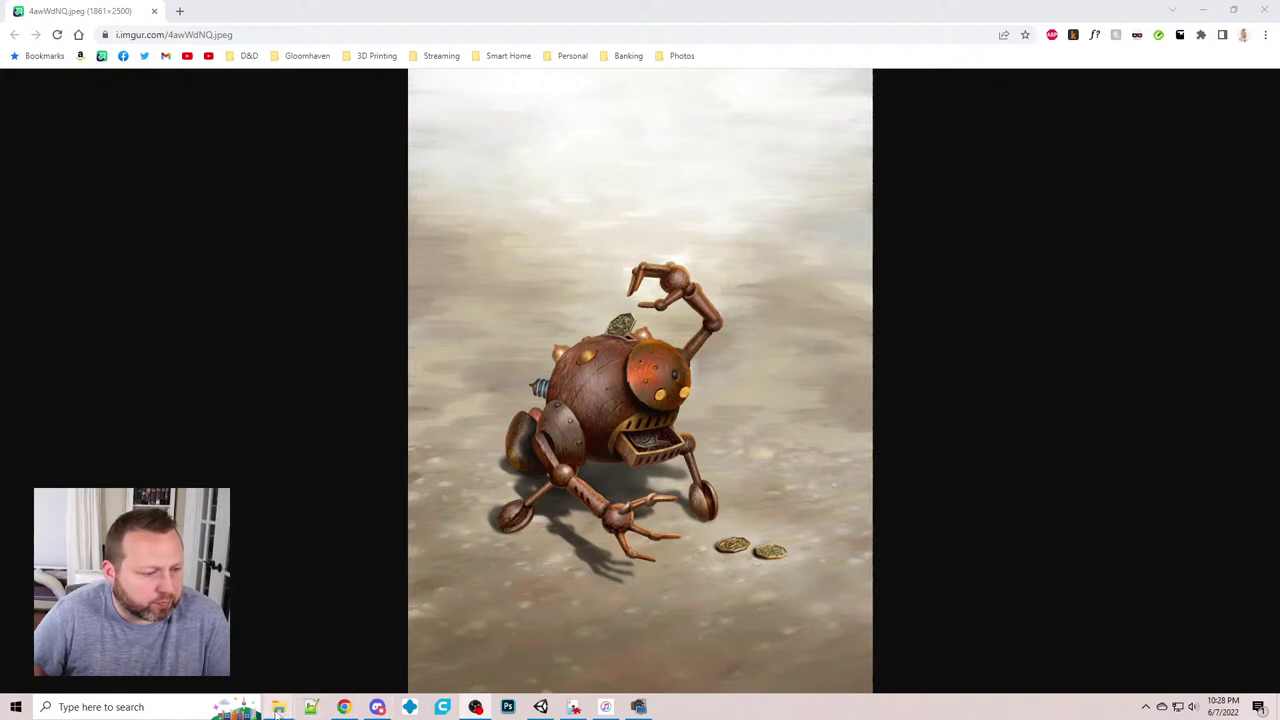
- Open the base.blend file from the Artificer folder in Blender
{"action": "mouse_move", "coordinate": [278, 707]}
{"action": "mouse_move", "coordinate": [237, 680]}
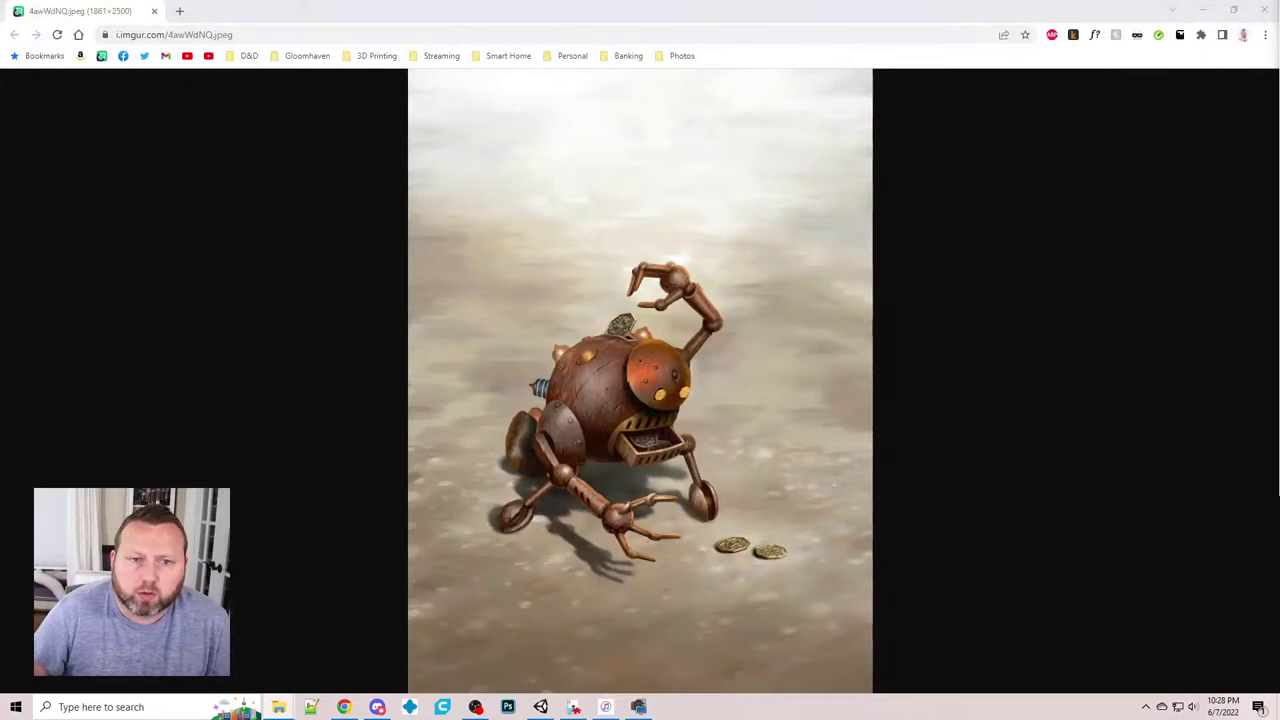
{"action": "left_click_drag", "start_coordinate": [1279, 40], "coordinate": [589, 148]}
{"action": "scroll", "coordinate": [840, 460], "scroll_direction": "down", "scroll_amount": 2}
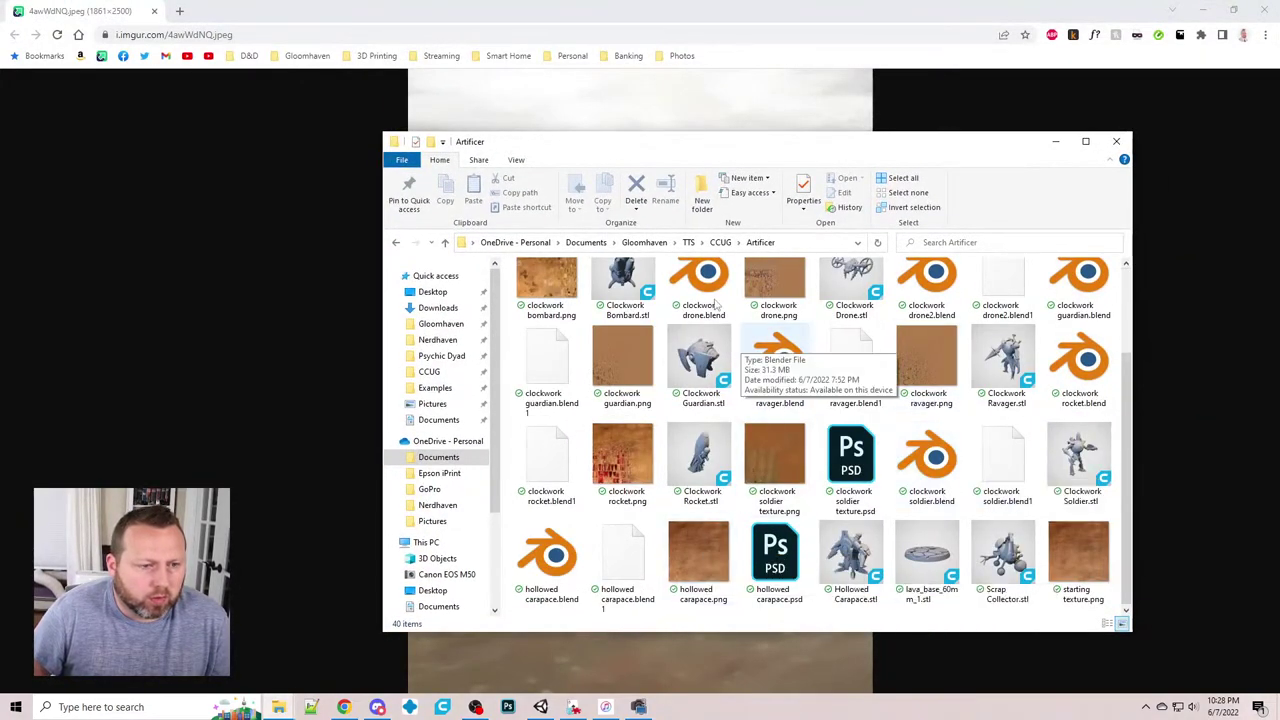
{"action": "scroll", "coordinate": [790, 360], "scroll_direction": "up", "scroll_amount": 2}
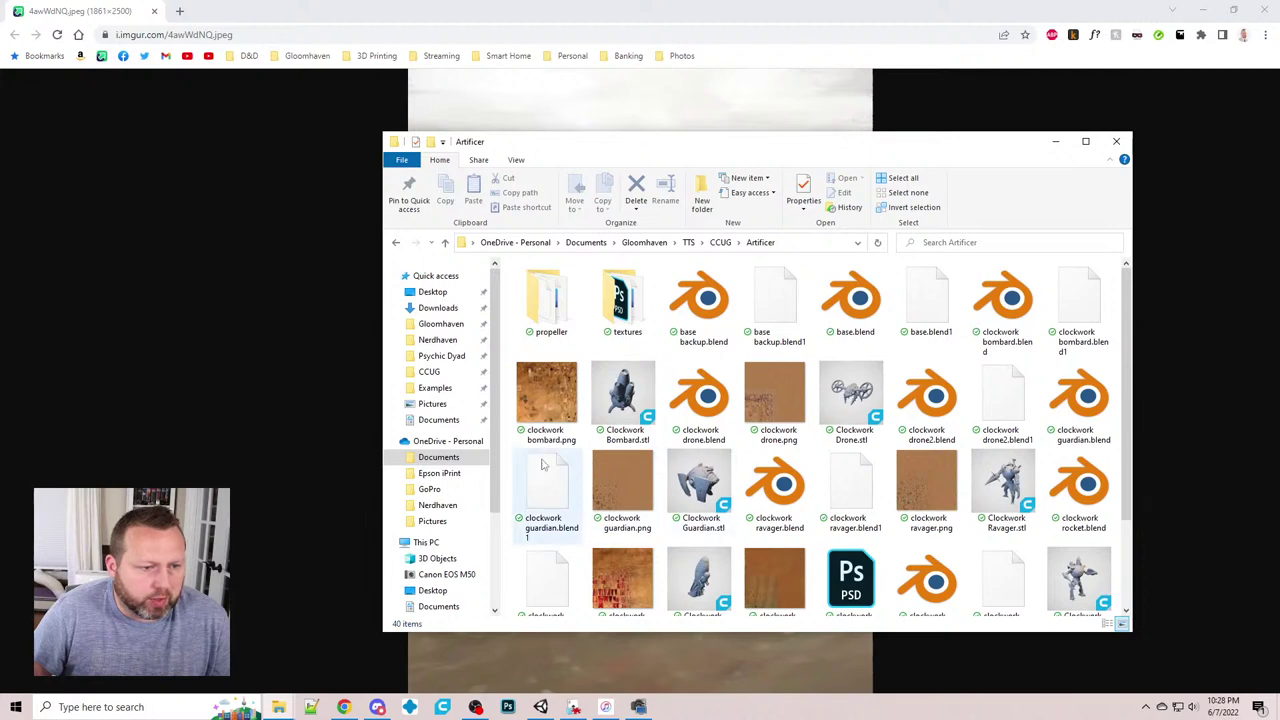
{"action": "double_click", "coordinate": [848, 304]}
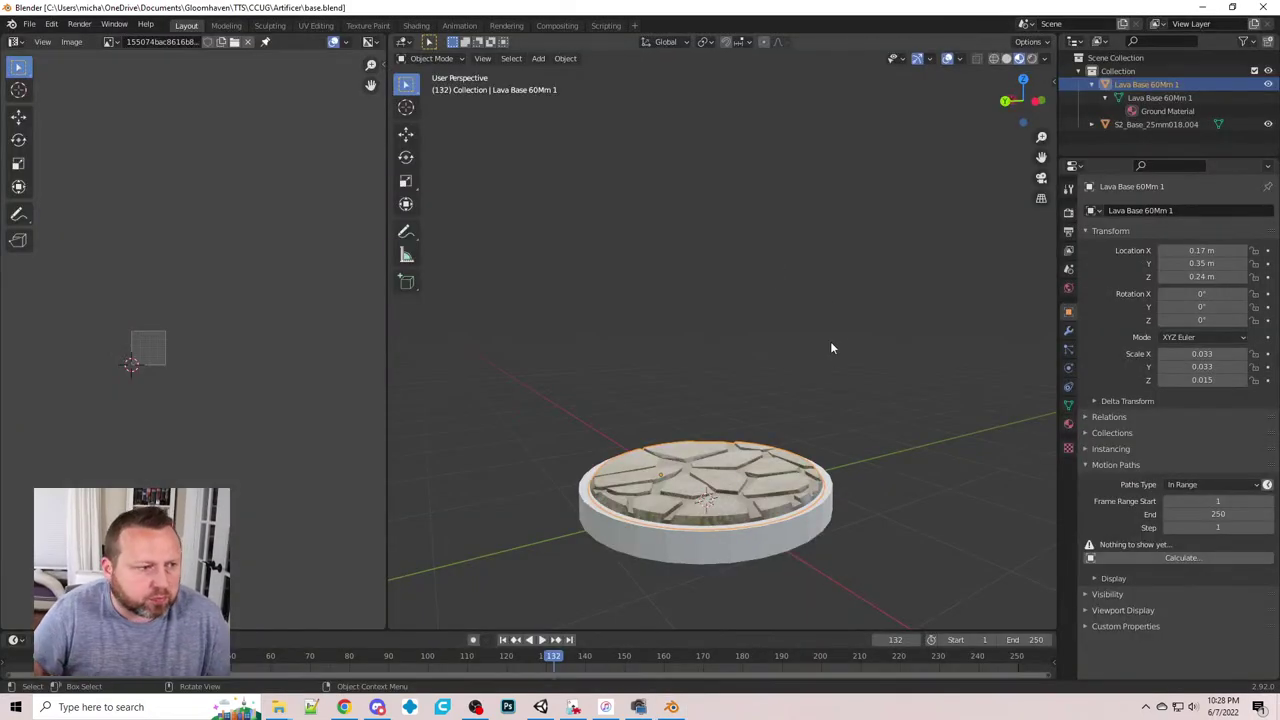
- Import the Scrap Collector.stl model into the scene containing the round lava base
{"action": "middle_click_drag", "start_coordinate": [830, 348], "coordinate": [810, 414]}
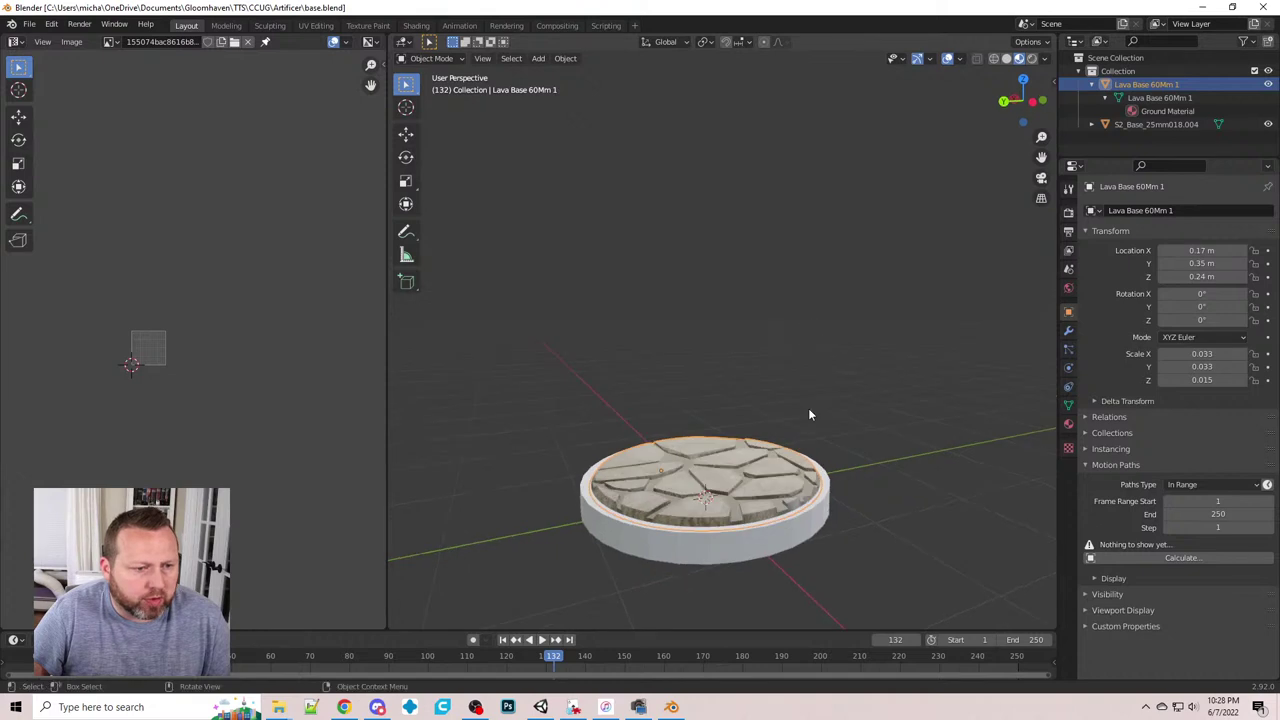
{"action": "left_click", "coordinate": [29, 26]}
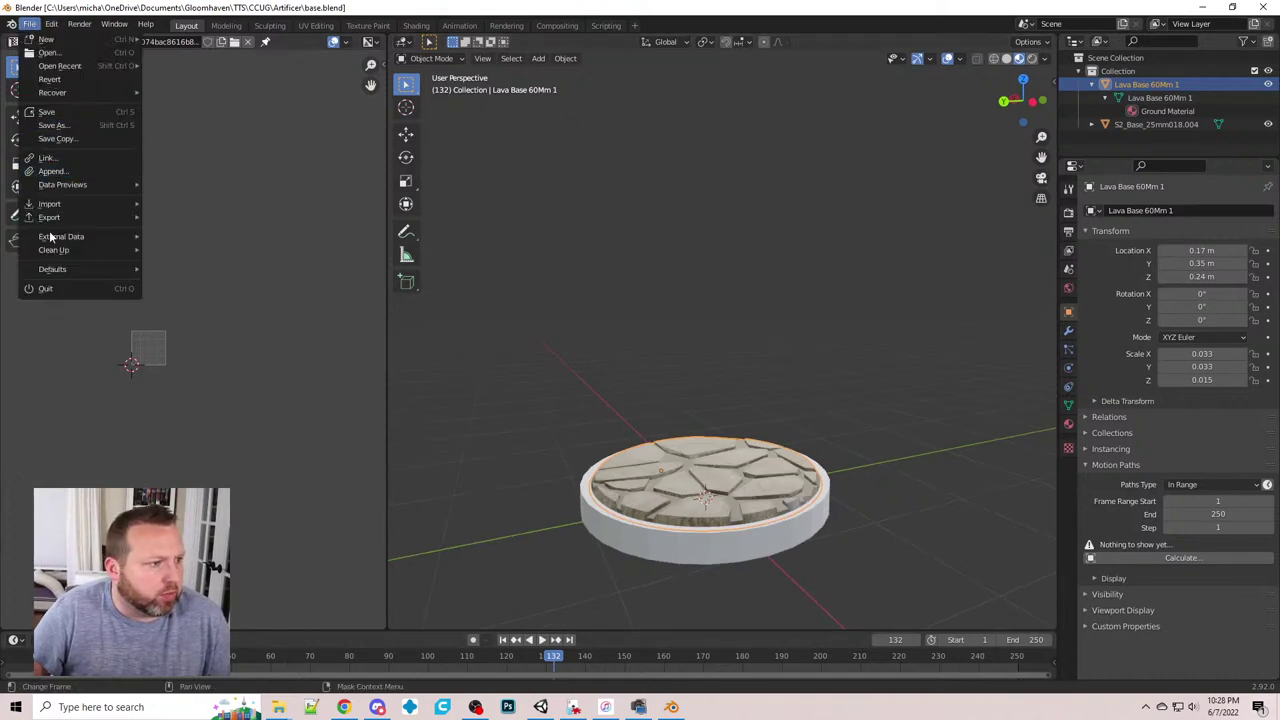
{"action": "mouse_move", "coordinate": [57, 206]}
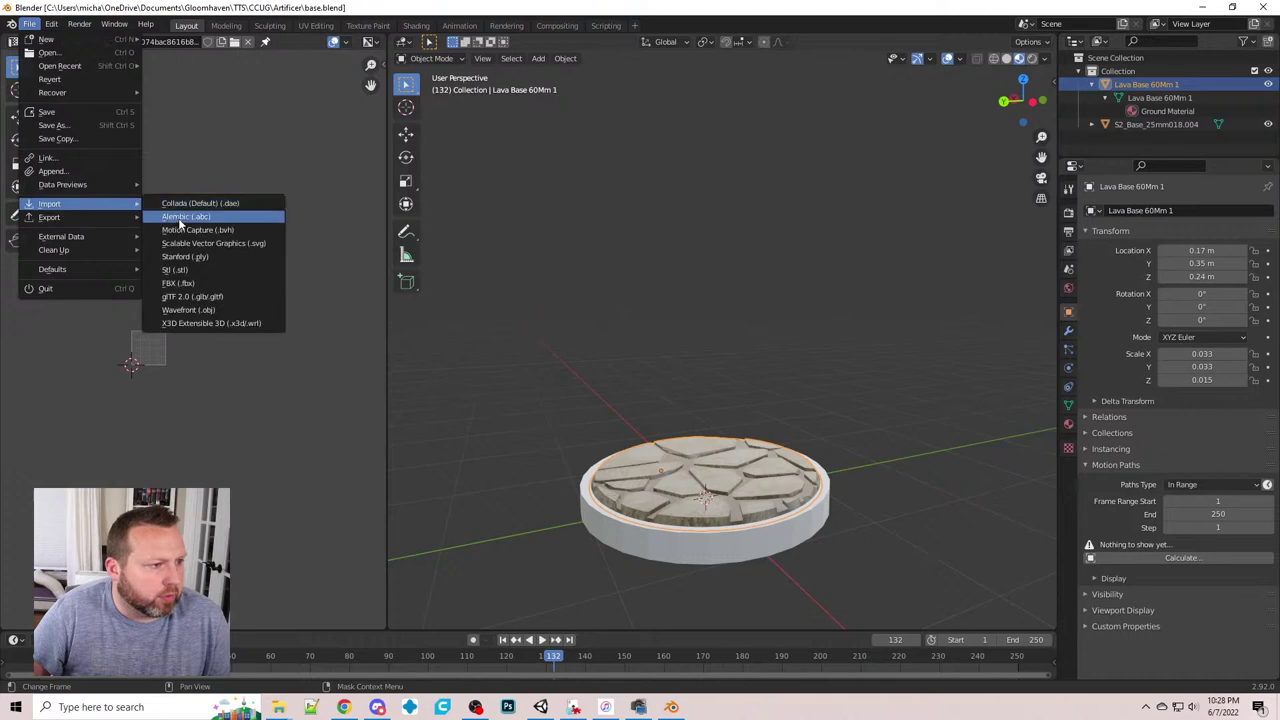
{"action": "left_click", "coordinate": [175, 270]}
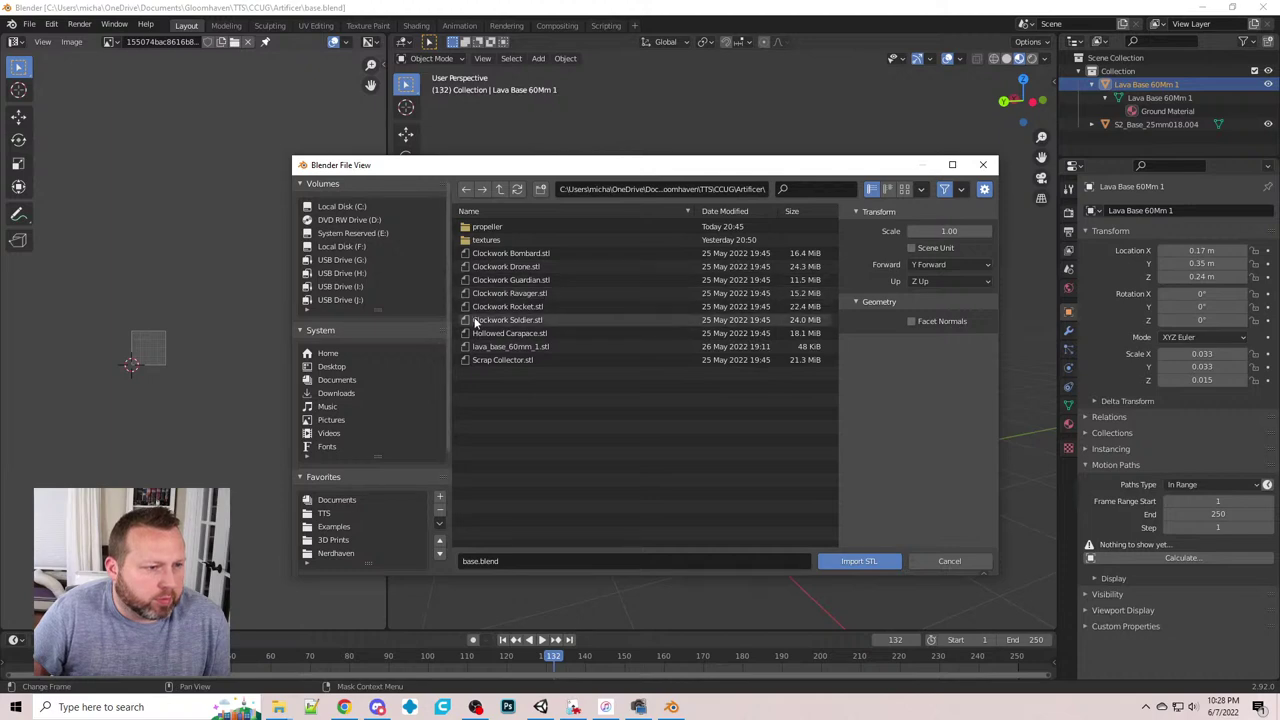
{"action": "double_click", "coordinate": [499, 359]}
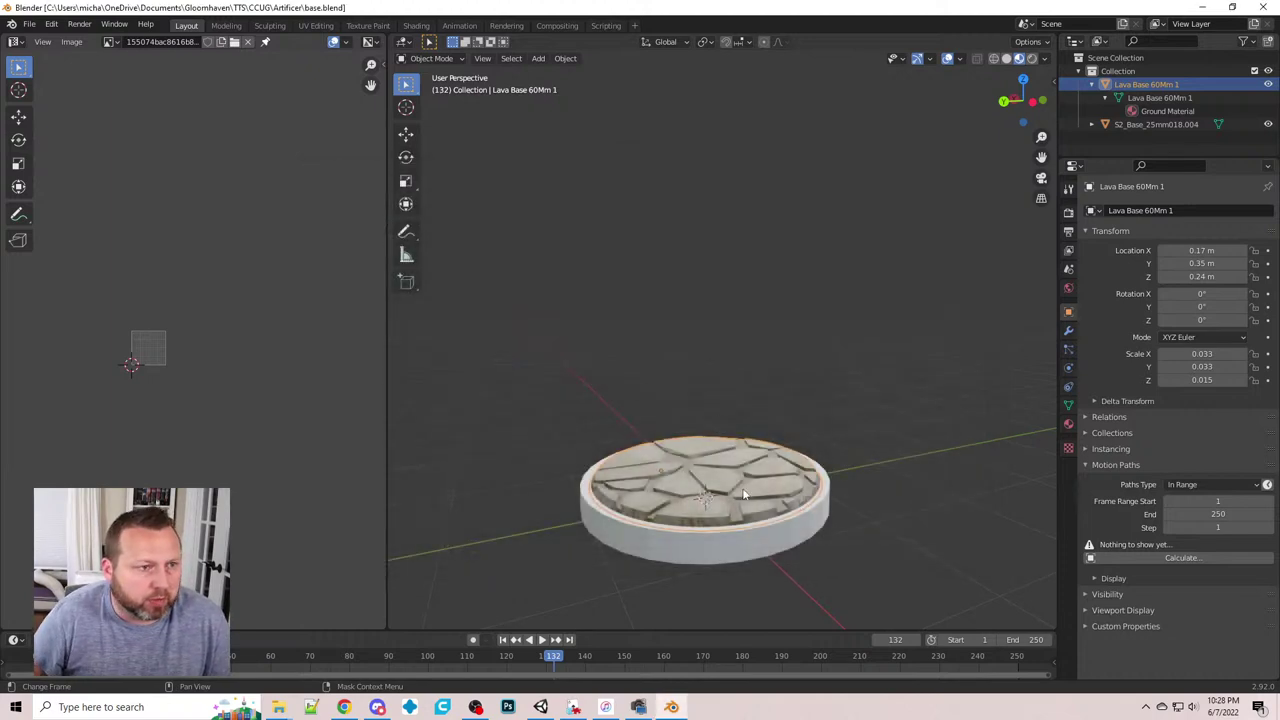
- Scale the imported Scrap Collector model to 0.075 on the X, Y and Z axes
{"action": "scroll", "coordinate": [744, 460], "scroll_direction": "down", "scroll_amount": 4}
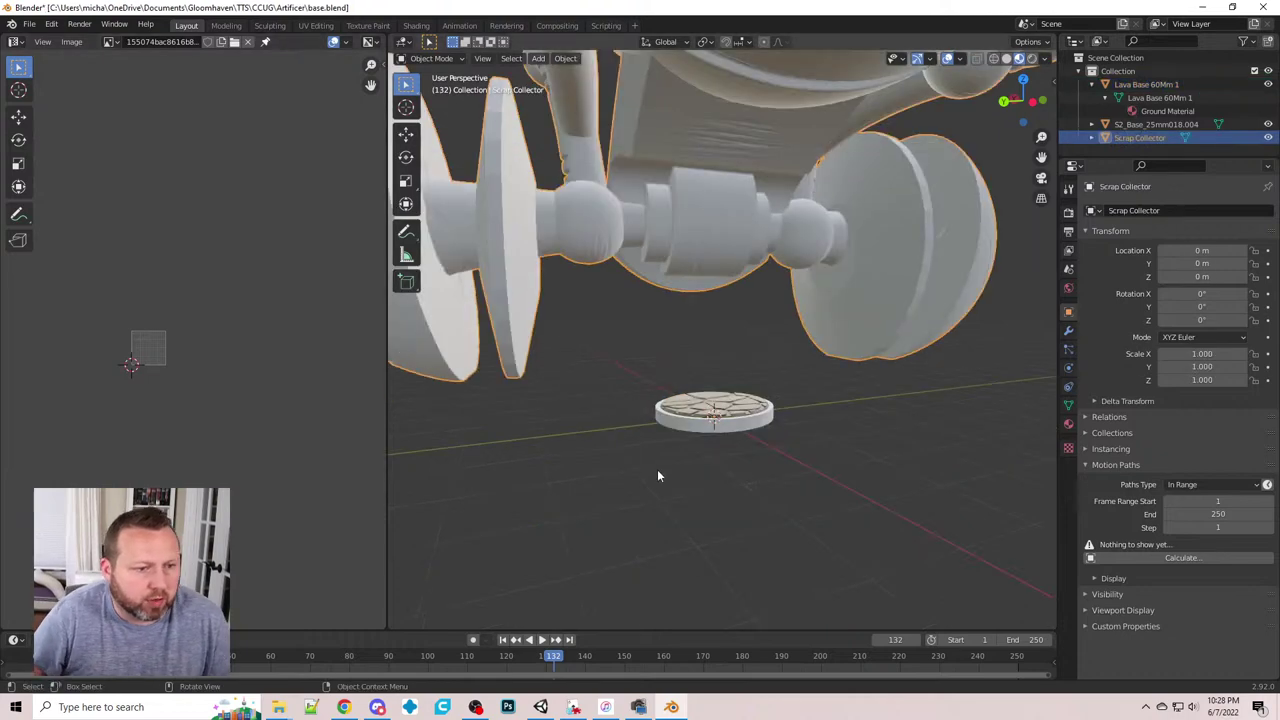
{"action": "middle_click_drag", "start_coordinate": [657, 469], "coordinate": [756, 510]}
{"action": "scroll", "coordinate": [717, 469], "scroll_direction": "down", "scroll_amount": 6}
{"action": "middle_click_drag", "start_coordinate": [712, 455], "coordinate": [730, 411]}
{"action": "scroll", "coordinate": [756, 427], "scroll_direction": "down", "scroll_amount": 4}
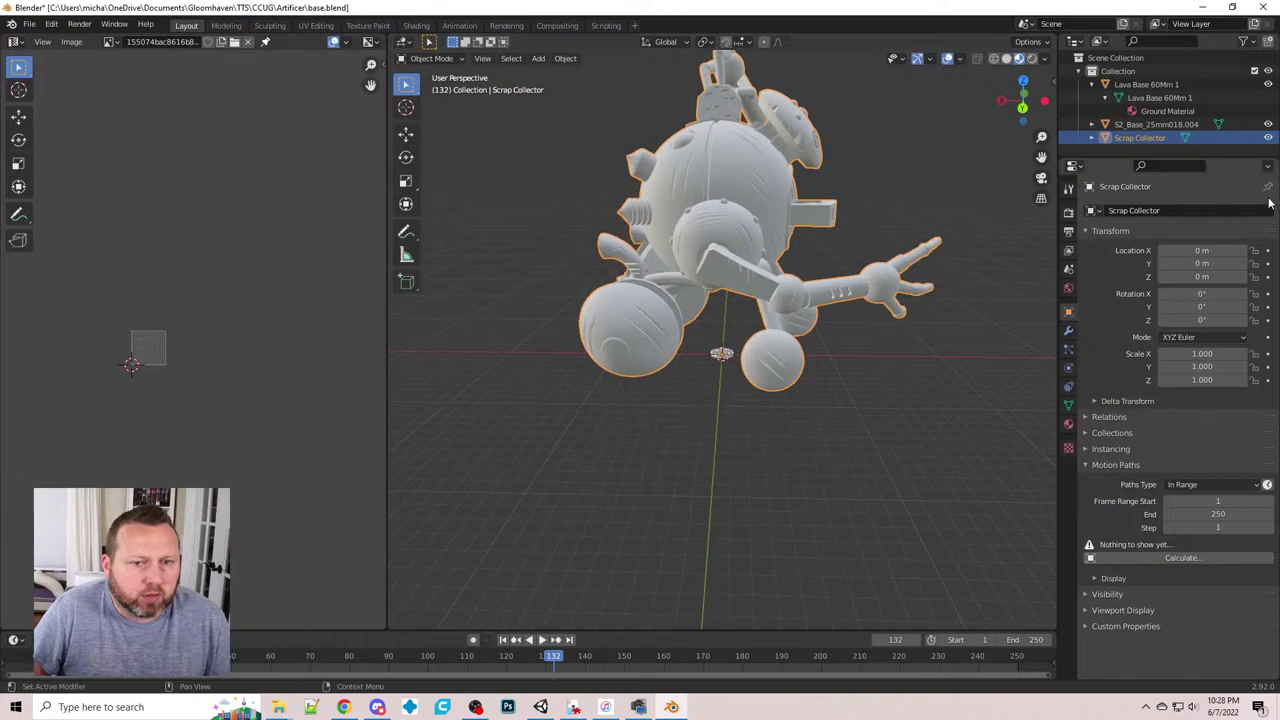
{"action": "left_click", "coordinate": [1200, 353]}
{"action": "type", "text": ".075"}
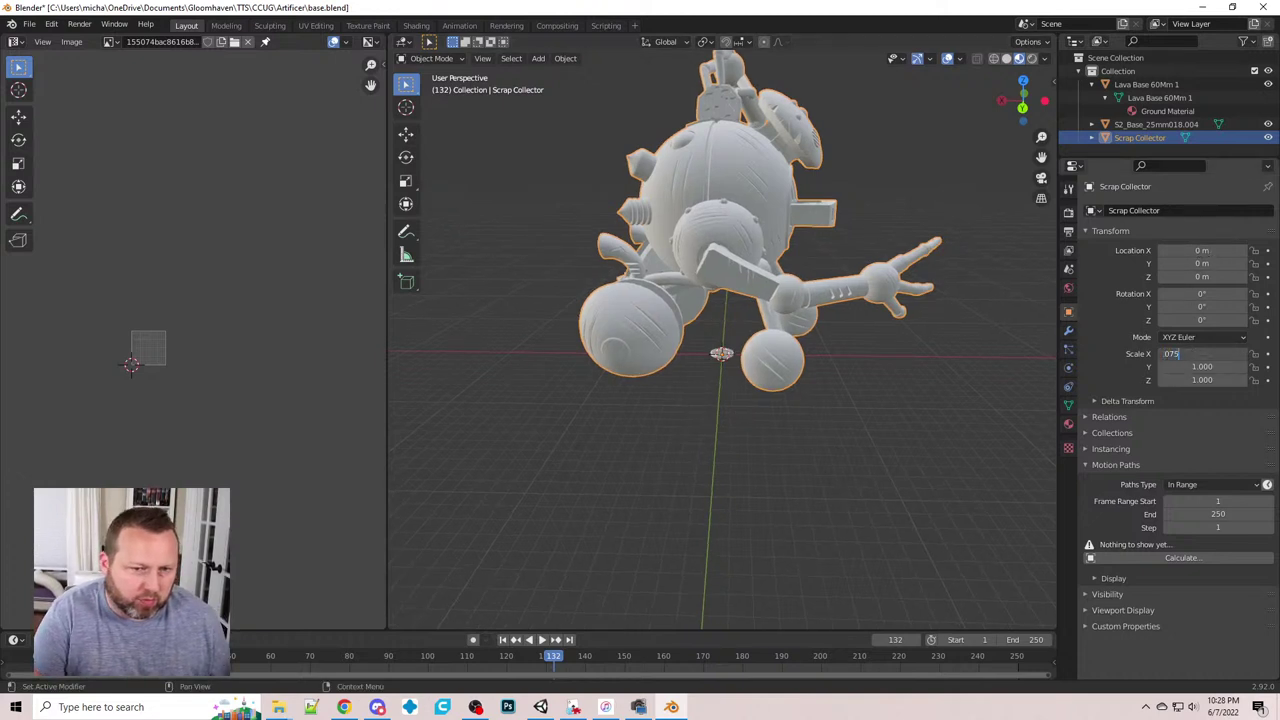
{"action": "key", "text": "Tab"}
{"action": "type", "text": ".075"}
{"action": "key", "text": "Tab"}
{"action": "type", "text": ".075"}
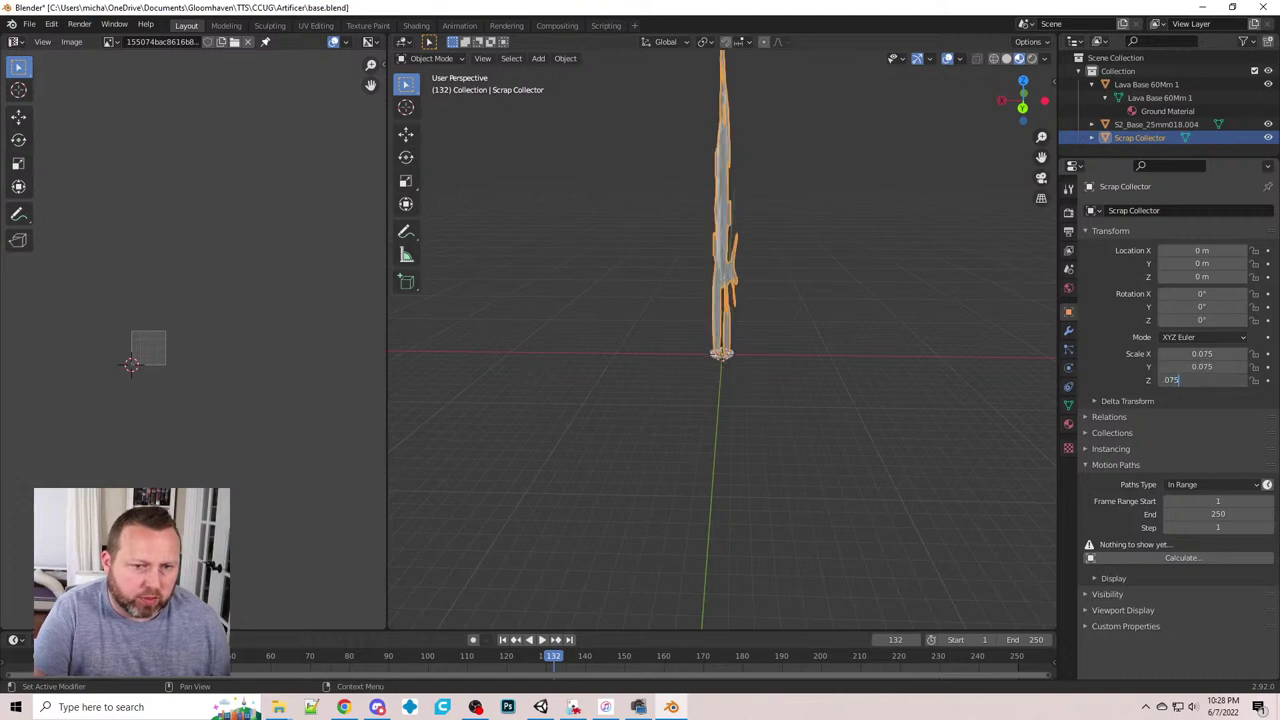
{"action": "key", "text": "Tab"}
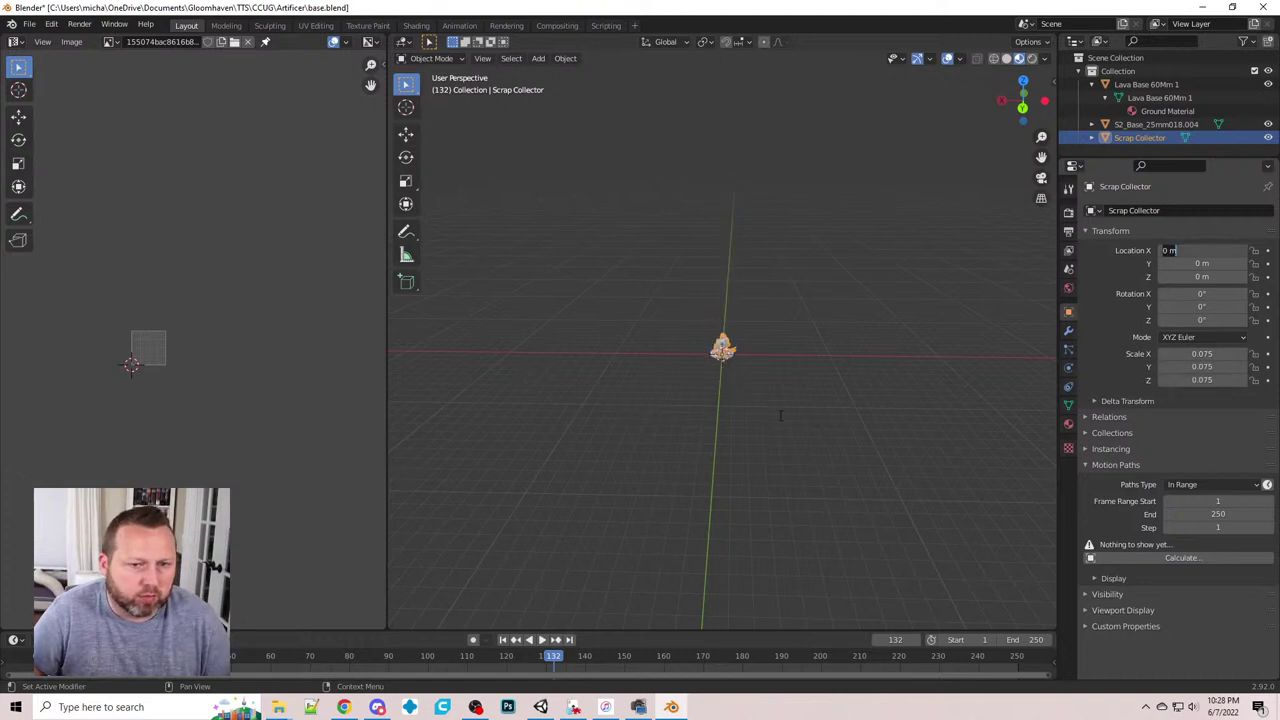
{"action": "left_click", "coordinate": [781, 416]}
- Raise the Scrap Collector onto the base's surface by setting its Z location to 0.24 m
{"action": "scroll", "coordinate": [768, 421], "scroll_direction": "up", "scroll_amount": 11}
{"action": "middle_click_drag", "start_coordinate": [816, 509], "coordinate": [866, 514]}
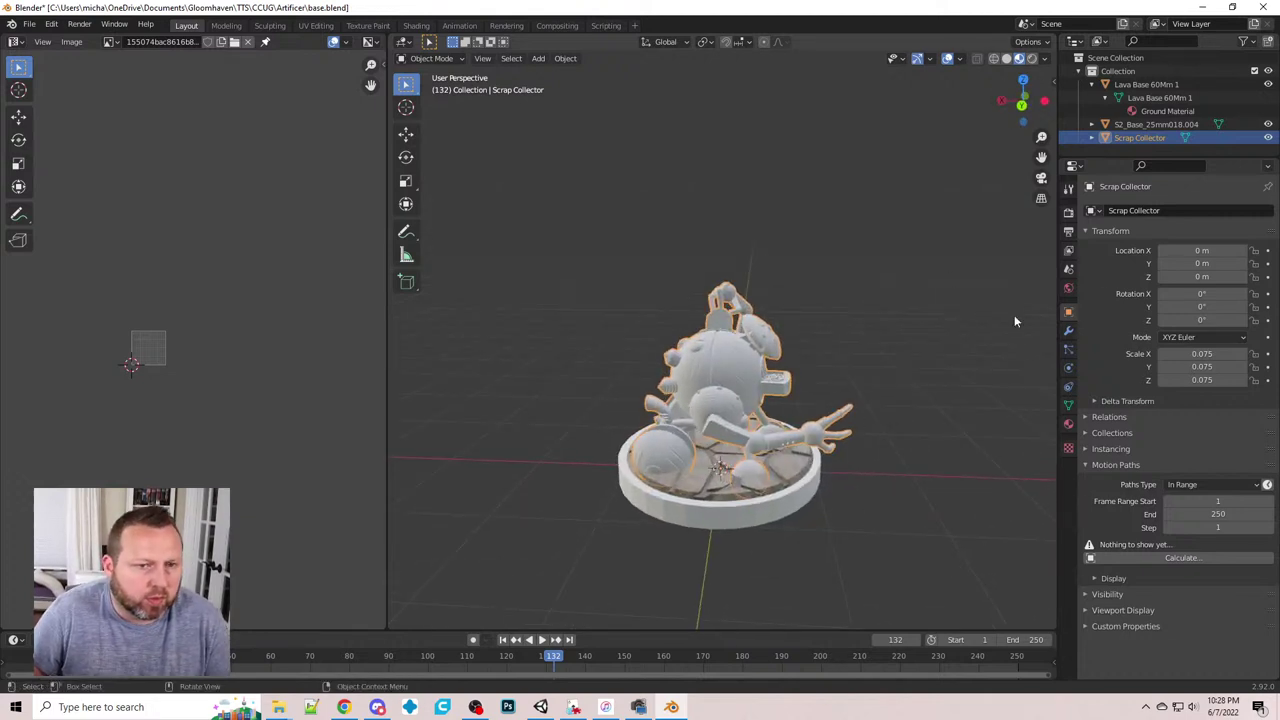
{"action": "double_click", "coordinate": [1200, 277]}
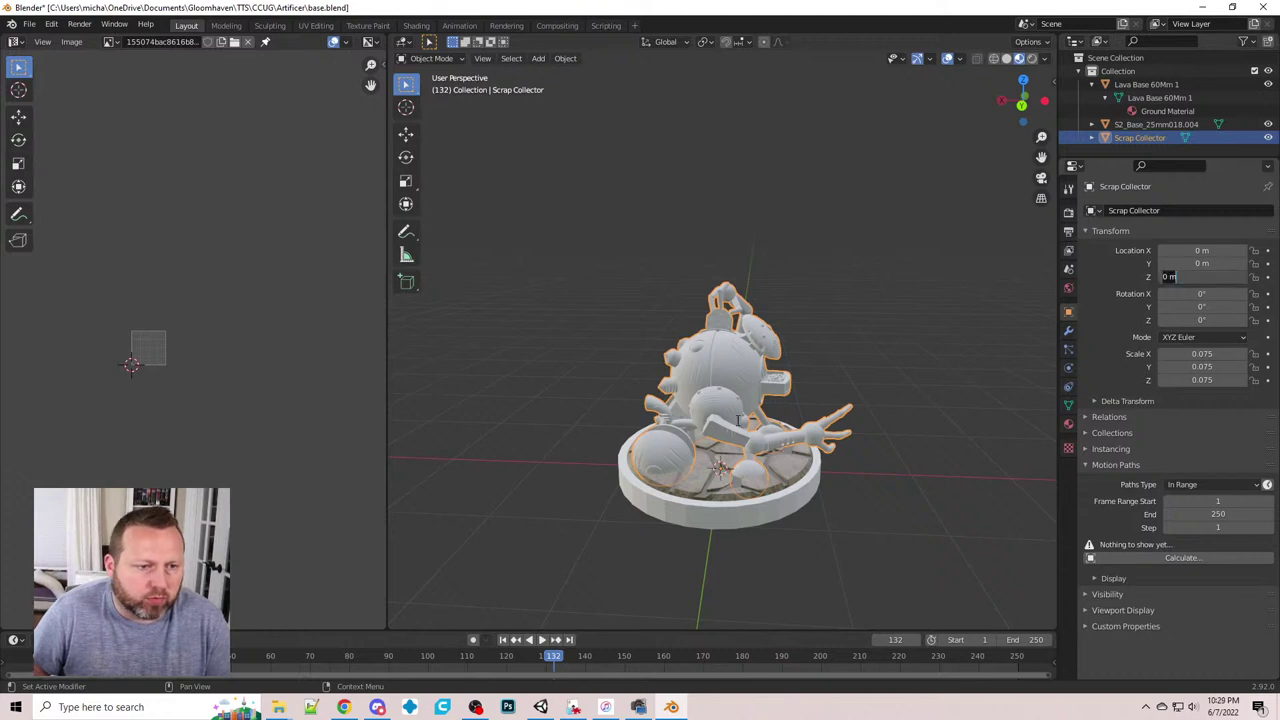
{"action": "middle_click_drag", "start_coordinate": [894, 528], "coordinate": [797, 487]}
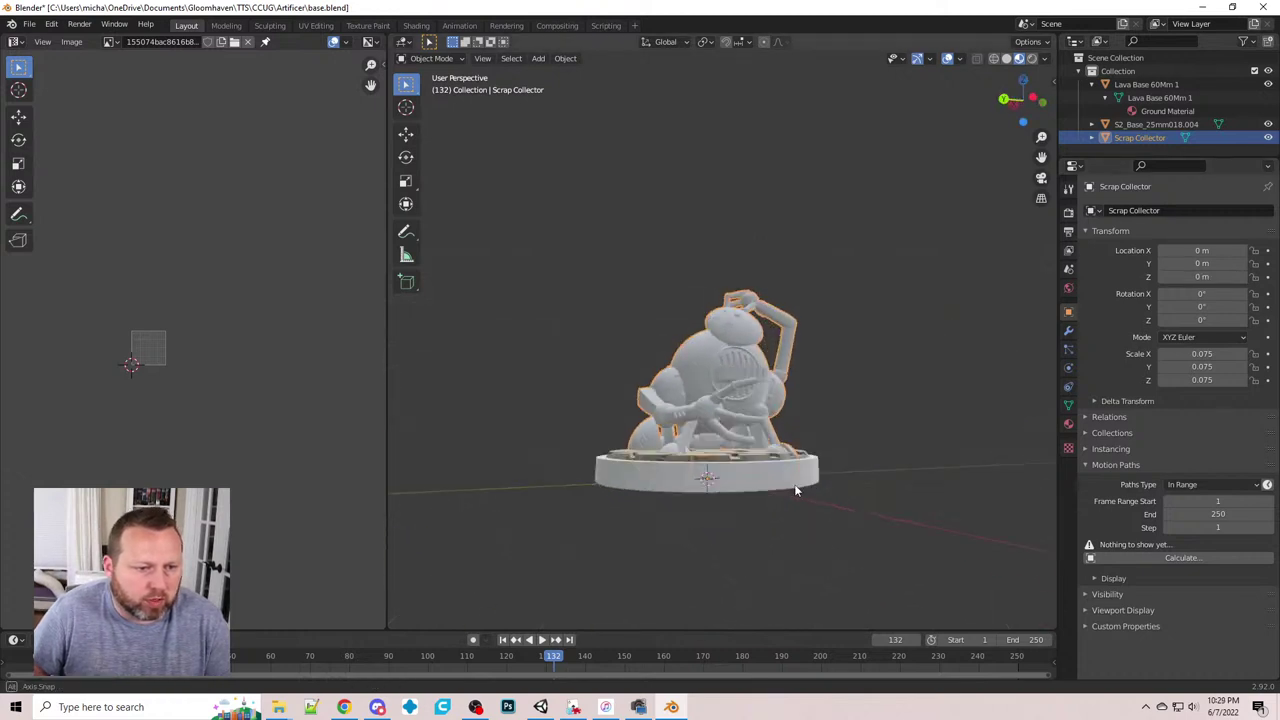
{"action": "left_click_drag", "start_coordinate": [1202, 276], "coordinate": [1234, 276]}
{"action": "left_click", "coordinate": [1202, 276]}
{"action": "key", "text": "BackSpace"}
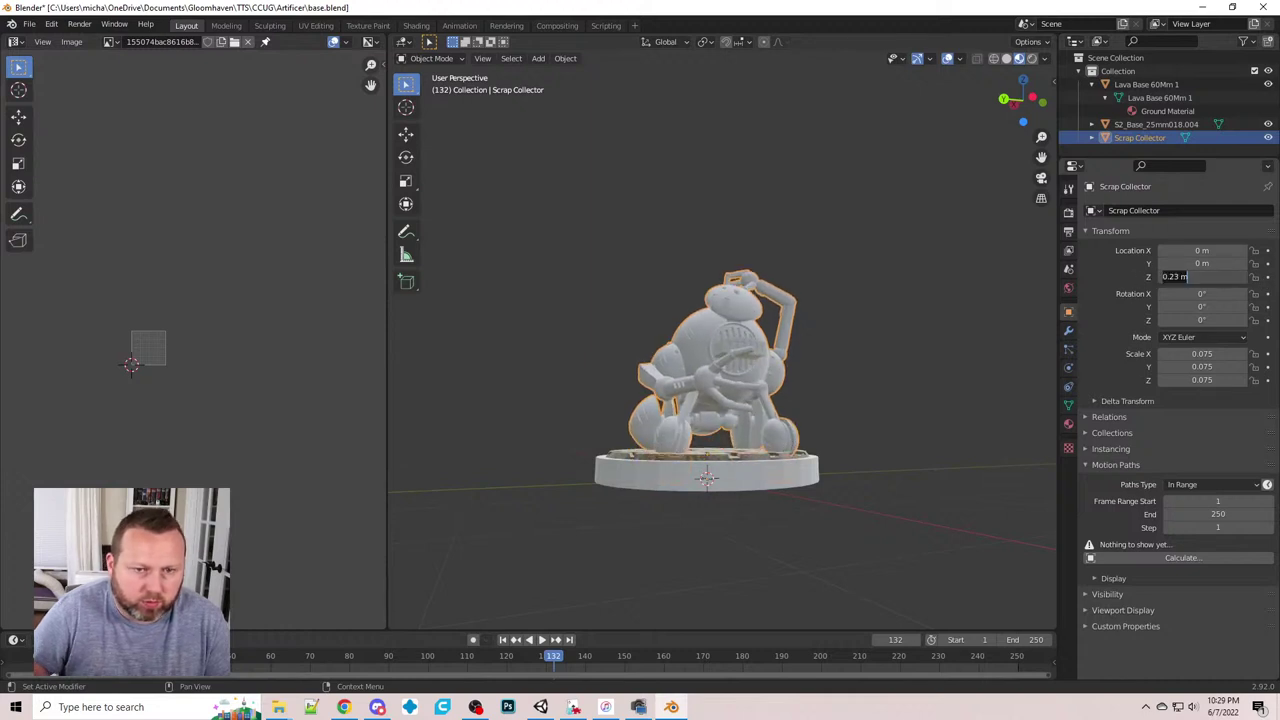
{"action": "type", "text": ".24"}
{"action": "key", "text": "Return"}
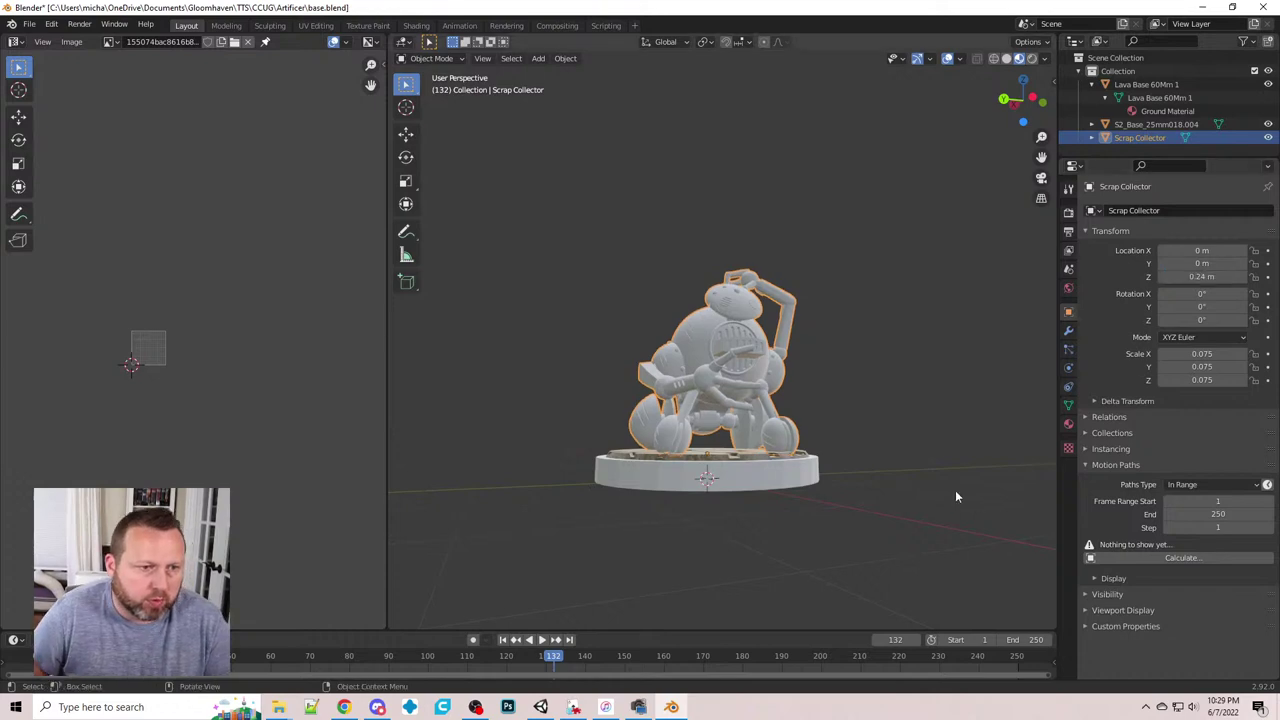
- Turn the Scrap Collector to a Z rotation of about -81.7° and shift it to an X location of about 0.11 m
{"action": "middle_click_drag", "start_coordinate": [955, 490], "coordinate": [396, 525]}
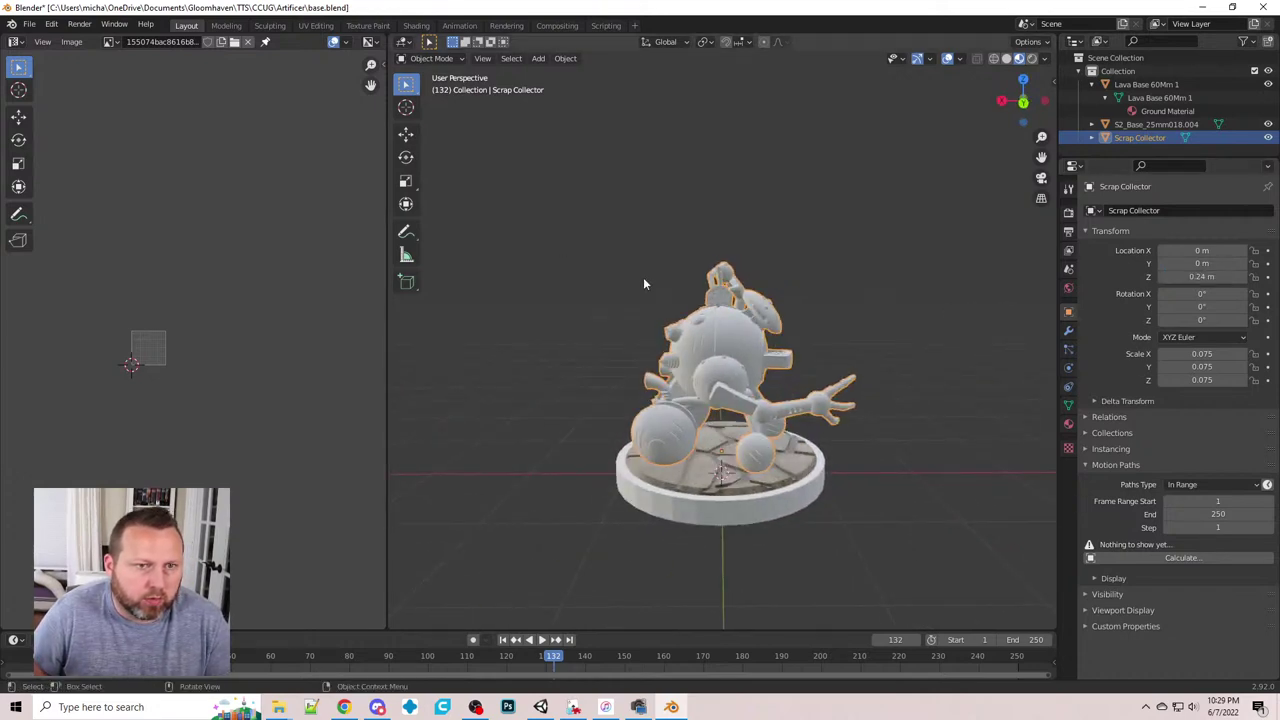
{"action": "mouse_move", "coordinate": [892, 526]}
{"action": "middle_mouse_down"}
{"action": "mouse_move", "coordinate": [677, 540]}
{"action": "mouse_move", "coordinate": [900, 529]}
{"action": "mouse_move", "coordinate": [883, 535]}
{"action": "middle_mouse_up"}
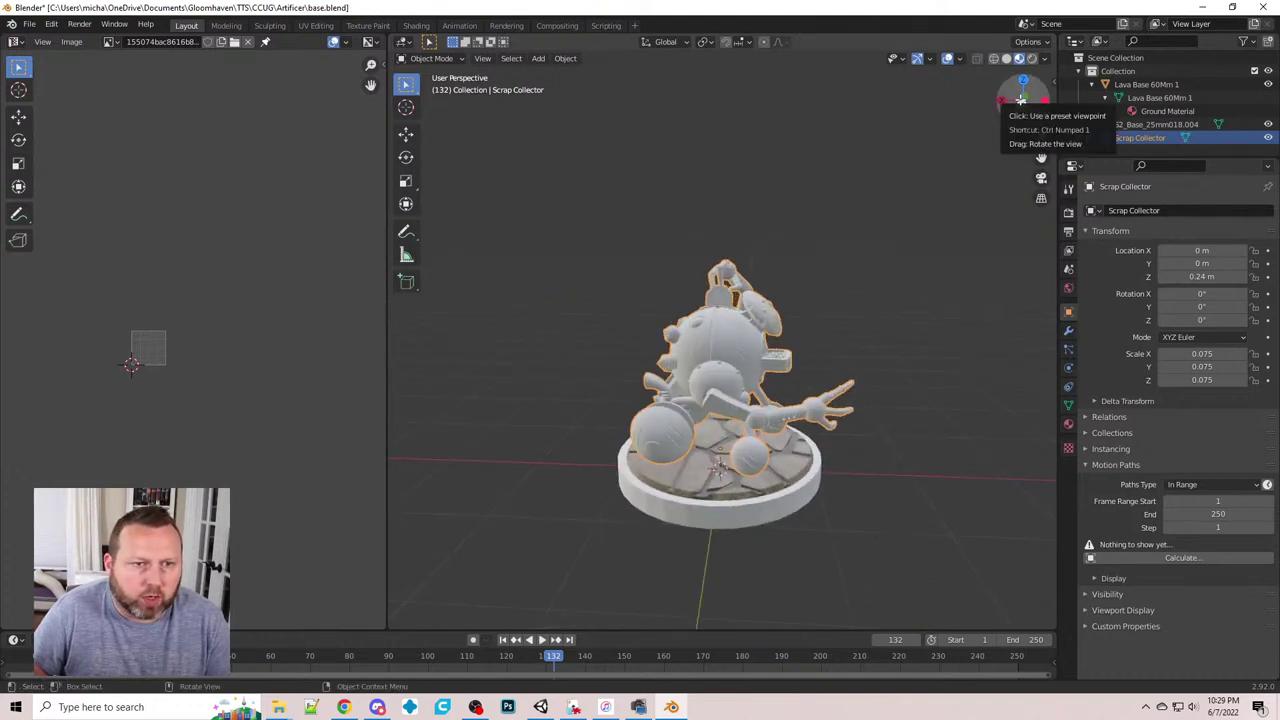
{"action": "mouse_move", "coordinate": [992, 420]}
{"action": "middle_mouse_down"}
{"action": "mouse_move", "coordinate": [988, 400]}
{"action": "mouse_move", "coordinate": [998, 406]}
{"action": "middle_mouse_up"}
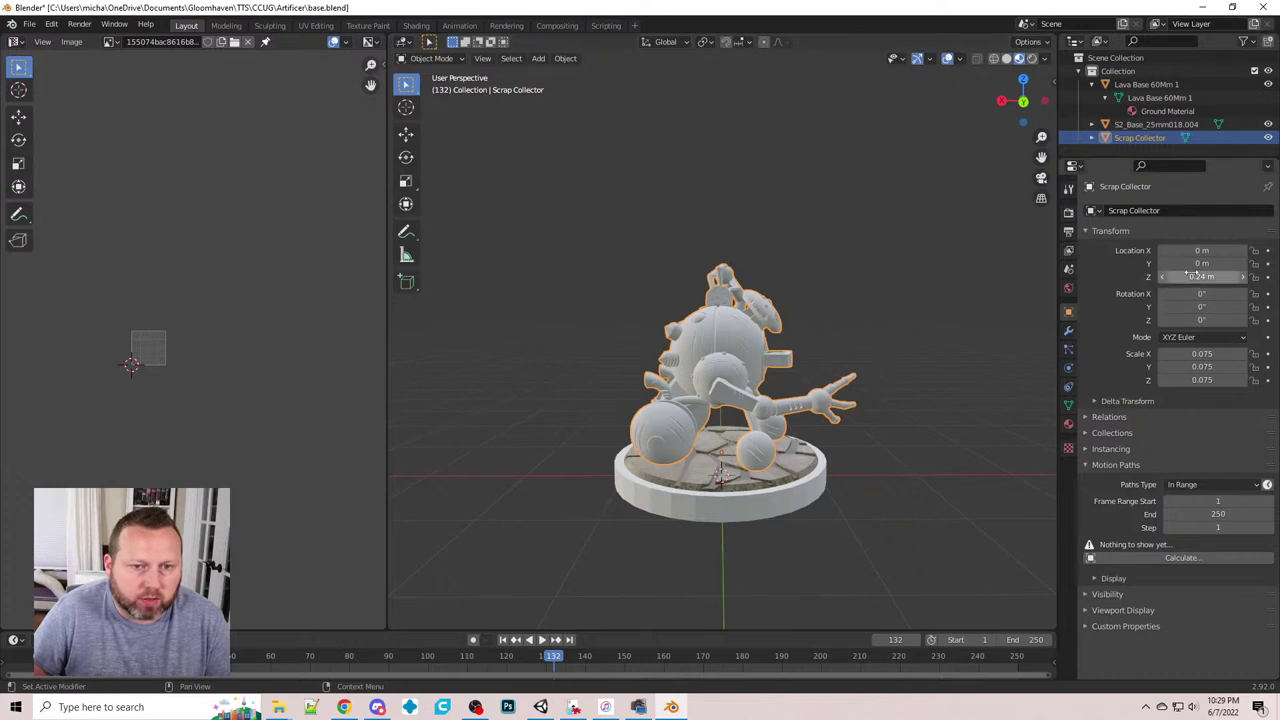
{"action": "left_click_drag", "start_coordinate": [1217, 320], "coordinate": [1140, 320]}
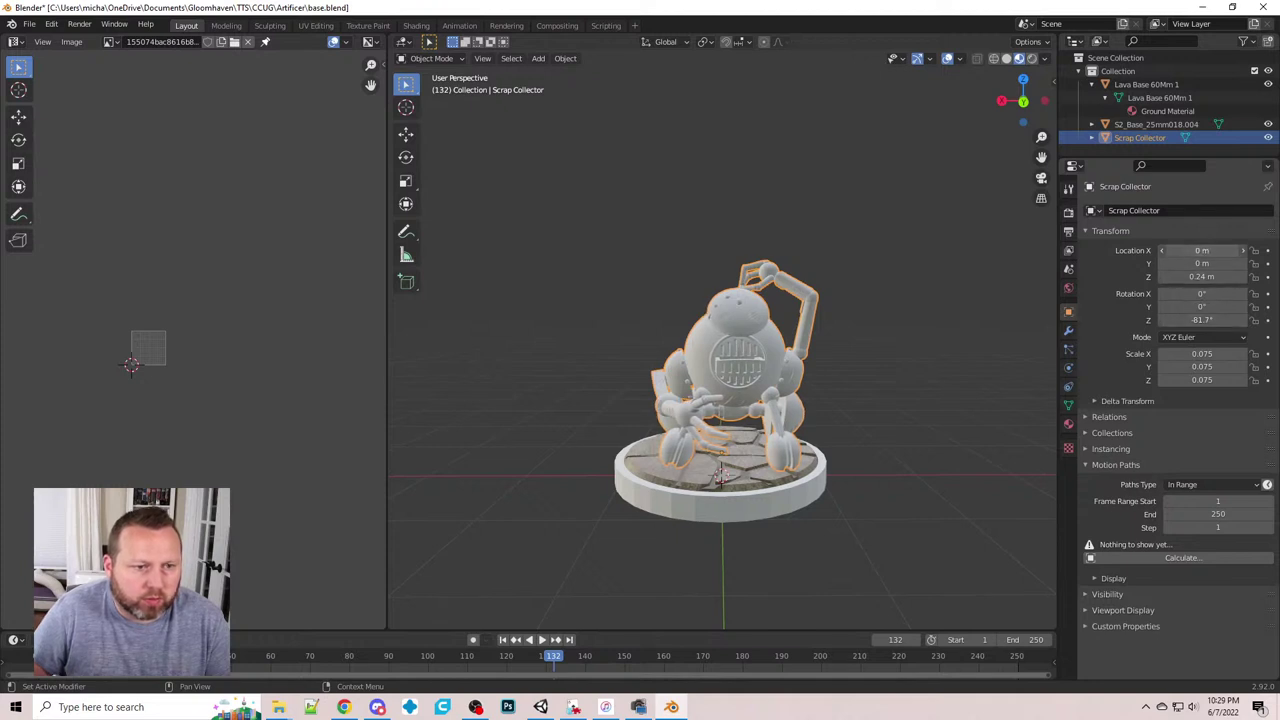
{"action": "left_click_drag", "start_coordinate": [1222, 250], "coordinate": [1258, 250]}
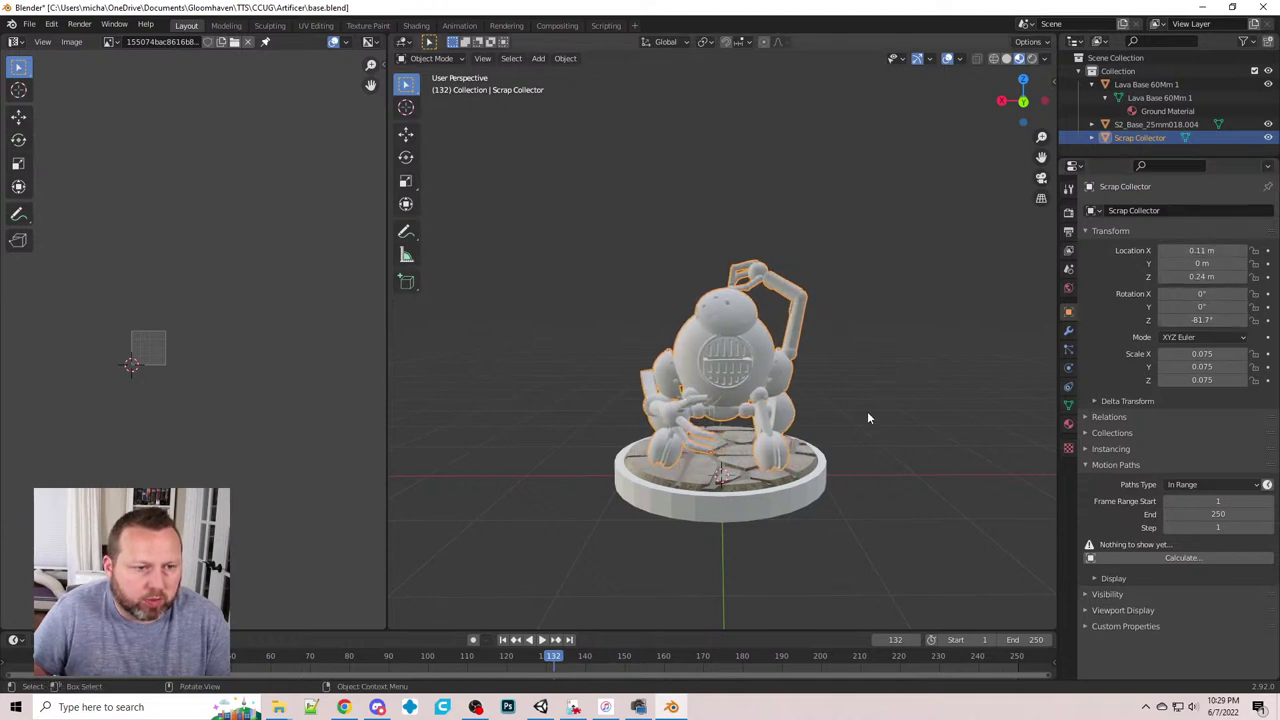
{"action": "mouse_move", "coordinate": [914, 387]}
{"action": "middle_mouse_down"}
{"action": "mouse_move", "coordinate": [400, 437]}
{"action": "mouse_move", "coordinate": [960, 437]}
{"action": "mouse_move", "coordinate": [886, 405]}
{"action": "mouse_move", "coordinate": [912, 408]}
{"action": "middle_mouse_up"}
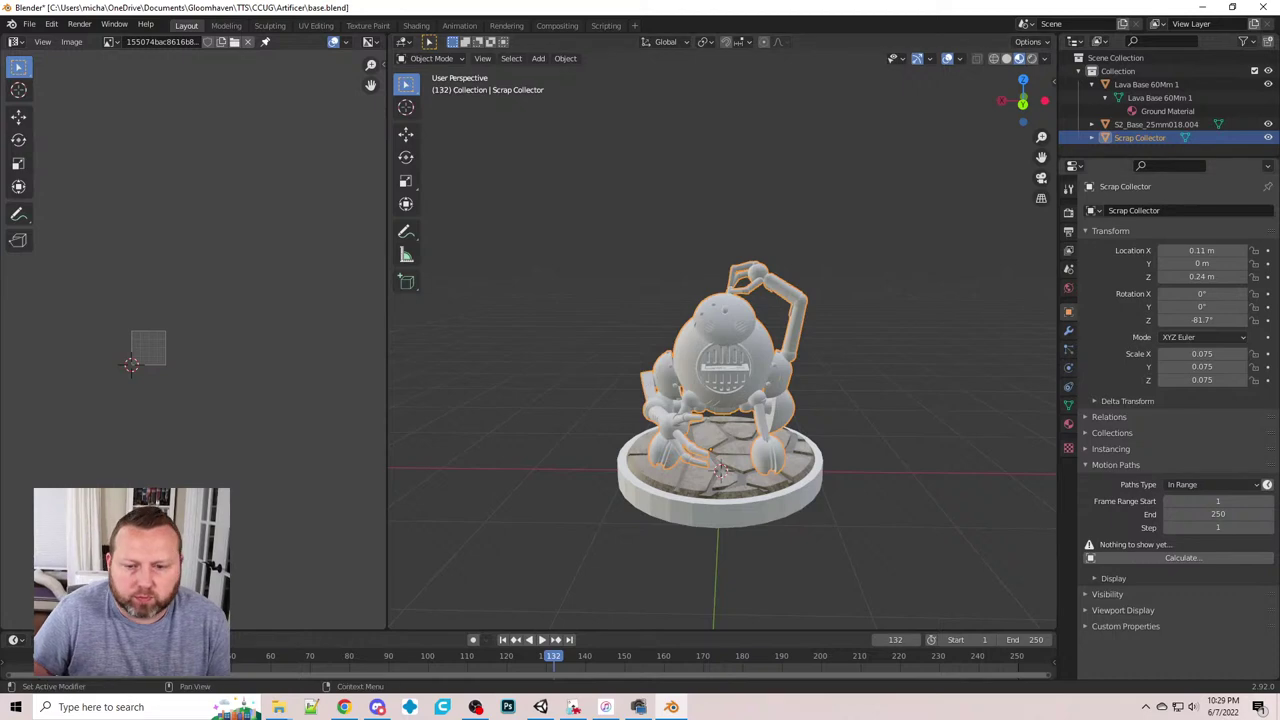
{"action": "key", "text": "alt+Tab"}
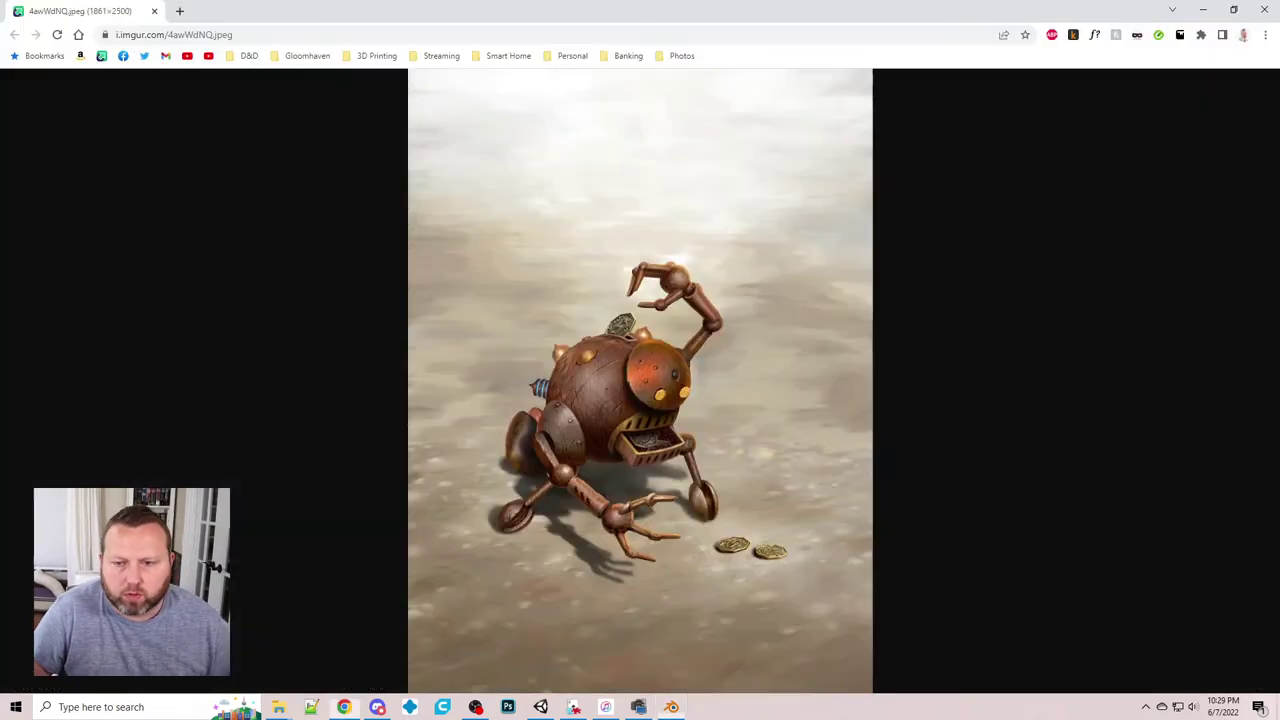
{"action": "left_click", "coordinate": [180, 11]}
{"action": "left_click_drag", "start_coordinate": [226, 11], "coordinate": [1279, 98]}
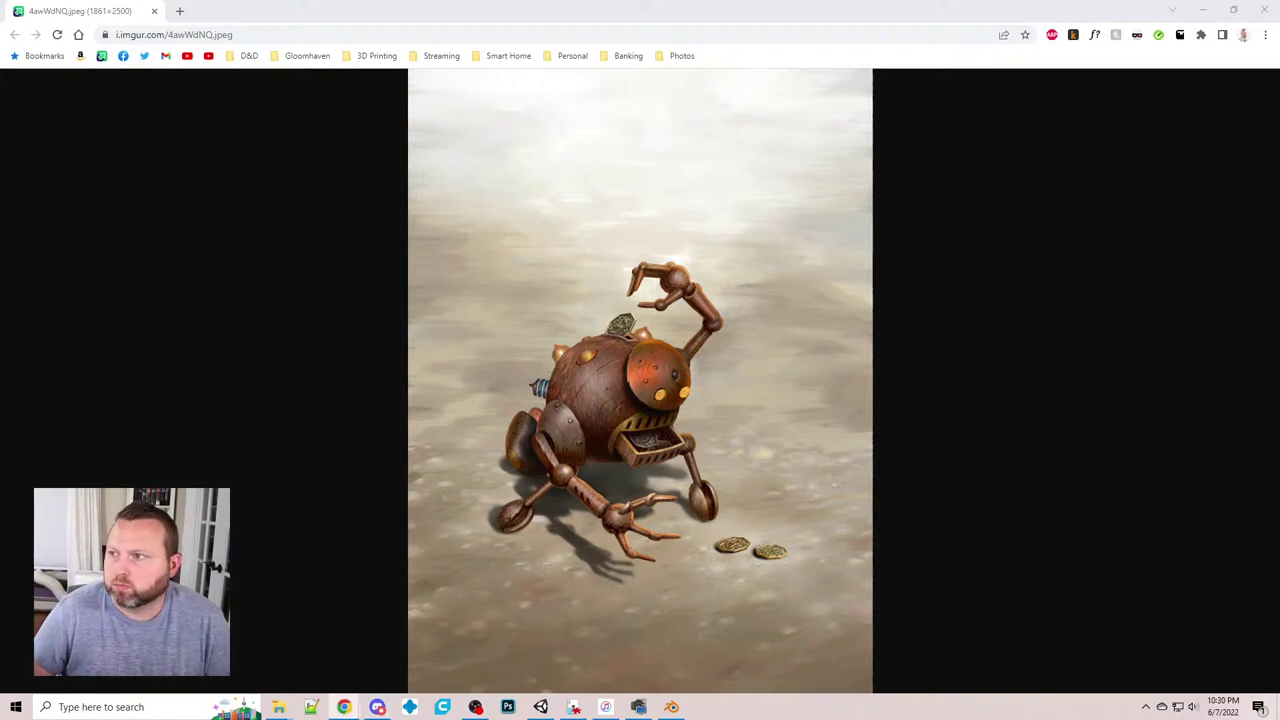
{"action": "key", "text": "alt+Tab"}
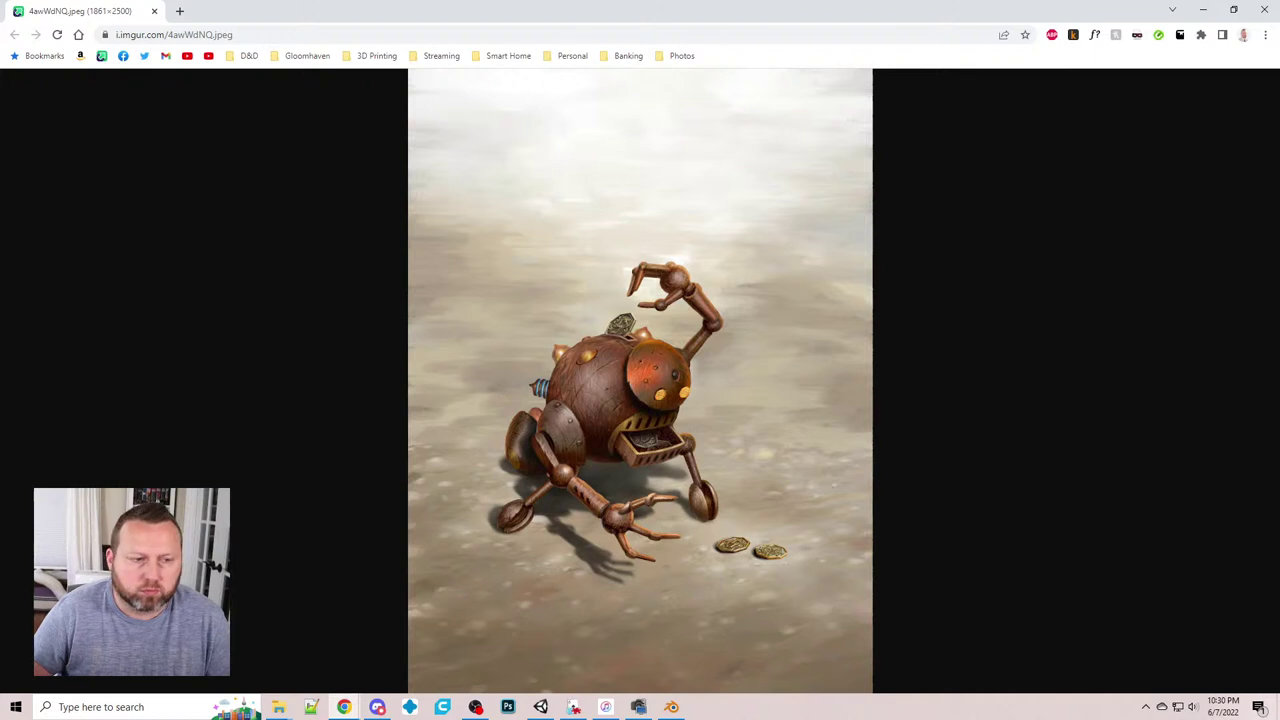
{"action": "key", "text": "alt+Tab"}
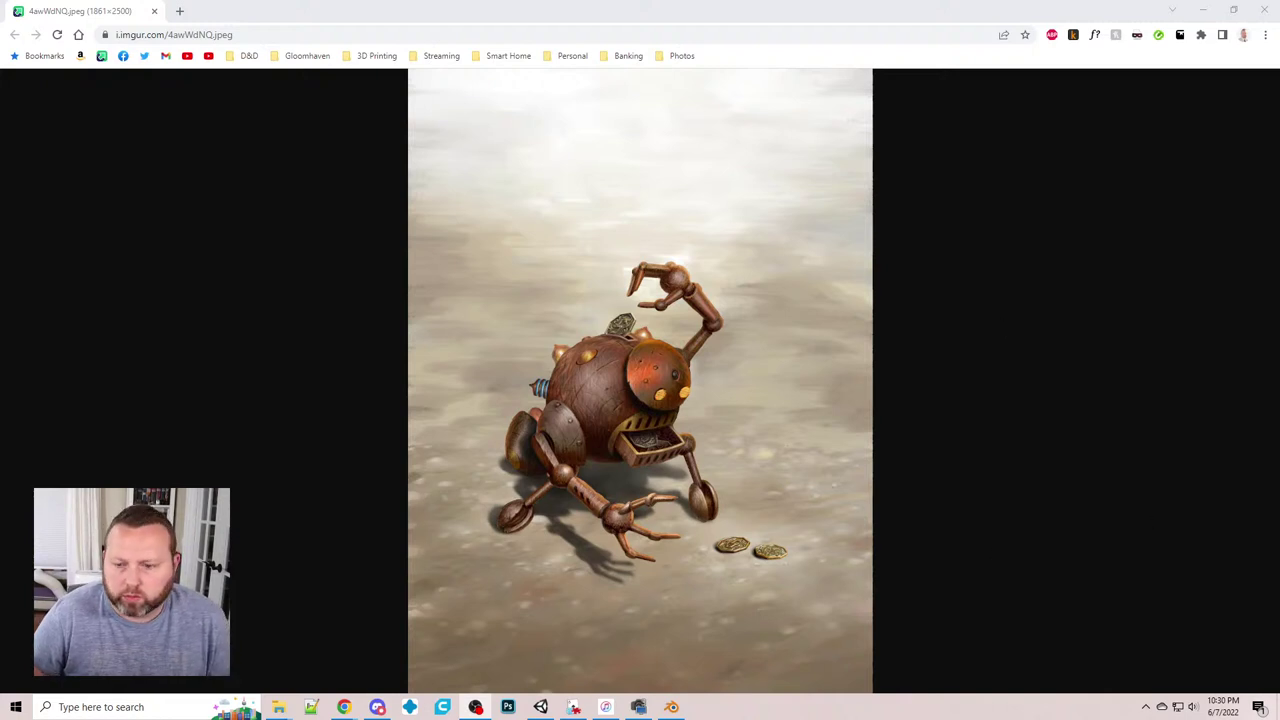
{"action": "key", "text": "alt+Tab"}
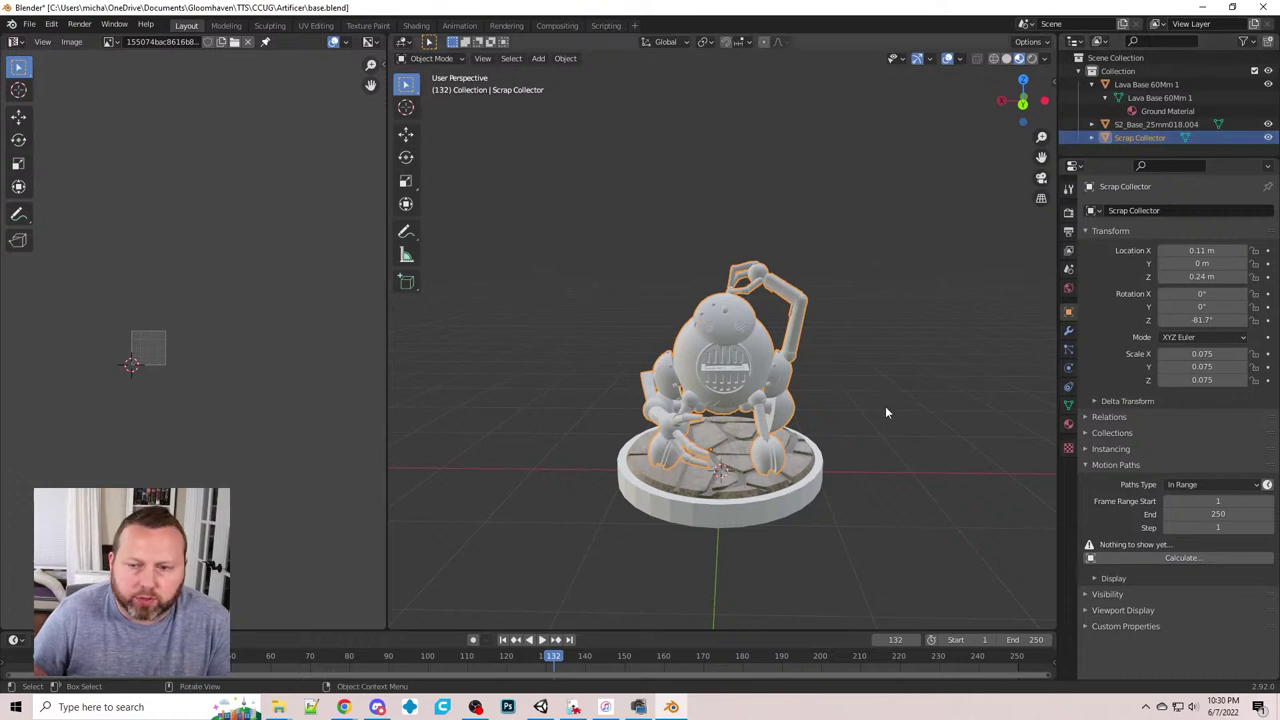
- Add a Decimate modifier to the Scrap Collector model
{"action": "left_click", "coordinate": [1069, 332]}
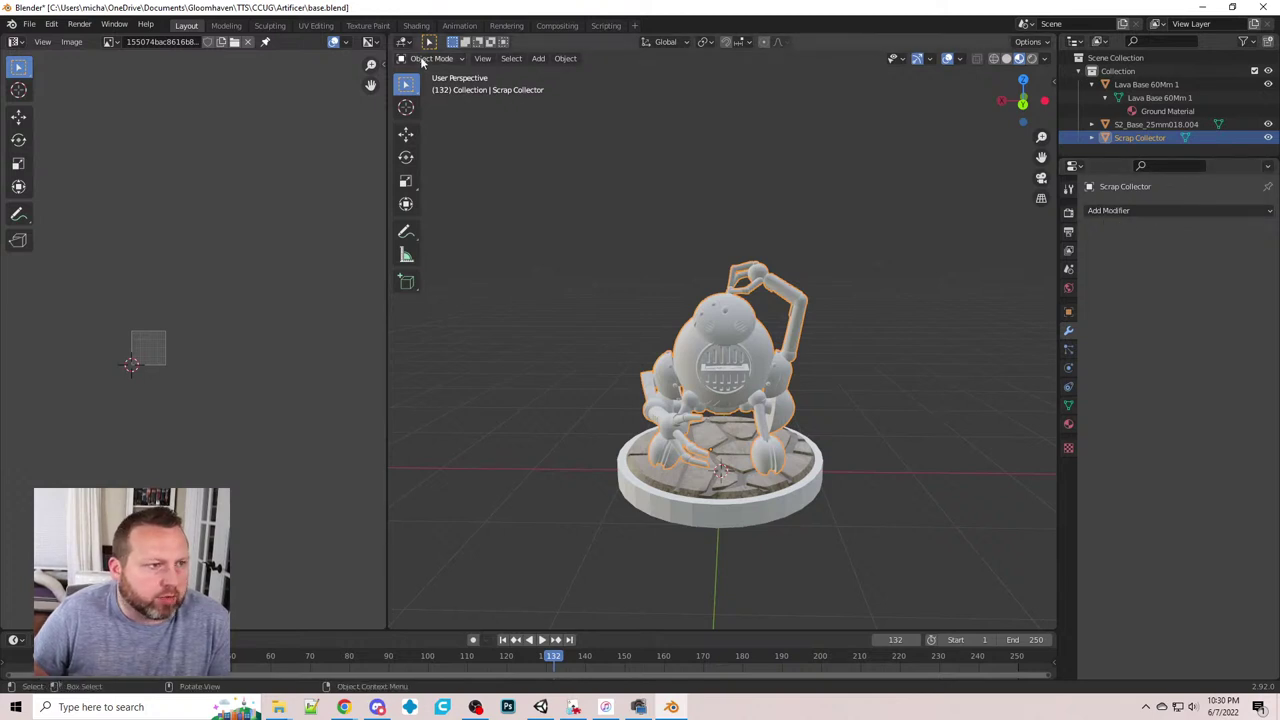
{"action": "left_click", "coordinate": [1170, 210]}
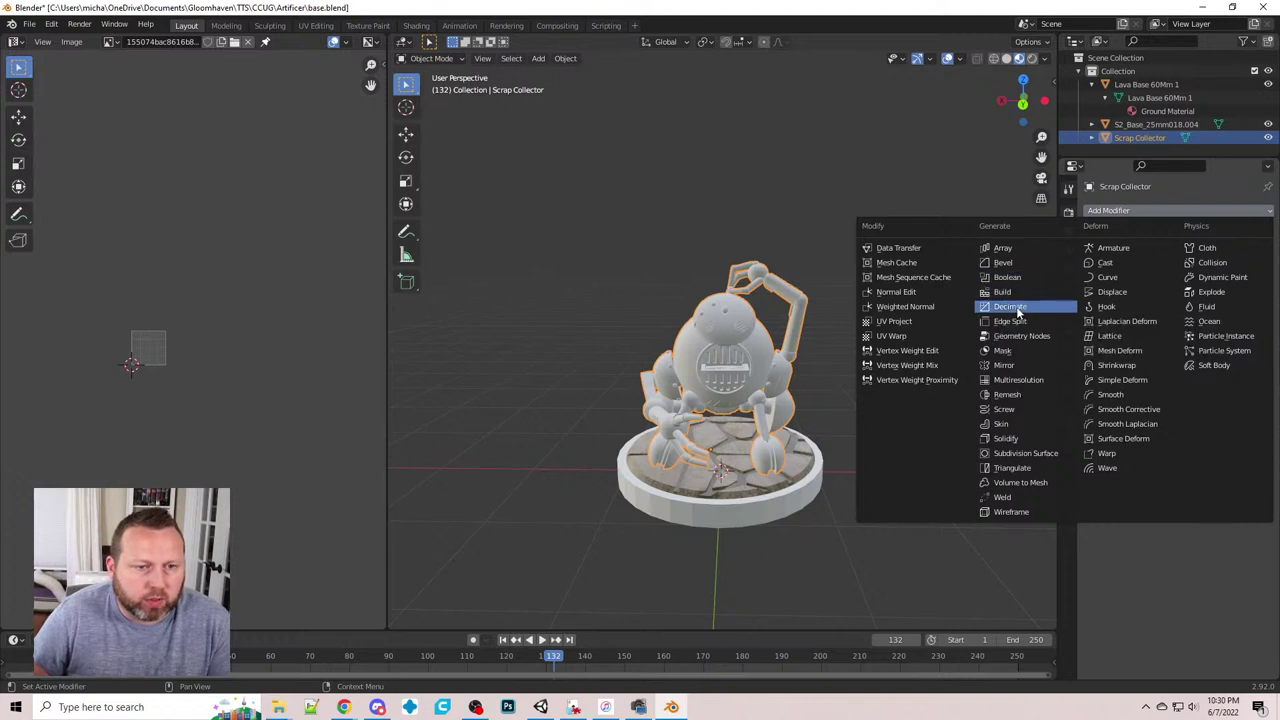
{"action": "left_click", "coordinate": [1010, 306]}
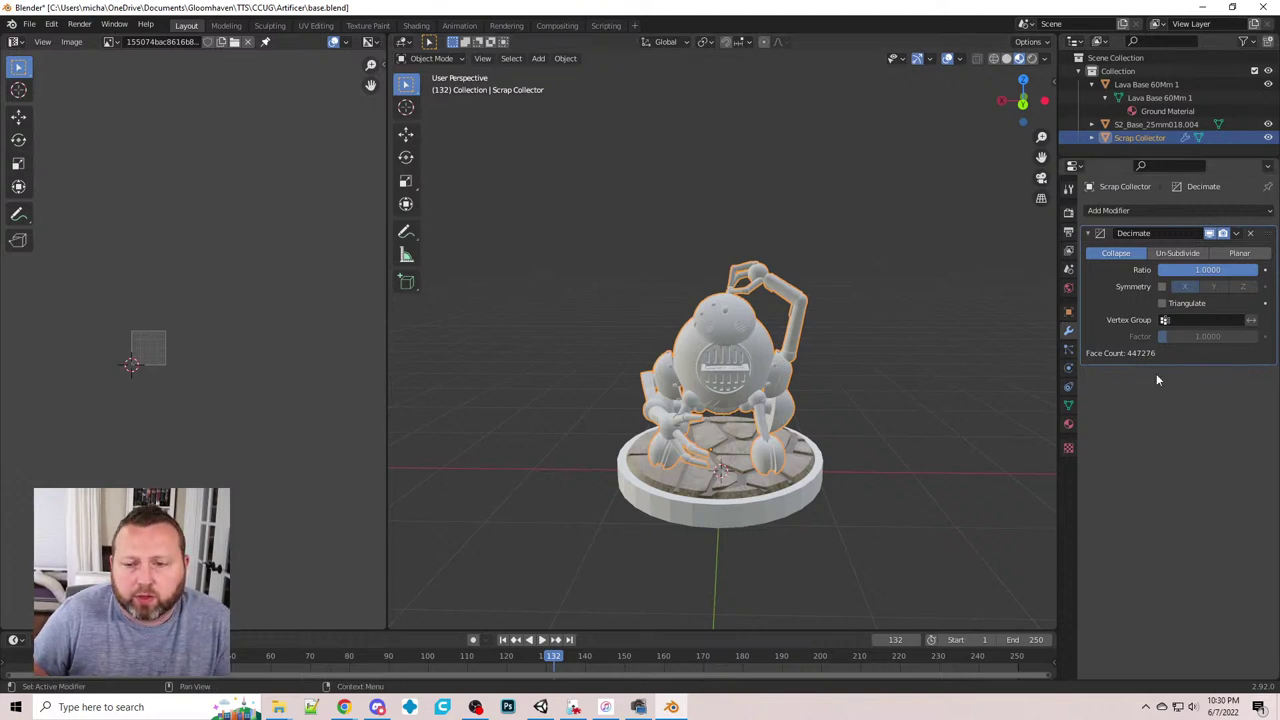
{"action": "scroll", "coordinate": [921, 425], "scroll_direction": "up", "scroll_amount": 3}
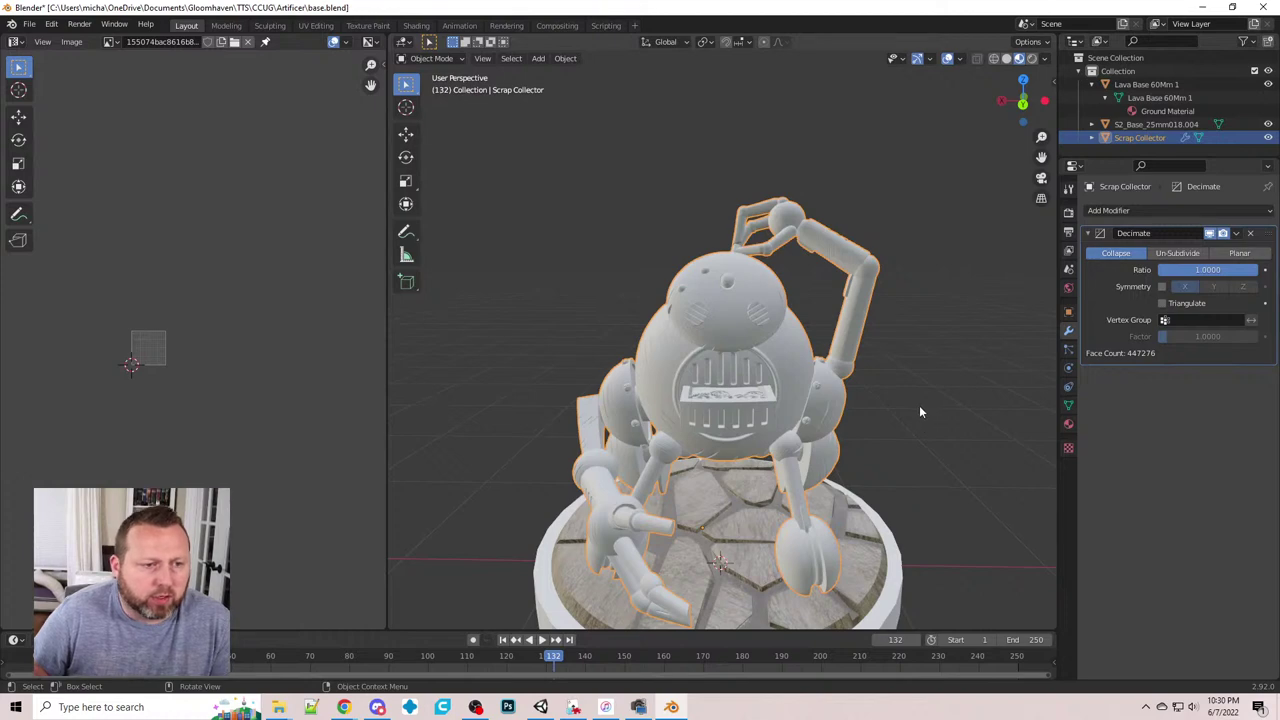
{"action": "middle_click_drag", "start_coordinate": [921, 412], "coordinate": [899, 386]}
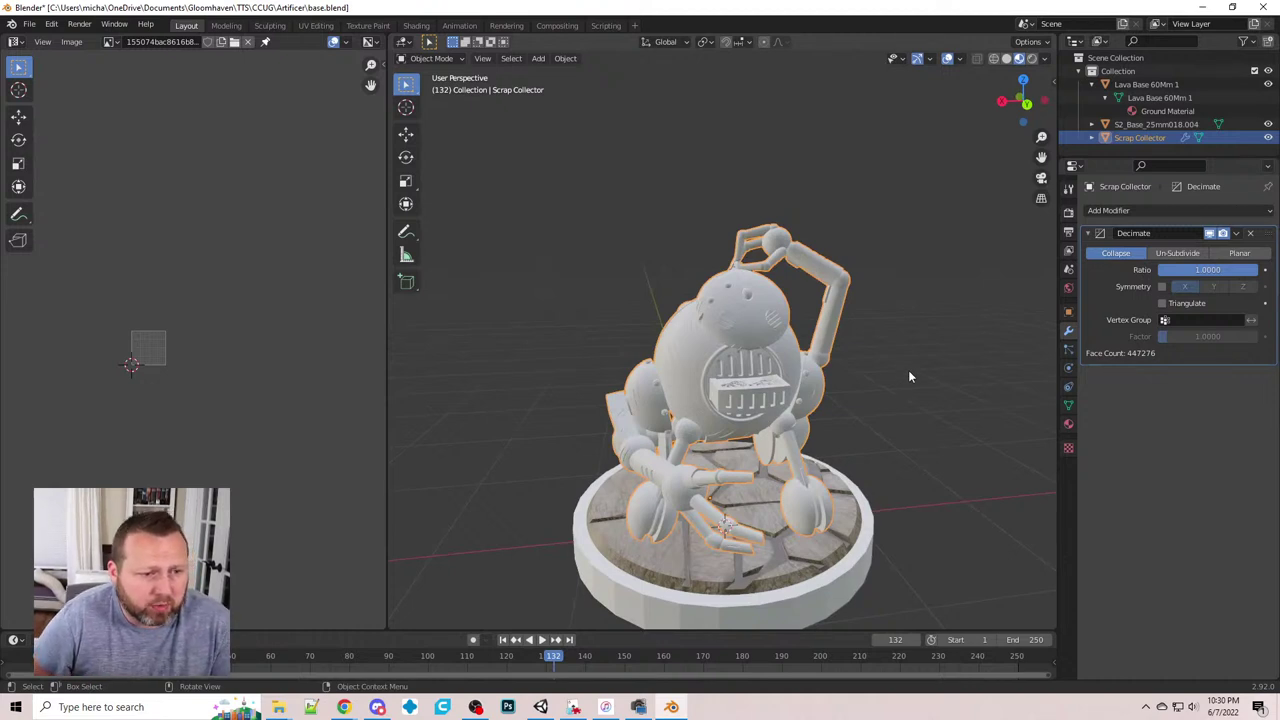
- Set the Decimate ratio on the Scrap Collector to 0.2
{"action": "scroll", "coordinate": [864, 400], "scroll_direction": "down", "scroll_amount": 2}
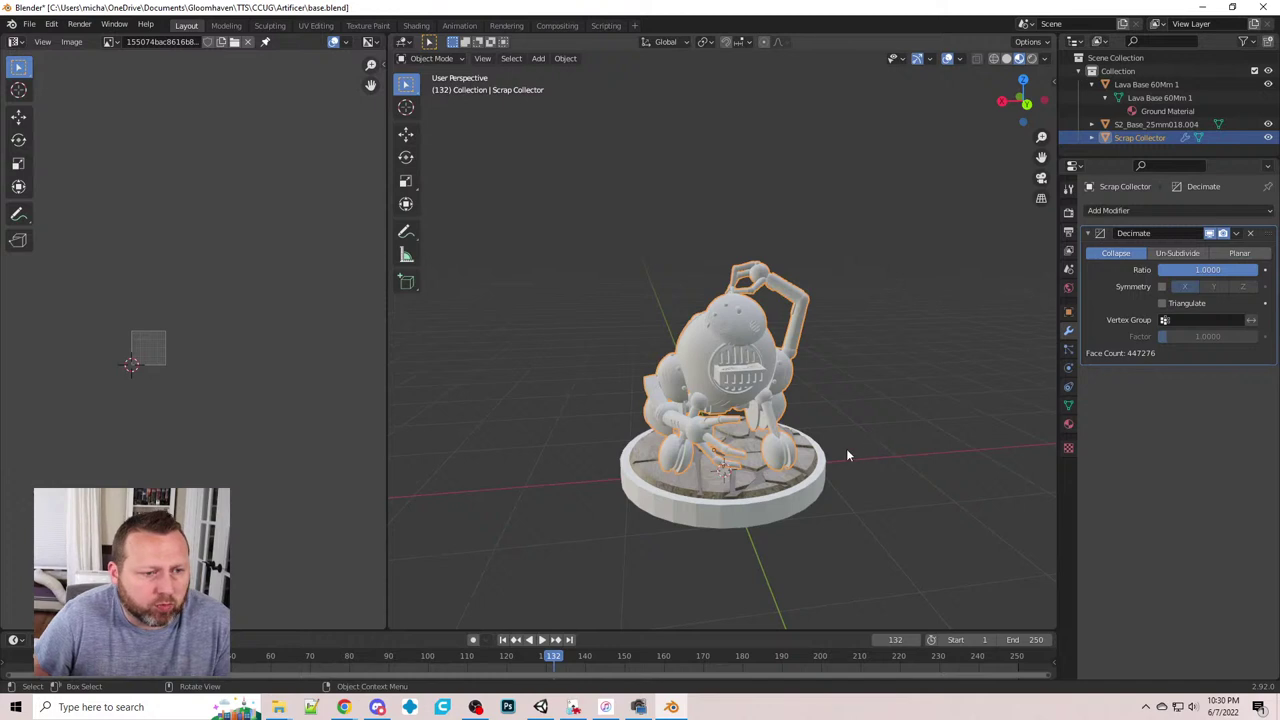
{"action": "middle_click_drag", "start_coordinate": [846, 455], "coordinate": [837, 459]}
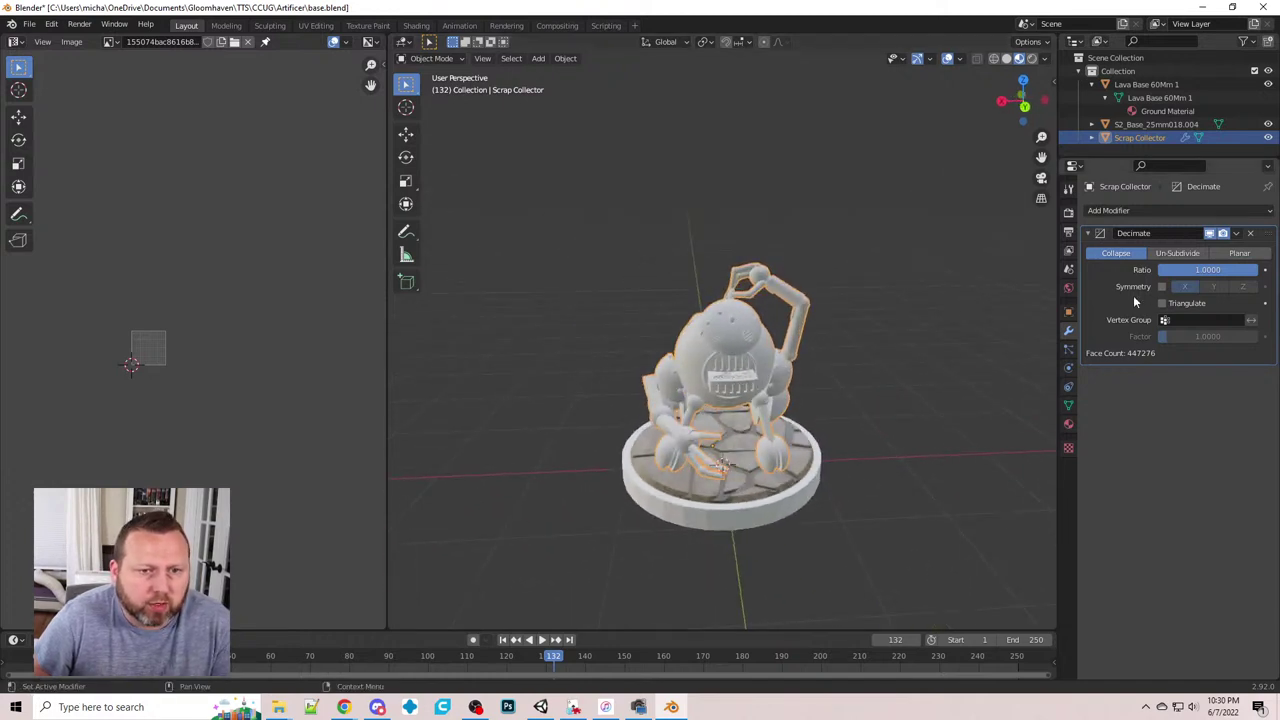
{"action": "left_click", "coordinate": [1204, 273]}
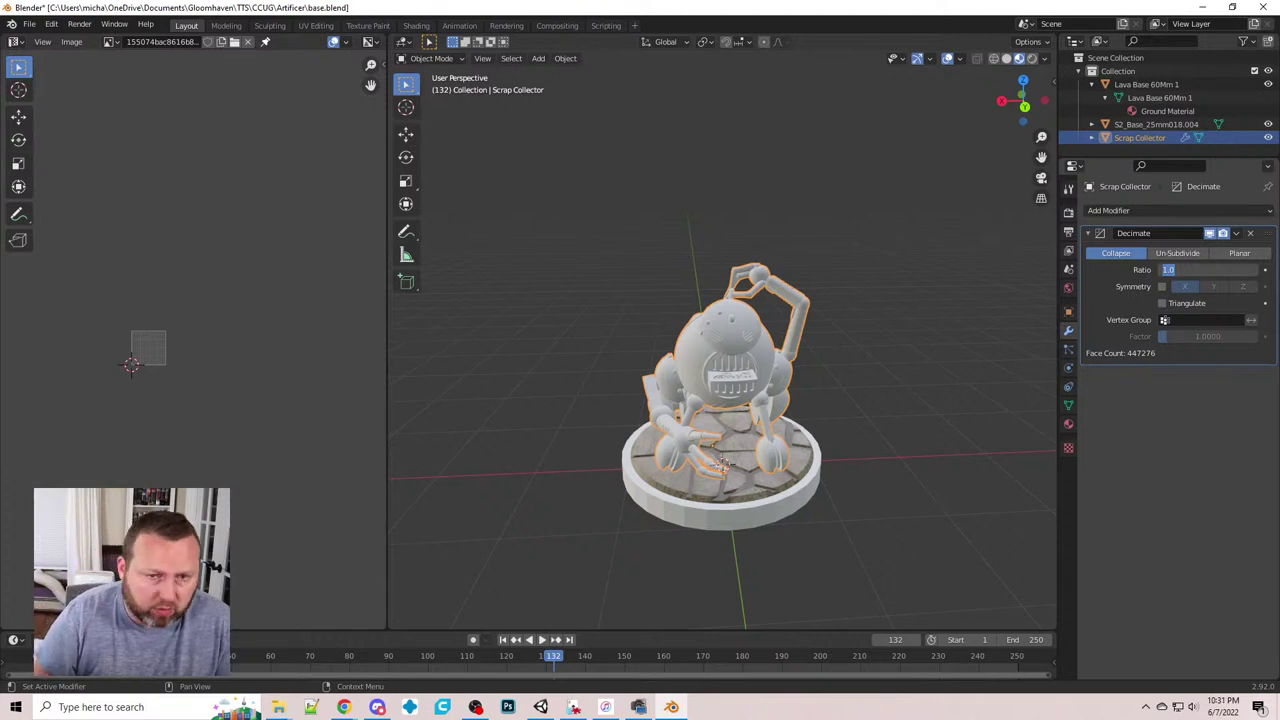
{"action": "type", "text": ".2"}
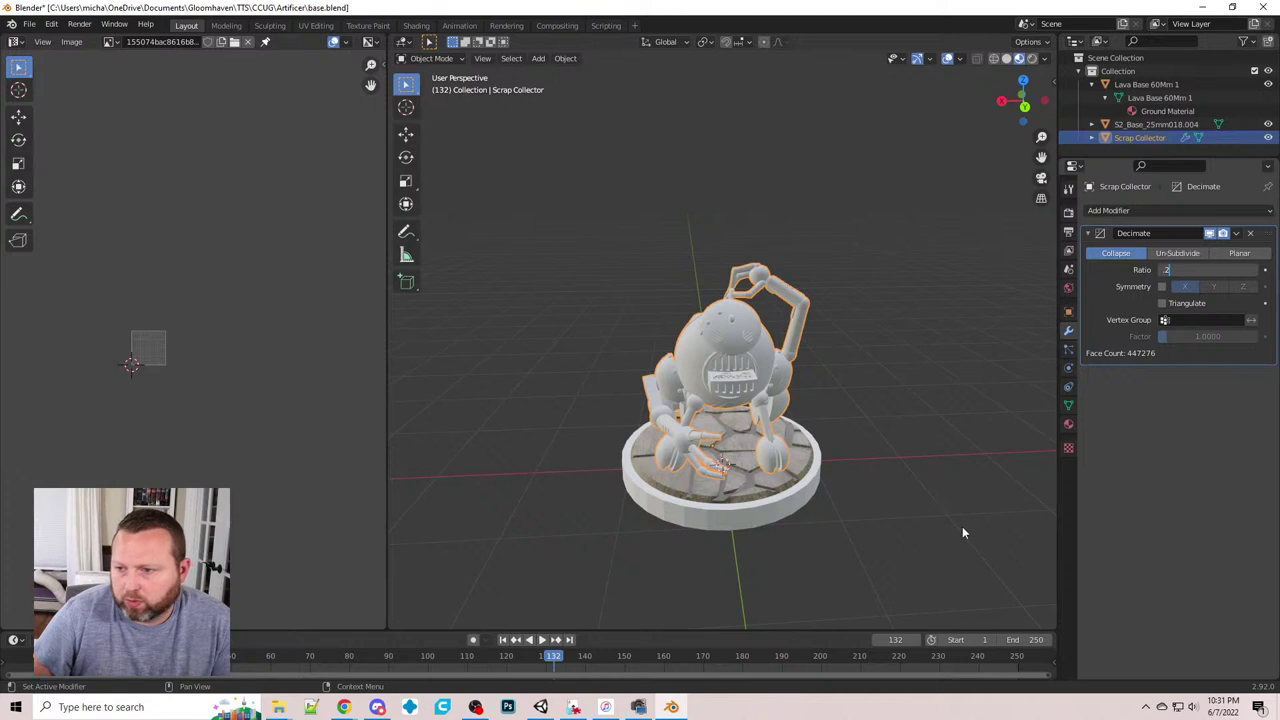
{"action": "key", "text": "Return"}
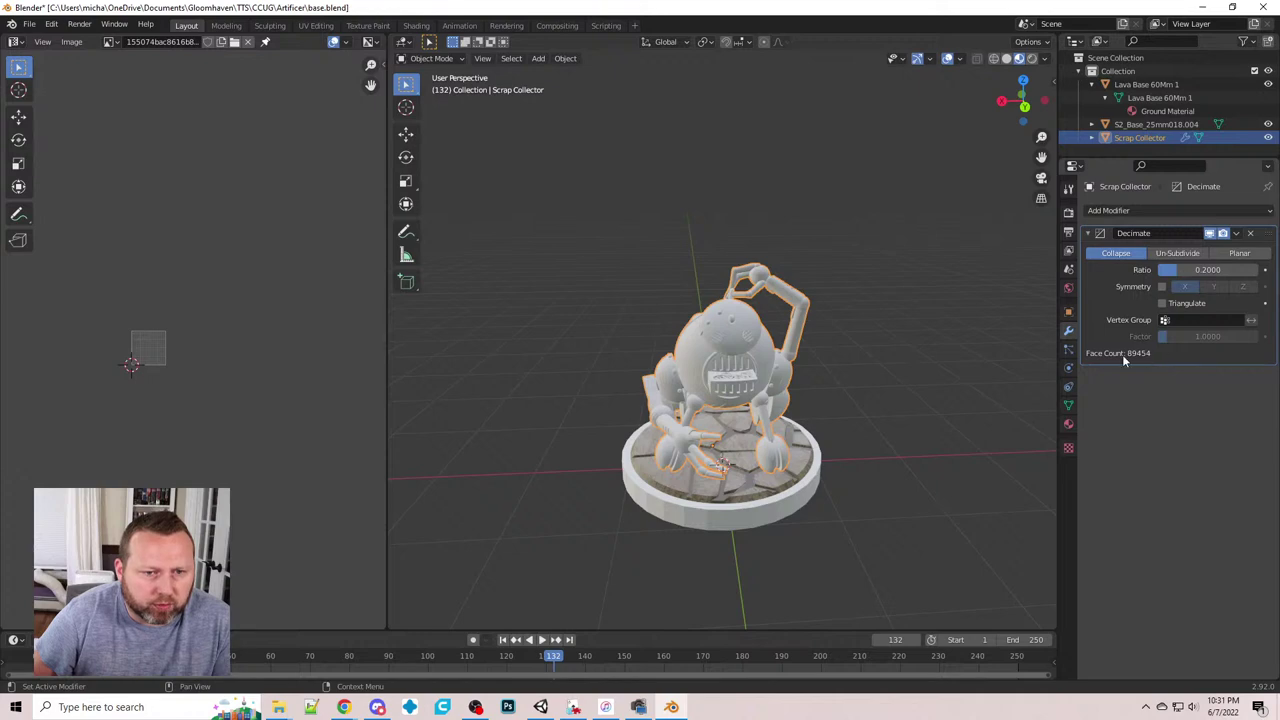
- Examine the decimated Scrap Collector up close for loss of surface detail on the head, body and tray
{"action": "left_click", "coordinate": [868, 430]}
{"action": "scroll", "coordinate": [875, 426], "scroll_direction": "up", "scroll_amount": 5}
{"action": "mouse_move", "coordinate": [876, 432]}
{"action": "middle_mouse_down"}
{"action": "mouse_move", "coordinate": [897, 425]}
{"action": "mouse_move", "coordinate": [892, 436]}
{"action": "middle_mouse_up"}
{"action": "scroll", "coordinate": [880, 430], "scroll_direction": "up", "scroll_amount": 3}
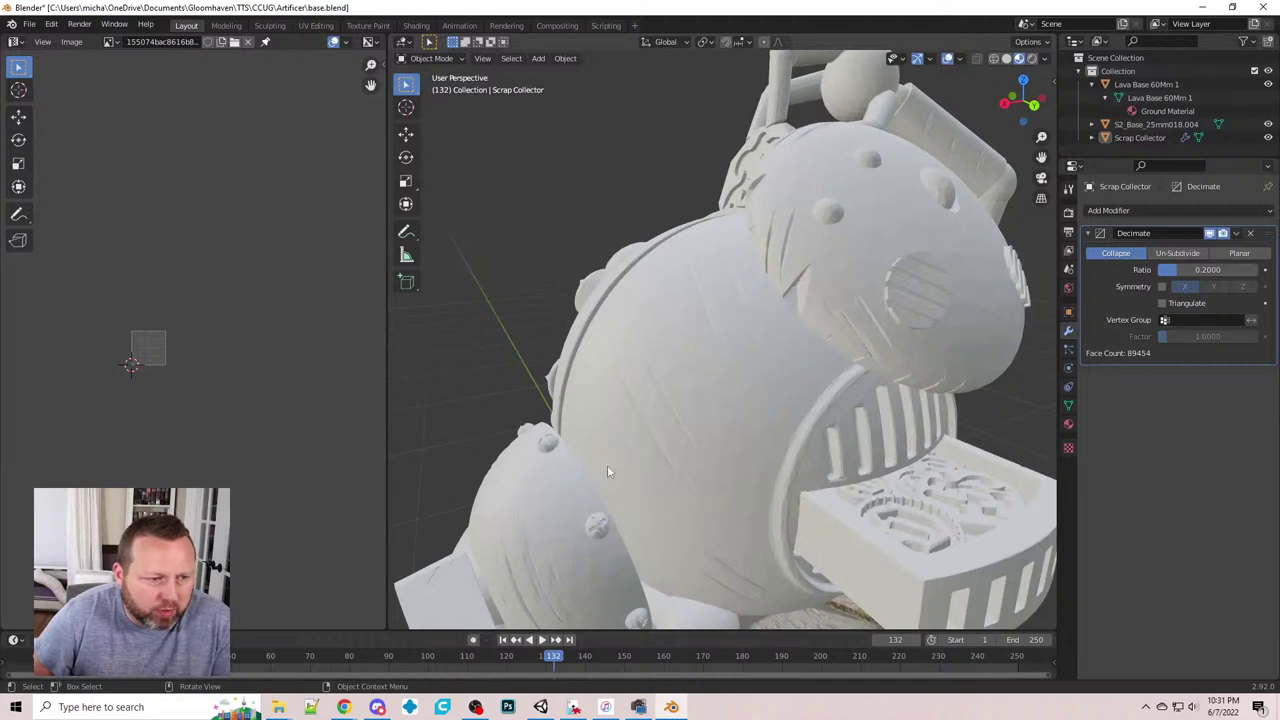
{"action": "middle_click_drag", "start_coordinate": [712, 407], "coordinate": [647, 384]}
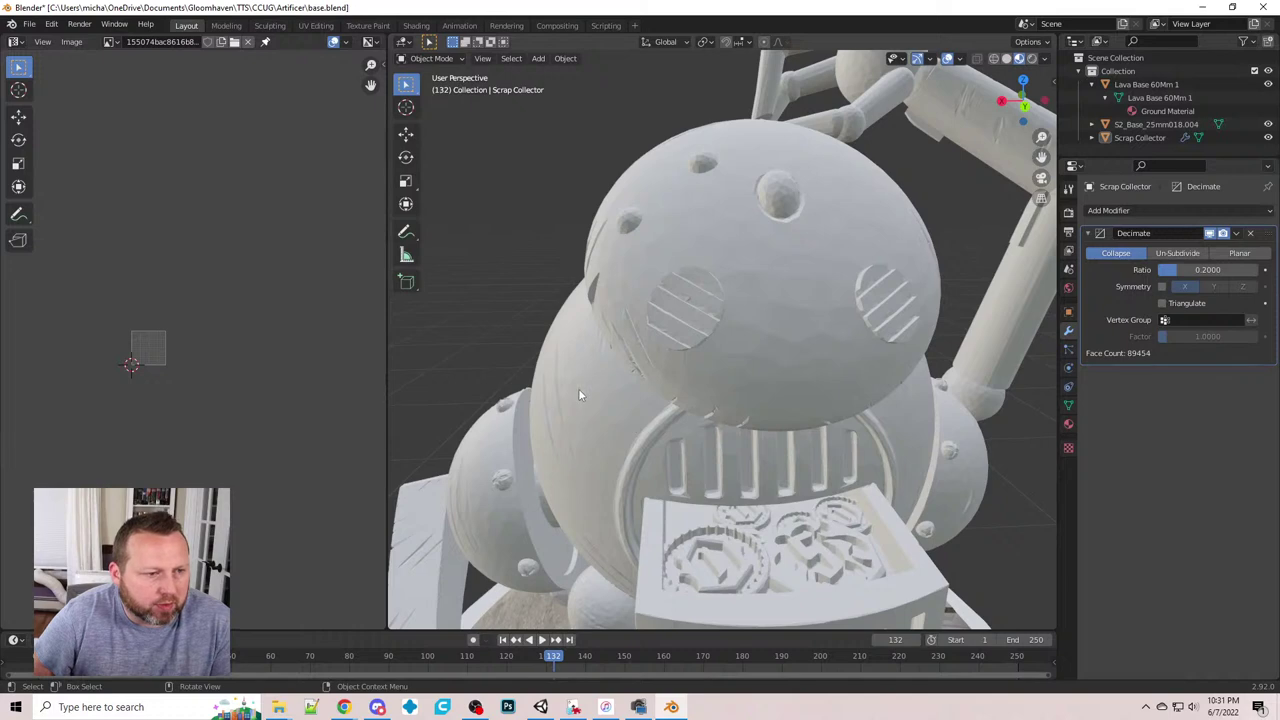
{"action": "scroll", "coordinate": [578, 393], "scroll_direction": "down", "scroll_amount": 3}
{"action": "scroll", "coordinate": [649, 360], "scroll_direction": "down", "scroll_amount": 2}
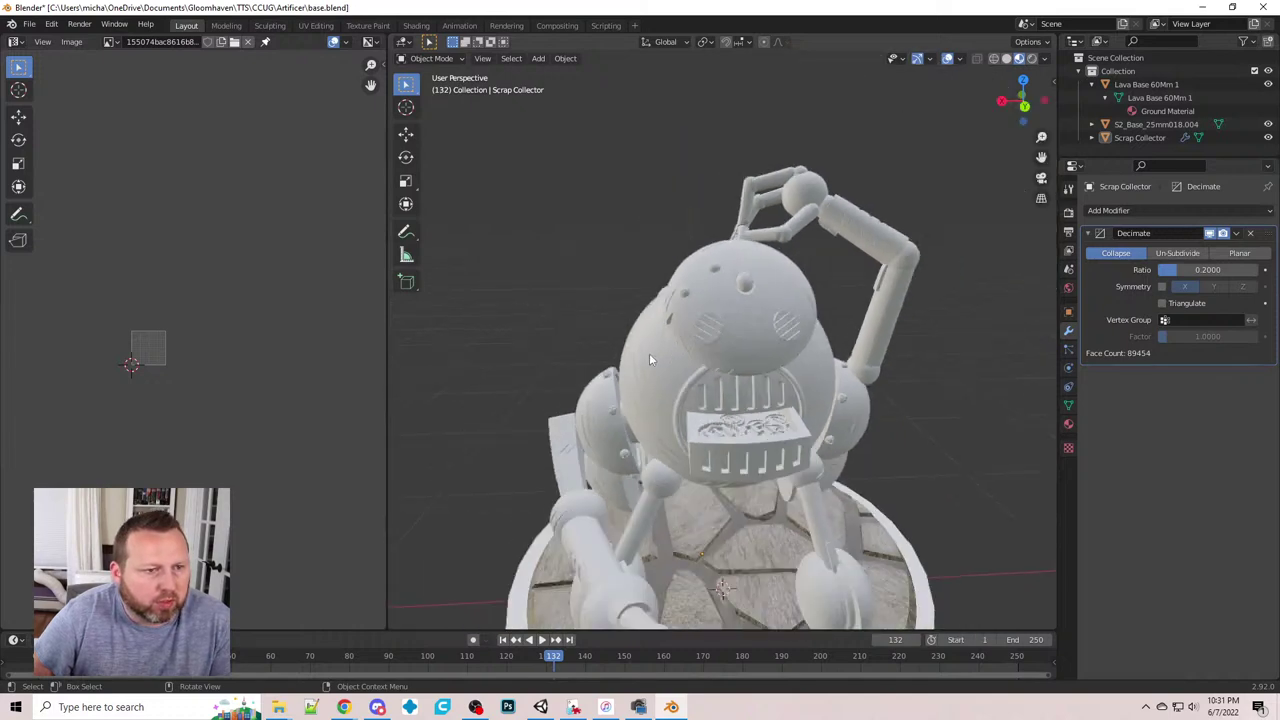
{"action": "mouse_move", "coordinate": [762, 360]}
{"action": "middle_mouse_down"}
{"action": "mouse_move", "coordinate": [751, 357]}
{"action": "mouse_move", "coordinate": [768, 365]}
{"action": "middle_mouse_up"}
{"action": "scroll", "coordinate": [857, 436], "scroll_direction": "down", "scroll_amount": 2}
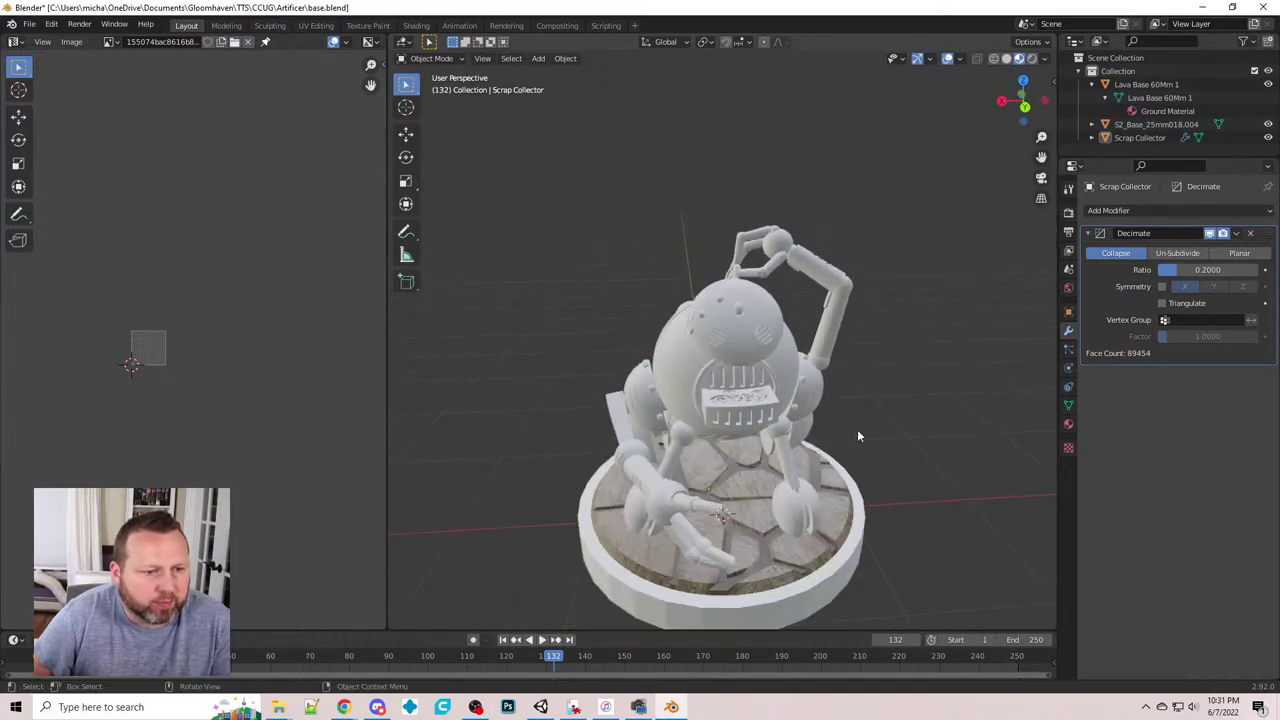
{"action": "middle_click_drag", "start_coordinate": [857, 436], "coordinate": [878, 402]}
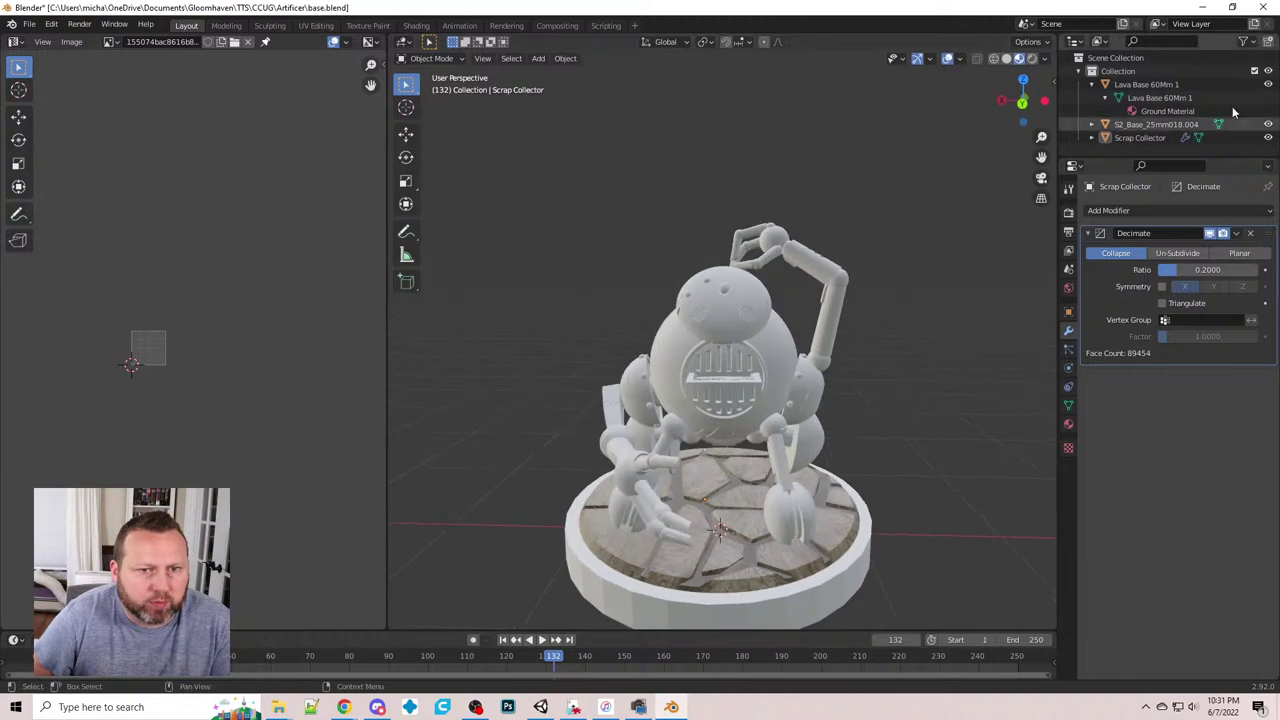
- Enter Edit Mode on the Lava Base 60Mm 1 object and deselect all of its vertices
{"action": "left_click", "coordinate": [1148, 86]}
{"action": "left_click", "coordinate": [431, 58]}
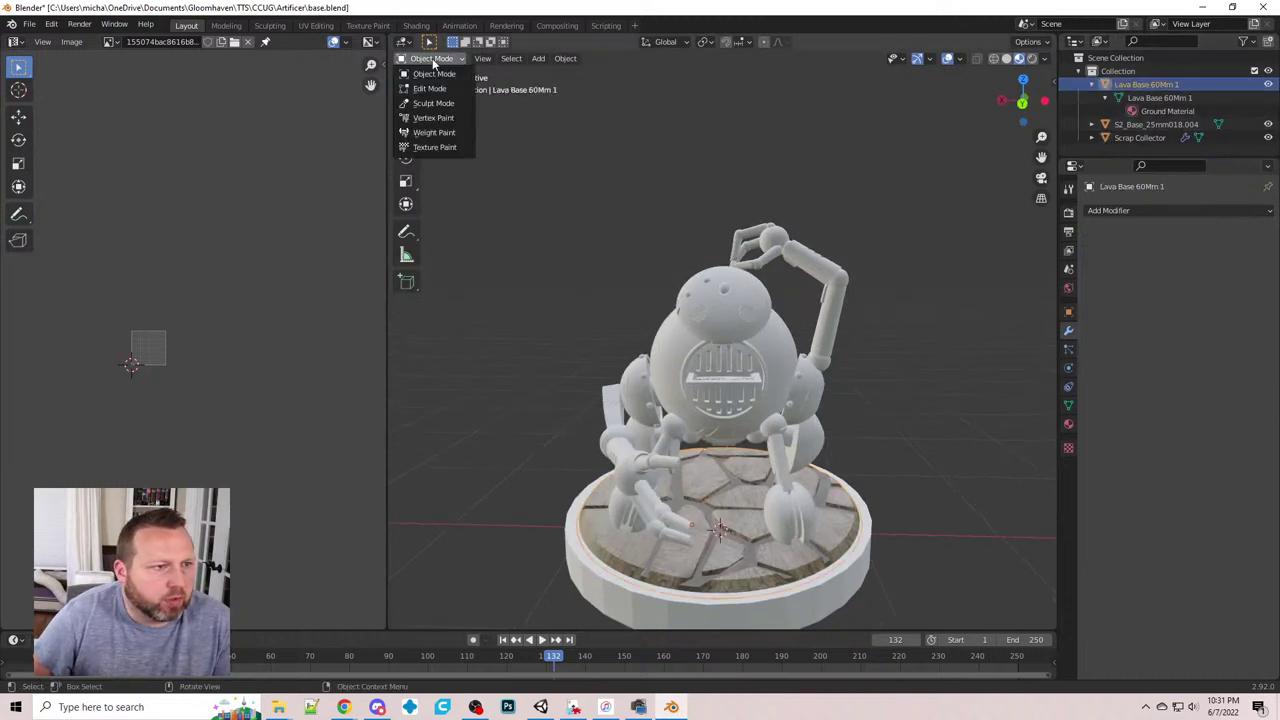
{"action": "left_click", "coordinate": [430, 89]}
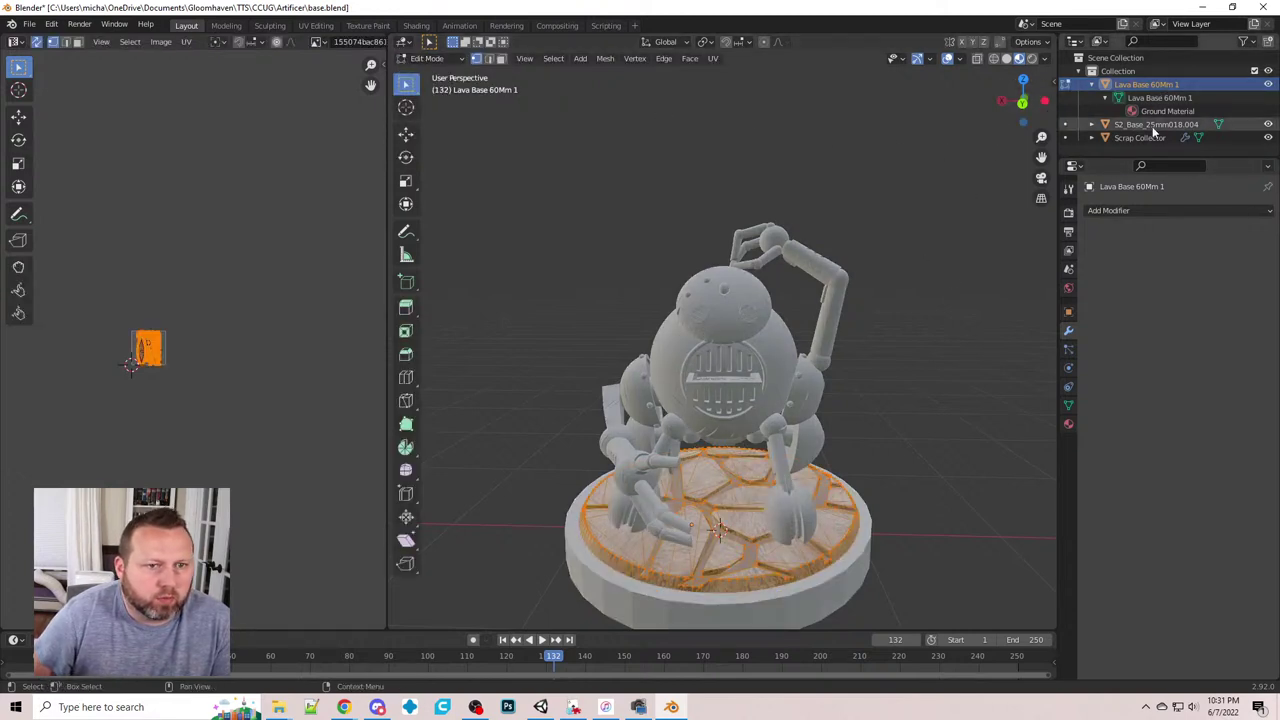
{"action": "left_click", "coordinate": [1128, 137]}
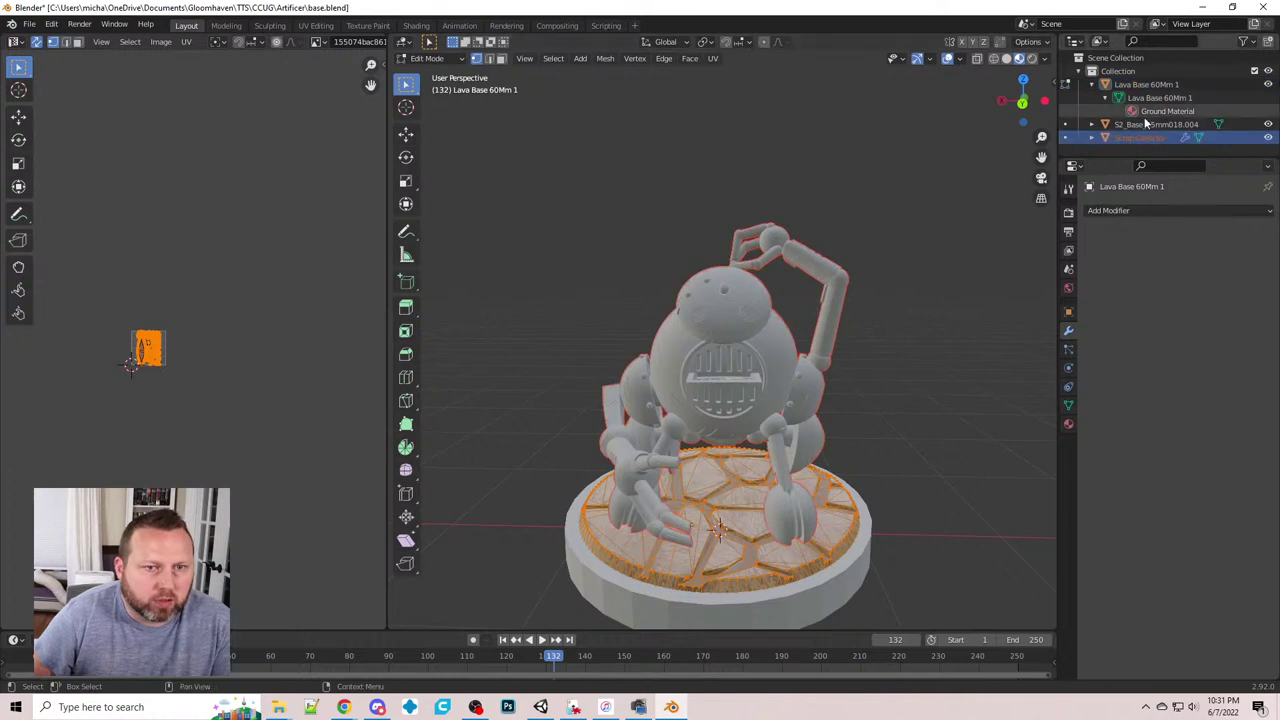
{"action": "key", "text": "alt+a"}
{"action": "key", "text": "a"}
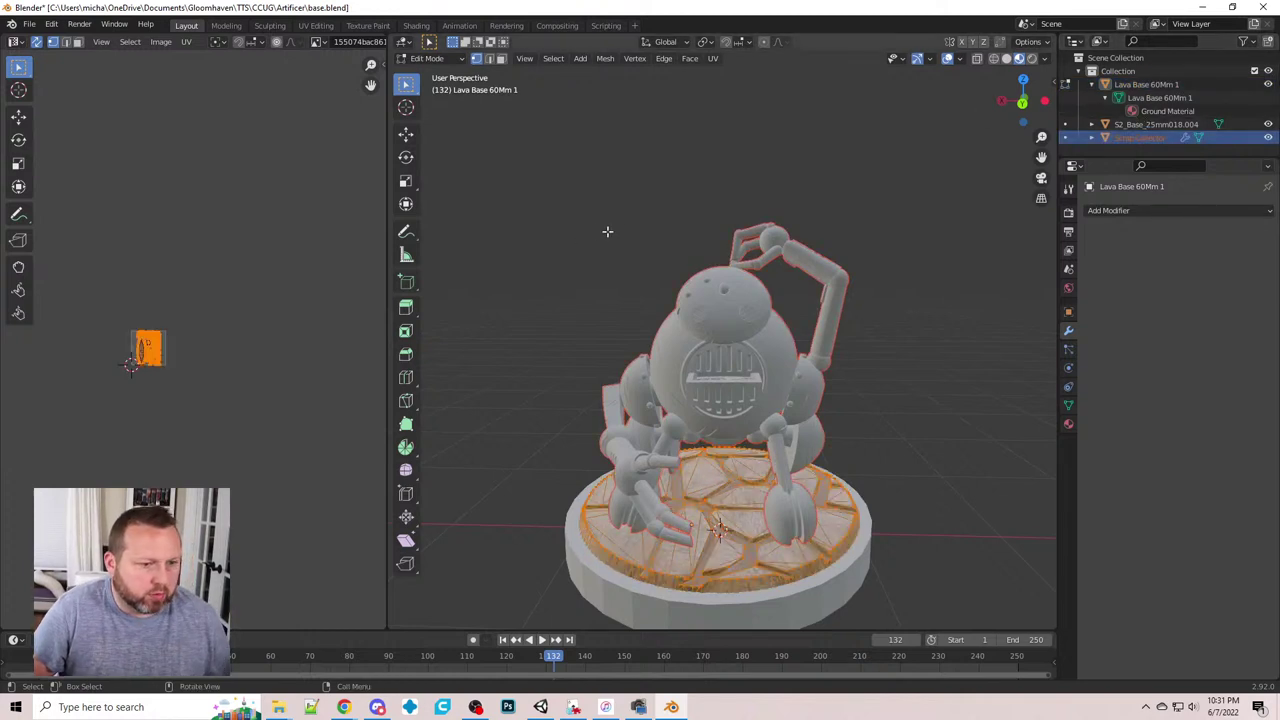
{"action": "left_click", "coordinate": [538, 294]}
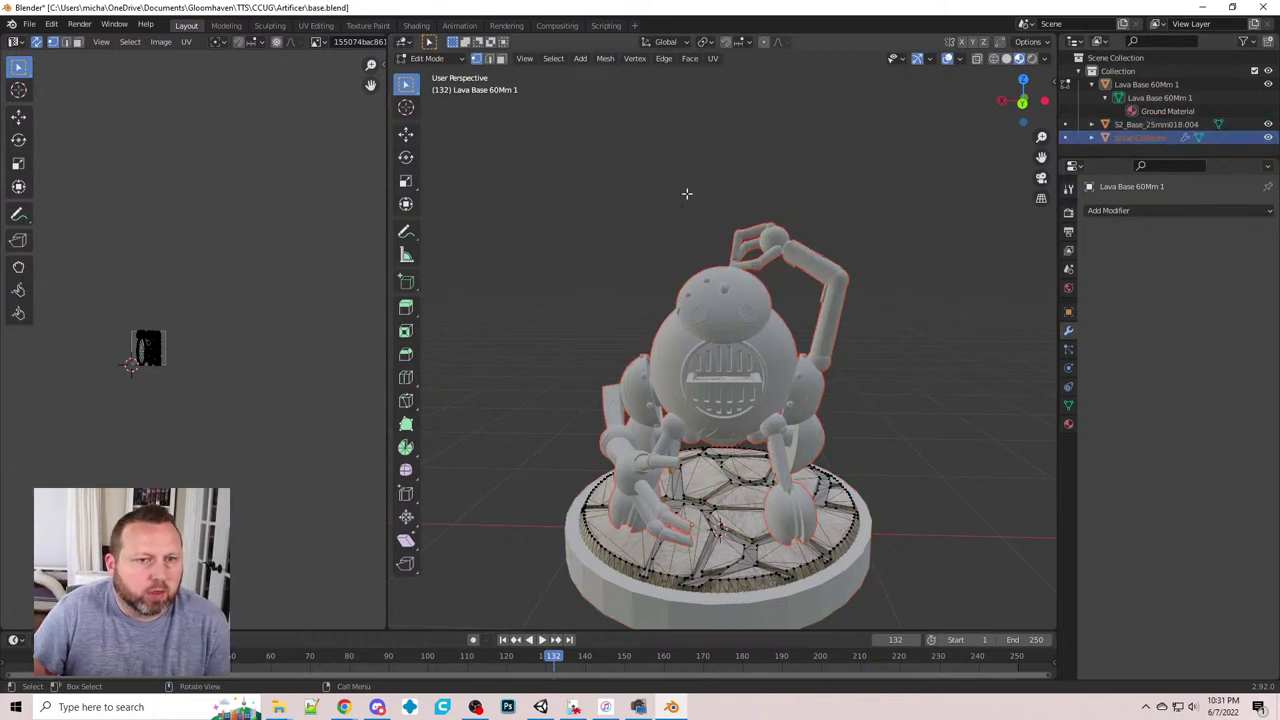
- Run Smart UV Project with an island margin of 0.003 and Scale to Bounds enabled
{"action": "left_click", "coordinate": [714, 59]}
{"action": "mouse_move", "coordinate": [704, 62]}
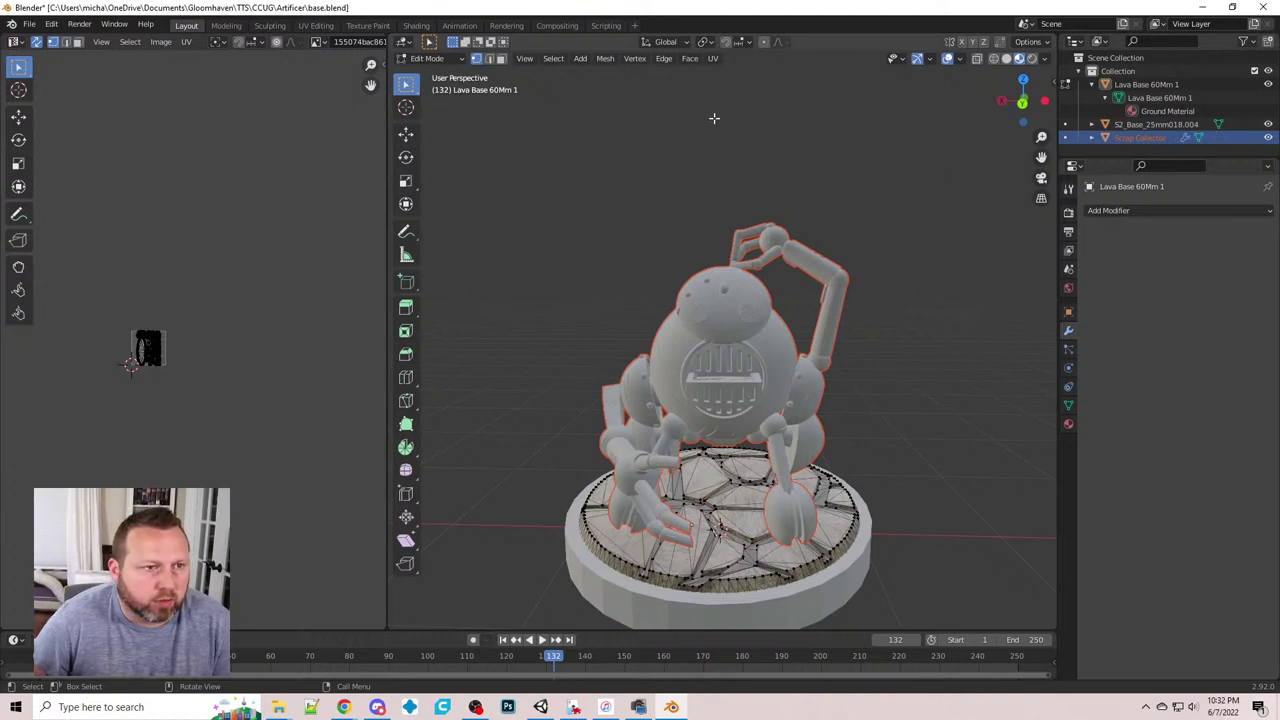
{"action": "left_click", "coordinate": [713, 59]}
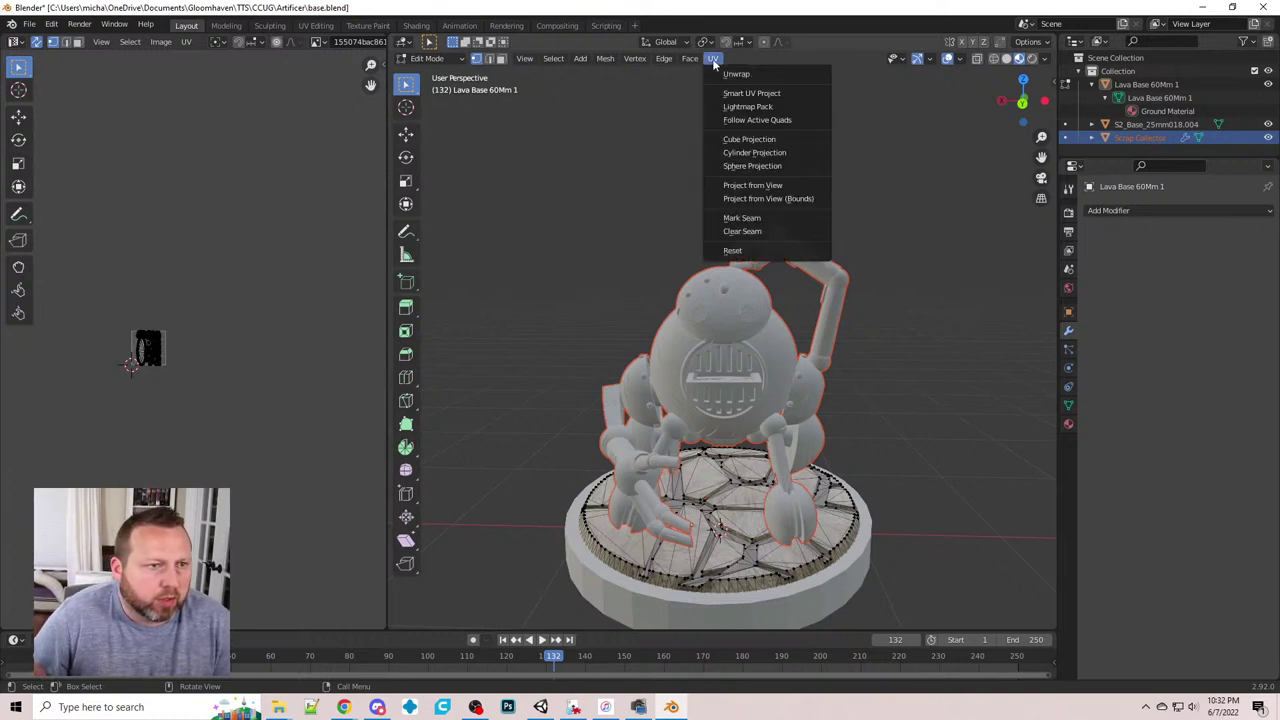
{"action": "left_click", "coordinate": [775, 93]}
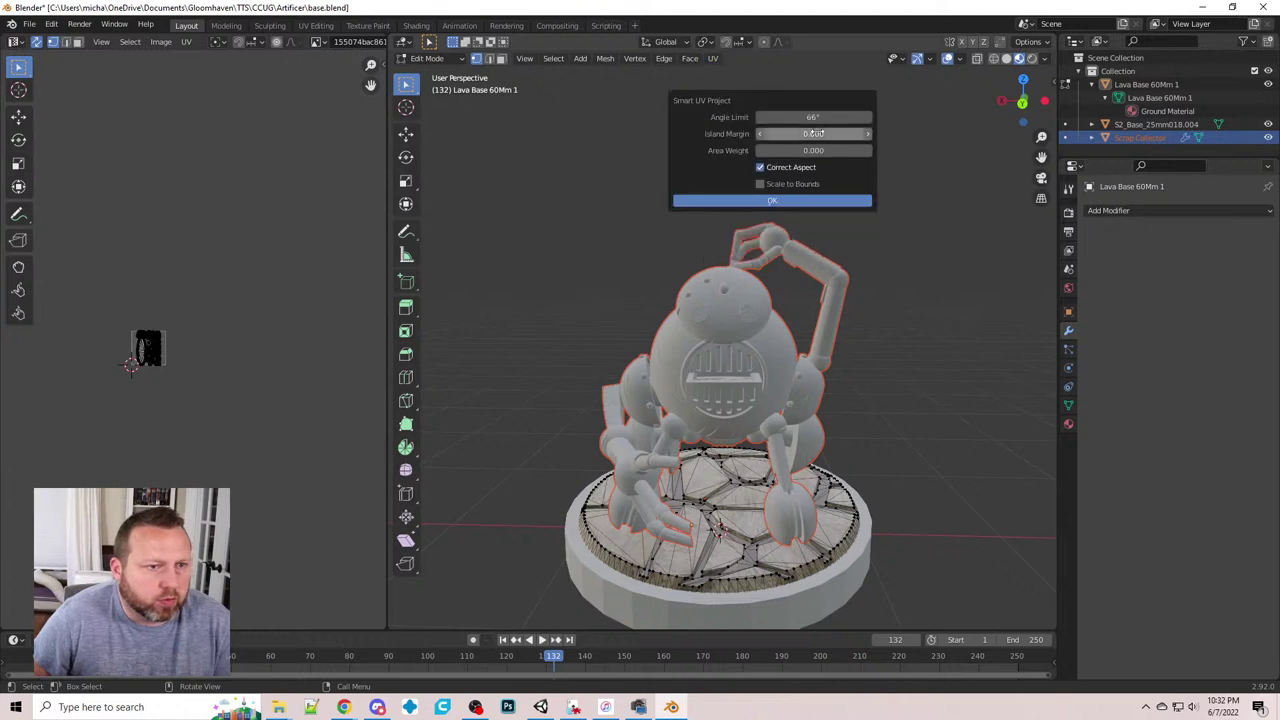
{"action": "left_click", "coordinate": [832, 133]}
{"action": "type", "text": "0.0"}
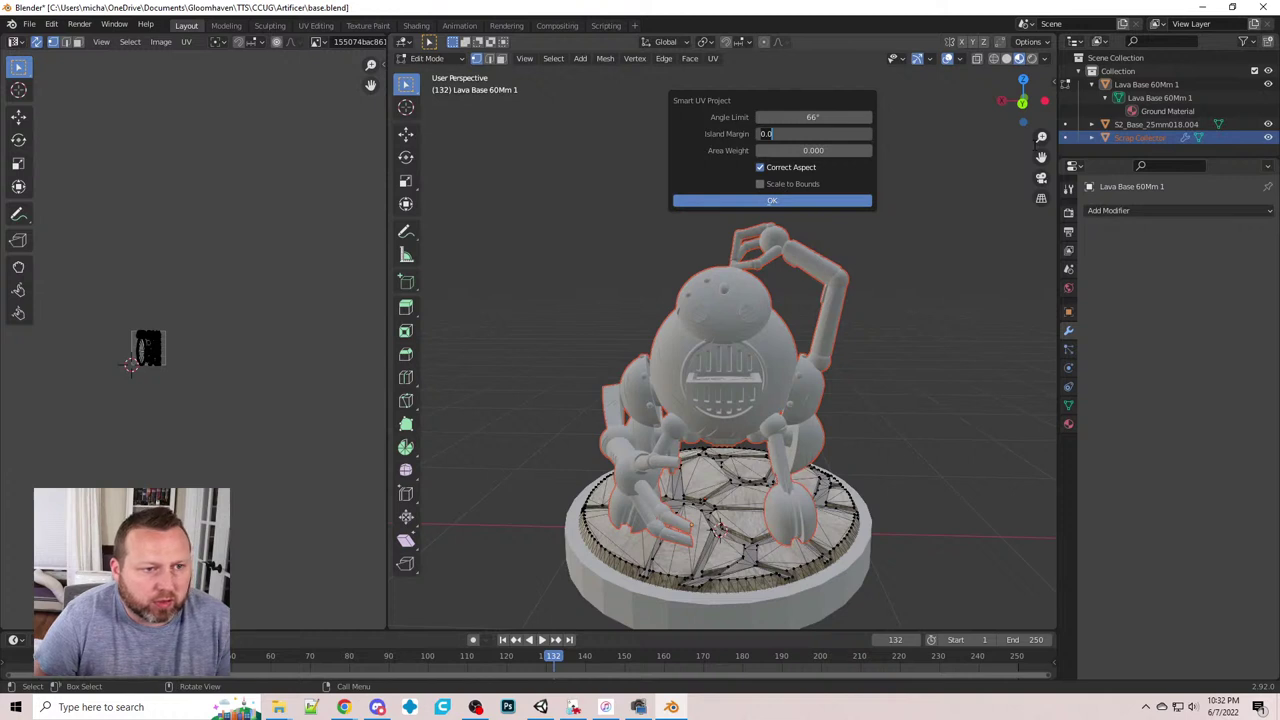
{"action": "type", "text": "0"}
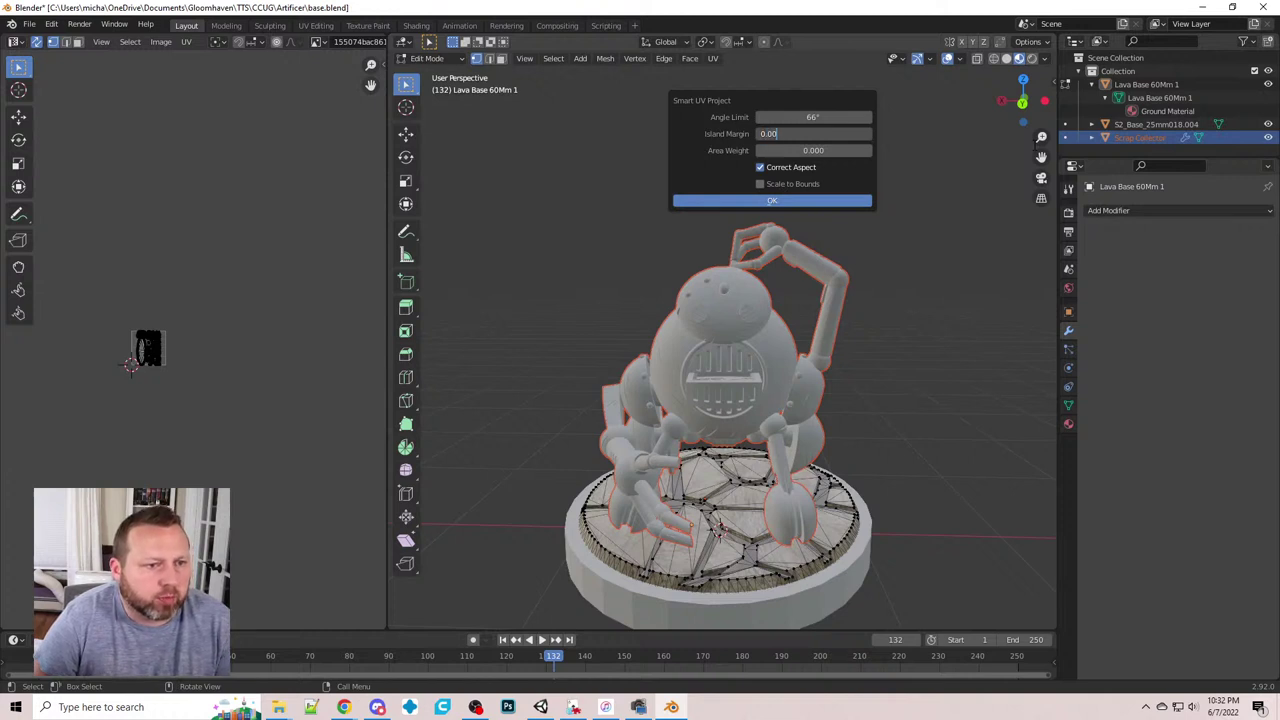
{"action": "type", "text": "3"}
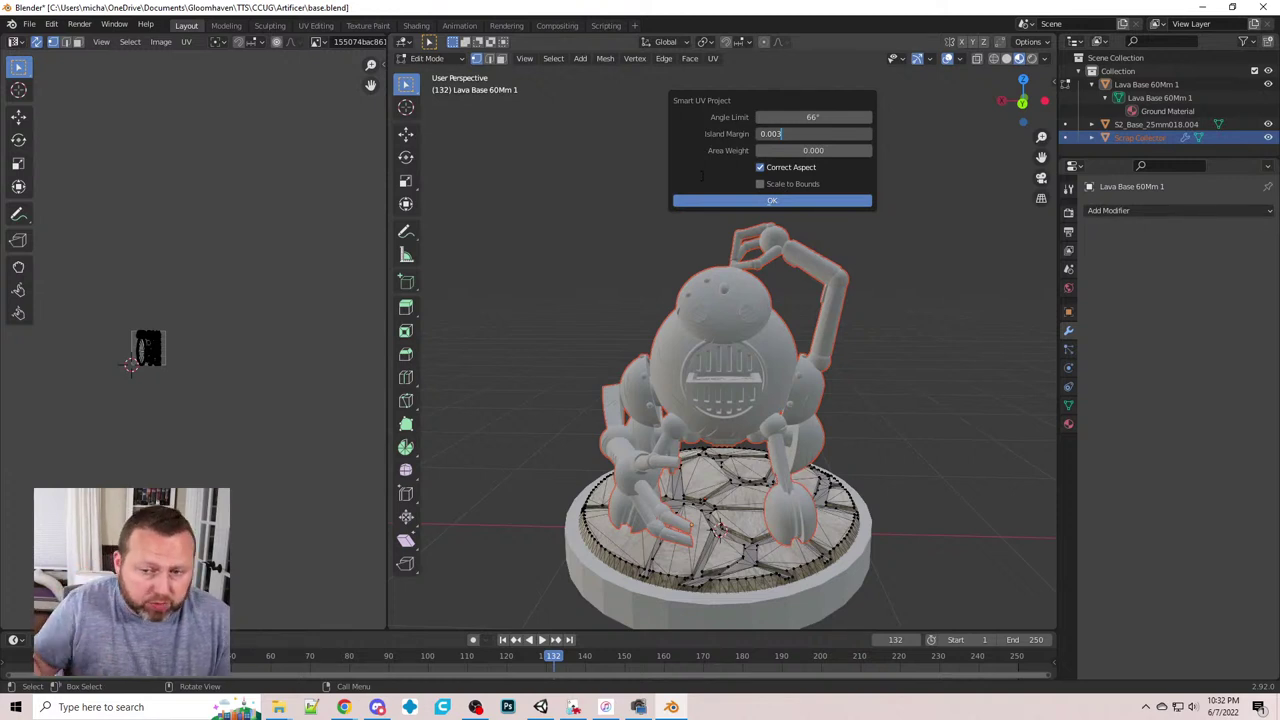
{"action": "key", "text": "Return"}
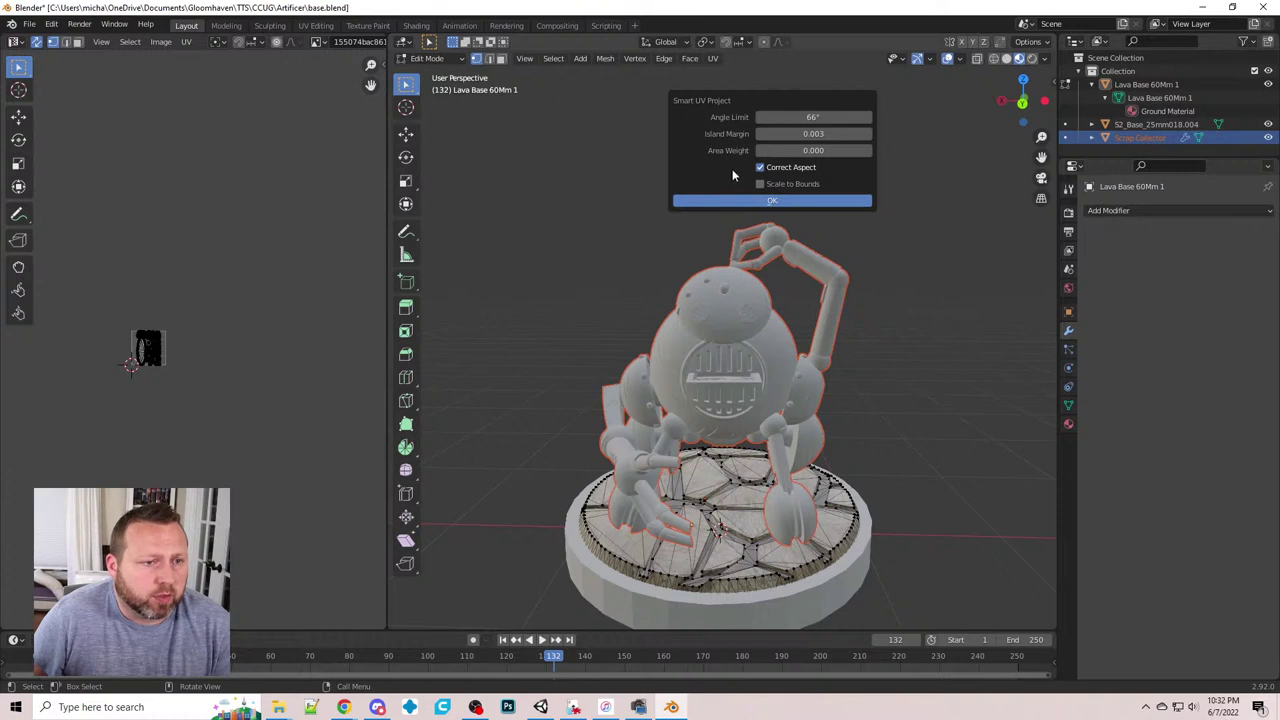
{"action": "left_click", "coordinate": [760, 185]}
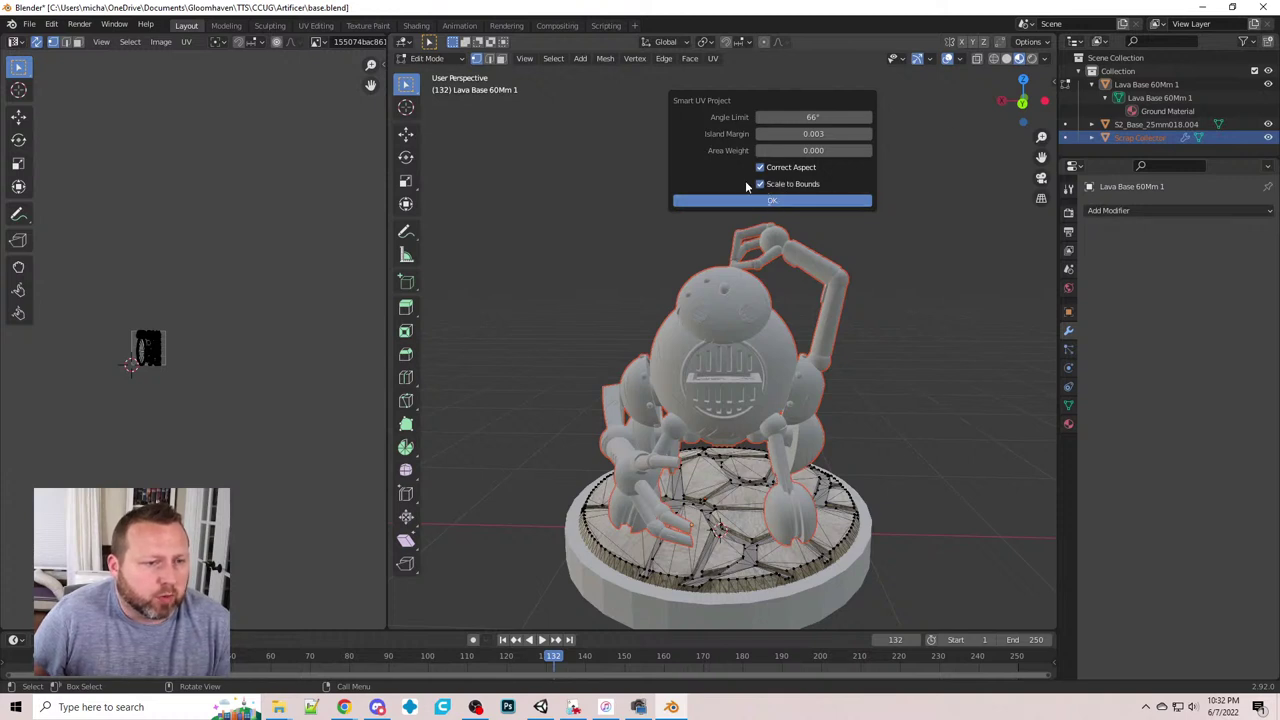
{"action": "left_click", "coordinate": [779, 202]}
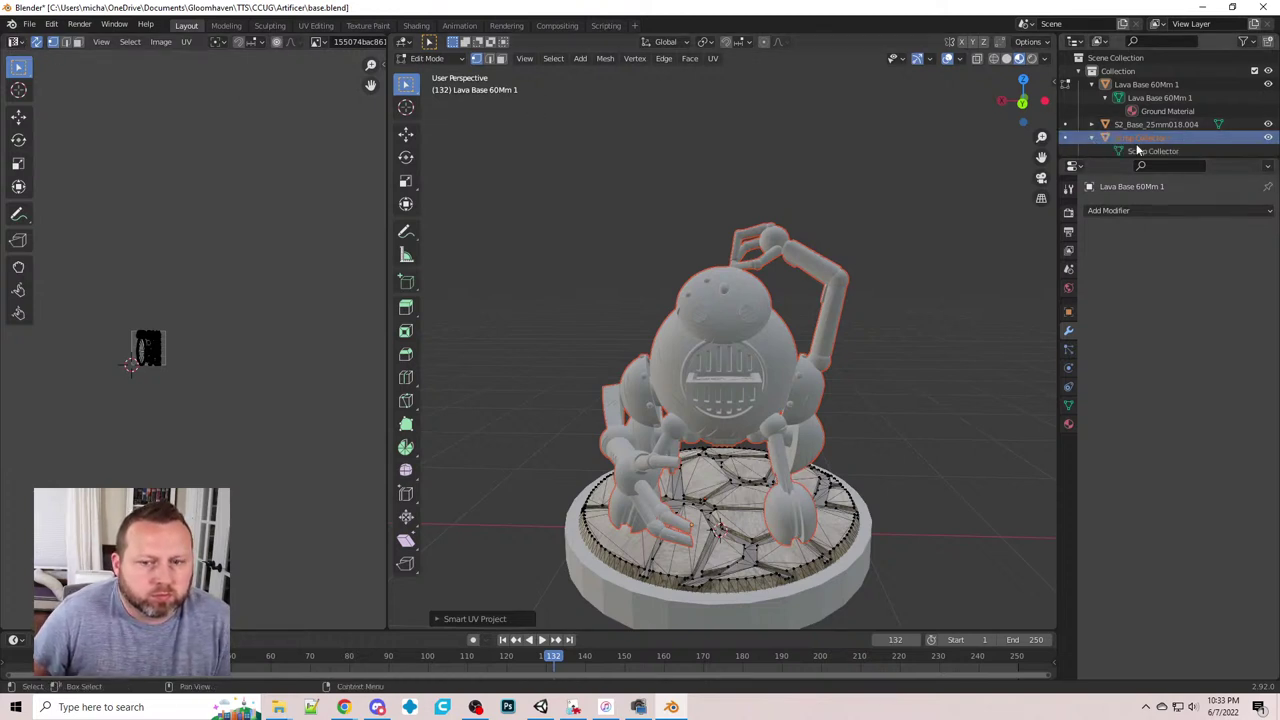
- Try to bring up the Scrap Collector's material settings by selecting its mesh data
{"action": "left_click", "coordinate": [1092, 138]}
{"action": "scroll", "coordinate": [1100, 135], "scroll_direction": "down", "scroll_amount": 1}
{"action": "left_click", "coordinate": [1144, 131]}
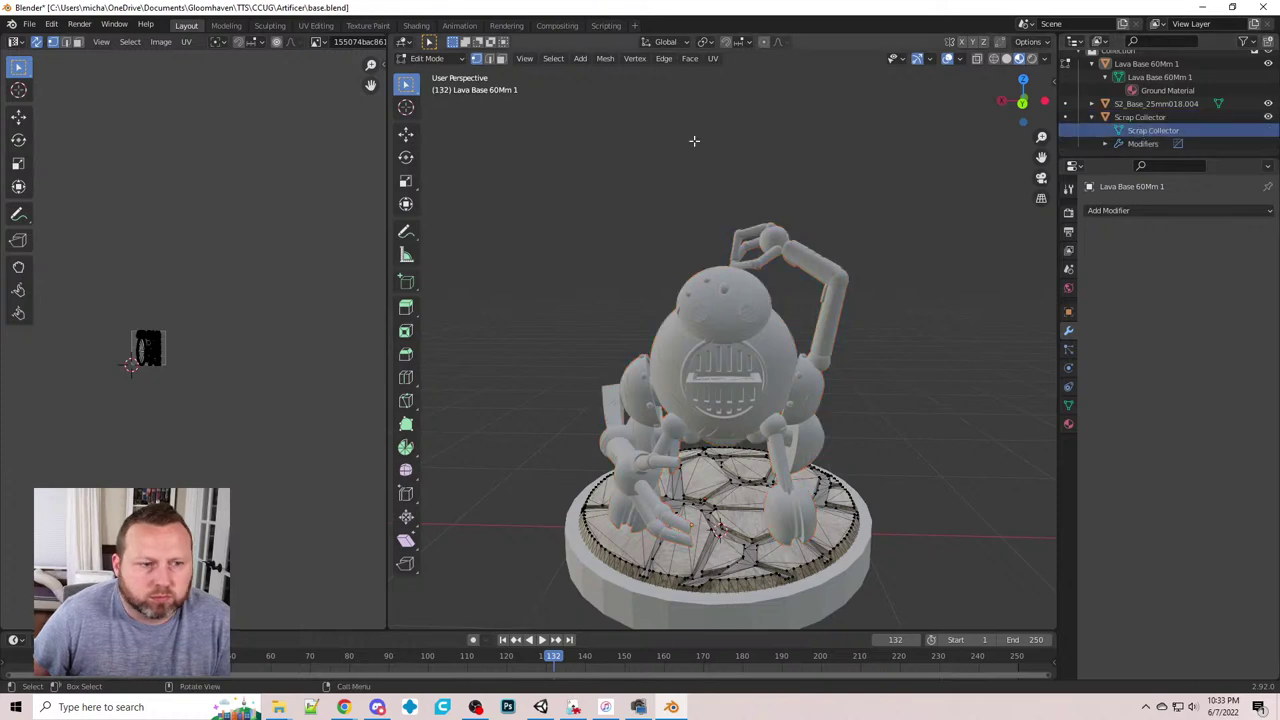
{"action": "middle_click_drag", "start_coordinate": [771, 183], "coordinate": [848, 185]}
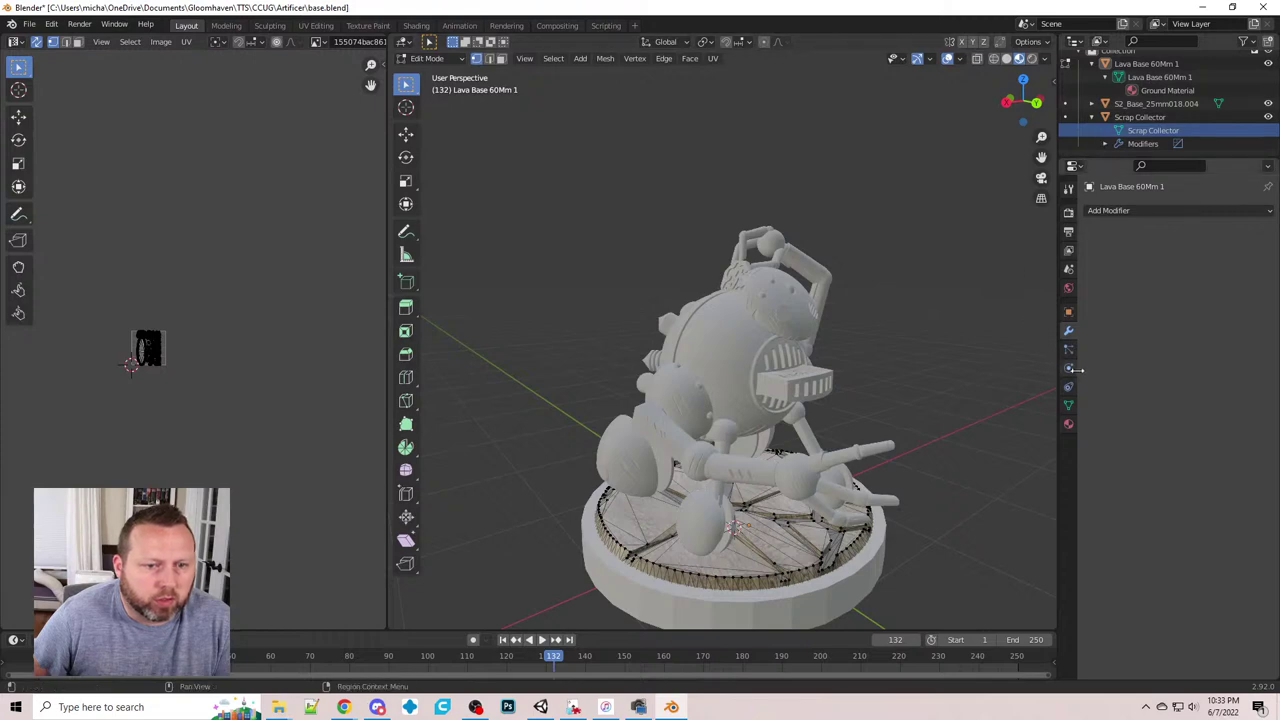
{"action": "left_click", "coordinate": [1068, 424]}
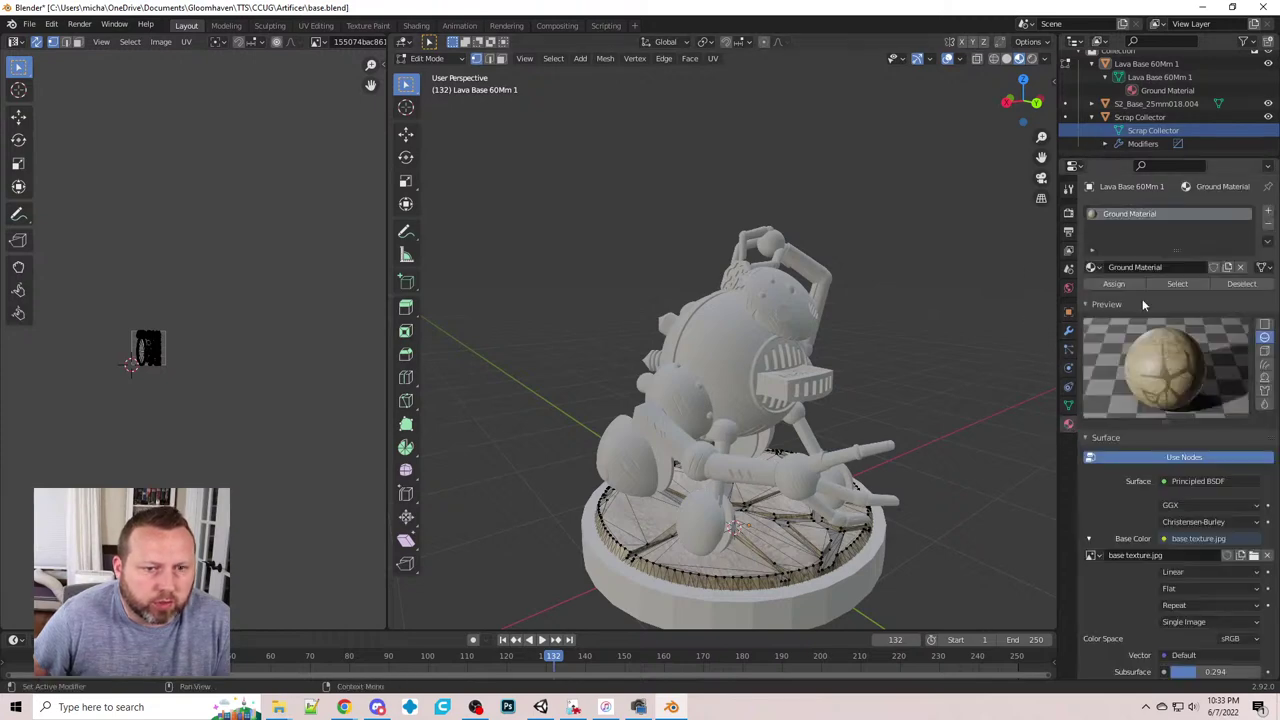
{"action": "middle_click_drag", "start_coordinate": [930, 250], "coordinate": [955, 280]}
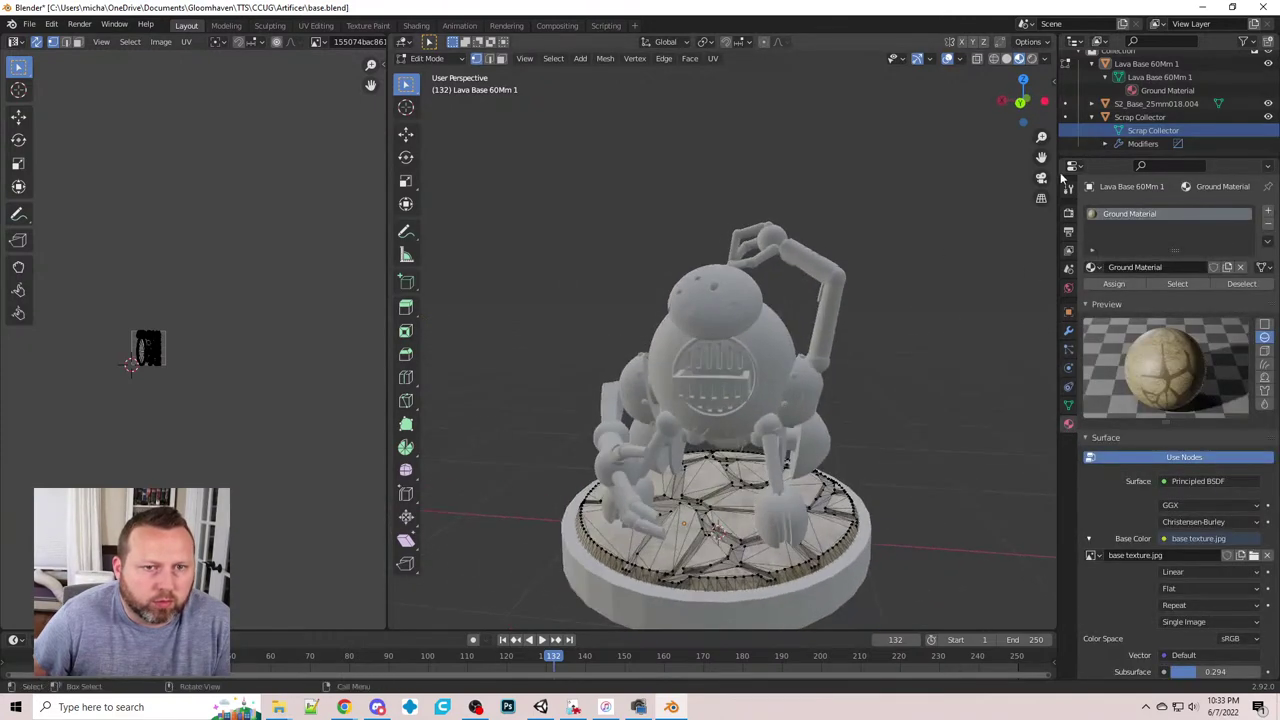
- Return the Lava Base to Object Mode and select the Scrap Collector object
{"action": "left_click", "coordinate": [1144, 119]}
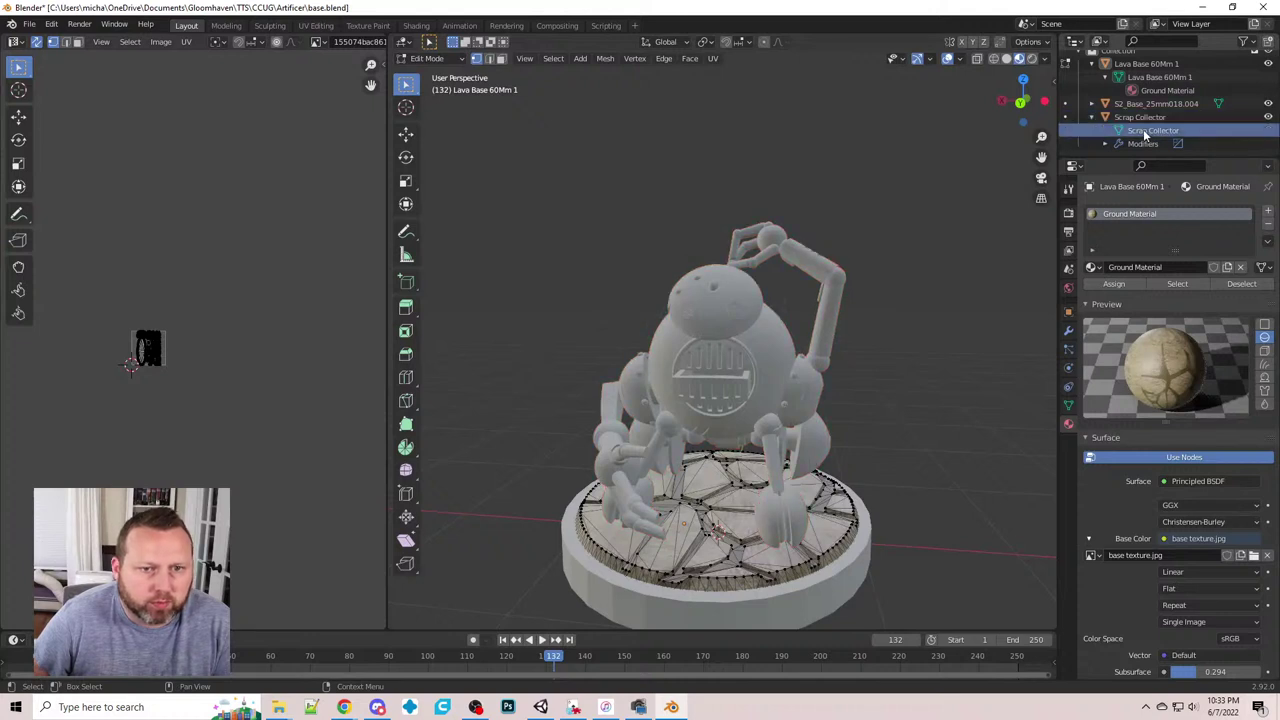
{"action": "left_click", "coordinate": [1152, 131]}
{"action": "left_click", "coordinate": [1127, 64]}
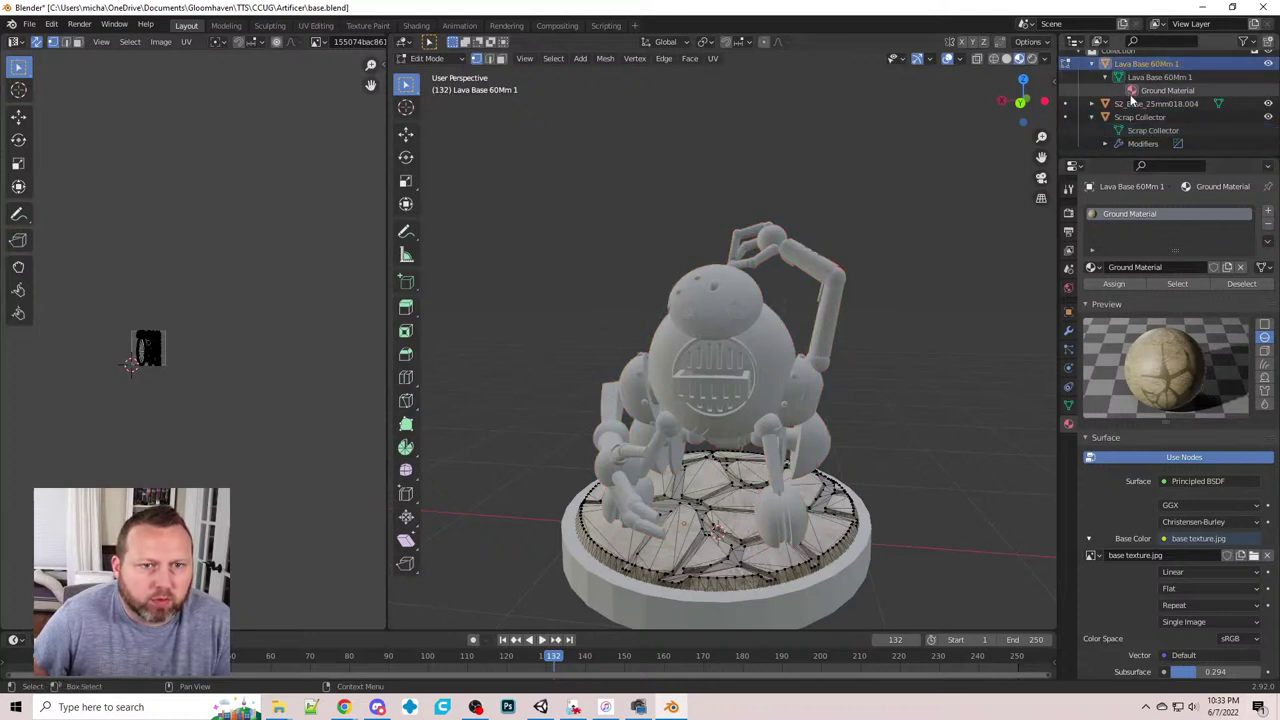
{"action": "scroll", "coordinate": [1131, 100], "scroll_direction": "up", "scroll_amount": 1}
{"action": "mouse_move", "coordinate": [1128, 139]}
{"action": "left_mouse_down"}
{"action": "mouse_move", "coordinate": [1132, 74]}
{"action": "mouse_move", "coordinate": [1126, 142]}
{"action": "left_mouse_up"}
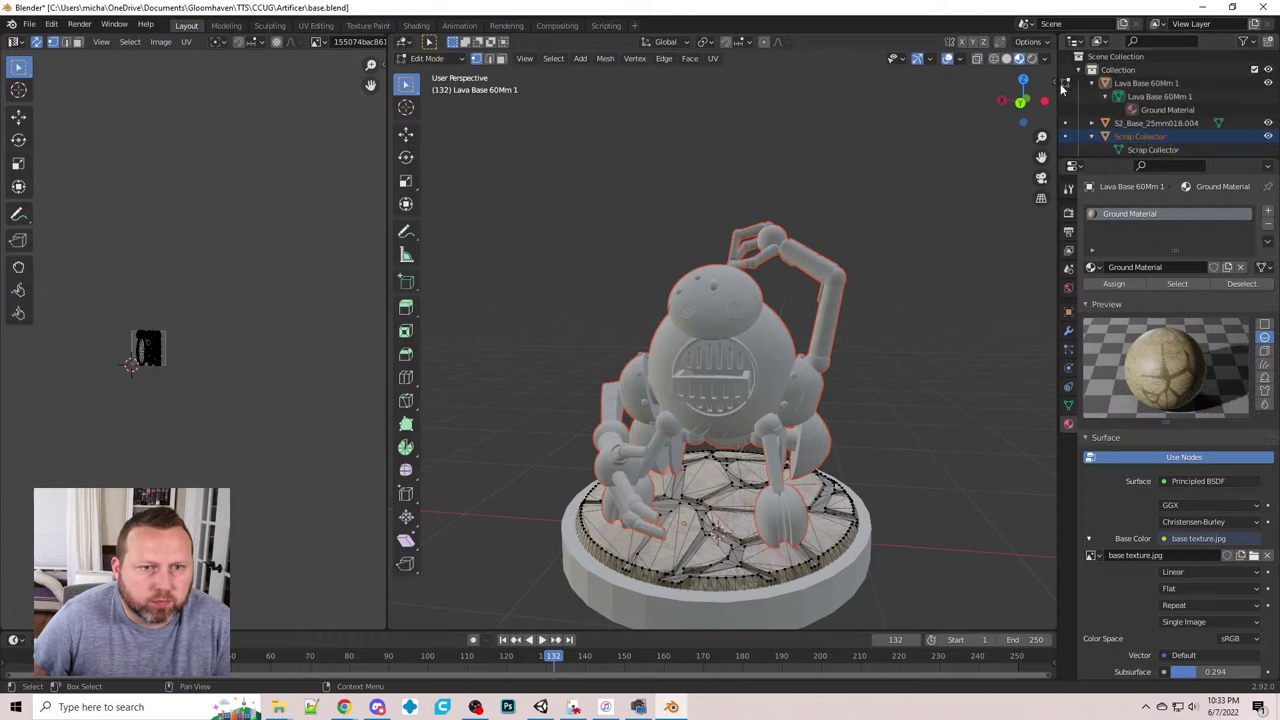
{"action": "left_click", "coordinate": [1064, 85]}
{"action": "mouse_move", "coordinate": [1131, 139]}
{"action": "left_mouse_down"}
{"action": "mouse_move", "coordinate": [1116, 96]}
{"action": "mouse_move", "coordinate": [1128, 76]}
{"action": "mouse_move", "coordinate": [1136, 136]}
{"action": "left_mouse_up"}
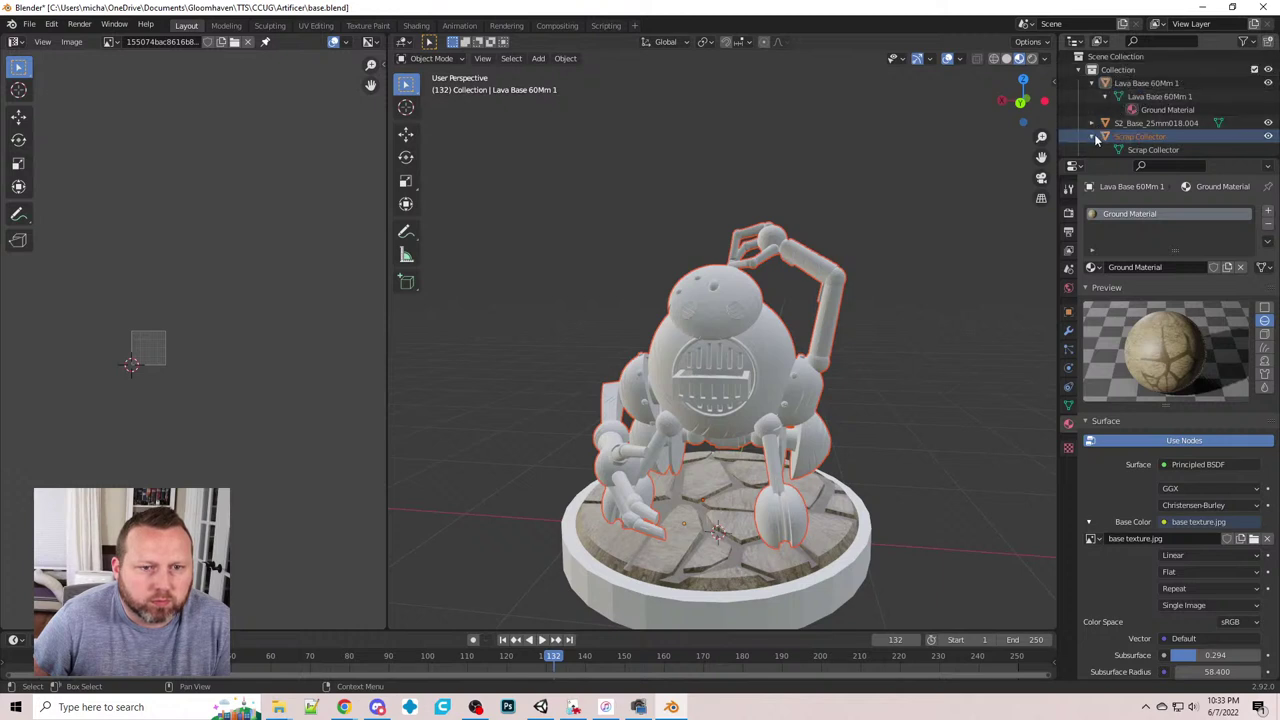
- Make the Scrap Collector the active object and show its material settings
{"action": "left_click", "coordinate": [1092, 136]}
{"action": "left_click", "coordinate": [1068, 188]}
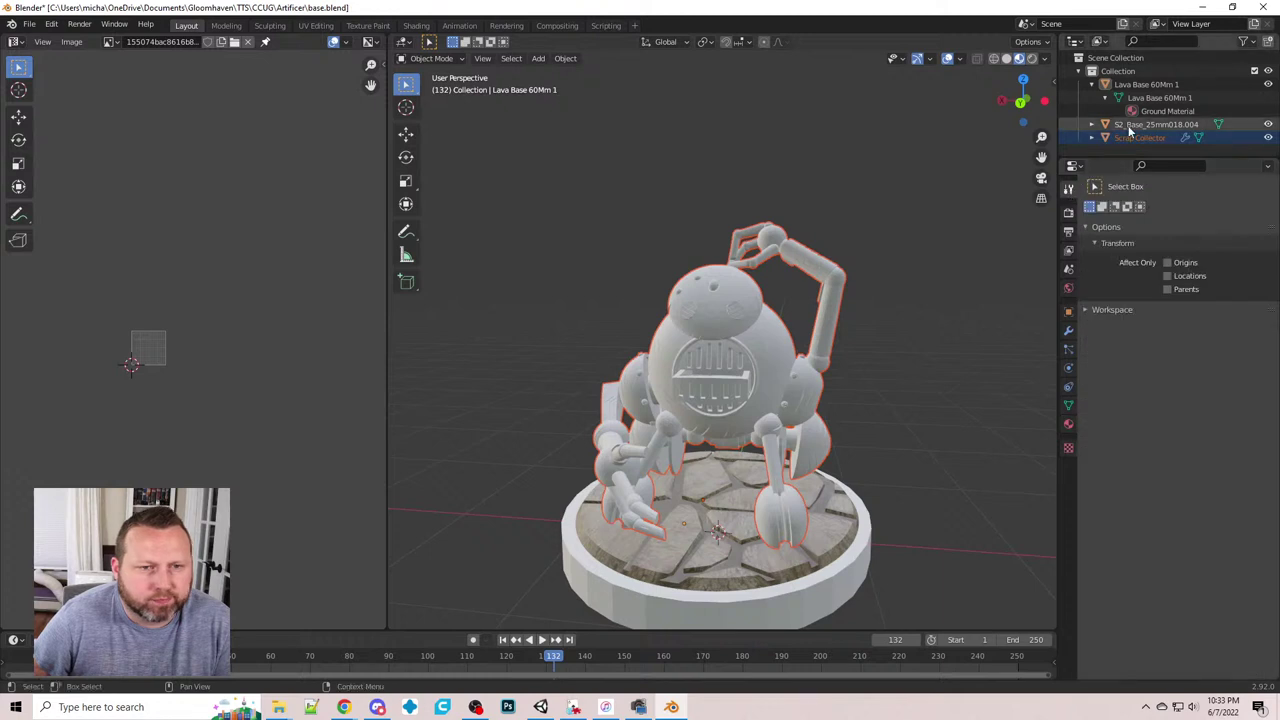
{"action": "left_click", "coordinate": [1136, 138]}
{"action": "left_click", "coordinate": [1134, 127]}
{"action": "left_click", "coordinate": [1134, 135]}
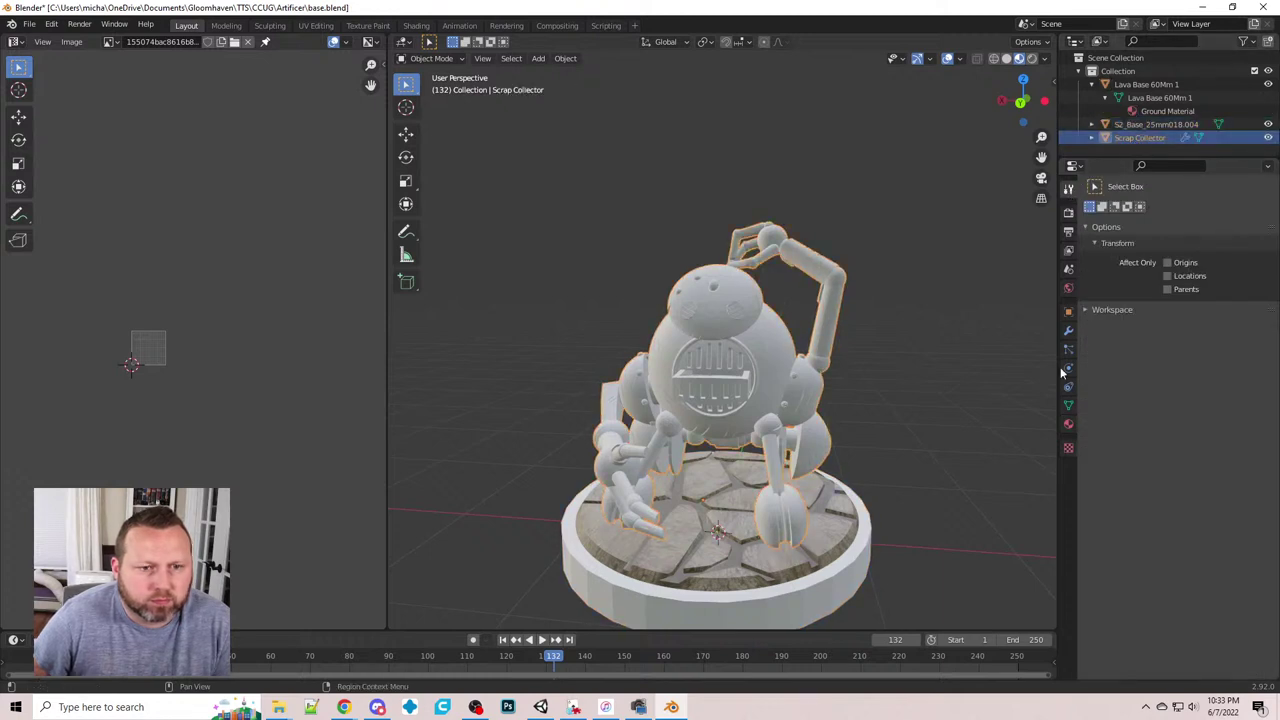
{"action": "left_click", "coordinate": [1068, 424]}
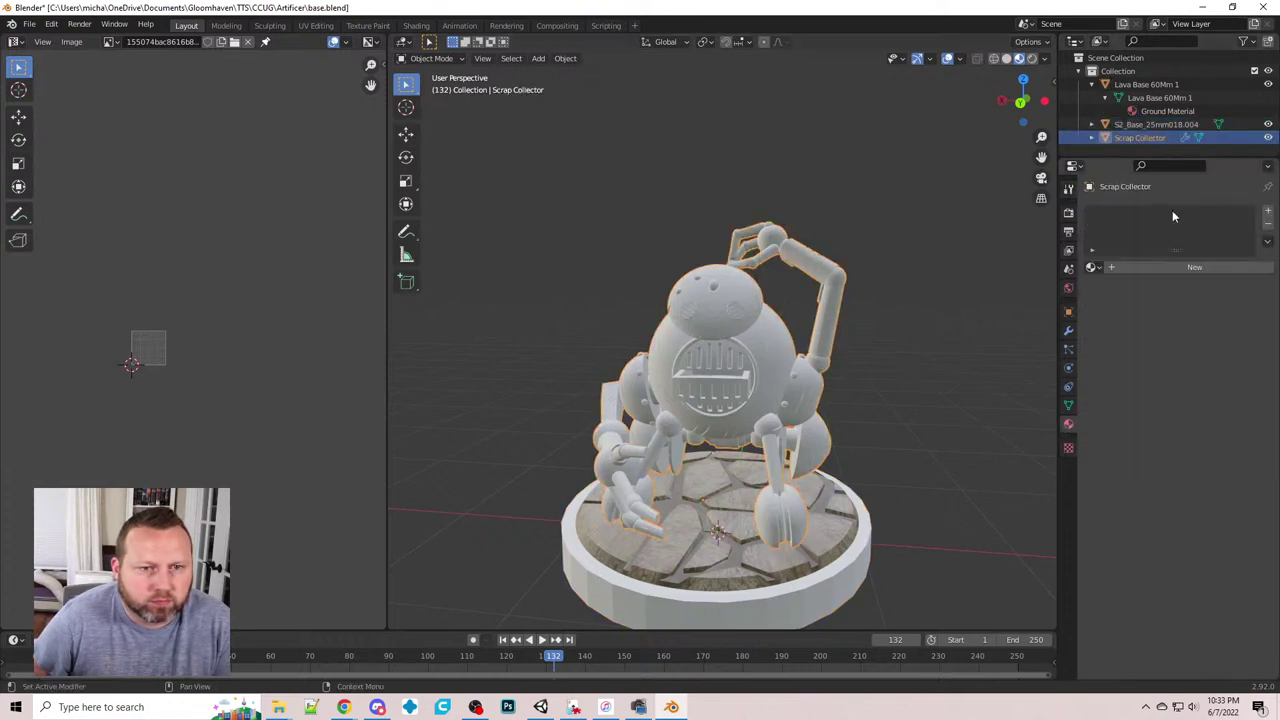
- Create a new material for the Scrap Collector and name it Scrap Material
{"action": "left_click", "coordinate": [1186, 272]}
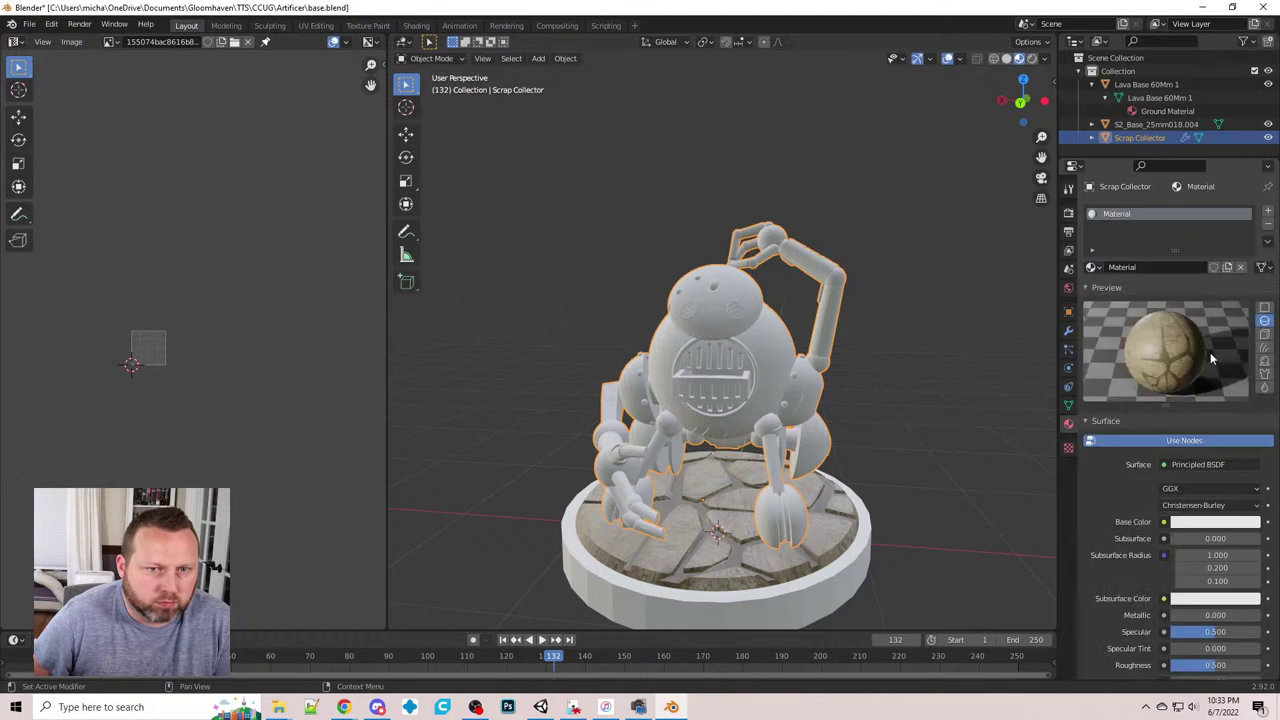
{"action": "left_click", "coordinate": [1134, 268]}
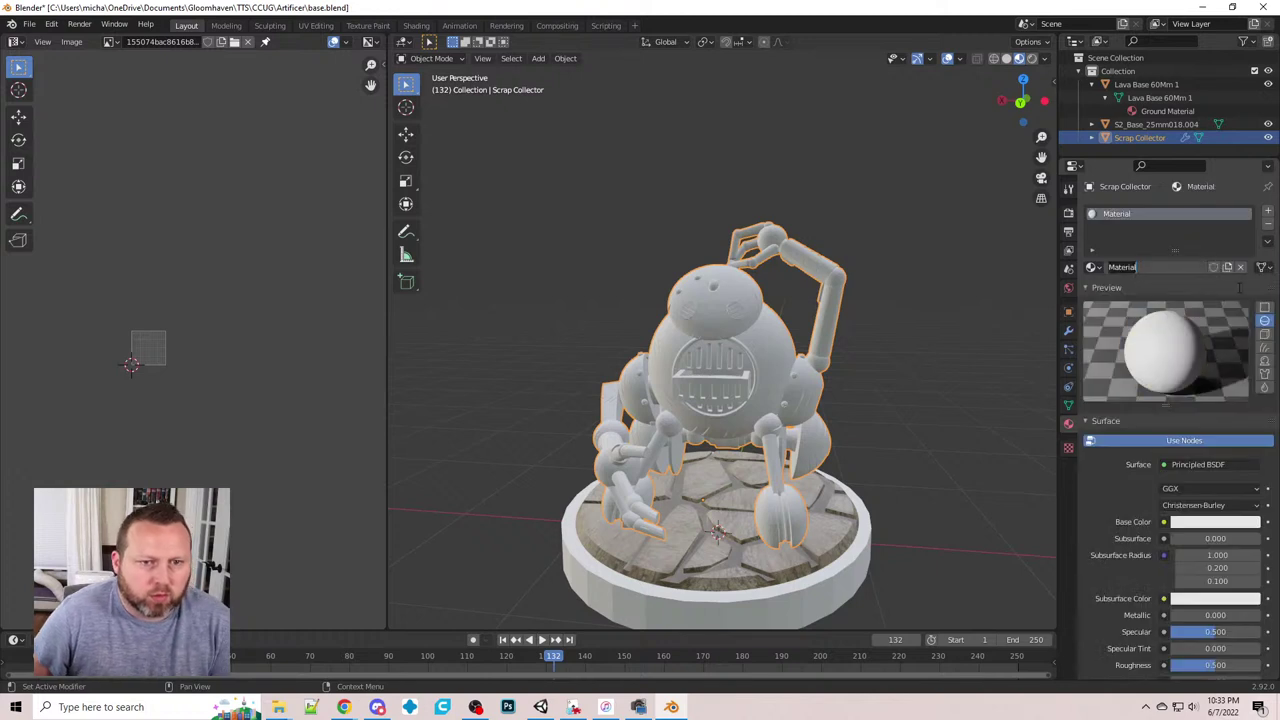
{"action": "key", "text": "Home"}
{"action": "type", "text": "Scra"}
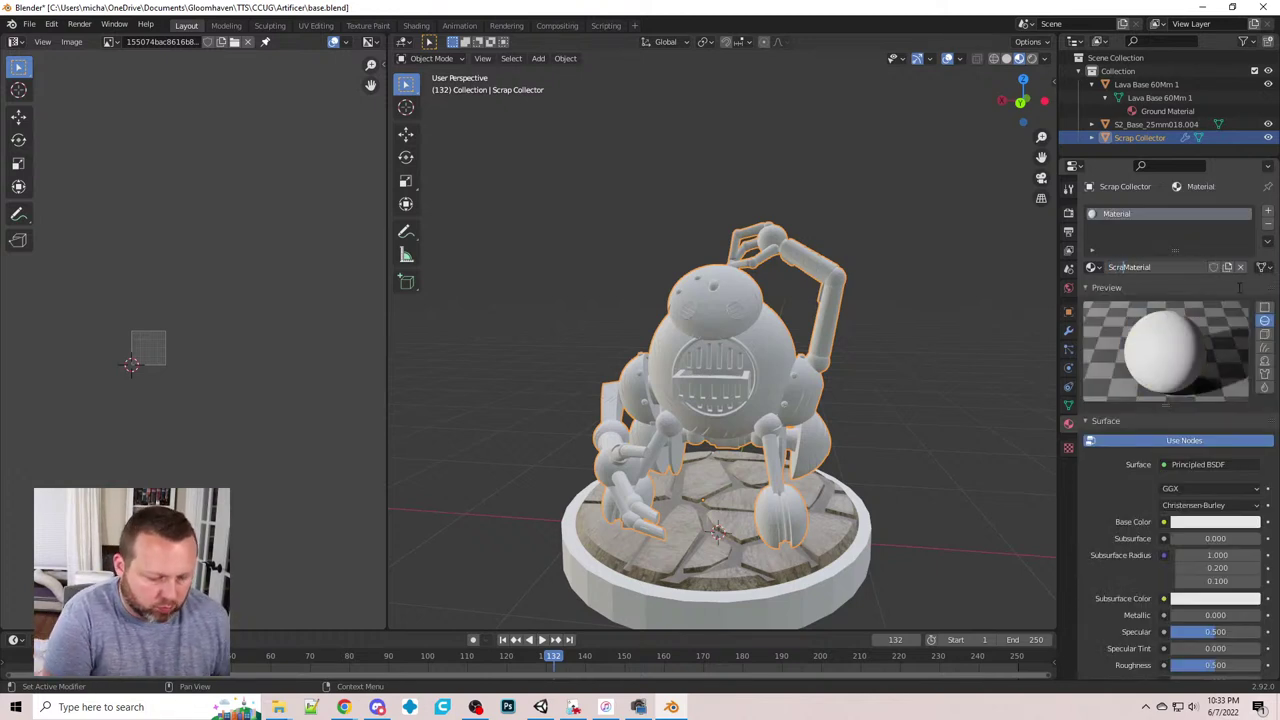
{"action": "type", "text": "p"}
{"action": "key", "text": "Return"}
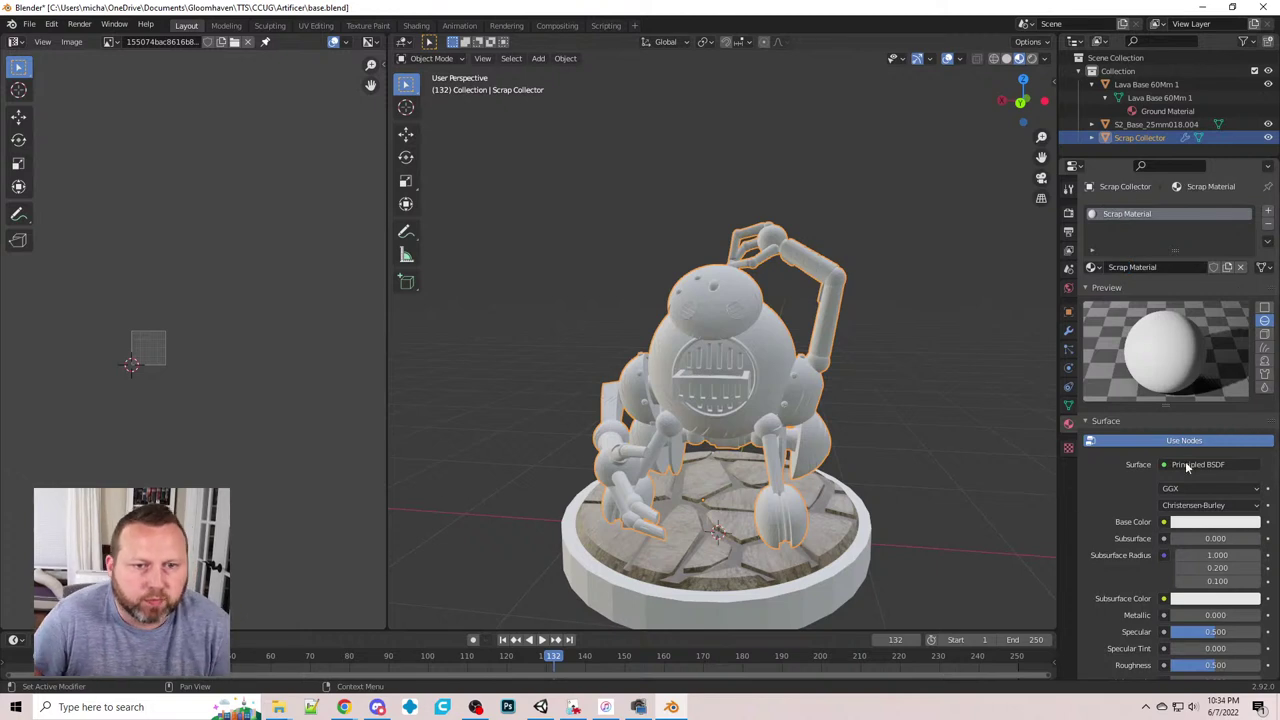
- Link an Image Texture to the material's Base Color and load starting texture.png into it
{"action": "left_click", "coordinate": [1164, 522]}
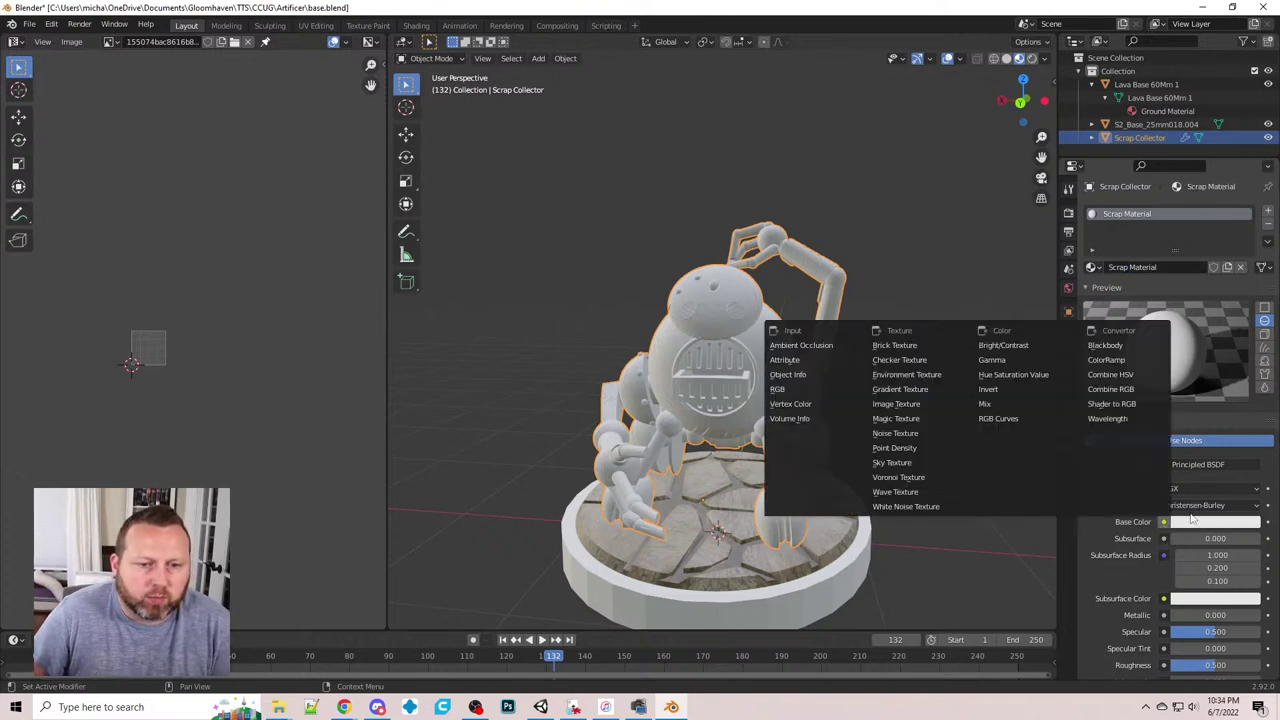
{"action": "left_click", "coordinate": [1164, 522]}
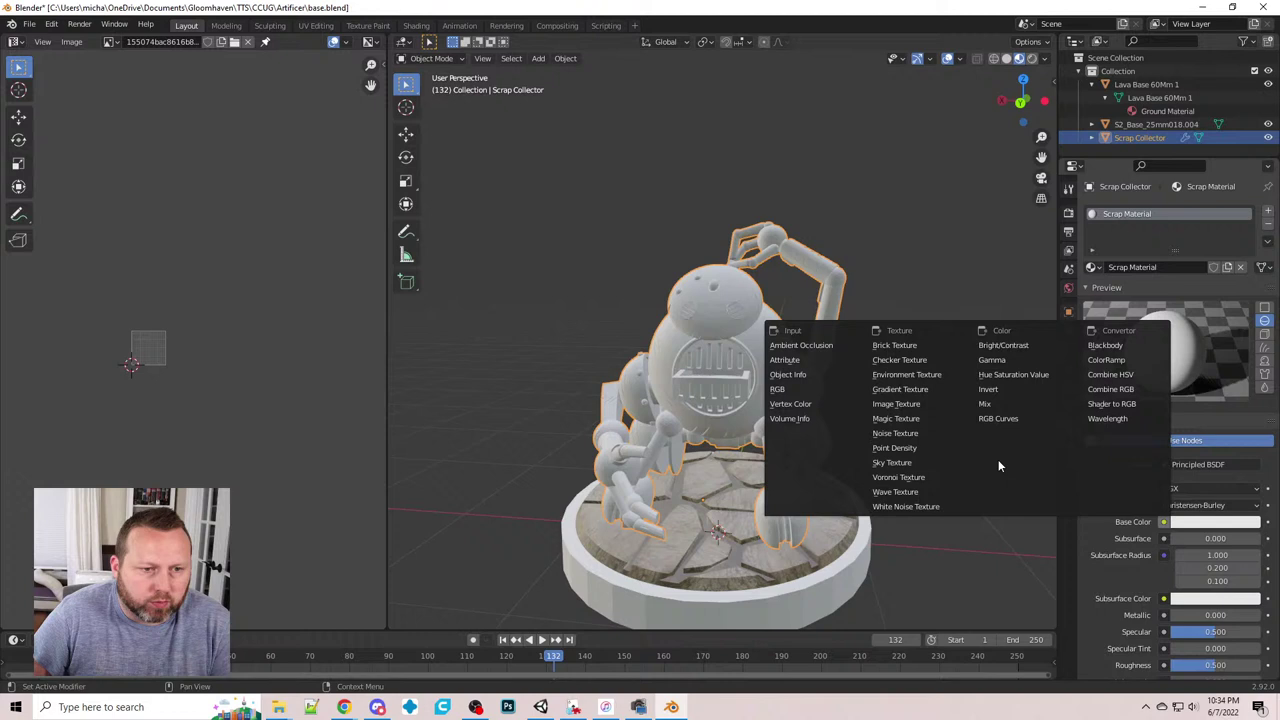
{"action": "left_click", "coordinate": [912, 404]}
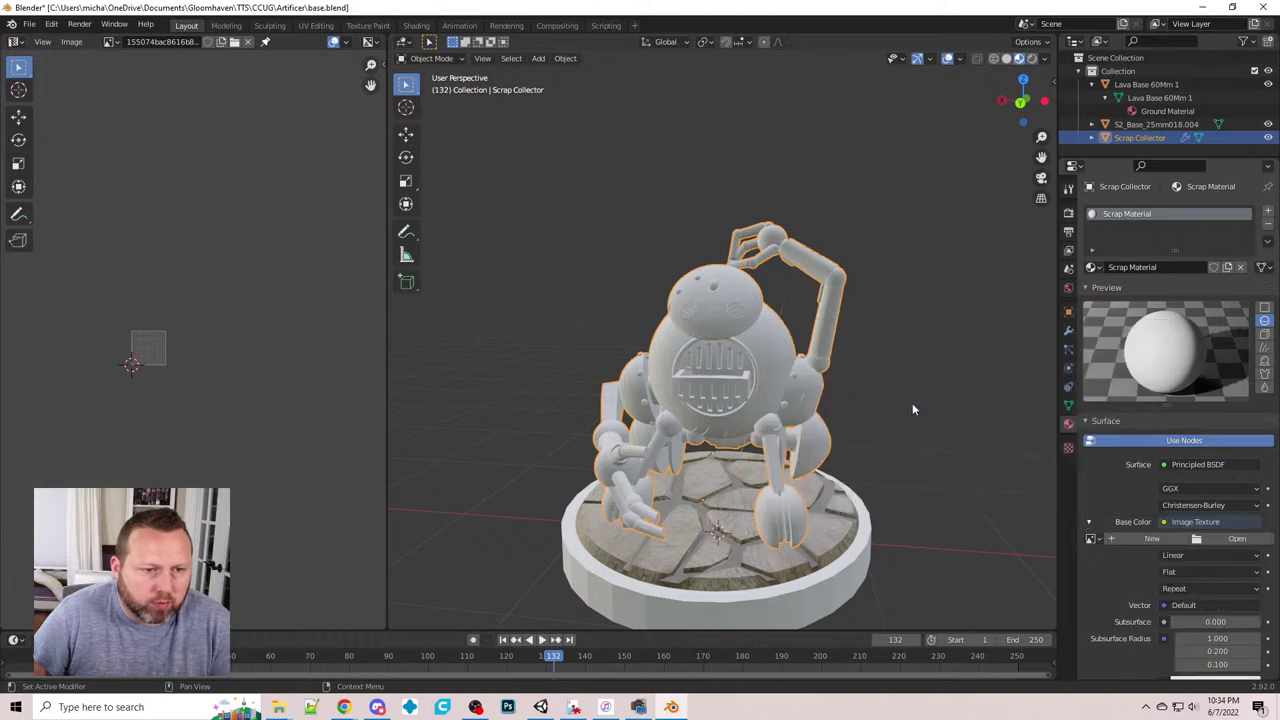
{"action": "left_click", "coordinate": [1230, 542]}
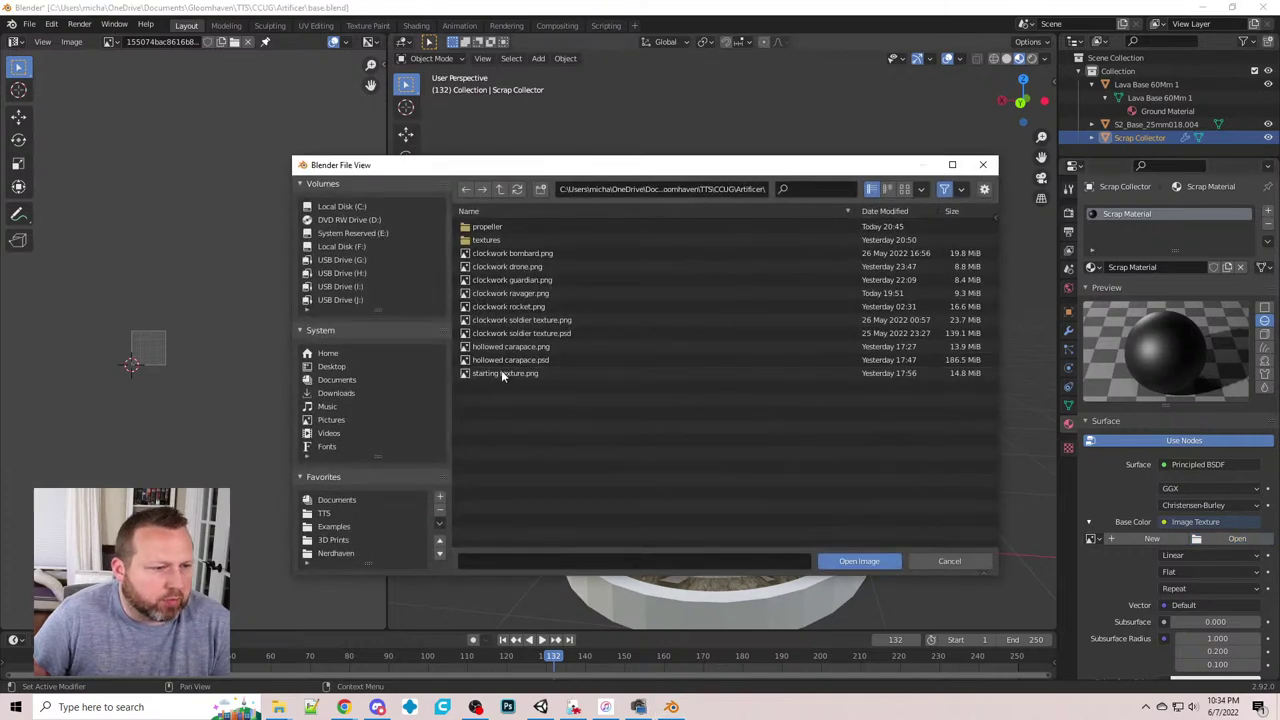
{"action": "double_click", "coordinate": [481, 376]}
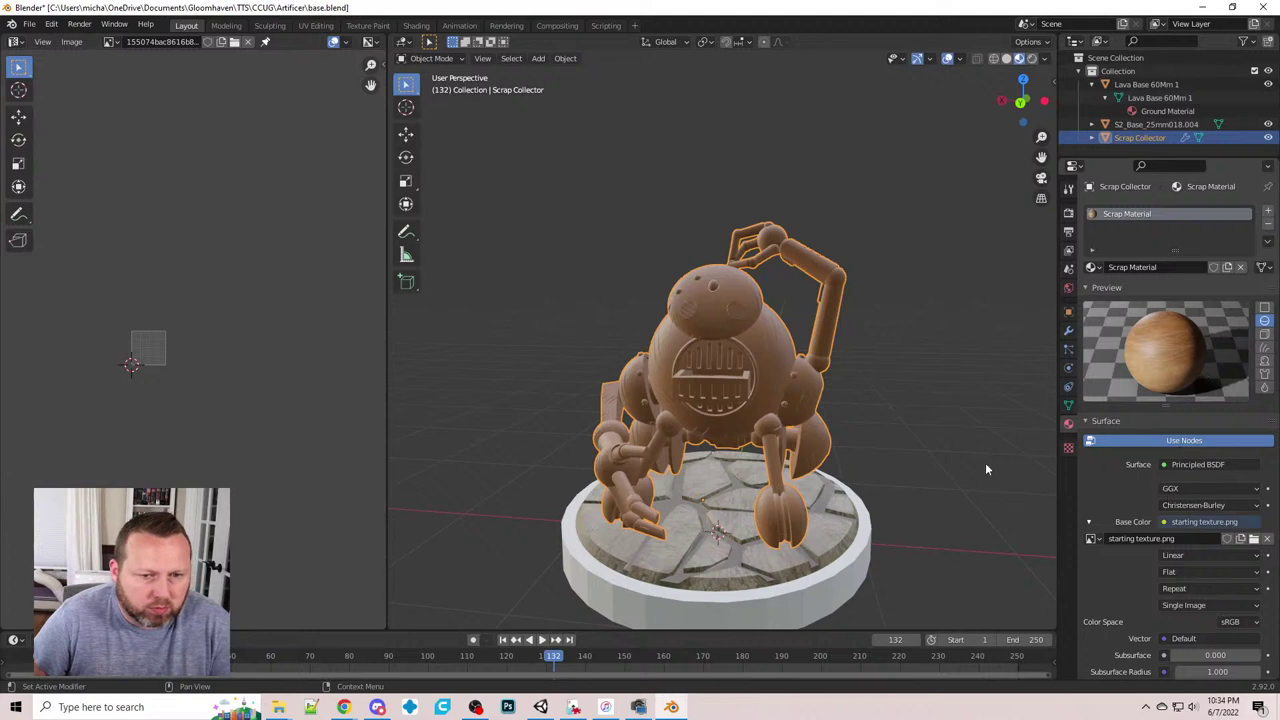
- Display starting texture.png in the image editor and check how the texture looks on the model
{"action": "left_click", "coordinate": [109, 41]}
{"action": "left_click", "coordinate": [159, 113]}
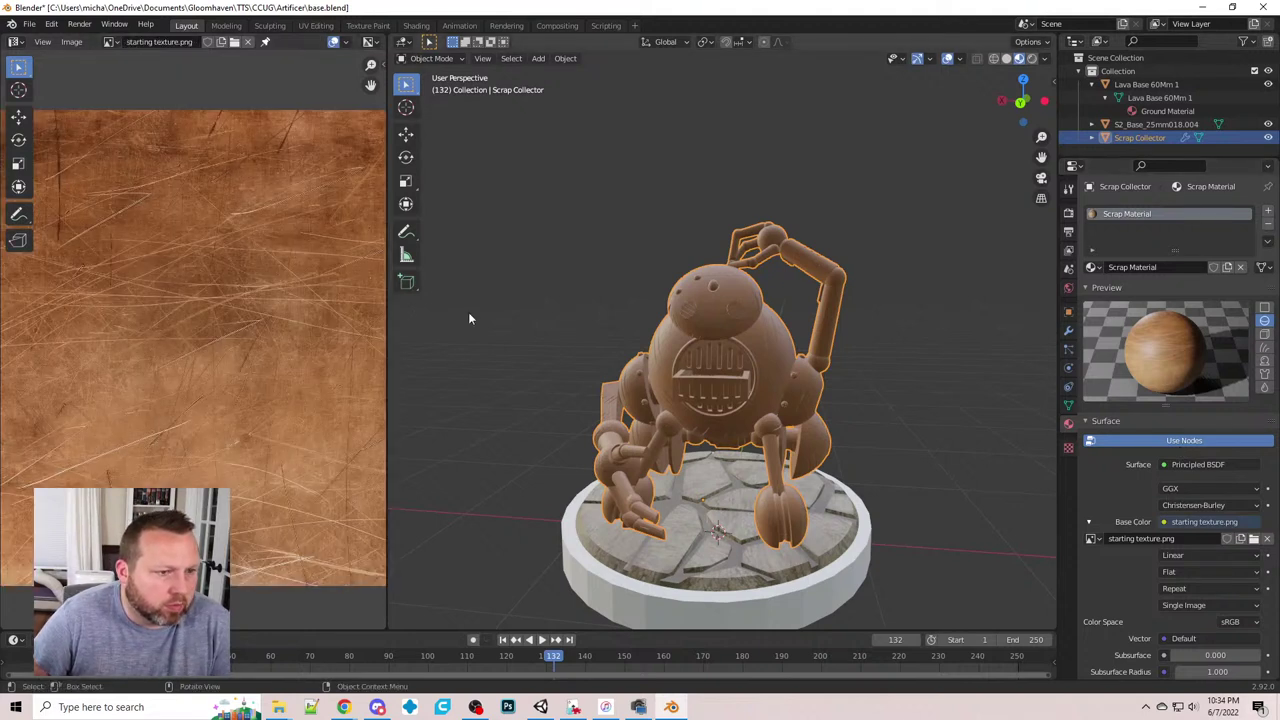
{"action": "middle_click_drag", "start_coordinate": [640, 310], "coordinate": [598, 220]}
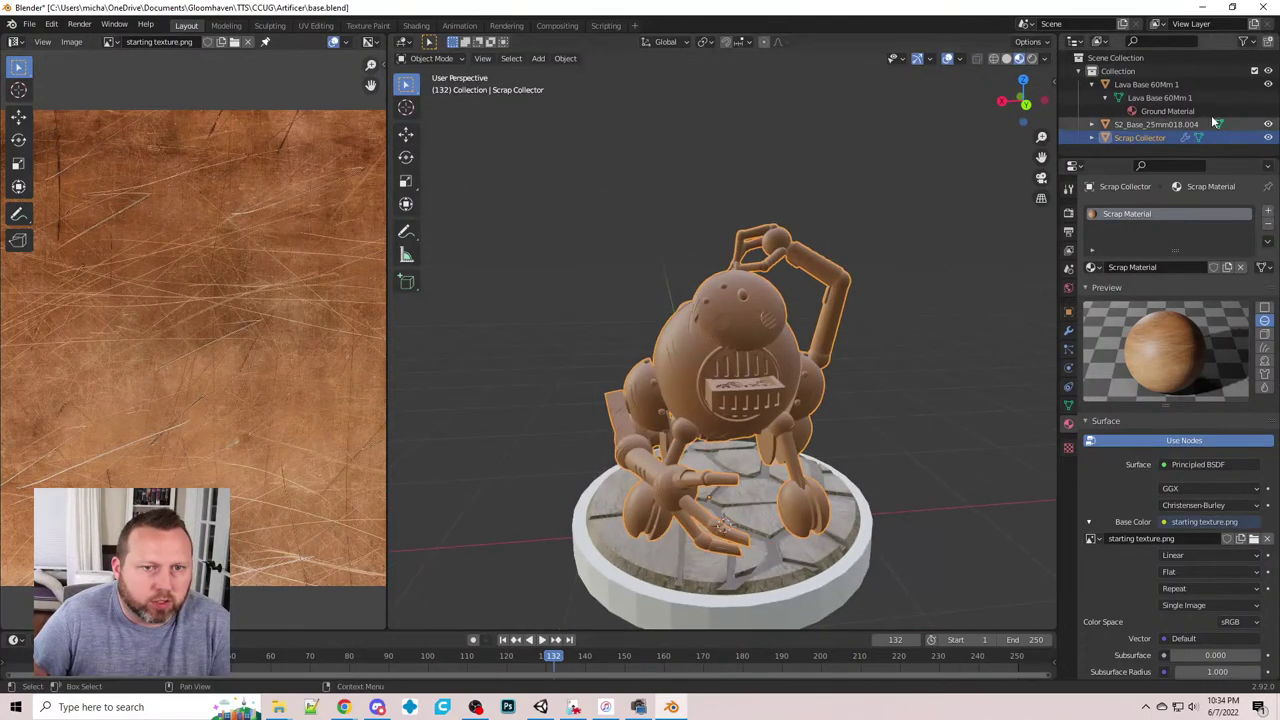
- Put the Scrap Collector in Edit Mode, unwrap its whole mesh with Smart UV Project, inspect the UV islands and deselect the mesh
{"action": "left_click", "coordinate": [428, 58]}
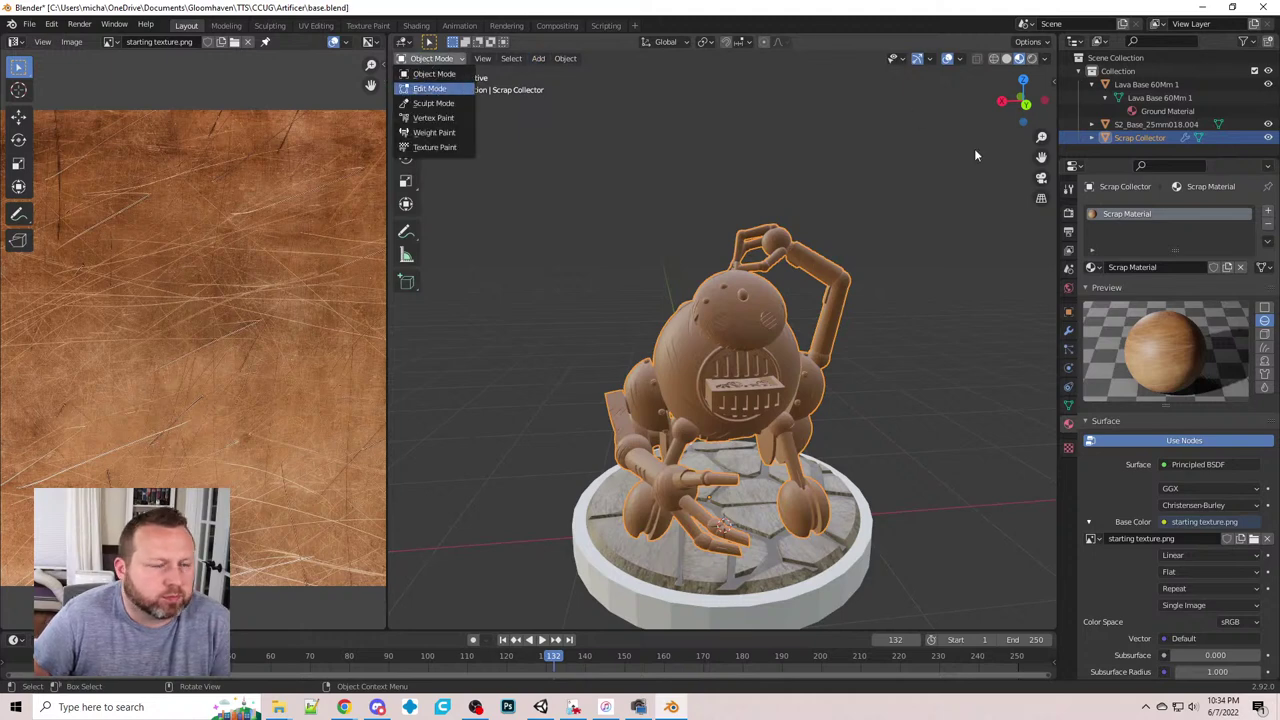
{"action": "key", "text": "Tab"}
{"action": "left_click", "coordinate": [712, 58]}
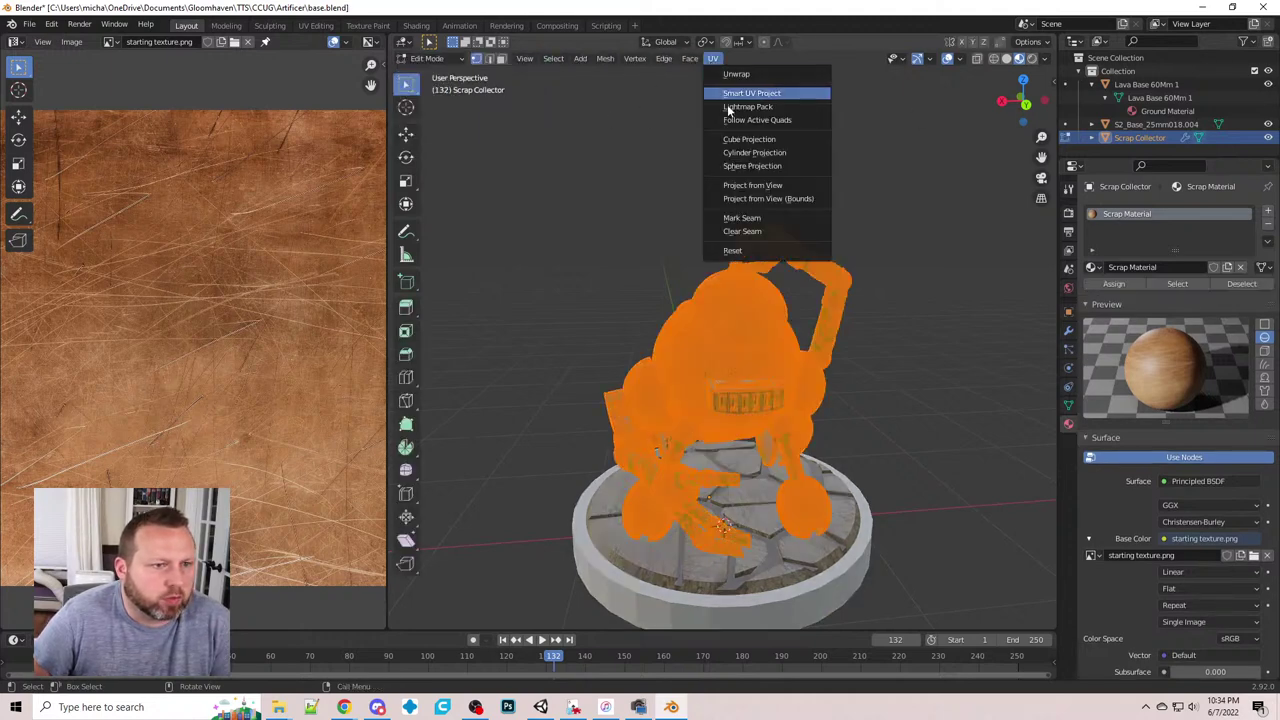
{"action": "left_click", "coordinate": [728, 93]}
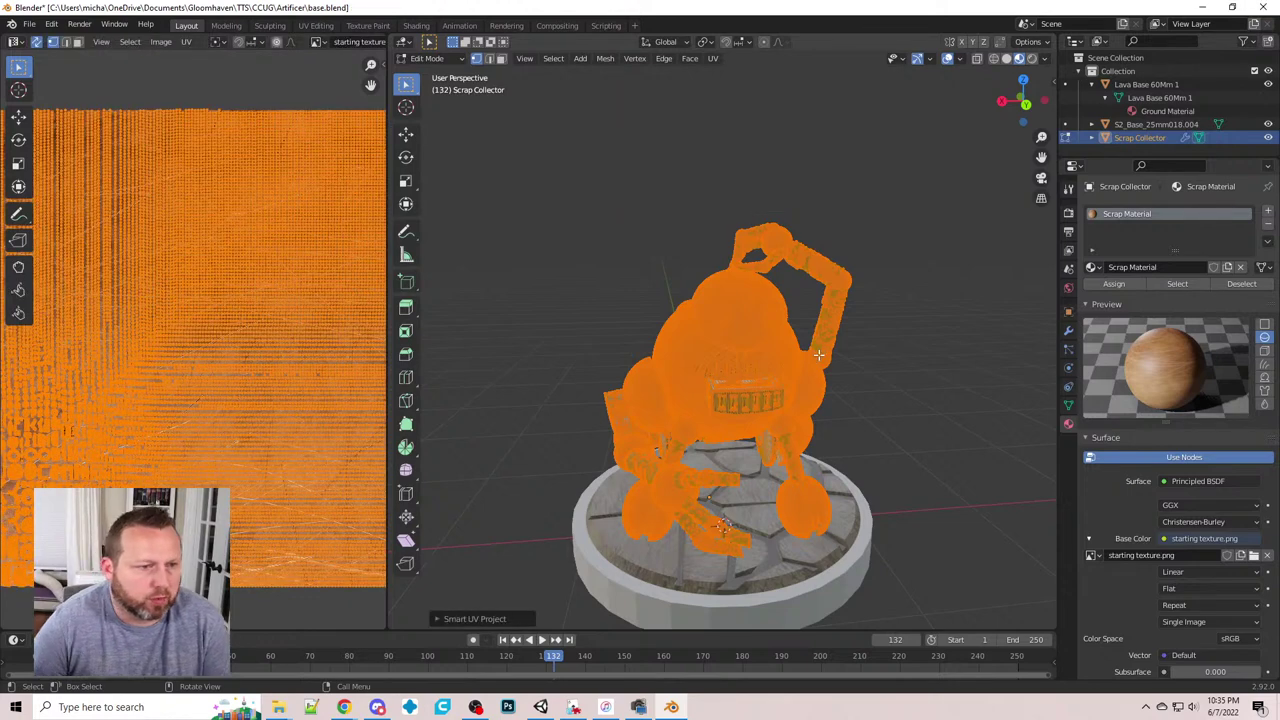
{"action": "scroll", "coordinate": [98, 462], "scroll_direction": "down", "scroll_amount": 2}
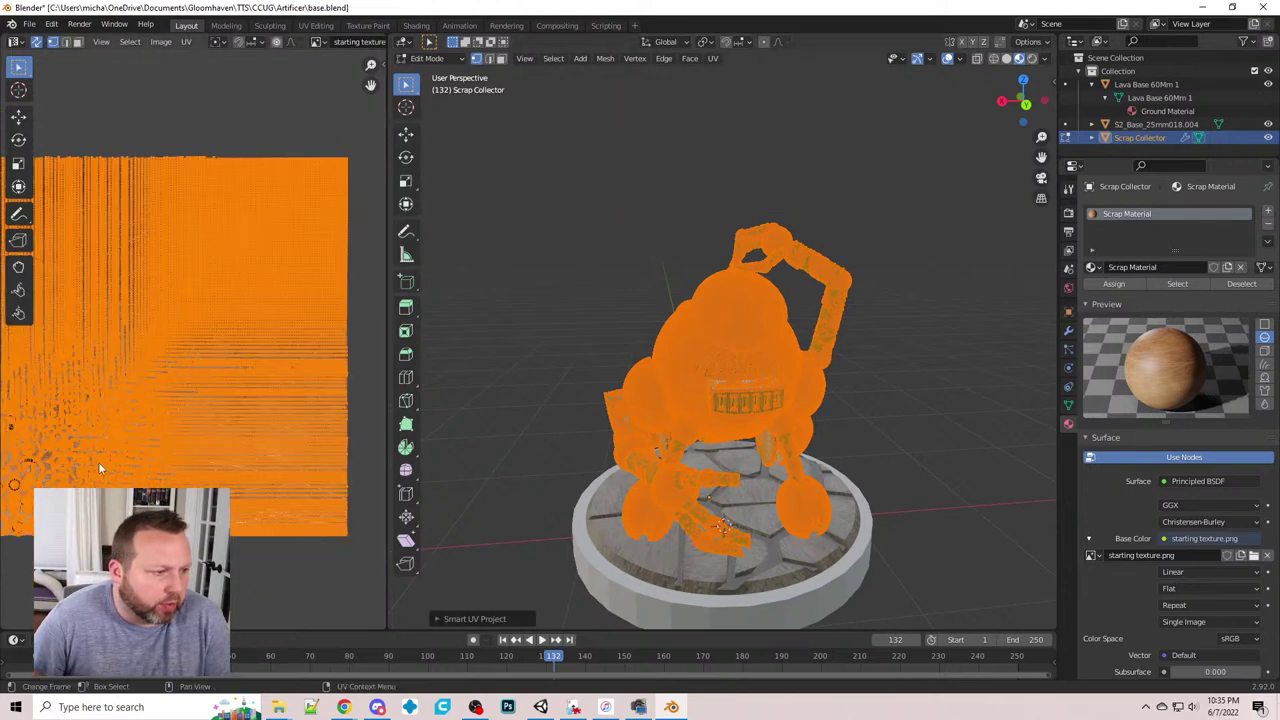
{"action": "scroll", "coordinate": [257, 594], "scroll_direction": "down", "scroll_amount": 1}
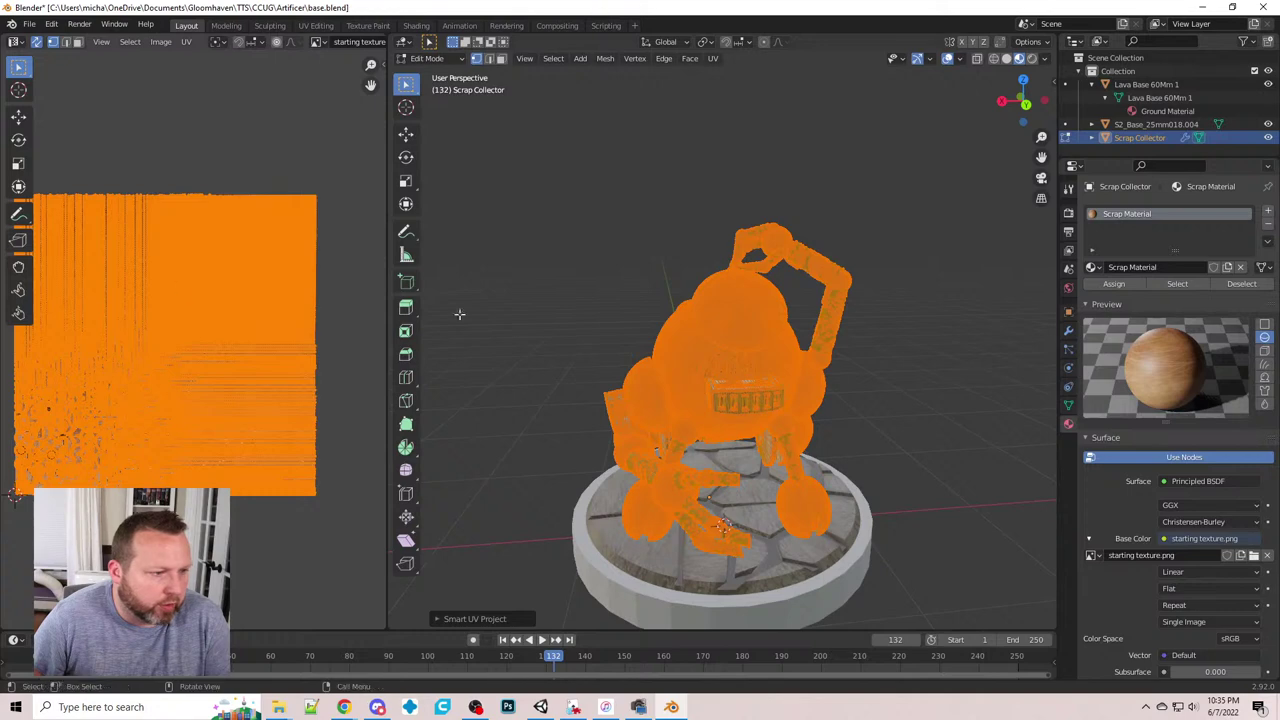
{"action": "scroll", "coordinate": [148, 446], "scroll_direction": "up", "scroll_amount": 4}
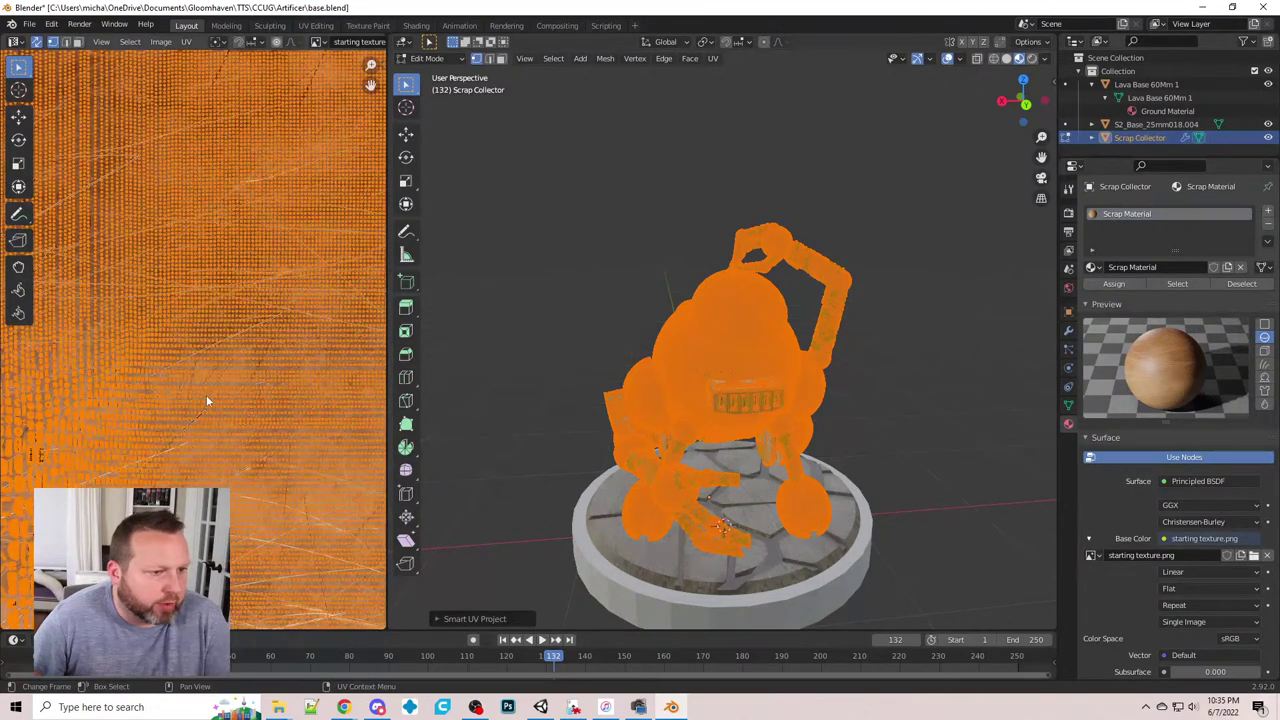
{"action": "left_click", "coordinate": [555, 167]}
- Switch the Scrap Collector to Texture Paint mode and check the unwrapped texture on the model
{"action": "left_click", "coordinate": [427, 58]}
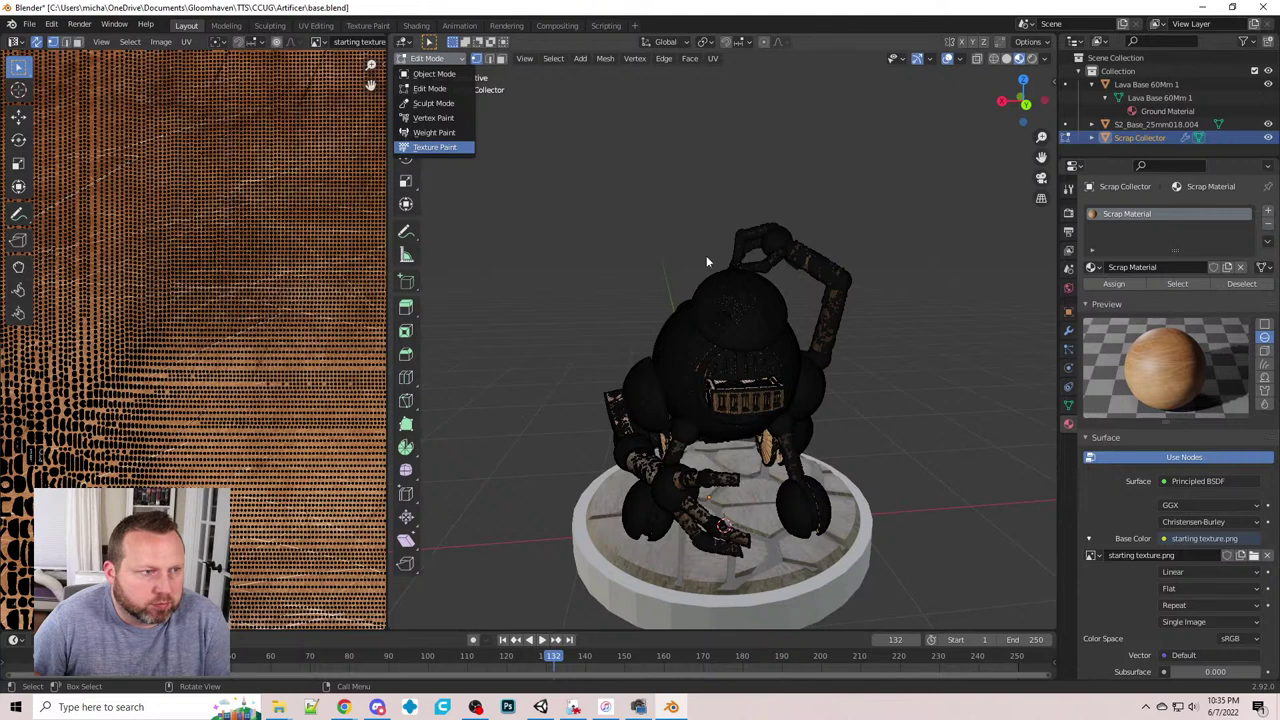
{"action": "left_click", "coordinate": [434, 147]}
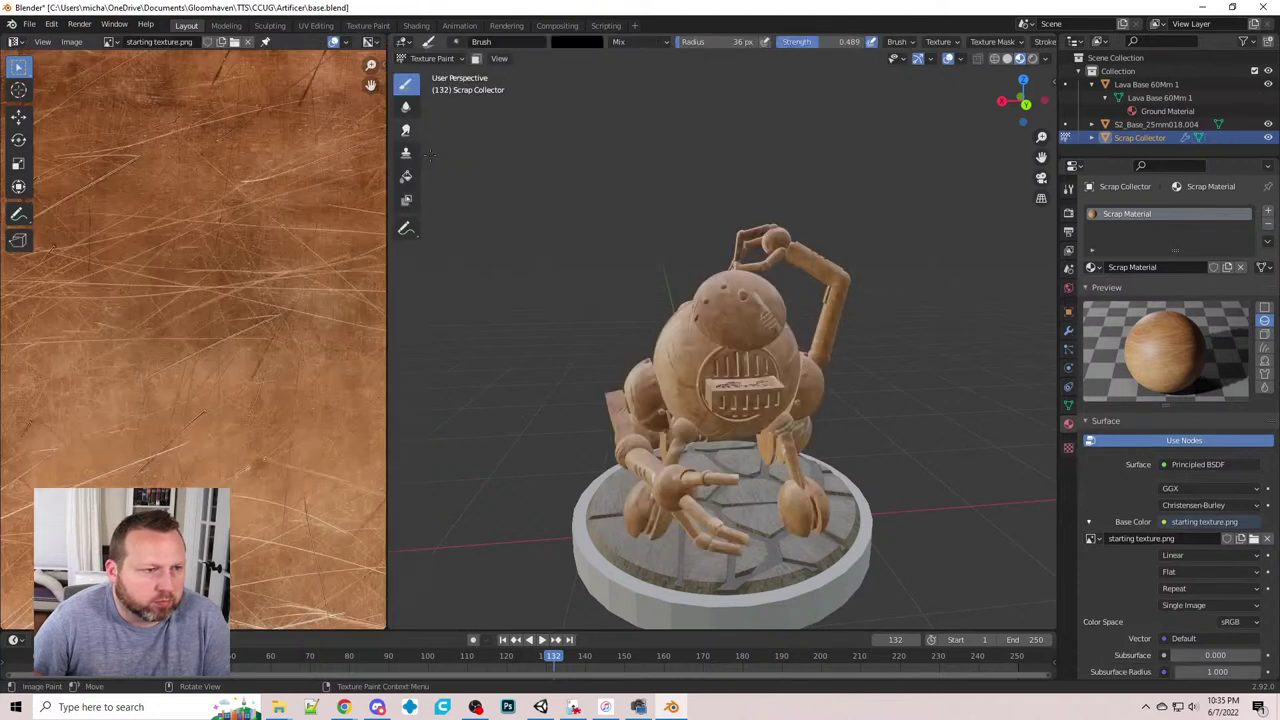
{"action": "scroll", "coordinate": [632, 304], "scroll_direction": "up", "scroll_amount": 3}
{"action": "scroll", "coordinate": [580, 295], "scroll_direction": "down", "scroll_amount": 3}
{"action": "middle_click_drag", "start_coordinate": [554, 289], "coordinate": [580, 304]}
{"action": "scroll", "coordinate": [574, 274], "scroll_direction": "down", "scroll_amount": 3}
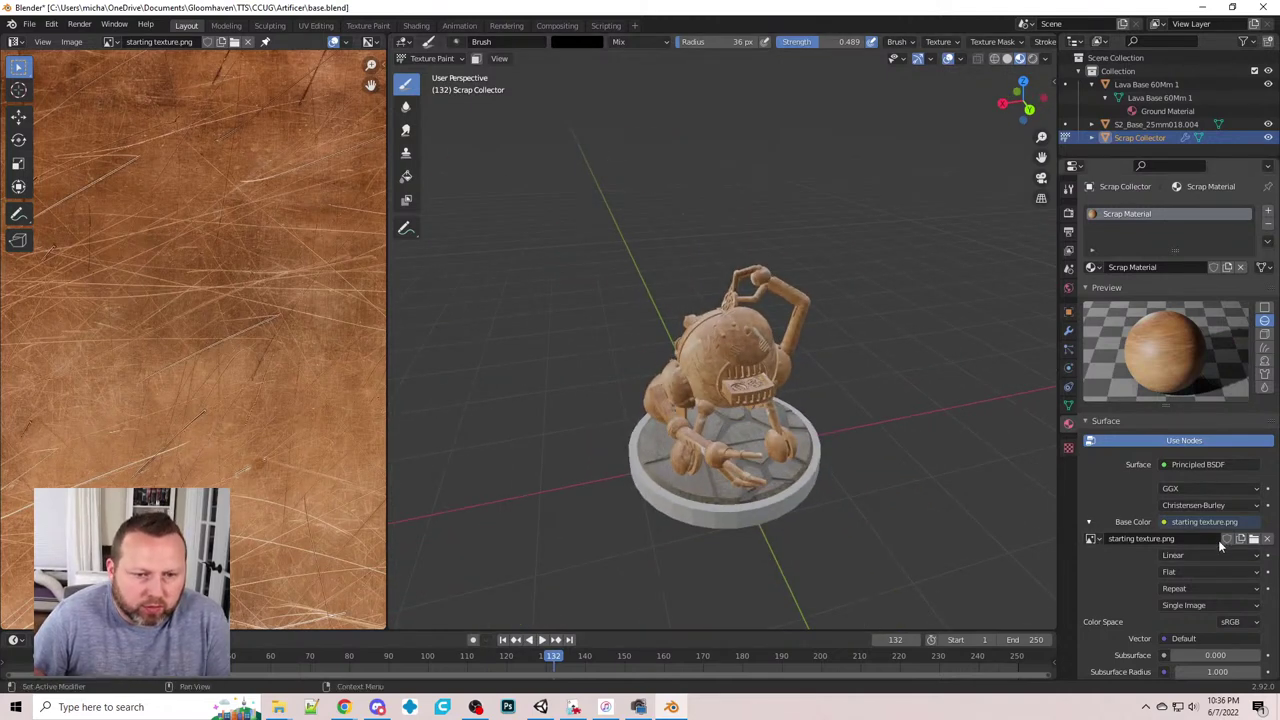
- Replace the Base Color image with coroded bronze.png from the textures folder
{"action": "left_click", "coordinate": [1267, 538]}
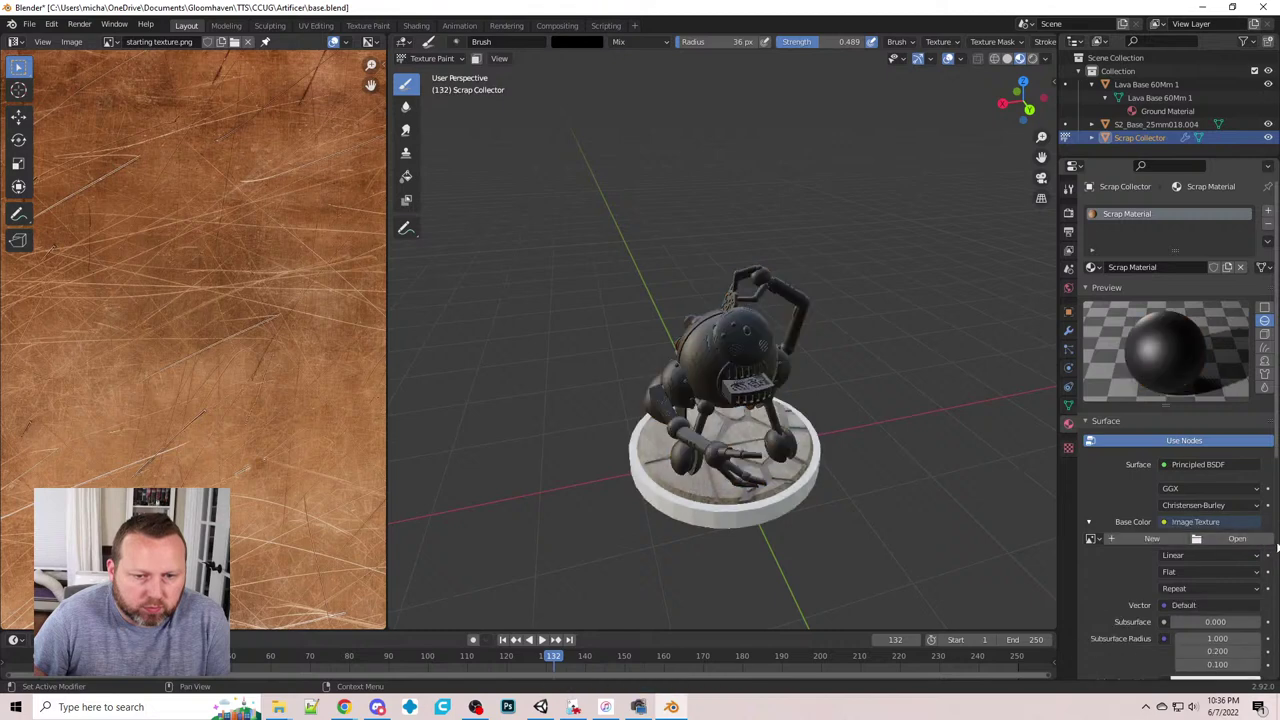
{"action": "left_click", "coordinate": [1237, 538]}
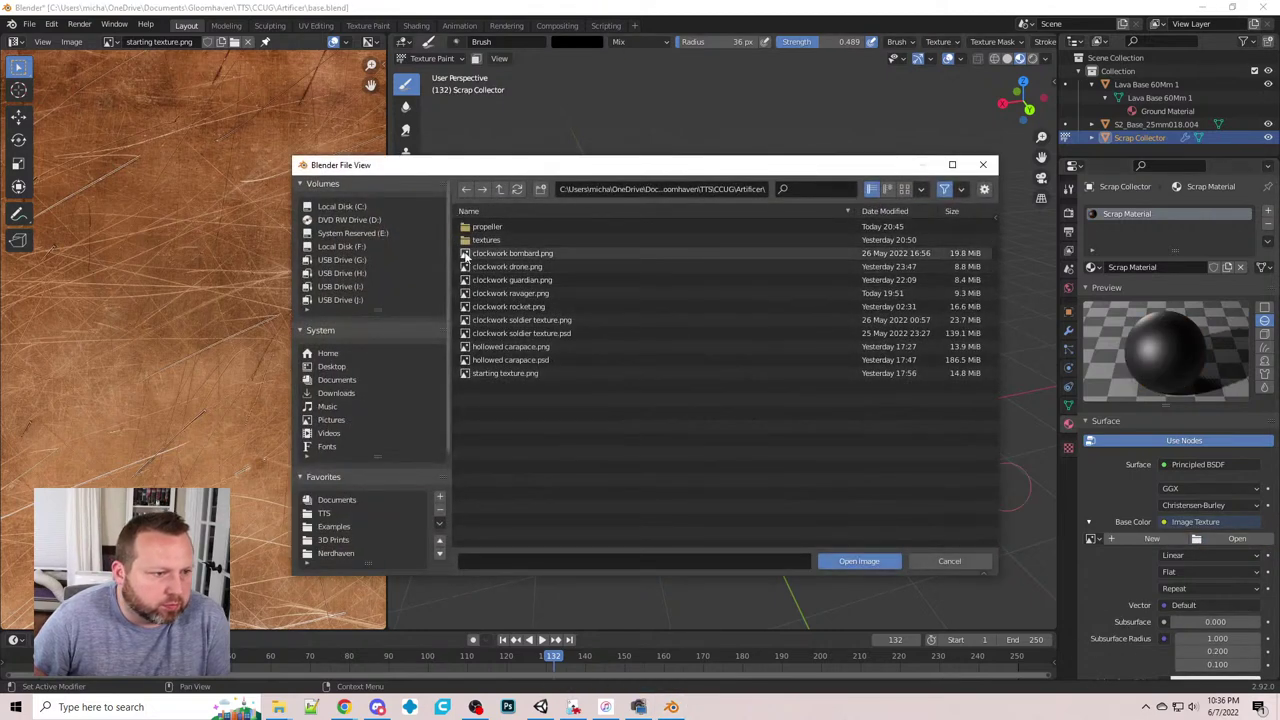
{"action": "double_click", "coordinate": [482, 240]}
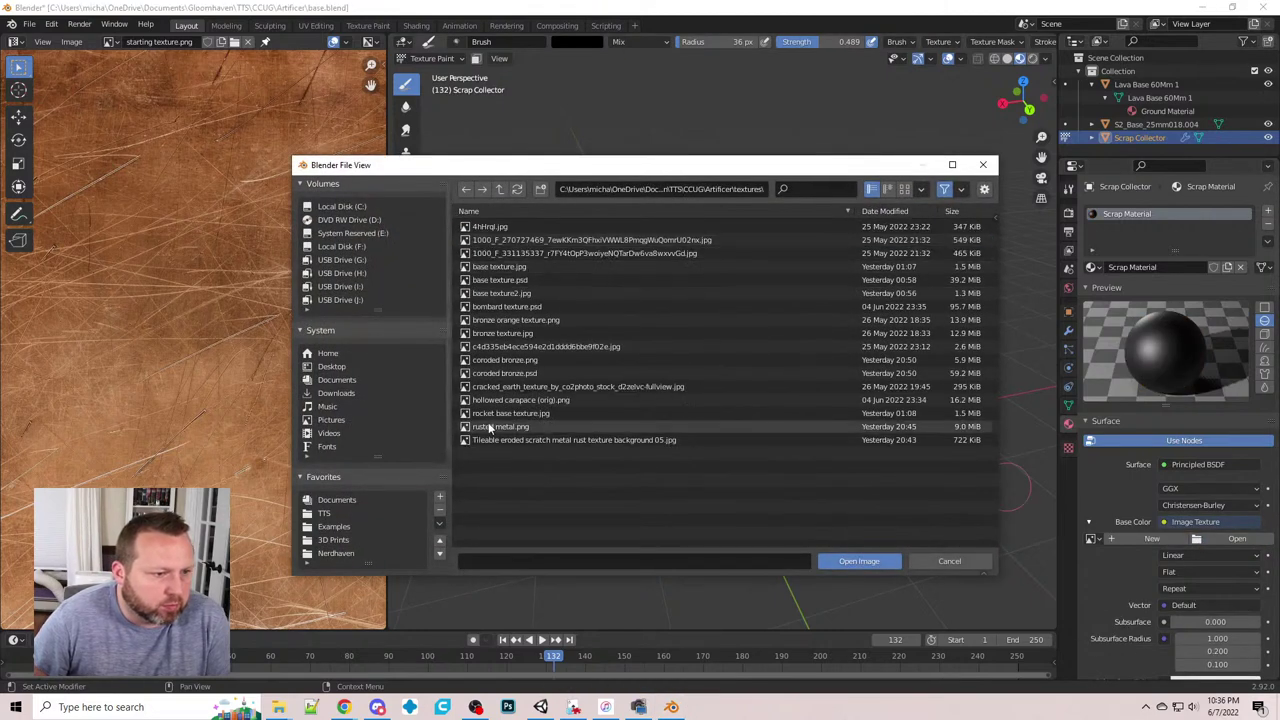
{"action": "left_click", "coordinate": [503, 362]}
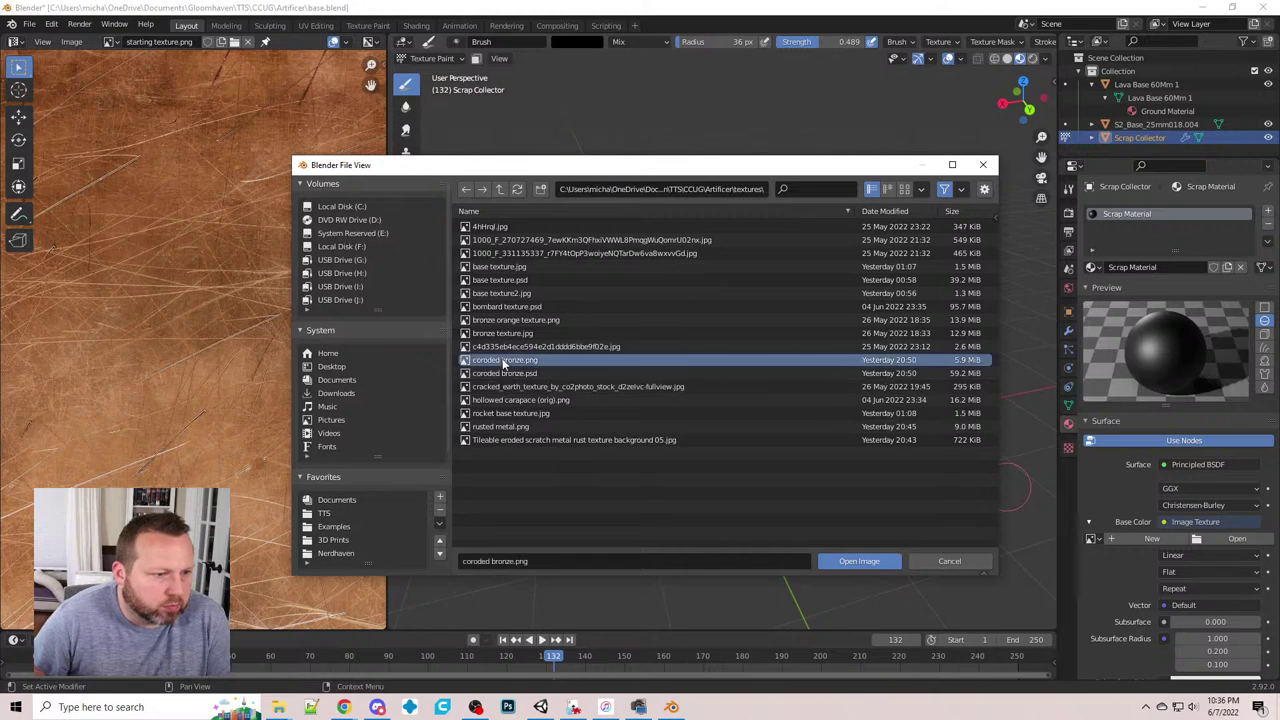
{"action": "double_click", "coordinate": [503, 362]}
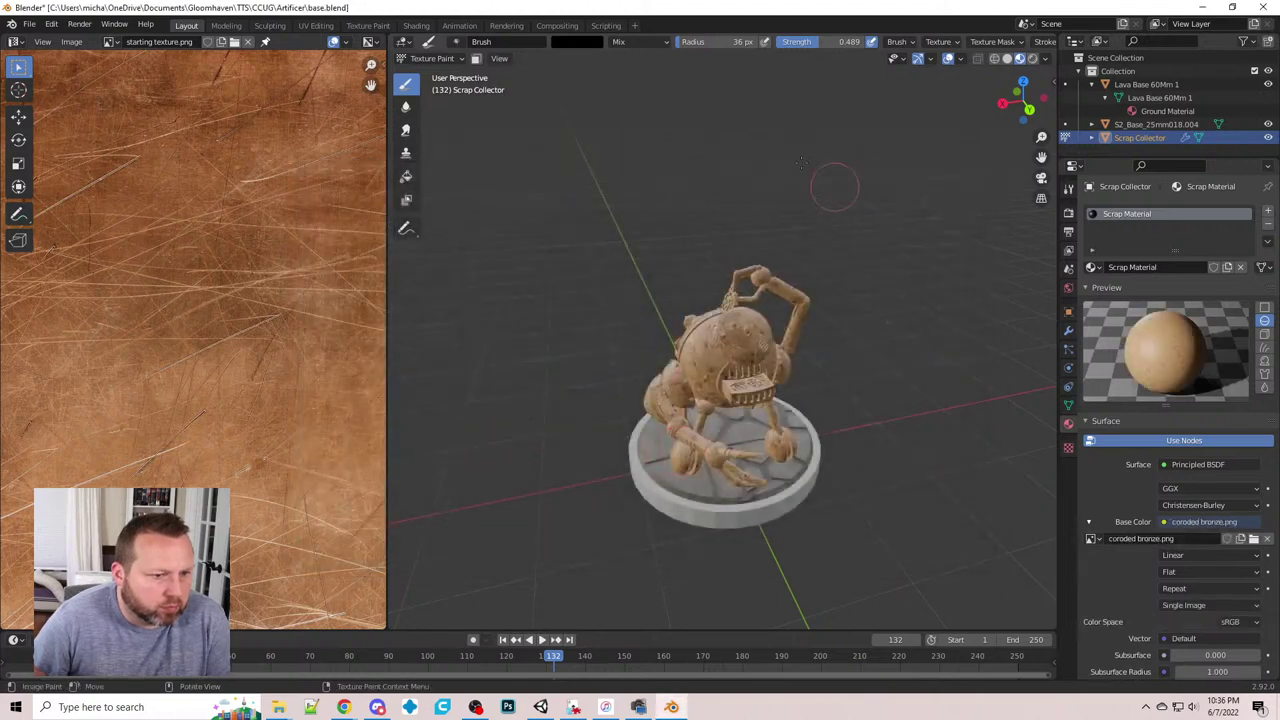
- Display coroded bronze.png in the image editor and widen that editor to show the whole texture beside the model
{"action": "left_click", "coordinate": [116, 44]}
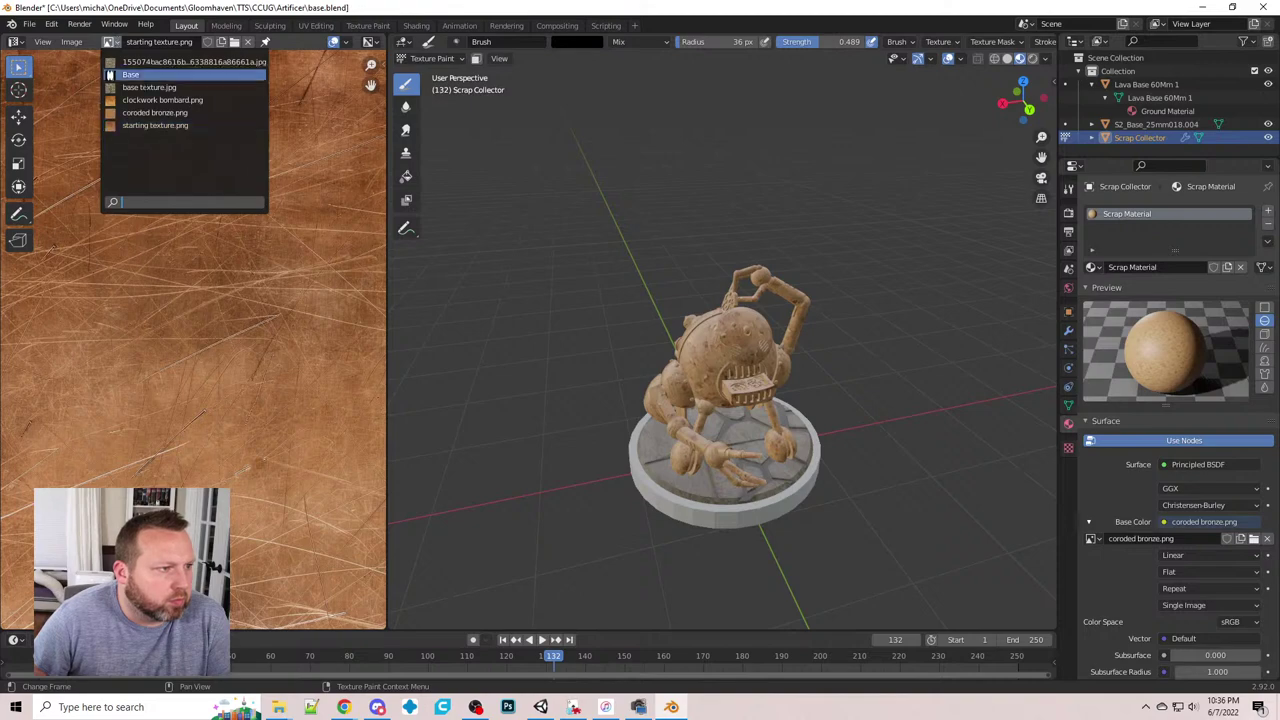
{"action": "left_click", "coordinate": [185, 111]}
{"action": "scroll", "coordinate": [164, 402], "scroll_direction": "down", "scroll_amount": 3}
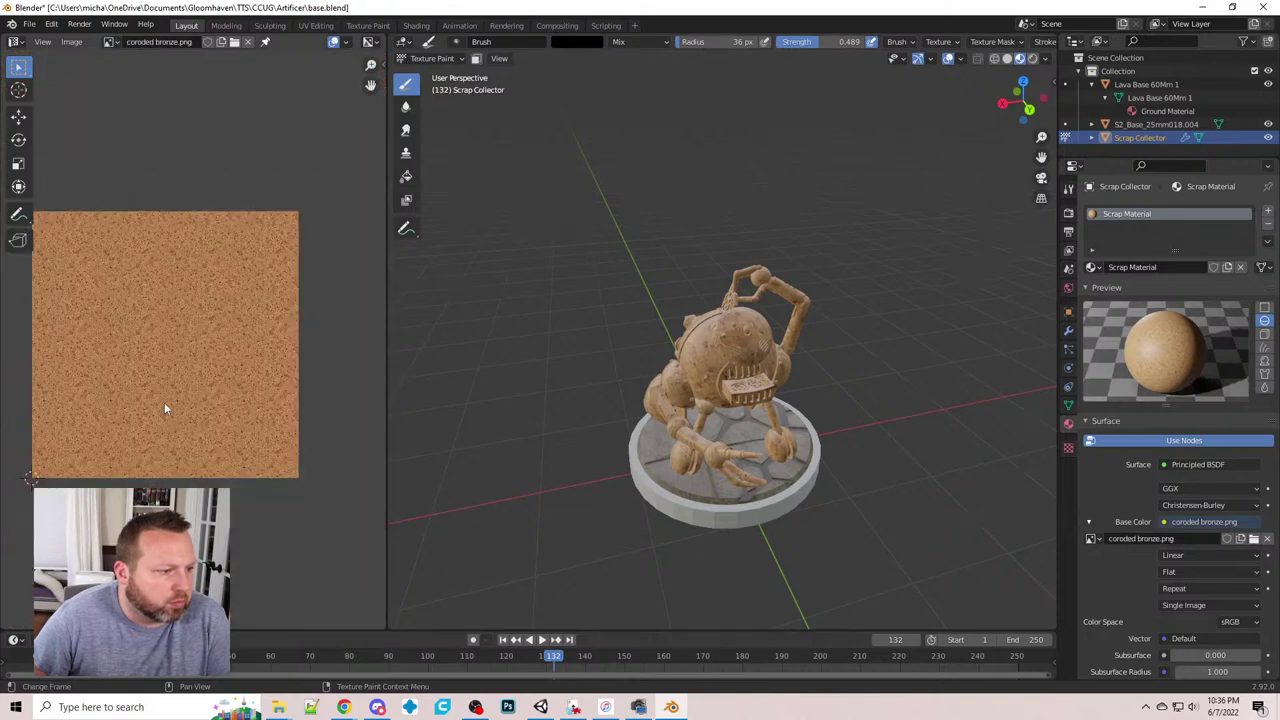
{"action": "scroll", "coordinate": [164, 402], "scroll_direction": "up", "scroll_amount": 3}
{"action": "scroll", "coordinate": [176, 418], "scroll_direction": "down", "scroll_amount": 2}
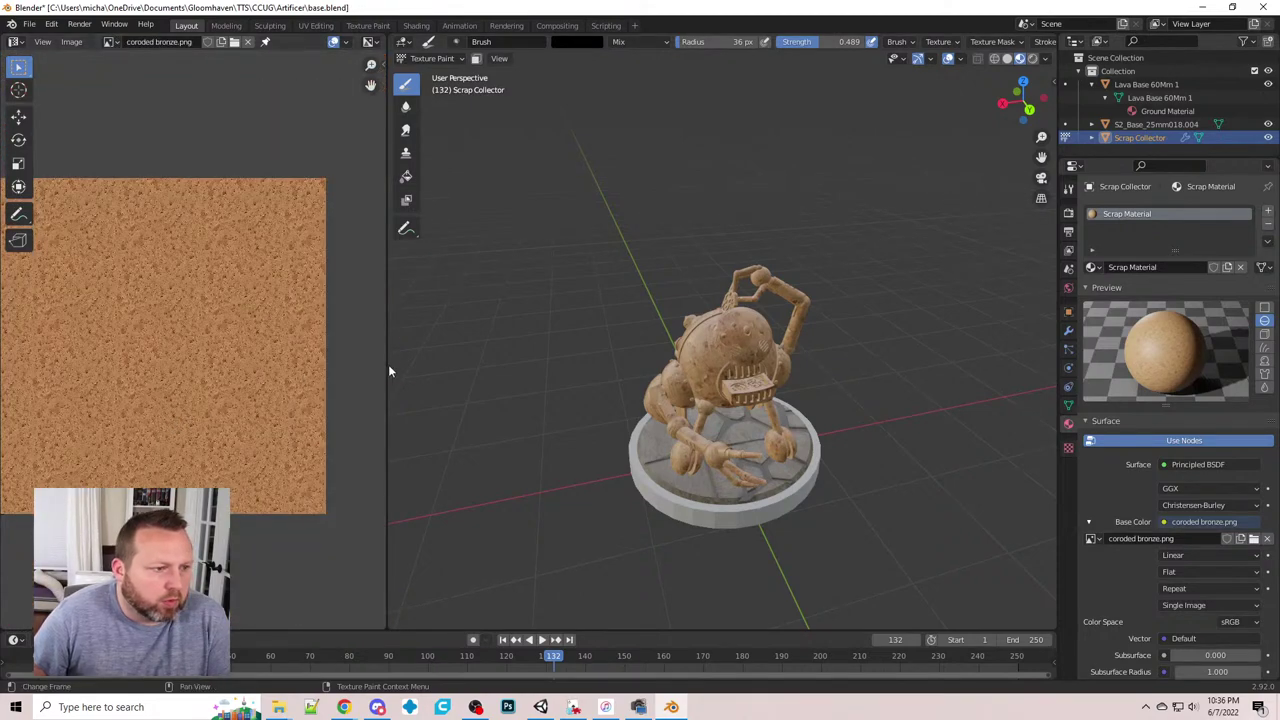
{"action": "left_click_drag", "start_coordinate": [388, 364], "coordinate": [506, 365]}
{"action": "scroll", "coordinate": [872, 412], "scroll_direction": "up", "scroll_amount": 4}
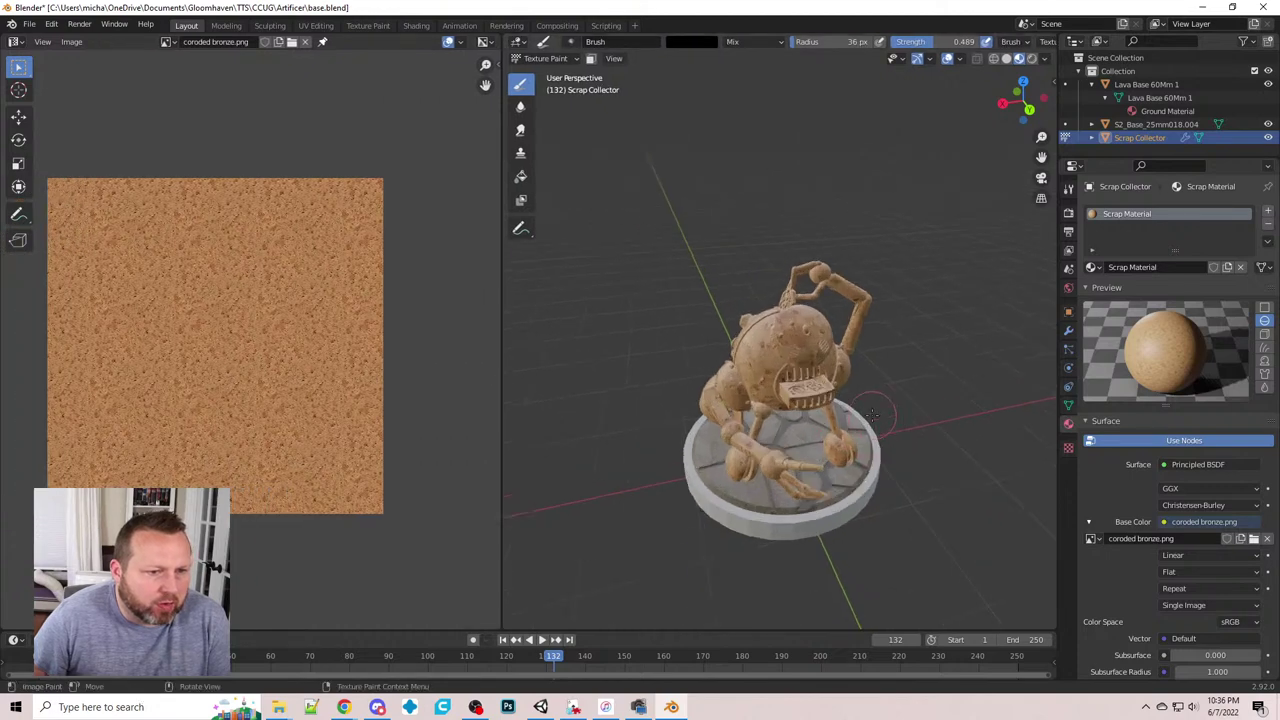
{"action": "scroll", "coordinate": [866, 408], "scroll_direction": "down", "scroll_amount": 2}
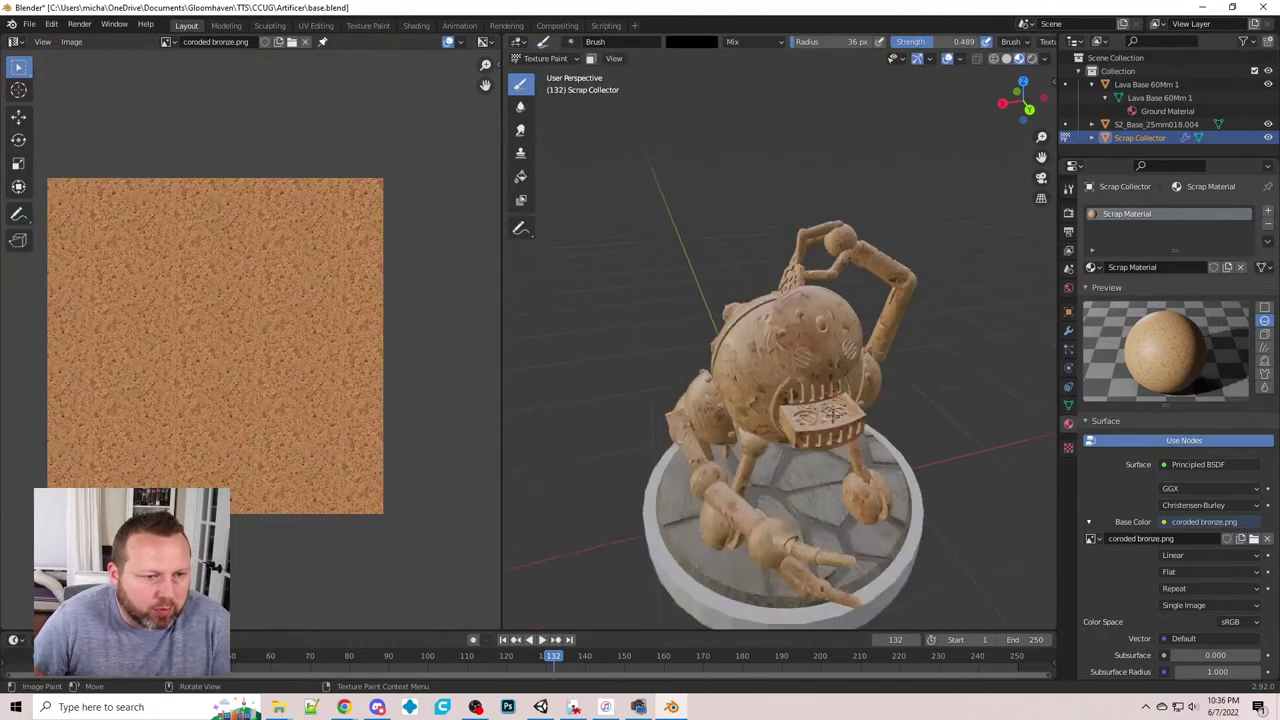
{"action": "scroll", "coordinate": [857, 406], "scroll_direction": "down", "scroll_amount": 1}
- Set the Scrap Material's Metallic to 0.9 and Roughness to 0.3
{"action": "scroll", "coordinate": [1178, 533], "scroll_direction": "down", "scroll_amount": 8}
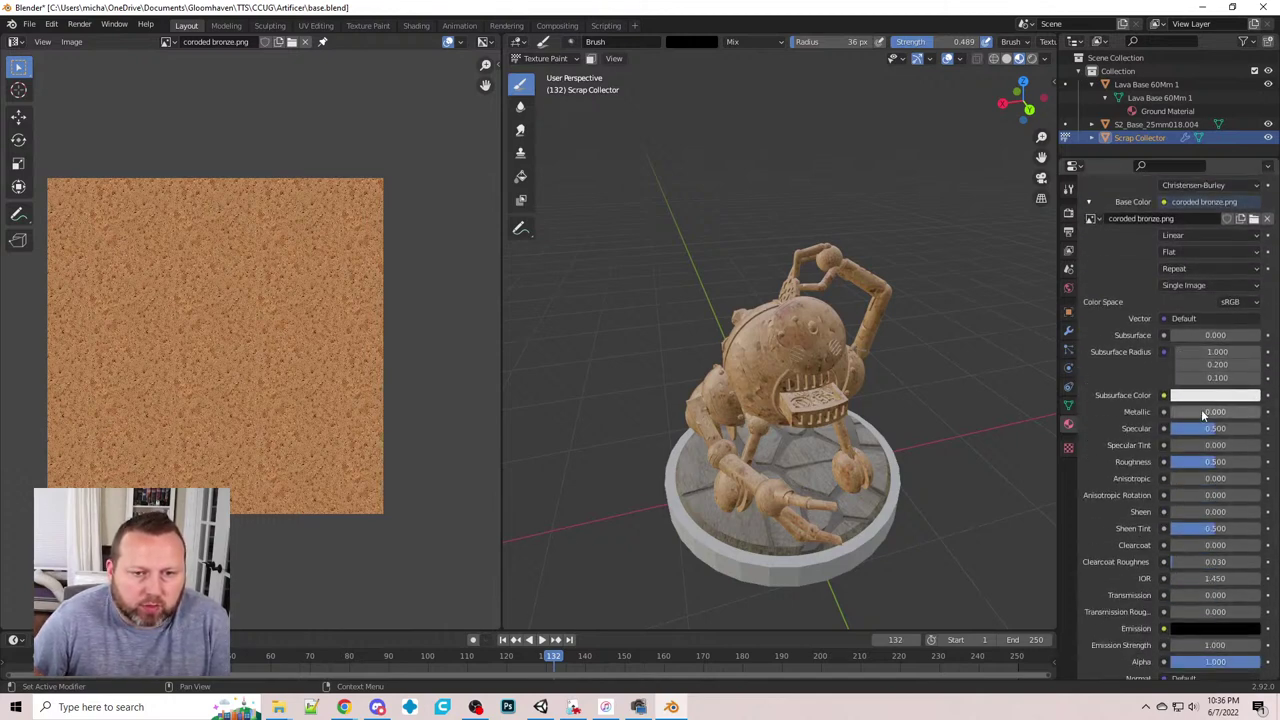
{"action": "left_click", "coordinate": [1202, 411]}
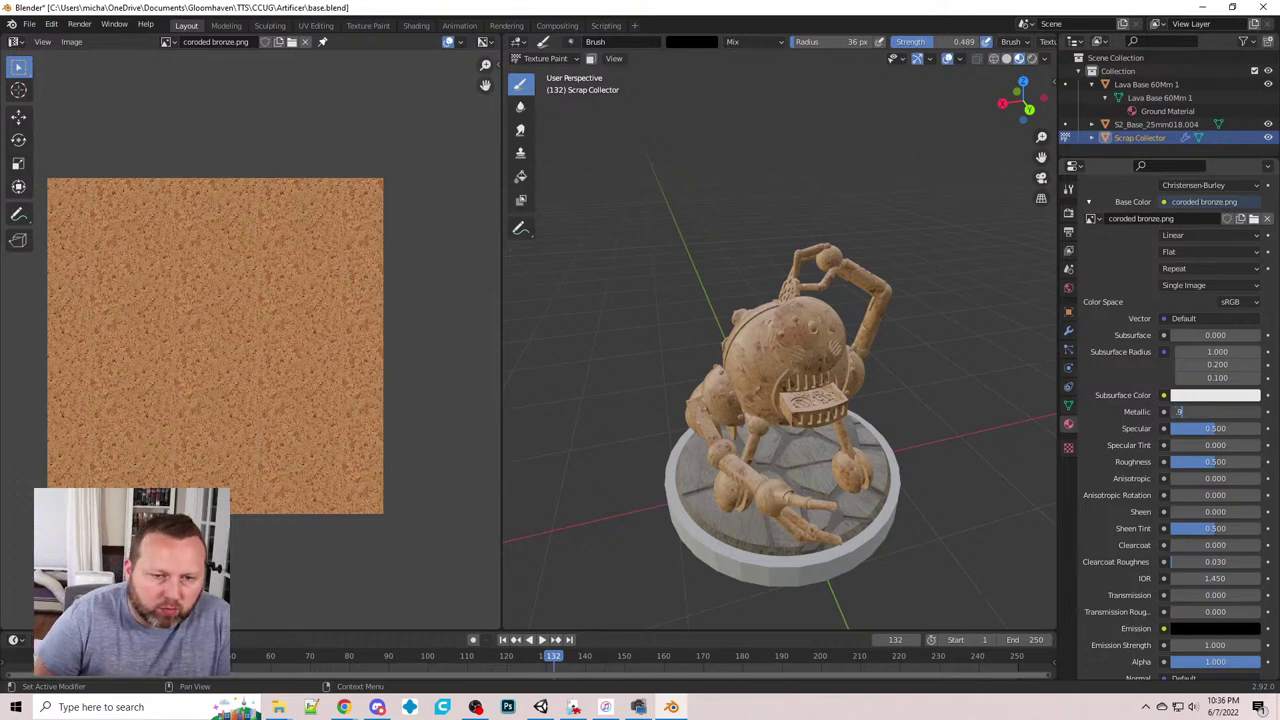
{"action": "key", "text": "Return"}
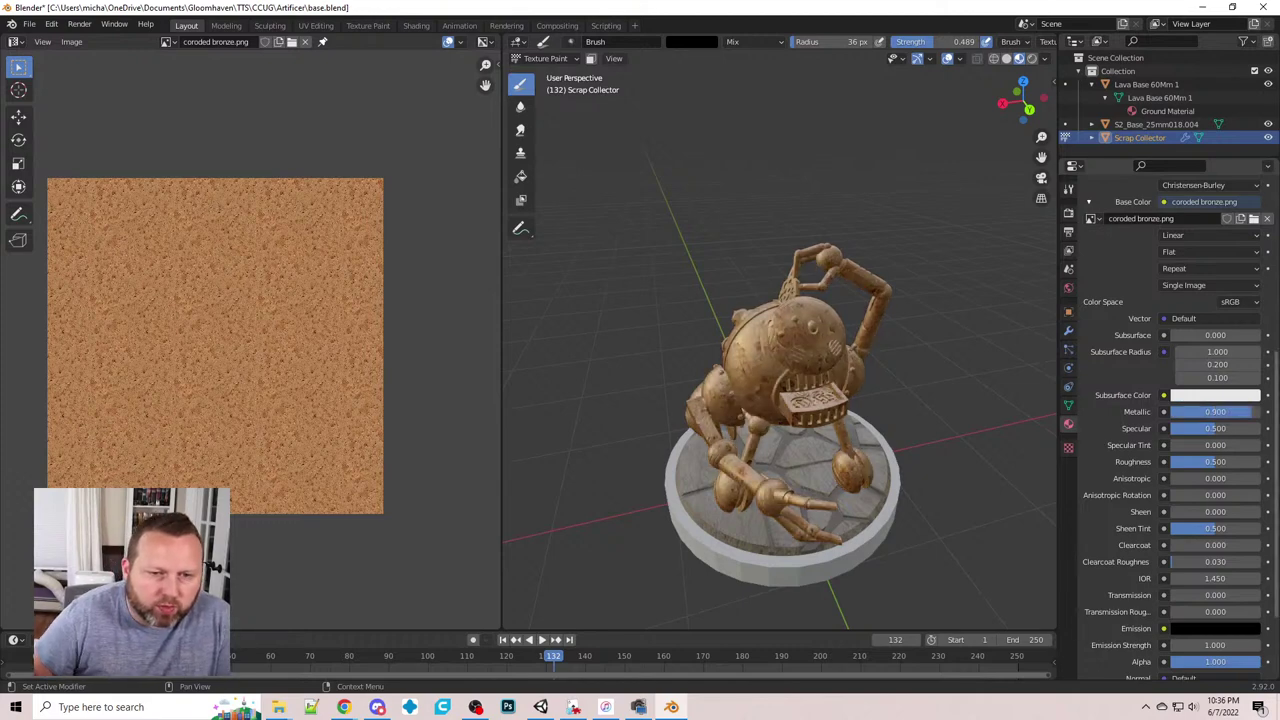
{"action": "left_click", "coordinate": [1223, 459]}
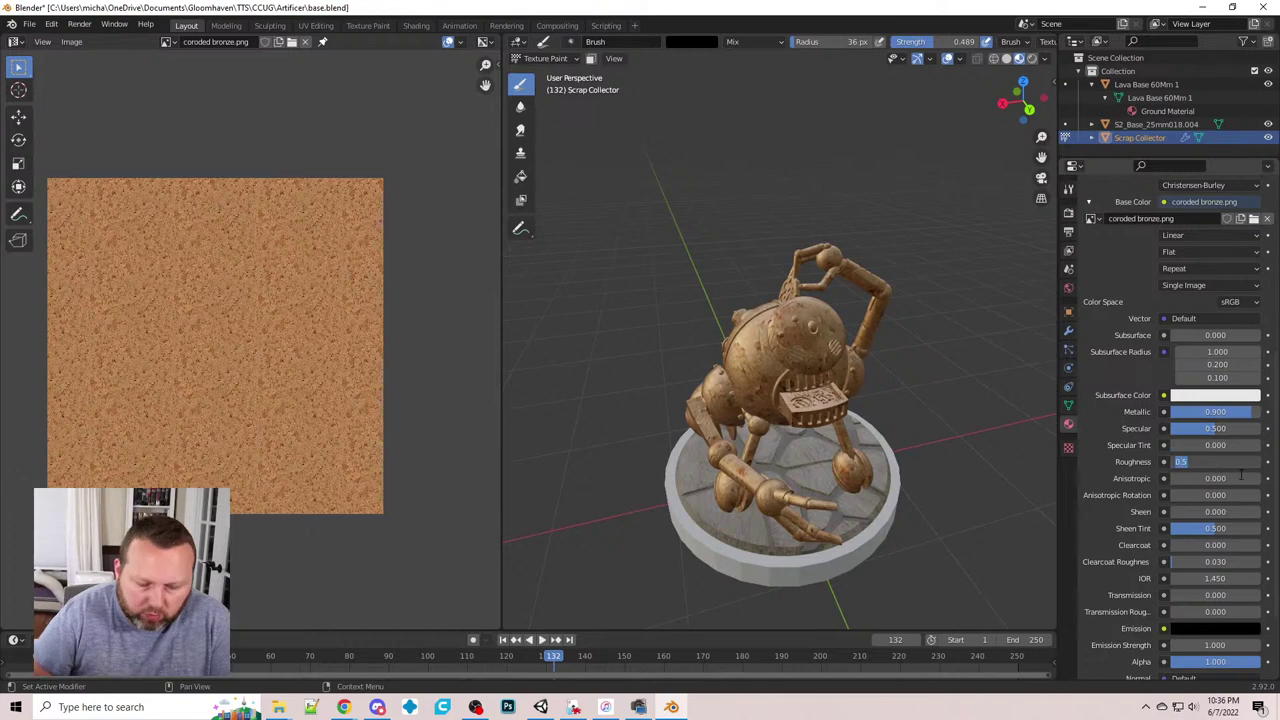
{"action": "type", "text": ".3"}
{"action": "key", "text": "Return"}
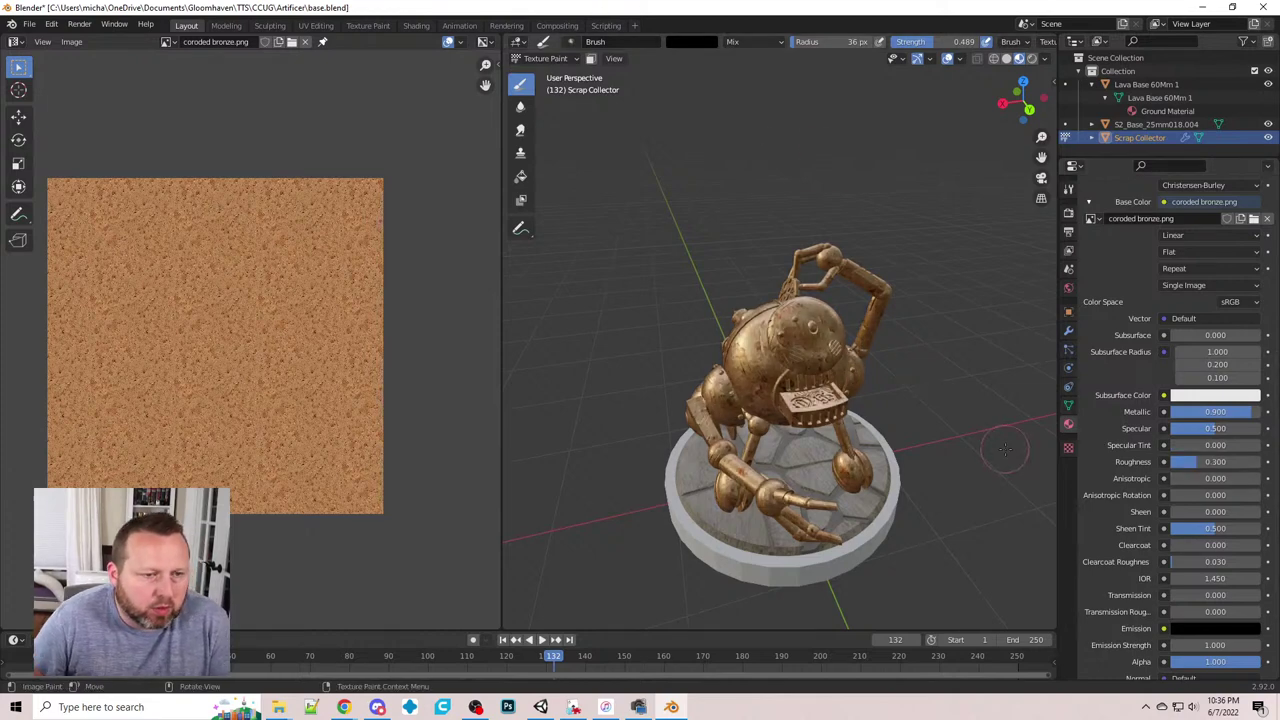
- Examine the bronze finish from several sides of the model and compare it with the Scrap Collector reference picture in Chrome
{"action": "middle_click_drag", "start_coordinate": [1020, 455], "coordinate": [960, 429]}
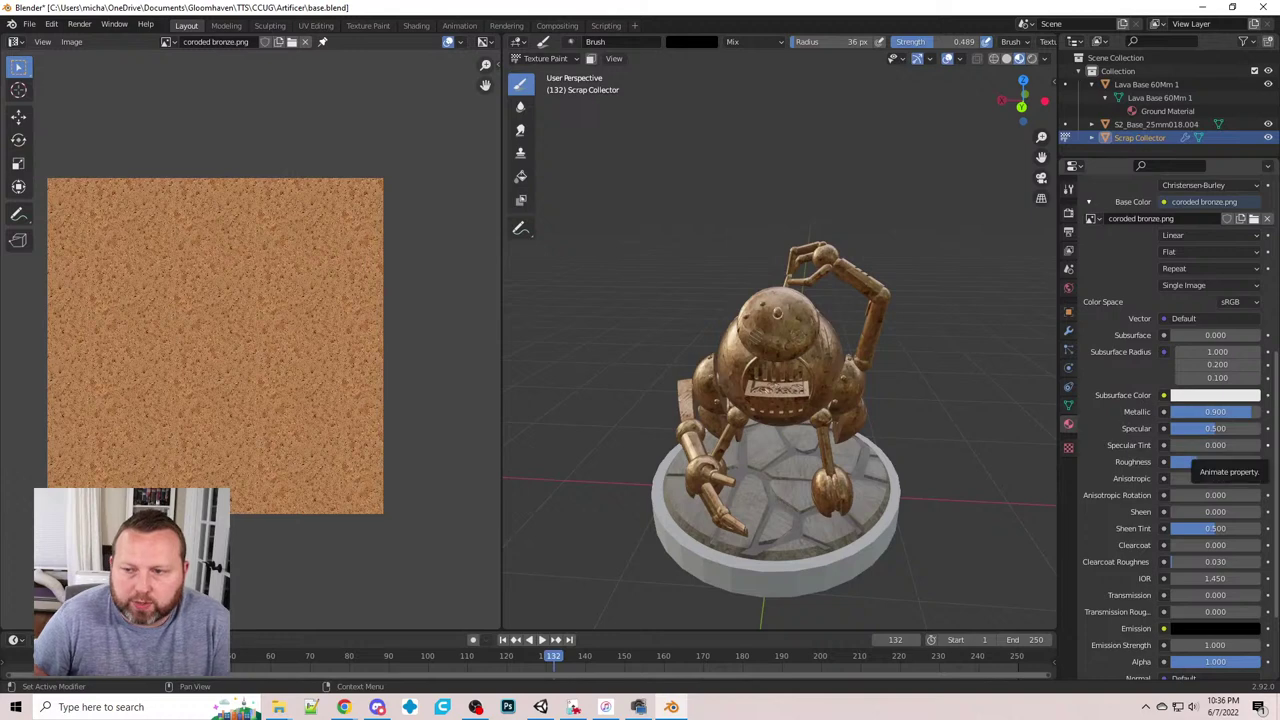
{"action": "middle_click_drag", "start_coordinate": [963, 425], "coordinate": [600, 428]}
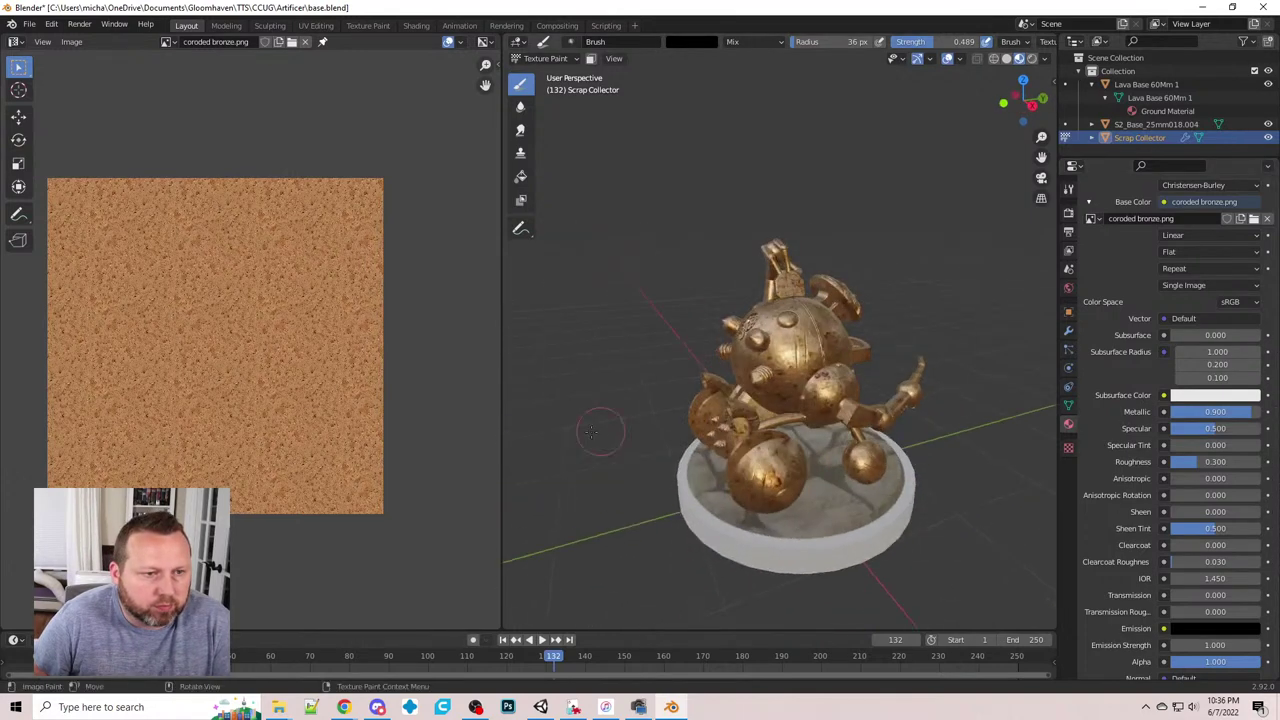
{"action": "middle_click_drag", "start_coordinate": [664, 310], "coordinate": [905, 382]}
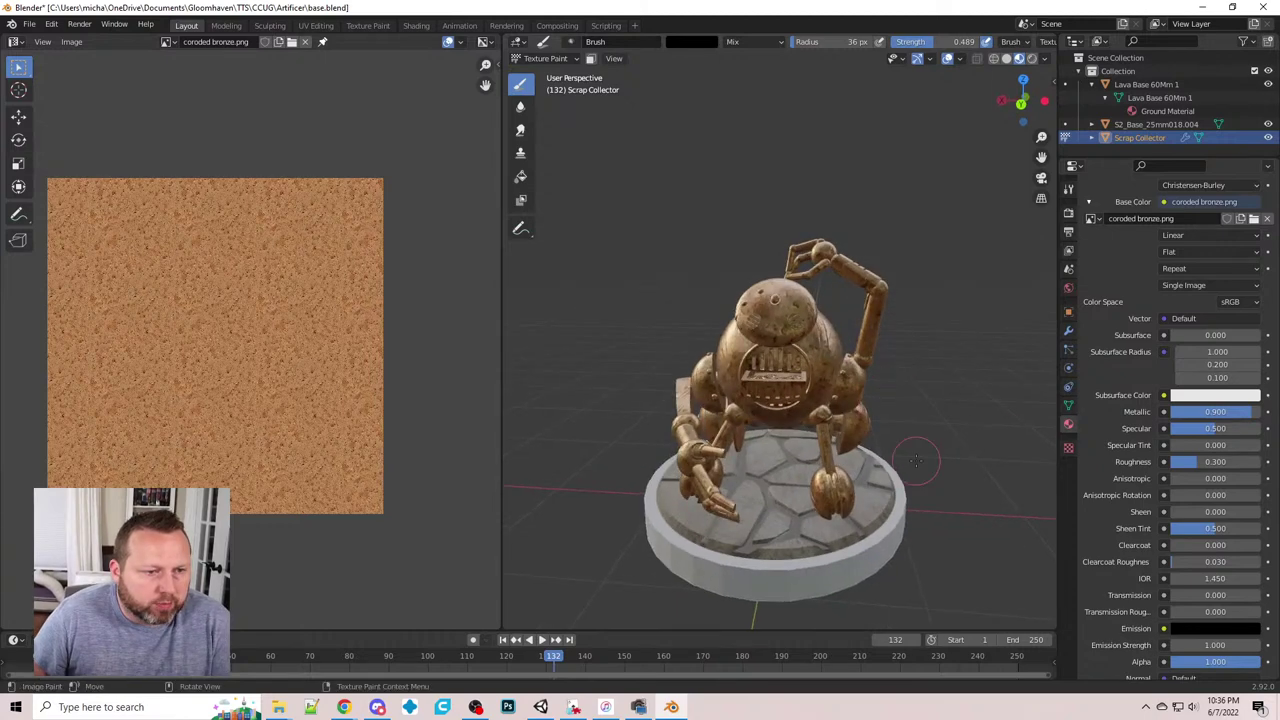
{"action": "middle_click_drag", "start_coordinate": [927, 578], "coordinate": [975, 570]}
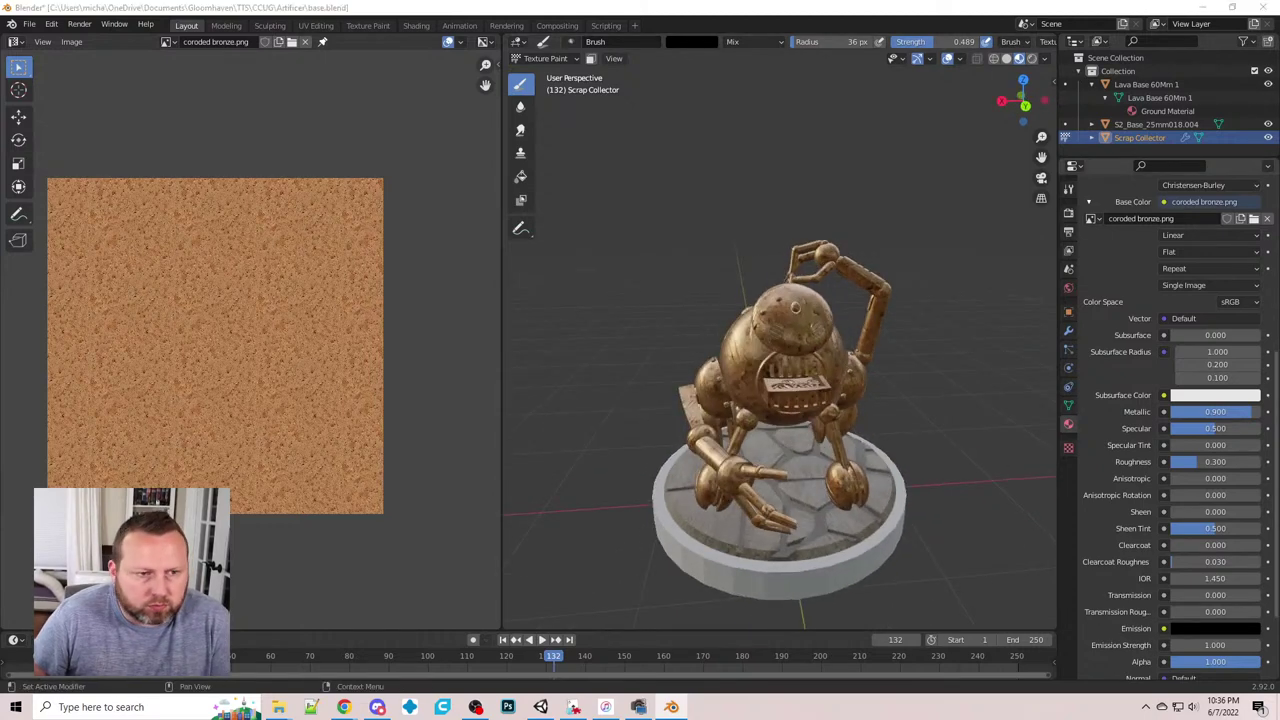
{"action": "key", "text": "alt+Tab"}
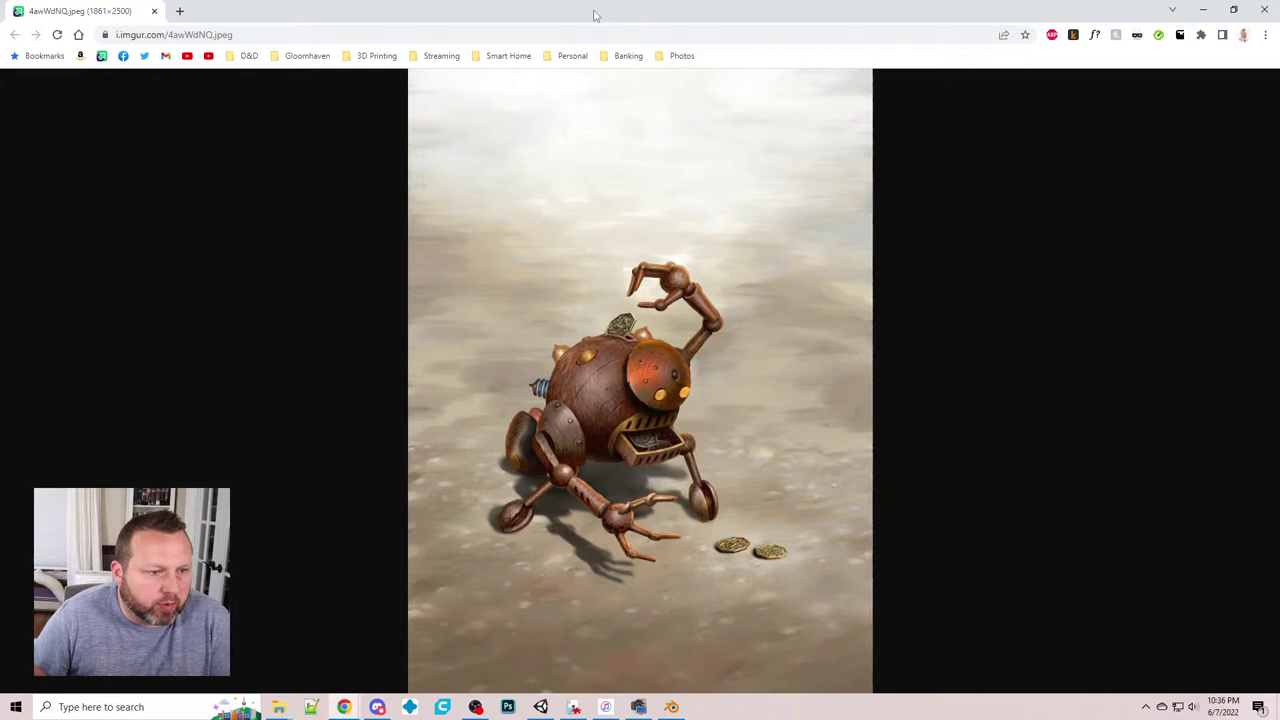
{"action": "left_click_drag", "start_coordinate": [595, 14], "coordinate": [1276, 12]}
{"action": "key", "text": "alt+Tab"}
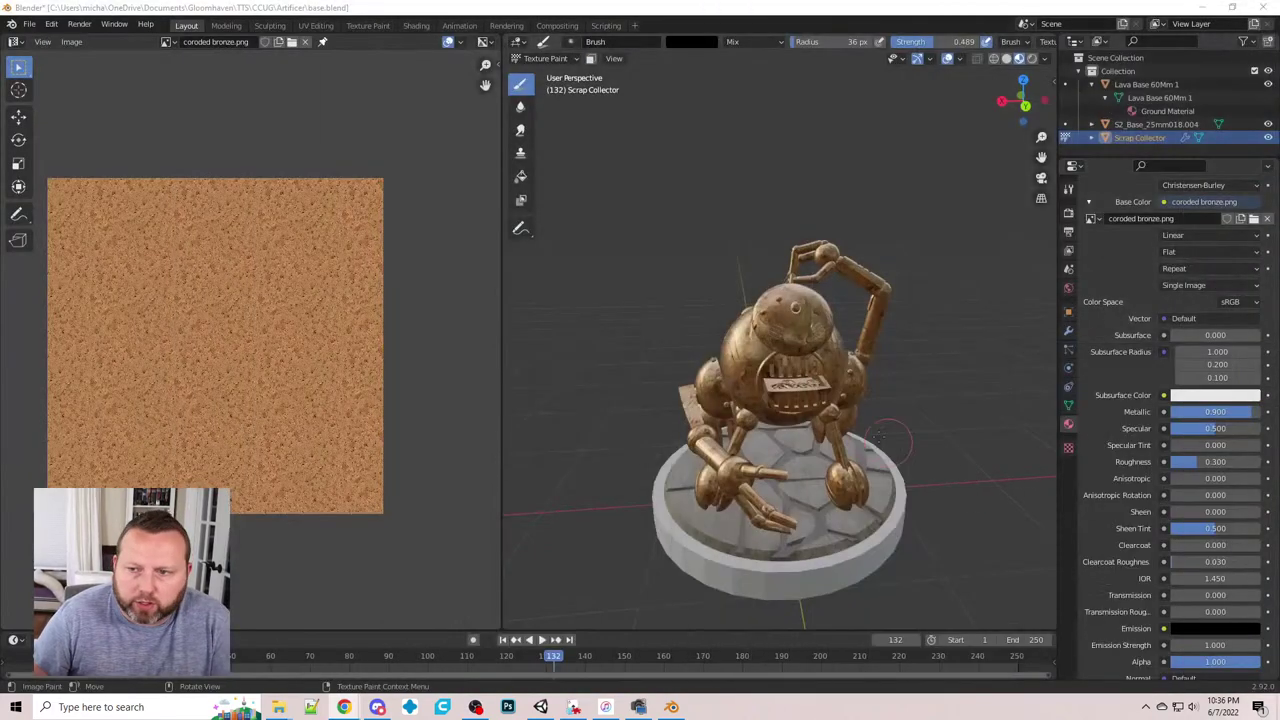
{"action": "middle_click_drag", "start_coordinate": [860, 430], "coordinate": [862, 463]}
{"action": "scroll", "coordinate": [857, 424], "scroll_direction": "up", "scroll_amount": 1}
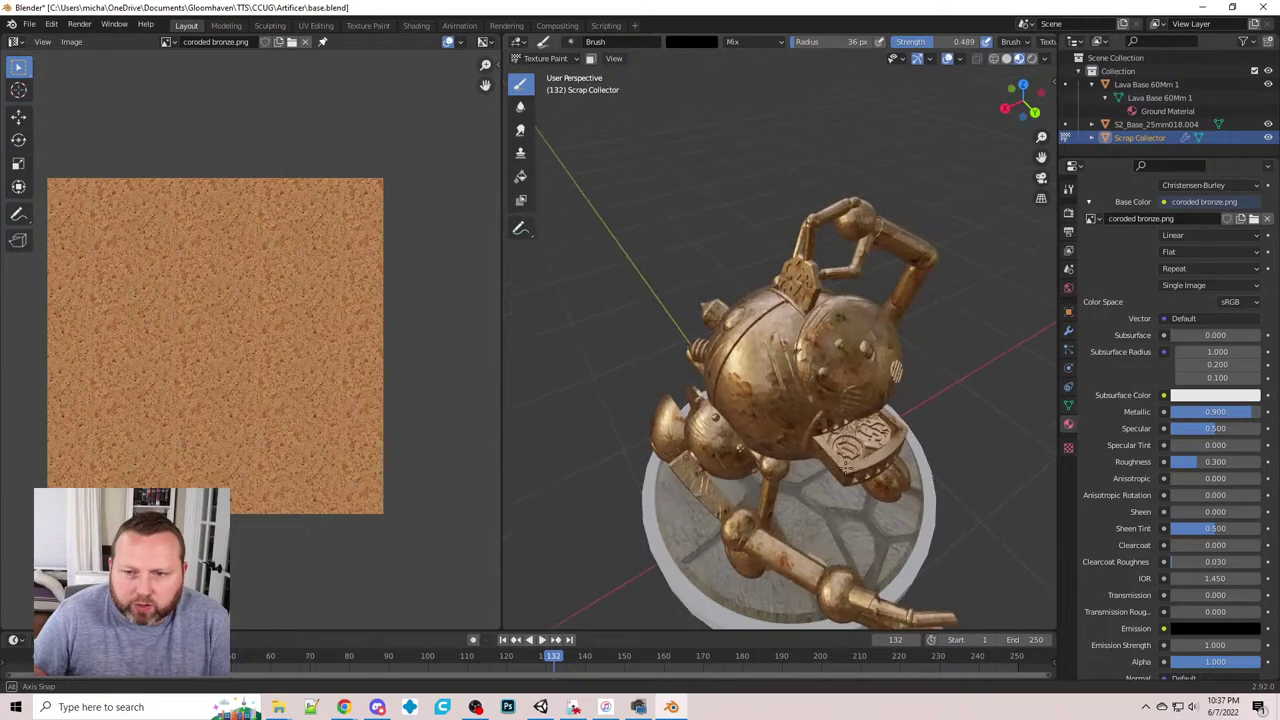
{"action": "left_click_drag", "start_coordinate": [1279, 42], "coordinate": [395, 34]}
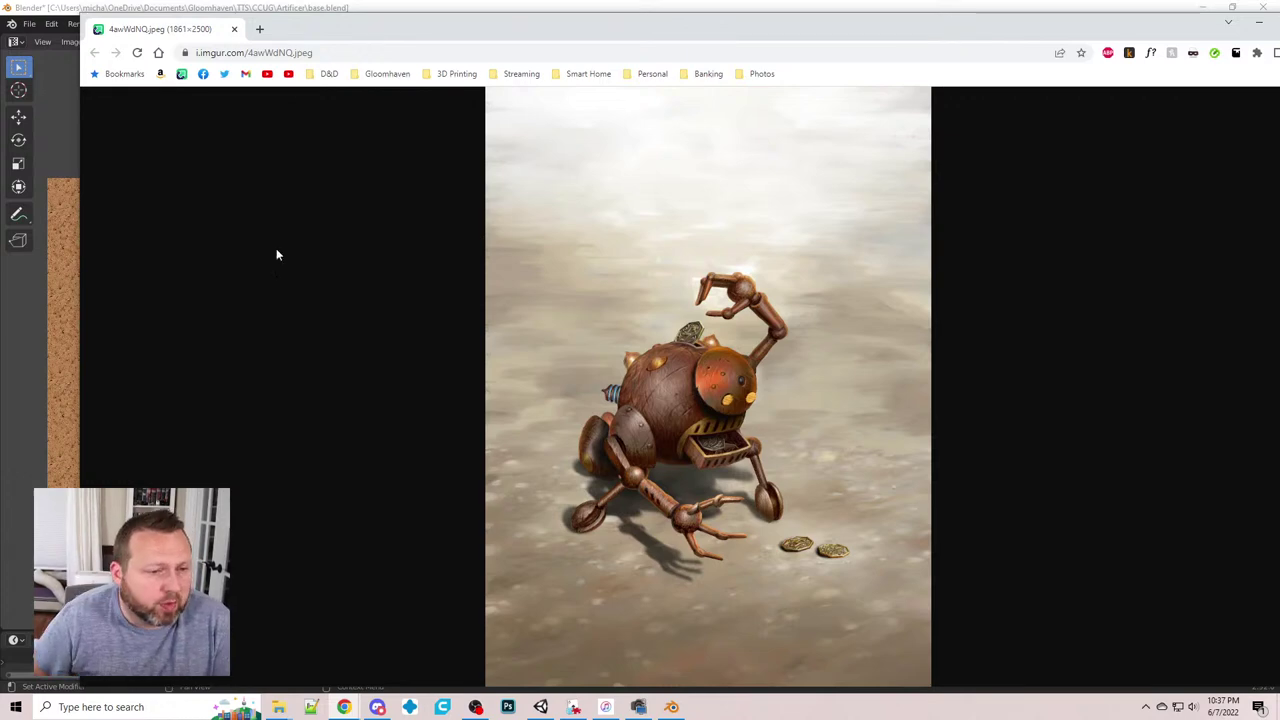
{"action": "left_click_drag", "start_coordinate": [711, 29], "coordinate": [1279, 85]}
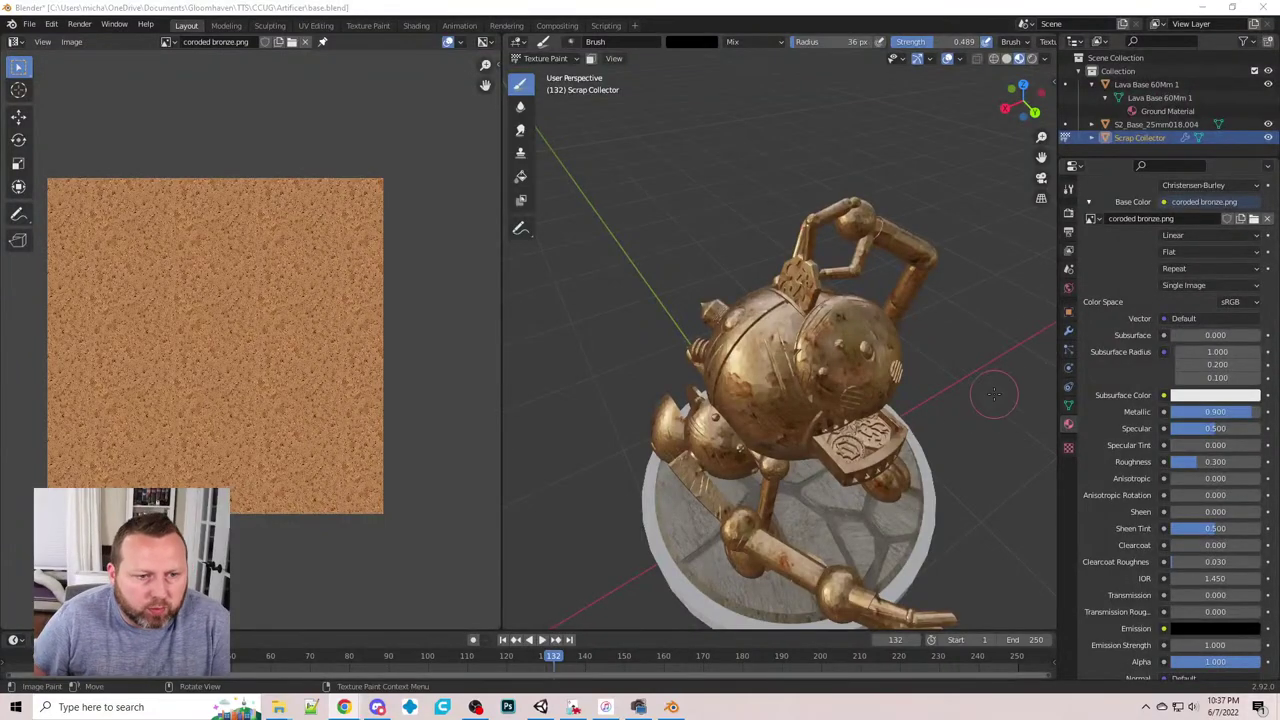
{"action": "middle_click_drag", "start_coordinate": [990, 400], "coordinate": [991, 340]}
{"action": "scroll", "coordinate": [991, 340], "scroll_direction": "down", "scroll_amount": 4}
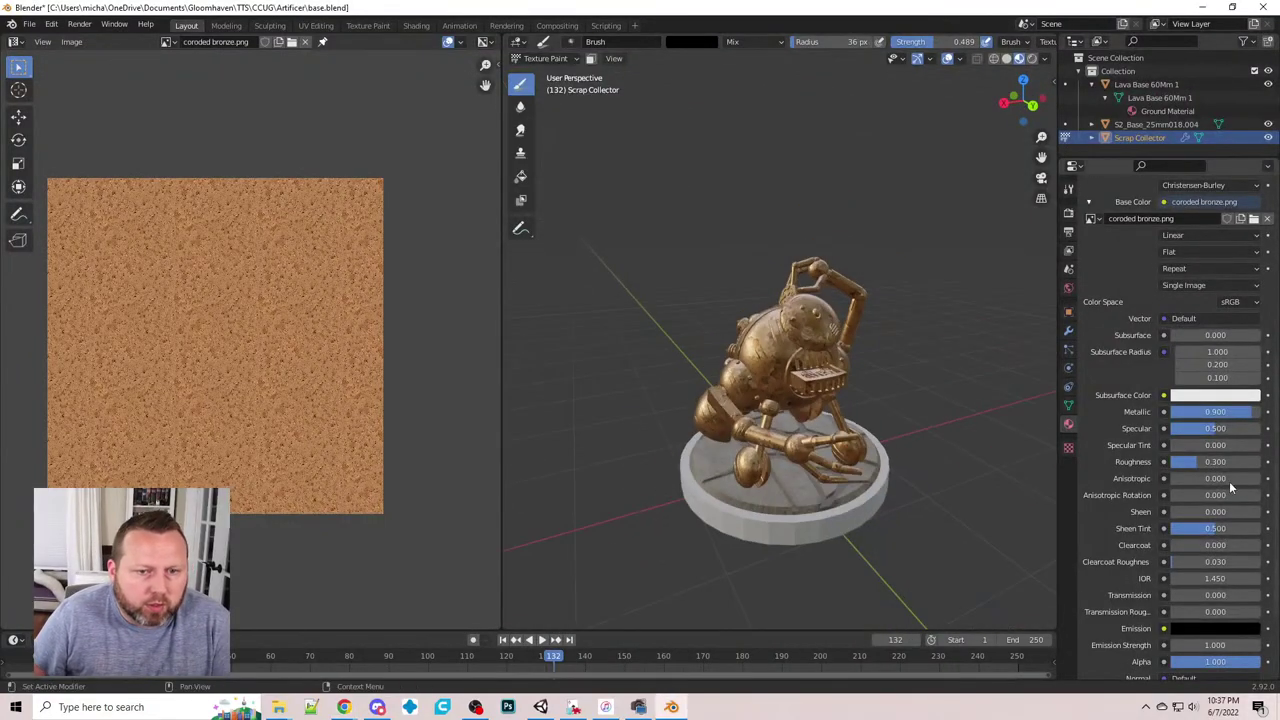
- Set the single-image paint canvas for the Draw brush to coroded bronze.png
{"action": "scroll", "coordinate": [1132, 458], "scroll_direction": "up", "scroll_amount": 2}
{"action": "scroll", "coordinate": [1130, 440], "scroll_direction": "up", "scroll_amount": 6}
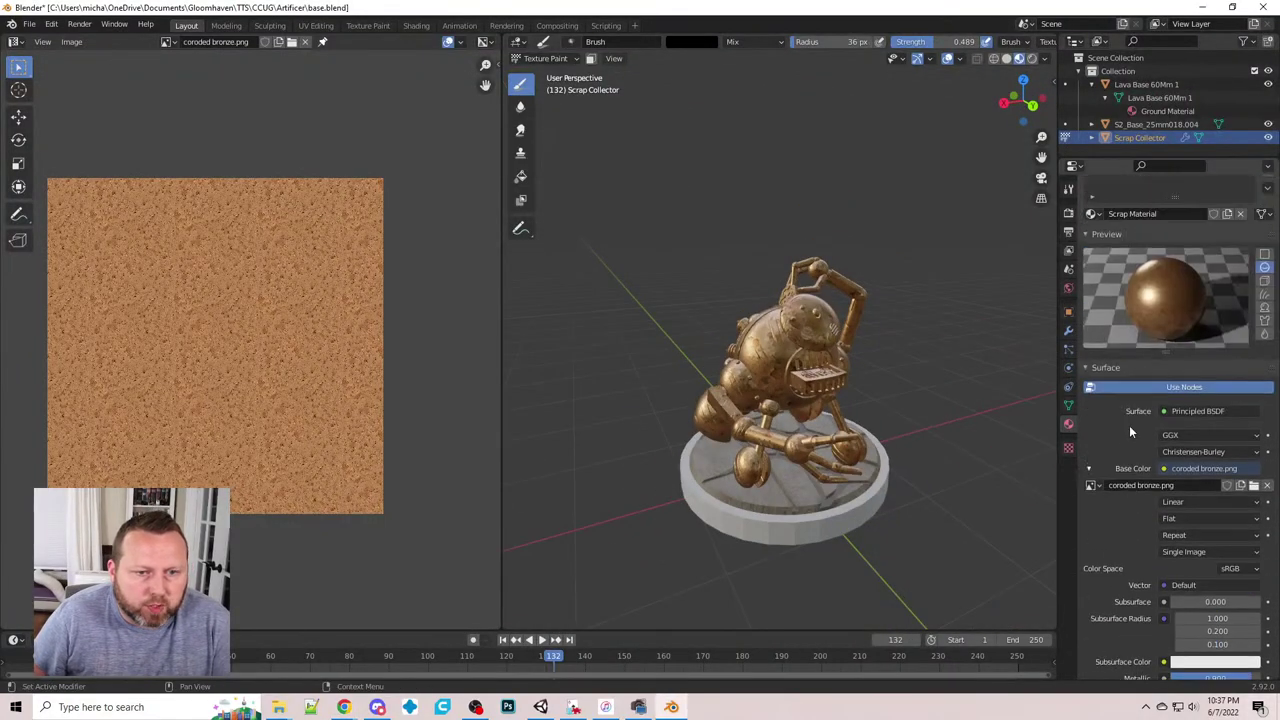
{"action": "left_click", "coordinate": [1068, 188]}
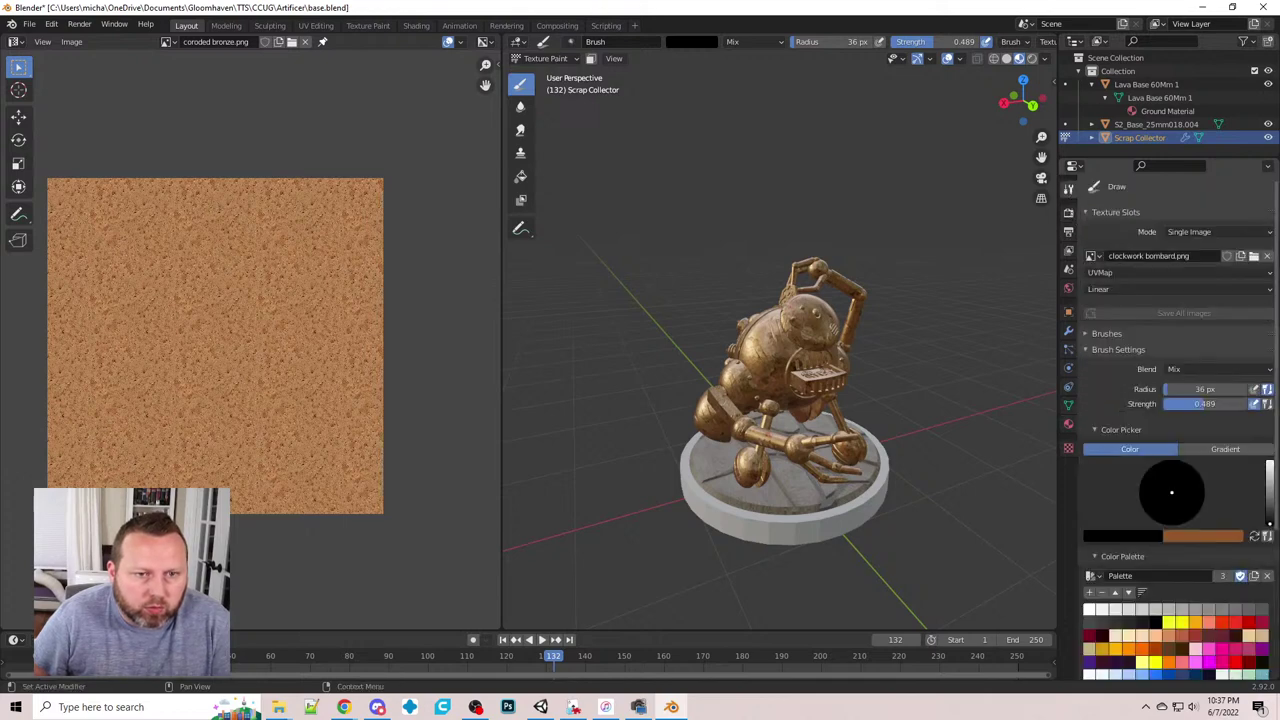
{"action": "left_click", "coordinate": [1092, 256]}
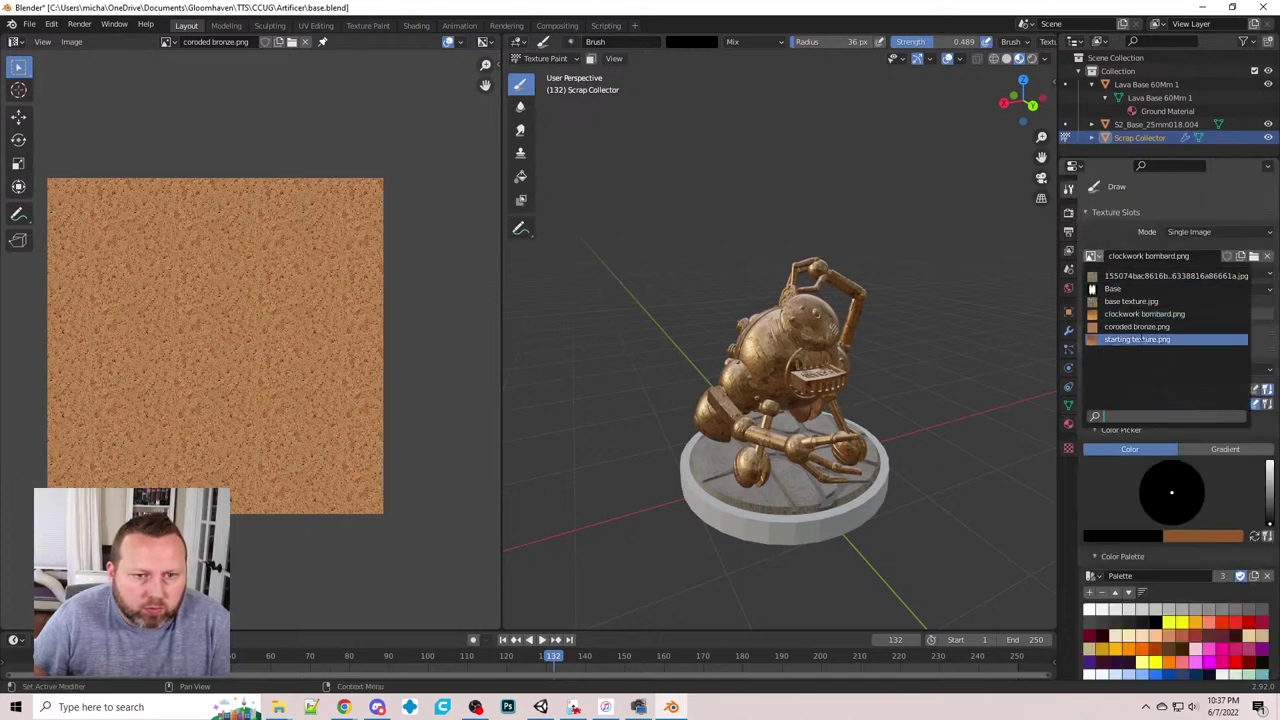
{"action": "left_click", "coordinate": [1134, 330]}
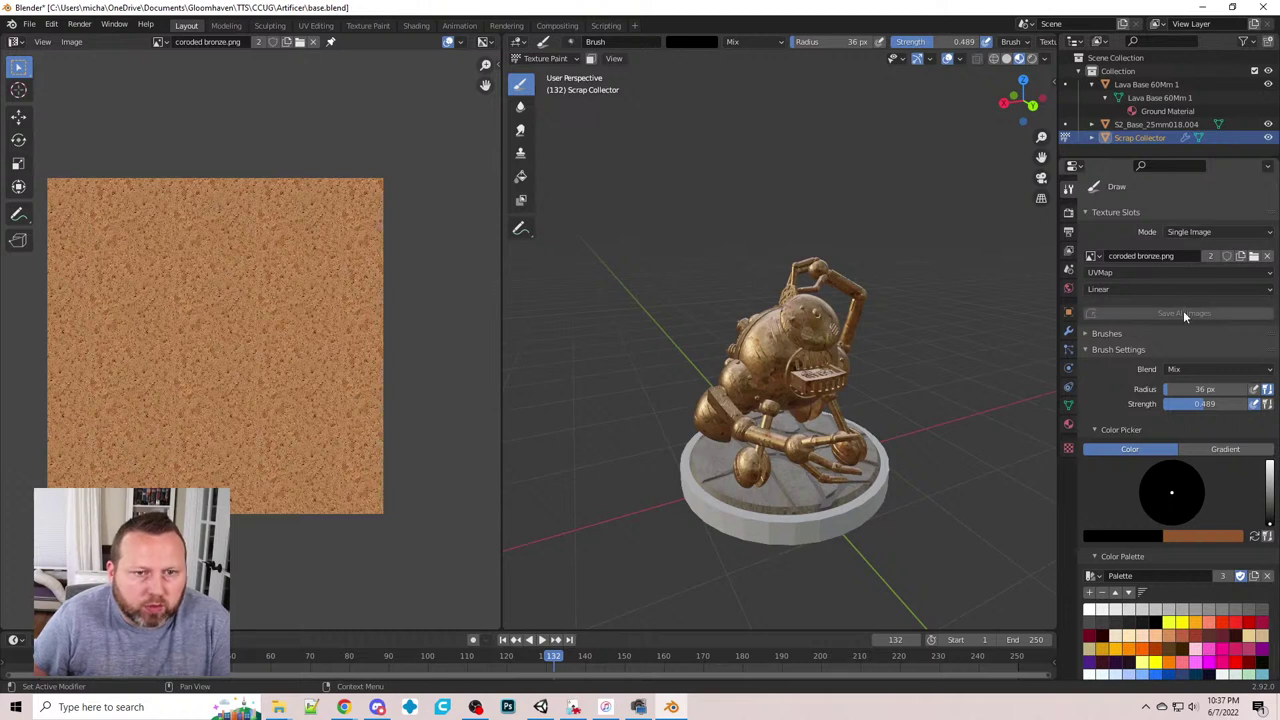
- Set the paint brush's blending mode to Color and bring the Scrap Collector's body into close view for painting
{"action": "scroll", "coordinate": [1162, 260], "scroll_direction": "down", "scroll_amount": 1}
{"action": "scroll", "coordinate": [1167, 286], "scroll_direction": "up", "scroll_amount": 1}
{"action": "scroll", "coordinate": [1186, 402], "scroll_direction": "down", "scroll_amount": 3}
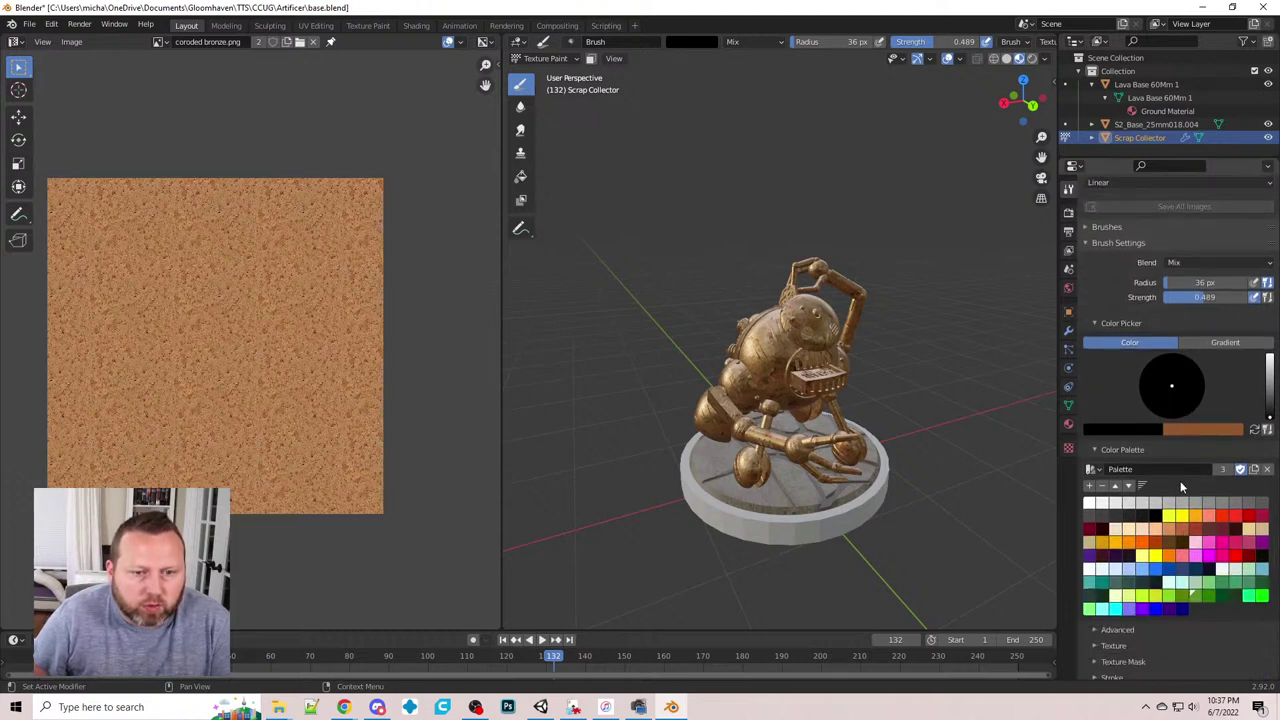
{"action": "scroll", "coordinate": [1181, 487], "scroll_direction": "down", "scroll_amount": 1}
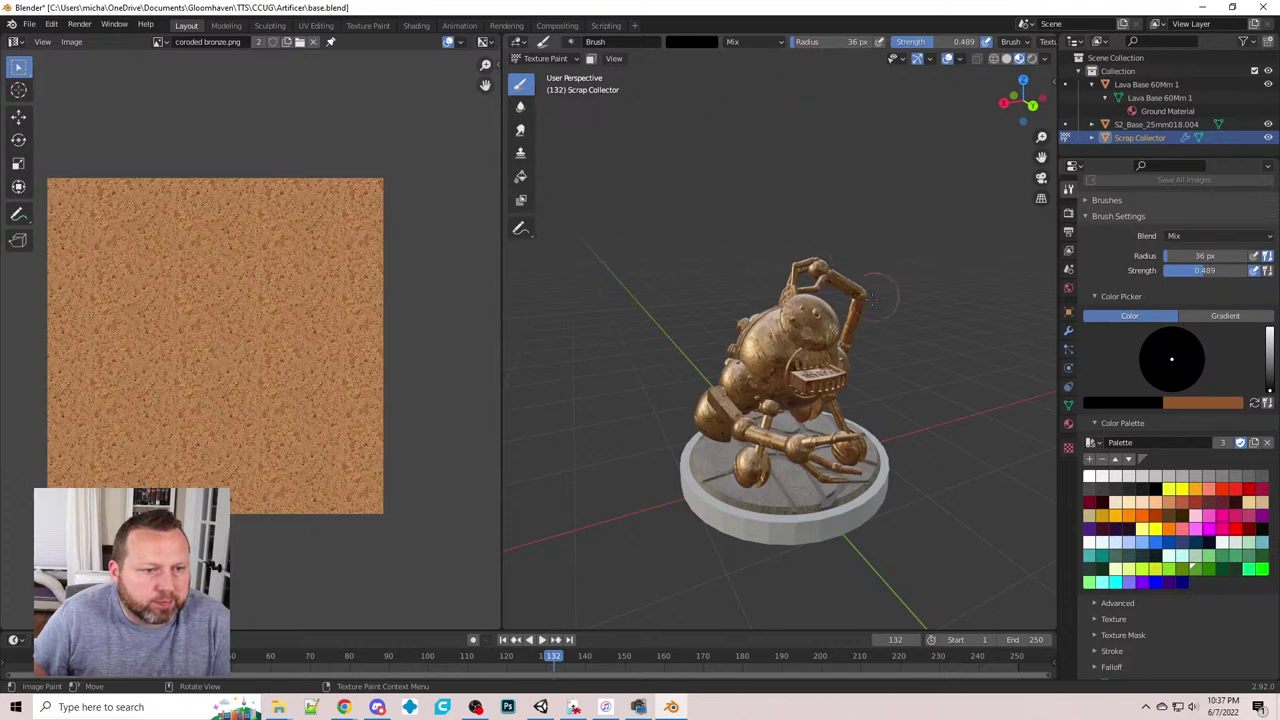
{"action": "left_click", "coordinate": [747, 42]}
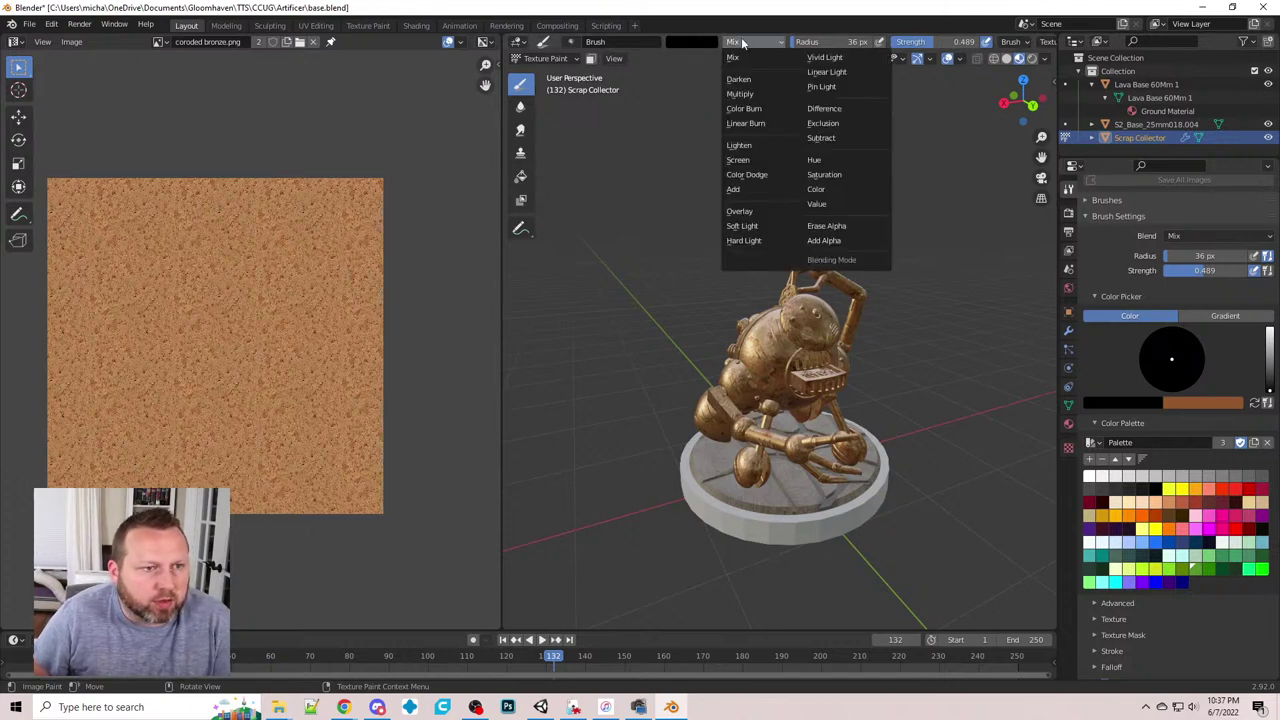
{"action": "left_click", "coordinate": [824, 189]}
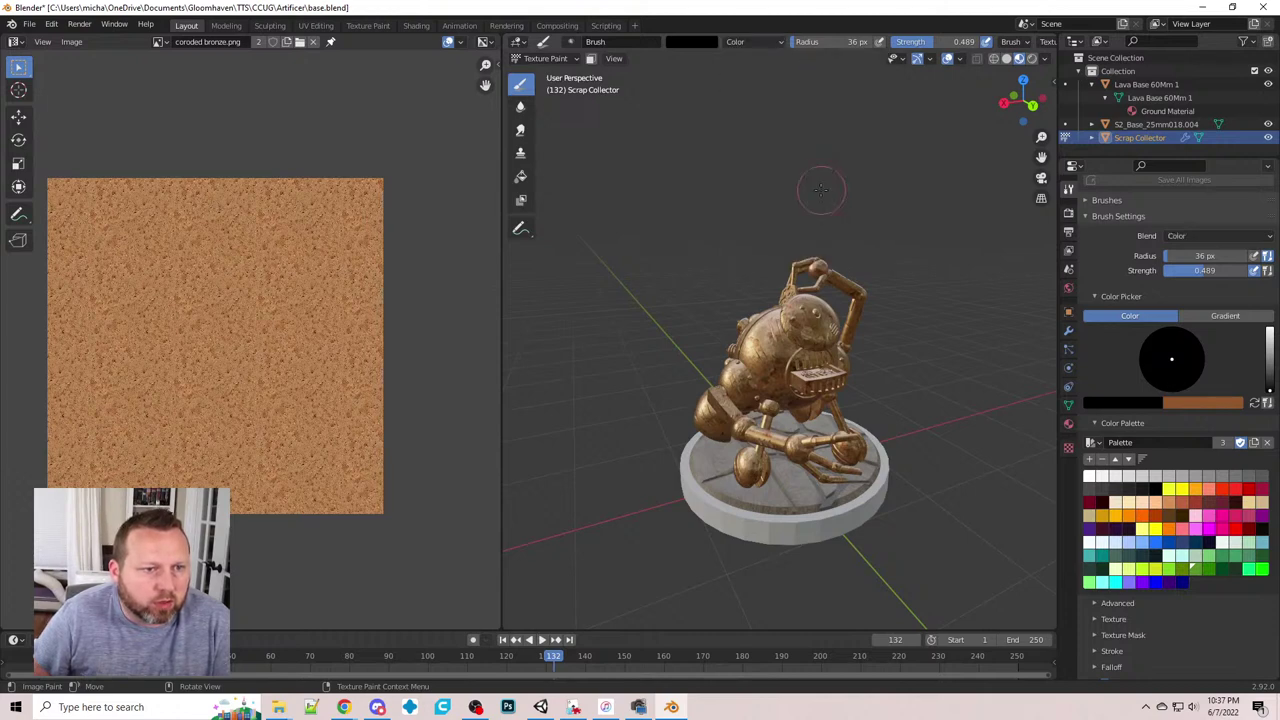
{"action": "middle_click_drag", "start_coordinate": [850, 215], "coordinate": [899, 259]}
{"action": "scroll", "coordinate": [900, 261], "scroll_direction": "up", "scroll_amount": 3}
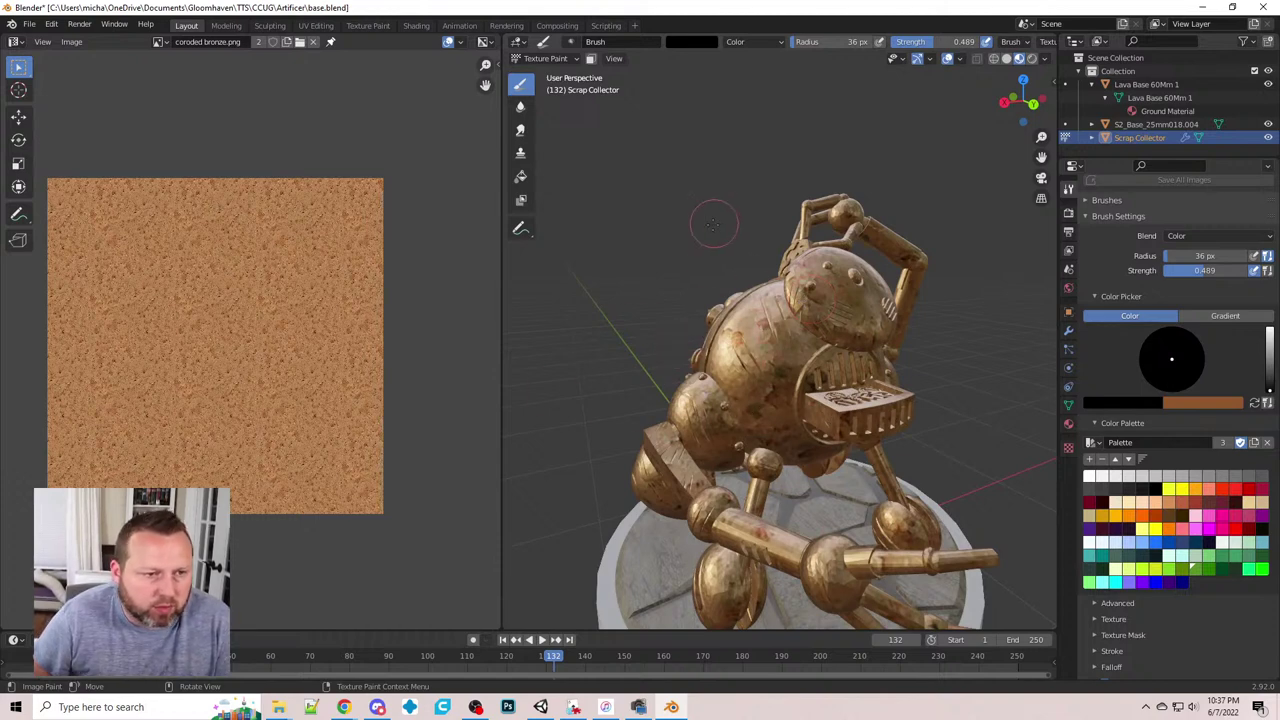
{"action": "middle_click_drag", "start_coordinate": [765, 360], "coordinate": [815, 402]}
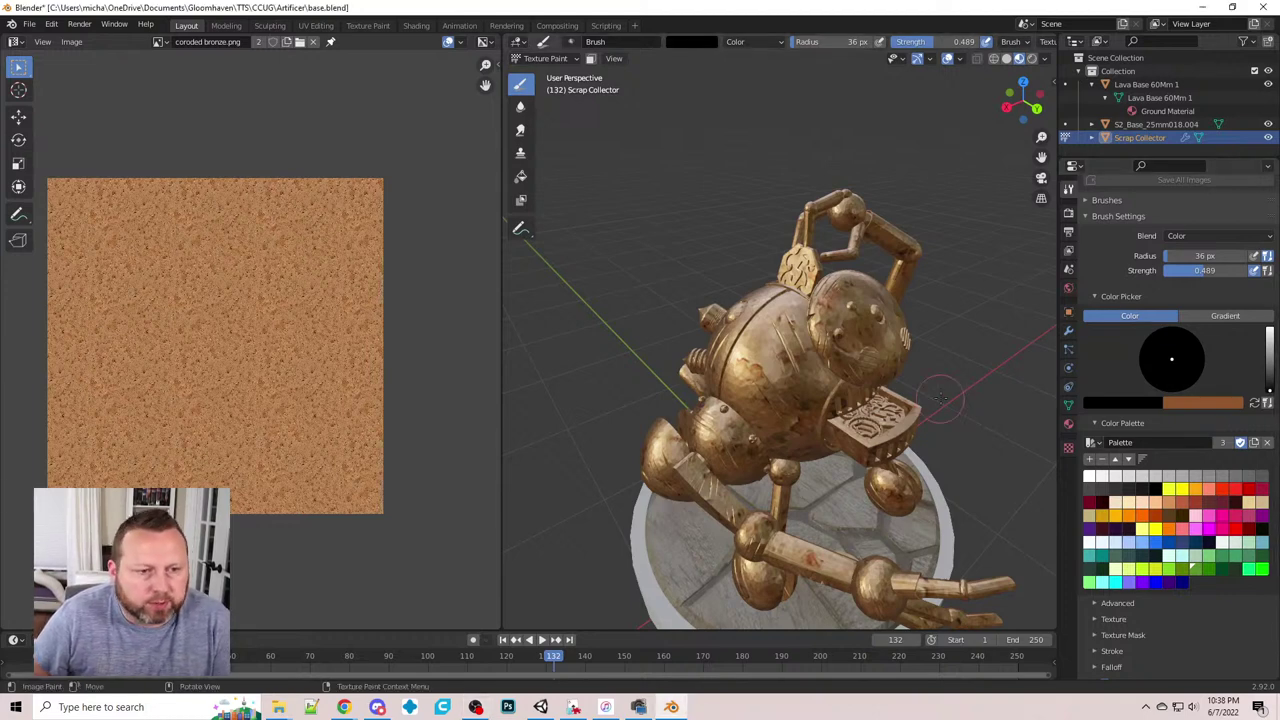
{"action": "mouse_move", "coordinate": [931, 367]}
{"action": "middle_mouse_down"}
{"action": "mouse_move", "coordinate": [915, 370]}
{"action": "mouse_move", "coordinate": [940, 364]}
{"action": "middle_mouse_up"}
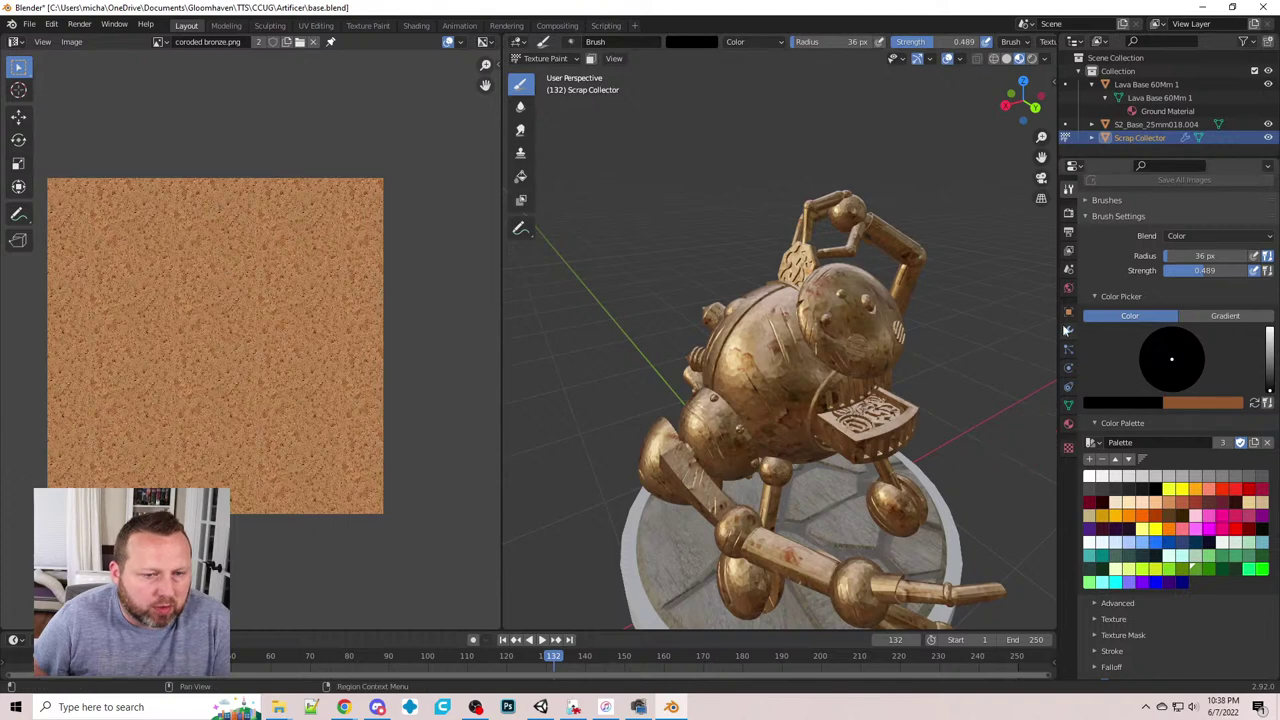
{"action": "middle_click_drag", "start_coordinate": [978, 435], "coordinate": [1014, 391]}
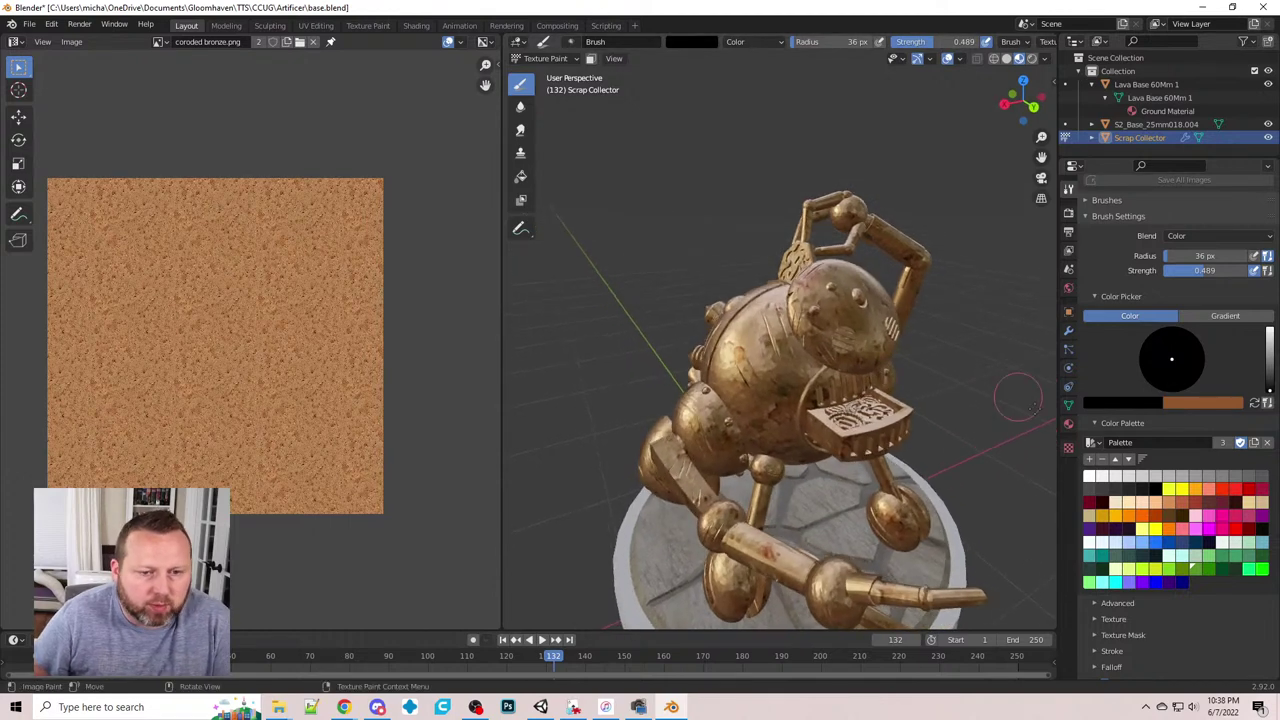
- Choose a muted tan brush color based on the palette's reddish-brown swatches and brush it over the Scrap Collector's round body
{"action": "left_click", "coordinate": [1196, 508]}
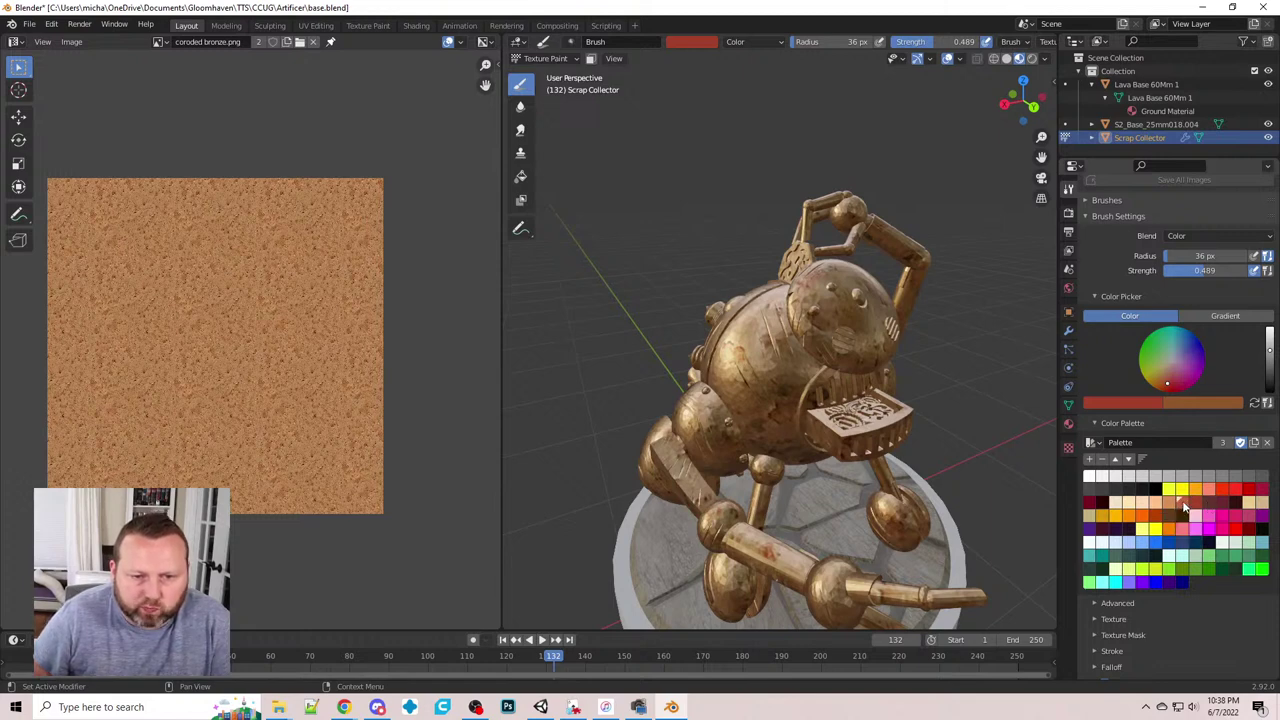
{"action": "left_click", "coordinate": [1172, 507]}
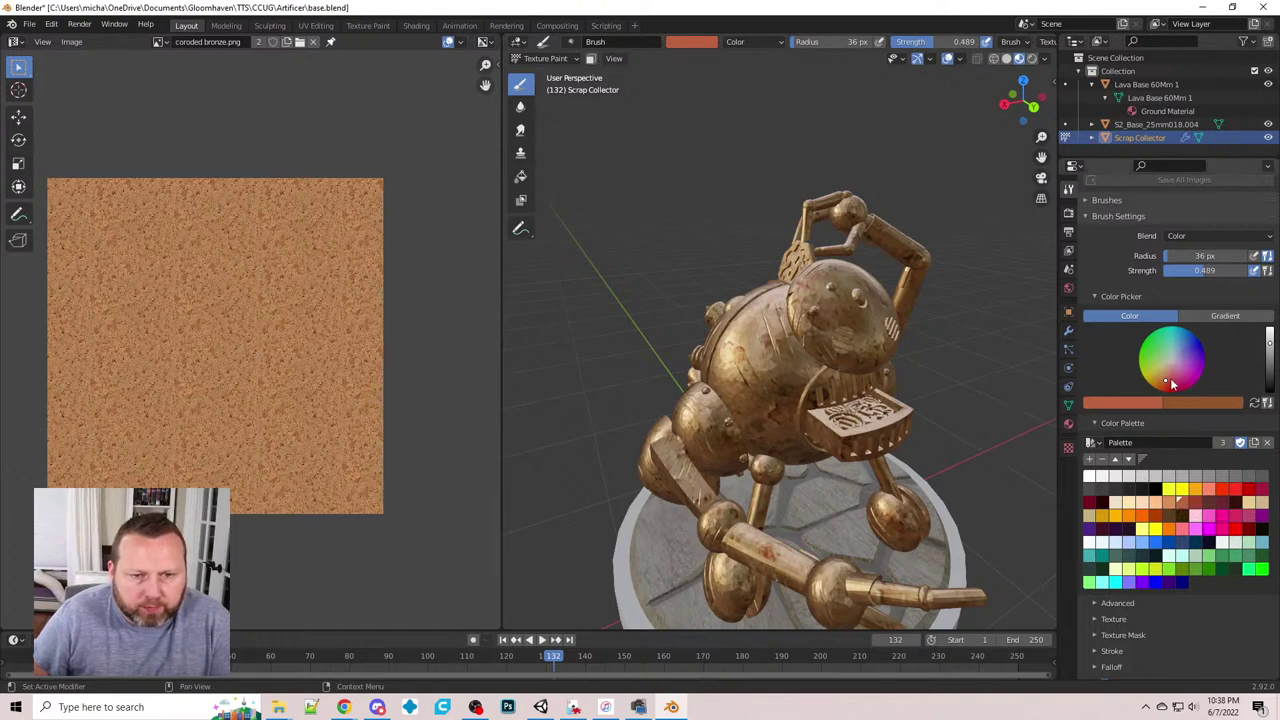
{"action": "left_click_drag", "start_coordinate": [1164, 380], "coordinate": [1170, 369]}
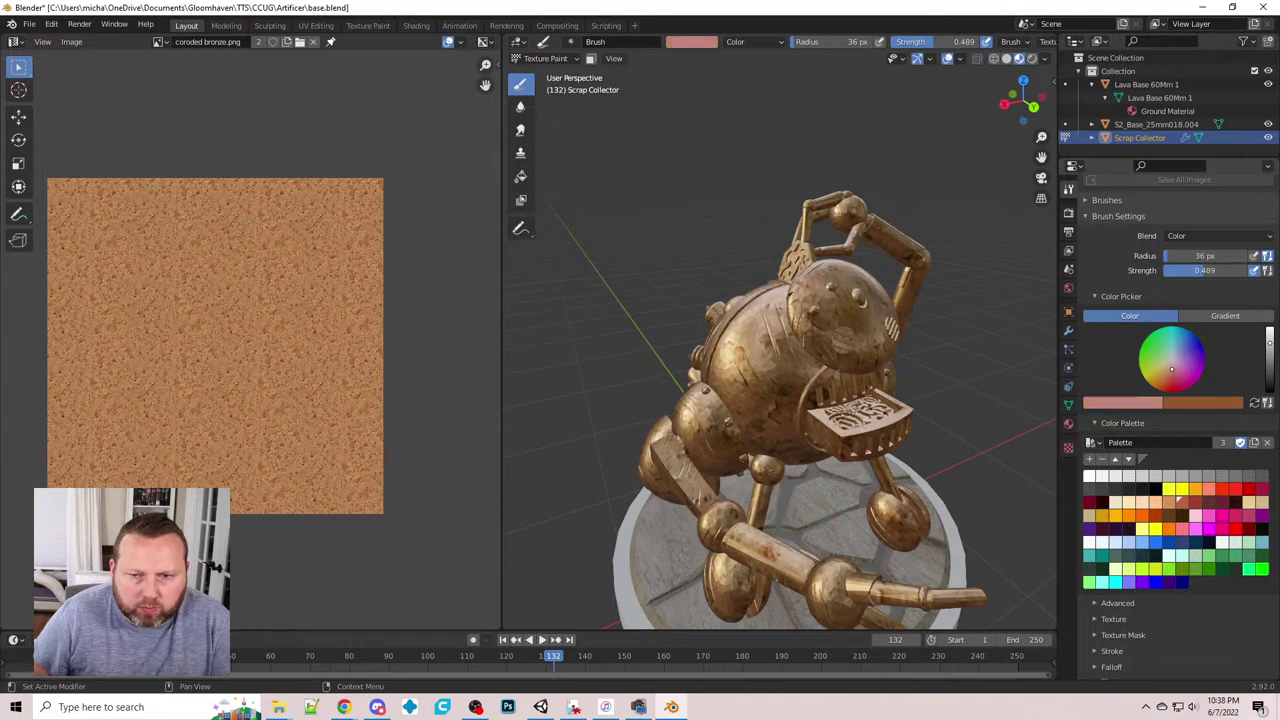
{"action": "left_click", "coordinate": [1179, 499]}
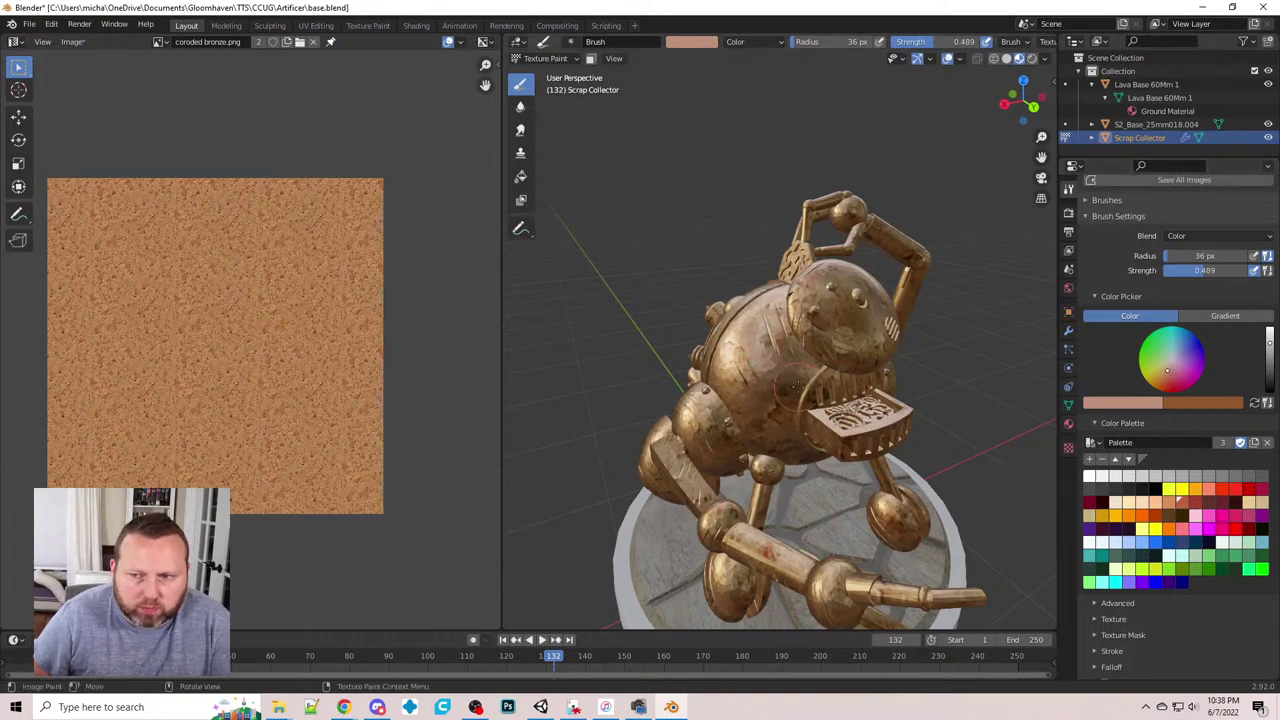
{"action": "mouse_move", "coordinate": [800, 400]}
{"action": "middle_mouse_down"}
{"action": "mouse_move", "coordinate": [830, 430]}
{"action": "mouse_move", "coordinate": [835, 400]}
{"action": "mouse_move", "coordinate": [791, 395]}
{"action": "mouse_move", "coordinate": [805, 398]}
{"action": "middle_mouse_up"}
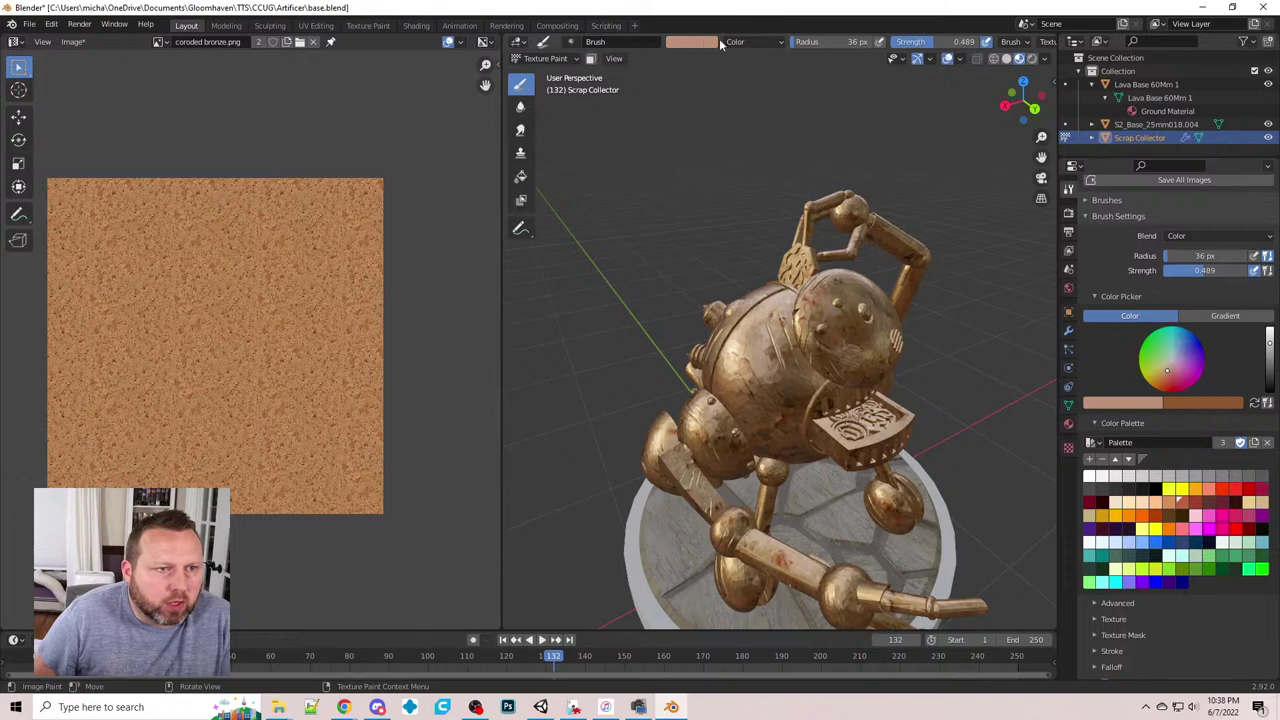
- Paint the Scrap Collector's front arm bright pink with the brush in Mix mode
{"action": "left_click", "coordinate": [744, 43]}
{"action": "left_click", "coordinate": [752, 60]}
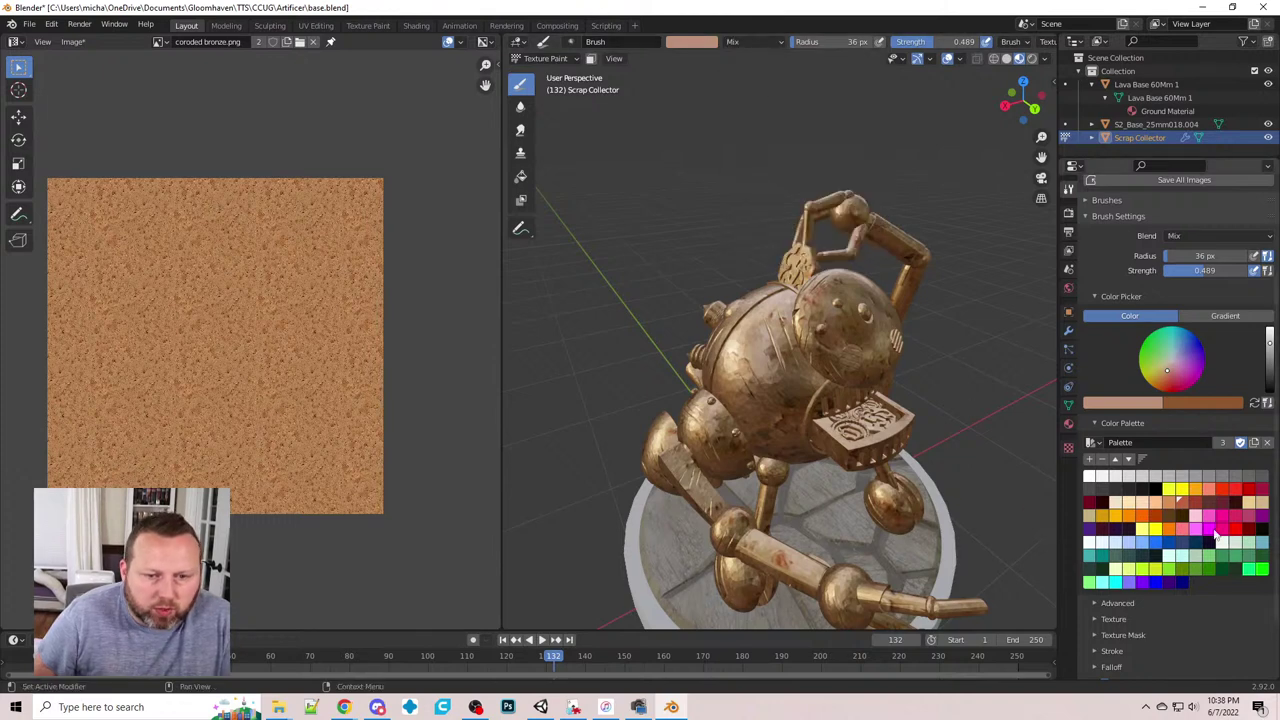
{"action": "left_click", "coordinate": [1196, 530]}
{"action": "middle_click_drag", "start_coordinate": [757, 366], "coordinate": [862, 363]}
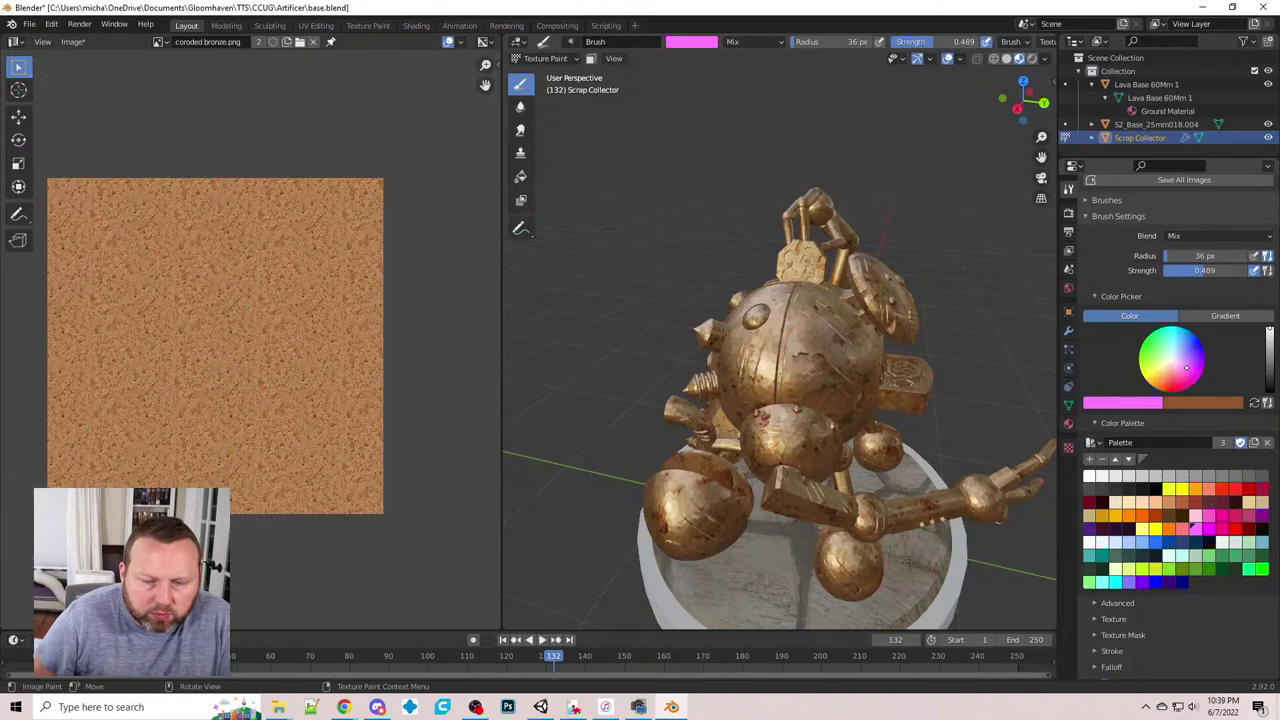
{"action": "mouse_move", "coordinate": [908, 540]}
{"action": "left_mouse_down"}
{"action": "mouse_move", "coordinate": [862, 516]}
{"action": "mouse_move", "coordinate": [995, 492]}
{"action": "mouse_move", "coordinate": [1045, 465]}
{"action": "left_mouse_up"}
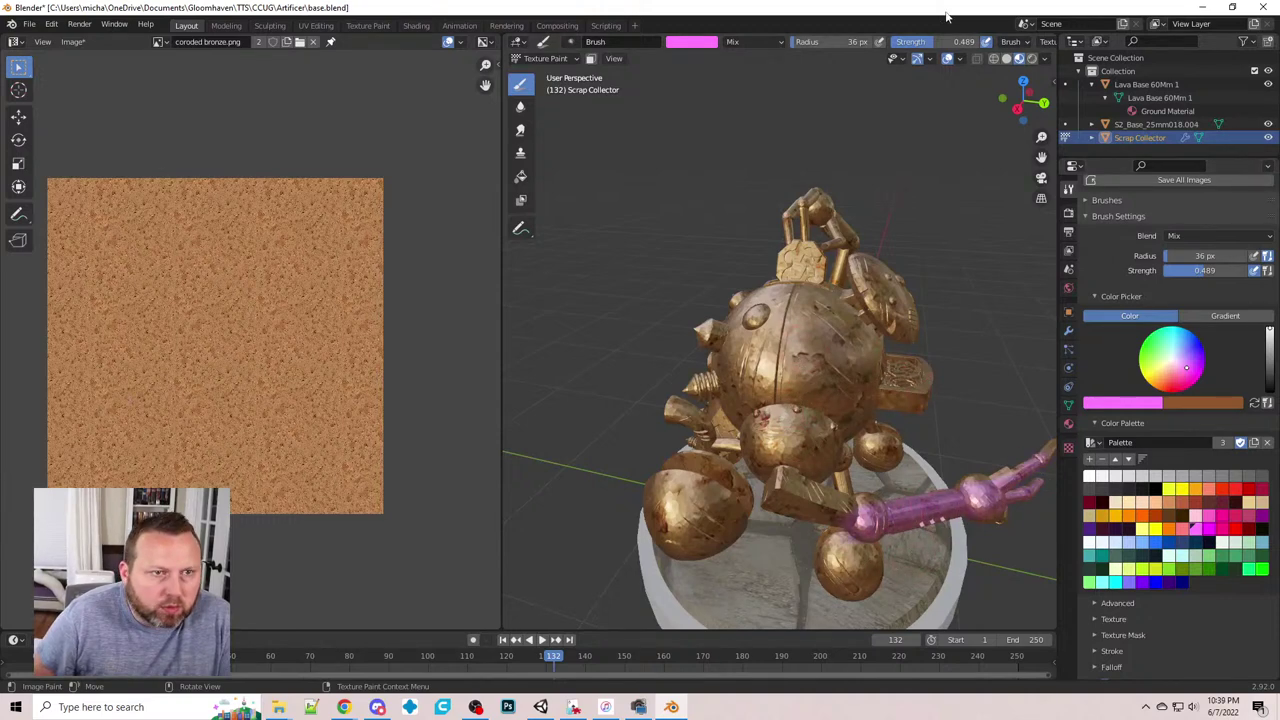
- Raise the brush strength to 1.000 and paint the front arm and its round shoulder joint solid pink
{"action": "left_click_drag", "start_coordinate": [946, 44], "coordinate": [982, 42]}
{"action": "mouse_move", "coordinate": [950, 530]}
{"action": "middle_mouse_down"}
{"action": "mouse_move", "coordinate": [960, 462]}
{"action": "mouse_move", "coordinate": [1000, 465]}
{"action": "middle_mouse_up"}
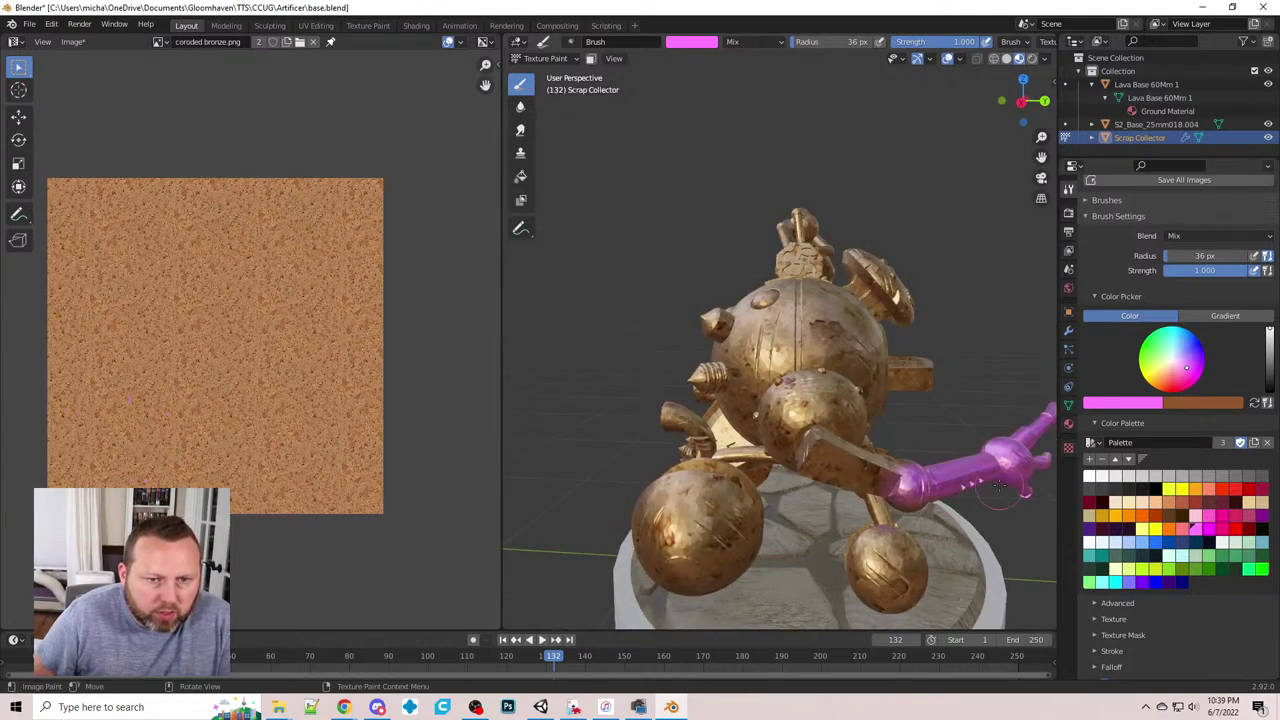
{"action": "mouse_move", "coordinate": [985, 498]}
{"action": "left_mouse_down"}
{"action": "mouse_move", "coordinate": [782, 438]}
{"action": "mouse_move", "coordinate": [793, 418]}
{"action": "mouse_move", "coordinate": [835, 422]}
{"action": "mouse_move", "coordinate": [804, 390]}
{"action": "mouse_move", "coordinate": [826, 459]}
{"action": "left_mouse_up"}
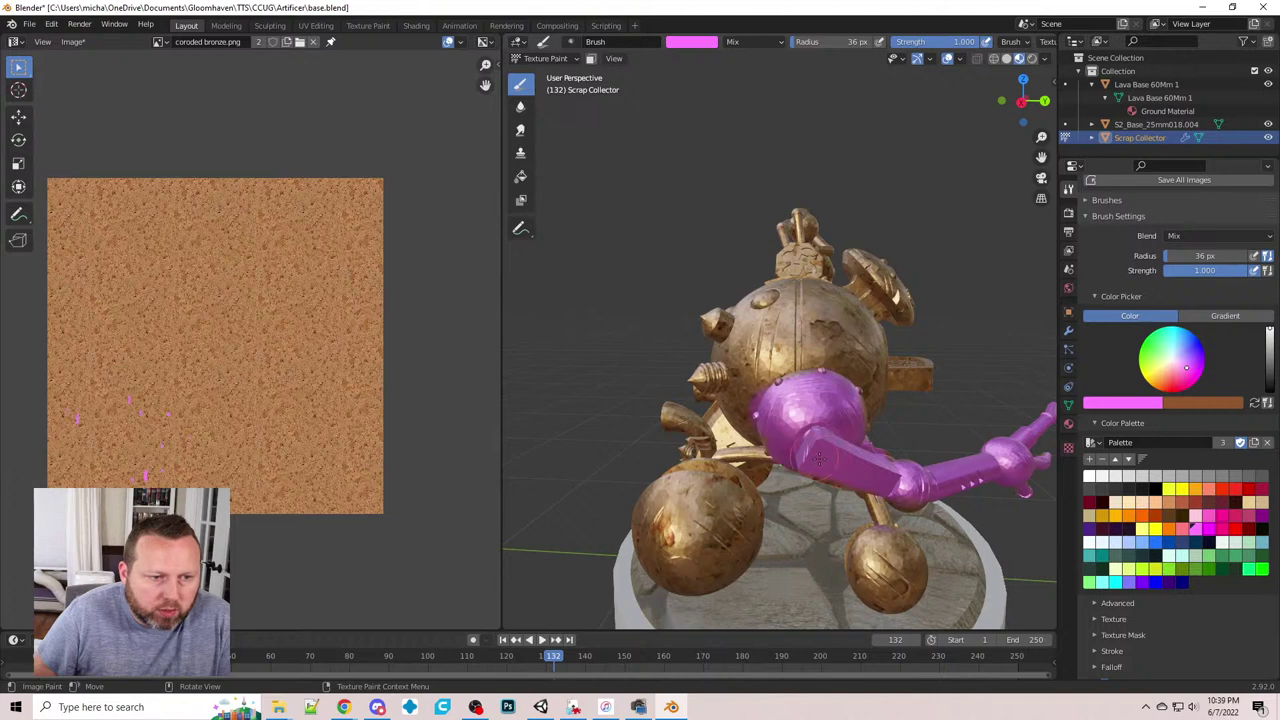
- Paint the Scrap Collector's shoulder joint, round body, raised arm and rear wheels solid pink
{"action": "middle_click_drag", "start_coordinate": [819, 459], "coordinate": [901, 367]}
{"action": "mouse_move", "coordinate": [853, 367]}
{"action": "left_mouse_down"}
{"action": "mouse_move", "coordinate": [866, 424]}
{"action": "mouse_move", "coordinate": [912, 385]}
{"action": "mouse_move", "coordinate": [892, 440]}
{"action": "mouse_move", "coordinate": [960, 460]}
{"action": "mouse_move", "coordinate": [988, 410]}
{"action": "left_mouse_up"}
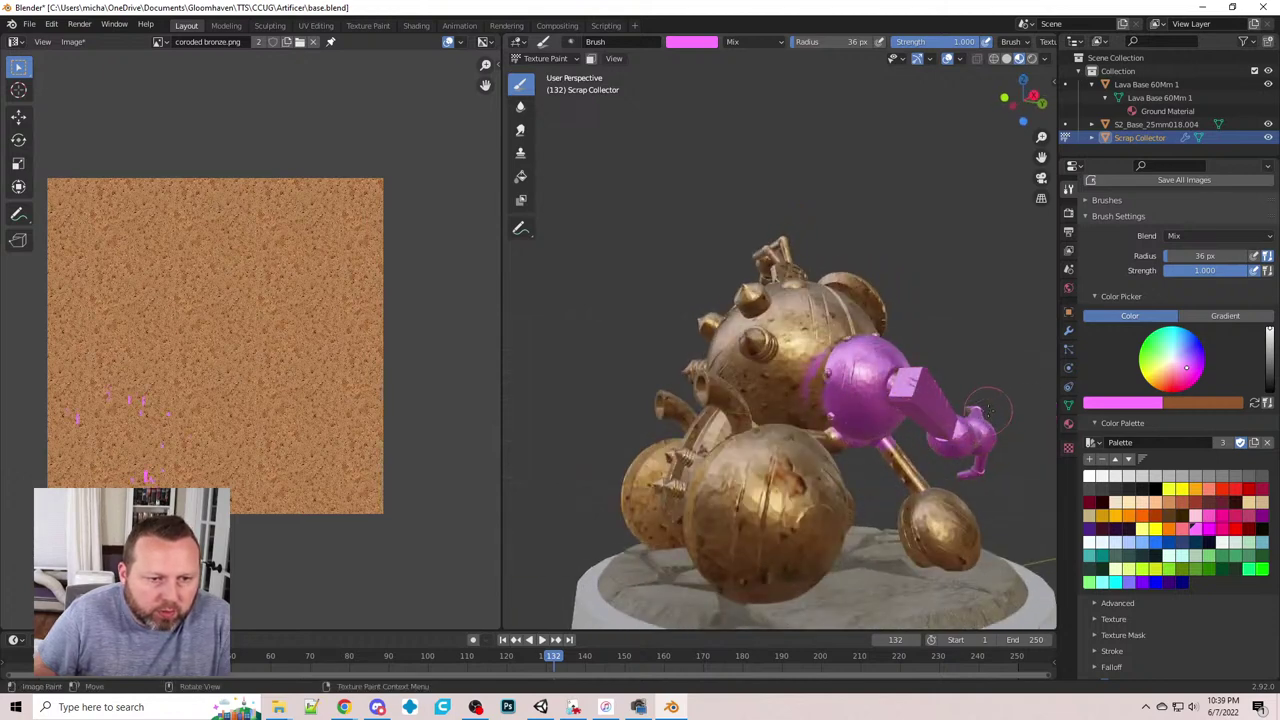
{"action": "mouse_move", "coordinate": [988, 410]}
{"action": "middle_mouse_down"}
{"action": "mouse_move", "coordinate": [960, 380]}
{"action": "mouse_move", "coordinate": [980, 346]}
{"action": "middle_mouse_up"}
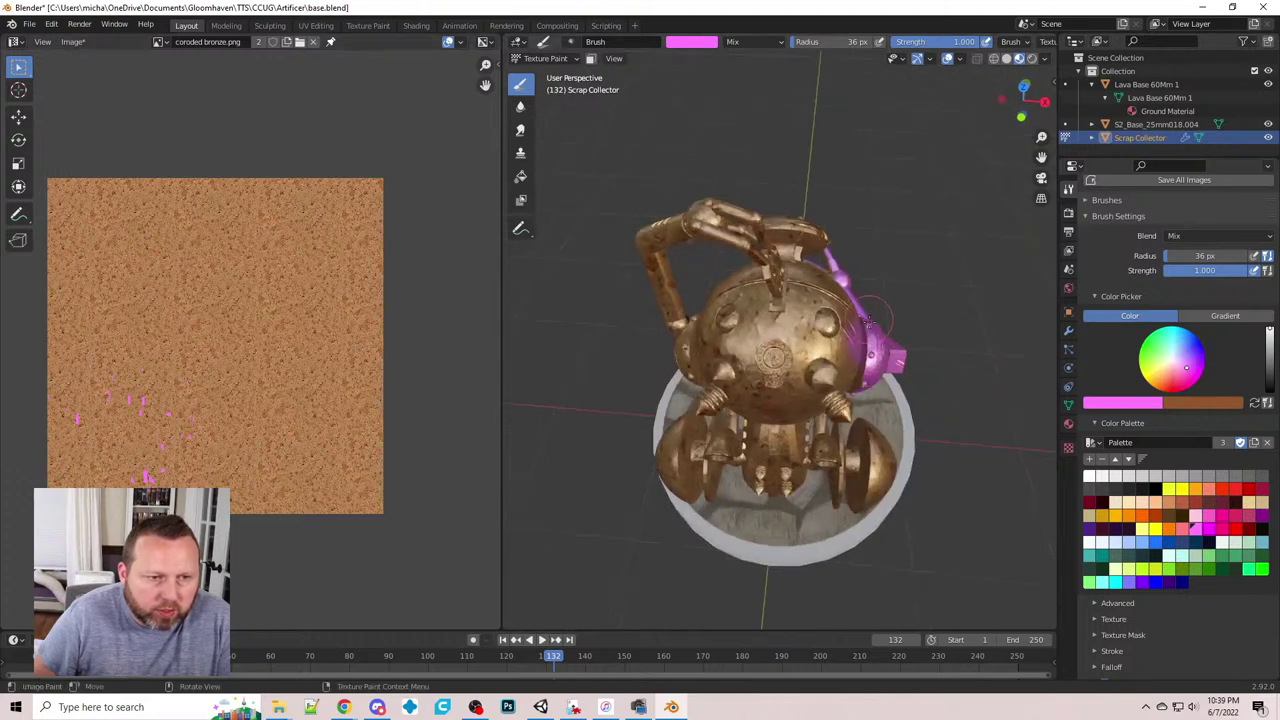
{"action": "middle_click_drag", "start_coordinate": [870, 318], "coordinate": [860, 470]}
{"action": "mouse_move", "coordinate": [860, 495]}
{"action": "left_mouse_down"}
{"action": "mouse_move", "coordinate": [865, 535]}
{"action": "mouse_move", "coordinate": [815, 470]}
{"action": "mouse_move", "coordinate": [770, 475]}
{"action": "mouse_move", "coordinate": [735, 445]}
{"action": "mouse_move", "coordinate": [675, 435]}
{"action": "mouse_move", "coordinate": [726, 414]}
{"action": "mouse_move", "coordinate": [695, 300]}
{"action": "mouse_move", "coordinate": [700, 175]}
{"action": "mouse_move", "coordinate": [725, 205]}
{"action": "mouse_move", "coordinate": [757, 205]}
{"action": "mouse_move", "coordinate": [728, 300]}
{"action": "mouse_move", "coordinate": [745, 282]}
{"action": "mouse_move", "coordinate": [743, 296]}
{"action": "left_mouse_up"}
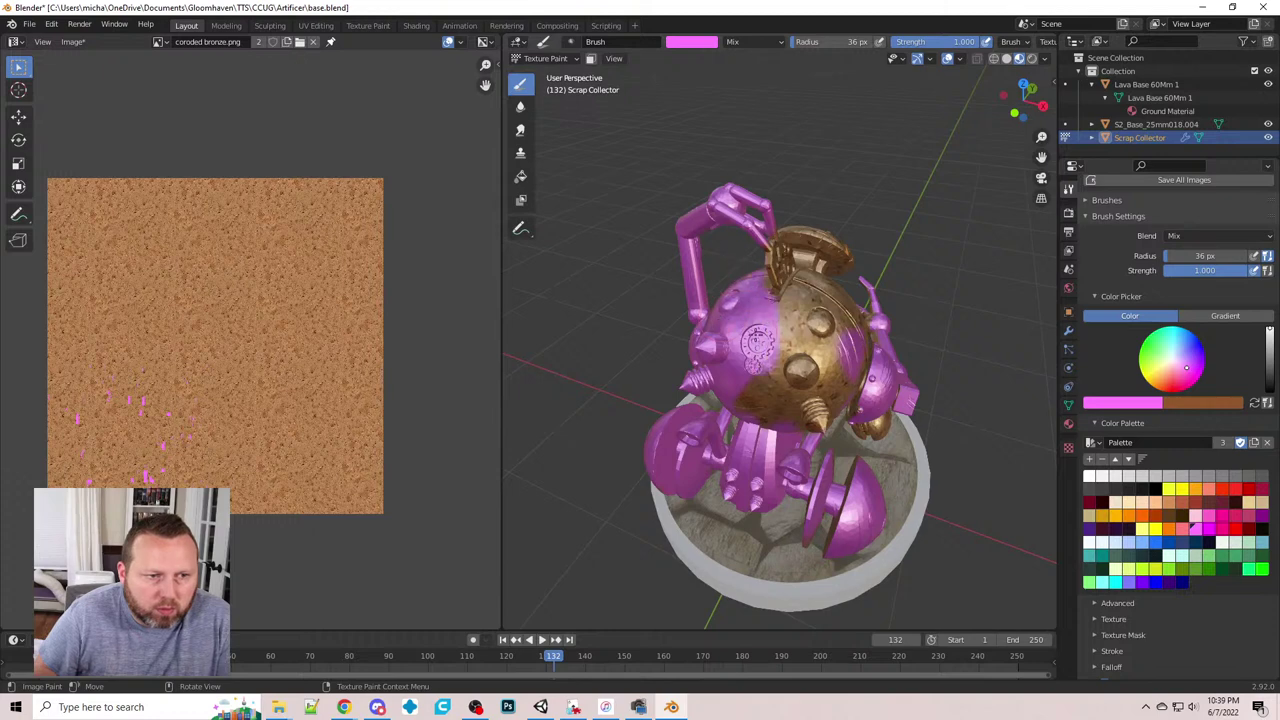
{"action": "mouse_move", "coordinate": [790, 335]}
{"action": "left_mouse_down"}
{"action": "mouse_move", "coordinate": [805, 290]}
{"action": "mouse_move", "coordinate": [835, 305]}
{"action": "mouse_move", "coordinate": [800, 420]}
{"action": "mouse_move", "coordinate": [760, 390]}
{"action": "mouse_move", "coordinate": [762, 420]}
{"action": "left_mouse_up"}
{"action": "middle_click_drag", "start_coordinate": [806, 505], "coordinate": [810, 408]}
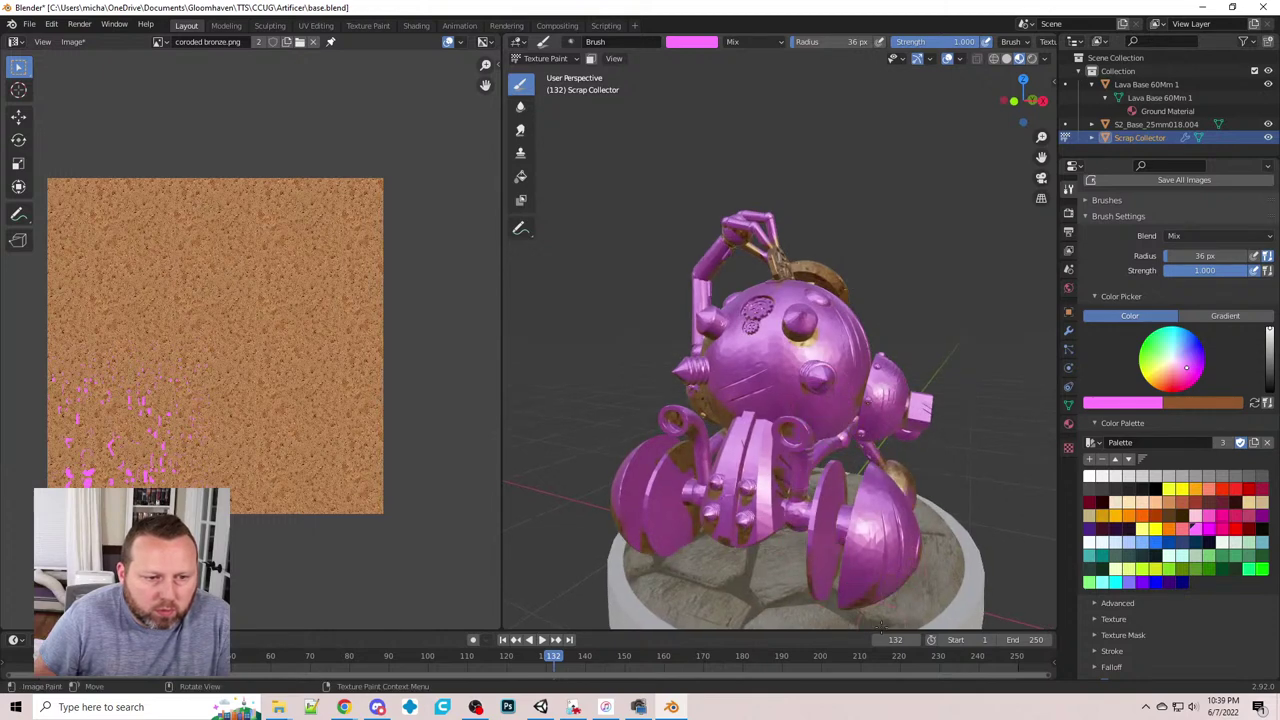
- Cover the remaining bronze patches on the Scrap Collector's wheels, leg joints and lower body with pink
{"action": "left_click_drag", "start_coordinate": [861, 584], "coordinate": [883, 521]}
{"action": "mouse_move", "coordinate": [801, 580]}
{"action": "left_mouse_down"}
{"action": "mouse_move", "coordinate": [764, 496]}
{"action": "mouse_move", "coordinate": [722, 525]}
{"action": "mouse_move", "coordinate": [672, 440]}
{"action": "mouse_move", "coordinate": [693, 463]}
{"action": "left_mouse_up"}
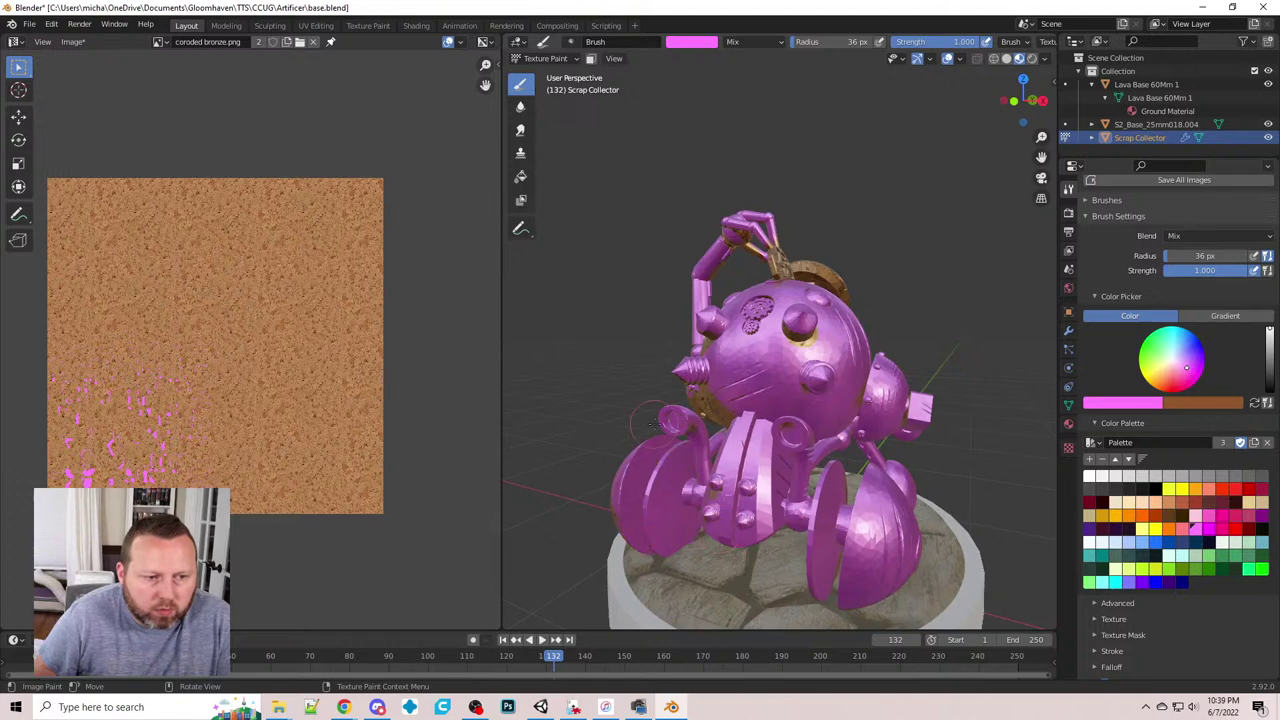
{"action": "left_click_drag", "start_coordinate": [700, 392], "coordinate": [691, 414]}
{"action": "left_click_drag", "start_coordinate": [684, 366], "coordinate": [823, 352]}
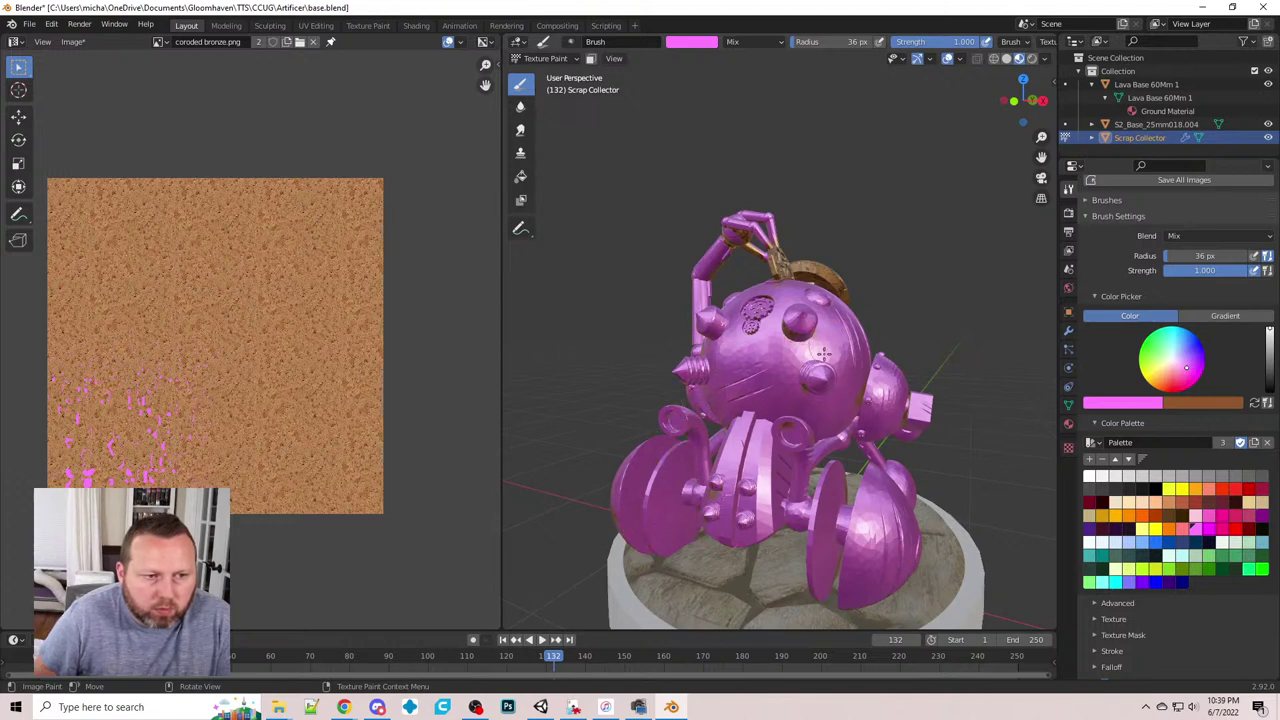
{"action": "middle_click_drag", "start_coordinate": [645, 441], "coordinate": [746, 400]}
{"action": "scroll", "coordinate": [746, 400], "scroll_direction": "down", "scroll_amount": 4}
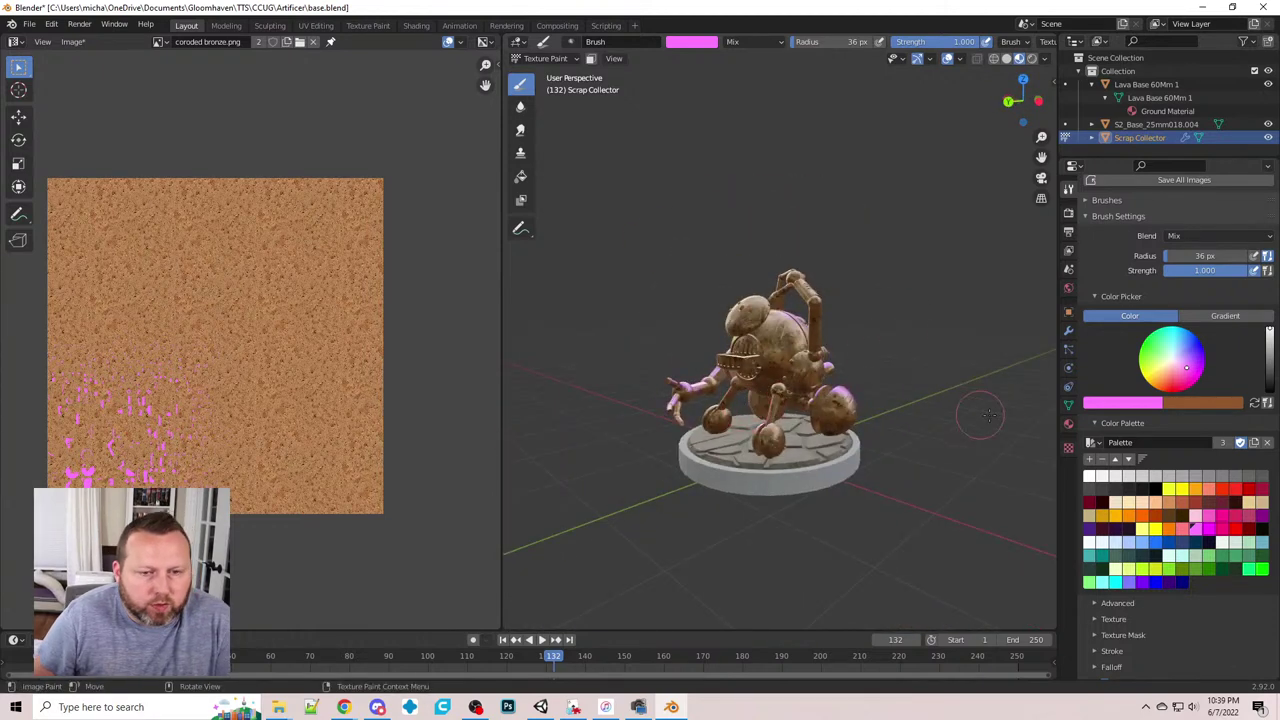
- Undo the pink brush strokes painted on the Scrap Collector
{"action": "key", "text": "ctrl+z"}
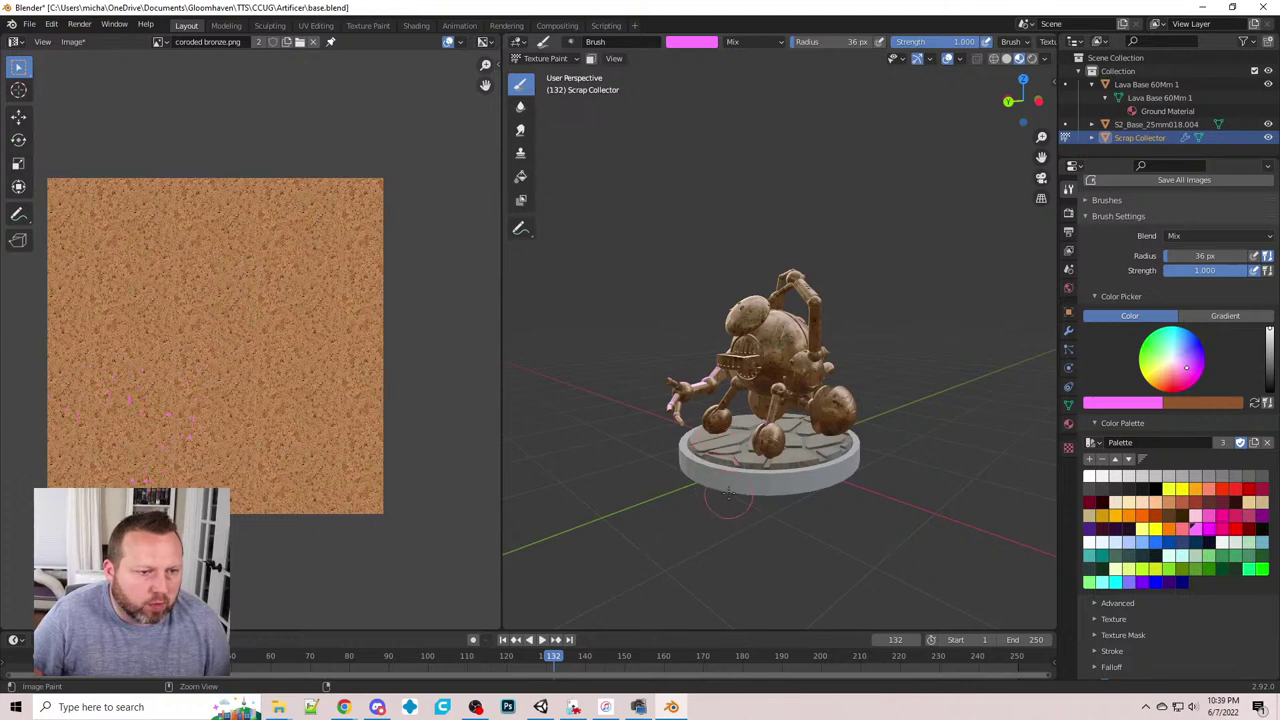
{"action": "middle_click_drag", "start_coordinate": [728, 497], "coordinate": [737, 529]}
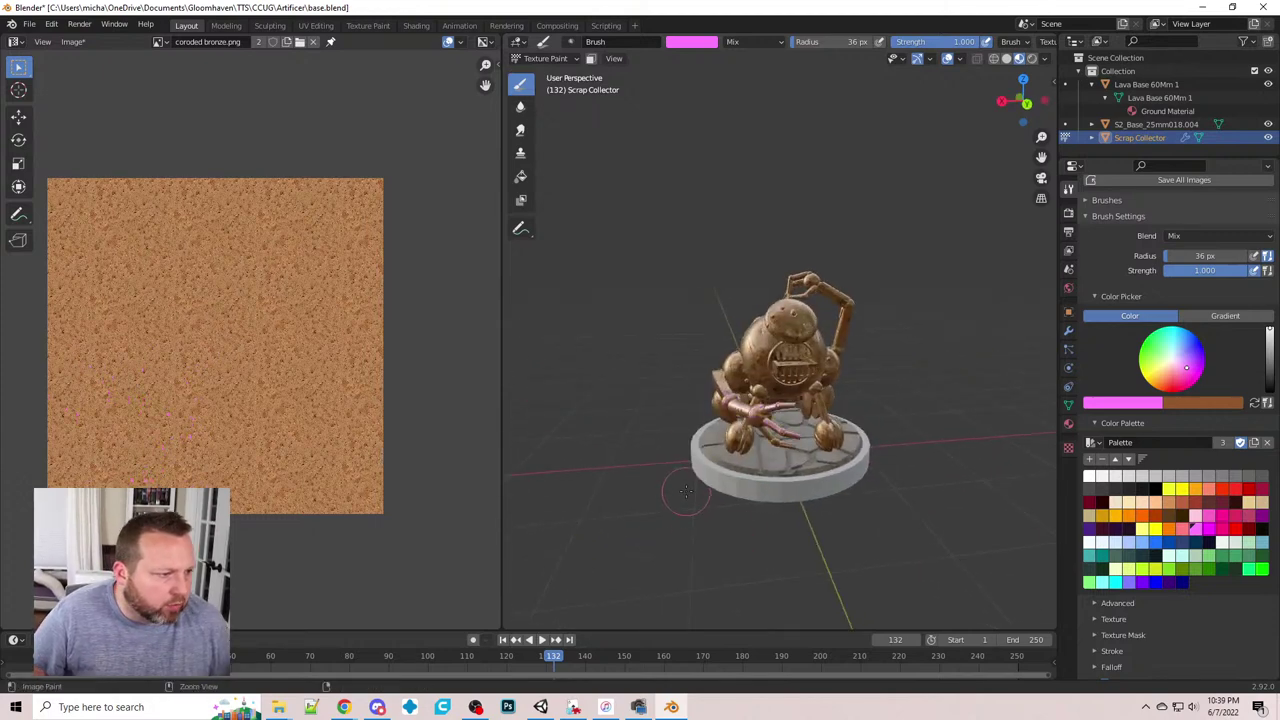
{"action": "scroll", "coordinate": [700, 470], "scroll_direction": "up", "scroll_amount": 3}
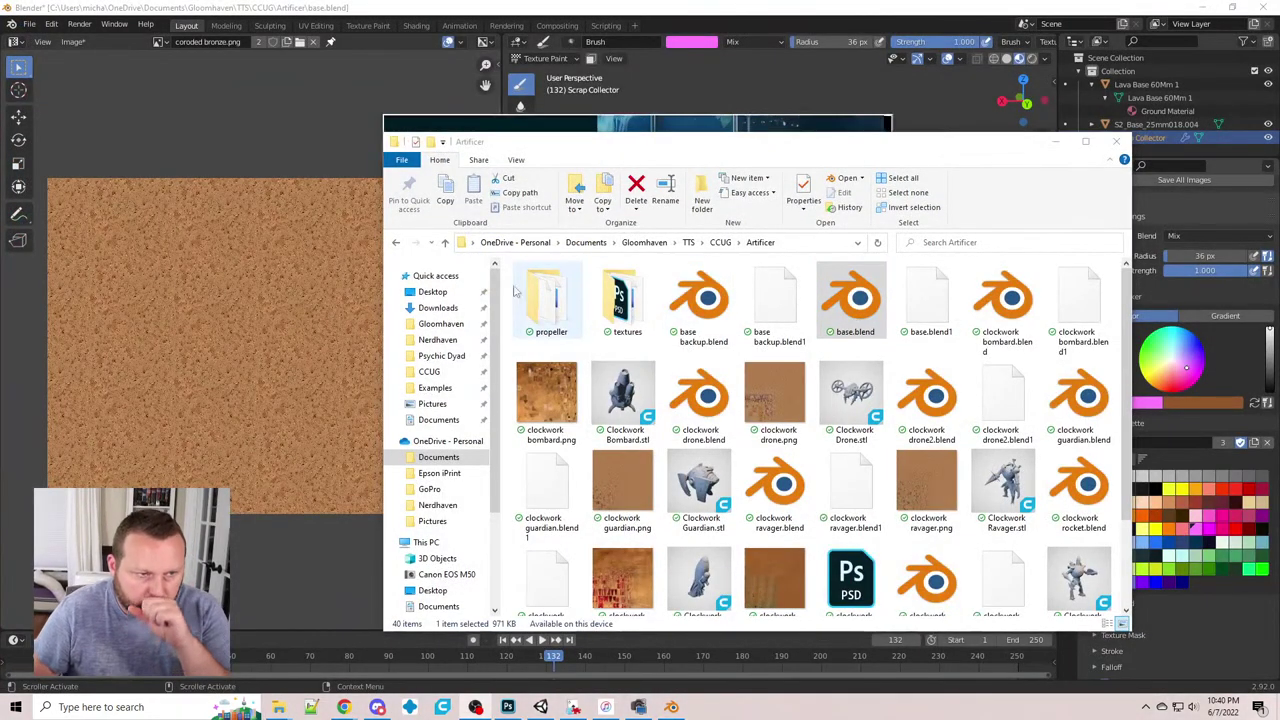
- Switch to the Artificer project's textures folder and open coroded bronze.psd in Photoshop
{"action": "double_click", "coordinate": [620, 298]}
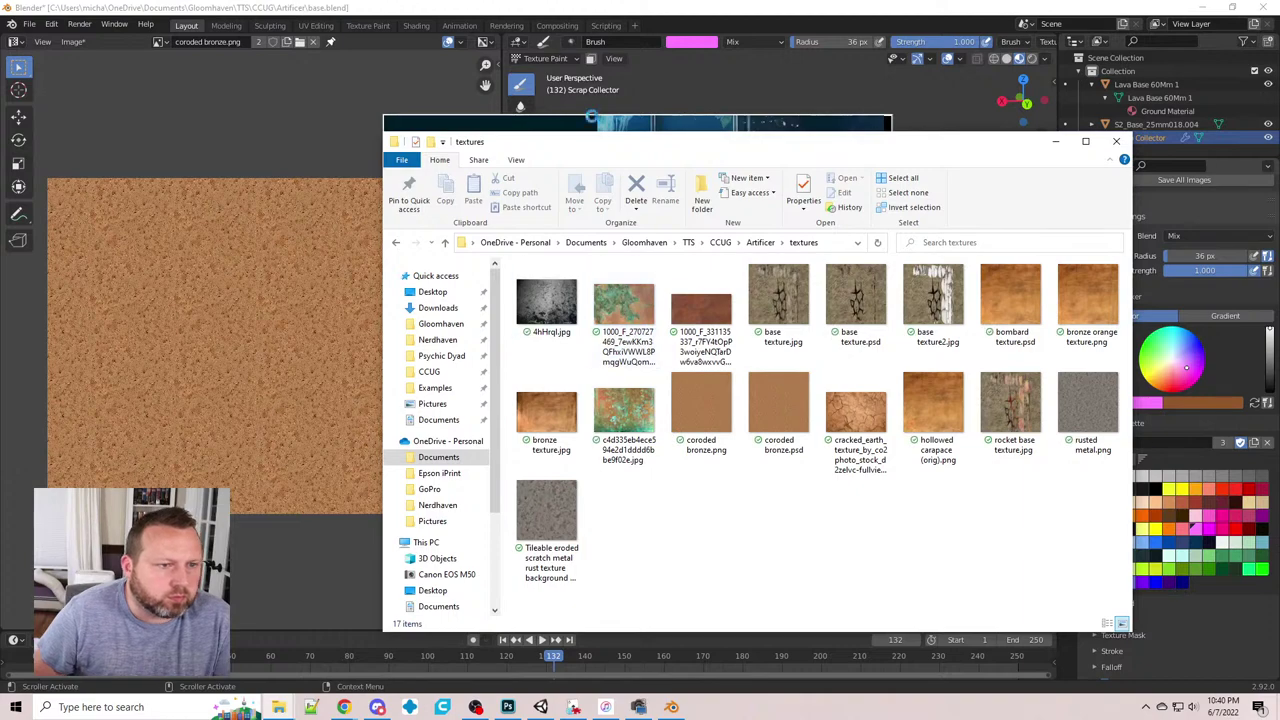
{"action": "left_click_drag", "start_coordinate": [660, 150], "coordinate": [800, 207]}
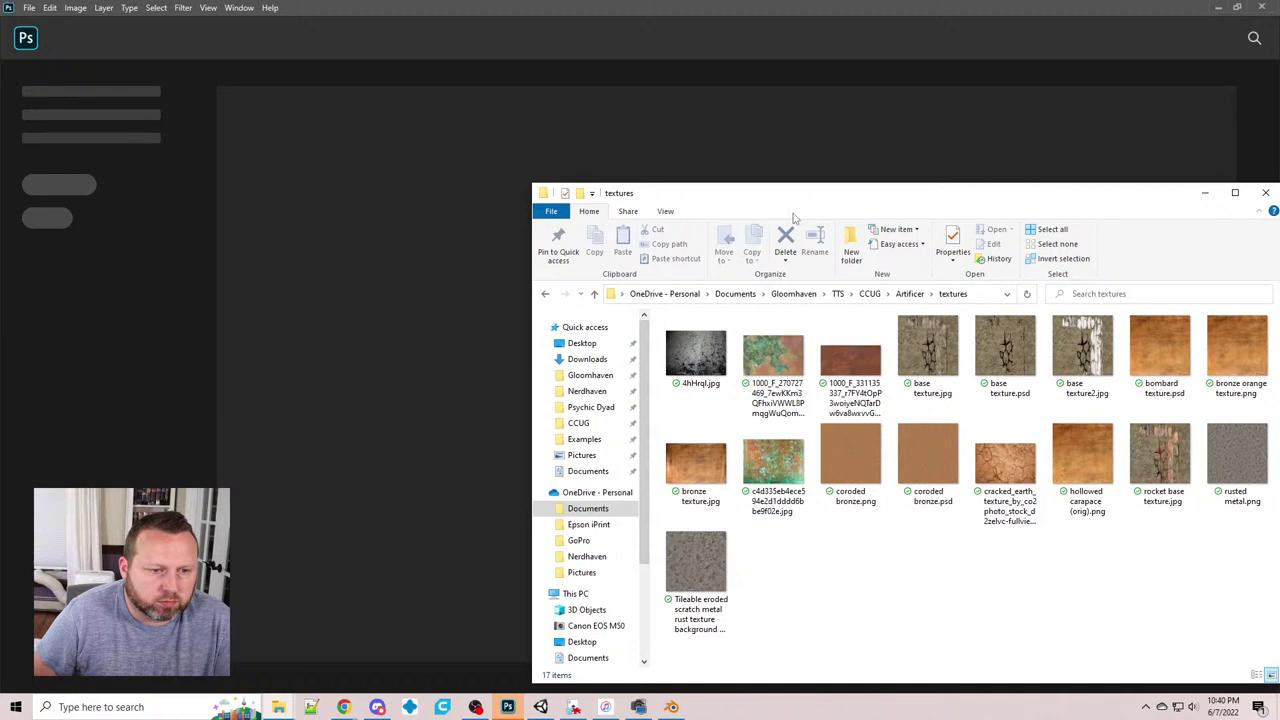
{"action": "left_click", "coordinate": [915, 454]}
{"action": "double_click", "coordinate": [915, 458]}
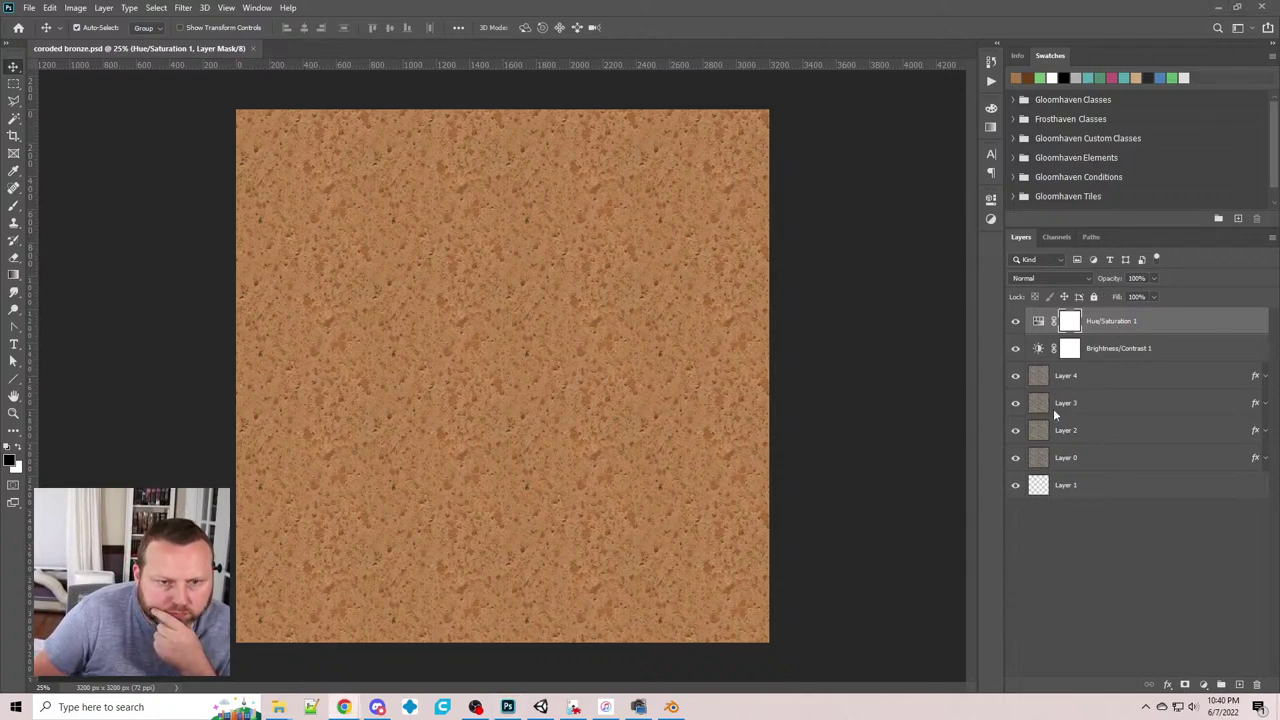
- Darken the texture by lowering the Brightness/Contrast 1 adjustment layer's brightness to about -66
{"action": "left_click", "coordinate": [1034, 342]}
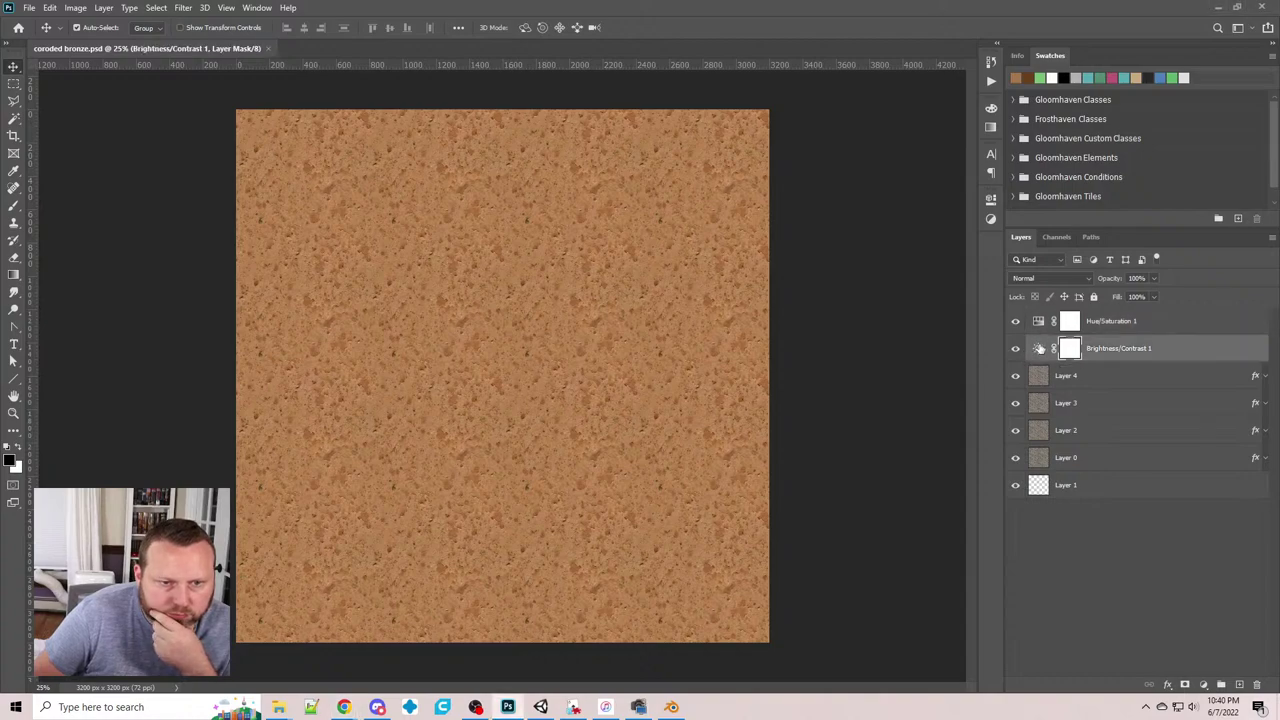
{"action": "double_click", "coordinate": [1039, 347]}
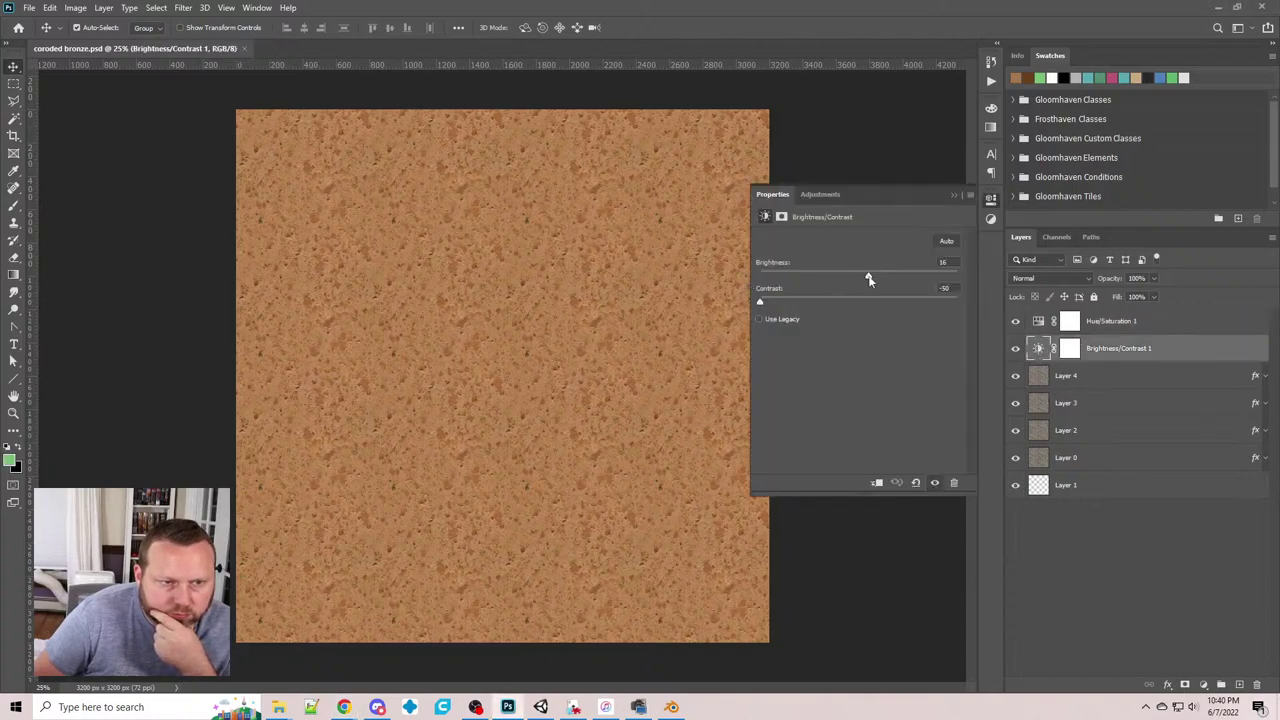
{"action": "left_click_drag", "start_coordinate": [868, 279], "coordinate": [820, 279]}
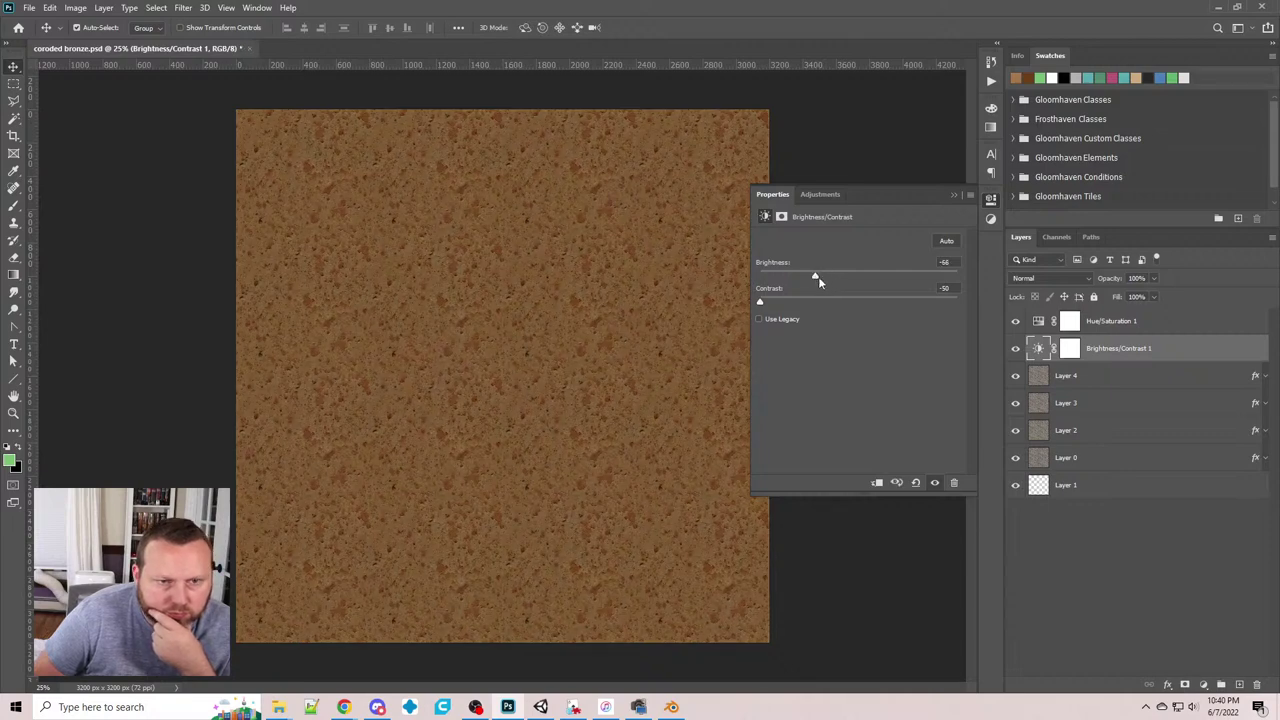
- Set the Hue/Saturation 1 adjustment layer to hue -11, saturation -18 and lightness +2
{"action": "left_click", "coordinate": [1036, 322]}
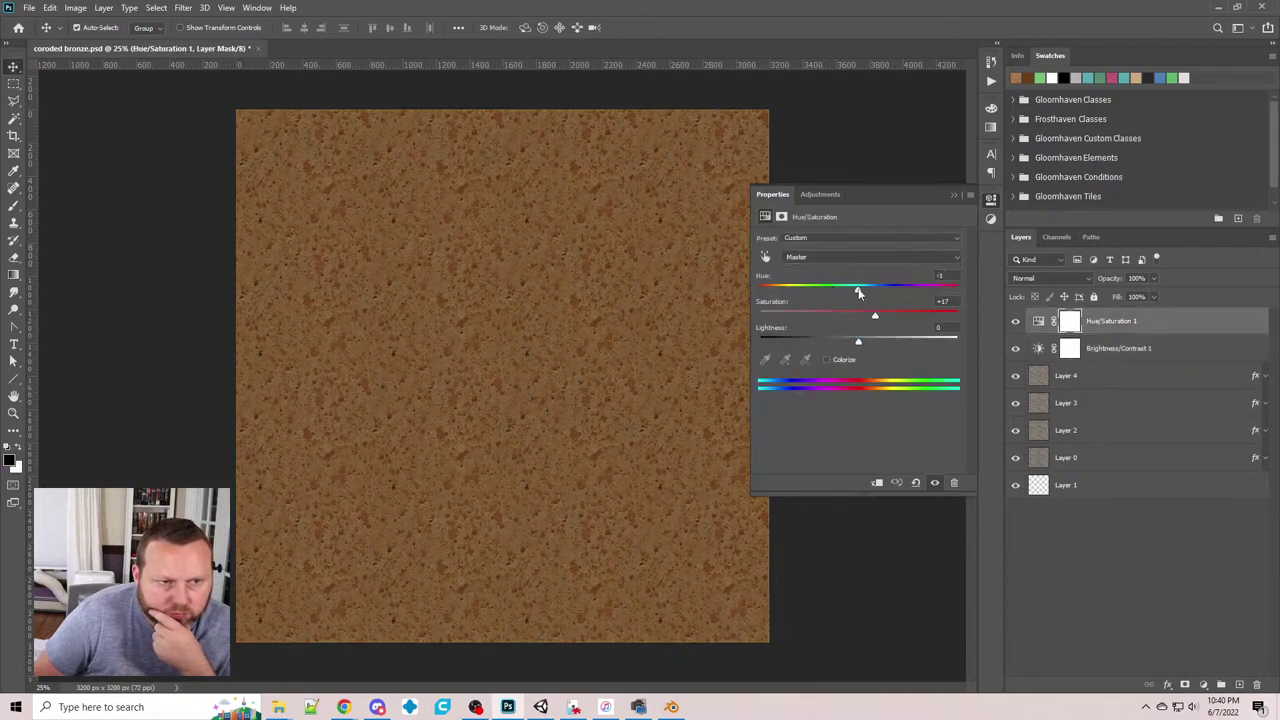
{"action": "left_click_drag", "start_coordinate": [858, 292], "coordinate": [851, 293]}
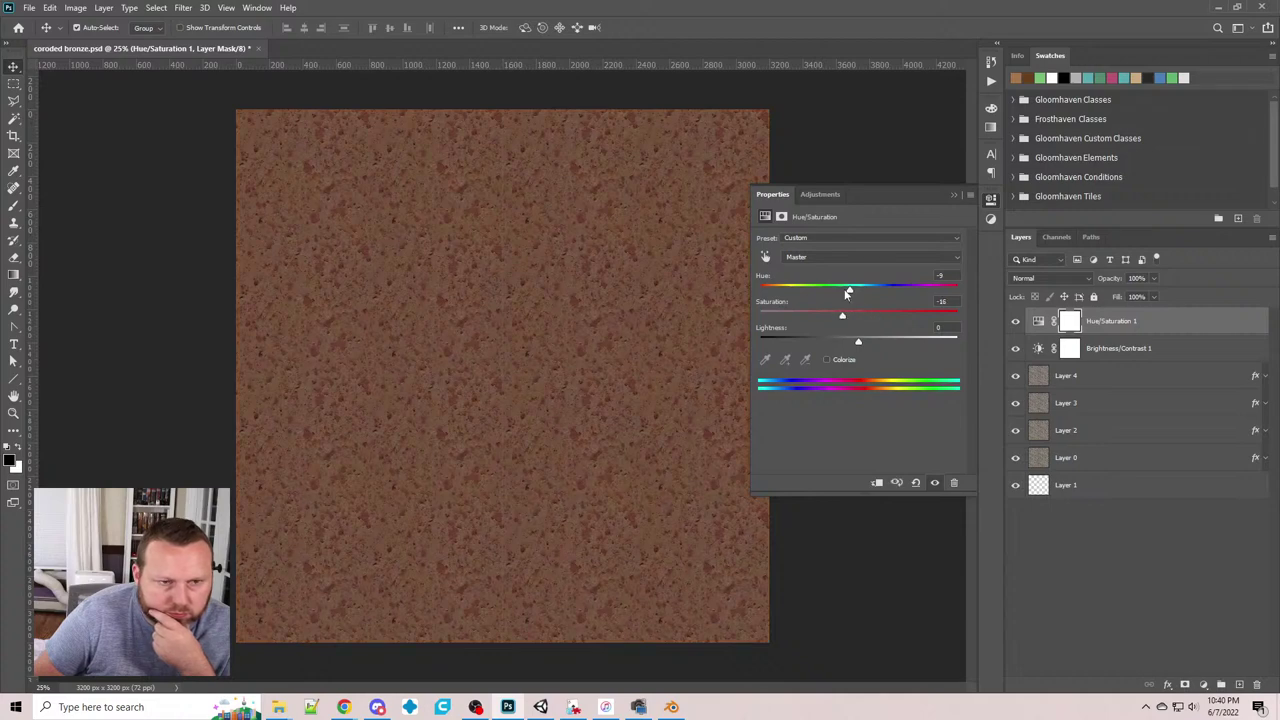
{"action": "left_click_drag", "start_coordinate": [849, 292], "coordinate": [843, 294]}
{"action": "mouse_move", "coordinate": [860, 344]}
{"action": "left_mouse_down"}
{"action": "mouse_move", "coordinate": [846, 343]}
{"action": "mouse_move", "coordinate": [859, 338]}
{"action": "left_mouse_up"}
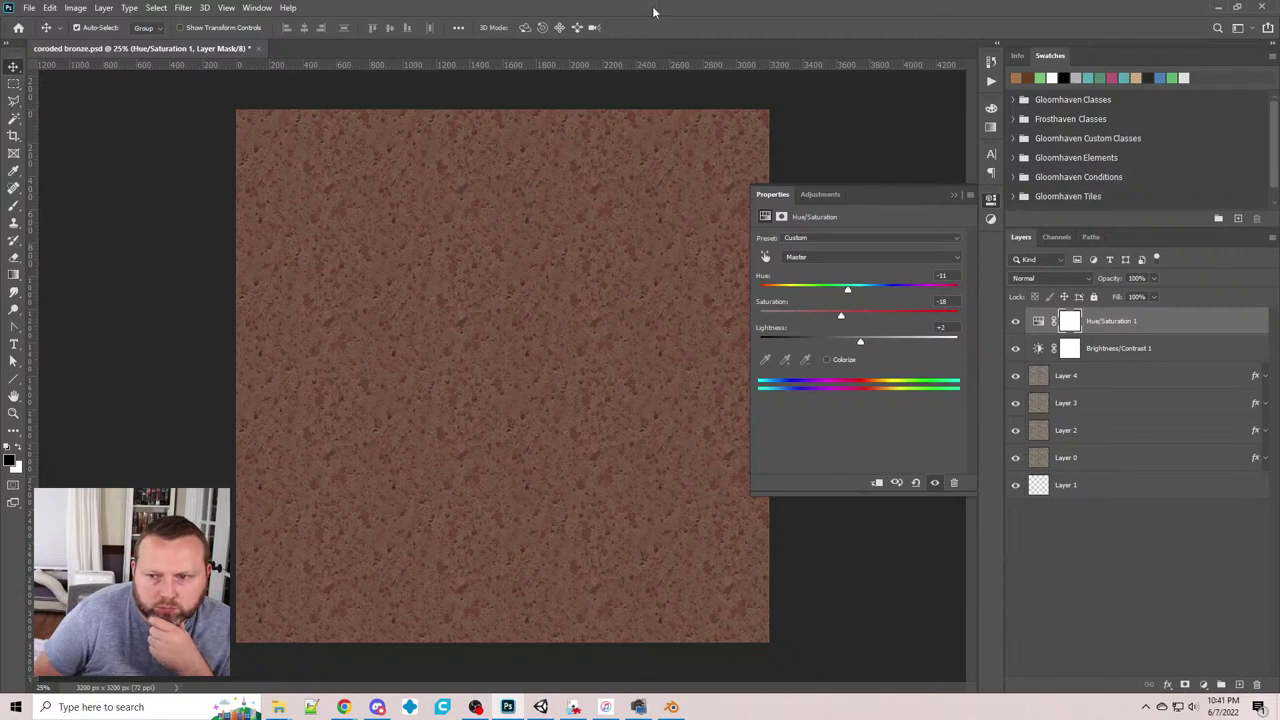
{"action": "left_click", "coordinate": [990, 198]}
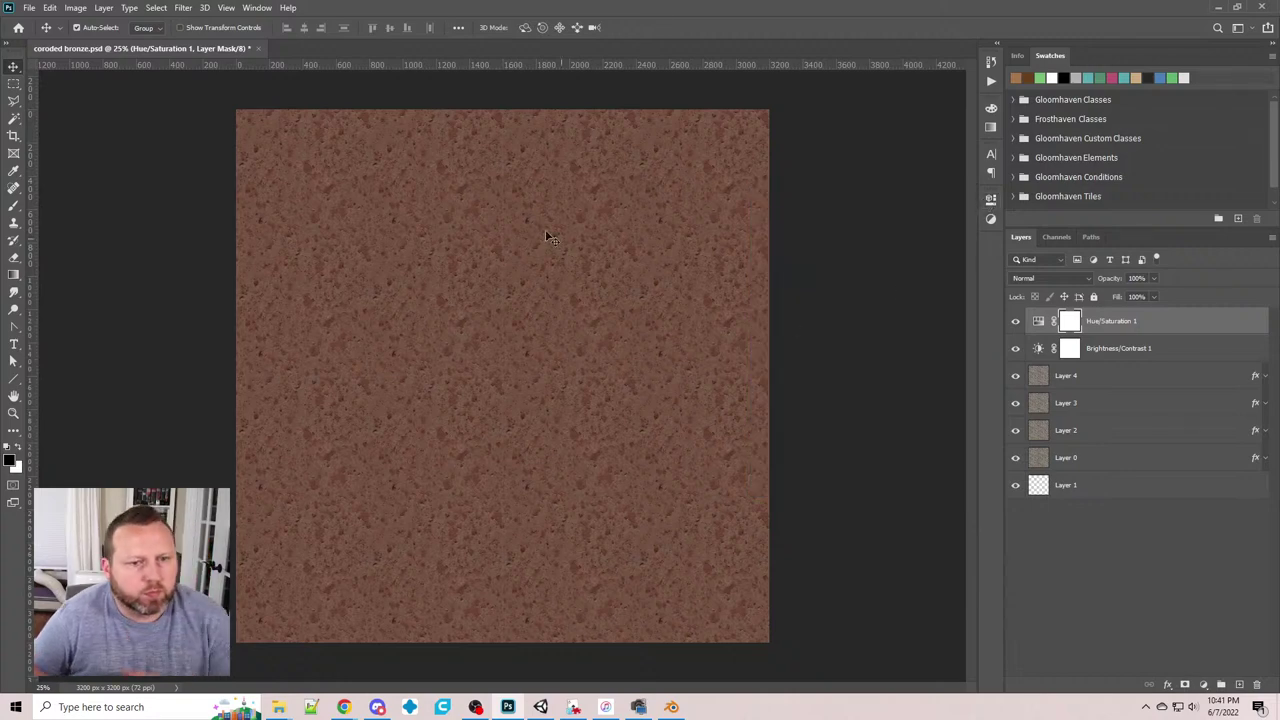
- Save the recolored texture as coroded bronze2.png in the textures folder
{"action": "left_click", "coordinate": [29, 8]}
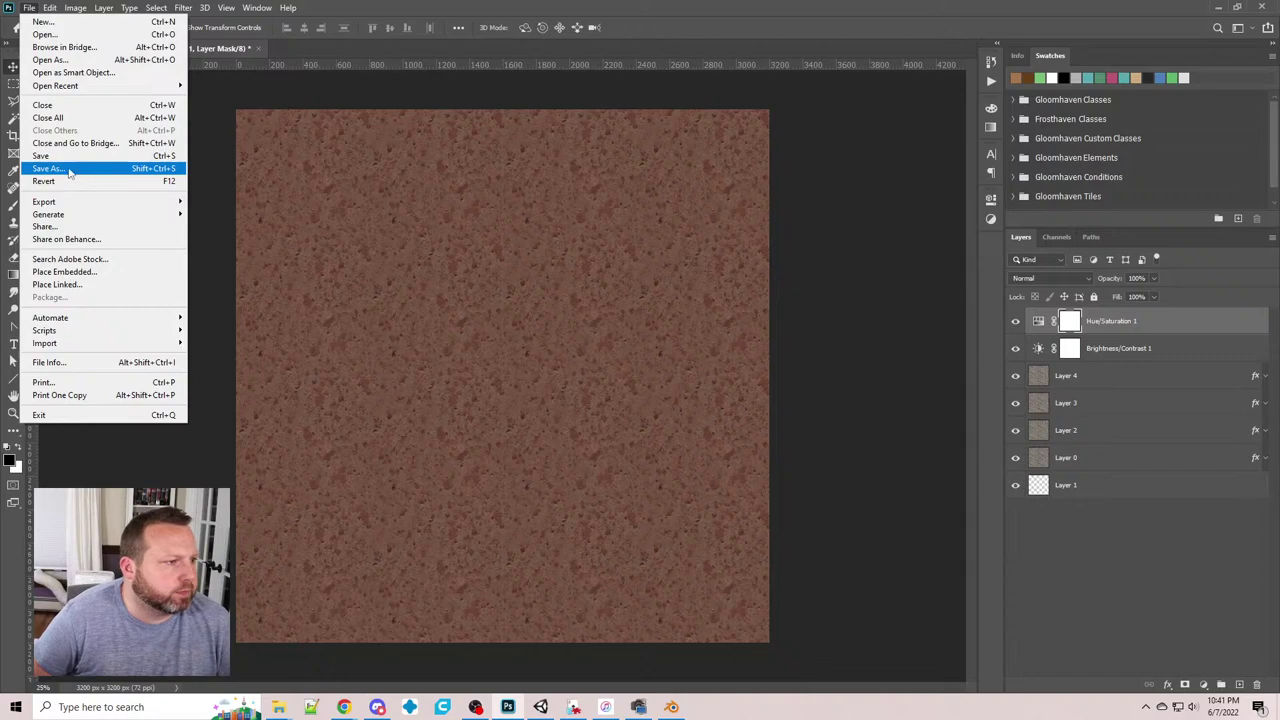
{"action": "left_click", "coordinate": [455, 5]}
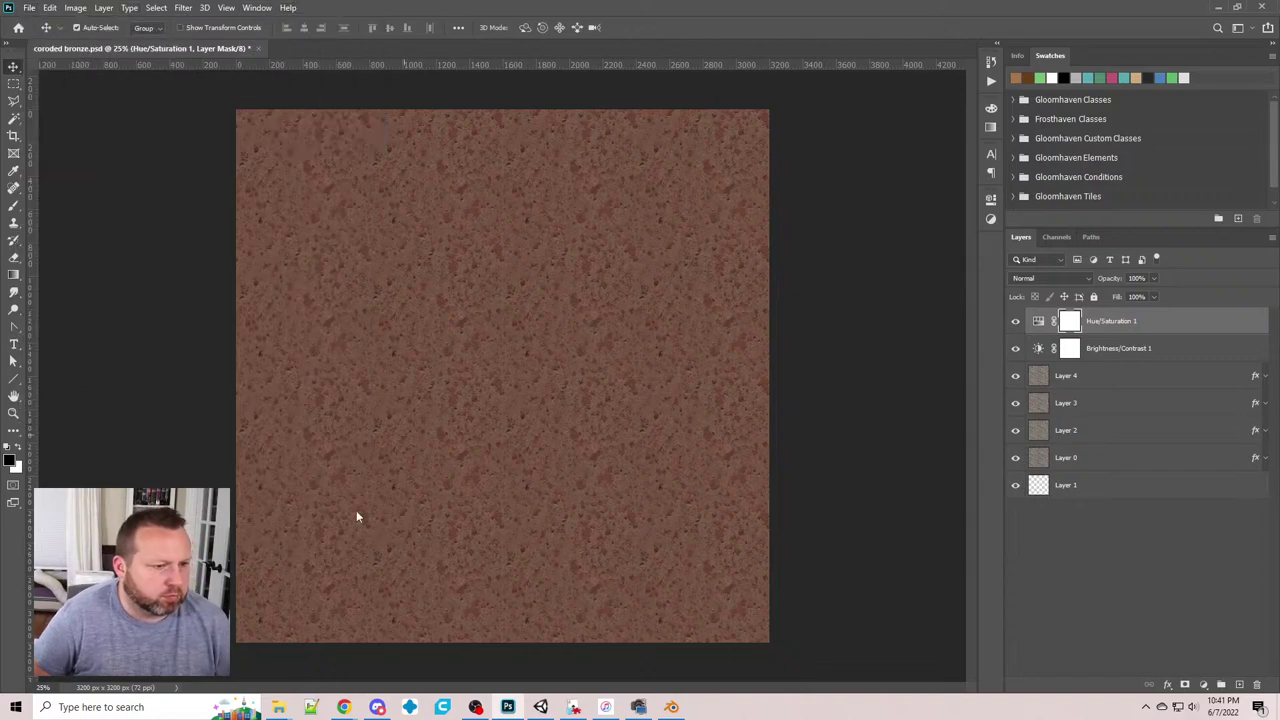
{"action": "key", "text": "ctrl+shift+s"}
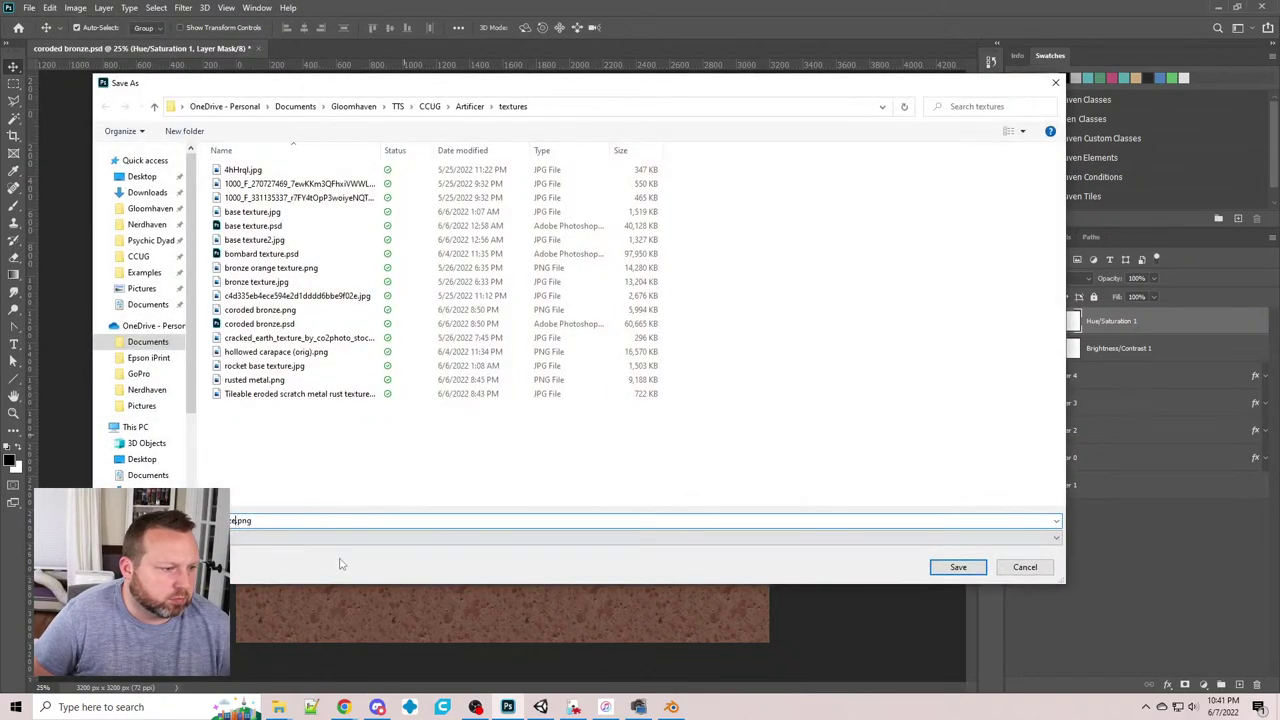
{"action": "key", "text": "Return"}
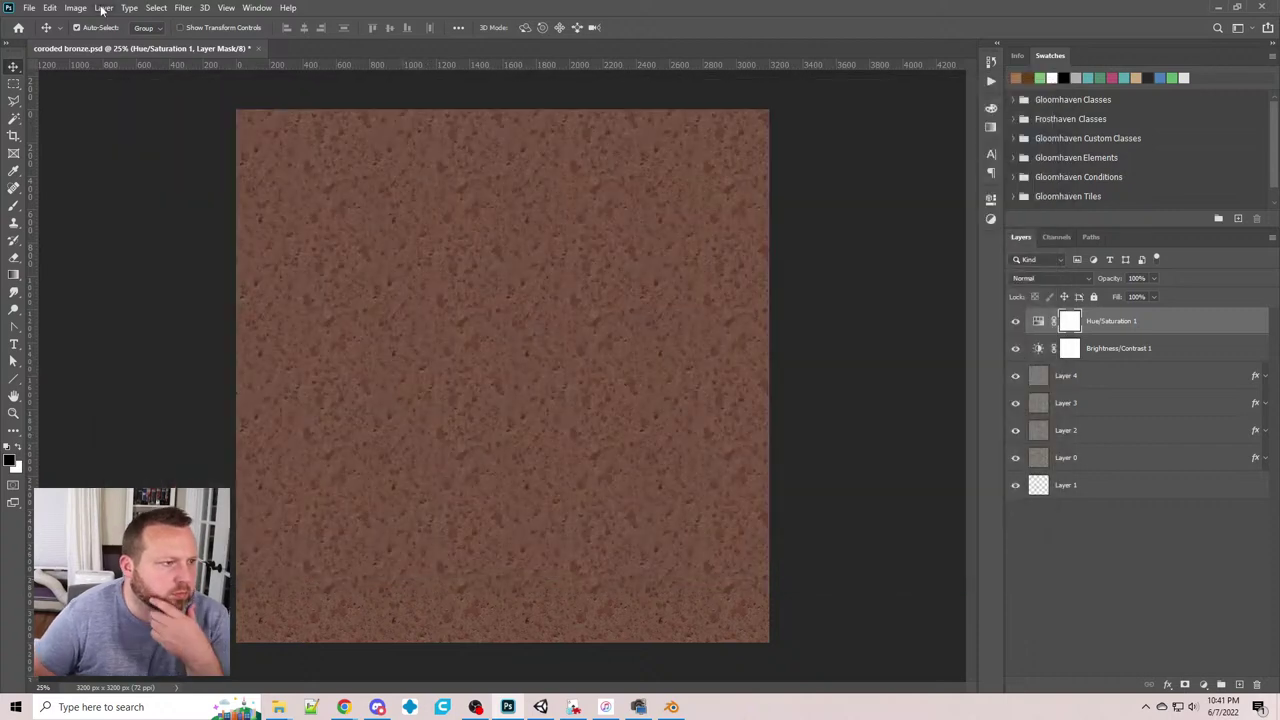
- Save the changes to coroded bronze.psd, close the document and switch back to Blender
{"action": "left_click", "coordinate": [30, 8]}
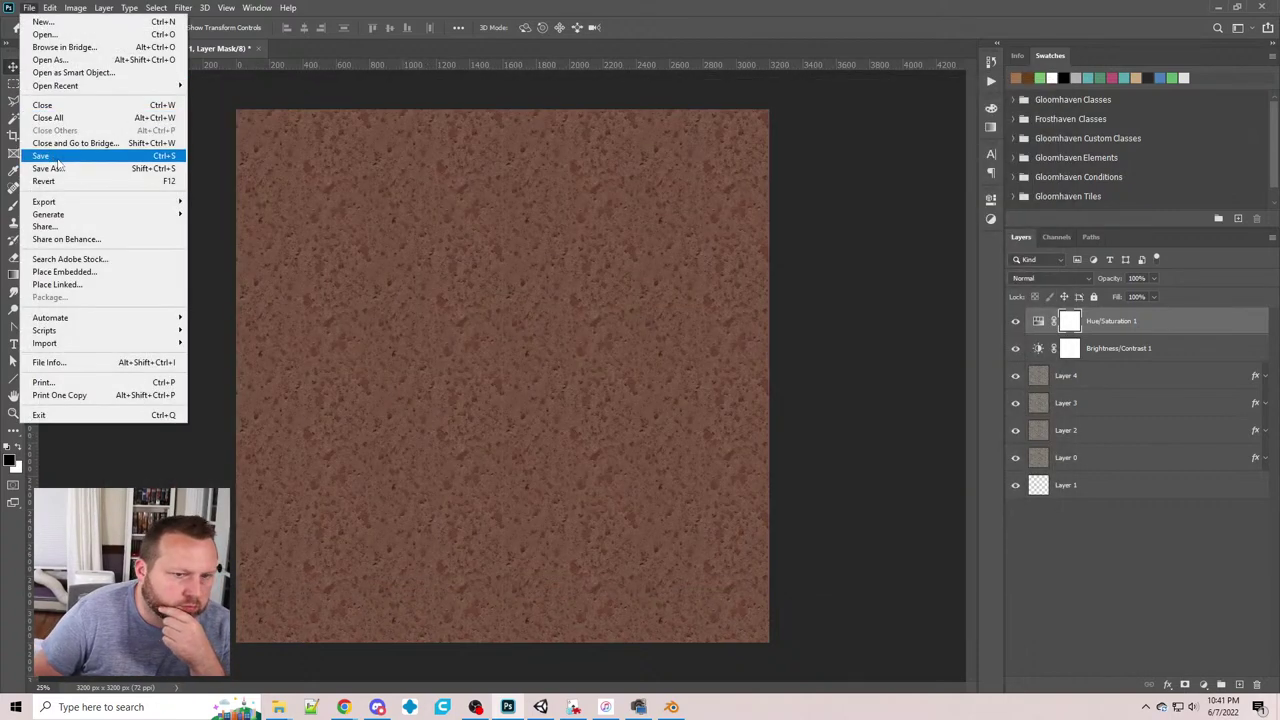
{"action": "left_click", "coordinate": [58, 159]}
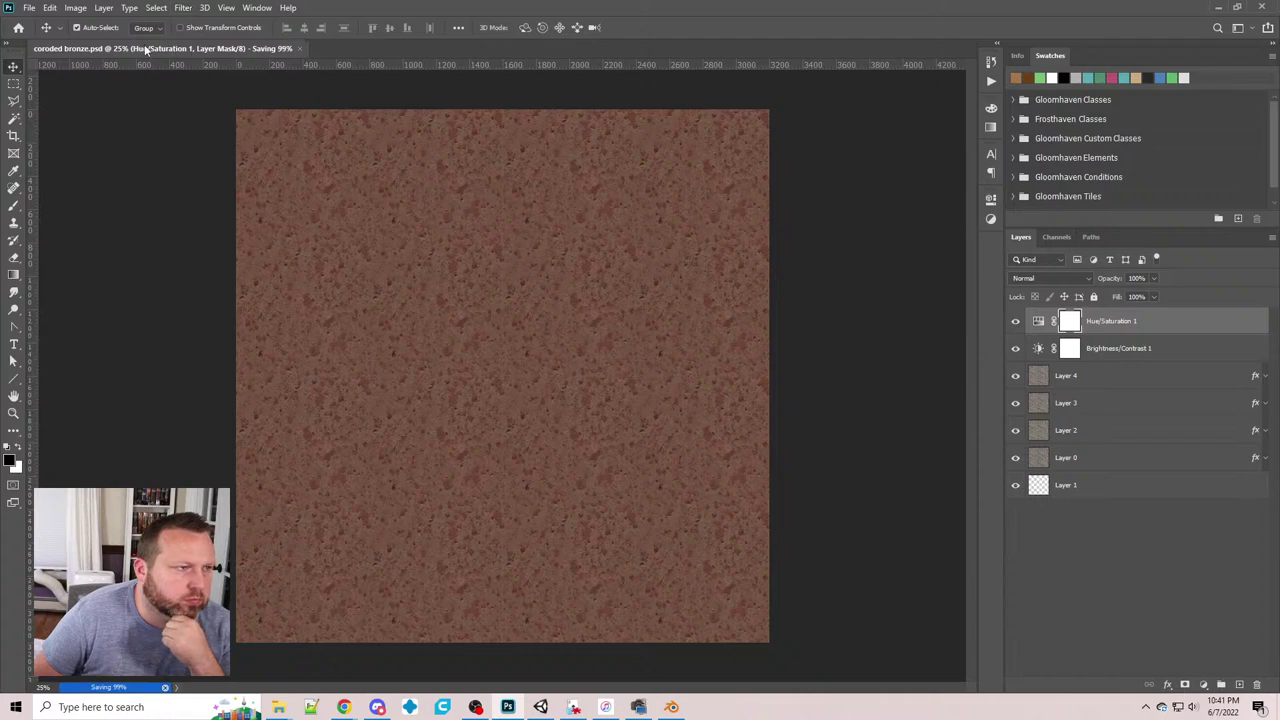
{"action": "left_click", "coordinate": [253, 48]}
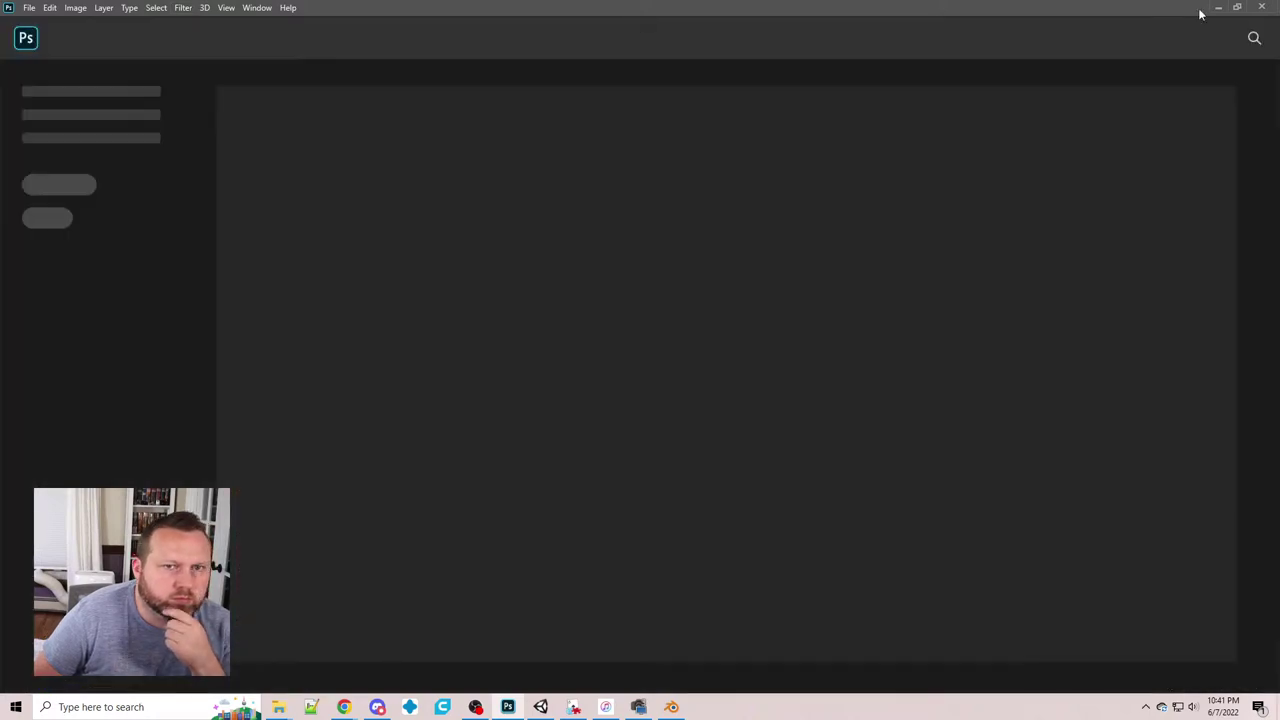
{"action": "left_click", "coordinate": [1218, 7]}
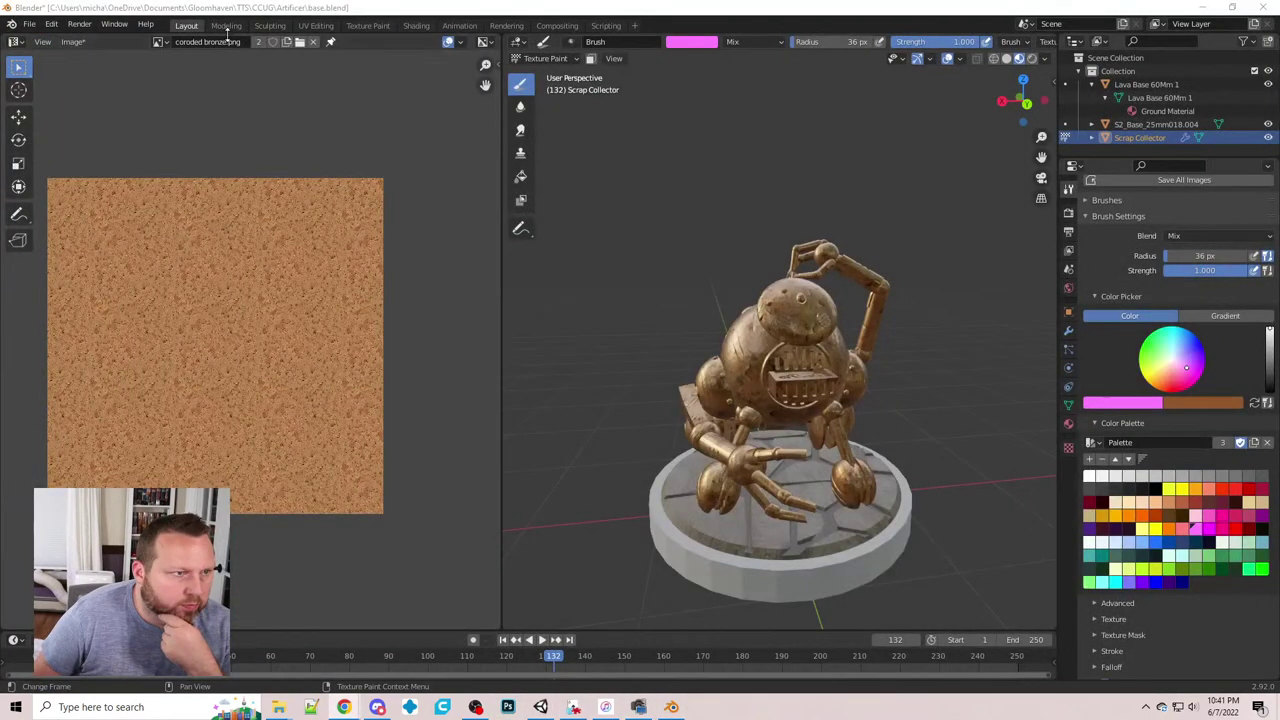
- Replace the Scrap Collector material's Base Color image with coroded bronze2.png from the textures folder
{"action": "left_click", "coordinate": [1068, 423]}
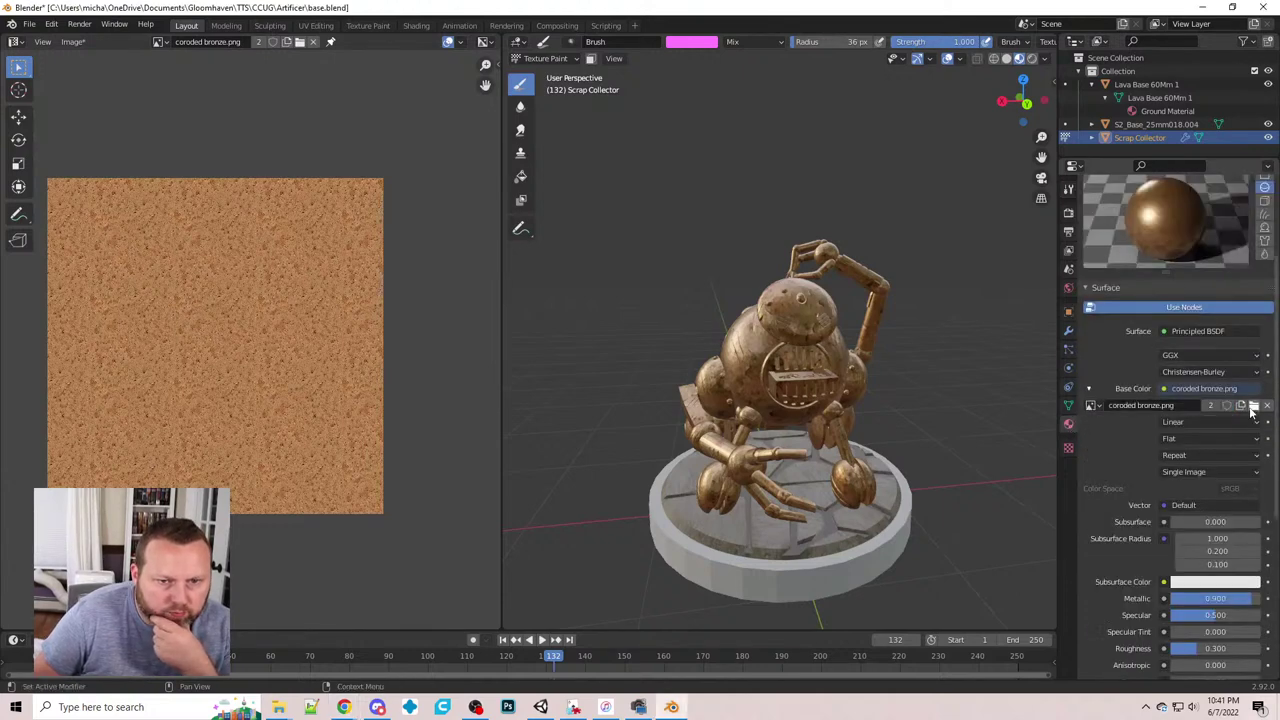
{"action": "left_click", "coordinate": [1267, 405]}
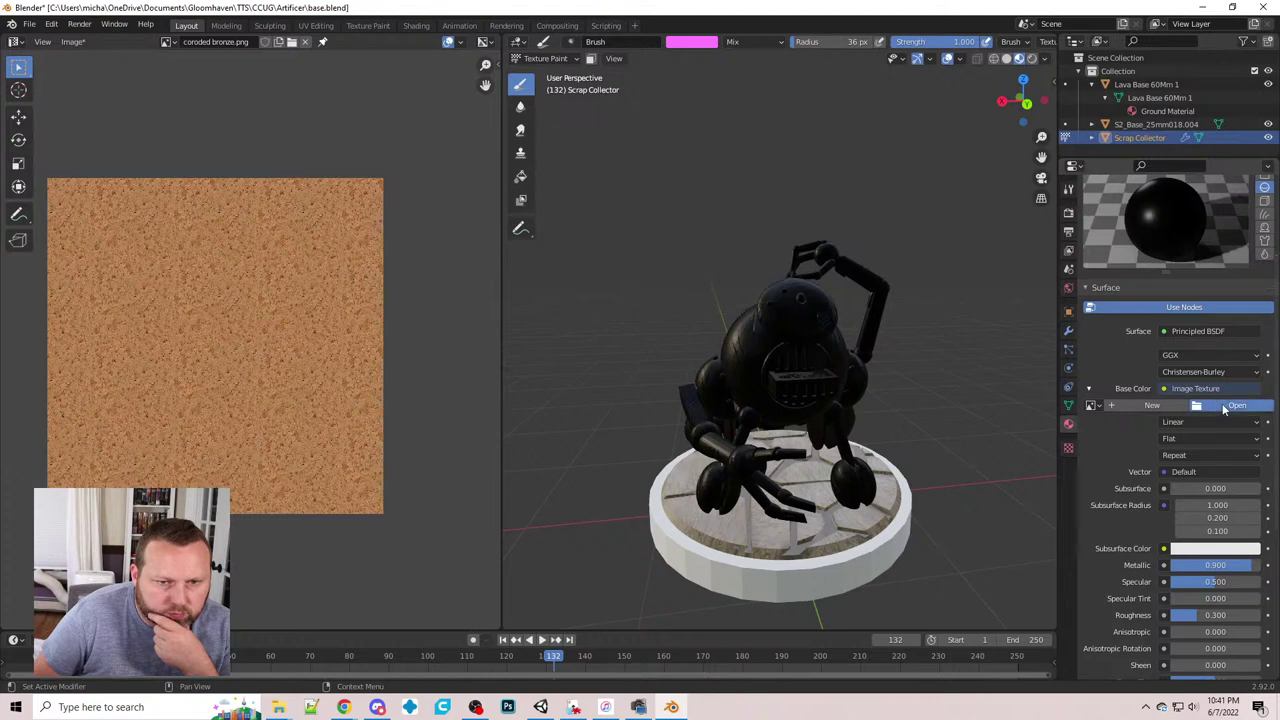
{"action": "left_click", "coordinate": [1233, 405]}
{"action": "left_click", "coordinate": [486, 240]}
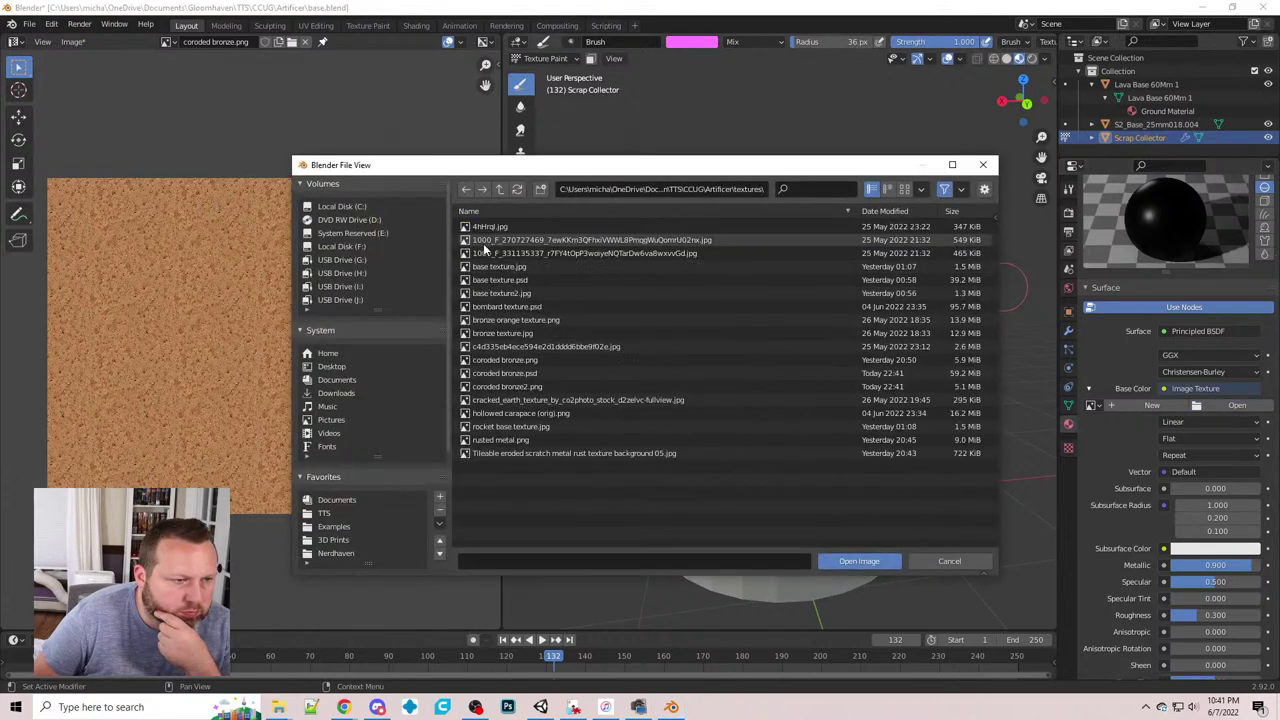
{"action": "double_click", "coordinate": [511, 387]}
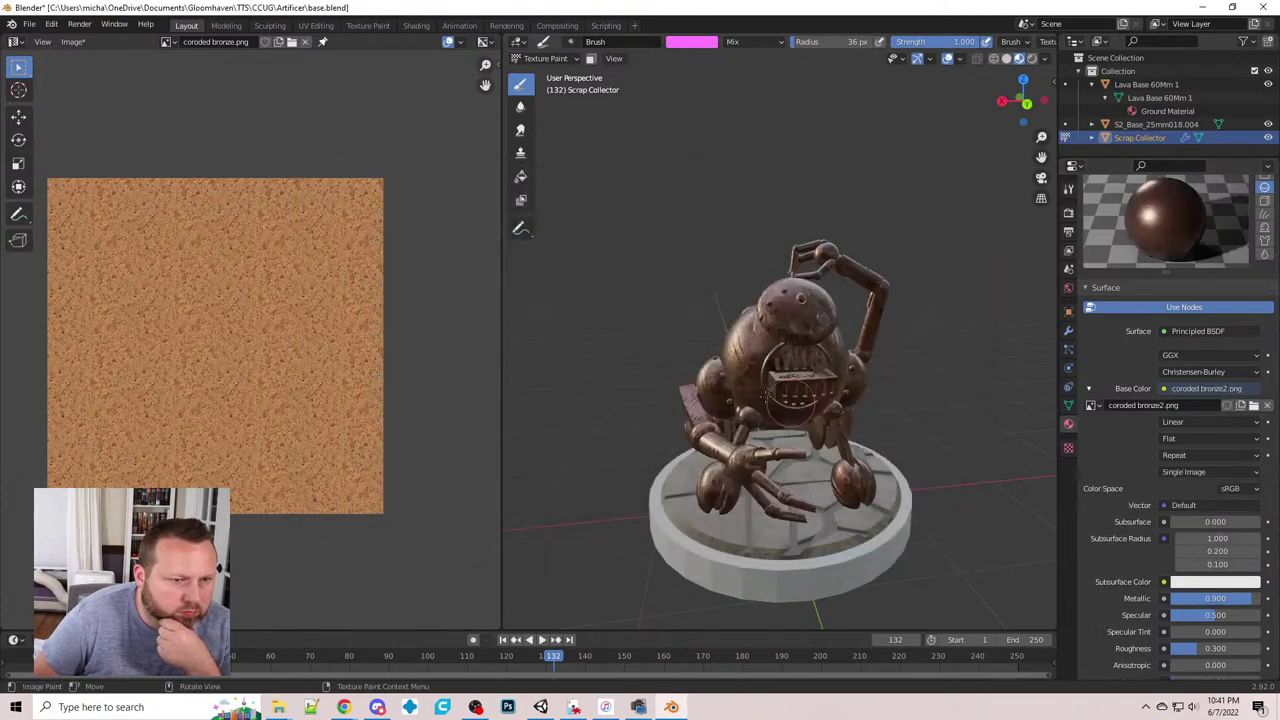
{"action": "middle_click_drag", "start_coordinate": [514, 391], "coordinate": [660, 396]}
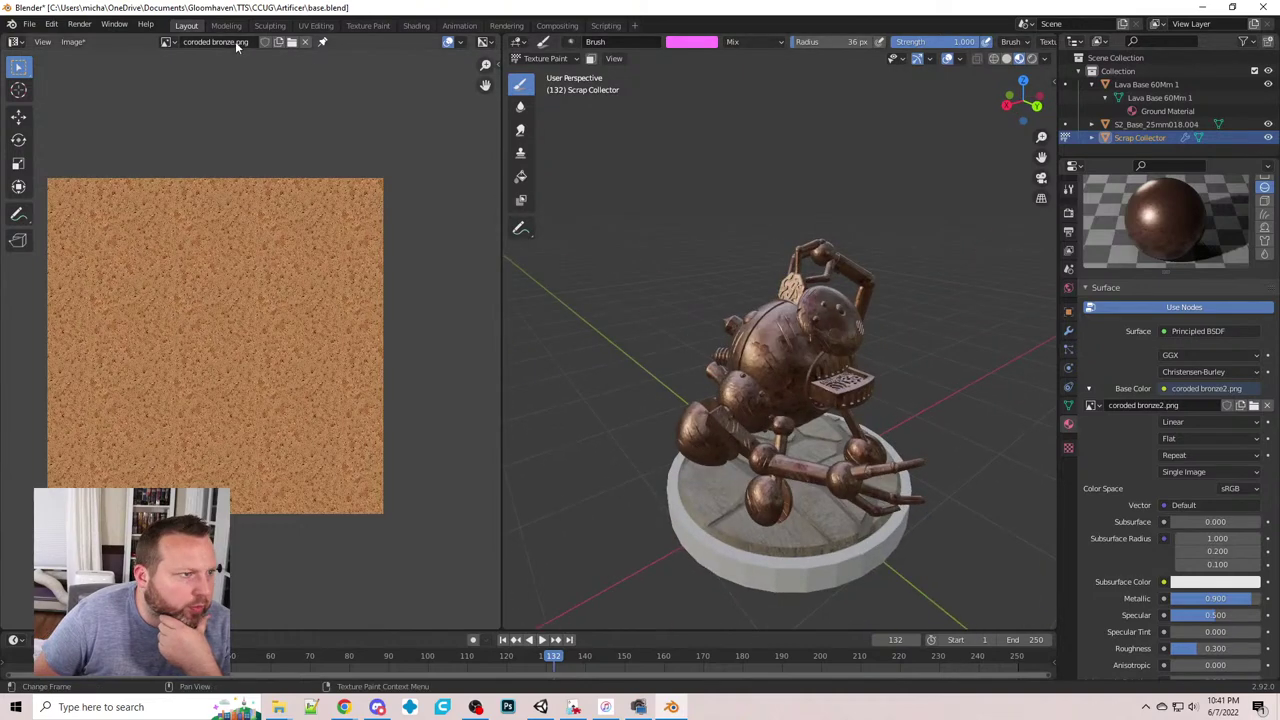
- Show coroded bronze2.png in the image editor and open the scene's render settings
{"action": "left_click", "coordinate": [167, 42]}
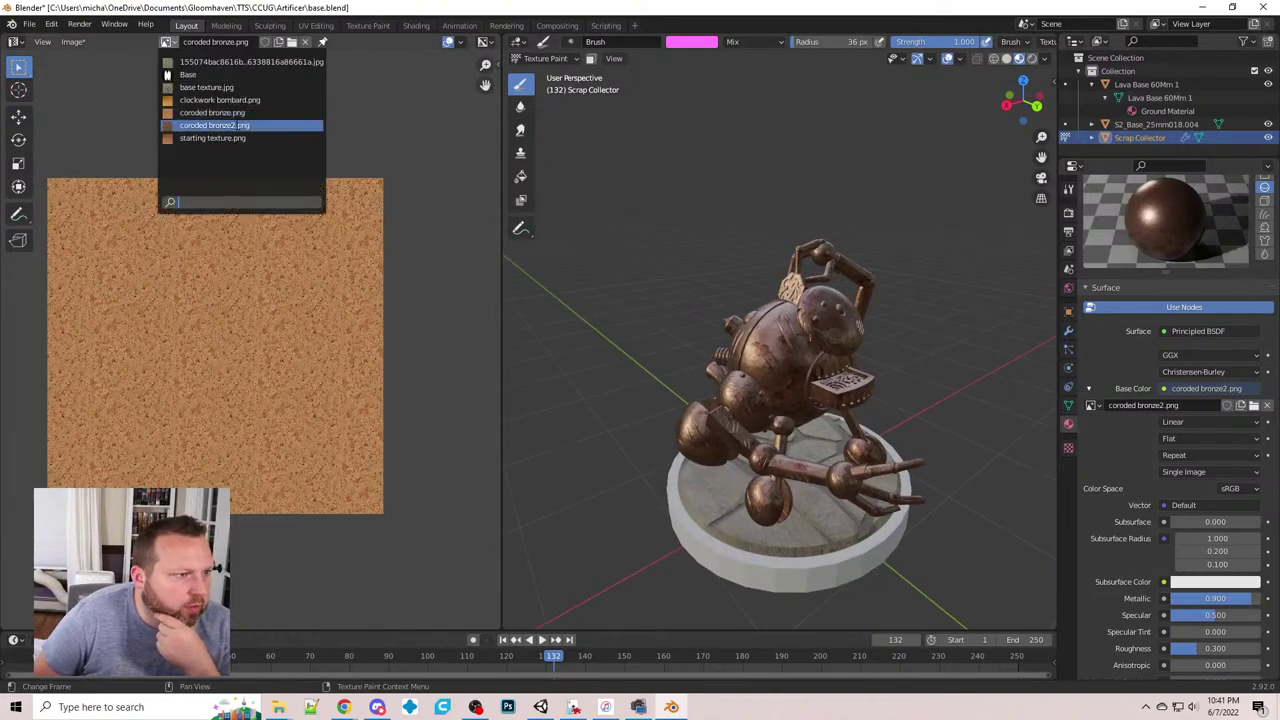
{"action": "left_click", "coordinate": [236, 125]}
{"action": "left_click", "coordinate": [1068, 215]}
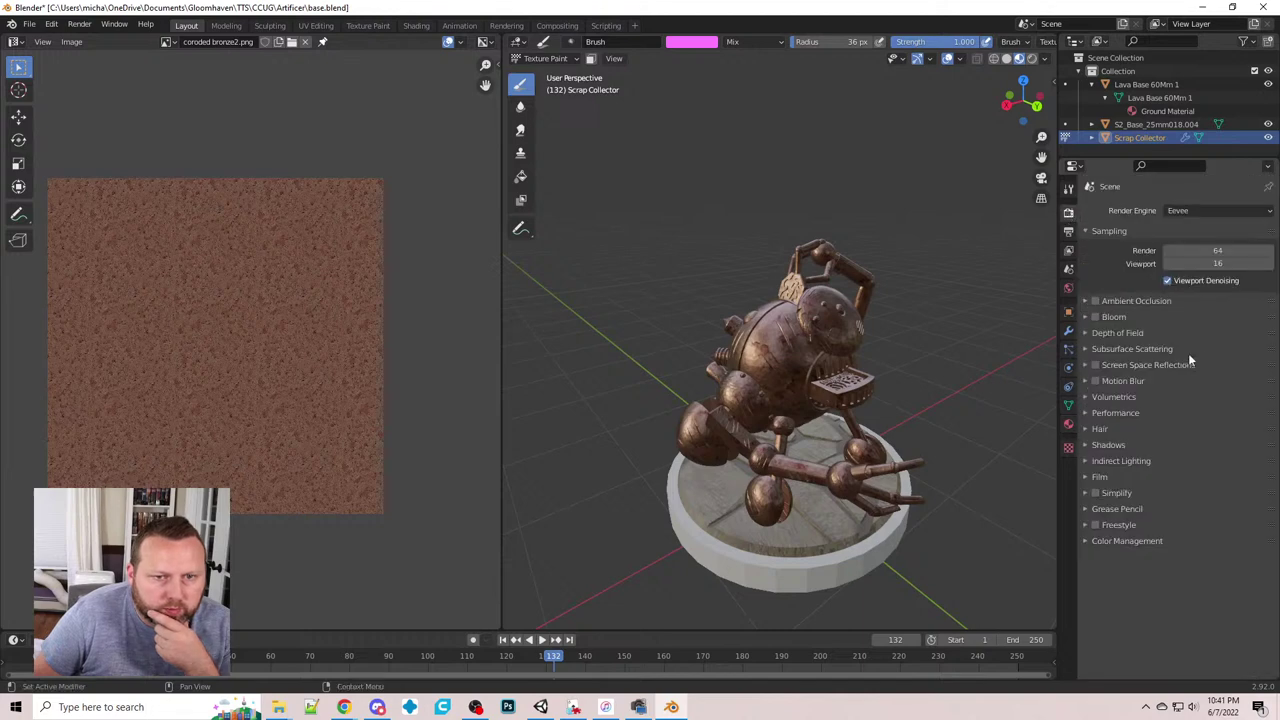
- Set coroded bronze2.png as the texture paint image for the Scrap Collector
{"action": "left_click", "coordinate": [1068, 188]}
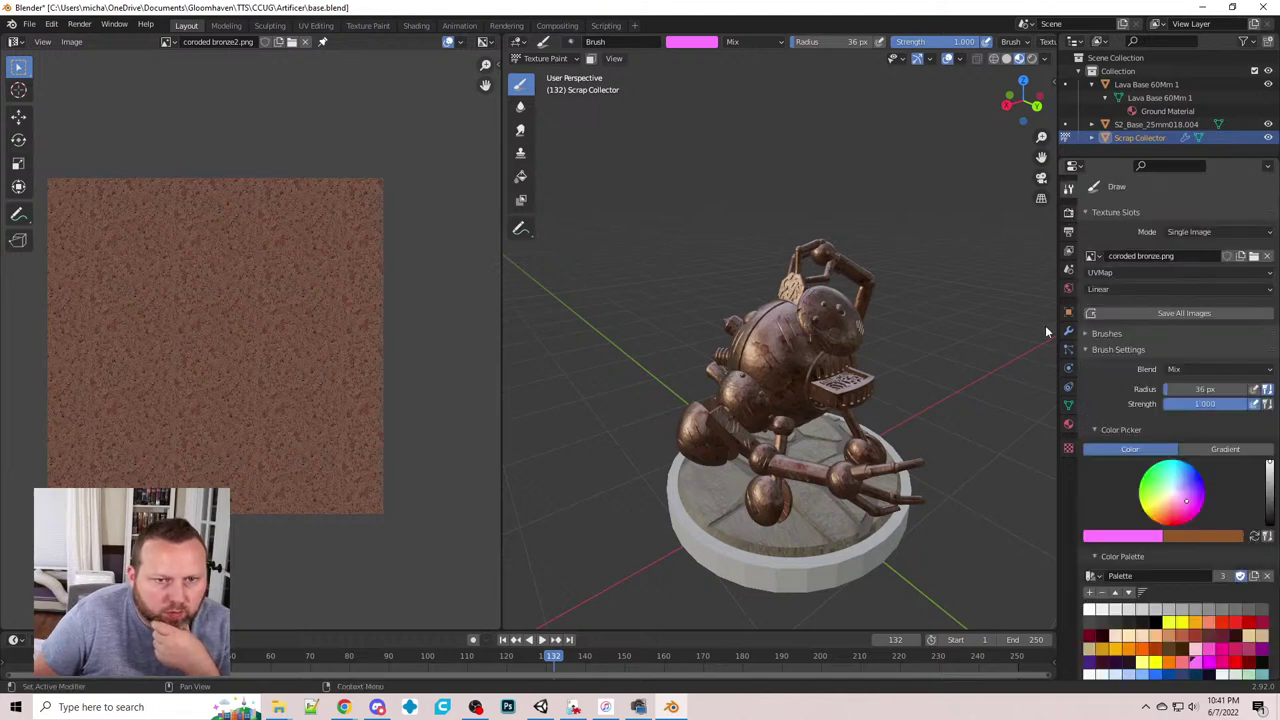
{"action": "left_click", "coordinate": [1093, 256]}
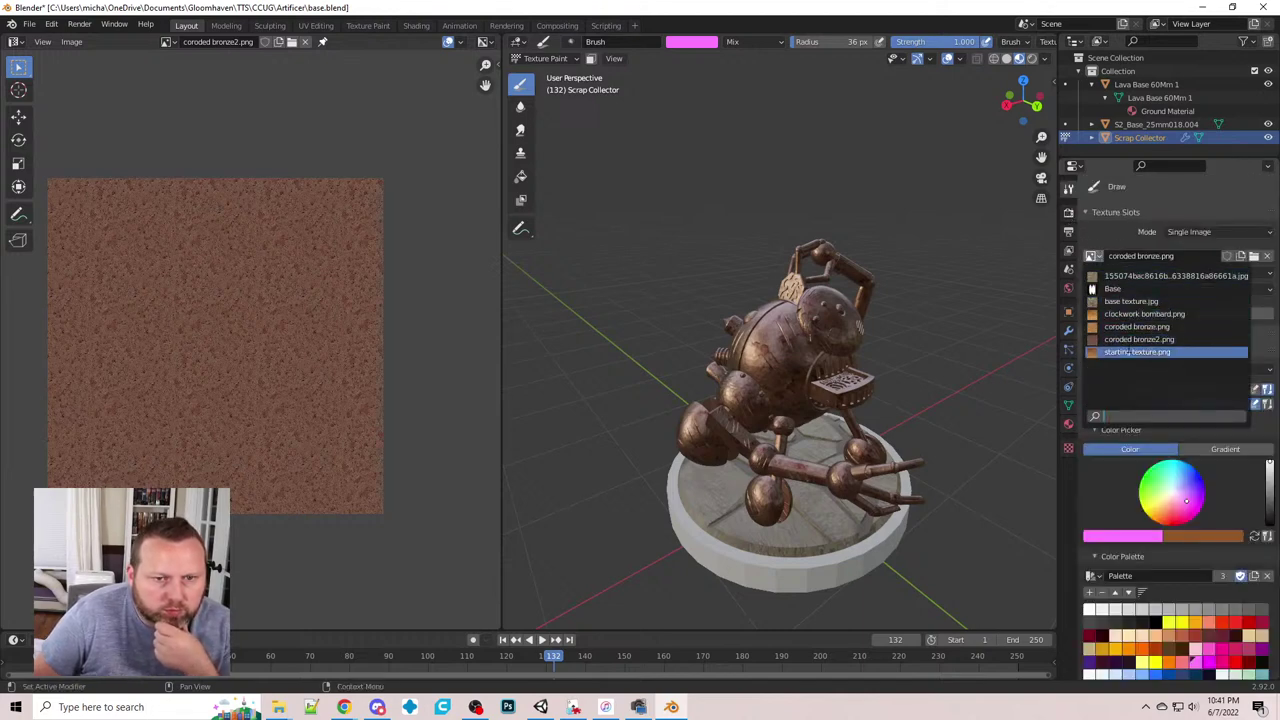
{"action": "left_click", "coordinate": [1139, 339]}
{"action": "mouse_move", "coordinate": [920, 340]}
{"action": "middle_mouse_down"}
{"action": "mouse_move", "coordinate": [820, 380]}
{"action": "mouse_move", "coordinate": [527, 342]}
{"action": "mouse_move", "coordinate": [910, 410]}
{"action": "middle_mouse_up"}
{"action": "scroll", "coordinate": [900, 410], "scroll_direction": "up", "scroll_amount": 5}
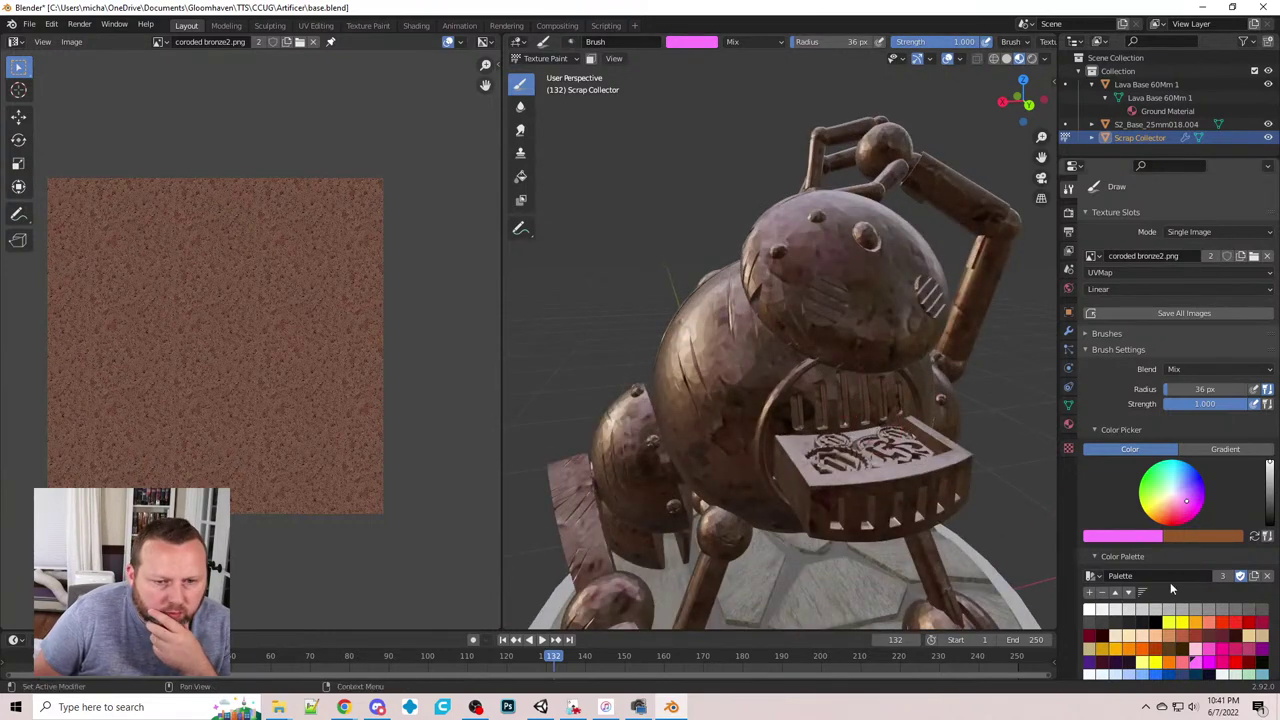
- Try tinting the round grille on the head golden yellow using the brush's Color blend mode
{"action": "left_click", "coordinate": [1118, 652]}
{"action": "scroll", "coordinate": [1164, 600], "scroll_direction": "down", "scroll_amount": 4}
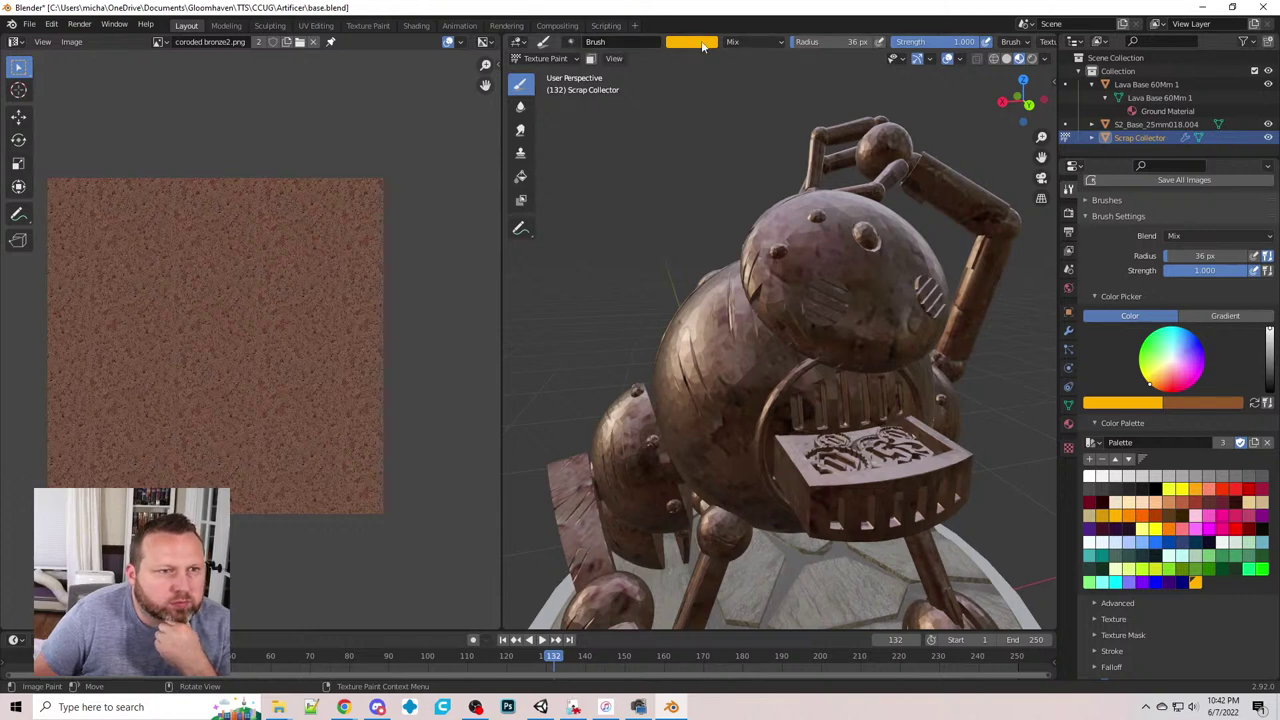
{"action": "left_click", "coordinate": [758, 44]}
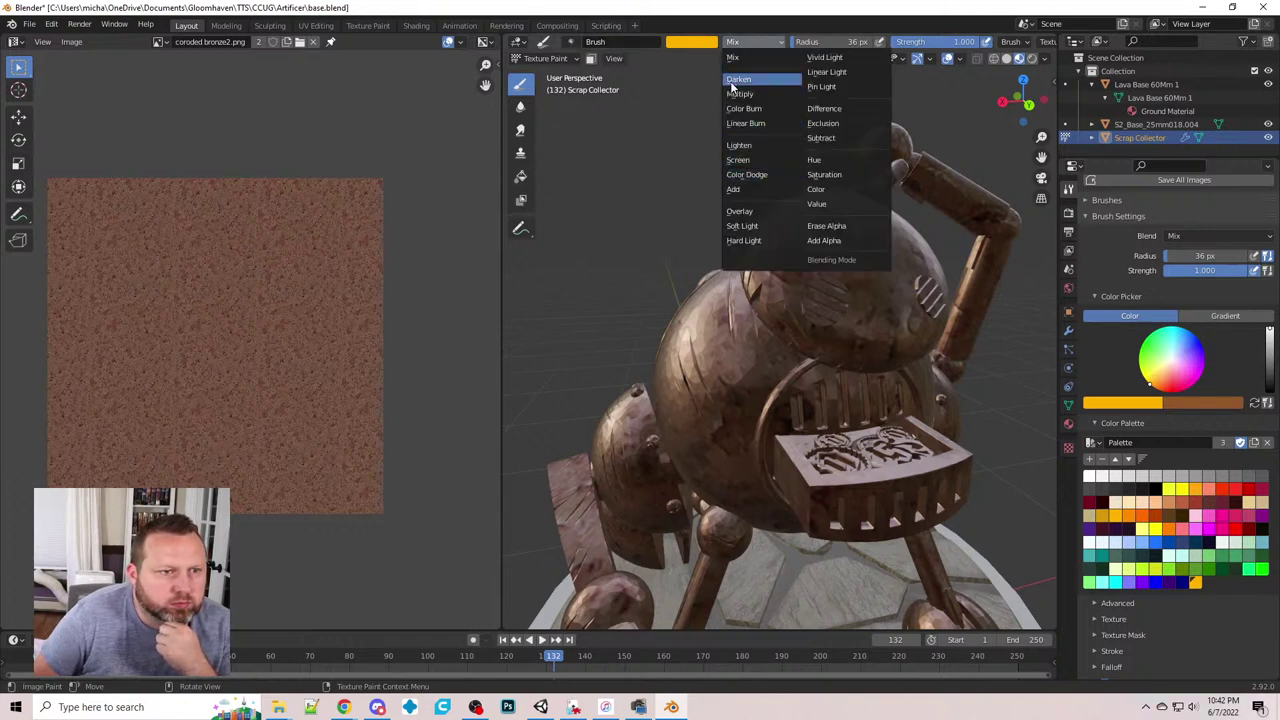
{"action": "left_click", "coordinate": [834, 189]}
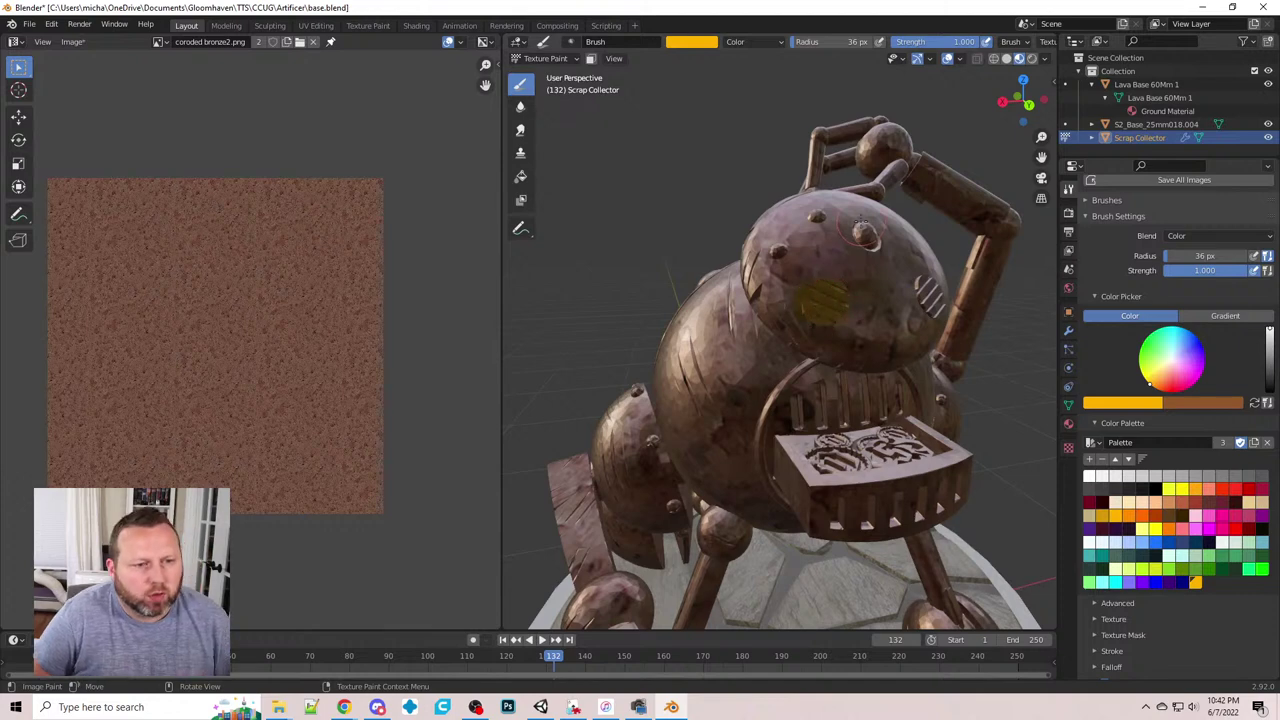
- Change the brush to white with Lighten blending at 0.244 strength and paint the round grilles on the head
{"action": "left_click", "coordinate": [753, 42]}
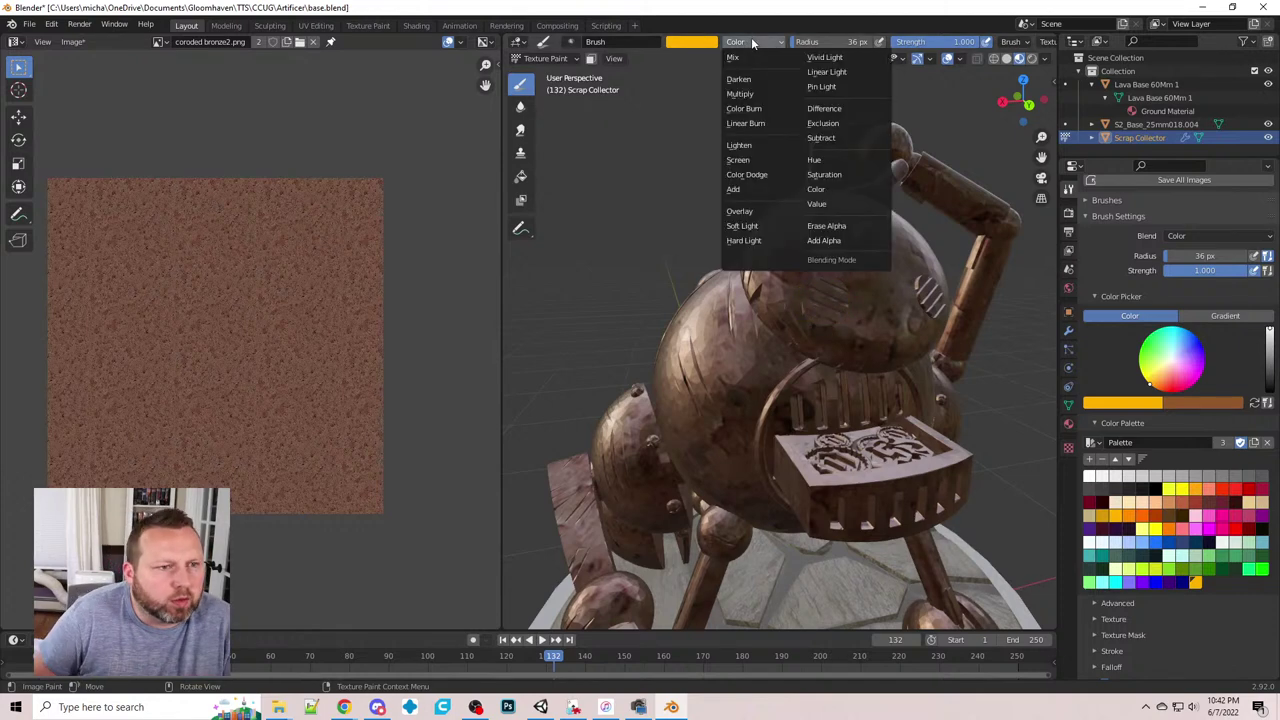
{"action": "left_click", "coordinate": [740, 145]}
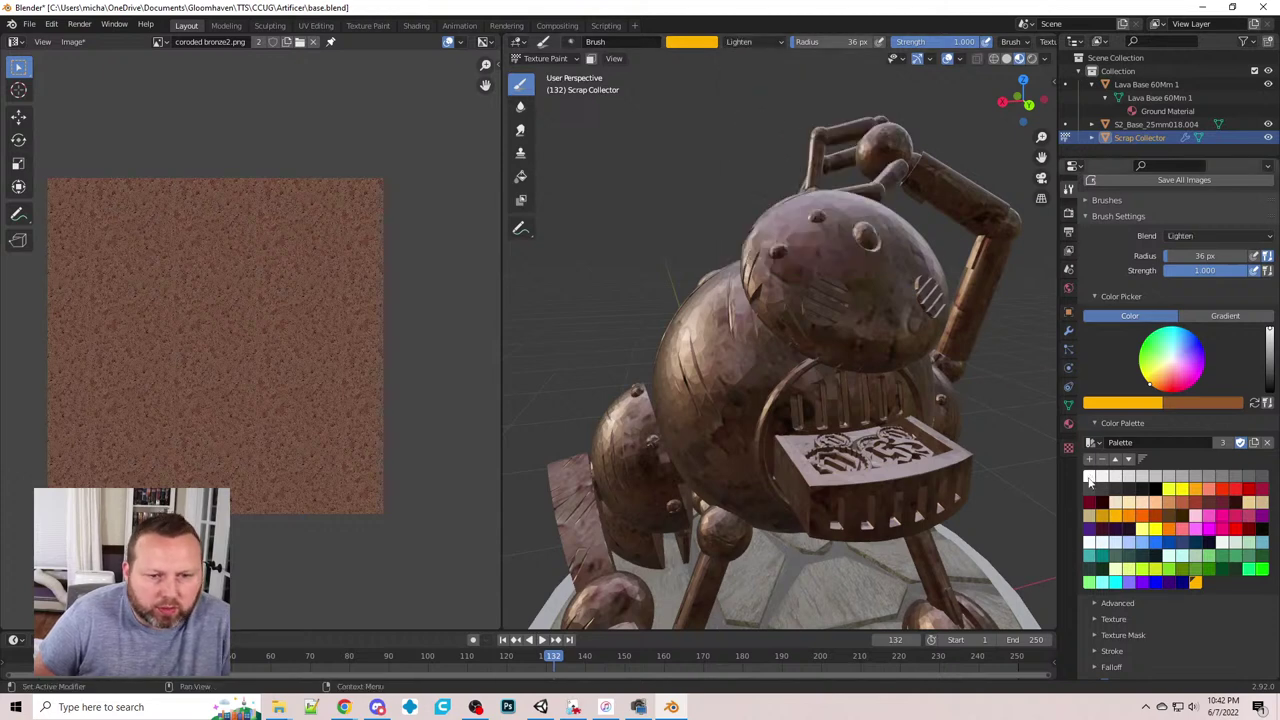
{"action": "left_click", "coordinate": [1090, 476]}
{"action": "left_click", "coordinate": [826, 303]}
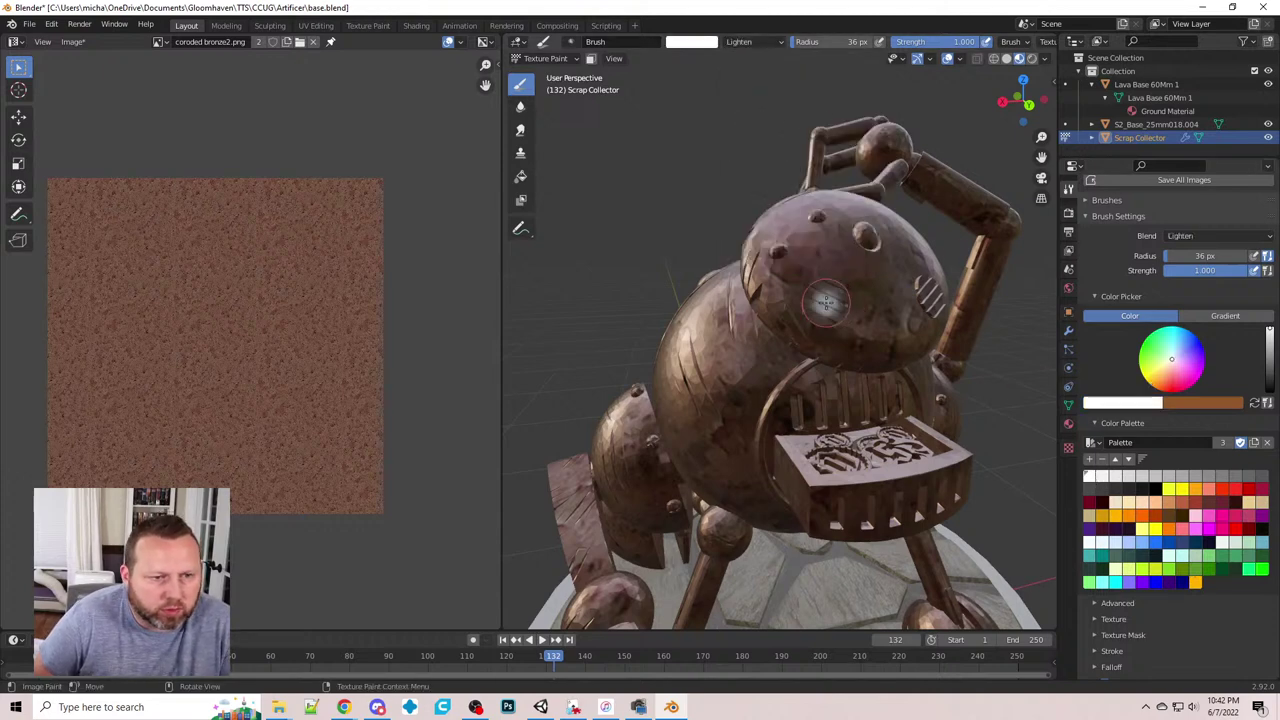
{"action": "left_click_drag", "start_coordinate": [958, 42], "coordinate": [920, 42]}
{"action": "mouse_move", "coordinate": [820, 293]}
{"action": "left_mouse_down"}
{"action": "mouse_move", "coordinate": [826, 308]}
{"action": "mouse_move", "coordinate": [835, 295]}
{"action": "mouse_move", "coordinate": [817, 311]}
{"action": "mouse_move", "coordinate": [829, 292]}
{"action": "left_mouse_up"}
{"action": "mouse_move", "coordinate": [908, 295]}
{"action": "middle_mouse_down"}
{"action": "mouse_move", "coordinate": [858, 310]}
{"action": "mouse_move", "coordinate": [882, 340]}
{"action": "mouse_move", "coordinate": [905, 340]}
{"action": "middle_mouse_up"}
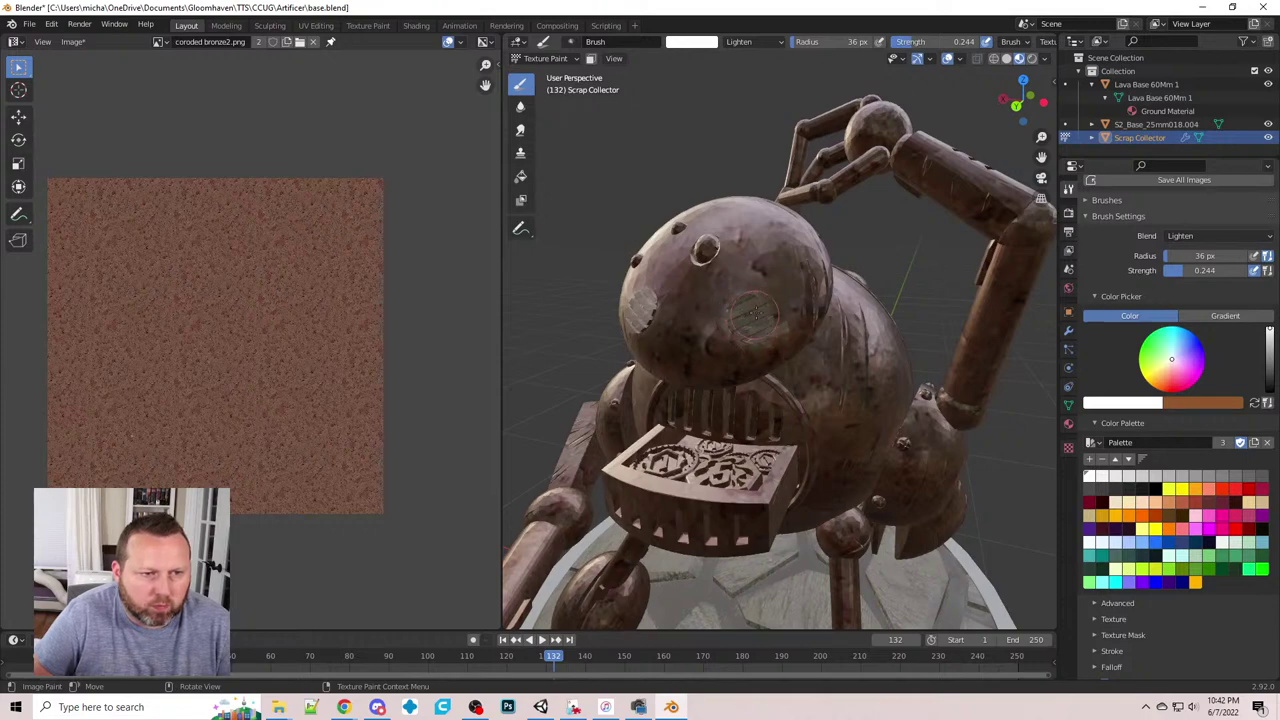
- Lighten the large round and pointed studs on the back of the body with white brush strokes, including their sides
{"action": "middle_click_drag", "start_coordinate": [757, 314], "coordinate": [940, 338]}
{"action": "left_click", "coordinate": [774, 330]}
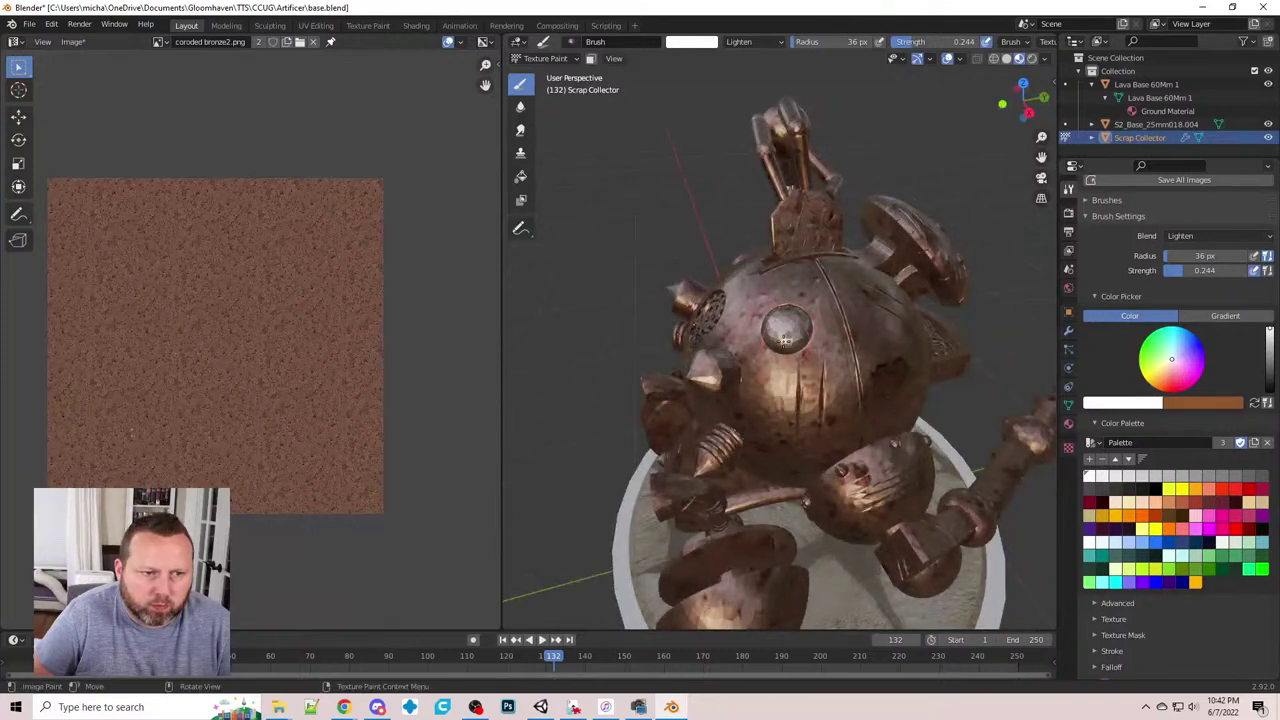
{"action": "middle_click_drag", "start_coordinate": [790, 323], "coordinate": [846, 350]}
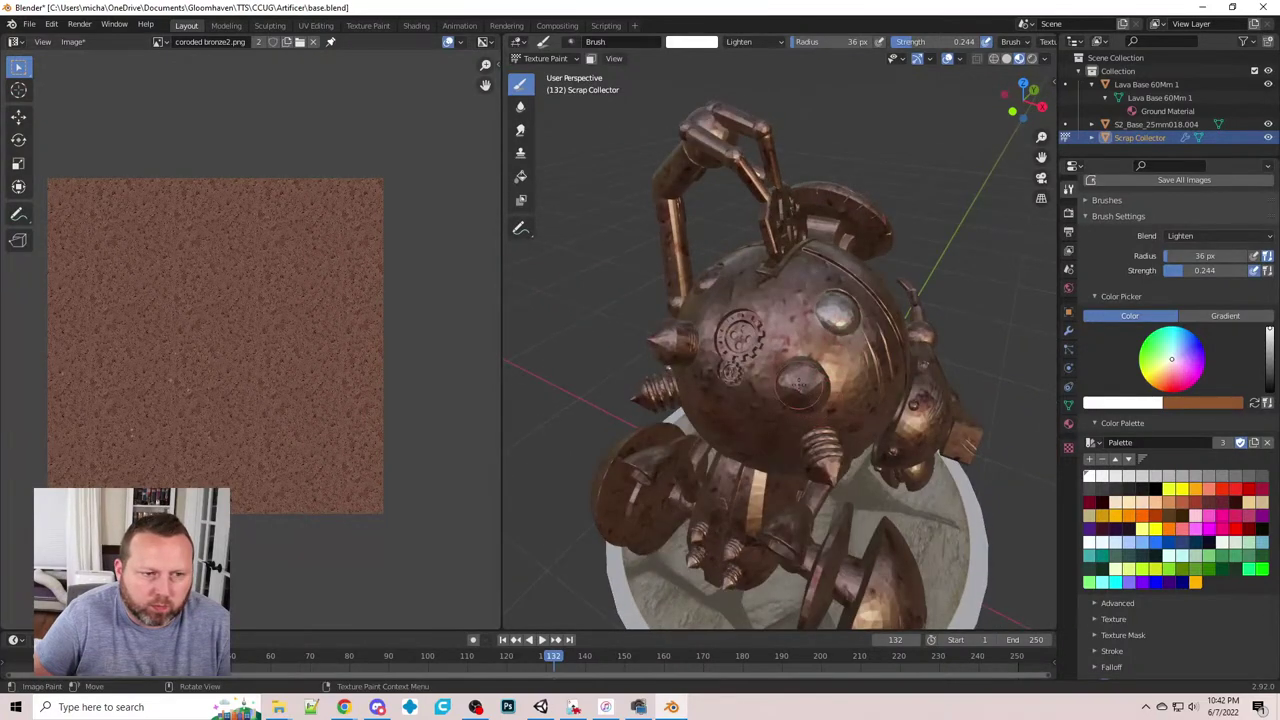
{"action": "left_click_drag", "start_coordinate": [800, 383], "coordinate": [808, 400]}
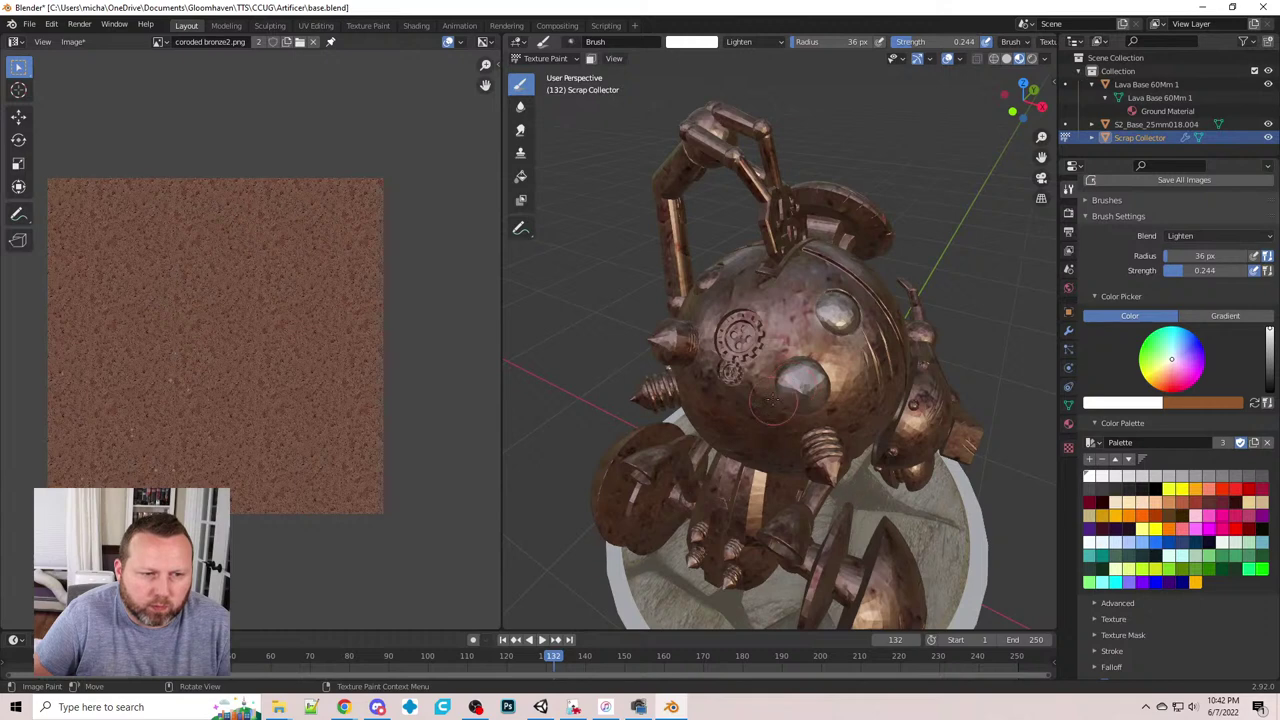
{"action": "middle_click_drag", "start_coordinate": [772, 401], "coordinate": [845, 360]}
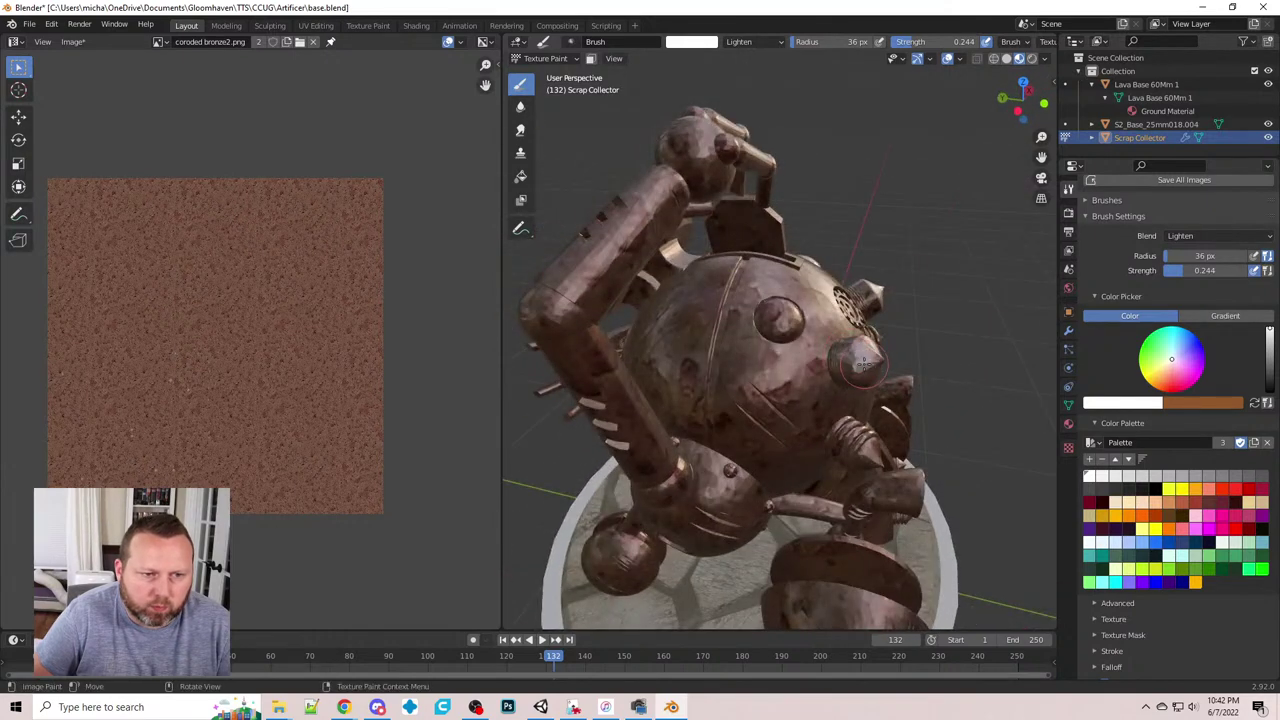
{"action": "middle_click_drag", "start_coordinate": [880, 285], "coordinate": [672, 313]}
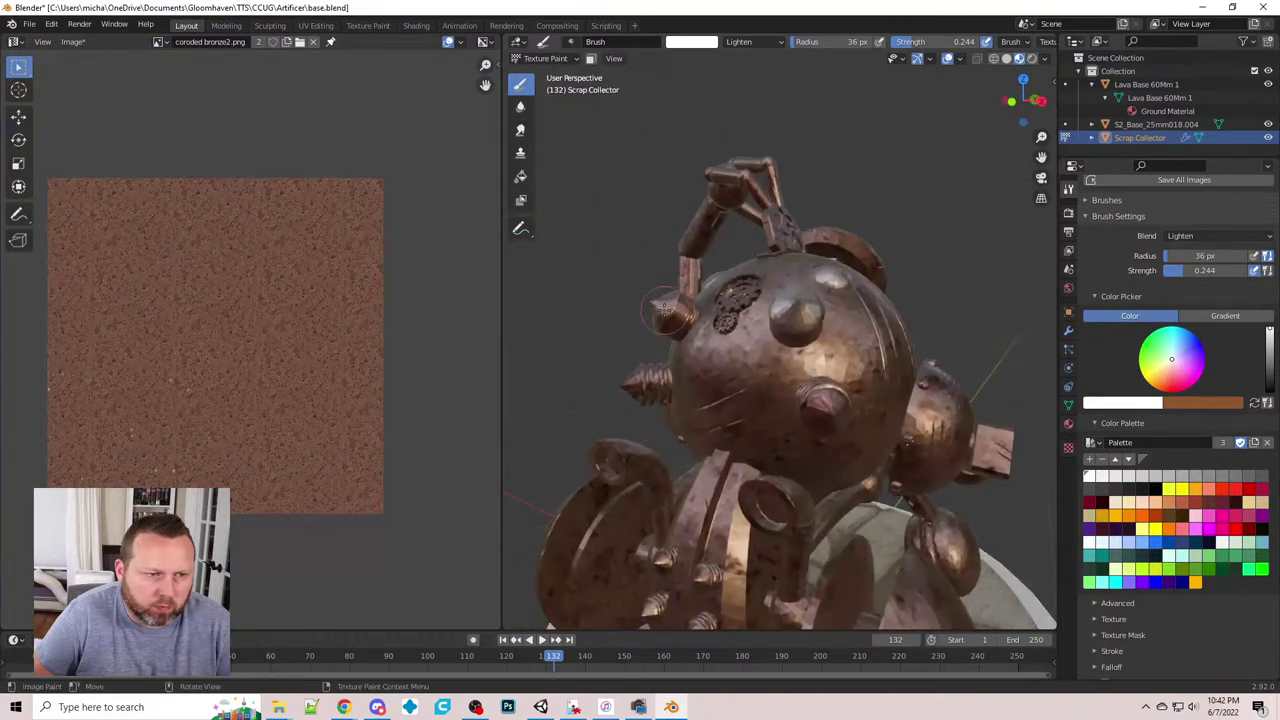
{"action": "mouse_move", "coordinate": [678, 313]}
{"action": "left_mouse_down"}
{"action": "mouse_move", "coordinate": [666, 302]}
{"action": "mouse_move", "coordinate": [652, 320]}
{"action": "left_mouse_up"}
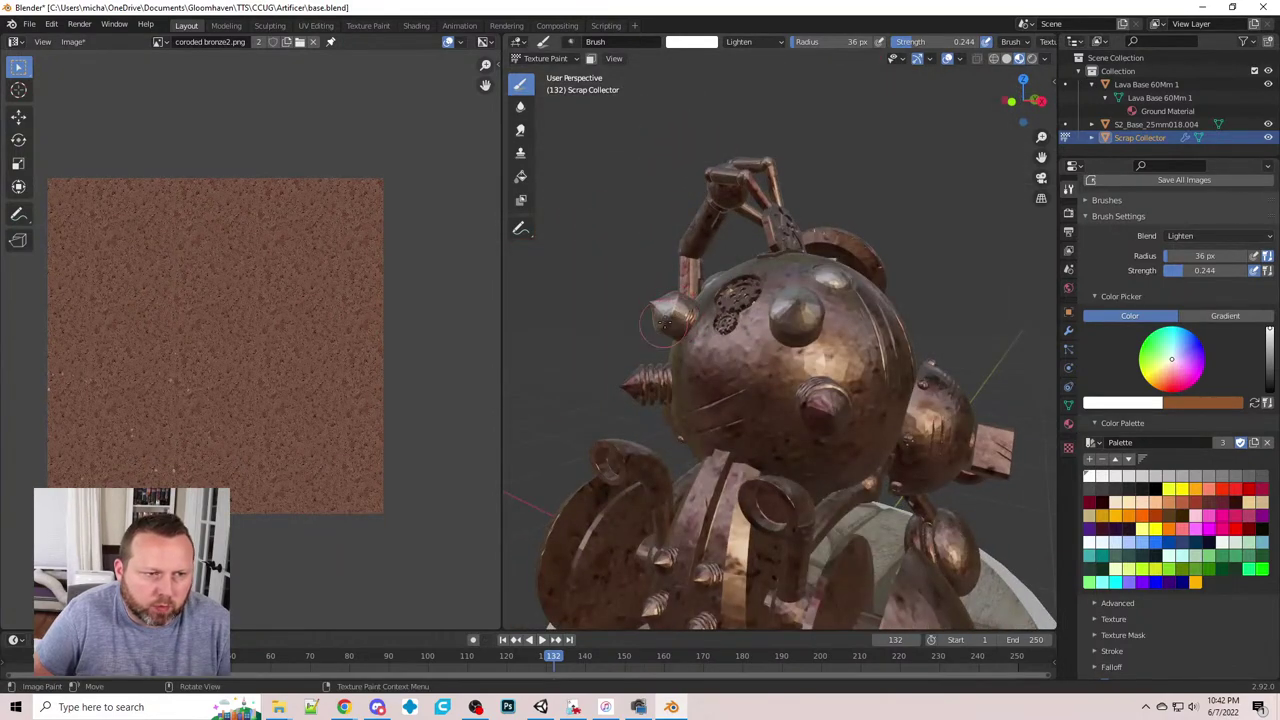
{"action": "mouse_move", "coordinate": [665, 323]}
{"action": "middle_mouse_down"}
{"action": "mouse_move", "coordinate": [762, 232]}
{"action": "mouse_move", "coordinate": [802, 259]}
{"action": "mouse_move", "coordinate": [768, 208]}
{"action": "mouse_move", "coordinate": [790, 215]}
{"action": "mouse_move", "coordinate": [800, 190]}
{"action": "middle_mouse_up"}
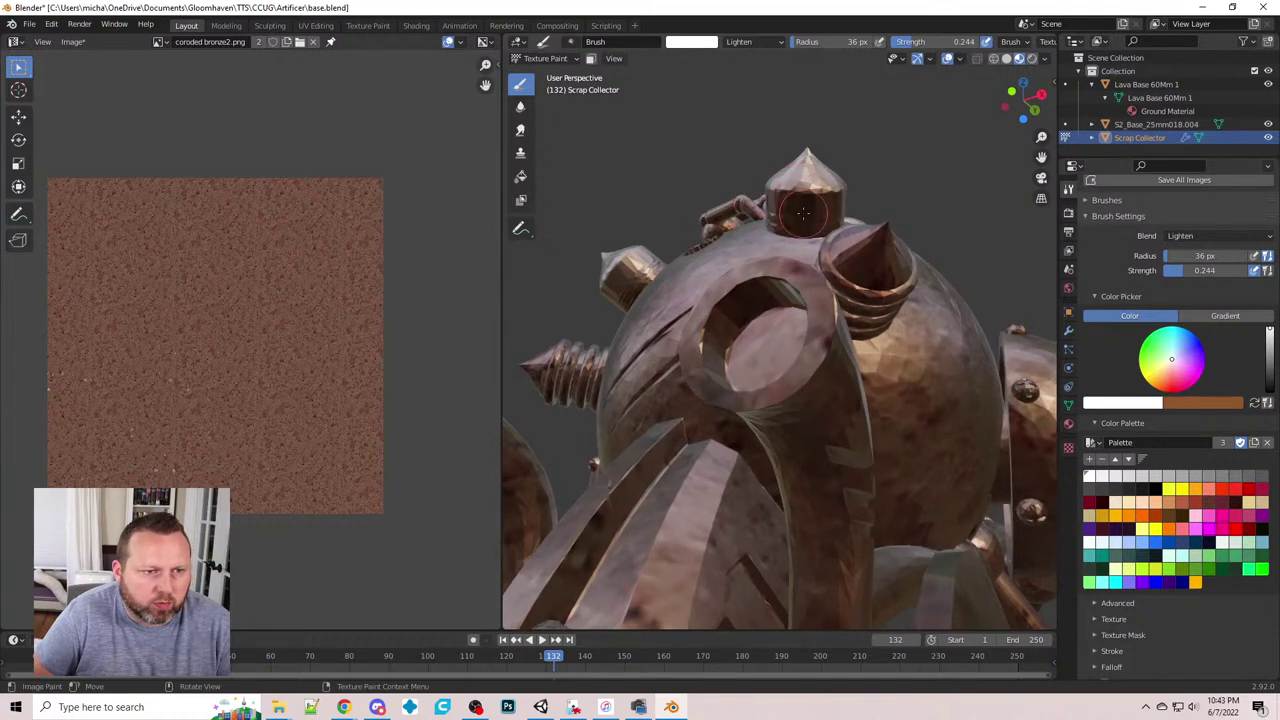
{"action": "mouse_move", "coordinate": [800, 197]}
{"action": "middle_mouse_down"}
{"action": "mouse_move", "coordinate": [745, 187]}
{"action": "mouse_move", "coordinate": [797, 203]}
{"action": "middle_mouse_up"}
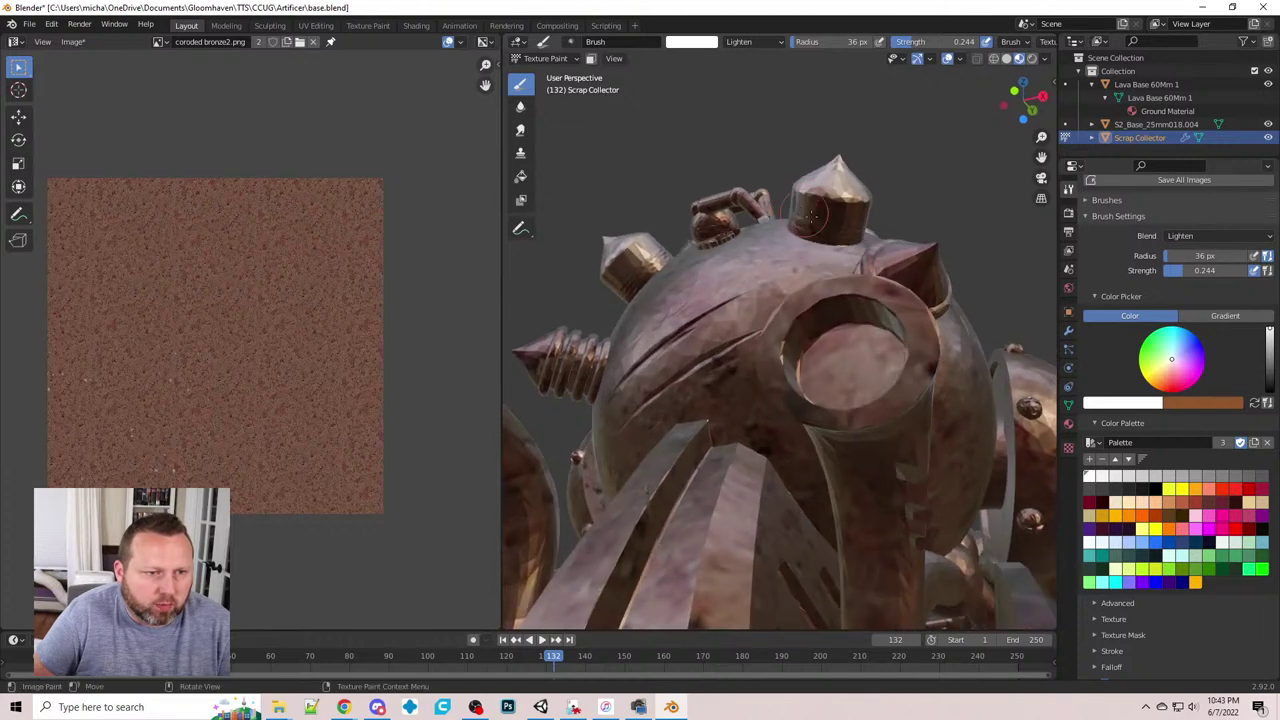
{"action": "mouse_move", "coordinate": [900, 166]}
{"action": "middle_mouse_down"}
{"action": "mouse_move", "coordinate": [661, 325]}
{"action": "mouse_move", "coordinate": [734, 418]}
{"action": "middle_mouse_up"}
{"action": "scroll", "coordinate": [734, 420], "scroll_direction": "down", "scroll_amount": 3}
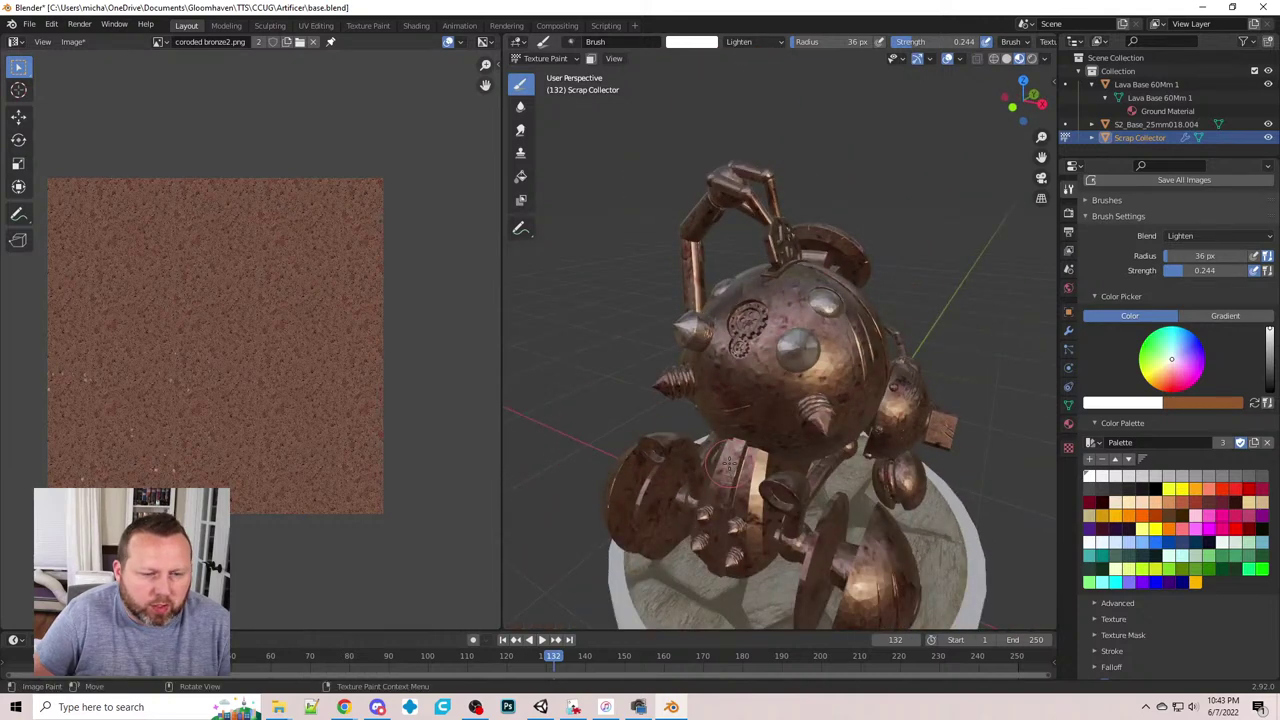
{"action": "middle_click_drag", "start_coordinate": [729, 462], "coordinate": [745, 488]}
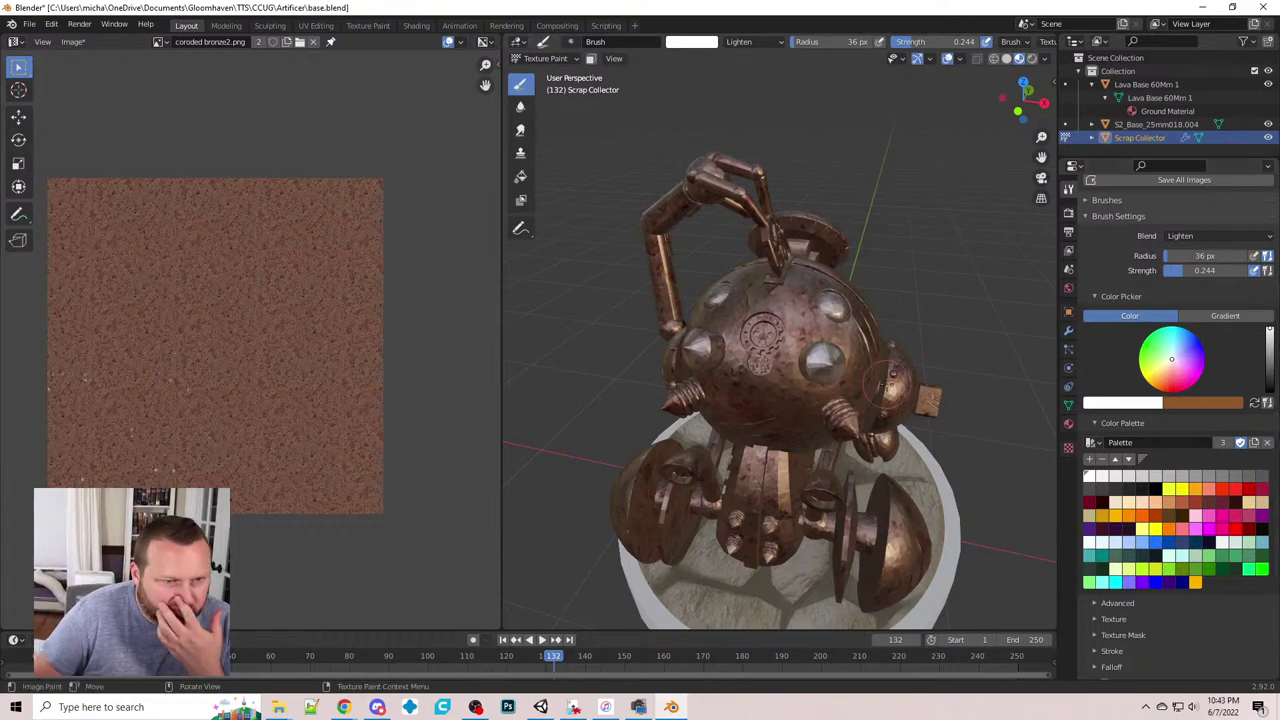
- Lighten the slotted grate in the belly opening and the underside of the protruding tray
{"action": "middle_click_drag", "start_coordinate": [929, 340], "coordinate": [778, 430]}
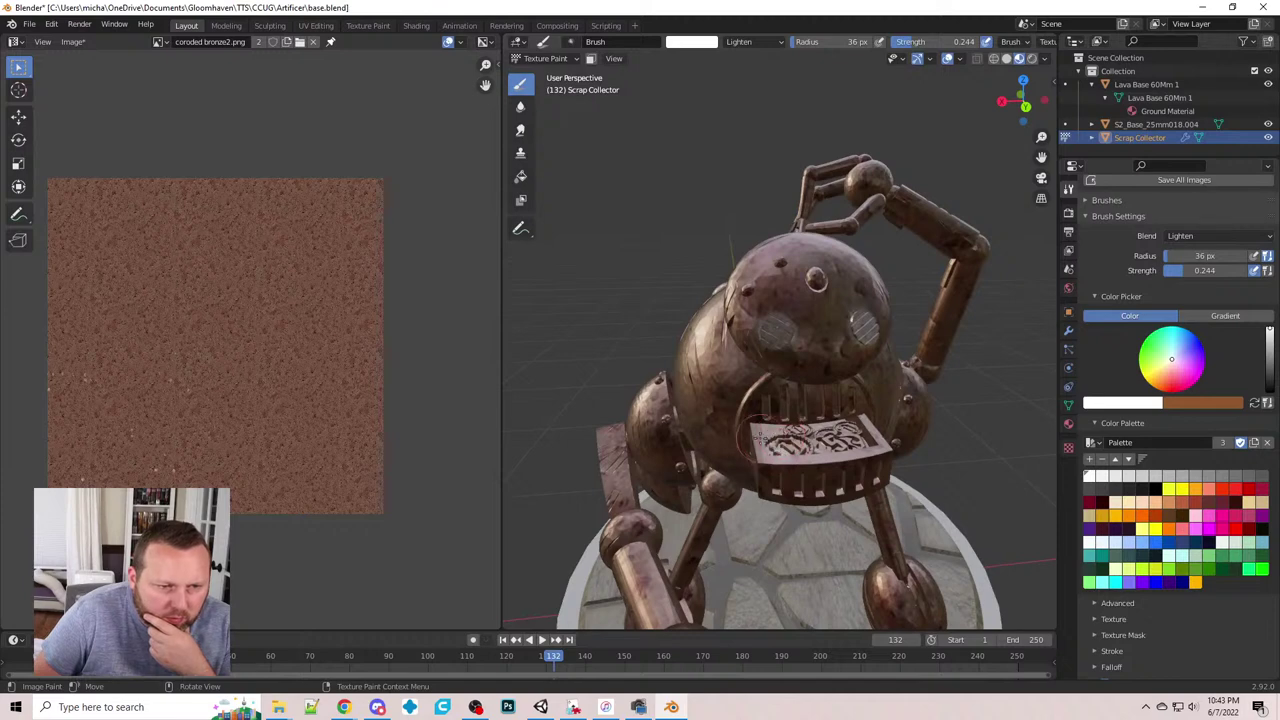
{"action": "mouse_move", "coordinate": [844, 413]}
{"action": "left_mouse_down"}
{"action": "mouse_move", "coordinate": [814, 463]}
{"action": "mouse_move", "coordinate": [860, 472]}
{"action": "mouse_move", "coordinate": [775, 477]}
{"action": "mouse_move", "coordinate": [764, 451]}
{"action": "mouse_move", "coordinate": [785, 462]}
{"action": "mouse_move", "coordinate": [880, 440]}
{"action": "mouse_move", "coordinate": [836, 386]}
{"action": "left_mouse_up"}
{"action": "mouse_move", "coordinate": [836, 386]}
{"action": "middle_mouse_down"}
{"action": "mouse_move", "coordinate": [836, 360]}
{"action": "mouse_move", "coordinate": [772, 346]}
{"action": "middle_mouse_up"}
{"action": "mouse_move", "coordinate": [772, 346]}
{"action": "left_mouse_down"}
{"action": "mouse_move", "coordinate": [826, 330]}
{"action": "mouse_move", "coordinate": [859, 352]}
{"action": "mouse_move", "coordinate": [872, 396]}
{"action": "mouse_move", "coordinate": [840, 425]}
{"action": "mouse_move", "coordinate": [790, 425]}
{"action": "mouse_move", "coordinate": [788, 394]}
{"action": "left_mouse_up"}
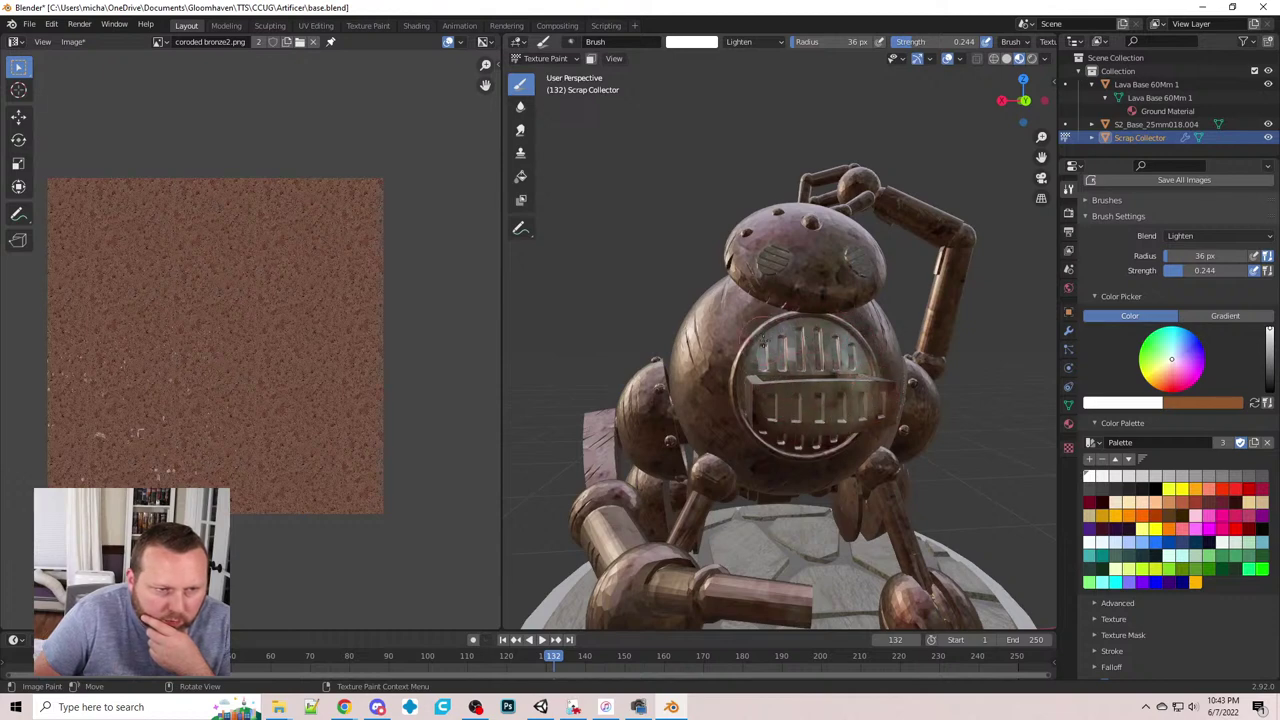
{"action": "middle_click_drag", "start_coordinate": [765, 410], "coordinate": [741, 325]}
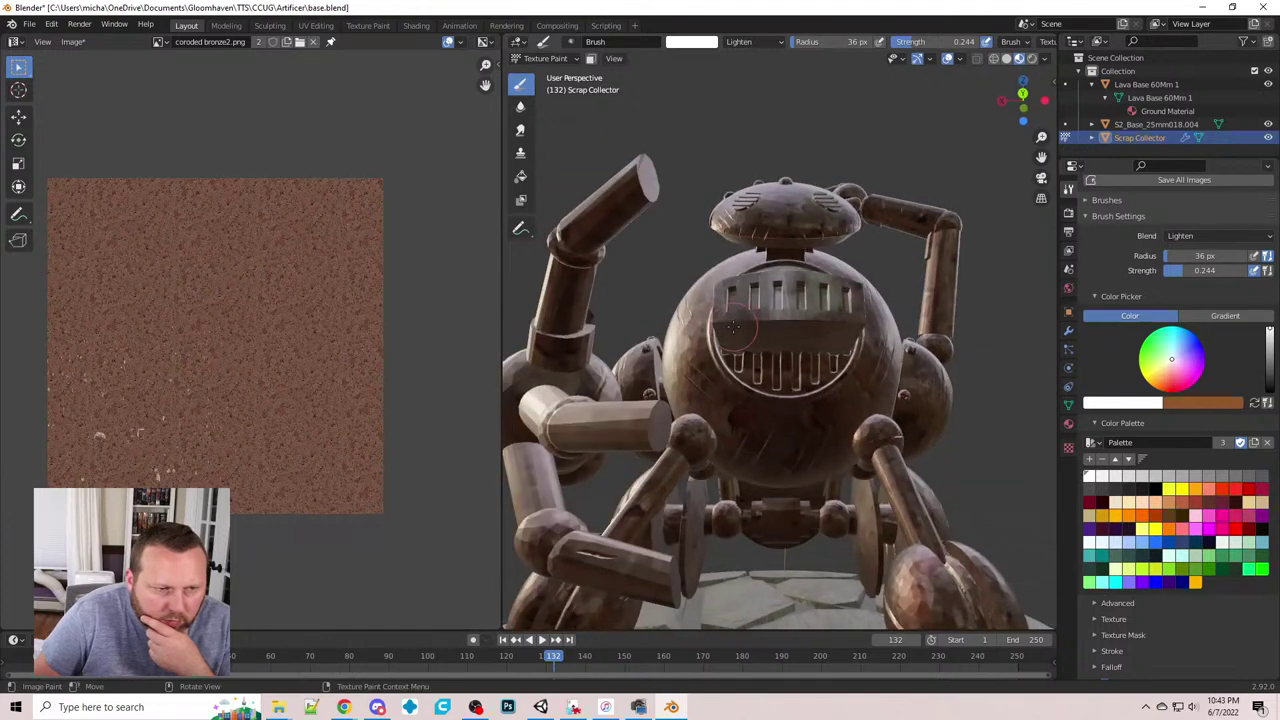
{"action": "mouse_move", "coordinate": [749, 372]}
{"action": "left_mouse_down"}
{"action": "mouse_move", "coordinate": [820, 383]}
{"action": "mouse_move", "coordinate": [804, 347]}
{"action": "mouse_move", "coordinate": [787, 350]}
{"action": "mouse_move", "coordinate": [780, 378]}
{"action": "mouse_move", "coordinate": [848, 355]}
{"action": "mouse_move", "coordinate": [766, 311]}
{"action": "mouse_move", "coordinate": [860, 297]}
{"action": "mouse_move", "coordinate": [828, 370]}
{"action": "mouse_move", "coordinate": [805, 385]}
{"action": "mouse_move", "coordinate": [819, 391]}
{"action": "mouse_move", "coordinate": [750, 394]}
{"action": "mouse_move", "coordinate": [729, 352]}
{"action": "left_mouse_up"}
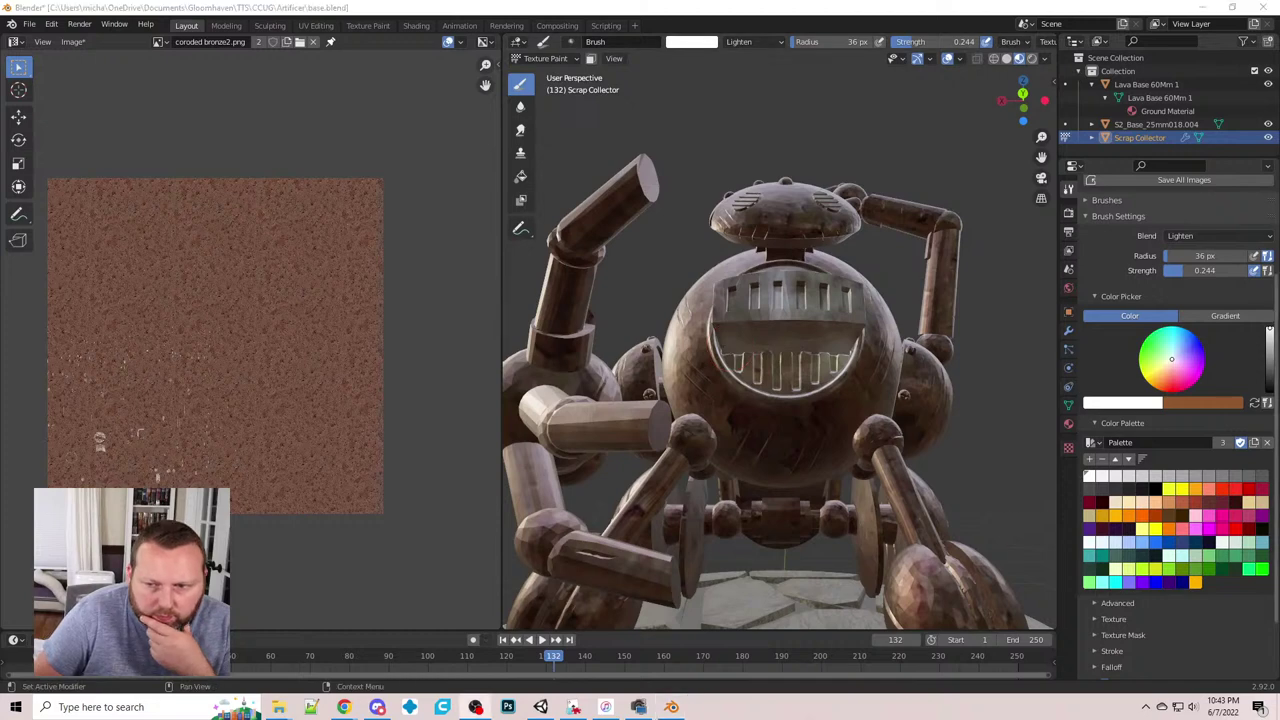
- Lighten the outer sides of the belly tray and the gears and scrap lying inside it
{"action": "middle_click_drag", "start_coordinate": [1000, 368], "coordinate": [680, 442]}
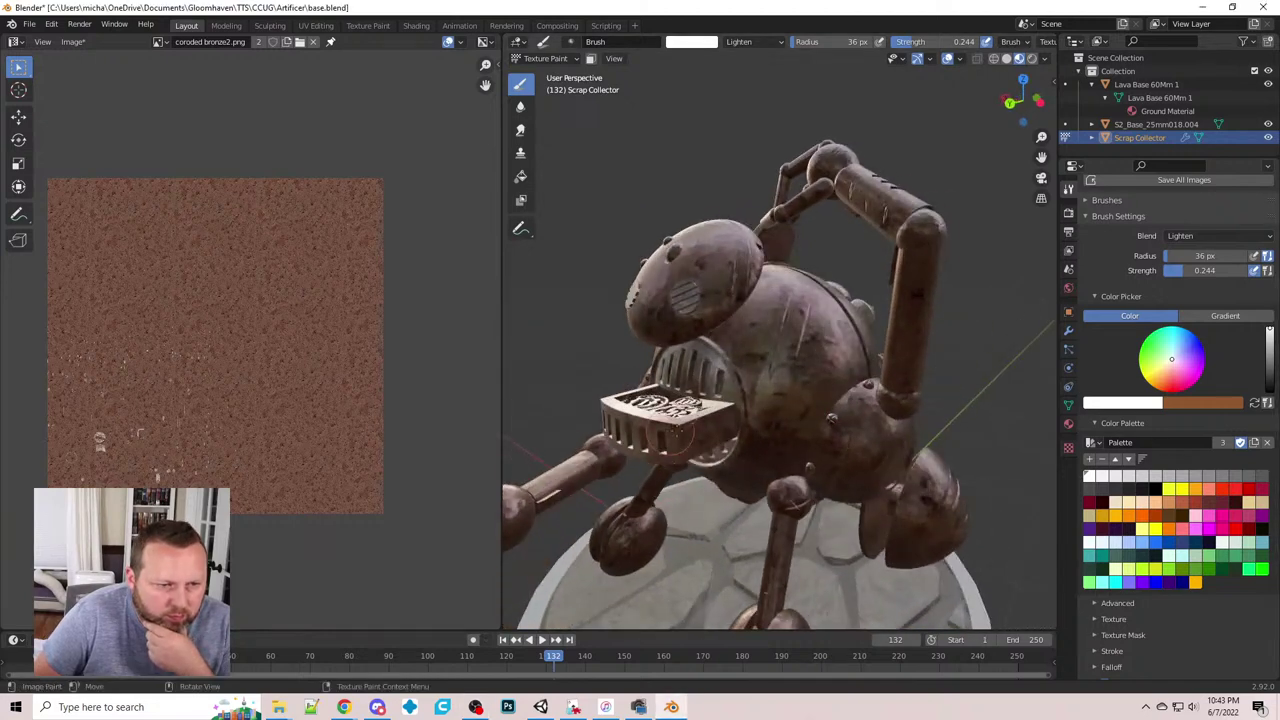
{"action": "mouse_move", "coordinate": [712, 426]}
{"action": "left_mouse_down"}
{"action": "mouse_move", "coordinate": [729, 424]}
{"action": "mouse_move", "coordinate": [658, 444]}
{"action": "mouse_move", "coordinate": [680, 407]}
{"action": "left_mouse_up"}
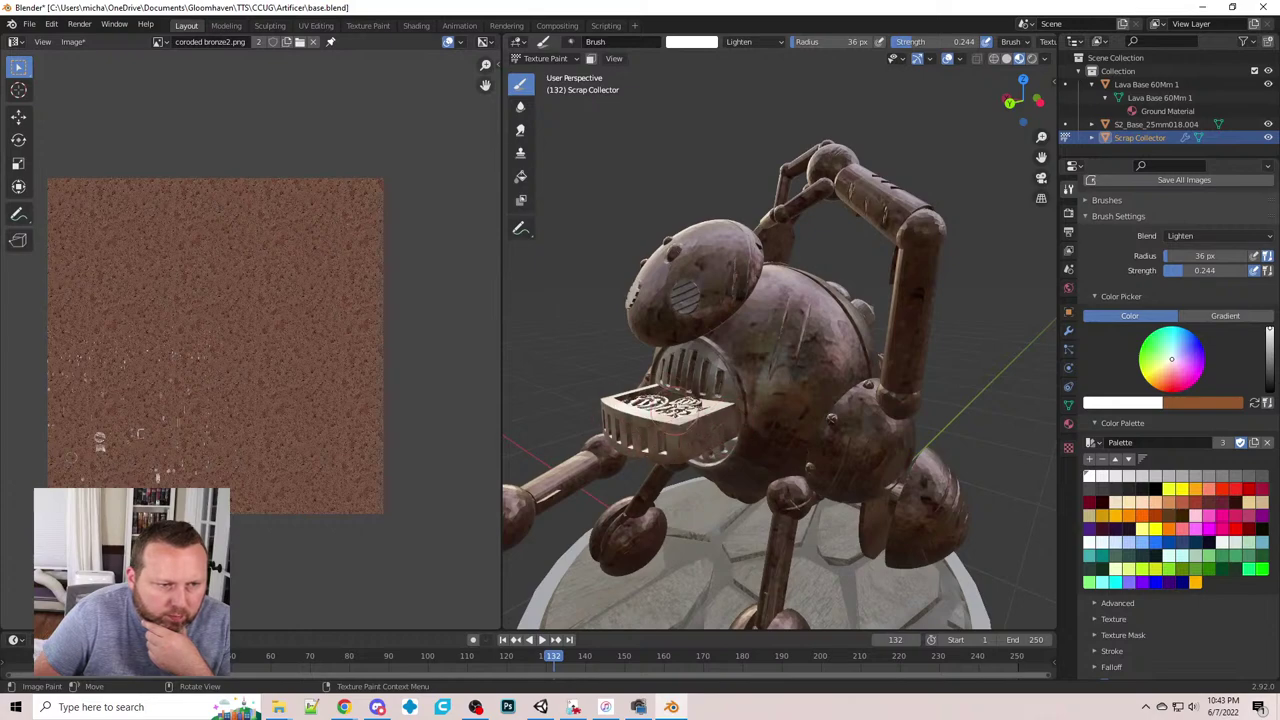
{"action": "middle_click_drag", "start_coordinate": [680, 407], "coordinate": [785, 400]}
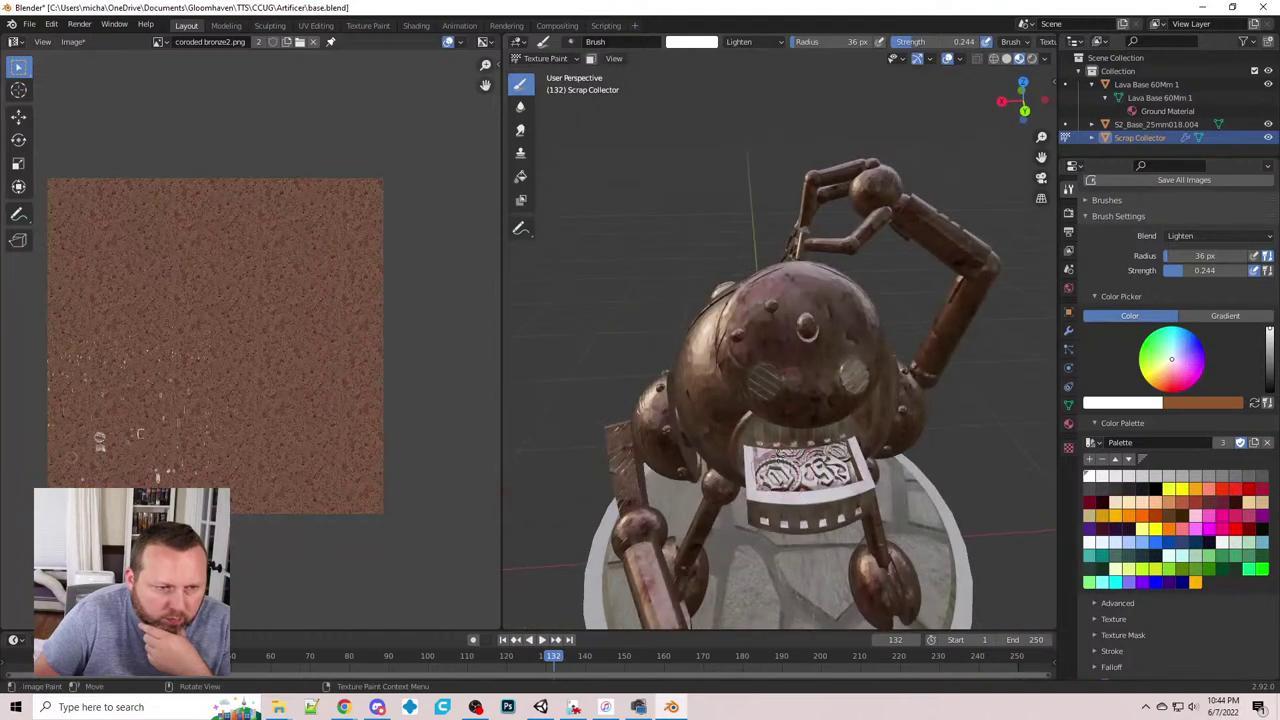
{"action": "mouse_move", "coordinate": [768, 462]}
{"action": "left_mouse_down"}
{"action": "mouse_move", "coordinate": [785, 485]}
{"action": "mouse_move", "coordinate": [845, 475]}
{"action": "mouse_move", "coordinate": [840, 455]}
{"action": "left_mouse_up"}
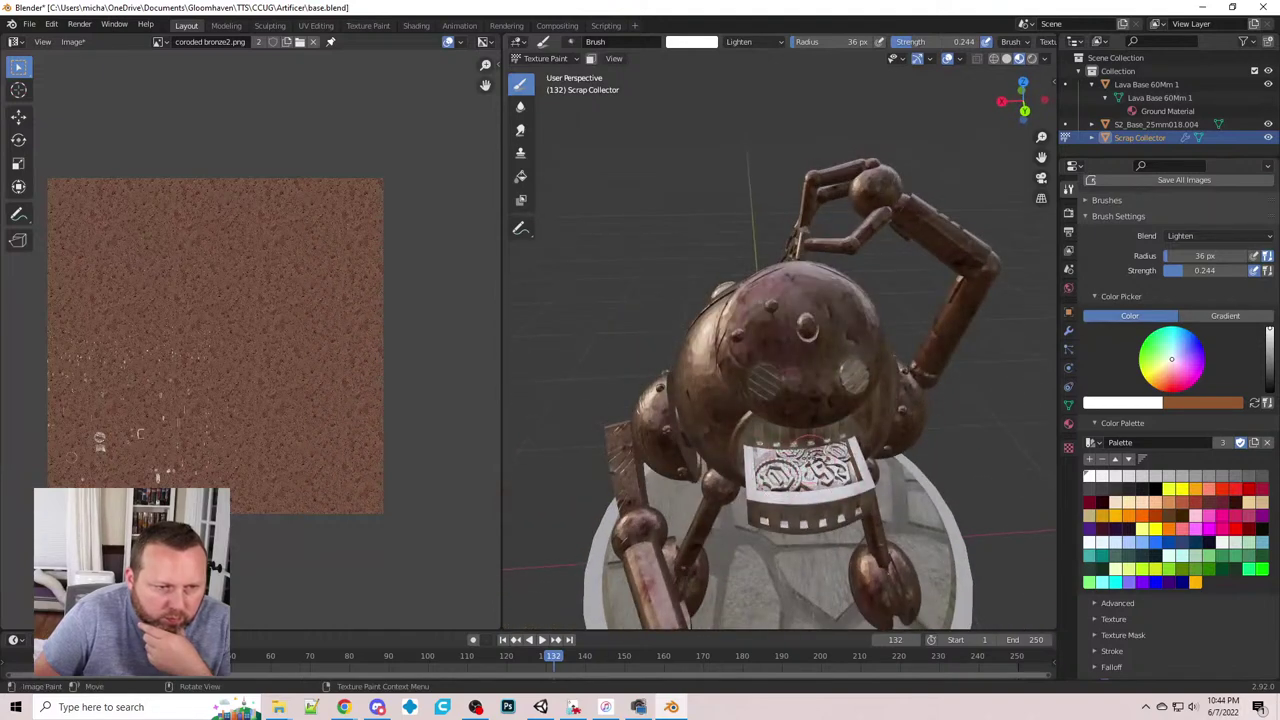
{"action": "middle_click_drag", "start_coordinate": [784, 400], "coordinate": [800, 316]}
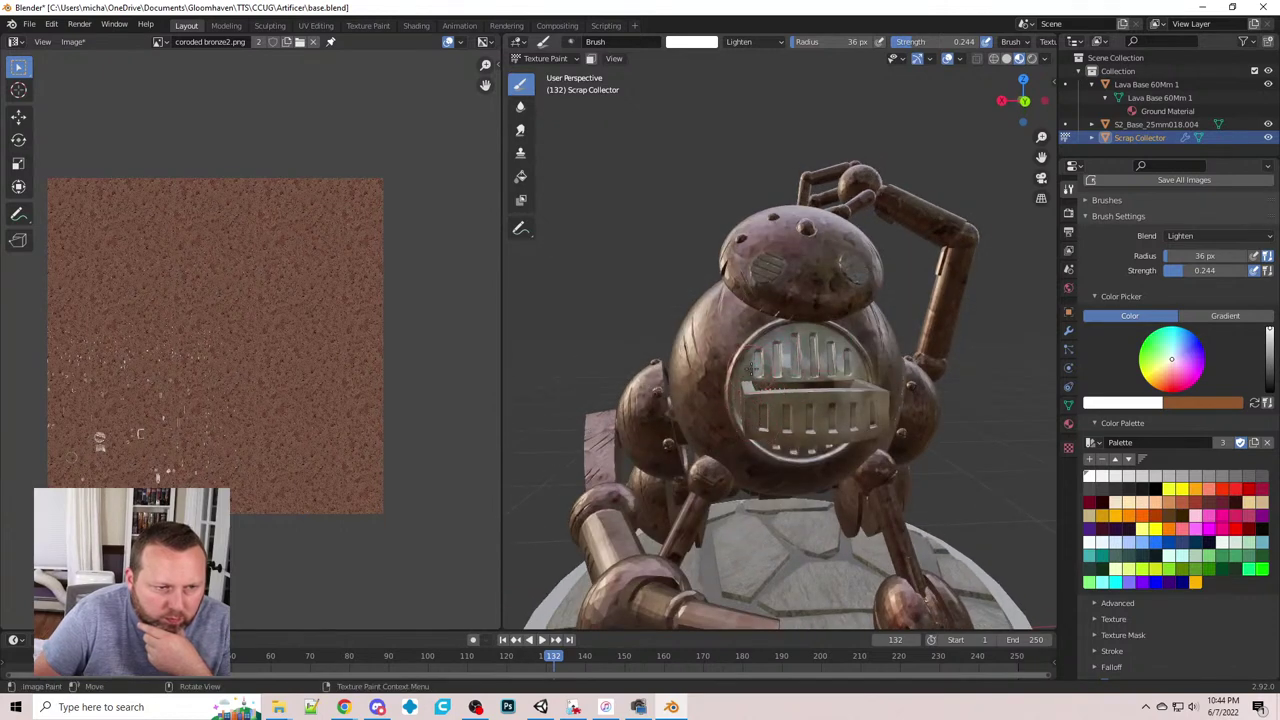
- Go over both round grilles on the head again to brighten them
{"action": "middle_click_drag", "start_coordinate": [789, 360], "coordinate": [795, 380]}
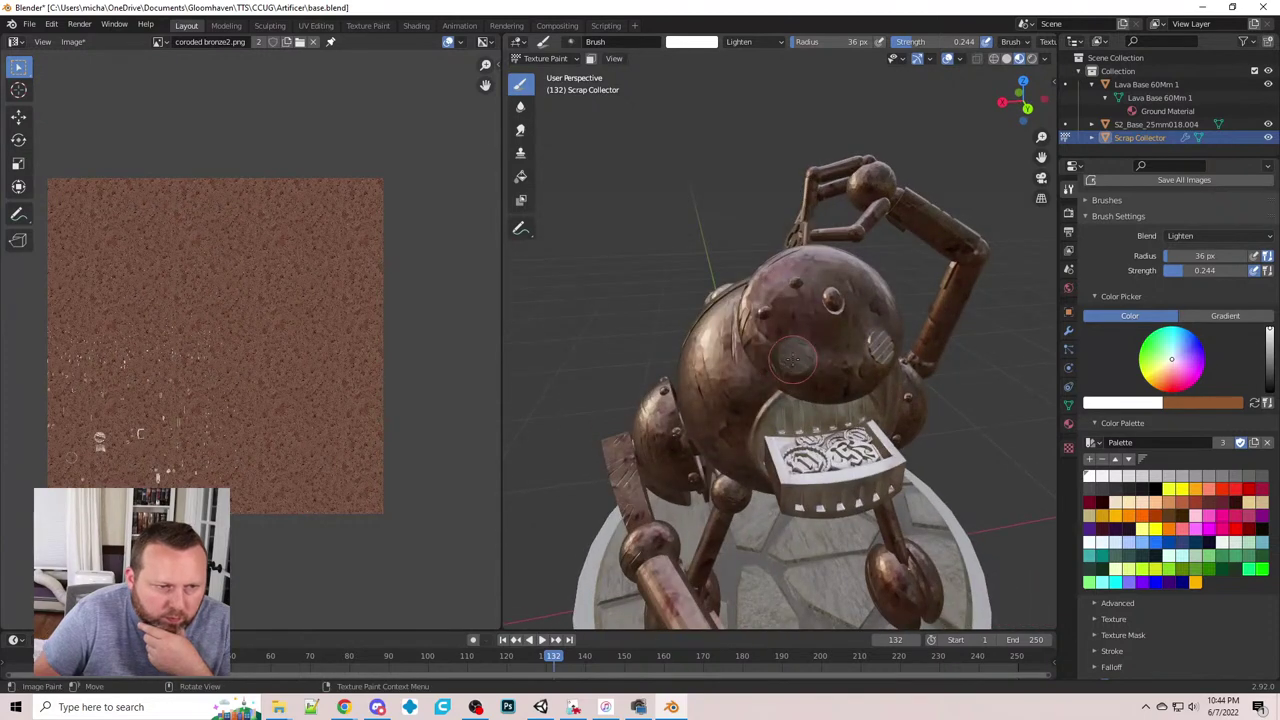
{"action": "mouse_move", "coordinate": [793, 359]}
{"action": "left_mouse_down"}
{"action": "mouse_move", "coordinate": [801, 350]}
{"action": "mouse_move", "coordinate": [796, 361]}
{"action": "left_mouse_up"}
{"action": "middle_click_drag", "start_coordinate": [867, 348], "coordinate": [823, 352]}
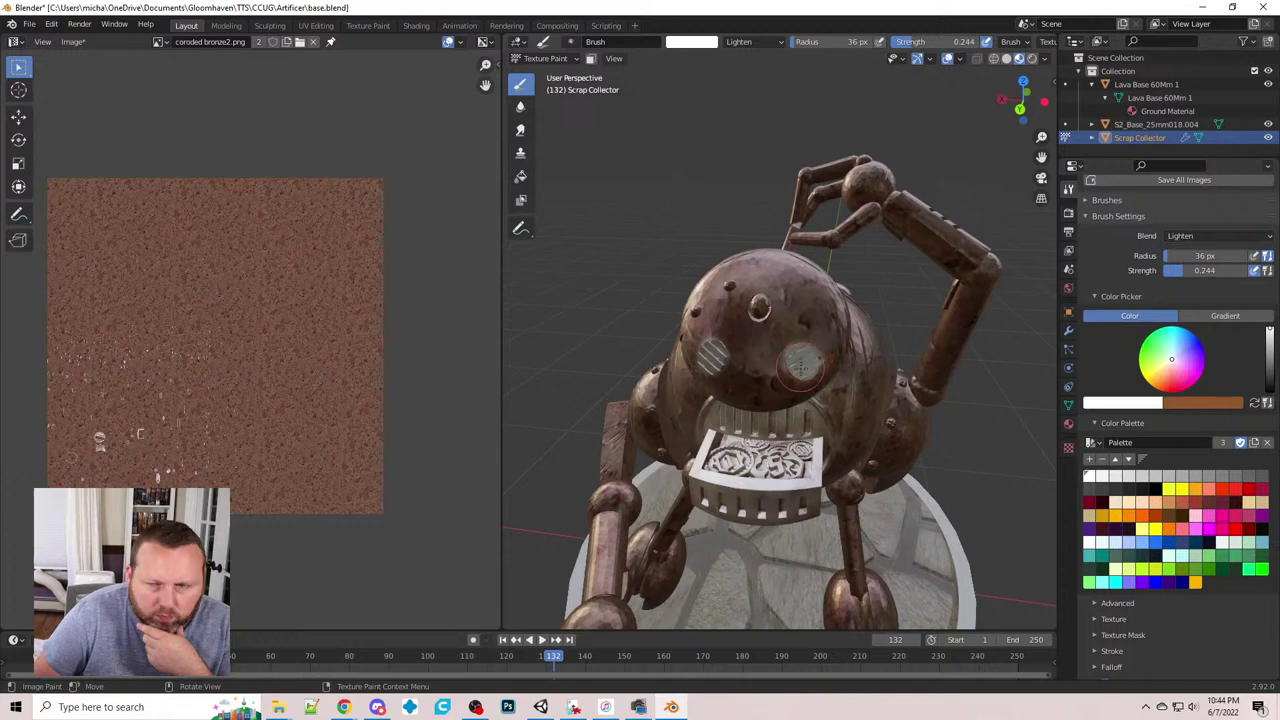
- Set the brush to golden yellow with Color blending and a strength of 0.600
{"action": "mouse_move", "coordinate": [815, 385]}
{"action": "middle_mouse_down"}
{"action": "mouse_move", "coordinate": [830, 415]}
{"action": "mouse_move", "coordinate": [1100, 500]}
{"action": "middle_mouse_up"}
{"action": "scroll", "coordinate": [830, 415], "scroll_direction": "down", "scroll_amount": 8}
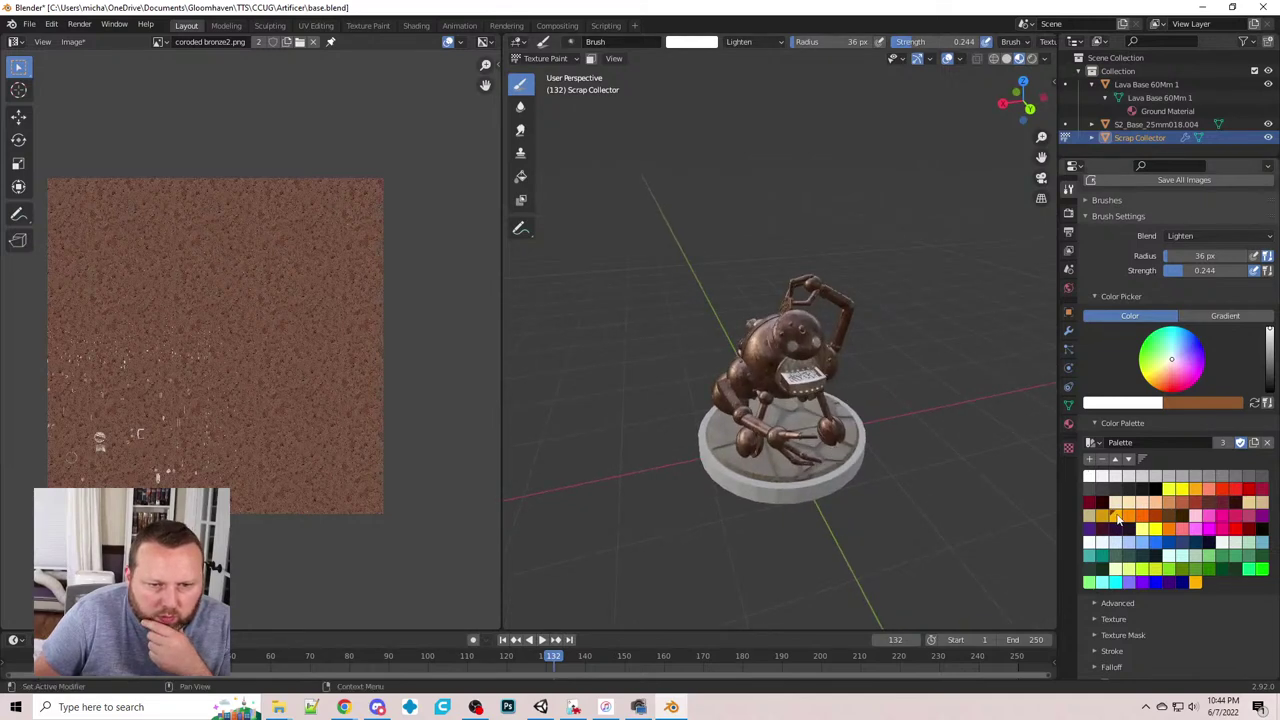
{"action": "left_click", "coordinate": [1116, 516]}
{"action": "left_click", "coordinate": [754, 41]}
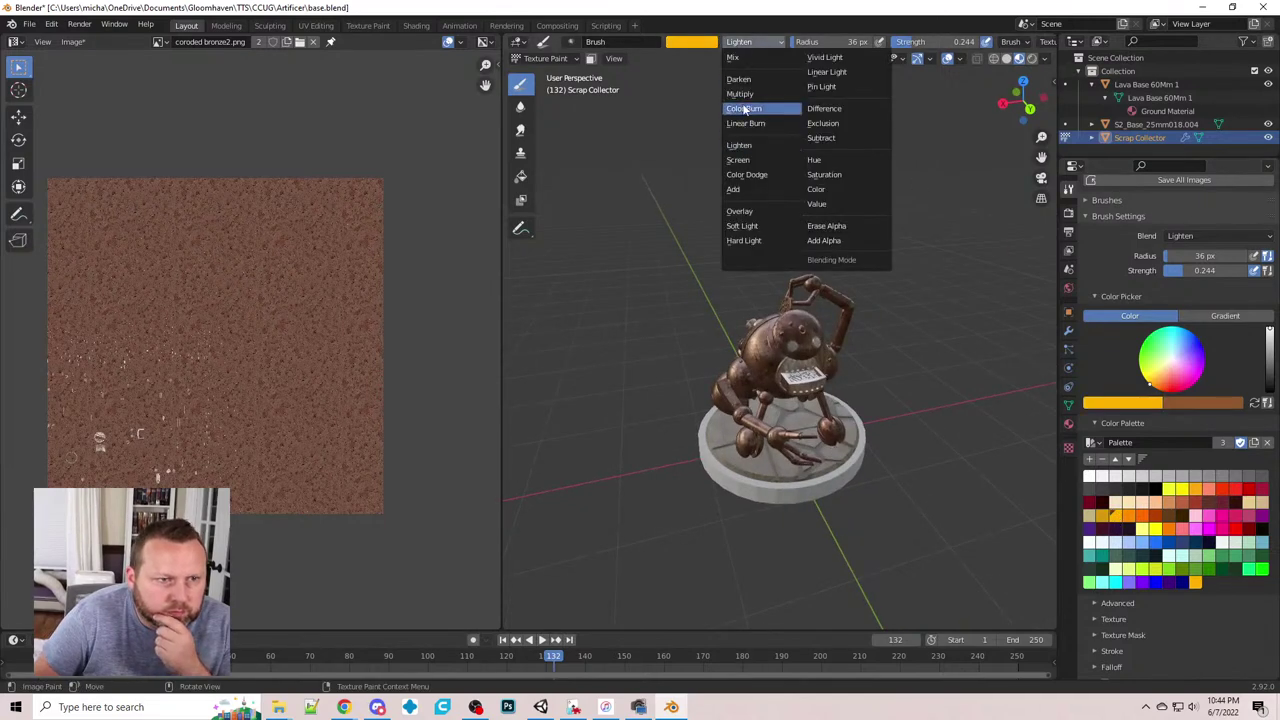
{"action": "left_click", "coordinate": [815, 190]}
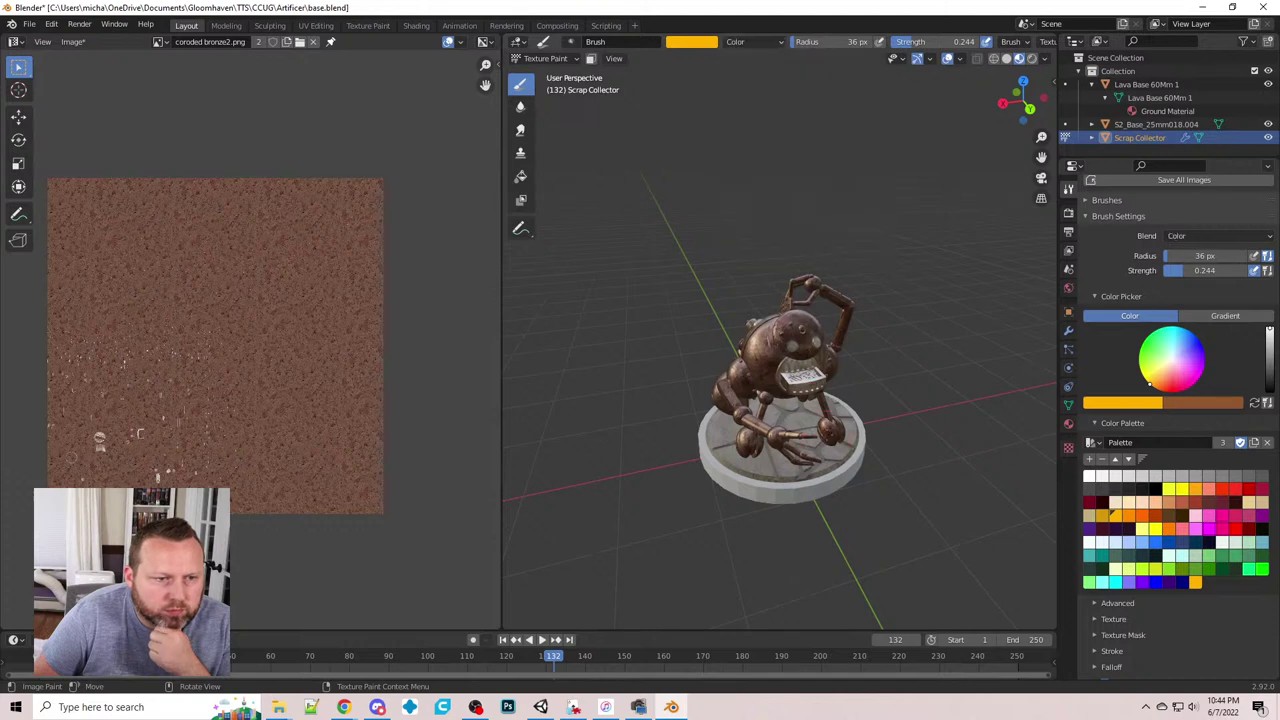
{"action": "scroll", "coordinate": [825, 365], "scroll_direction": "up", "scroll_amount": 5}
{"action": "scroll", "coordinate": [825, 365], "scroll_direction": "up", "scroll_amount": 3}
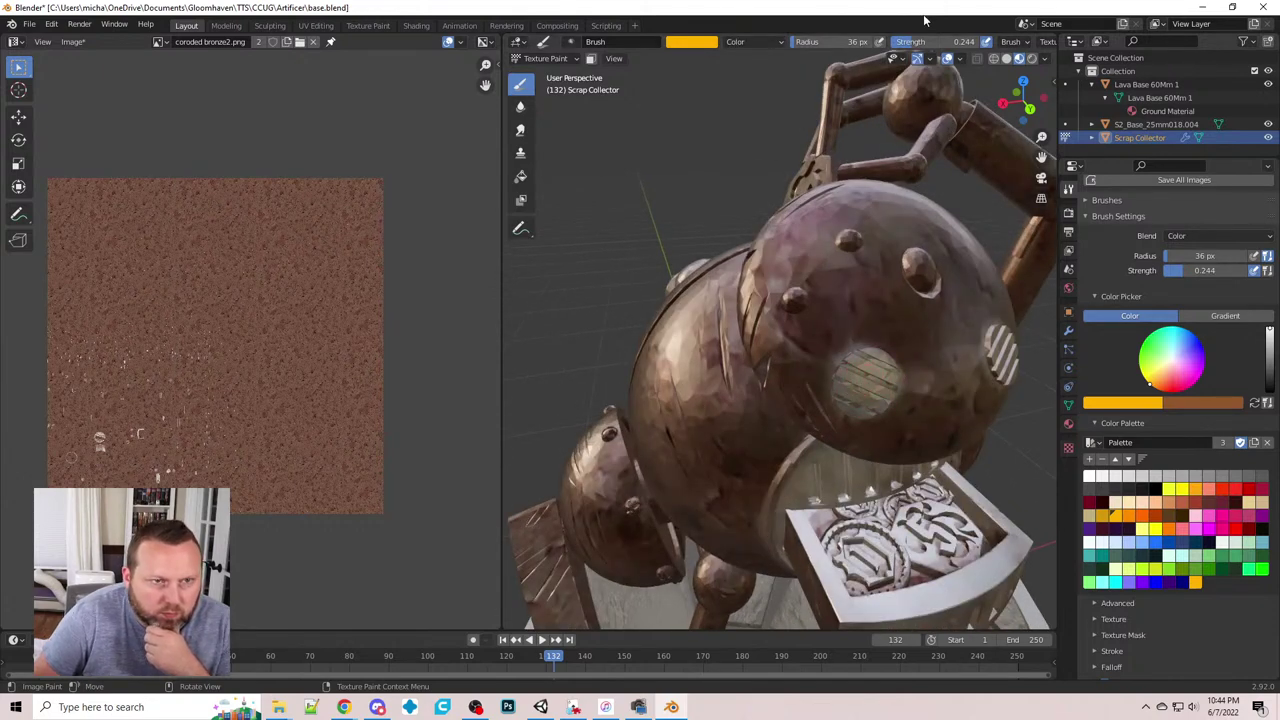
{"action": "left_click_drag", "start_coordinate": [914, 44], "coordinate": [946, 46]}
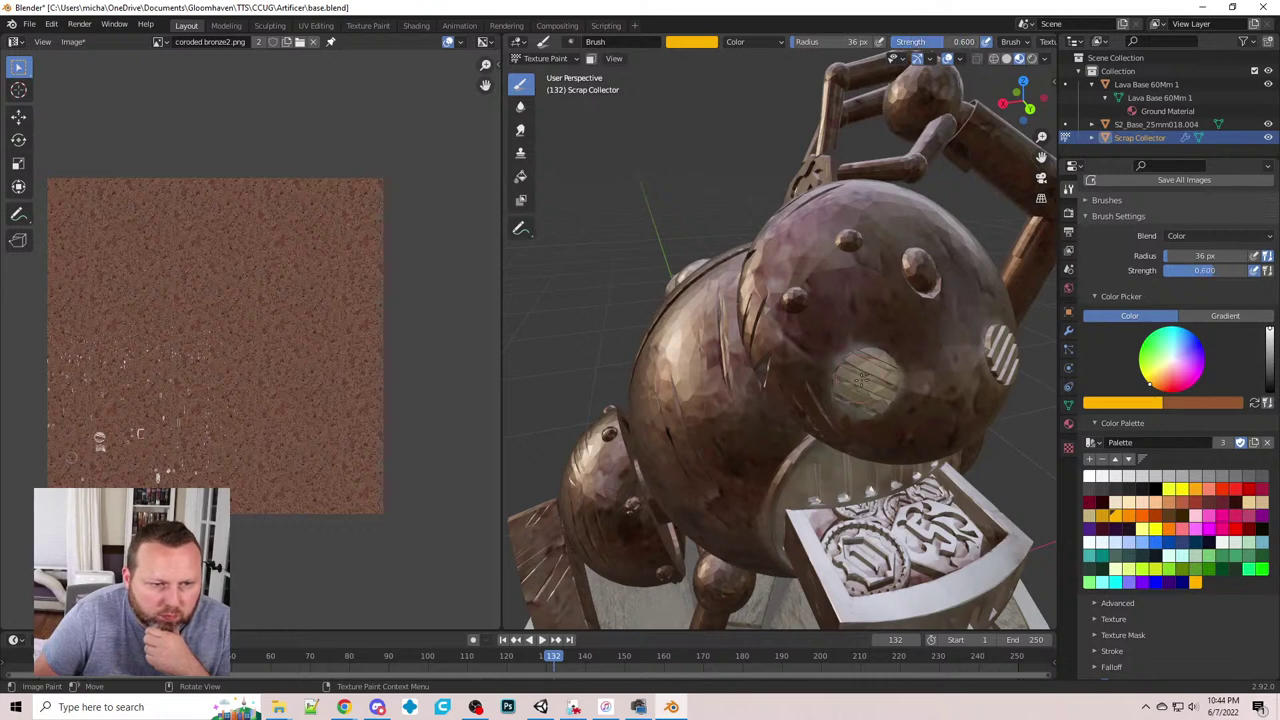
- Tint both round grilles on the head golden yellow, undoing a stray stroke along the way
{"action": "mouse_move", "coordinate": [860, 378]}
{"action": "left_mouse_down"}
{"action": "mouse_move", "coordinate": [850, 385]}
{"action": "mouse_move", "coordinate": [890, 368]}
{"action": "mouse_move", "coordinate": [871, 406]}
{"action": "mouse_move", "coordinate": [869, 363]}
{"action": "left_mouse_up"}
{"action": "middle_click_drag", "start_coordinate": [860, 390], "coordinate": [825, 305]}
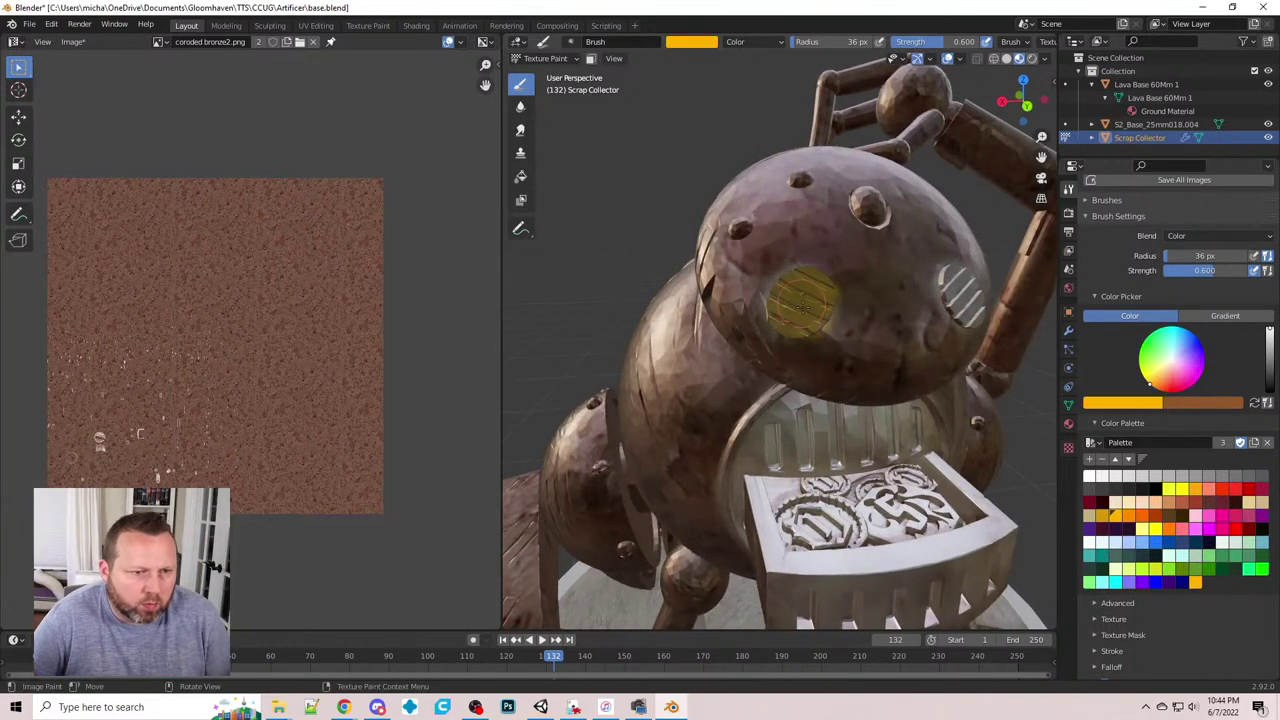
{"action": "scroll", "coordinate": [795, 315], "scroll_direction": "up", "scroll_amount": 2}
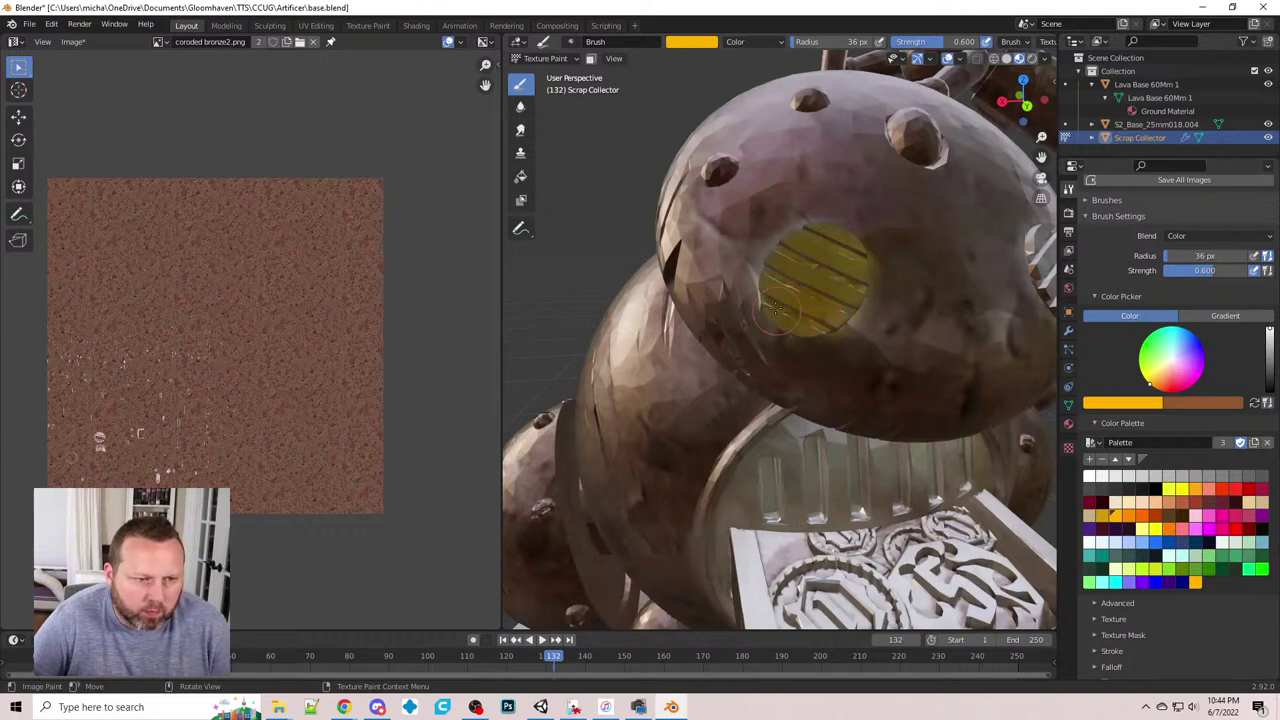
{"action": "key", "text": "ctrl+z"}
{"action": "middle_click_drag", "start_coordinate": [835, 292], "coordinate": [729, 290]}
{"action": "mouse_move", "coordinate": [728, 302]}
{"action": "left_mouse_down"}
{"action": "mouse_move", "coordinate": [700, 272]}
{"action": "mouse_move", "coordinate": [725, 240]}
{"action": "mouse_move", "coordinate": [755, 255]}
{"action": "mouse_move", "coordinate": [738, 250]}
{"action": "mouse_move", "coordinate": [765, 285]}
{"action": "mouse_move", "coordinate": [758, 315]}
{"action": "mouse_move", "coordinate": [712, 282]}
{"action": "left_mouse_up"}
- Raise the brush strength to 0.733 and go over both head grilles again, covering the slats and their edges
{"action": "left_click_drag", "start_coordinate": [942, 41], "coordinate": [958, 41]}
{"action": "mouse_move", "coordinate": [760, 300]}
{"action": "left_mouse_down"}
{"action": "mouse_move", "coordinate": [712, 300]}
{"action": "mouse_move", "coordinate": [690, 240]}
{"action": "left_mouse_up"}
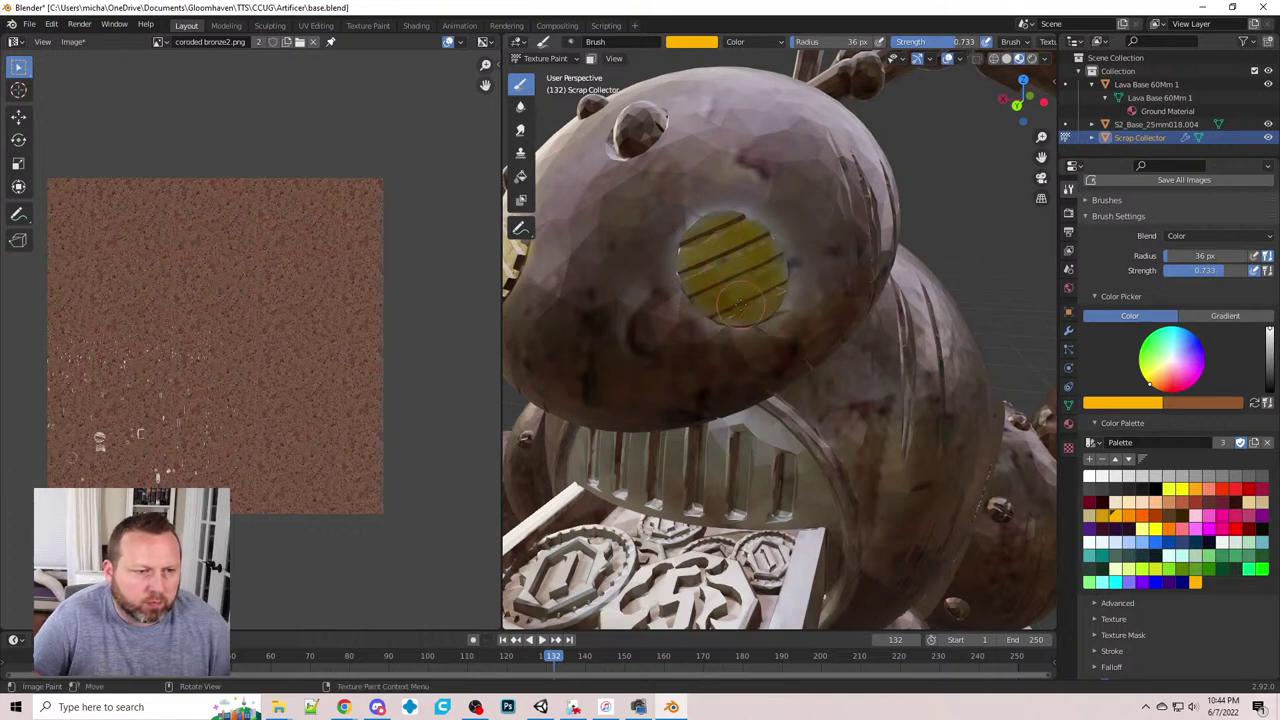
{"action": "left_click_drag", "start_coordinate": [697, 237], "coordinate": [740, 230]}
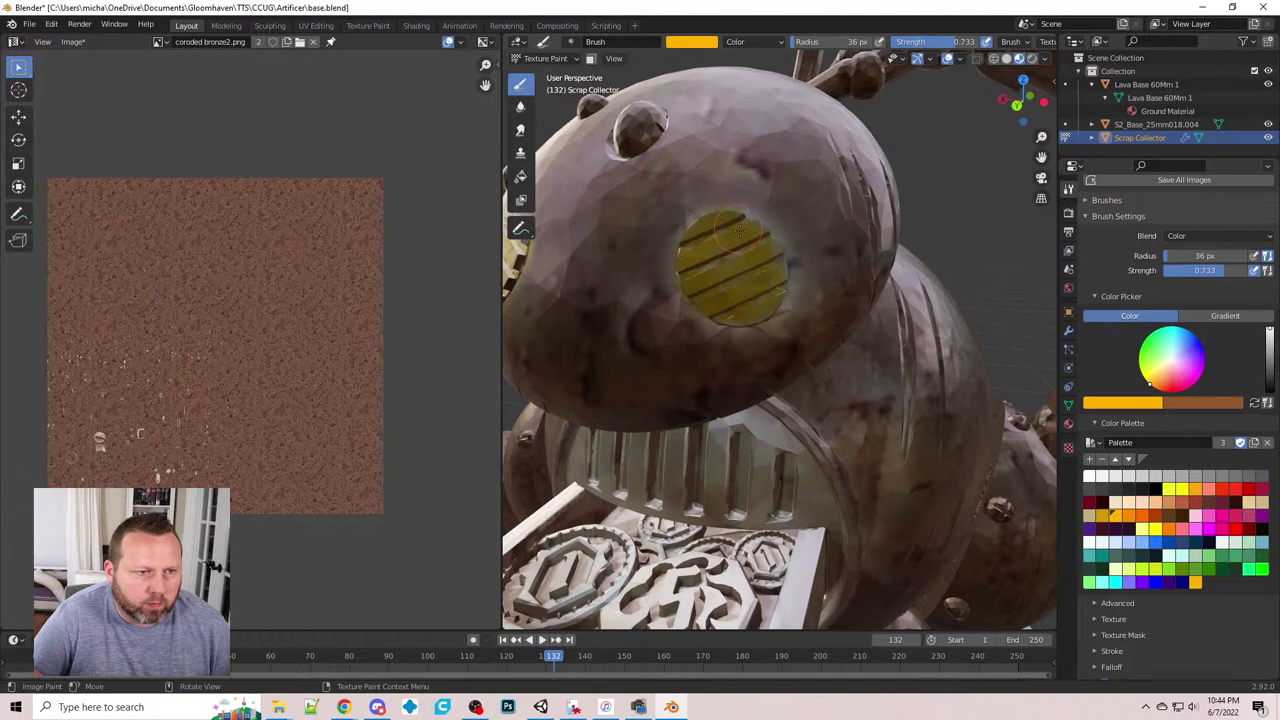
{"action": "middle_click_drag", "start_coordinate": [775, 268], "coordinate": [800, 360]}
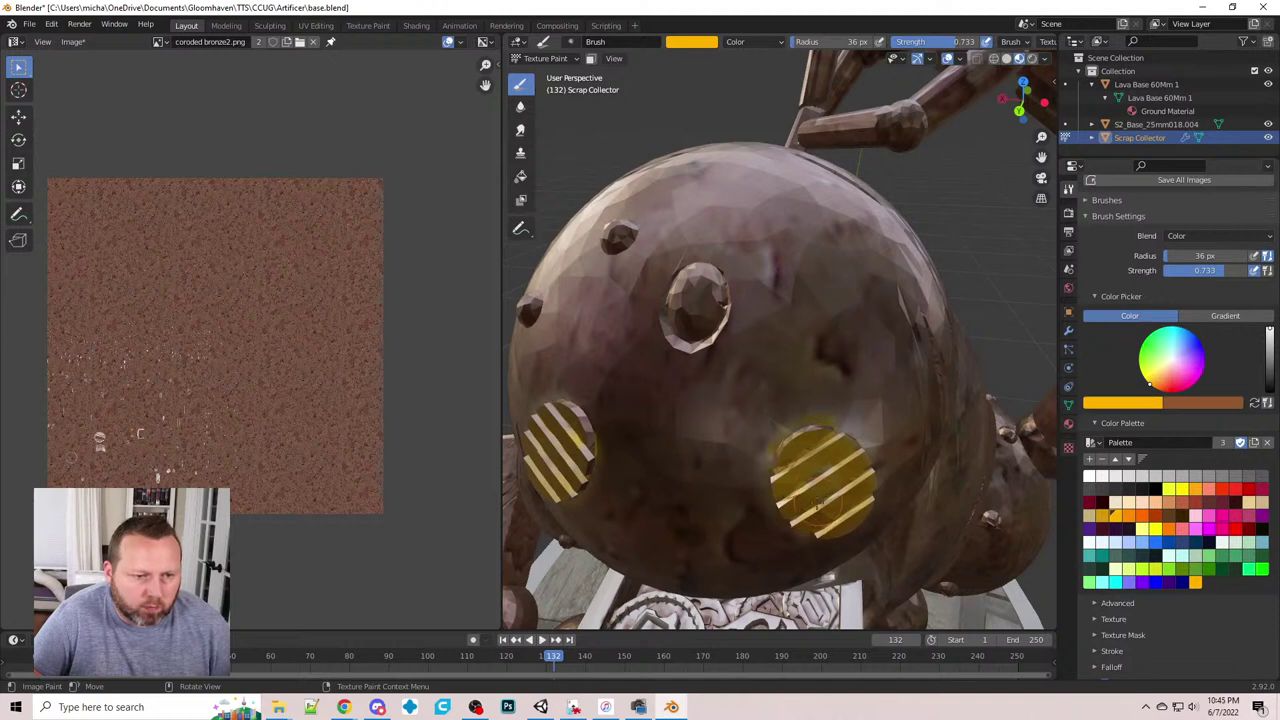
{"action": "middle_click_drag", "start_coordinate": [833, 487], "coordinate": [888, 582]}
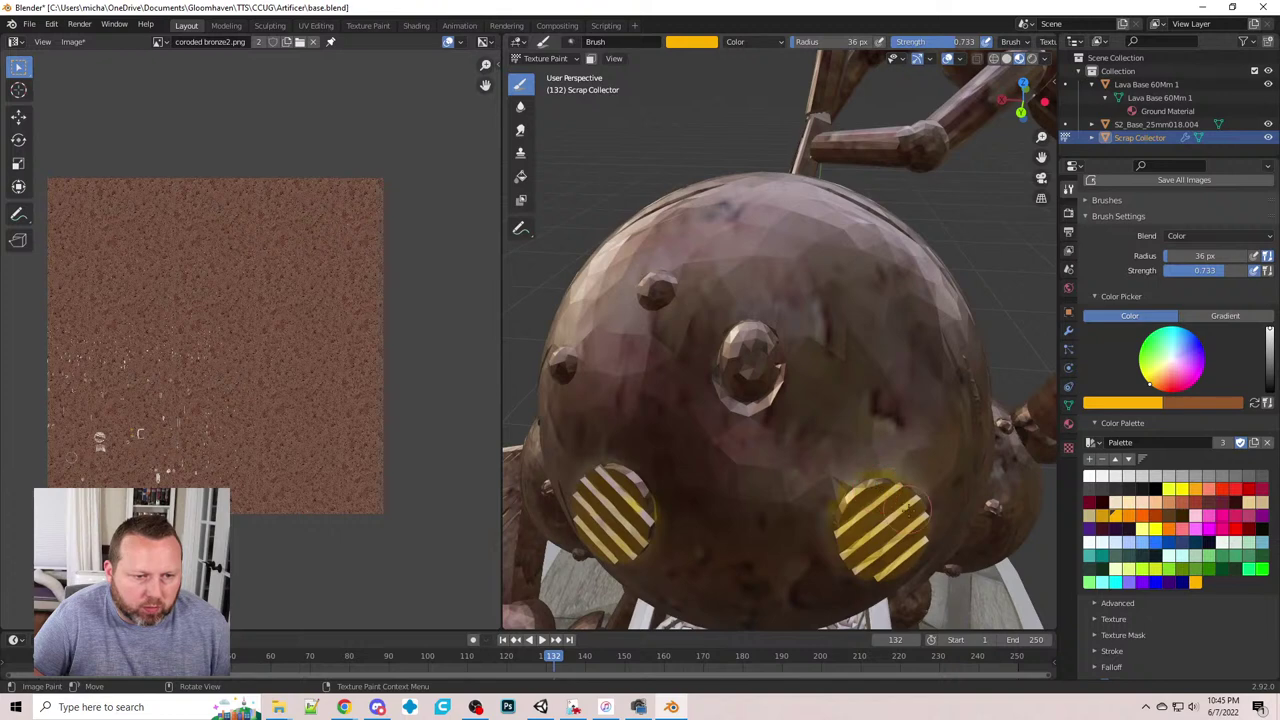
{"action": "middle_click_drag", "start_coordinate": [915, 535], "coordinate": [841, 527]}
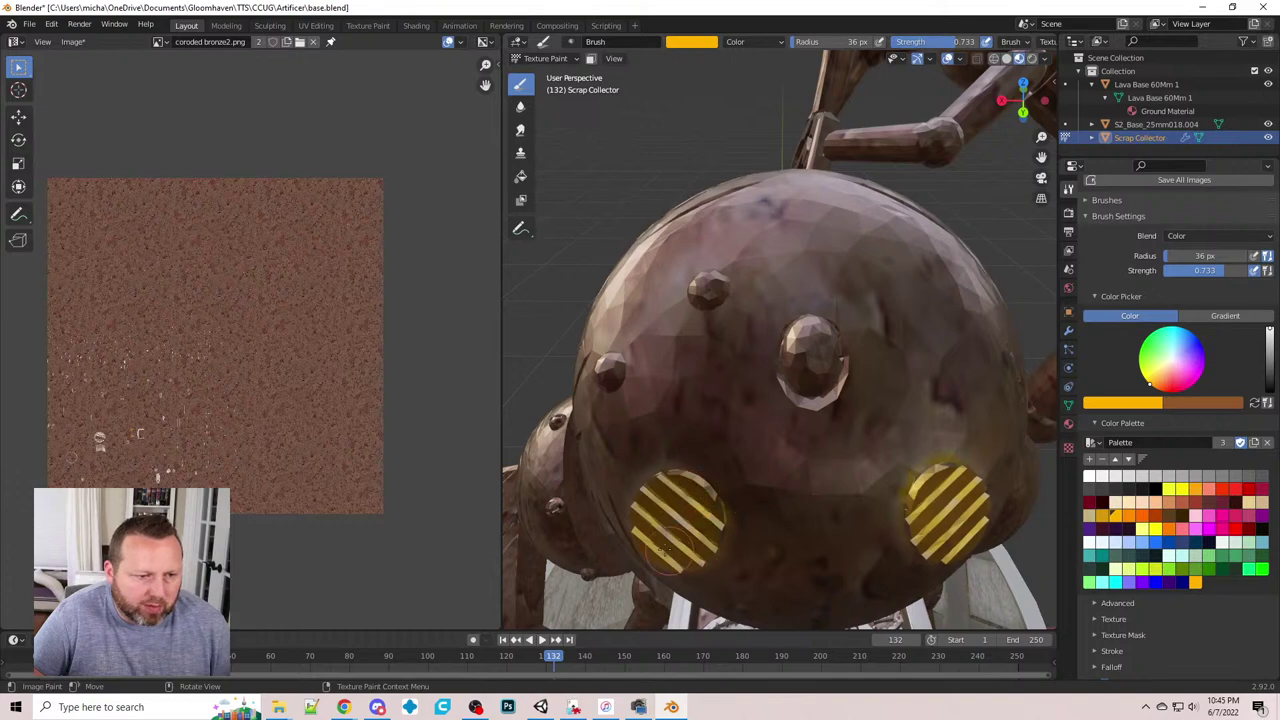
- Tint the upper slotted grate and its rim in the belly opening golden yellow
{"action": "mouse_move", "coordinate": [684, 508]}
{"action": "middle_mouse_down"}
{"action": "mouse_move", "coordinate": [773, 448]}
{"action": "mouse_move", "coordinate": [752, 392]}
{"action": "middle_mouse_up"}
{"action": "left_click_drag", "start_coordinate": [720, 394], "coordinate": [775, 418]}
{"action": "left_click_drag", "start_coordinate": [690, 452], "coordinate": [816, 446]}
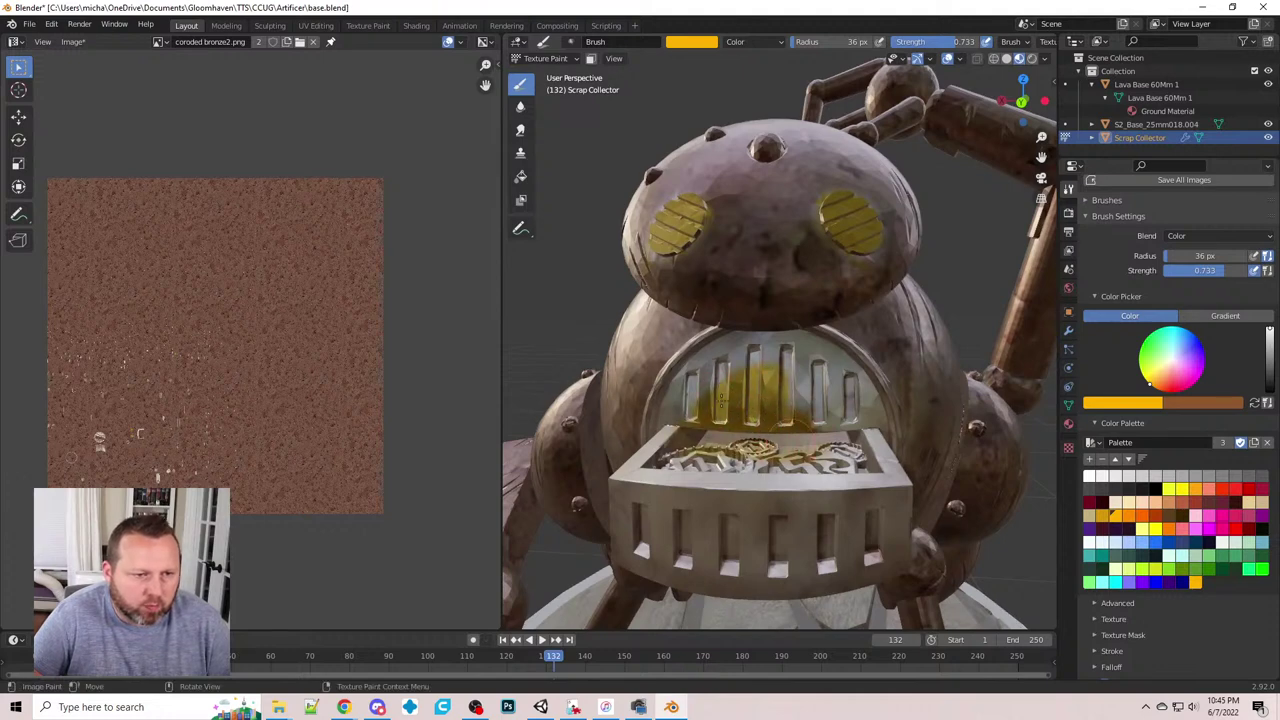
{"action": "mouse_move", "coordinate": [720, 396]}
{"action": "left_mouse_down"}
{"action": "mouse_move", "coordinate": [690, 392]}
{"action": "mouse_move", "coordinate": [672, 418]}
{"action": "mouse_move", "coordinate": [705, 360]}
{"action": "mouse_move", "coordinate": [706, 380]}
{"action": "left_mouse_up"}
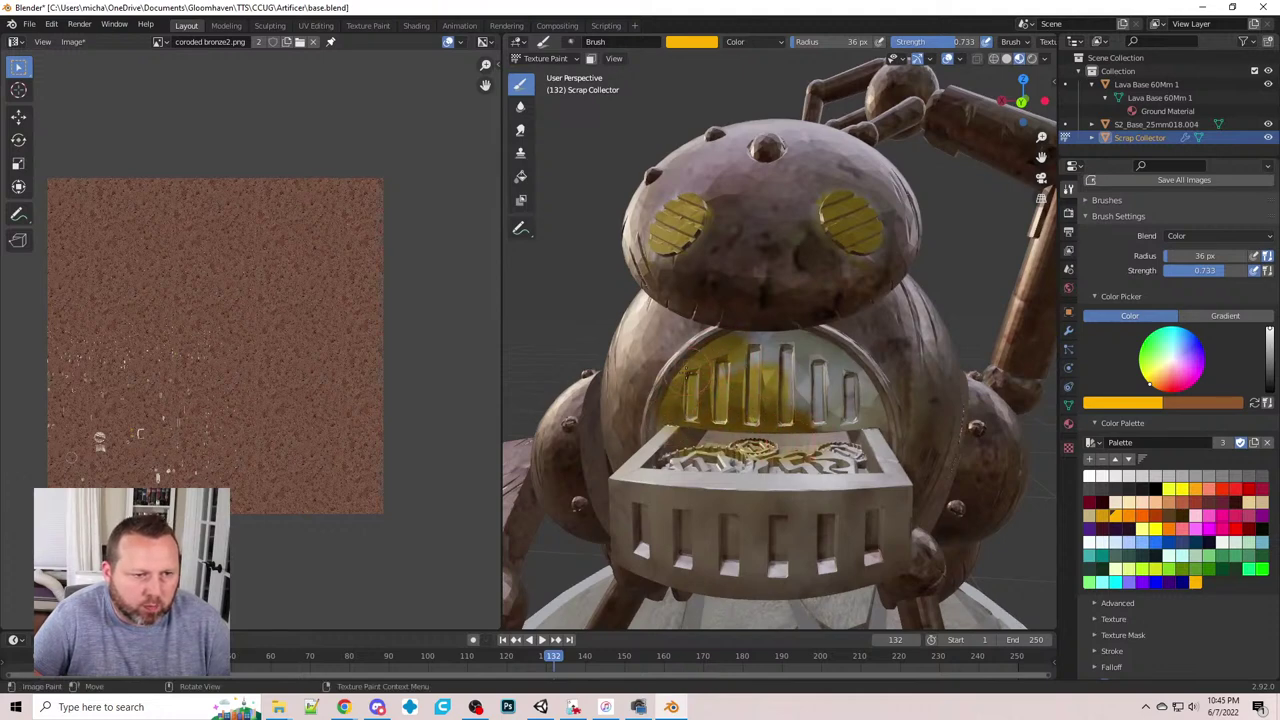
{"action": "middle_click_drag", "start_coordinate": [729, 356], "coordinate": [759, 296]}
{"action": "mouse_move", "coordinate": [759, 296]}
{"action": "left_mouse_down"}
{"action": "mouse_move", "coordinate": [775, 270]}
{"action": "mouse_move", "coordinate": [845, 292]}
{"action": "mouse_move", "coordinate": [884, 340]}
{"action": "mouse_move", "coordinate": [848, 347]}
{"action": "left_mouse_up"}
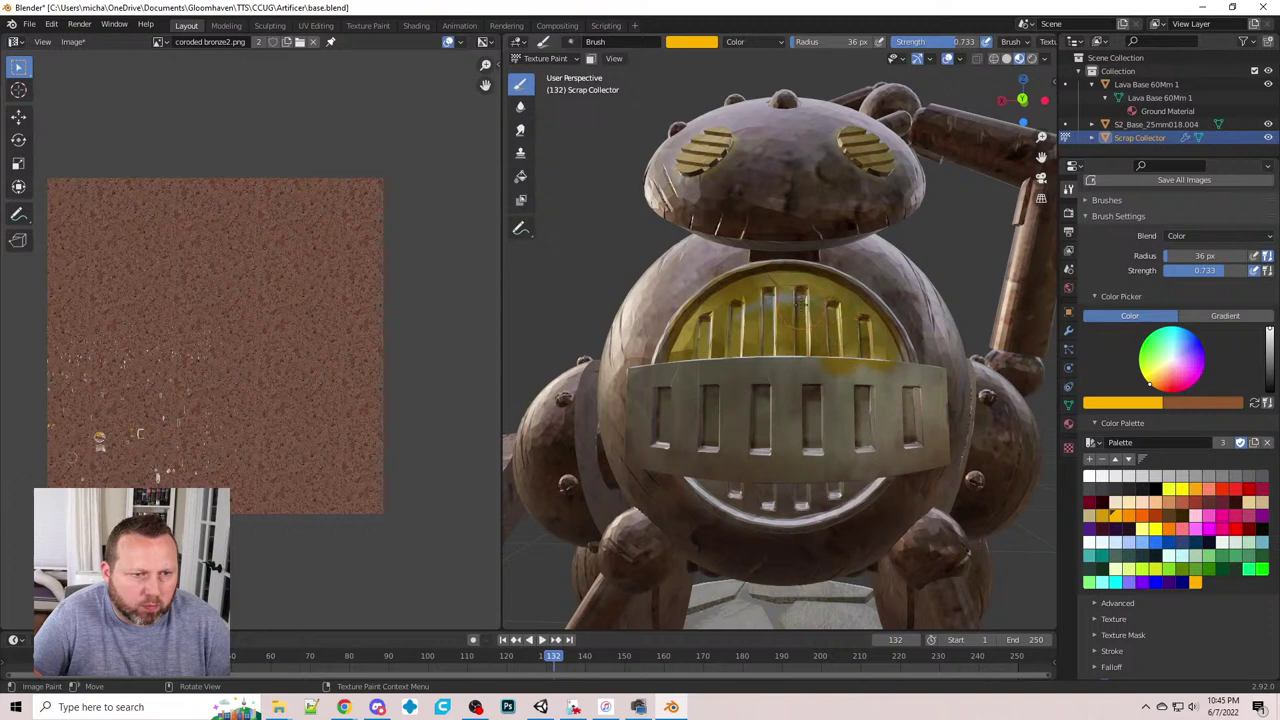
{"action": "middle_click_drag", "start_coordinate": [775, 318], "coordinate": [756, 372]}
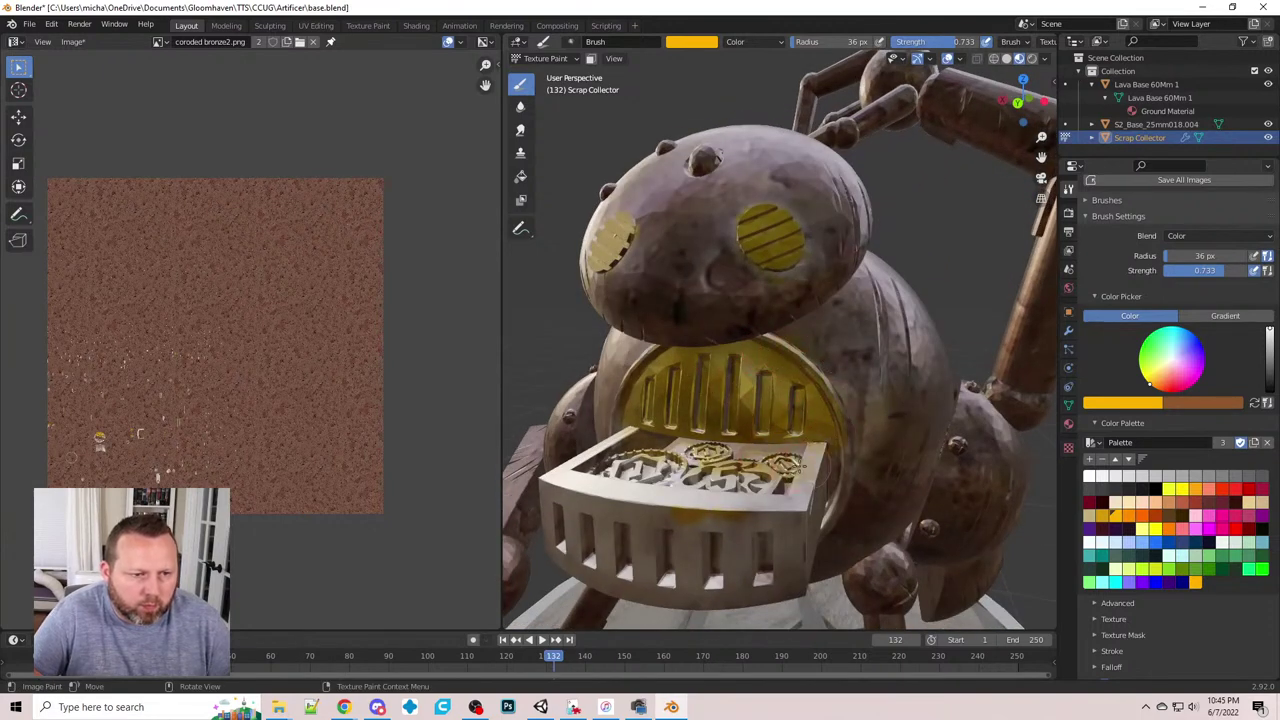
- Tint the upper rim of the belly tray and the gears and scrap inside it golden yellow
{"action": "mouse_move", "coordinate": [801, 466]}
{"action": "left_mouse_down"}
{"action": "mouse_move", "coordinate": [798, 487]}
{"action": "mouse_move", "coordinate": [655, 478]}
{"action": "mouse_move", "coordinate": [694, 470]}
{"action": "left_mouse_up"}
{"action": "middle_click_drag", "start_coordinate": [660, 480], "coordinate": [698, 473]}
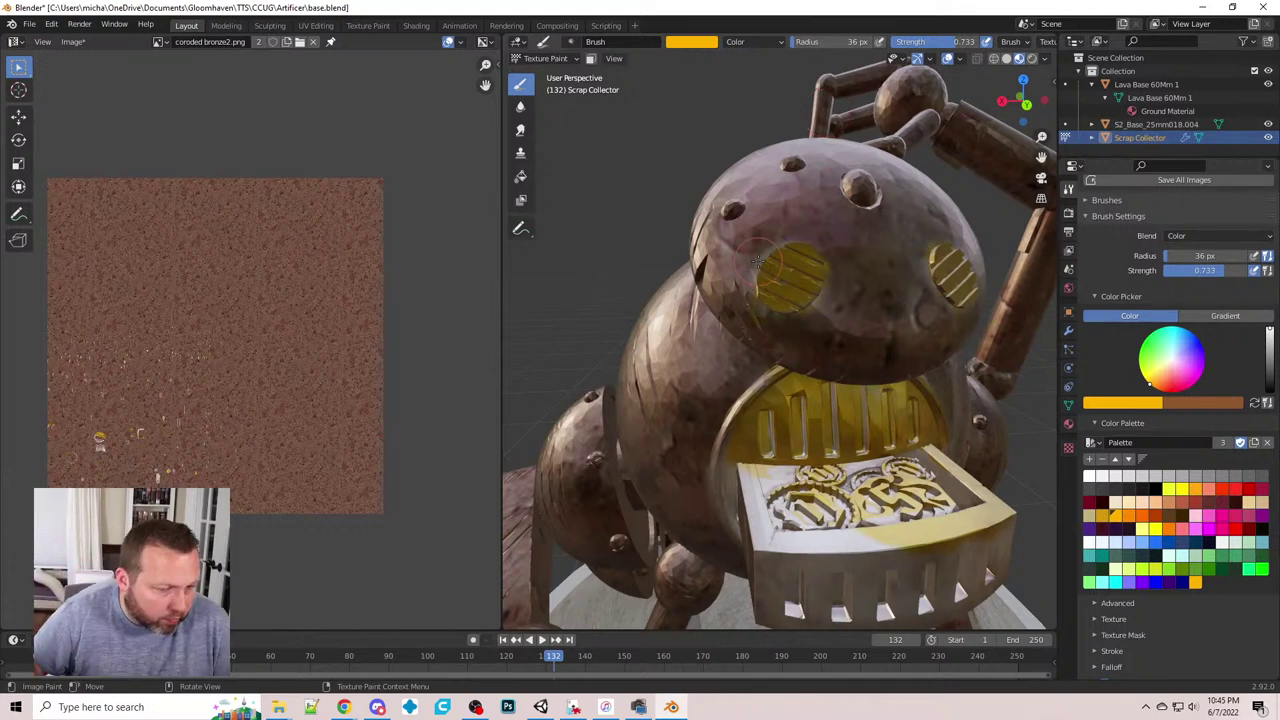
{"action": "mouse_move", "coordinate": [878, 506]}
{"action": "left_mouse_down"}
{"action": "mouse_move", "coordinate": [852, 542]}
{"action": "mouse_move", "coordinate": [822, 522]}
{"action": "mouse_move", "coordinate": [829, 558]}
{"action": "mouse_move", "coordinate": [767, 478]}
{"action": "mouse_move", "coordinate": [766, 546]}
{"action": "left_mouse_up"}
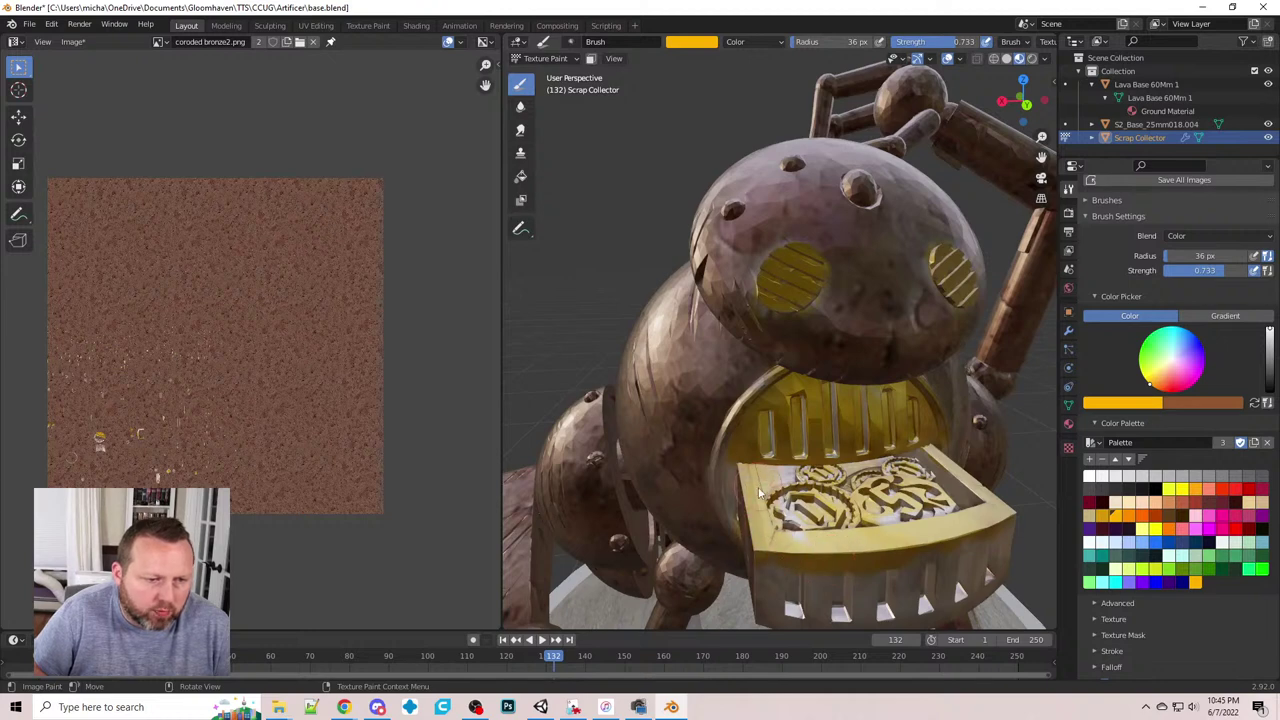
{"action": "mouse_move", "coordinate": [758, 486]}
{"action": "left_mouse_down"}
{"action": "mouse_move", "coordinate": [790, 500]}
{"action": "mouse_move", "coordinate": [815, 537]}
{"action": "mouse_move", "coordinate": [905, 535]}
{"action": "mouse_move", "coordinate": [925, 518]}
{"action": "left_mouse_up"}
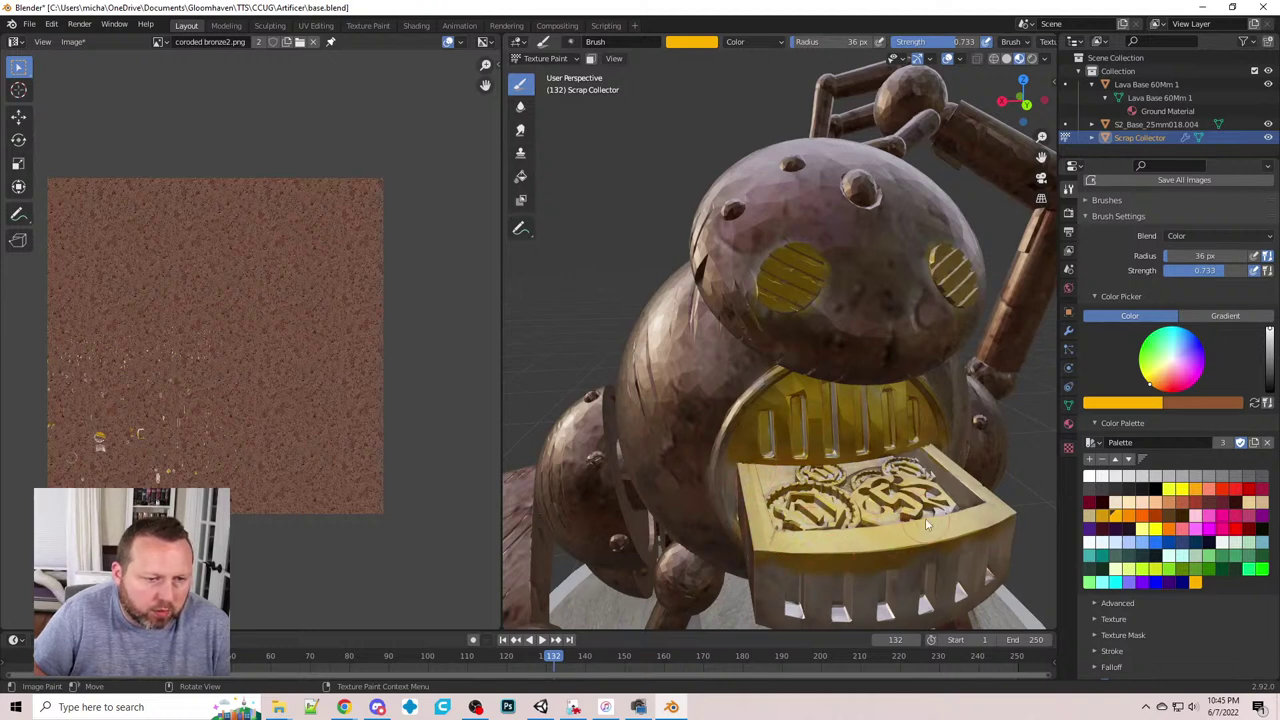
{"action": "middle_click_drag", "start_coordinate": [925, 518], "coordinate": [881, 534]}
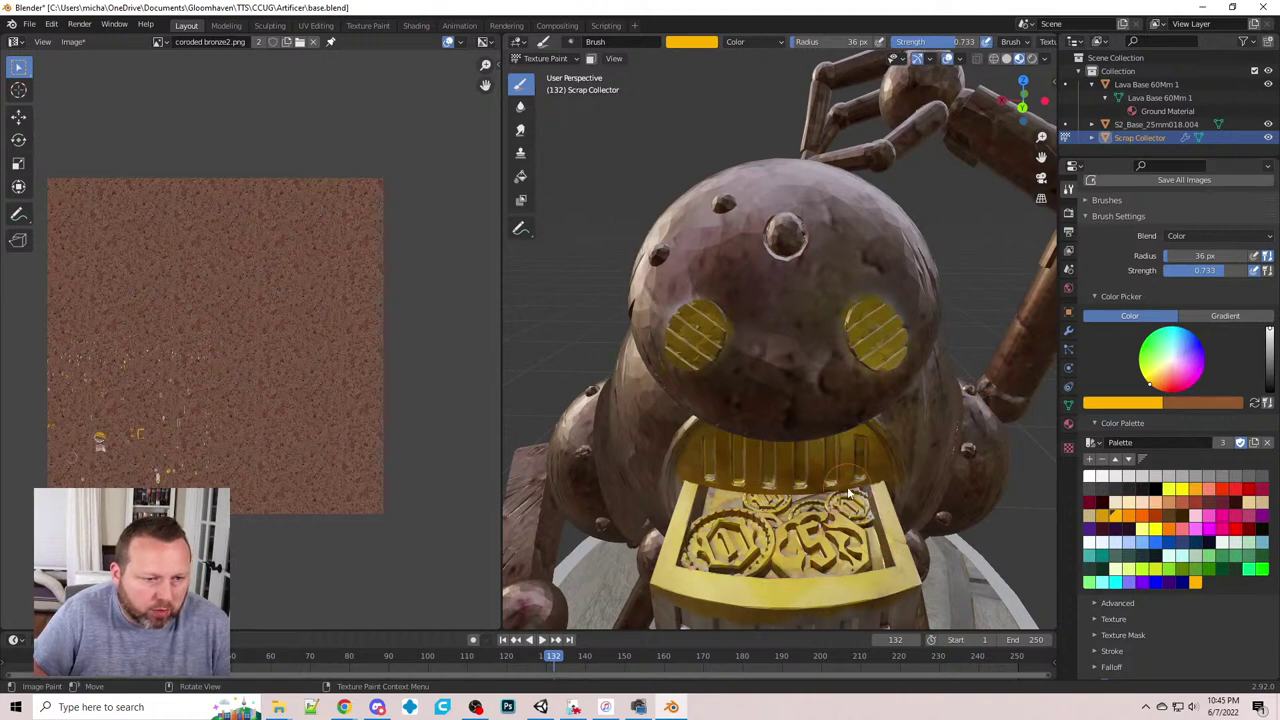
{"action": "mouse_move", "coordinate": [848, 494]}
{"action": "middle_mouse_down"}
{"action": "mouse_move", "coordinate": [870, 507]}
{"action": "mouse_move", "coordinate": [781, 539]}
{"action": "middle_mouse_up"}
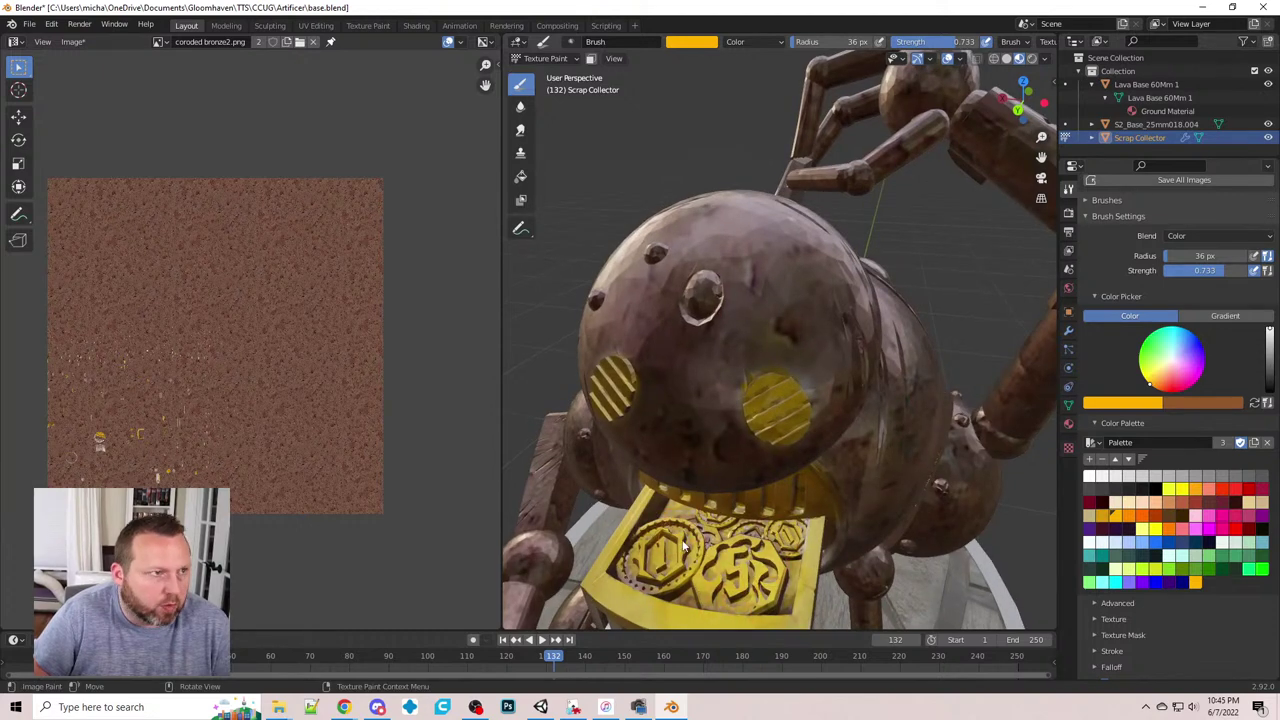
- Save the project as a new file named scrap collector.blend in the Artificer folder
{"action": "left_click", "coordinate": [29, 23]}
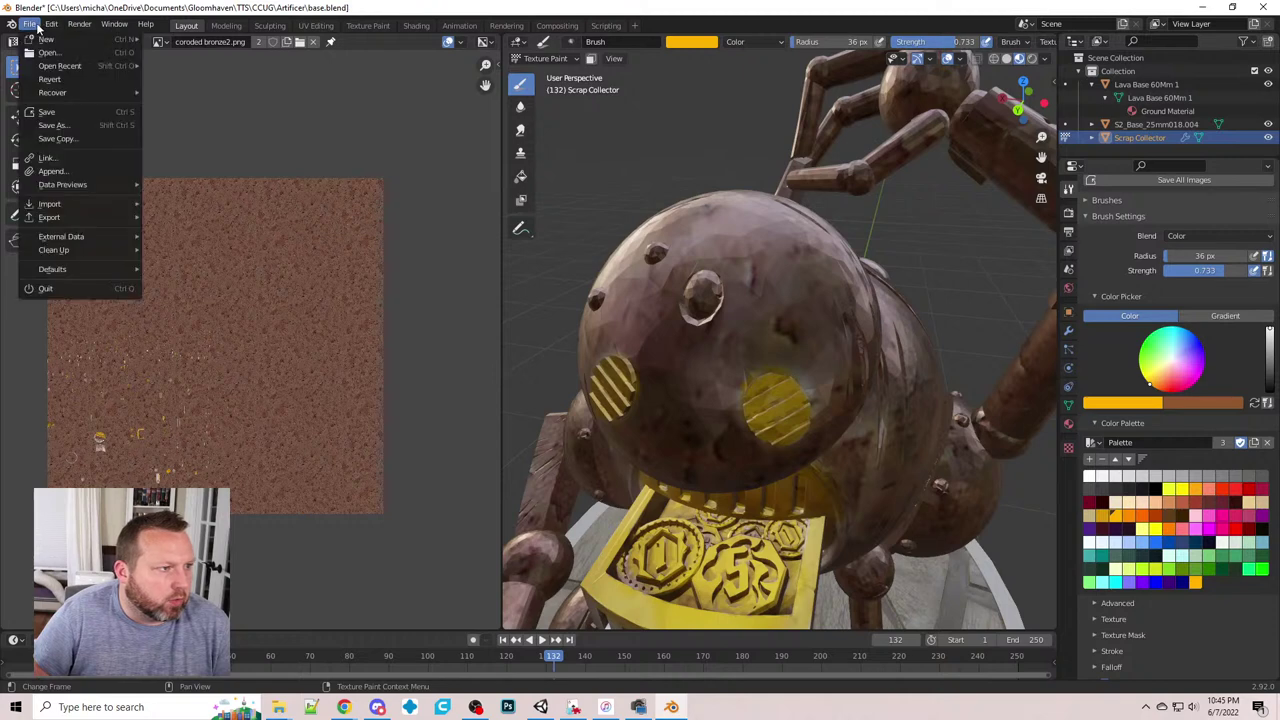
{"action": "left_click", "coordinate": [57, 126]}
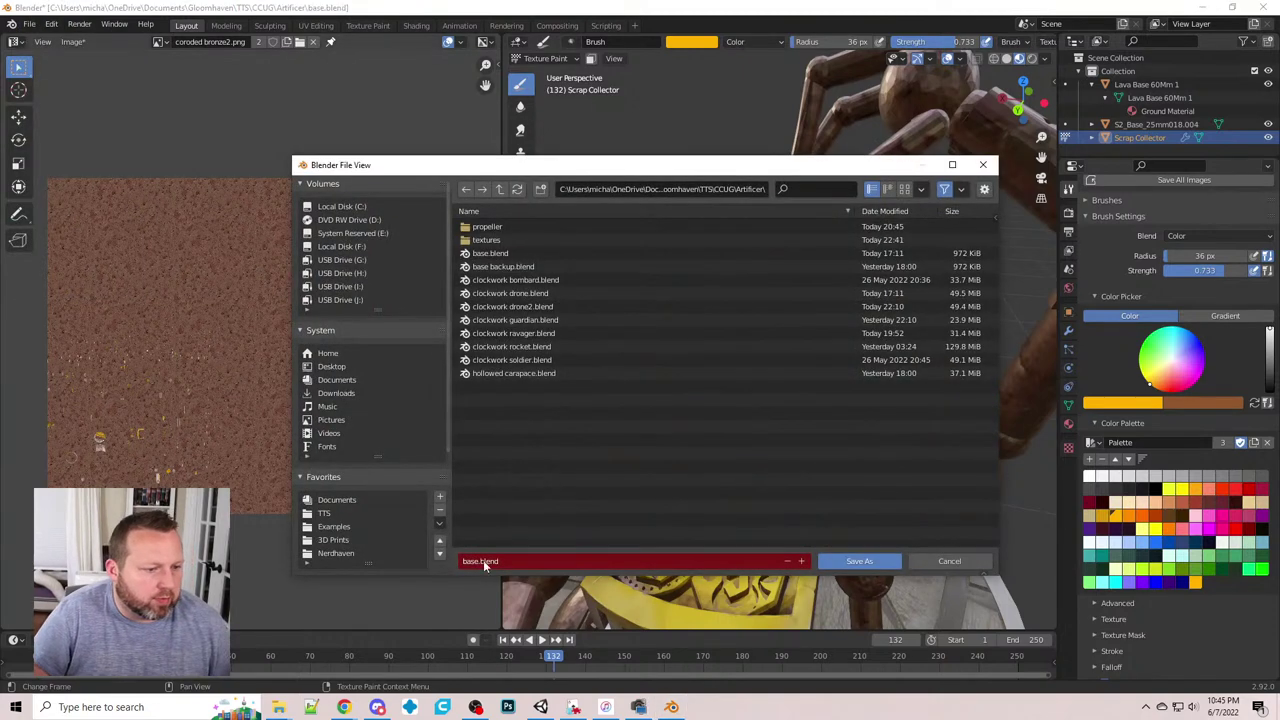
{"action": "type", "text": "scra"}
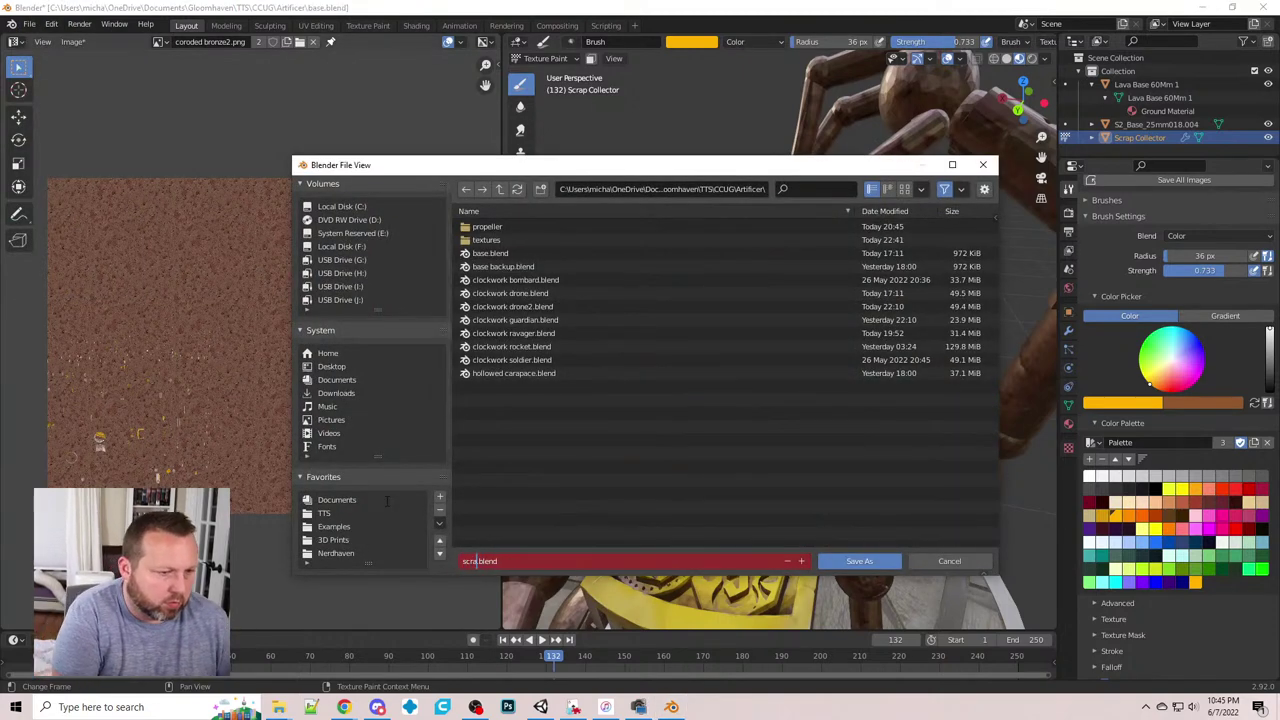
{"action": "type", "text": "p collector"}
{"action": "key", "text": "Return"}
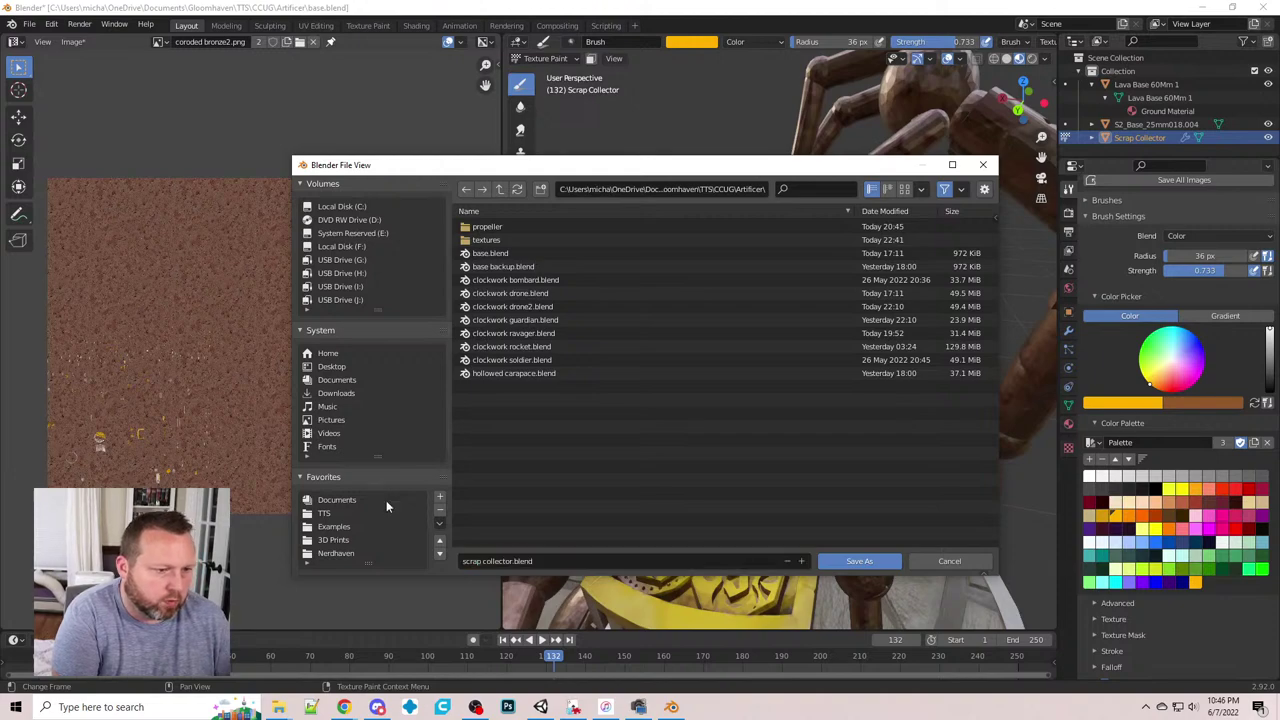
{"action": "left_click", "coordinate": [859, 563]}
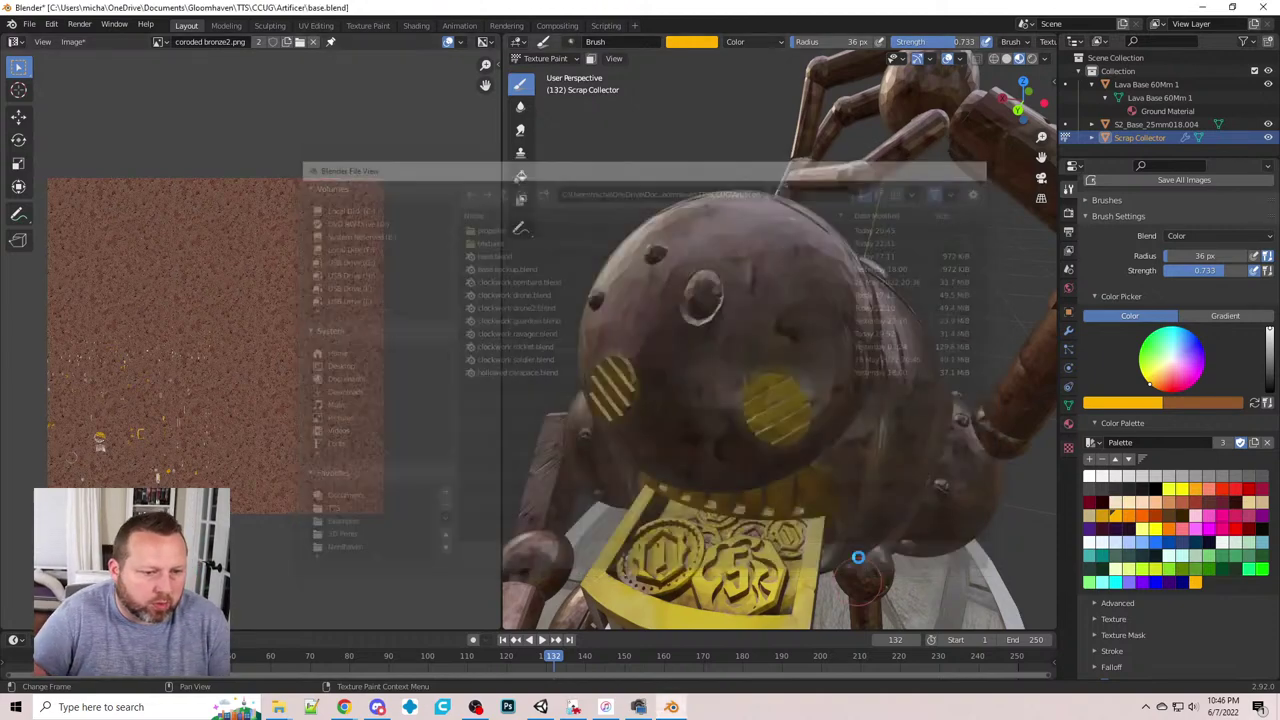
- Tint the slotted front face of the protruding belly tray golden yellow
{"action": "middle_click_drag", "start_coordinate": [800, 440], "coordinate": [783, 410]}
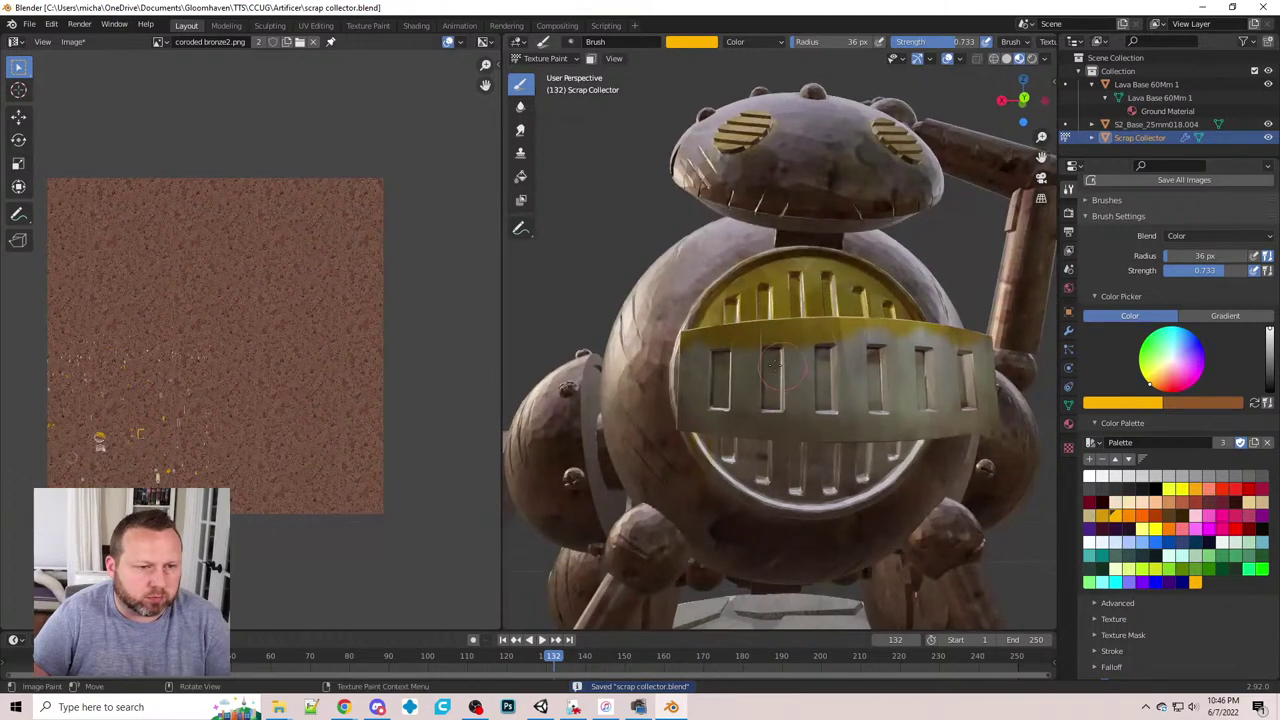
{"action": "mouse_move", "coordinate": [765, 348]}
{"action": "left_mouse_down"}
{"action": "mouse_move", "coordinate": [688, 372]}
{"action": "mouse_move", "coordinate": [733, 427]}
{"action": "mouse_move", "coordinate": [805, 375]}
{"action": "mouse_move", "coordinate": [872, 390]}
{"action": "left_mouse_up"}
{"action": "middle_click_drag", "start_coordinate": [872, 390], "coordinate": [835, 375]}
{"action": "mouse_move", "coordinate": [605, 395]}
{"action": "left_mouse_down"}
{"action": "mouse_move", "coordinate": [700, 350]}
{"action": "mouse_move", "coordinate": [755, 350]}
{"action": "mouse_move", "coordinate": [813, 388]}
{"action": "mouse_move", "coordinate": [740, 312]}
{"action": "mouse_move", "coordinate": [648, 375]}
{"action": "mouse_move", "coordinate": [803, 396]}
{"action": "left_mouse_up"}
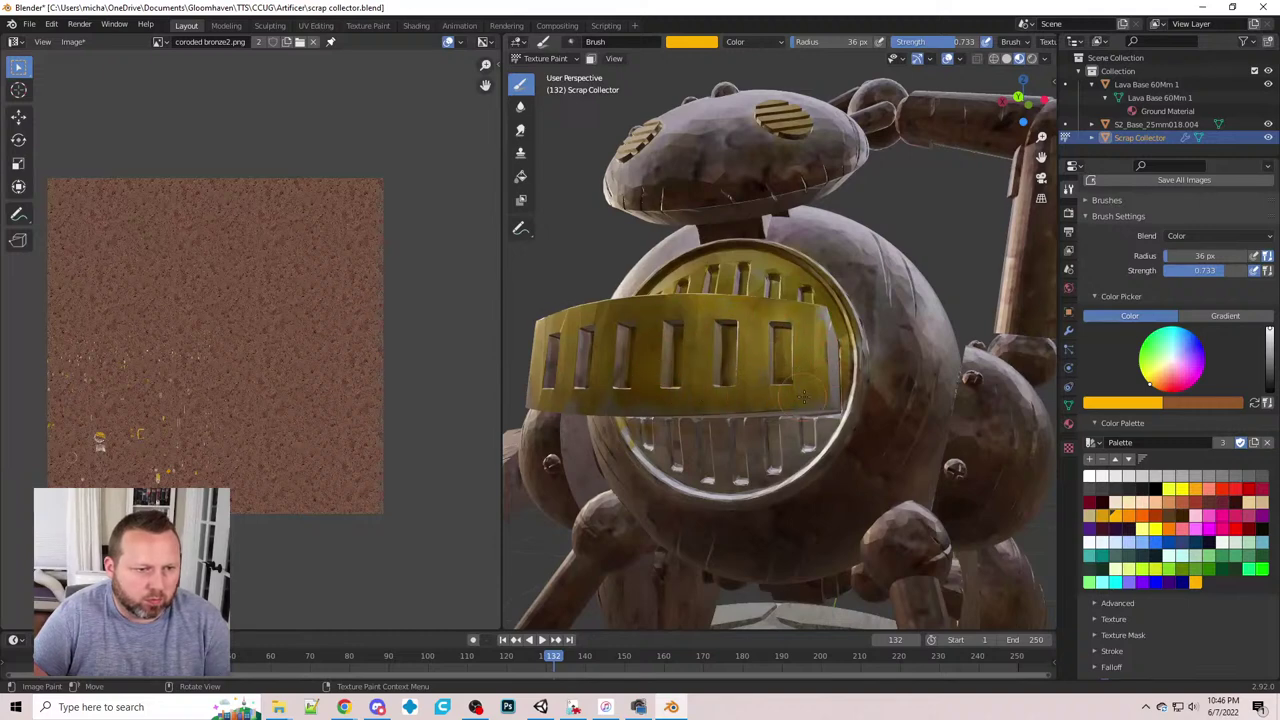
{"action": "middle_click_drag", "start_coordinate": [657, 397], "coordinate": [880, 405]}
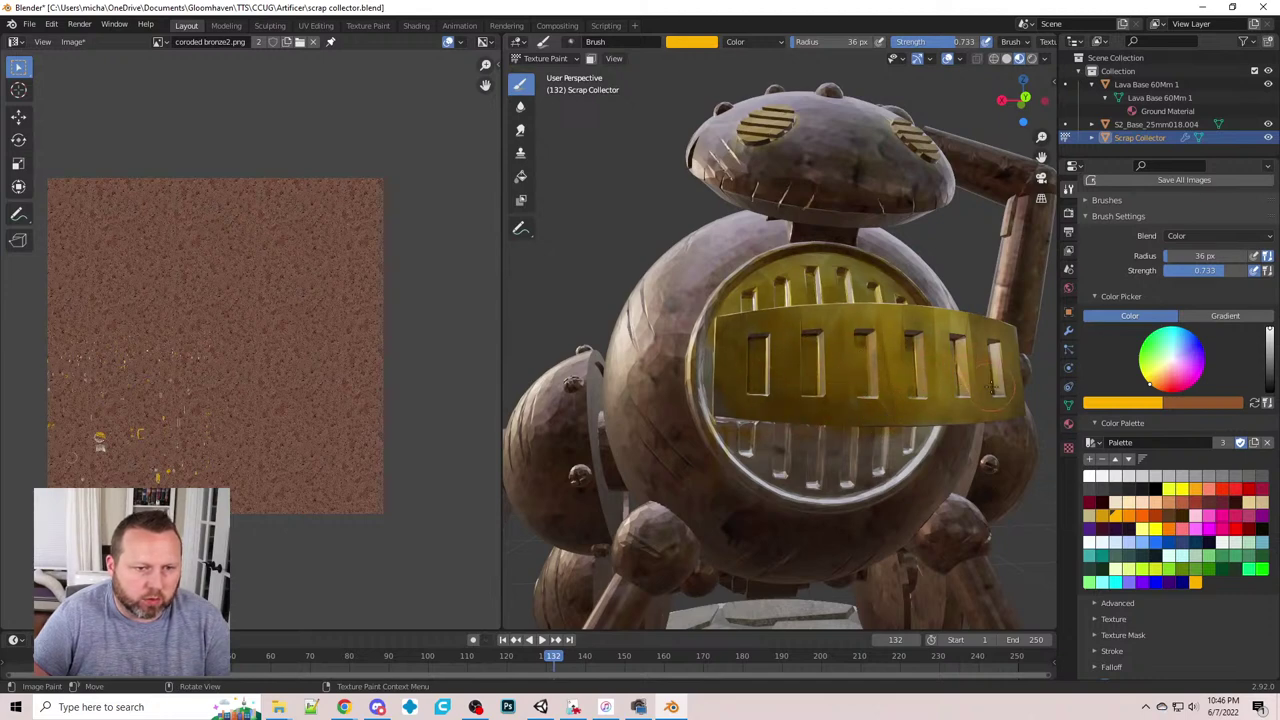
{"action": "middle_click_drag", "start_coordinate": [993, 385], "coordinate": [900, 305]}
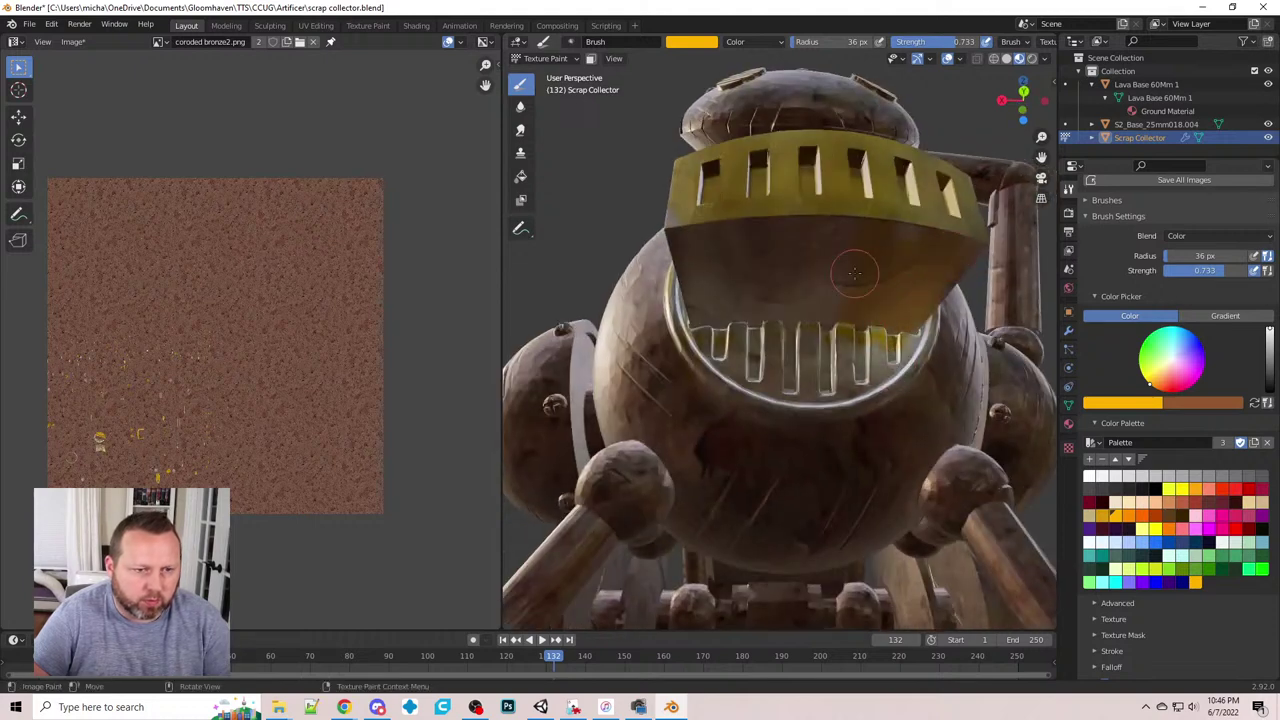
- Enlarge the brush radius to 53 px and tint the tray's underside and the lower belly grate with its rim golden yellow
{"action": "key", "text": "bracketright"}
{"action": "key", "text": "bracketright"}
{"action": "key", "text": "bracketright"}
{"action": "key", "text": "bracketright"}
{"action": "mouse_move", "coordinate": [846, 300]}
{"action": "left_mouse_down"}
{"action": "mouse_move", "coordinate": [826, 236]}
{"action": "mouse_move", "coordinate": [901, 232]}
{"action": "mouse_move", "coordinate": [708, 240]}
{"action": "mouse_move", "coordinate": [760, 292]}
{"action": "mouse_move", "coordinate": [758, 331]}
{"action": "mouse_move", "coordinate": [800, 362]}
{"action": "mouse_move", "coordinate": [905, 340]}
{"action": "mouse_move", "coordinate": [912, 360]}
{"action": "mouse_move", "coordinate": [856, 382]}
{"action": "mouse_move", "coordinate": [770, 385]}
{"action": "mouse_move", "coordinate": [715, 345]}
{"action": "mouse_move", "coordinate": [730, 305]}
{"action": "left_mouse_up"}
{"action": "mouse_move", "coordinate": [730, 305]}
{"action": "middle_mouse_down"}
{"action": "mouse_move", "coordinate": [810, 383]}
{"action": "mouse_move", "coordinate": [790, 365]}
{"action": "middle_mouse_up"}
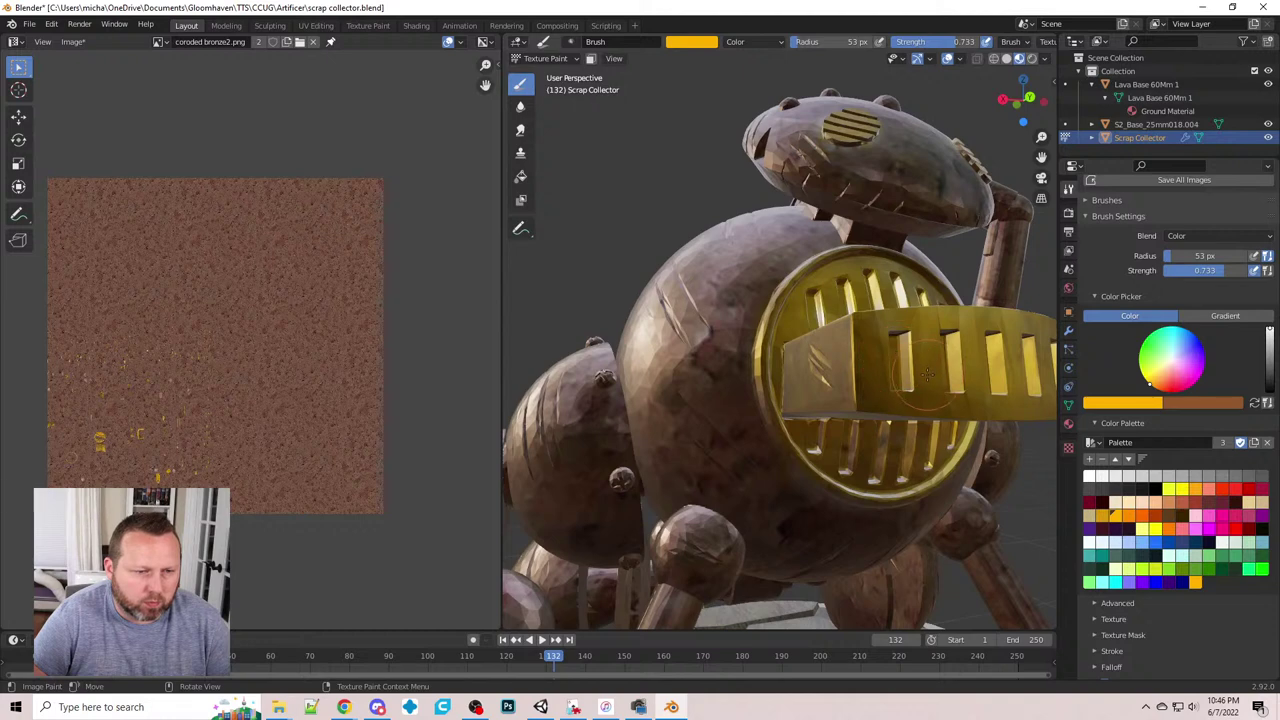
- Tint the remaining pale outer side of the tray and touch up the belly grate and tray interior in golden yellow
{"action": "middle_click_drag", "start_coordinate": [925, 390], "coordinate": [715, 380]}
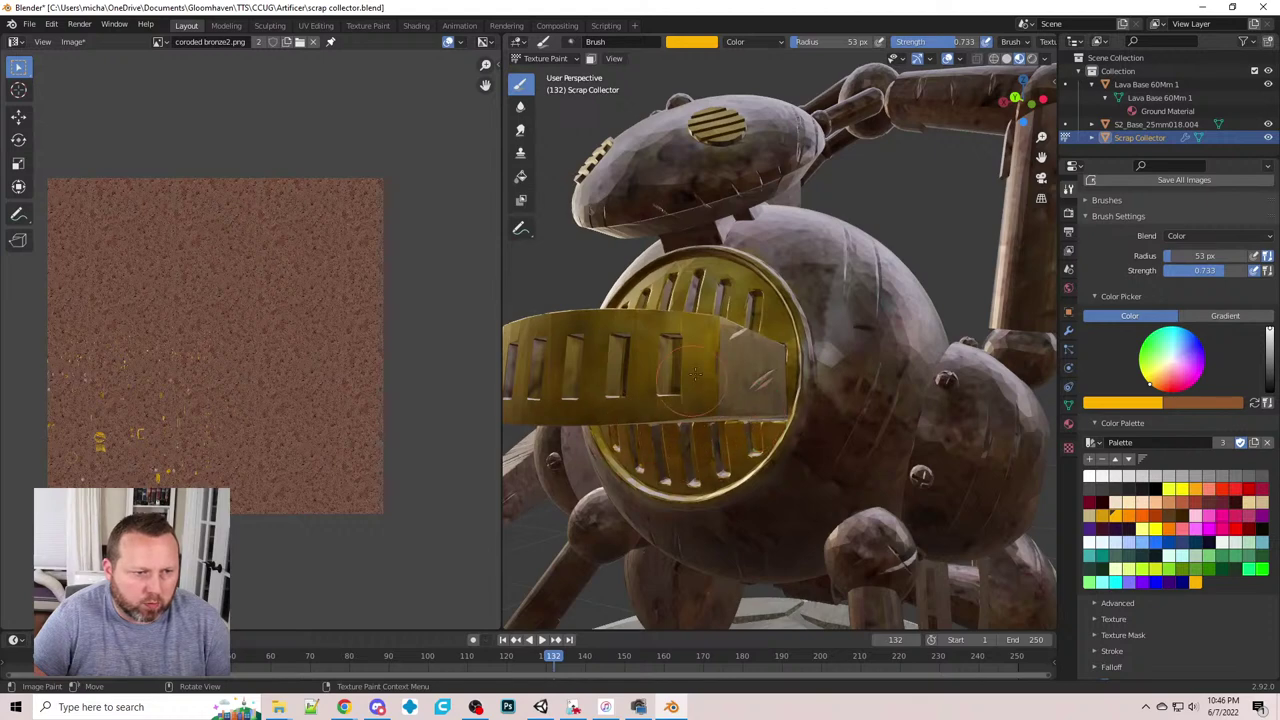
{"action": "middle_click_drag", "start_coordinate": [644, 333], "coordinate": [550, 400]}
{"action": "middle_click_drag", "start_coordinate": [620, 431], "coordinate": [664, 429]}
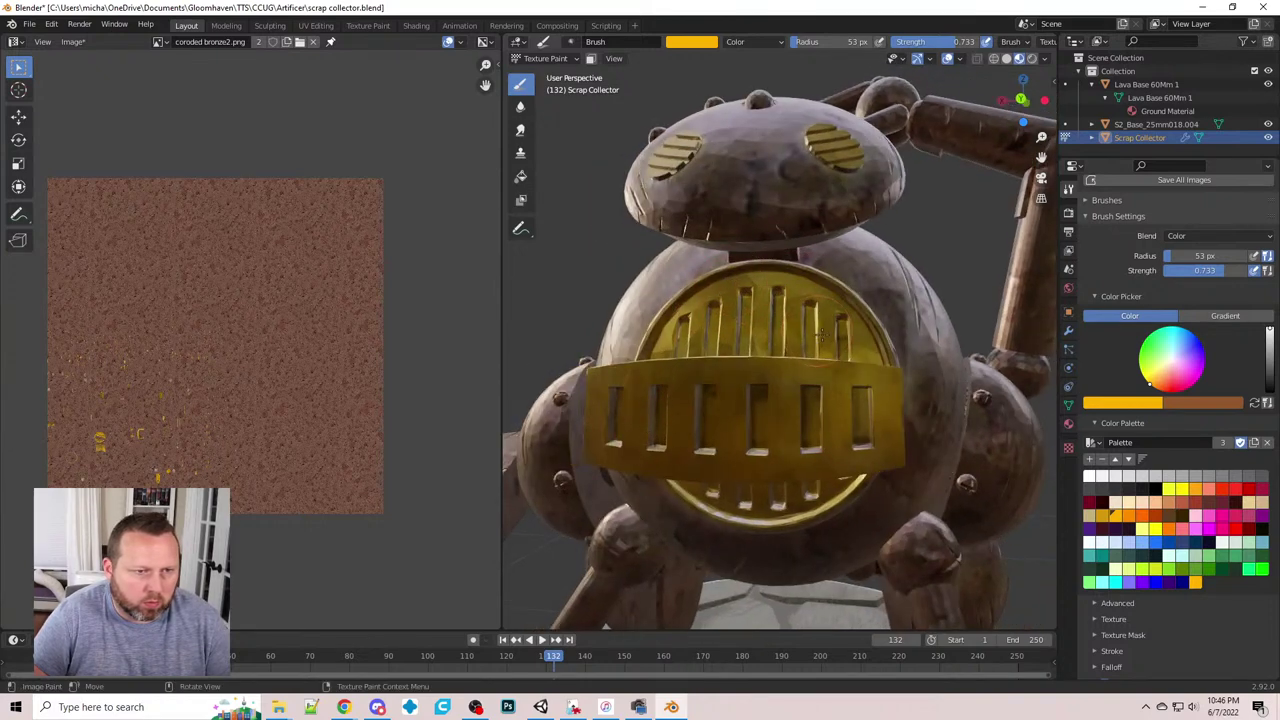
{"action": "mouse_move", "coordinate": [822, 340]}
{"action": "middle_mouse_down"}
{"action": "mouse_move", "coordinate": [762, 450]}
{"action": "mouse_move", "coordinate": [775, 420]}
{"action": "middle_mouse_up"}
{"action": "scroll", "coordinate": [780, 470], "scroll_direction": "up", "scroll_amount": 5}
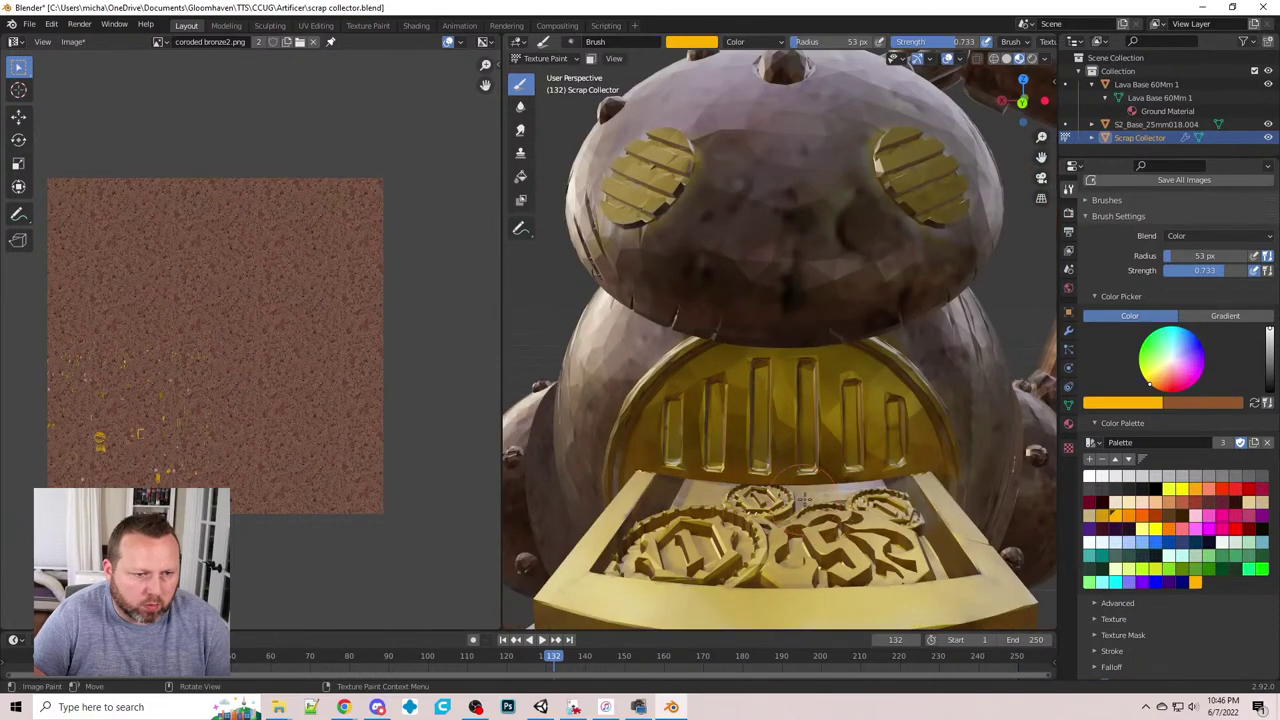
{"action": "middle_click_drag", "start_coordinate": [858, 484], "coordinate": [790, 455]}
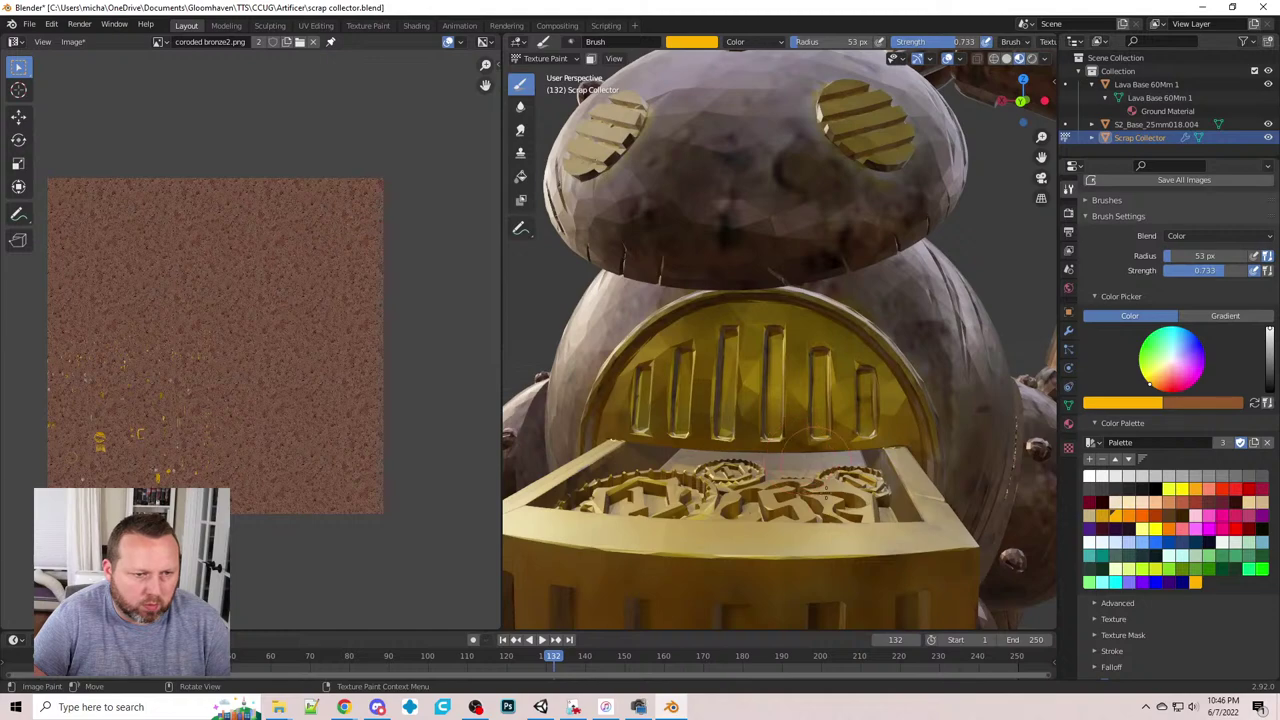
- Tint the two round domed studs on the upper back of the body golden yellow
{"action": "middle_click_drag", "start_coordinate": [861, 480], "coordinate": [965, 492]}
{"action": "scroll", "coordinate": [920, 420], "scroll_direction": "down", "scroll_amount": 6}
{"action": "mouse_move", "coordinate": [912, 380]}
{"action": "middle_mouse_down"}
{"action": "mouse_move", "coordinate": [850, 384]}
{"action": "mouse_move", "coordinate": [826, 403]}
{"action": "mouse_move", "coordinate": [860, 385]}
{"action": "mouse_move", "coordinate": [800, 380]}
{"action": "mouse_move", "coordinate": [792, 391]}
{"action": "middle_mouse_up"}
{"action": "scroll", "coordinate": [860, 385], "scroll_direction": "down", "scroll_amount": 5}
{"action": "scroll", "coordinate": [789, 375], "scroll_direction": "up", "scroll_amount": 4}
{"action": "scroll", "coordinate": [791, 375], "scroll_direction": "up", "scroll_amount": 3}
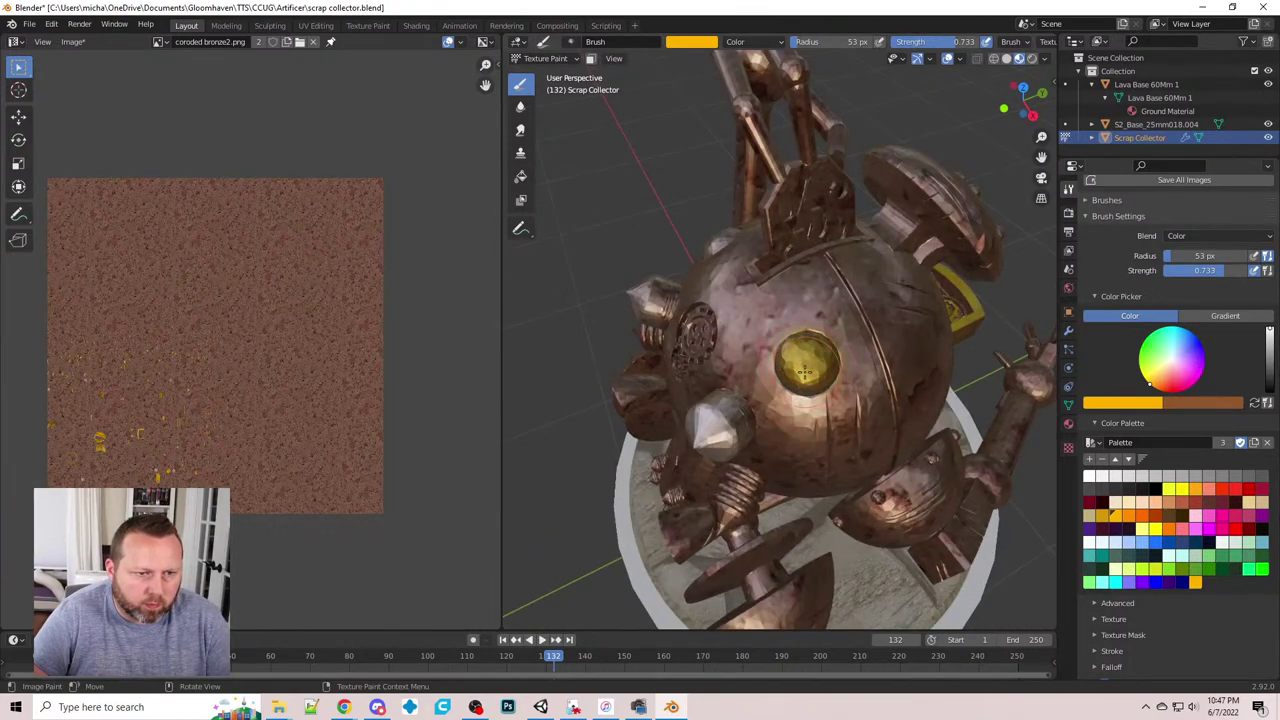
{"action": "mouse_move", "coordinate": [804, 372]}
{"action": "middle_mouse_down"}
{"action": "mouse_move", "coordinate": [721, 352]}
{"action": "mouse_move", "coordinate": [800, 359]}
{"action": "middle_mouse_up"}
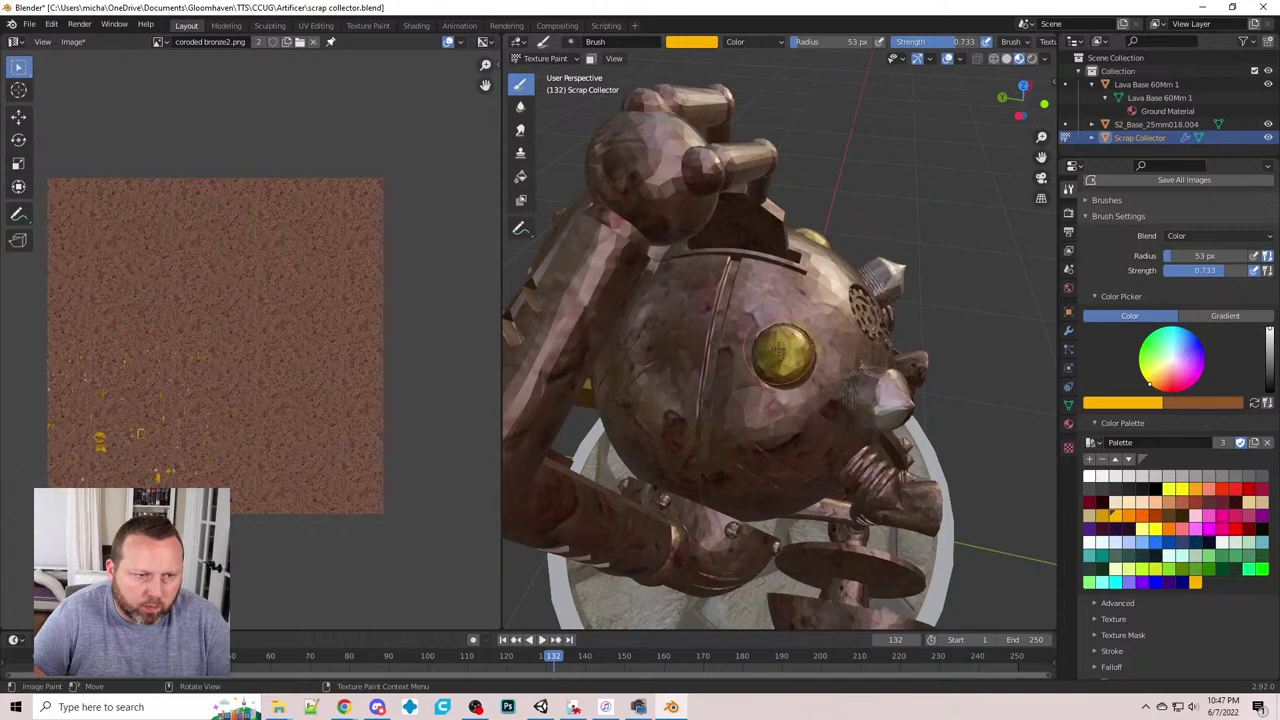
{"action": "middle_click_drag", "start_coordinate": [860, 400], "coordinate": [730, 450]}
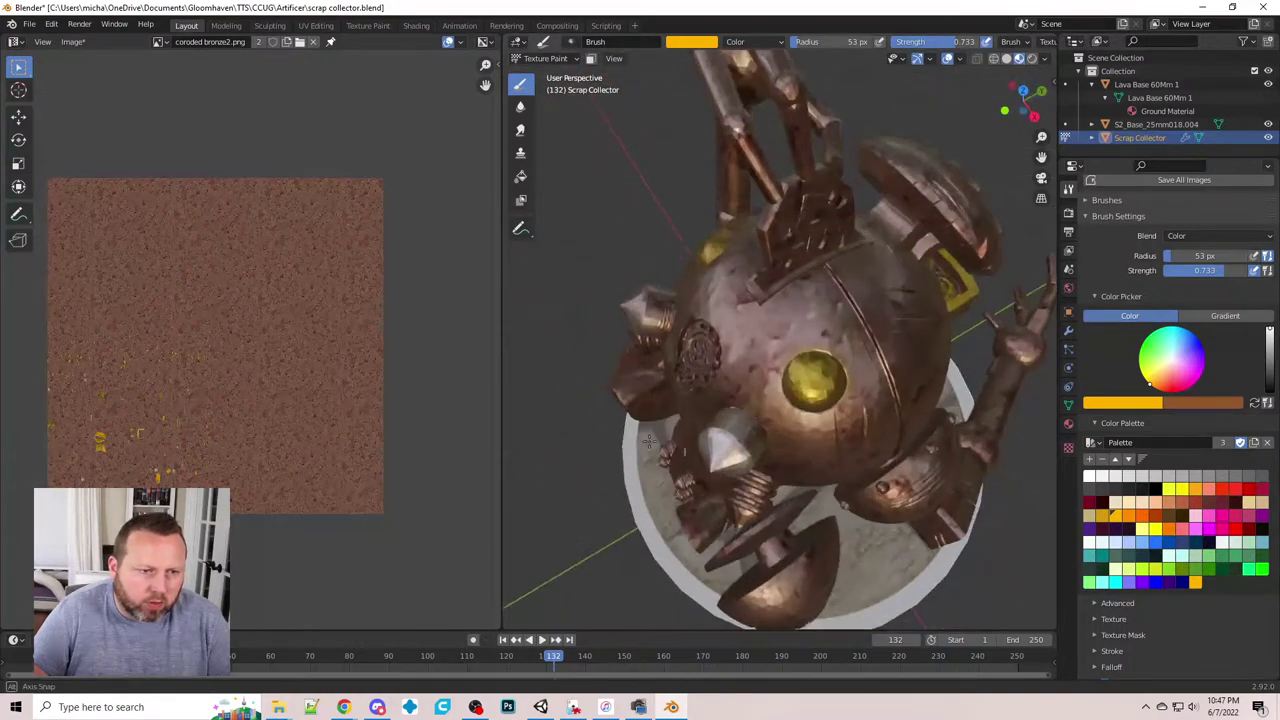
- Tint the facing sides of the two conical studs flanking the gear emblem golden yellow
{"action": "left_click_drag", "start_coordinate": [721, 453], "coordinate": [738, 430]}
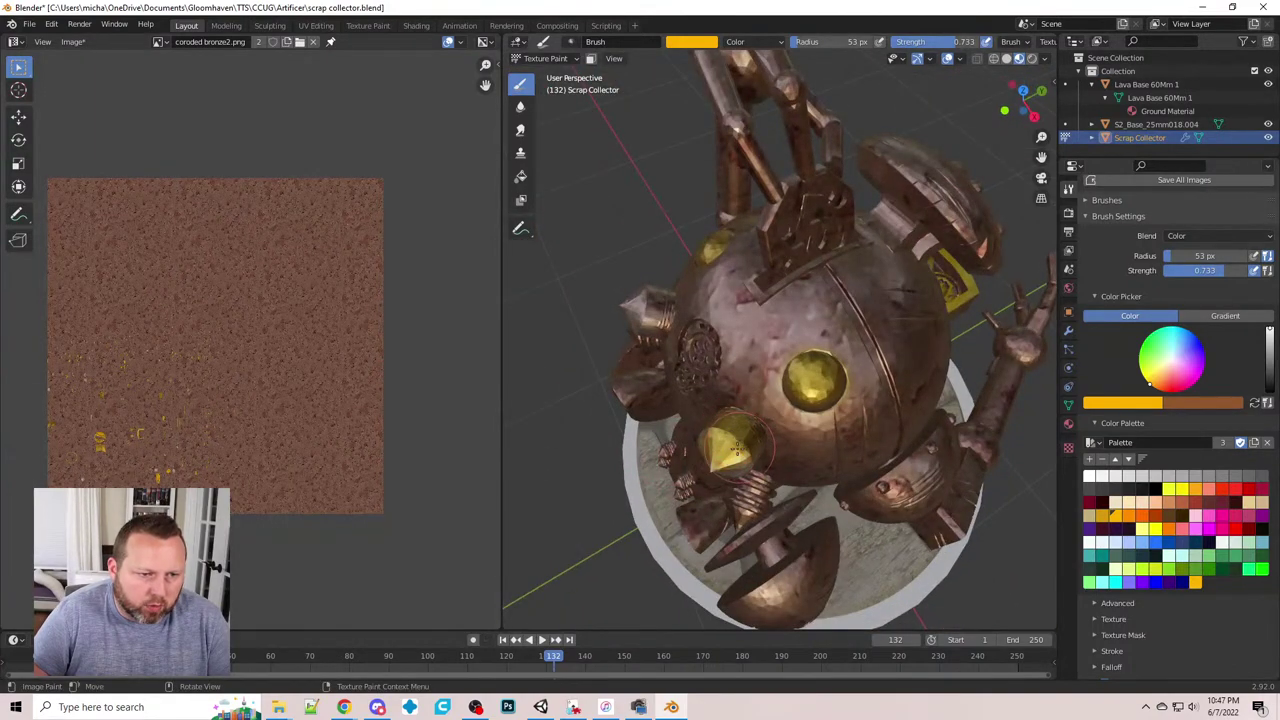
{"action": "mouse_move", "coordinate": [736, 450]}
{"action": "middle_mouse_down"}
{"action": "mouse_move", "coordinate": [717, 320]}
{"action": "mouse_move", "coordinate": [692, 380]}
{"action": "mouse_move", "coordinate": [702, 448]}
{"action": "mouse_move", "coordinate": [777, 306]}
{"action": "middle_mouse_up"}
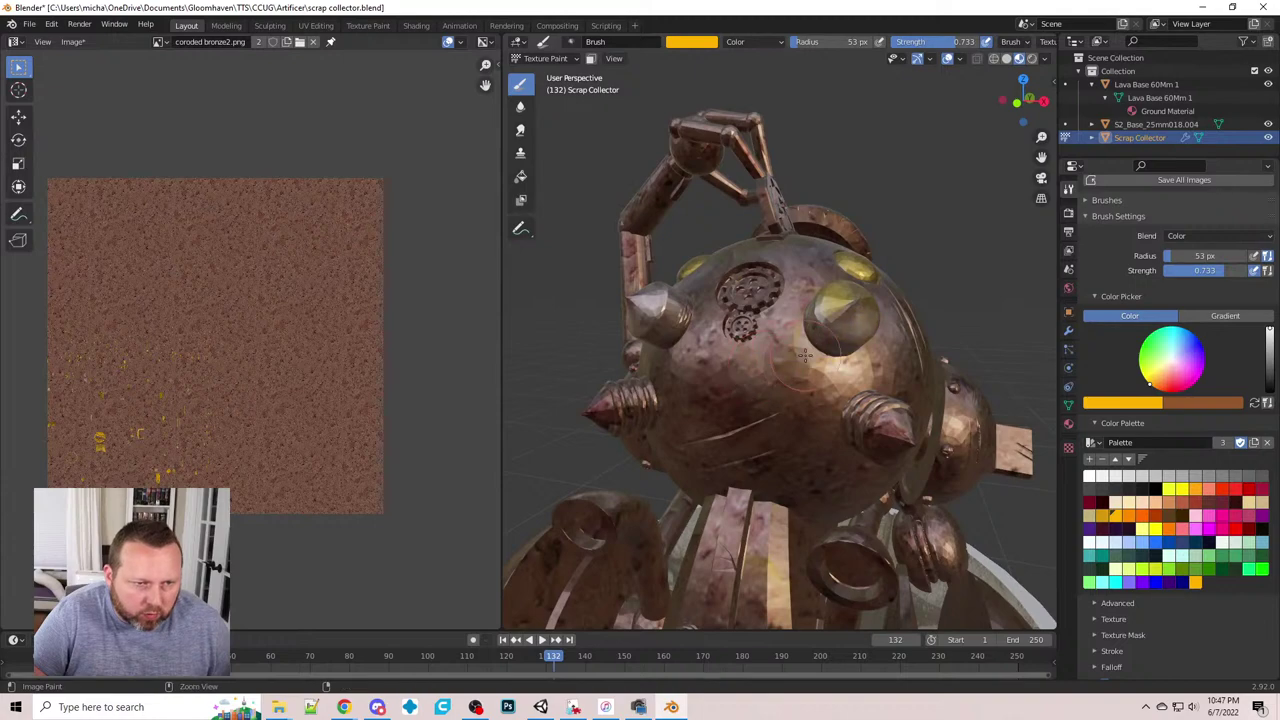
{"action": "mouse_move", "coordinate": [763, 366]}
{"action": "middle_mouse_down"}
{"action": "mouse_move", "coordinate": [817, 353]}
{"action": "mouse_move", "coordinate": [808, 335]}
{"action": "mouse_move", "coordinate": [917, 321]}
{"action": "mouse_move", "coordinate": [838, 346]}
{"action": "mouse_move", "coordinate": [874, 352]}
{"action": "middle_mouse_up"}
{"action": "scroll", "coordinate": [808, 335], "scroll_direction": "up", "scroll_amount": 5}
{"action": "scroll", "coordinate": [917, 321], "scroll_direction": "down", "scroll_amount": 3}
{"action": "left_click", "coordinate": [906, 365]}
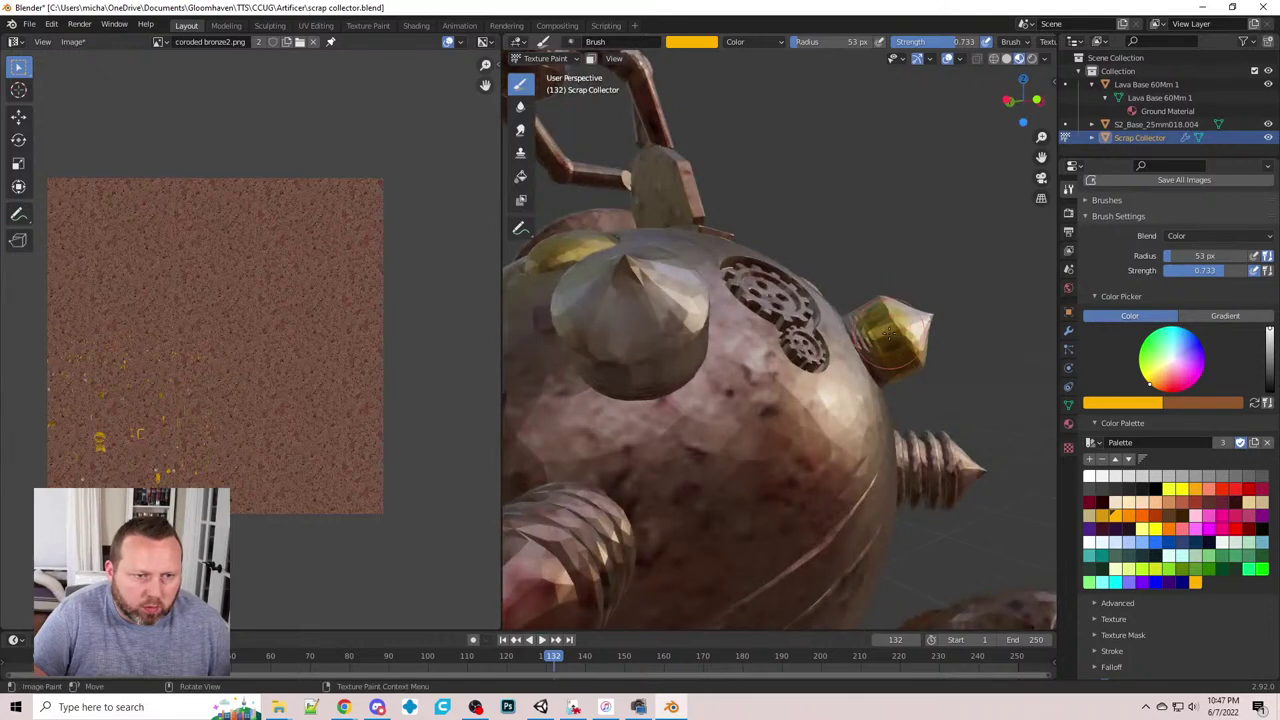
- Cover the remaining bare sides of both conical studs in golden yellow and undo the stray stroke
{"action": "mouse_move", "coordinate": [914, 281]}
{"action": "middle_mouse_down"}
{"action": "mouse_move", "coordinate": [886, 333]}
{"action": "mouse_move", "coordinate": [836, 320]}
{"action": "mouse_move", "coordinate": [615, 320]}
{"action": "mouse_move", "coordinate": [650, 293]}
{"action": "mouse_move", "coordinate": [600, 293]}
{"action": "mouse_move", "coordinate": [558, 340]}
{"action": "middle_mouse_up"}
{"action": "left_click_drag", "start_coordinate": [578, 324], "coordinate": [588, 322]}
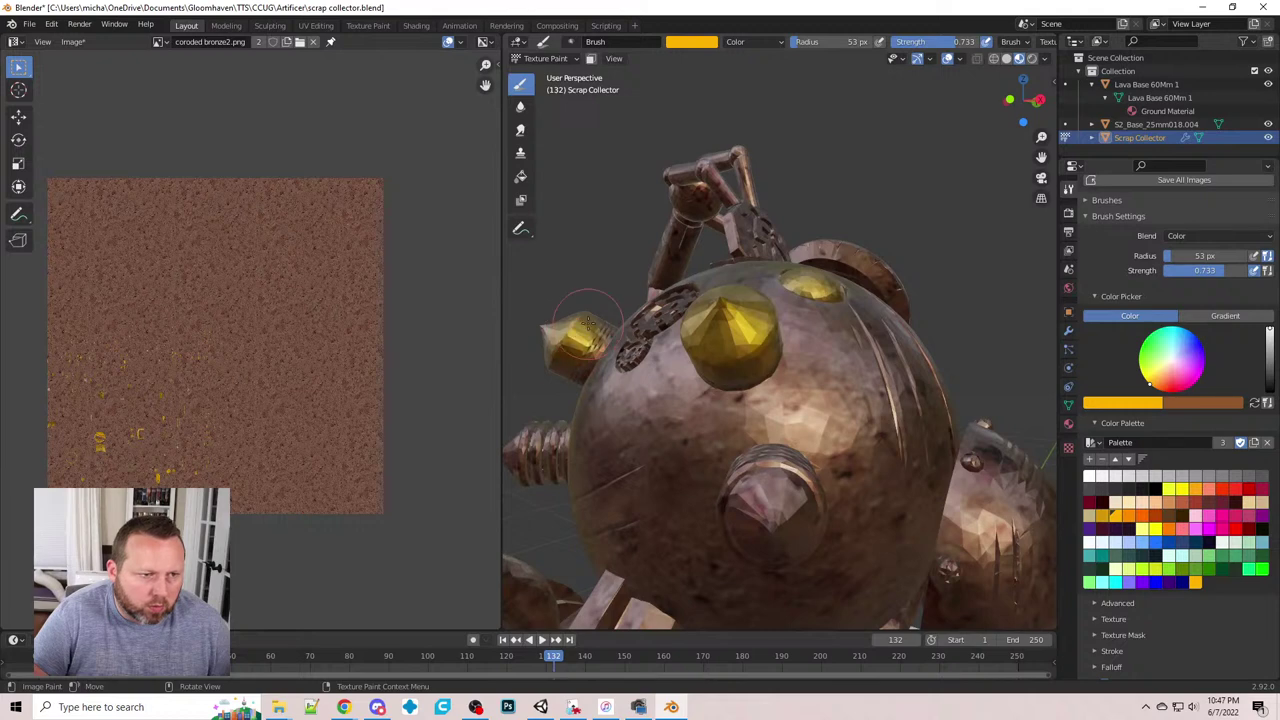
{"action": "mouse_move", "coordinate": [555, 330]}
{"action": "middle_mouse_down"}
{"action": "mouse_move", "coordinate": [570, 288]}
{"action": "mouse_move", "coordinate": [705, 375]}
{"action": "mouse_move", "coordinate": [661, 357]}
{"action": "mouse_move", "coordinate": [750, 348]}
{"action": "mouse_move", "coordinate": [900, 398]}
{"action": "middle_mouse_up"}
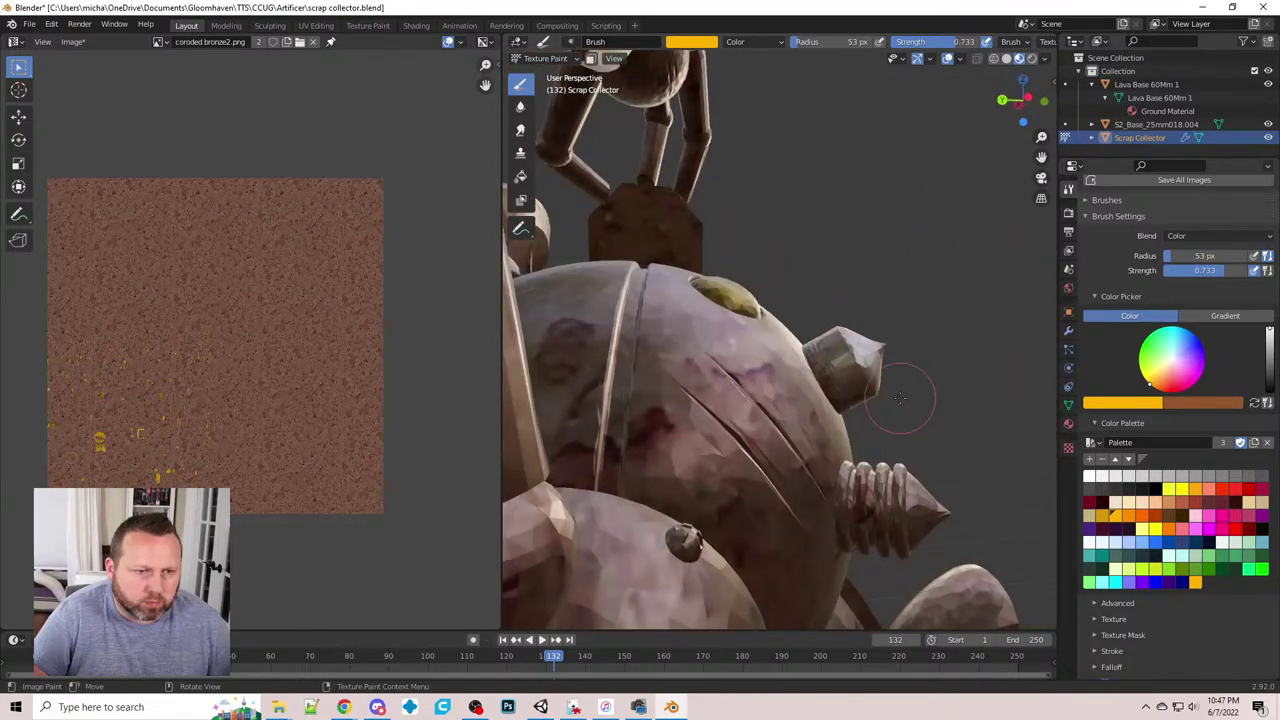
{"action": "middle_click_drag", "start_coordinate": [877, 345], "coordinate": [855, 365]}
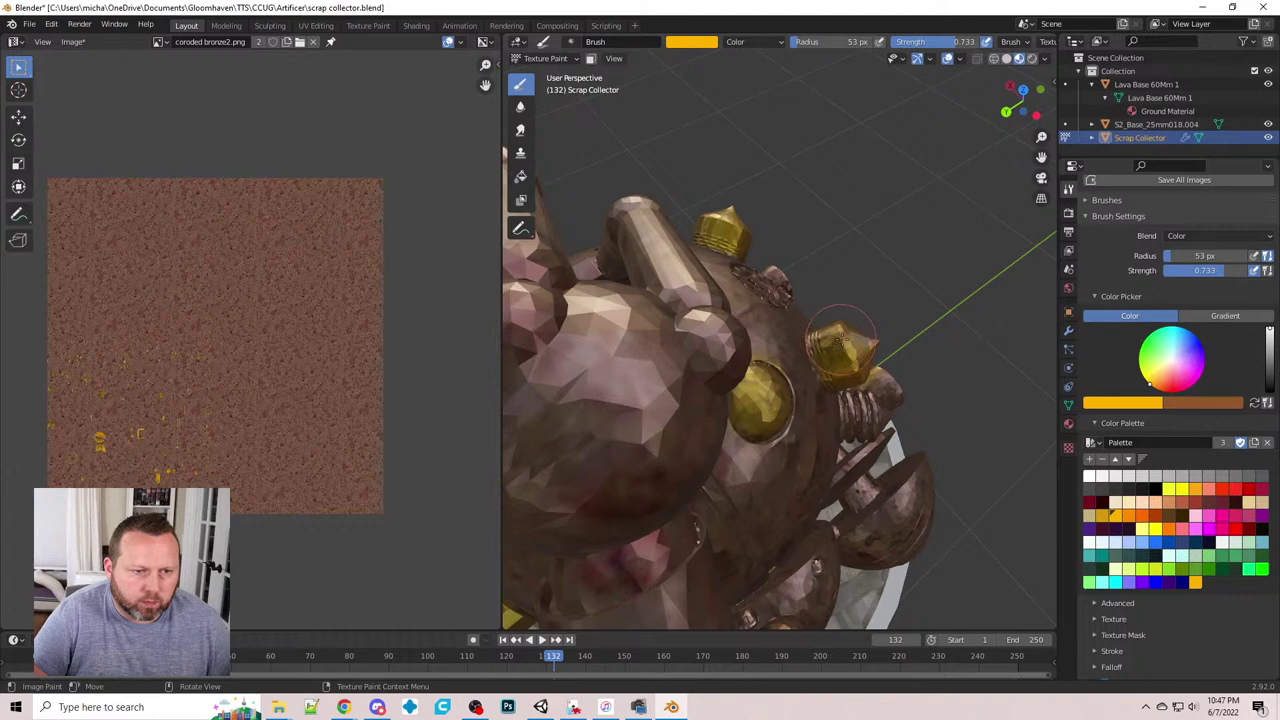
{"action": "key", "text": "ctrl+z"}
{"action": "middle_click_drag", "start_coordinate": [820, 341], "coordinate": [682, 316]}
{"action": "middle_click_drag", "start_coordinate": [765, 390], "coordinate": [722, 392]}
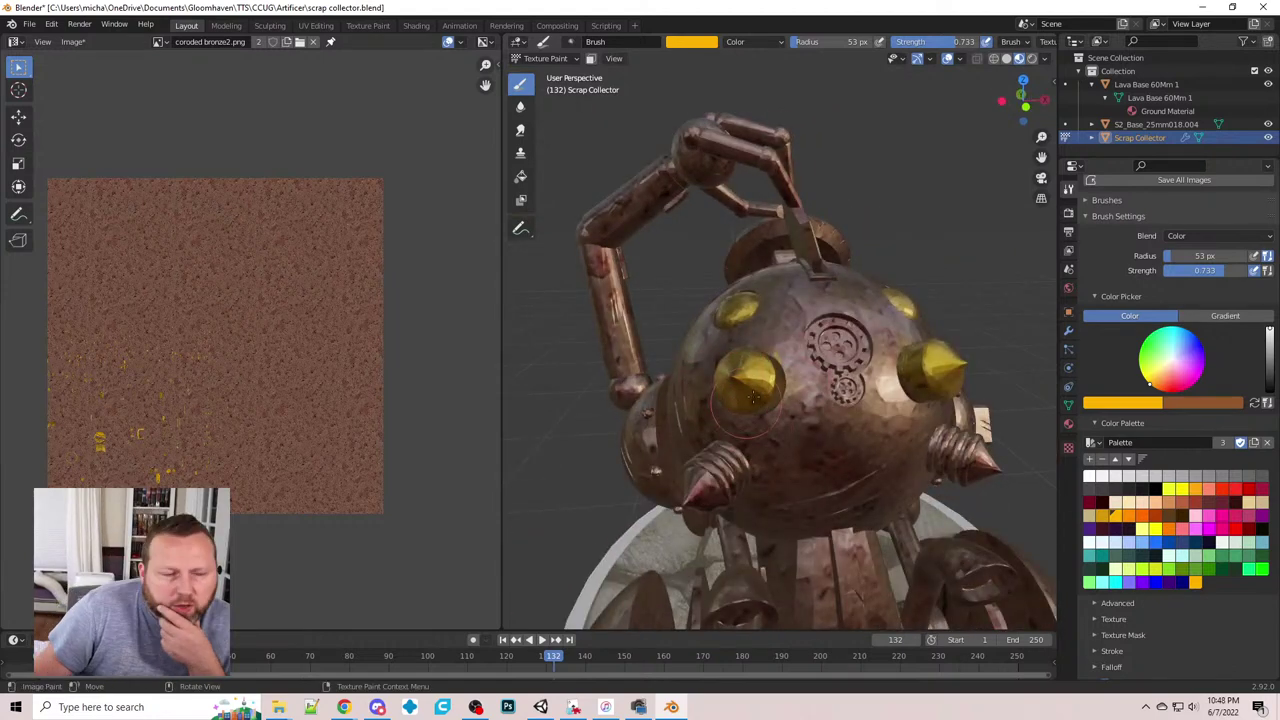
- Switch to the browser to check the colours in the Scrap Collector reference artwork, and return to Blender
{"action": "key", "text": "alt+Tab"}
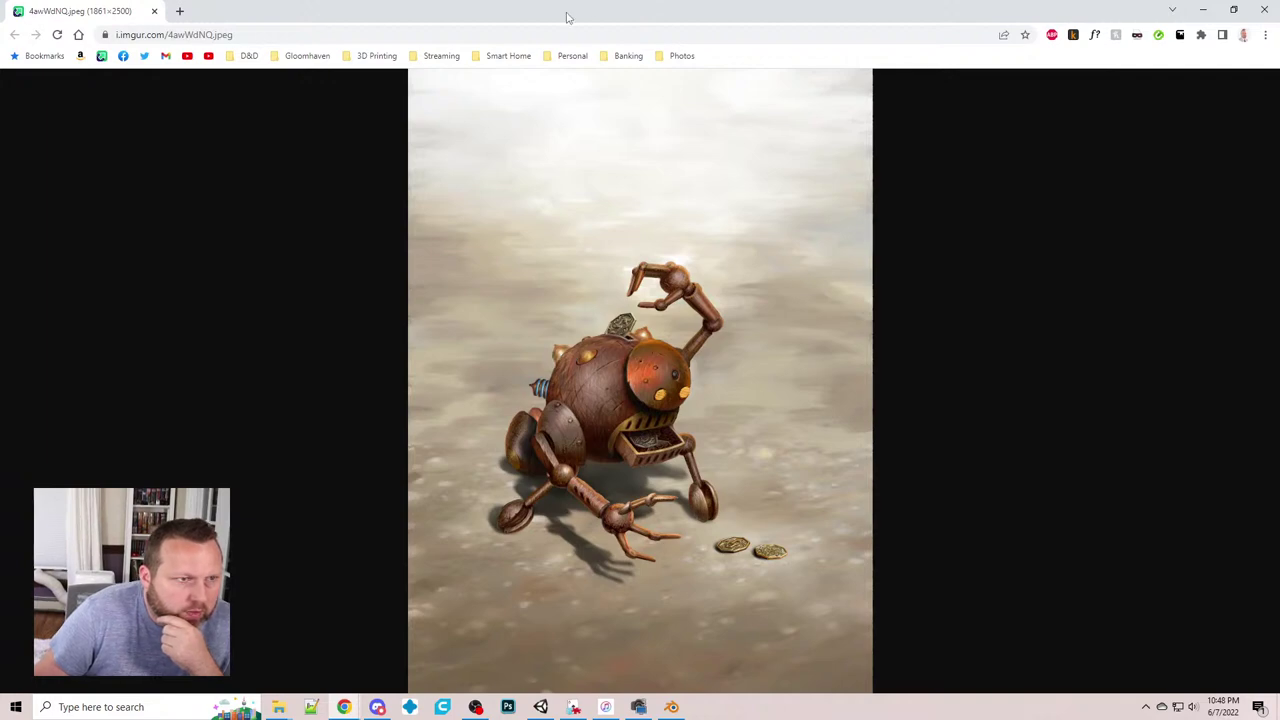
{"action": "key", "text": "alt+Tab"}
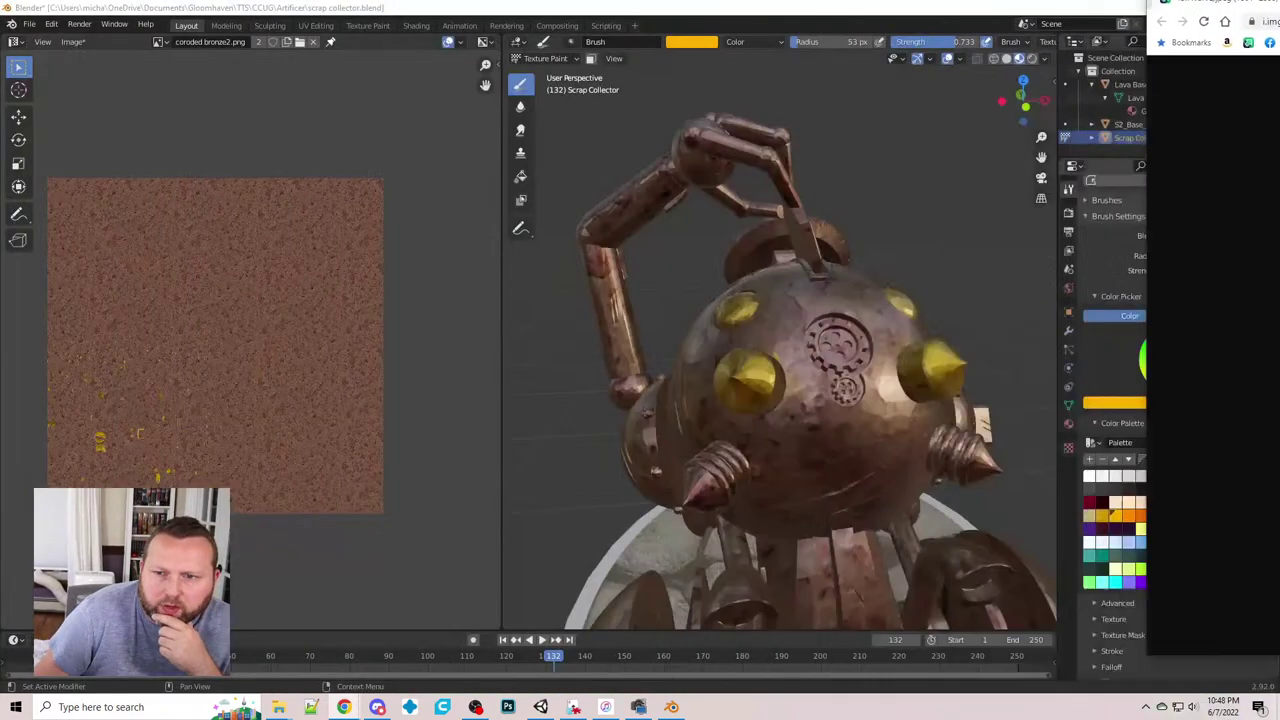
{"action": "middle_click_drag", "start_coordinate": [813, 372], "coordinate": [960, 412]}
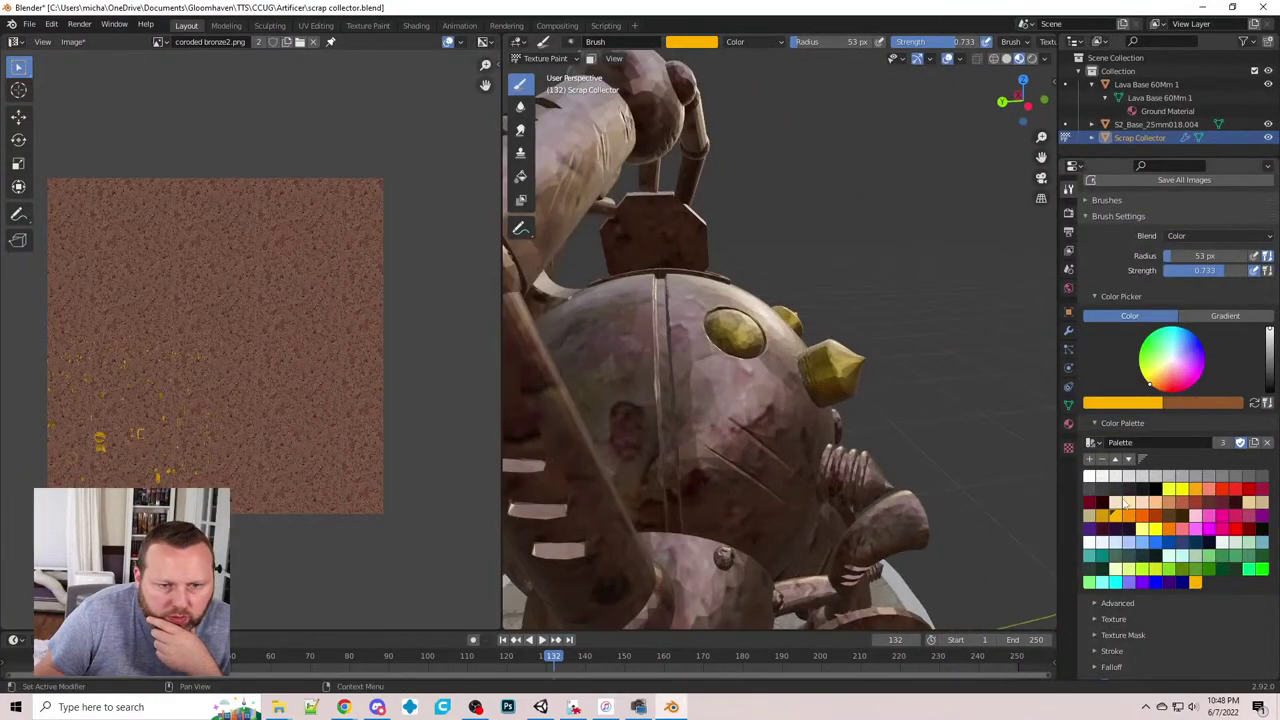
- Choose orange, lower the brush strength to 0.252 and tint both conical studs orange from all sides
{"action": "left_click", "coordinate": [1131, 516]}
{"action": "left_click_drag", "start_coordinate": [930, 40], "coordinate": [900, 40]}
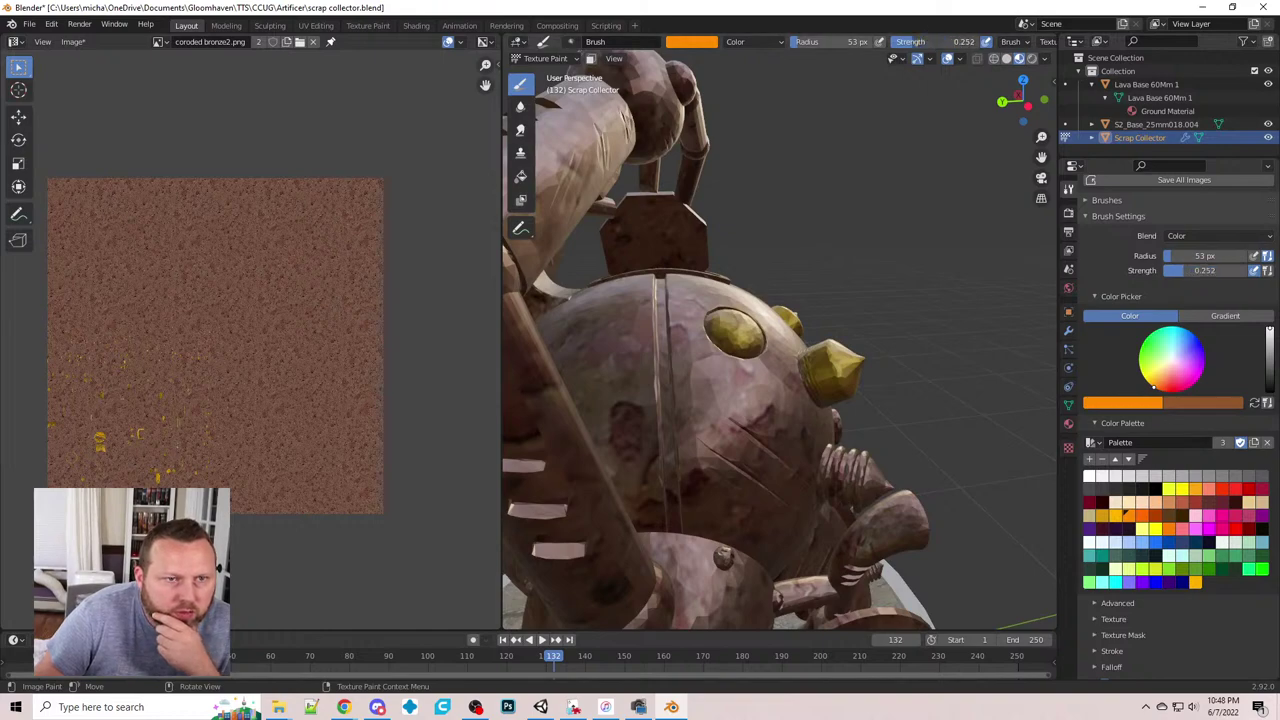
{"action": "middle_click_drag", "start_coordinate": [860, 340], "coordinate": [768, 318]}
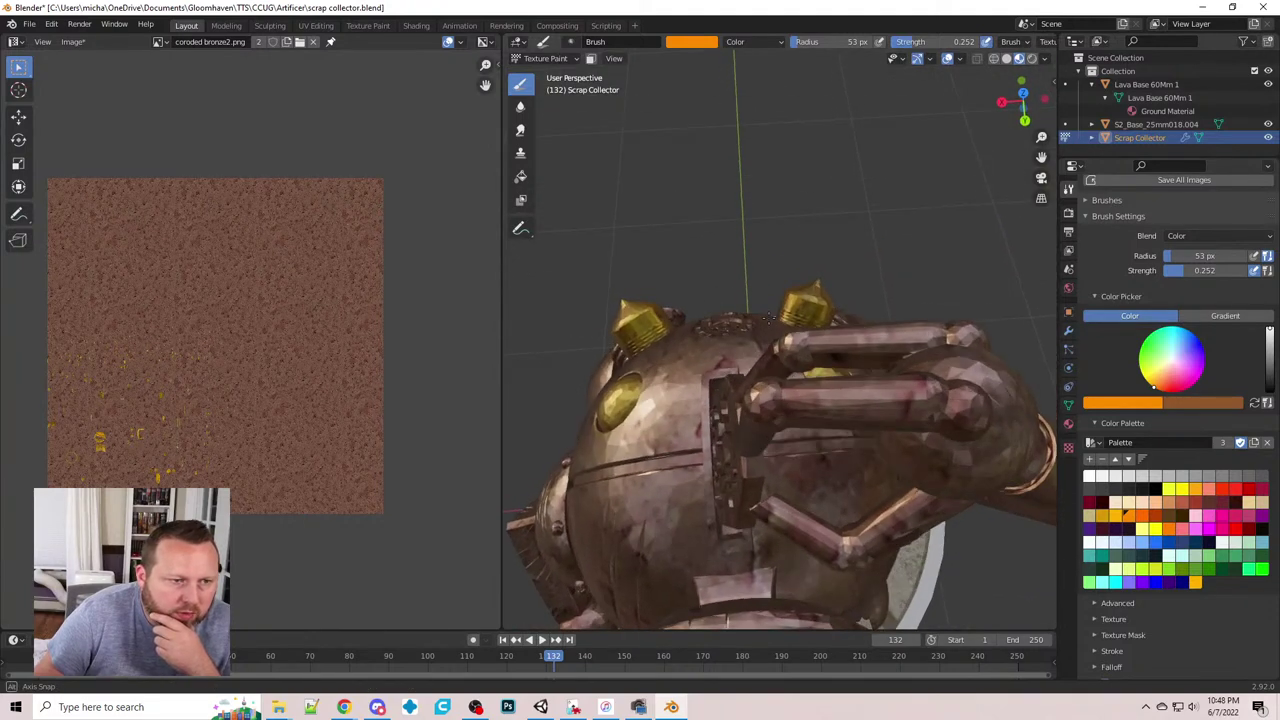
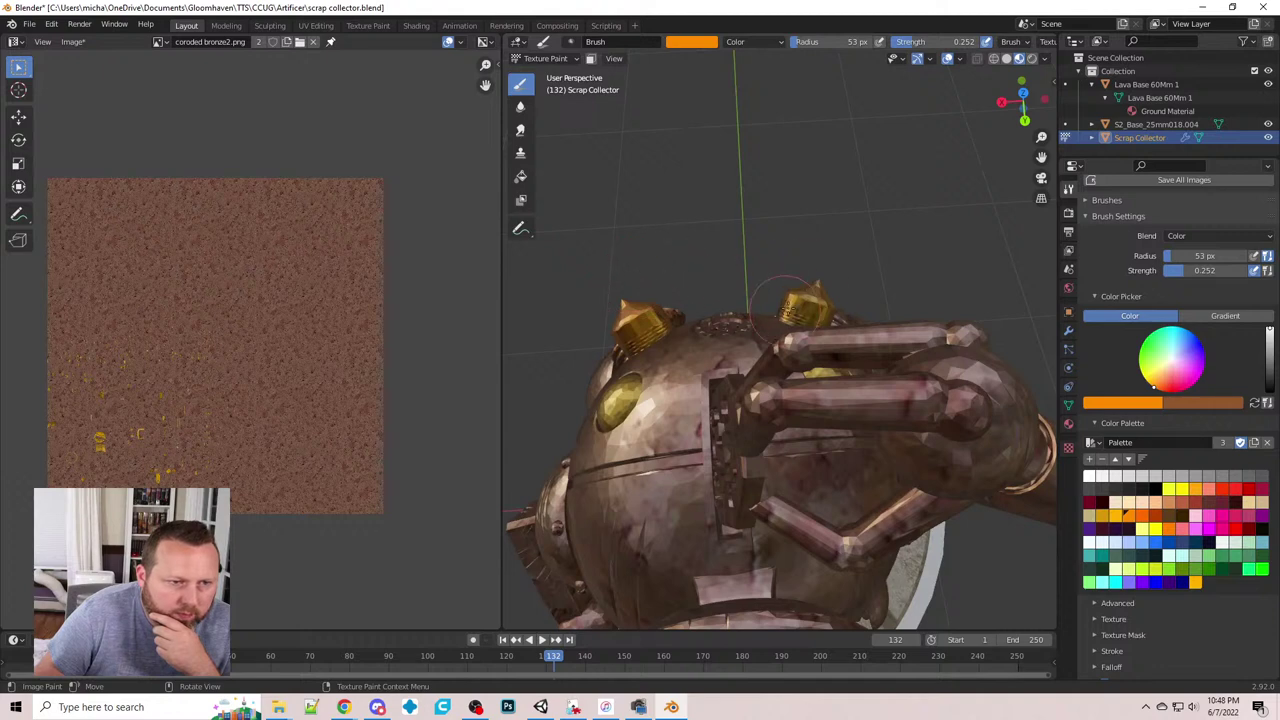
{"action": "middle_click_drag", "start_coordinate": [832, 284], "coordinate": [830, 322]}
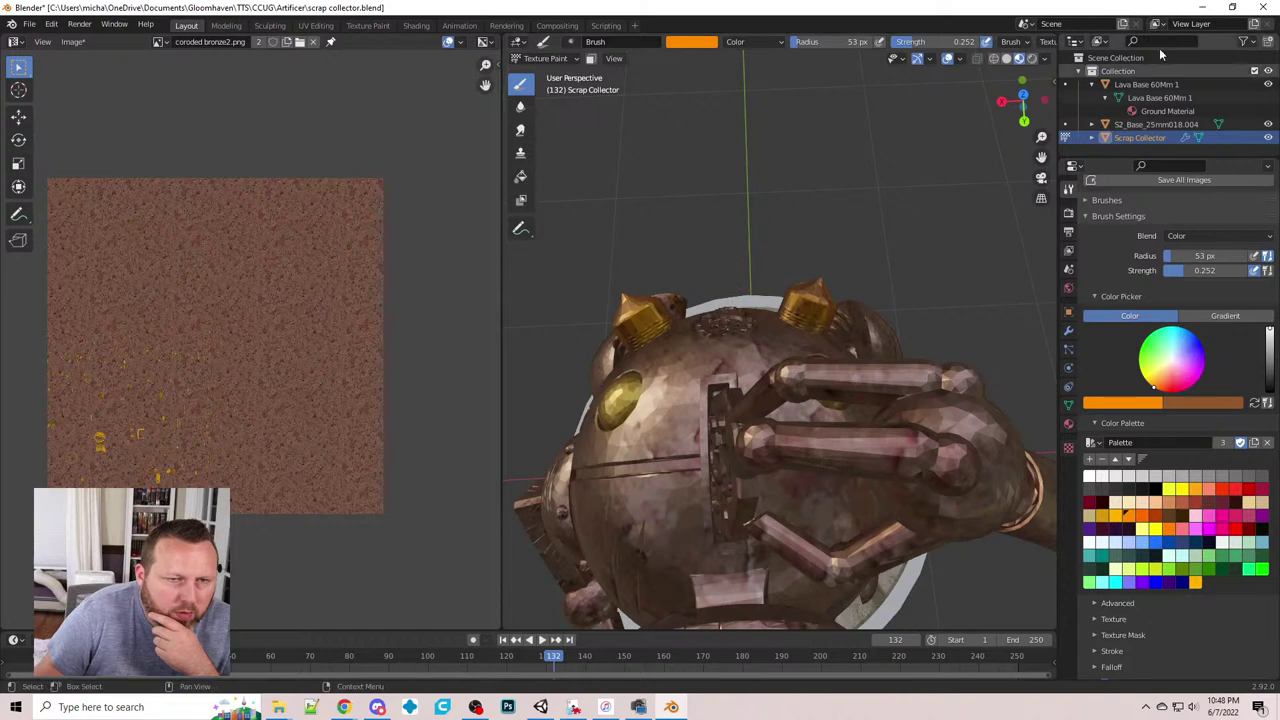
{"action": "middle_click_drag", "start_coordinate": [687, 263], "coordinate": [752, 200]}
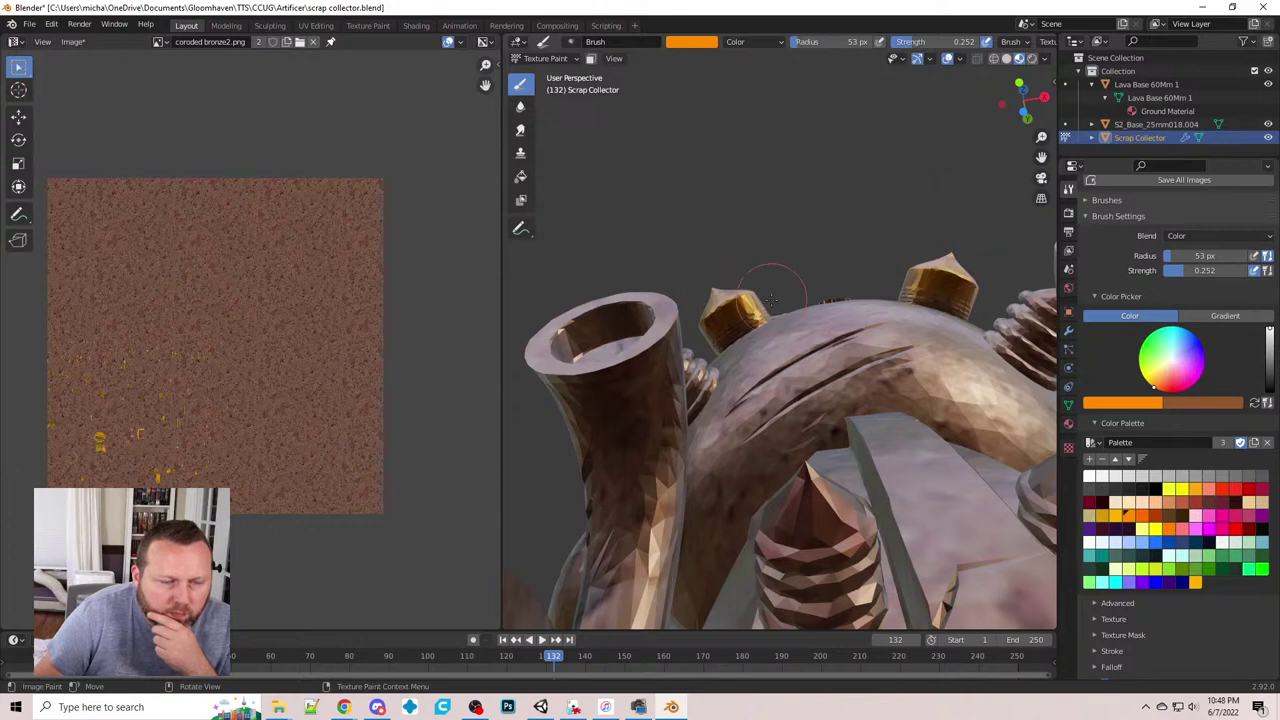
{"action": "middle_click_drag", "start_coordinate": [720, 290], "coordinate": [1050, 480]}
- Set the brush to white with Lighten blending, undo the test stroke on the stud and reduce the strength to 0.133
{"action": "left_click", "coordinate": [1090, 478]}
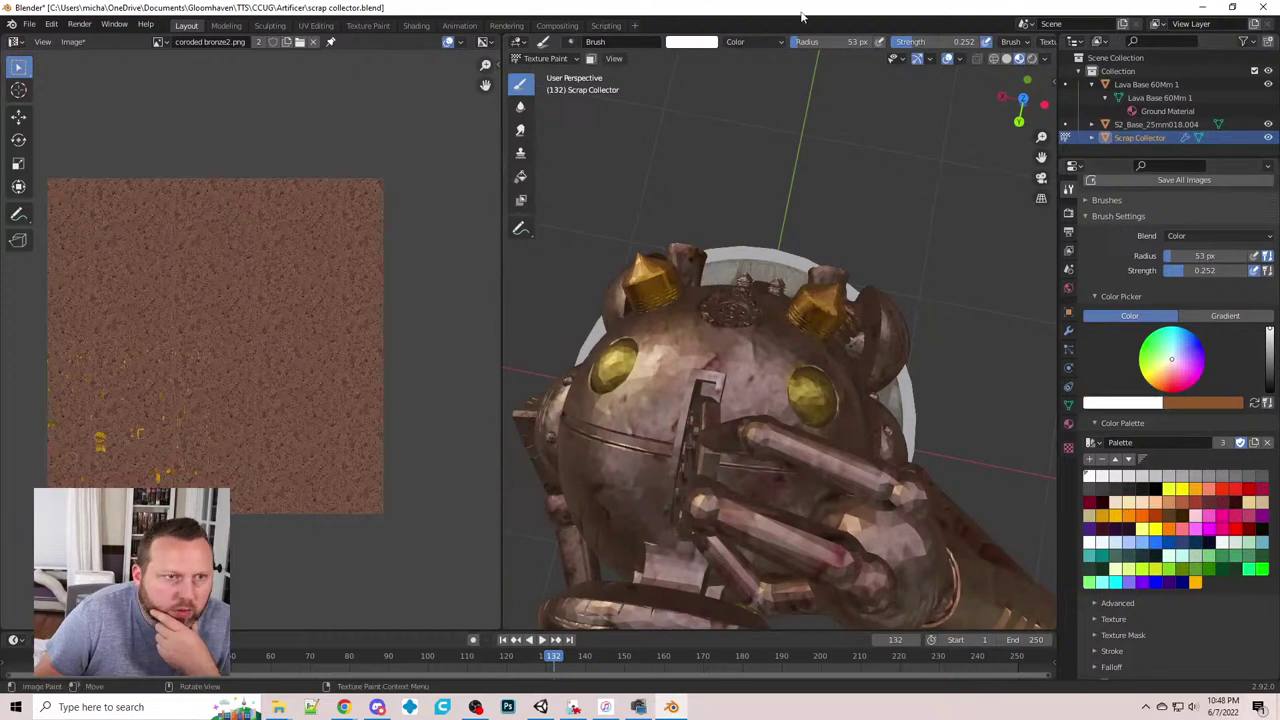
{"action": "left_click", "coordinate": [740, 41]}
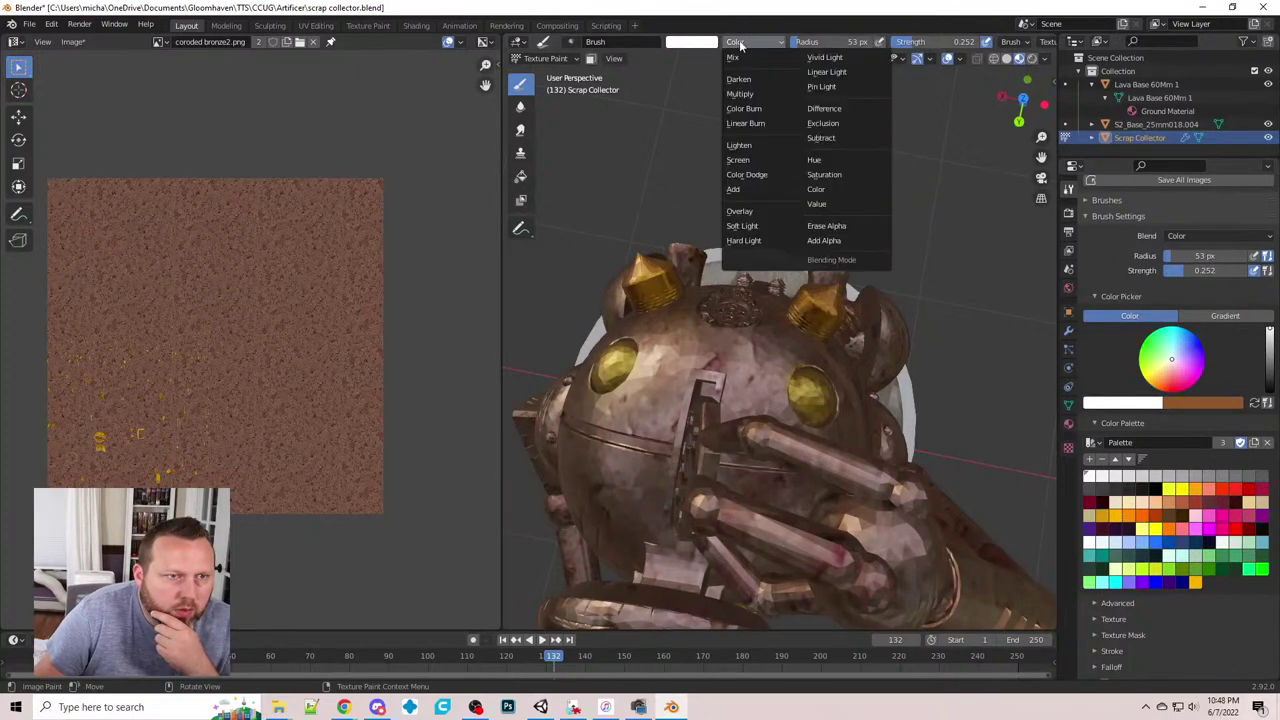
{"action": "left_click", "coordinate": [738, 145]}
{"action": "middle_click_drag", "start_coordinate": [682, 316], "coordinate": [696, 308]}
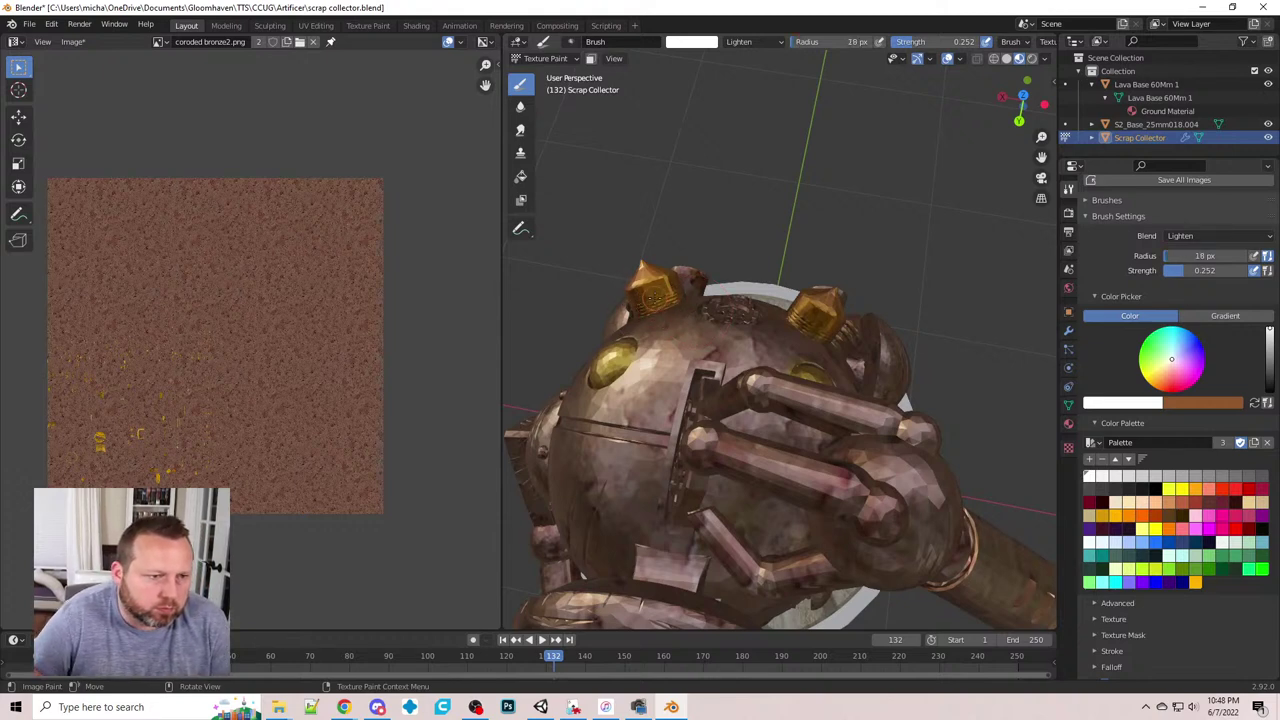
{"action": "key", "text": "ctrl+z"}
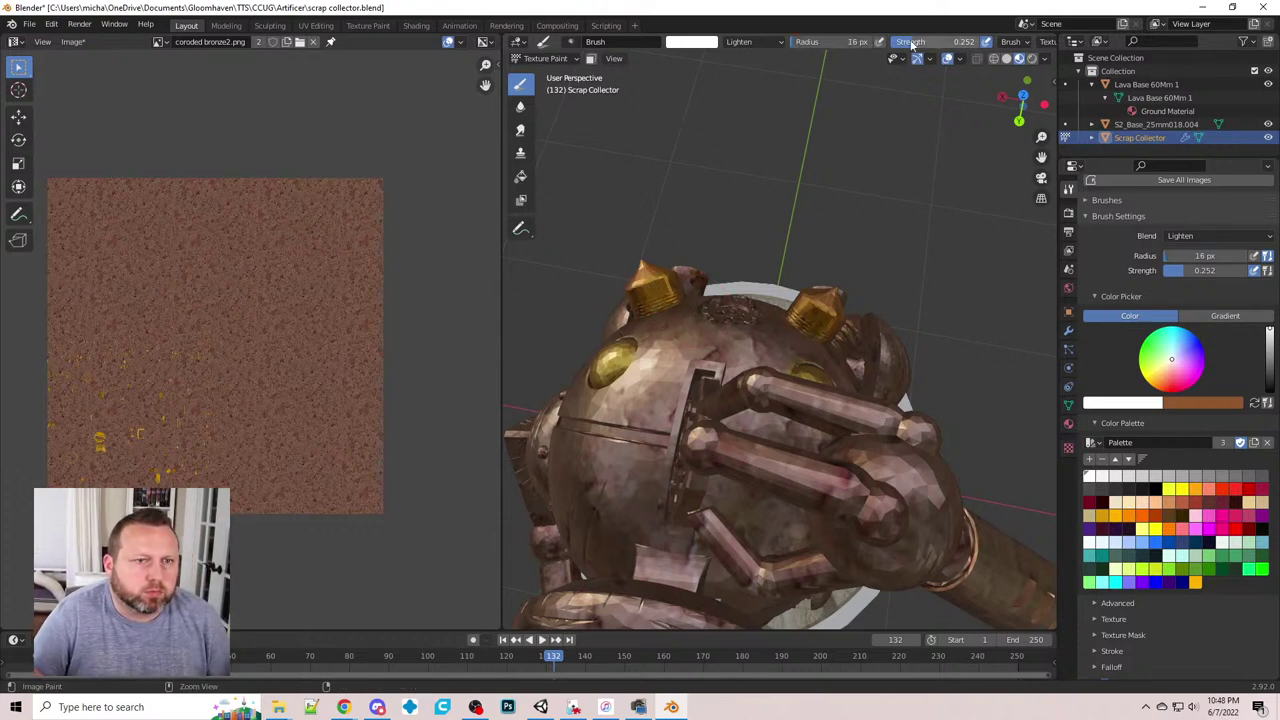
{"action": "left_click_drag", "start_coordinate": [910, 41], "coordinate": [904, 41]}
- Lighten the surfaces of both conical studs all around with white at a 22 px radius
{"action": "middle_click_drag", "start_coordinate": [690, 290], "coordinate": [722, 270]}
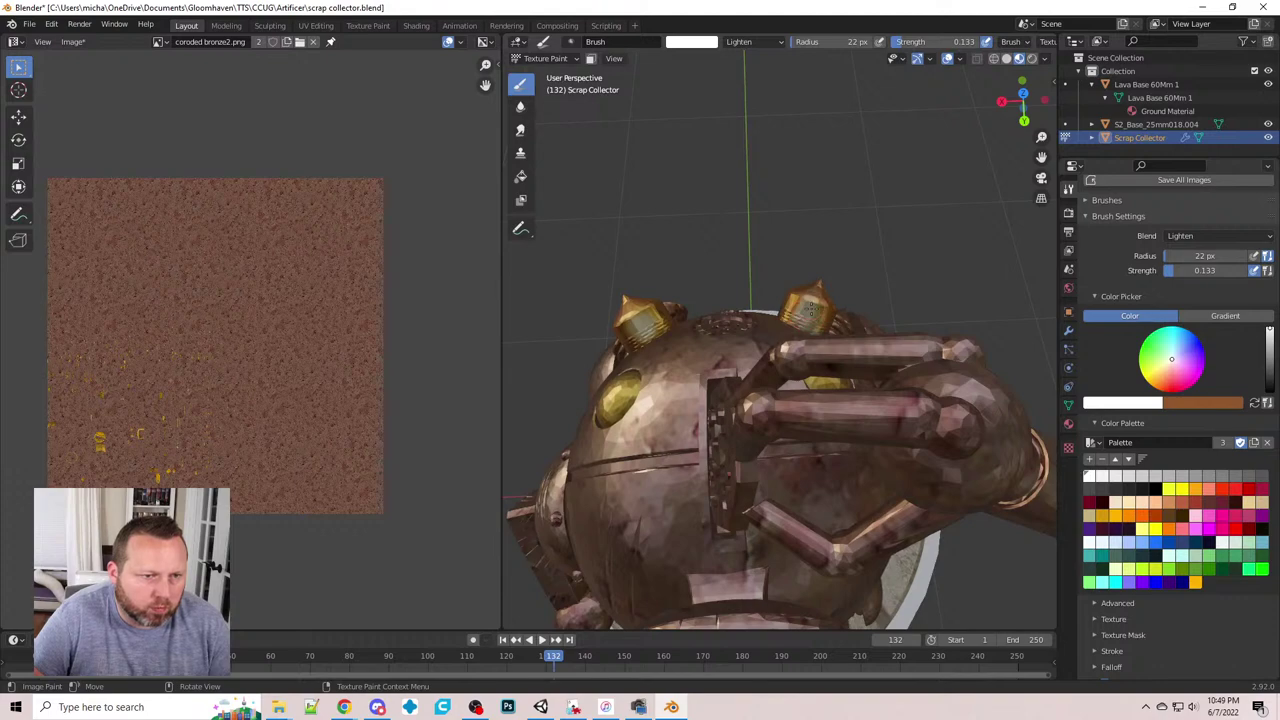
{"action": "mouse_move", "coordinate": [770, 322]}
{"action": "middle_mouse_down"}
{"action": "mouse_move", "coordinate": [740, 250]}
{"action": "mouse_move", "coordinate": [820, 280]}
{"action": "mouse_move", "coordinate": [750, 250]}
{"action": "mouse_move", "coordinate": [920, 220]}
{"action": "mouse_move", "coordinate": [865, 288]}
{"action": "mouse_move", "coordinate": [866, 332]}
{"action": "mouse_move", "coordinate": [886, 336]}
{"action": "middle_mouse_up"}
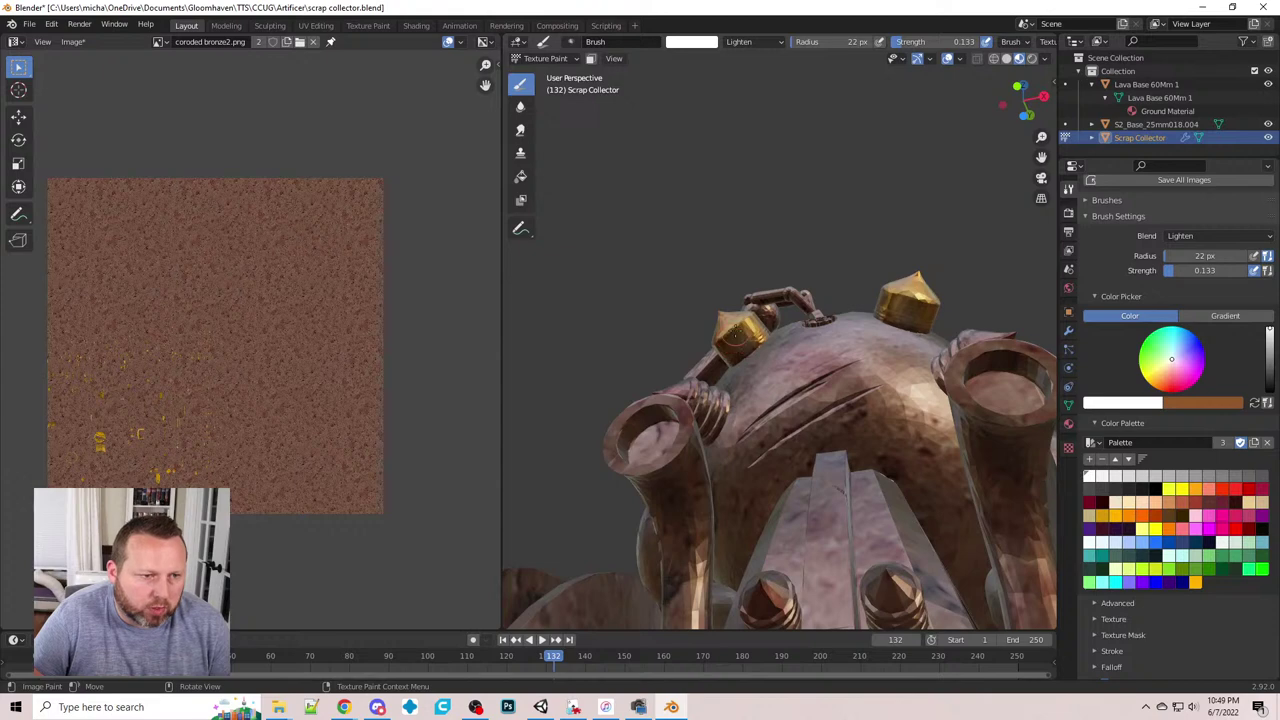
{"action": "mouse_move", "coordinate": [745, 340]}
{"action": "middle_mouse_down"}
{"action": "mouse_move", "coordinate": [698, 322]}
{"action": "mouse_move", "coordinate": [740, 338]}
{"action": "mouse_move", "coordinate": [746, 356]}
{"action": "middle_mouse_up"}
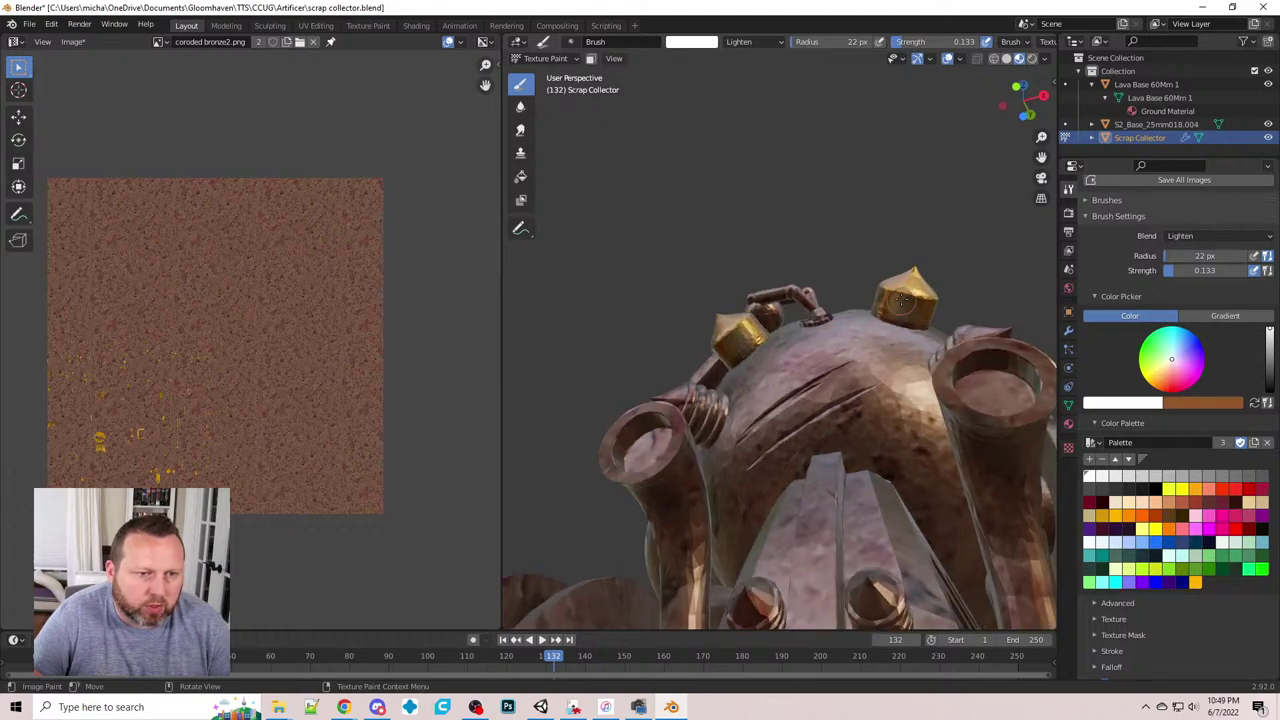
{"action": "middle_click_drag", "start_coordinate": [840, 323], "coordinate": [565, 480]}
{"action": "scroll", "coordinate": [872, 544], "scroll_direction": "up", "scroll_amount": 3}
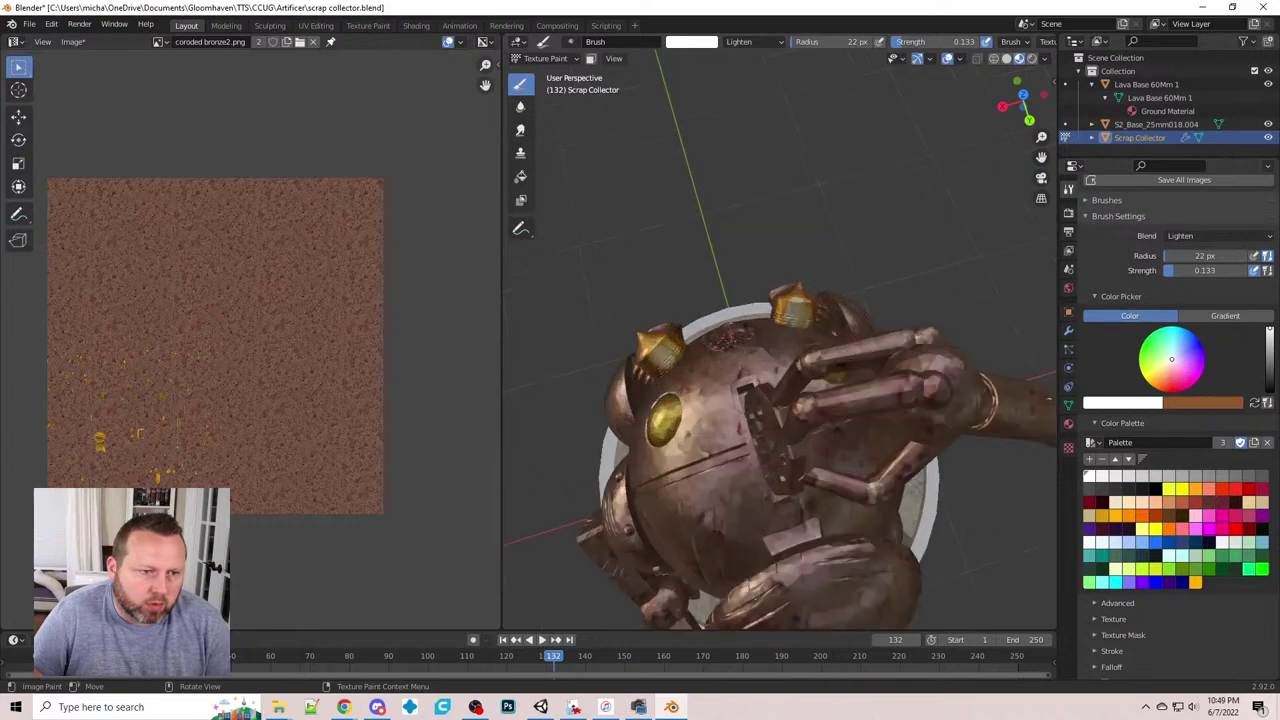
{"action": "middle_click_drag", "start_coordinate": [724, 384], "coordinate": [930, 305]}
{"action": "scroll", "coordinate": [810, 305], "scroll_direction": "down", "scroll_amount": 3}
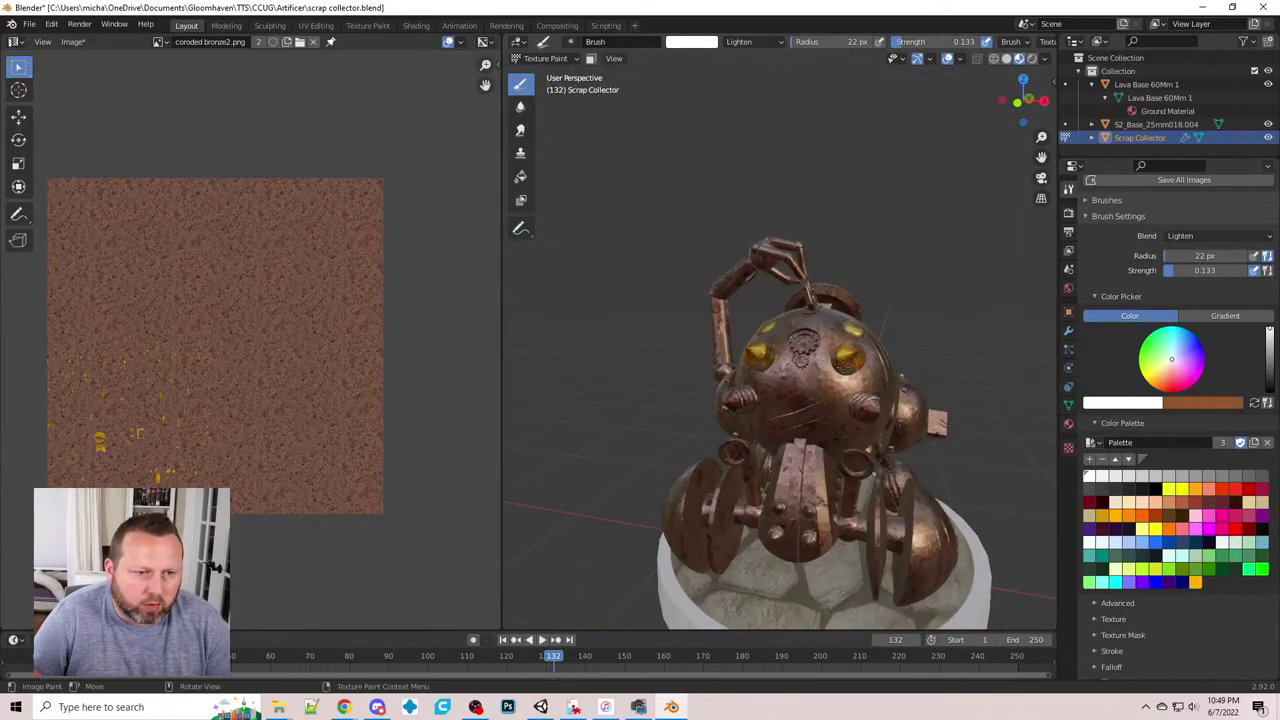
- Set the brush to black with Darken blending and a strength of 0.815
{"action": "left_click", "coordinate": [1154, 487]}
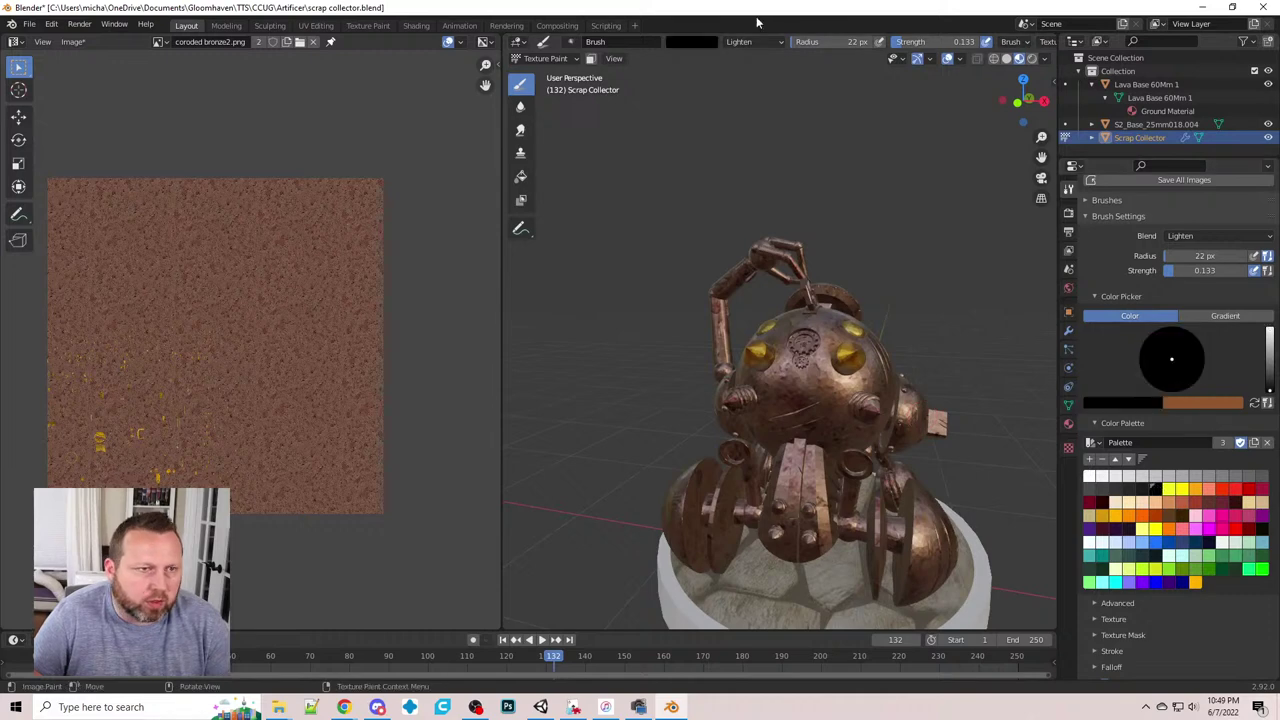
{"action": "left_click_drag", "start_coordinate": [930, 42], "coordinate": [965, 42]}
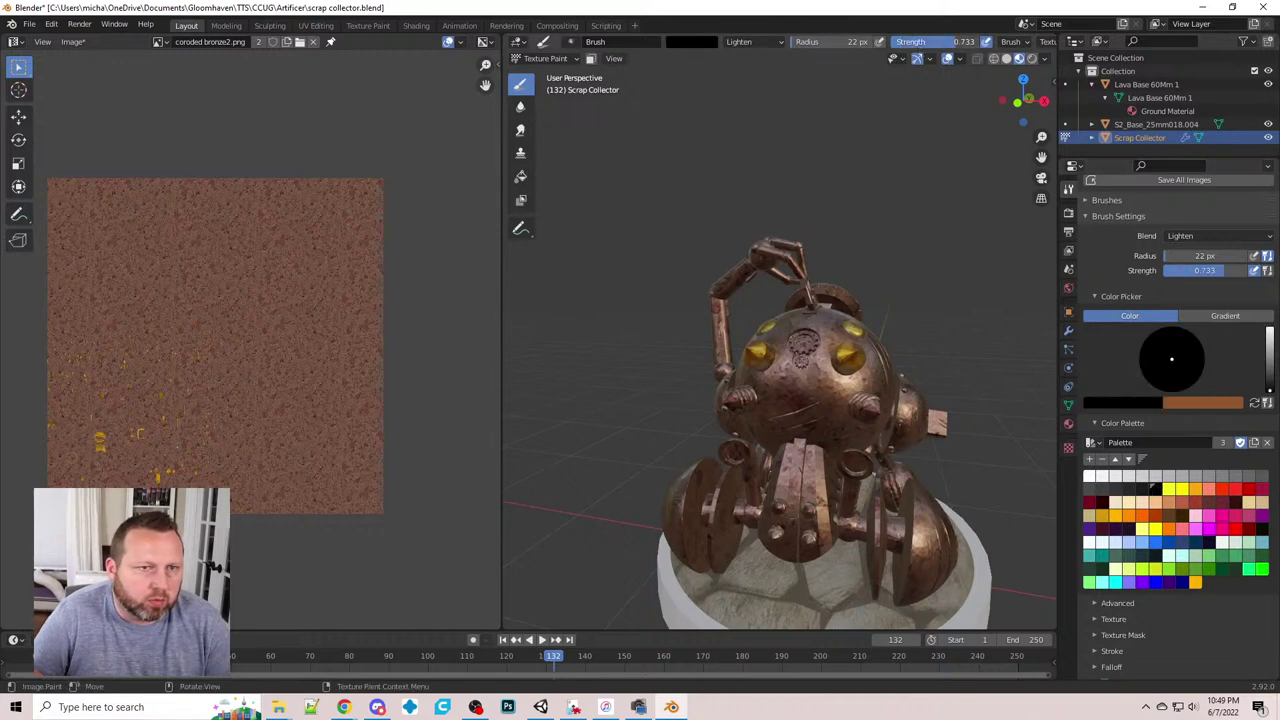
{"action": "left_click", "coordinate": [750, 45]}
{"action": "left_click", "coordinate": [746, 94]}
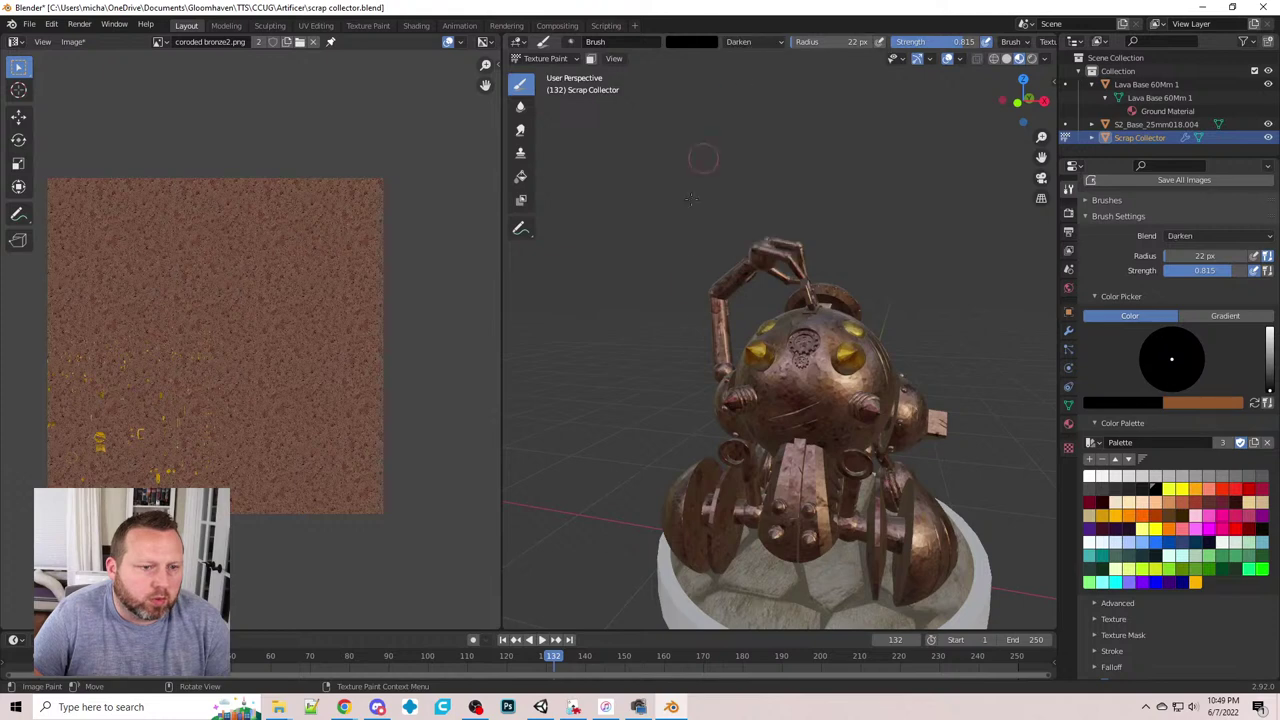
- Darken the first threaded spike below the conical studs with black, covering its threads and tip
{"action": "middle_click_drag", "start_coordinate": [880, 390], "coordinate": [820, 384]}
{"action": "scroll", "coordinate": [903, 410], "scroll_direction": "up", "scroll_amount": 5}
{"action": "scroll", "coordinate": [905, 410], "scroll_direction": "up", "scroll_amount": 2}
{"action": "mouse_move", "coordinate": [820, 383]}
{"action": "left_mouse_down"}
{"action": "mouse_move", "coordinate": [822, 440]}
{"action": "mouse_move", "coordinate": [800, 377]}
{"action": "left_mouse_up"}
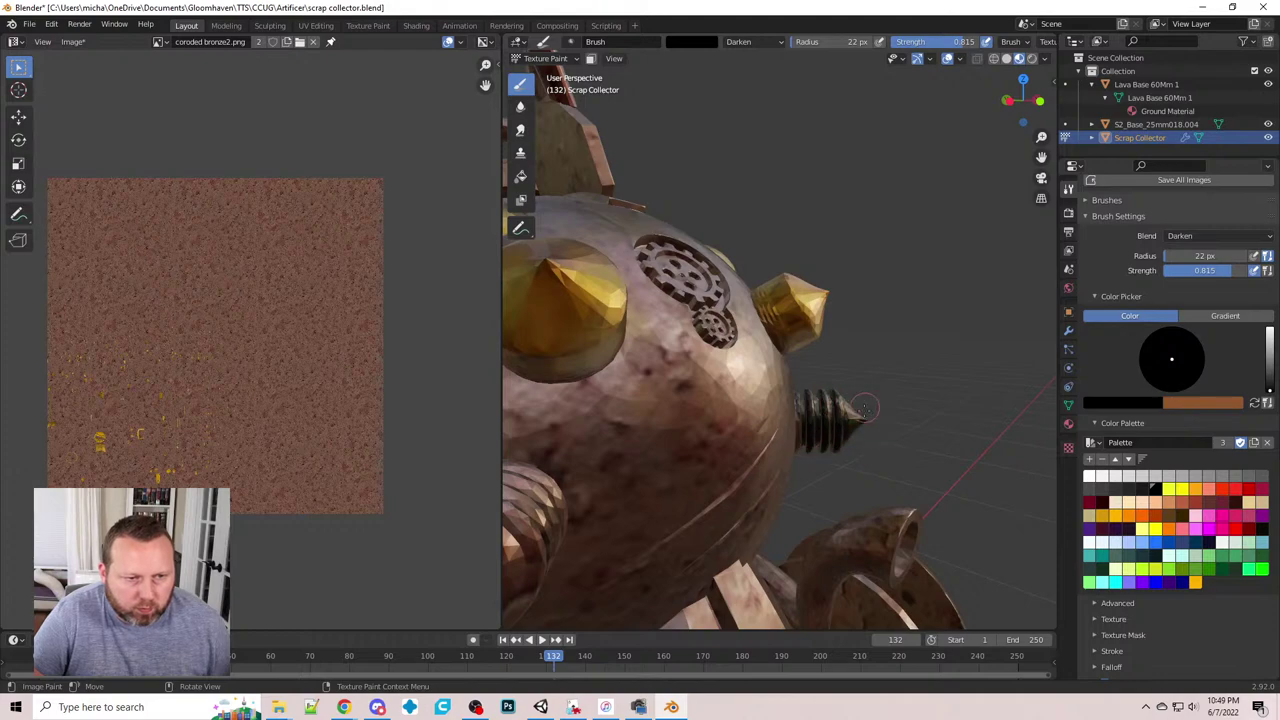
- Darken the unpainted side of the first threaded spike with black at a 22 px radius
{"action": "middle_click_drag", "start_coordinate": [849, 457], "coordinate": [725, 366]}
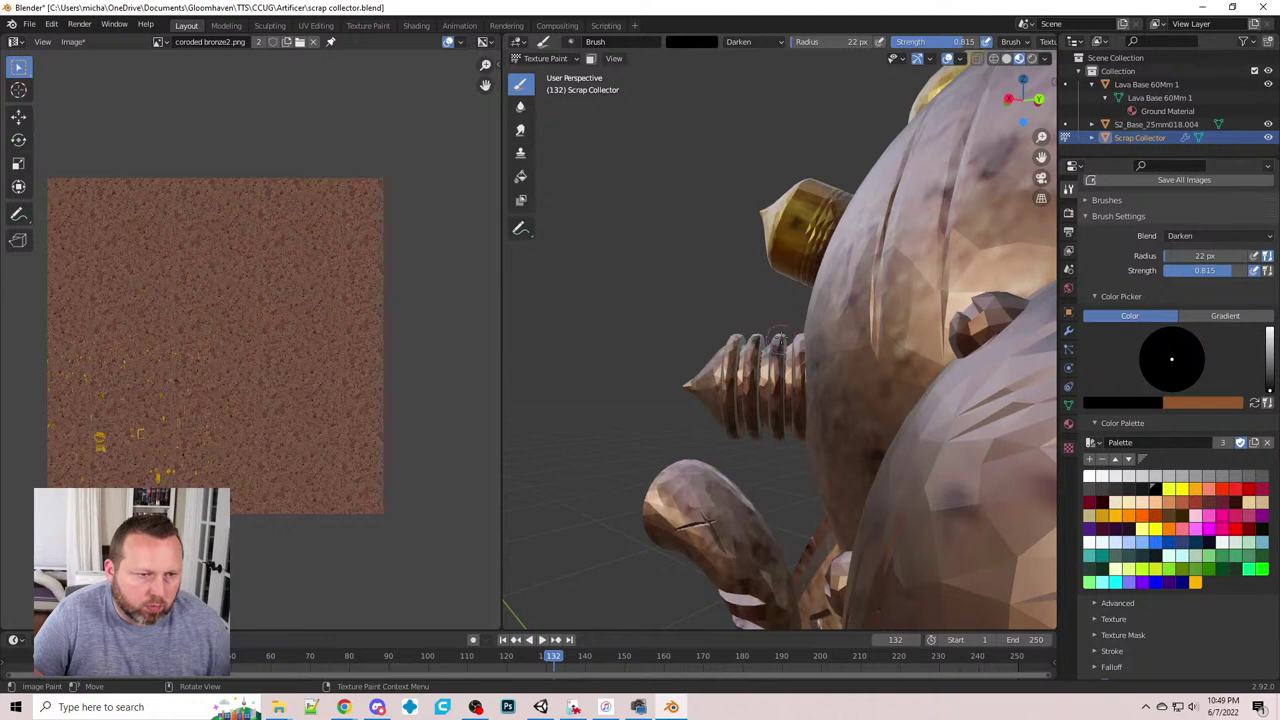
{"action": "mouse_move", "coordinate": [793, 364]}
{"action": "left_mouse_down"}
{"action": "mouse_move", "coordinate": [795, 435]}
{"action": "mouse_move", "coordinate": [760, 380]}
{"action": "mouse_move", "coordinate": [715, 385]}
{"action": "mouse_move", "coordinate": [718, 410]}
{"action": "mouse_move", "coordinate": [777, 377]}
{"action": "left_mouse_up"}
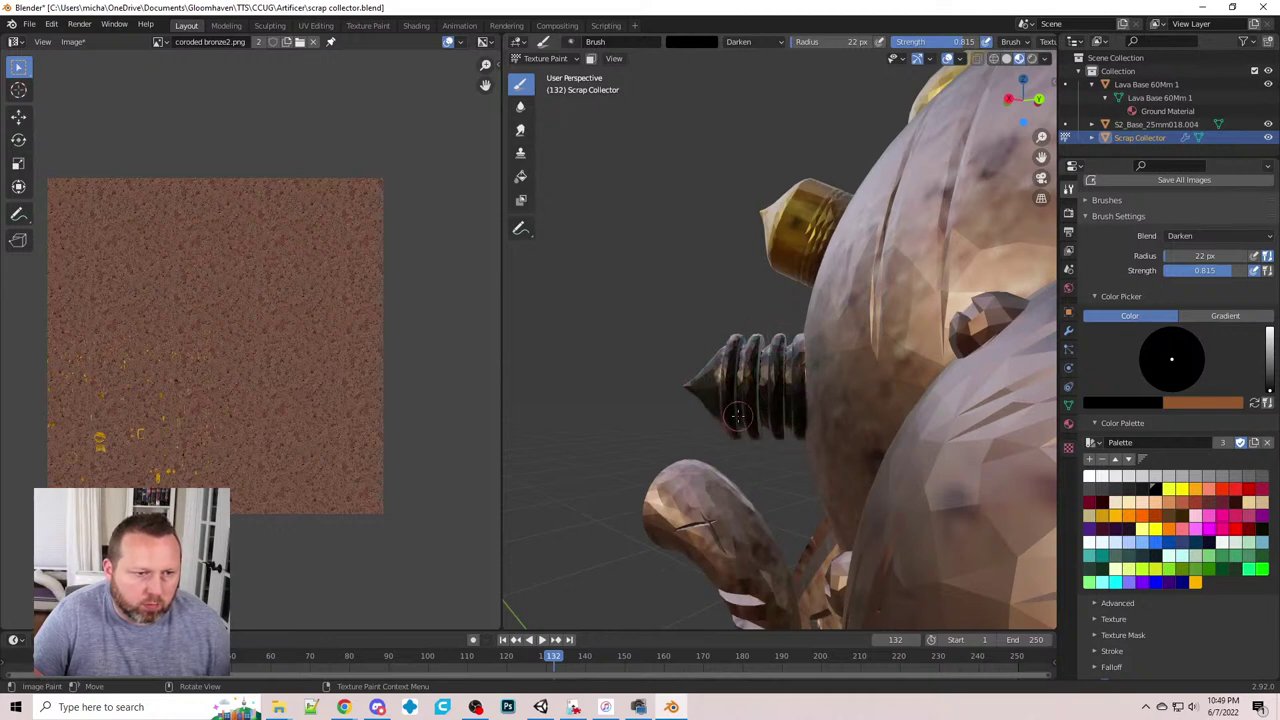
{"action": "middle_click_drag", "start_coordinate": [723, 411], "coordinate": [703, 490]}
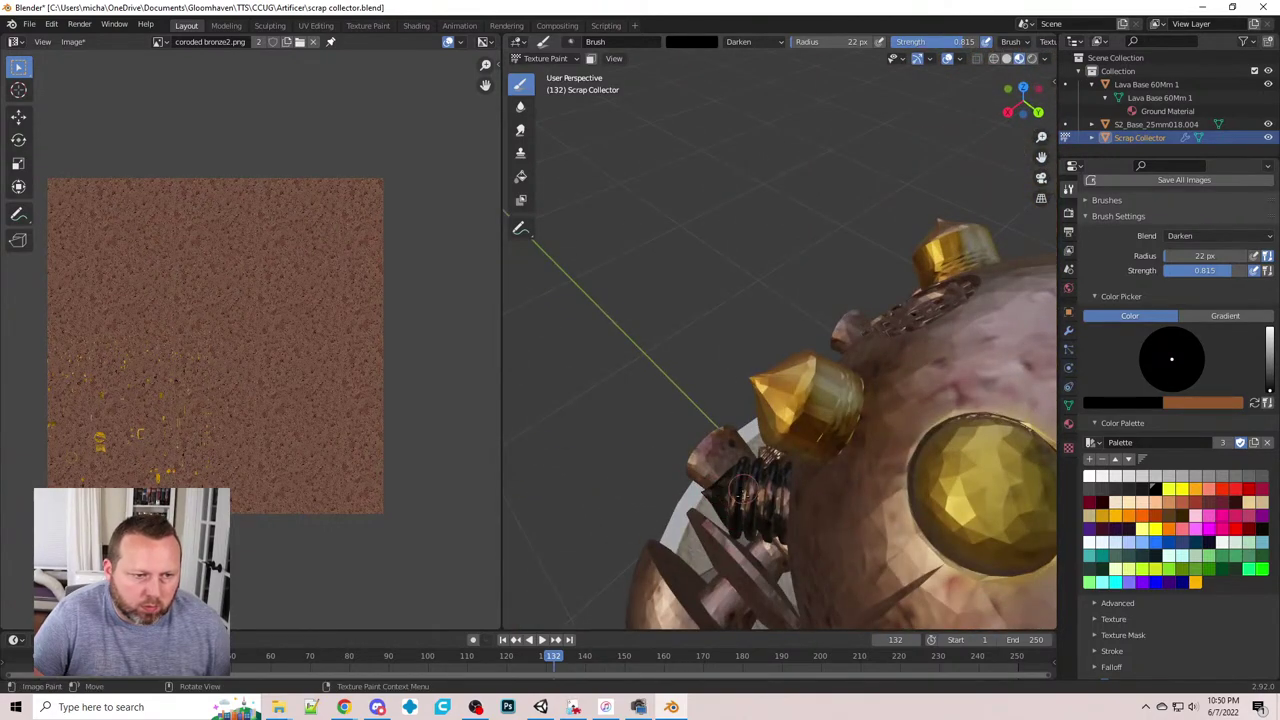
{"action": "middle_click_drag", "start_coordinate": [757, 519], "coordinate": [816, 313]}
{"action": "scroll", "coordinate": [803, 351], "scroll_direction": "up", "scroll_amount": 4}
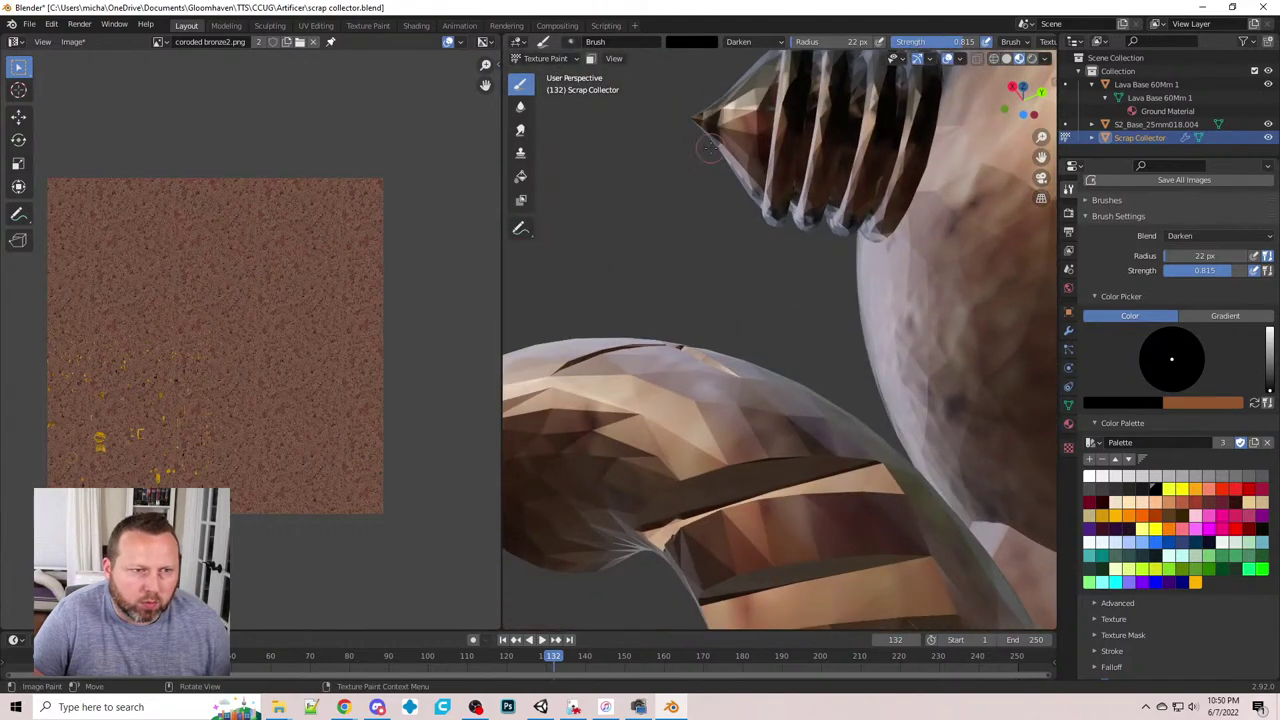
{"action": "left_click_drag", "start_coordinate": [716, 132], "coordinate": [732, 170]}
- Enlarge the brush radius to 67 px and darken the remaining bronze areas on the spike's tip and threads with black
{"action": "key", "text": "f"}
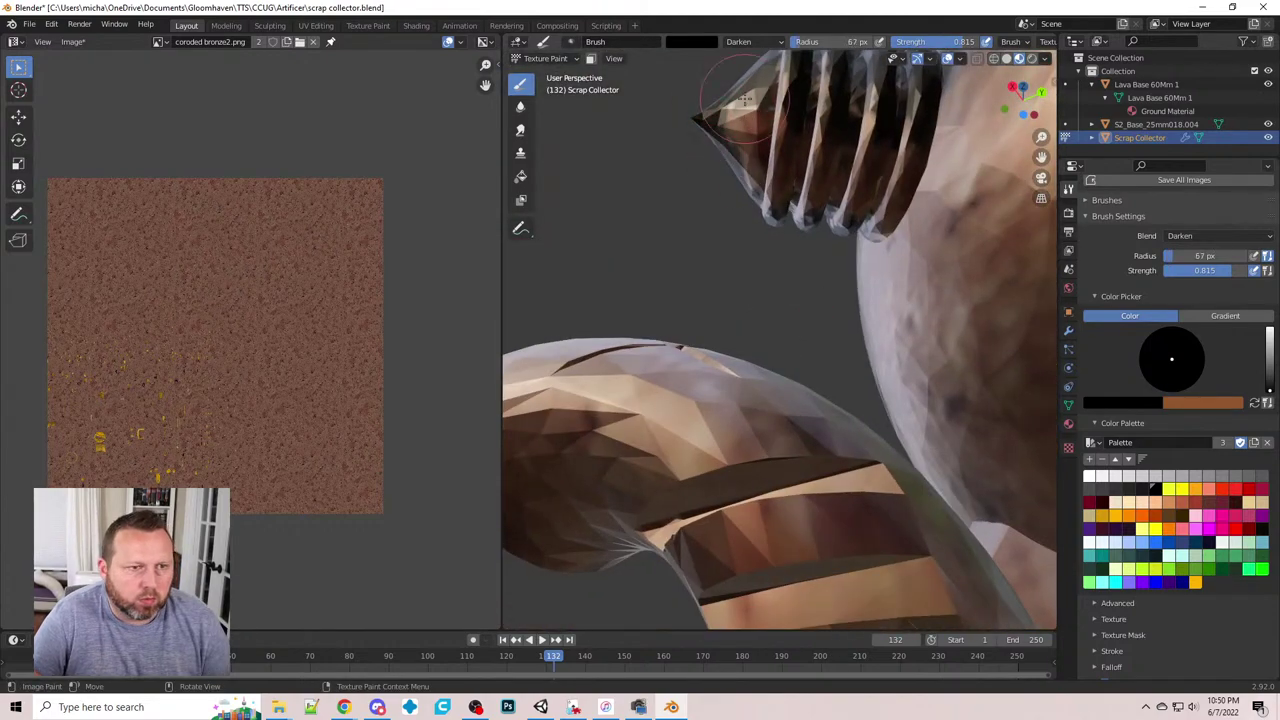
{"action": "left_click", "coordinate": [775, 86]}
{"action": "mouse_move", "coordinate": [749, 118]}
{"action": "left_mouse_down"}
{"action": "mouse_move", "coordinate": [780, 180]}
{"action": "mouse_move", "coordinate": [845, 120]}
{"action": "mouse_move", "coordinate": [870, 140]}
{"action": "mouse_move", "coordinate": [880, 110]}
{"action": "mouse_move", "coordinate": [832, 188]}
{"action": "left_mouse_up"}
{"action": "mouse_move", "coordinate": [832, 188]}
{"action": "middle_mouse_down"}
{"action": "mouse_move", "coordinate": [749, 177]}
{"action": "mouse_move", "coordinate": [658, 216]}
{"action": "mouse_move", "coordinate": [920, 450]}
{"action": "mouse_move", "coordinate": [877, 463]}
{"action": "mouse_move", "coordinate": [820, 420]}
{"action": "mouse_move", "coordinate": [773, 366]}
{"action": "mouse_move", "coordinate": [760, 300]}
{"action": "middle_mouse_up"}
{"action": "scroll", "coordinate": [750, 295], "scroll_direction": "down", "scroll_amount": 2}
{"action": "mouse_move", "coordinate": [745, 280]}
{"action": "left_mouse_down"}
{"action": "mouse_move", "coordinate": [725, 337]}
{"action": "mouse_move", "coordinate": [776, 313]}
{"action": "mouse_move", "coordinate": [829, 314]}
{"action": "mouse_move", "coordinate": [820, 265]}
{"action": "left_mouse_up"}
{"action": "middle_click_drag", "start_coordinate": [820, 265], "coordinate": [765, 405]}
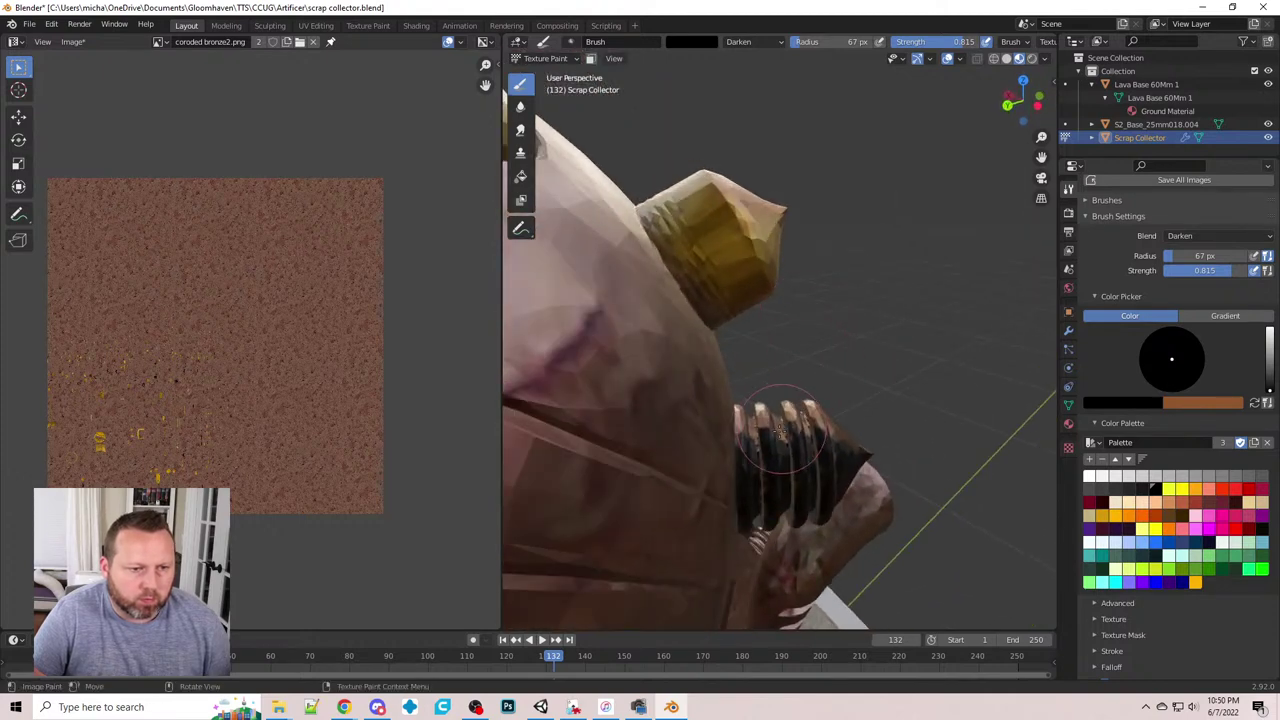
{"action": "left_click_drag", "start_coordinate": [759, 409], "coordinate": [771, 420]}
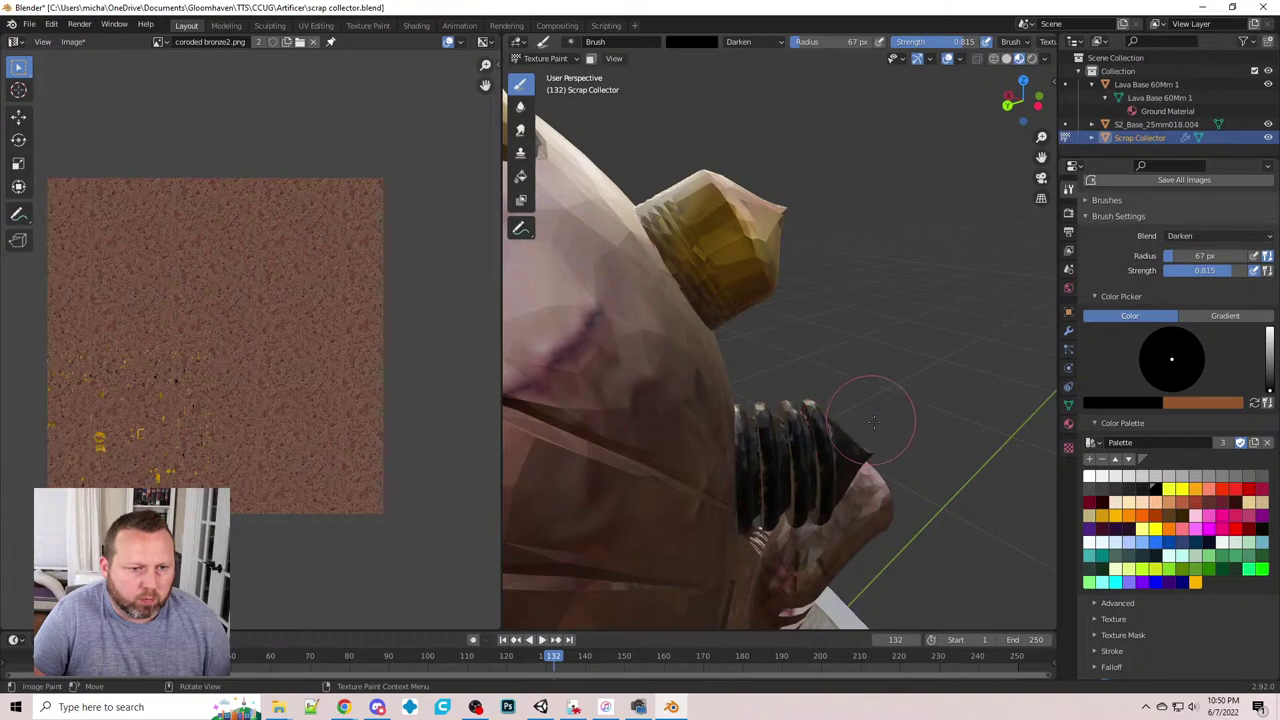
- Try to darken the second threaded spike with black and undo the last two strokes
{"action": "mouse_move", "coordinate": [873, 422]}
{"action": "middle_mouse_down"}
{"action": "mouse_move", "coordinate": [623, 309]}
{"action": "mouse_move", "coordinate": [560, 310]}
{"action": "mouse_move", "coordinate": [600, 360]}
{"action": "mouse_move", "coordinate": [694, 297]}
{"action": "mouse_move", "coordinate": [673, 445]}
{"action": "mouse_move", "coordinate": [745, 178]}
{"action": "middle_mouse_up"}
{"action": "left_click_drag", "start_coordinate": [852, 366], "coordinate": [882, 394]}
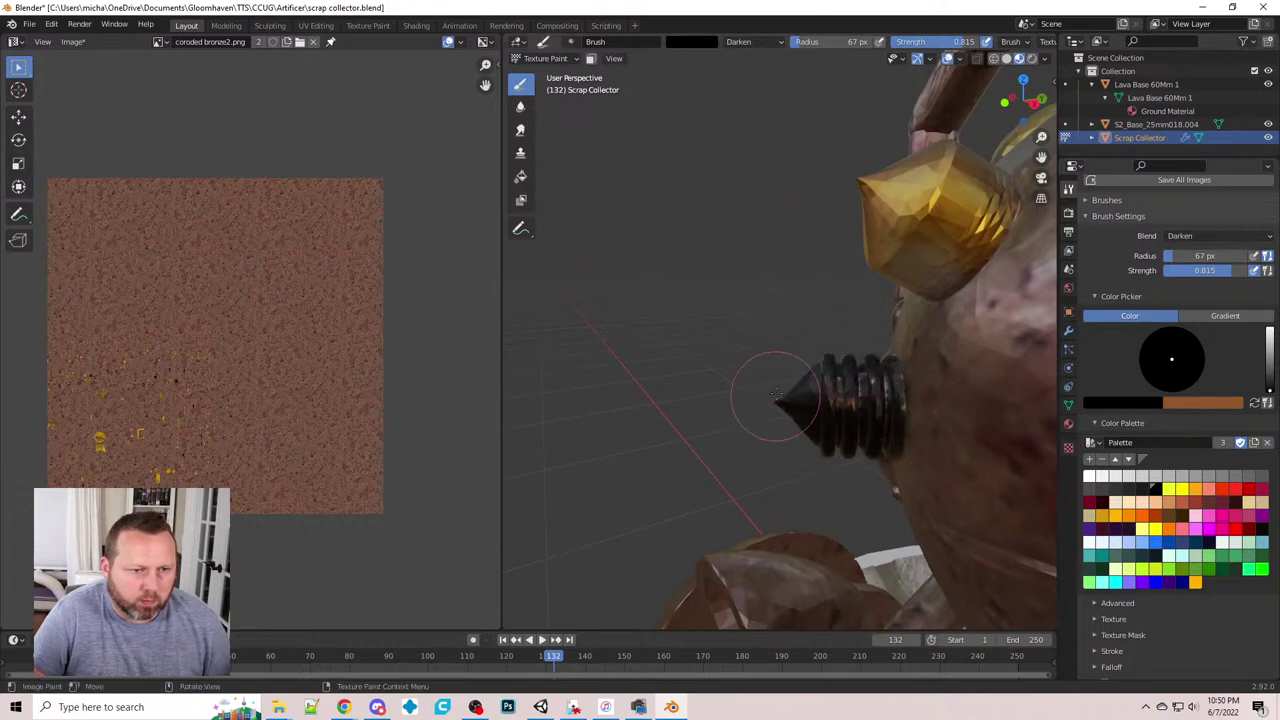
{"action": "middle_click_drag", "start_coordinate": [800, 401], "coordinate": [832, 388]}
{"action": "key", "text": "ctrl+z"}
{"action": "key", "text": "ctrl+z"}
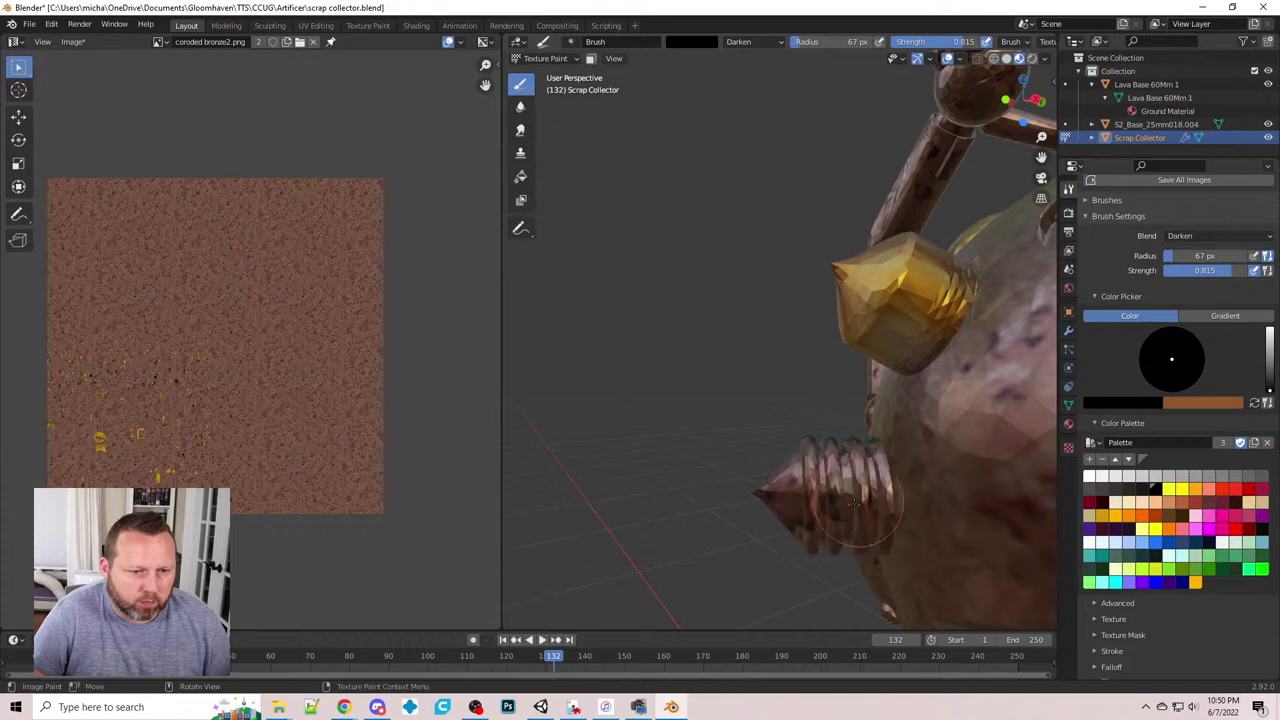
- Darken the threads and tip of the second threaded spike all around with black
{"action": "mouse_move", "coordinate": [740, 482]}
{"action": "middle_mouse_down"}
{"action": "mouse_move", "coordinate": [664, 488]}
{"action": "mouse_move", "coordinate": [678, 466]}
{"action": "mouse_move", "coordinate": [694, 476]}
{"action": "middle_mouse_up"}
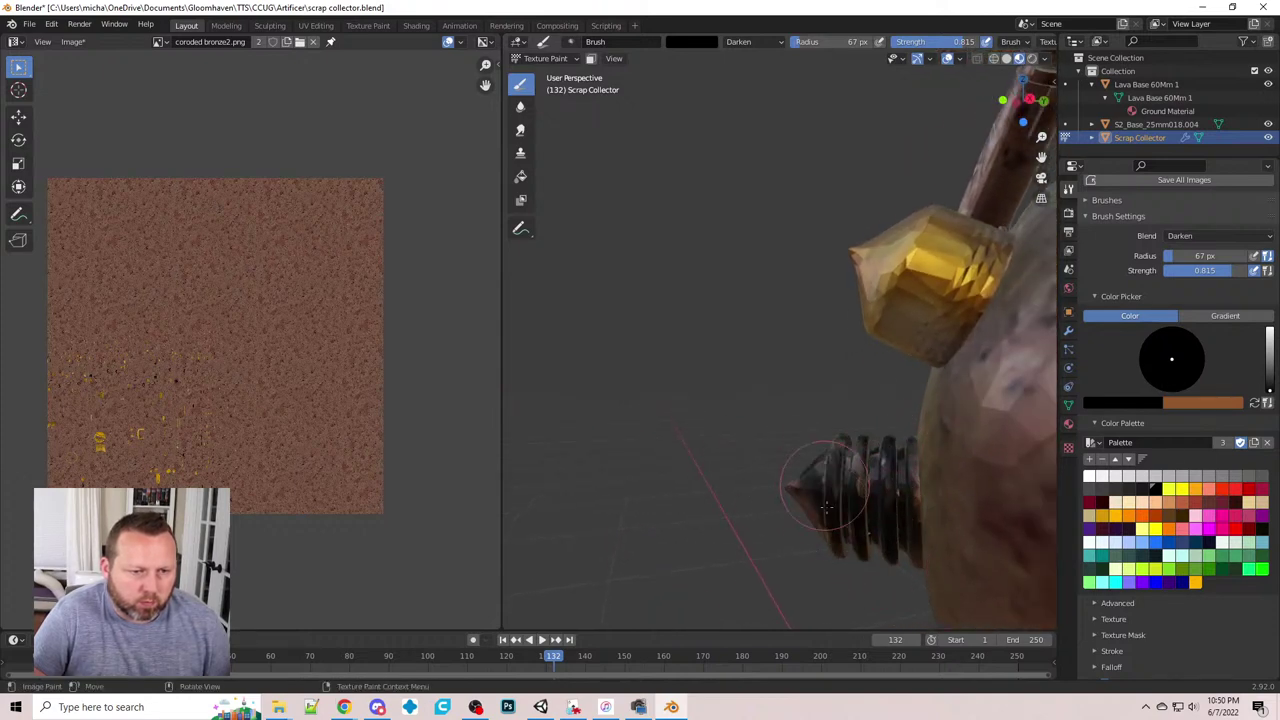
{"action": "mouse_move", "coordinate": [850, 521]}
{"action": "middle_mouse_down"}
{"action": "mouse_move", "coordinate": [765, 560]}
{"action": "mouse_move", "coordinate": [857, 533]}
{"action": "middle_mouse_up"}
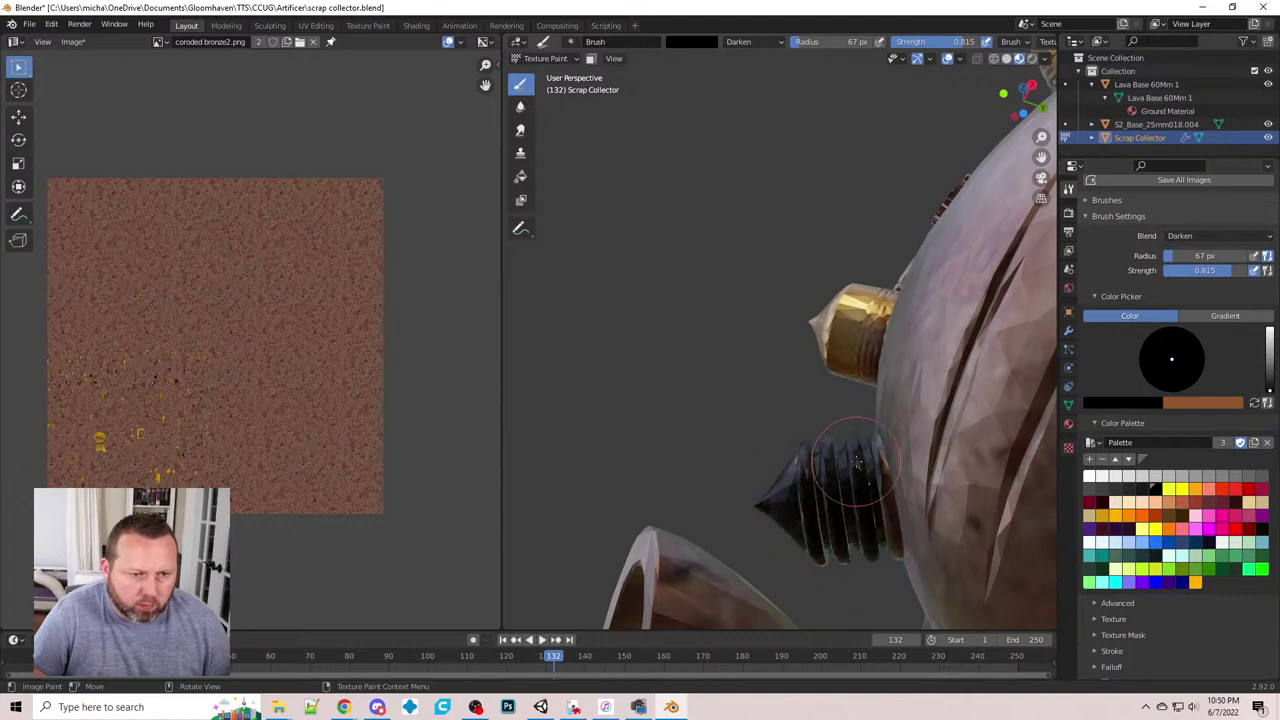
{"action": "middle_click_drag", "start_coordinate": [856, 461], "coordinate": [471, 537]}
{"action": "scroll", "coordinate": [471, 537], "scroll_direction": "down", "scroll_amount": 3}
{"action": "scroll", "coordinate": [671, 408], "scroll_direction": "down", "scroll_amount": 3}
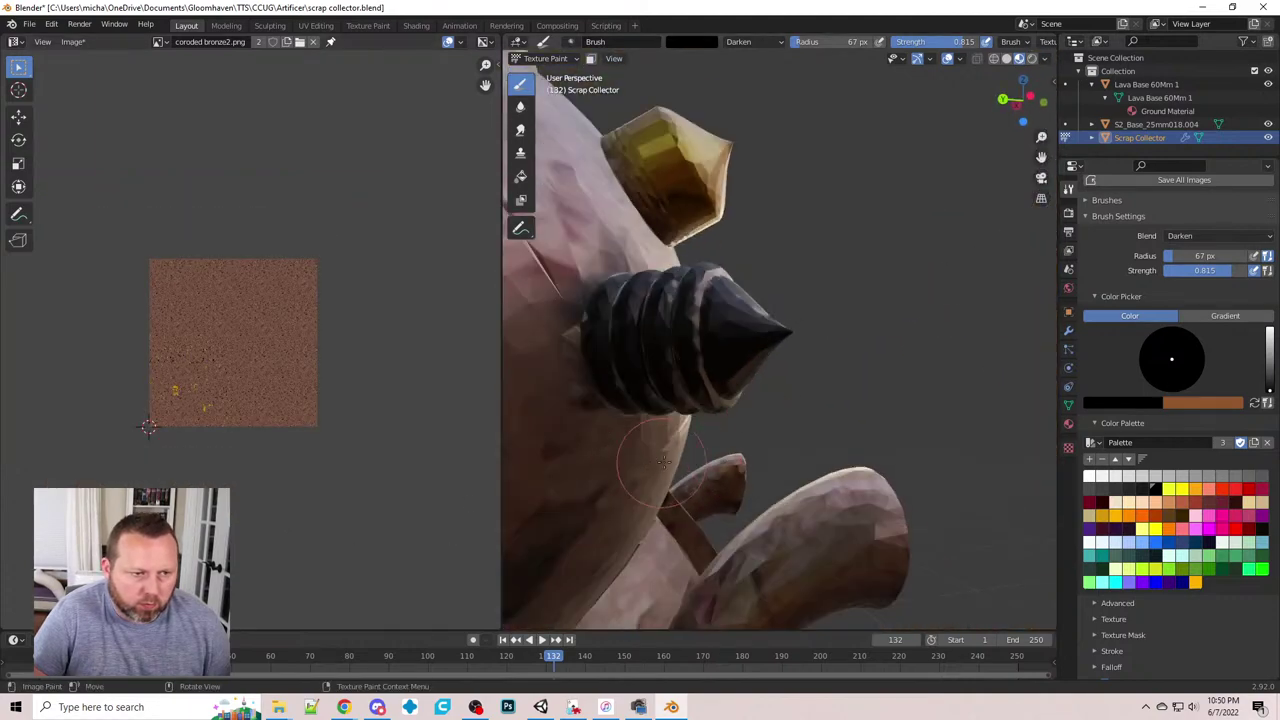
{"action": "middle_click_drag", "start_coordinate": [664, 462], "coordinate": [737, 318]}
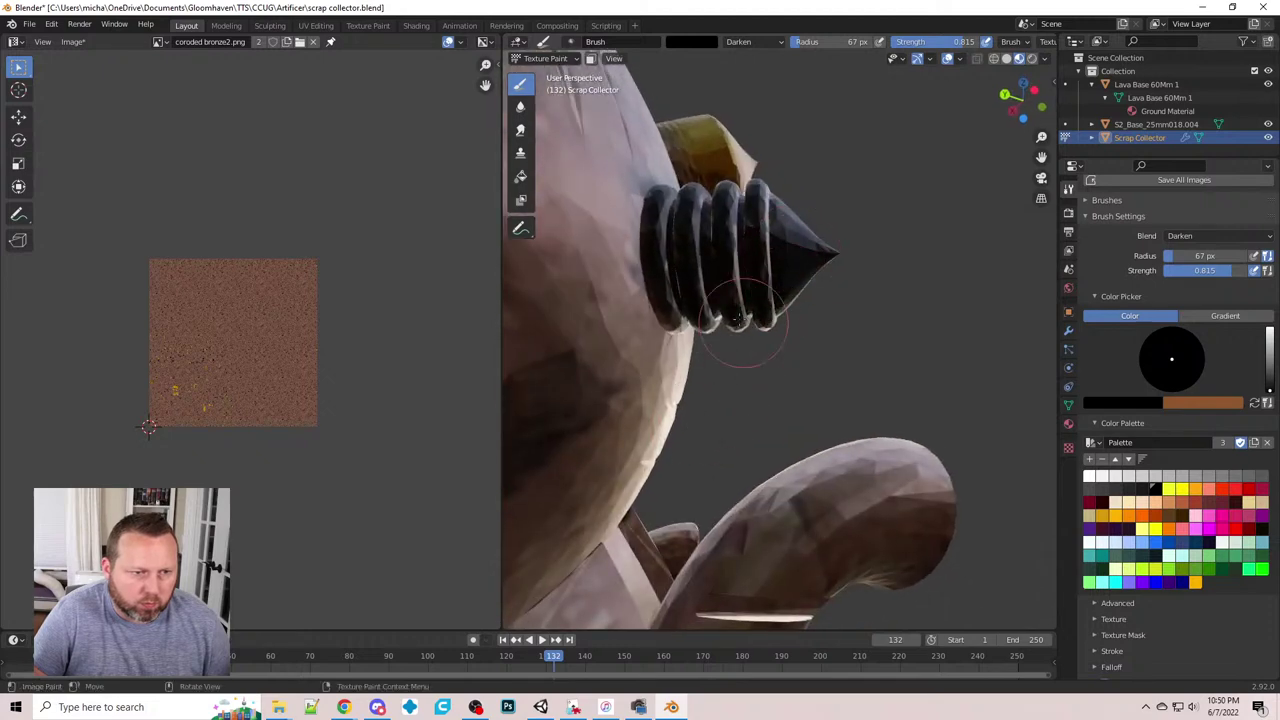
{"action": "scroll", "coordinate": [900, 298], "scroll_direction": "down", "scroll_amount": 5}
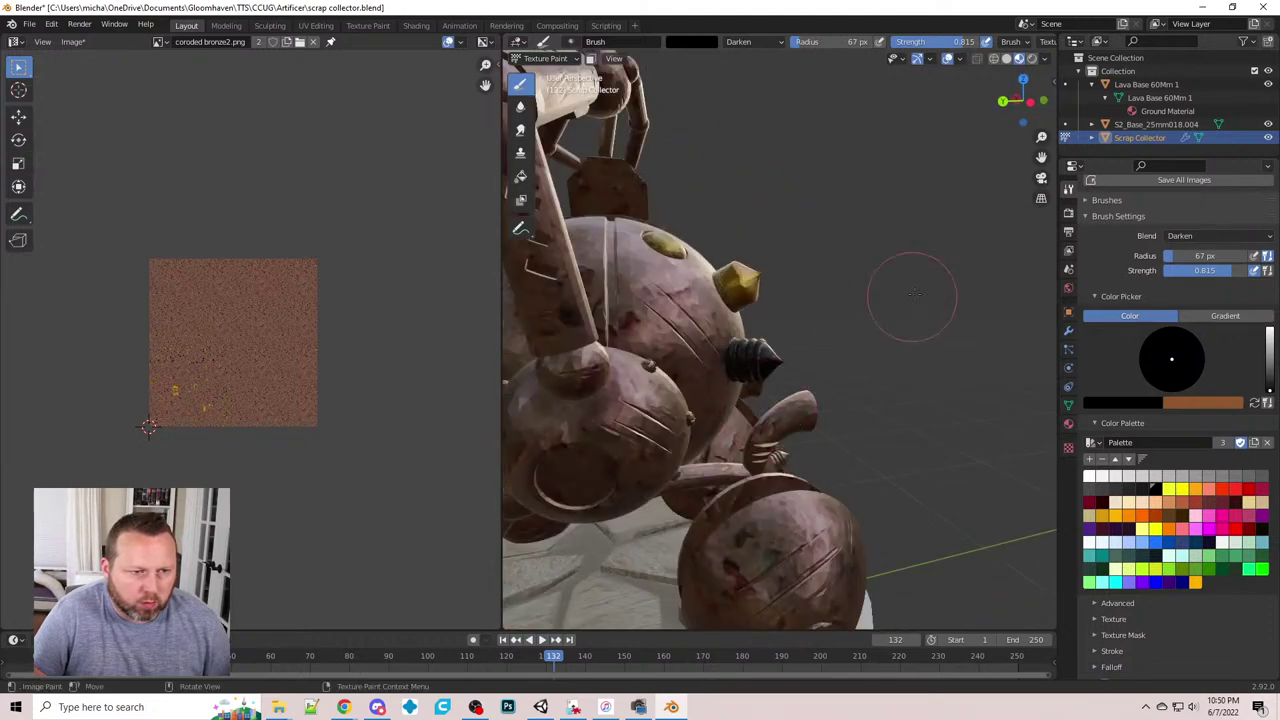
- Touch up the remaining light patches on the threaded spikes with black from several sides
{"action": "middle_click_drag", "start_coordinate": [912, 293], "coordinate": [761, 287]}
{"action": "scroll", "coordinate": [760, 362], "scroll_direction": "up", "scroll_amount": 4}
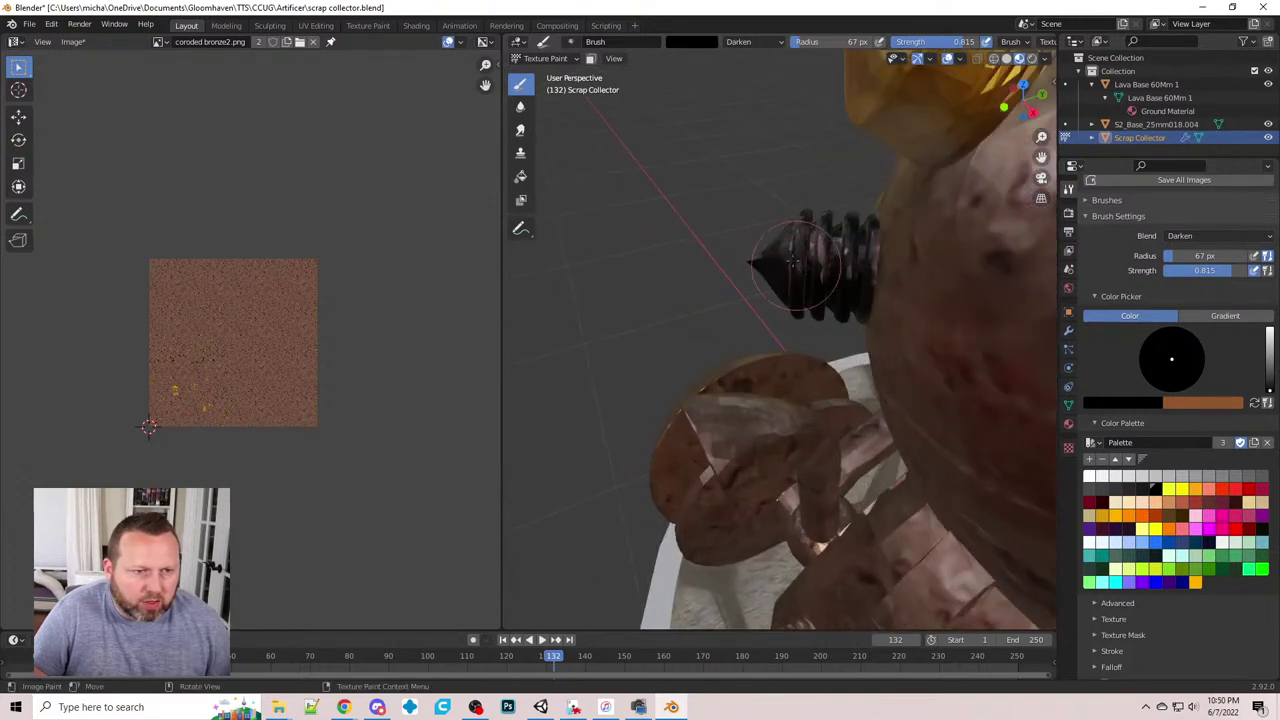
{"action": "mouse_move", "coordinate": [790, 262]}
{"action": "left_mouse_down"}
{"action": "mouse_move", "coordinate": [860, 255]}
{"action": "mouse_move", "coordinate": [768, 272]}
{"action": "left_mouse_up"}
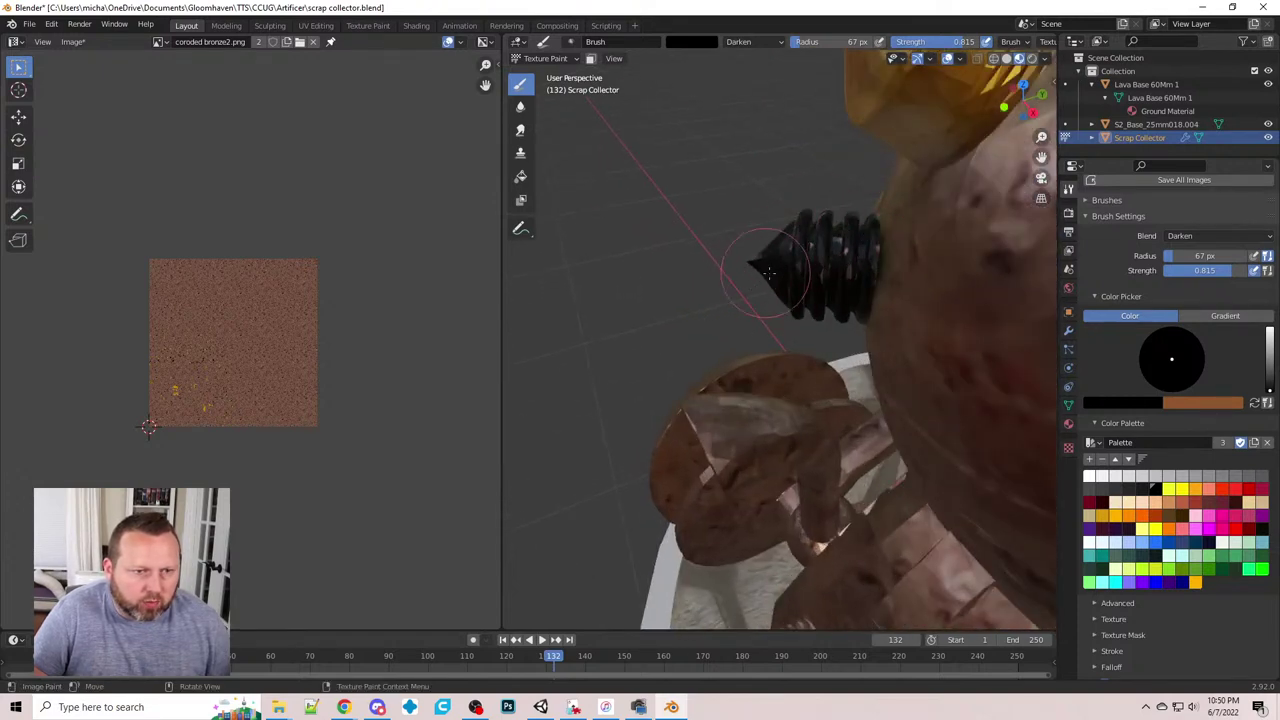
{"action": "mouse_move", "coordinate": [769, 273]}
{"action": "middle_mouse_down"}
{"action": "mouse_move", "coordinate": [880, 262]}
{"action": "mouse_move", "coordinate": [919, 279]}
{"action": "middle_mouse_up"}
{"action": "mouse_move", "coordinate": [630, 280]}
{"action": "left_mouse_down"}
{"action": "mouse_move", "coordinate": [557, 294]}
{"action": "mouse_move", "coordinate": [600, 263]}
{"action": "mouse_move", "coordinate": [651, 271]}
{"action": "mouse_move", "coordinate": [650, 290]}
{"action": "left_mouse_up"}
{"action": "mouse_move", "coordinate": [935, 300]}
{"action": "middle_mouse_down"}
{"action": "mouse_move", "coordinate": [841, 353]}
{"action": "mouse_move", "coordinate": [700, 308]}
{"action": "middle_mouse_up"}
{"action": "scroll", "coordinate": [841, 355], "scroll_direction": "down", "scroll_amount": 4}
{"action": "mouse_move", "coordinate": [767, 303]}
{"action": "left_mouse_down"}
{"action": "mouse_move", "coordinate": [730, 318]}
{"action": "mouse_move", "coordinate": [705, 292]}
{"action": "mouse_move", "coordinate": [718, 275]}
{"action": "mouse_move", "coordinate": [745, 304]}
{"action": "mouse_move", "coordinate": [714, 313]}
{"action": "left_mouse_up"}
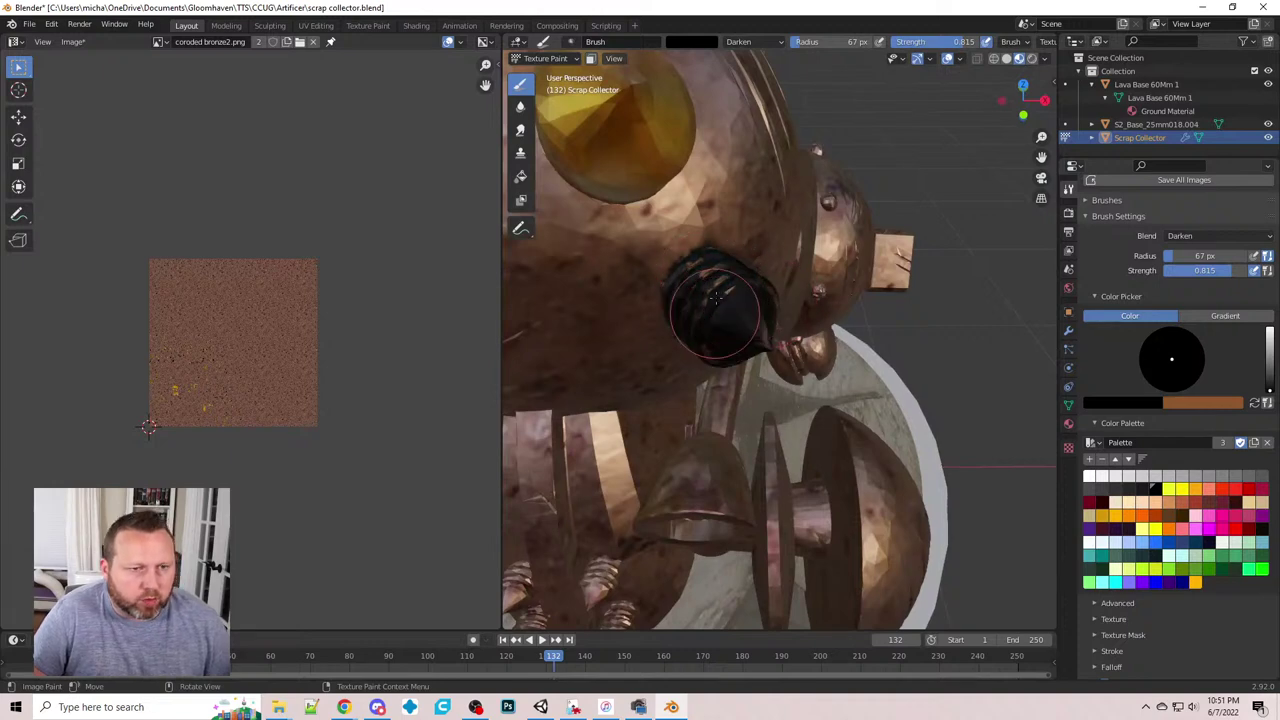
- Examine the painted model from the back and the front, including the spikes, studs, grilles and tray
{"action": "scroll", "coordinate": [721, 223], "scroll_direction": "down", "scroll_amount": 3}
{"action": "scroll", "coordinate": [721, 223], "scroll_direction": "down", "scroll_amount": 4}
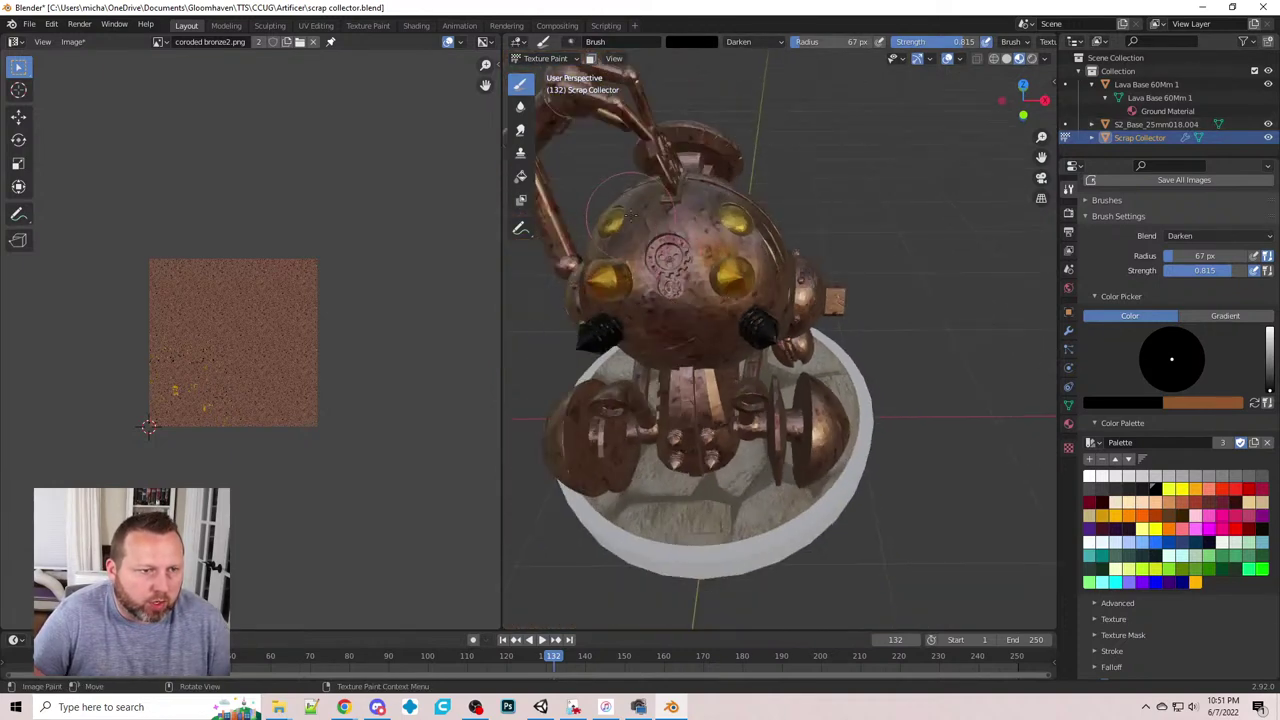
{"action": "middle_click_drag", "start_coordinate": [688, 318], "coordinate": [966, 373]}
{"action": "scroll", "coordinate": [972, 273], "scroll_direction": "up", "scroll_amount": 3}
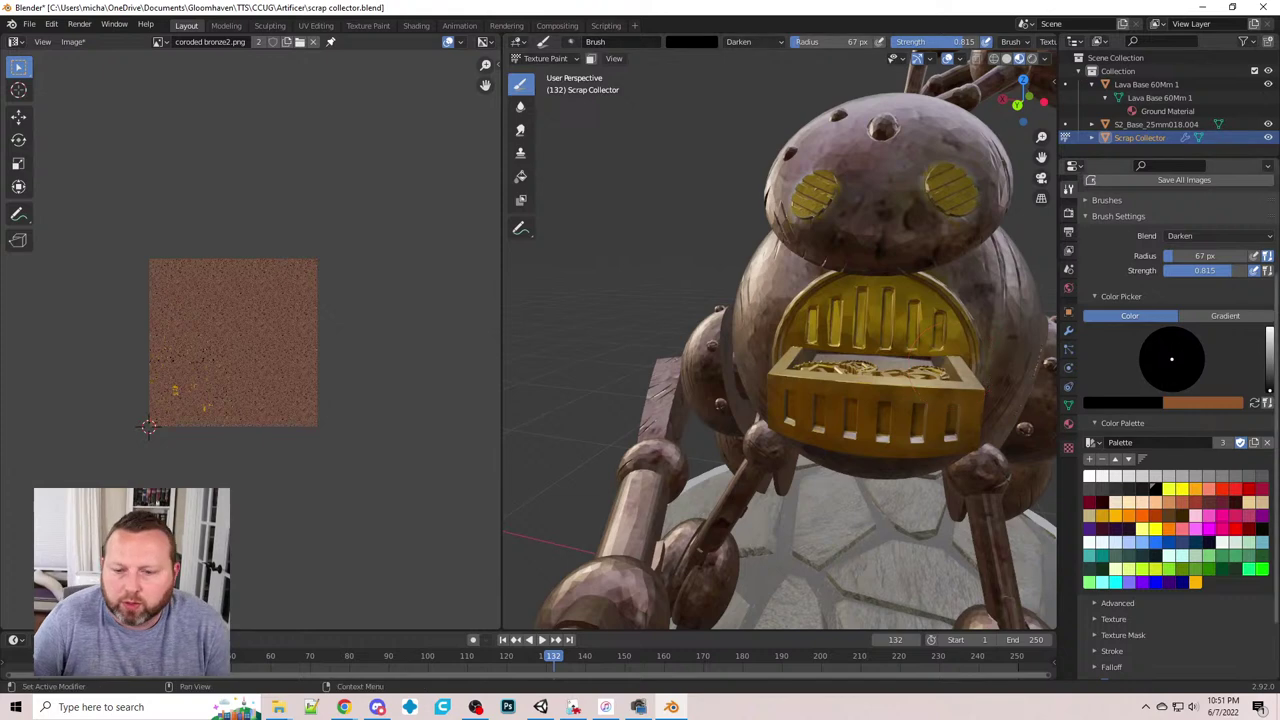
{"action": "middle_click_drag", "start_coordinate": [840, 505], "coordinate": [904, 506]}
{"action": "middle_click_drag", "start_coordinate": [822, 509], "coordinate": [760, 418]}
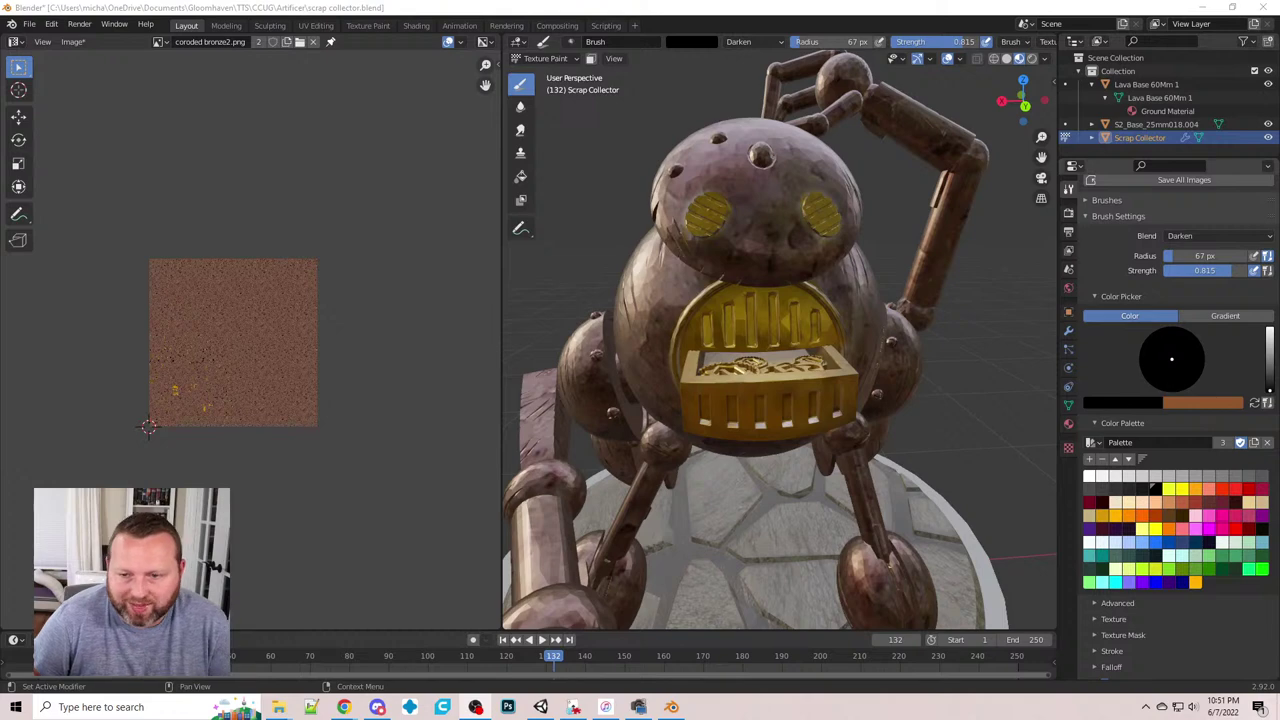
{"action": "middle_click_drag", "start_coordinate": [900, 270], "coordinate": [913, 229]}
{"action": "scroll", "coordinate": [785, 385], "scroll_direction": "up", "scroll_amount": 6}
{"action": "scroll", "coordinate": [804, 382], "scroll_direction": "down", "scroll_amount": 3}
{"action": "scroll", "coordinate": [913, 229], "scroll_direction": "up", "scroll_amount": 10}
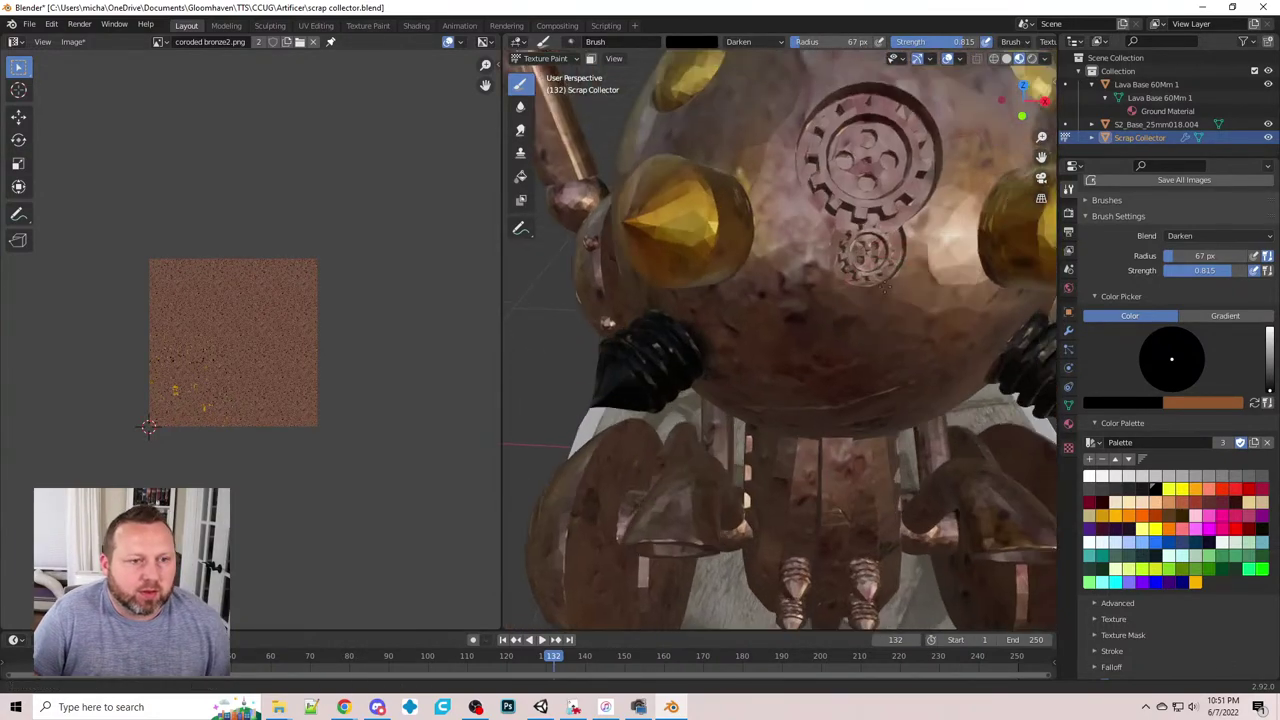
- Set the brush to golden yellow with a 34 px radius and undo the test painting on the large gear emblem
{"action": "scroll", "coordinate": [897, 336], "scroll_direction": "down", "scroll_amount": 6}
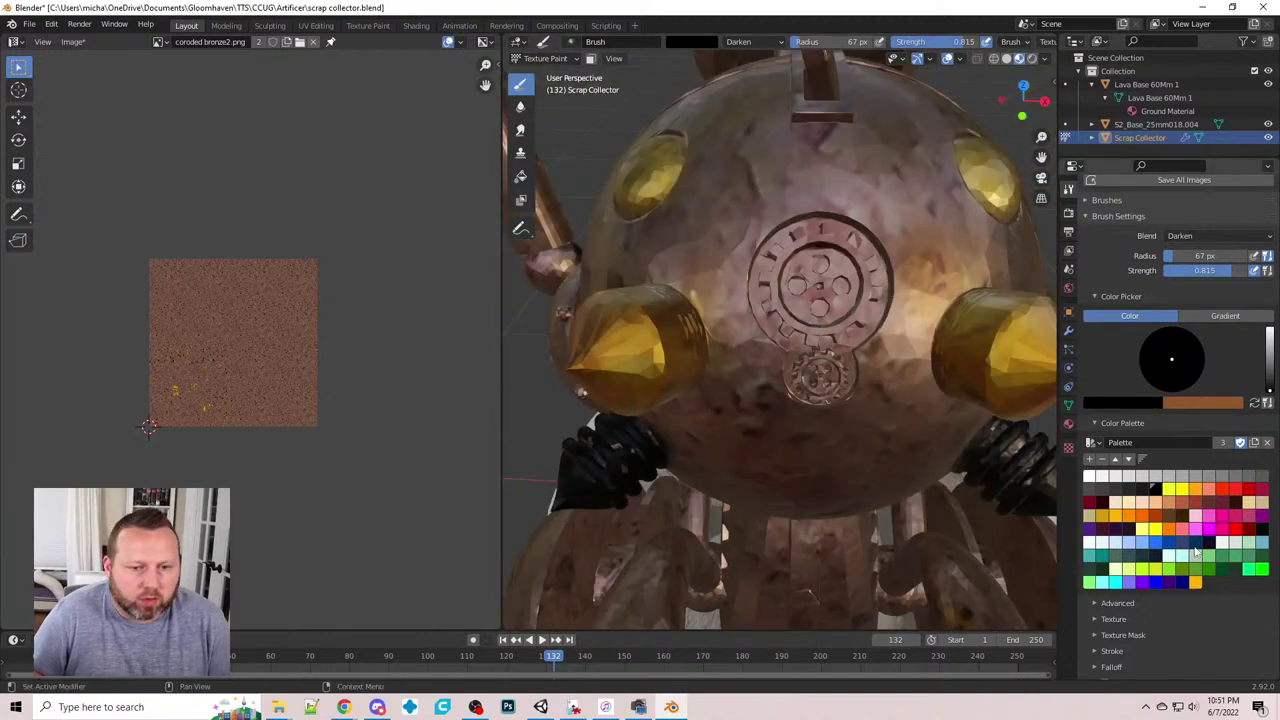
{"action": "left_click", "coordinate": [1195, 584]}
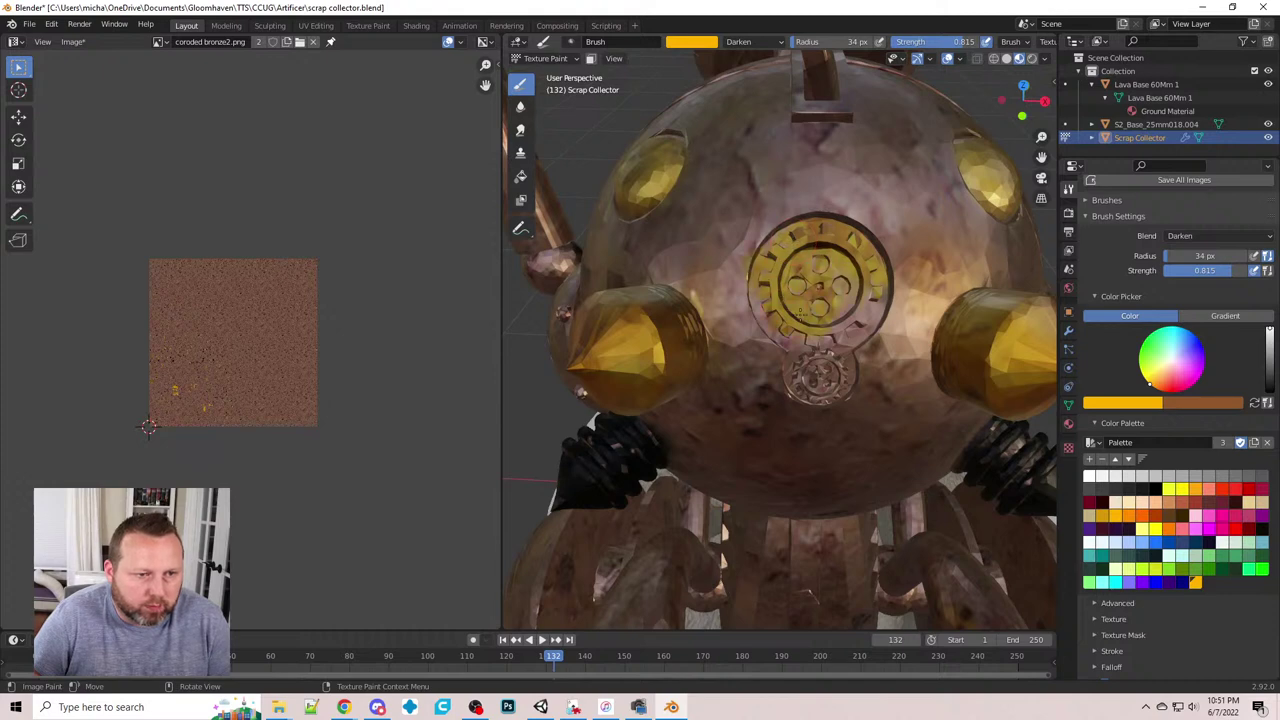
{"action": "key", "text": "ctrl+z"}
- Switch the brush to Color blending and set its strength to 1.000
{"action": "scroll", "coordinate": [850, 320], "scroll_direction": "up", "scroll_amount": 4}
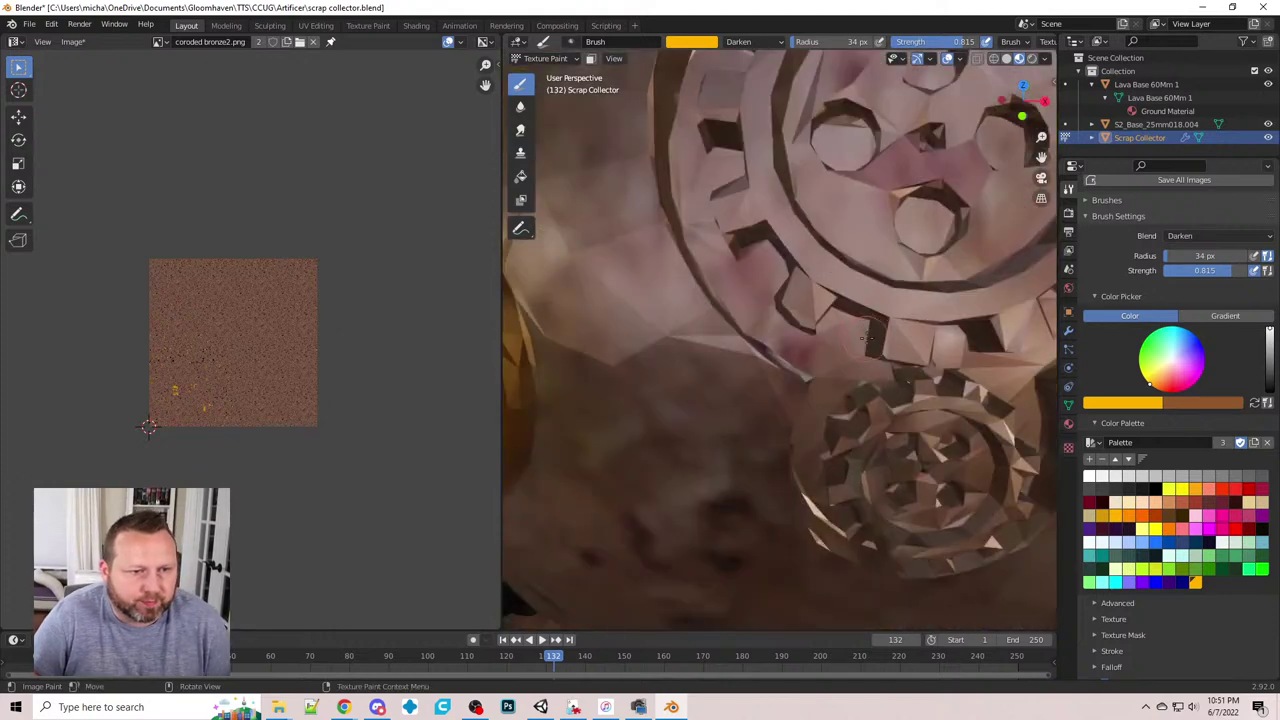
{"action": "scroll", "coordinate": [857, 276], "scroll_direction": "down", "scroll_amount": 2}
{"action": "scroll", "coordinate": [857, 276], "scroll_direction": "up", "scroll_amount": 4}
{"action": "scroll", "coordinate": [770, 290], "scroll_direction": "down", "scroll_amount": 2}
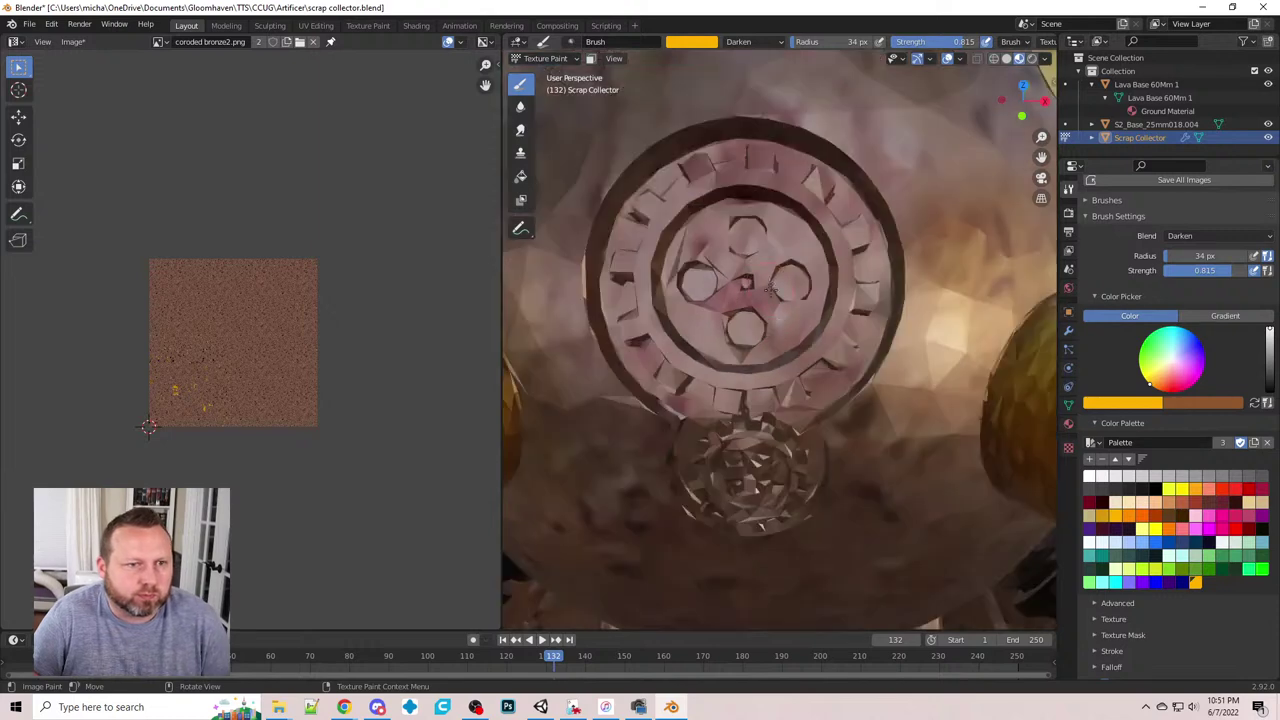
{"action": "left_click", "coordinate": [758, 42]}
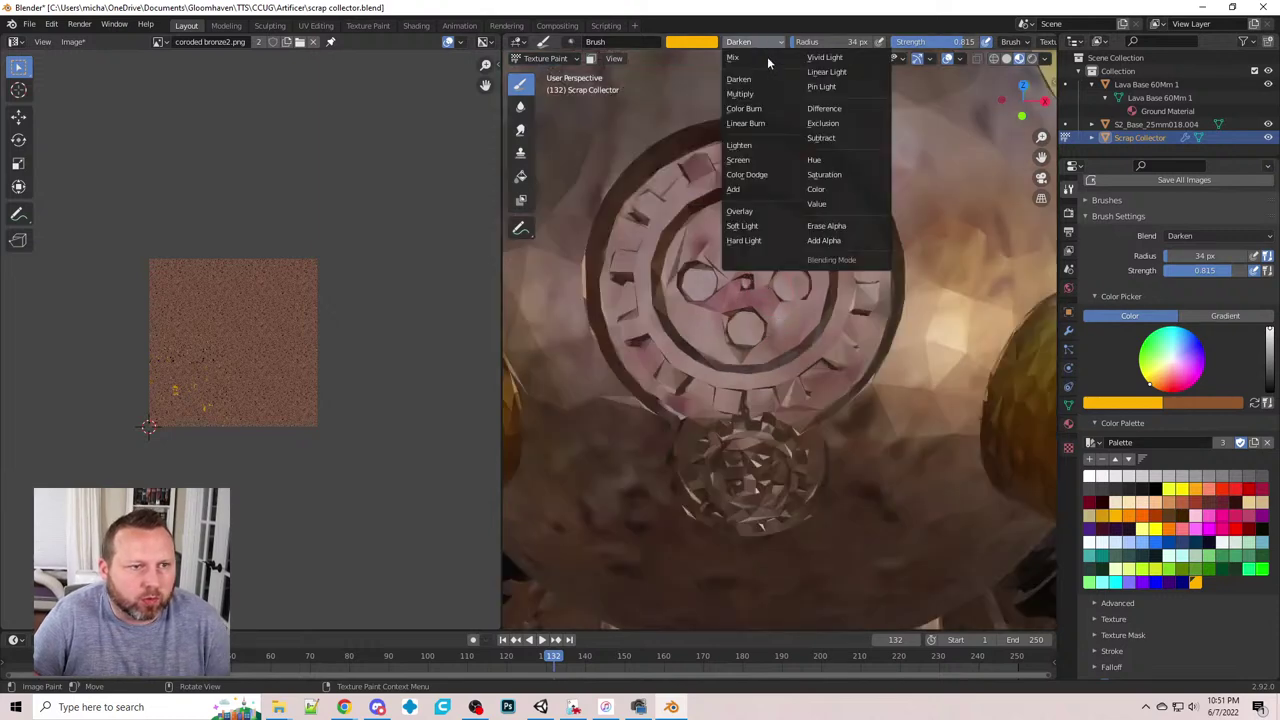
{"action": "left_click", "coordinate": [816, 194]}
{"action": "left_click_drag", "start_coordinate": [957, 41], "coordinate": [983, 44]}
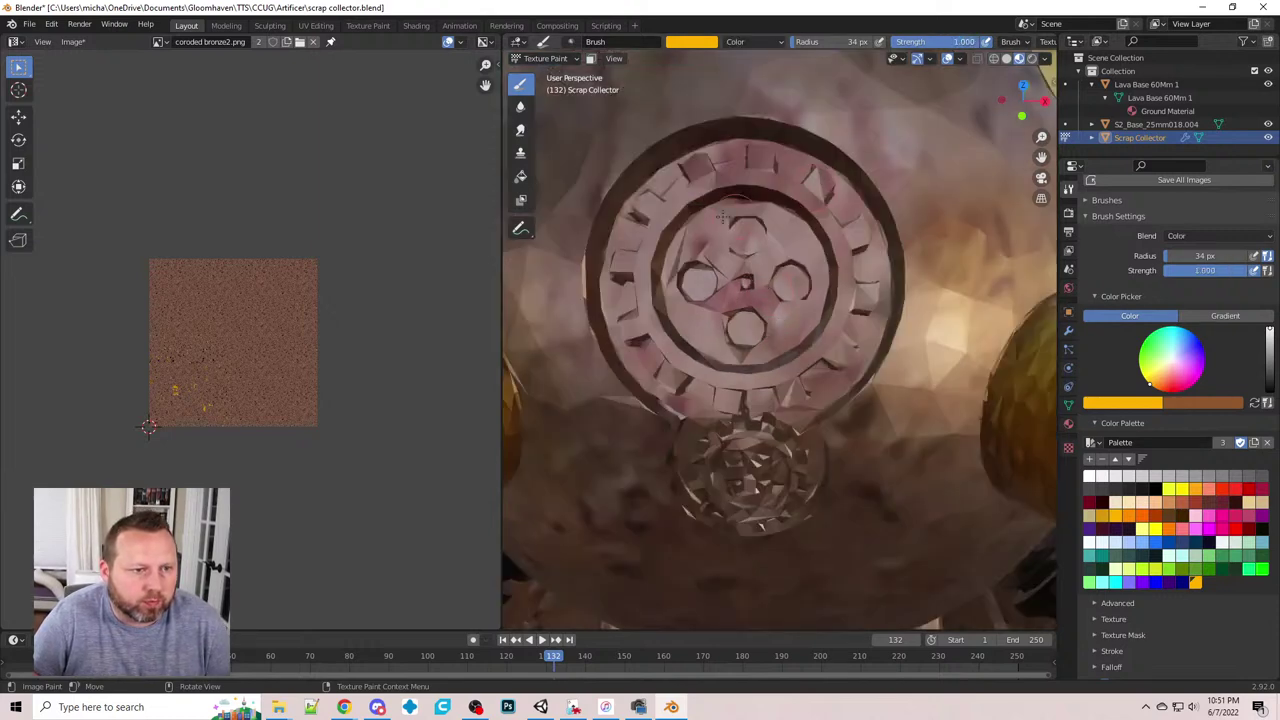
- Paint the large gear emblem's toothed ring and center golden yellow, enlarging the brush radius to 74 px
{"action": "mouse_move", "coordinate": [648, 235]}
{"action": "left_mouse_down"}
{"action": "mouse_move", "coordinate": [652, 198]}
{"action": "mouse_move", "coordinate": [710, 186]}
{"action": "mouse_move", "coordinate": [858, 230]}
{"action": "mouse_move", "coordinate": [820, 372]}
{"action": "left_mouse_up"}
{"action": "key", "text": "bracketright"}
{"action": "key", "text": "bracketright"}
{"action": "key", "text": "bracketright"}
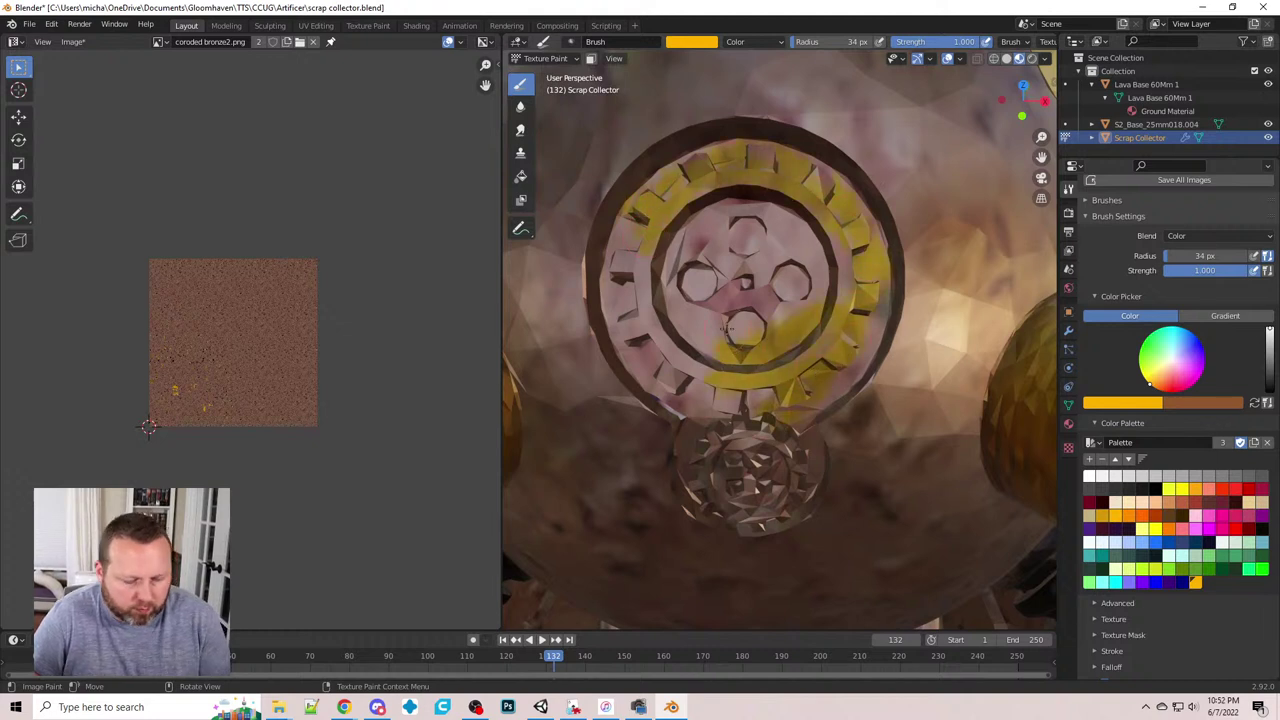
{"action": "key", "text": "bracketright"}
{"action": "key", "text": "bracketright"}
{"action": "mouse_move", "coordinate": [754, 338]}
{"action": "left_mouse_down"}
{"action": "mouse_move", "coordinate": [716, 258]}
{"action": "mouse_move", "coordinate": [670, 282]}
{"action": "mouse_move", "coordinate": [821, 249]}
{"action": "left_mouse_up"}
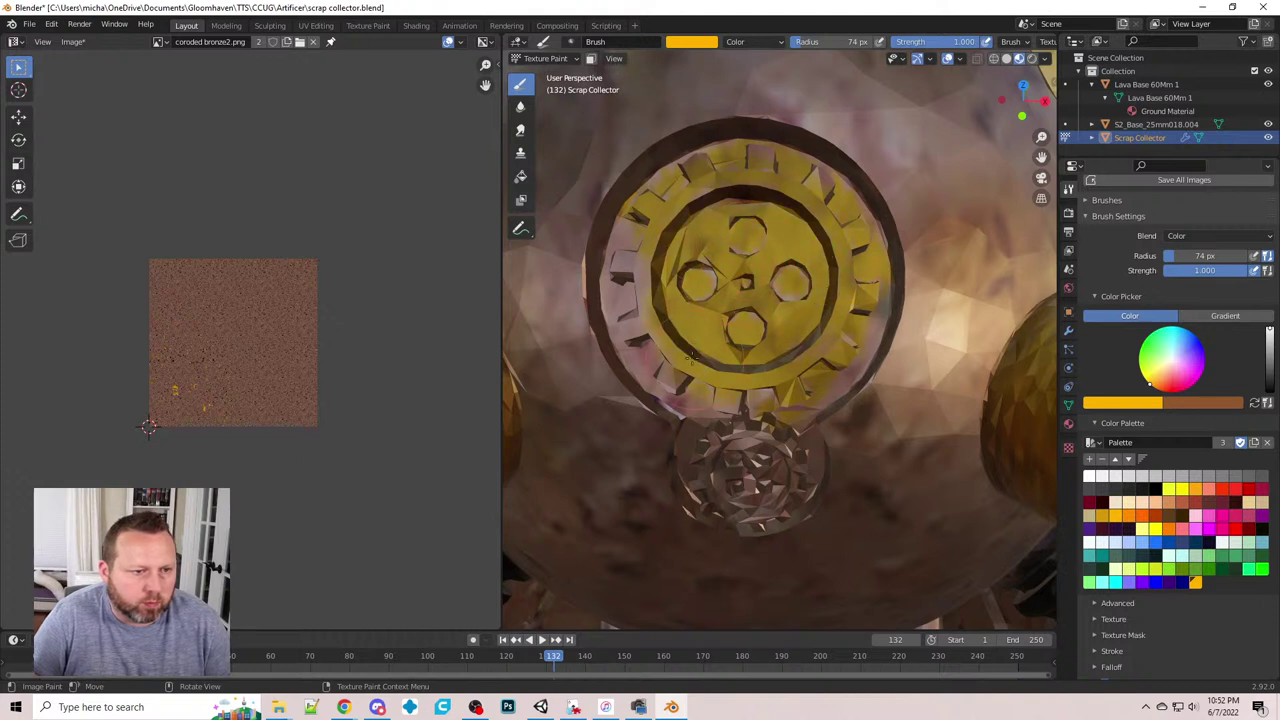
{"action": "mouse_move", "coordinate": [690, 356]}
{"action": "left_mouse_down"}
{"action": "mouse_move", "coordinate": [602, 285]}
{"action": "mouse_move", "coordinate": [680, 160]}
{"action": "mouse_move", "coordinate": [814, 245]}
{"action": "left_mouse_up"}
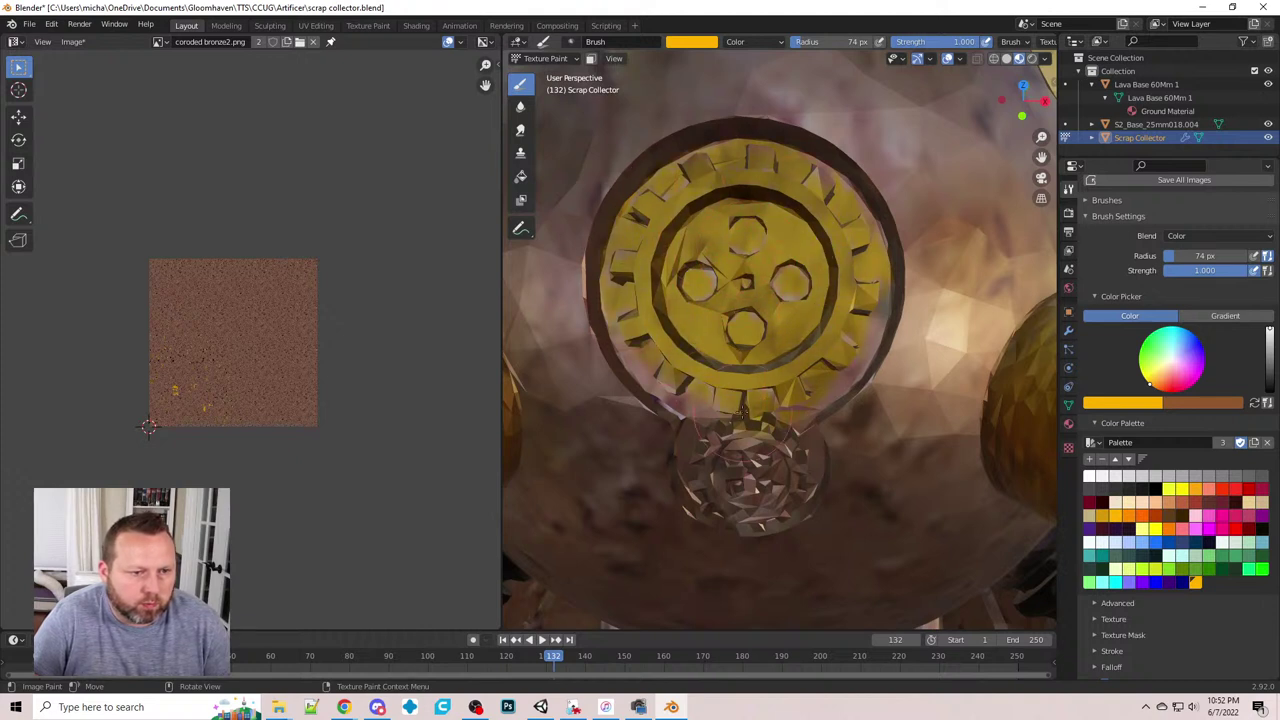
- Paint the small lower gear on the robot's body golden yellow, matching the large gear above it
{"action": "mouse_move", "coordinate": [741, 412]}
{"action": "left_mouse_down"}
{"action": "mouse_move", "coordinate": [682, 450]}
{"action": "mouse_move", "coordinate": [722, 510]}
{"action": "mouse_move", "coordinate": [800, 472]}
{"action": "mouse_move", "coordinate": [735, 480]}
{"action": "left_mouse_up"}
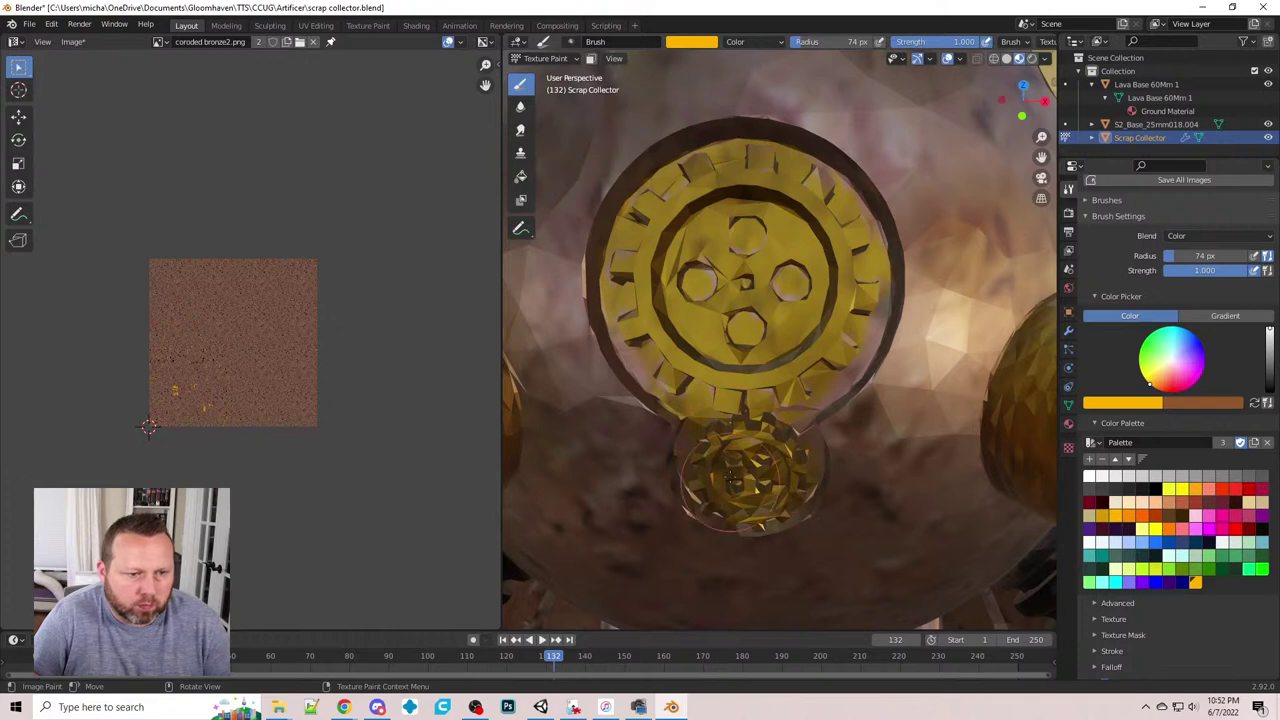
{"action": "middle_click_drag", "start_coordinate": [735, 480], "coordinate": [780, 371]}
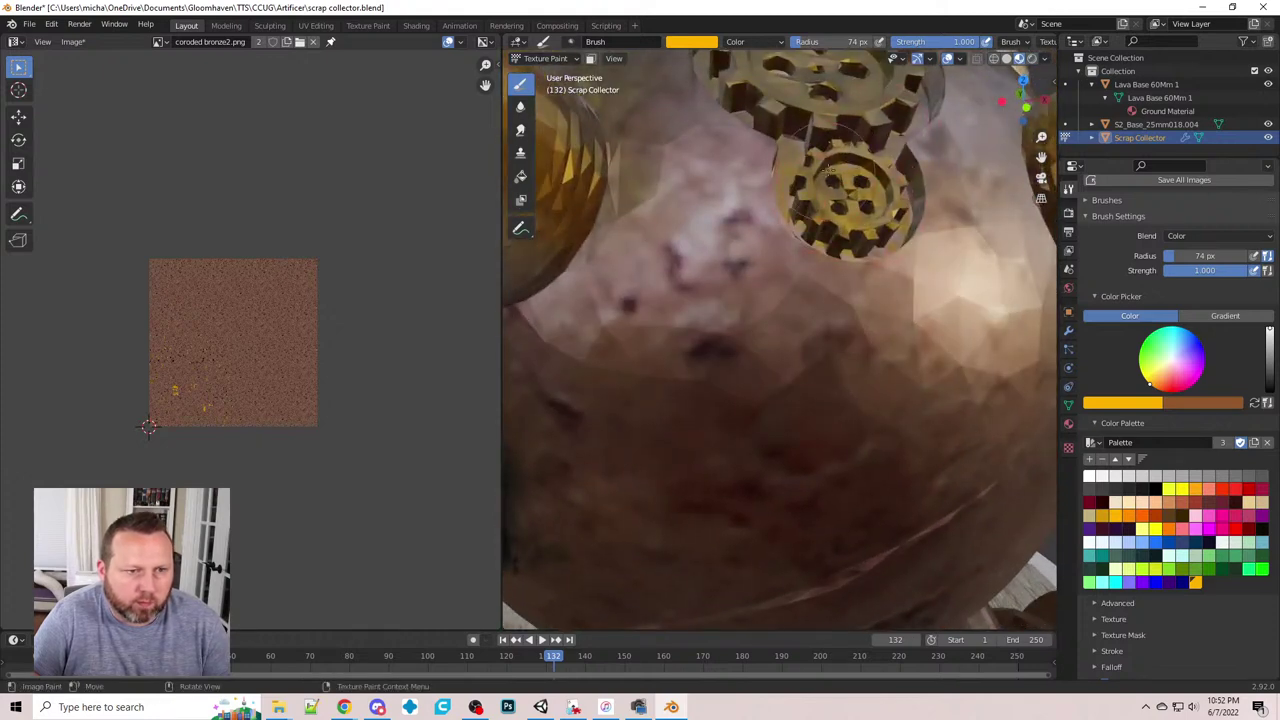
{"action": "middle_click_drag", "start_coordinate": [755, 100], "coordinate": [849, 157]}
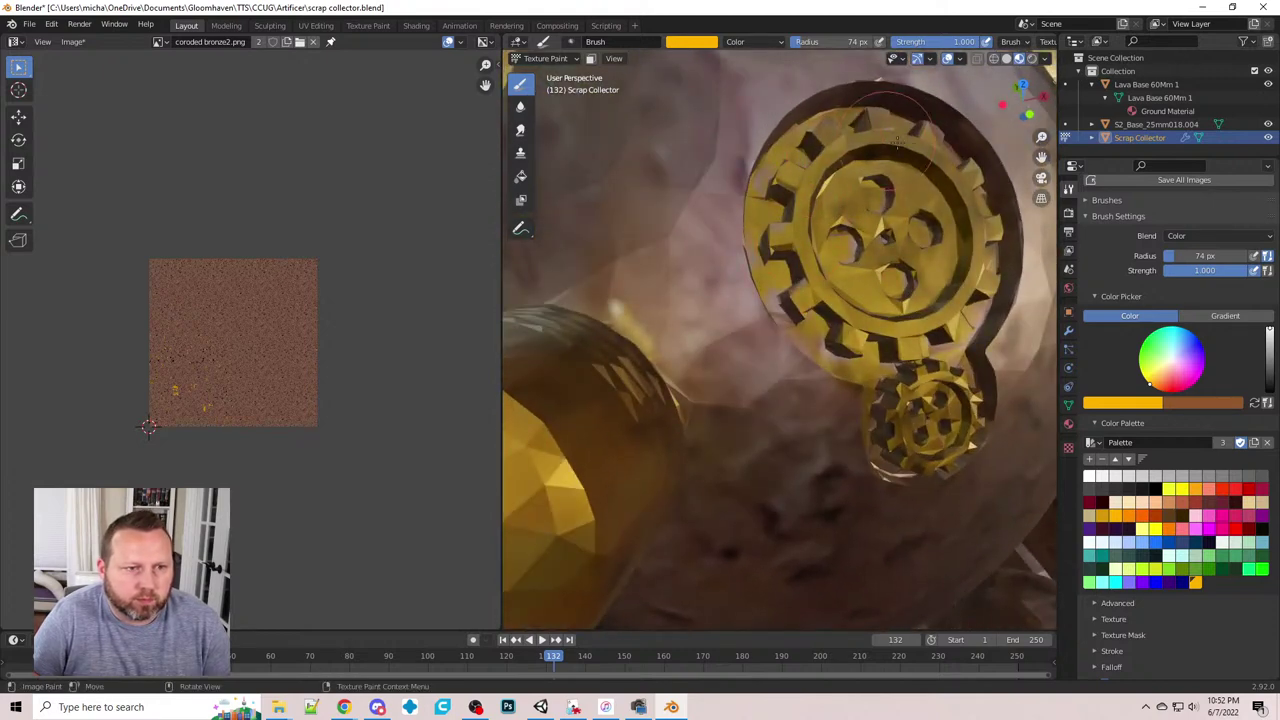
{"action": "middle_click_drag", "start_coordinate": [902, 236], "coordinate": [661, 229]}
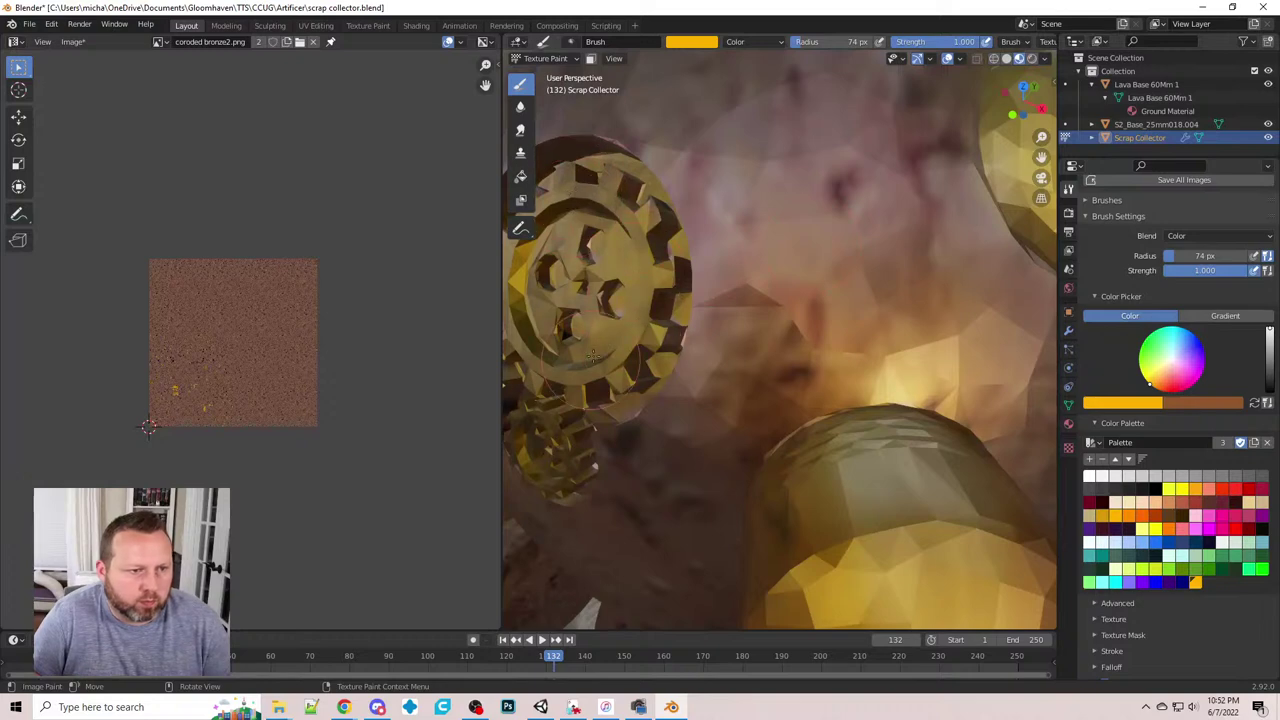
{"action": "mouse_move", "coordinate": [638, 362]}
{"action": "middle_mouse_down"}
{"action": "mouse_move", "coordinate": [637, 348]}
{"action": "mouse_move", "coordinate": [728, 450]}
{"action": "middle_mouse_up"}
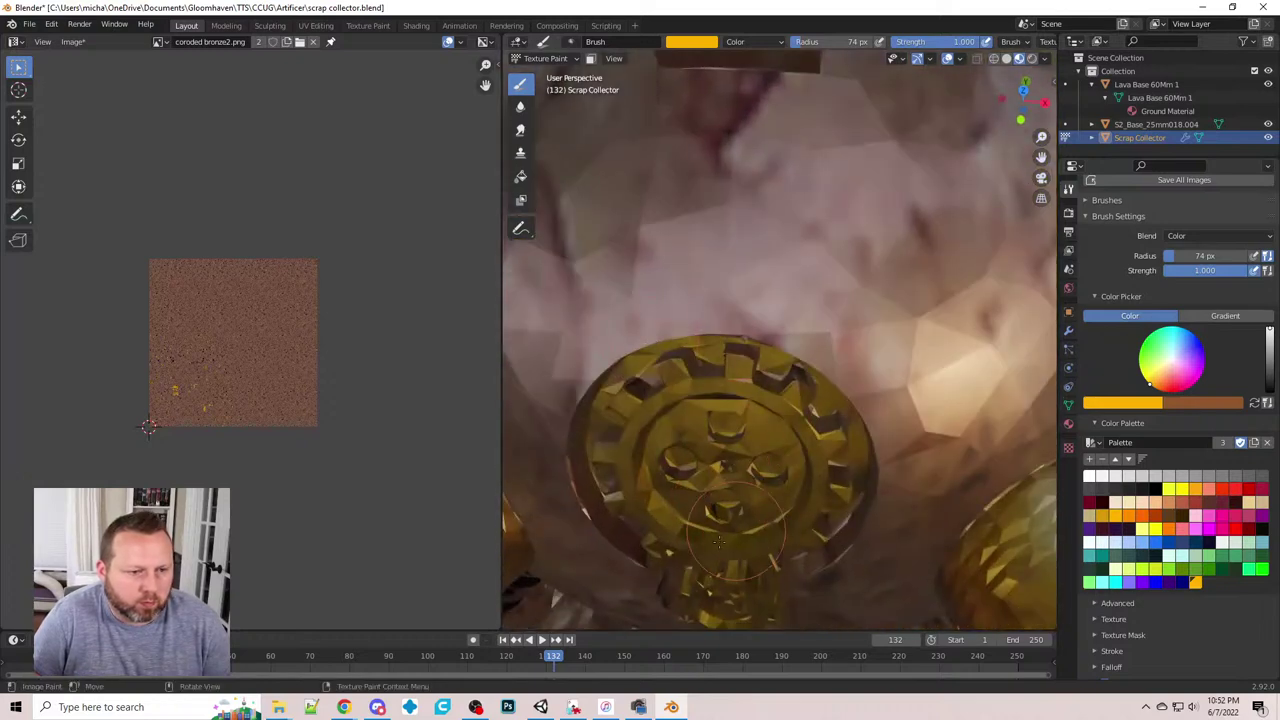
{"action": "middle_click_drag", "start_coordinate": [727, 532], "coordinate": [737, 428]}
{"action": "scroll", "coordinate": [737, 428], "scroll_direction": "down", "scroll_amount": 2}
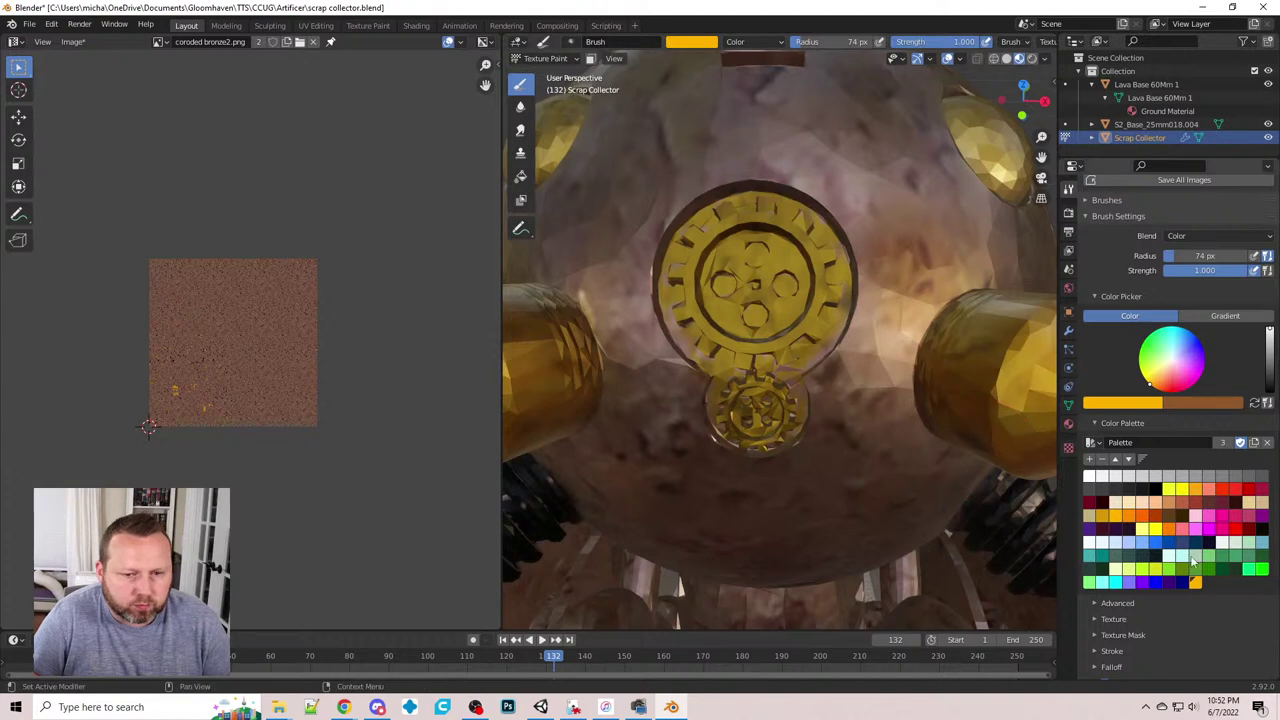
- Recolour the insides of the large gear's four round holes with light peach, using a 45 px brush
{"action": "left_click", "coordinate": [1158, 503]}
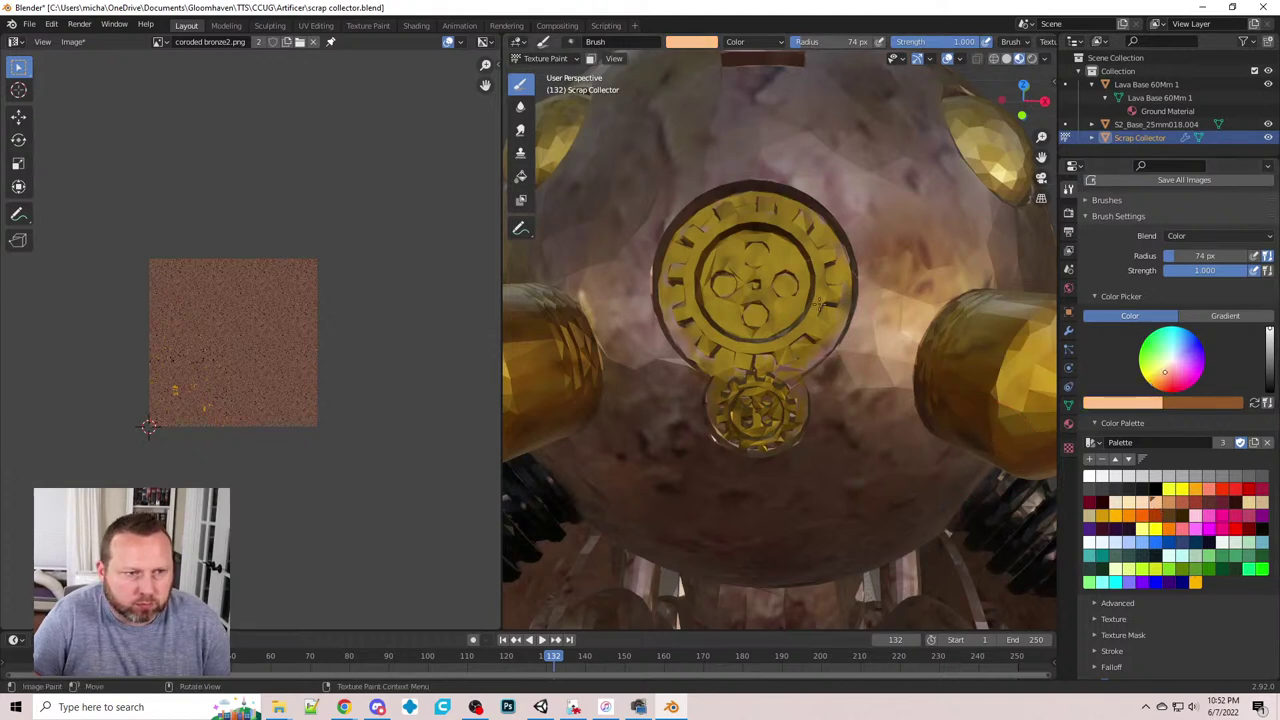
{"action": "scroll", "coordinate": [781, 178], "scroll_direction": "up", "scroll_amount": 5}
{"action": "middle_click_drag", "start_coordinate": [781, 178], "coordinate": [784, 187]}
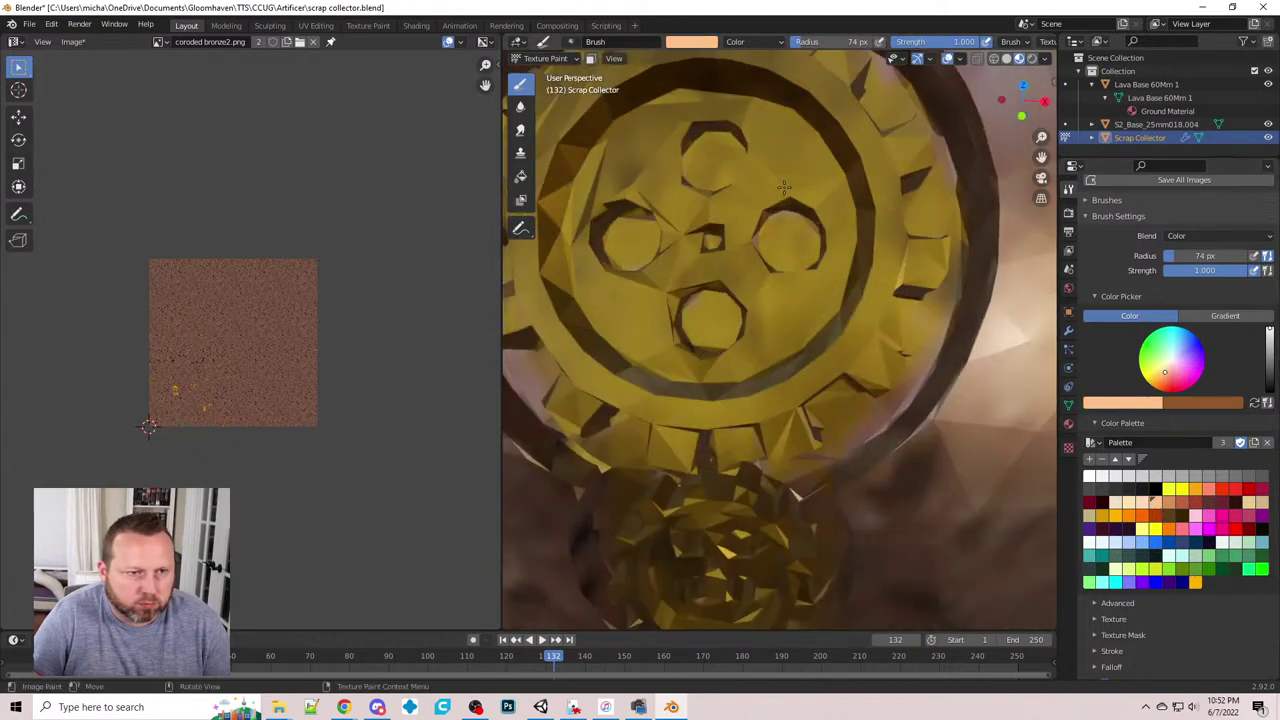
{"action": "key", "text": "bracketleft"}
{"action": "key", "text": "bracketleft"}
{"action": "key", "text": "bracketleft"}
{"action": "key", "text": "bracketleft"}
{"action": "key", "text": "bracketleft"}
{"action": "key", "text": "bracketleft"}
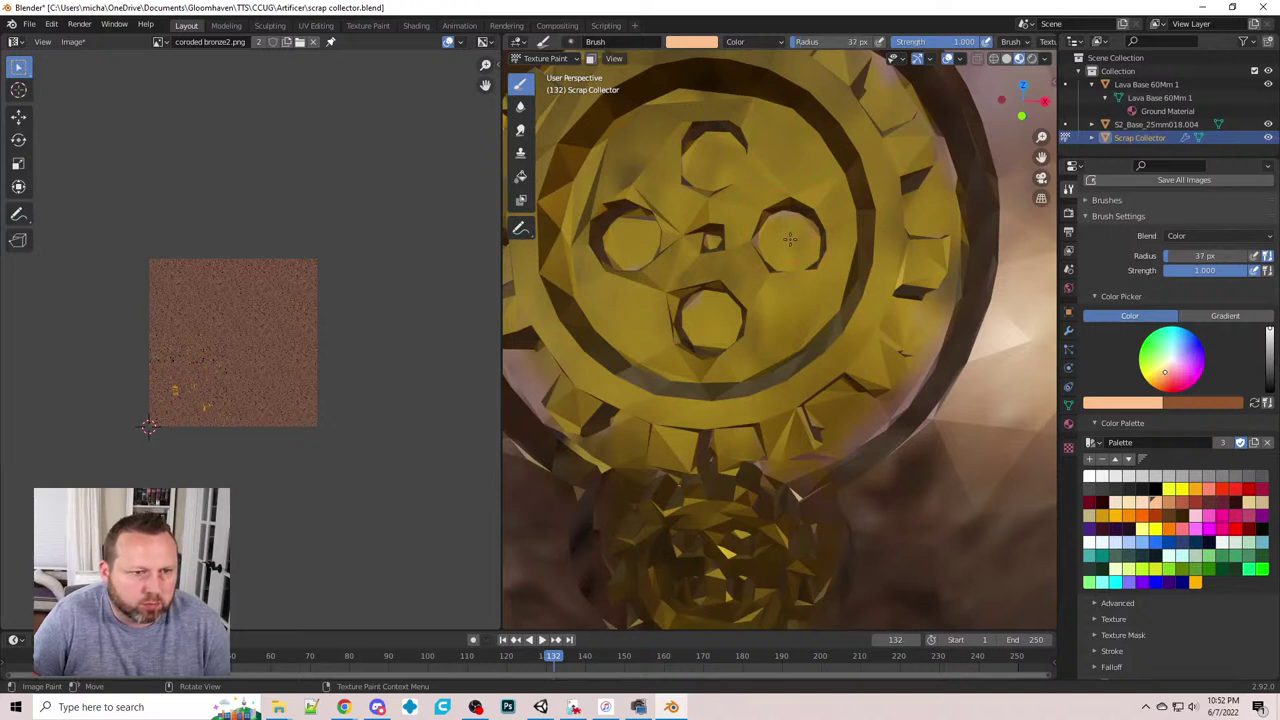
{"action": "left_click_drag", "start_coordinate": [781, 237], "coordinate": [801, 243]}
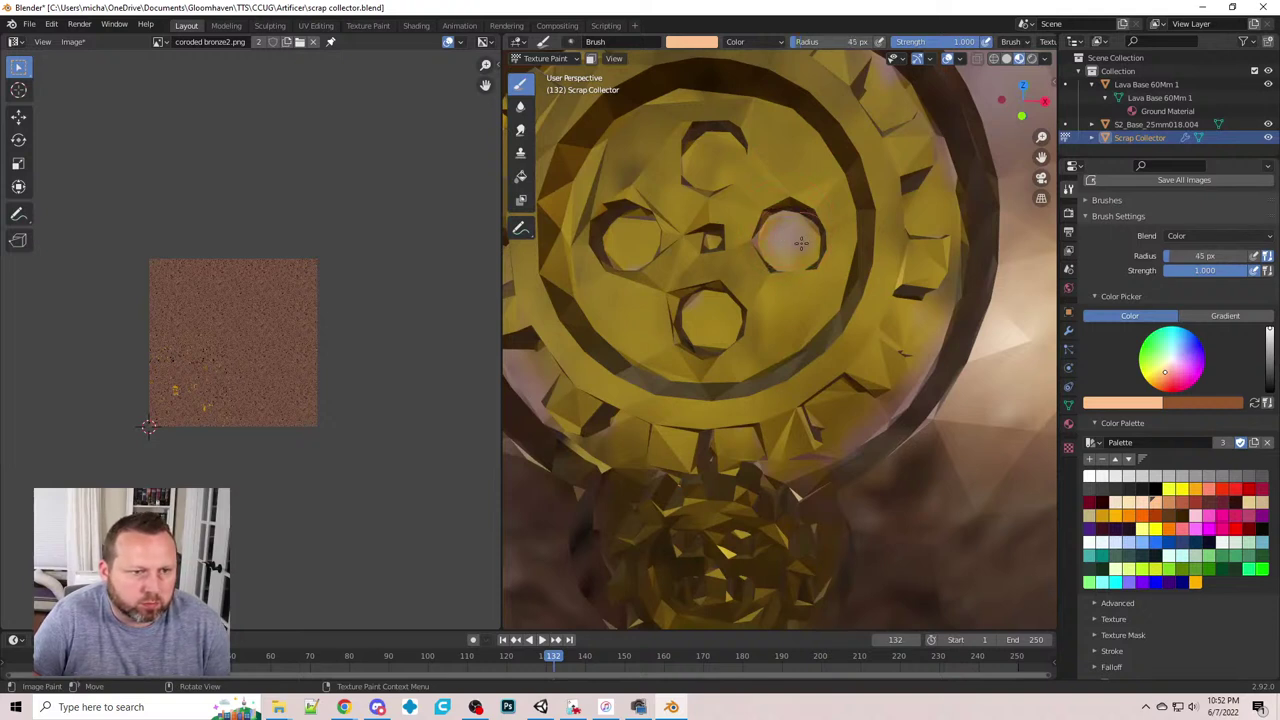
{"action": "mouse_move", "coordinate": [725, 134]}
{"action": "left_mouse_down"}
{"action": "mouse_move", "coordinate": [702, 168]}
{"action": "mouse_move", "coordinate": [720, 135]}
{"action": "mouse_move", "coordinate": [719, 146]}
{"action": "left_mouse_up"}
{"action": "left_click_drag", "start_coordinate": [711, 320], "coordinate": [706, 317]}
{"action": "mouse_move", "coordinate": [630, 244]}
{"action": "left_mouse_down"}
{"action": "mouse_move", "coordinate": [654, 240]}
{"action": "mouse_move", "coordinate": [631, 251]}
{"action": "left_mouse_up"}
- Paint over the yellow spill in the recess behind the large gear's left-side teeth with light peach
{"action": "mouse_move", "coordinate": [631, 250]}
{"action": "middle_mouse_down"}
{"action": "mouse_move", "coordinate": [655, 240]}
{"action": "mouse_move", "coordinate": [699, 302]}
{"action": "middle_mouse_up"}
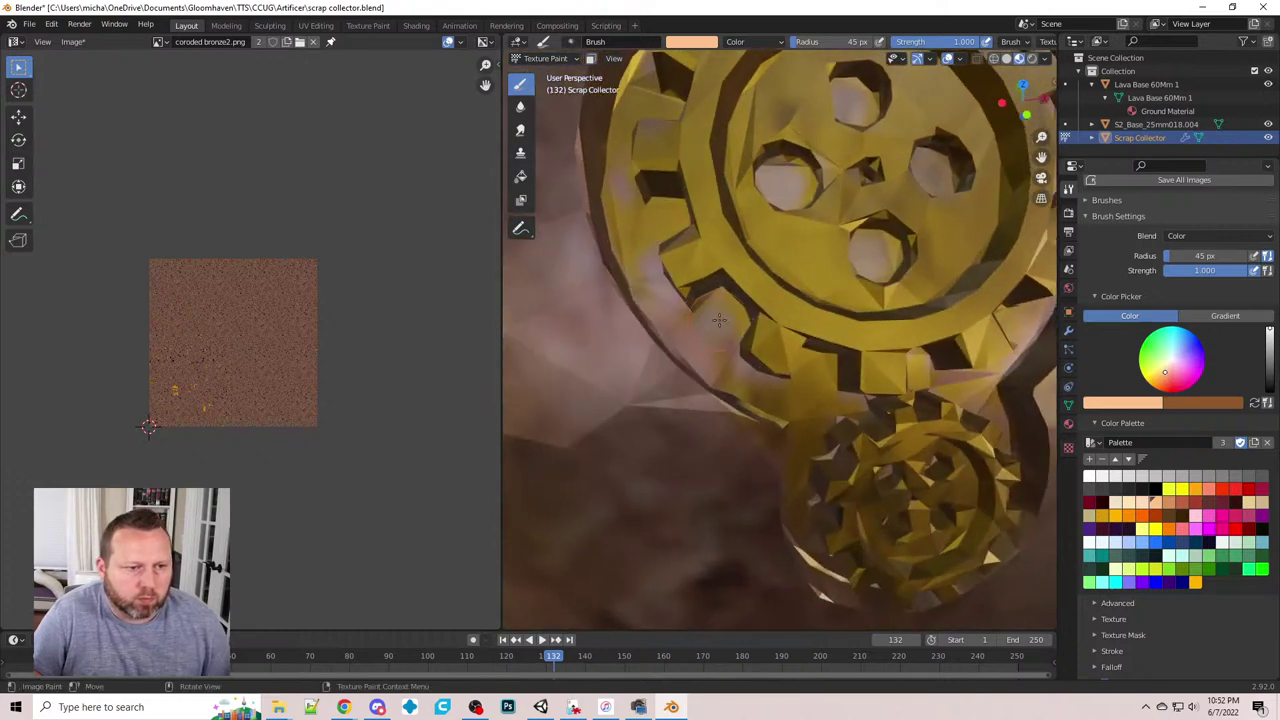
{"action": "middle_click_drag", "start_coordinate": [810, 372], "coordinate": [830, 410]}
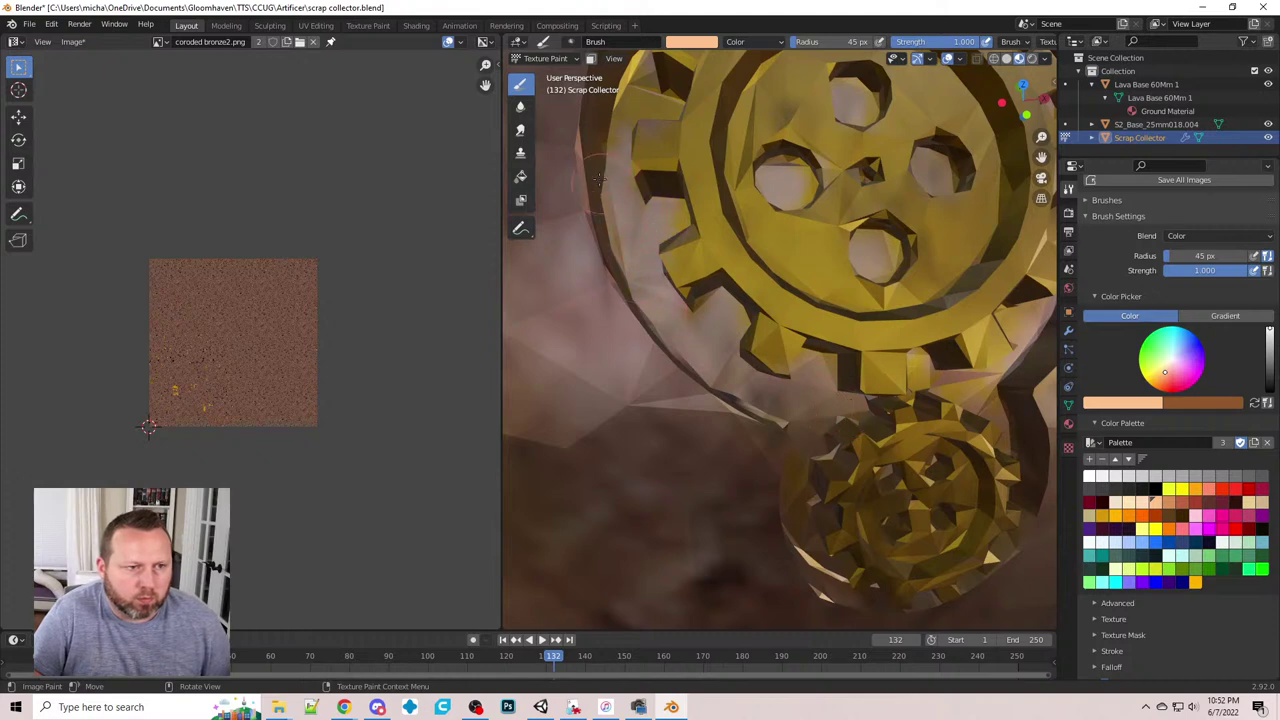
{"action": "mouse_move", "coordinate": [618, 218]}
{"action": "middle_mouse_down"}
{"action": "mouse_move", "coordinate": [700, 300]}
{"action": "mouse_move", "coordinate": [775, 420]}
{"action": "middle_mouse_up"}
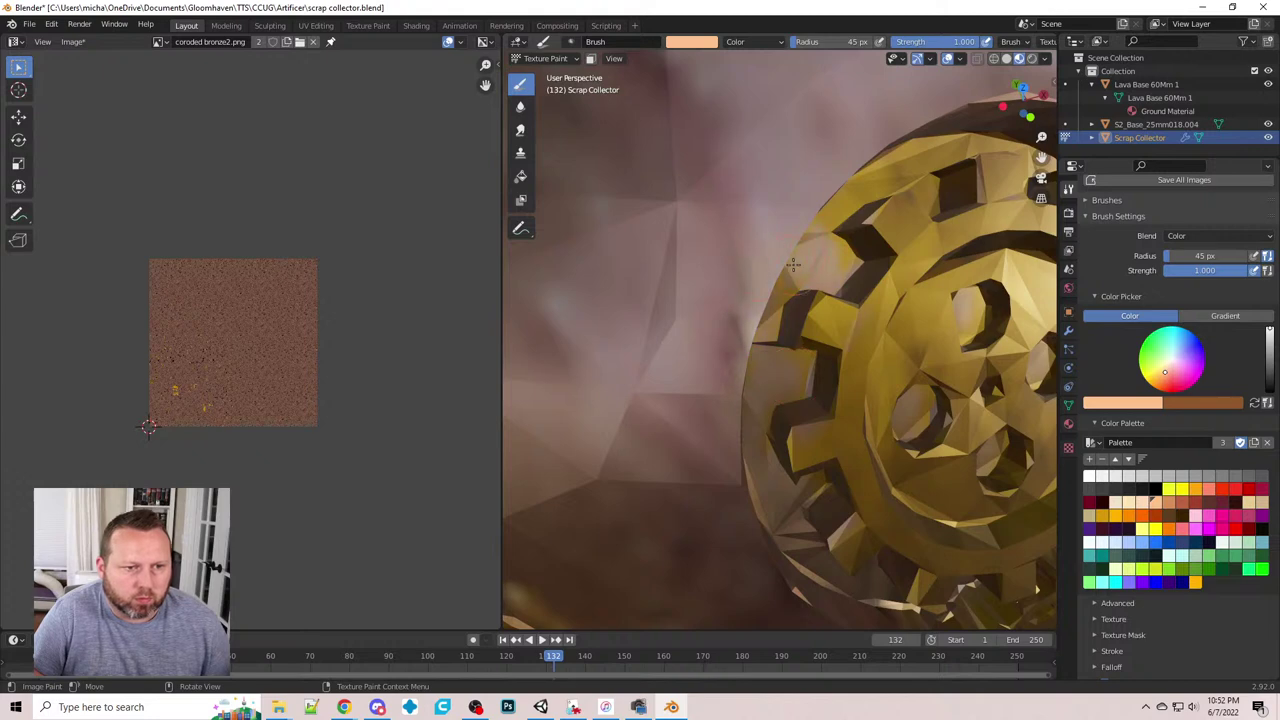
{"action": "mouse_move", "coordinate": [793, 264]}
{"action": "middle_mouse_down"}
{"action": "mouse_move", "coordinate": [746, 258]}
{"action": "mouse_move", "coordinate": [748, 276]}
{"action": "mouse_move", "coordinate": [703, 296]}
{"action": "middle_mouse_up"}
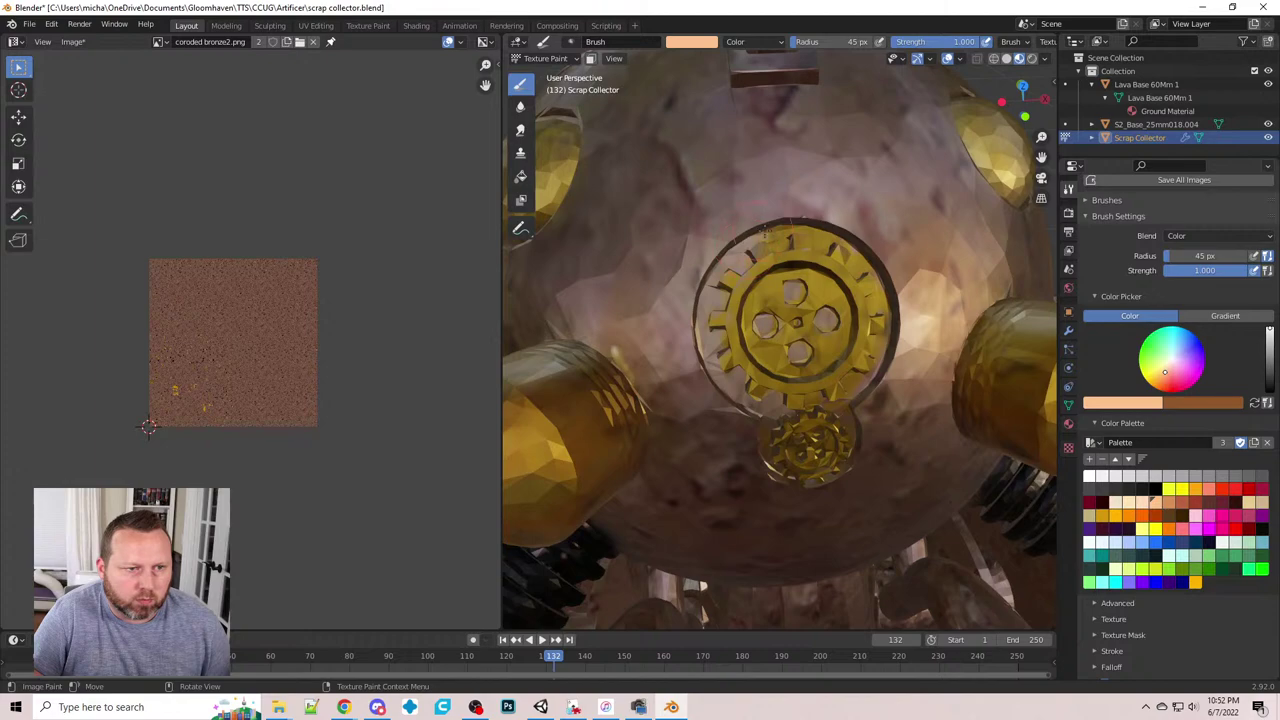
{"action": "scroll", "coordinate": [712, 223], "scroll_direction": "up", "scroll_amount": 4}
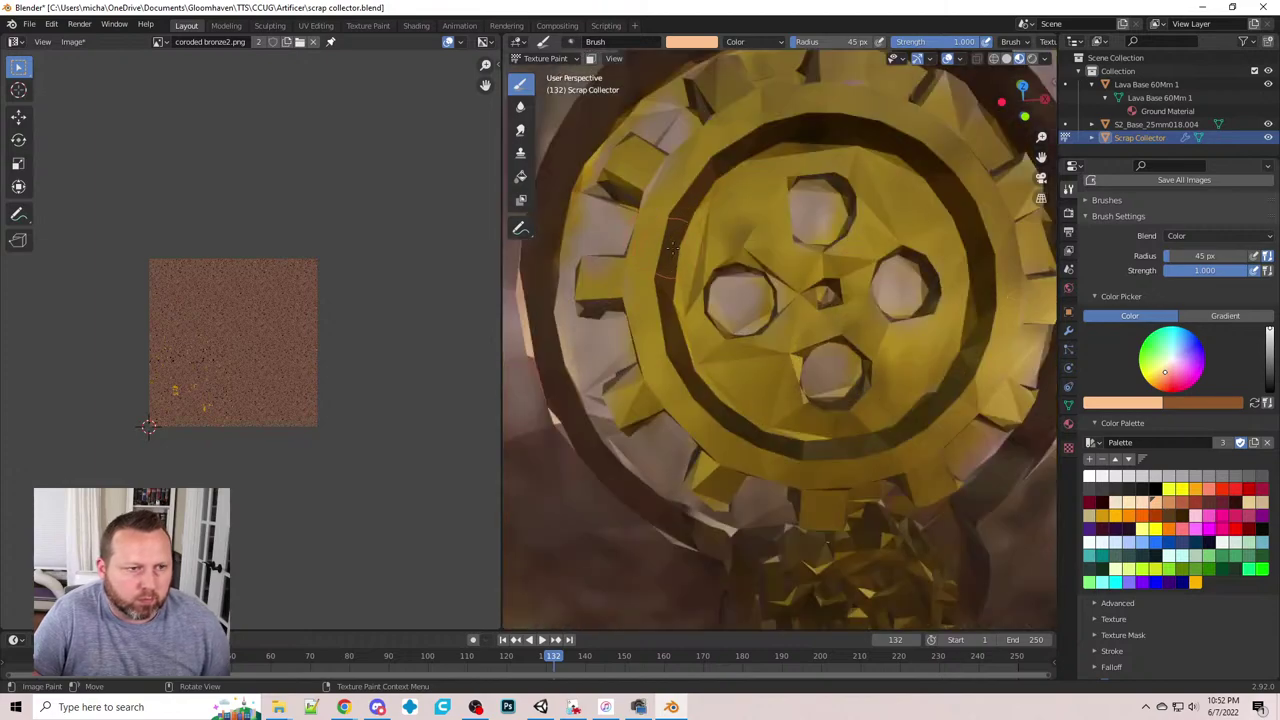
{"action": "mouse_move", "coordinate": [678, 227]}
{"action": "middle_mouse_down"}
{"action": "mouse_move", "coordinate": [611, 245]}
{"action": "mouse_move", "coordinate": [816, 288]}
{"action": "mouse_move", "coordinate": [800, 296]}
{"action": "mouse_move", "coordinate": [831, 296]}
{"action": "mouse_move", "coordinate": [822, 290]}
{"action": "mouse_move", "coordinate": [846, 276]}
{"action": "mouse_move", "coordinate": [766, 341]}
{"action": "middle_mouse_up"}
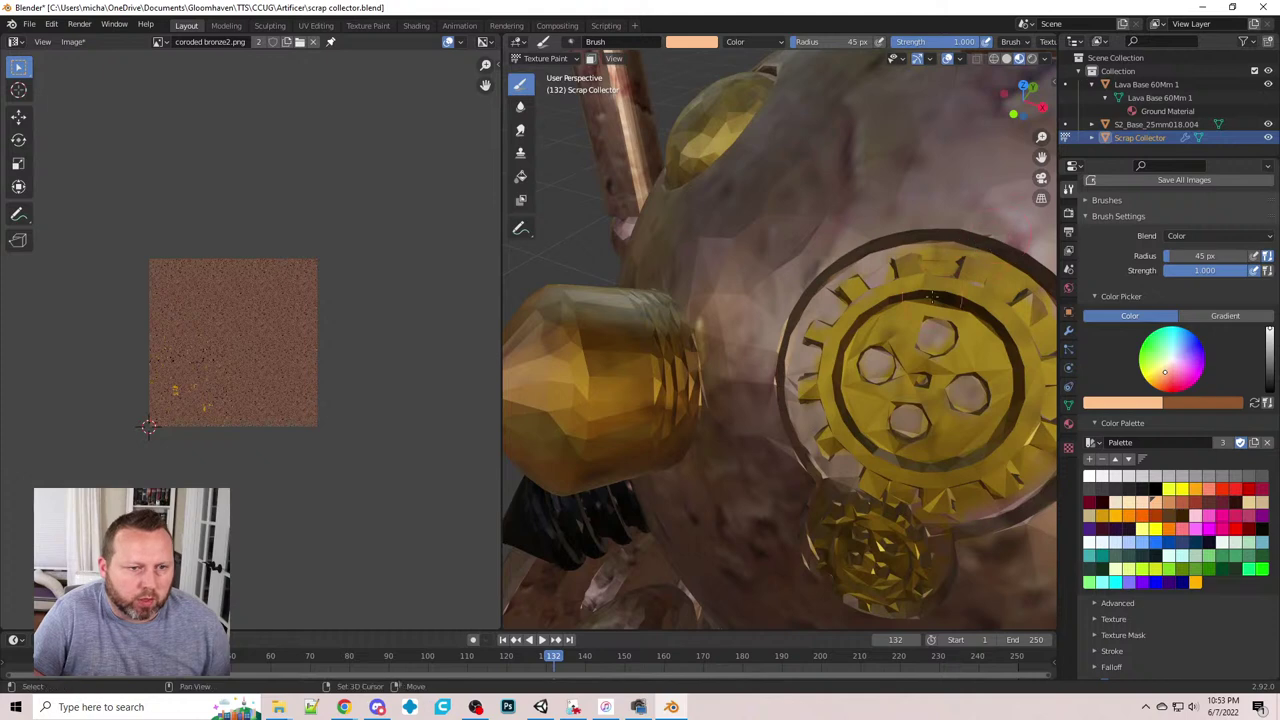
- With a 28 px brush, paint peach over the yellow spill behind the large gear's upper and right teeth and around the small gear
{"action": "middle_click_drag", "start_coordinate": [1000, 234], "coordinate": [820, 280]}
{"action": "scroll", "coordinate": [880, 256], "scroll_direction": "up", "scroll_amount": 3}
{"action": "scroll", "coordinate": [812, 266], "scroll_direction": "down", "scroll_amount": 2}
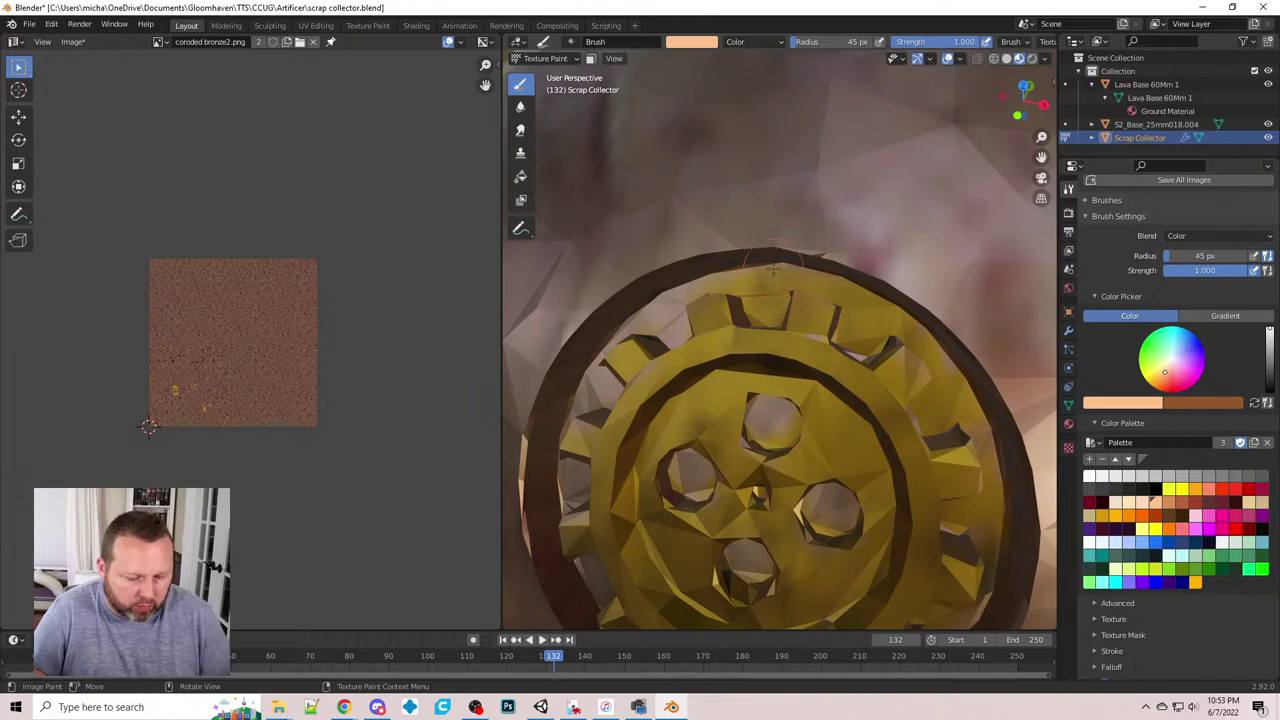
{"action": "key", "text": "bracketleft"}
{"action": "key", "text": "bracketleft"}
{"action": "key", "text": "bracketleft"}
{"action": "key", "text": "bracketleft"}
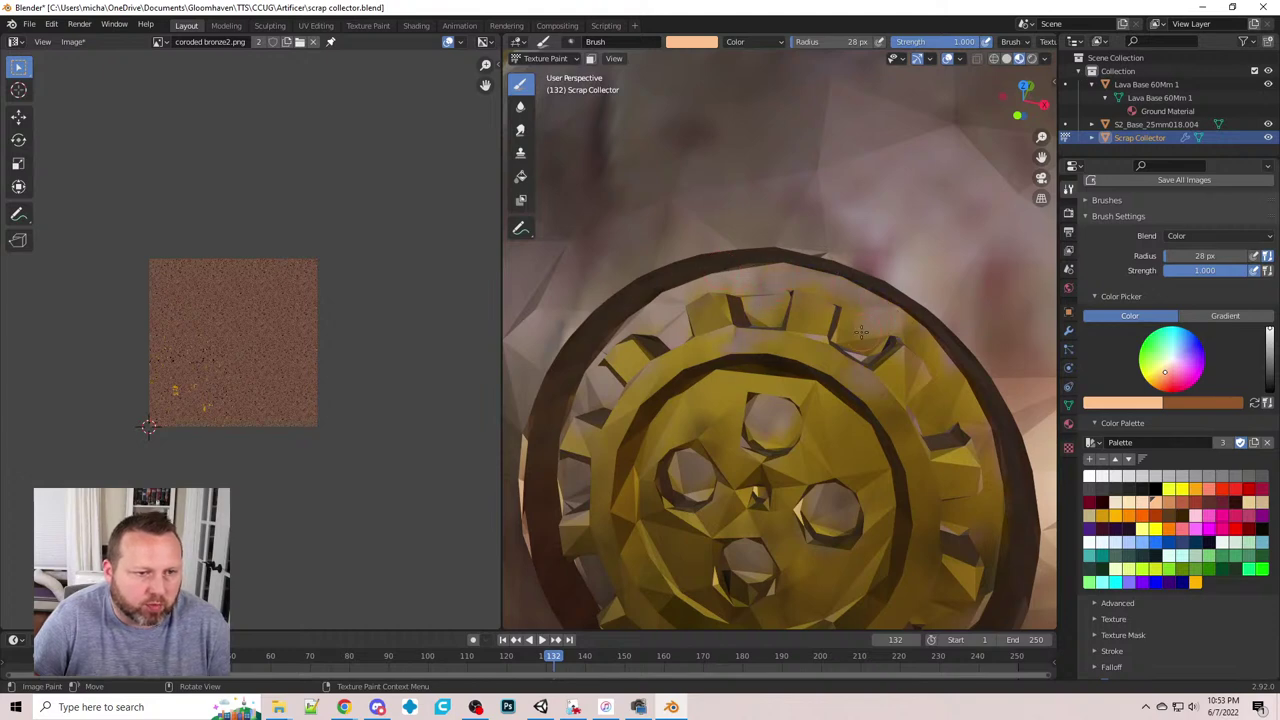
{"action": "middle_click_drag", "start_coordinate": [914, 294], "coordinate": [775, 272]}
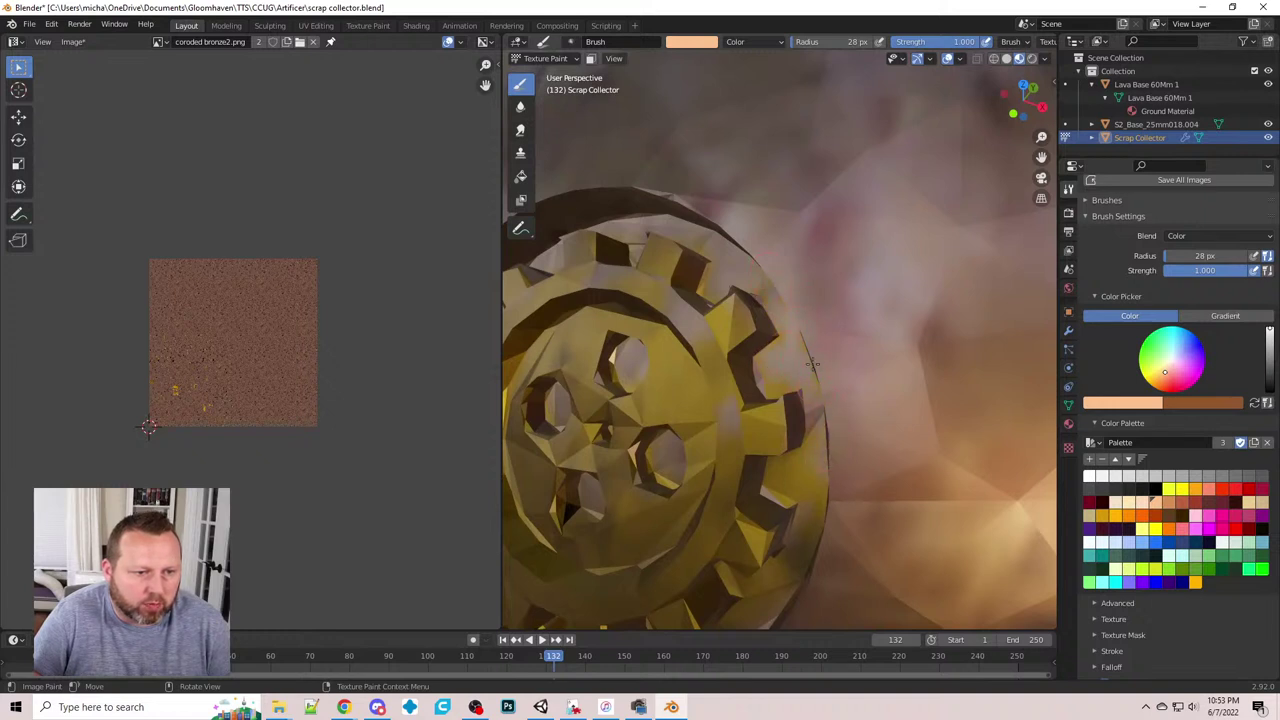
{"action": "mouse_move", "coordinate": [815, 437]}
{"action": "middle_mouse_down"}
{"action": "mouse_move", "coordinate": [873, 203]}
{"action": "mouse_move", "coordinate": [930, 180]}
{"action": "mouse_move", "coordinate": [985, 318]}
{"action": "mouse_move", "coordinate": [953, 392]}
{"action": "middle_mouse_up"}
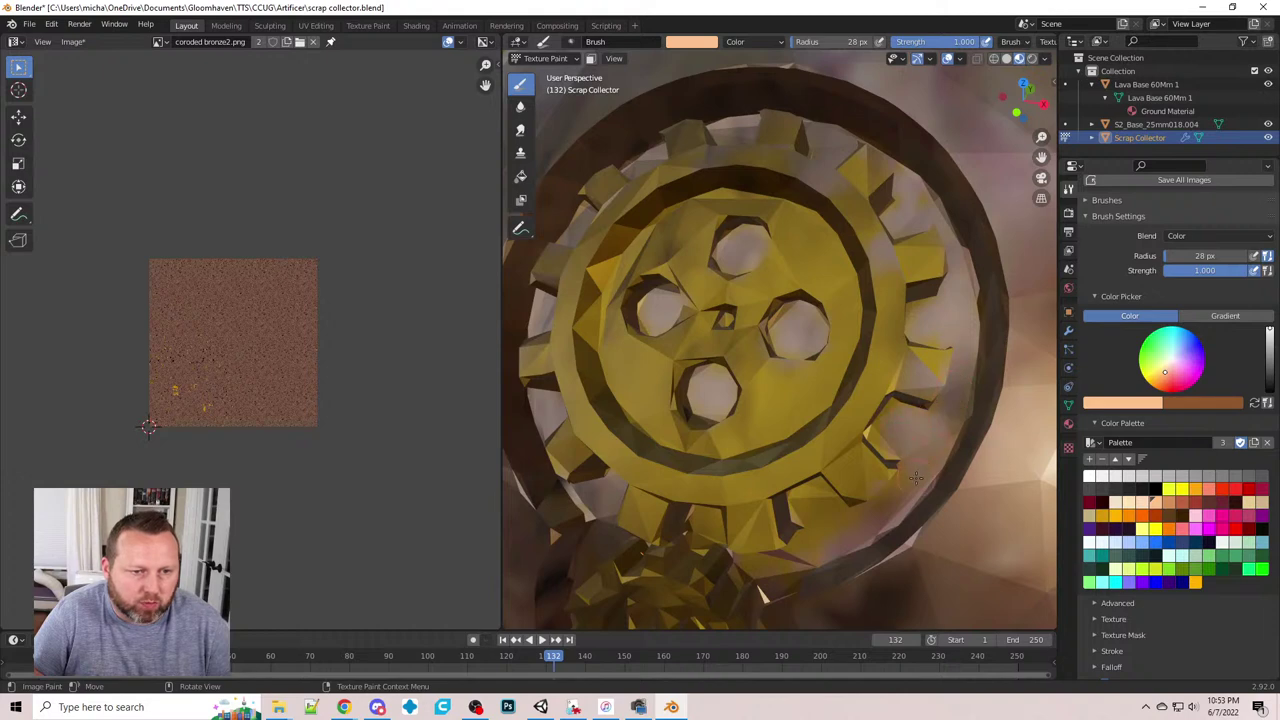
{"action": "middle_click_drag", "start_coordinate": [916, 478], "coordinate": [1021, 216]}
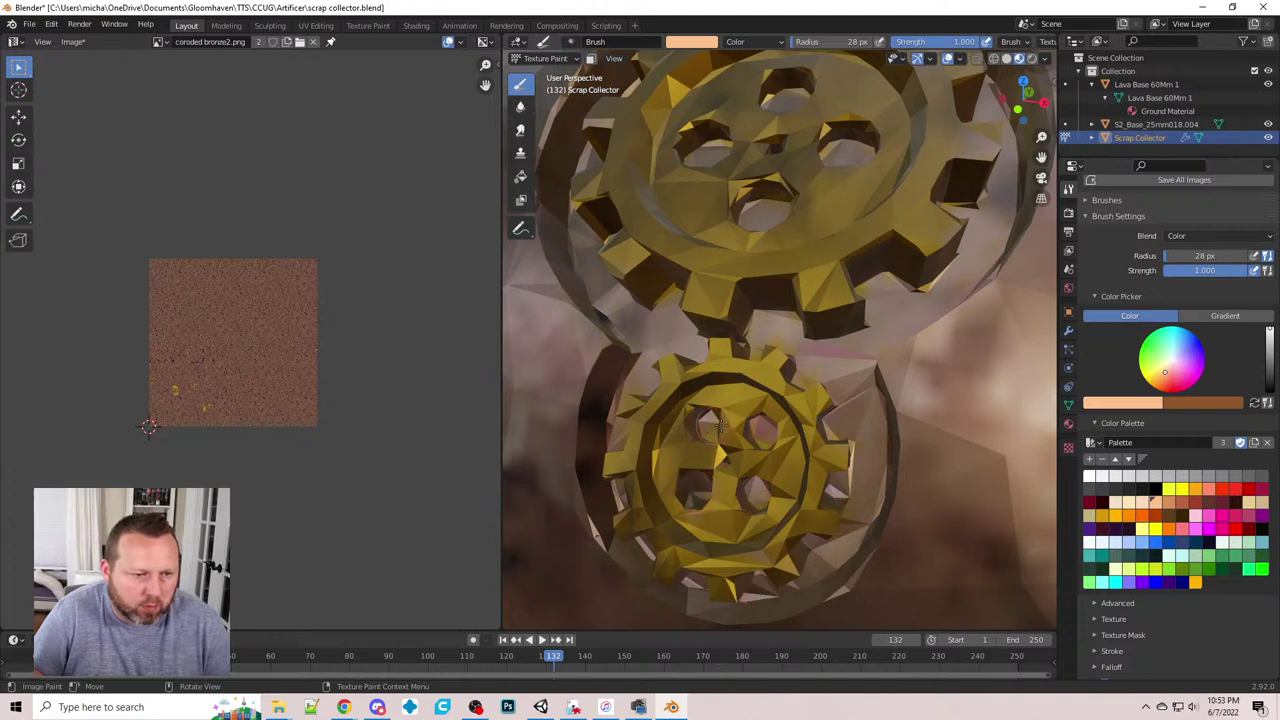
- Examine the painted robot from the back and the front, including the finished gears
{"action": "scroll", "coordinate": [752, 425], "scroll_direction": "down", "scroll_amount": 8}
{"action": "mouse_move", "coordinate": [828, 348]}
{"action": "middle_mouse_down"}
{"action": "mouse_move", "coordinate": [836, 395]}
{"action": "mouse_move", "coordinate": [831, 365]}
{"action": "middle_mouse_up"}
{"action": "scroll", "coordinate": [831, 365], "scroll_direction": "down", "scroll_amount": 3}
{"action": "scroll", "coordinate": [831, 365], "scroll_direction": "down", "scroll_amount": 5}
{"action": "middle_click_drag", "start_coordinate": [911, 343], "coordinate": [752, 385]}
{"action": "scroll", "coordinate": [822, 376], "scroll_direction": "up", "scroll_amount": 2}
{"action": "scroll", "coordinate": [822, 376], "scroll_direction": "down", "scroll_amount": 2}
{"action": "scroll", "coordinate": [822, 376], "scroll_direction": "down", "scroll_amount": 4}
{"action": "scroll", "coordinate": [806, 420], "scroll_direction": "up", "scroll_amount": 6}
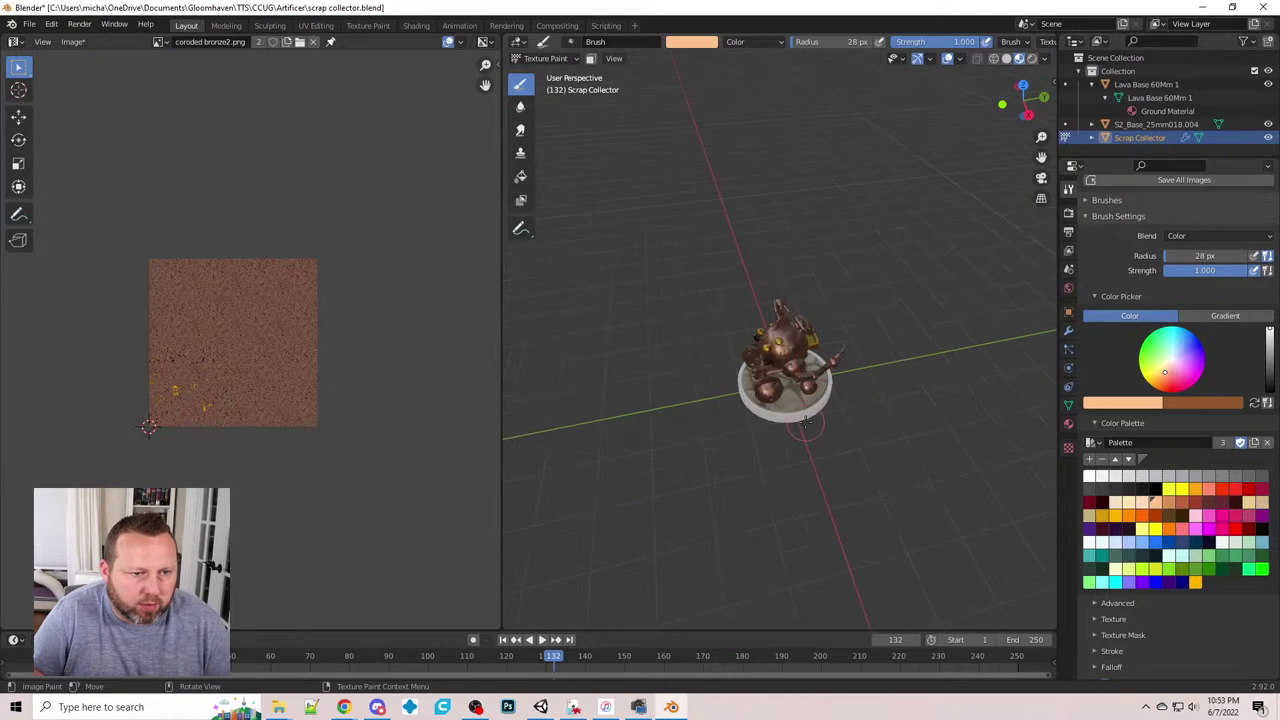
{"action": "middle_click_drag", "start_coordinate": [742, 444], "coordinate": [849, 394]}
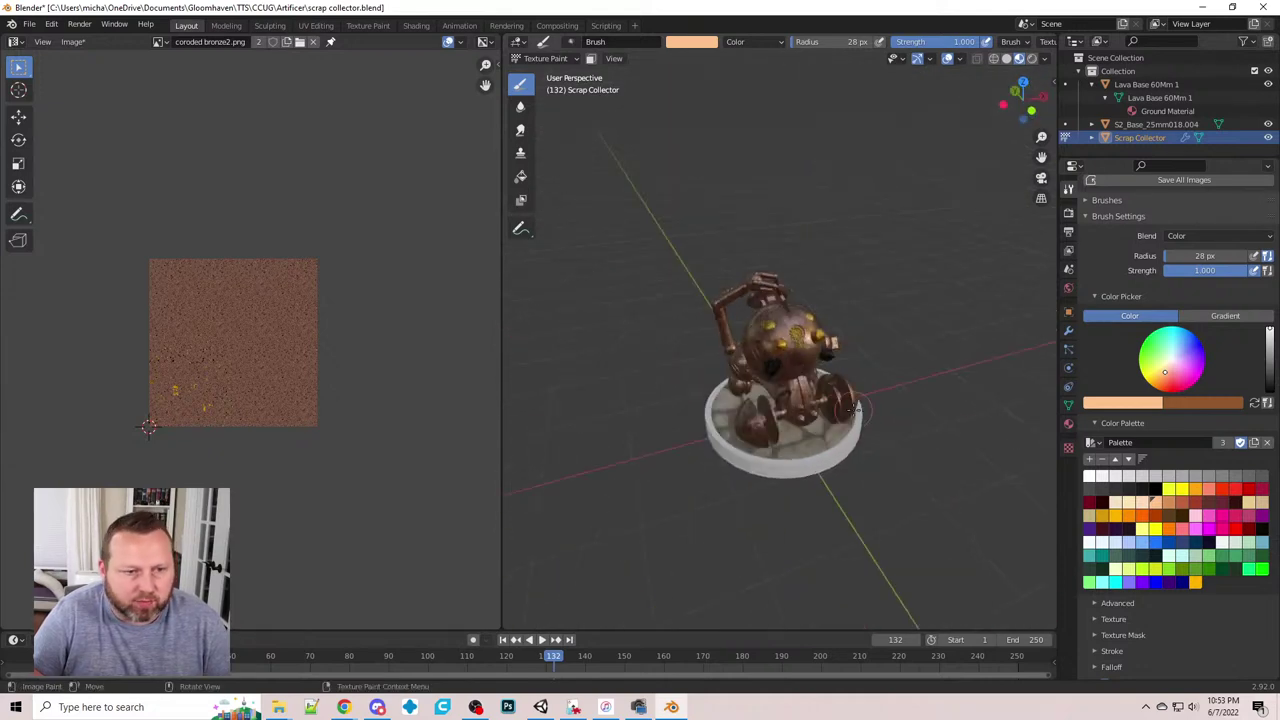
{"action": "scroll", "coordinate": [849, 394], "scroll_direction": "up", "scroll_amount": 5}
{"action": "scroll", "coordinate": [849, 394], "scroll_direction": "up", "scroll_amount": 6}
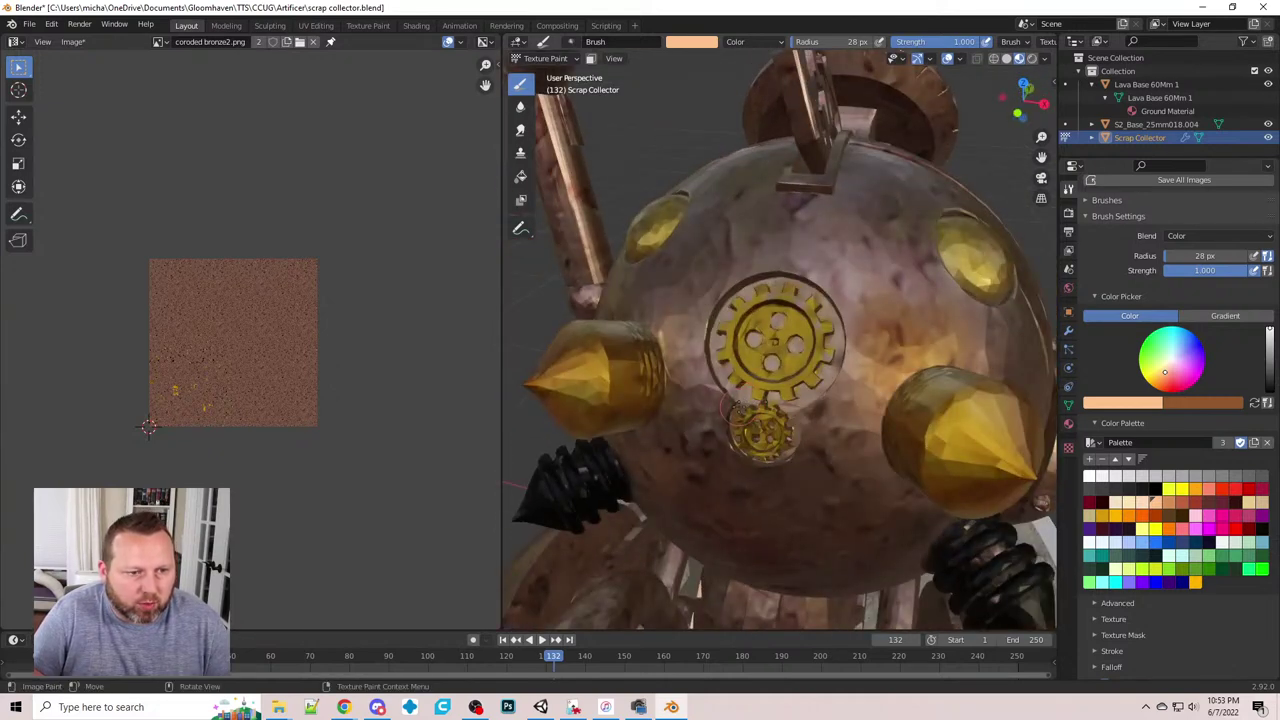
{"action": "scroll", "coordinate": [730, 405], "scroll_direction": "down", "scroll_amount": 7}
{"action": "middle_click_drag", "start_coordinate": [730, 405], "coordinate": [850, 370]}
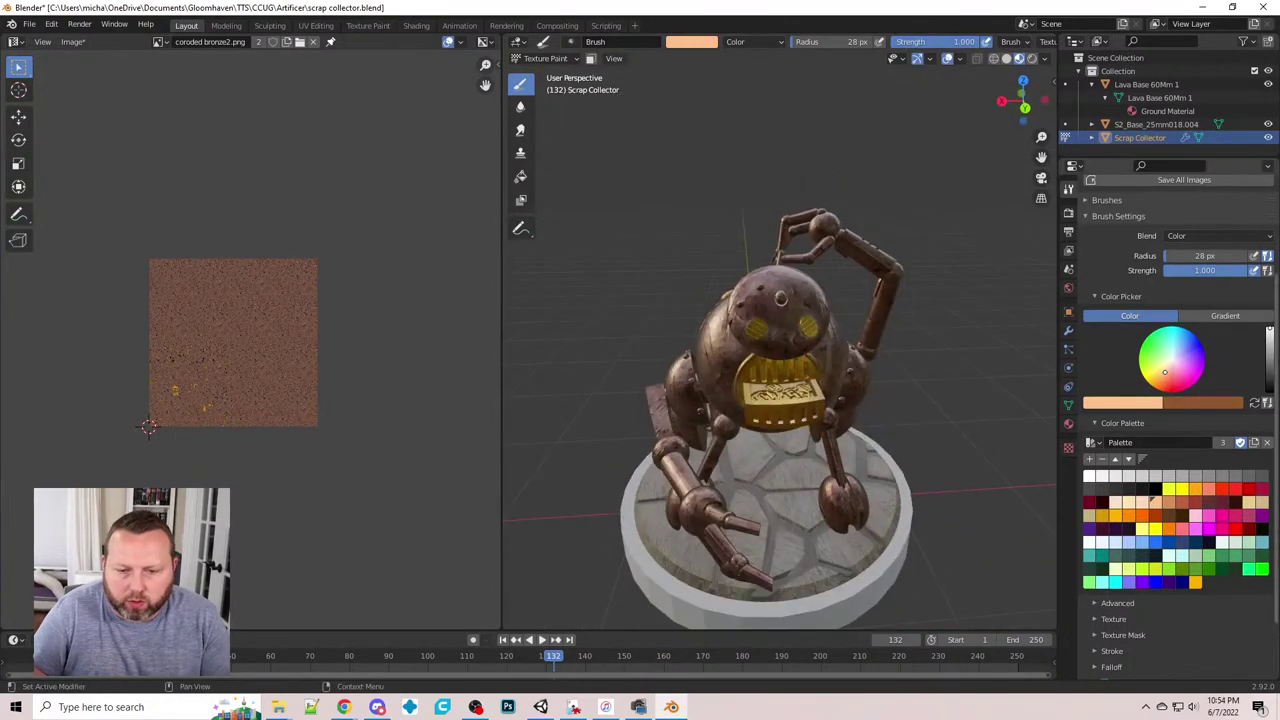
- Switch to the browser's reference artwork and examine the colours of the robot's face, body and limbs, then return to Blender
{"action": "left_click_drag", "start_coordinate": [1279, 6], "coordinate": [572, 18]}
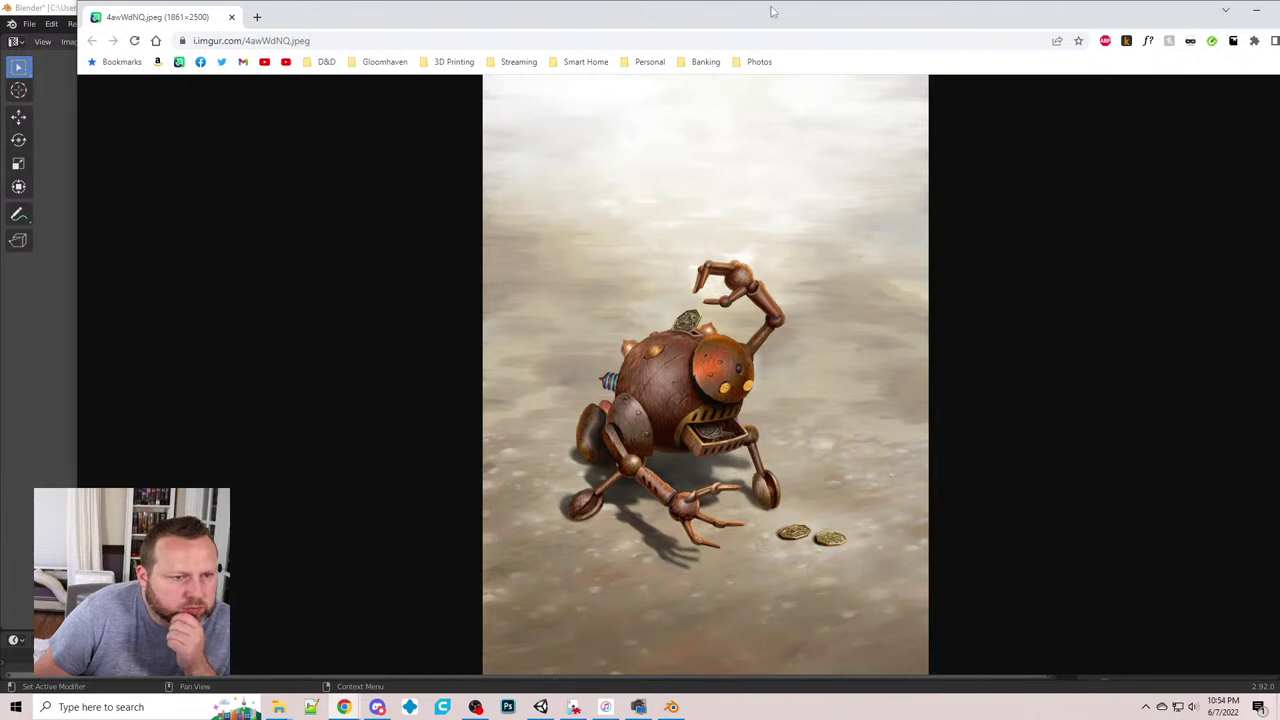
{"action": "left_click", "coordinate": [756, 373]}
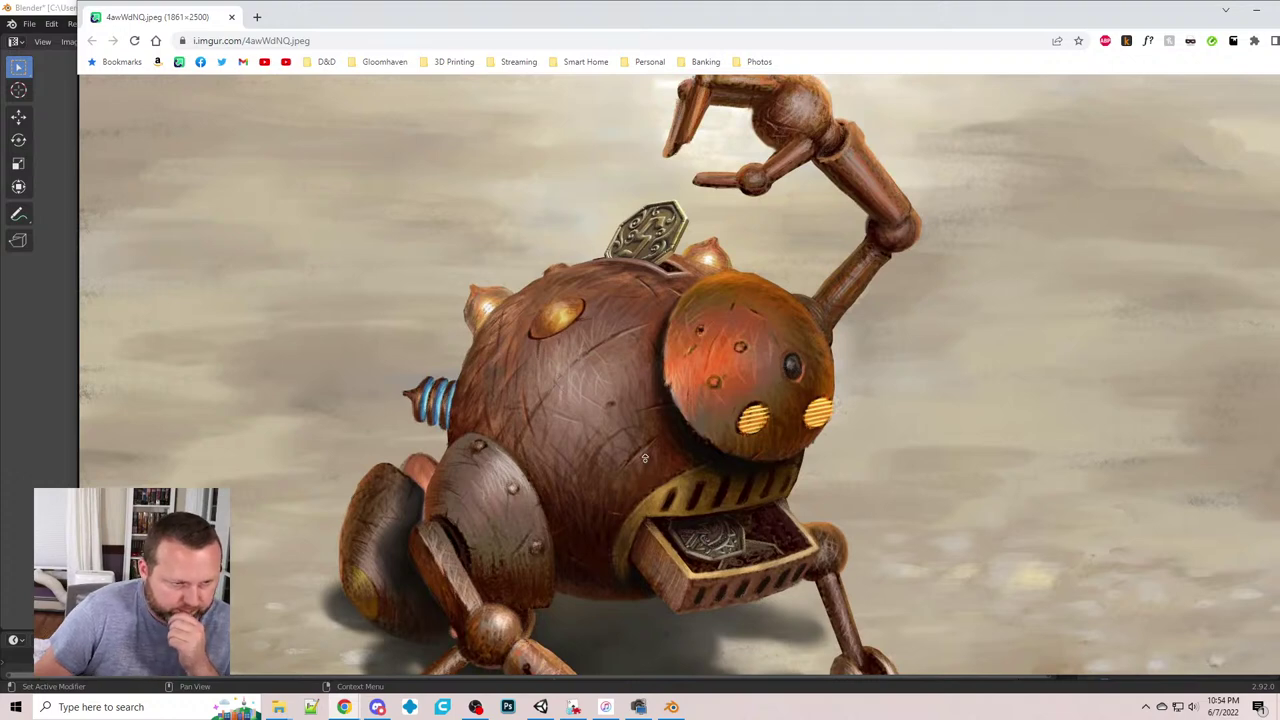
{"action": "scroll", "coordinate": [650, 460], "scroll_direction": "down", "scroll_amount": 3}
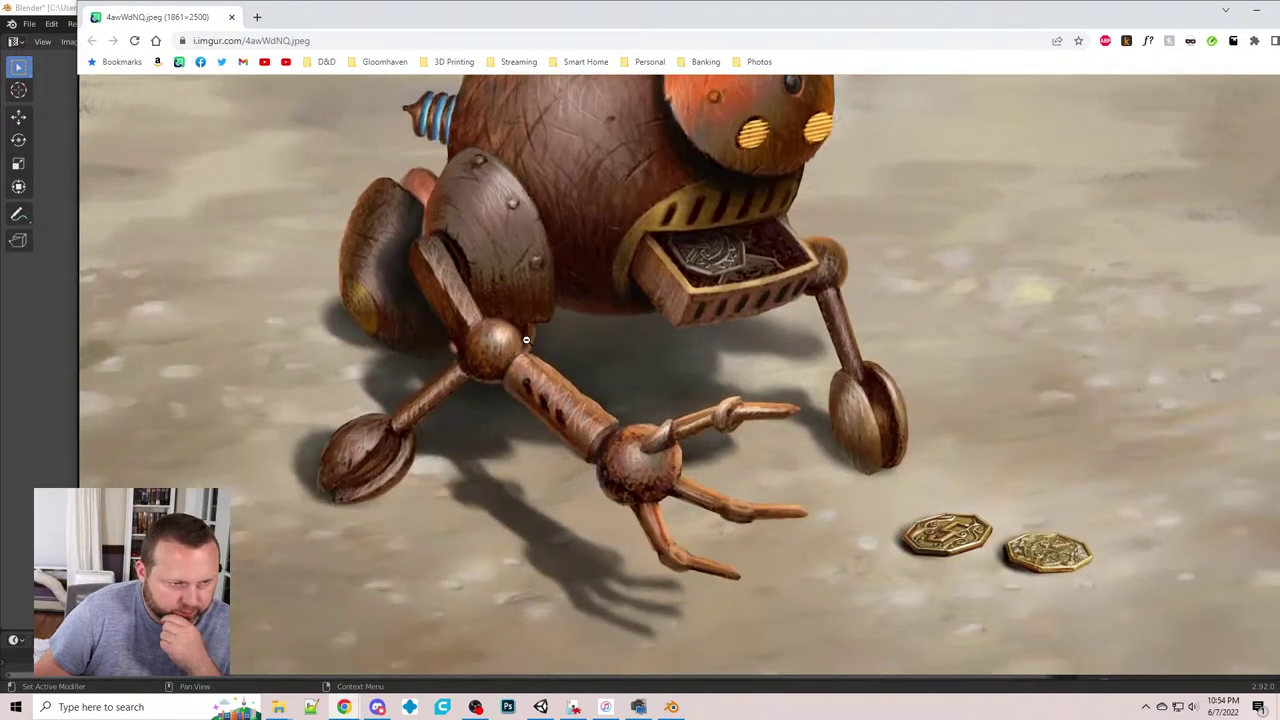
{"action": "scroll", "coordinate": [740, 372], "scroll_direction": "up", "scroll_amount": 3}
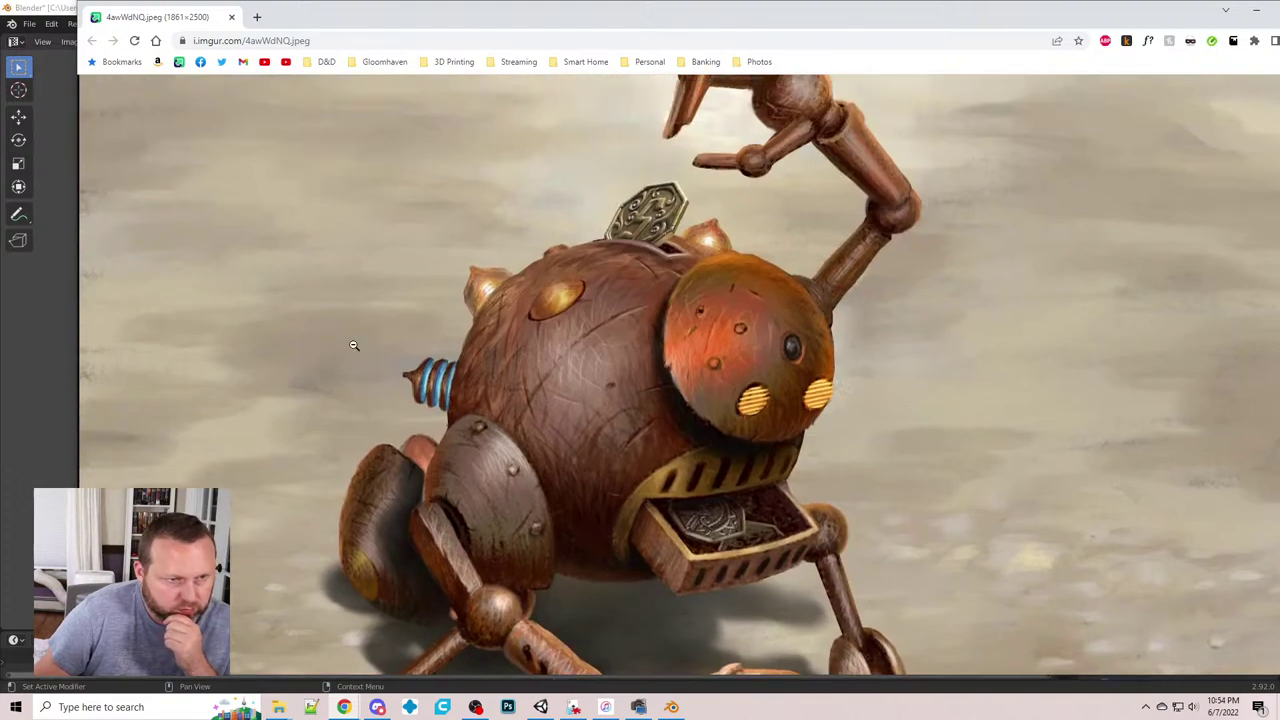
{"action": "scroll", "coordinate": [543, 326], "scroll_direction": "down", "scroll_amount": 2}
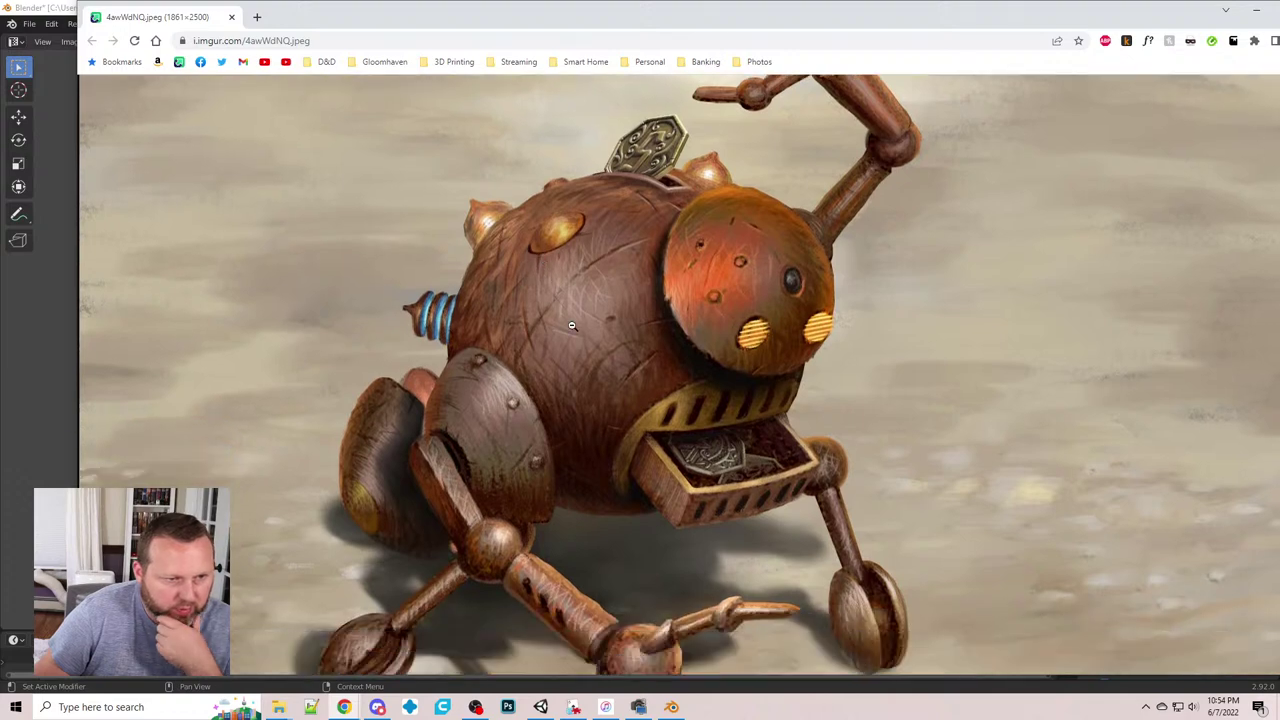
{"action": "left_click_drag", "start_coordinate": [910, 15], "coordinate": [851, 0]}
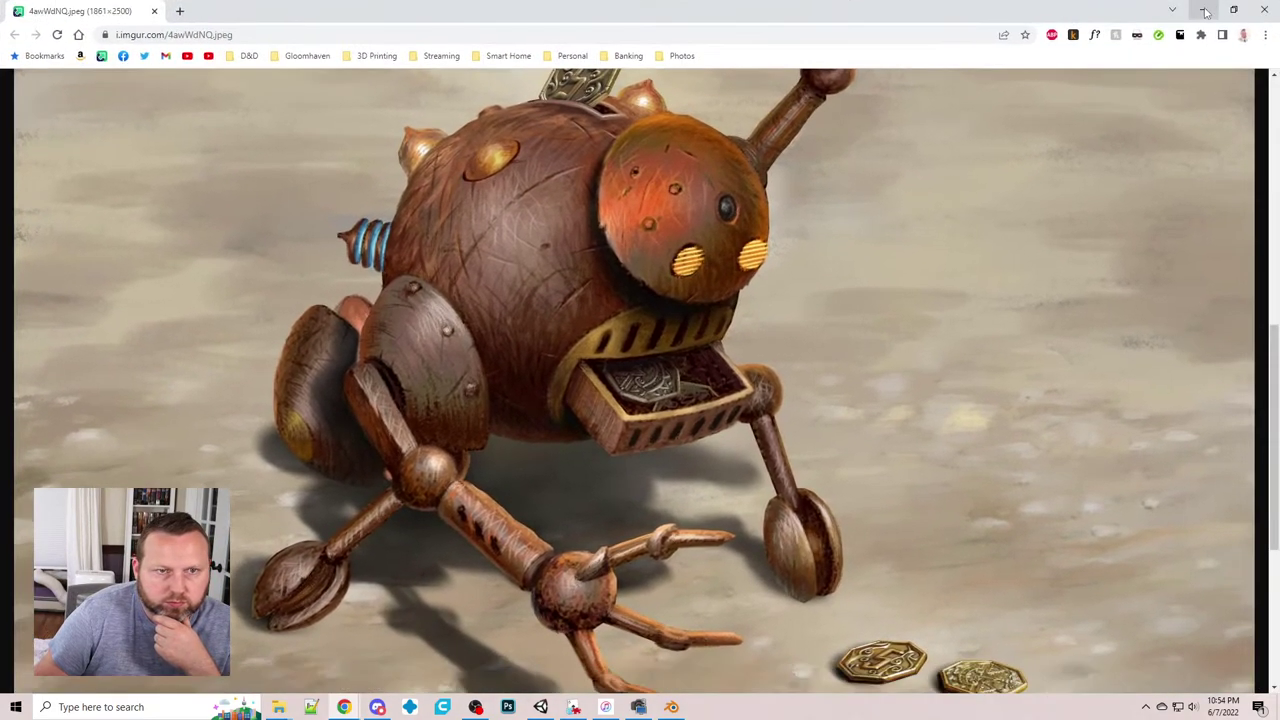
{"action": "left_click", "coordinate": [1204, 8]}
- Set the paint brush to black with the Darken blend mode for the oval eye on the robot's face
{"action": "scroll", "coordinate": [853, 300], "scroll_direction": "up", "scroll_amount": 10}
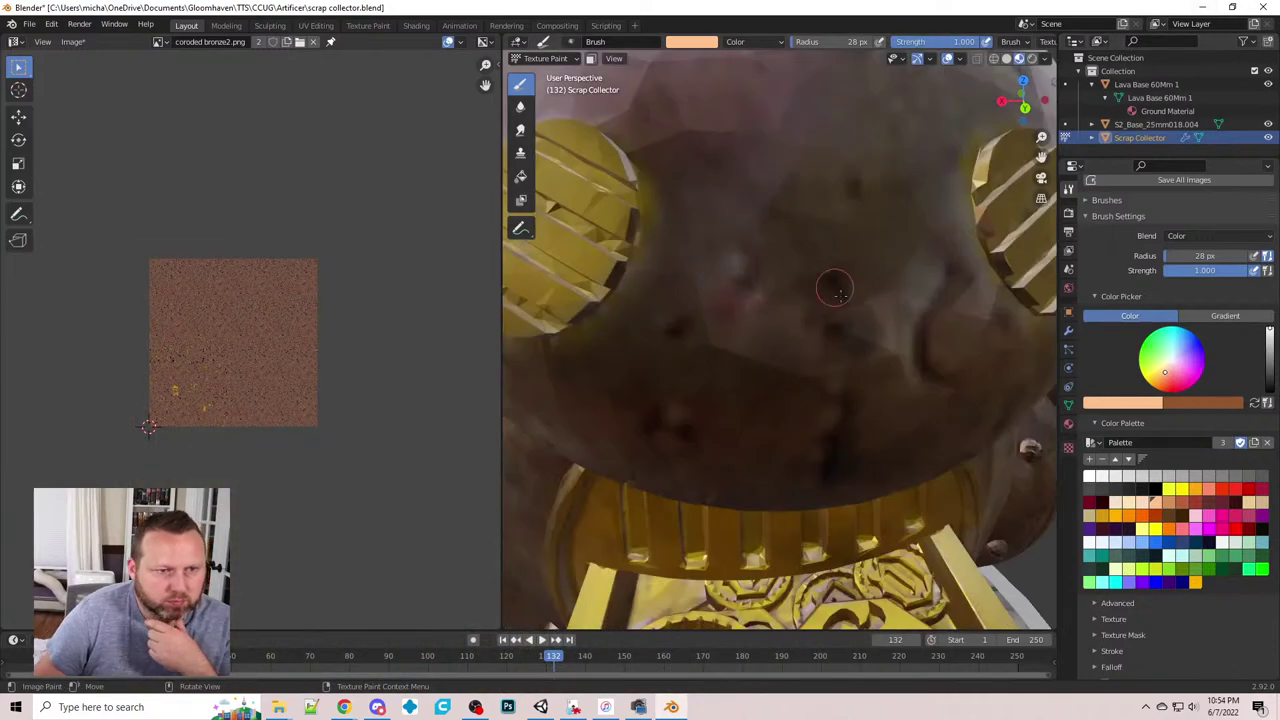
{"action": "scroll", "coordinate": [853, 300], "scroll_direction": "down", "scroll_amount": 5}
{"action": "middle_click_drag", "start_coordinate": [853, 300], "coordinate": [762, 350]}
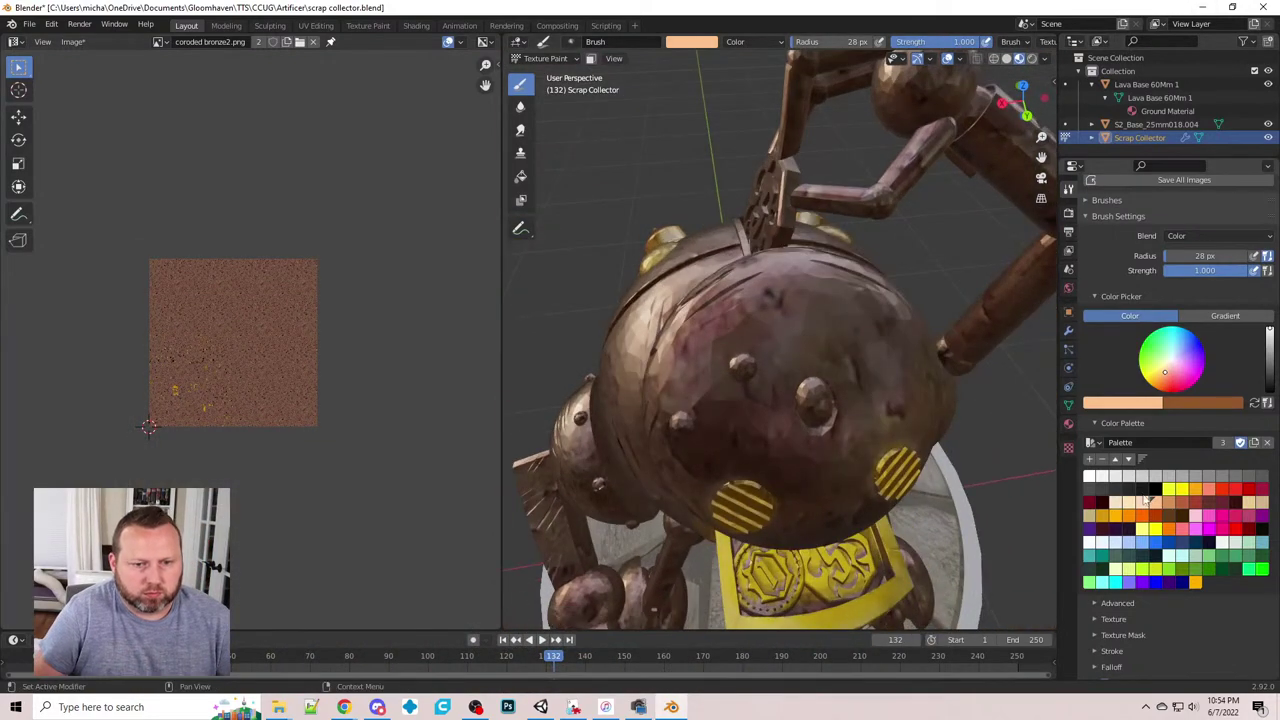
{"action": "left_click", "coordinate": [1156, 489]}
{"action": "left_click", "coordinate": [753, 41]}
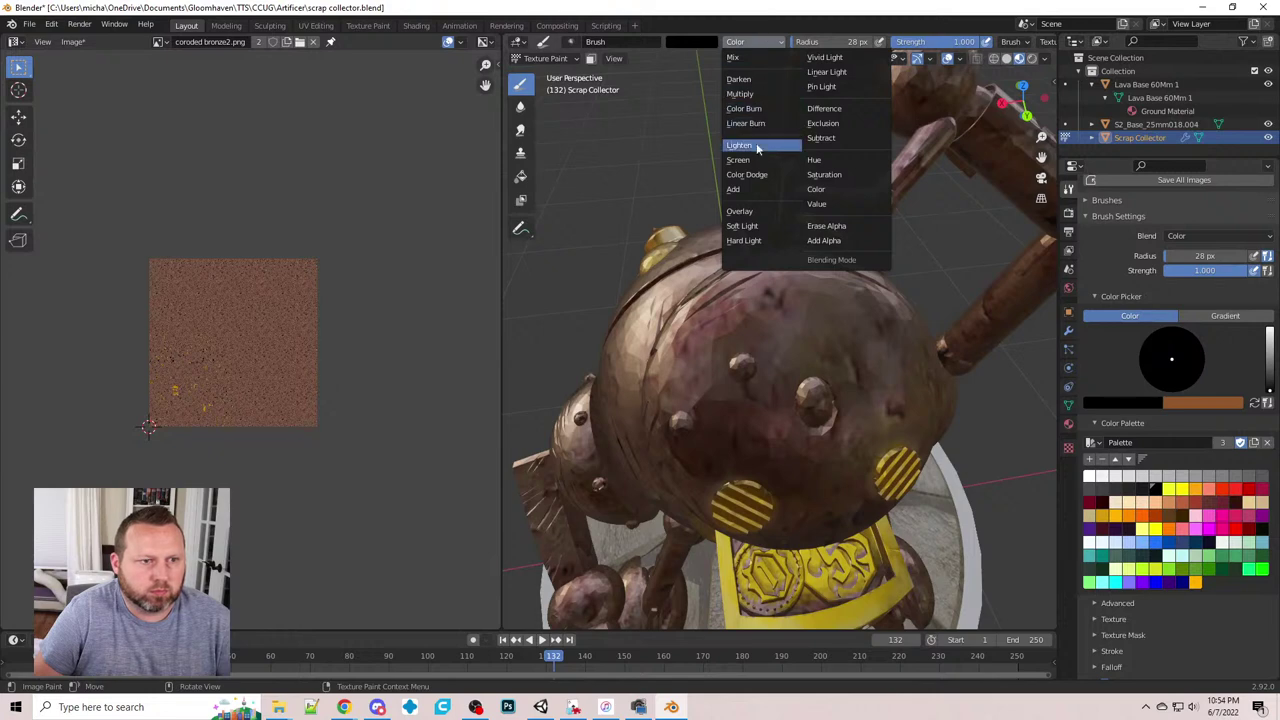
{"action": "left_click", "coordinate": [738, 79]}
{"action": "mouse_move", "coordinate": [784, 482]}
{"action": "middle_mouse_down"}
{"action": "mouse_move", "coordinate": [806, 480]}
{"action": "mouse_move", "coordinate": [751, 351]}
{"action": "mouse_move", "coordinate": [778, 327]}
{"action": "mouse_move", "coordinate": [842, 310]}
{"action": "middle_mouse_up"}
{"action": "scroll", "coordinate": [751, 351], "scroll_direction": "up", "scroll_amount": 5}
{"action": "scroll", "coordinate": [745, 347], "scroll_direction": "down", "scroll_amount": 3}
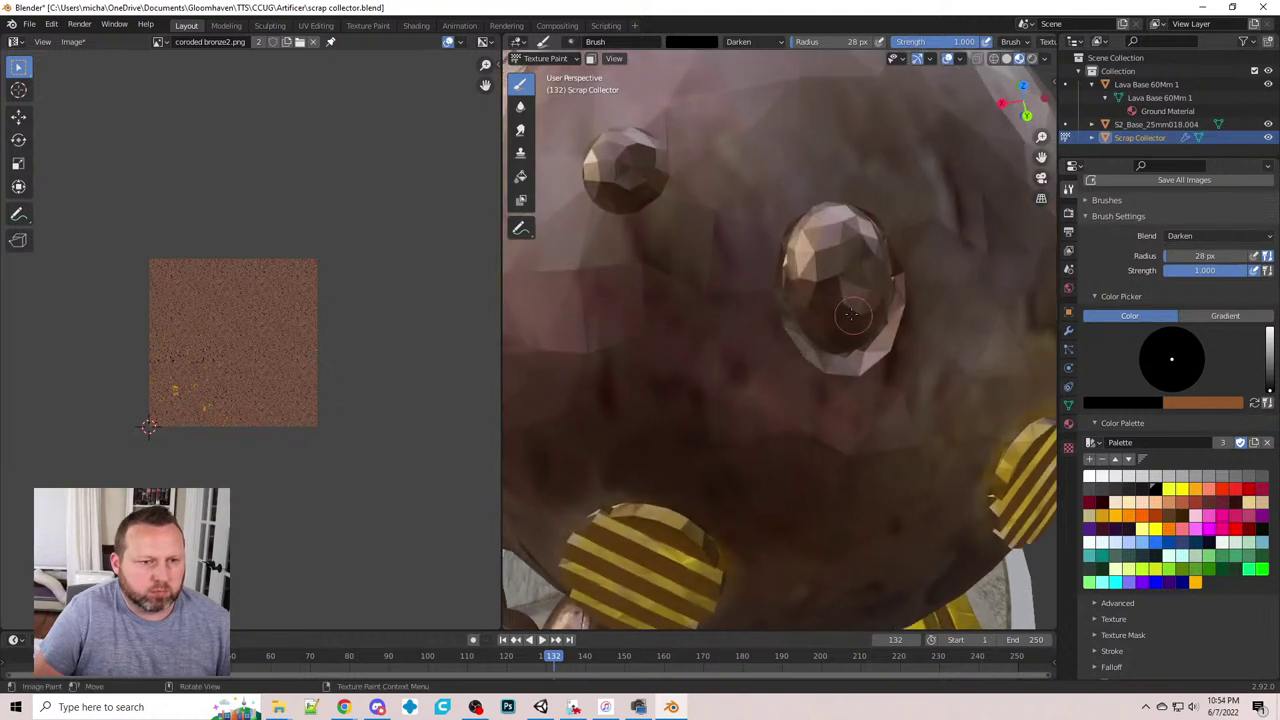
- Paint the oval eye on the robot's face solid black with a 37 px brush
{"action": "mouse_move", "coordinate": [851, 312]}
{"action": "left_mouse_down"}
{"action": "mouse_move", "coordinate": [848, 278]}
{"action": "mouse_move", "coordinate": [818, 245]}
{"action": "mouse_move", "coordinate": [850, 225]}
{"action": "mouse_move", "coordinate": [885, 310]}
{"action": "mouse_move", "coordinate": [820, 330]}
{"action": "mouse_move", "coordinate": [805, 250]}
{"action": "mouse_move", "coordinate": [798, 287]}
{"action": "mouse_move", "coordinate": [857, 303]}
{"action": "mouse_move", "coordinate": [832, 250]}
{"action": "mouse_move", "coordinate": [865, 280]}
{"action": "mouse_move", "coordinate": [825, 287]}
{"action": "left_mouse_up"}
{"action": "key", "text": "ctrl+z"}
{"action": "key", "text": "ctrl+z"}
{"action": "middle_click_drag", "start_coordinate": [825, 287], "coordinate": [799, 268]}
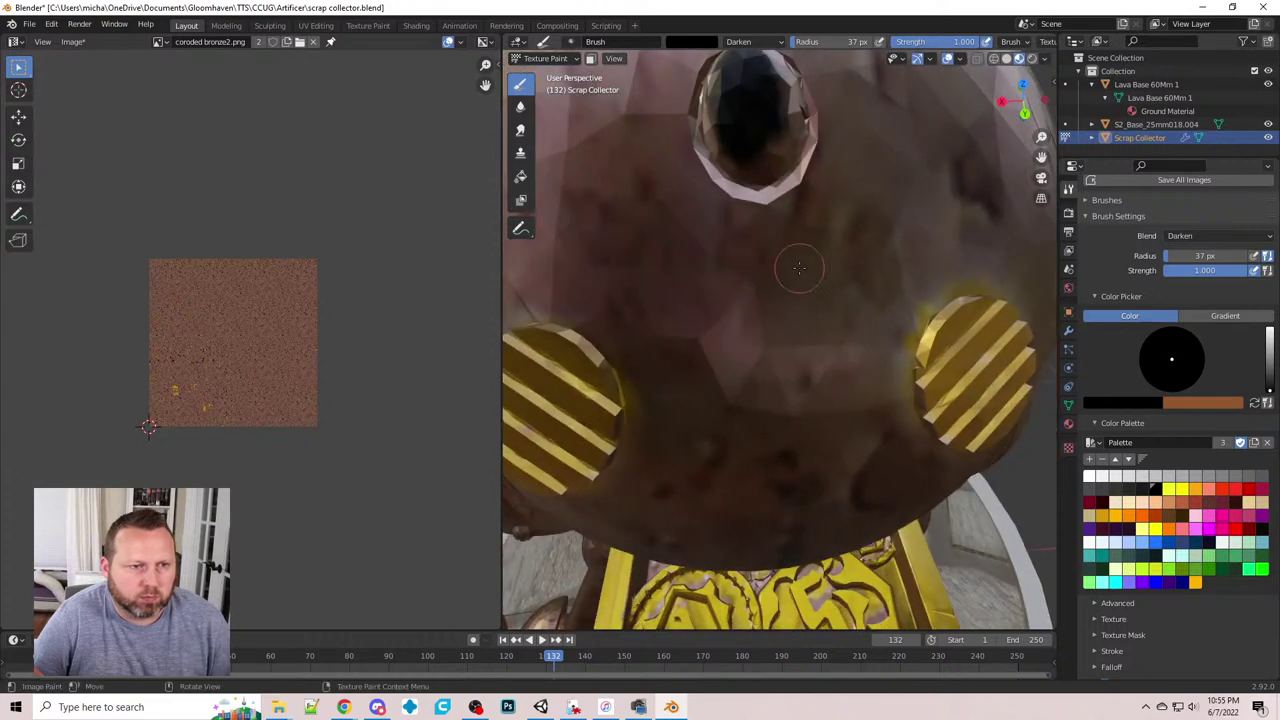
{"action": "middle_click_drag", "start_coordinate": [768, 197], "coordinate": [733, 298]}
{"action": "scroll", "coordinate": [733, 298], "scroll_direction": "up", "scroll_amount": 5}
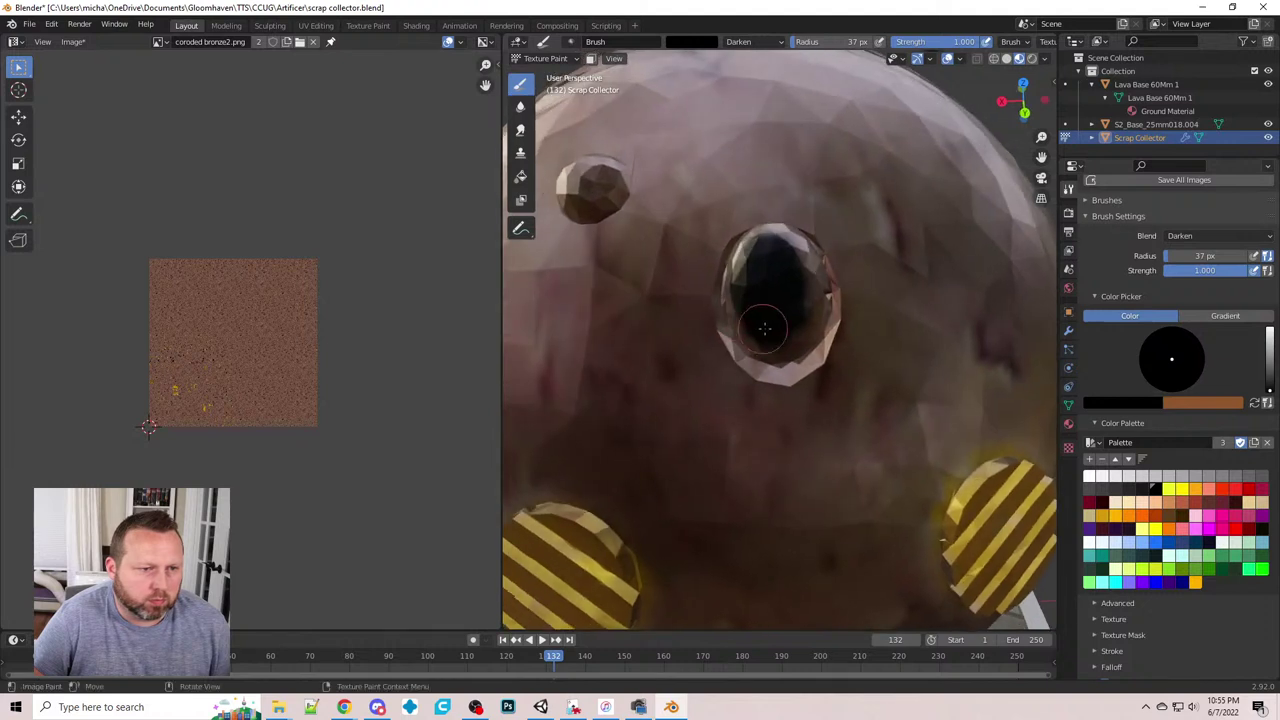
{"action": "mouse_move", "coordinate": [777, 343]}
{"action": "left_mouse_down"}
{"action": "mouse_move", "coordinate": [738, 285]}
{"action": "mouse_move", "coordinate": [766, 238]}
{"action": "mouse_move", "coordinate": [745, 258]}
{"action": "mouse_move", "coordinate": [792, 243]}
{"action": "mouse_move", "coordinate": [830, 295]}
{"action": "mouse_move", "coordinate": [775, 267]}
{"action": "mouse_move", "coordinate": [811, 323]}
{"action": "left_mouse_up"}
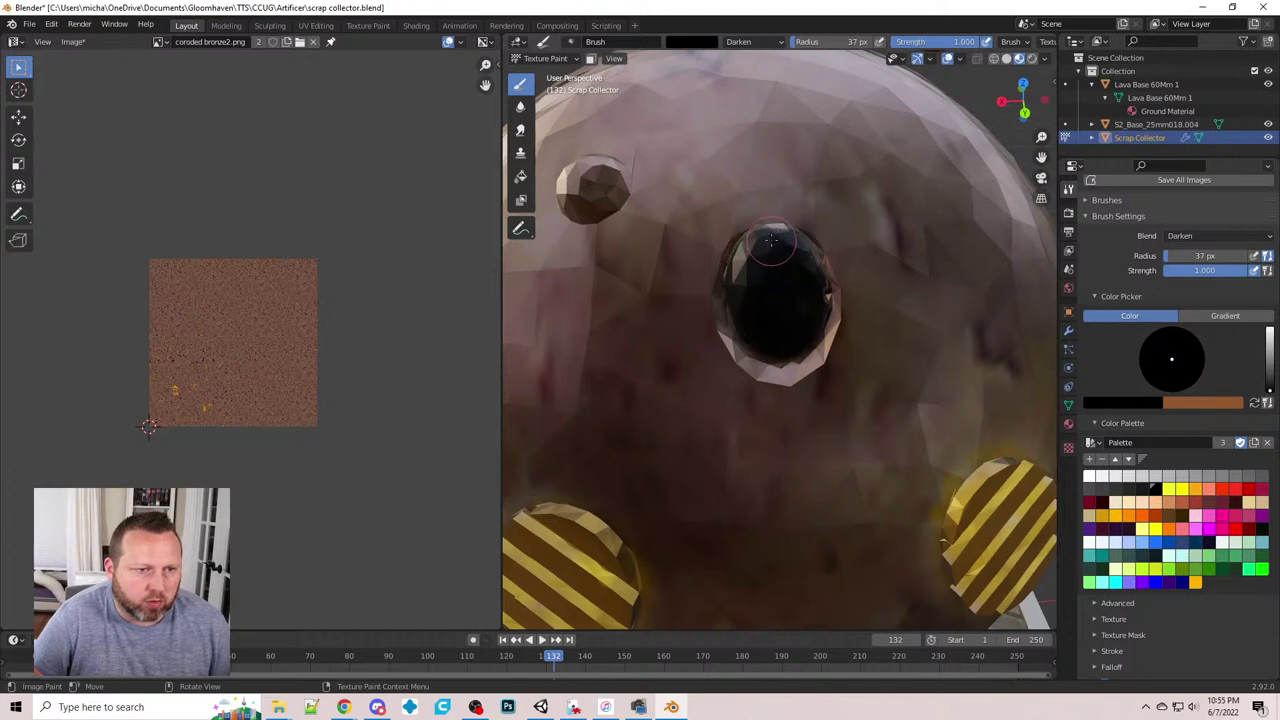
- Examine the painted eye, compare the robot with the browser's reference artwork, and return to Blender
{"action": "scroll", "coordinate": [736, 347], "scroll_direction": "down", "scroll_amount": 3}
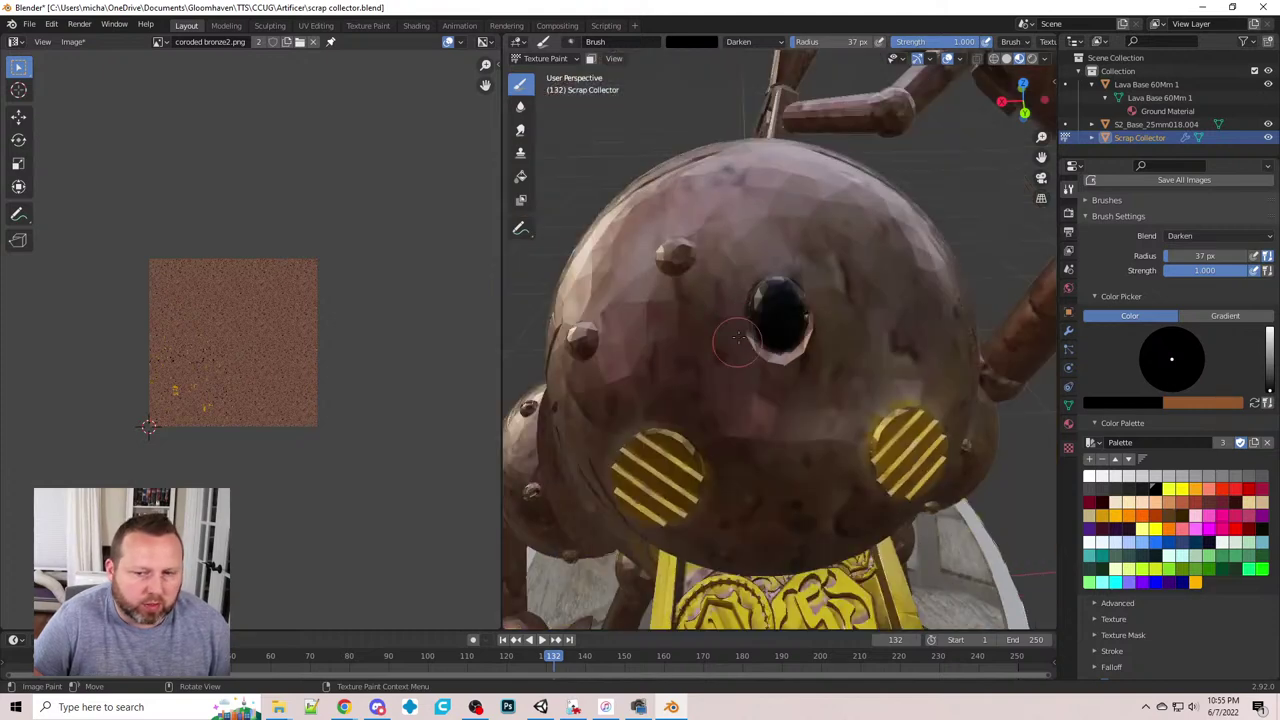
{"action": "scroll", "coordinate": [808, 315], "scroll_direction": "down", "scroll_amount": 2}
{"action": "scroll", "coordinate": [740, 405], "scroll_direction": "up", "scroll_amount": 8}
{"action": "scroll", "coordinate": [707, 424], "scroll_direction": "down", "scroll_amount": 5}
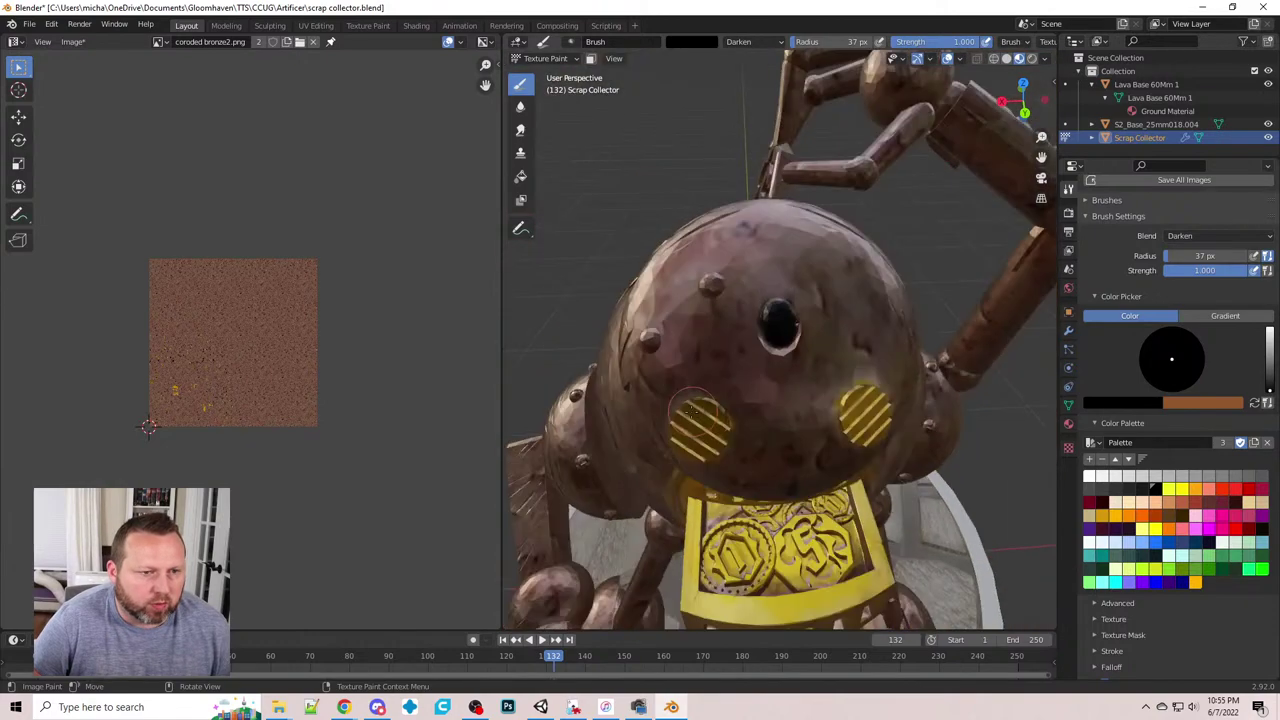
{"action": "middle_click_drag", "start_coordinate": [690, 405], "coordinate": [753, 434]}
{"action": "key", "text": "alt+Tab"}
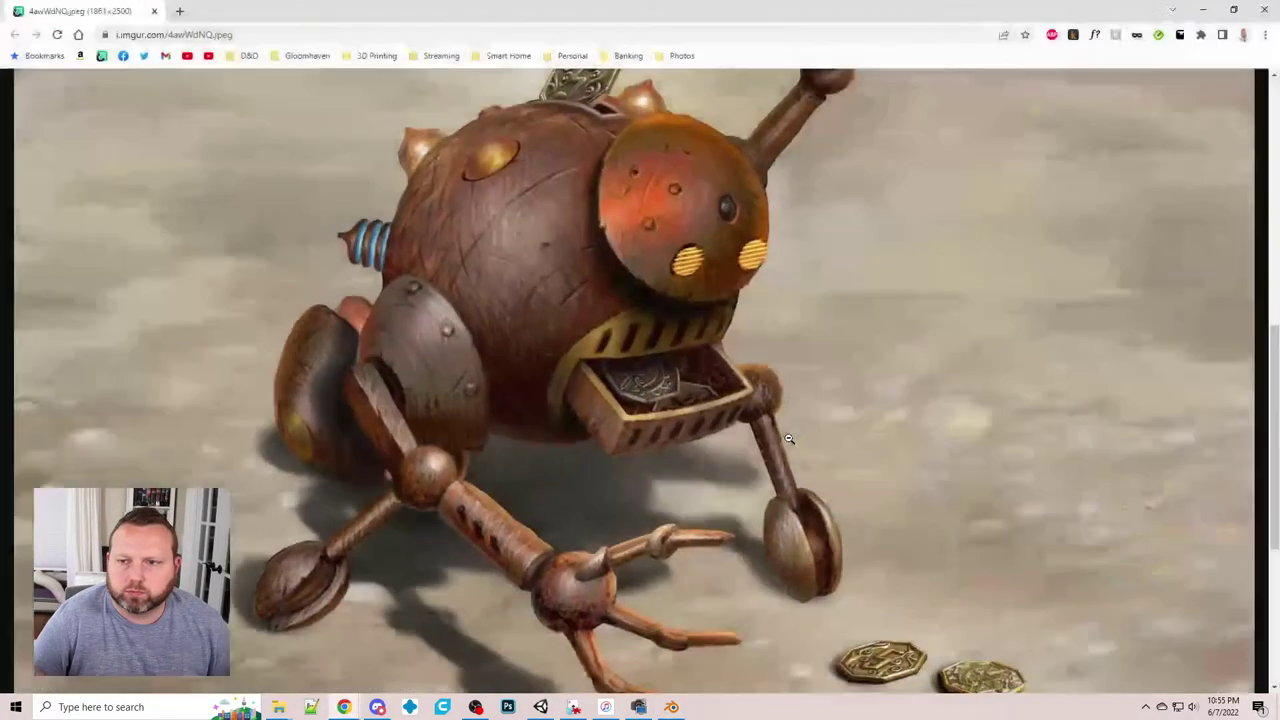
{"action": "scroll", "coordinate": [857, 437], "scroll_direction": "up", "scroll_amount": 1}
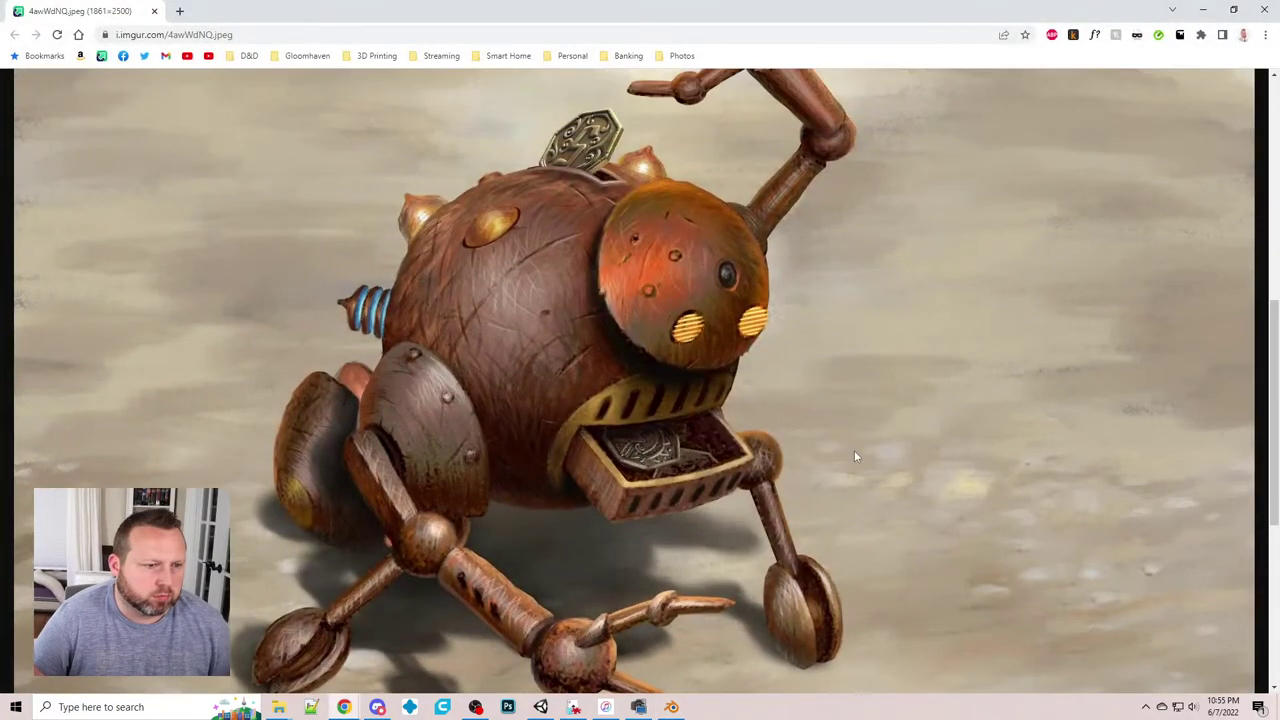
{"action": "key", "text": "alt+Tab"}
{"action": "key", "text": "alt+Tab"}
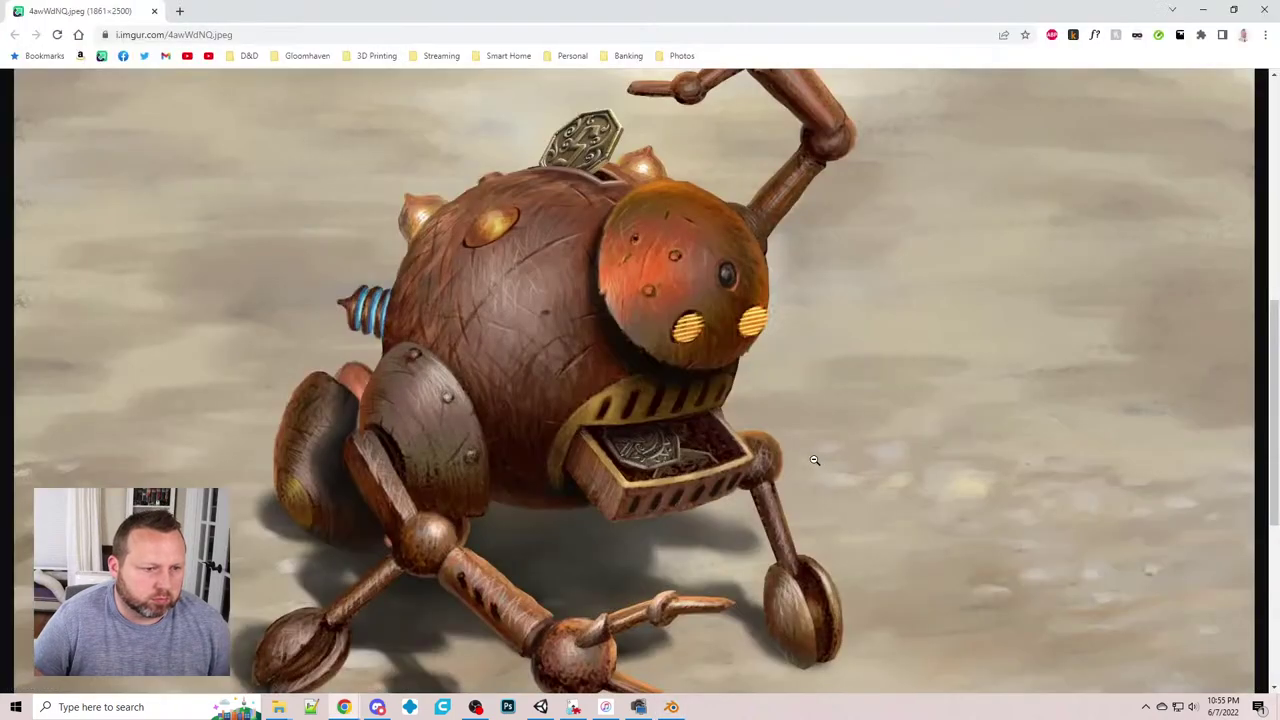
{"action": "key", "text": "alt+Tab"}
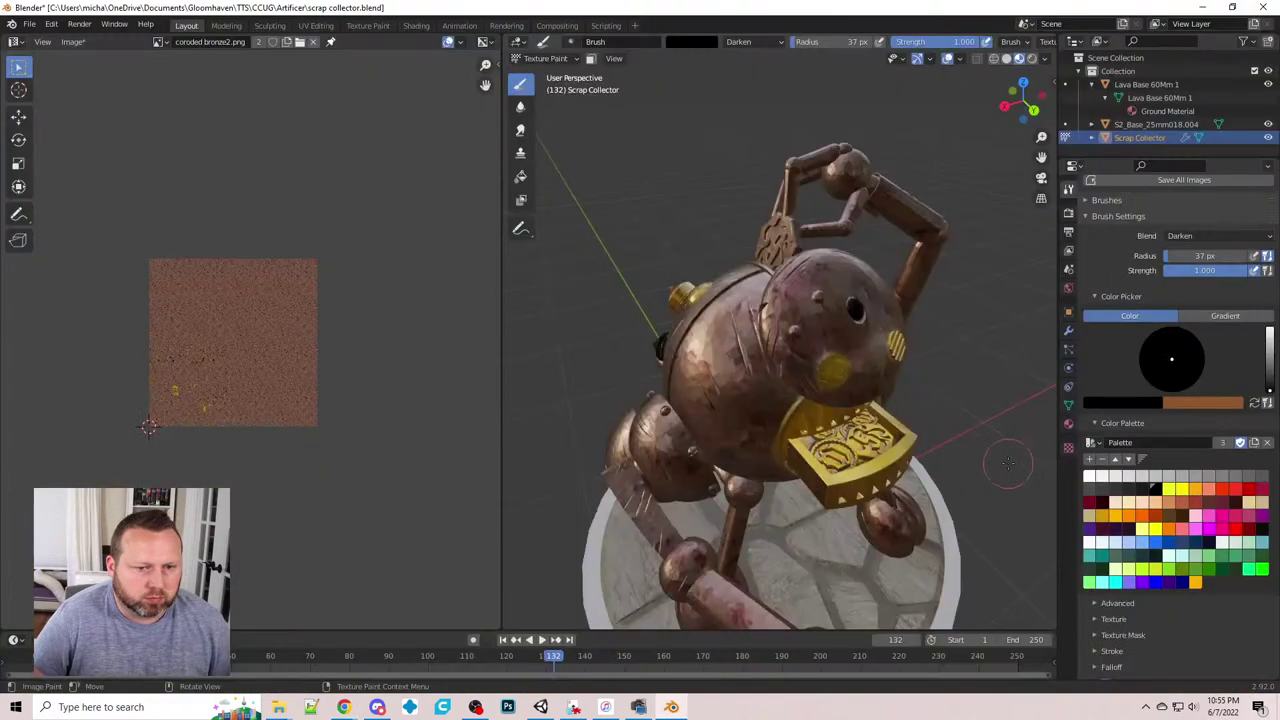
- Set the paint brush to light grey with the Color blend mode, and check the drawer coins in the browser's reference artwork before returning to Blender
{"action": "left_click", "coordinate": [1183, 477]}
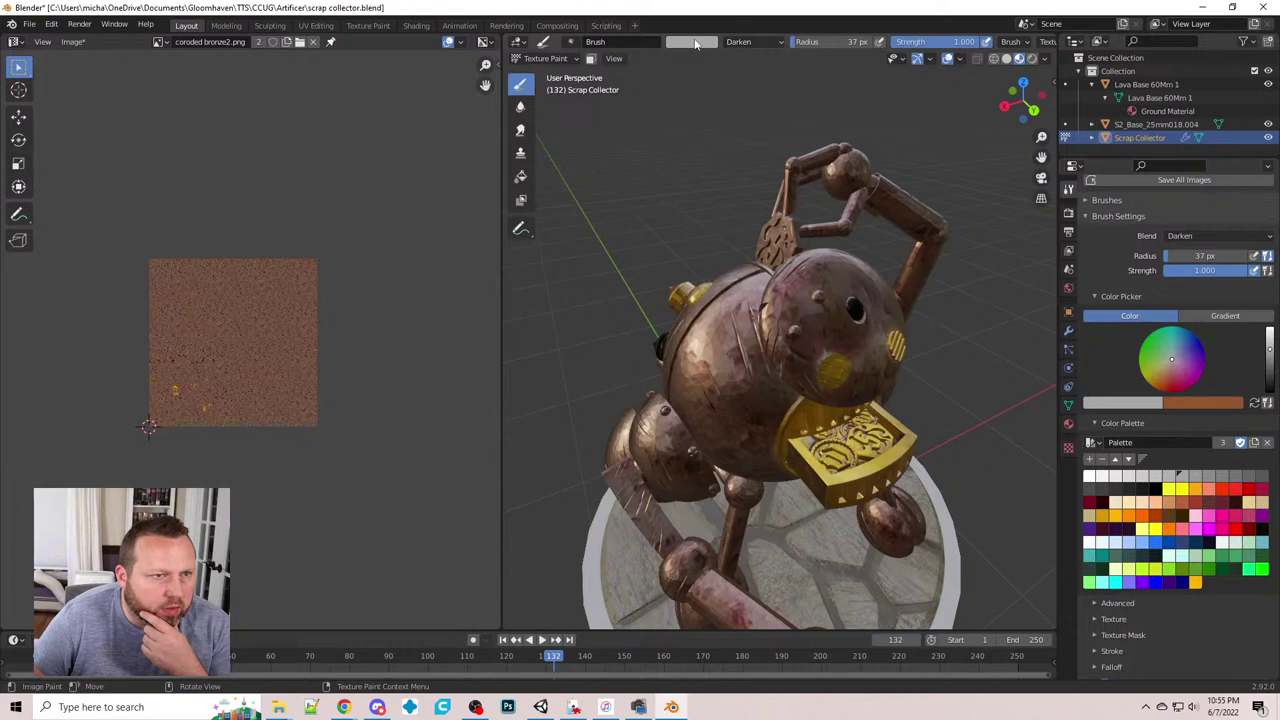
{"action": "left_click", "coordinate": [750, 41]}
{"action": "left_click", "coordinate": [850, 192]}
{"action": "middle_click_drag", "start_coordinate": [830, 380], "coordinate": [860, 415]}
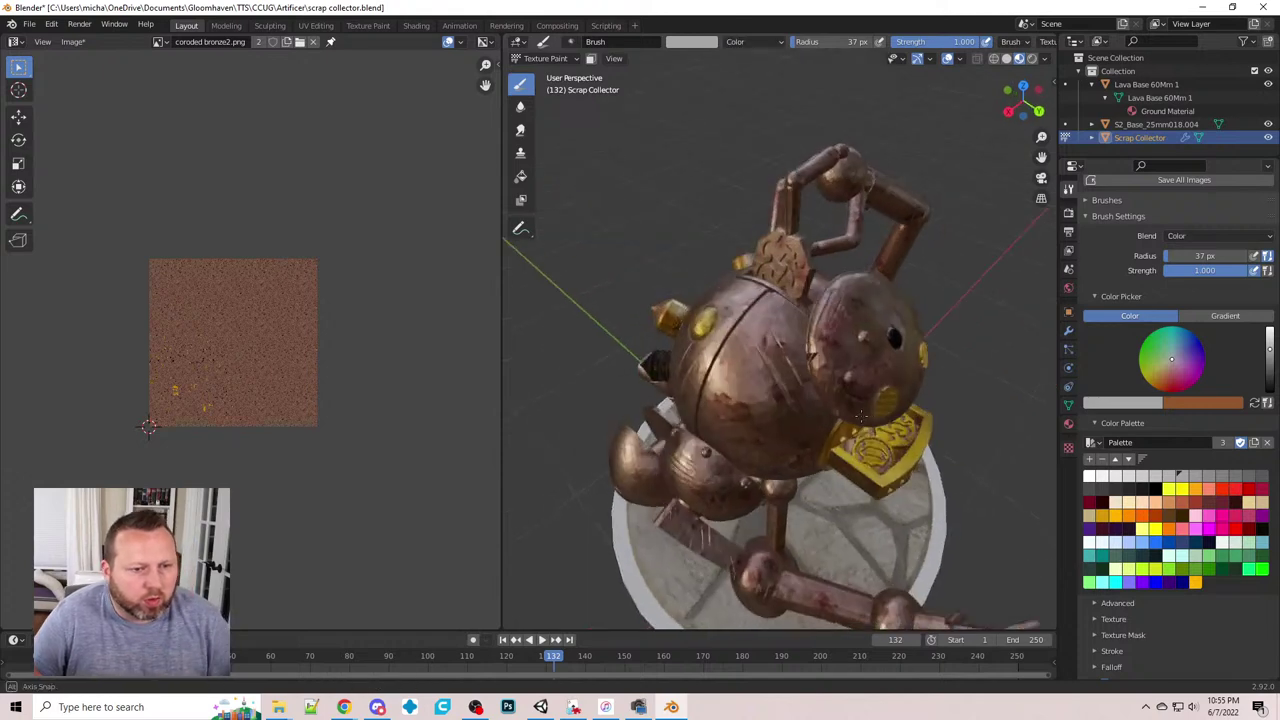
{"action": "key", "text": "alt+Tab"}
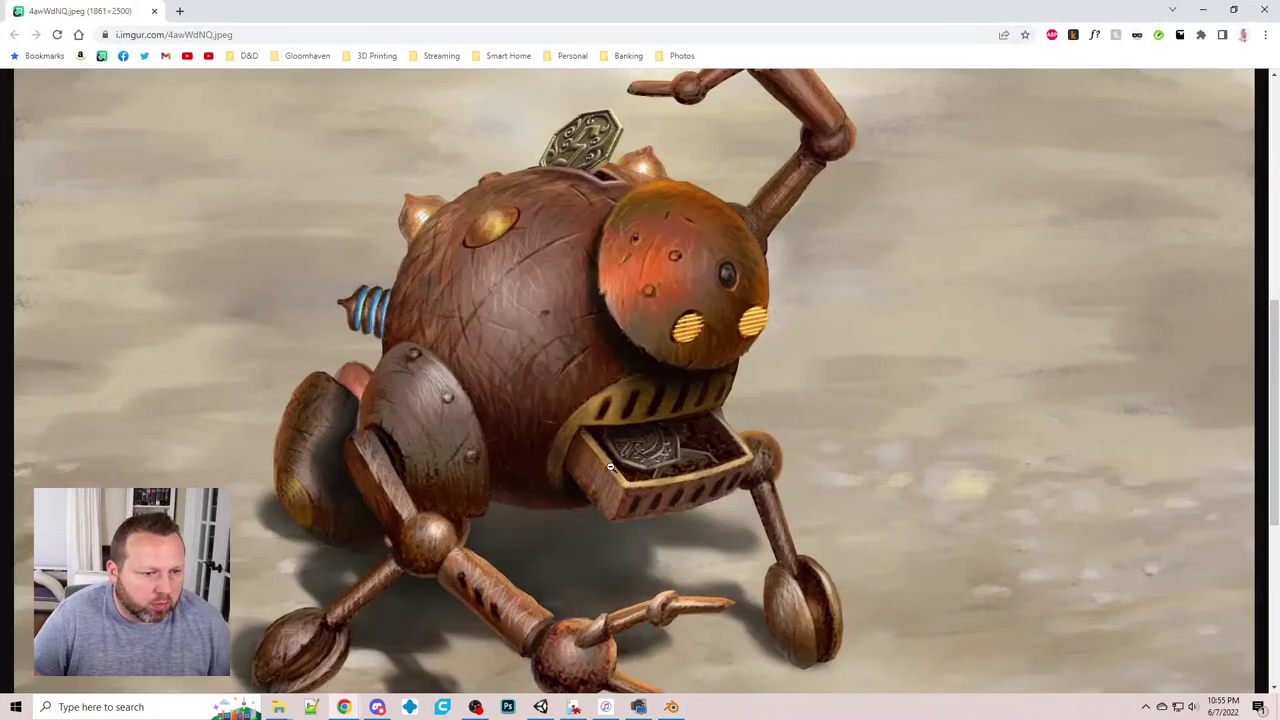
{"action": "scroll", "coordinate": [840, 497], "scroll_direction": "down", "scroll_amount": 2}
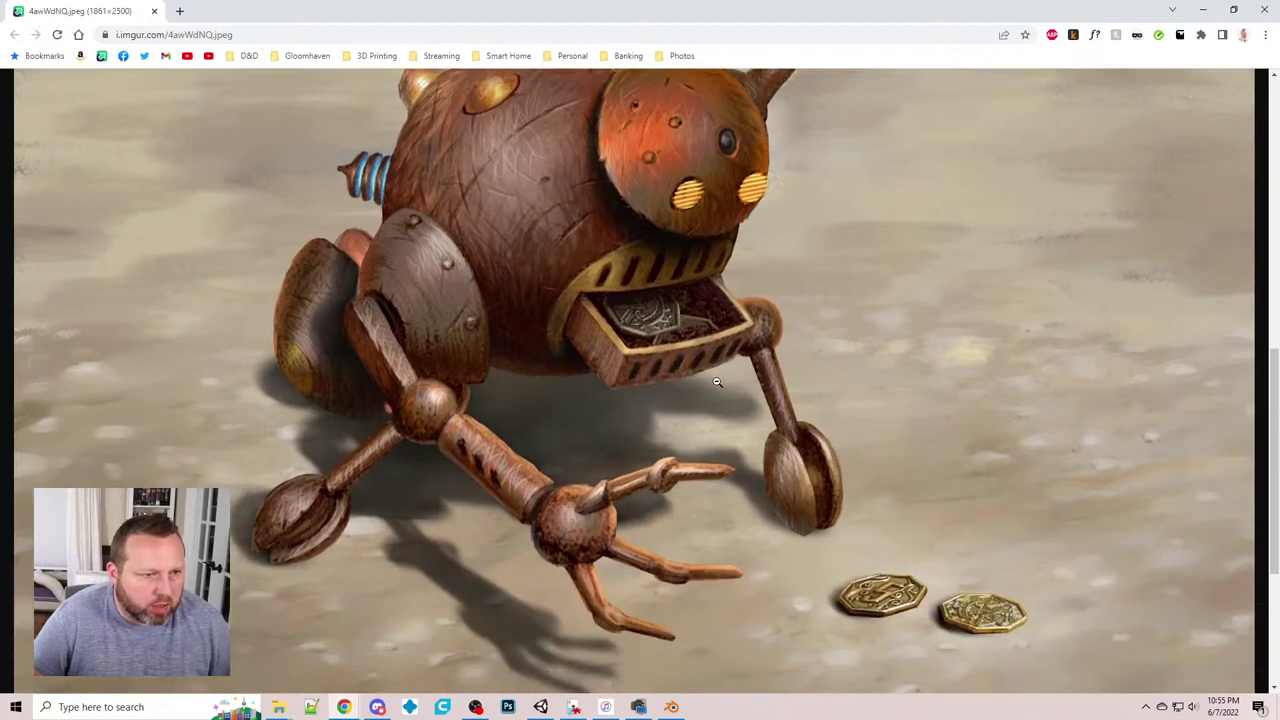
{"action": "key", "text": "alt+Tab"}
- Paint the large round coin marked 1 and the small round coin behind it in the drawer light grey
{"action": "middle_click_drag", "start_coordinate": [795, 510], "coordinate": [750, 480]}
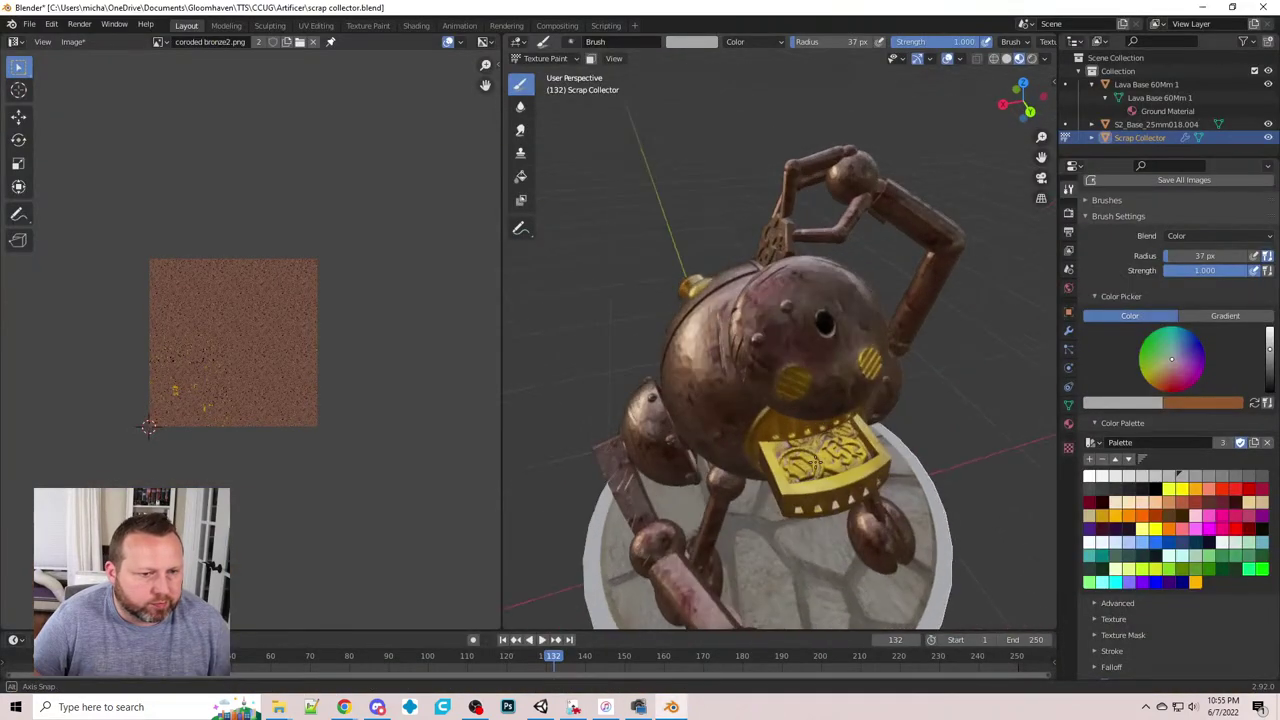
{"action": "scroll", "coordinate": [806, 467], "scroll_direction": "up", "scroll_amount": 2}
{"action": "middle_click_drag", "start_coordinate": [810, 524], "coordinate": [741, 496]}
{"action": "scroll", "coordinate": [741, 496], "scroll_direction": "up", "scroll_amount": 3}
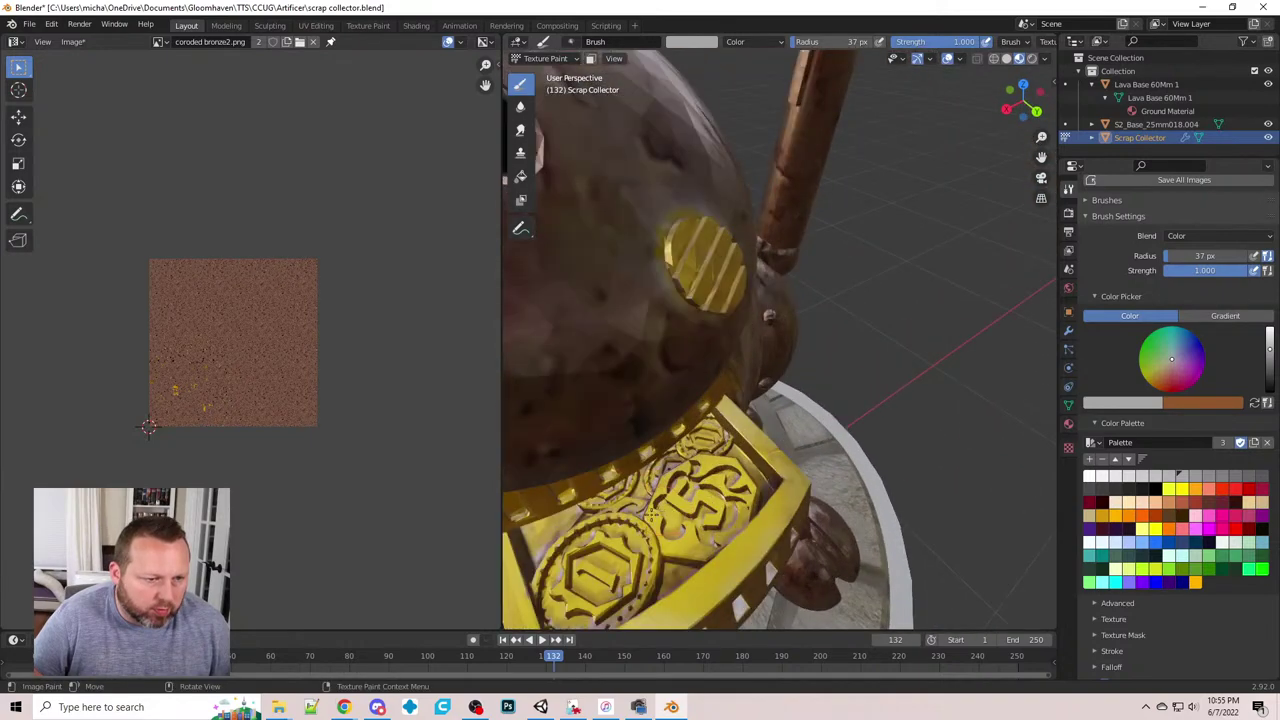
{"action": "scroll", "coordinate": [708, 484], "scroll_direction": "up", "scroll_amount": 3}
{"action": "mouse_move", "coordinate": [708, 484]}
{"action": "left_mouse_down"}
{"action": "mouse_move", "coordinate": [668, 478]}
{"action": "mouse_move", "coordinate": [728, 446]}
{"action": "mouse_move", "coordinate": [712, 450]}
{"action": "mouse_move", "coordinate": [760, 476]}
{"action": "mouse_move", "coordinate": [790, 525]}
{"action": "mouse_move", "coordinate": [745, 455]}
{"action": "mouse_move", "coordinate": [690, 418]}
{"action": "mouse_move", "coordinate": [667, 422]}
{"action": "left_mouse_up"}
{"action": "middle_click_drag", "start_coordinate": [705, 438], "coordinate": [676, 393]}
{"action": "left_click_drag", "start_coordinate": [640, 336], "coordinate": [676, 342]}
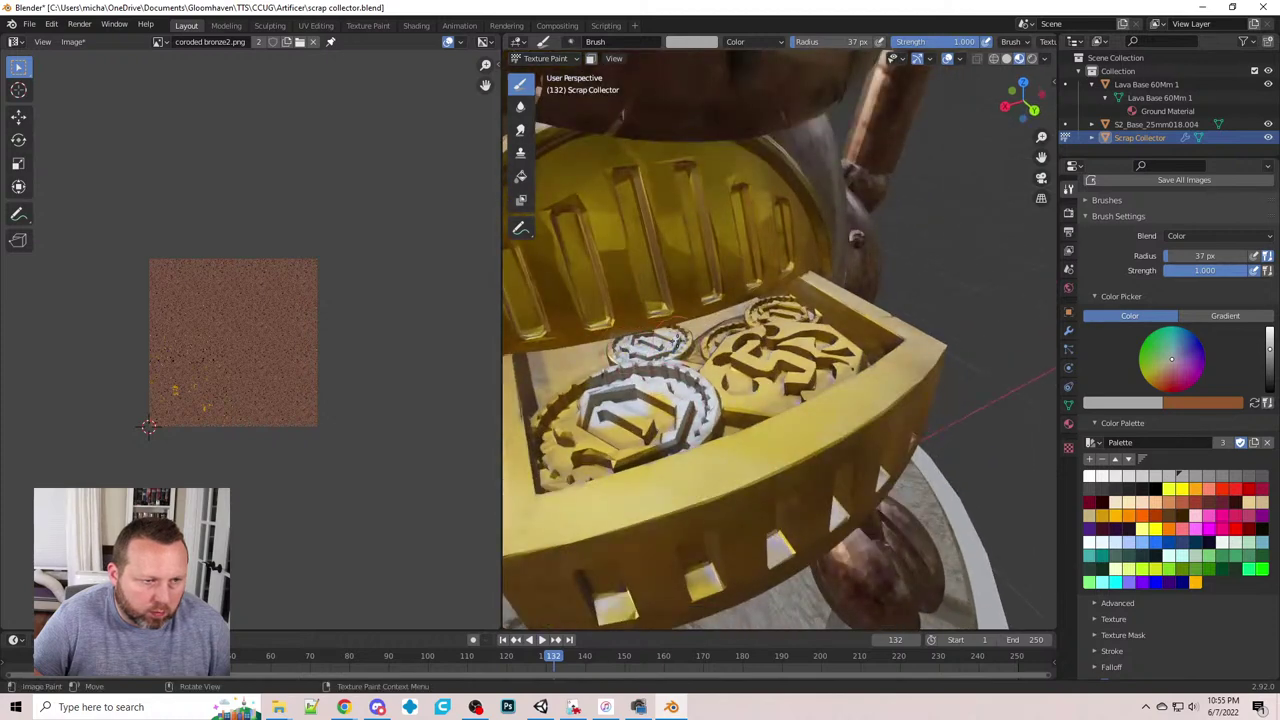
{"action": "mouse_move", "coordinate": [571, 405]}
{"action": "left_mouse_down"}
{"action": "mouse_move", "coordinate": [562, 398]}
{"action": "mouse_move", "coordinate": [548, 445]}
{"action": "mouse_move", "coordinate": [545, 423]}
{"action": "mouse_move", "coordinate": [630, 440]}
{"action": "mouse_move", "coordinate": [655, 420]}
{"action": "left_mouse_up"}
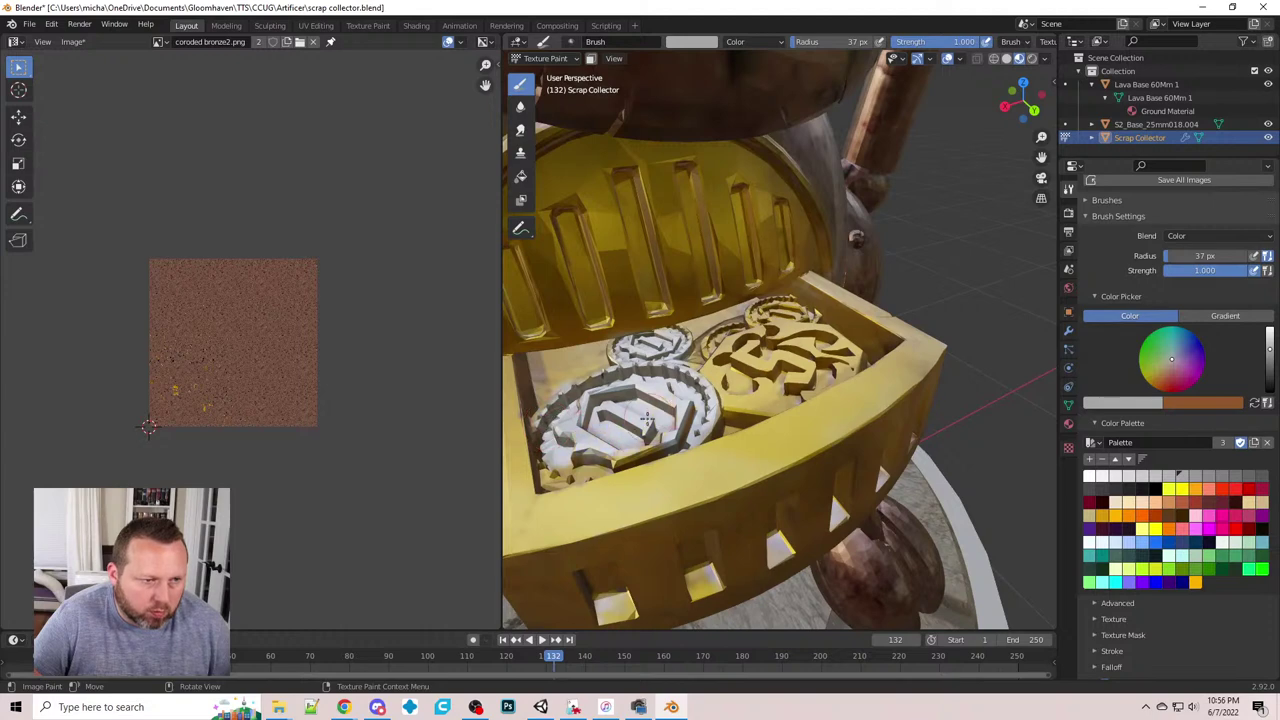
- Cover the remaining yellow on the rim and front edge of the large round coin marked 1 with light grey
{"action": "middle_click_drag", "start_coordinate": [655, 420], "coordinate": [673, 459]}
{"action": "mouse_move", "coordinate": [748, 566]}
{"action": "left_mouse_down"}
{"action": "mouse_move", "coordinate": [760, 548]}
{"action": "mouse_move", "coordinate": [725, 612]}
{"action": "mouse_move", "coordinate": [660, 607]}
{"action": "left_mouse_up"}
{"action": "left_click_drag", "start_coordinate": [641, 535], "coordinate": [741, 581]}
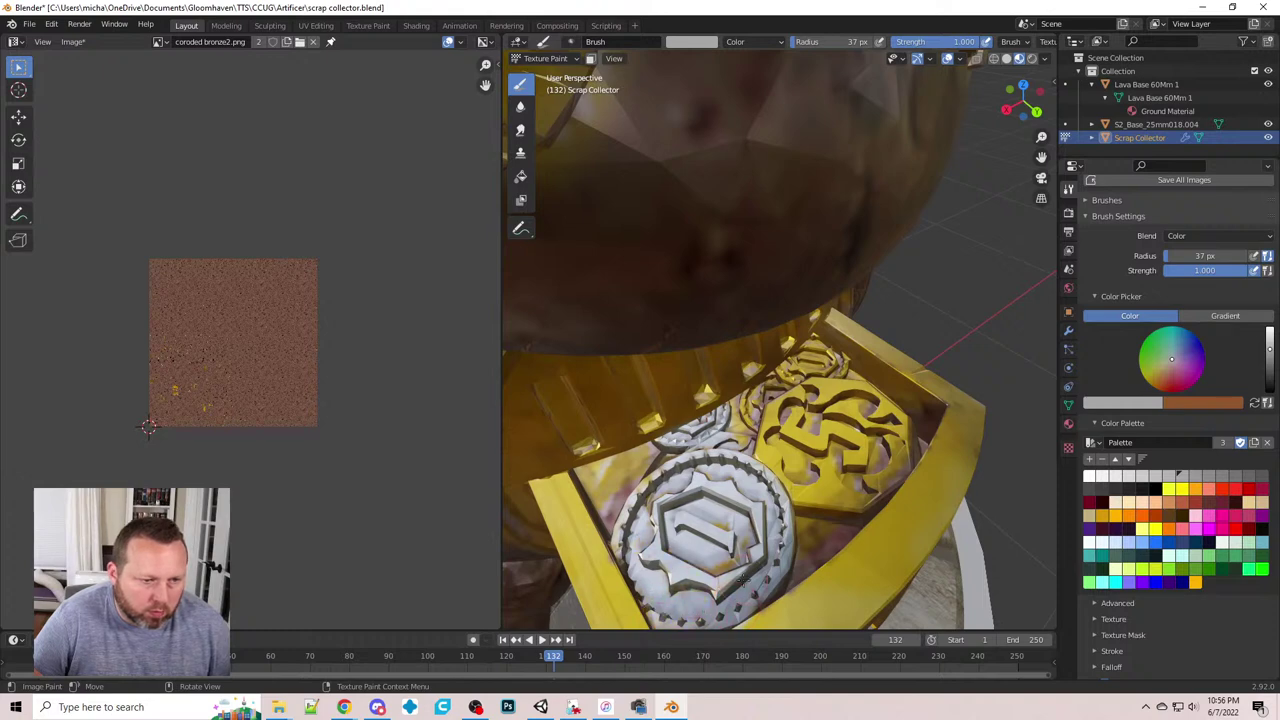
{"action": "middle_click_drag", "start_coordinate": [695, 481], "coordinate": [691, 568]}
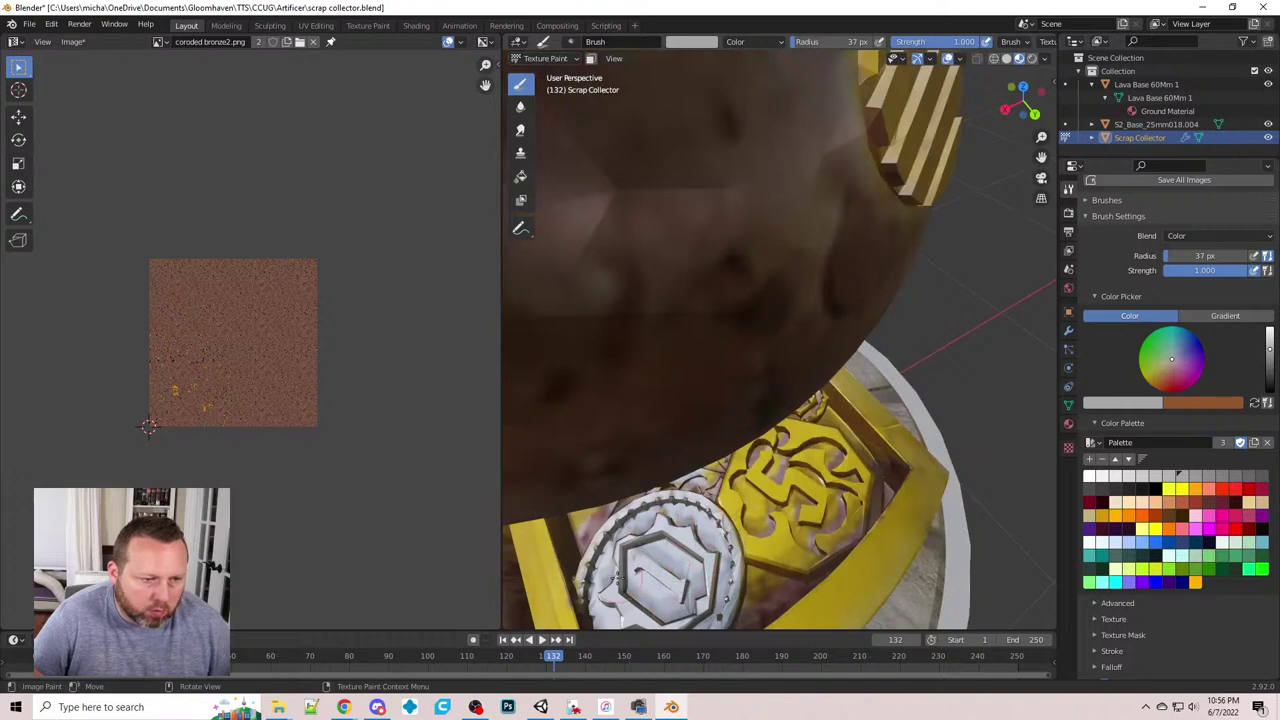
{"action": "left_click_drag", "start_coordinate": [616, 578], "coordinate": [588, 584]}
{"action": "middle_click_drag", "start_coordinate": [605, 560], "coordinate": [609, 385]}
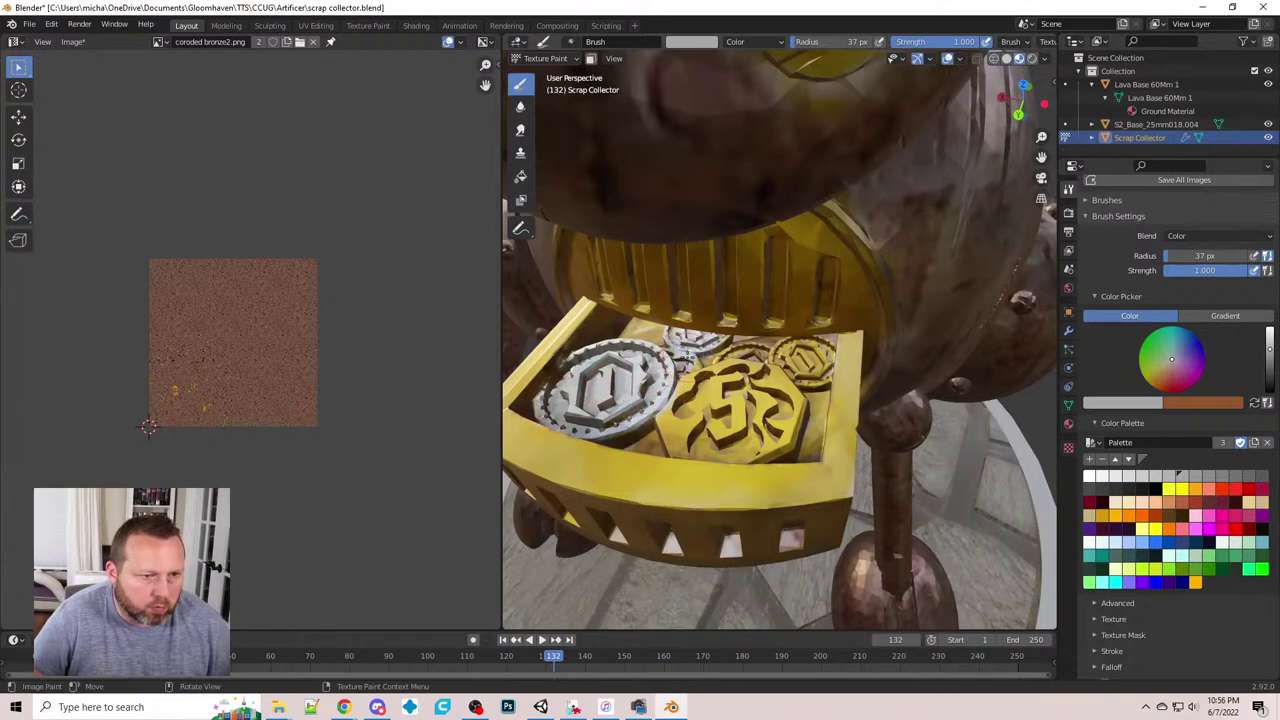
- Paint light grey over the half-buried coin behind the large round one and the round coin partly under the 5 coin
{"action": "scroll", "coordinate": [699, 372], "scroll_direction": "up", "scroll_amount": 8}
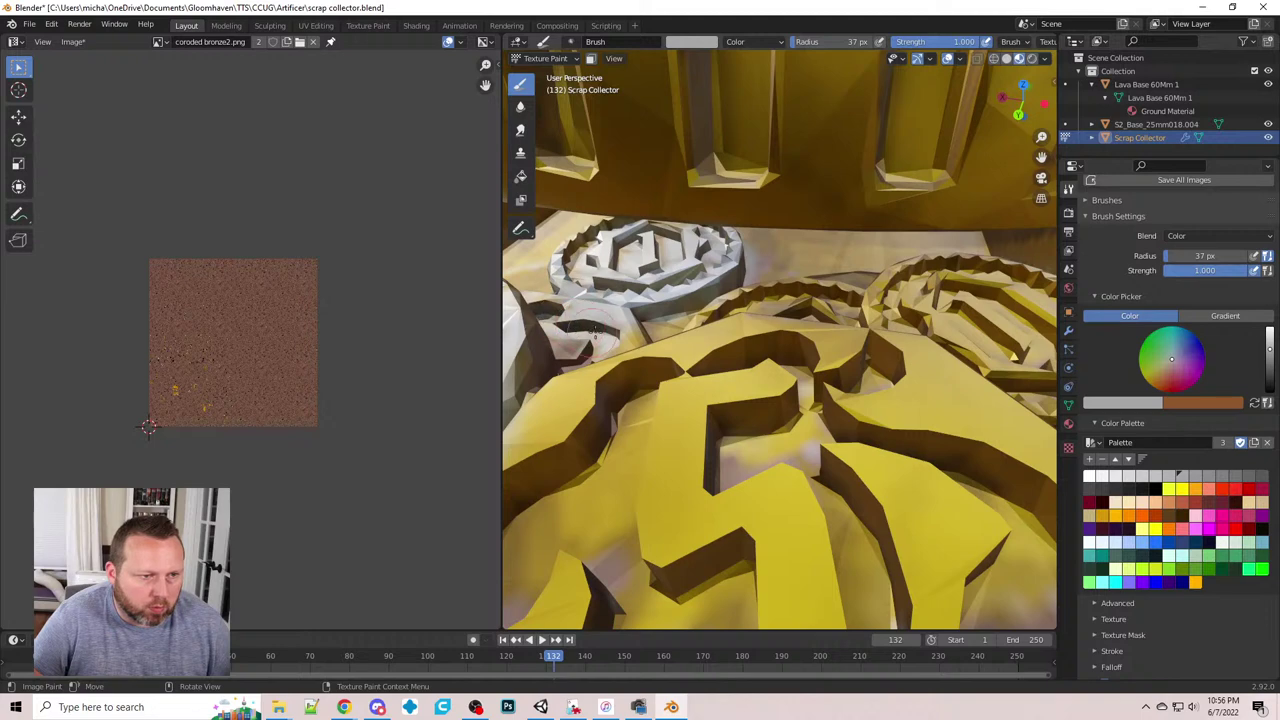
{"action": "middle_click_drag", "start_coordinate": [644, 324], "coordinate": [649, 449]}
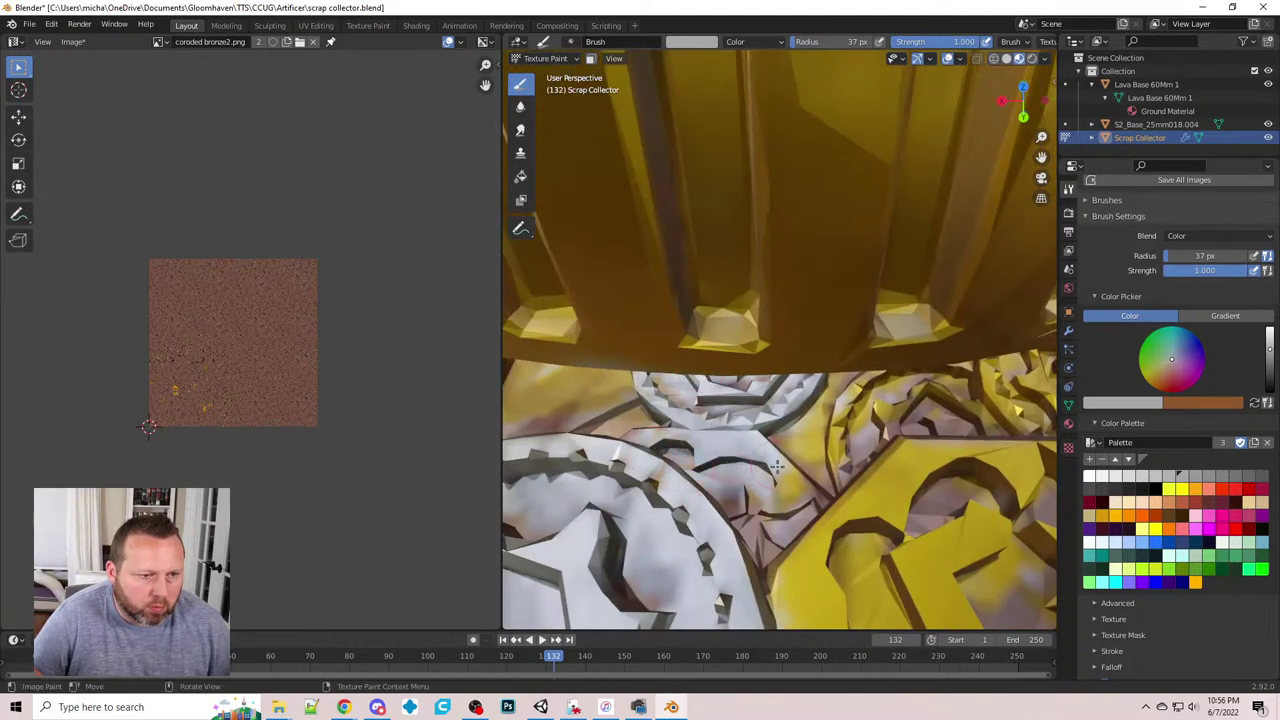
{"action": "mouse_move", "coordinate": [777, 467]}
{"action": "left_mouse_down"}
{"action": "mouse_move", "coordinate": [780, 510]}
{"action": "mouse_move", "coordinate": [873, 422]}
{"action": "left_mouse_up"}
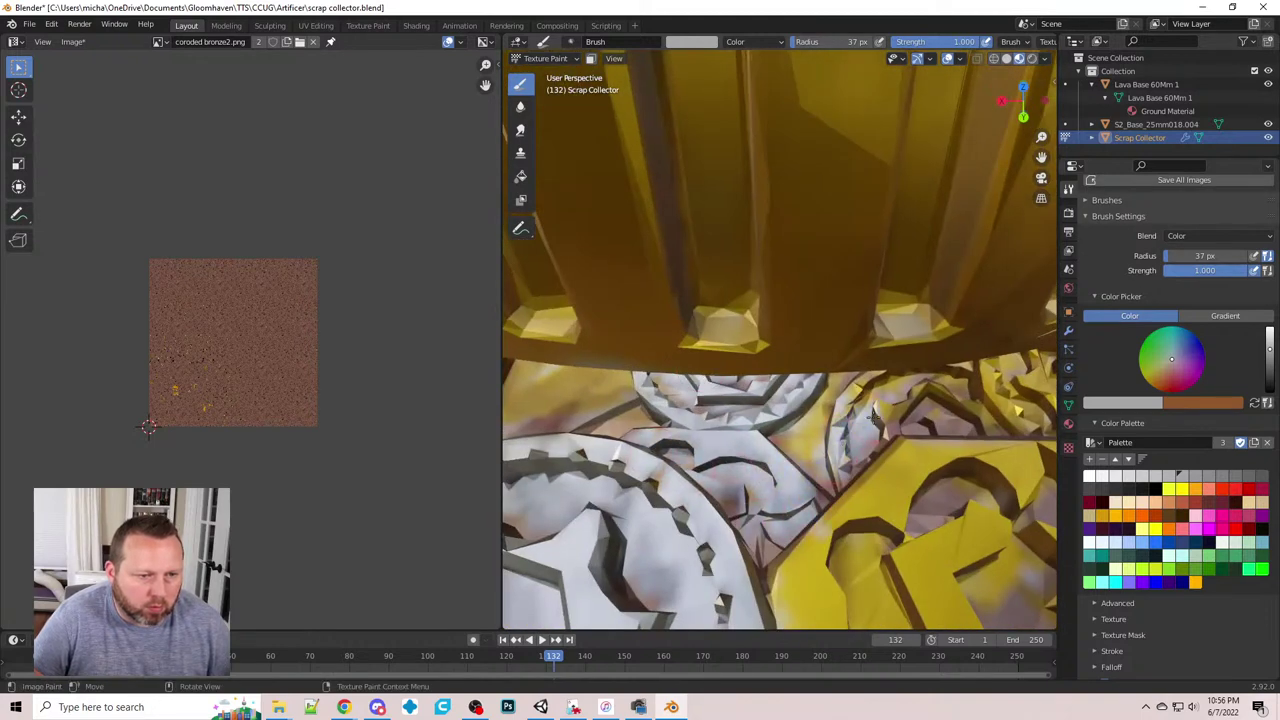
{"action": "middle_click_drag", "start_coordinate": [835, 395], "coordinate": [791, 397]}
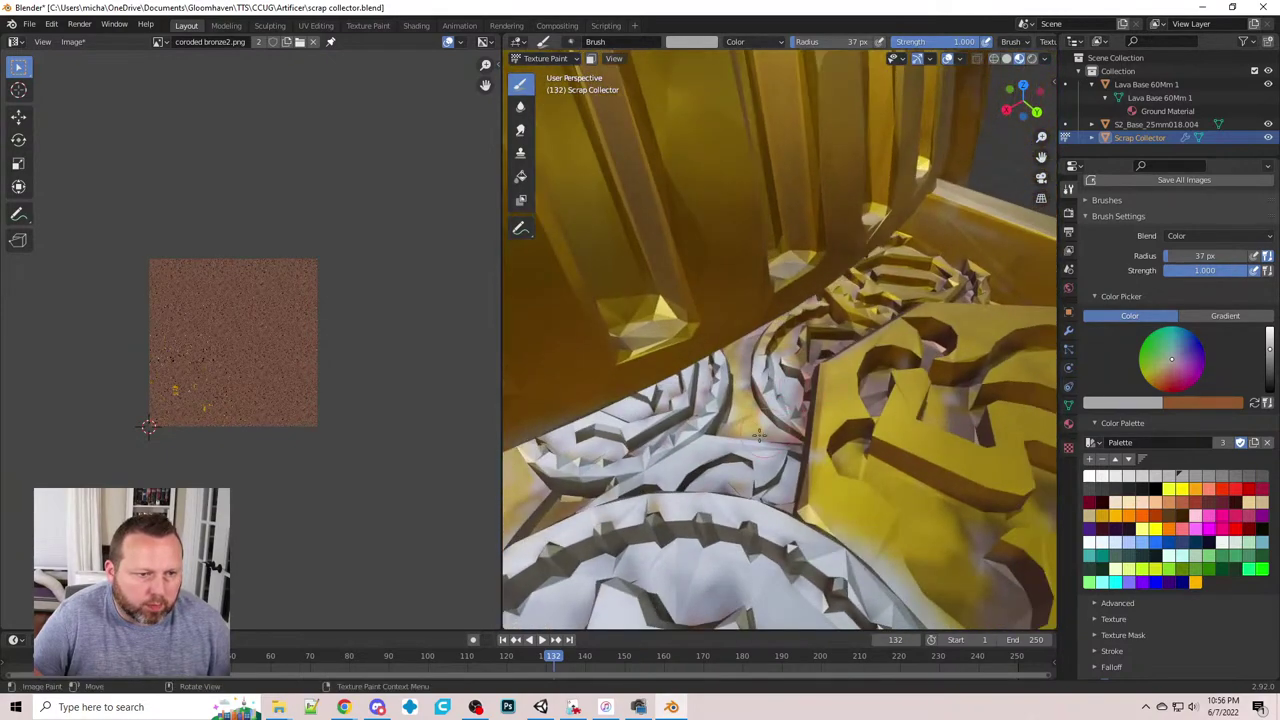
{"action": "middle_click_drag", "start_coordinate": [730, 449], "coordinate": [760, 470]}
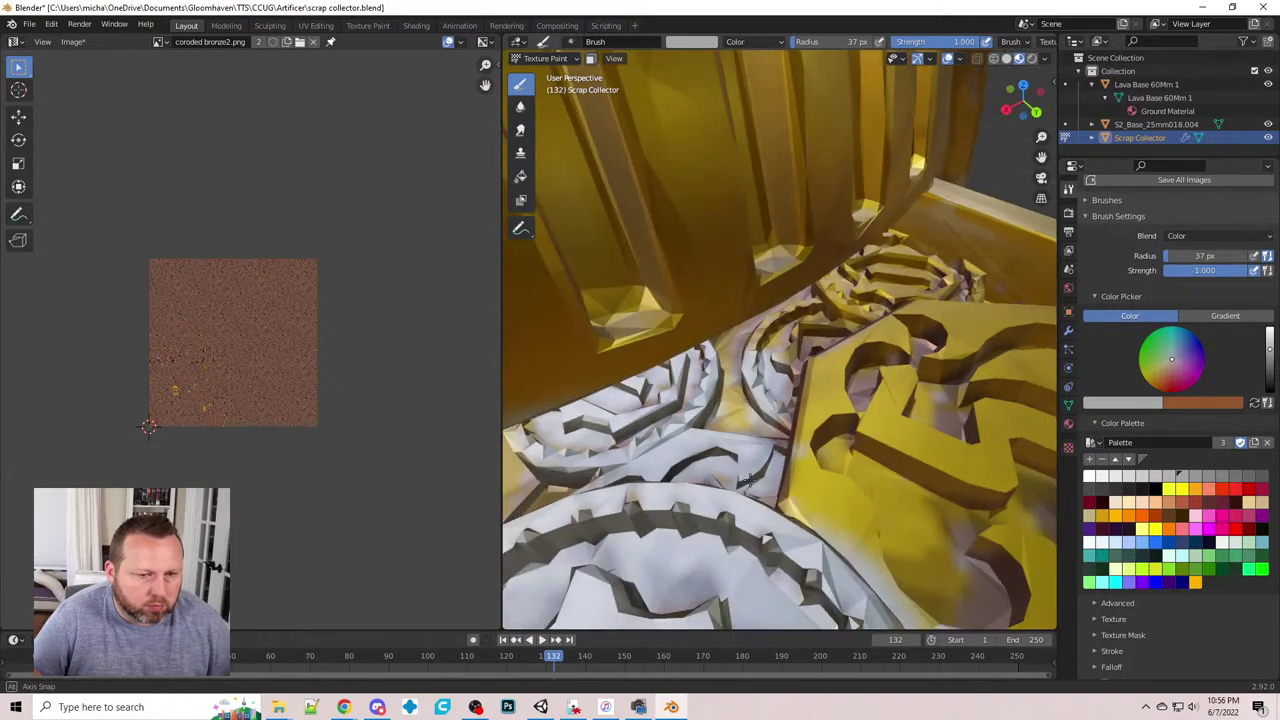
- Switch the brush to golden yellow and repaint the half-buried coin between the large round coin and the 5 coin
{"action": "left_click", "coordinate": [1195, 582]}
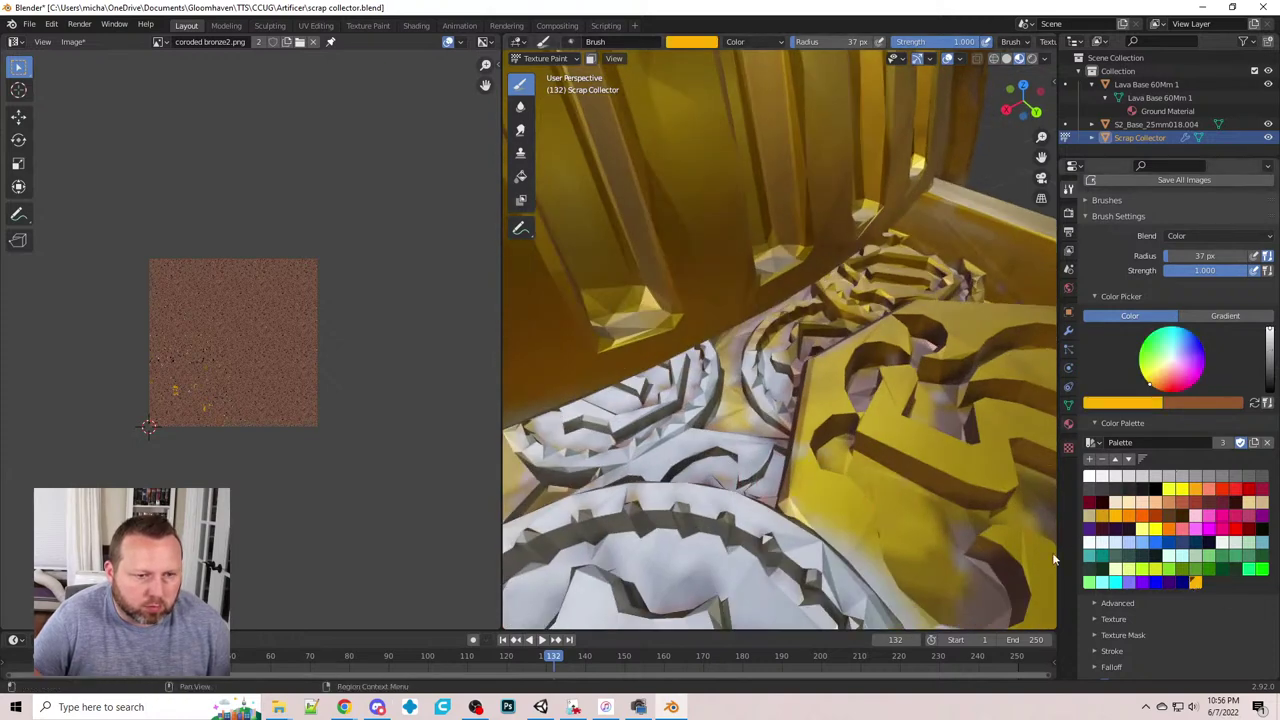
{"action": "middle_click_drag", "start_coordinate": [760, 540], "coordinate": [600, 542]}
{"action": "mouse_move", "coordinate": [572, 538]}
{"action": "left_mouse_down"}
{"action": "mouse_move", "coordinate": [640, 510]}
{"action": "mouse_move", "coordinate": [660, 575]}
{"action": "mouse_move", "coordinate": [686, 530]}
{"action": "left_mouse_up"}
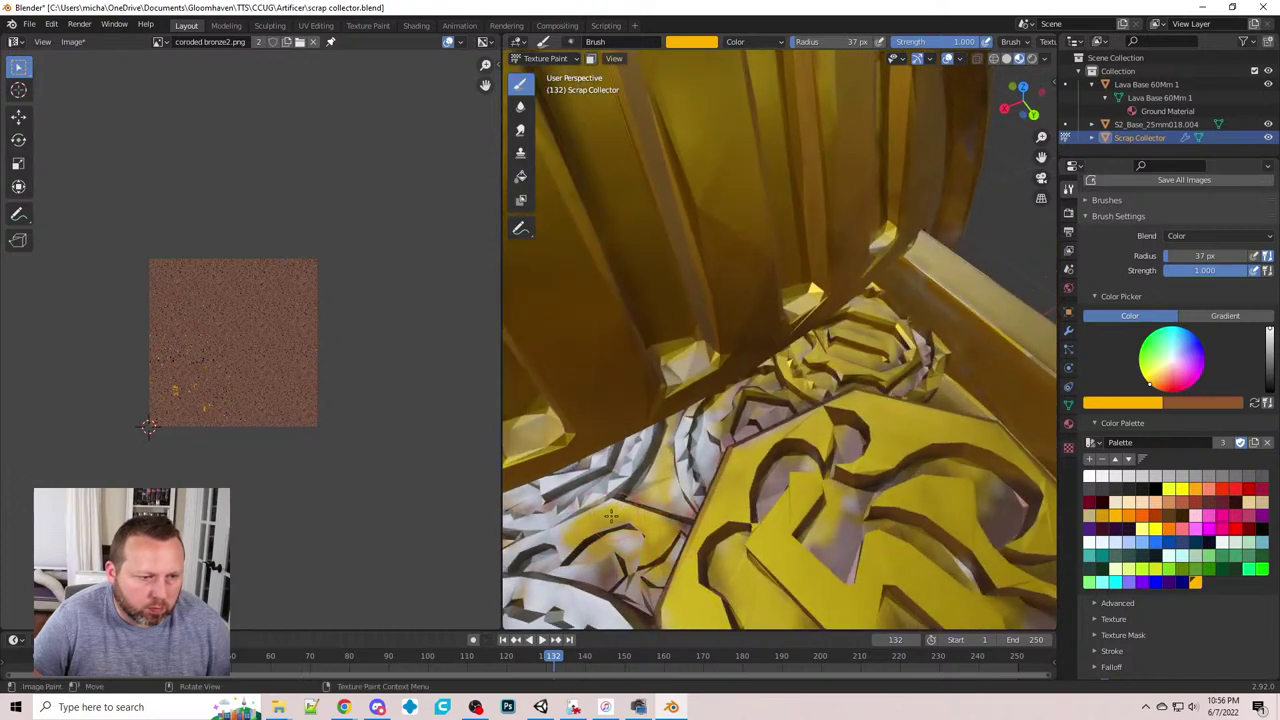
{"action": "mouse_move", "coordinate": [611, 514]}
{"action": "left_mouse_down"}
{"action": "mouse_move", "coordinate": [555, 556]}
{"action": "mouse_move", "coordinate": [638, 585]}
{"action": "left_mouse_up"}
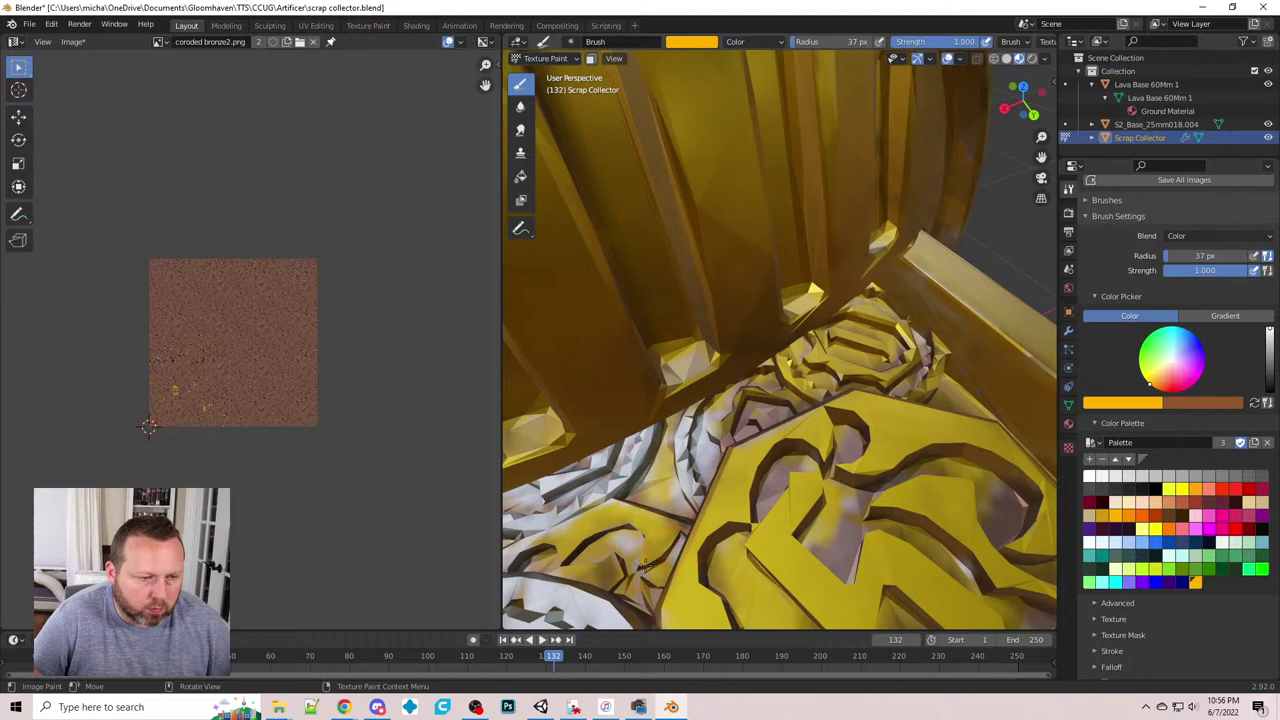
{"action": "middle_click_drag", "start_coordinate": [642, 567], "coordinate": [624, 586]}
{"action": "left_click_drag", "start_coordinate": [633, 578], "coordinate": [688, 548]}
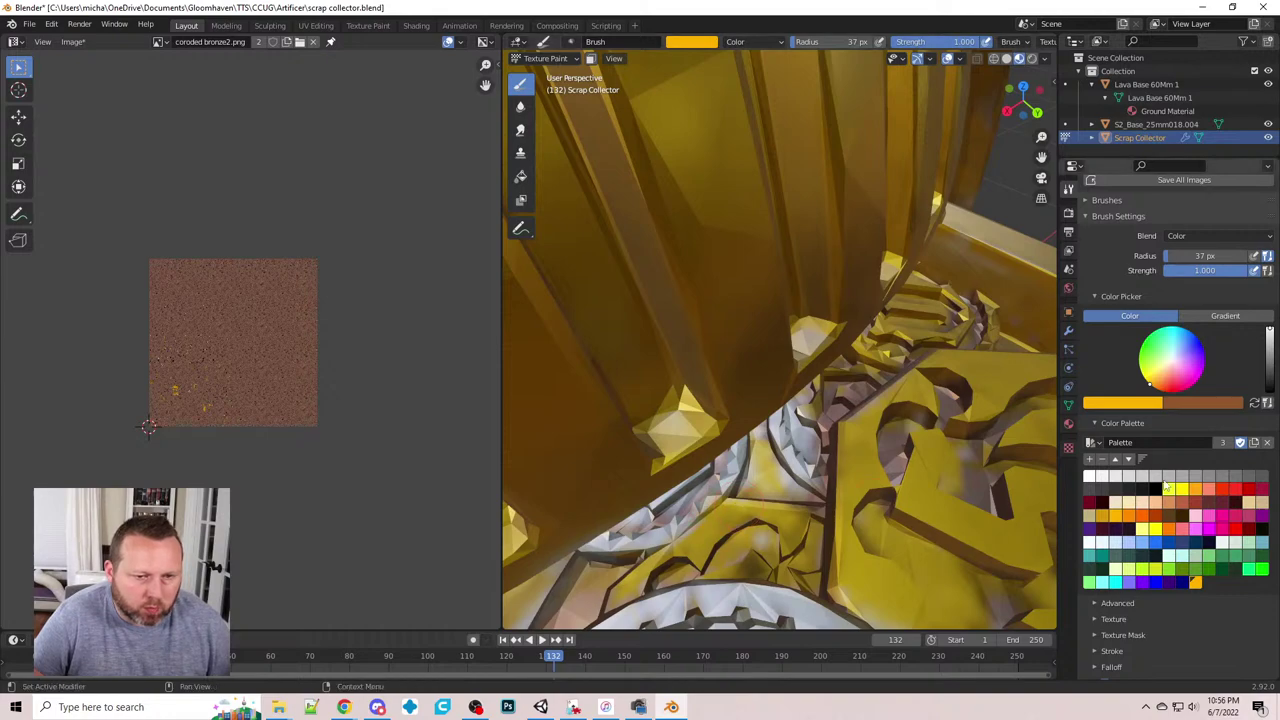
- Switch the brush to a lighter grey and paint over the remaining yellow on the round coin partly under the 5 coin
{"action": "left_click", "coordinate": [1158, 476]}
{"action": "mouse_move", "coordinate": [776, 425]}
{"action": "middle_mouse_down"}
{"action": "mouse_move", "coordinate": [791, 366]}
{"action": "mouse_move", "coordinate": [760, 347]}
{"action": "middle_mouse_up"}
{"action": "mouse_move", "coordinate": [757, 320]}
{"action": "left_mouse_down"}
{"action": "mouse_move", "coordinate": [813, 292]}
{"action": "mouse_move", "coordinate": [748, 328]}
{"action": "left_mouse_up"}
{"action": "middle_click_drag", "start_coordinate": [748, 328], "coordinate": [849, 418]}
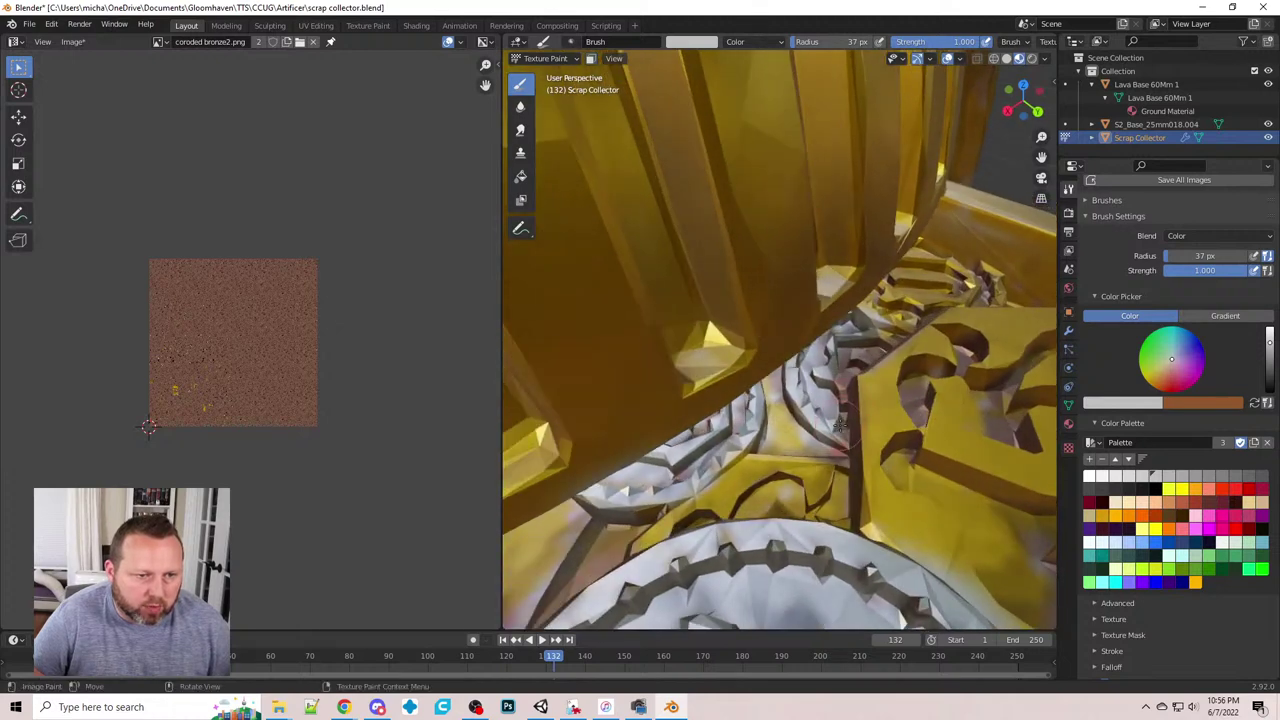
{"action": "left_click_drag", "start_coordinate": [832, 366], "coordinate": [893, 318]}
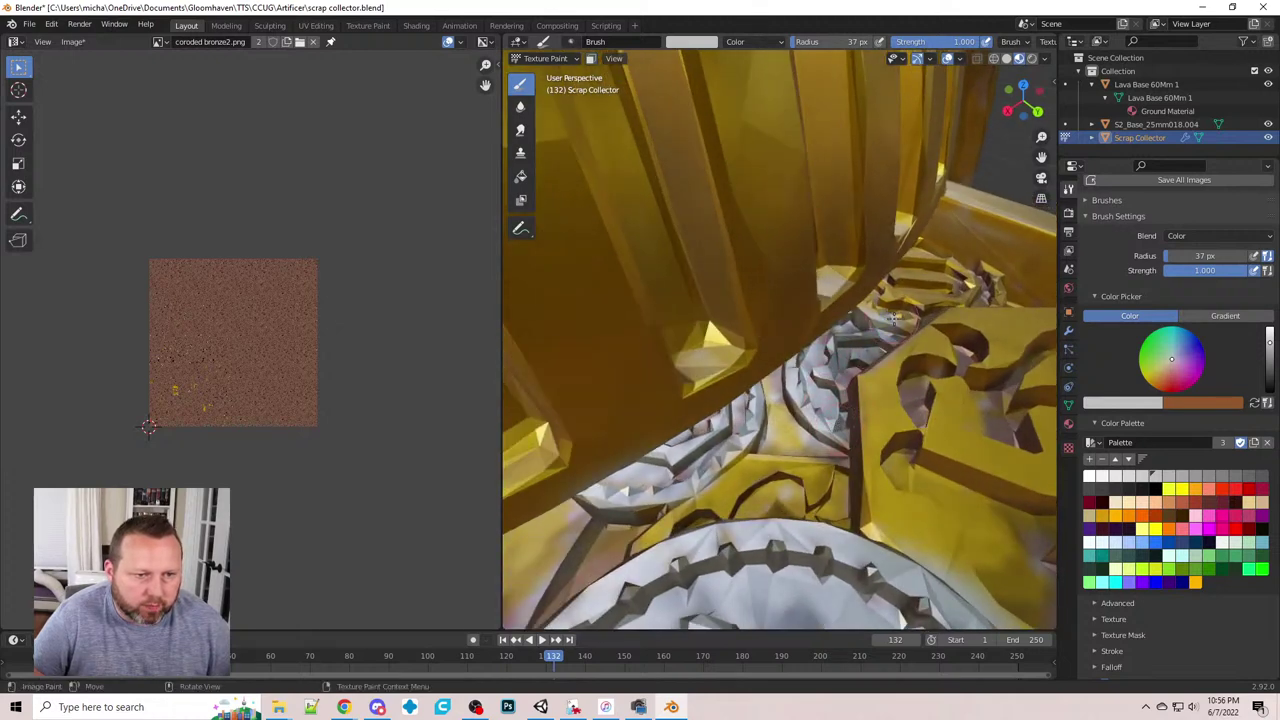
- Paint light grey over the yellow coin in the drawer's back corner and the edge of the half-buried coin beside it
{"action": "mouse_move", "coordinate": [855, 345]}
{"action": "middle_mouse_down"}
{"action": "mouse_move", "coordinate": [790, 330]}
{"action": "mouse_move", "coordinate": [755, 365]}
{"action": "middle_mouse_up"}
{"action": "scroll", "coordinate": [756, 366], "scroll_direction": "up", "scroll_amount": 3}
{"action": "middle_click_drag", "start_coordinate": [777, 420], "coordinate": [823, 434]}
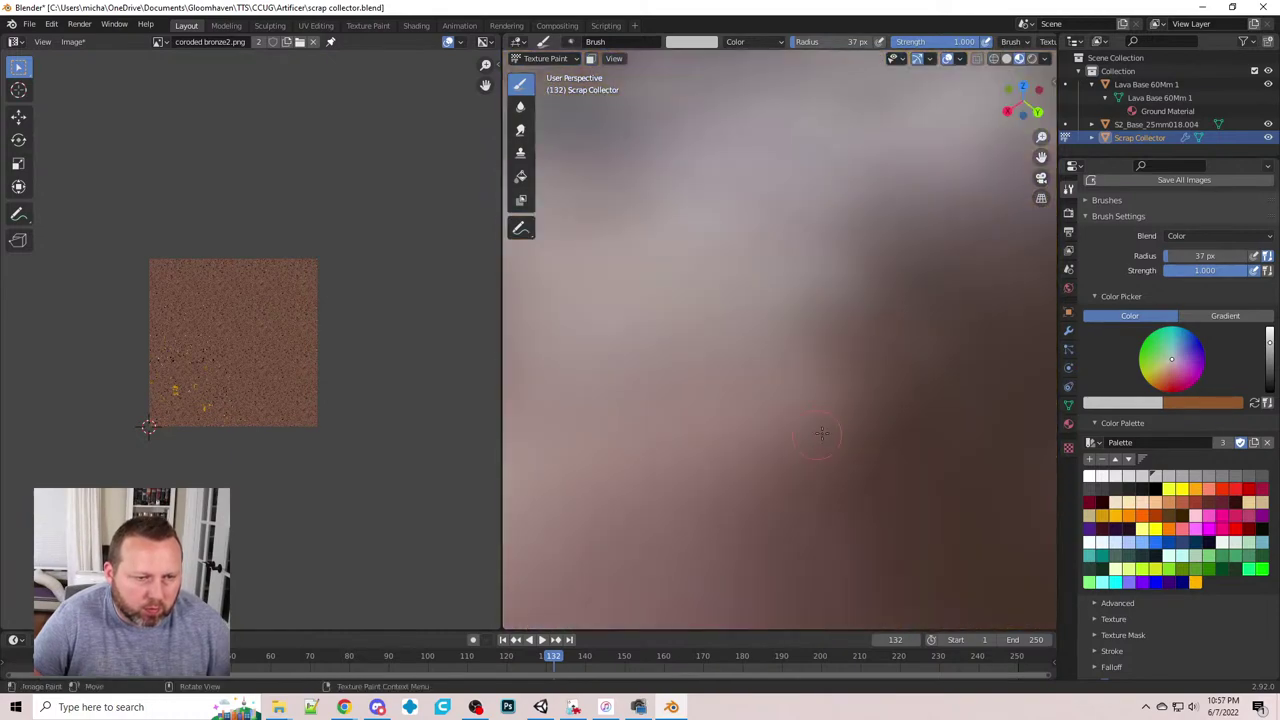
{"action": "scroll", "coordinate": [824, 428], "scroll_direction": "down", "scroll_amount": 1}
{"action": "scroll", "coordinate": [836, 414], "scroll_direction": "down", "scroll_amount": 3}
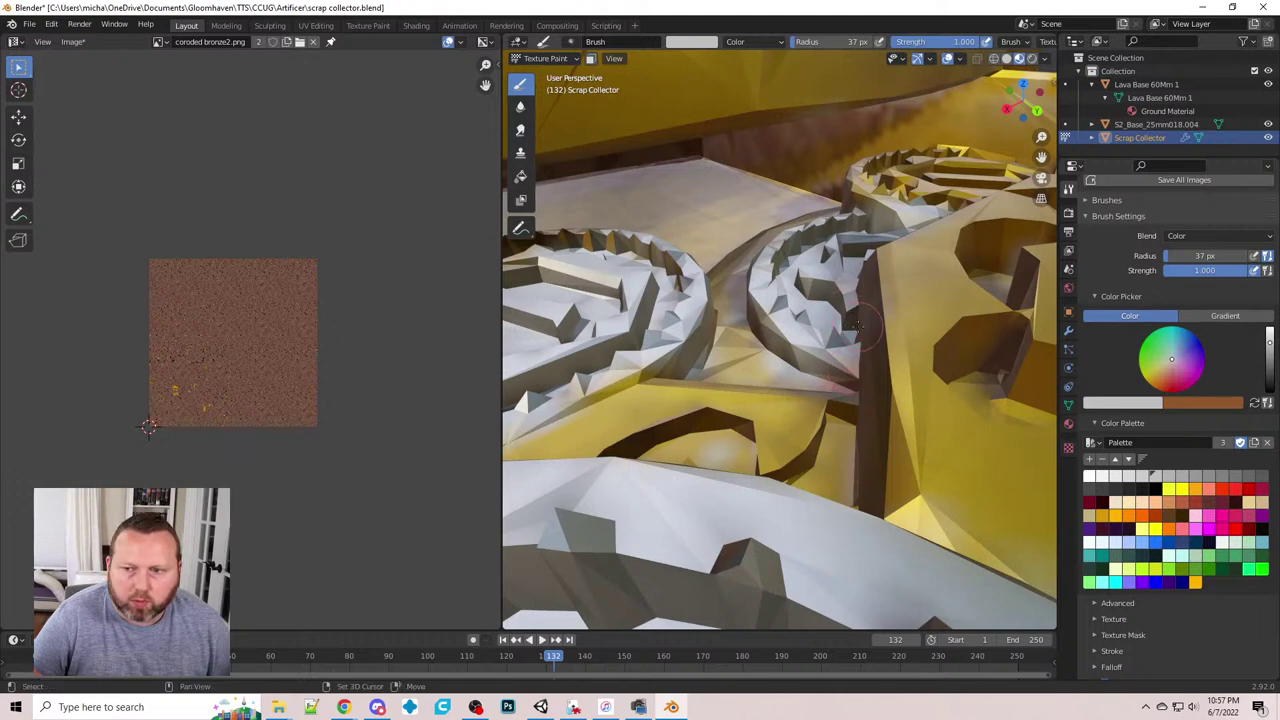
{"action": "mouse_move", "coordinate": [870, 330]}
{"action": "middle_mouse_down"}
{"action": "mouse_move", "coordinate": [797, 362]}
{"action": "mouse_move", "coordinate": [799, 322]}
{"action": "middle_mouse_up"}
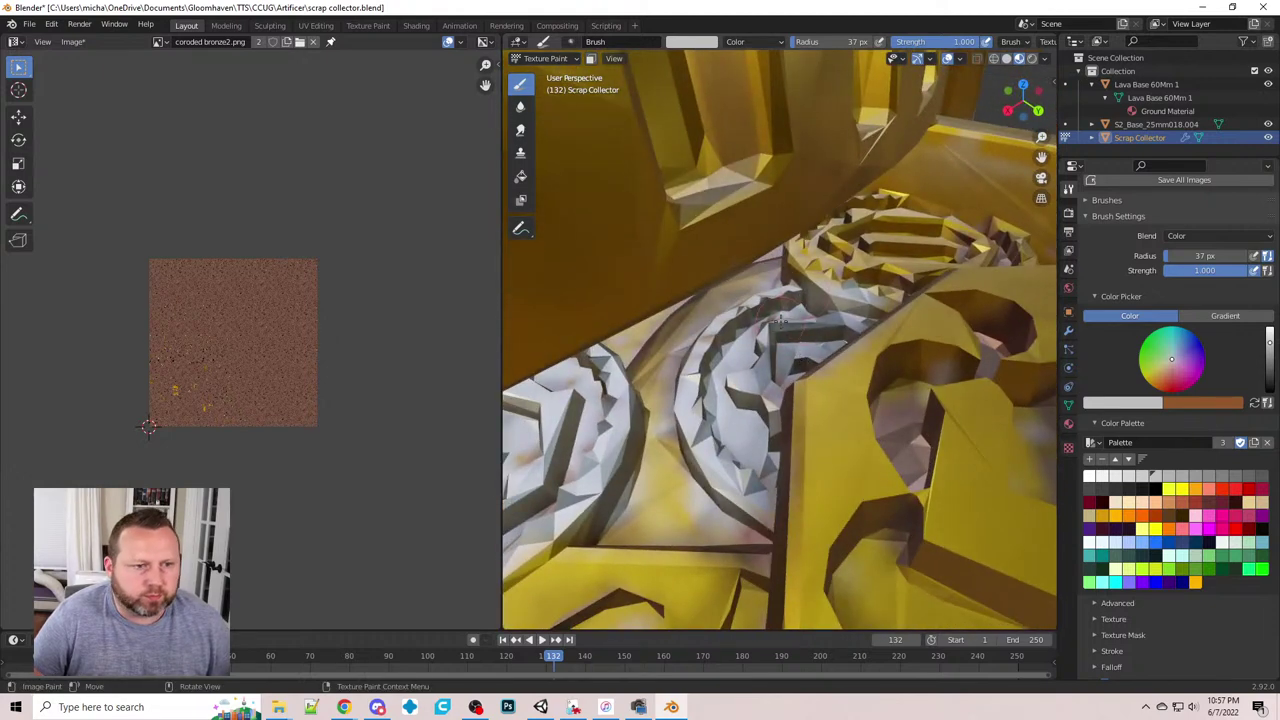
{"action": "mouse_move", "coordinate": [822, 298]}
{"action": "left_mouse_down"}
{"action": "mouse_move", "coordinate": [845, 270]}
{"action": "mouse_move", "coordinate": [927, 262]}
{"action": "left_mouse_up"}
{"action": "middle_click_drag", "start_coordinate": [878, 290], "coordinate": [819, 337]}
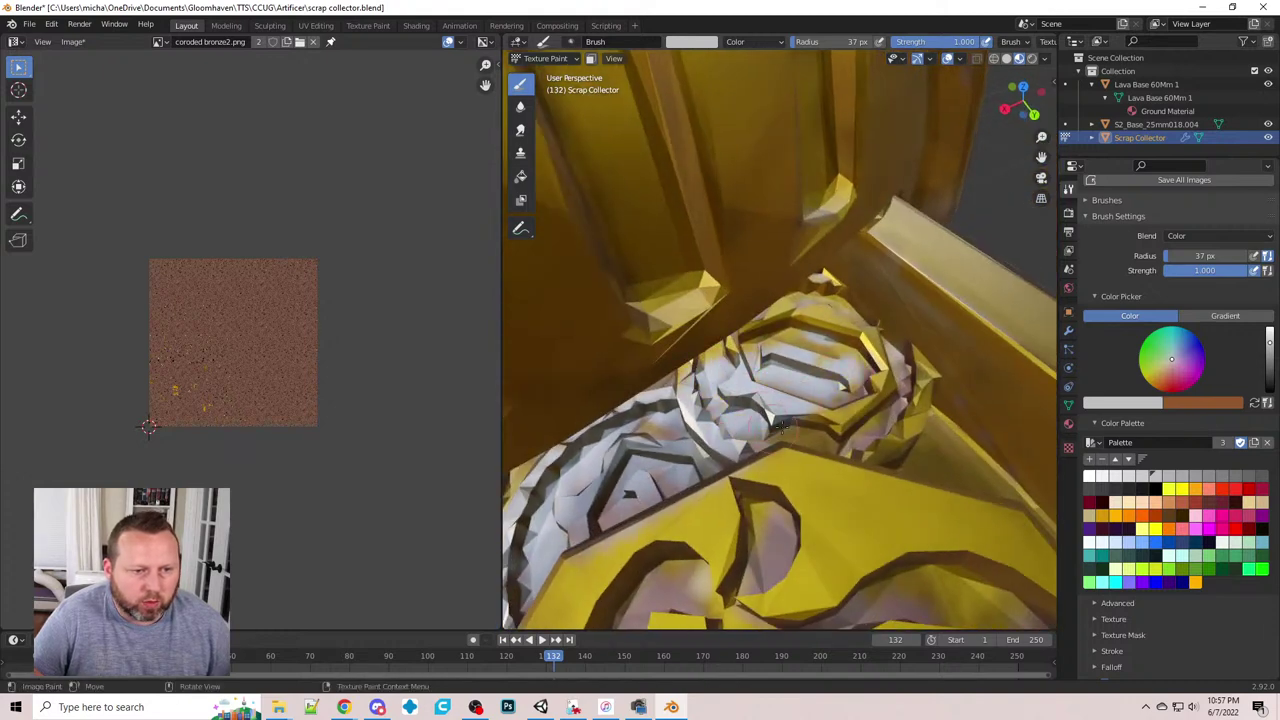
{"action": "mouse_move", "coordinate": [780, 424]}
{"action": "left_mouse_down"}
{"action": "mouse_move", "coordinate": [850, 440]}
{"action": "mouse_move", "coordinate": [910, 400]}
{"action": "mouse_move", "coordinate": [930, 370]}
{"action": "mouse_move", "coordinate": [840, 339]}
{"action": "mouse_move", "coordinate": [864, 404]}
{"action": "mouse_move", "coordinate": [814, 349]}
{"action": "mouse_move", "coordinate": [856, 340]}
{"action": "left_mouse_up"}
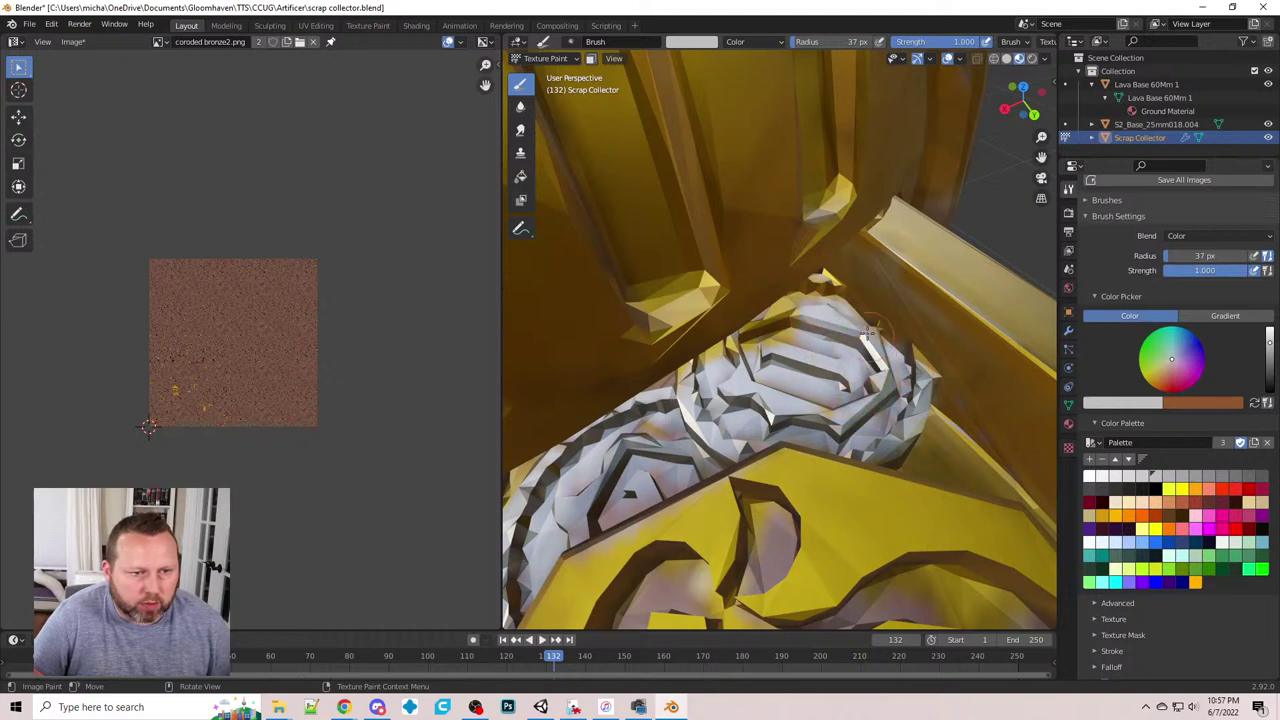
- Cover the remaining yellow on the rim, number and side edges of the back-corner coin with light grey
{"action": "middle_click_drag", "start_coordinate": [846, 386], "coordinate": [626, 396]}
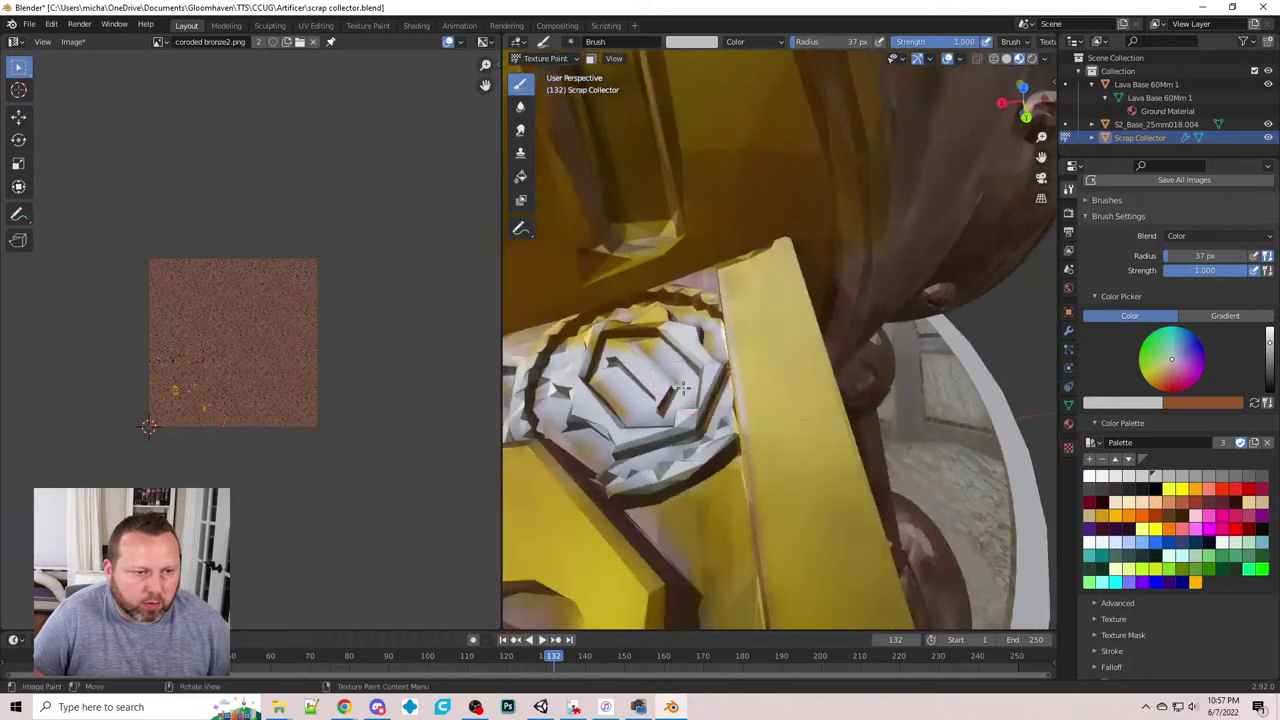
{"action": "mouse_move", "coordinate": [583, 395]}
{"action": "left_mouse_down"}
{"action": "mouse_move", "coordinate": [668, 322]}
{"action": "mouse_move", "coordinate": [617, 345]}
{"action": "left_mouse_up"}
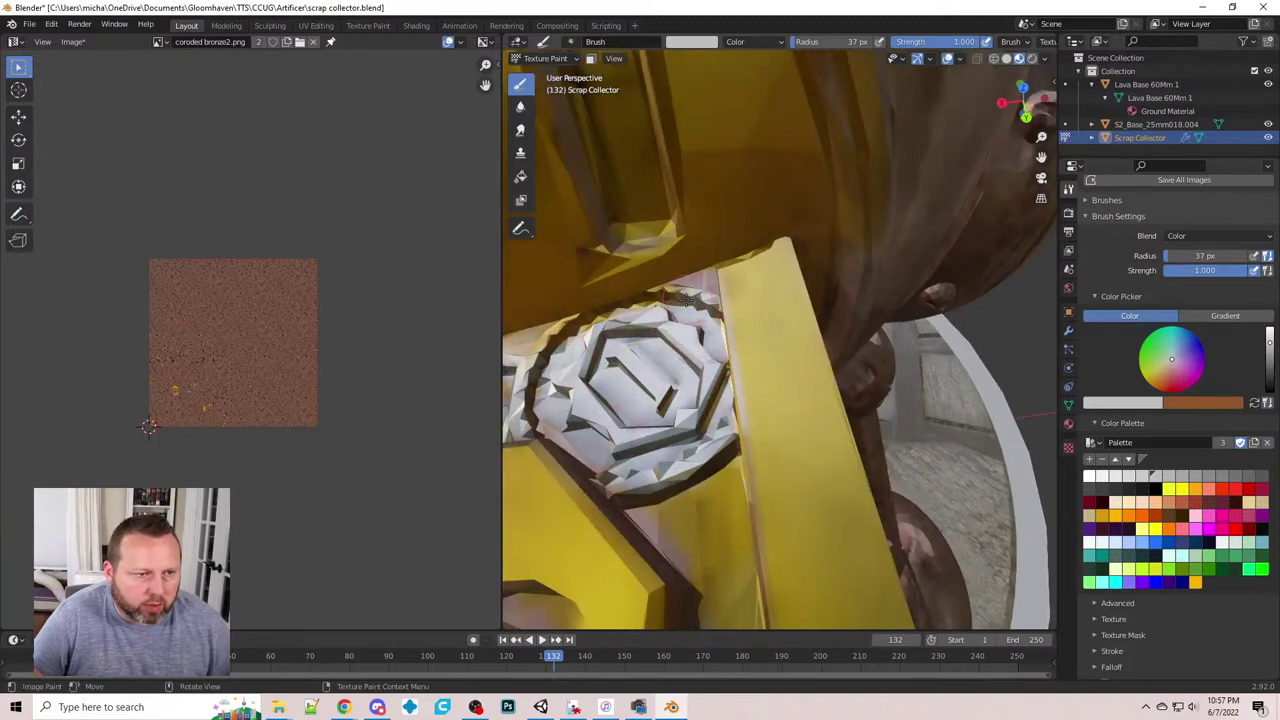
{"action": "middle_click_drag", "start_coordinate": [684, 300], "coordinate": [683, 252]}
{"action": "mouse_move", "coordinate": [683, 252]}
{"action": "left_mouse_down"}
{"action": "mouse_move", "coordinate": [600, 260]}
{"action": "mouse_move", "coordinate": [556, 309]}
{"action": "left_mouse_up"}
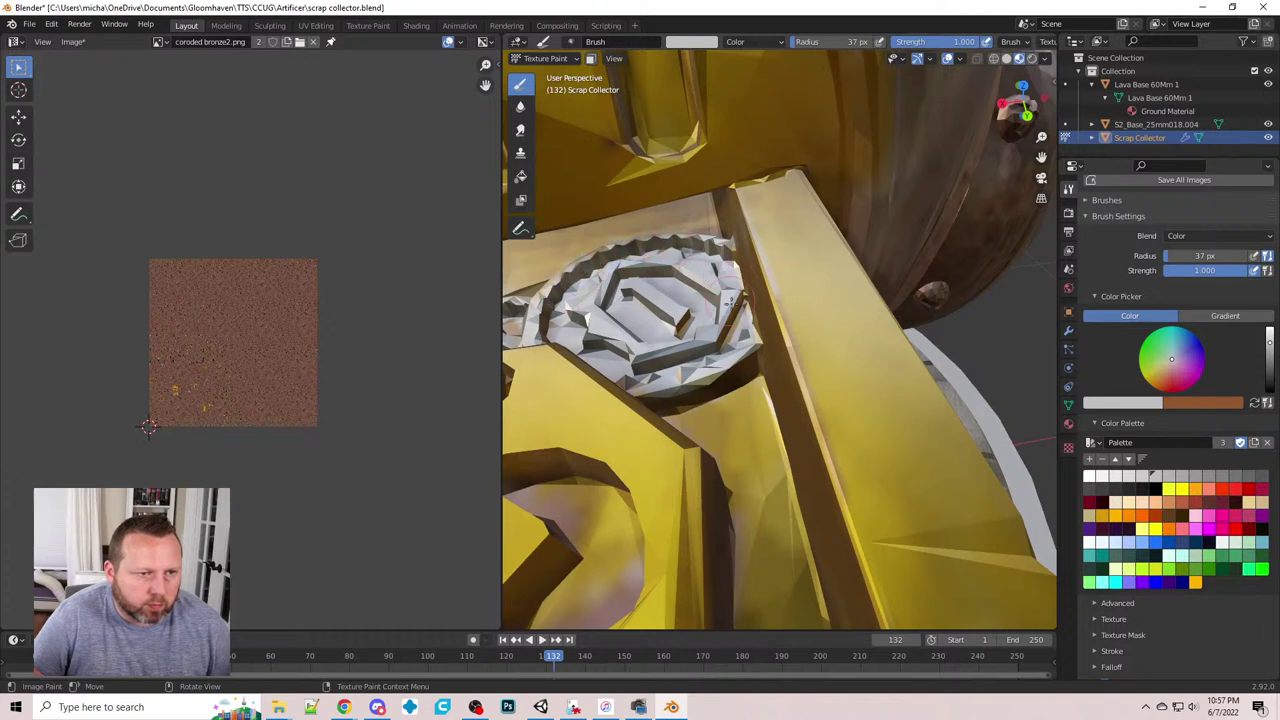
{"action": "left_click_drag", "start_coordinate": [730, 300], "coordinate": [686, 355]}
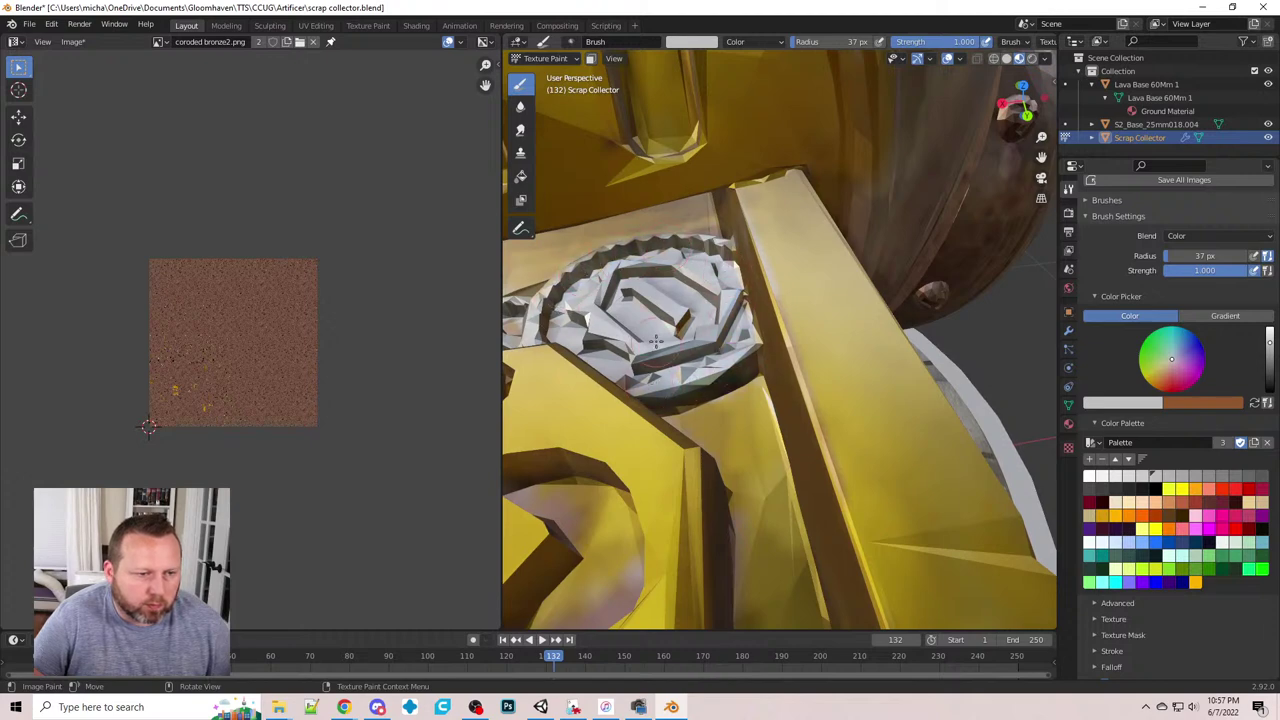
- Set the brush colour to red with the Color blend mode
{"action": "scroll", "coordinate": [640, 370], "scroll_direction": "down", "scroll_amount": 10}
{"action": "middle_click_drag", "start_coordinate": [697, 414], "coordinate": [719, 427]}
{"action": "middle_click_drag", "start_coordinate": [700, 350], "coordinate": [740, 340]}
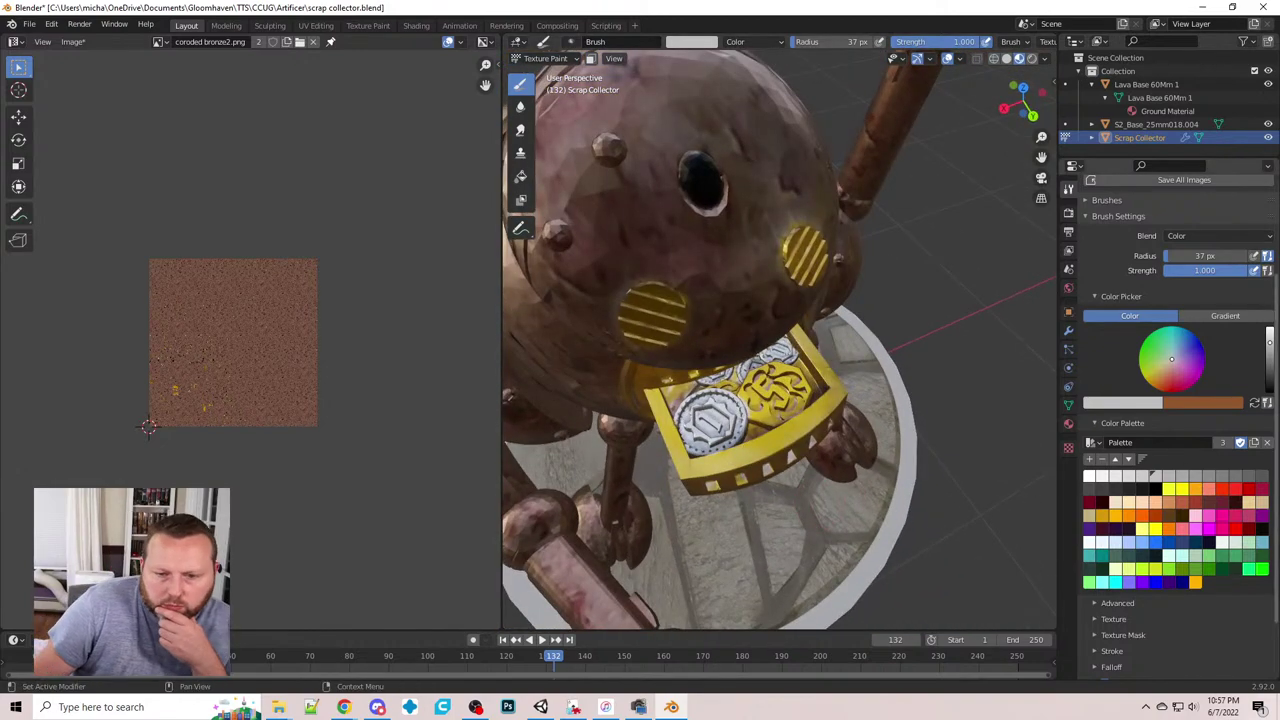
{"action": "middle_click_drag", "start_coordinate": [957, 543], "coordinate": [975, 410]}
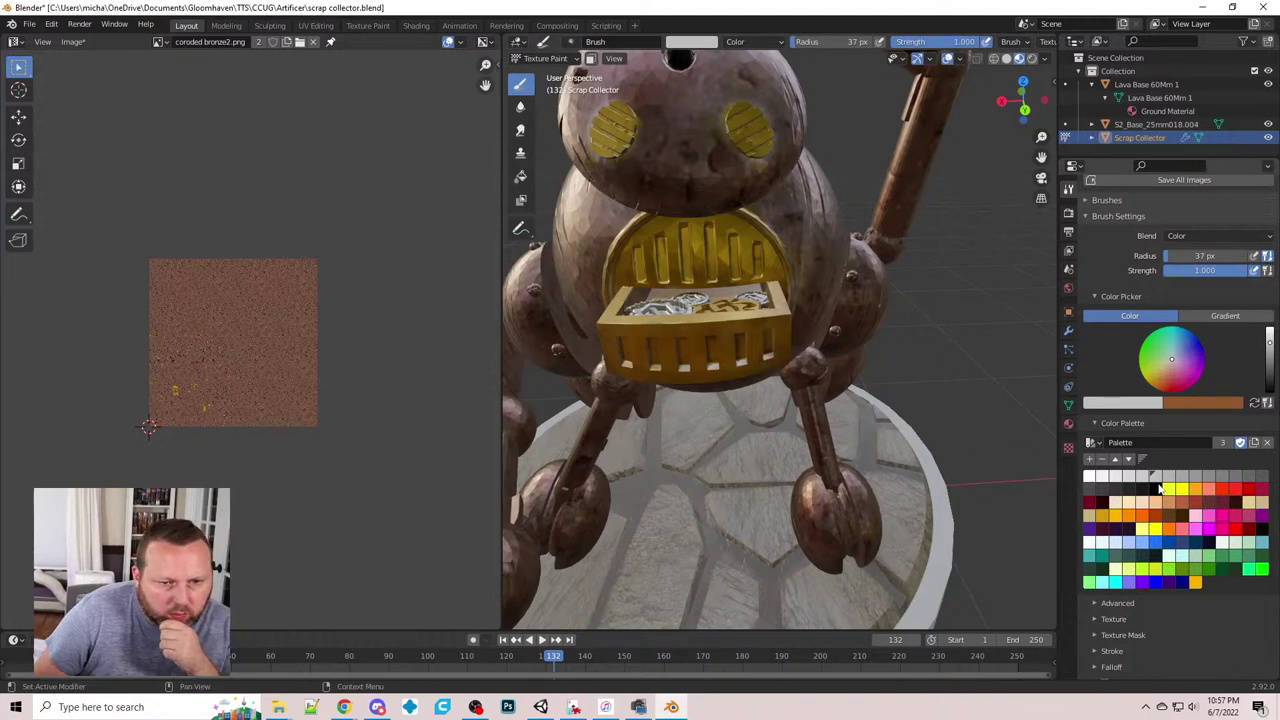
{"action": "left_click", "coordinate": [1157, 487]}
{"action": "left_click", "coordinate": [742, 42]}
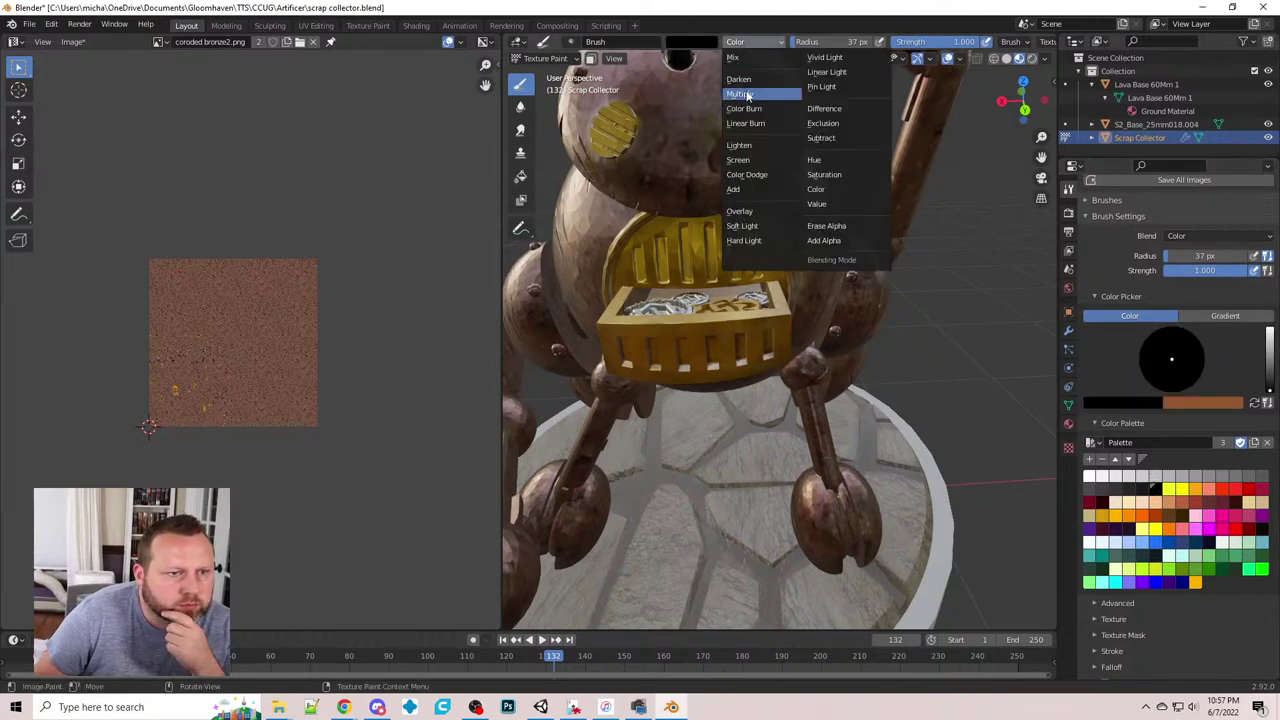
{"action": "left_click", "coordinate": [822, 192]}
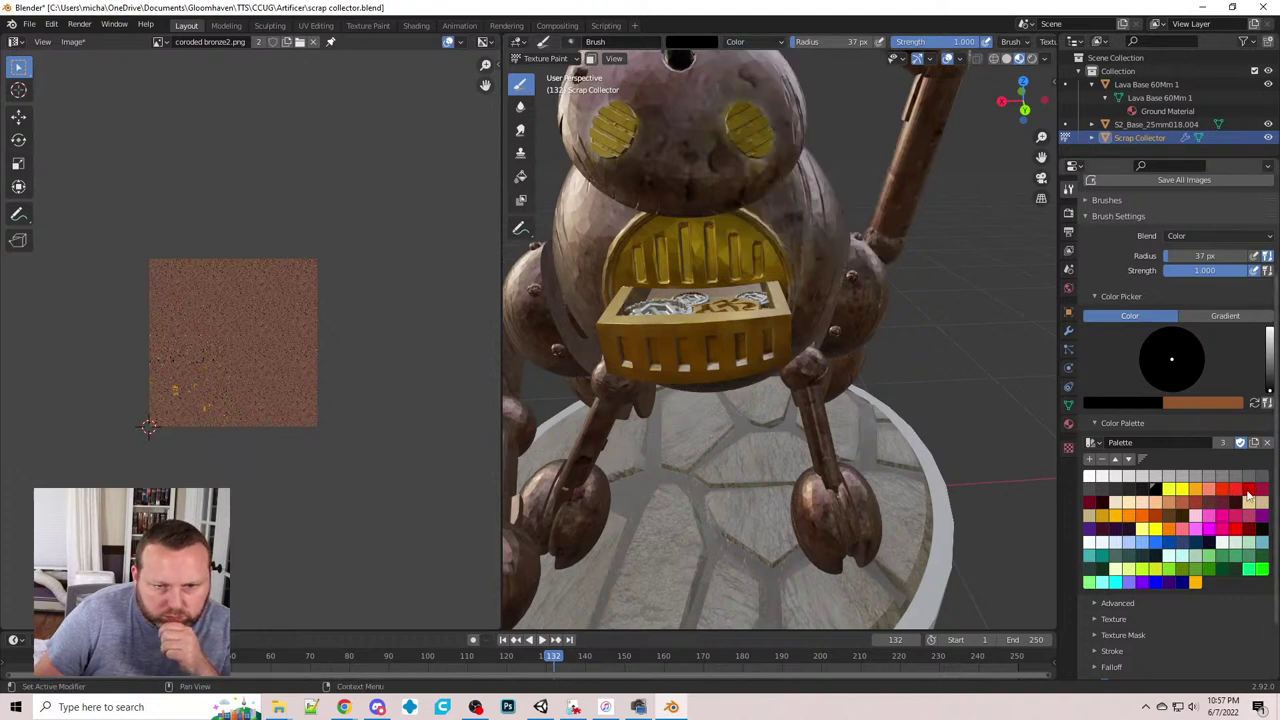
{"action": "left_click", "coordinate": [1247, 493]}
{"action": "middle_click_drag", "start_coordinate": [871, 328], "coordinate": [914, 354]}
{"action": "scroll", "coordinate": [911, 351], "scroll_direction": "down", "scroll_amount": 3}
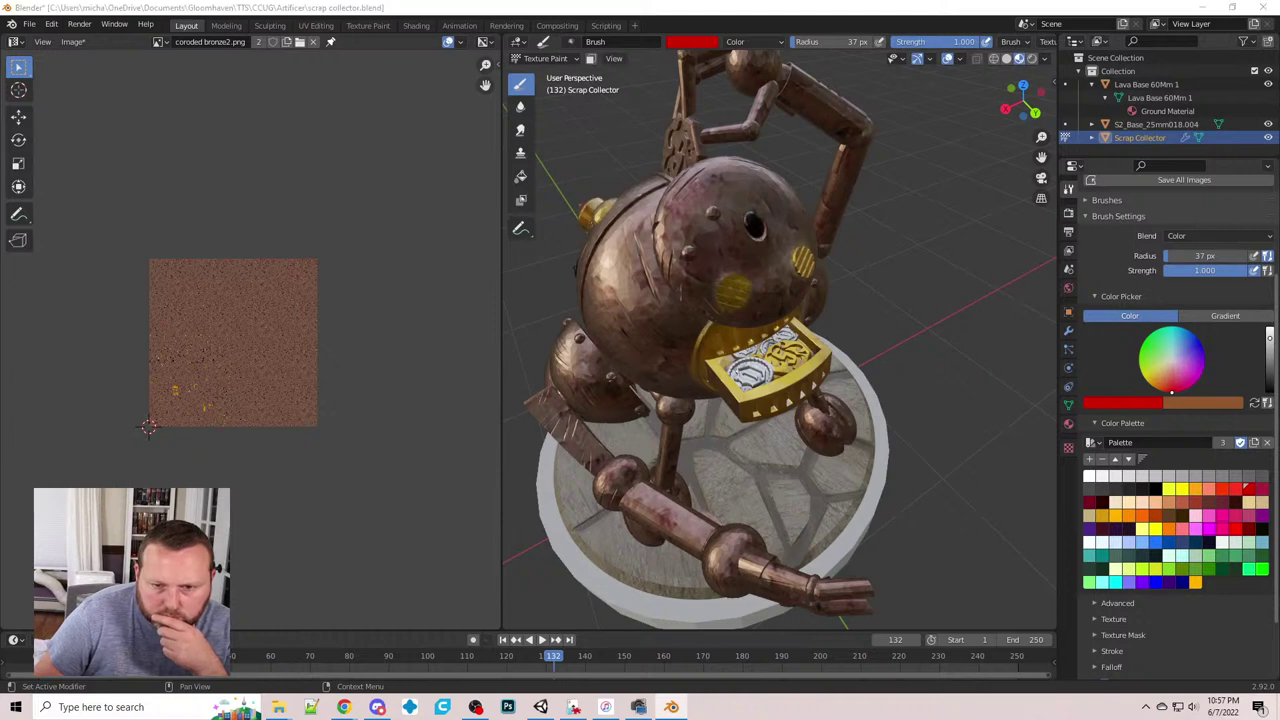
- Check the robot's face in the reference artwork and set the brush to strength 0.096 and radius 74 px
{"action": "key", "text": "alt+Tab"}
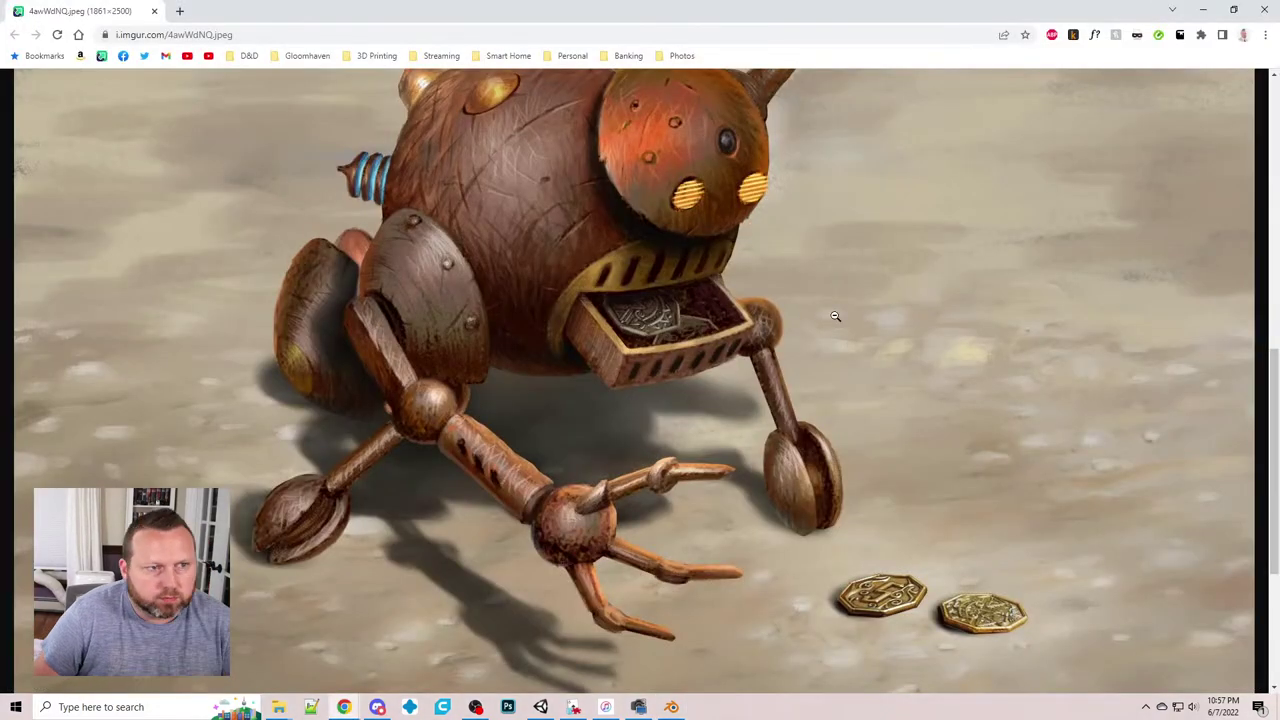
{"action": "key", "text": "alt+Tab"}
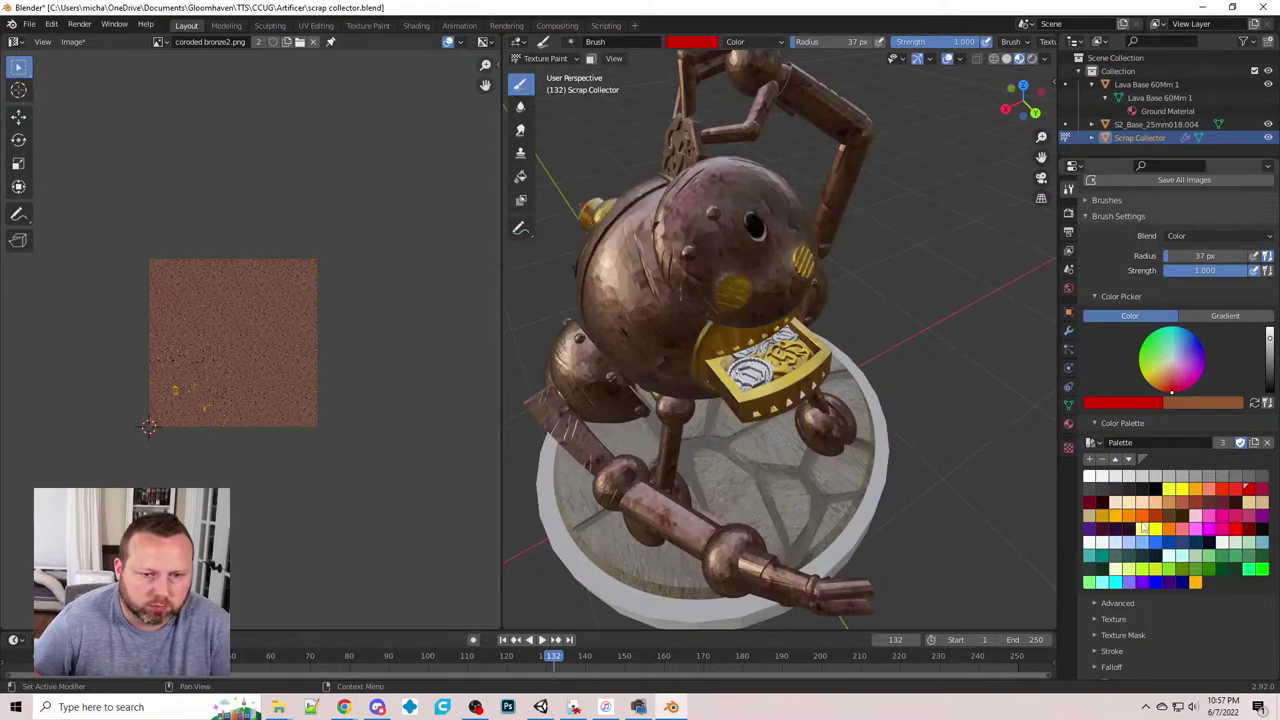
{"action": "middle_click_drag", "start_coordinate": [752, 322], "coordinate": [771, 326]}
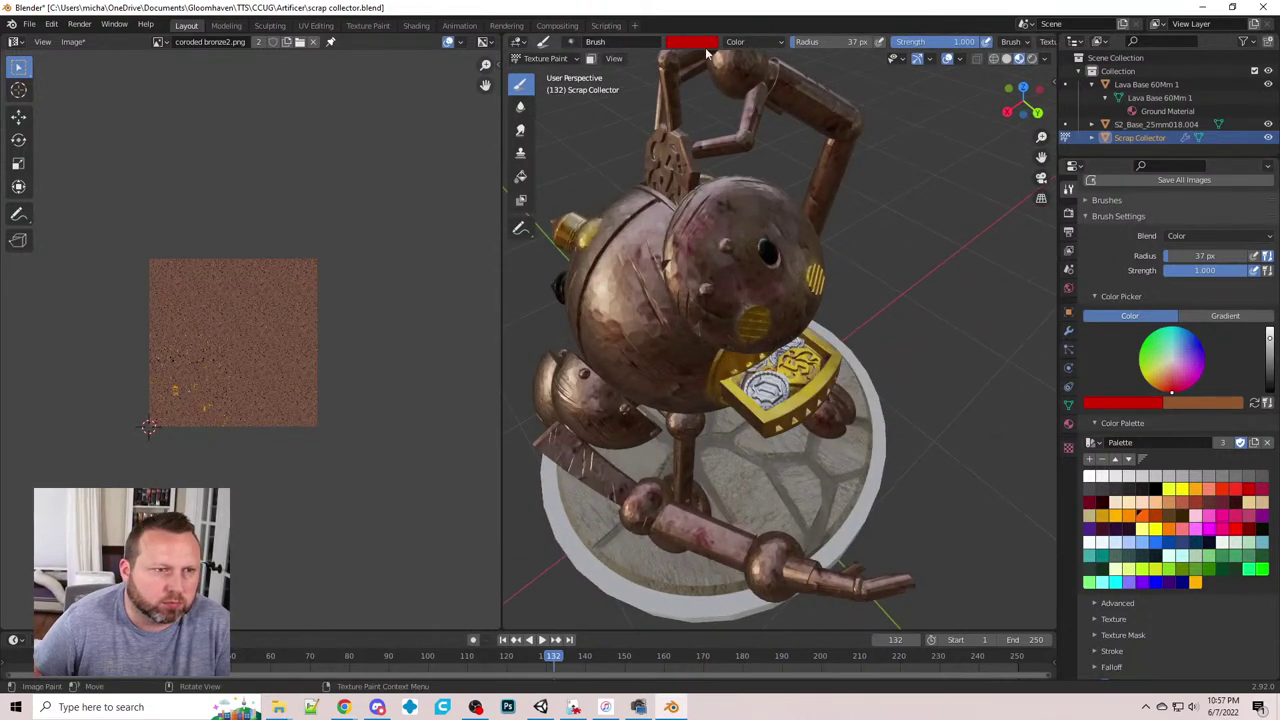
{"action": "left_click_drag", "start_coordinate": [953, 42], "coordinate": [883, 42]}
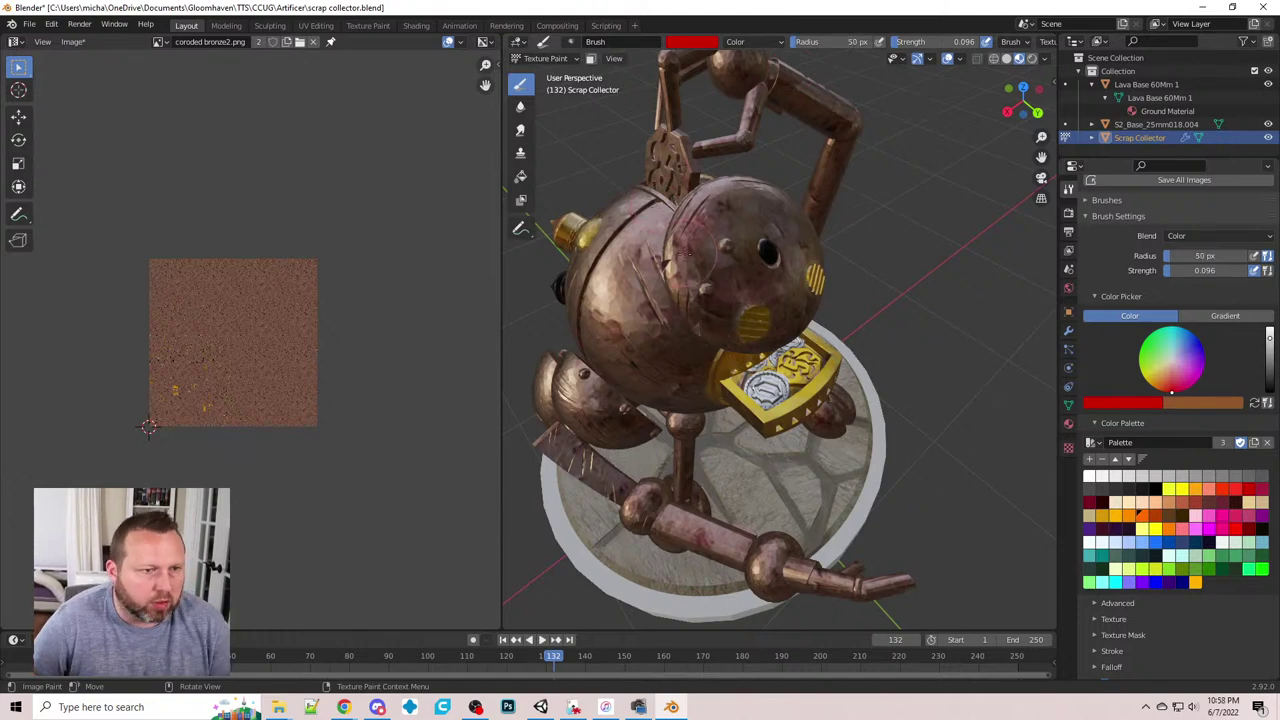
{"action": "key", "text": "bracketright"}
{"action": "key", "text": "bracketright"}
{"action": "key", "text": "bracketright"}
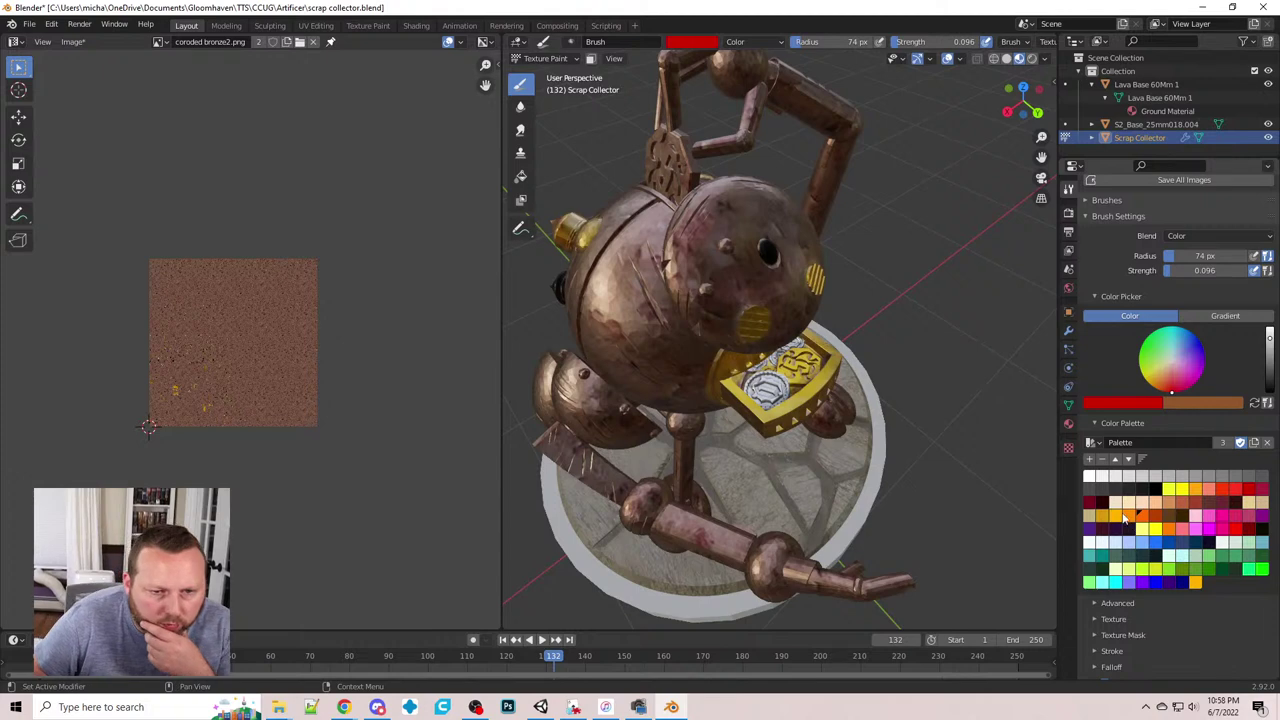
- Switch the brush to orange, raise its strength to 0.237 and tint the robot's round face
{"action": "left_click", "coordinate": [1125, 516]}
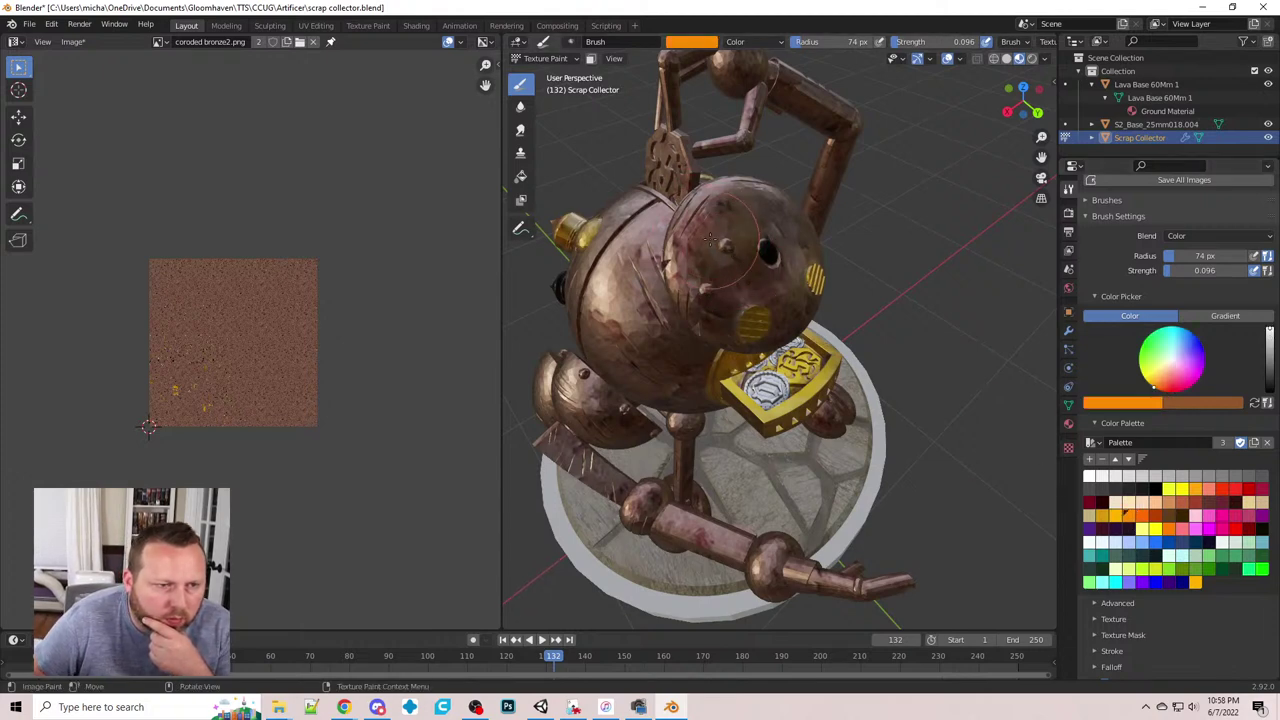
{"action": "middle_click_drag", "start_coordinate": [710, 240], "coordinate": [752, 245]}
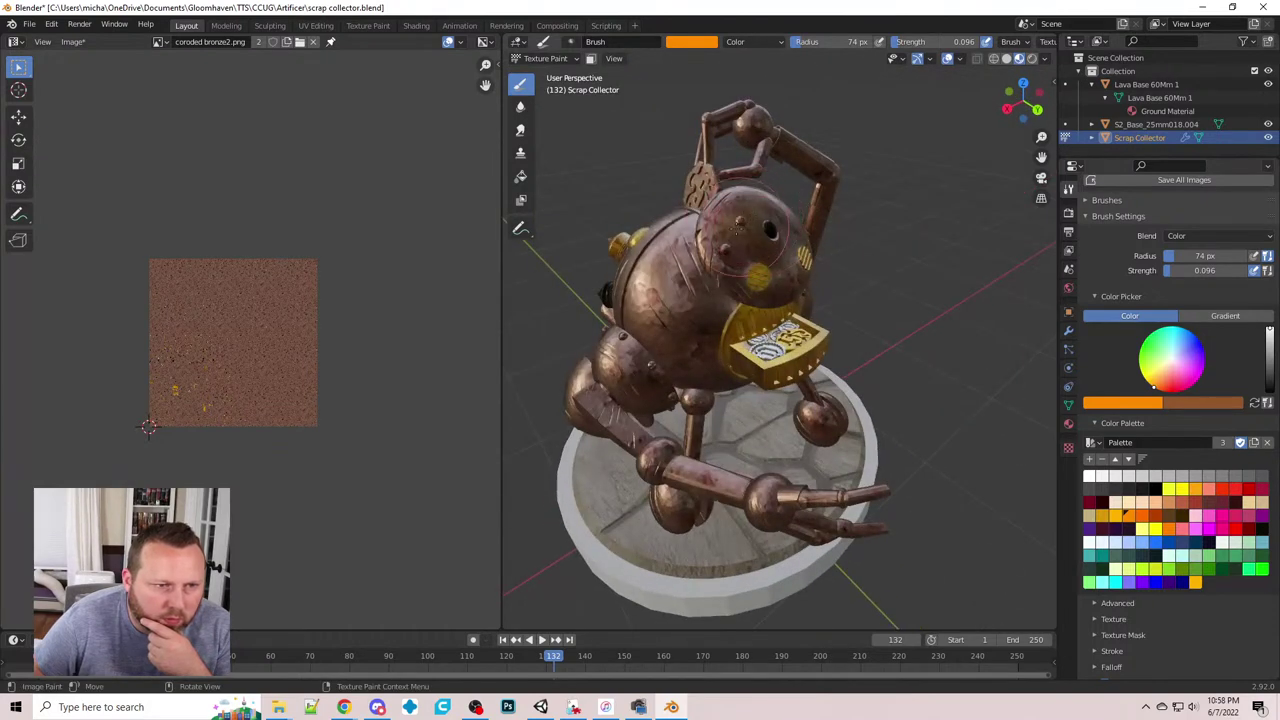
{"action": "left_click_drag", "start_coordinate": [908, 42], "coordinate": [930, 42]}
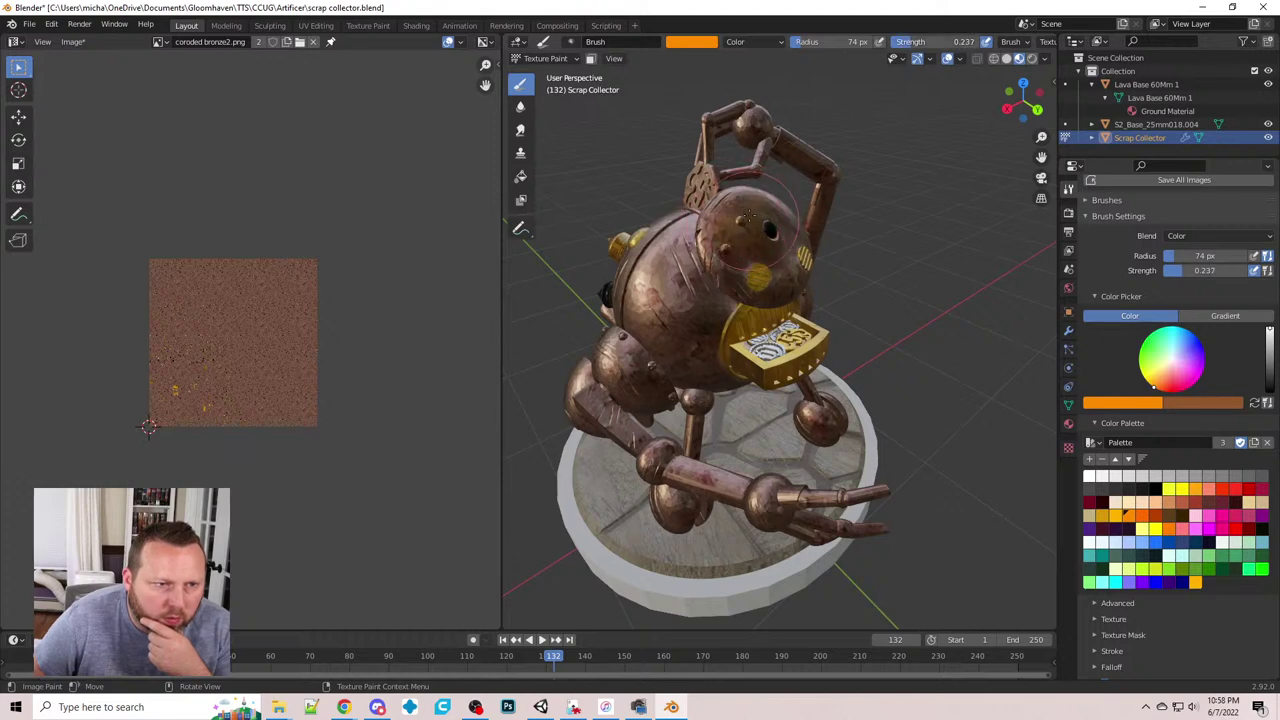
{"action": "middle_click_drag", "start_coordinate": [735, 285], "coordinate": [750, 268]}
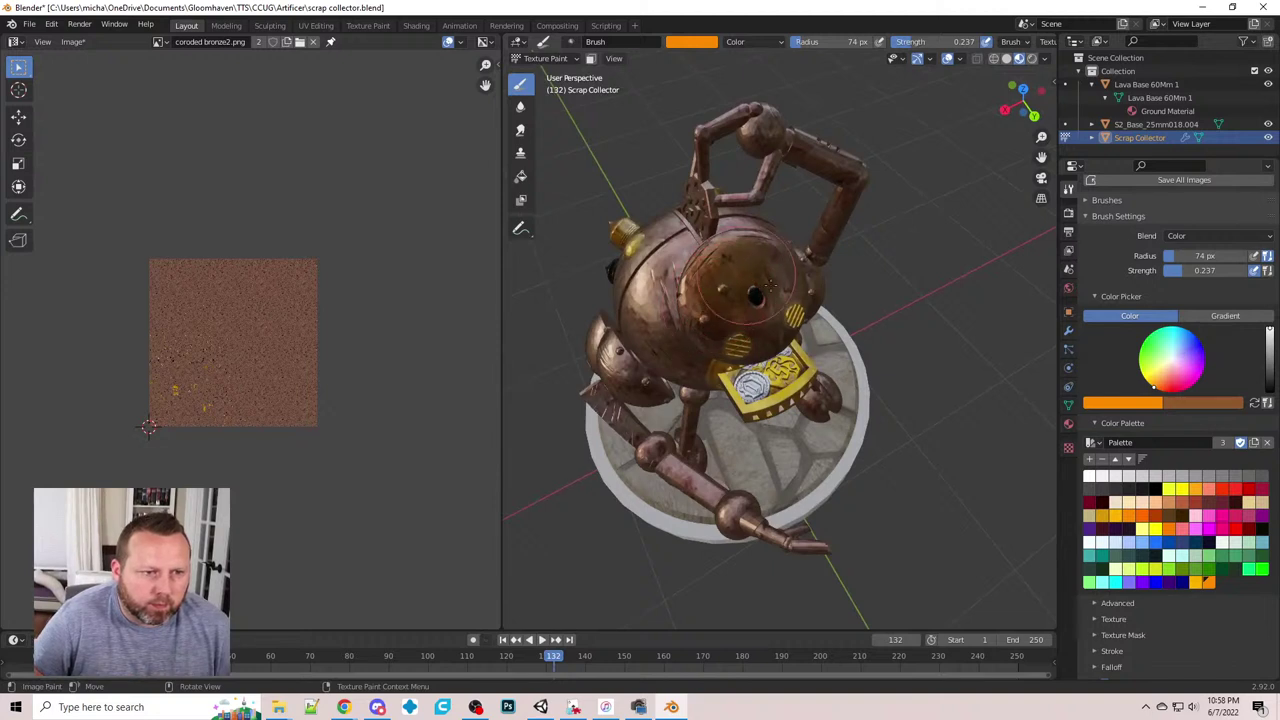
{"action": "middle_click_drag", "start_coordinate": [755, 258], "coordinate": [678, 266]}
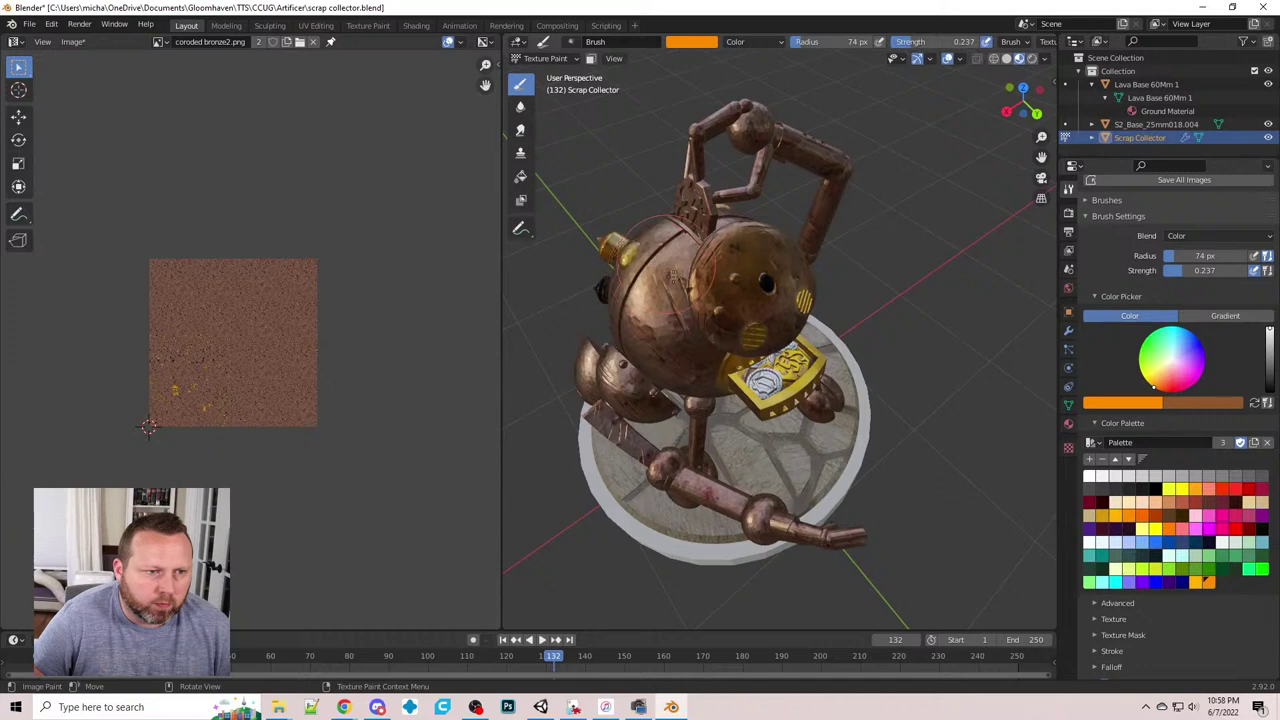
- Tint the top and sides of the robot's round body with the same faint orange from several angles
{"action": "middle_click_drag", "start_coordinate": [739, 256], "coordinate": [808, 295]}
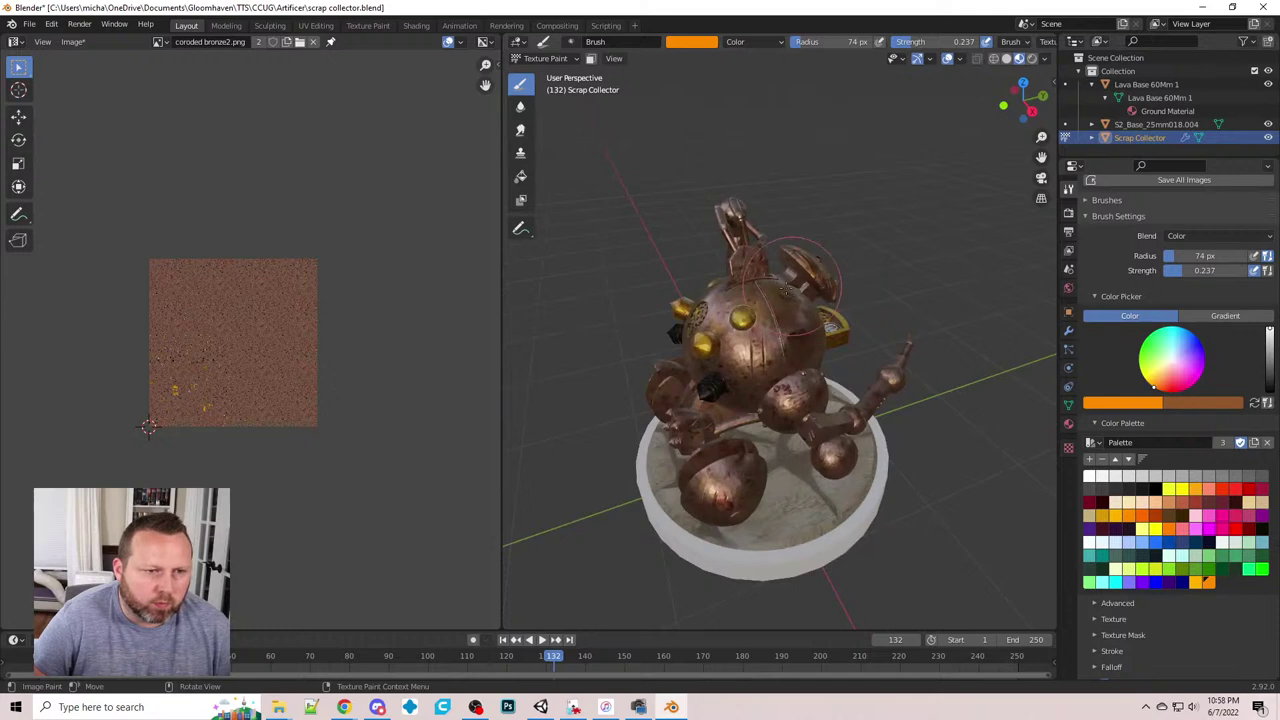
{"action": "middle_click_drag", "start_coordinate": [800, 270], "coordinate": [668, 296]}
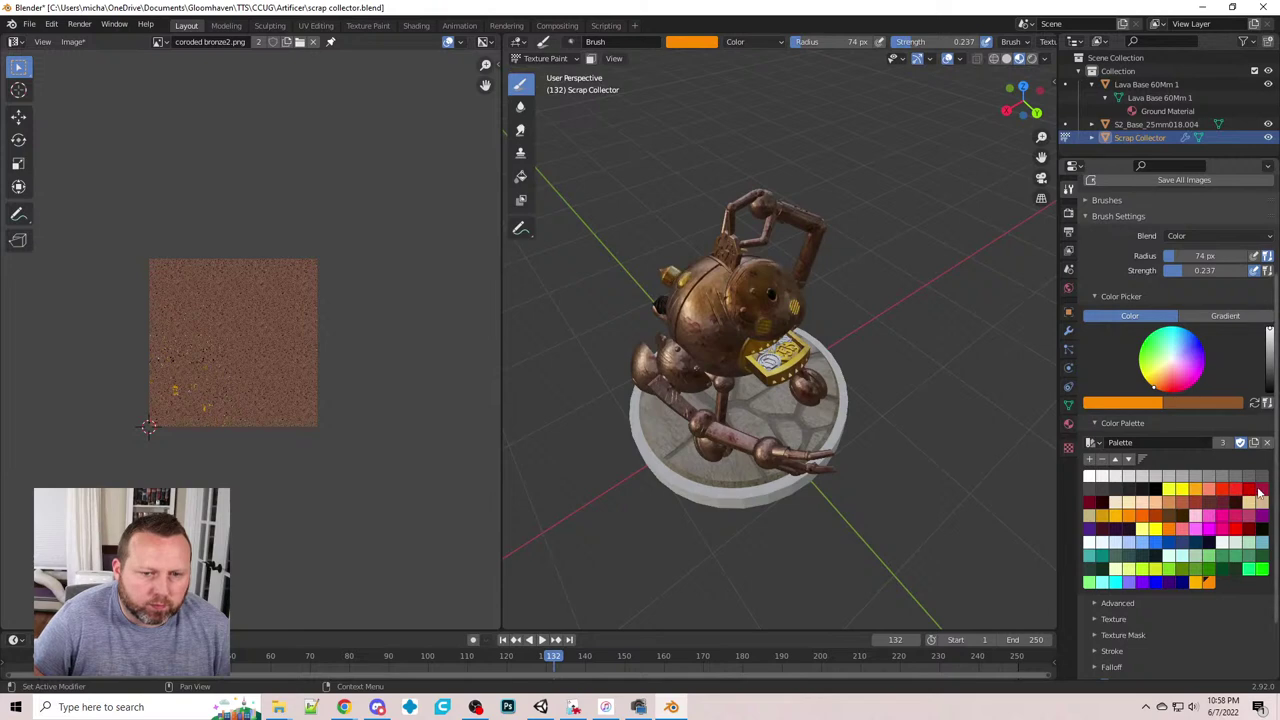
{"action": "middle_click_drag", "start_coordinate": [883, 366], "coordinate": [710, 252]}
{"action": "scroll", "coordinate": [853, 338], "scroll_direction": "up", "scroll_amount": 2}
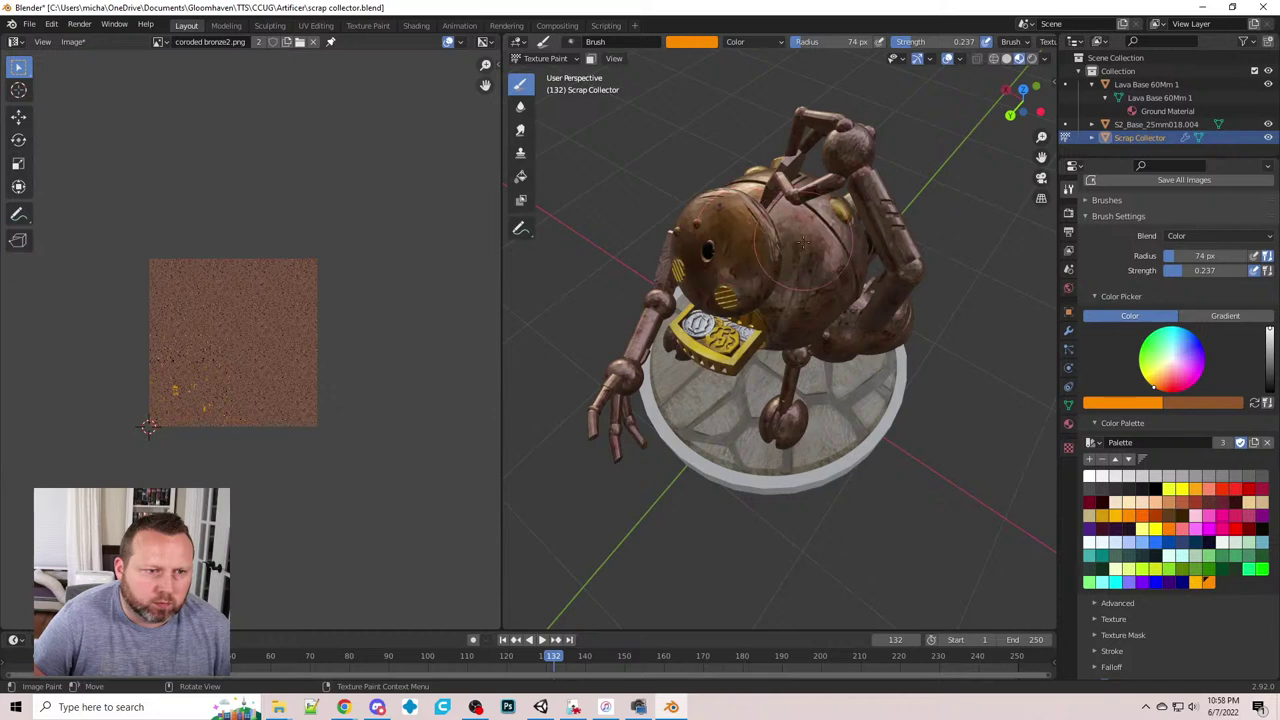
{"action": "middle_click_drag", "start_coordinate": [803, 241], "coordinate": [790, 236]}
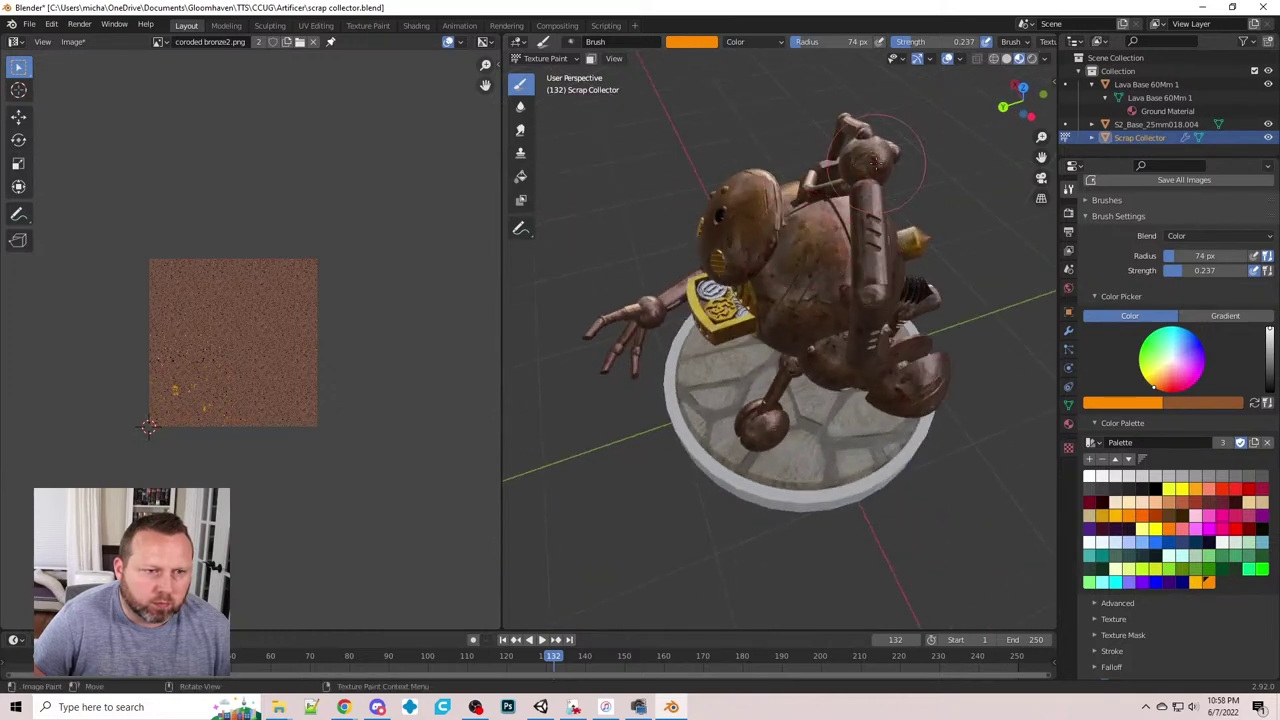
{"action": "middle_click_drag", "start_coordinate": [896, 145], "coordinate": [888, 210]}
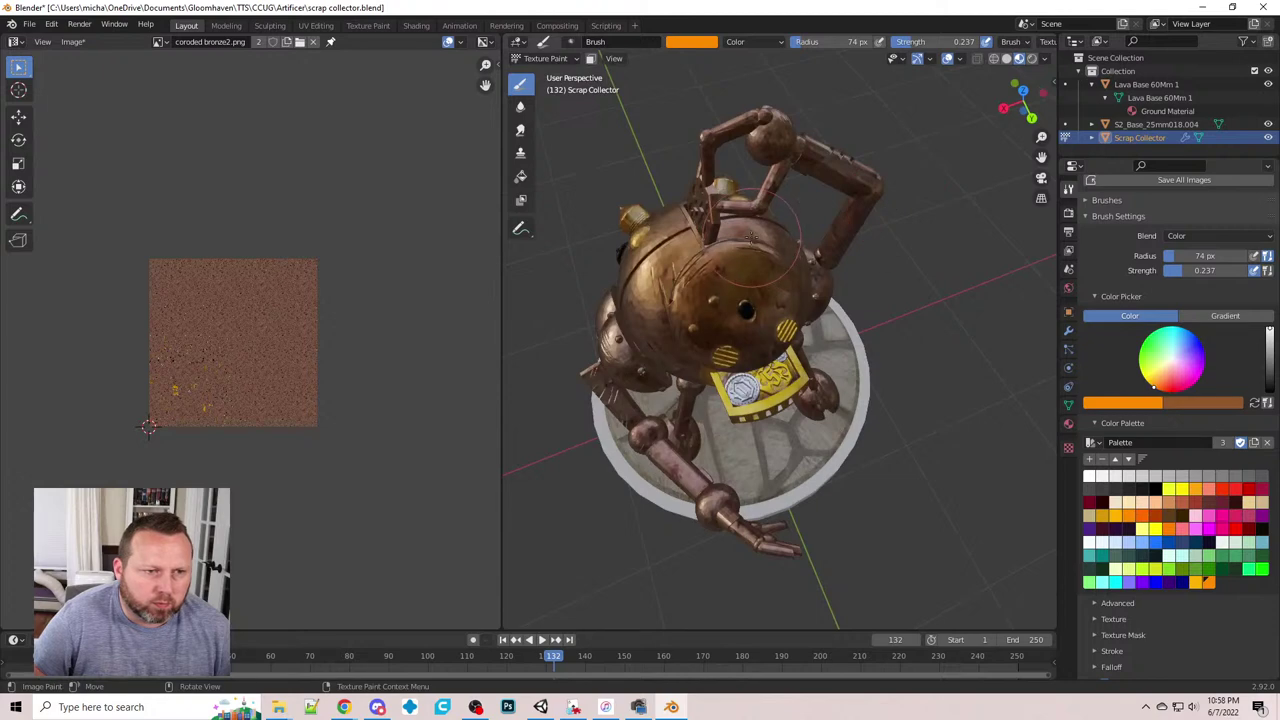
{"action": "middle_click_drag", "start_coordinate": [745, 240], "coordinate": [734, 268]}
- Compare the tint with the reference artwork and change the brush colour to a yellower orange
{"action": "key", "text": "alt+Tab"}
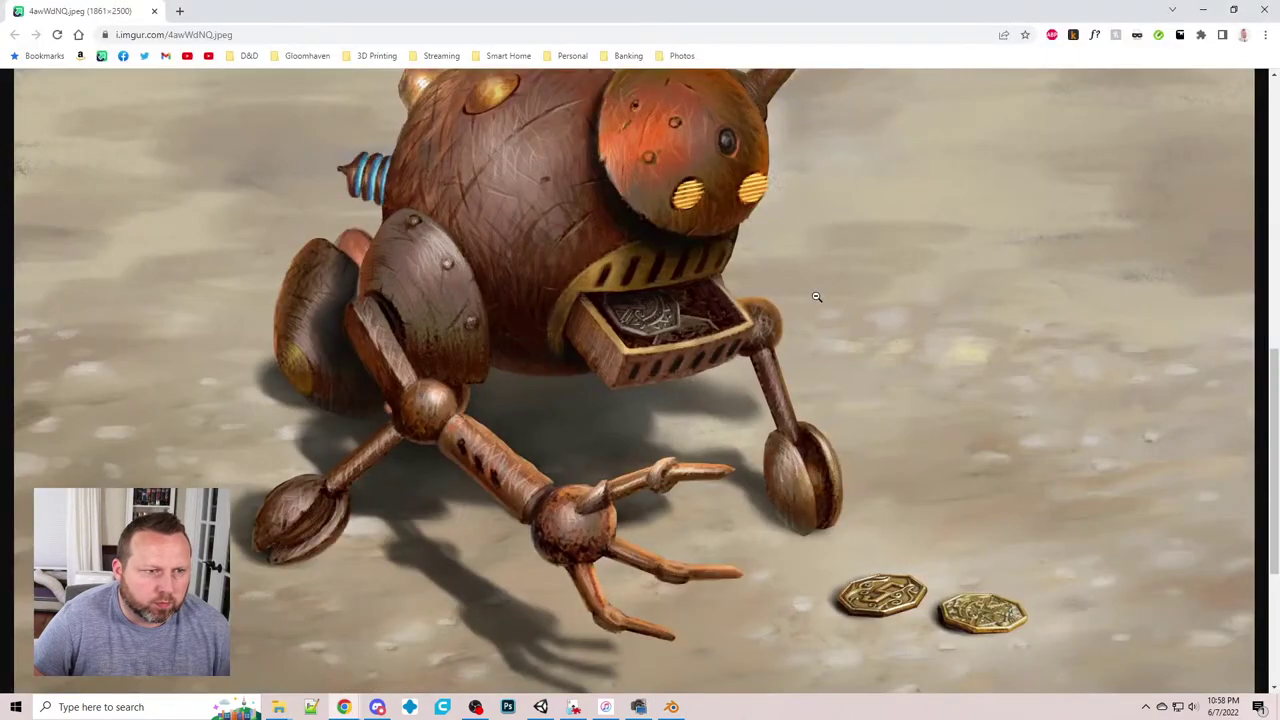
{"action": "key", "text": "alt+Tab"}
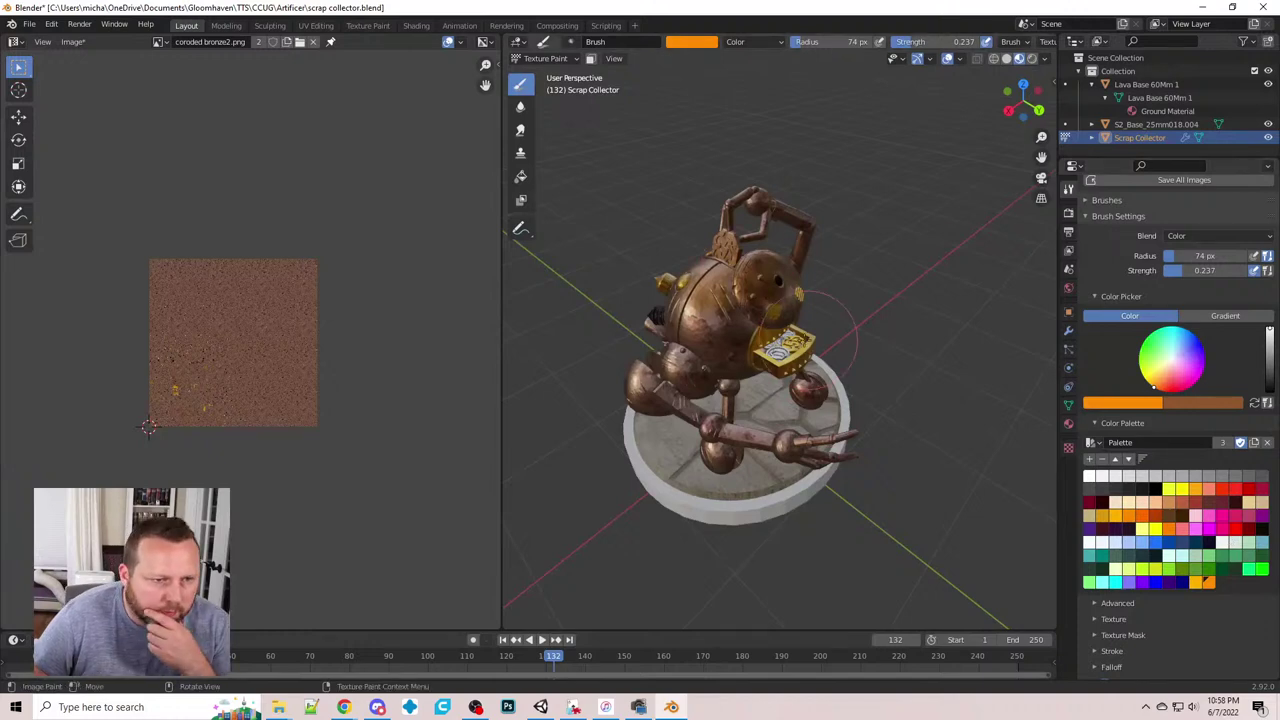
{"action": "scroll", "coordinate": [822, 330], "scroll_direction": "up", "scroll_amount": 4}
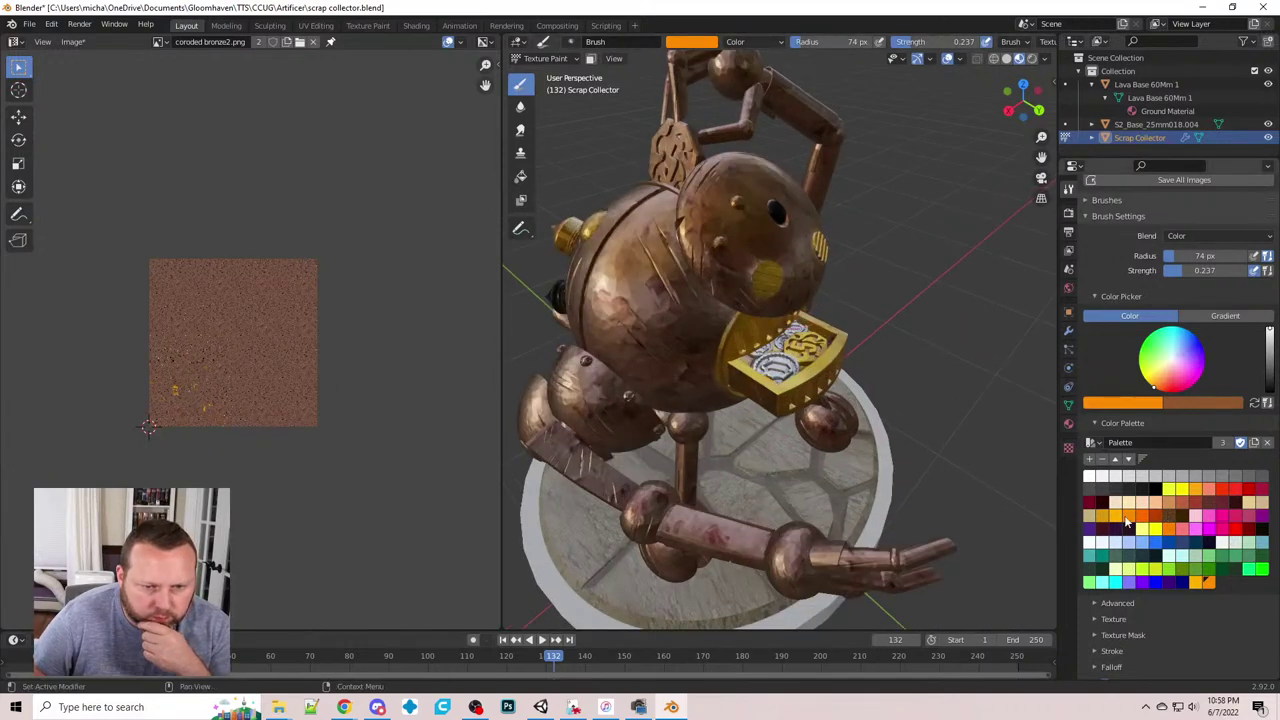
{"action": "left_click", "coordinate": [1149, 516]}
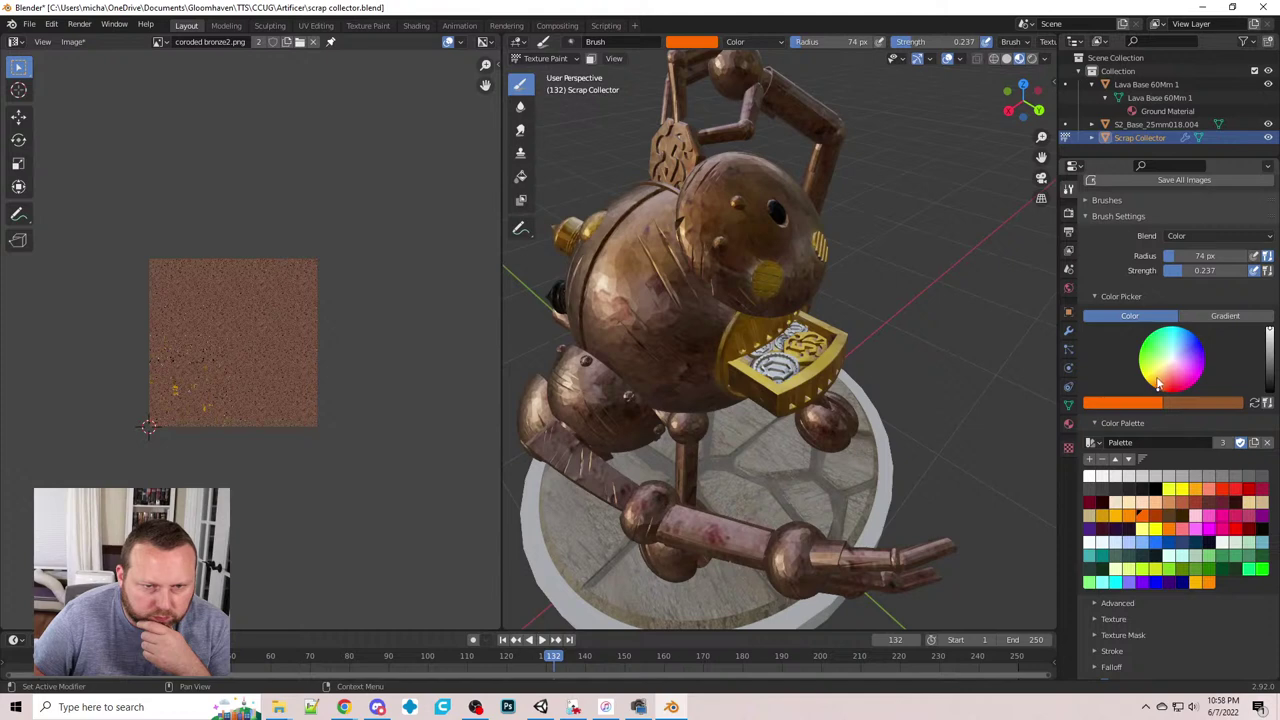
{"action": "left_click_drag", "start_coordinate": [1157, 380], "coordinate": [1160, 379]}
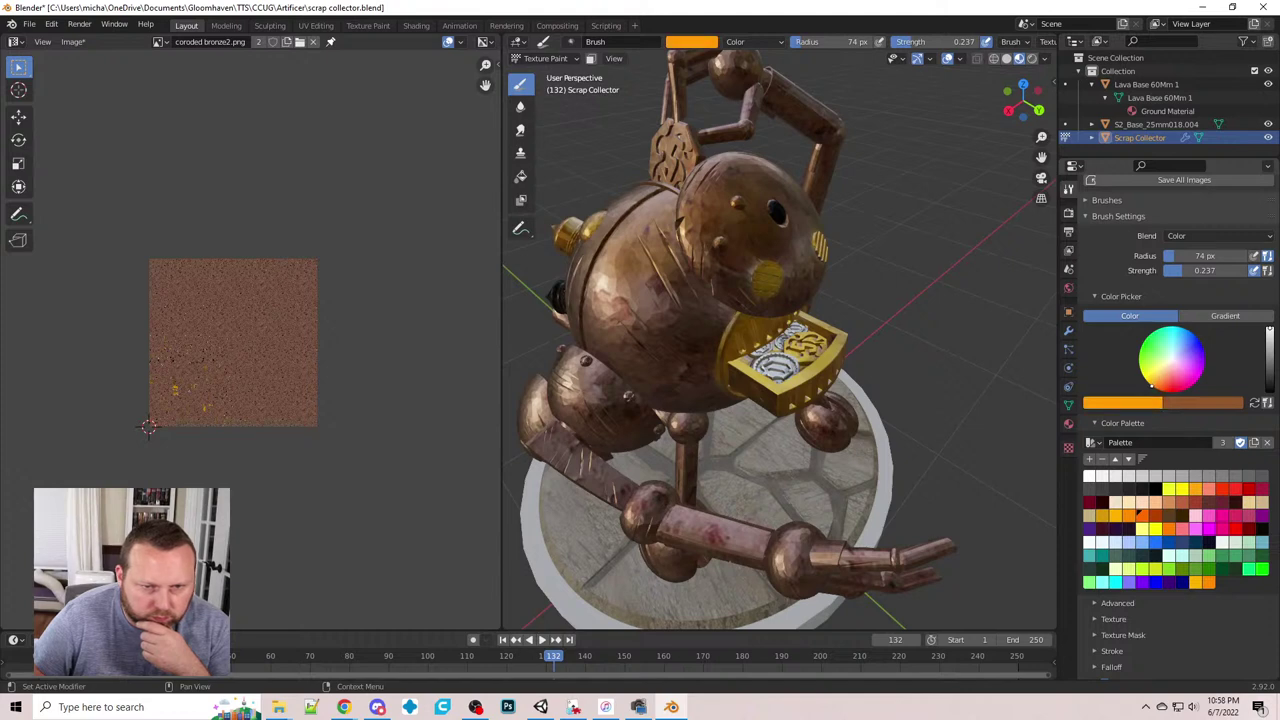
{"action": "left_click_drag", "start_coordinate": [1154, 387], "coordinate": [1150, 384]}
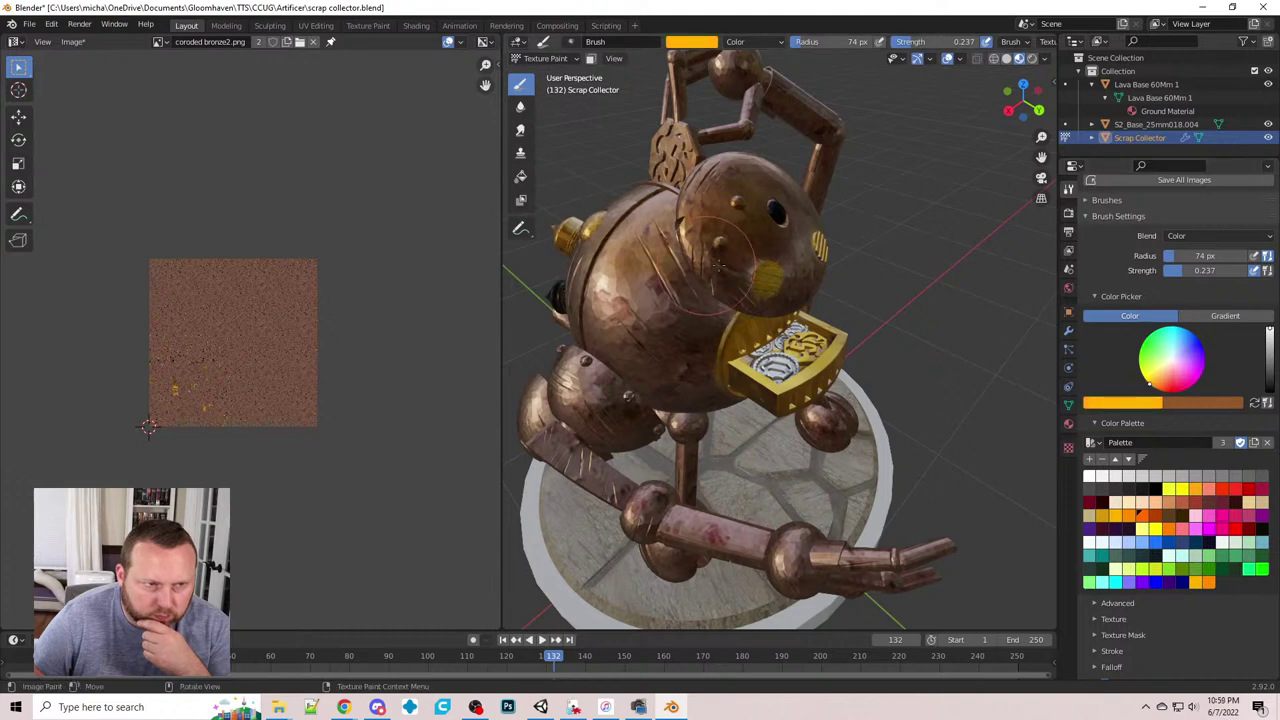
- Tint the robot's face and the top of its body yellow-orange from several angles, reducing the brush radius to 42 px
{"action": "middle_click_drag", "start_coordinate": [700, 292], "coordinate": [731, 279]}
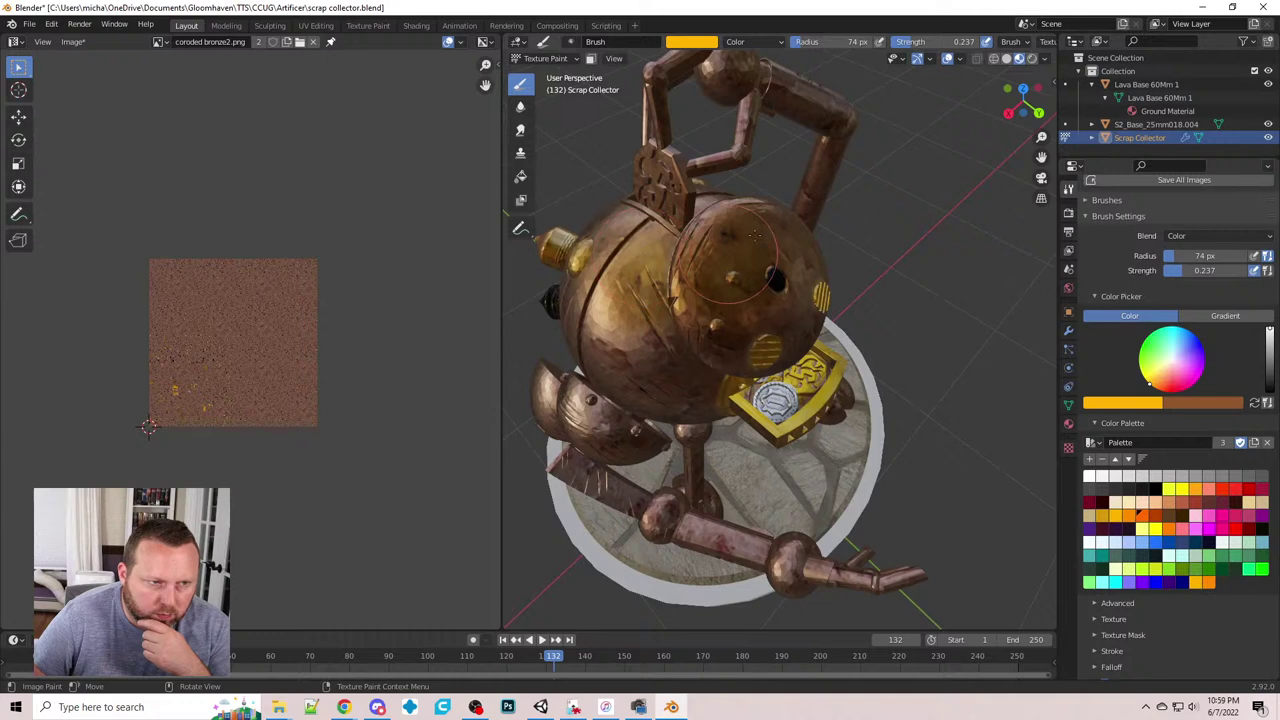
{"action": "middle_click_drag", "start_coordinate": [740, 250], "coordinate": [760, 225]}
{"action": "middle_click_drag", "start_coordinate": [950, 320], "coordinate": [884, 292]}
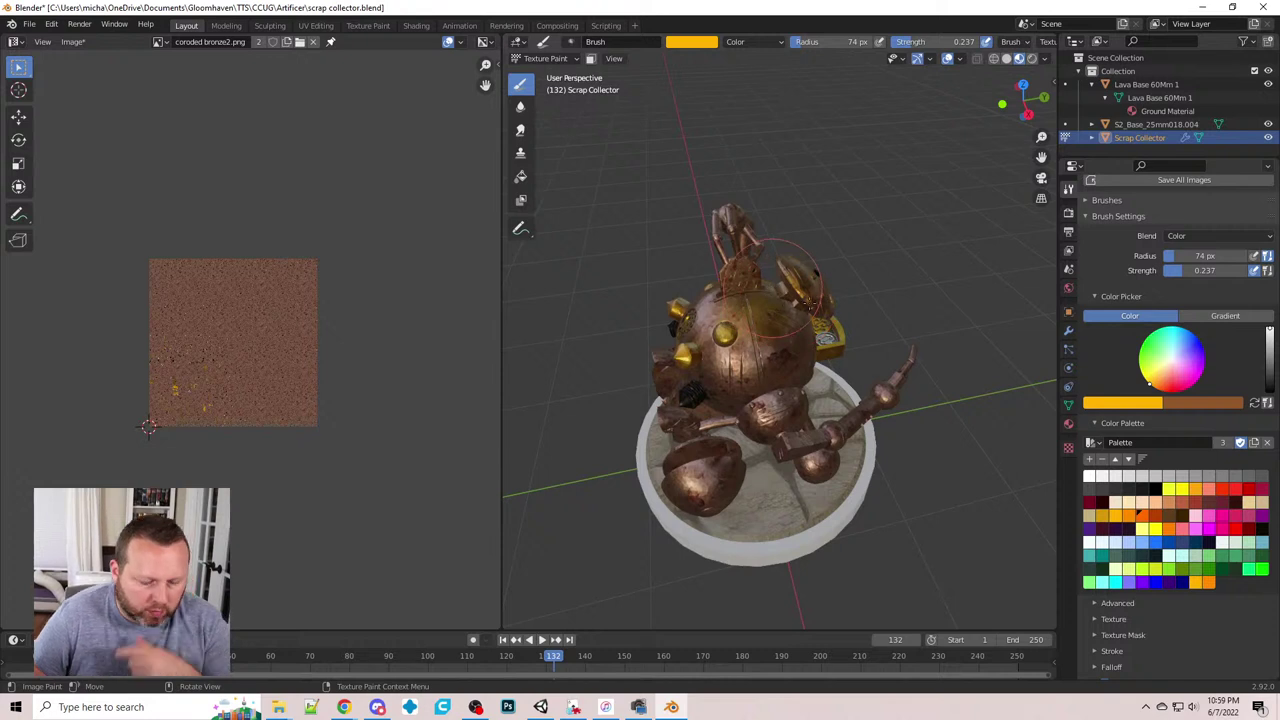
{"action": "key", "text": "bracketleft"}
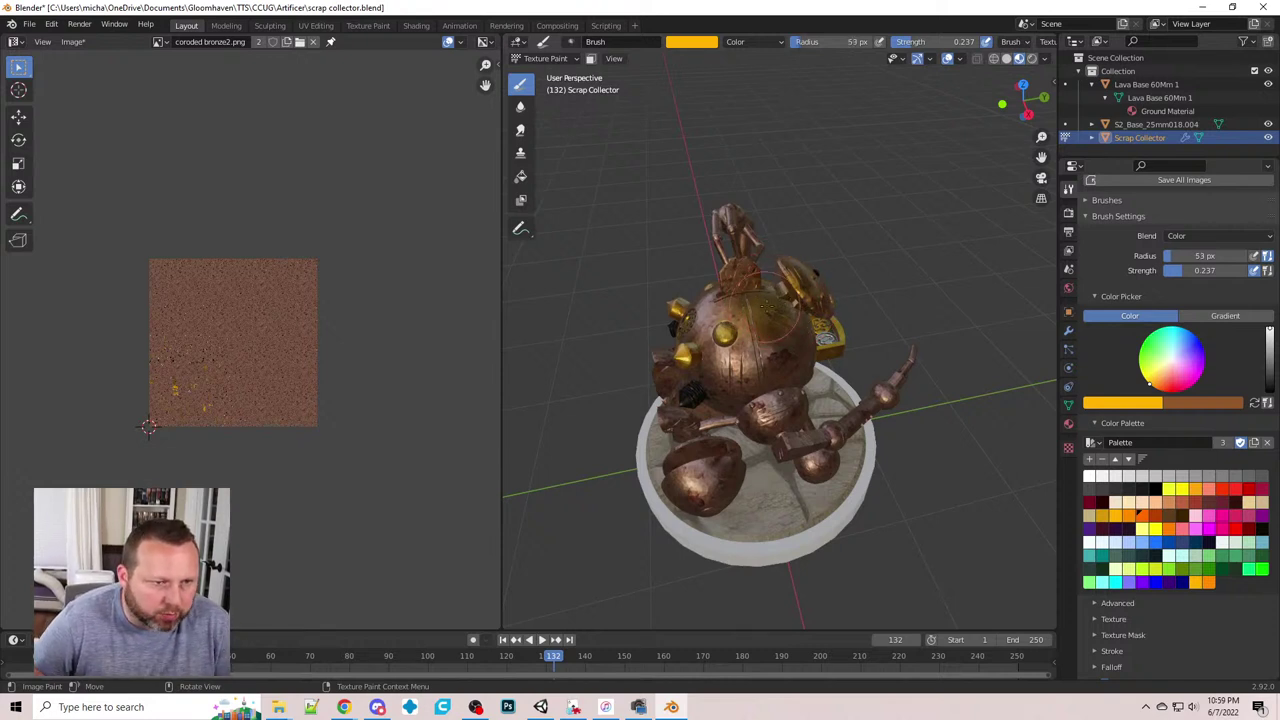
{"action": "scroll", "coordinate": [765, 318], "scroll_direction": "up", "scroll_amount": 5}
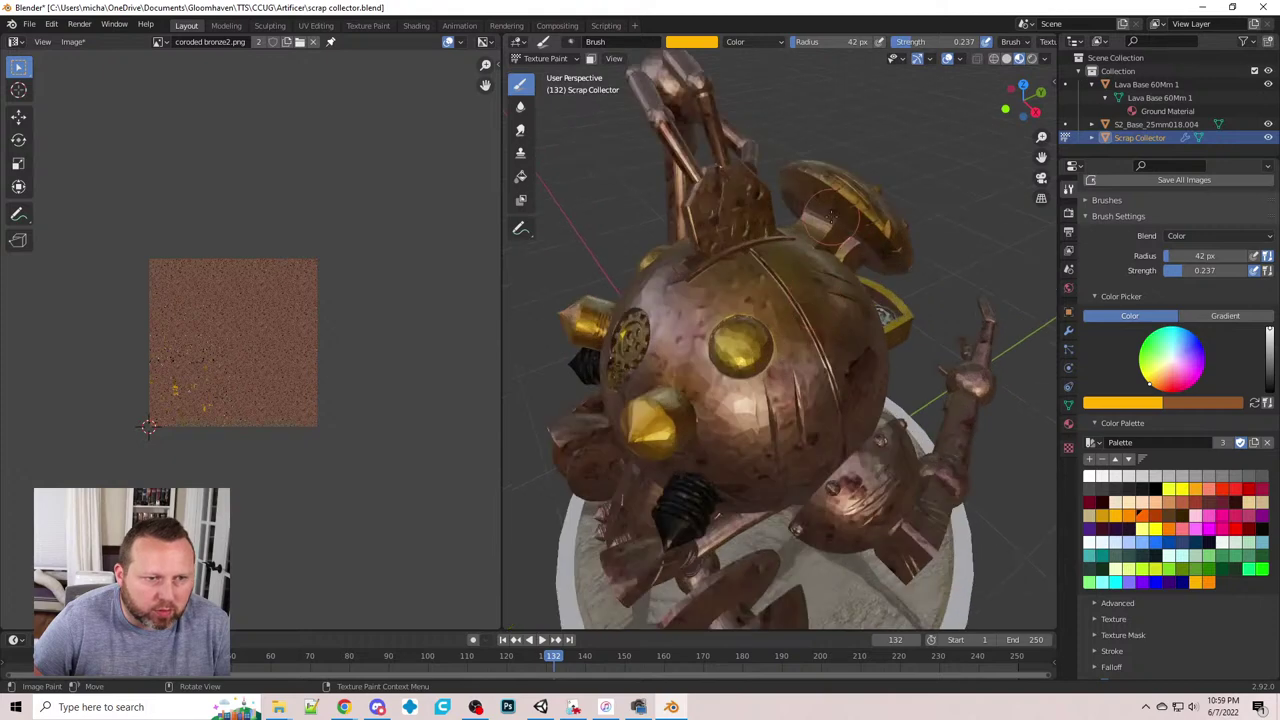
{"action": "mouse_move", "coordinate": [786, 262]}
{"action": "middle_mouse_down"}
{"action": "mouse_move", "coordinate": [662, 234]}
{"action": "mouse_move", "coordinate": [750, 75]}
{"action": "middle_mouse_up"}
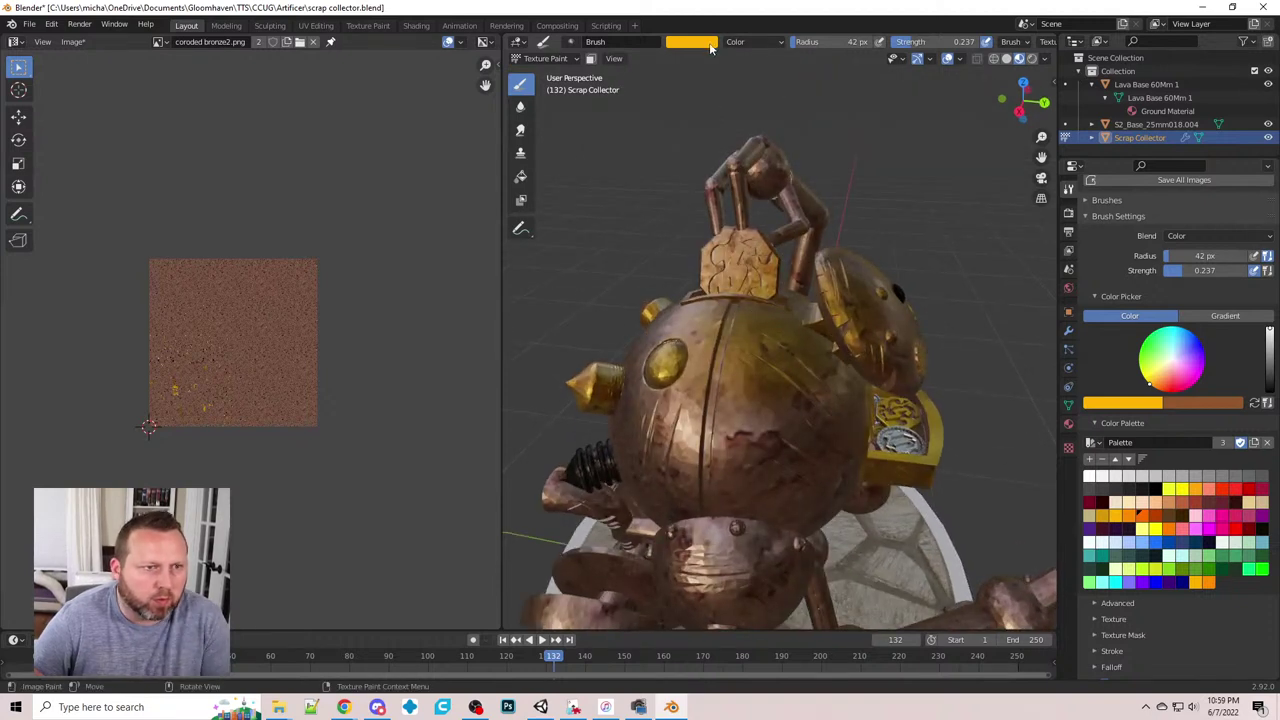
- Set the brush to white with the Lighten blend mode and a strength of 0.652
{"action": "left_click", "coordinate": [681, 42]}
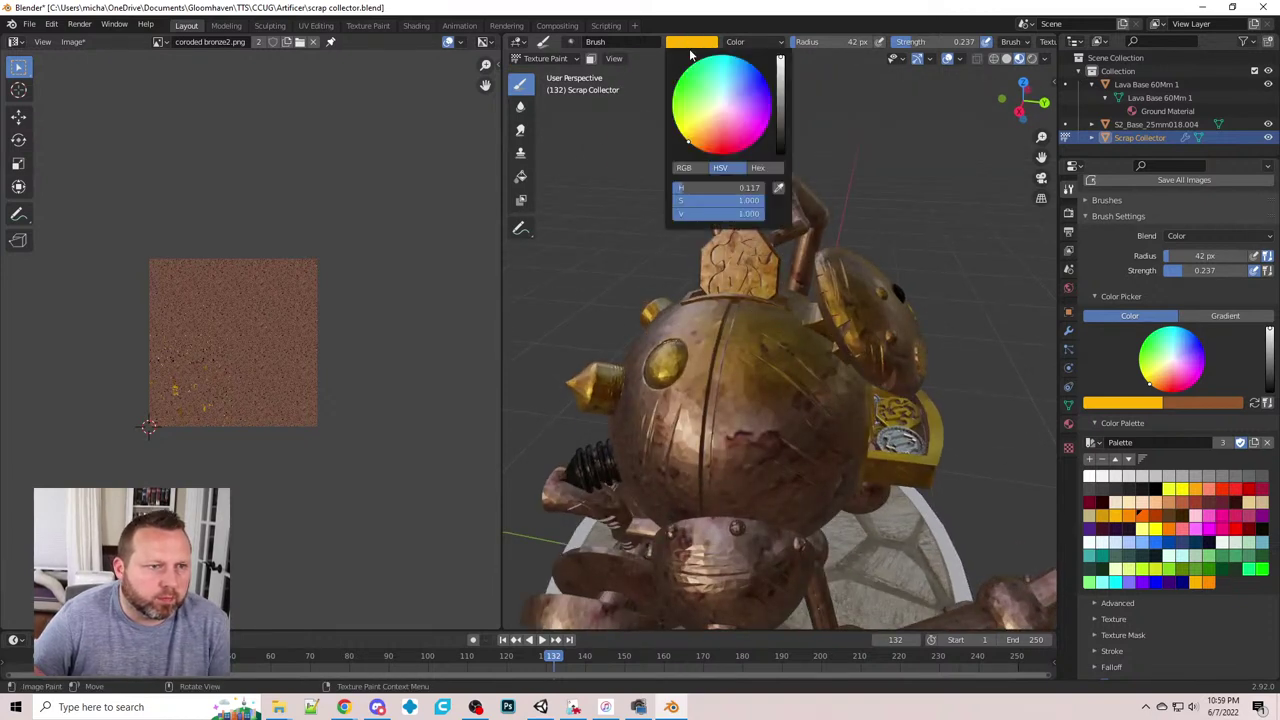
{"action": "left_click", "coordinate": [1089, 477]}
{"action": "left_click", "coordinate": [756, 42]}
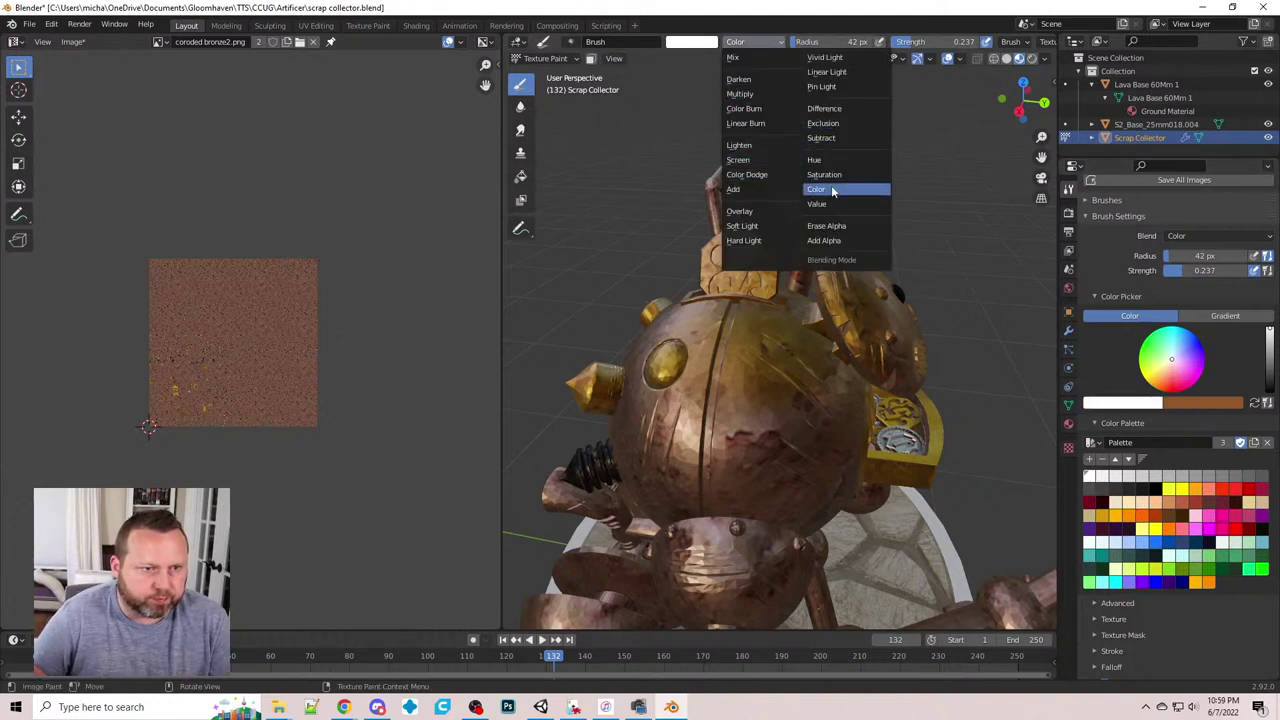
{"action": "left_click", "coordinate": [740, 145]}
{"action": "left_click_drag", "start_coordinate": [925, 42], "coordinate": [933, 42]}
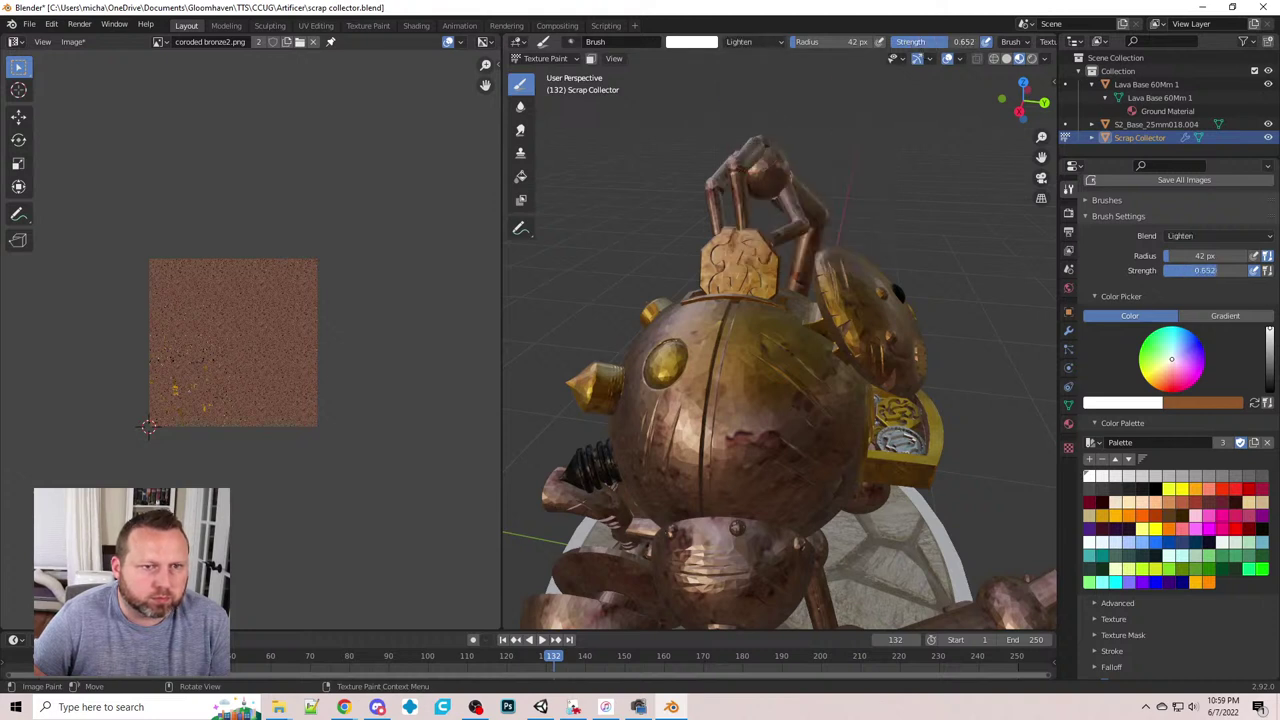
- Undo a trial whitening of the coin in the body's top slot, lower the strength to 0.459 and whiten its embossed front again
{"action": "mouse_move", "coordinate": [755, 268]}
{"action": "left_mouse_down"}
{"action": "mouse_move", "coordinate": [705, 265]}
{"action": "mouse_move", "coordinate": [762, 282]}
{"action": "mouse_move", "coordinate": [740, 242]}
{"action": "mouse_move", "coordinate": [717, 254]}
{"action": "left_mouse_up"}
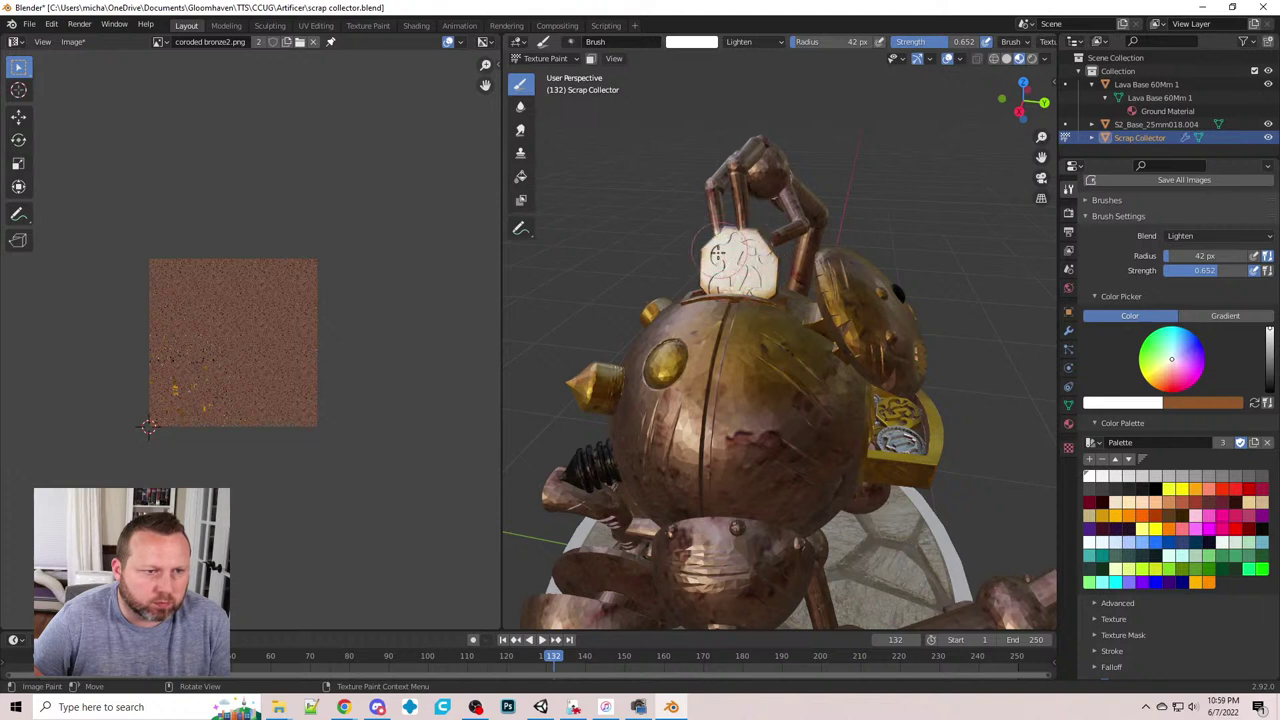
{"action": "key", "text": "ctrl+z"}
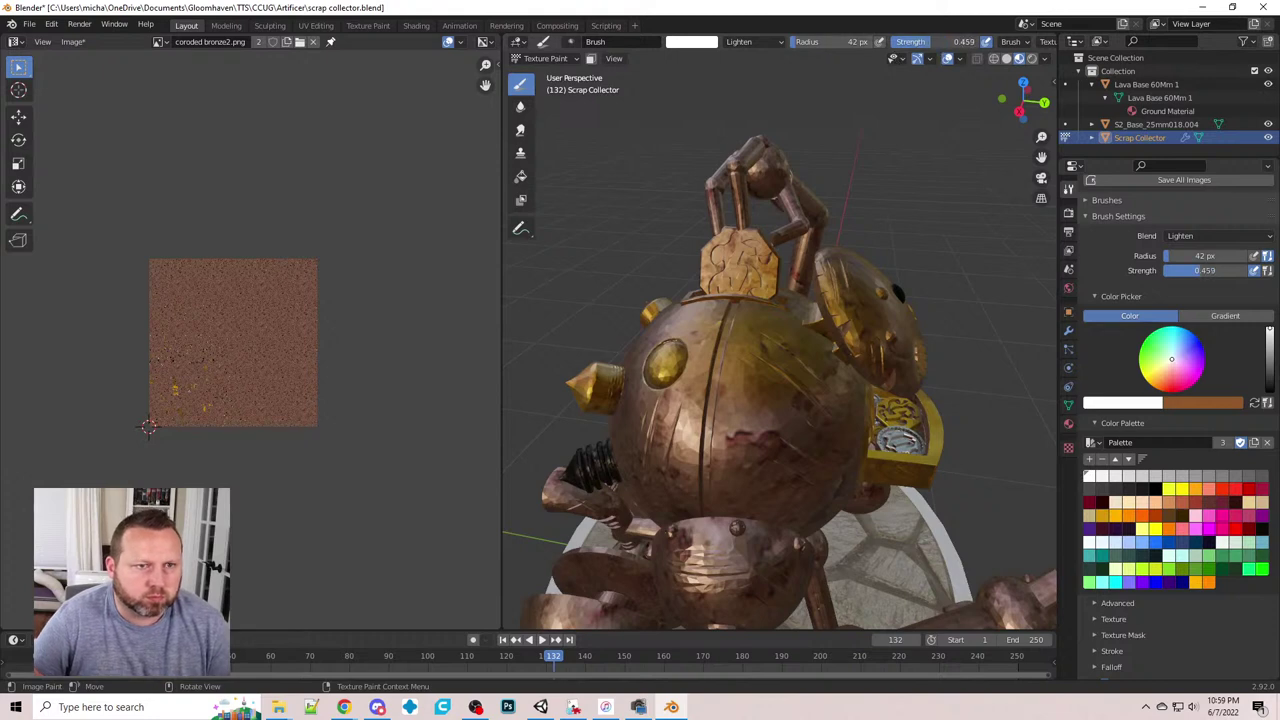
{"action": "scroll", "coordinate": [741, 290], "scroll_direction": "up", "scroll_amount": 4}
{"action": "middle_click_drag", "start_coordinate": [722, 237], "coordinate": [805, 275]}
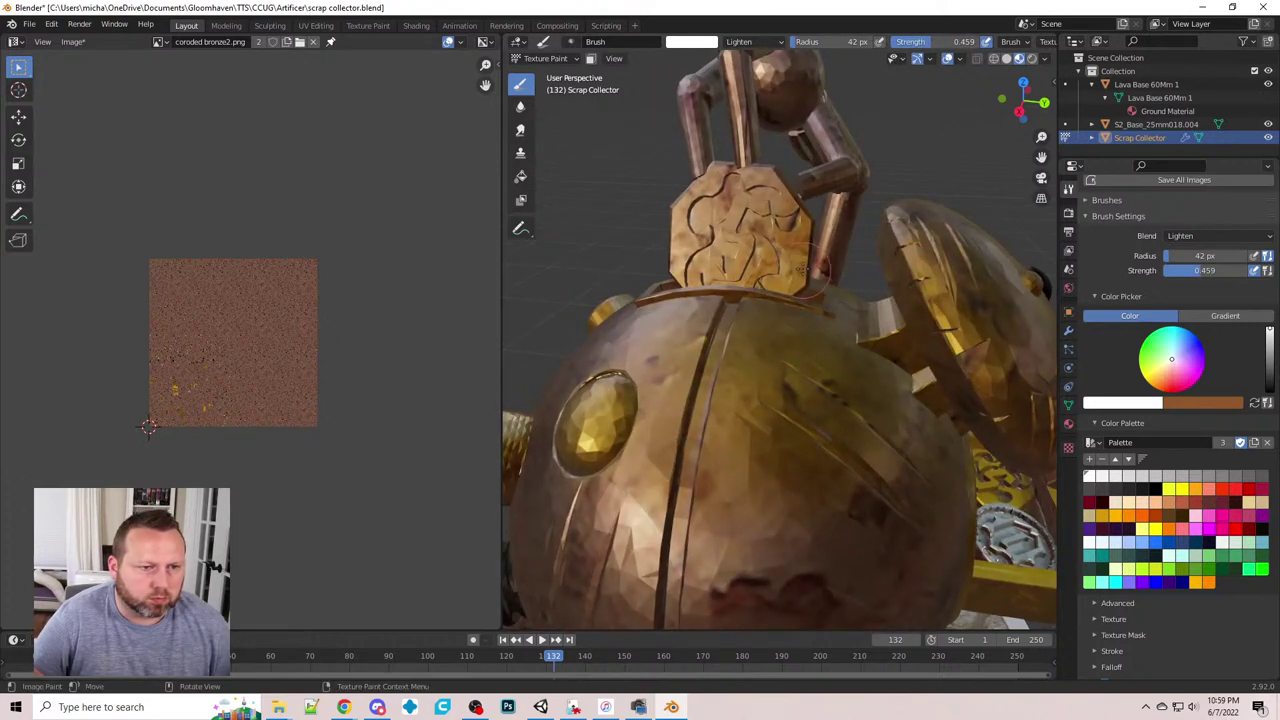
{"action": "mouse_move", "coordinate": [805, 275]}
{"action": "left_mouse_down"}
{"action": "mouse_move", "coordinate": [795, 290]}
{"action": "mouse_move", "coordinate": [773, 272]}
{"action": "mouse_move", "coordinate": [684, 262]}
{"action": "mouse_move", "coordinate": [718, 232]}
{"action": "mouse_move", "coordinate": [798, 245]}
{"action": "mouse_move", "coordinate": [805, 212]}
{"action": "mouse_move", "coordinate": [730, 175]}
{"action": "mouse_move", "coordinate": [680, 200]}
{"action": "mouse_move", "coordinate": [748, 220]}
{"action": "left_mouse_up"}
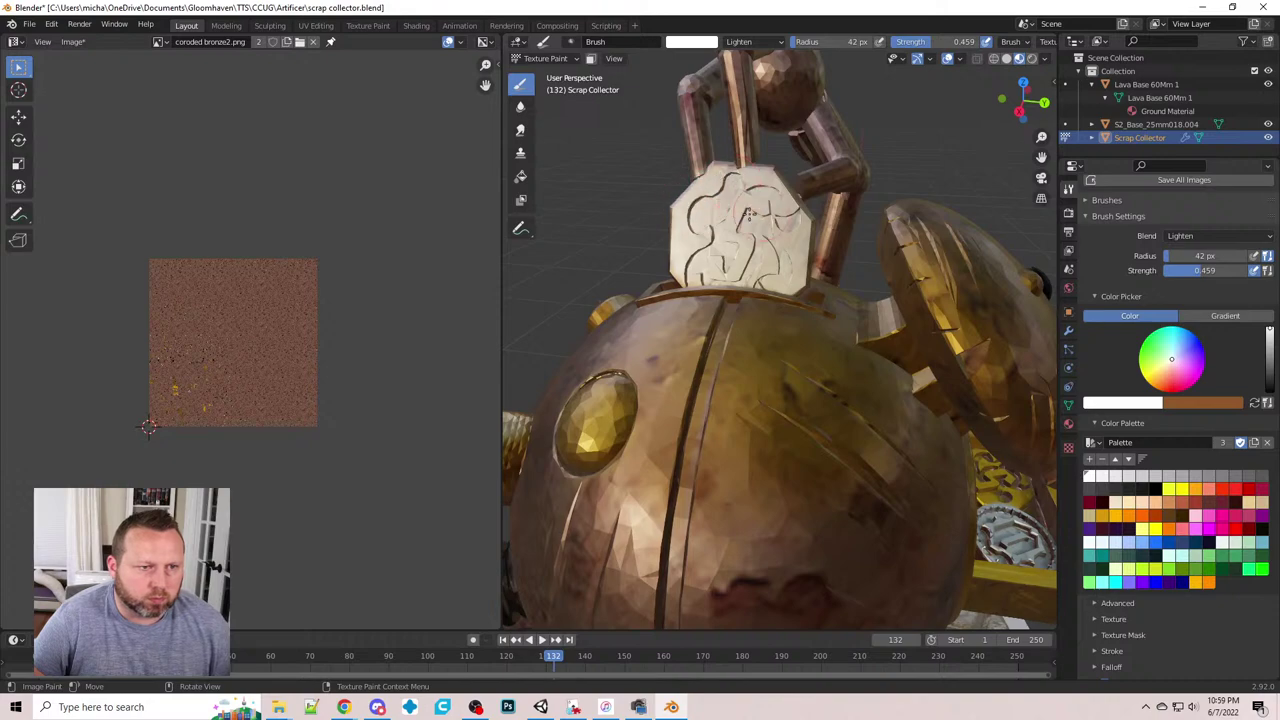
- Whiten the narrow rim faces of the coin standing in the body's top slot
{"action": "mouse_move", "coordinate": [752, 216]}
{"action": "middle_mouse_down"}
{"action": "mouse_move", "coordinate": [885, 248]}
{"action": "mouse_move", "coordinate": [906, 268]}
{"action": "middle_mouse_up"}
{"action": "mouse_move", "coordinate": [908, 270]}
{"action": "left_mouse_down"}
{"action": "mouse_move", "coordinate": [944, 255]}
{"action": "mouse_move", "coordinate": [928, 212]}
{"action": "mouse_move", "coordinate": [943, 238]}
{"action": "left_mouse_up"}
{"action": "mouse_move", "coordinate": [937, 228]}
{"action": "middle_mouse_down"}
{"action": "mouse_move", "coordinate": [782, 378]}
{"action": "mouse_move", "coordinate": [870, 378]}
{"action": "mouse_move", "coordinate": [756, 327]}
{"action": "middle_mouse_up"}
{"action": "scroll", "coordinate": [790, 367], "scroll_direction": "up", "scroll_amount": 6}
{"action": "scroll", "coordinate": [756, 327], "scroll_direction": "down", "scroll_amount": 4}
{"action": "mouse_move", "coordinate": [846, 340]}
{"action": "left_mouse_down"}
{"action": "mouse_move", "coordinate": [843, 351]}
{"action": "mouse_move", "coordinate": [766, 141]}
{"action": "mouse_move", "coordinate": [753, 148]}
{"action": "mouse_move", "coordinate": [763, 182]}
{"action": "mouse_move", "coordinate": [825, 330]}
{"action": "mouse_move", "coordinate": [800, 340]}
{"action": "mouse_move", "coordinate": [747, 158]}
{"action": "left_mouse_up"}
{"action": "scroll", "coordinate": [766, 141], "scroll_direction": "down", "scroll_amount": 3}
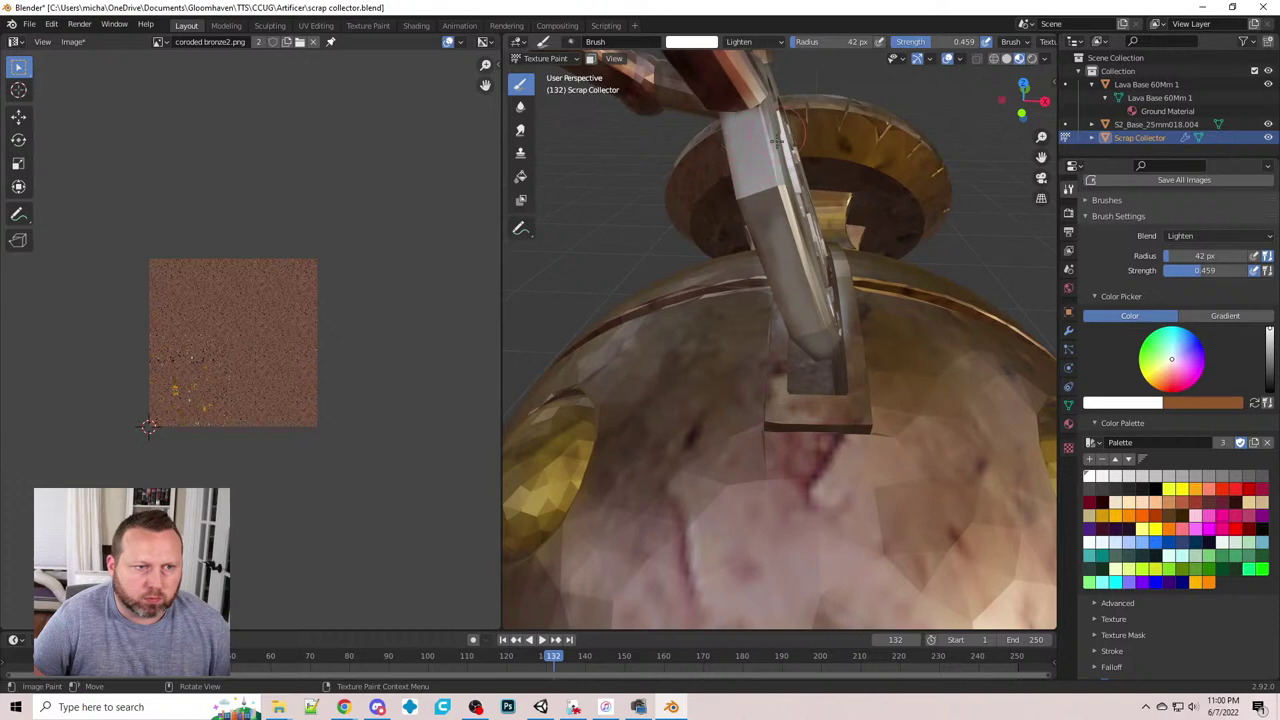
- Lighten the plain back face of the slotted coin, enlarging the brush radius to 56 px to cover it fully
{"action": "middle_click_drag", "start_coordinate": [776, 255], "coordinate": [883, 171]}
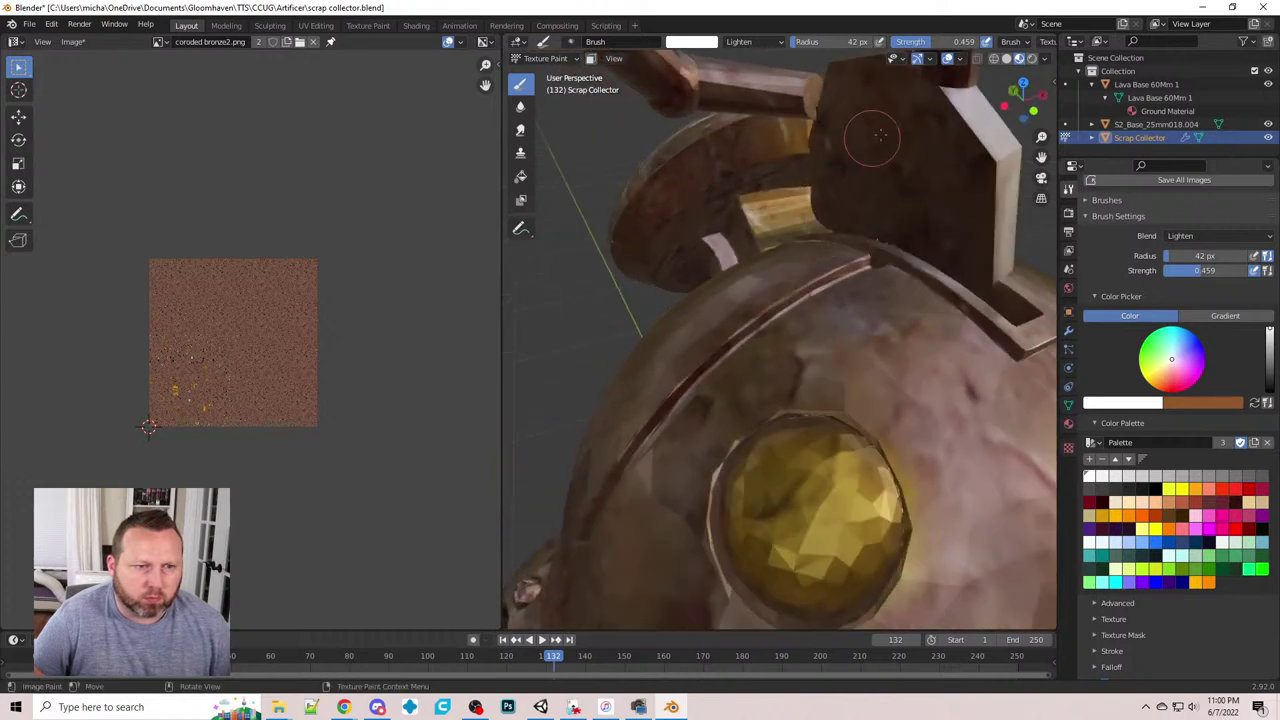
{"action": "mouse_move", "coordinate": [840, 78]}
{"action": "left_mouse_down"}
{"action": "mouse_move", "coordinate": [829, 202]}
{"action": "mouse_move", "coordinate": [853, 222]}
{"action": "mouse_move", "coordinate": [910, 226]}
{"action": "left_mouse_up"}
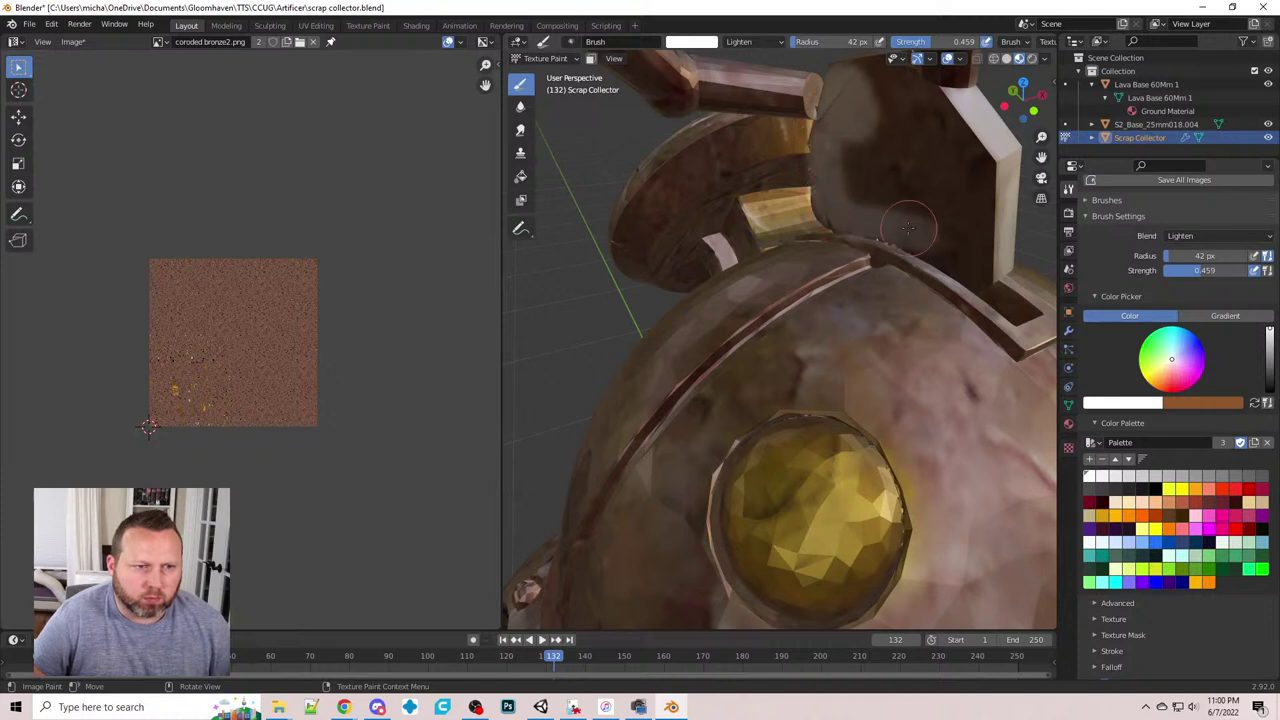
{"action": "mouse_move", "coordinate": [910, 226]}
{"action": "middle_mouse_down"}
{"action": "mouse_move", "coordinate": [940, 228]}
{"action": "mouse_move", "coordinate": [877, 220]}
{"action": "mouse_move", "coordinate": [813, 272]}
{"action": "mouse_move", "coordinate": [823, 229]}
{"action": "middle_mouse_up"}
{"action": "mouse_move", "coordinate": [839, 178]}
{"action": "left_mouse_down"}
{"action": "mouse_move", "coordinate": [836, 154]}
{"action": "mouse_move", "coordinate": [867, 269]}
{"action": "mouse_move", "coordinate": [760, 160]}
{"action": "mouse_move", "coordinate": [765, 120]}
{"action": "mouse_move", "coordinate": [790, 173]}
{"action": "mouse_move", "coordinate": [815, 165]}
{"action": "mouse_move", "coordinate": [795, 120]}
{"action": "mouse_move", "coordinate": [830, 150]}
{"action": "left_mouse_up"}
{"action": "middle_click_drag", "start_coordinate": [797, 150], "coordinate": [890, 85]}
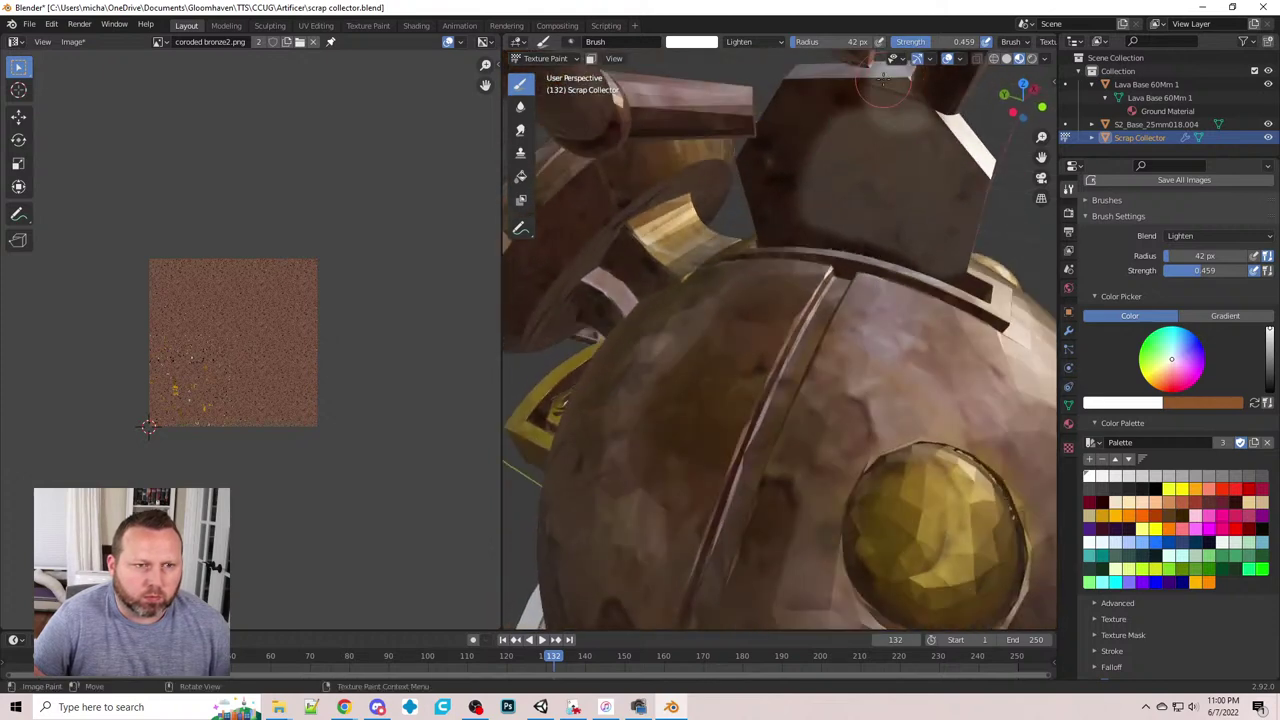
{"action": "mouse_move", "coordinate": [880, 80]}
{"action": "left_mouse_down"}
{"action": "mouse_move", "coordinate": [822, 78]}
{"action": "mouse_move", "coordinate": [800, 100]}
{"action": "mouse_move", "coordinate": [795, 88]}
{"action": "mouse_move", "coordinate": [776, 132]}
{"action": "mouse_move", "coordinate": [802, 172]}
{"action": "mouse_move", "coordinate": [770, 145]}
{"action": "mouse_move", "coordinate": [752, 150]}
{"action": "mouse_move", "coordinate": [748, 180]}
{"action": "mouse_move", "coordinate": [765, 226]}
{"action": "mouse_move", "coordinate": [921, 249]}
{"action": "left_mouse_up"}
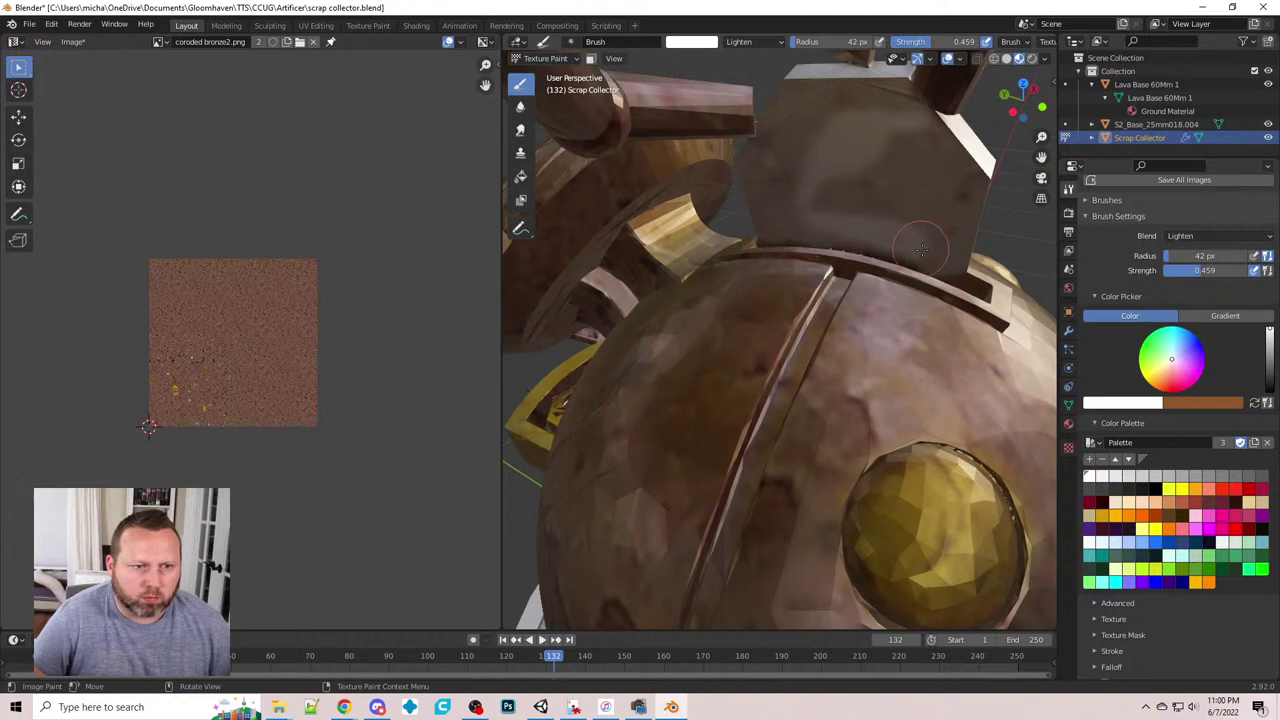
{"action": "key", "text": "bracketright"}
{"action": "key", "text": "bracketright"}
{"action": "key", "text": "bracketright"}
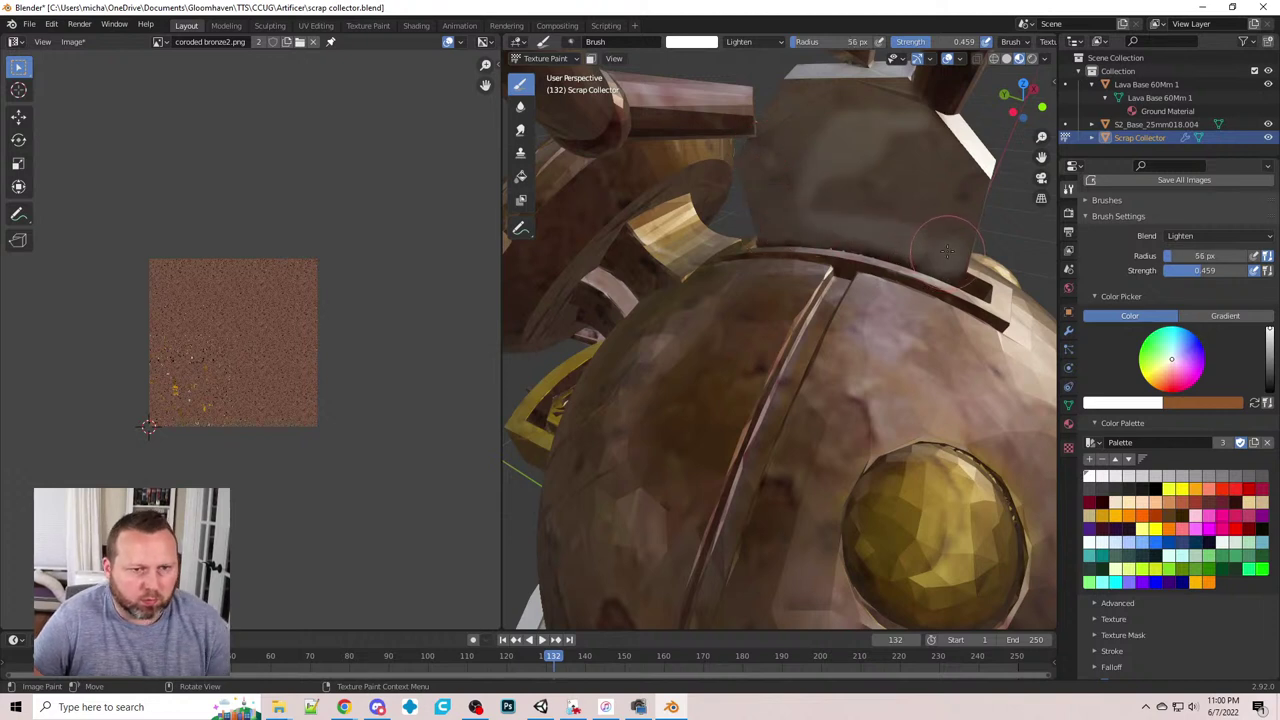
{"action": "mouse_move", "coordinate": [918, 170]}
{"action": "left_mouse_down"}
{"action": "mouse_move", "coordinate": [852, 200]}
{"action": "mouse_move", "coordinate": [912, 132]}
{"action": "mouse_move", "coordinate": [818, 226]}
{"action": "mouse_move", "coordinate": [906, 237]}
{"action": "mouse_move", "coordinate": [790, 232]}
{"action": "mouse_move", "coordinate": [765, 150]}
{"action": "mouse_move", "coordinate": [905, 95]}
{"action": "mouse_move", "coordinate": [820, 85]}
{"action": "left_mouse_up"}
- Lighten the coin's rim on the side nearest the robot's head, using a smaller 28 px brush for the lower section
{"action": "middle_click_drag", "start_coordinate": [800, 84], "coordinate": [905, 72]}
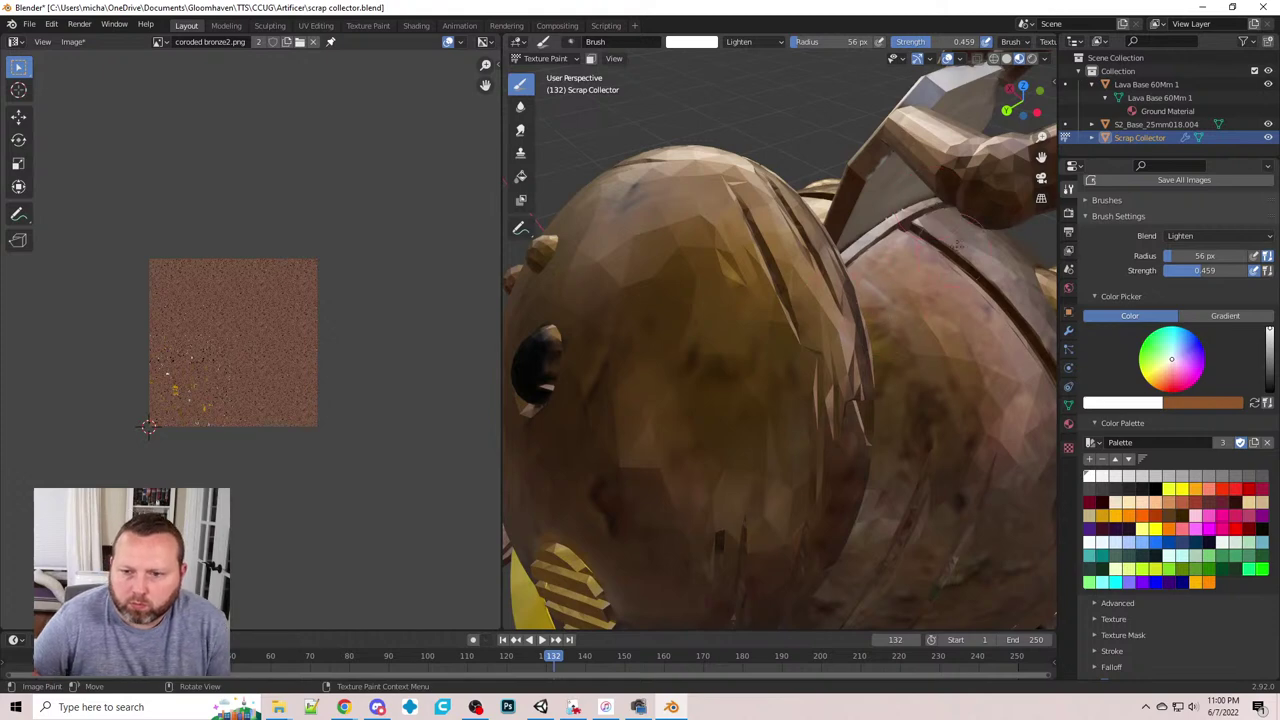
{"action": "left_click_drag", "start_coordinate": [857, 162], "coordinate": [876, 153]}
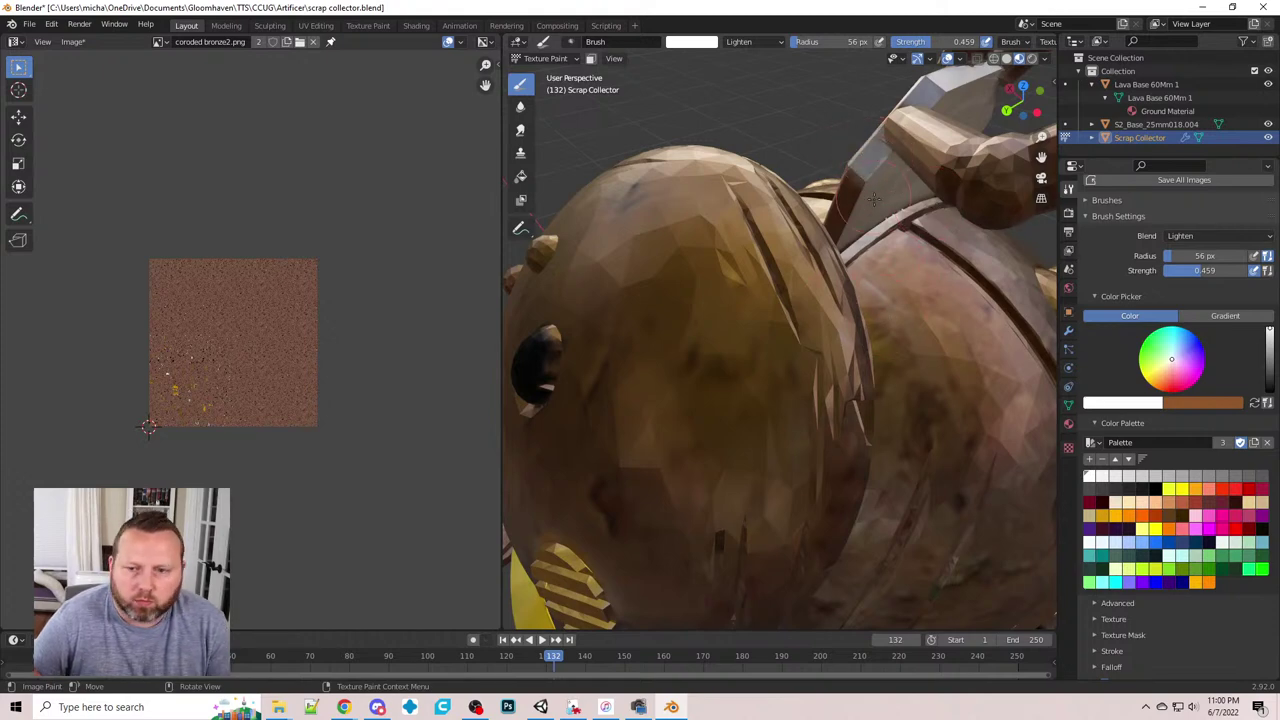
{"action": "middle_click_drag", "start_coordinate": [868, 216], "coordinate": [854, 253]}
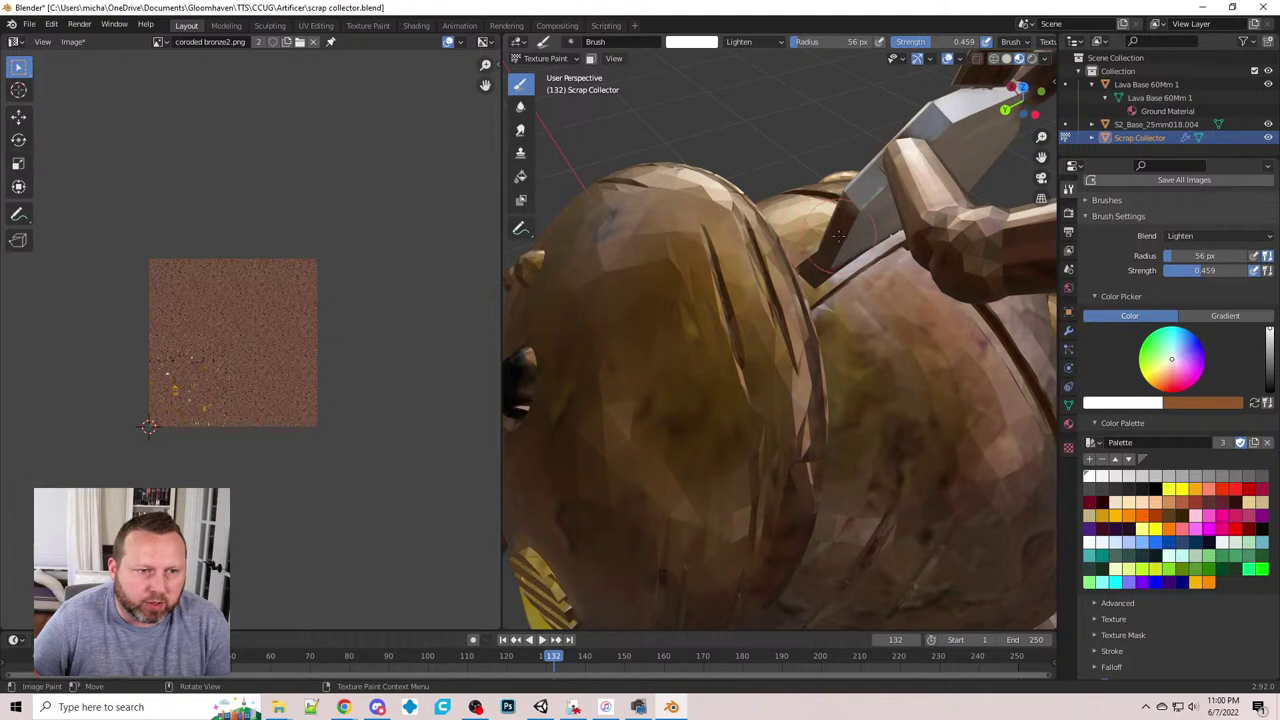
{"action": "key", "text": "f"}
{"action": "left_click", "coordinate": [821, 250]}
{"action": "mouse_move", "coordinate": [824, 249]}
{"action": "middle_mouse_down"}
{"action": "mouse_move", "coordinate": [848, 294]}
{"action": "mouse_move", "coordinate": [817, 308]}
{"action": "mouse_move", "coordinate": [815, 283]}
{"action": "middle_mouse_up"}
{"action": "scroll", "coordinate": [848, 294], "scroll_direction": "up", "scroll_amount": 3}
{"action": "left_click_drag", "start_coordinate": [859, 201], "coordinate": [844, 269]}
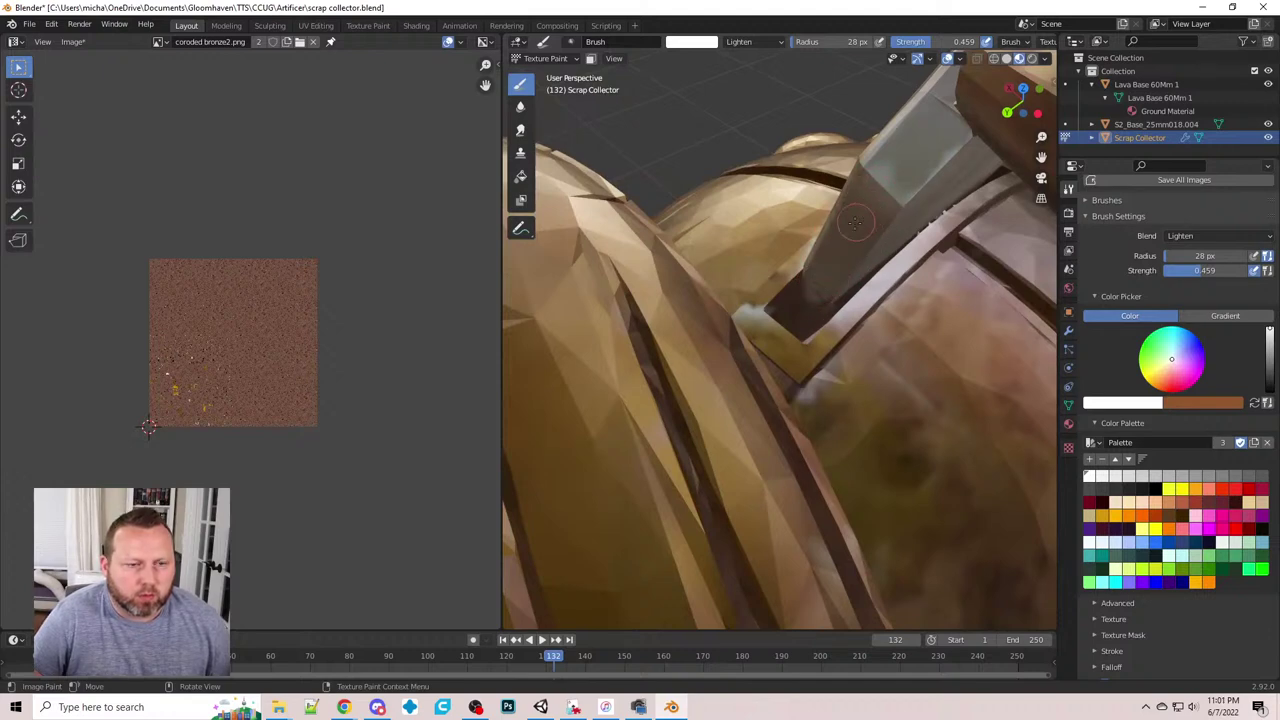
- Switch the brush to yellow-orange with the Color blend mode and raise its strength to 0.874
{"action": "scroll", "coordinate": [855, 222], "scroll_direction": "down", "scroll_amount": 5}
{"action": "middle_click_drag", "start_coordinate": [855, 222], "coordinate": [937, 300]}
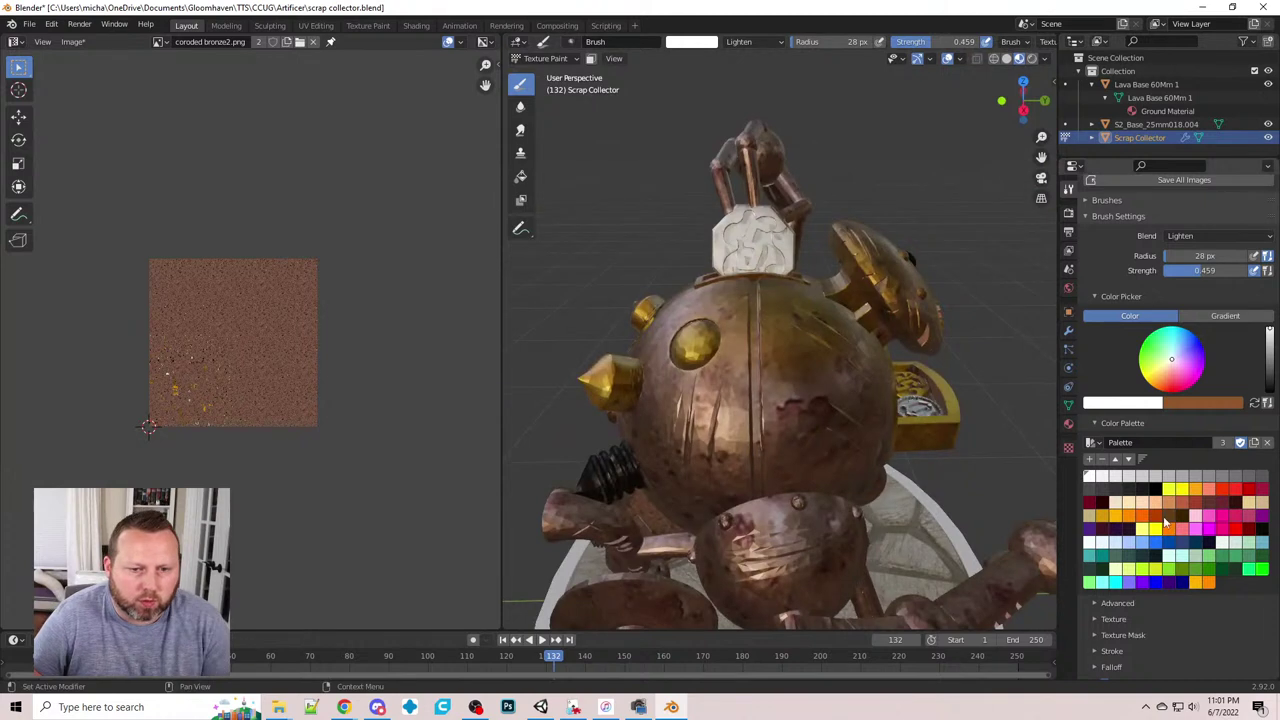
{"action": "left_click", "coordinate": [1197, 584]}
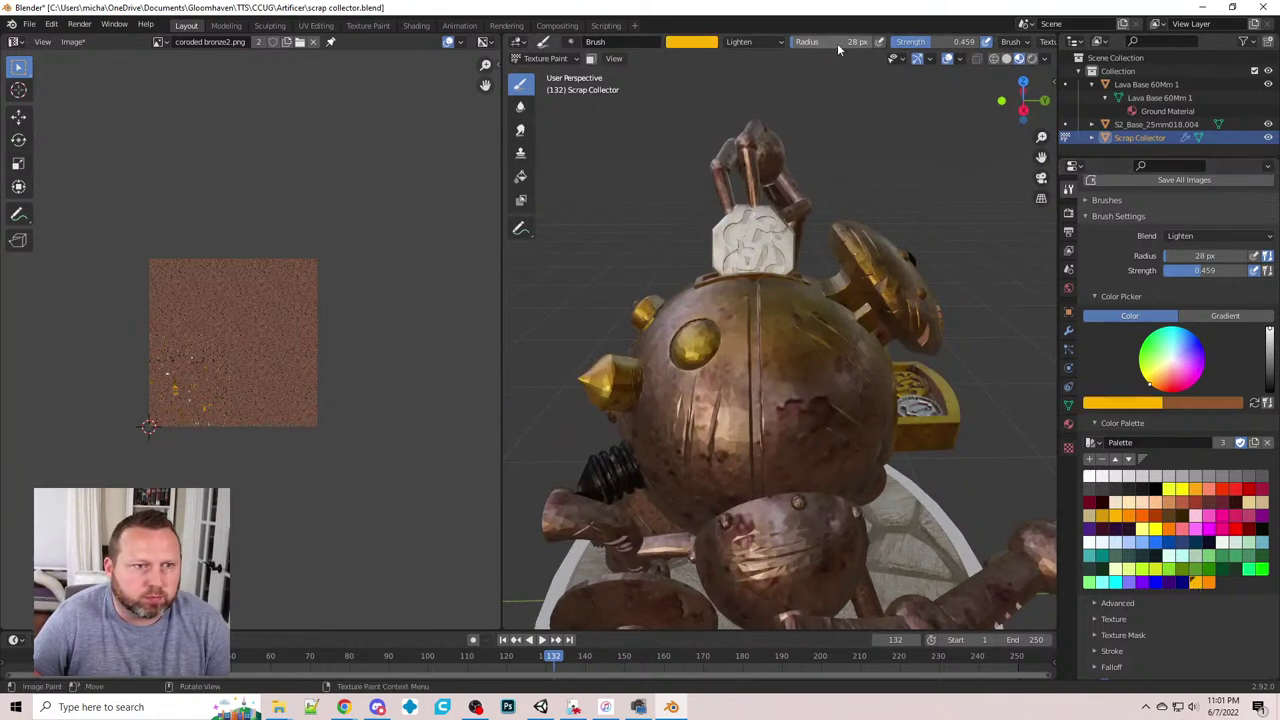
{"action": "left_click", "coordinate": [772, 43]}
{"action": "left_click", "coordinate": [816, 189]}
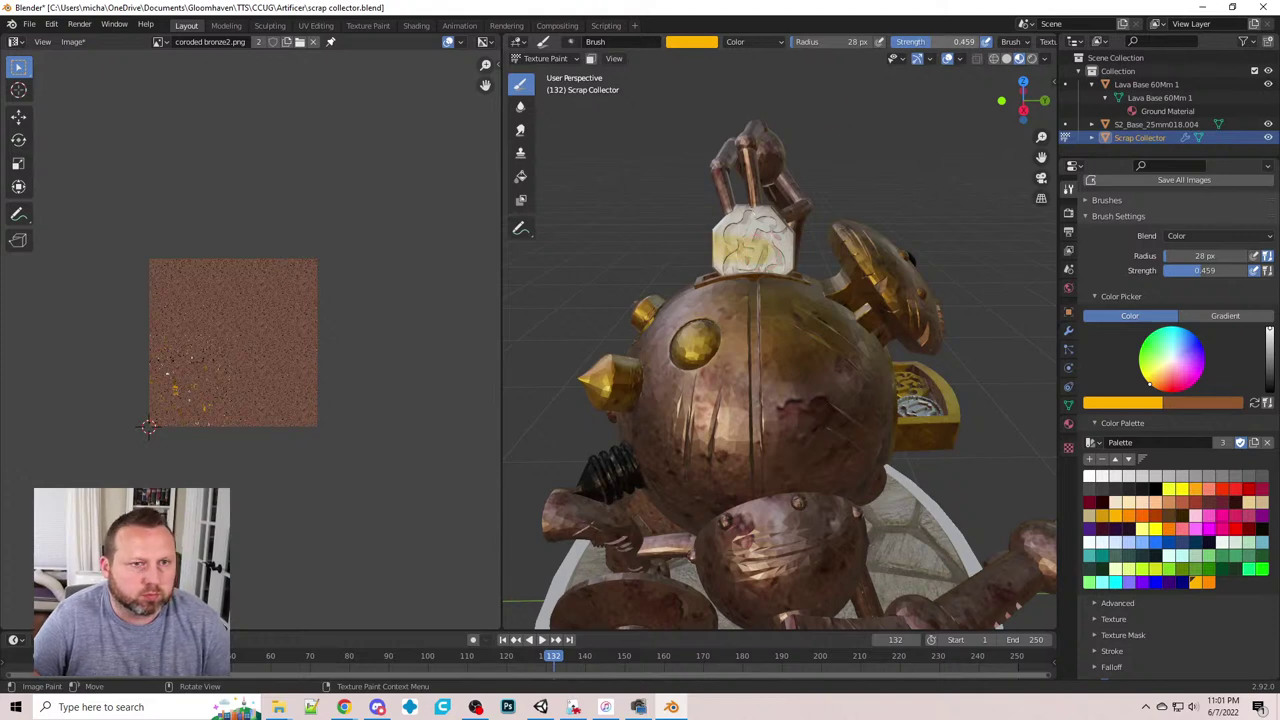
{"action": "left_click_drag", "start_coordinate": [942, 42], "coordinate": [995, 42]}
- Colour the whole embossed front of the slotted coin yellow-gold
{"action": "scroll", "coordinate": [722, 258], "scroll_direction": "up", "scroll_amount": 1}
{"action": "scroll", "coordinate": [722, 258], "scroll_direction": "up", "scroll_amount": 1}
{"action": "middle_click_drag", "start_coordinate": [750, 236], "coordinate": [754, 264]}
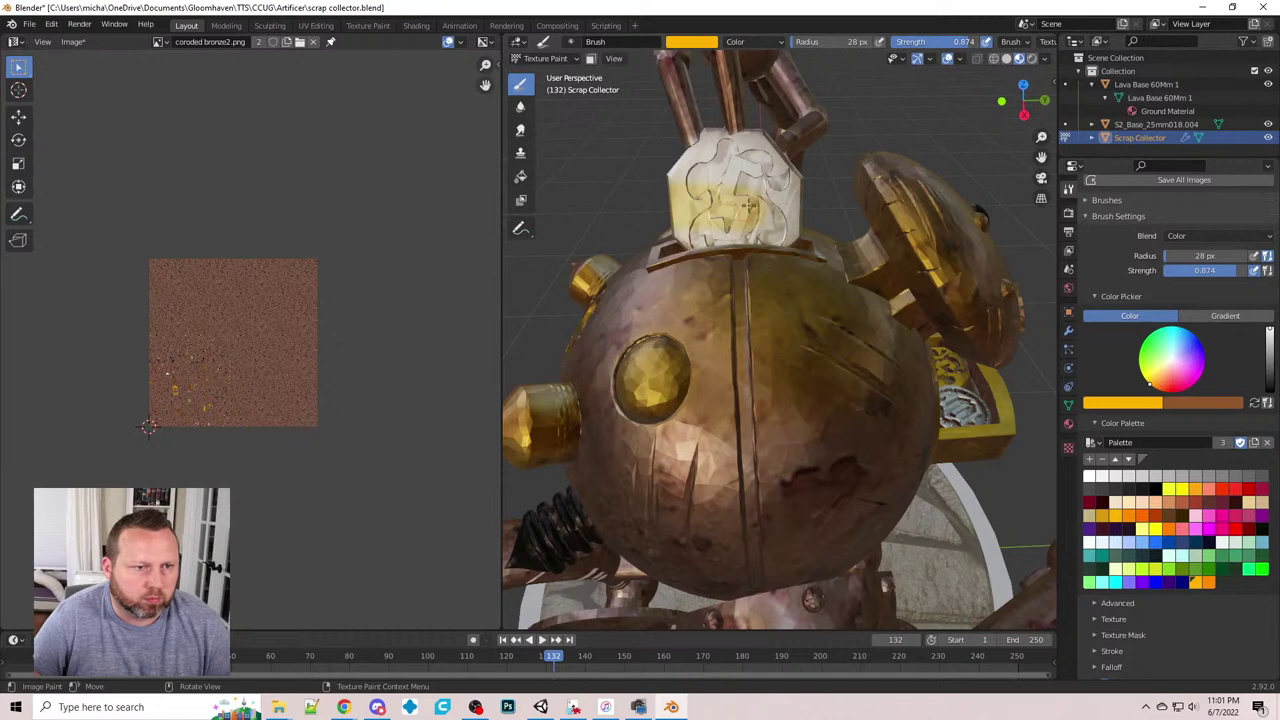
{"action": "mouse_move", "coordinate": [748, 205]}
{"action": "left_mouse_down"}
{"action": "mouse_move", "coordinate": [795, 210]}
{"action": "mouse_move", "coordinate": [713, 202]}
{"action": "left_mouse_up"}
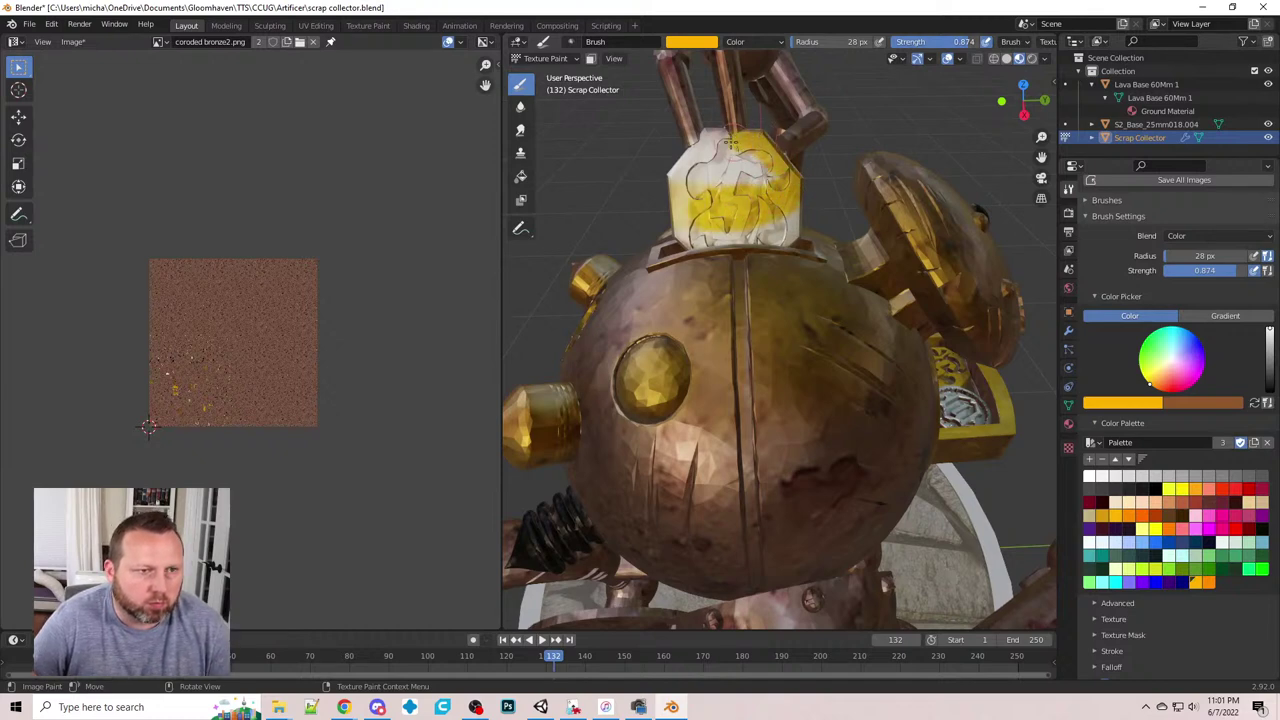
{"action": "mouse_move", "coordinate": [730, 143]}
{"action": "left_mouse_down"}
{"action": "mouse_move", "coordinate": [704, 136]}
{"action": "mouse_move", "coordinate": [689, 166]}
{"action": "mouse_move", "coordinate": [709, 180]}
{"action": "left_mouse_up"}
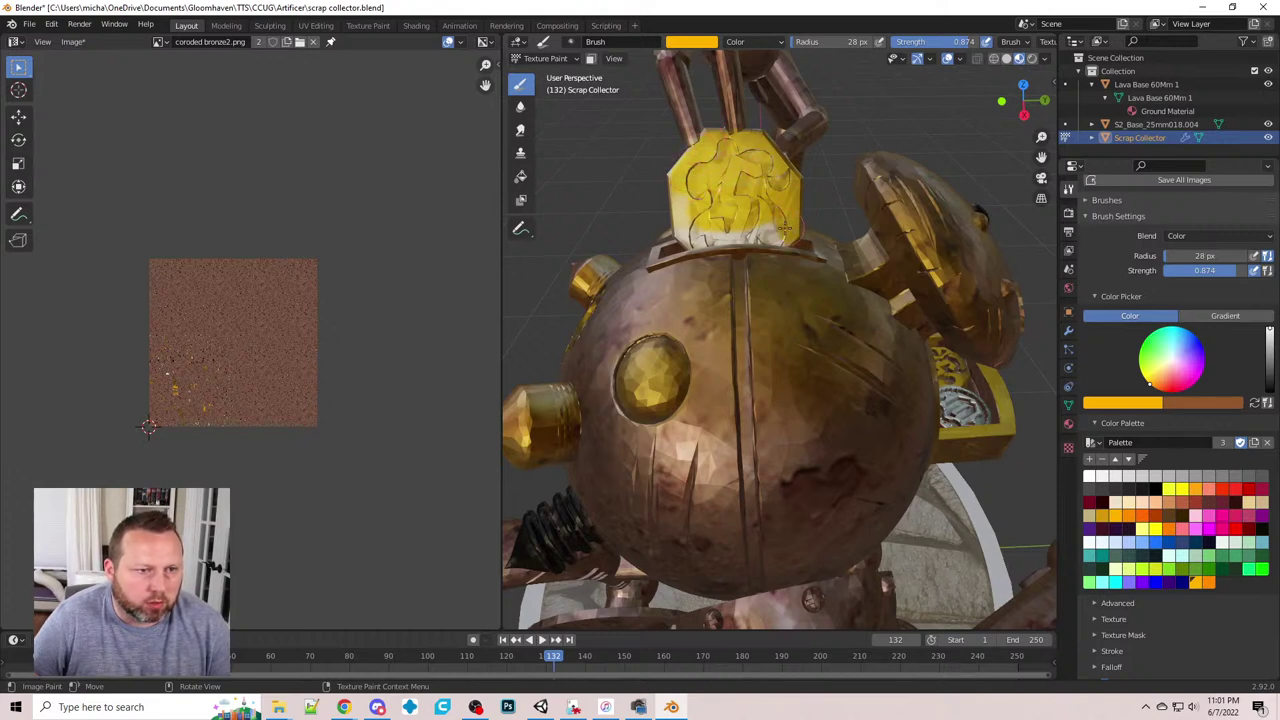
{"action": "left_click_drag", "start_coordinate": [779, 231], "coordinate": [707, 234]}
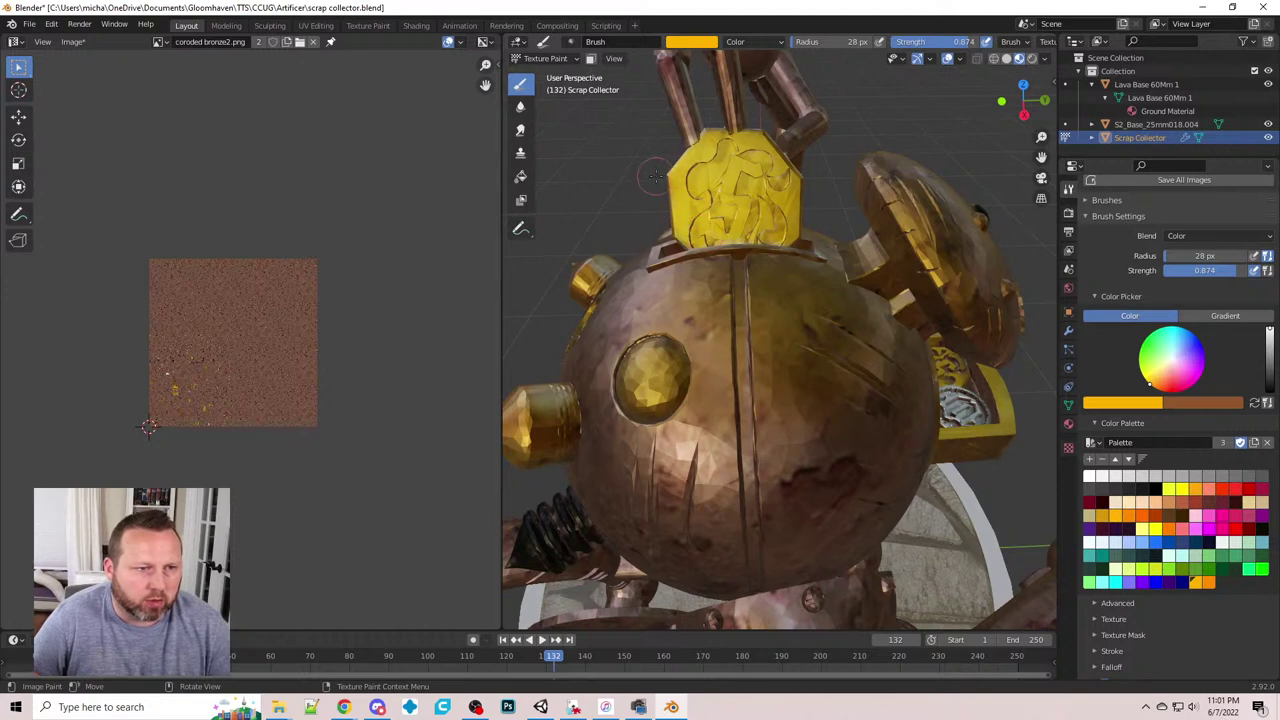
- Colour the white rim faces of the coin on the head side yellow-gold
{"action": "middle_click_drag", "start_coordinate": [656, 176], "coordinate": [814, 168]}
{"action": "middle_click_drag", "start_coordinate": [686, 236], "coordinate": [520, 240]}
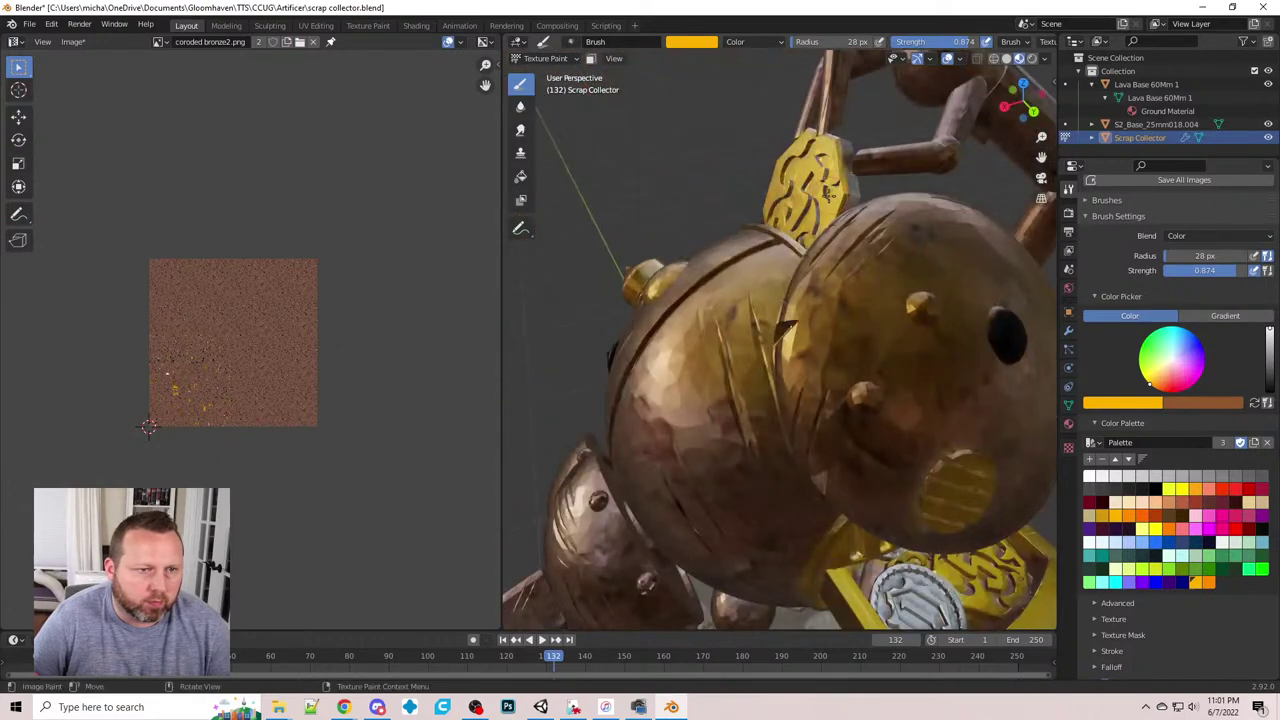
{"action": "mouse_move", "coordinate": [828, 194]}
{"action": "middle_mouse_down"}
{"action": "mouse_move", "coordinate": [842, 206]}
{"action": "mouse_move", "coordinate": [832, 268]}
{"action": "middle_mouse_up"}
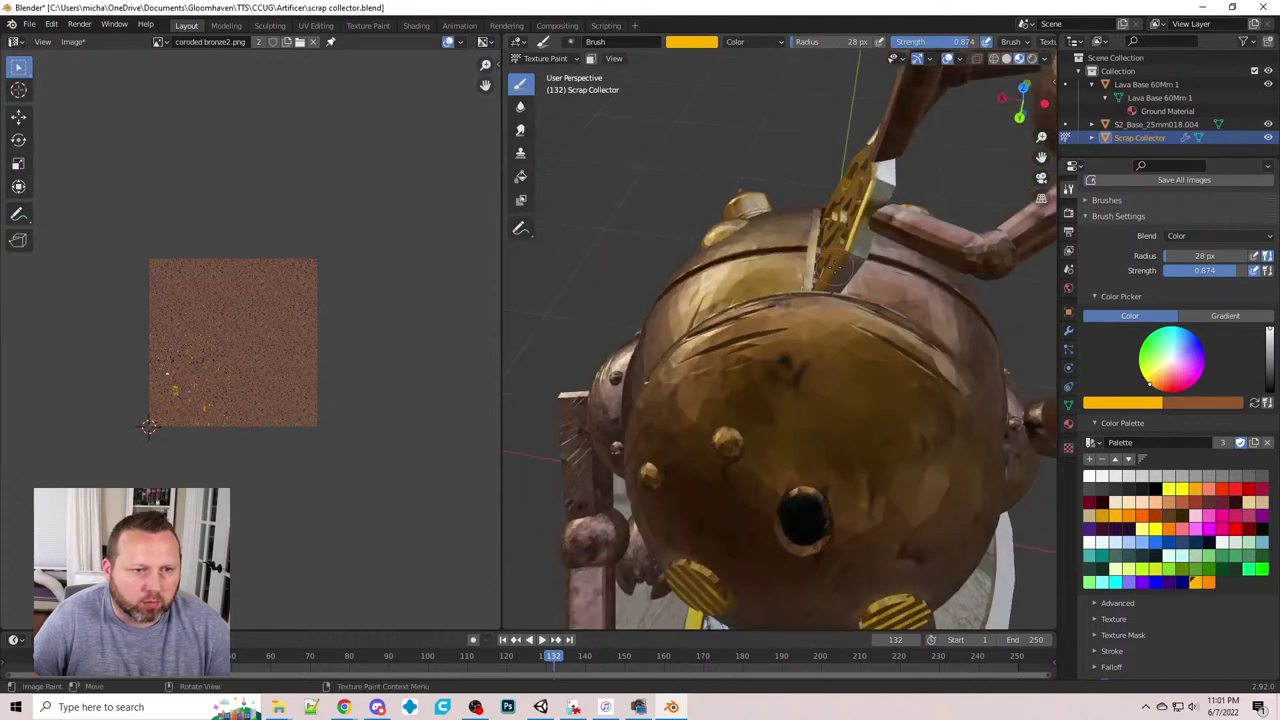
{"action": "left_click_drag", "start_coordinate": [838, 281], "coordinate": [865, 242]}
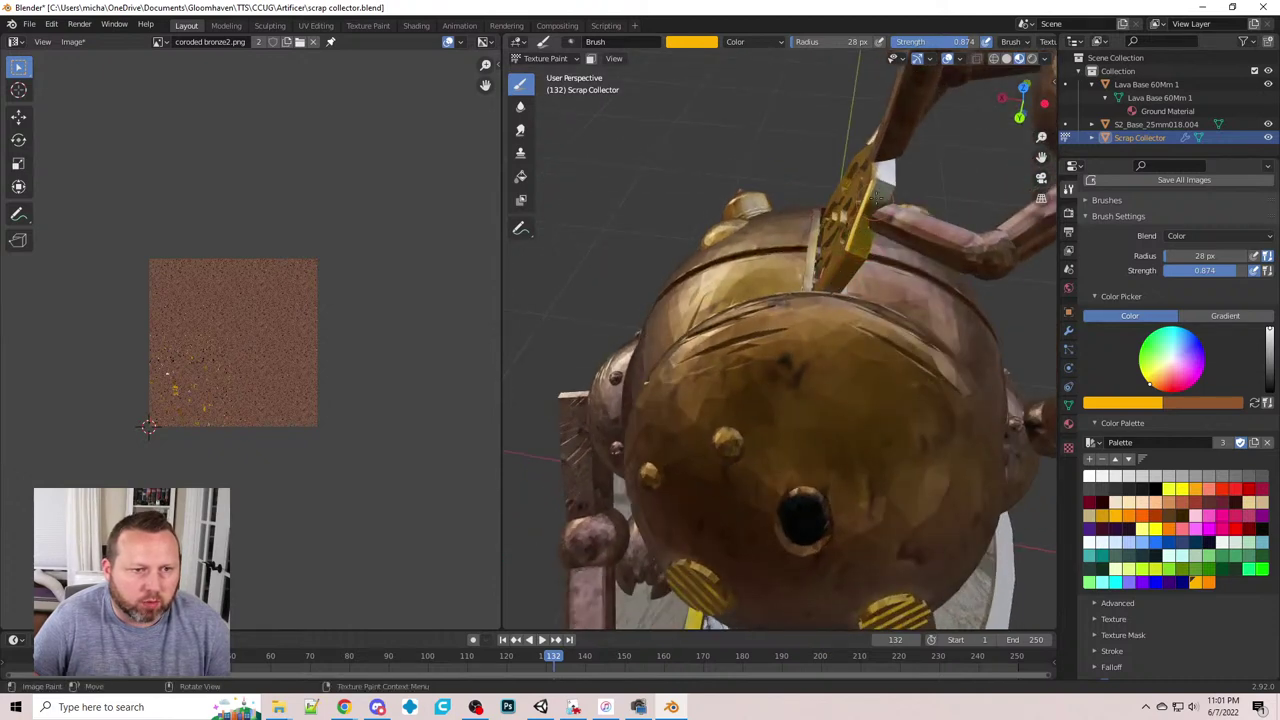
{"action": "left_click_drag", "start_coordinate": [878, 197], "coordinate": [880, 172]}
- Colour the coin's remaining rim edge and its plain flat back yellow-gold, enlarging the brush to 41 px for the back
{"action": "mouse_move", "coordinate": [888, 170]}
{"action": "middle_mouse_down"}
{"action": "mouse_move", "coordinate": [857, 180]}
{"action": "mouse_move", "coordinate": [700, 152]}
{"action": "mouse_move", "coordinate": [636, 190]}
{"action": "mouse_move", "coordinate": [757, 213]}
{"action": "mouse_move", "coordinate": [711, 170]}
{"action": "middle_mouse_up"}
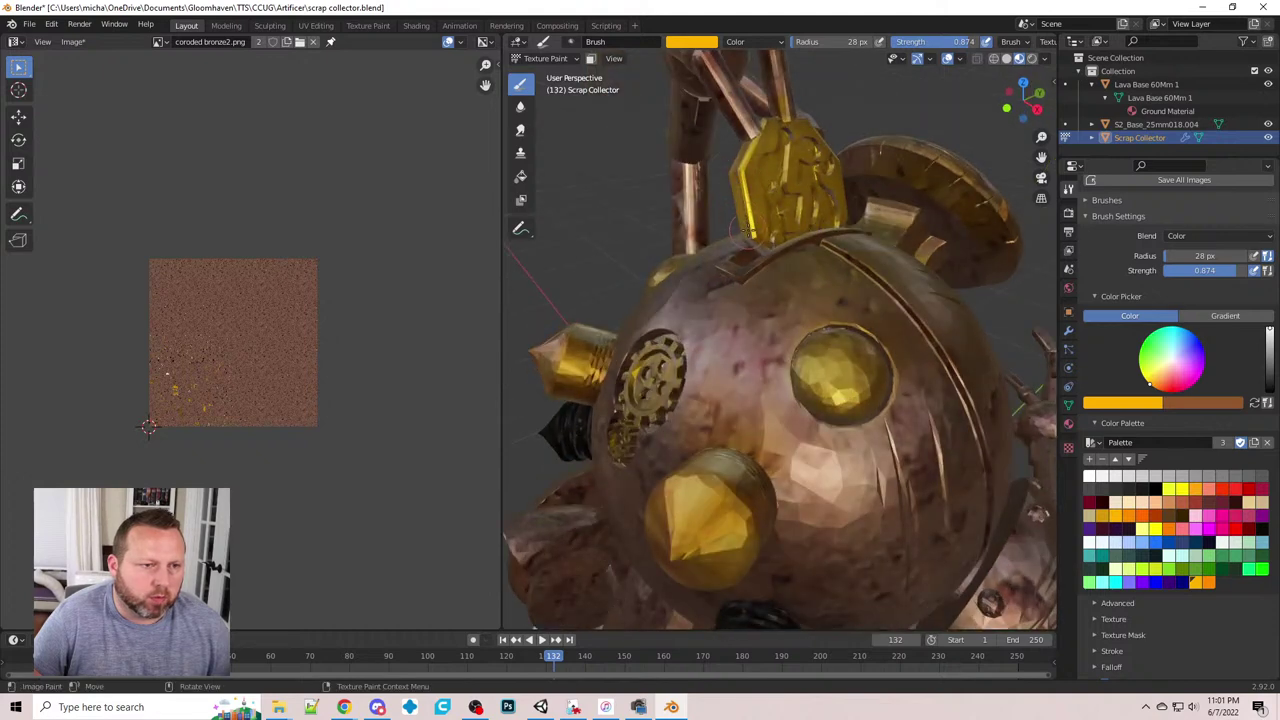
{"action": "middle_click_drag", "start_coordinate": [746, 230], "coordinate": [775, 242]}
{"action": "scroll", "coordinate": [775, 242], "scroll_direction": "up", "scroll_amount": 2}
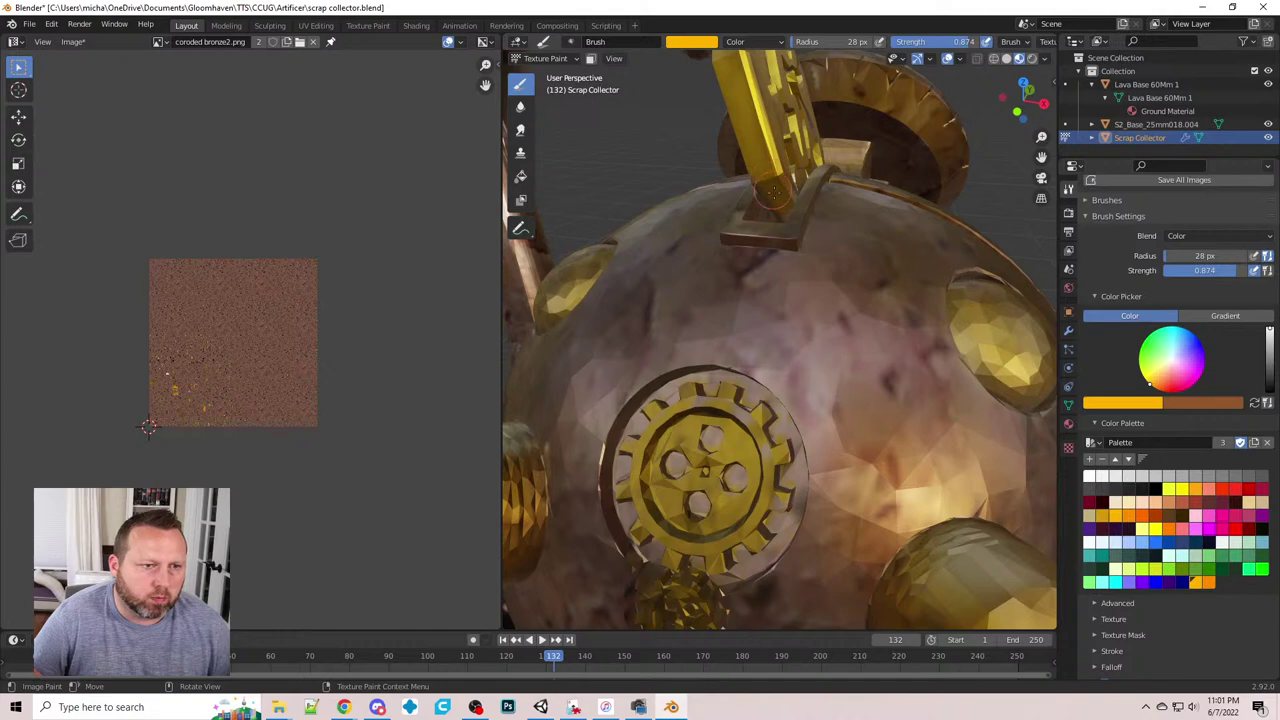
{"action": "mouse_move", "coordinate": [778, 188]}
{"action": "middle_mouse_down"}
{"action": "mouse_move", "coordinate": [762, 183]}
{"action": "mouse_move", "coordinate": [761, 210]}
{"action": "middle_mouse_up"}
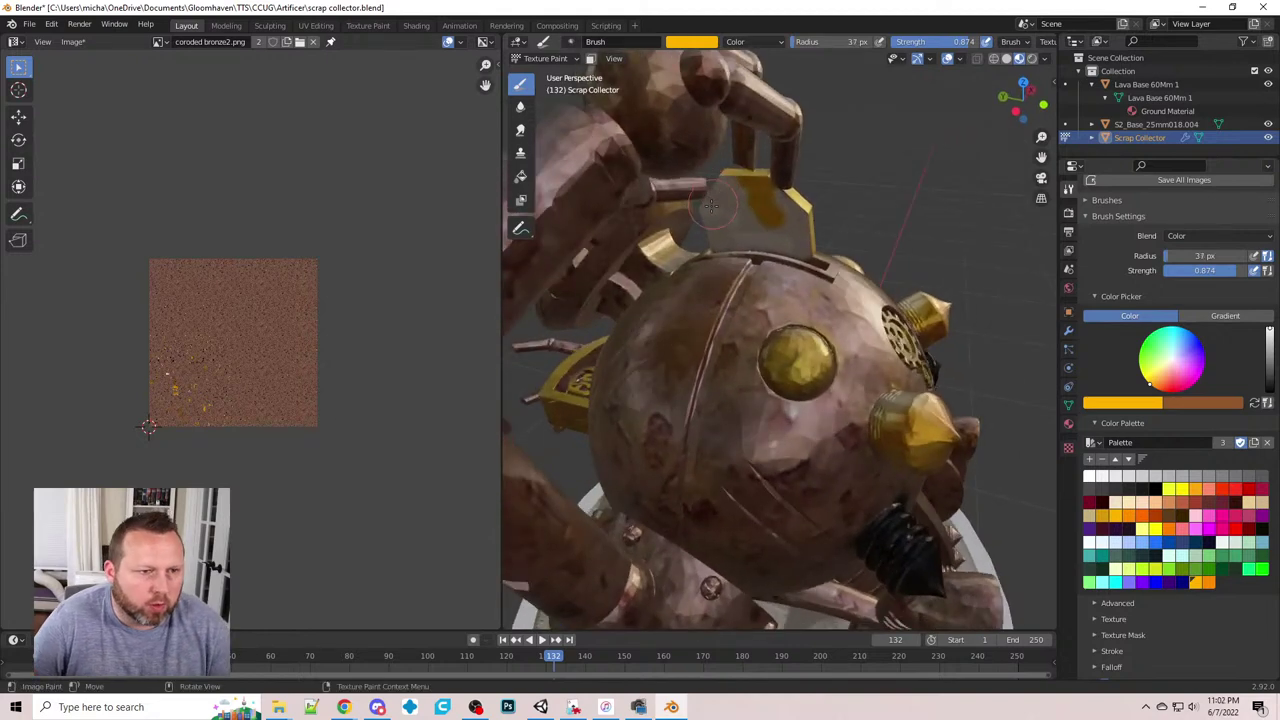
{"action": "key", "text": "bracketright"}
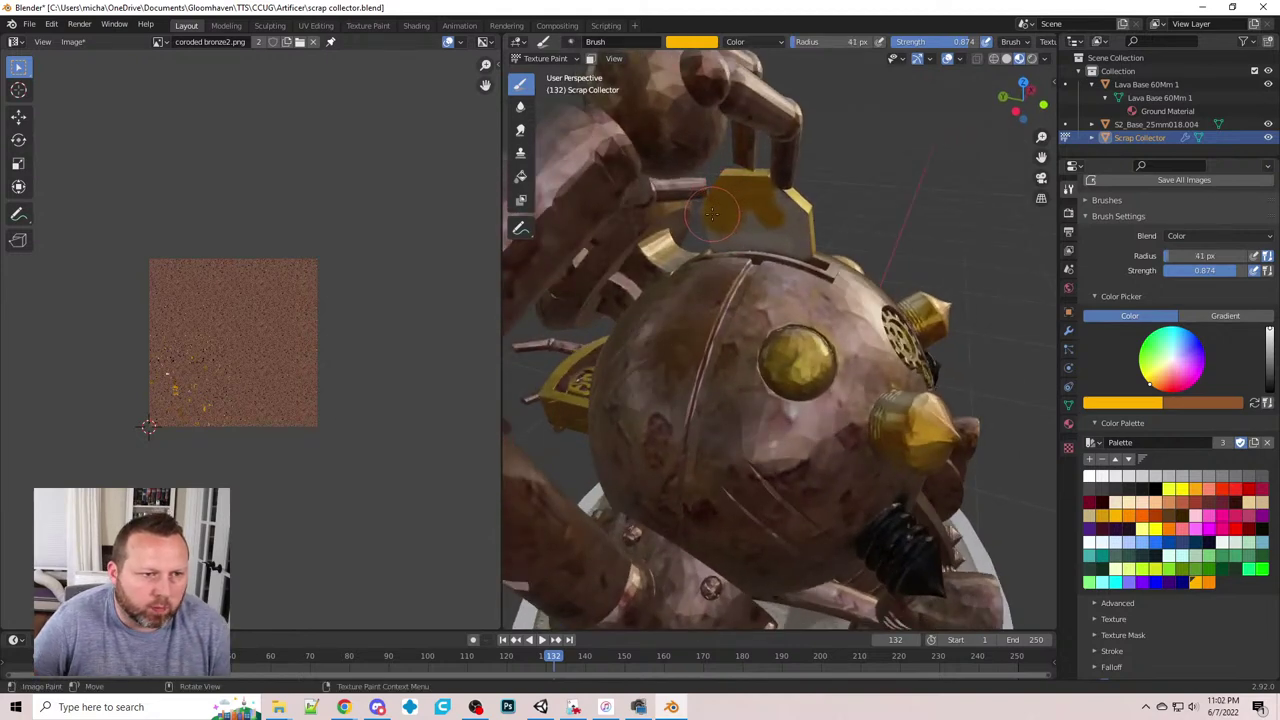
{"action": "left_click_drag", "start_coordinate": [731, 235], "coordinate": [800, 245]}
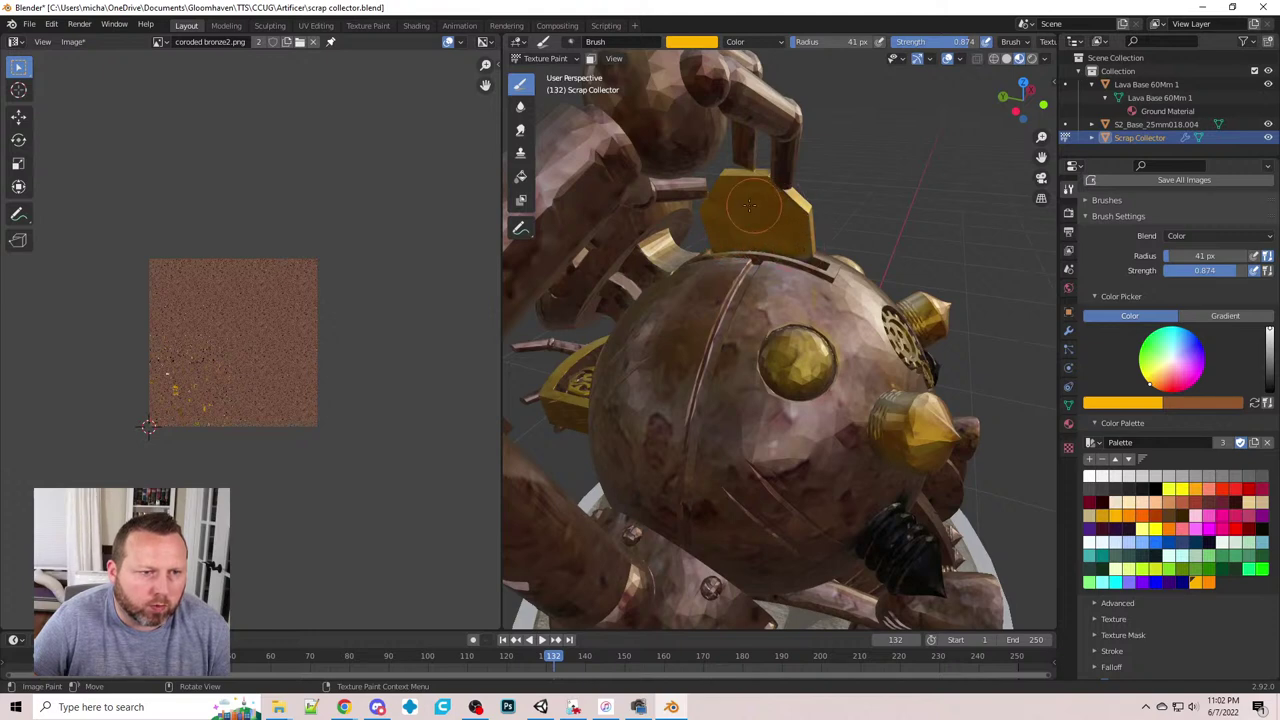
- Examine the robot's body, coin drawer and blue rear coil in the reference artwork in the browser, and return to Blender
{"action": "mouse_move", "coordinate": [785, 213]}
{"action": "middle_mouse_down"}
{"action": "mouse_move", "coordinate": [694, 214]}
{"action": "mouse_move", "coordinate": [772, 302]}
{"action": "mouse_move", "coordinate": [736, 364]}
{"action": "mouse_move", "coordinate": [808, 370]}
{"action": "middle_mouse_up"}
{"action": "scroll", "coordinate": [736, 364], "scroll_direction": "down", "scroll_amount": 2}
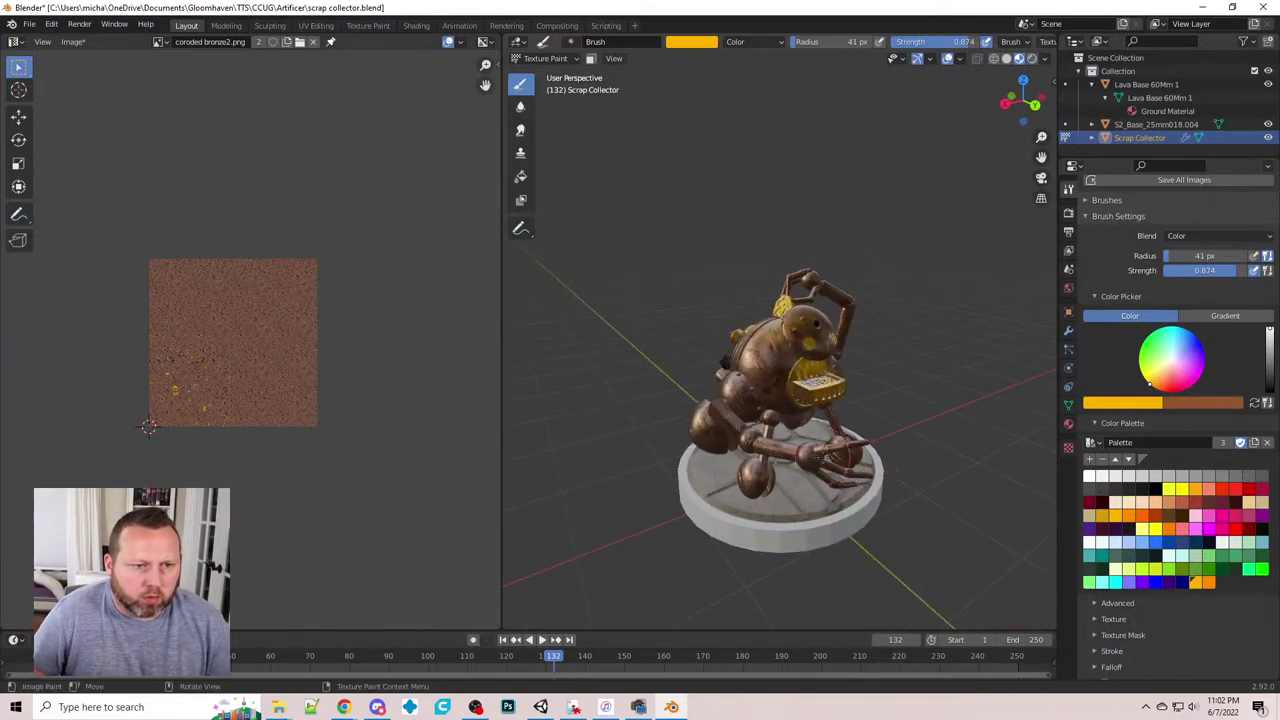
{"action": "key", "text": "alt+Tab"}
{"action": "scroll", "coordinate": [610, 490], "scroll_direction": "down", "scroll_amount": 3}
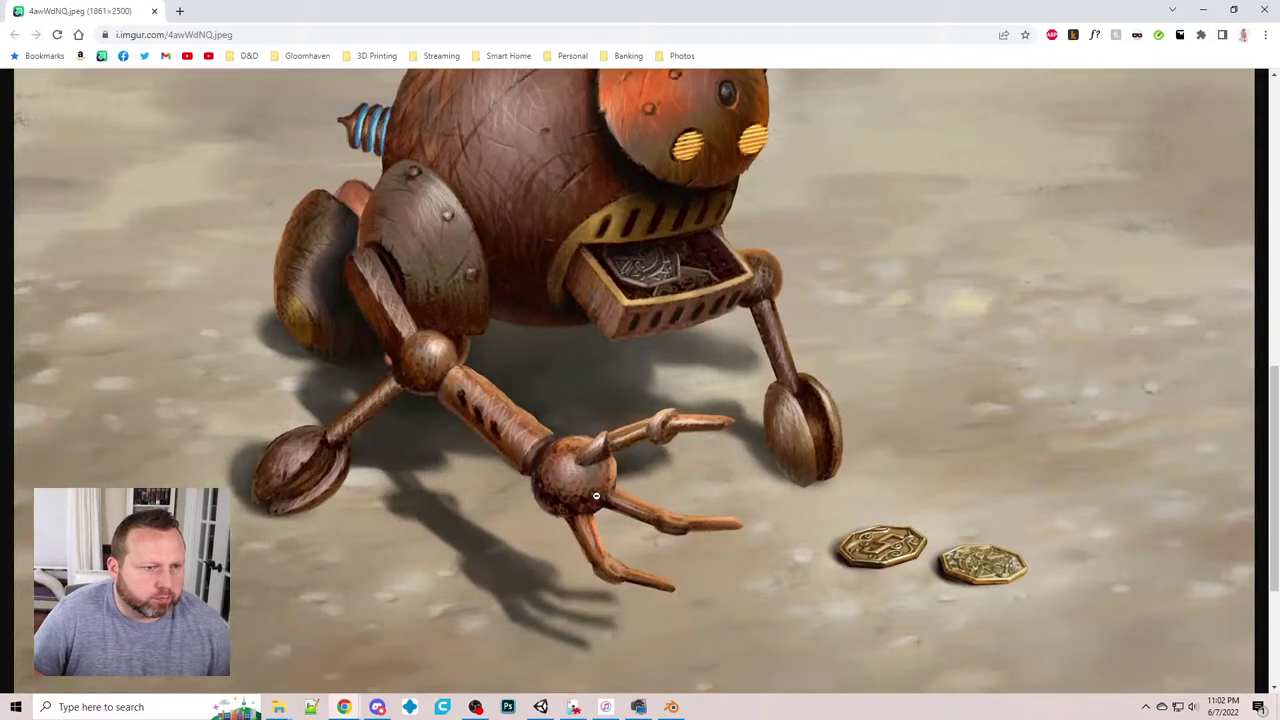
{"action": "scroll", "coordinate": [621, 471], "scroll_direction": "up", "scroll_amount": 3}
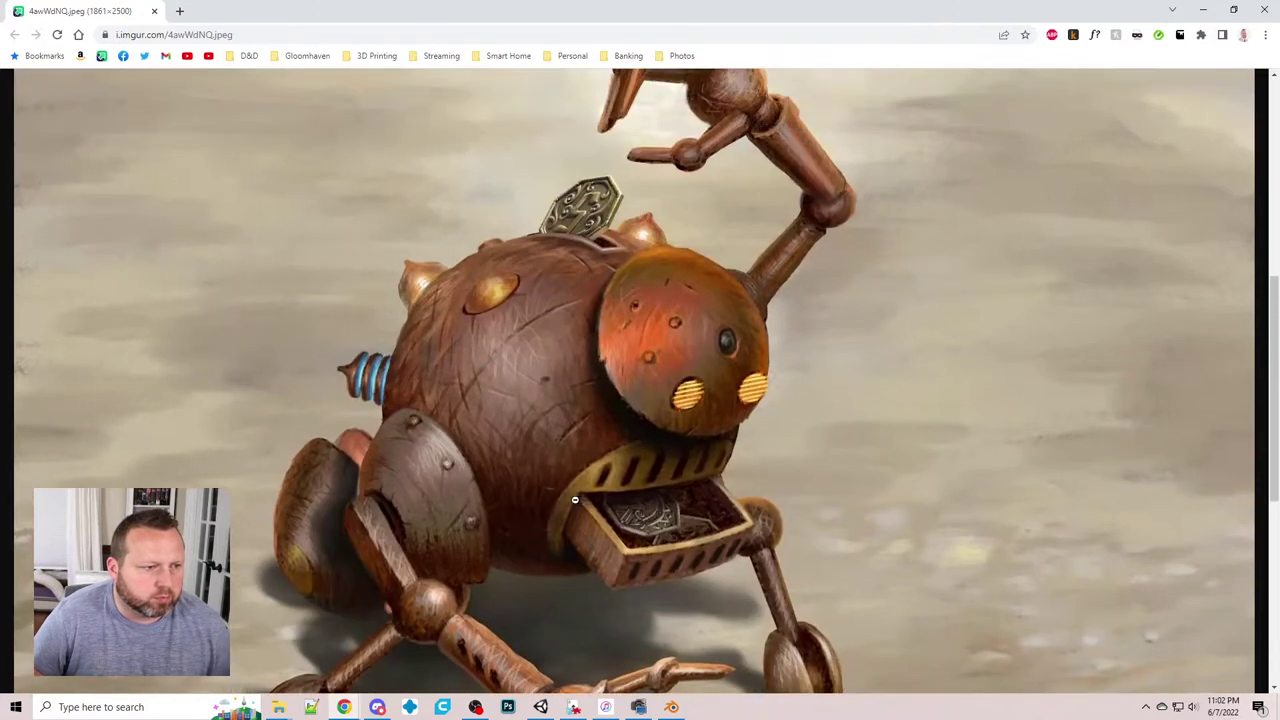
{"action": "scroll", "coordinate": [600, 334], "scroll_direction": "up", "scroll_amount": 2}
{"action": "scroll", "coordinate": [604, 450], "scroll_direction": "down", "scroll_amount": 4}
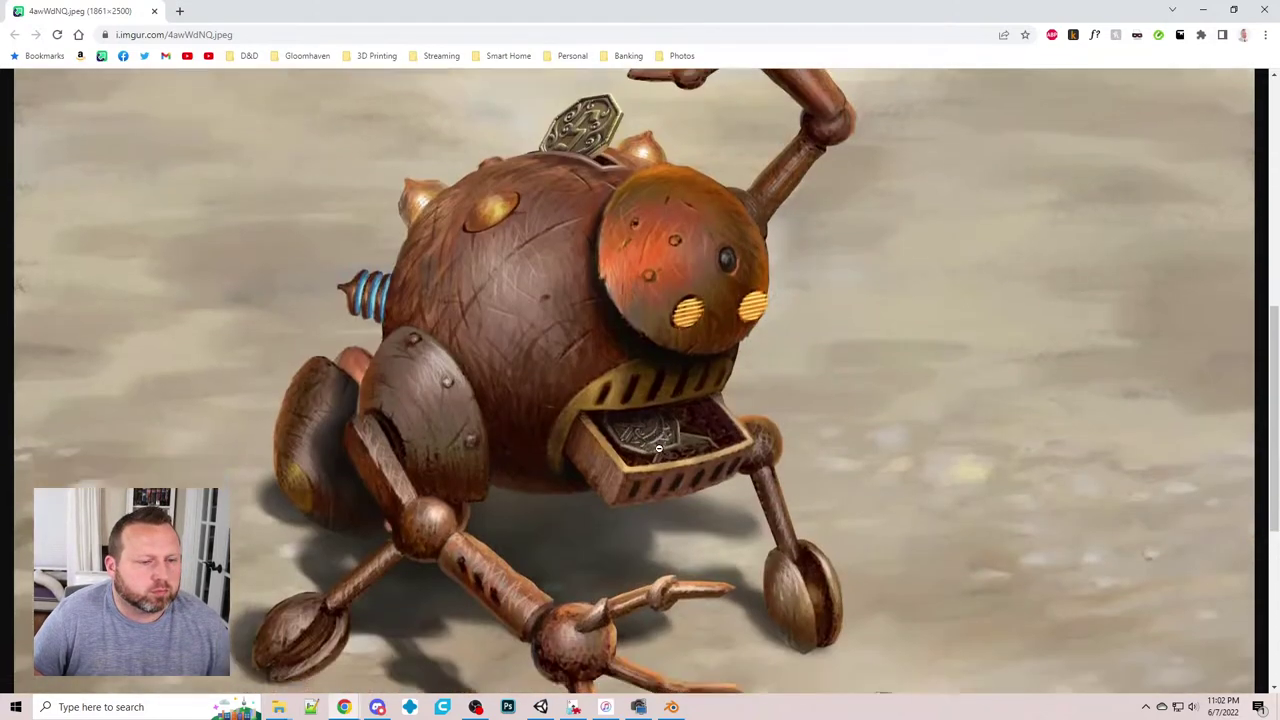
{"action": "scroll", "coordinate": [592, 455], "scroll_direction": "up", "scroll_amount": 3}
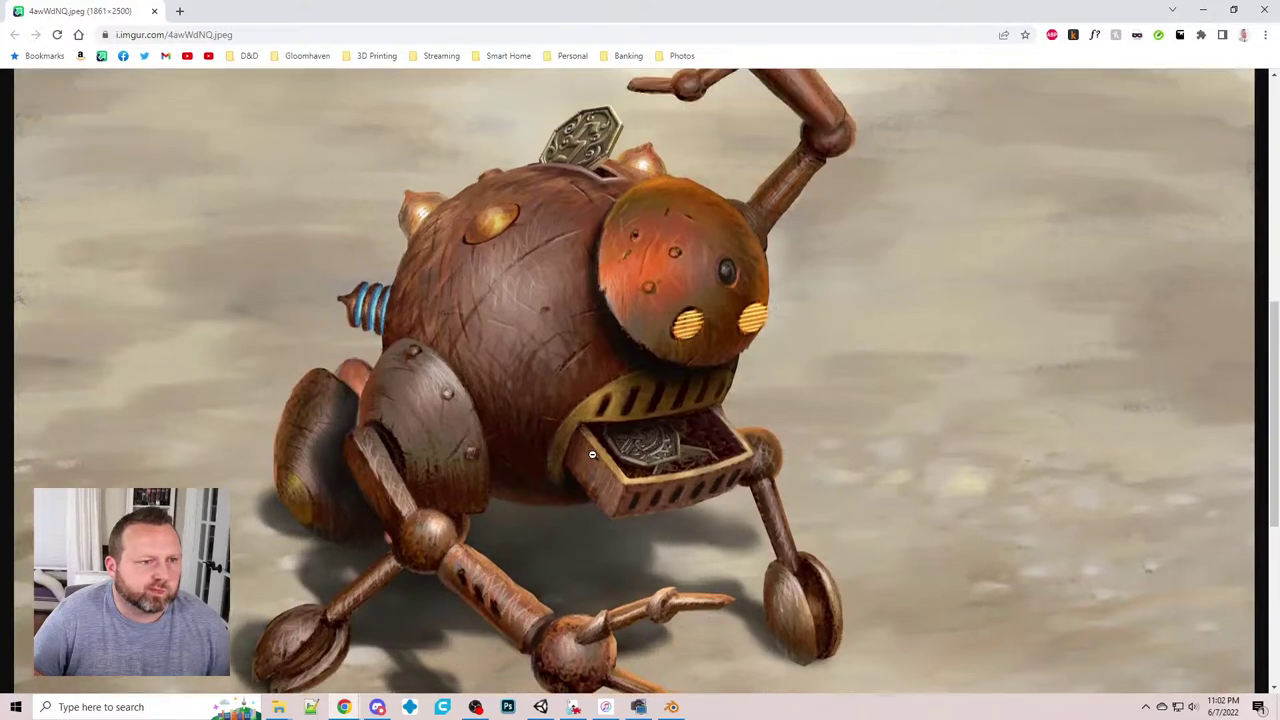
{"action": "key", "text": "alt+Tab"}
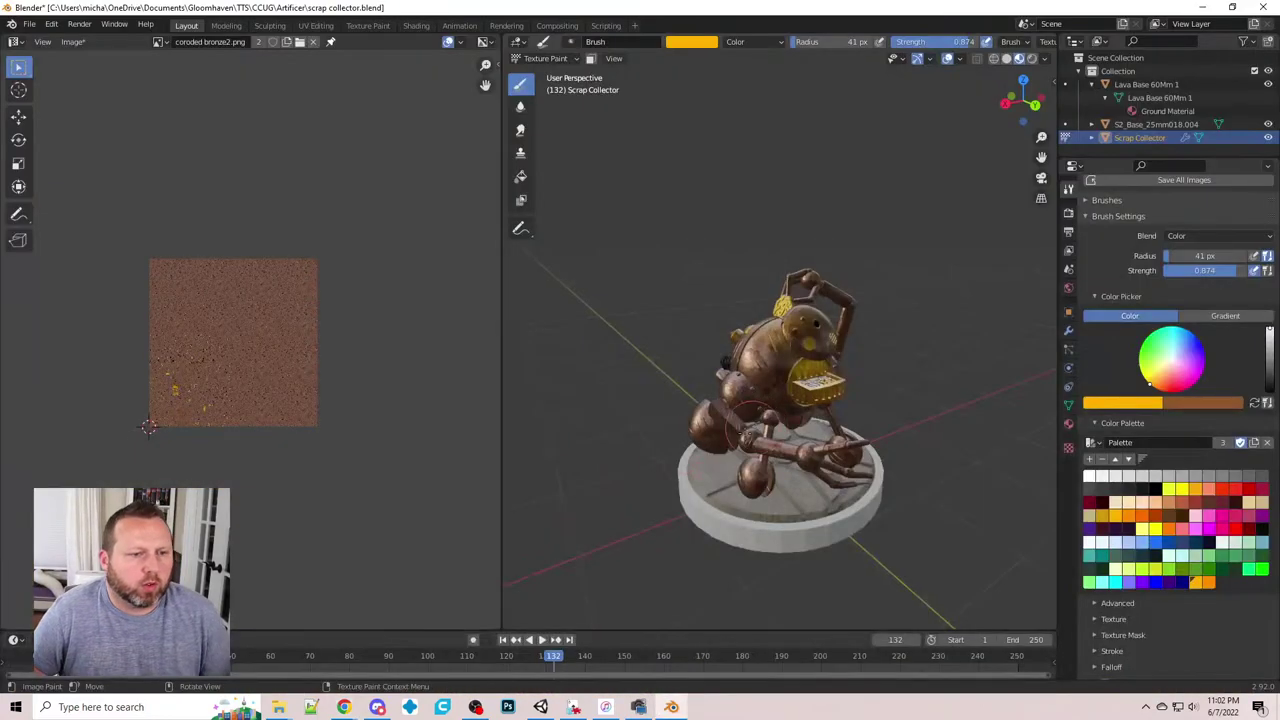
- Switch the brush to light blue with the Mix blend mode, reduce its radius, and lower its strength to 0.607
{"action": "scroll", "coordinate": [748, 425], "scroll_direction": "up", "scroll_amount": 8}
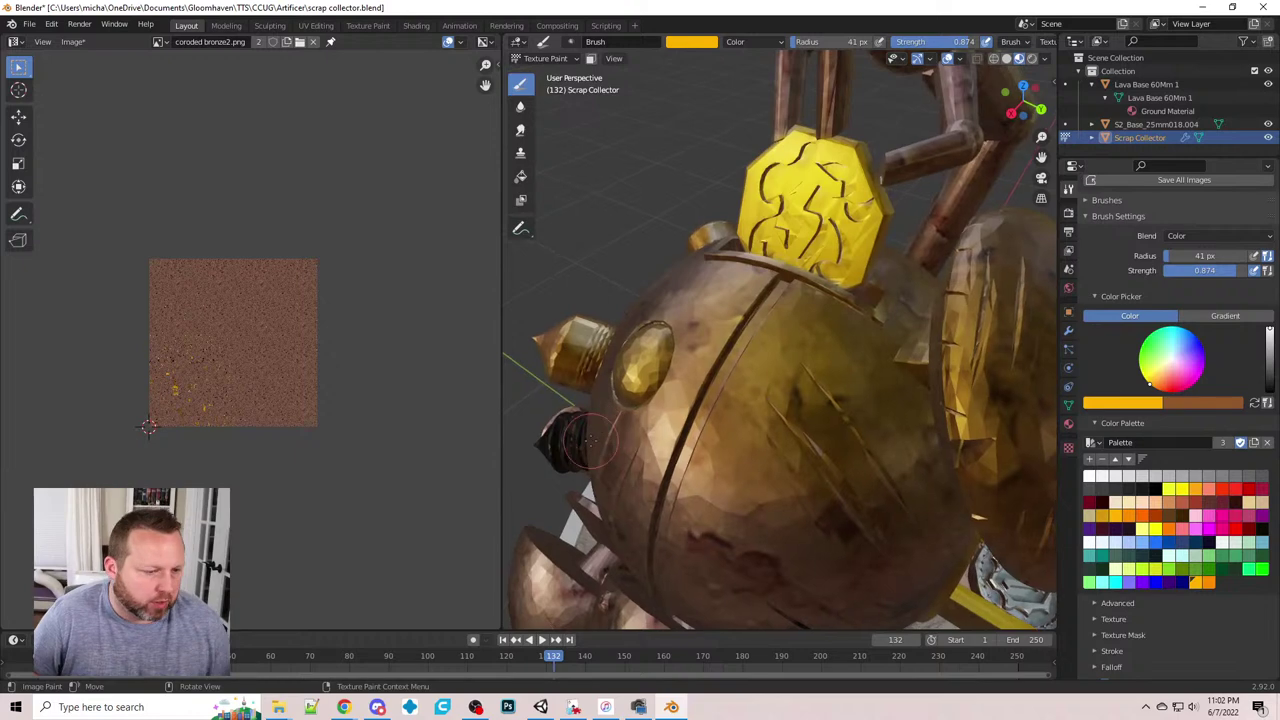
{"action": "middle_click_drag", "start_coordinate": [591, 441], "coordinate": [690, 338], "text": "shift"}
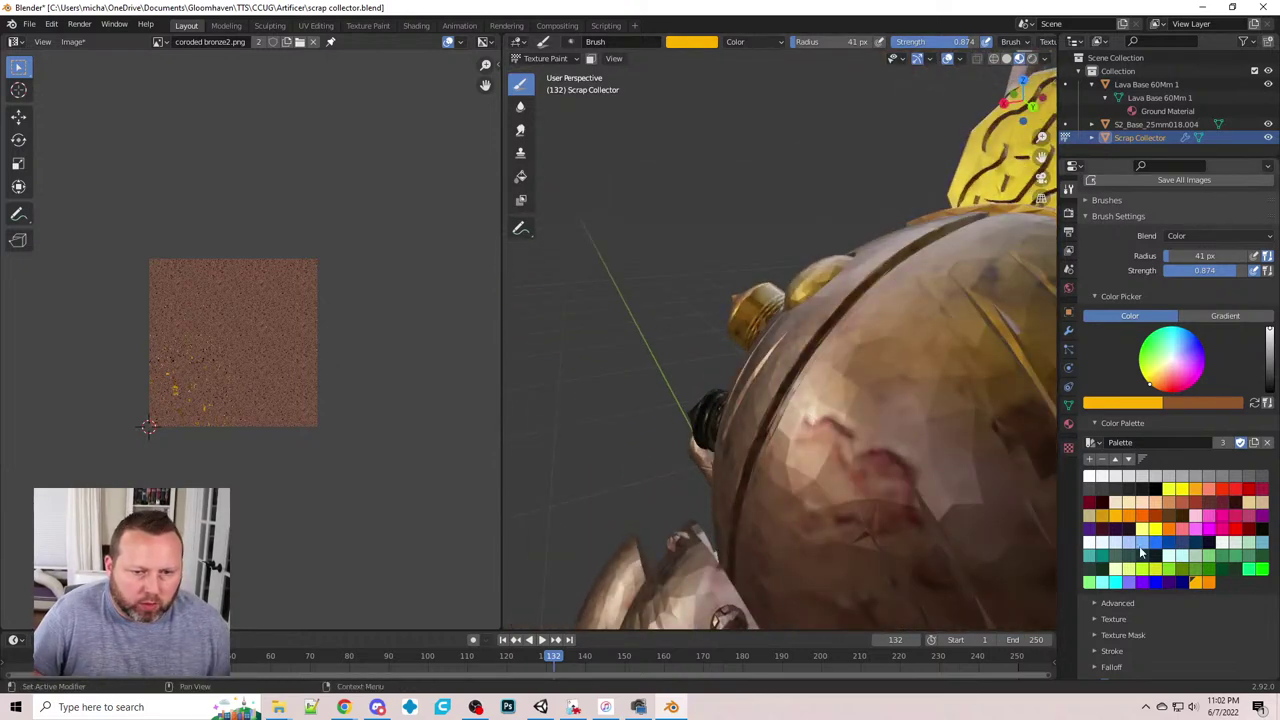
{"action": "left_click", "coordinate": [1141, 546]}
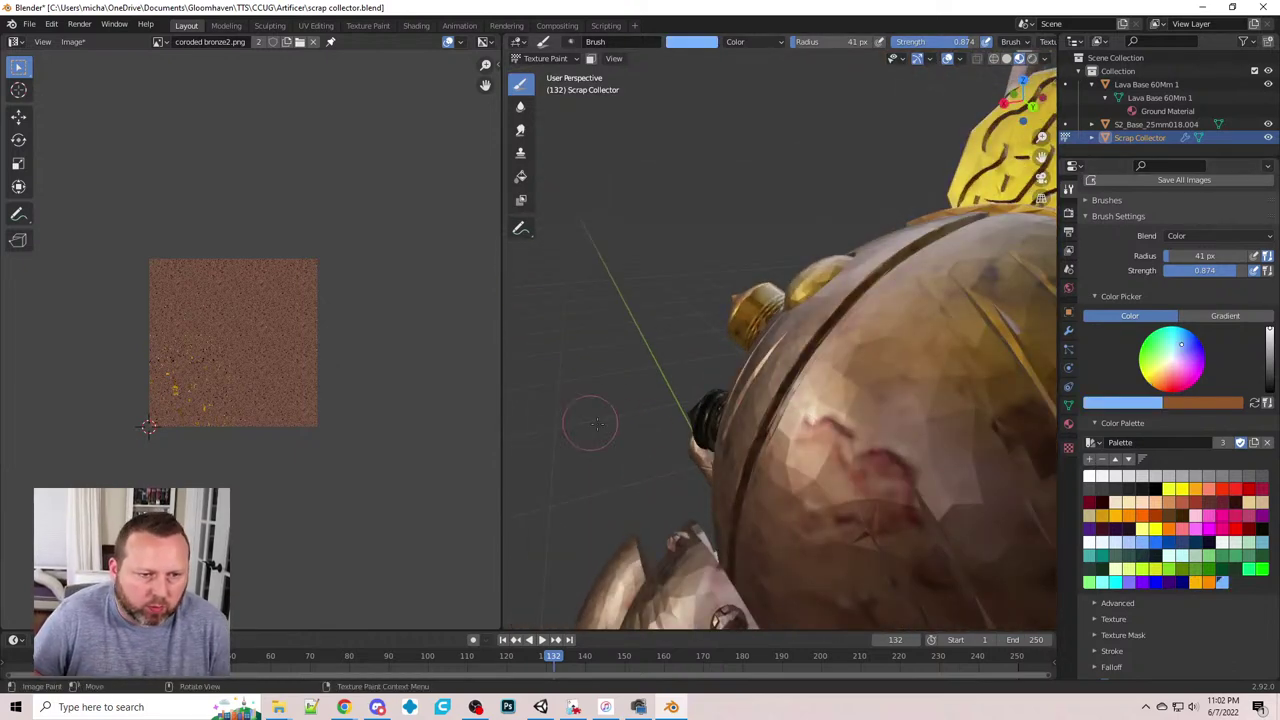
{"action": "mouse_move", "coordinate": [586, 423]}
{"action": "middle_mouse_down"}
{"action": "mouse_move", "coordinate": [650, 432]}
{"action": "mouse_move", "coordinate": [718, 505]}
{"action": "mouse_move", "coordinate": [678, 478]}
{"action": "mouse_move", "coordinate": [743, 335]}
{"action": "mouse_move", "coordinate": [834, 316]}
{"action": "middle_mouse_up"}
{"action": "mouse_move", "coordinate": [905, 295]}
{"action": "middle_mouse_down"}
{"action": "mouse_move", "coordinate": [894, 302]}
{"action": "mouse_move", "coordinate": [900, 290]}
{"action": "middle_mouse_up"}
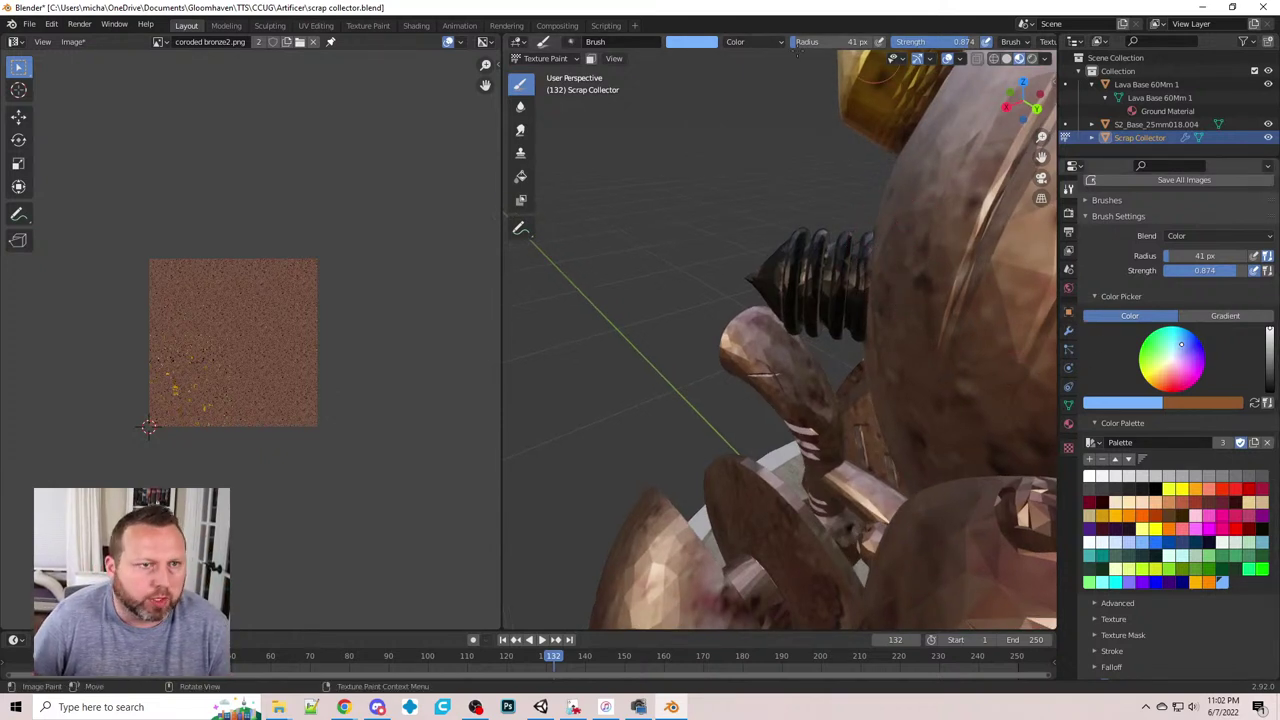
{"action": "left_click", "coordinate": [740, 42]}
{"action": "left_click", "coordinate": [738, 55]}
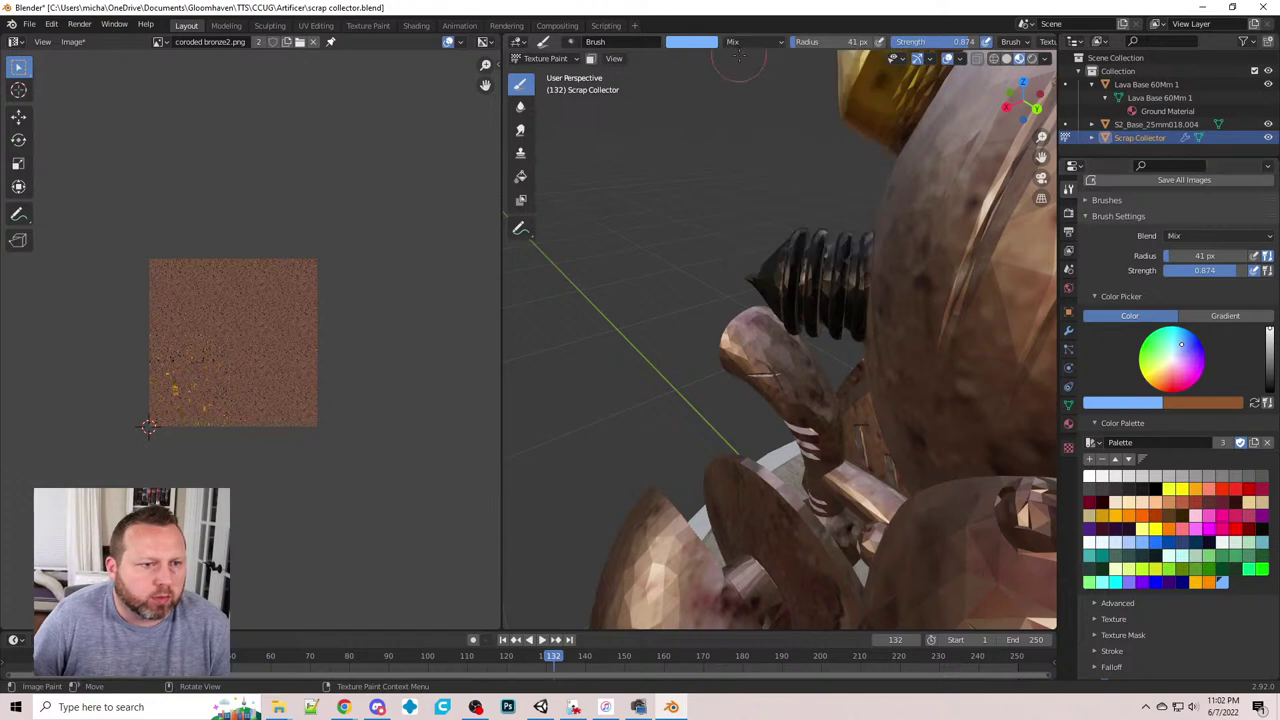
{"action": "middle_click_drag", "start_coordinate": [850, 284], "coordinate": [860, 280]}
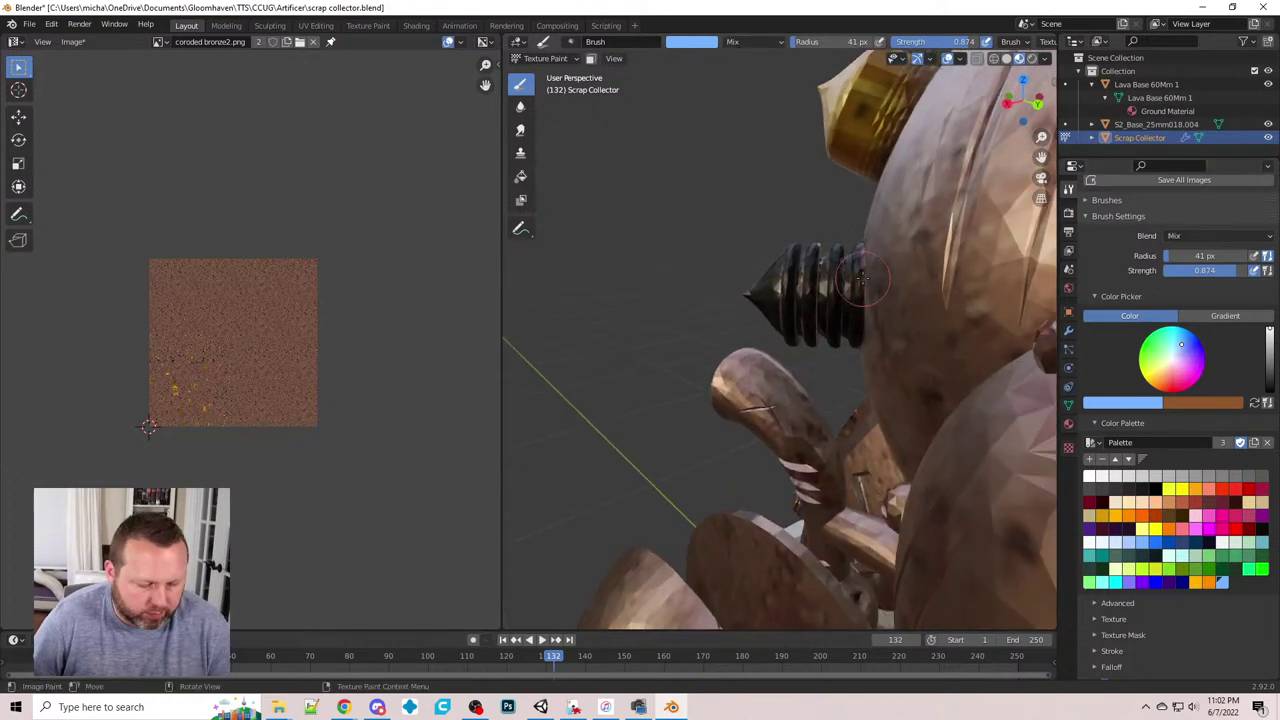
{"action": "key", "text": "bracketleft"}
{"action": "left_click_drag", "start_coordinate": [1236, 270], "coordinate": [1217, 270]}
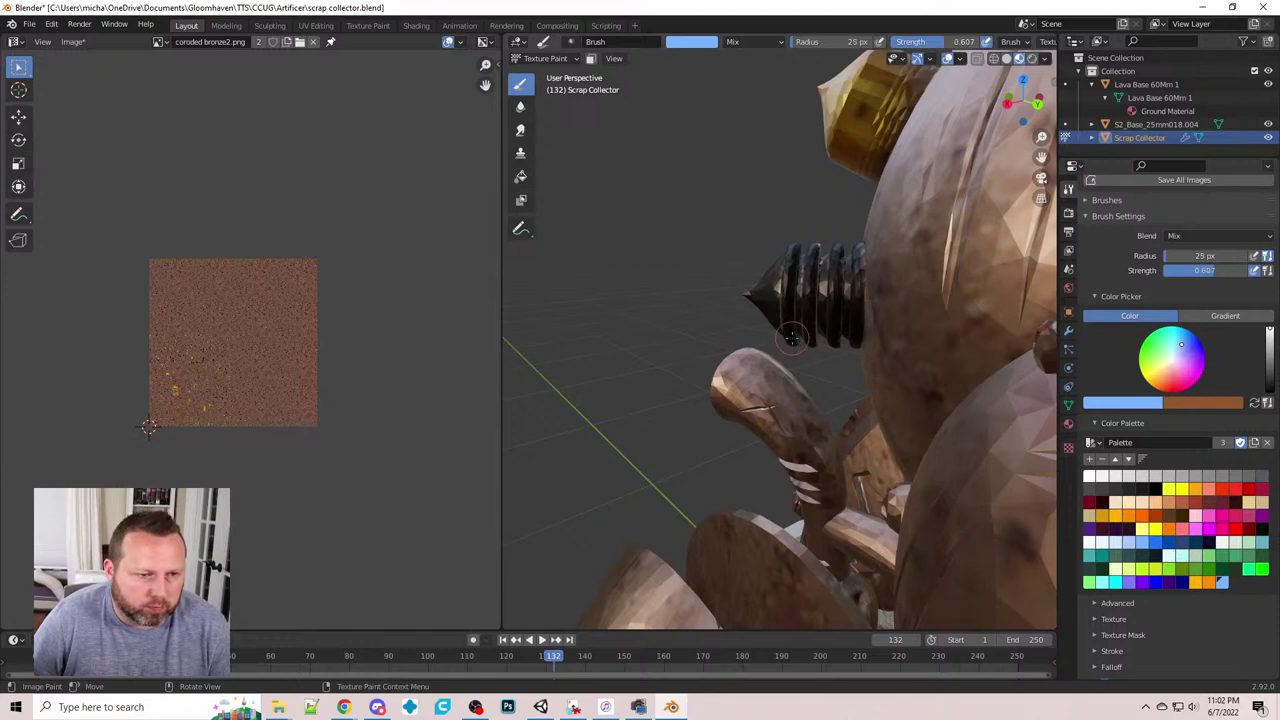
- Paint the four raised rings of the black rear coil light blue on one side, using a 30 px brush
{"action": "scroll", "coordinate": [790, 346], "scroll_direction": "up", "scroll_amount": 3}
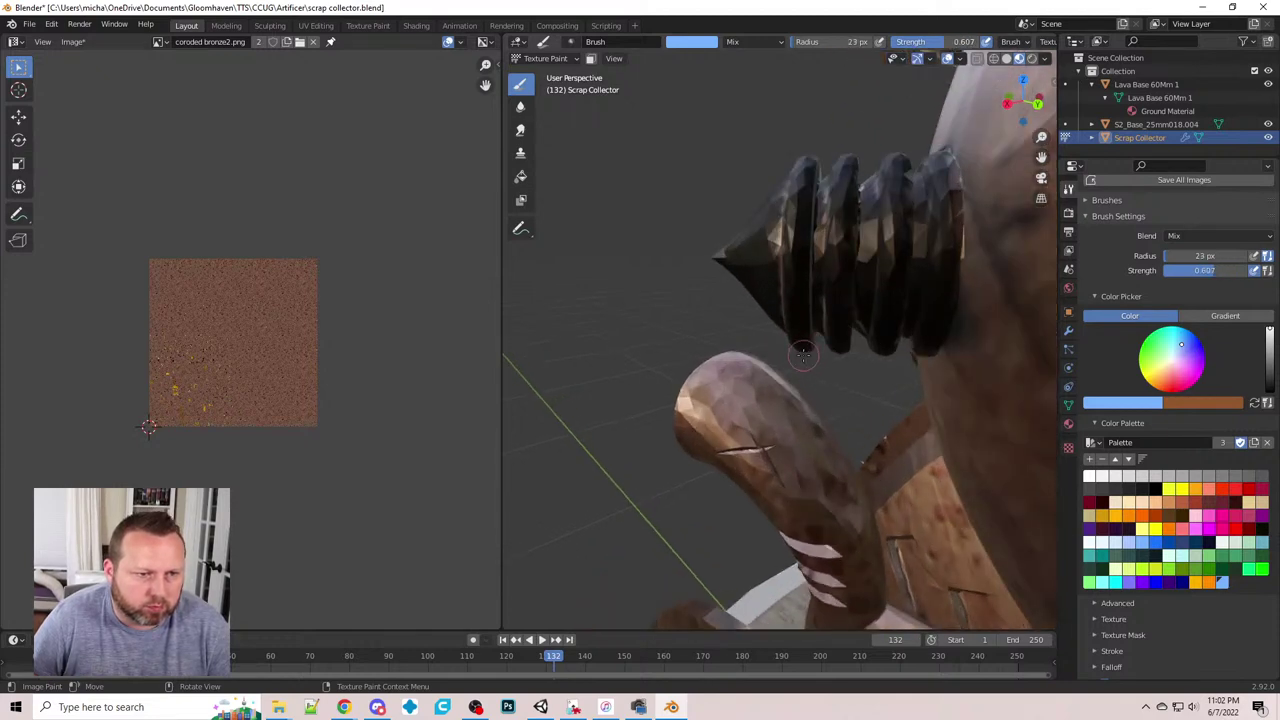
{"action": "key", "text": "bracketright"}
{"action": "mouse_move", "coordinate": [800, 348]}
{"action": "left_mouse_down"}
{"action": "mouse_move", "coordinate": [800, 137]}
{"action": "mouse_move", "coordinate": [840, 165]}
{"action": "mouse_move", "coordinate": [838, 385]}
{"action": "left_mouse_up"}
{"action": "mouse_move", "coordinate": [886, 158]}
{"action": "left_mouse_down"}
{"action": "mouse_move", "coordinate": [893, 268]}
{"action": "mouse_move", "coordinate": [879, 366]}
{"action": "left_mouse_up"}
{"action": "mouse_move", "coordinate": [923, 165]}
{"action": "left_mouse_down"}
{"action": "mouse_move", "coordinate": [942, 294]}
{"action": "mouse_move", "coordinate": [922, 350]}
{"action": "left_mouse_up"}
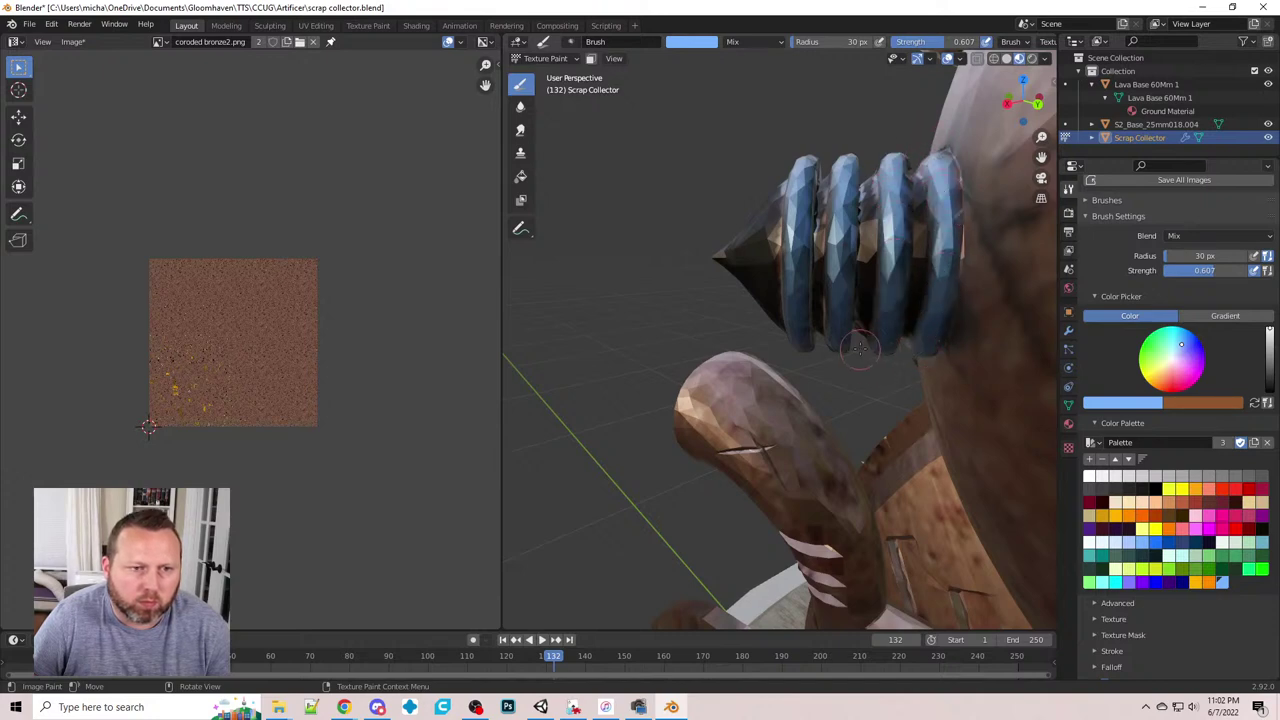
- Continue the light blue over the tops of the four coil rings towards the opposite side
{"action": "middle_click_drag", "start_coordinate": [860, 348], "coordinate": [366, 337]}
{"action": "scroll", "coordinate": [728, 335], "scroll_direction": "down", "scroll_amount": 4}
{"action": "mouse_move", "coordinate": [737, 297]}
{"action": "middle_mouse_down"}
{"action": "mouse_move", "coordinate": [726, 341]}
{"action": "mouse_move", "coordinate": [772, 345]}
{"action": "middle_mouse_up"}
{"action": "left_click_drag", "start_coordinate": [772, 345], "coordinate": [772, 486]}
{"action": "left_click_drag", "start_coordinate": [734, 340], "coordinate": [736, 498]}
{"action": "left_click_drag", "start_coordinate": [690, 343], "coordinate": [697, 486]}
{"action": "middle_click_drag", "start_coordinate": [677, 438], "coordinate": [663, 432]}
{"action": "left_click_drag", "start_coordinate": [648, 329], "coordinate": [638, 472]}
- Cover the dark lower sections of the four coil rings on the opposite side with light blue
{"action": "mouse_move", "coordinate": [640, 468]}
{"action": "middle_mouse_down"}
{"action": "mouse_move", "coordinate": [656, 316]}
{"action": "mouse_move", "coordinate": [680, 276]}
{"action": "middle_mouse_up"}
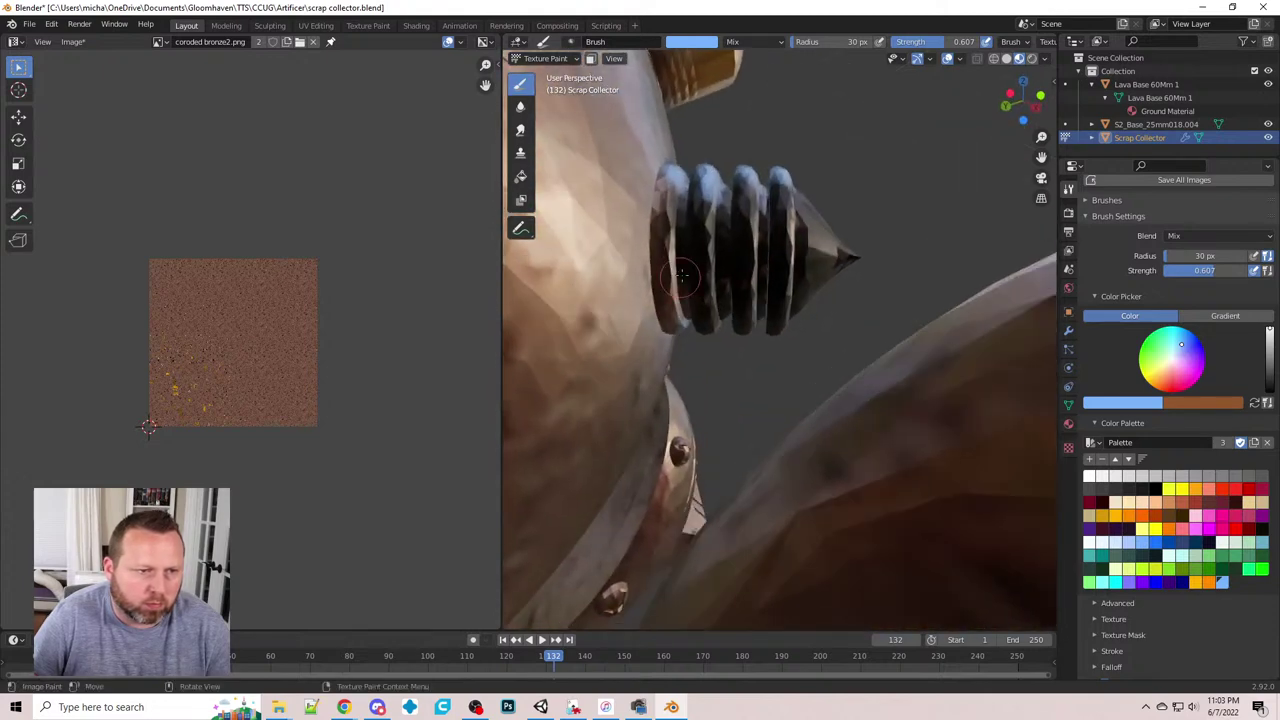
{"action": "mouse_move", "coordinate": [671, 176]}
{"action": "left_mouse_down"}
{"action": "mouse_move", "coordinate": [668, 265]}
{"action": "mouse_move", "coordinate": [686, 335]}
{"action": "left_mouse_up"}
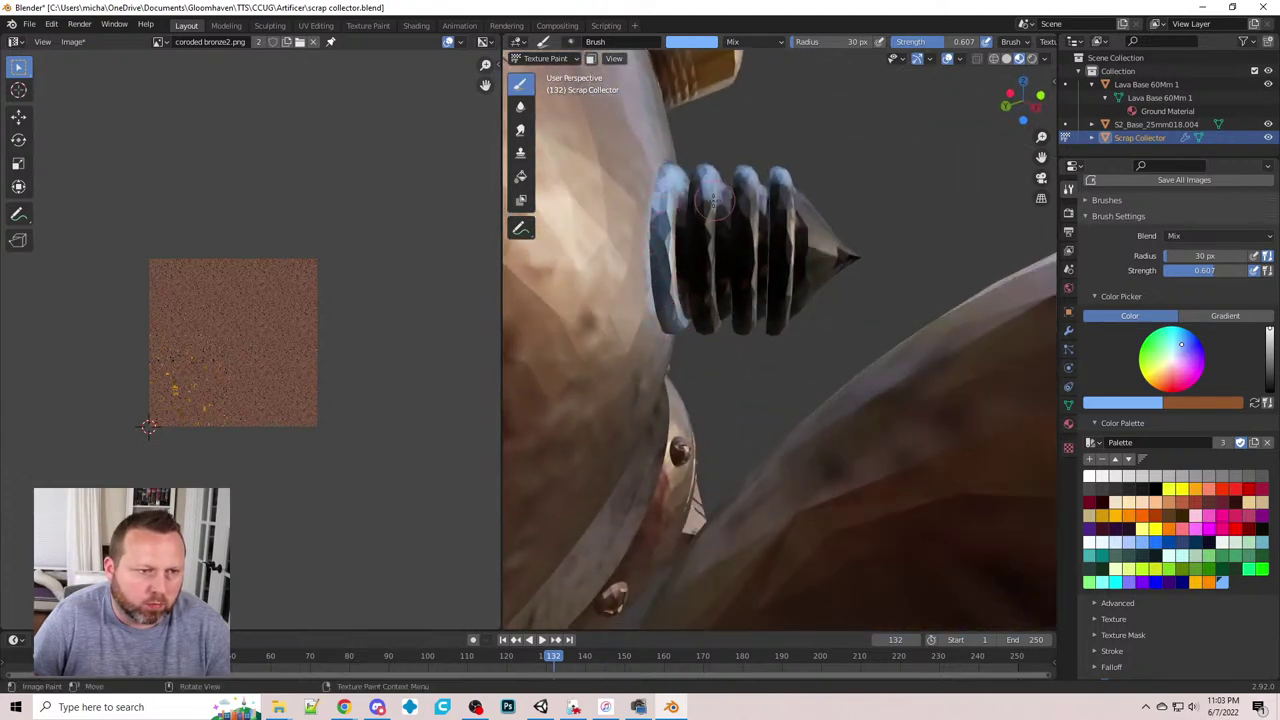
{"action": "mouse_move", "coordinate": [716, 200]}
{"action": "left_mouse_down"}
{"action": "mouse_move", "coordinate": [700, 222]}
{"action": "mouse_move", "coordinate": [707, 323]}
{"action": "left_mouse_up"}
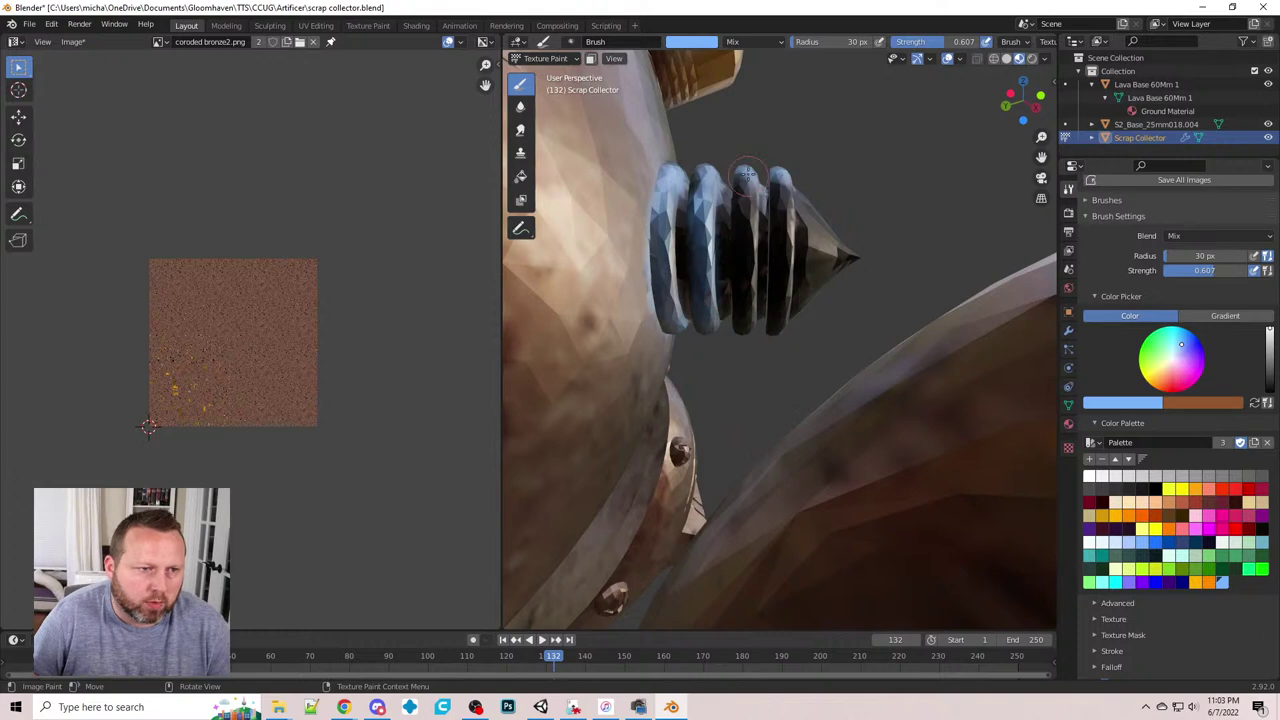
{"action": "left_click_drag", "start_coordinate": [746, 174], "coordinate": [740, 340]}
{"action": "mouse_move", "coordinate": [796, 178]}
{"action": "left_mouse_down"}
{"action": "mouse_move", "coordinate": [780, 185]}
{"action": "mouse_move", "coordinate": [778, 335]}
{"action": "left_mouse_up"}
- Switch the brush to white at 14 px and paint thin highlights along the four blue rings on that same side
{"action": "mouse_move", "coordinate": [778, 335]}
{"action": "middle_mouse_down"}
{"action": "mouse_move", "coordinate": [779, 318]}
{"action": "mouse_move", "coordinate": [762, 348]}
{"action": "mouse_move", "coordinate": [773, 413]}
{"action": "middle_mouse_up"}
{"action": "left_click", "coordinate": [1089, 477]}
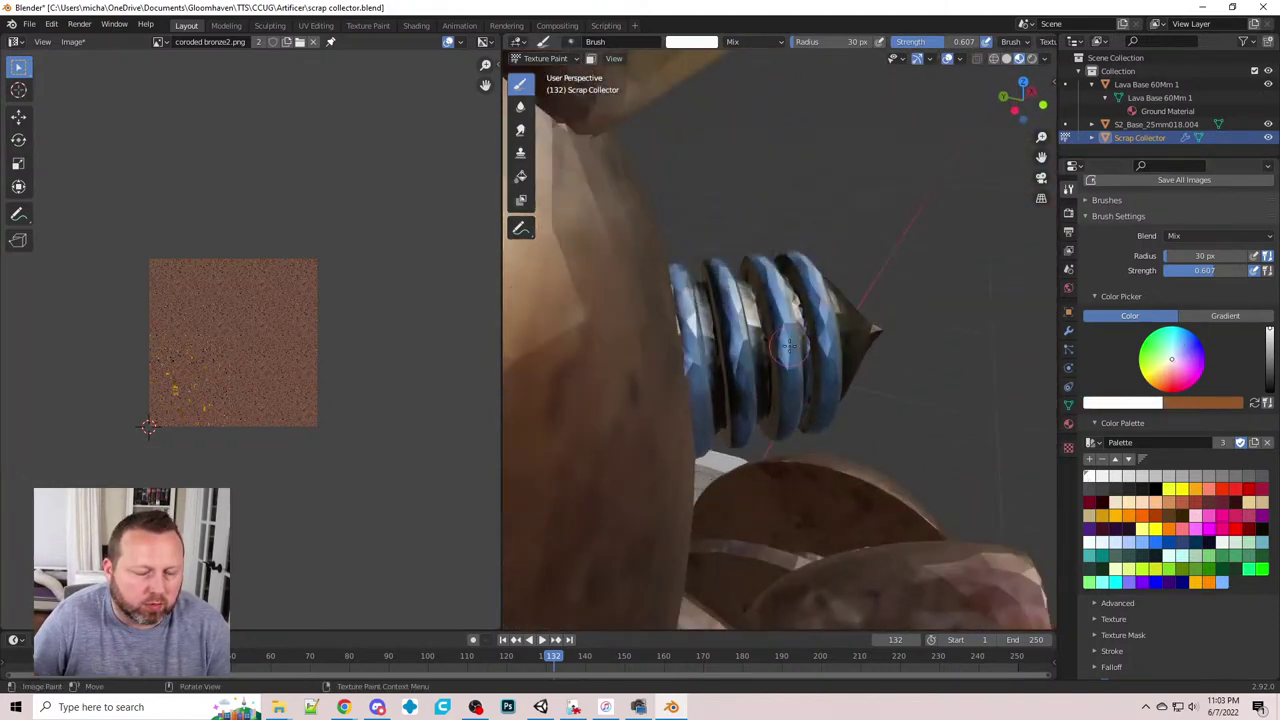
{"action": "mouse_move", "coordinate": [788, 349]}
{"action": "middle_mouse_down"}
{"action": "mouse_move", "coordinate": [883, 320]}
{"action": "mouse_move", "coordinate": [797, 318]}
{"action": "mouse_move", "coordinate": [768, 300]}
{"action": "middle_mouse_up"}
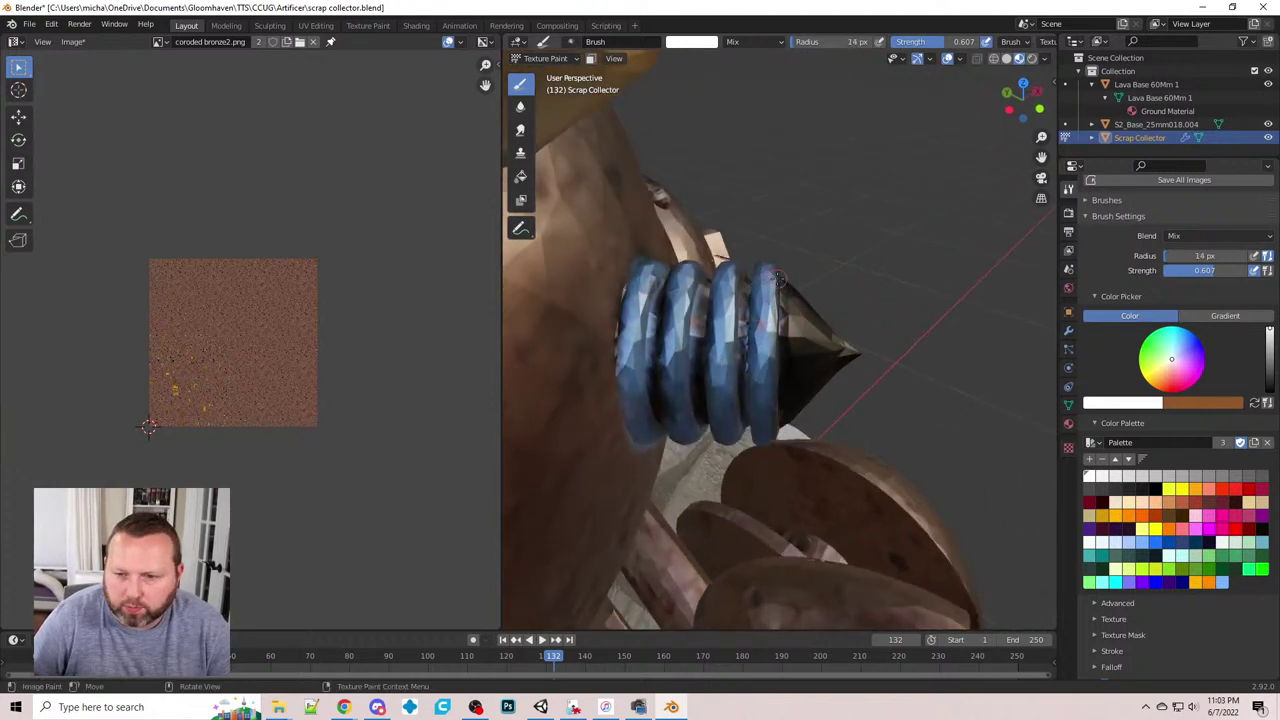
{"action": "middle_click_drag", "start_coordinate": [803, 271], "coordinate": [770, 239]}
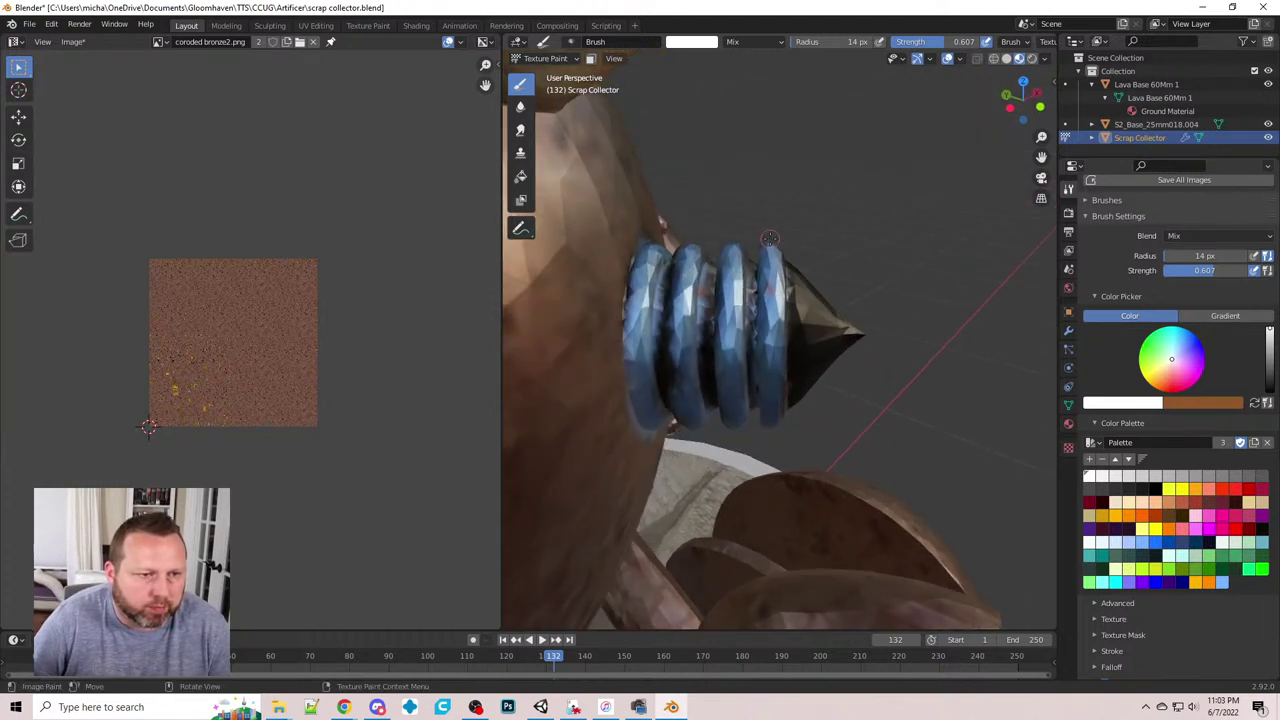
{"action": "left_click_drag", "start_coordinate": [773, 245], "coordinate": [771, 432]}
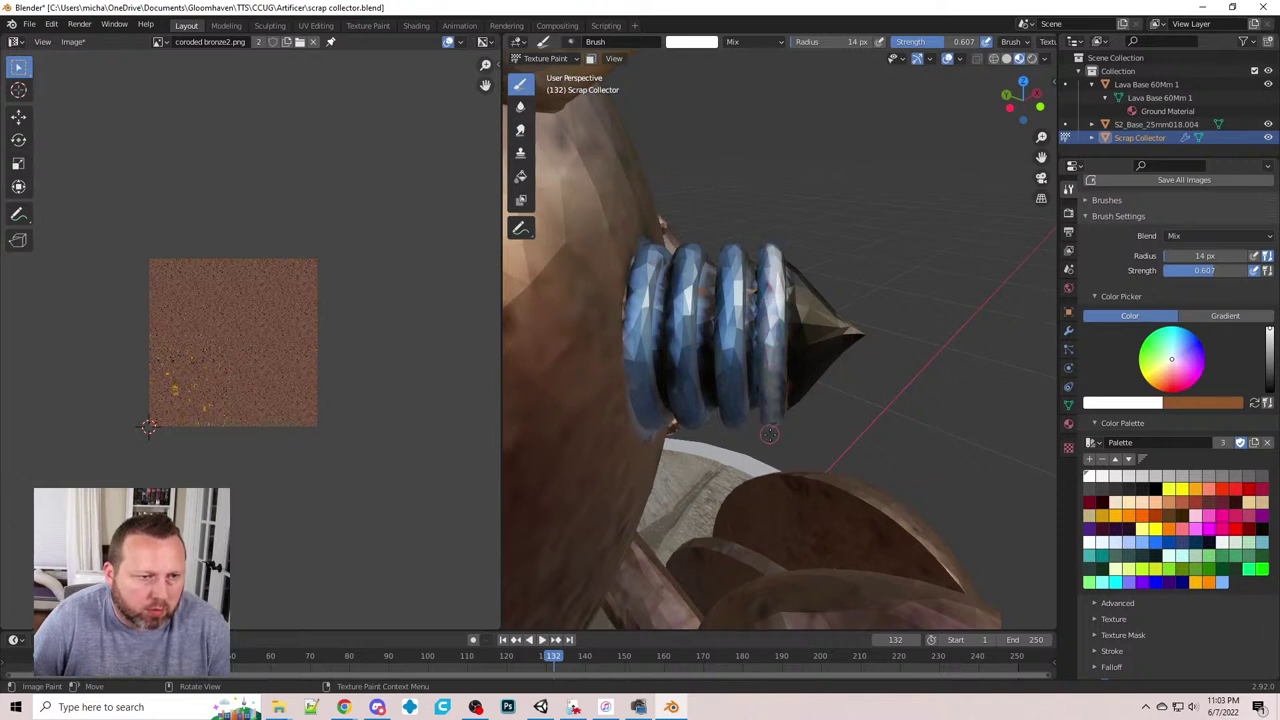
{"action": "middle_click_drag", "start_coordinate": [769, 433], "coordinate": [761, 432]}
{"action": "mouse_move", "coordinate": [742, 421]}
{"action": "left_mouse_down"}
{"action": "mouse_move", "coordinate": [737, 221]}
{"action": "mouse_move", "coordinate": [690, 300]}
{"action": "mouse_move", "coordinate": [704, 425]}
{"action": "mouse_move", "coordinate": [645, 372]}
{"action": "mouse_move", "coordinate": [650, 258]}
{"action": "left_mouse_up"}
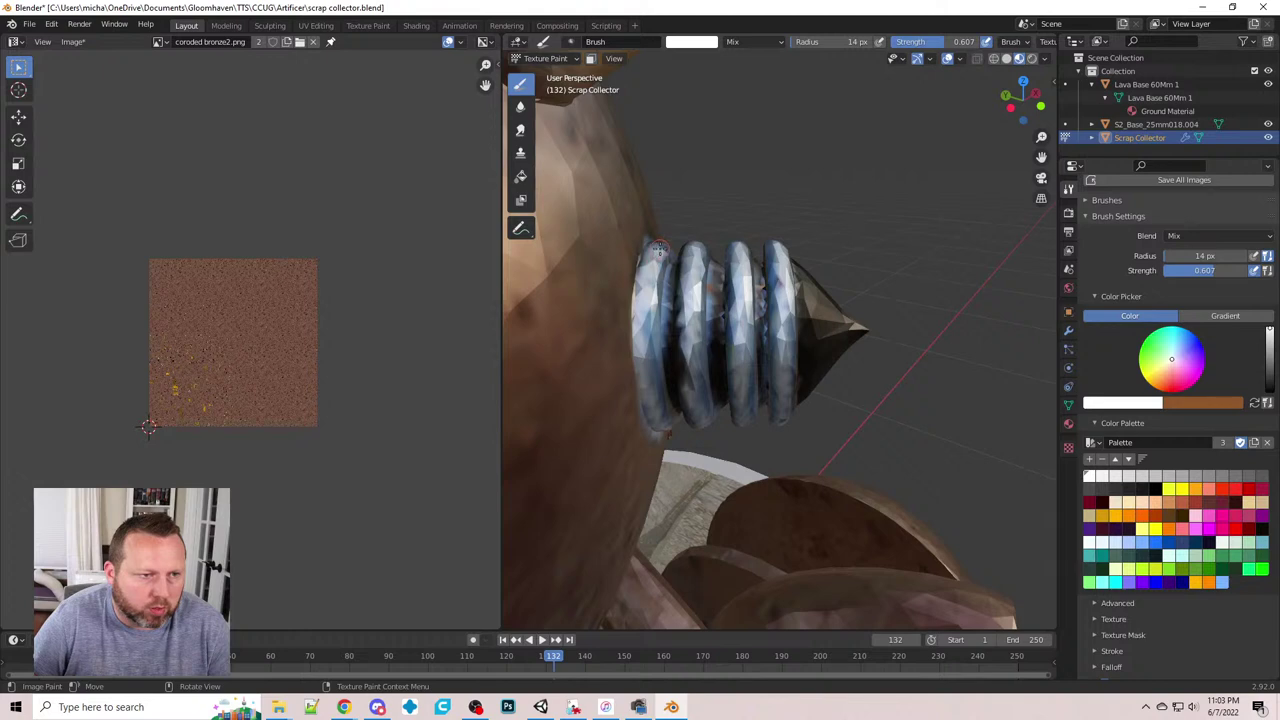
- Paint matching white highlights along the four blue rings on the other side of the coil
{"action": "middle_click_drag", "start_coordinate": [659, 247], "coordinate": [1057, 240]}
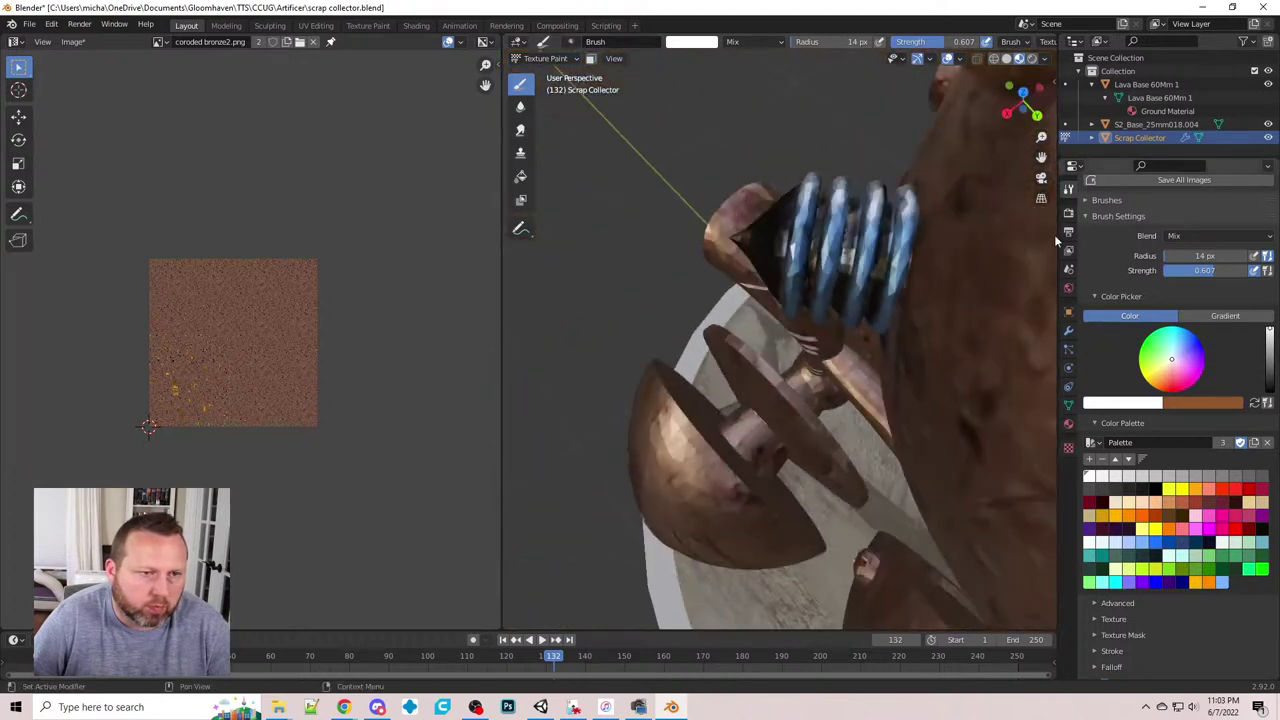
{"action": "left_click_drag", "start_coordinate": [912, 216], "coordinate": [894, 307]}
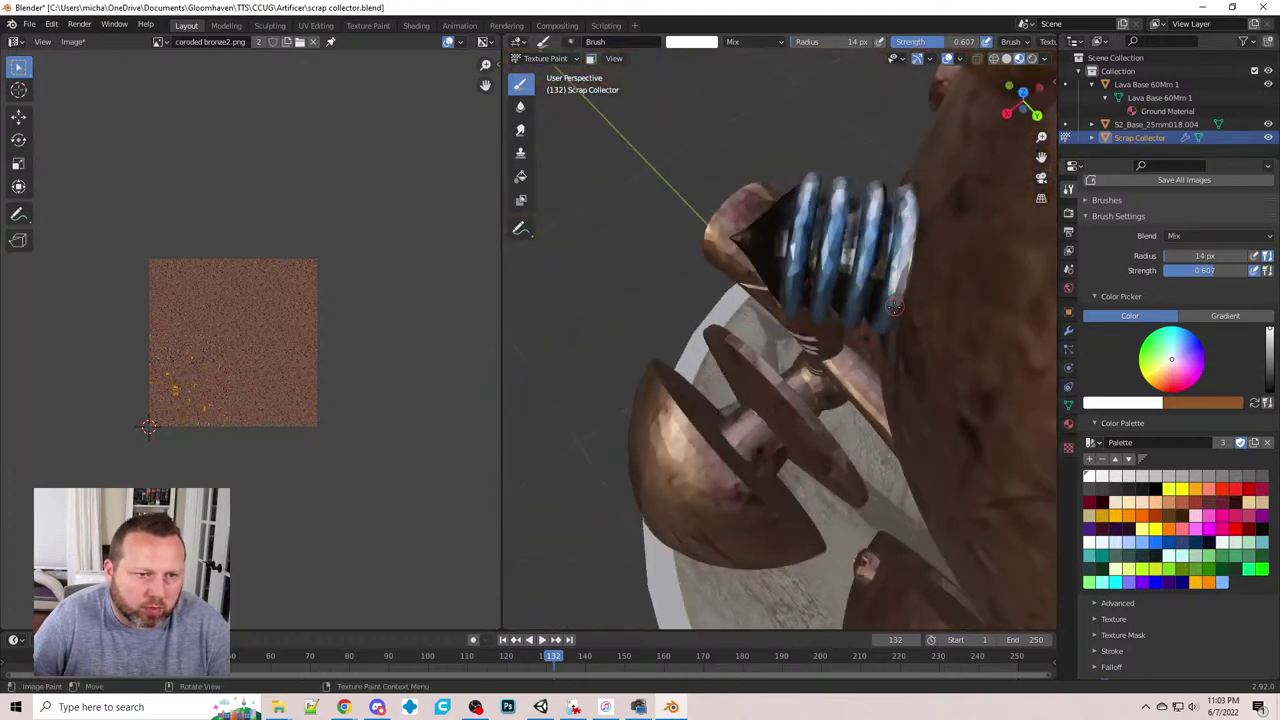
{"action": "left_click_drag", "start_coordinate": [872, 218], "coordinate": [855, 316]}
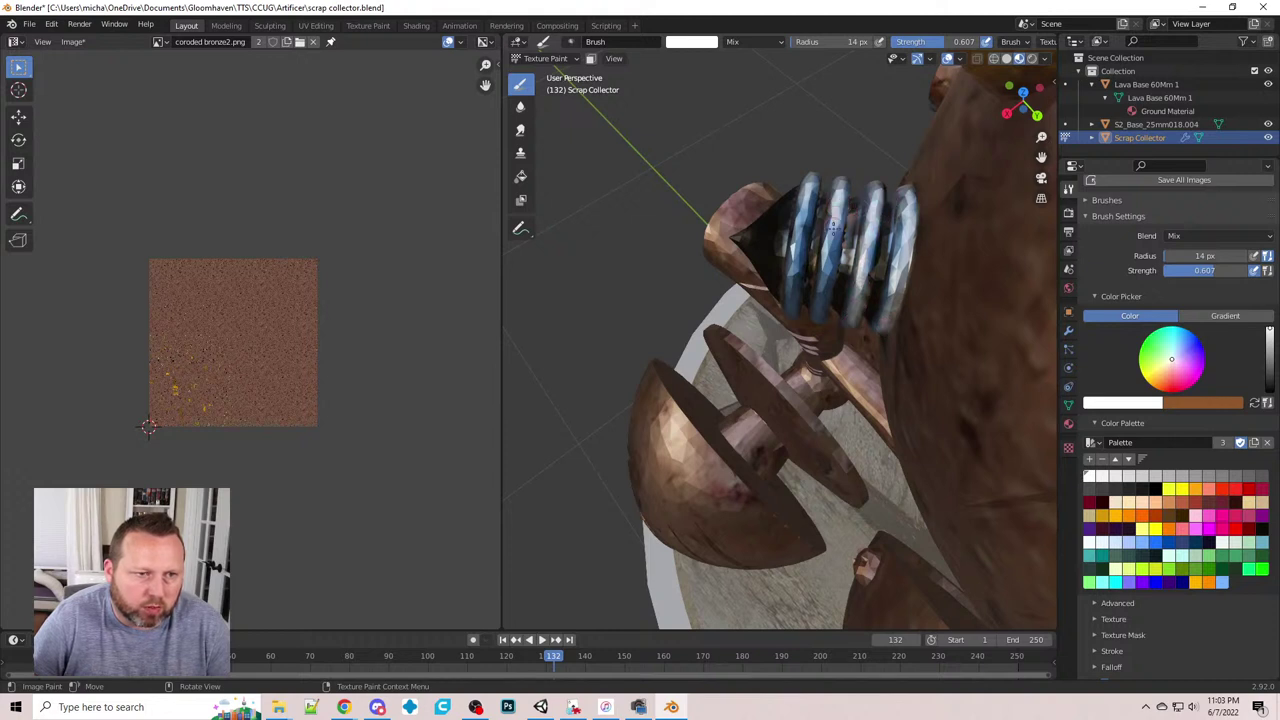
{"action": "left_click_drag", "start_coordinate": [833, 228], "coordinate": [824, 288]}
{"action": "middle_click_drag", "start_coordinate": [818, 313], "coordinate": [806, 172]}
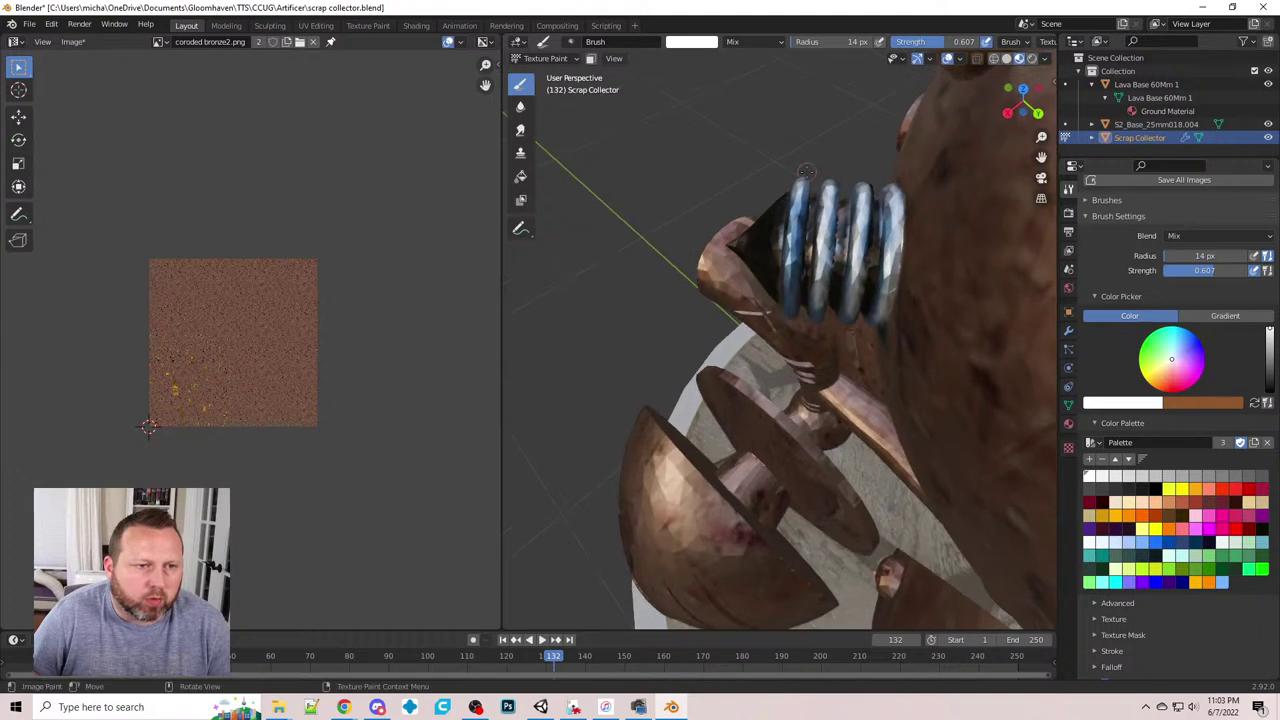
{"action": "left_click_drag", "start_coordinate": [800, 197], "coordinate": [789, 293]}
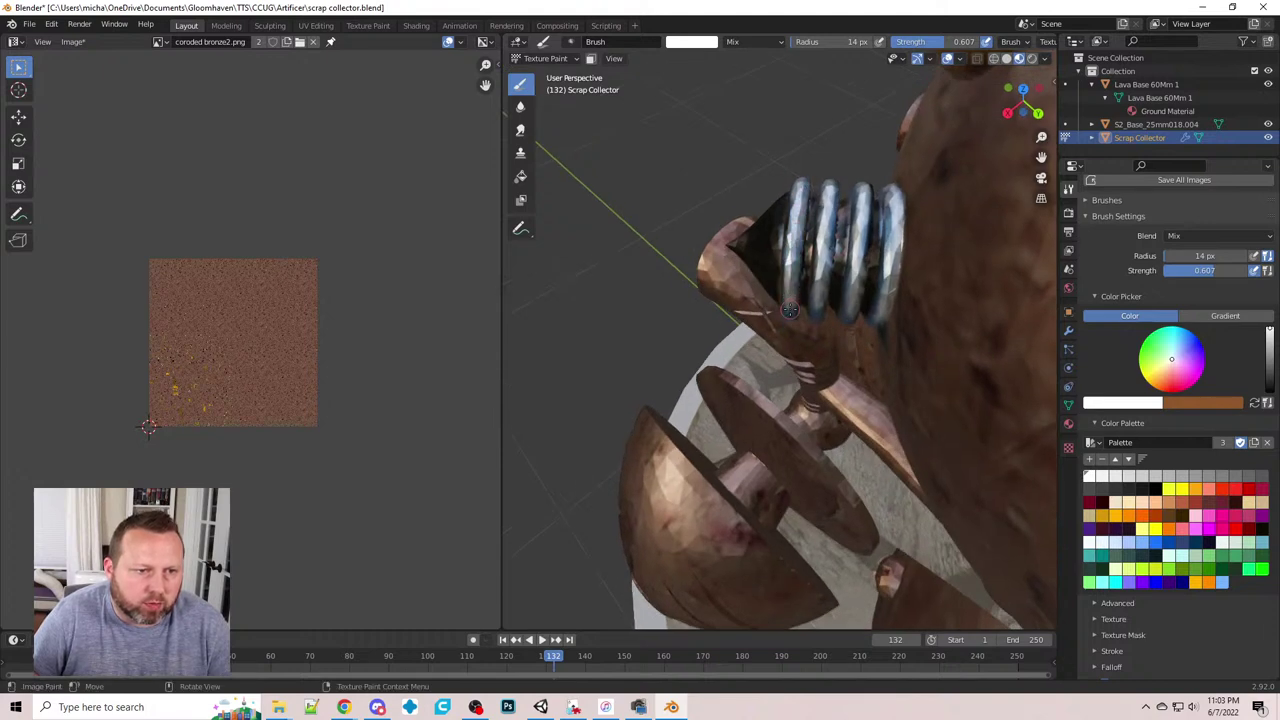
- Extend the white highlights along the four blue coil rings on their remaining unhighlighted side, redoing strokes that miss the ring
{"action": "middle_click_drag", "start_coordinate": [790, 310], "coordinate": [795, 341]}
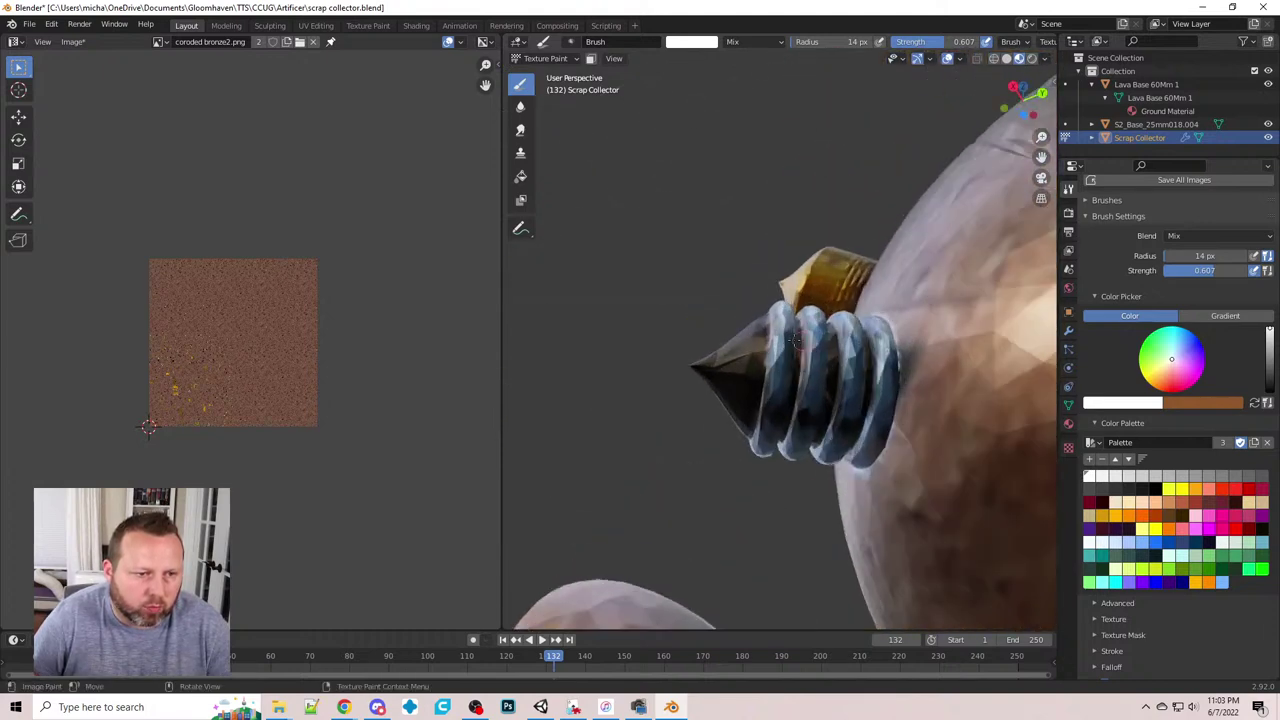
{"action": "left_click_drag", "start_coordinate": [782, 323], "coordinate": [769, 437]}
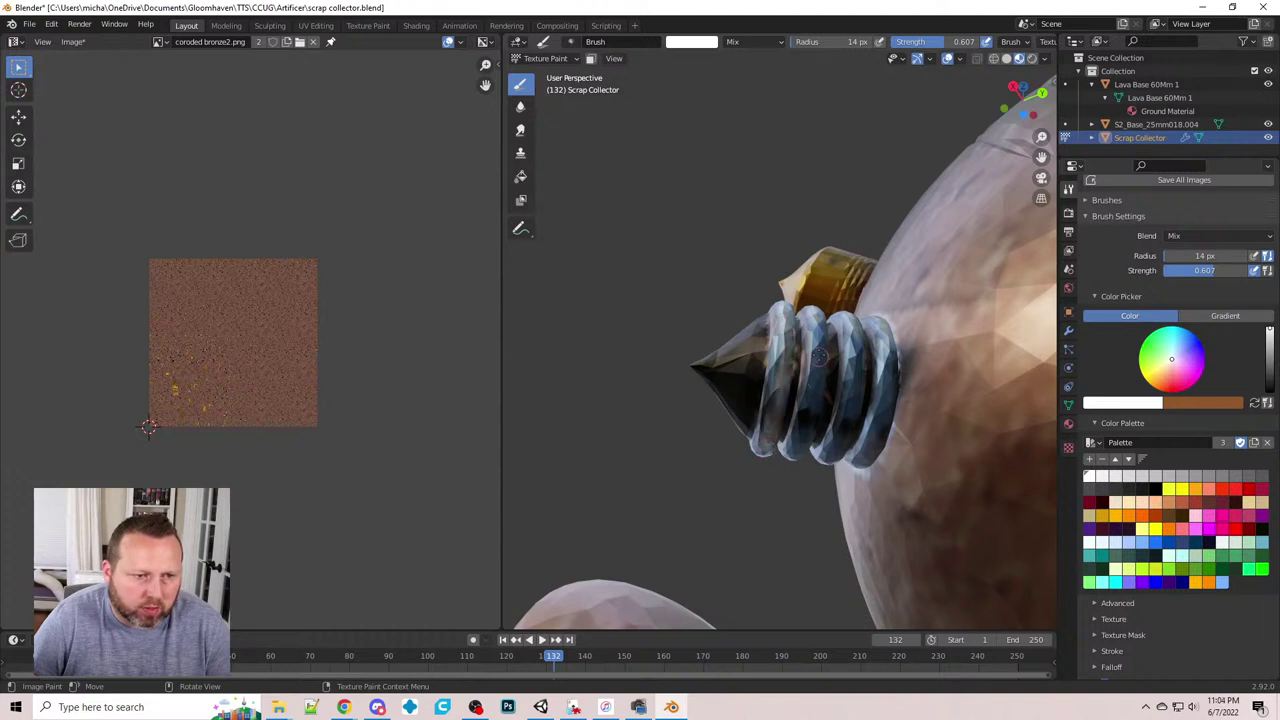
{"action": "left_click_drag", "start_coordinate": [818, 318], "coordinate": [801, 444]}
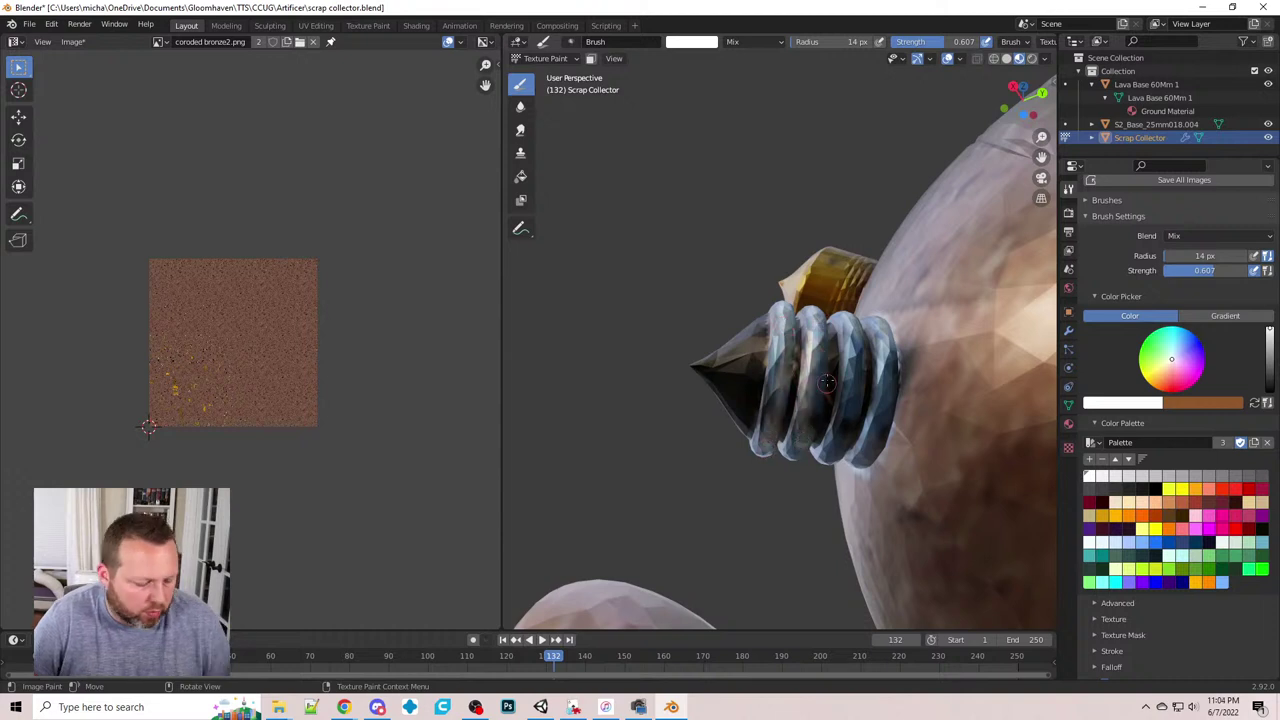
{"action": "key", "text": "ctrl+z"}
{"action": "left_click_drag", "start_coordinate": [820, 343], "coordinate": [803, 445]}
{"action": "left_click_drag", "start_coordinate": [856, 328], "coordinate": [841, 452]}
{"action": "key", "text": "ctrl+z"}
{"action": "middle_click_drag", "start_coordinate": [860, 405], "coordinate": [855, 305]}
{"action": "left_click_drag", "start_coordinate": [857, 319], "coordinate": [867, 422]}
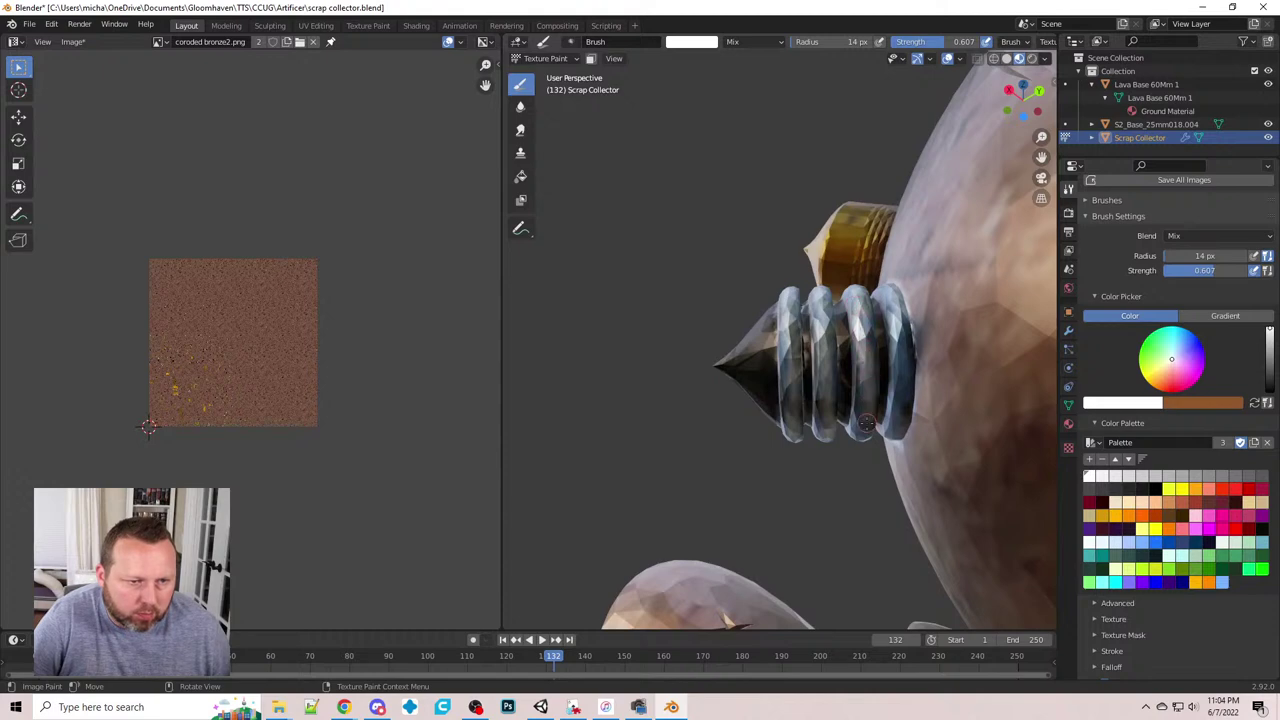
{"action": "left_click_drag", "start_coordinate": [900, 314], "coordinate": [904, 413]}
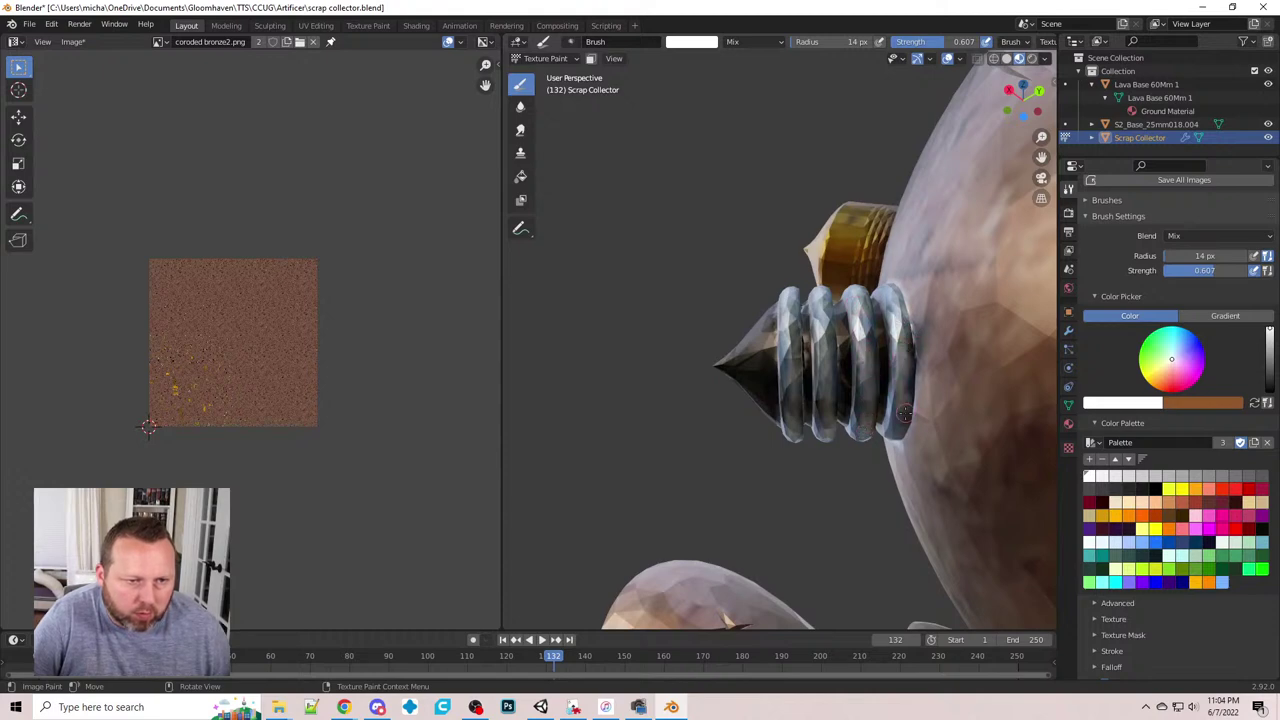
- Switch the brush to light blue for the unpainted dark coil on the other side of the robot's body
{"action": "scroll", "coordinate": [903, 381], "scroll_direction": "down", "scroll_amount": 3}
{"action": "middle_click_drag", "start_coordinate": [903, 381], "coordinate": [805, 397]}
{"action": "scroll", "coordinate": [770, 370], "scroll_direction": "up", "scroll_amount": 6}
{"action": "left_click", "coordinate": [1222, 582]}
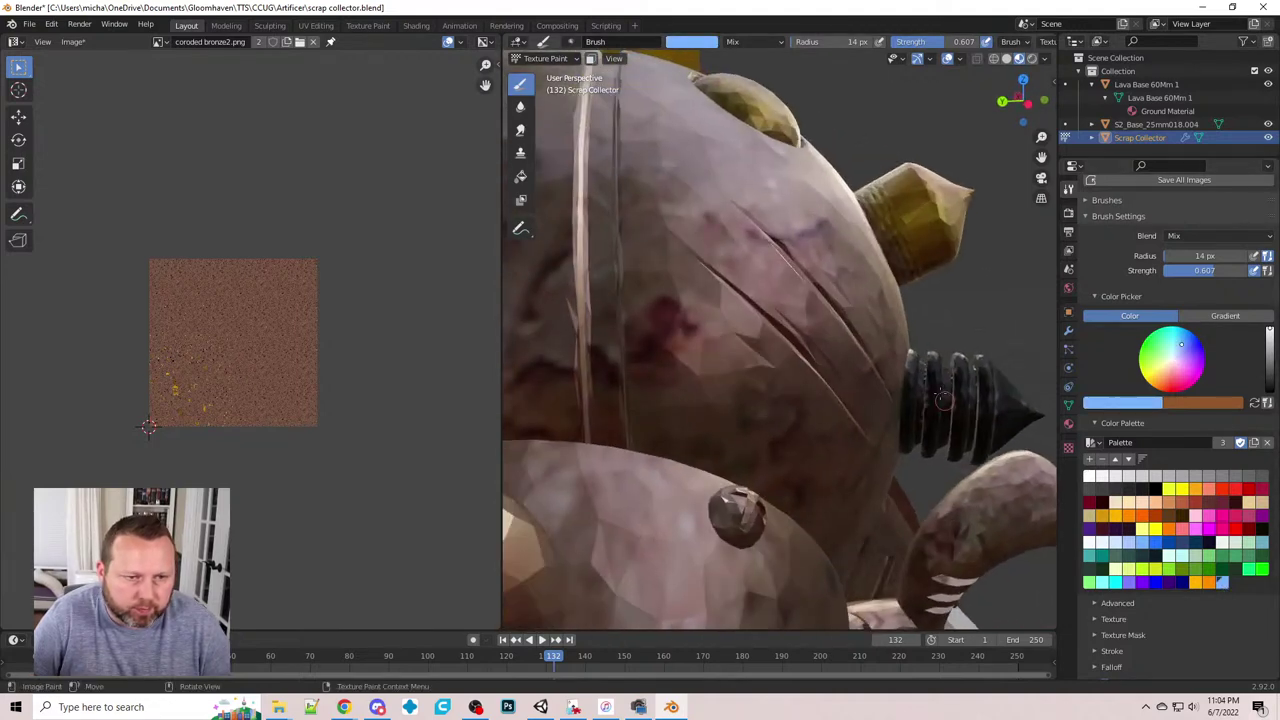
{"action": "middle_click_drag", "start_coordinate": [945, 400], "coordinate": [925, 380]}
{"action": "left_click_drag", "start_coordinate": [896, 379], "coordinate": [888, 455]}
{"action": "left_click_drag", "start_coordinate": [920, 362], "coordinate": [912, 448]}
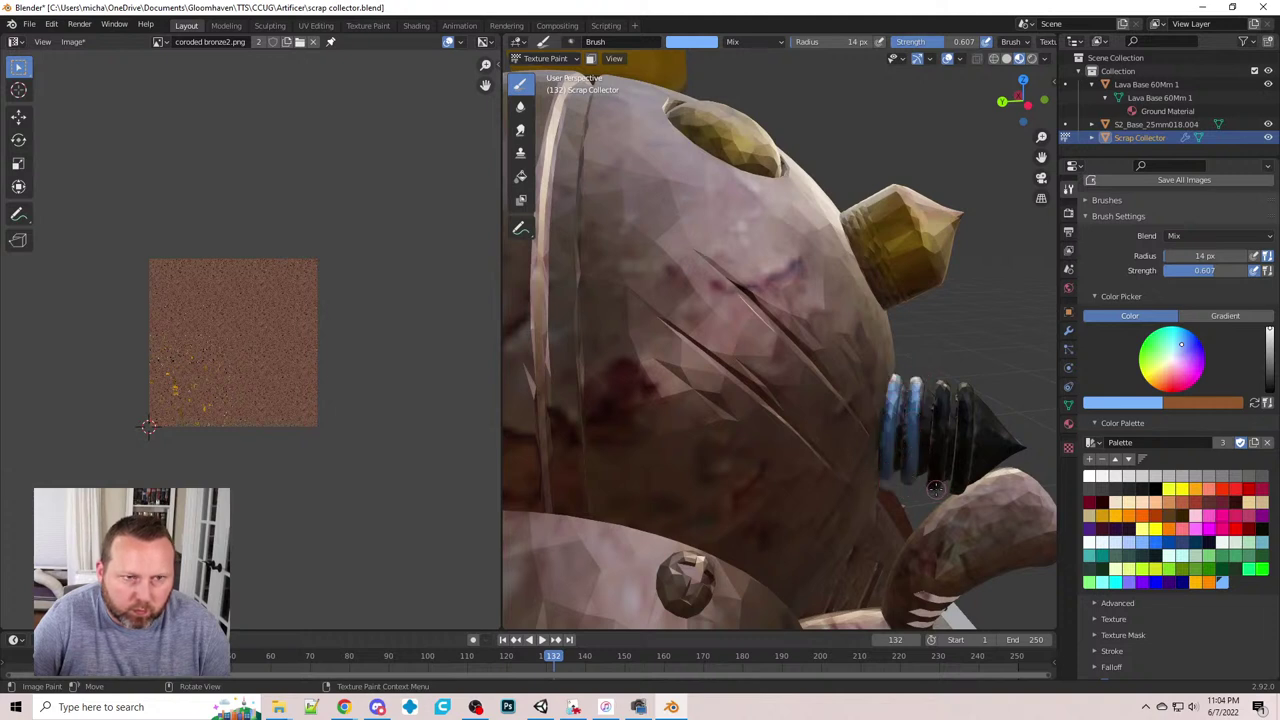
{"action": "left_click_drag", "start_coordinate": [938, 444], "coordinate": [947, 377]}
{"action": "middle_click_drag", "start_coordinate": [958, 481], "coordinate": [954, 396]}
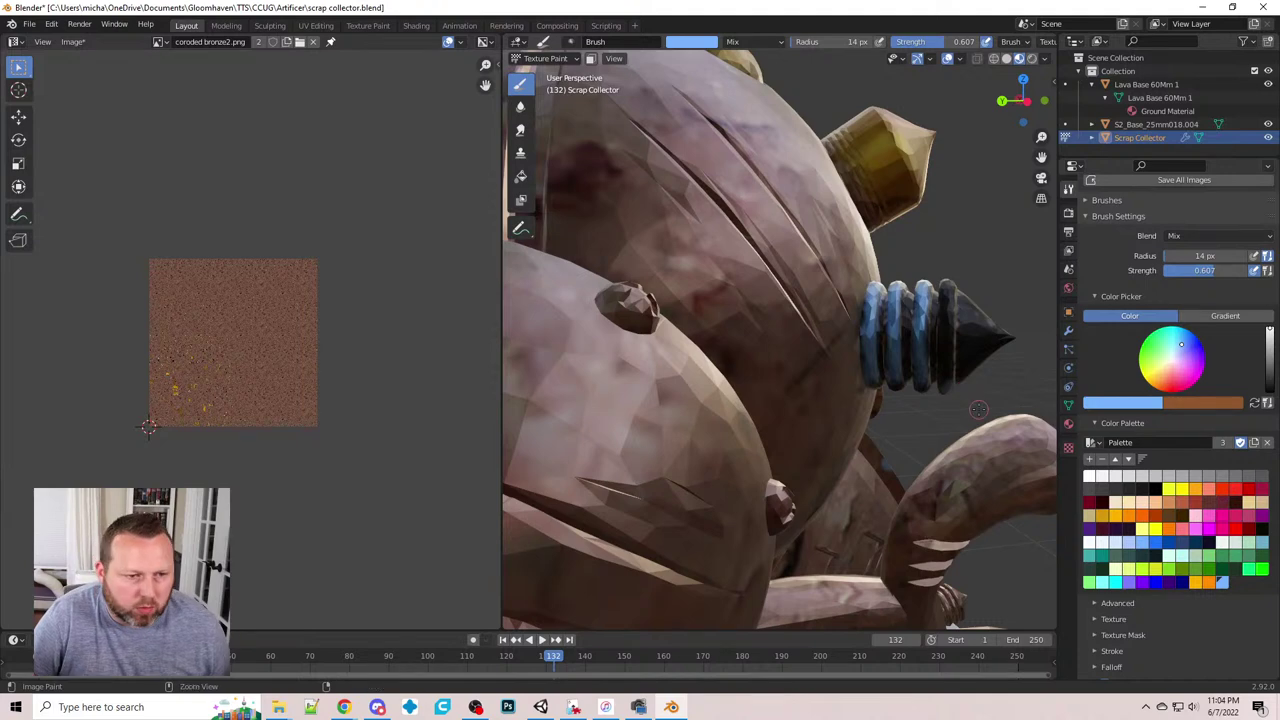
{"action": "key", "text": "ctrl+z"}
{"action": "key", "text": "ctrl+z"}
{"action": "key", "text": "ctrl+z"}
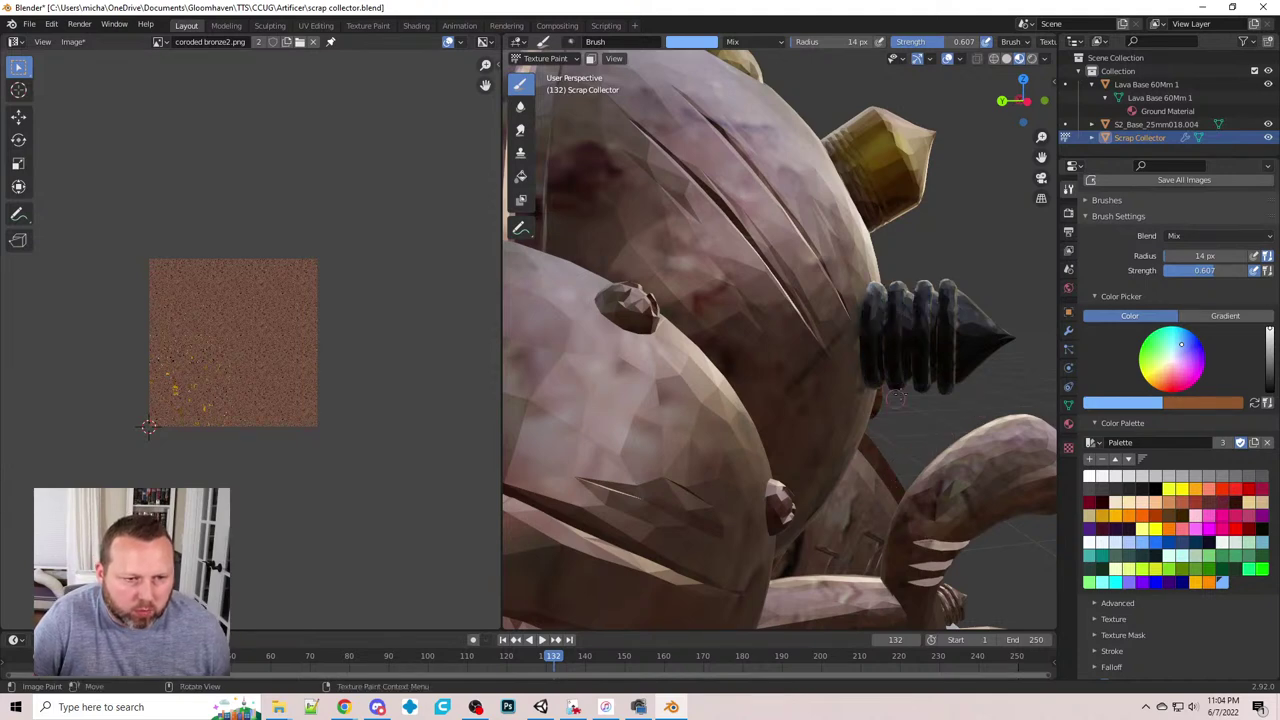
- Paint the four dark rings of the second coil light blue along the side facing the striped arm
{"action": "middle_click_drag", "start_coordinate": [894, 396], "coordinate": [918, 410]}
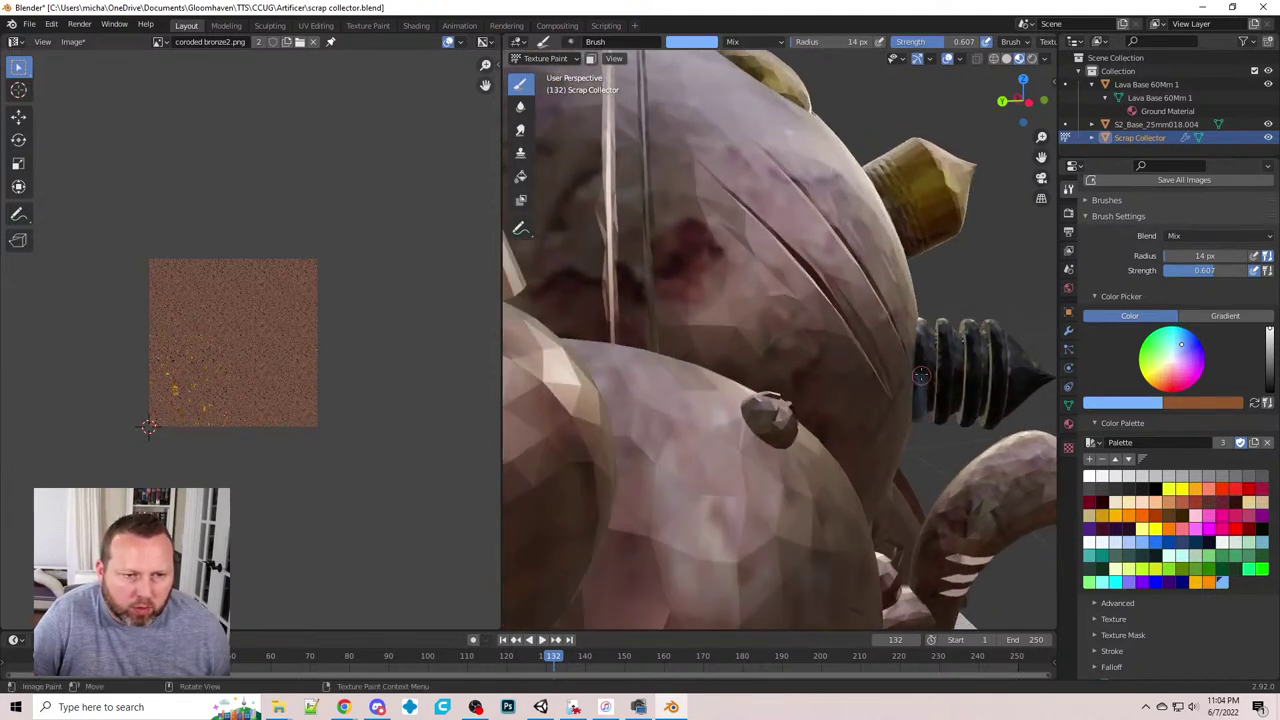
{"action": "left_click_drag", "start_coordinate": [921, 375], "coordinate": [923, 340]}
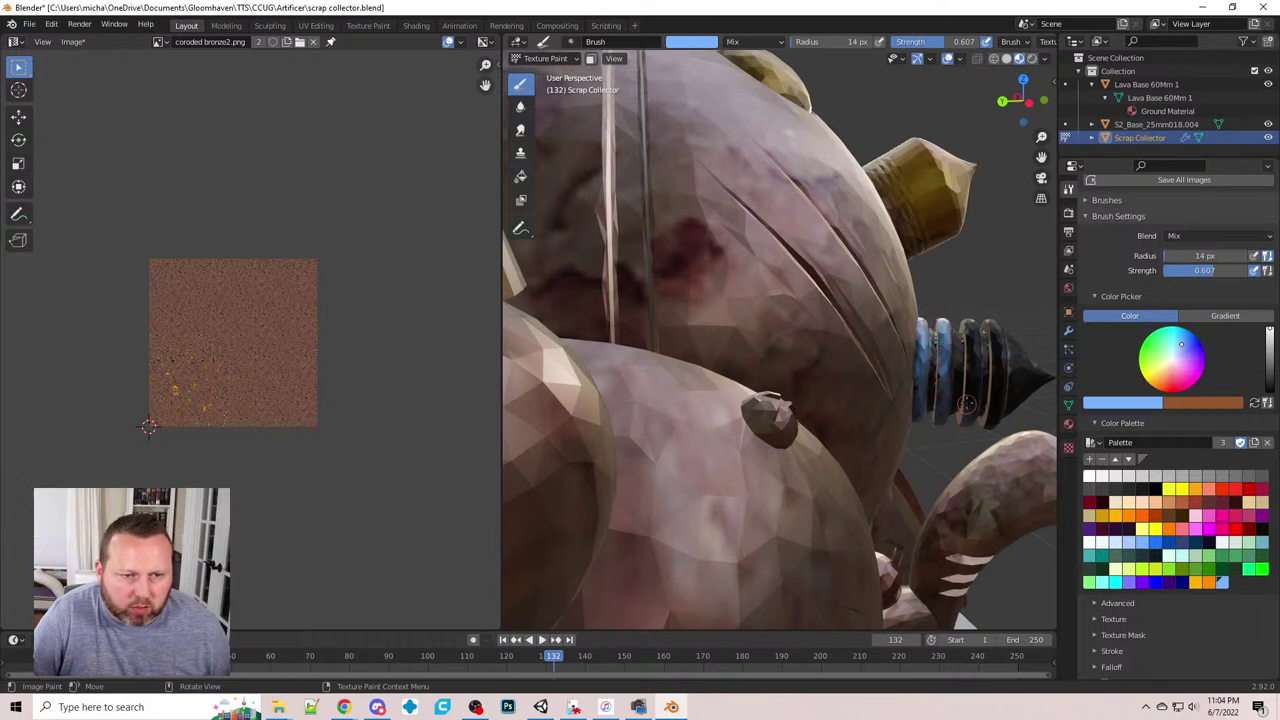
{"action": "mouse_move", "coordinate": [971, 375]}
{"action": "left_mouse_down"}
{"action": "mouse_move", "coordinate": [970, 336]}
{"action": "mouse_move", "coordinate": [965, 429]}
{"action": "left_mouse_up"}
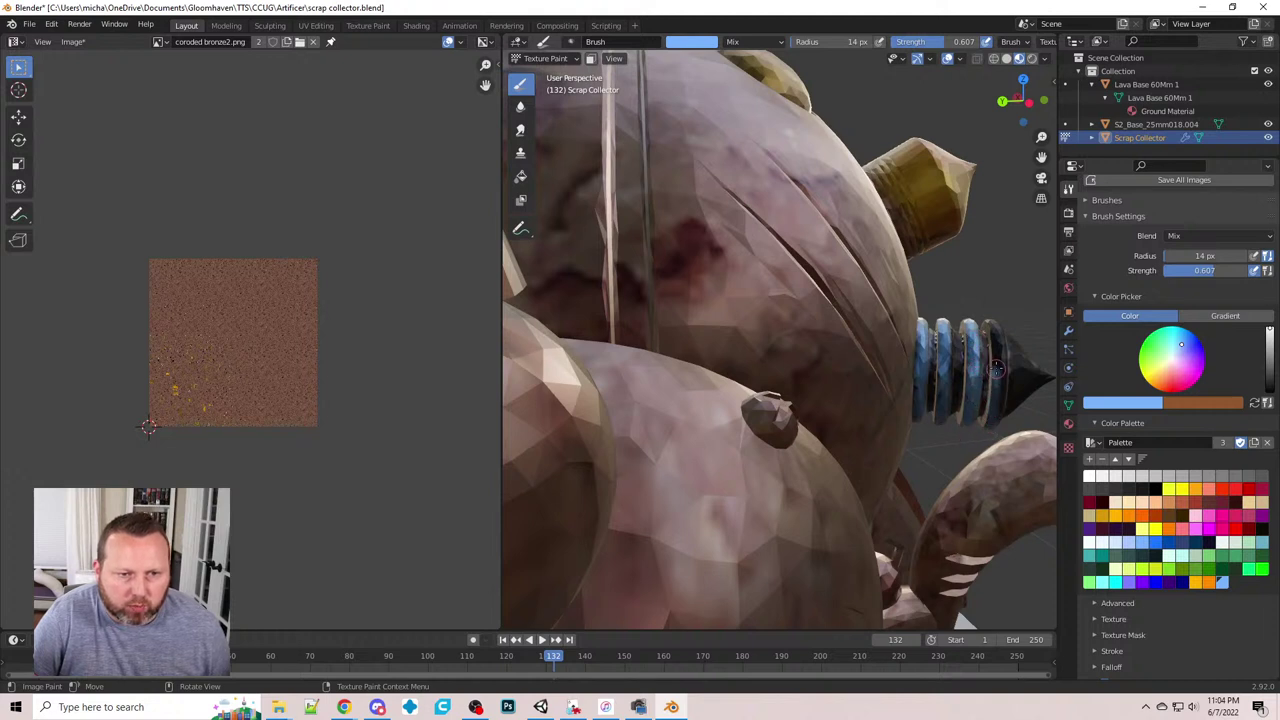
{"action": "mouse_move", "coordinate": [996, 368]}
{"action": "left_mouse_down"}
{"action": "mouse_move", "coordinate": [990, 319]}
{"action": "mouse_move", "coordinate": [1000, 382]}
{"action": "left_mouse_up"}
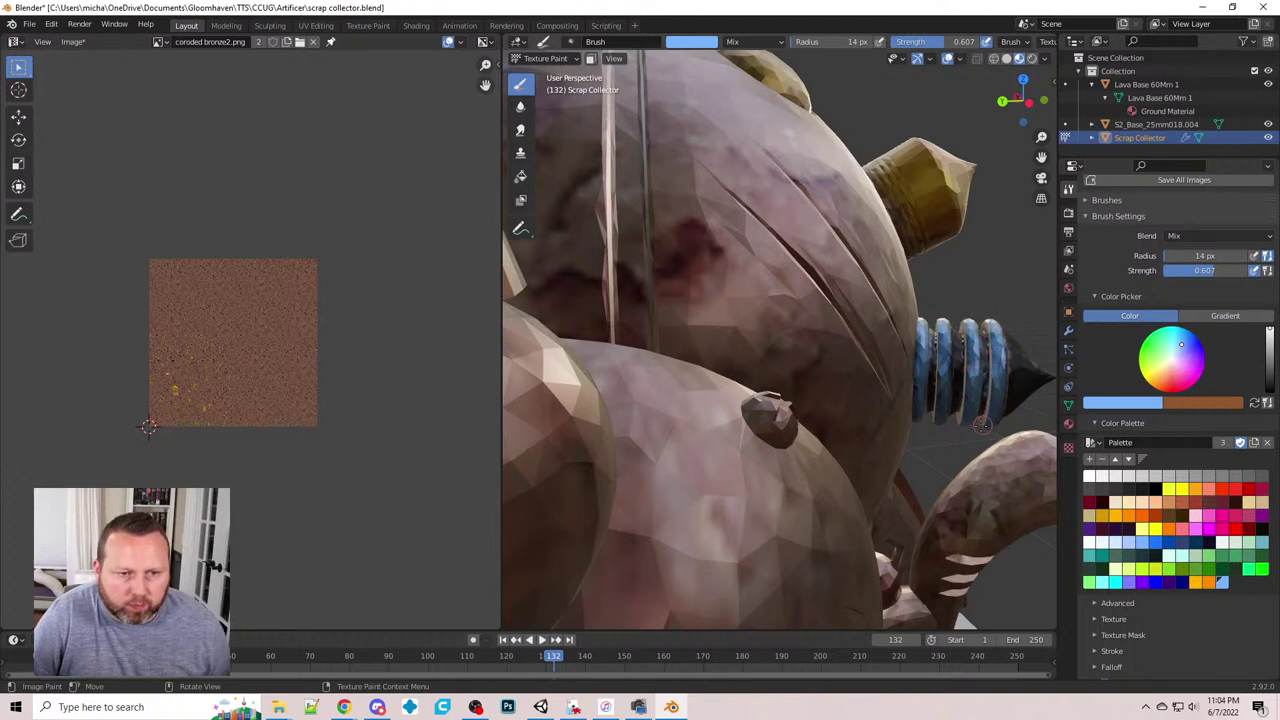
- Paint the four rings of the second coil light blue along the opposite side, including the one against the body
{"action": "scroll", "coordinate": [981, 410], "scroll_direction": "down", "scroll_amount": 5}
{"action": "middle_click_drag", "start_coordinate": [981, 410], "coordinate": [734, 376]}
{"action": "scroll", "coordinate": [733, 339], "scroll_direction": "up", "scroll_amount": 2}
{"action": "scroll", "coordinate": [733, 339], "scroll_direction": "up", "scroll_amount": 2}
{"action": "middle_click_drag", "start_coordinate": [676, 279], "coordinate": [722, 294]}
{"action": "scroll", "coordinate": [721, 368], "scroll_direction": "up", "scroll_amount": 3}
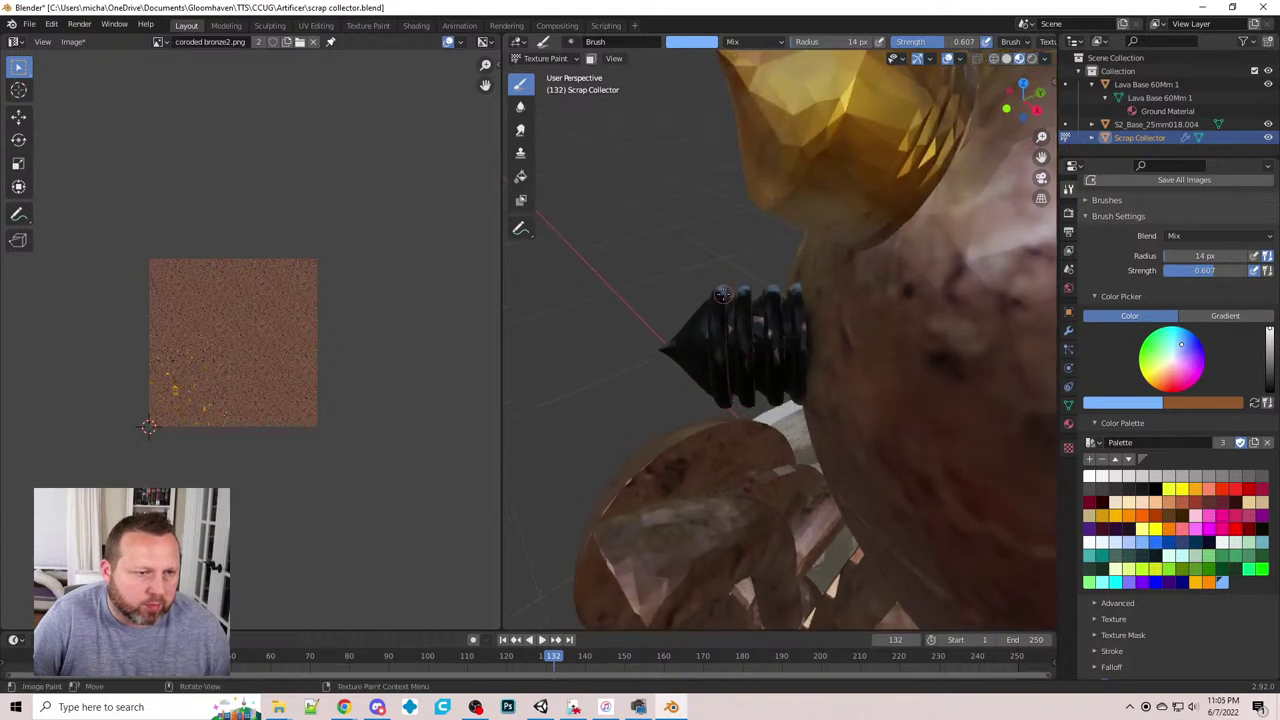
{"action": "left_click_drag", "start_coordinate": [719, 311], "coordinate": [723, 410]}
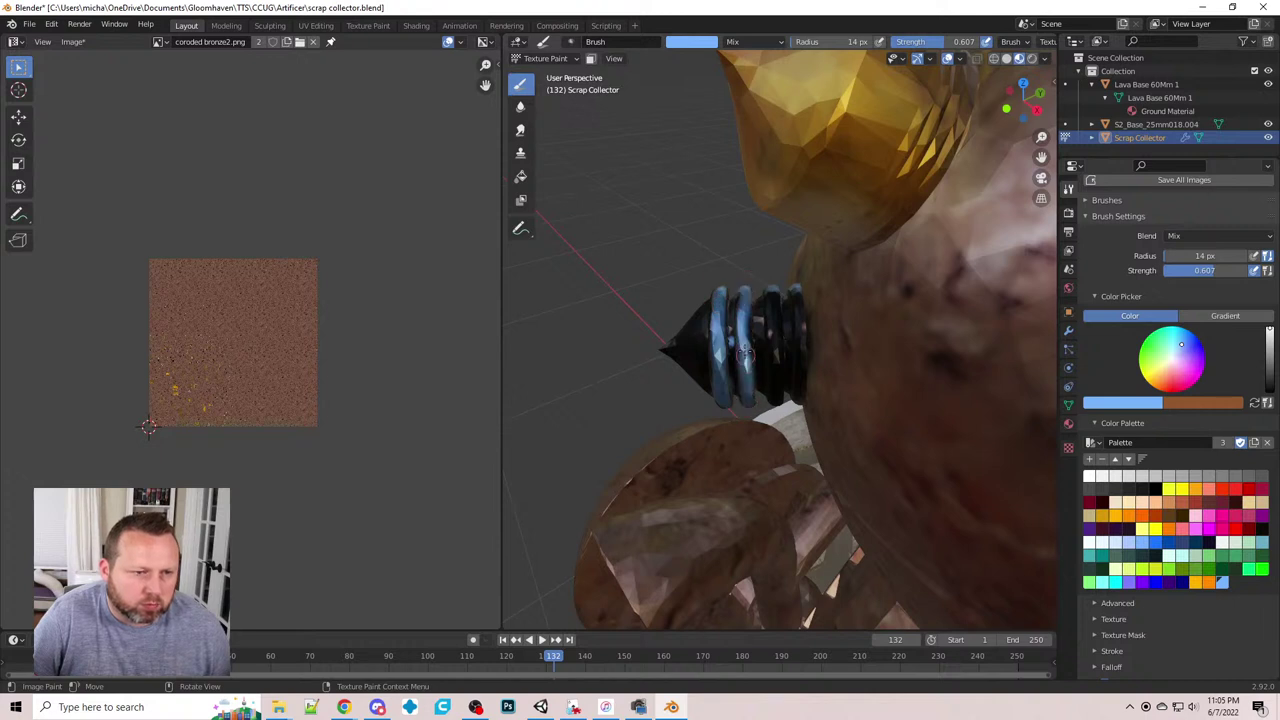
{"action": "left_click_drag", "start_coordinate": [770, 288], "coordinate": [773, 358]}
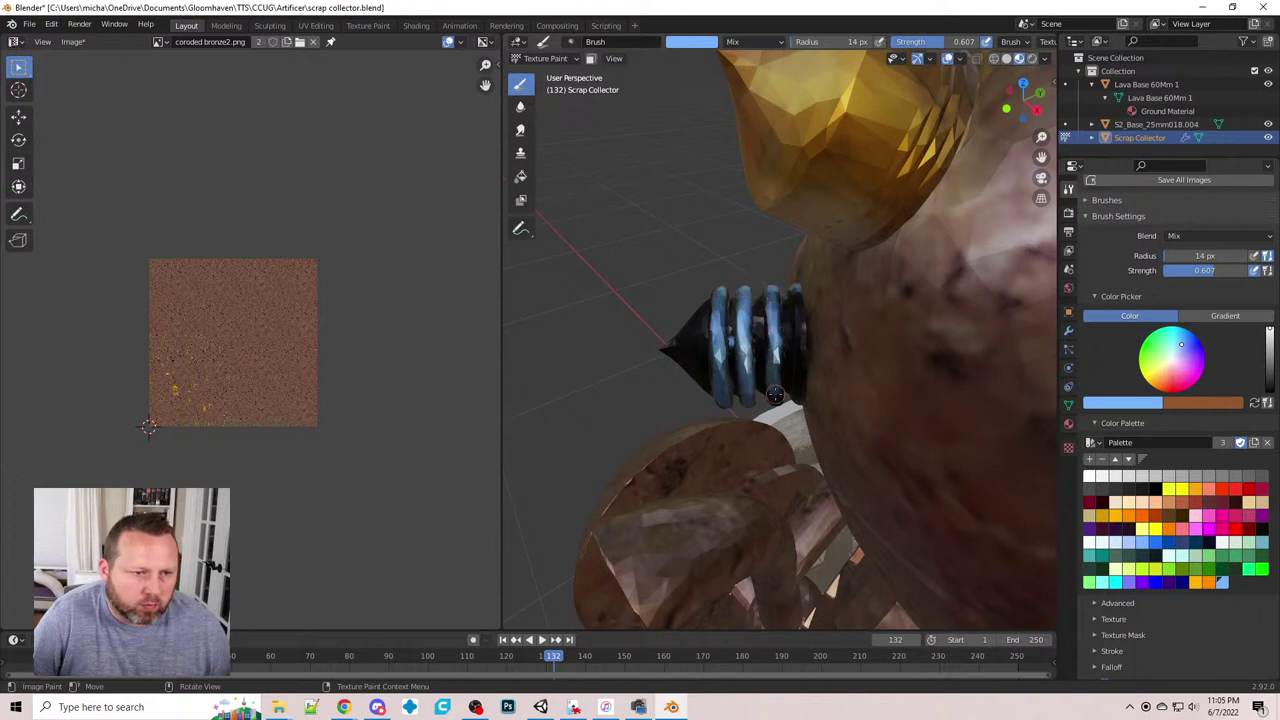
{"action": "middle_click_drag", "start_coordinate": [785, 377], "coordinate": [755, 316]}
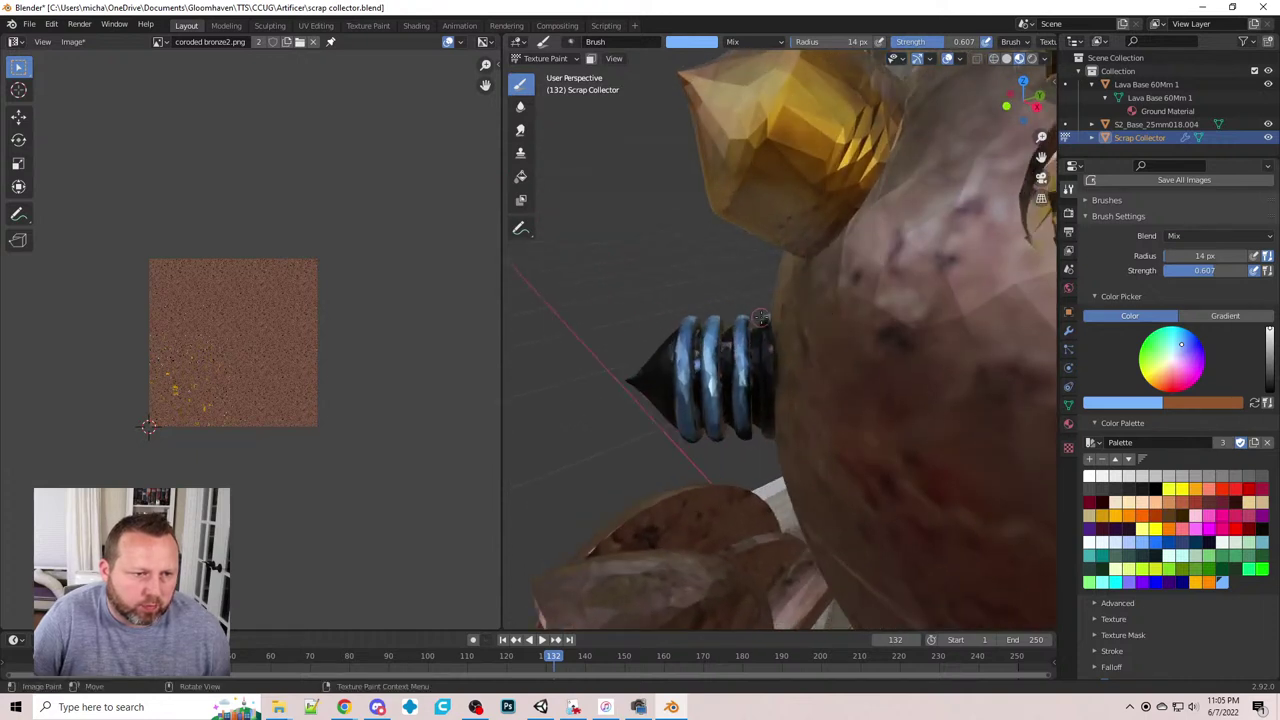
{"action": "left_click_drag", "start_coordinate": [760, 317], "coordinate": [766, 398]}
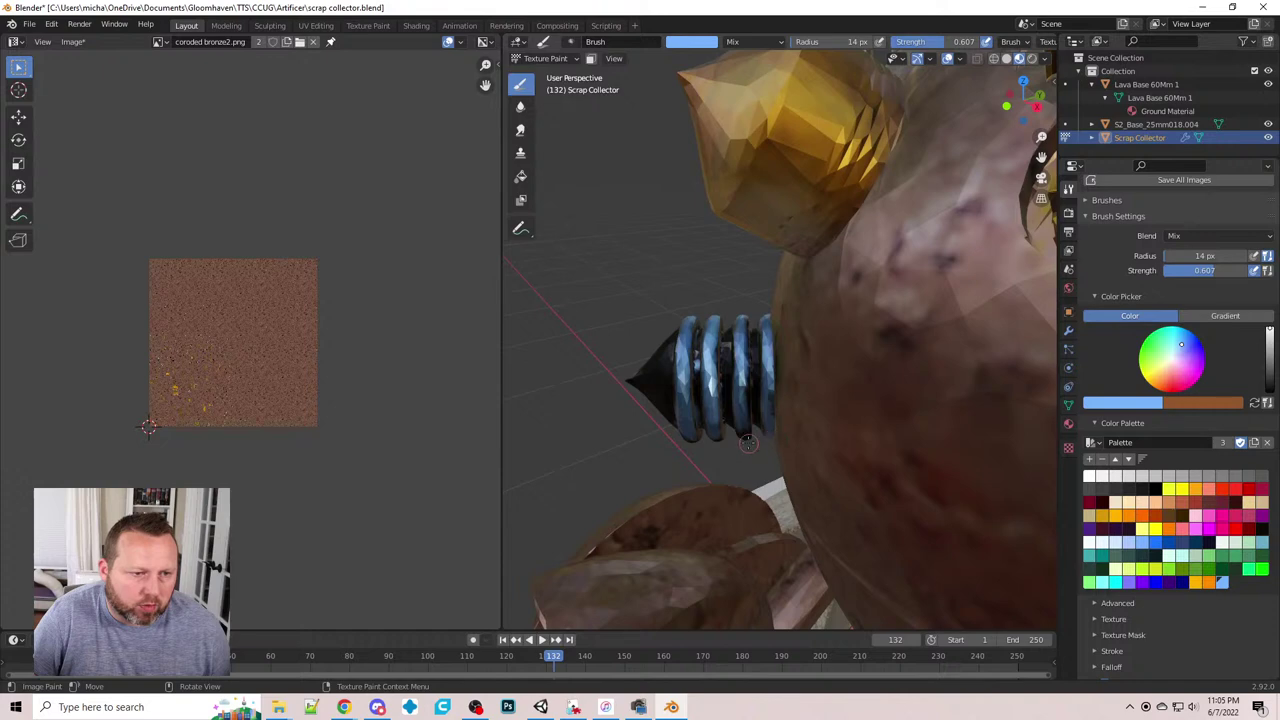
- Enlarge the brush to 26 px and cover the remaining dark sections of the second coil's four rings with light blue
{"action": "mouse_move", "coordinate": [686, 438]}
{"action": "middle_mouse_down"}
{"action": "mouse_move", "coordinate": [708, 482]}
{"action": "mouse_move", "coordinate": [687, 490]}
{"action": "mouse_move", "coordinate": [763, 481]}
{"action": "mouse_move", "coordinate": [737, 510]}
{"action": "mouse_move", "coordinate": [726, 456]}
{"action": "middle_mouse_up"}
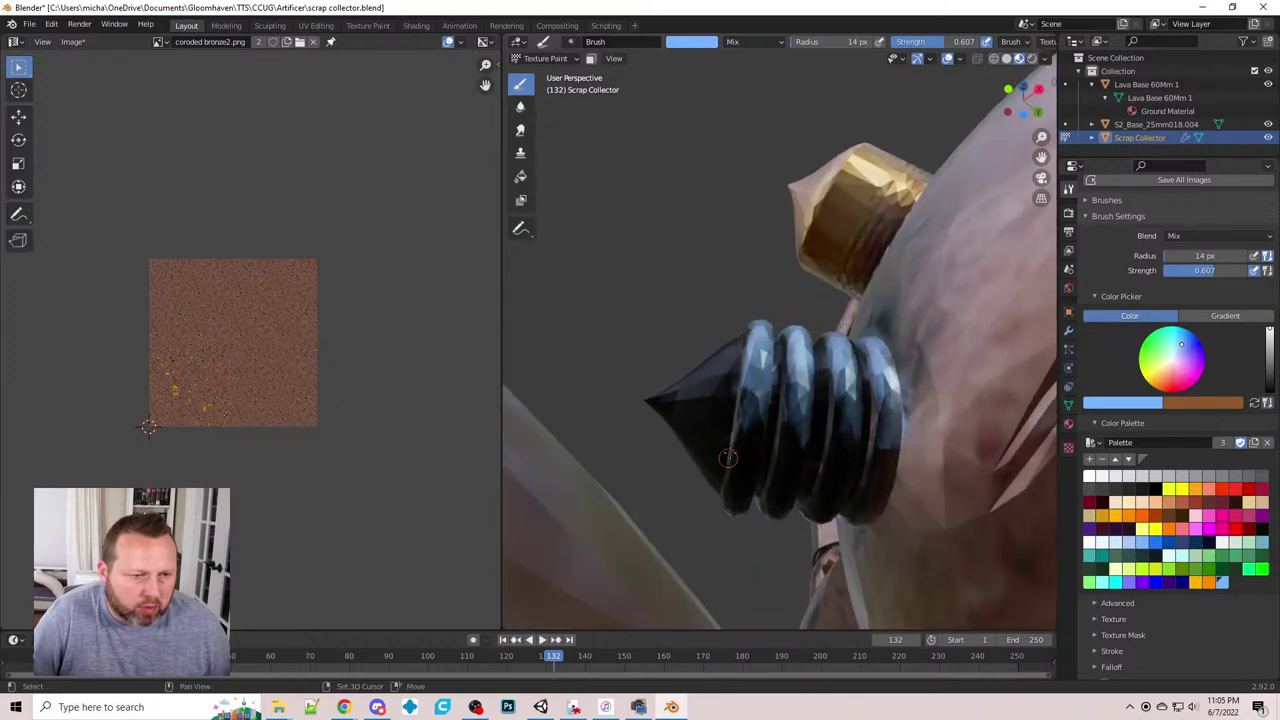
{"action": "key", "text": "bracketright"}
{"action": "key", "text": "bracketright"}
{"action": "key", "text": "bracketright"}
{"action": "key", "text": "f"}
{"action": "left_click", "coordinate": [751, 415]}
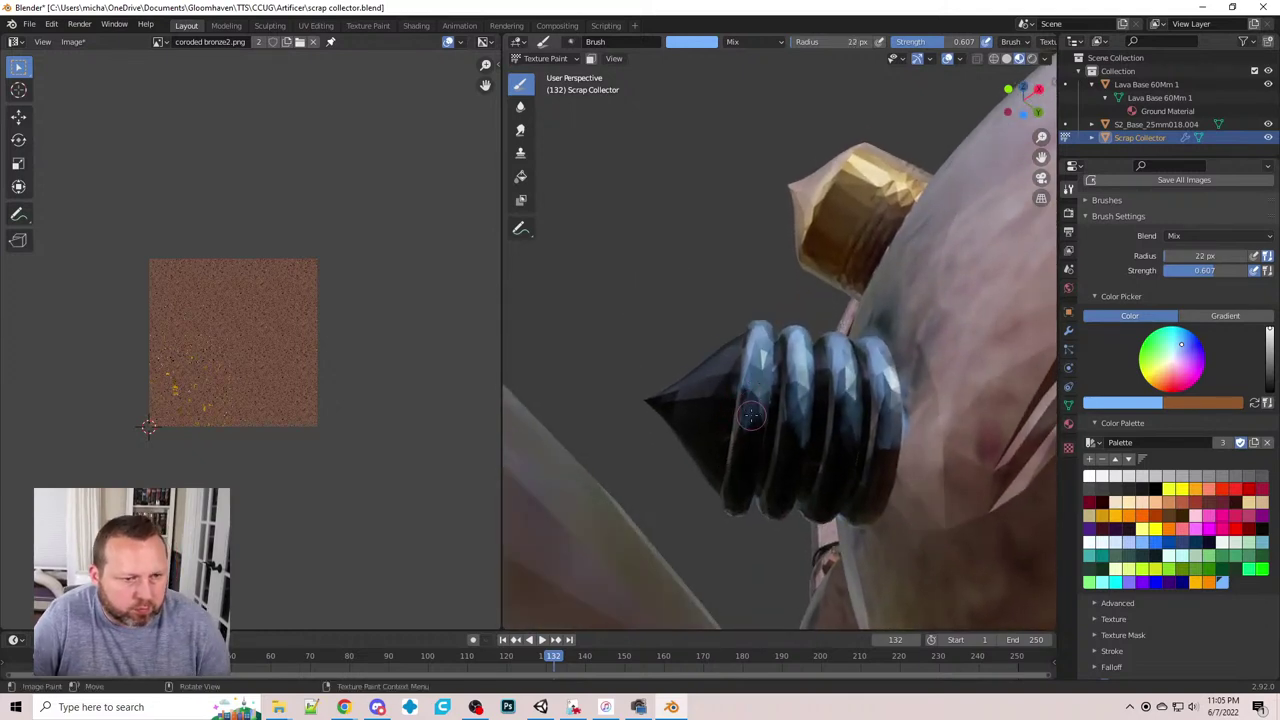
{"action": "left_click_drag", "start_coordinate": [752, 400], "coordinate": [731, 525]}
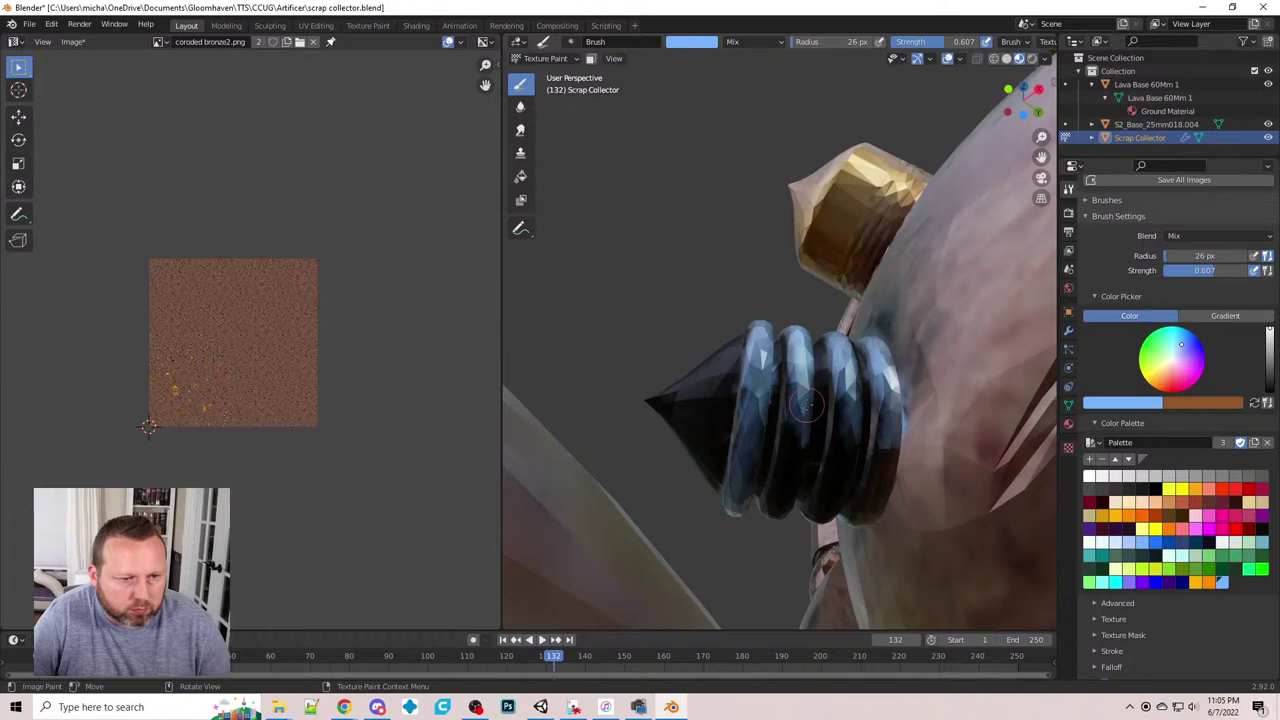
{"action": "left_click_drag", "start_coordinate": [806, 404], "coordinate": [758, 533]}
{"action": "mouse_move", "coordinate": [846, 404]}
{"action": "left_mouse_down"}
{"action": "mouse_move", "coordinate": [832, 495]}
{"action": "mouse_move", "coordinate": [810, 530]}
{"action": "left_mouse_up"}
{"action": "mouse_move", "coordinate": [872, 435]}
{"action": "left_mouse_down"}
{"action": "mouse_move", "coordinate": [882, 495]}
{"action": "mouse_move", "coordinate": [856, 515]}
{"action": "left_mouse_up"}
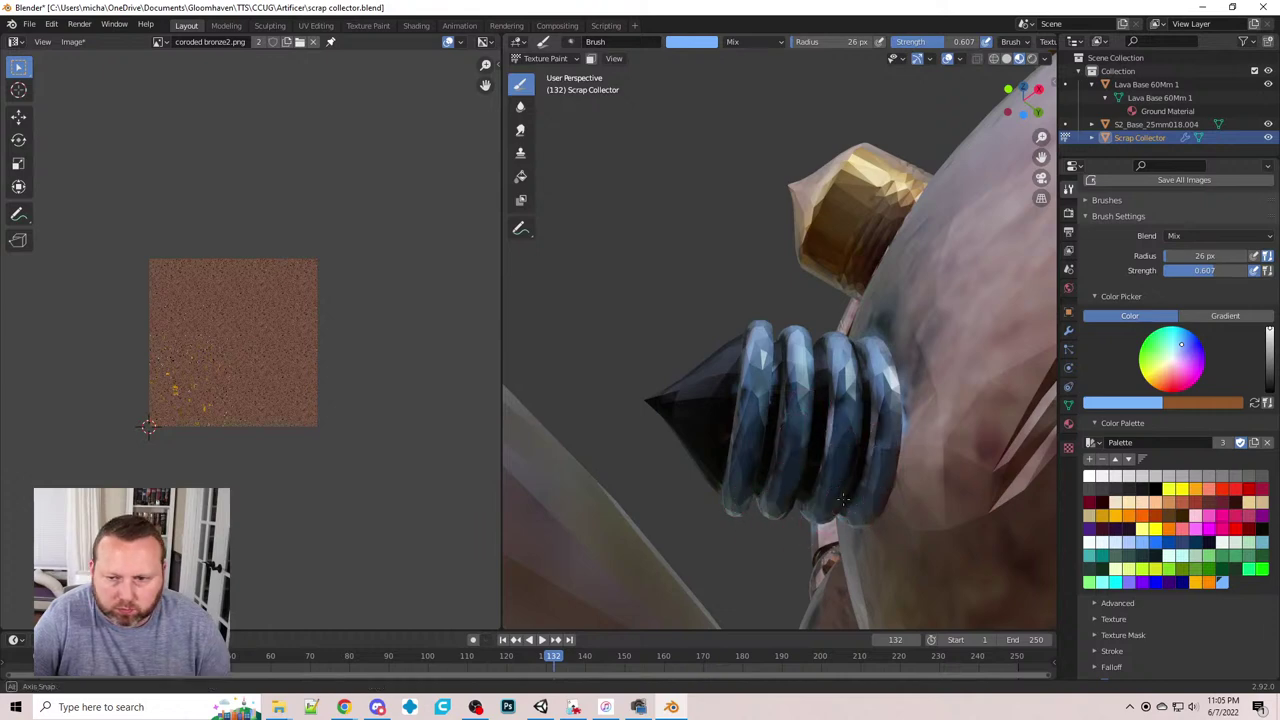
- Switch the brush to white, reduce it to 16 px and paint highlights along one side of the second coil's four rings
{"action": "middle_click_drag", "start_coordinate": [856, 515], "coordinate": [706, 243]}
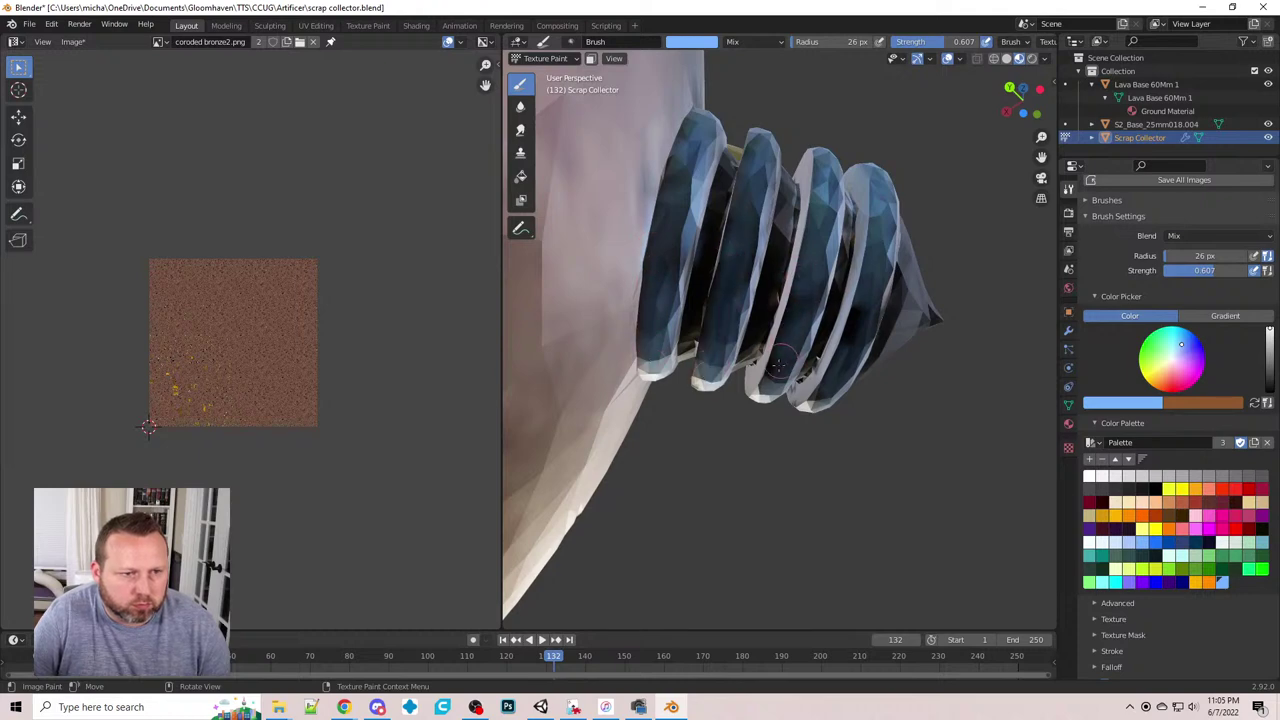
{"action": "middle_click_drag", "start_coordinate": [846, 361], "coordinate": [916, 328]}
{"action": "middle_click_drag", "start_coordinate": [848, 432], "coordinate": [926, 411]}
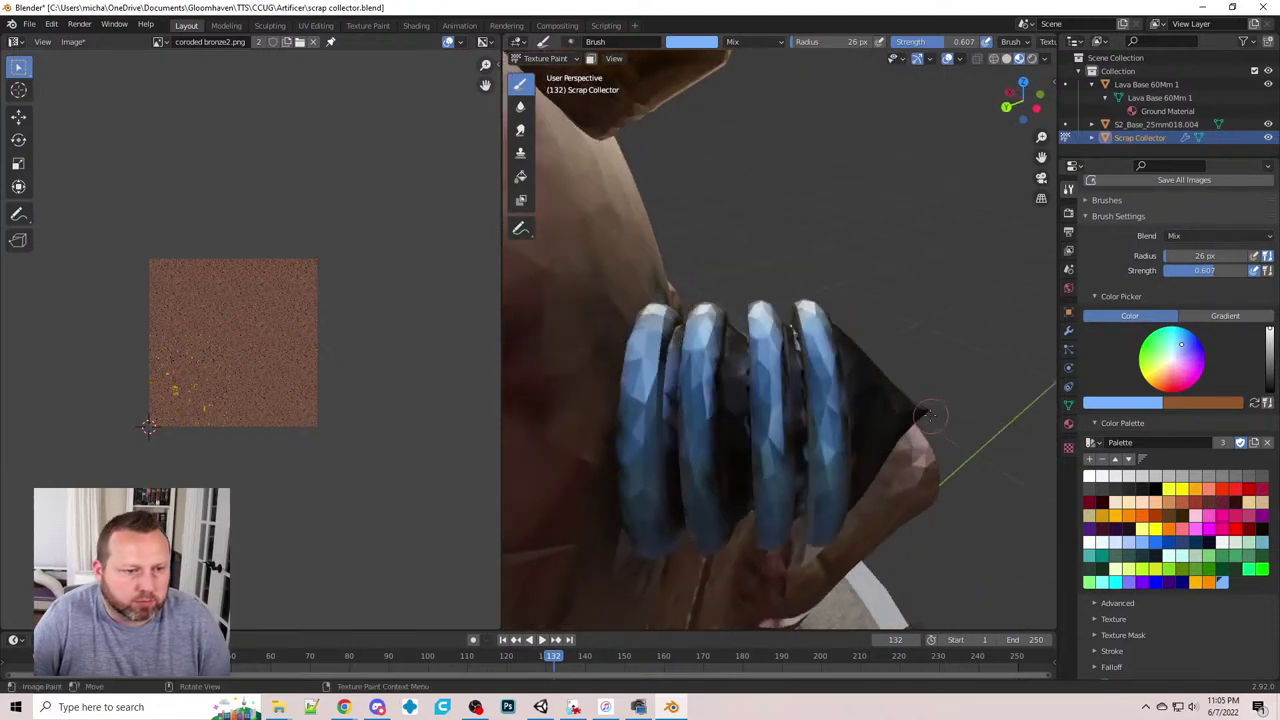
{"action": "left_click", "coordinate": [1089, 477]}
{"action": "key", "text": "bracketleft"}
{"action": "key", "text": "bracketleft"}
{"action": "key", "text": "bracketleft"}
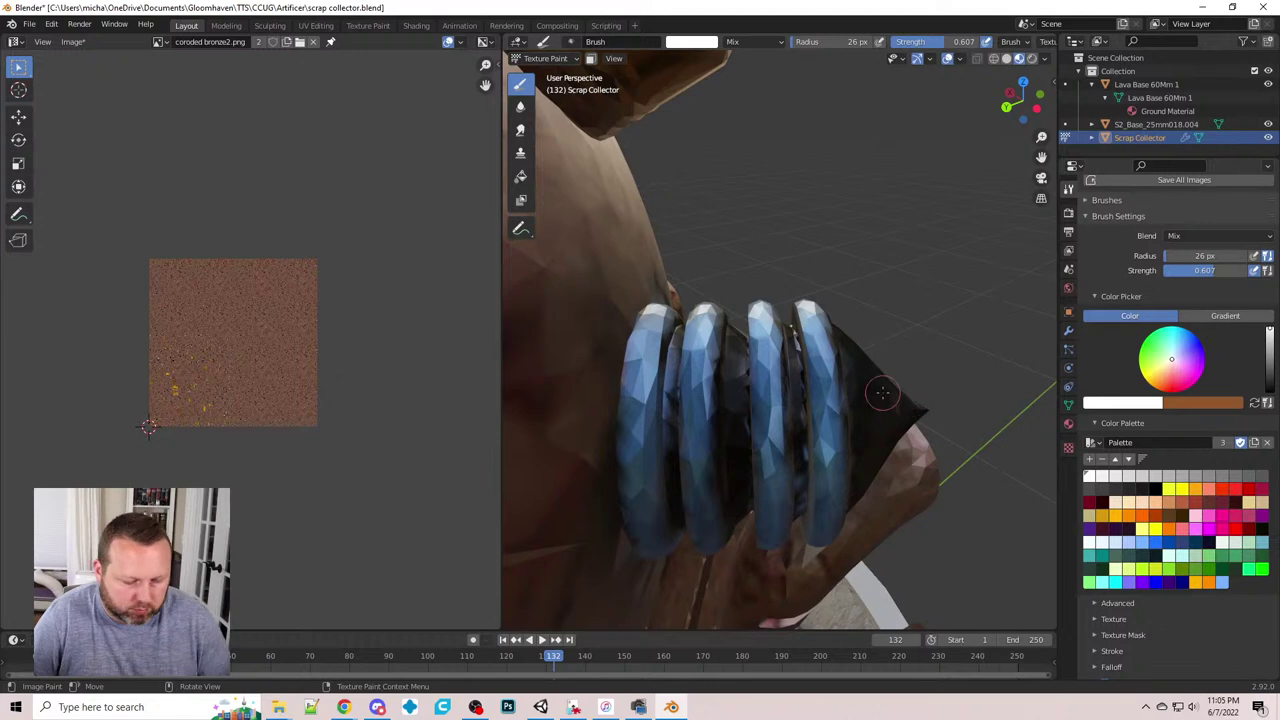
{"action": "middle_click_drag", "start_coordinate": [868, 359], "coordinate": [797, 268]}
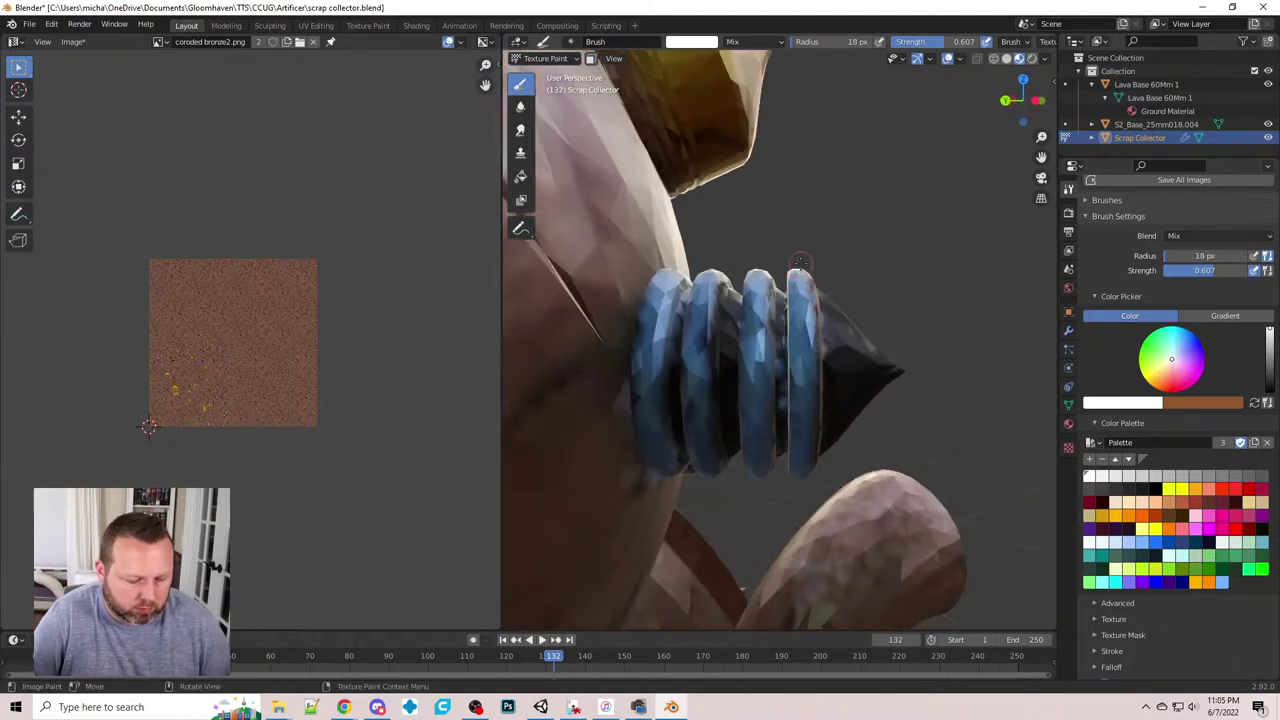
{"action": "left_click_drag", "start_coordinate": [800, 263], "coordinate": [803, 460]}
{"action": "left_click_drag", "start_coordinate": [749, 256], "coordinate": [757, 468]}
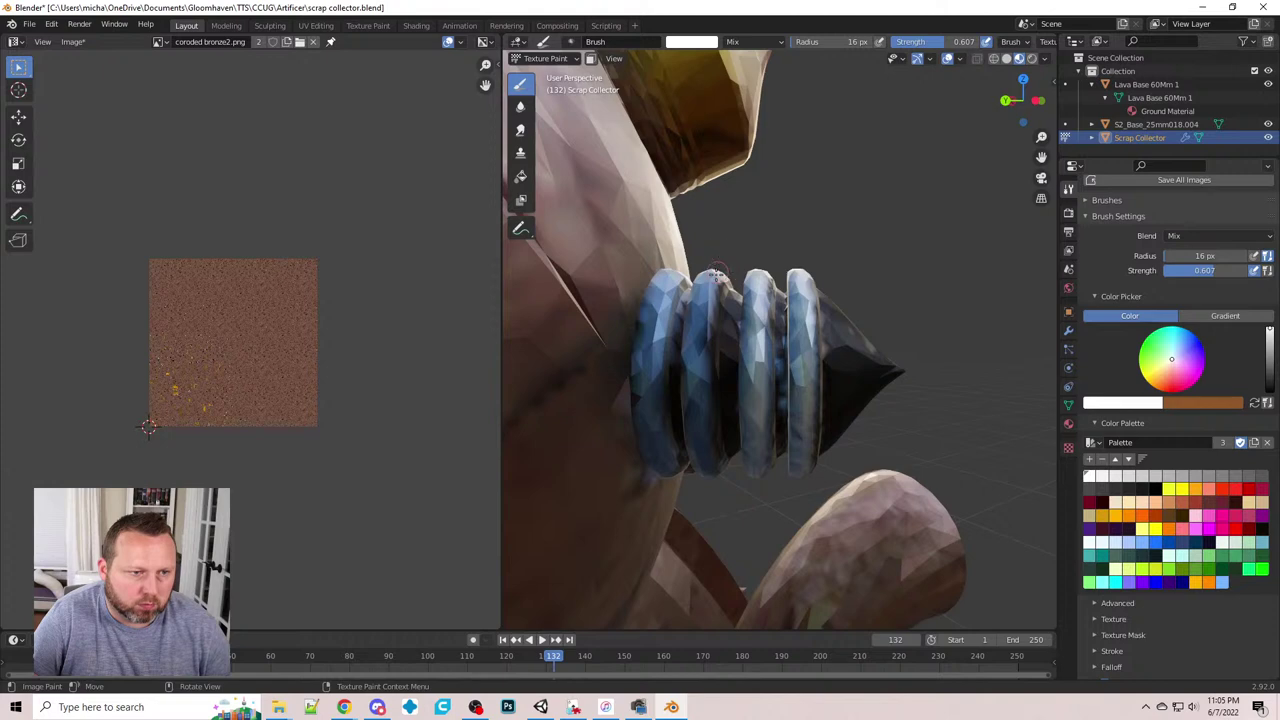
{"action": "mouse_move", "coordinate": [717, 273]}
{"action": "left_mouse_down"}
{"action": "mouse_move", "coordinate": [699, 430]}
{"action": "mouse_move", "coordinate": [719, 476]}
{"action": "left_mouse_up"}
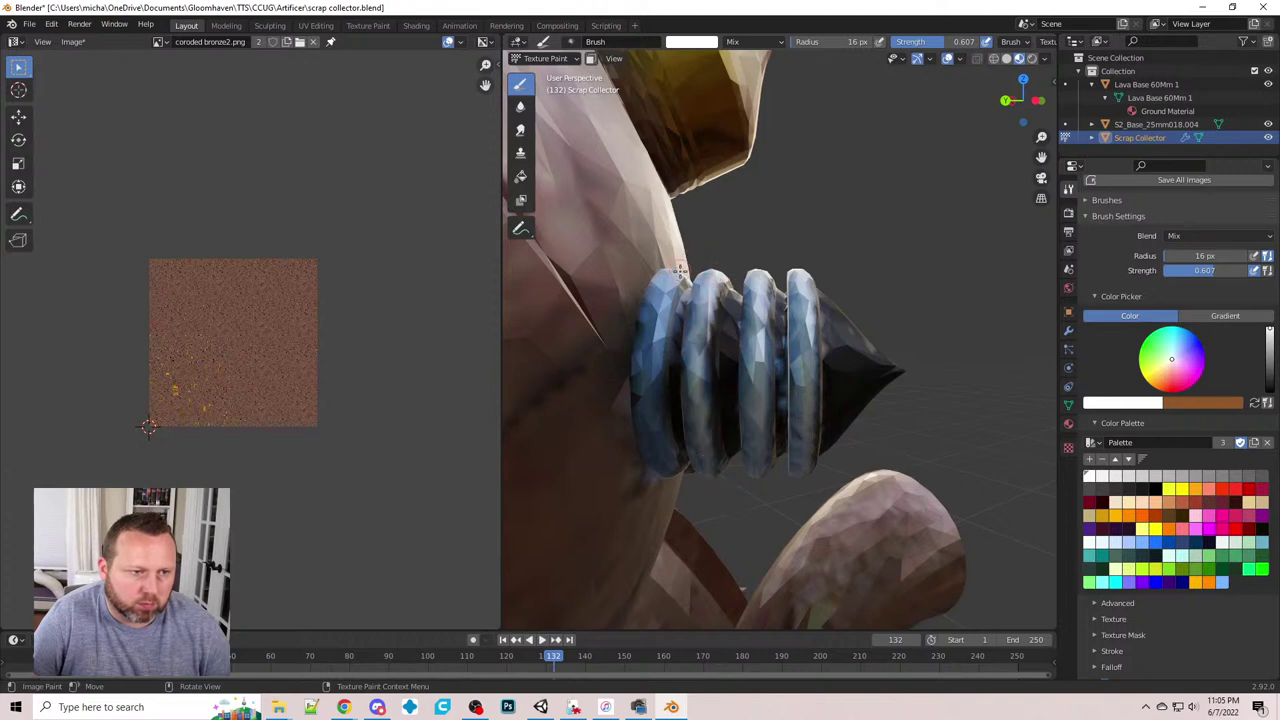
{"action": "mouse_move", "coordinate": [678, 270]}
{"action": "left_mouse_down"}
{"action": "mouse_move", "coordinate": [658, 382]}
{"action": "mouse_move", "coordinate": [664, 466]}
{"action": "left_mouse_up"}
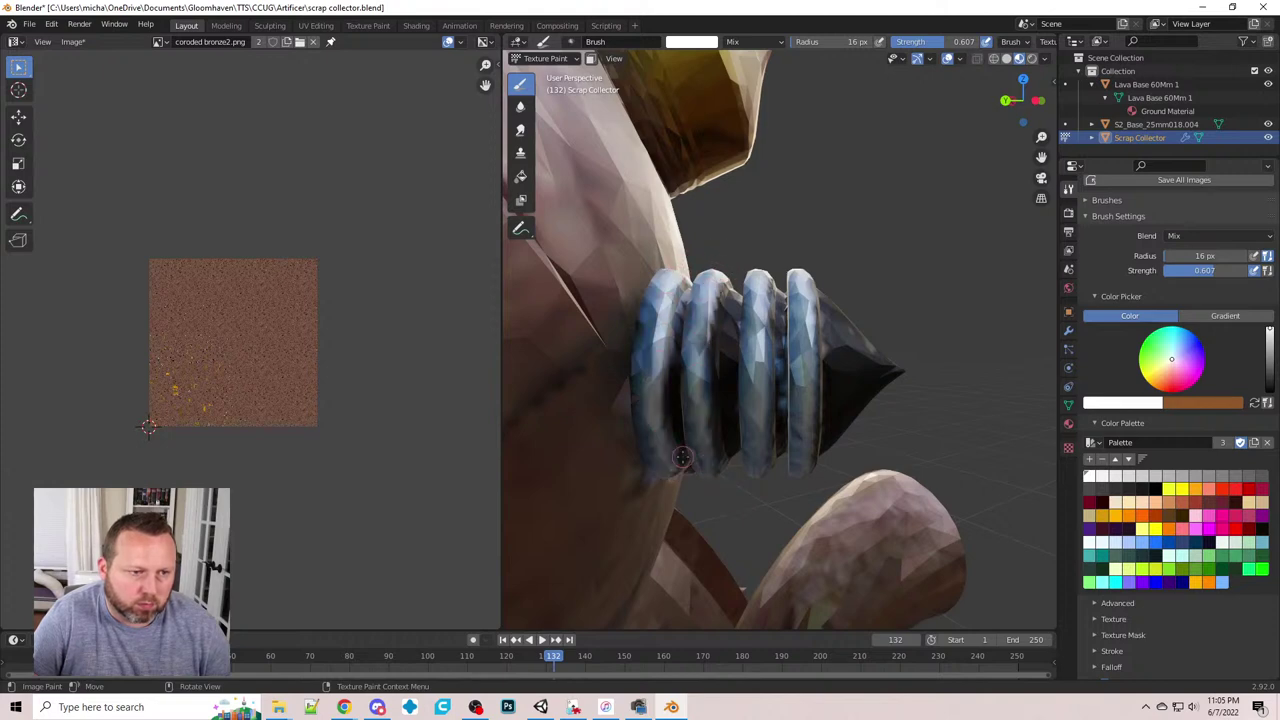
- Paint white highlights down the four blue rings on the opposite side of the second coil
{"action": "middle_click_drag", "start_coordinate": [681, 457], "coordinate": [1034, 342]}
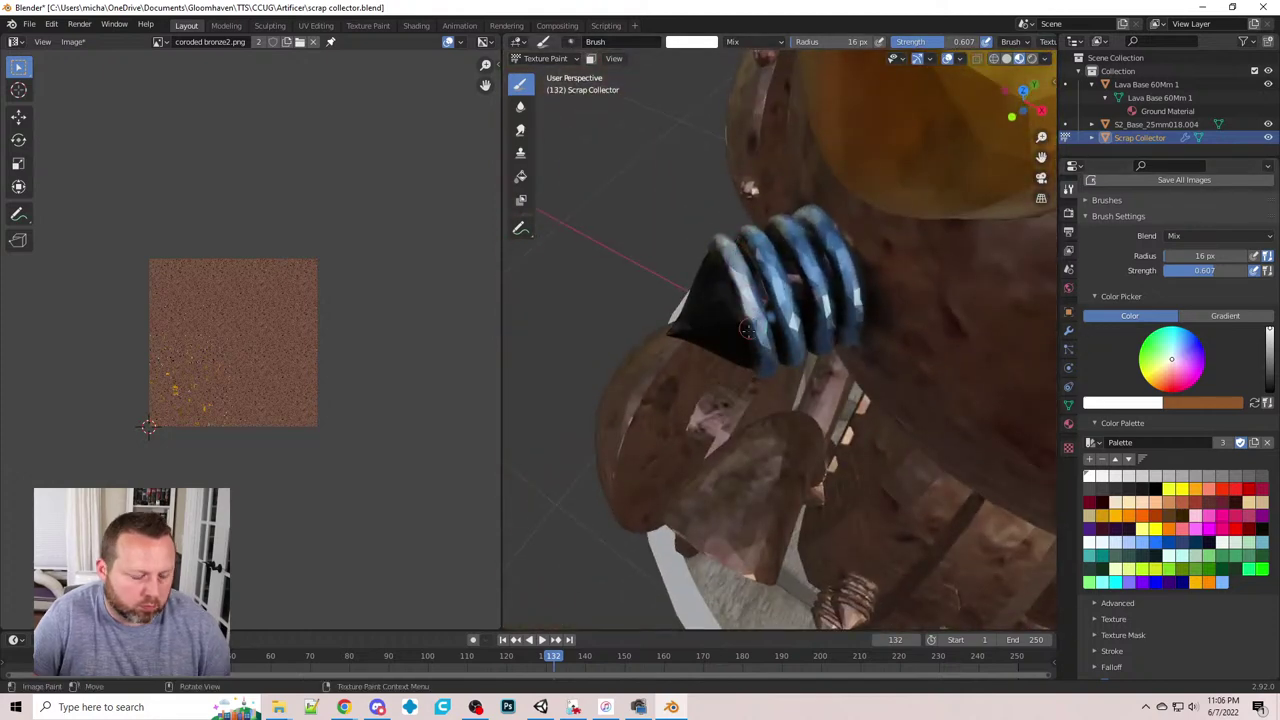
{"action": "middle_click_drag", "start_coordinate": [752, 330], "coordinate": [756, 316]}
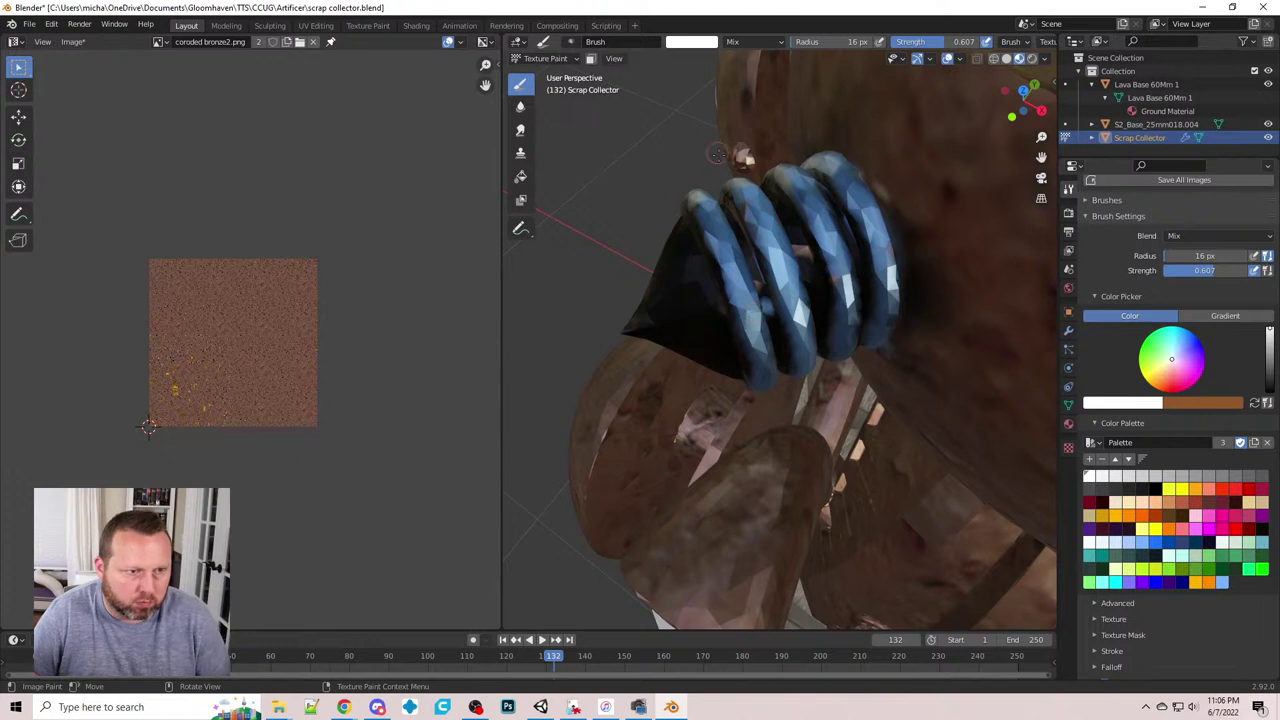
{"action": "mouse_move", "coordinate": [712, 228]}
{"action": "left_mouse_down"}
{"action": "mouse_move", "coordinate": [738, 268]}
{"action": "mouse_move", "coordinate": [763, 368]}
{"action": "left_mouse_up"}
{"action": "left_click_drag", "start_coordinate": [746, 187], "coordinate": [805, 360]}
{"action": "mouse_move", "coordinate": [805, 192]}
{"action": "left_mouse_down"}
{"action": "mouse_move", "coordinate": [832, 245]}
{"action": "mouse_move", "coordinate": [852, 350]}
{"action": "left_mouse_up"}
{"action": "mouse_move", "coordinate": [849, 160]}
{"action": "left_mouse_down"}
{"action": "mouse_move", "coordinate": [844, 187]}
{"action": "mouse_move", "coordinate": [885, 333]}
{"action": "left_mouse_up"}
- Paint white highlights down the four rings of the second coil on the side still lacking them
{"action": "middle_click_drag", "start_coordinate": [851, 337], "coordinate": [757, 331]}
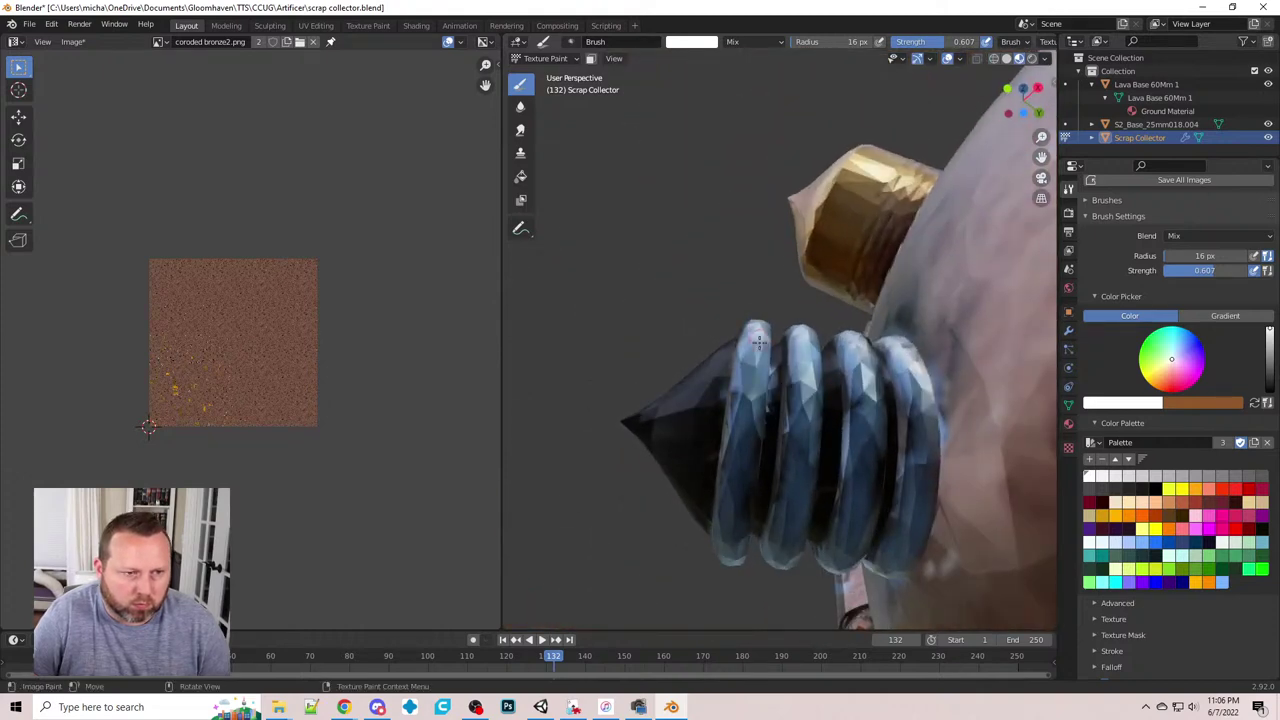
{"action": "left_click_drag", "start_coordinate": [759, 342], "coordinate": [728, 545]}
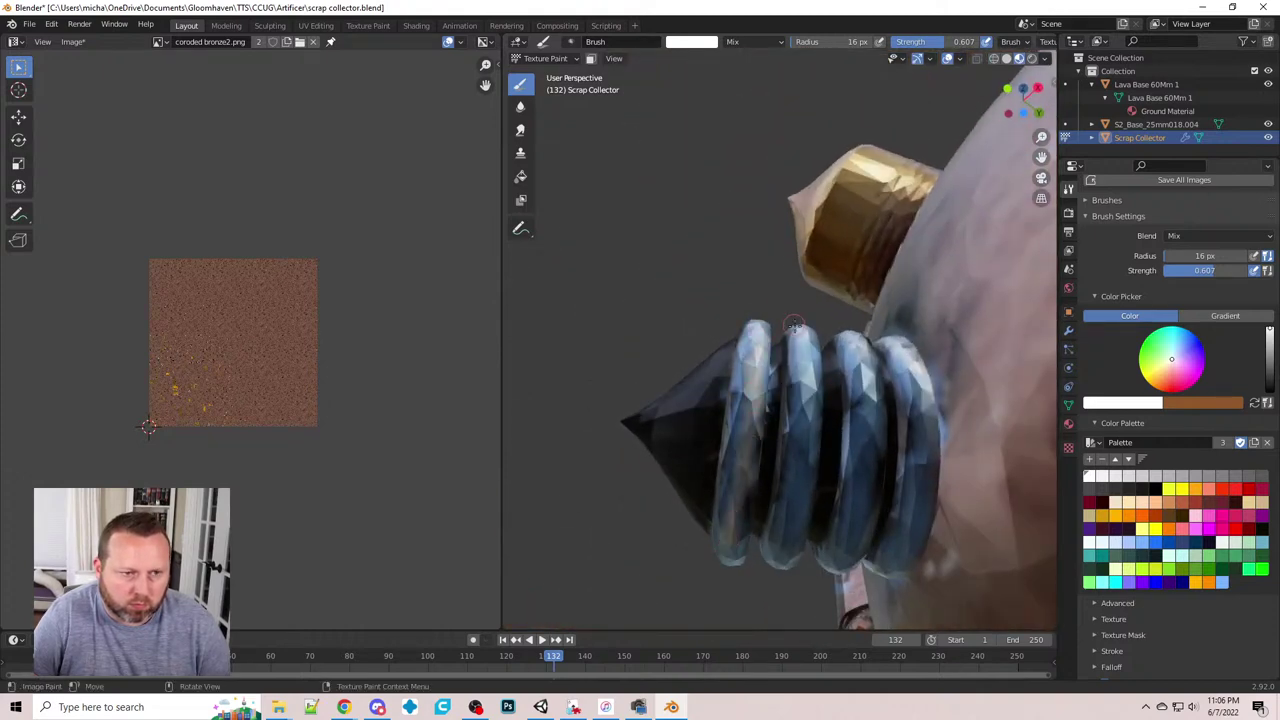
{"action": "mouse_move", "coordinate": [793, 325]}
{"action": "left_mouse_down"}
{"action": "mouse_move", "coordinate": [806, 415]}
{"action": "mouse_move", "coordinate": [784, 556]}
{"action": "left_mouse_up"}
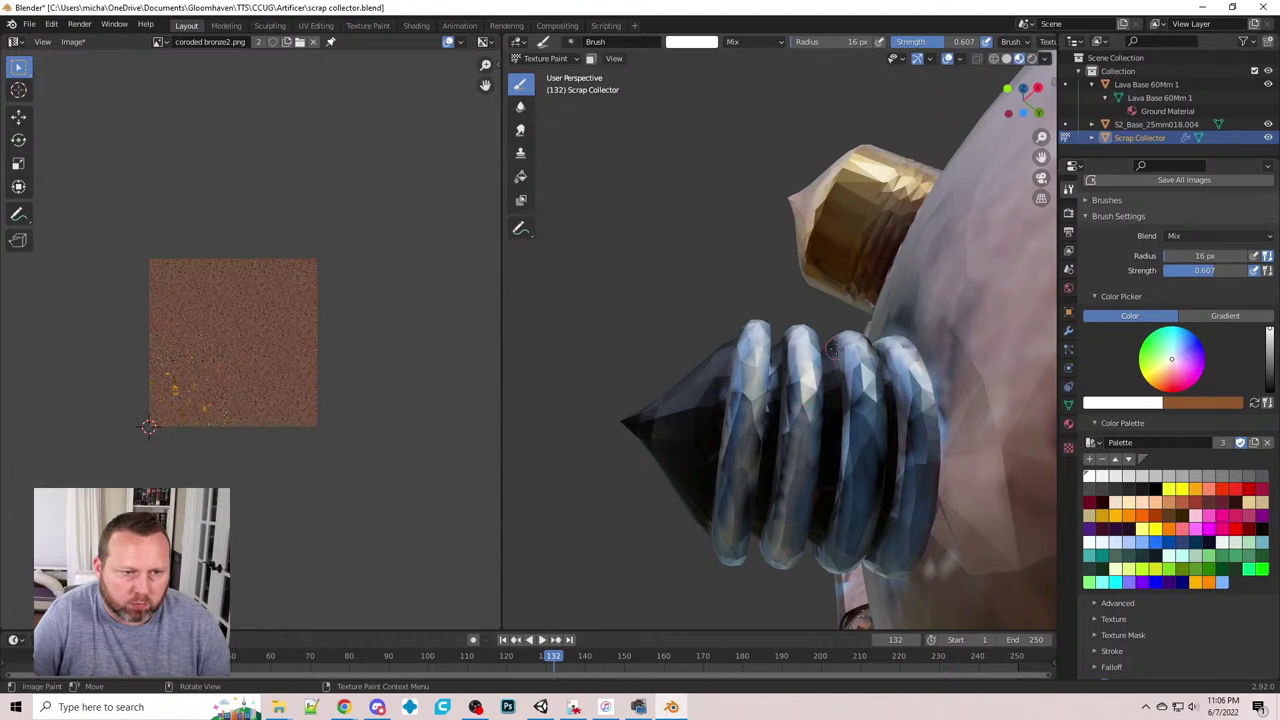
{"action": "mouse_move", "coordinate": [832, 348]}
{"action": "left_mouse_down"}
{"action": "mouse_move", "coordinate": [862, 376]}
{"action": "mouse_move", "coordinate": [868, 470]}
{"action": "mouse_move", "coordinate": [848, 552]}
{"action": "left_mouse_up"}
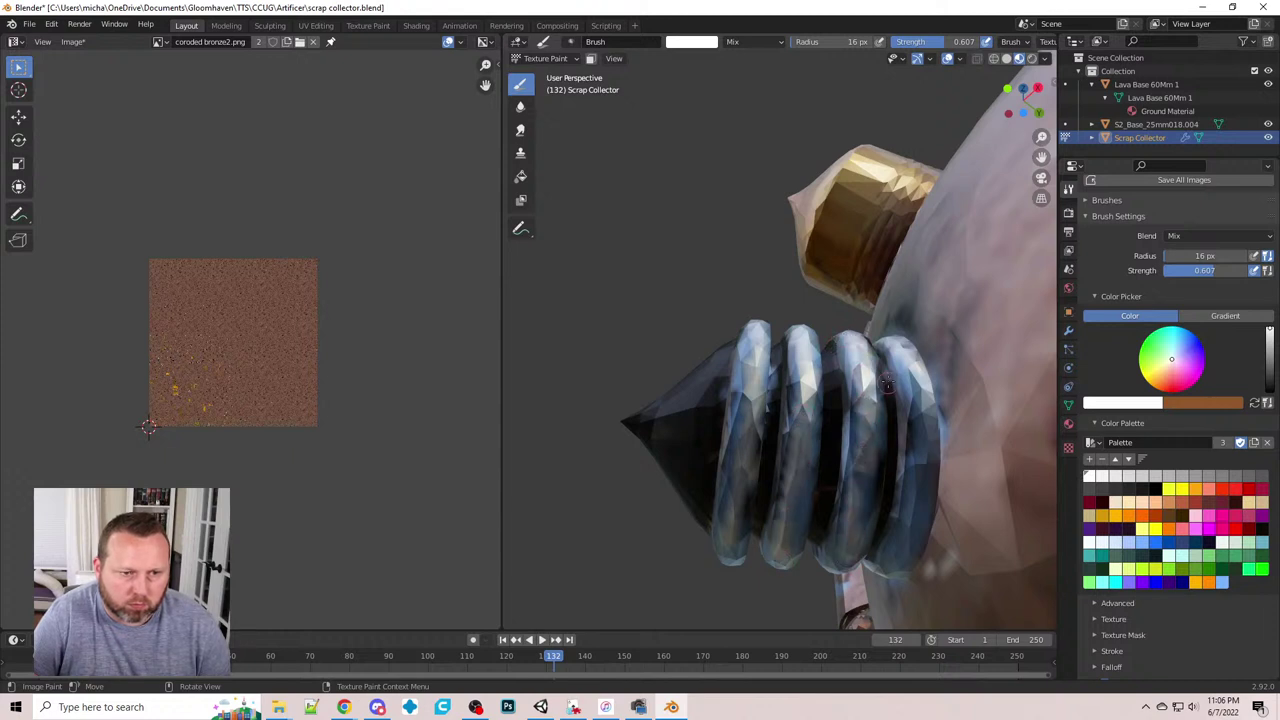
{"action": "mouse_move", "coordinate": [895, 345]}
{"action": "left_mouse_down"}
{"action": "mouse_move", "coordinate": [922, 490]}
{"action": "mouse_move", "coordinate": [898, 552]}
{"action": "left_mouse_up"}
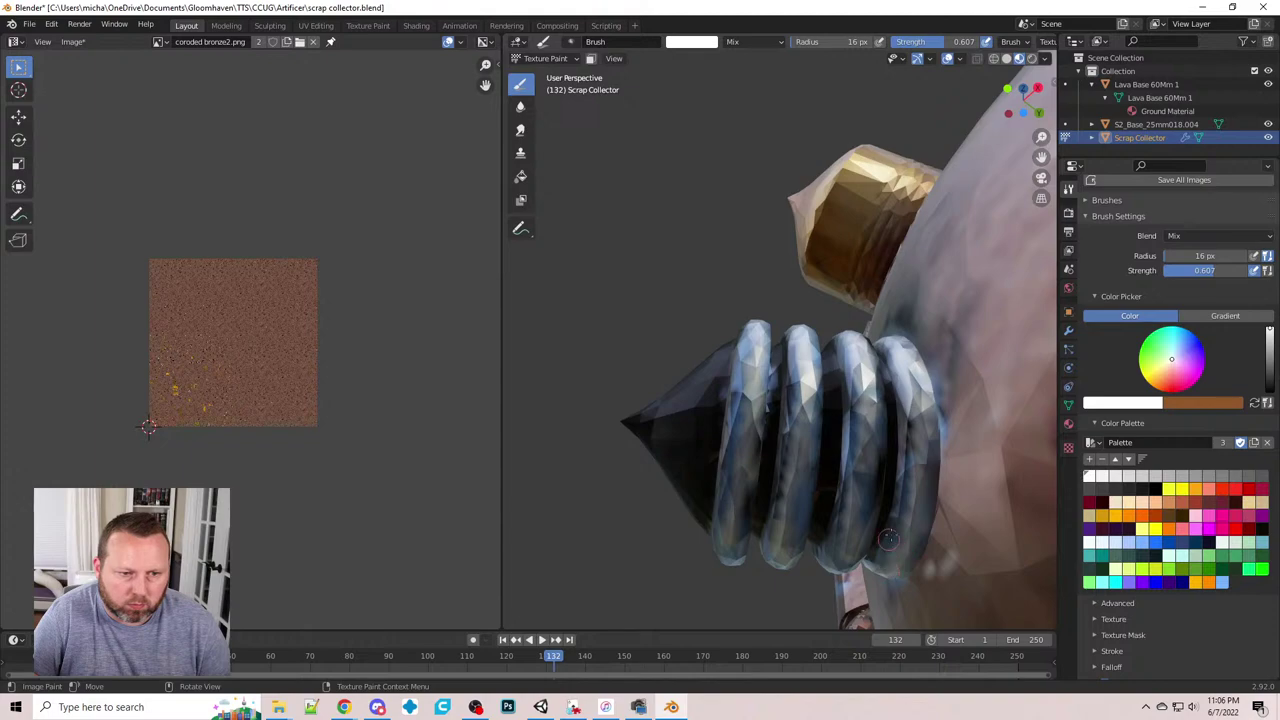
- Switch to the reference artwork in the browser and compare its drawer, mouth grille, face and cheek vents with the whole painted robot
{"action": "scroll", "coordinate": [876, 543], "scroll_direction": "down", "scroll_amount": 5}
{"action": "middle_click_drag", "start_coordinate": [898, 382], "coordinate": [1040, 410]}
{"action": "scroll", "coordinate": [900, 380], "scroll_direction": "down", "scroll_amount": 5}
{"action": "mouse_move", "coordinate": [700, 330]}
{"action": "middle_mouse_down"}
{"action": "mouse_move", "coordinate": [939, 336]}
{"action": "mouse_move", "coordinate": [820, 350]}
{"action": "mouse_move", "coordinate": [860, 392]}
{"action": "mouse_move", "coordinate": [644, 378]}
{"action": "mouse_move", "coordinate": [610, 370]}
{"action": "mouse_move", "coordinate": [572, 300]}
{"action": "middle_mouse_up"}
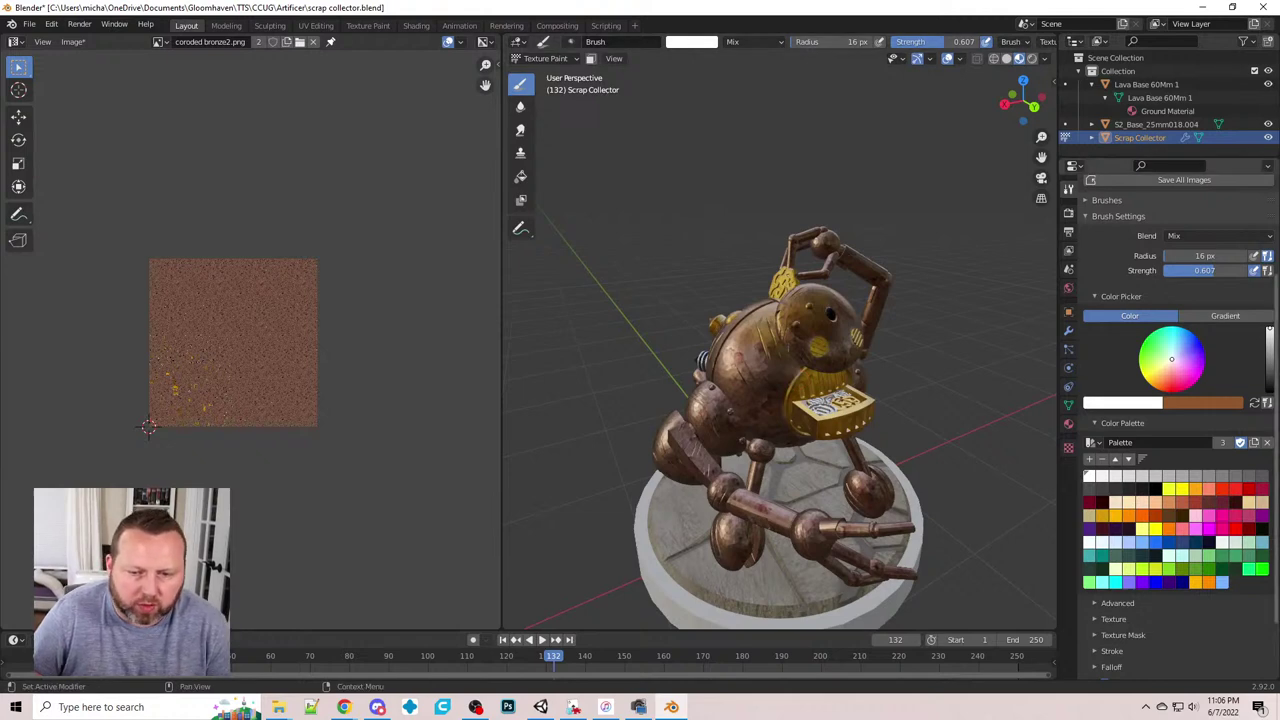
{"action": "key", "text": "alt+Tab"}
{"action": "scroll", "coordinate": [908, 313], "scroll_direction": "down", "scroll_amount": 3}
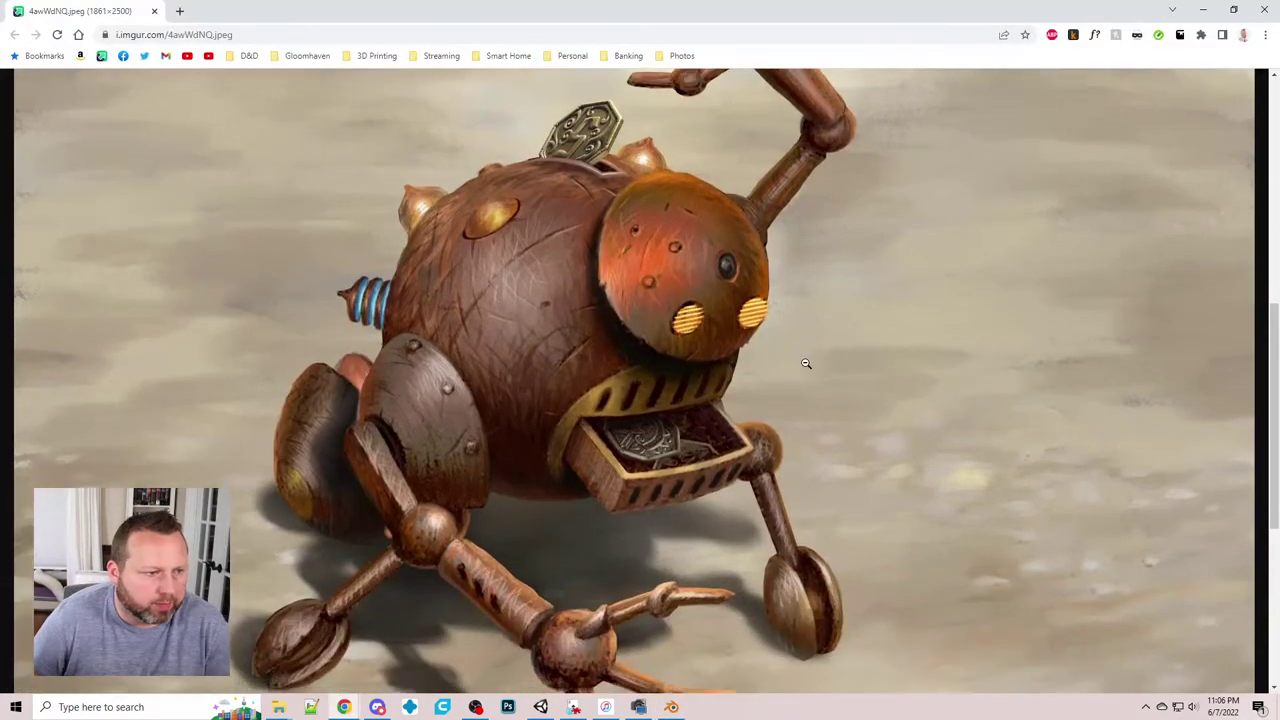
{"action": "scroll", "coordinate": [820, 381], "scroll_direction": "up", "scroll_amount": 3}
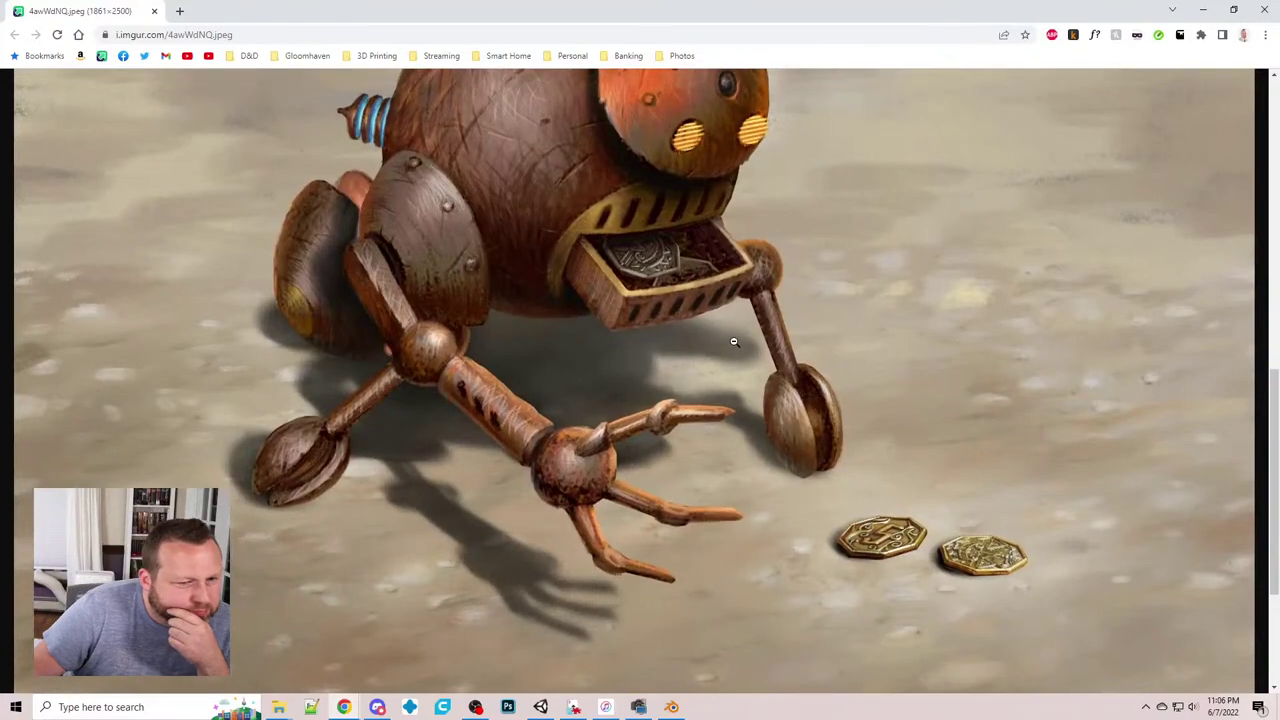
{"action": "scroll", "coordinate": [614, 365], "scroll_direction": "down", "scroll_amount": 2}
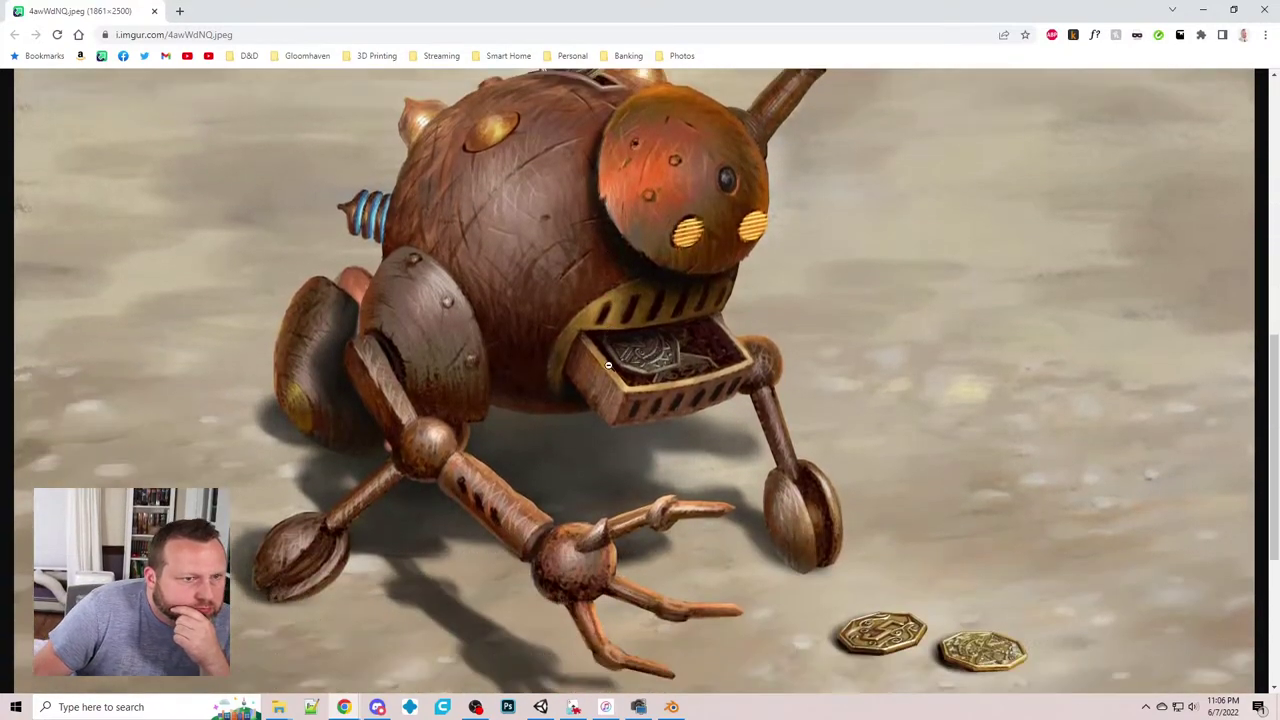
{"action": "scroll", "coordinate": [615, 370], "scroll_direction": "up", "scroll_amount": 3}
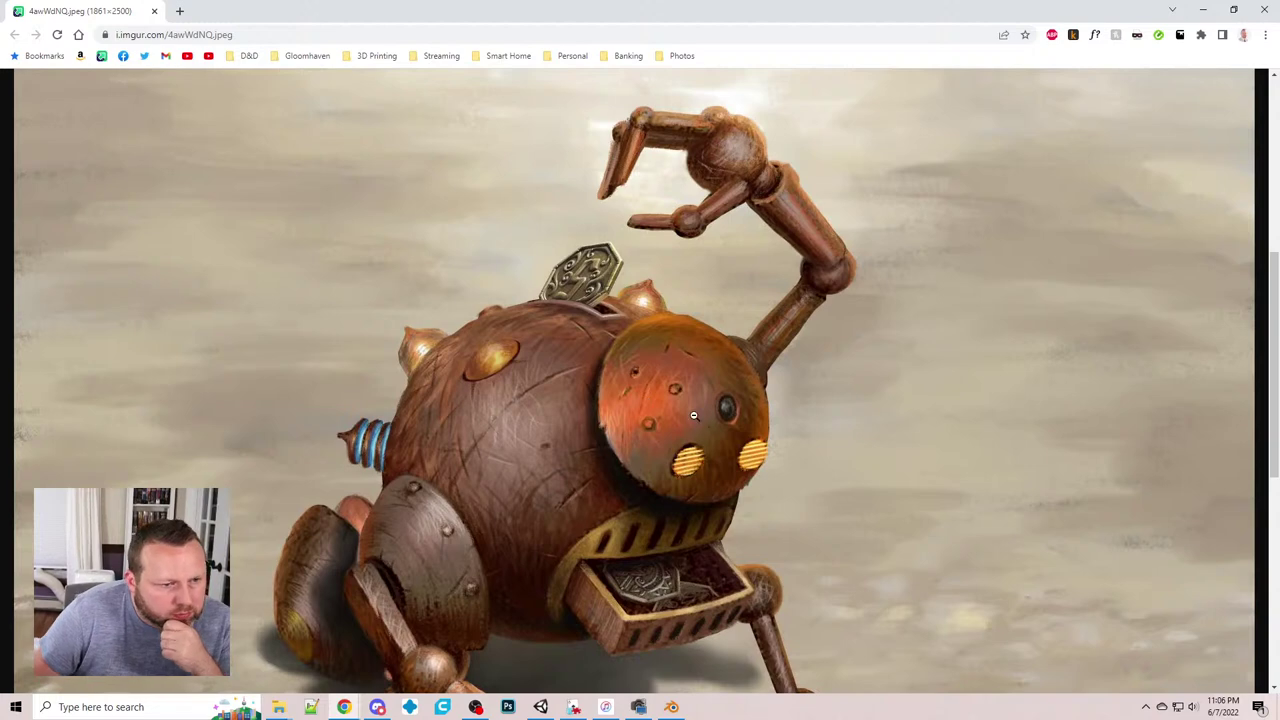
{"action": "key", "text": "alt+Tab"}
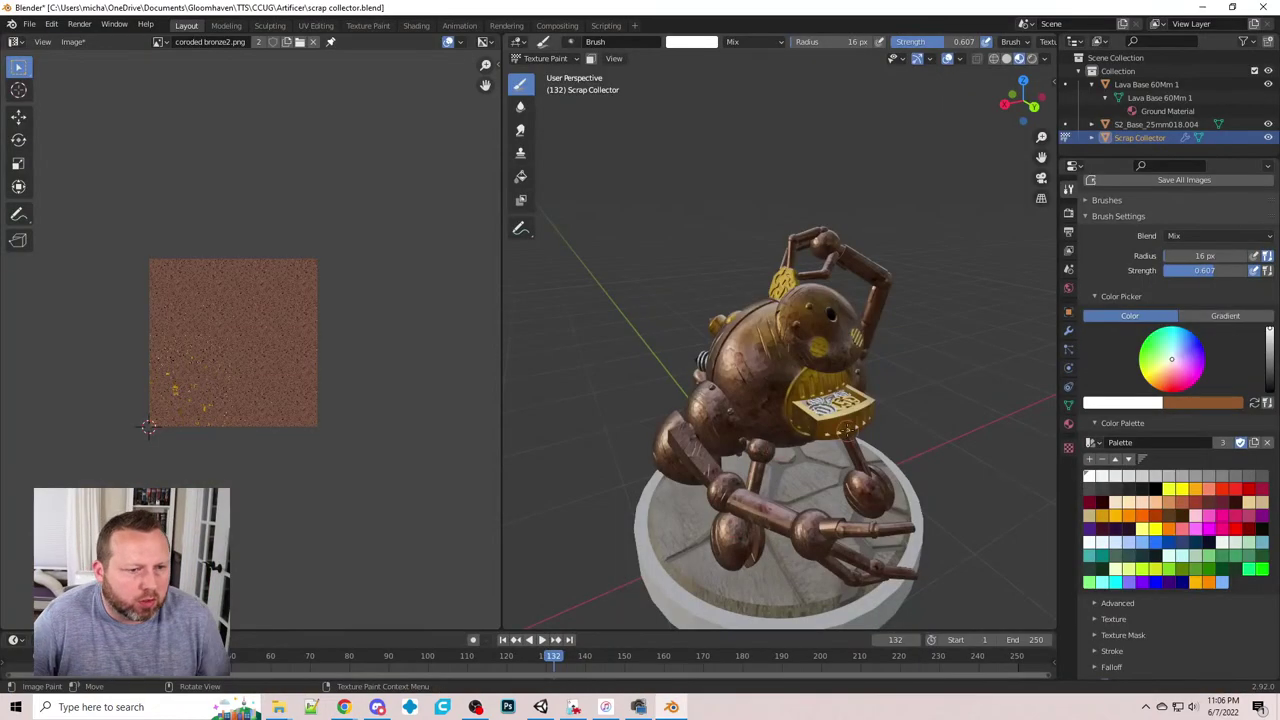
{"action": "middle_click_drag", "start_coordinate": [762, 440], "coordinate": [744, 432]}
{"action": "key", "text": "alt+Tab"}
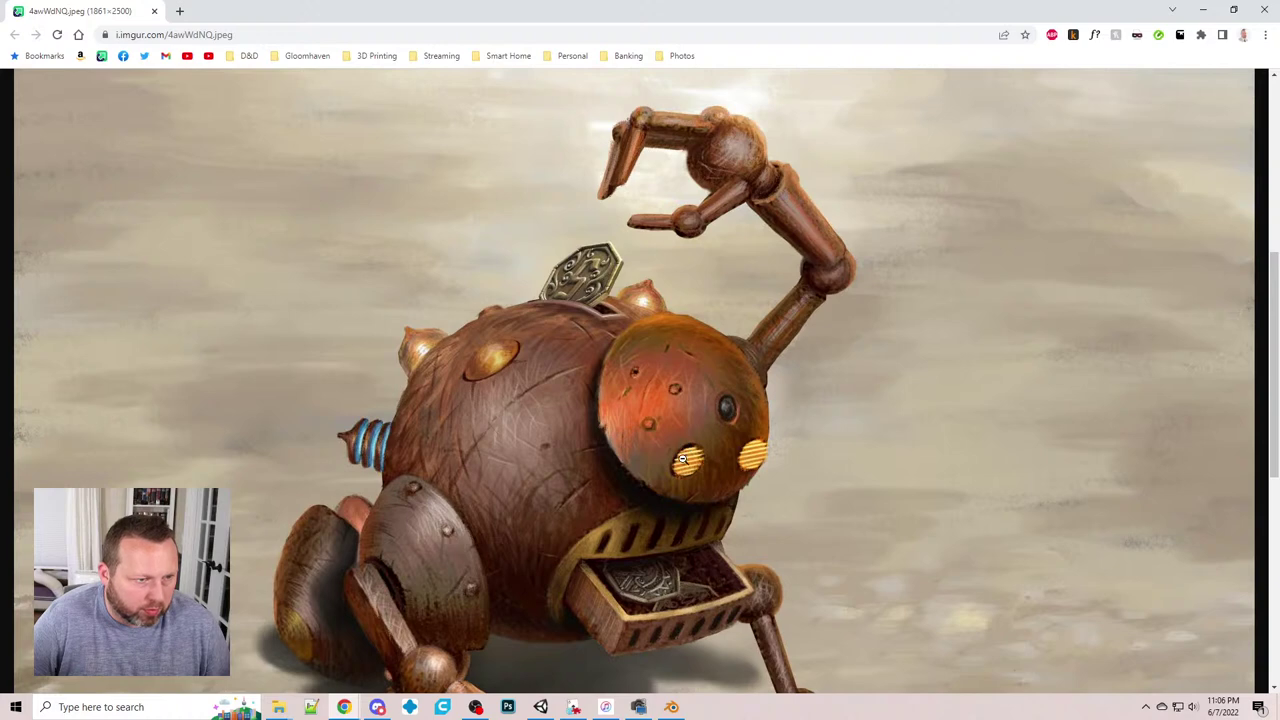
{"action": "key", "text": "alt+Tab"}
- Set the brush to a slightly softened palette orange and change its blending mode to Color
{"action": "middle_click_drag", "start_coordinate": [922, 422], "coordinate": [950, 420]}
{"action": "scroll", "coordinate": [900, 425], "scroll_direction": "up", "scroll_amount": 3}
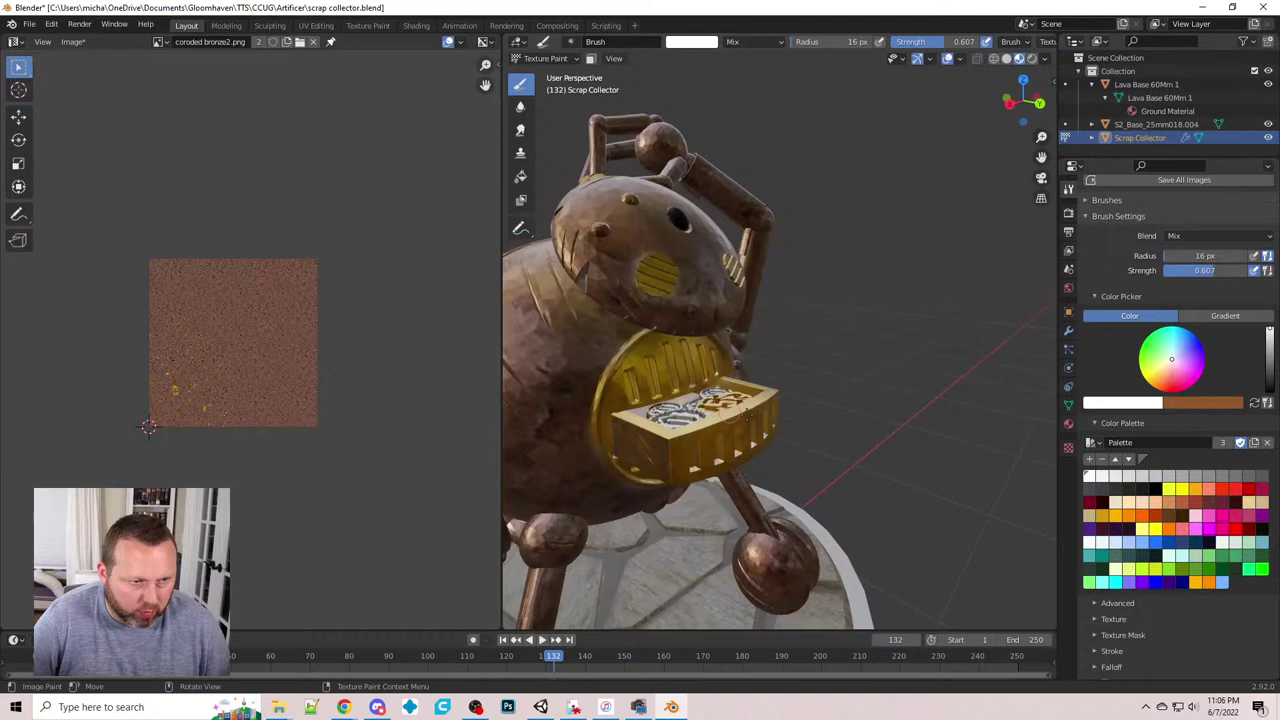
{"action": "left_click", "coordinate": [1196, 583]}
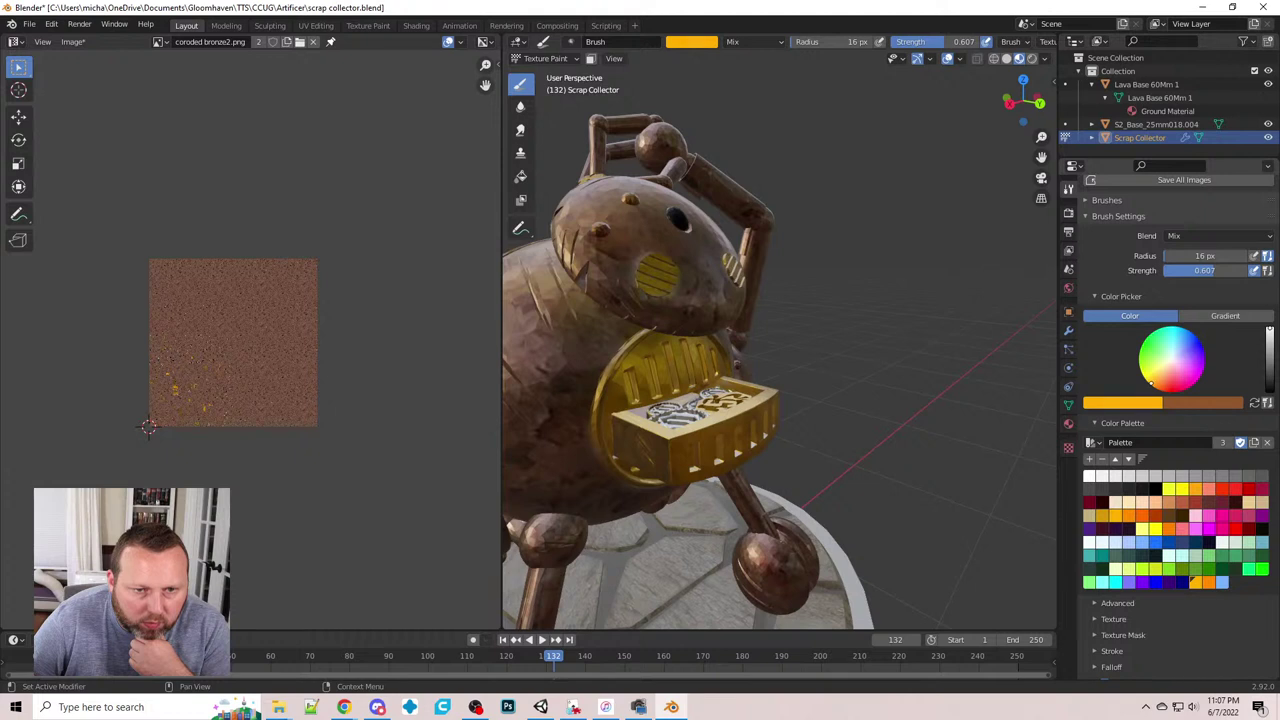
{"action": "left_click_drag", "start_coordinate": [1153, 382], "coordinate": [1156, 384]}
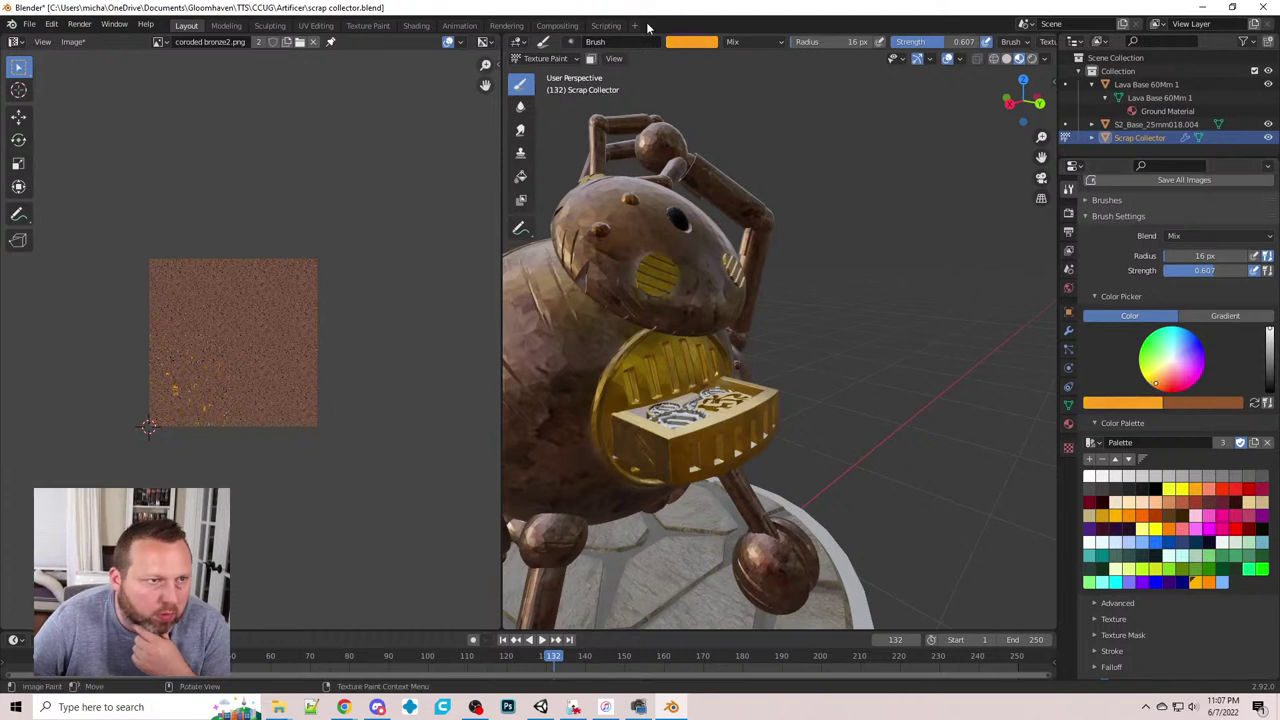
{"action": "left_click", "coordinate": [742, 44]}
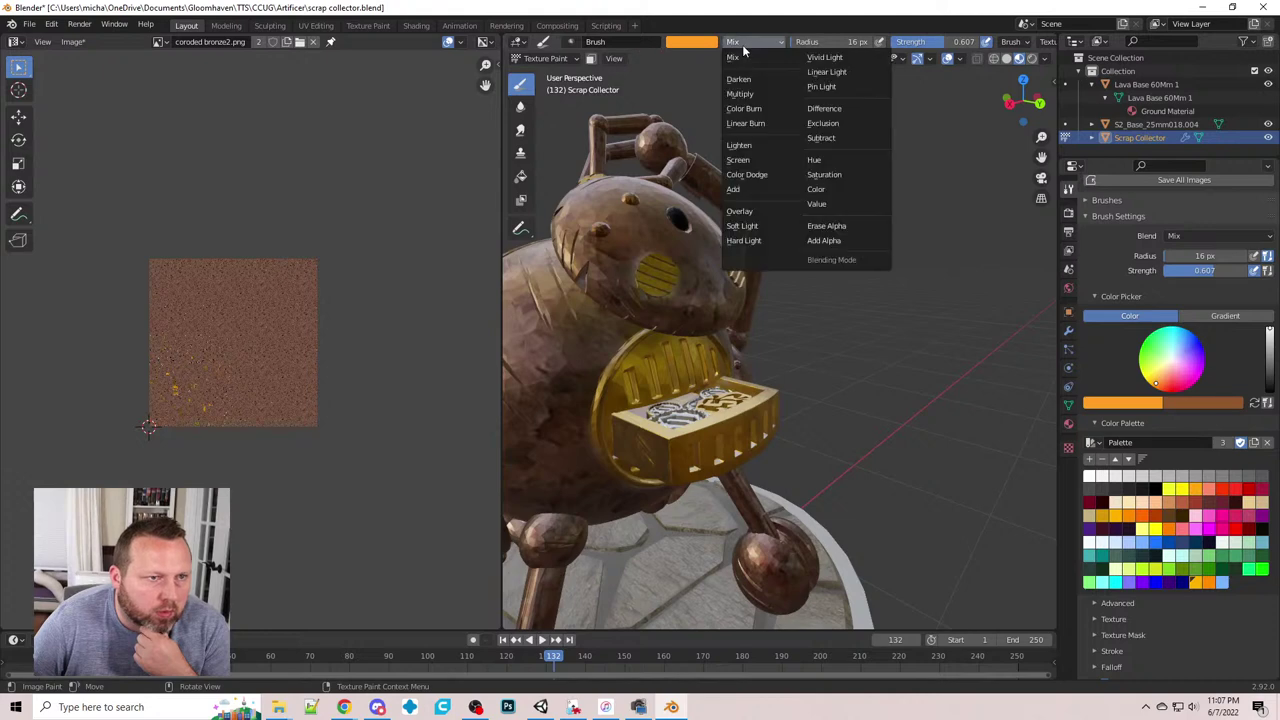
{"action": "left_click", "coordinate": [847, 190]}
- Enlarge the brush to 74 px at strength 0.770 and tint the mouth grille and coin drawer orange, including the drawer's sides and slots
{"action": "middle_click_drag", "start_coordinate": [748, 343], "coordinate": [692, 357]}
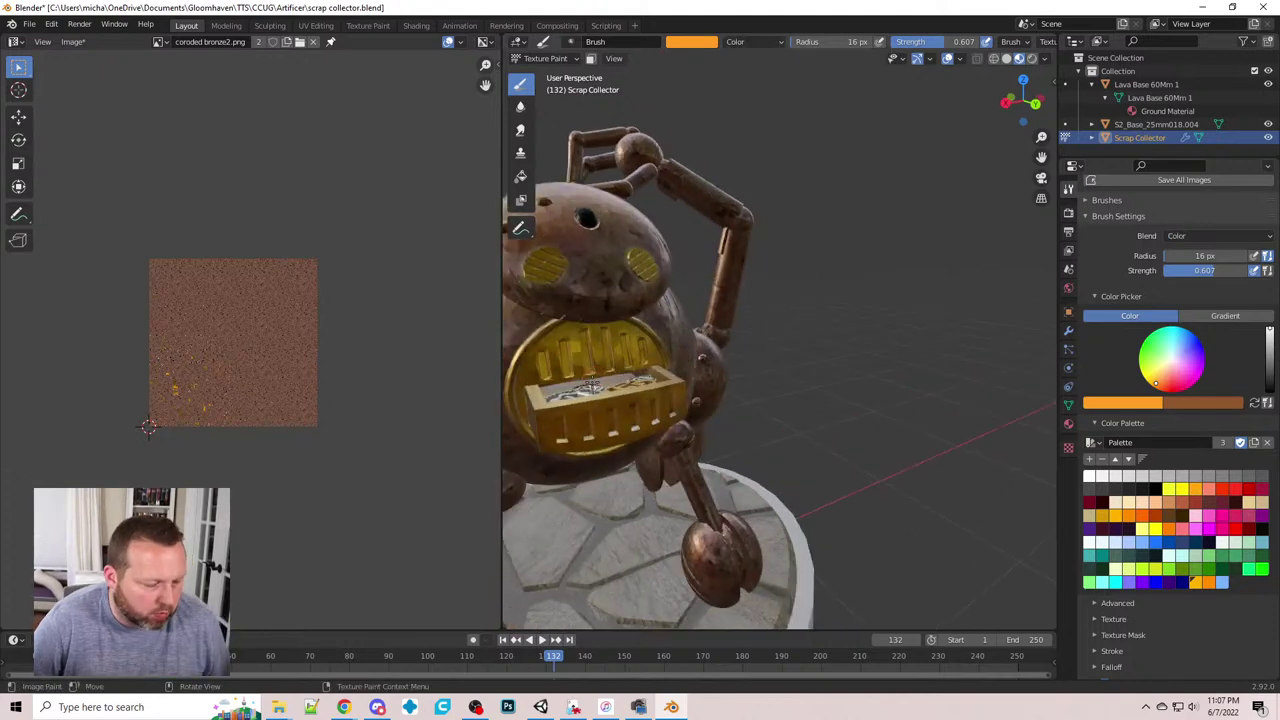
{"action": "middle_click_drag", "start_coordinate": [592, 384], "coordinate": [728, 378]}
{"action": "scroll", "coordinate": [725, 367], "scroll_direction": "up", "scroll_amount": 4}
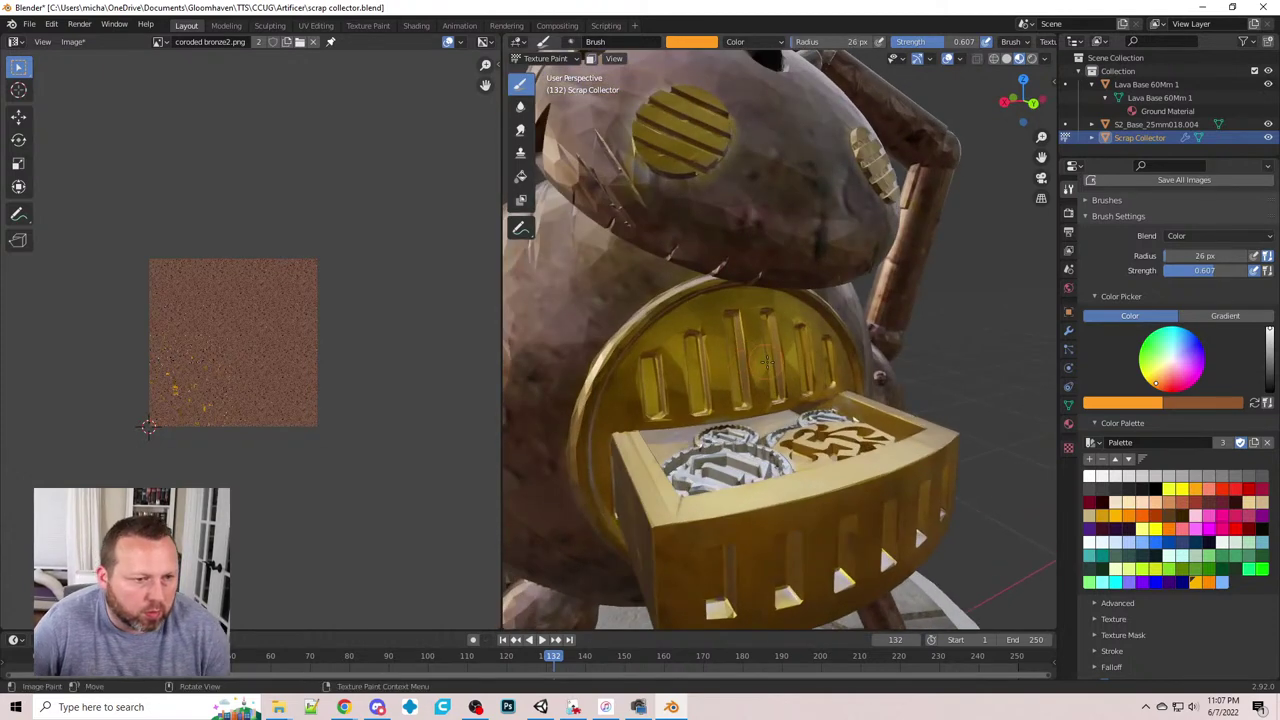
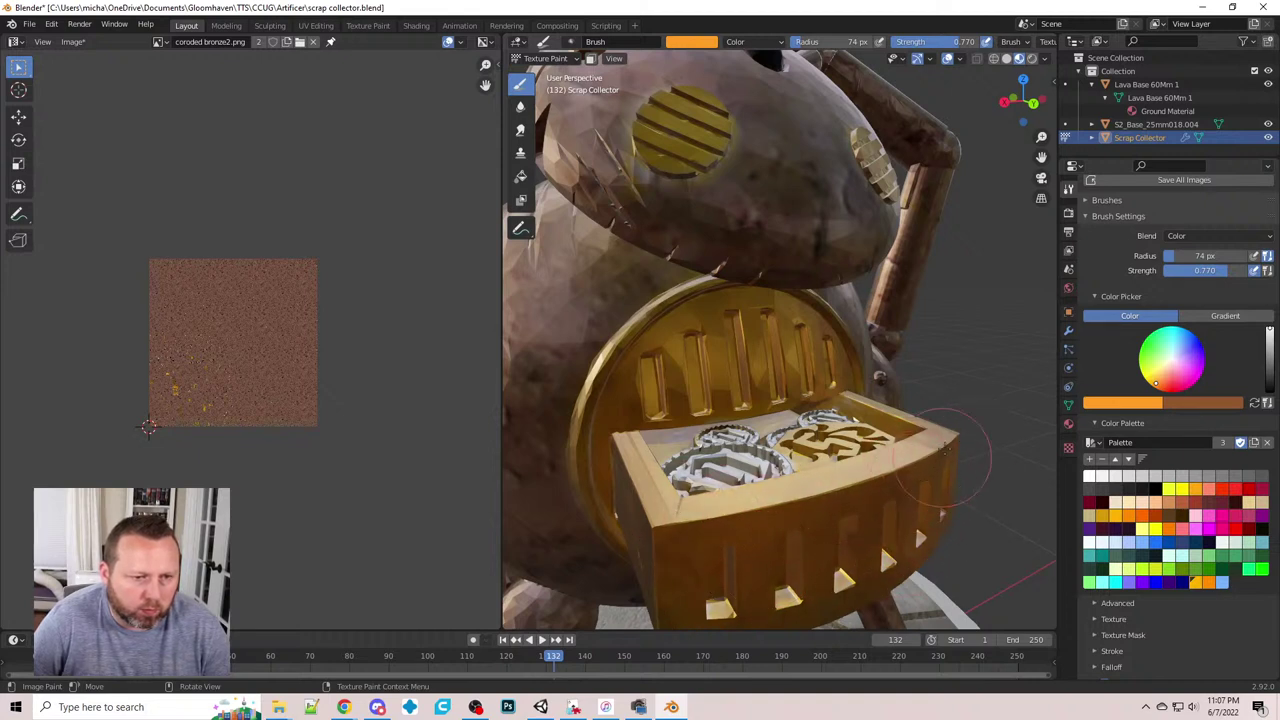
{"action": "middle_click_drag", "start_coordinate": [947, 495], "coordinate": [952, 450]}
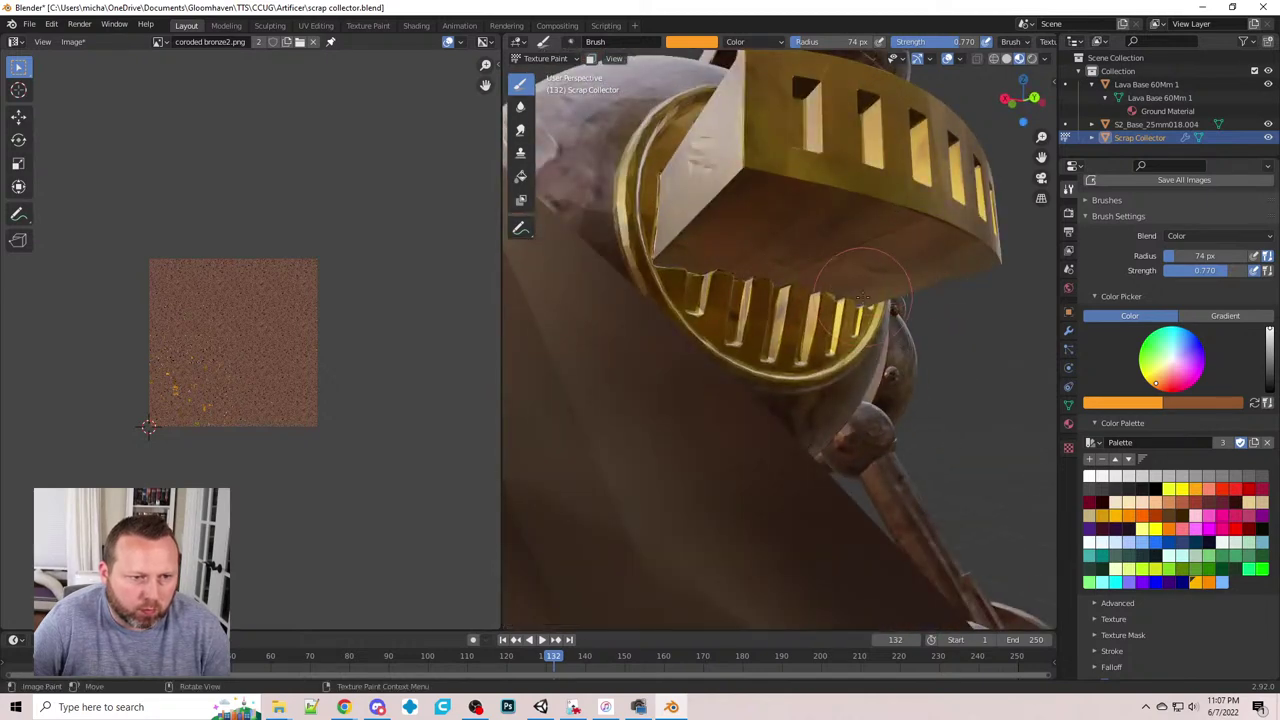
{"action": "middle_click_drag", "start_coordinate": [712, 252], "coordinate": [766, 312]}
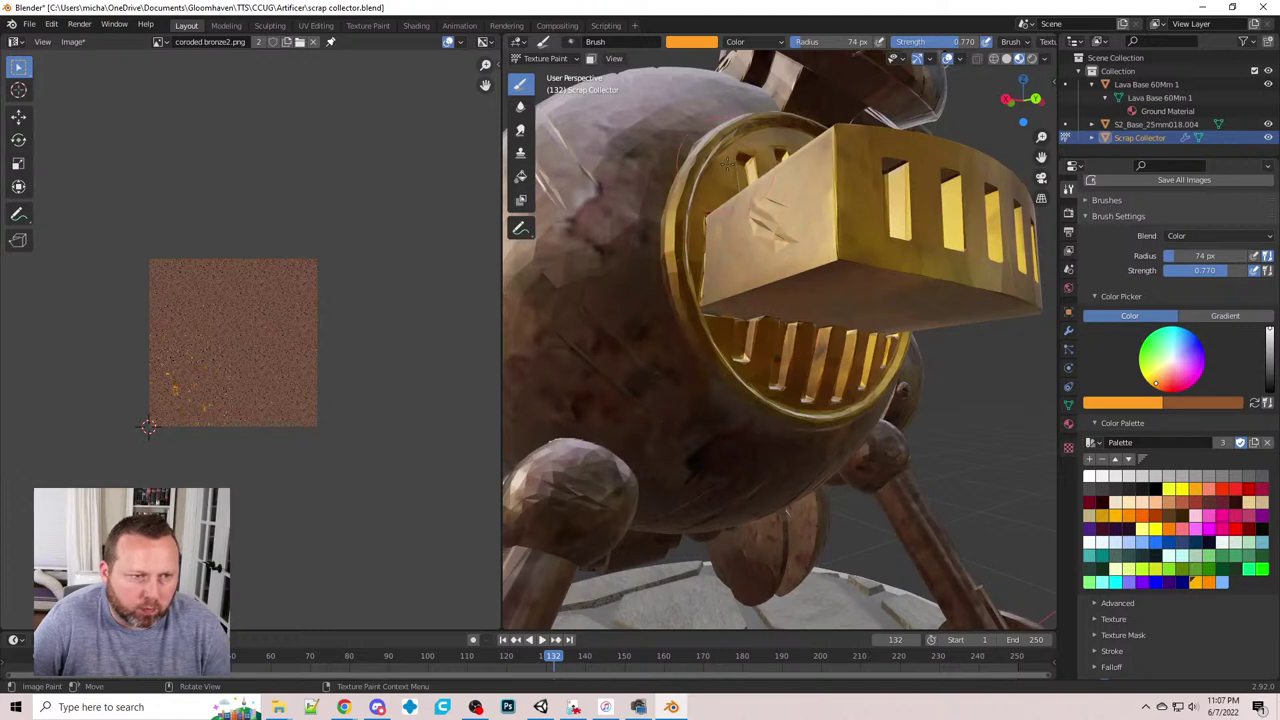
{"action": "middle_click_drag", "start_coordinate": [783, 175], "coordinate": [804, 290]}
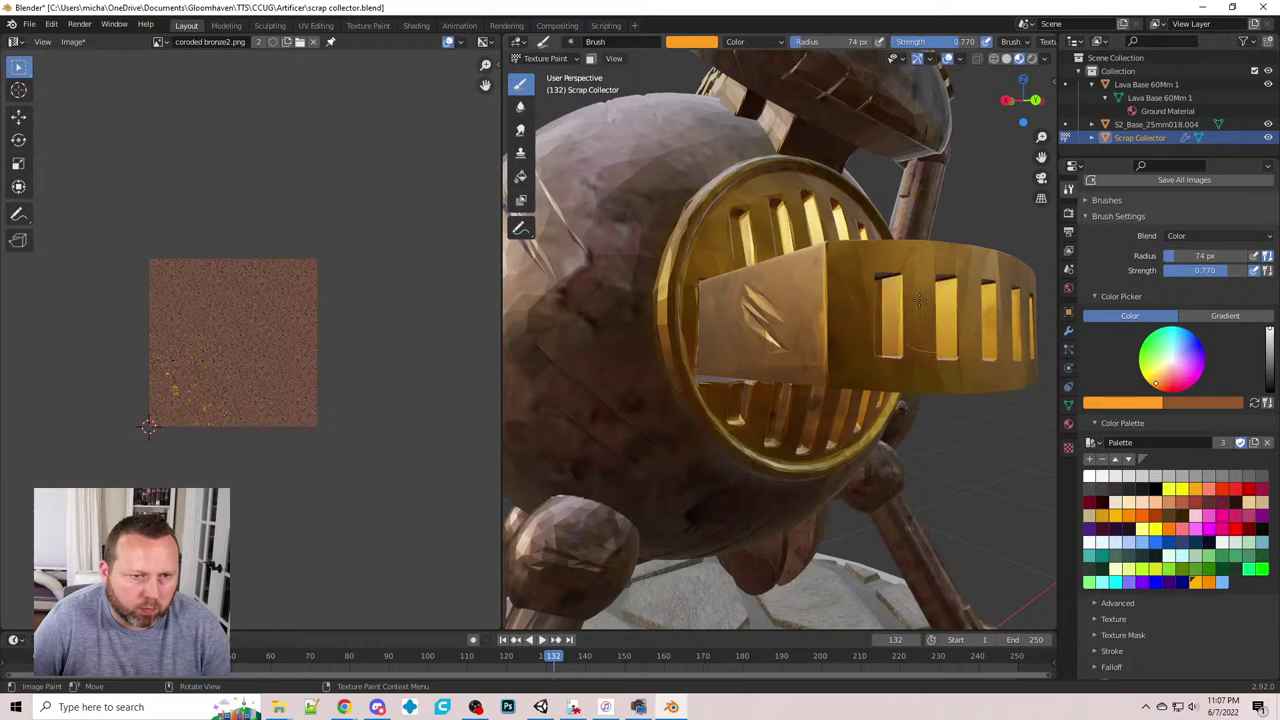
{"action": "middle_click_drag", "start_coordinate": [806, 236], "coordinate": [823, 460]}
{"action": "scroll", "coordinate": [590, 345], "scroll_direction": "down", "scroll_amount": 3}
- Tint the two round slatted vents on the robot's face orange and add the orange to the colour palette
{"action": "scroll", "coordinate": [706, 461], "scroll_direction": "up", "scroll_amount": 4}
{"action": "middle_click_drag", "start_coordinate": [843, 306], "coordinate": [843, 326]}
{"action": "scroll", "coordinate": [780, 320], "scroll_direction": "up", "scroll_amount": 4}
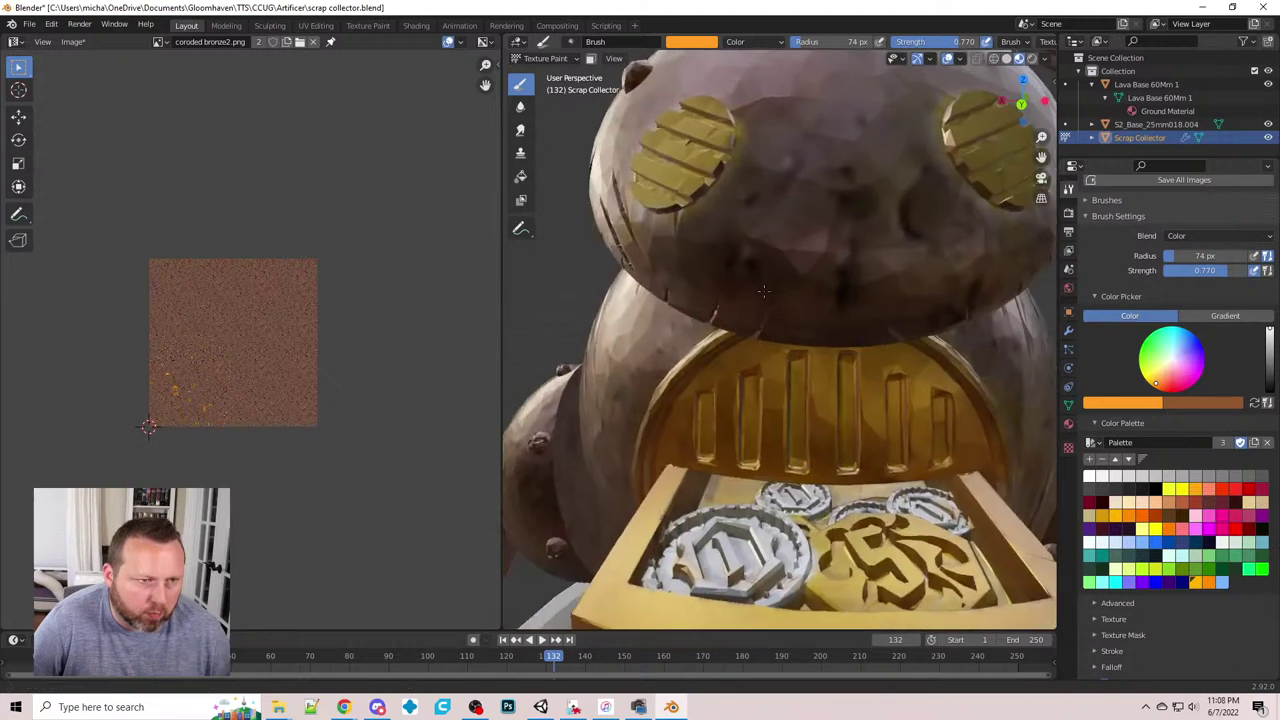
{"action": "middle_click_drag", "start_coordinate": [717, 312], "coordinate": [849, 392], "text": "shift"}
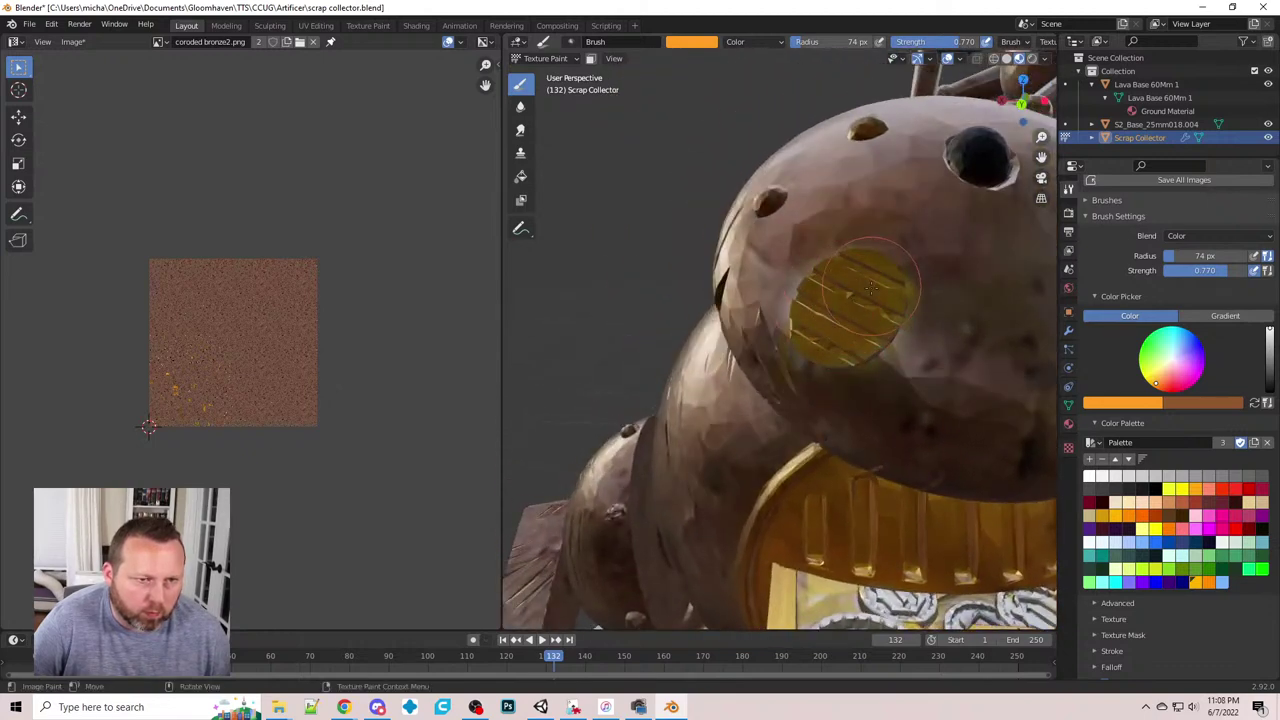
{"action": "mouse_move", "coordinate": [830, 310]}
{"action": "middle_mouse_down"}
{"action": "mouse_move", "coordinate": [880, 300]}
{"action": "mouse_move", "coordinate": [942, 354]}
{"action": "mouse_move", "coordinate": [913, 365]}
{"action": "middle_mouse_up"}
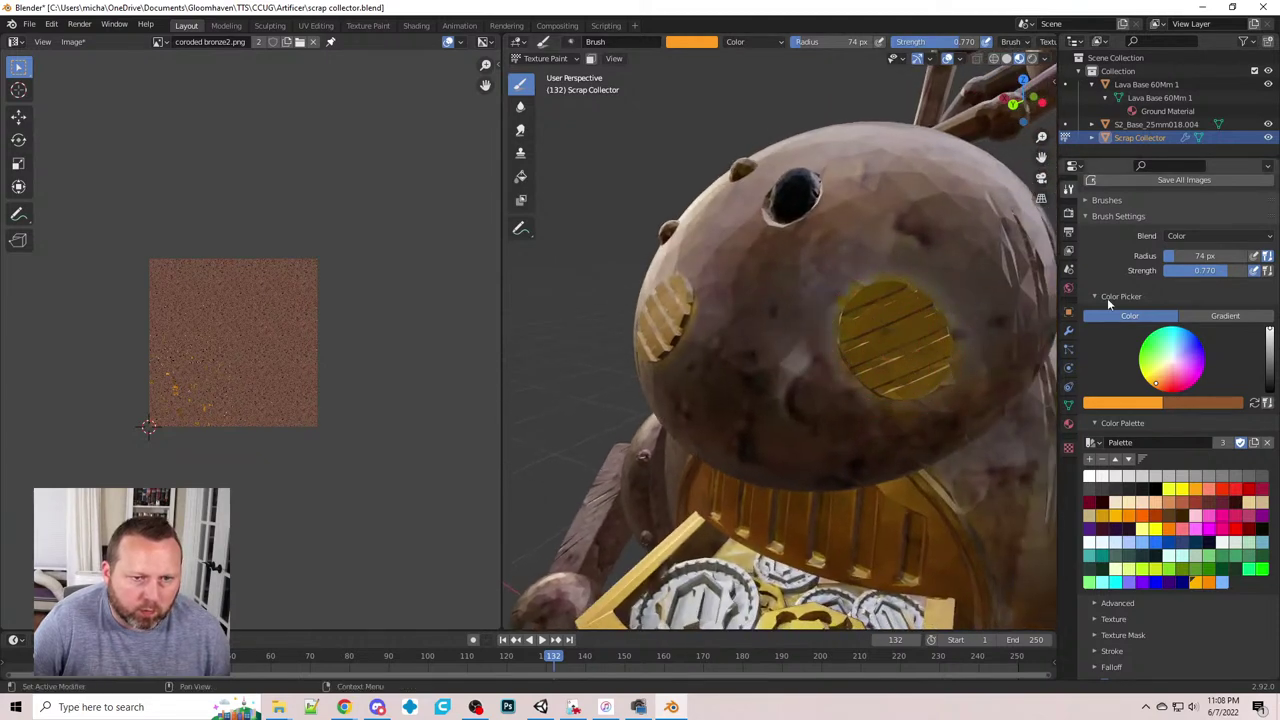
{"action": "middle_click_drag", "start_coordinate": [890, 330], "coordinate": [772, 349]}
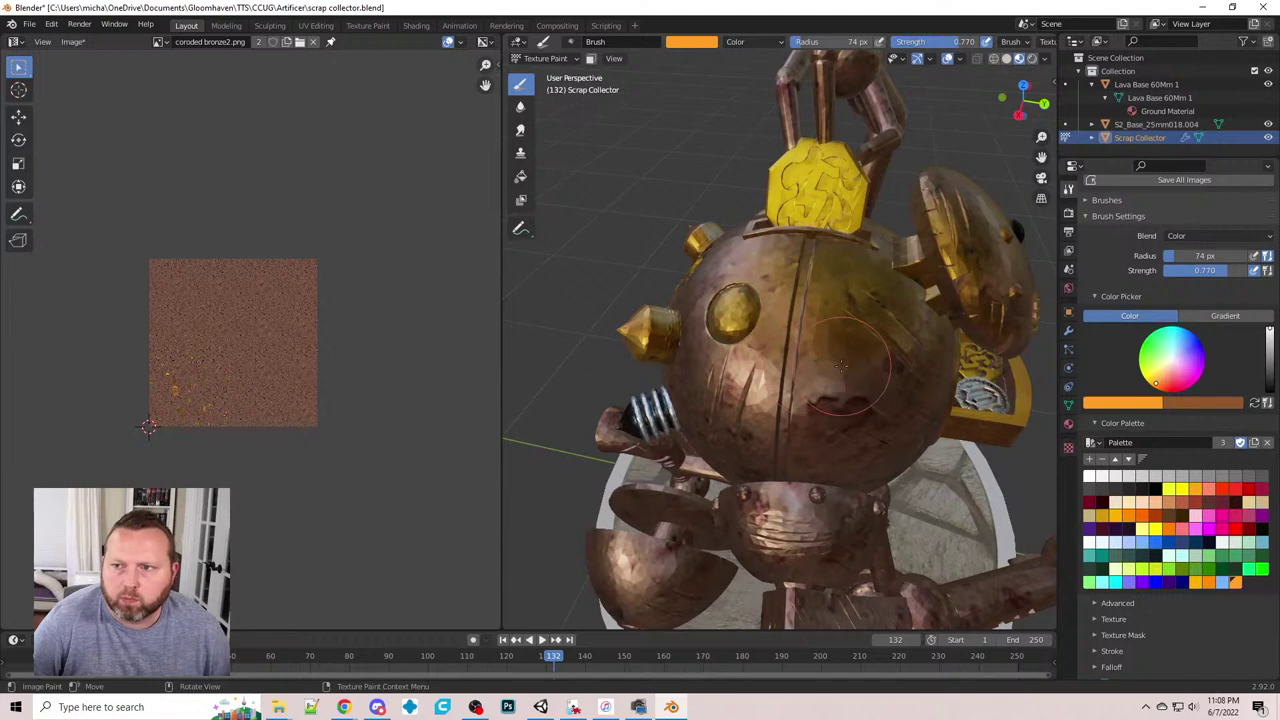
- Check the artwork for the body details, reduce the brush to 37 px and tint the round domes on the body orange
{"action": "key", "text": "alt+Tab"}
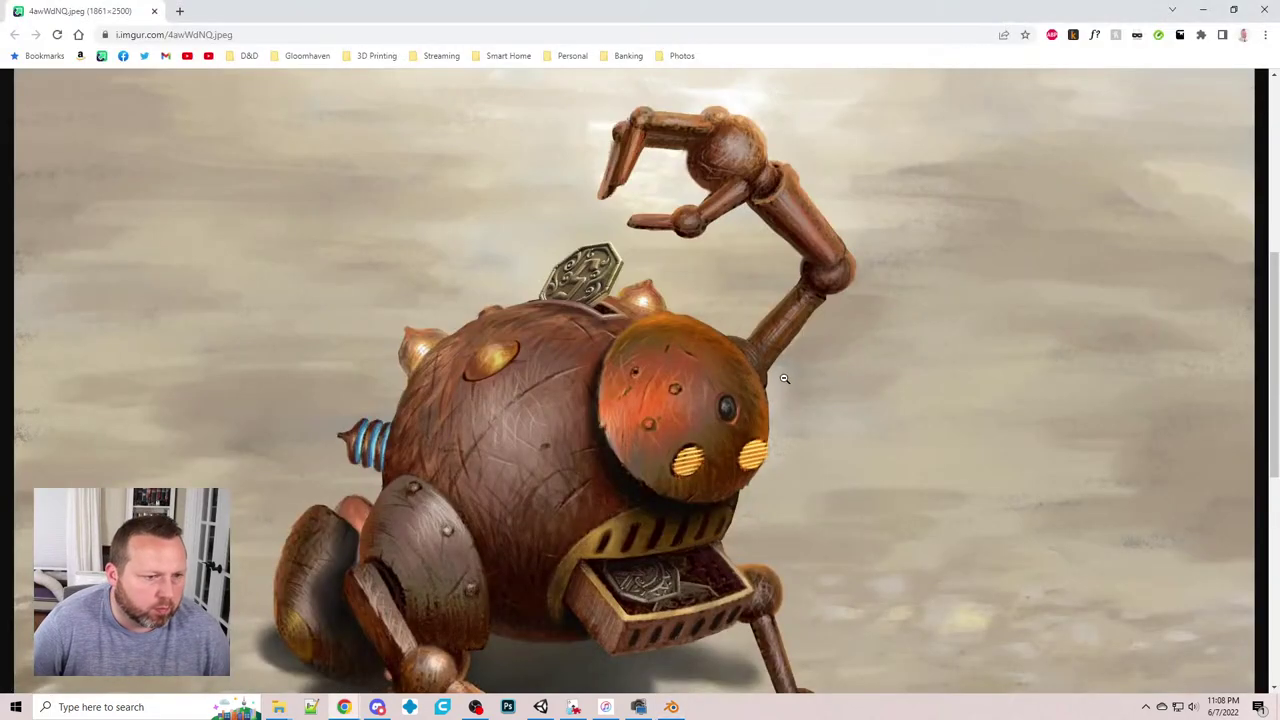
{"action": "key", "text": "alt+Tab"}
{"action": "middle_click_drag", "start_coordinate": [641, 405], "coordinate": [727, 325]}
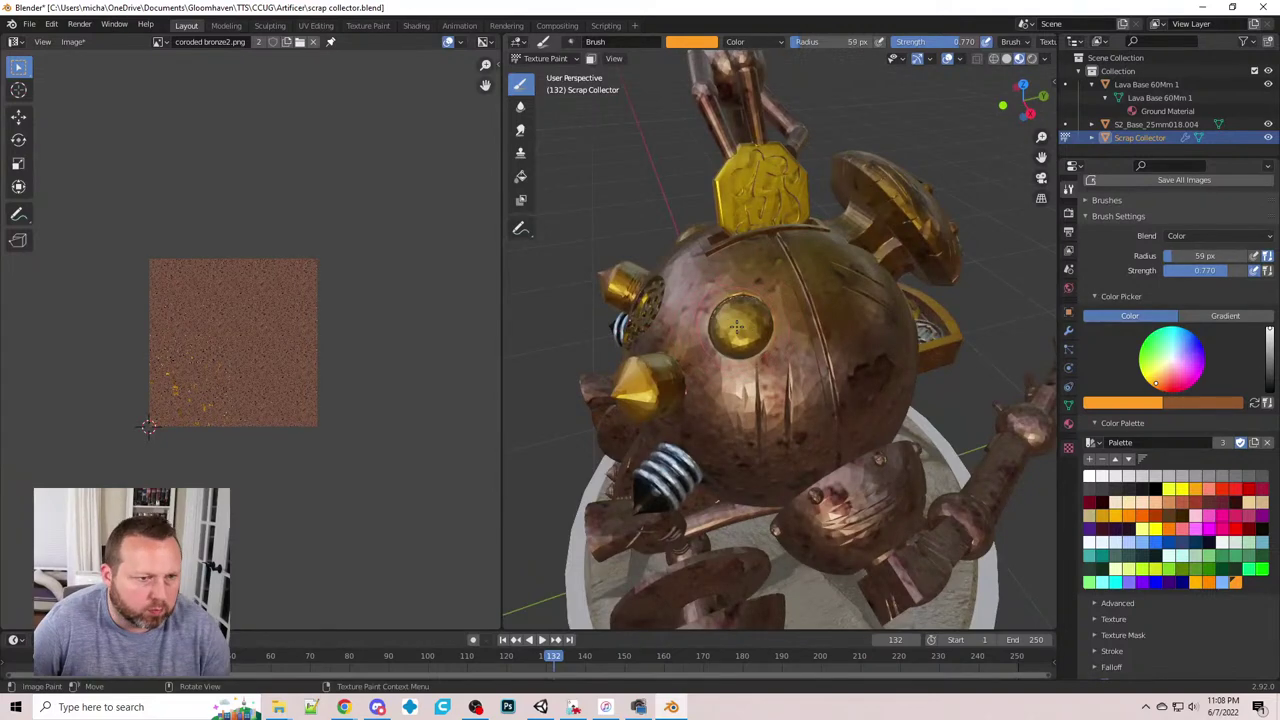
{"action": "key", "text": "bracketleft"}
{"action": "key", "text": "bracketleft"}
{"action": "key", "text": "bracketleft"}
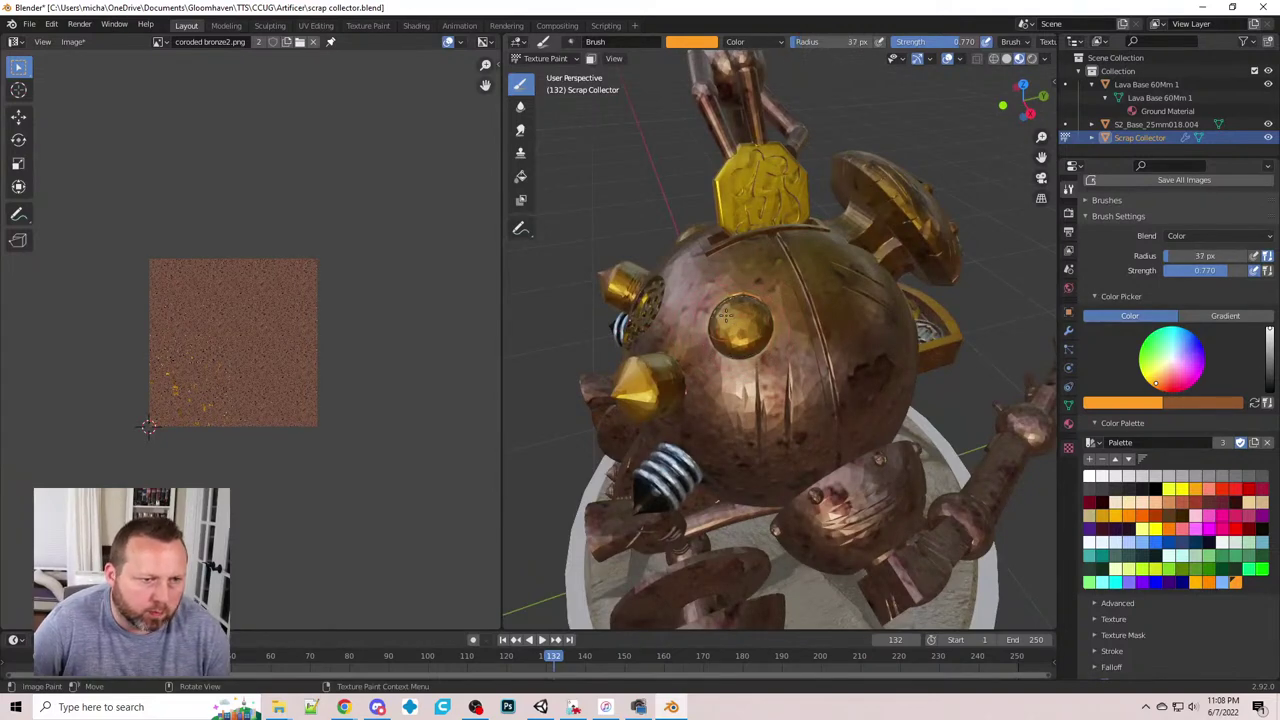
{"action": "middle_click_drag", "start_coordinate": [742, 330], "coordinate": [672, 432]}
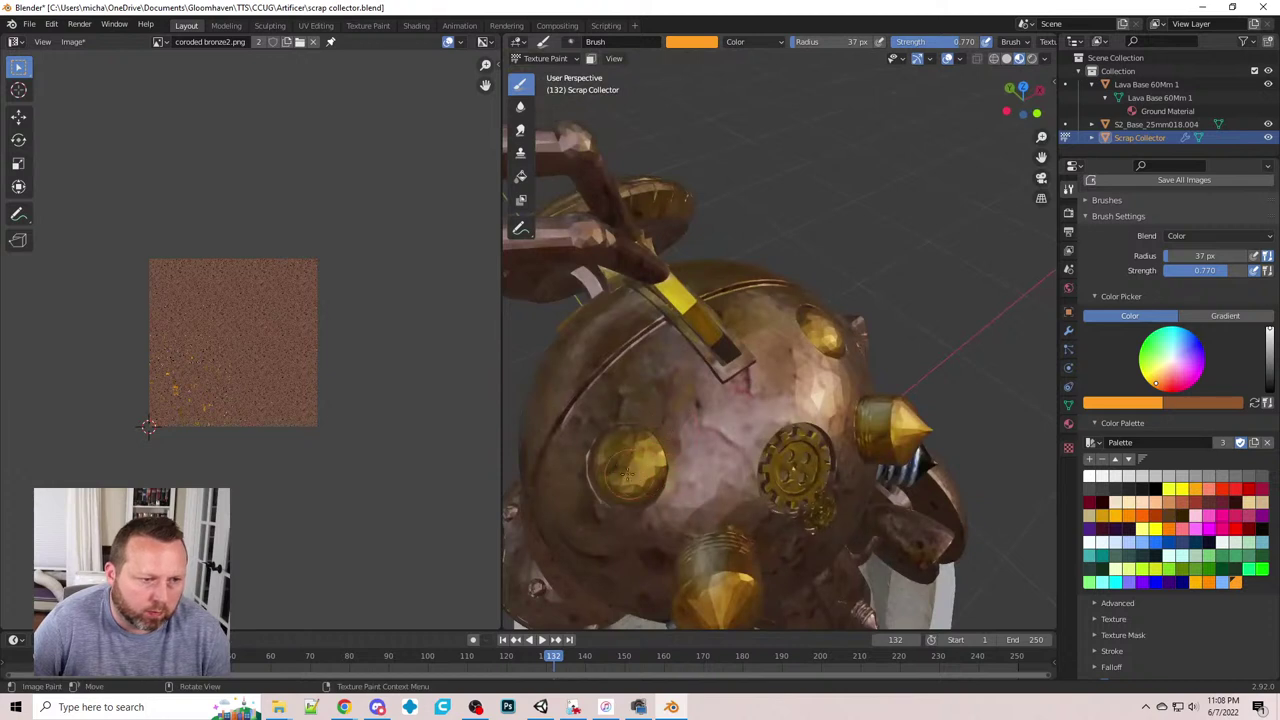
- Try a stronger orange and a light tan from the palette as the brush colour
{"action": "left_click", "coordinate": [1213, 585]}
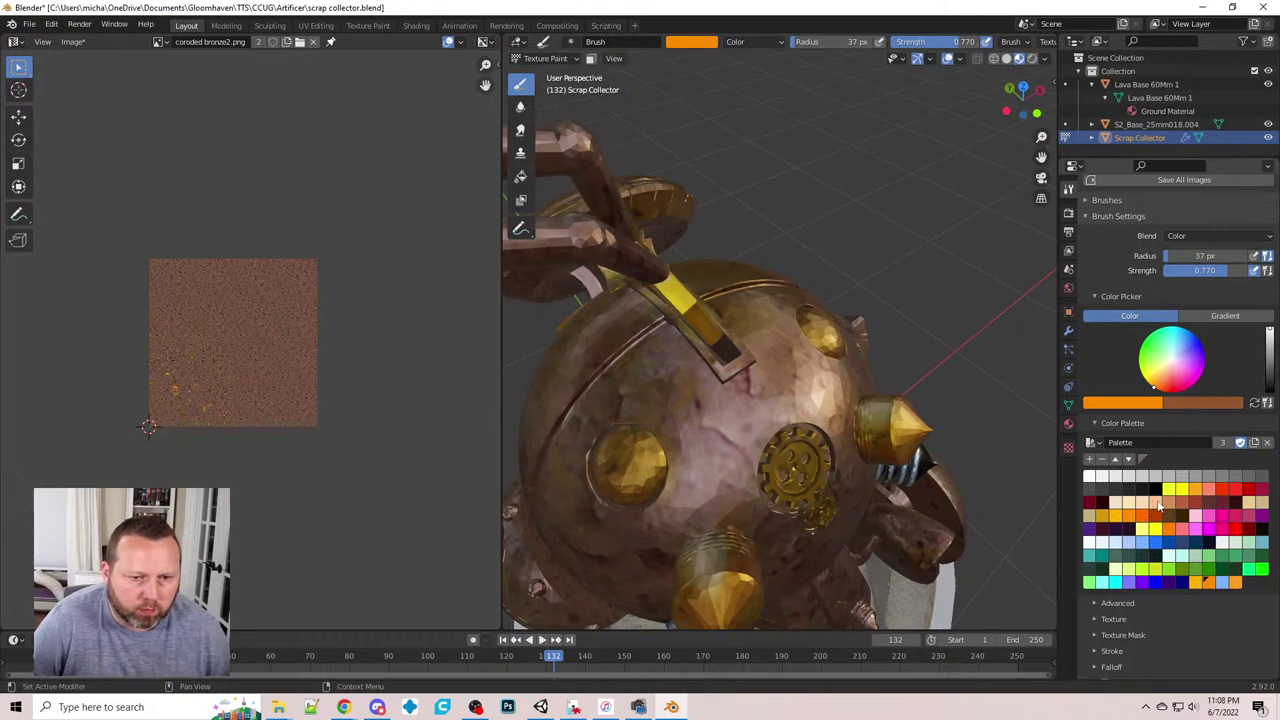
{"action": "left_click", "coordinate": [1157, 503]}
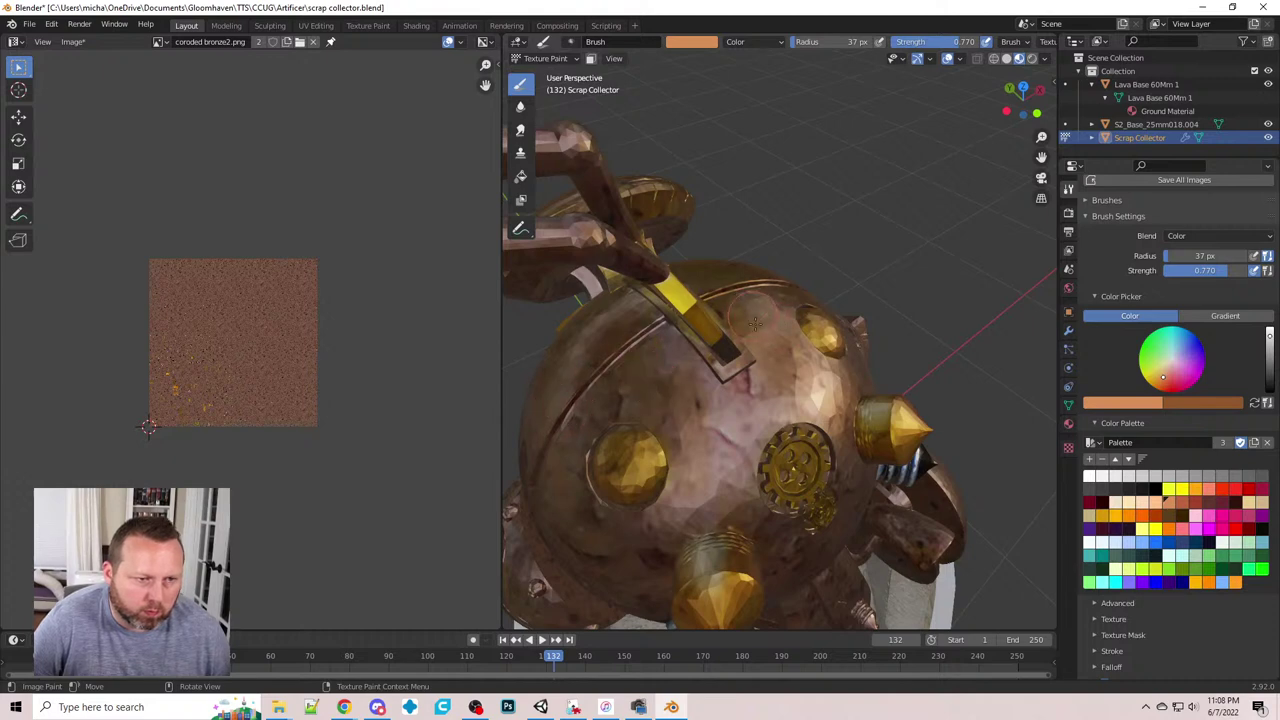
- Set the brush colour to black from the palette and the brush blend mode to Darken
{"action": "scroll", "coordinate": [786, 430], "scroll_direction": "down", "scroll_amount": 4}
{"action": "middle_click_drag", "start_coordinate": [600, 430], "coordinate": [758, 371]}
{"action": "scroll", "coordinate": [758, 371], "scroll_direction": "down", "scroll_amount": 4}
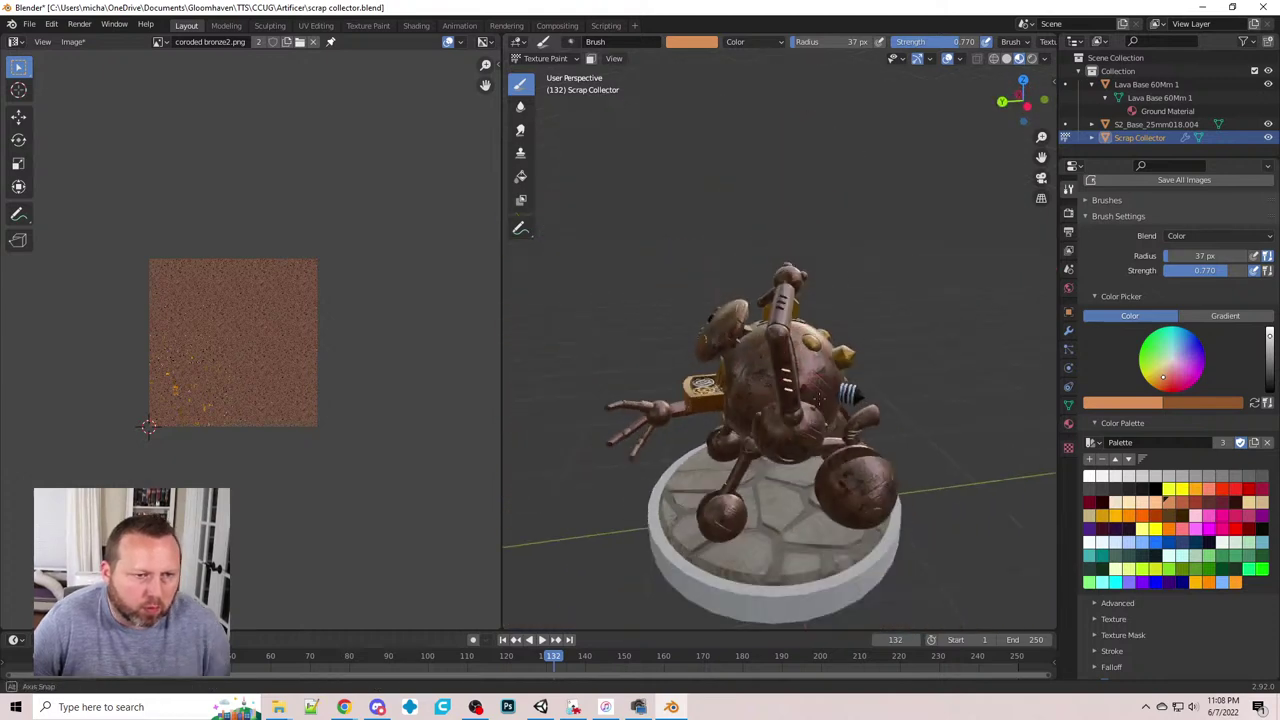
{"action": "middle_click_drag", "start_coordinate": [590, 375], "coordinate": [800, 430]}
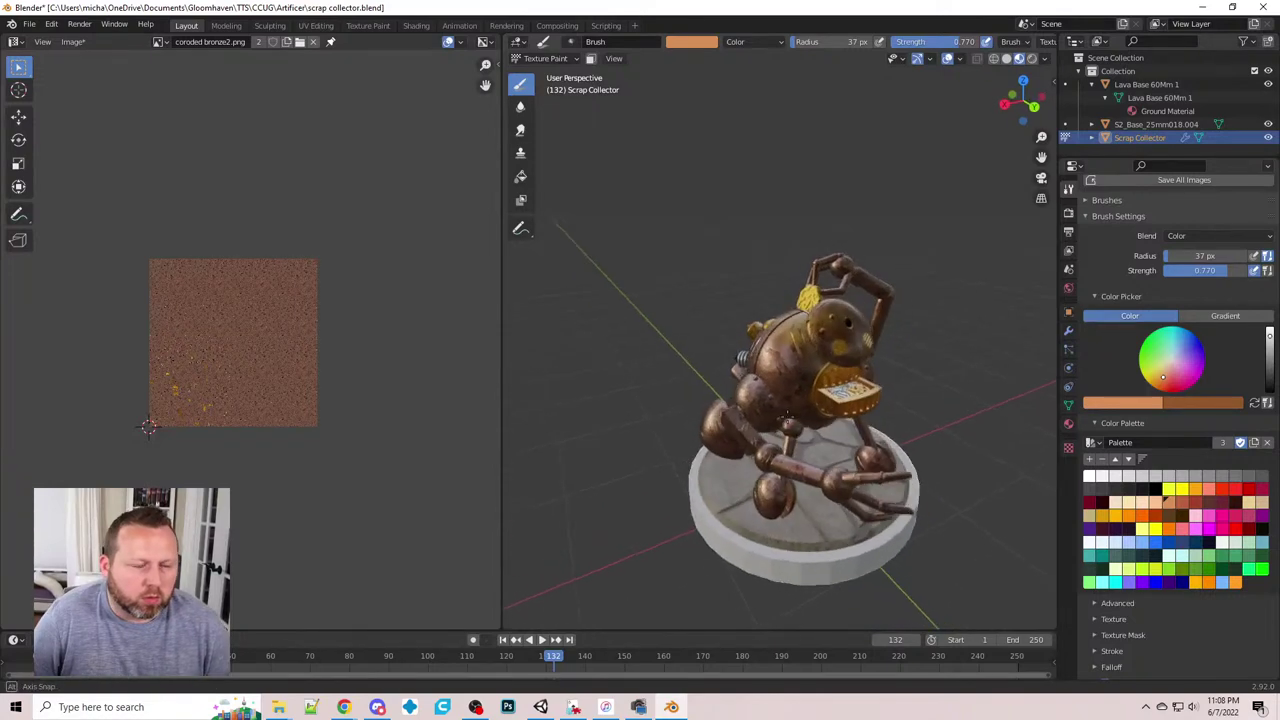
{"action": "scroll", "coordinate": [820, 430], "scroll_direction": "up", "scroll_amount": 3}
{"action": "left_click", "coordinate": [1155, 489]}
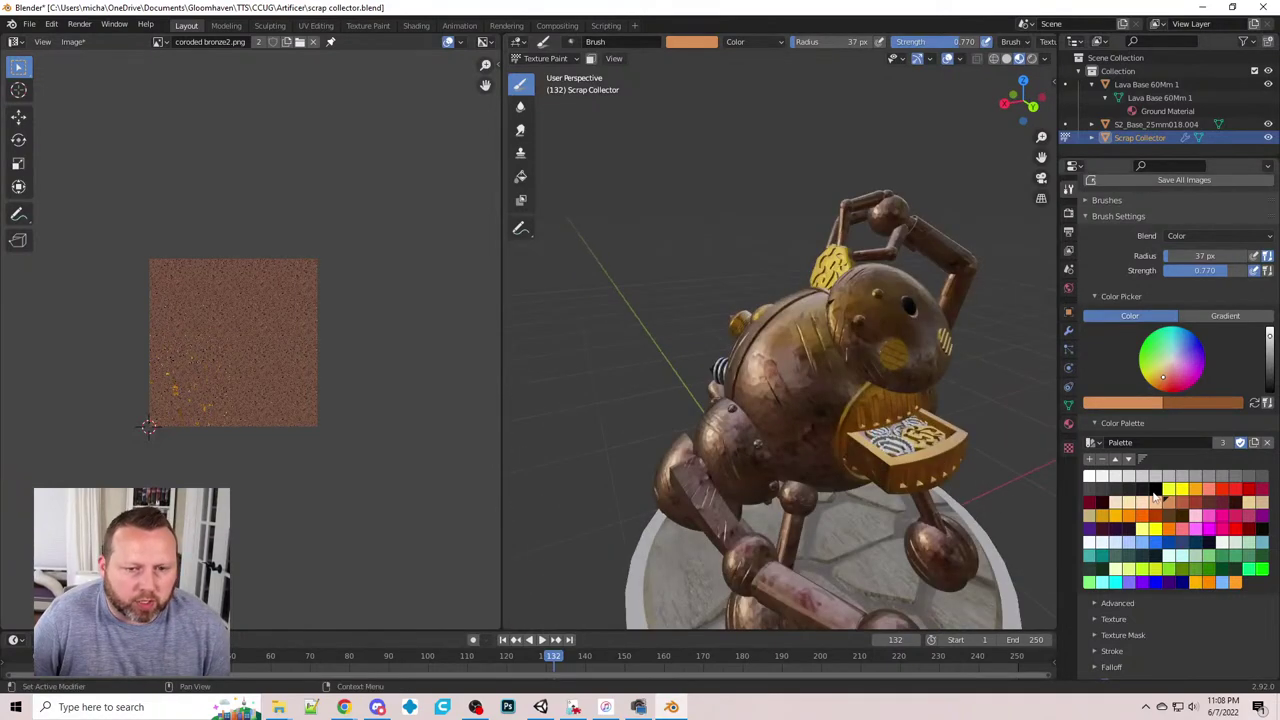
{"action": "left_click", "coordinate": [776, 44]}
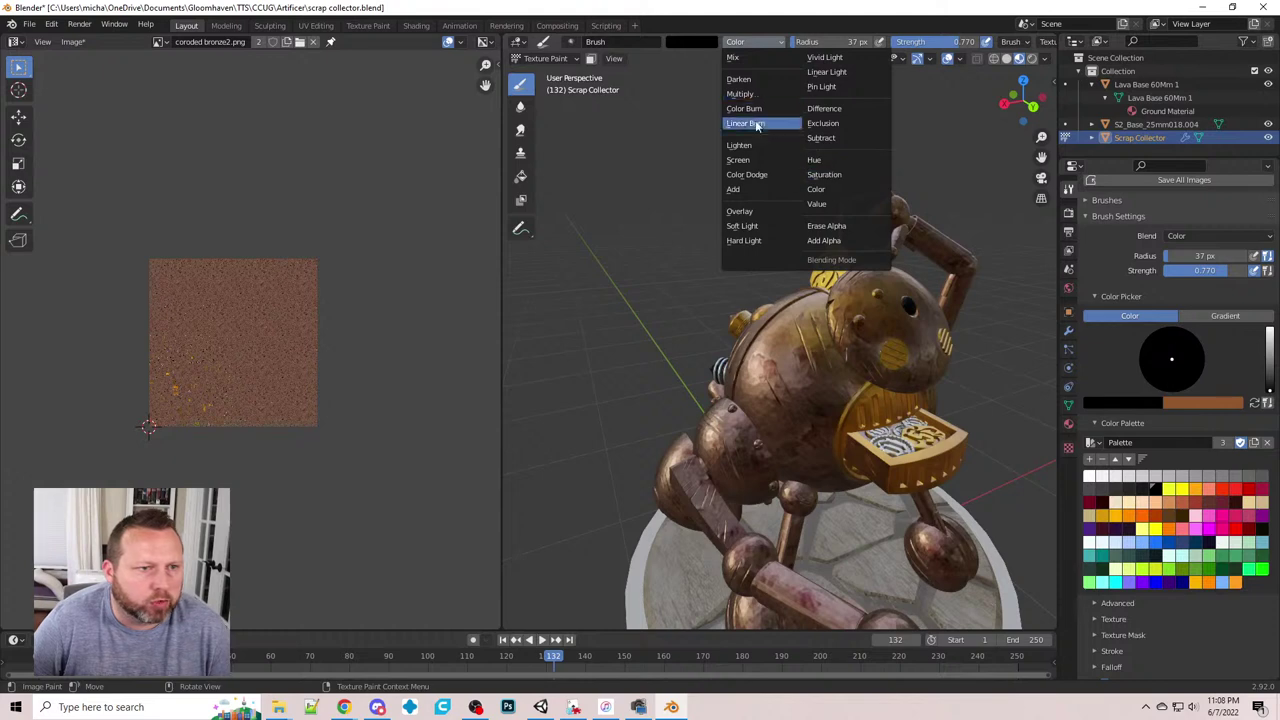
{"action": "left_click", "coordinate": [749, 81]}
- Reduce the brush to 13 px at strength 0.711 and blacken the two gouges on the upper body beside the head
{"action": "scroll", "coordinate": [795, 330], "scroll_direction": "up", "scroll_amount": 4}
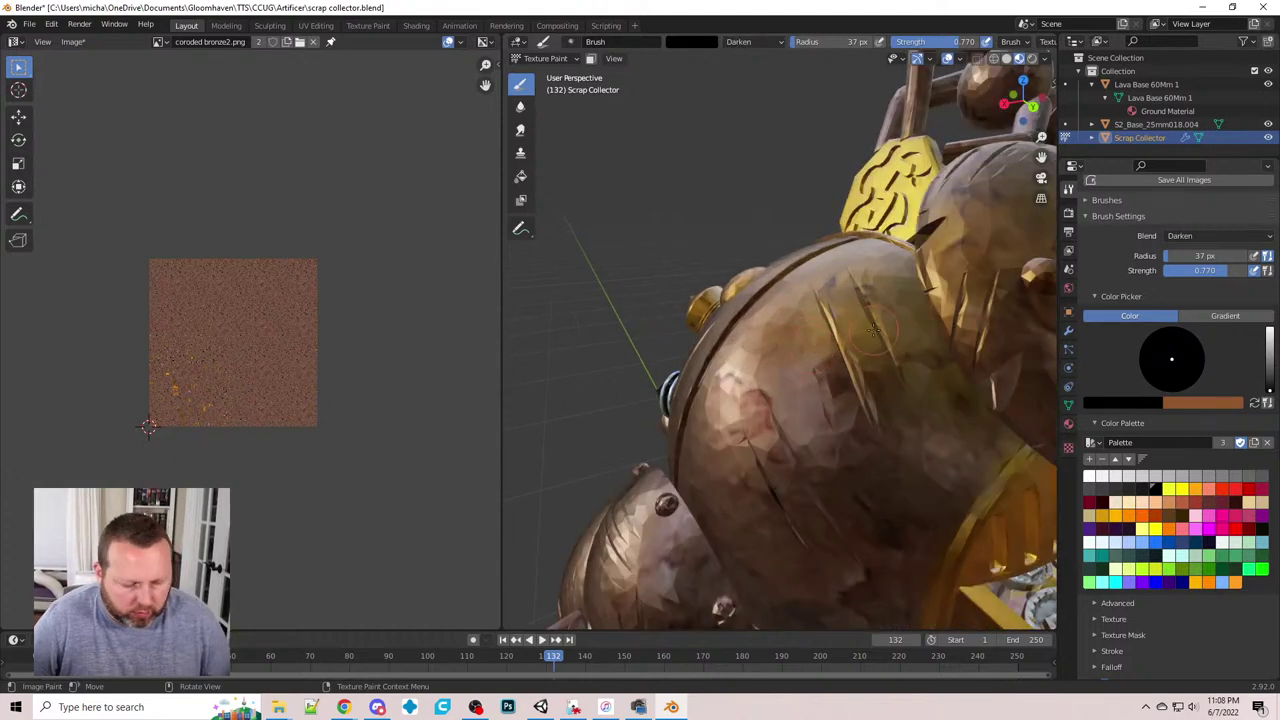
{"action": "middle_click_drag", "start_coordinate": [817, 377], "coordinate": [788, 404]}
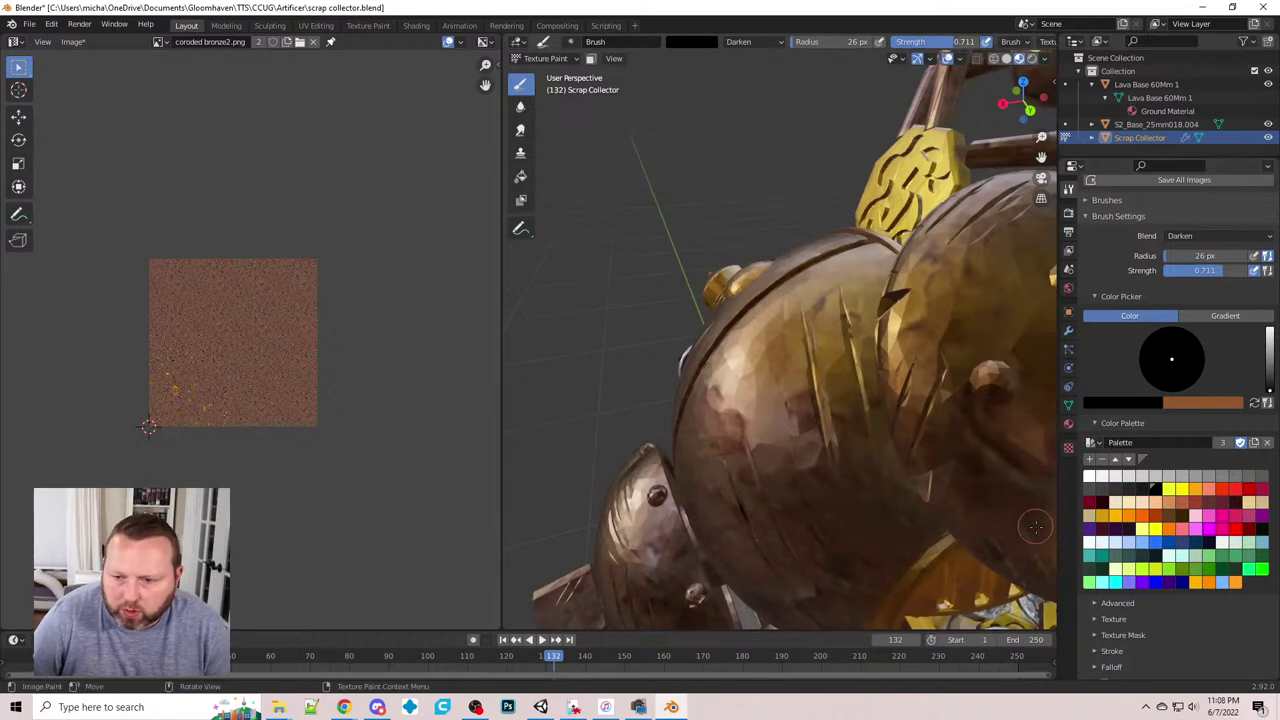
{"action": "middle_click_drag", "start_coordinate": [878, 535], "coordinate": [834, 462]}
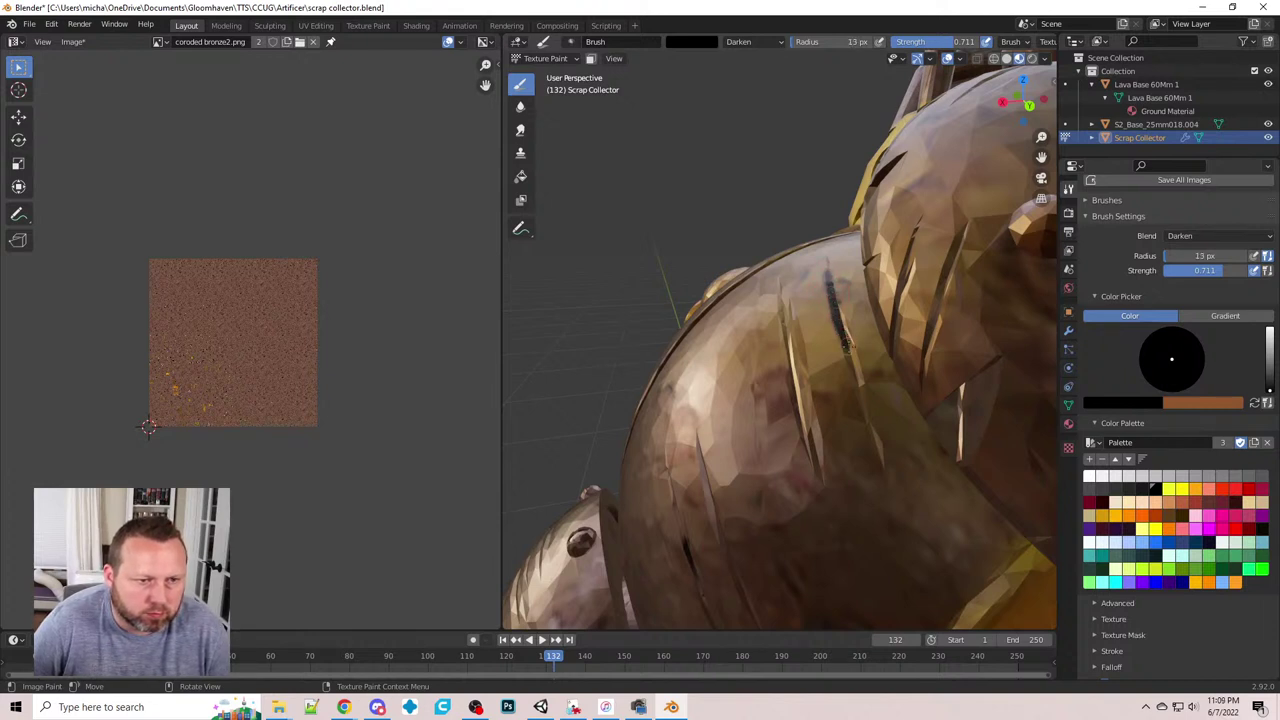
{"action": "left_click_drag", "start_coordinate": [850, 355], "coordinate": [881, 458]}
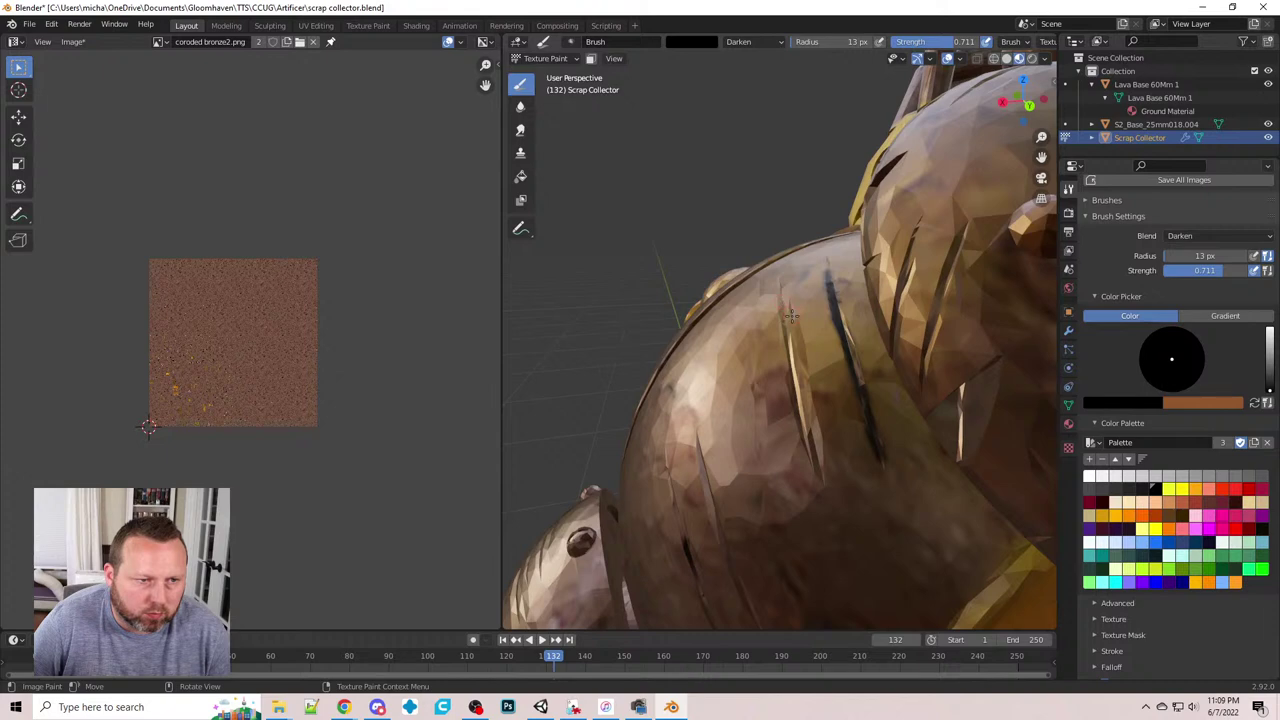
{"action": "left_click_drag", "start_coordinate": [791, 316], "coordinate": [816, 450]}
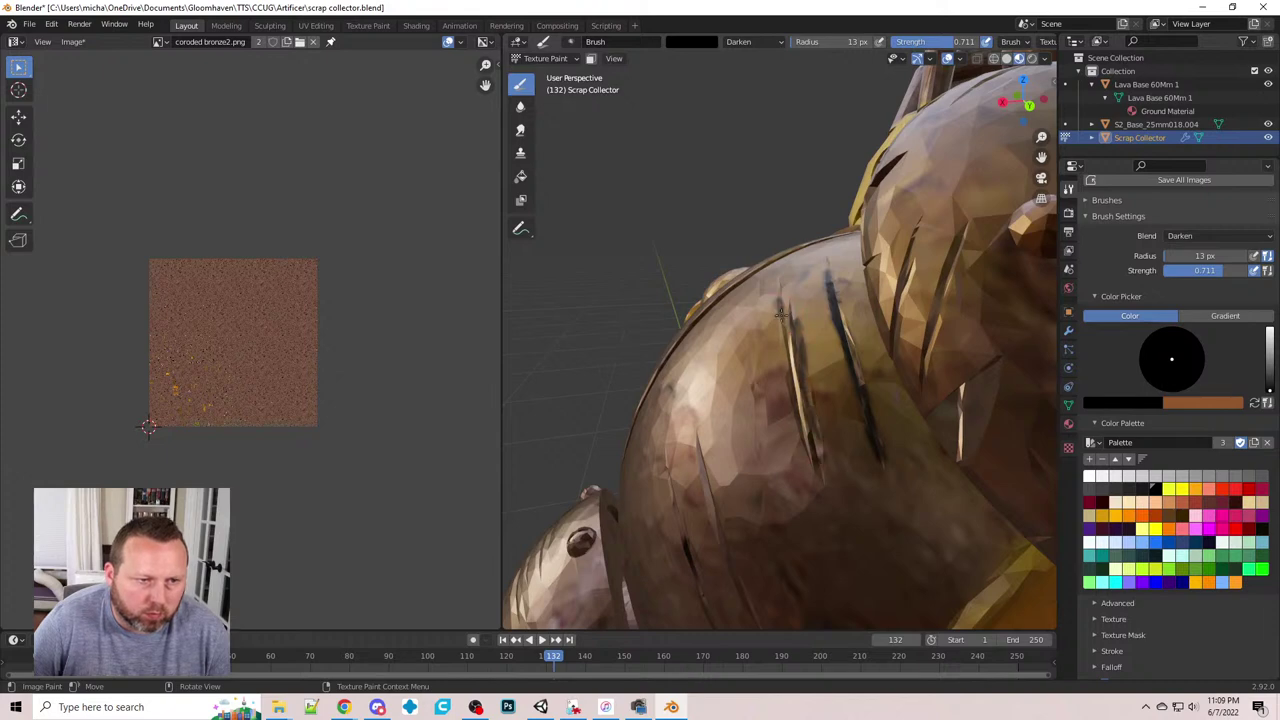
{"action": "left_click_drag", "start_coordinate": [781, 314], "coordinate": [812, 462]}
{"action": "mouse_move", "coordinate": [812, 462]}
{"action": "middle_mouse_down"}
{"action": "mouse_move", "coordinate": [736, 373]}
{"action": "mouse_move", "coordinate": [790, 415]}
{"action": "mouse_move", "coordinate": [785, 425]}
{"action": "mouse_move", "coordinate": [794, 376]}
{"action": "middle_mouse_up"}
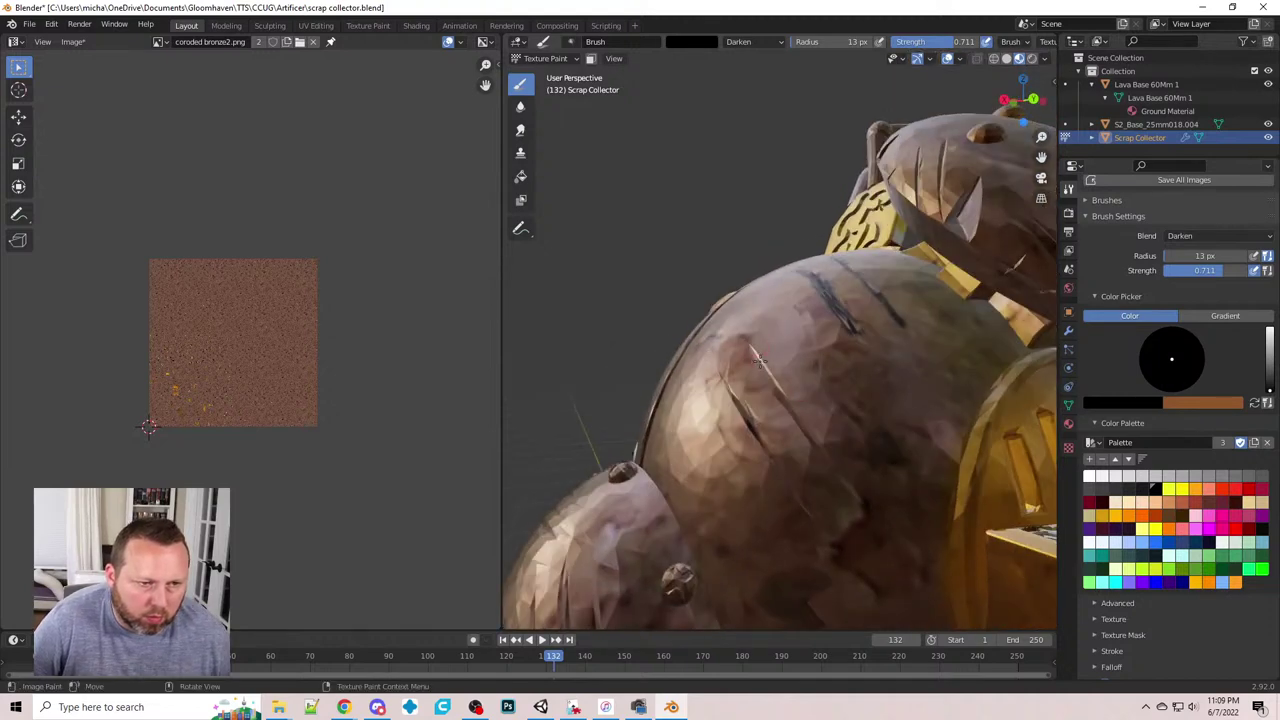
- Reduce the brush to 9 px and blacken the two long diagonal scratches on the side of the body
{"action": "left_click_drag", "start_coordinate": [766, 378], "coordinate": [839, 479]}
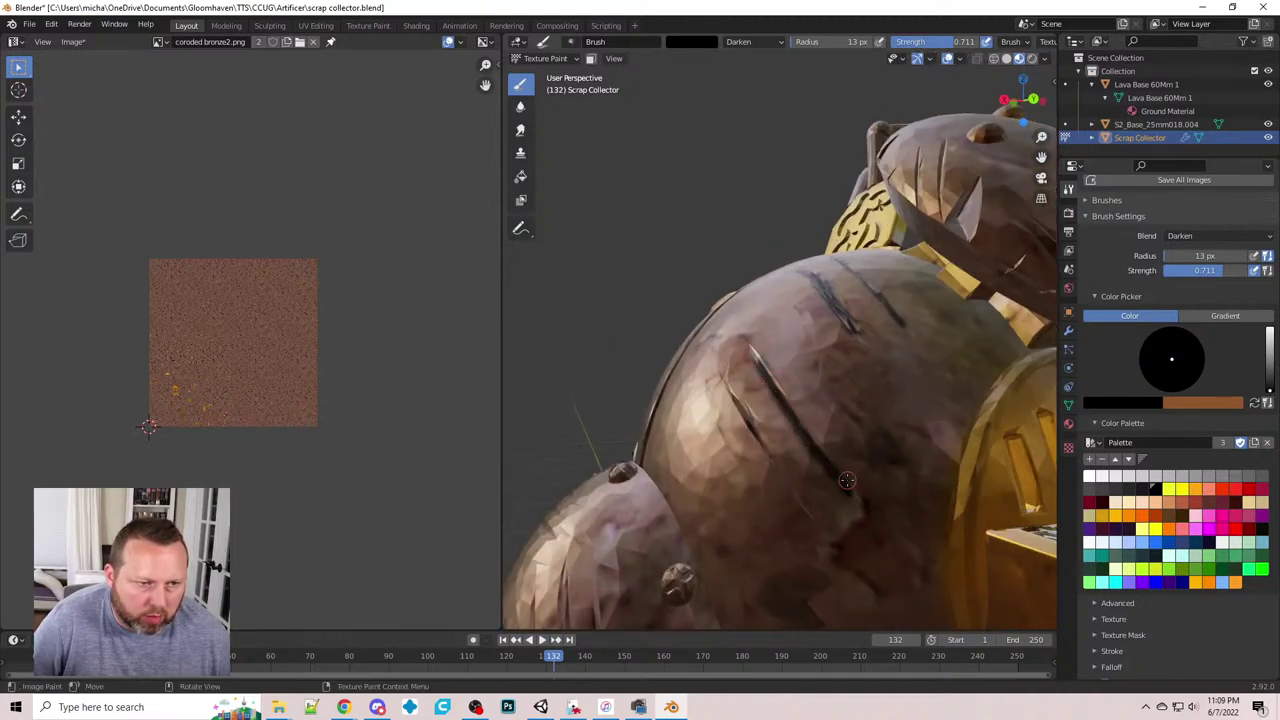
{"action": "key", "text": "ctrl+z"}
{"action": "key", "text": "bracketleft"}
{"action": "mouse_move", "coordinate": [805, 368]}
{"action": "middle_mouse_down"}
{"action": "mouse_move", "coordinate": [810, 405]}
{"action": "mouse_move", "coordinate": [757, 298]}
{"action": "middle_mouse_up"}
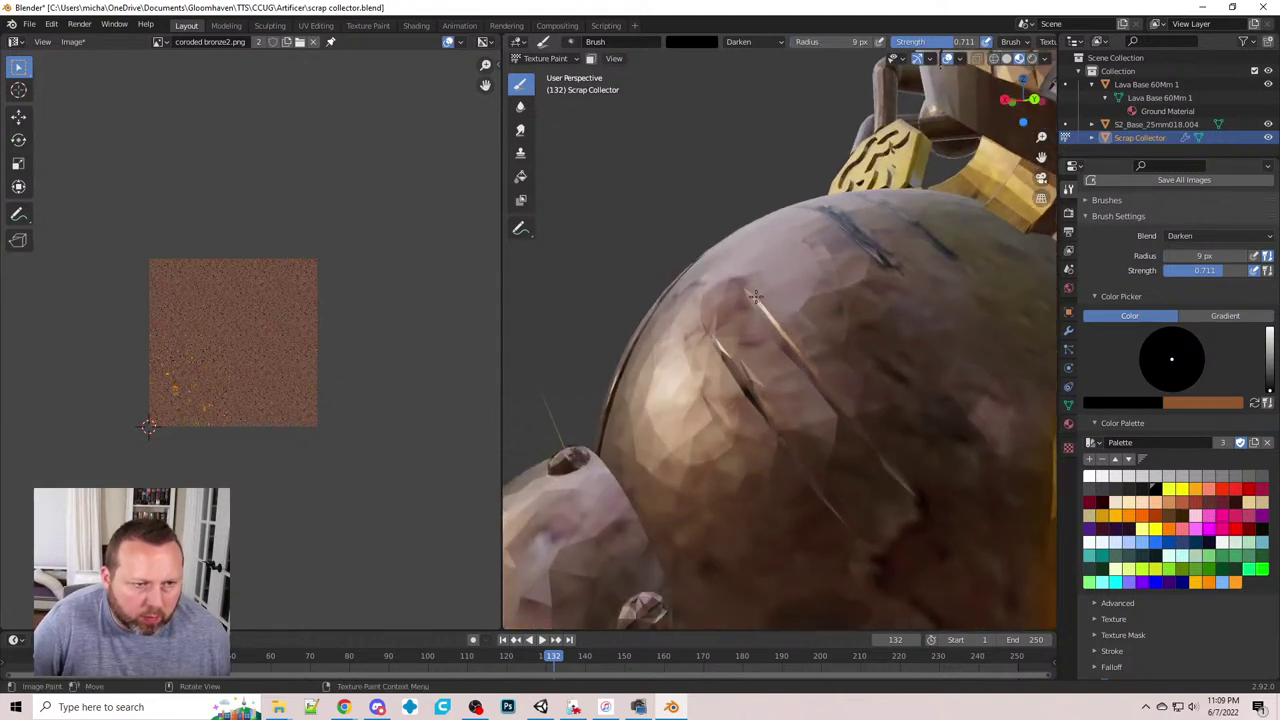
{"action": "left_click_drag", "start_coordinate": [778, 329], "coordinate": [890, 468]}
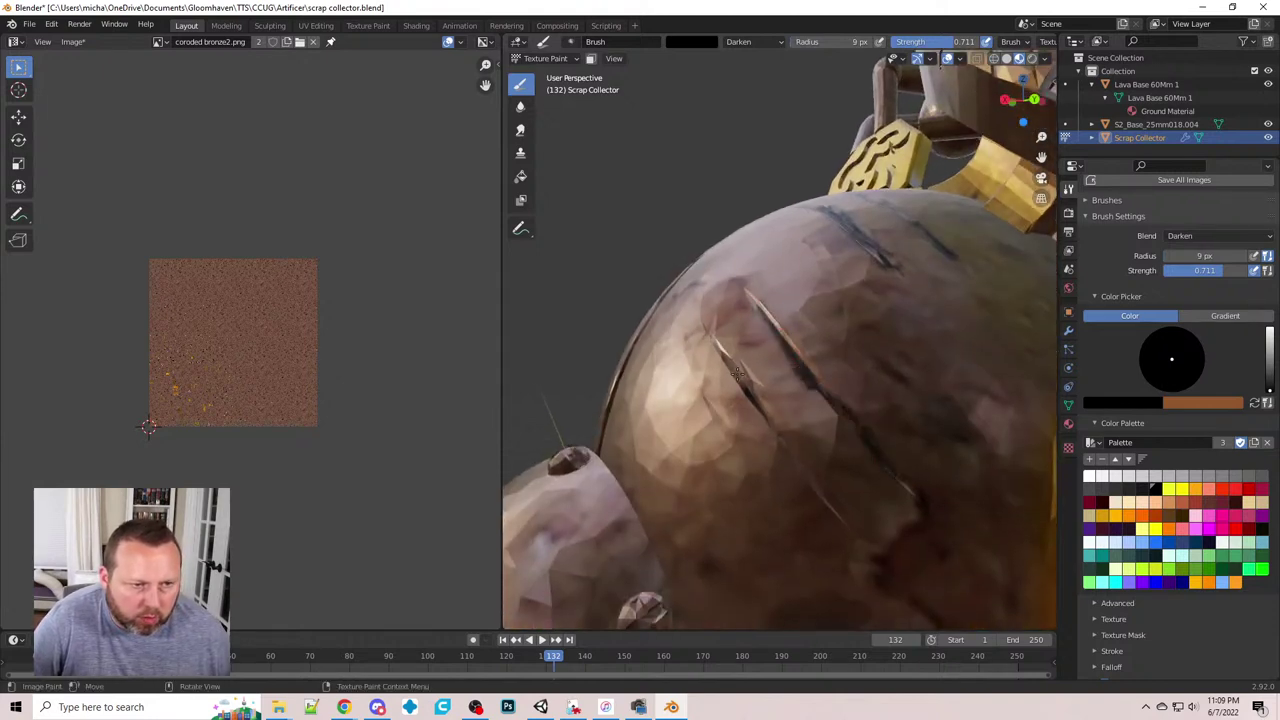
{"action": "left_click_drag", "start_coordinate": [729, 364], "coordinate": [828, 493]}
{"action": "key", "text": "ctrl+z"}
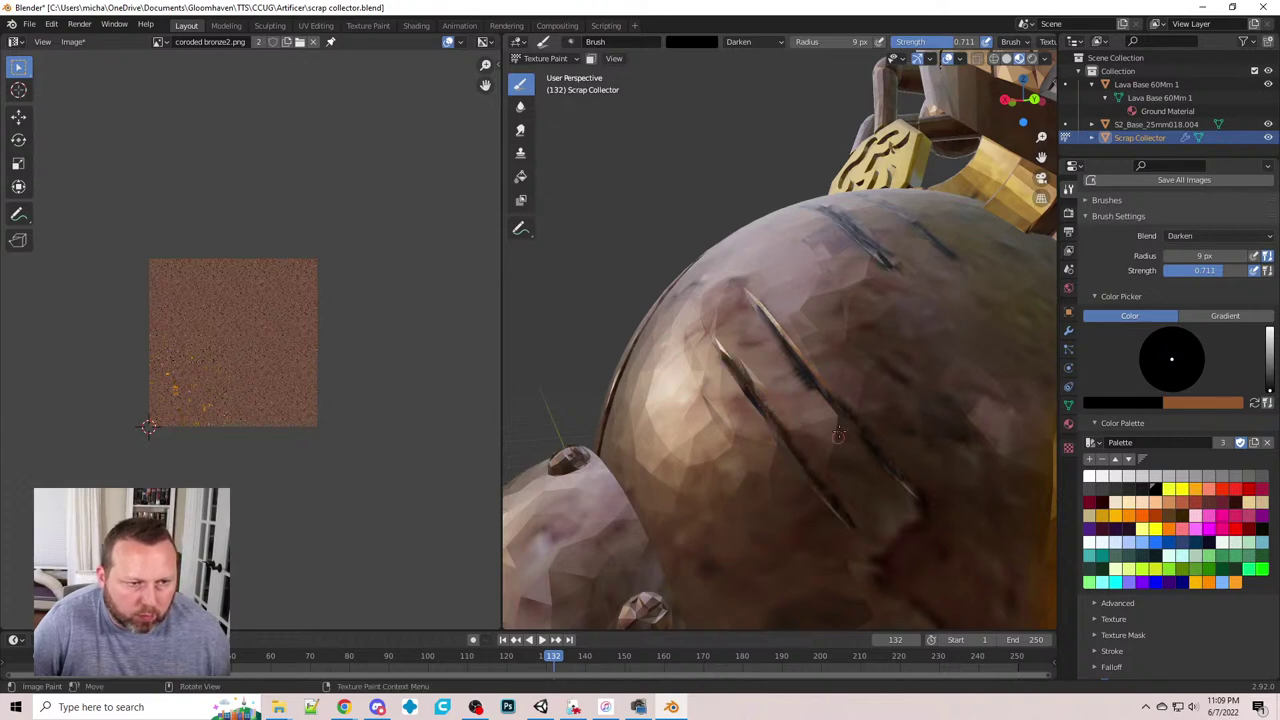
- Blacken the three parallel scratches on the ball-shaped shoulder joint with the 9 px brush
{"action": "scroll", "coordinate": [842, 420], "scroll_direction": "down", "scroll_amount": 4}
{"action": "middle_click_drag", "start_coordinate": [788, 426], "coordinate": [794, 430], "text": "shift"}
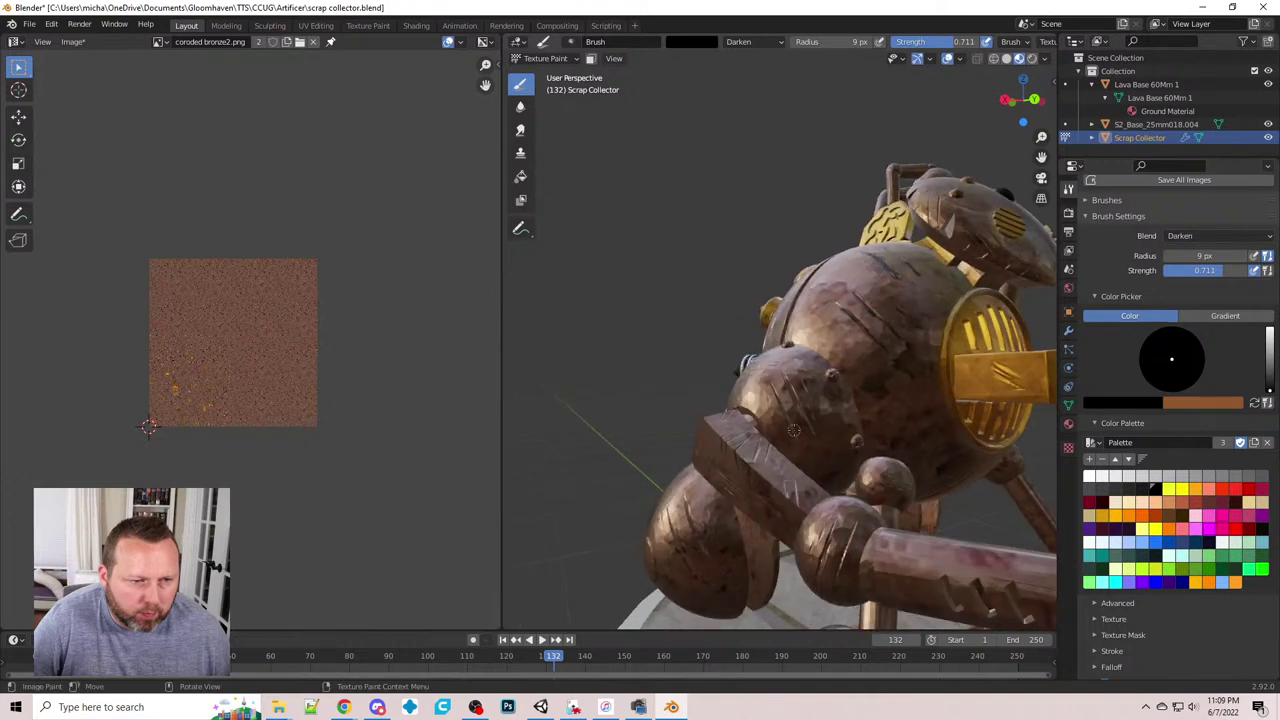
{"action": "scroll", "coordinate": [793, 430], "scroll_direction": "up", "scroll_amount": 5}
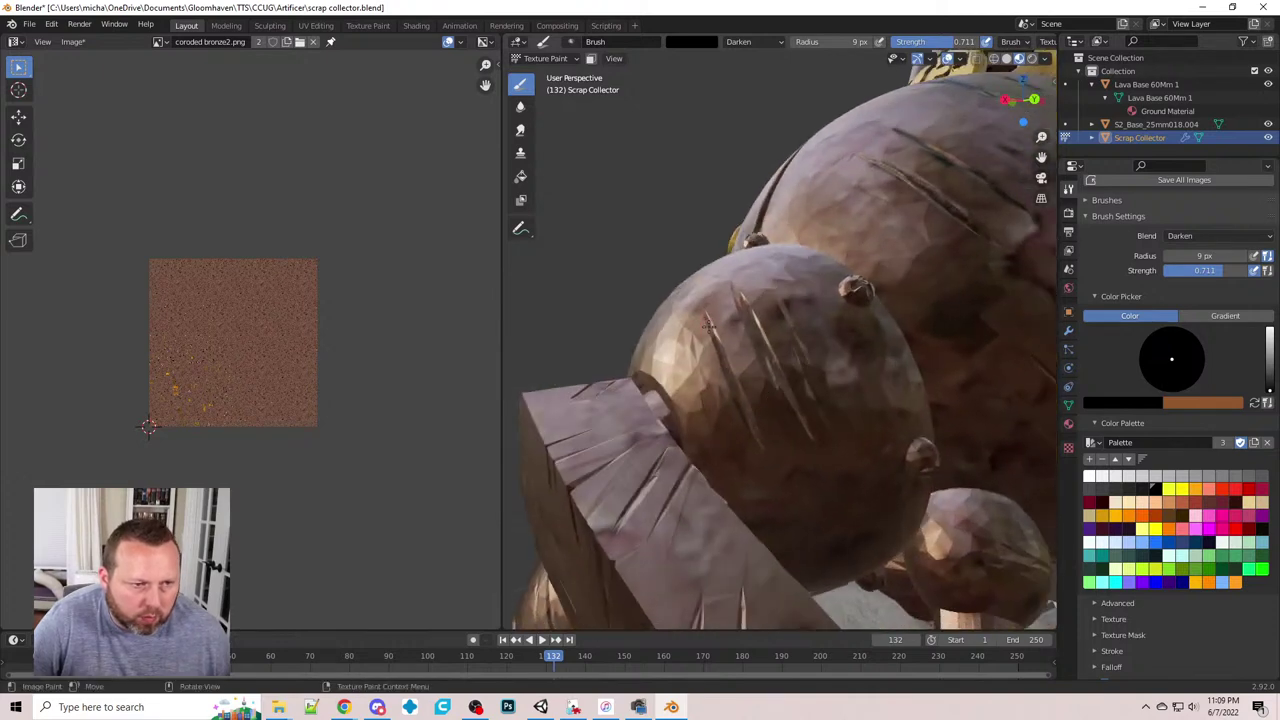
{"action": "left_click_drag", "start_coordinate": [724, 362], "coordinate": [758, 430]}
{"action": "key", "text": "ctrl+z"}
{"action": "scroll", "coordinate": [749, 443], "scroll_direction": "up", "scroll_amount": 4}
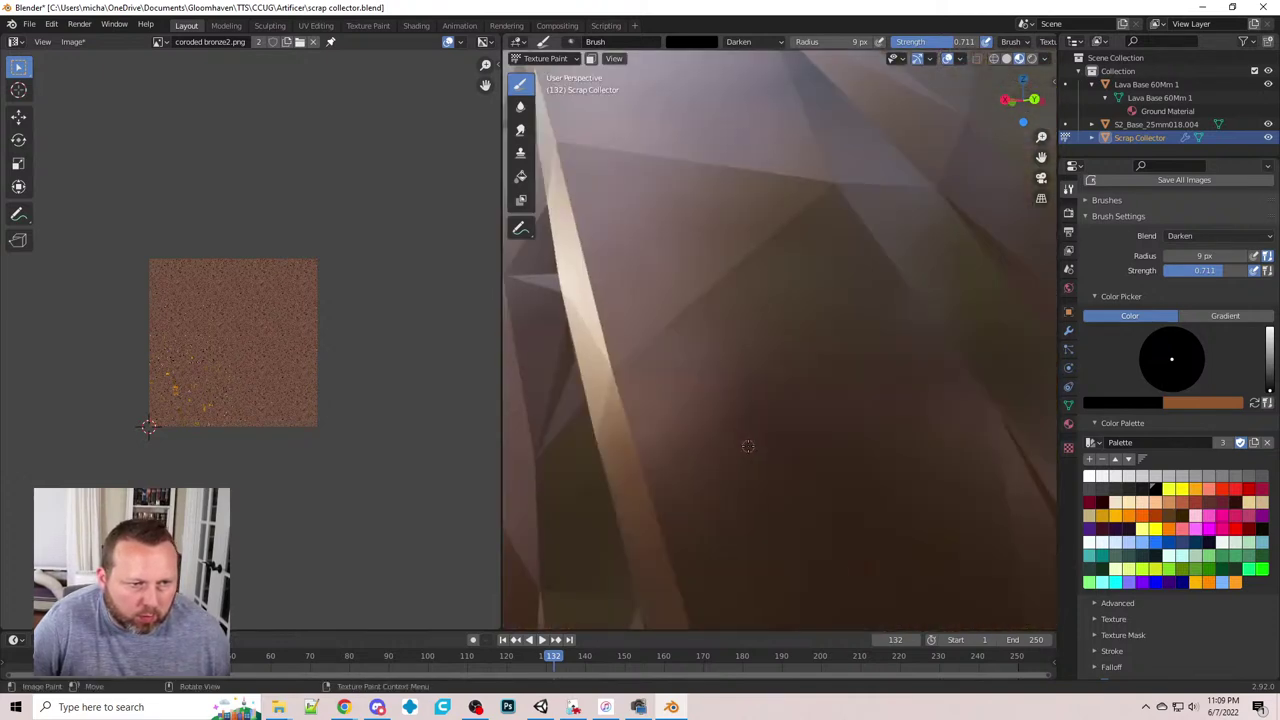
{"action": "scroll", "coordinate": [738, 442], "scroll_direction": "down", "scroll_amount": 1}
{"action": "scroll", "coordinate": [734, 441], "scroll_direction": "down", "scroll_amount": 3}
{"action": "middle_click_drag", "start_coordinate": [734, 441], "coordinate": [824, 348], "text": "shift"}
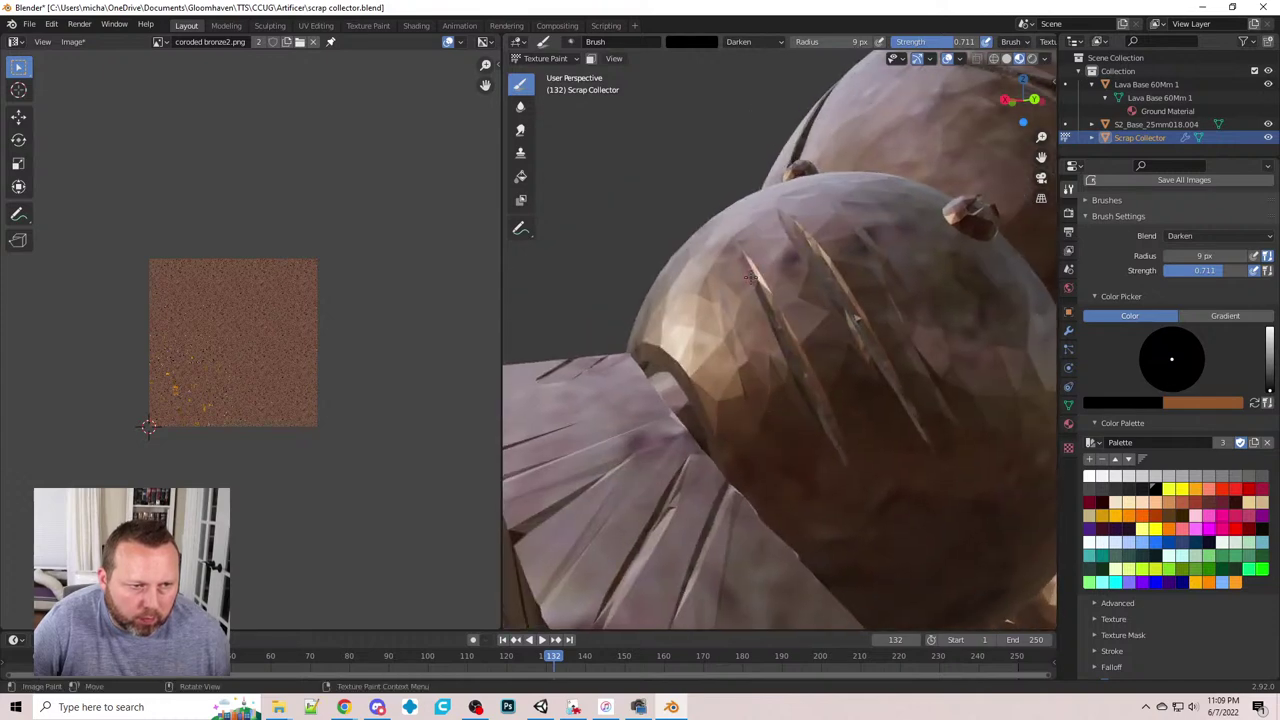
{"action": "left_click_drag", "start_coordinate": [772, 317], "coordinate": [836, 439]}
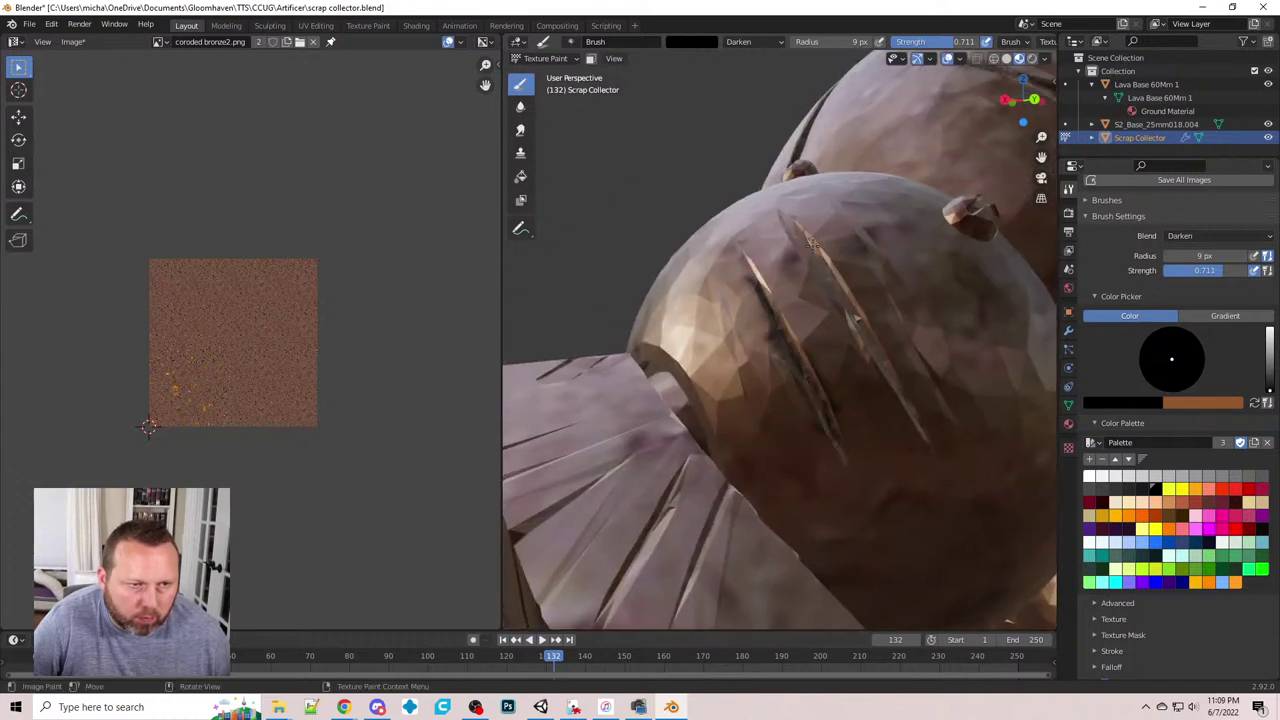
{"action": "left_click_drag", "start_coordinate": [838, 295], "coordinate": [918, 416]}
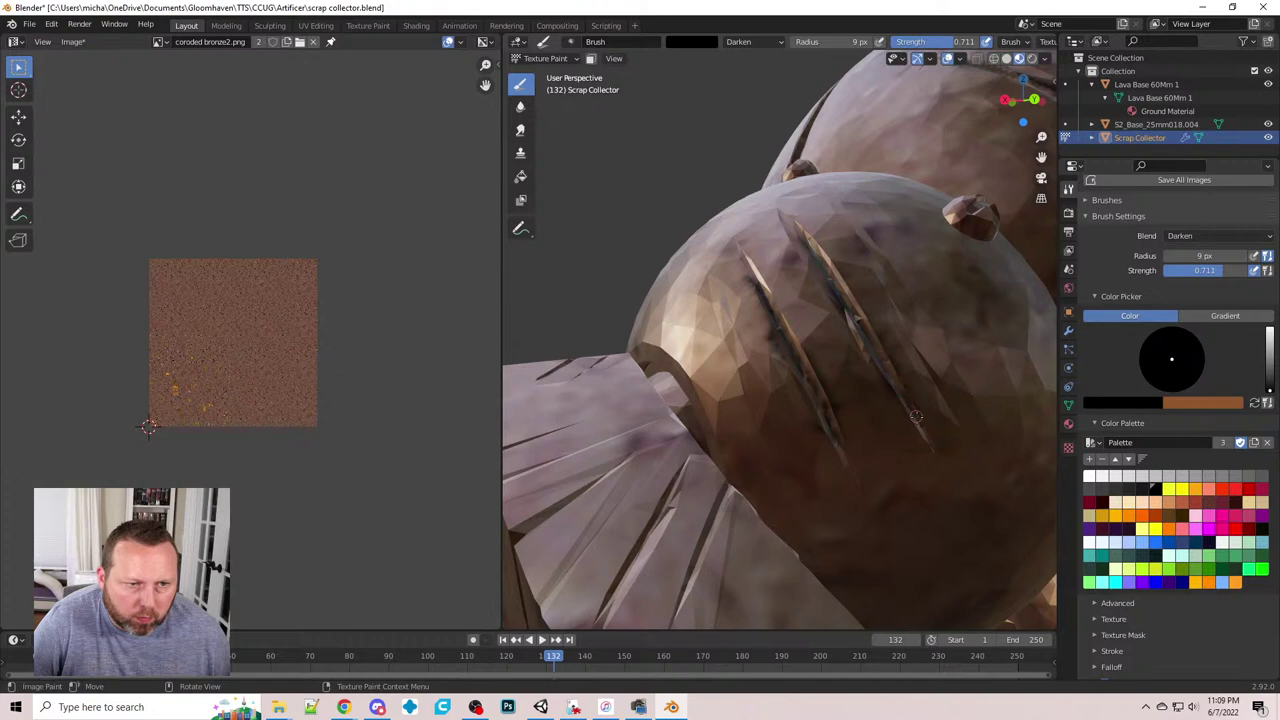
{"action": "middle_click_drag", "start_coordinate": [913, 390], "coordinate": [895, 390]}
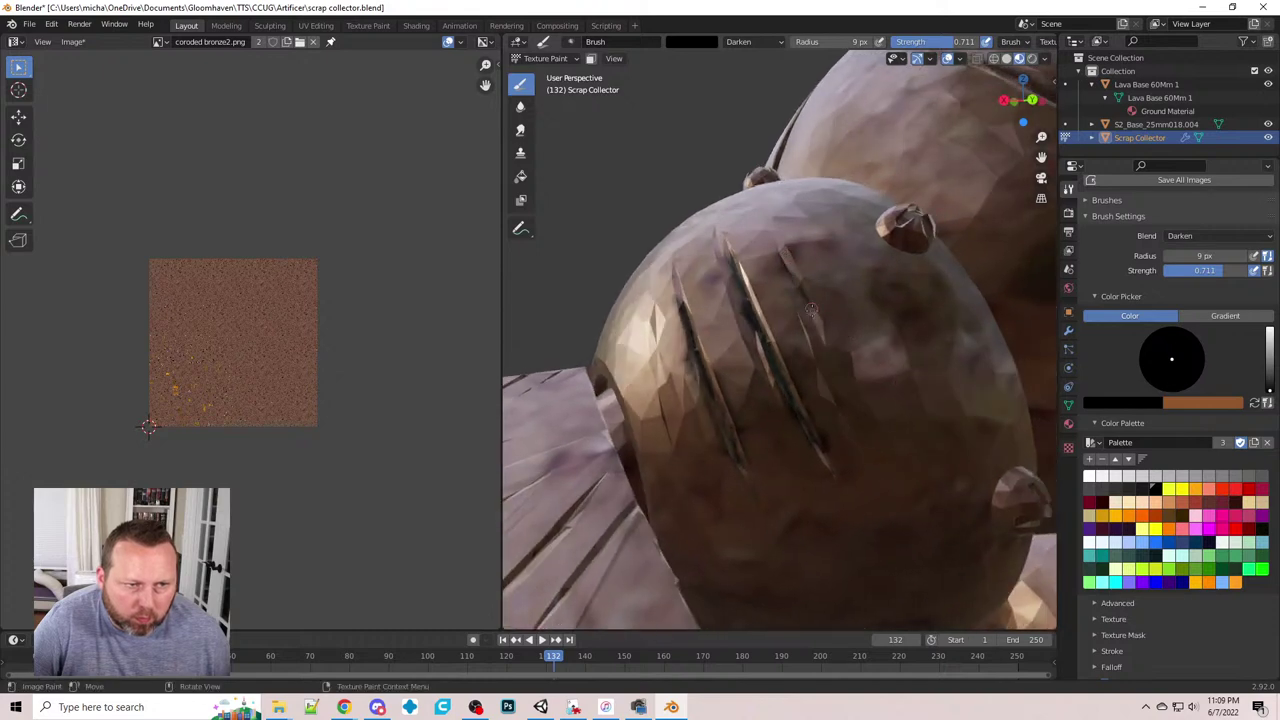
{"action": "left_click_drag", "start_coordinate": [812, 311], "coordinate": [822, 360]}
- Blacken the two scratches on the ball-shaped elbow joint of the arm
{"action": "scroll", "coordinate": [779, 427], "scroll_direction": "down", "scroll_amount": 4}
{"action": "middle_click_drag", "start_coordinate": [769, 422], "coordinate": [829, 367]}
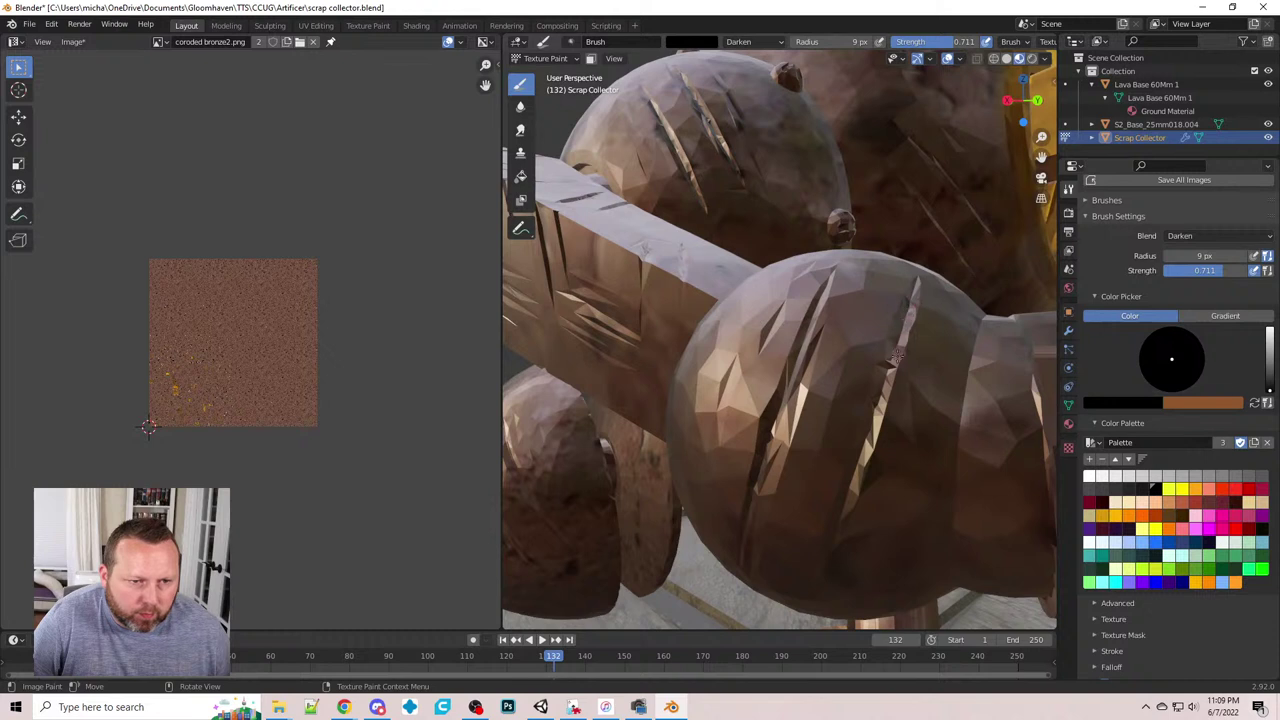
{"action": "left_click_drag", "start_coordinate": [897, 356], "coordinate": [865, 441]}
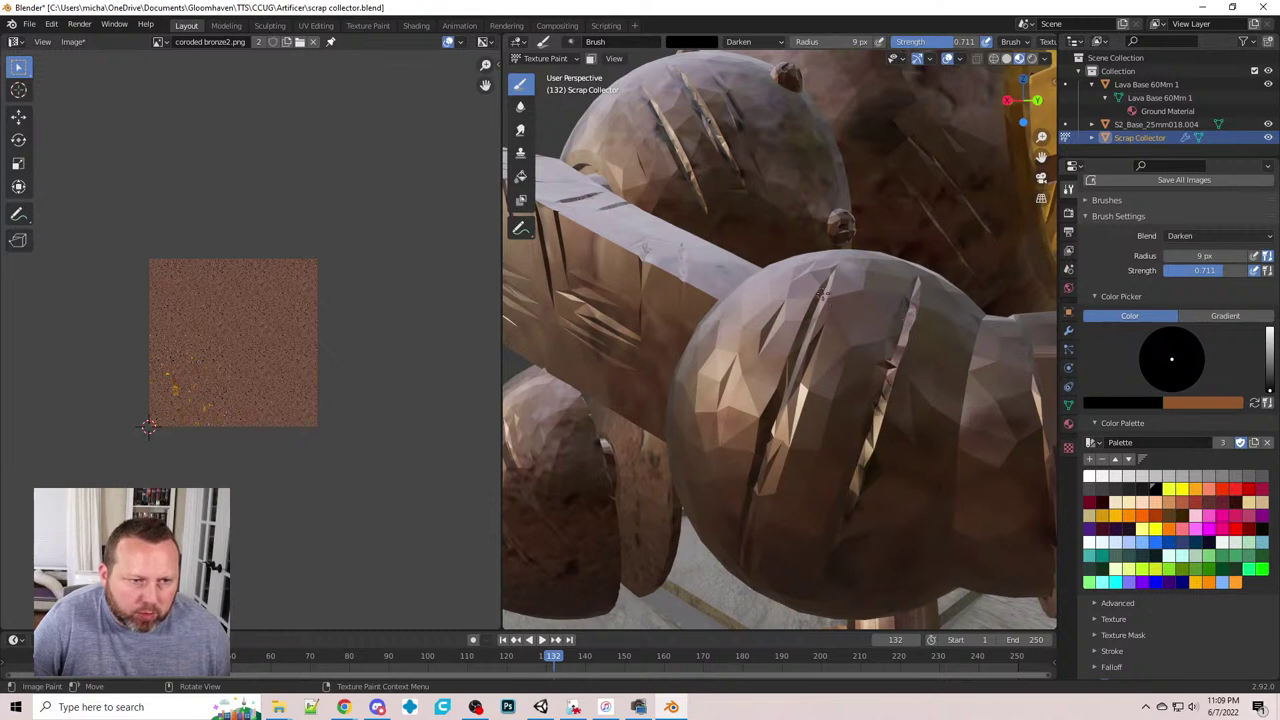
{"action": "left_click_drag", "start_coordinate": [821, 295], "coordinate": [752, 527]}
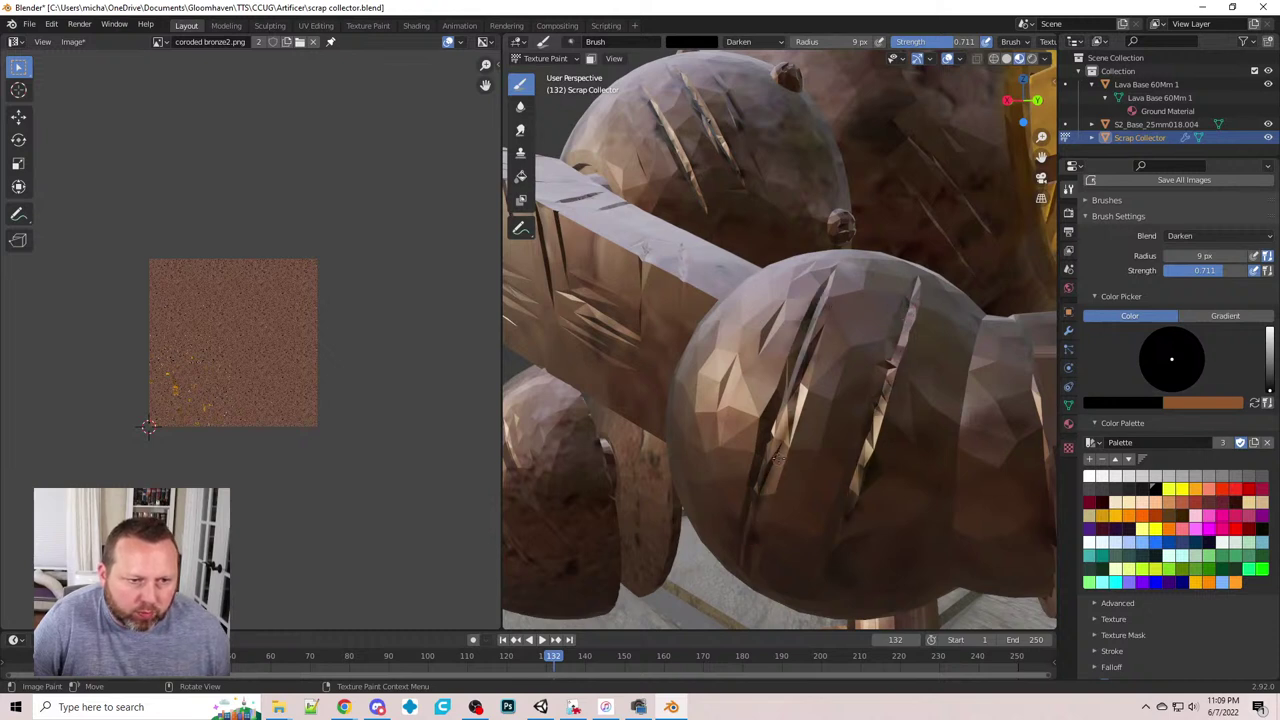
{"action": "left_click_drag", "start_coordinate": [776, 458], "coordinate": [786, 398]}
- Enlarge the brush to 12 px and blacken the two diagonal scratches on the collared, dome-shaped foot
{"action": "middle_click_drag", "start_coordinate": [812, 376], "coordinate": [767, 290]}
{"action": "key", "text": "bracketright"}
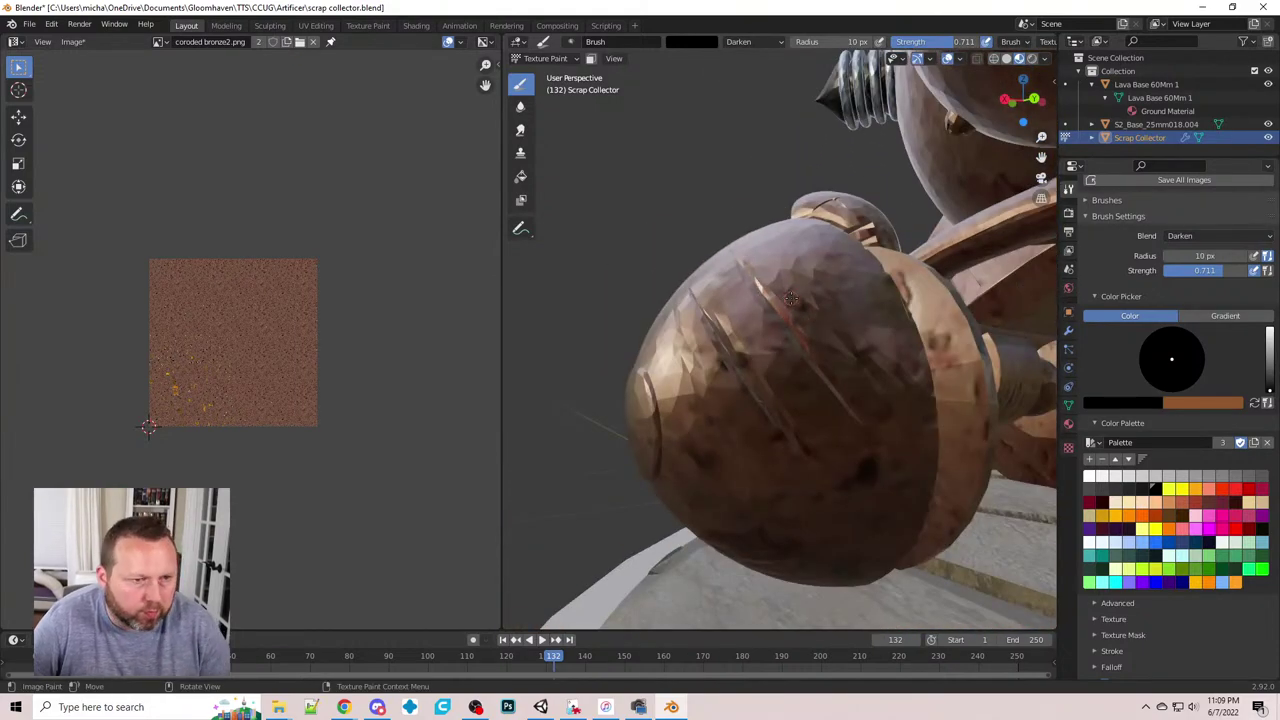
{"action": "left_click_drag", "start_coordinate": [766, 293], "coordinate": [847, 402]}
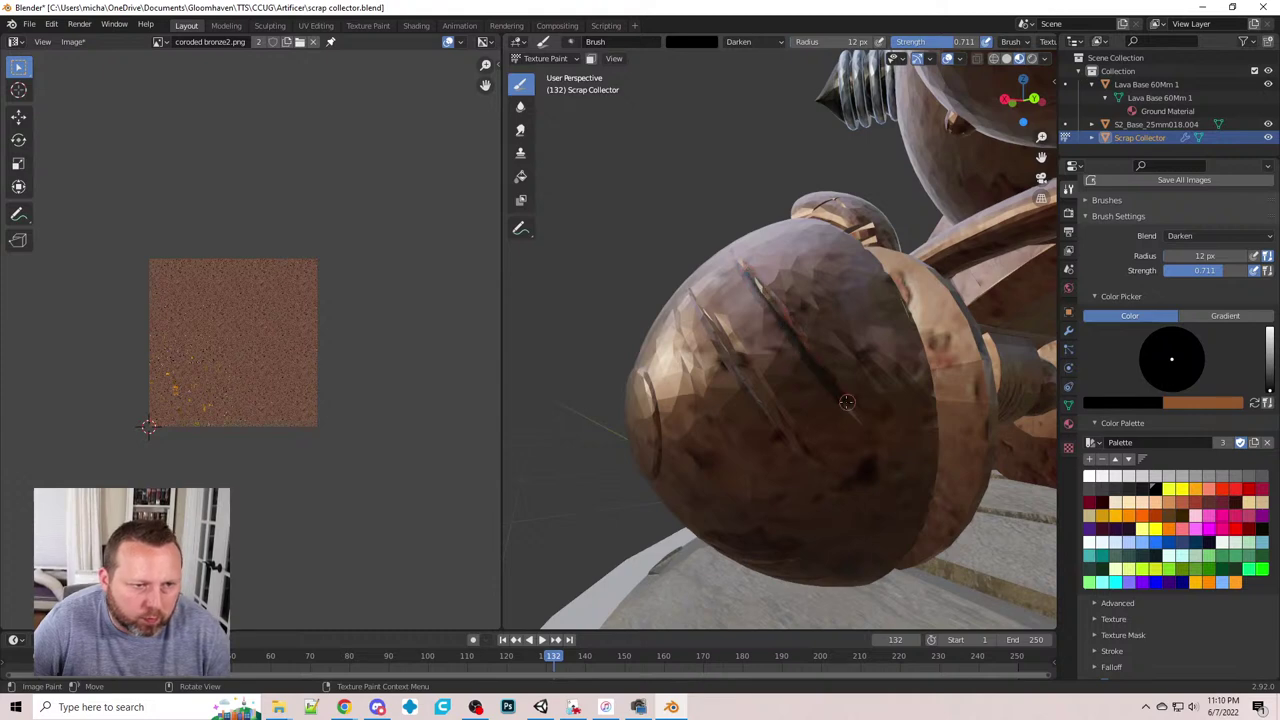
{"action": "left_click_drag", "start_coordinate": [703, 312], "coordinate": [789, 434]}
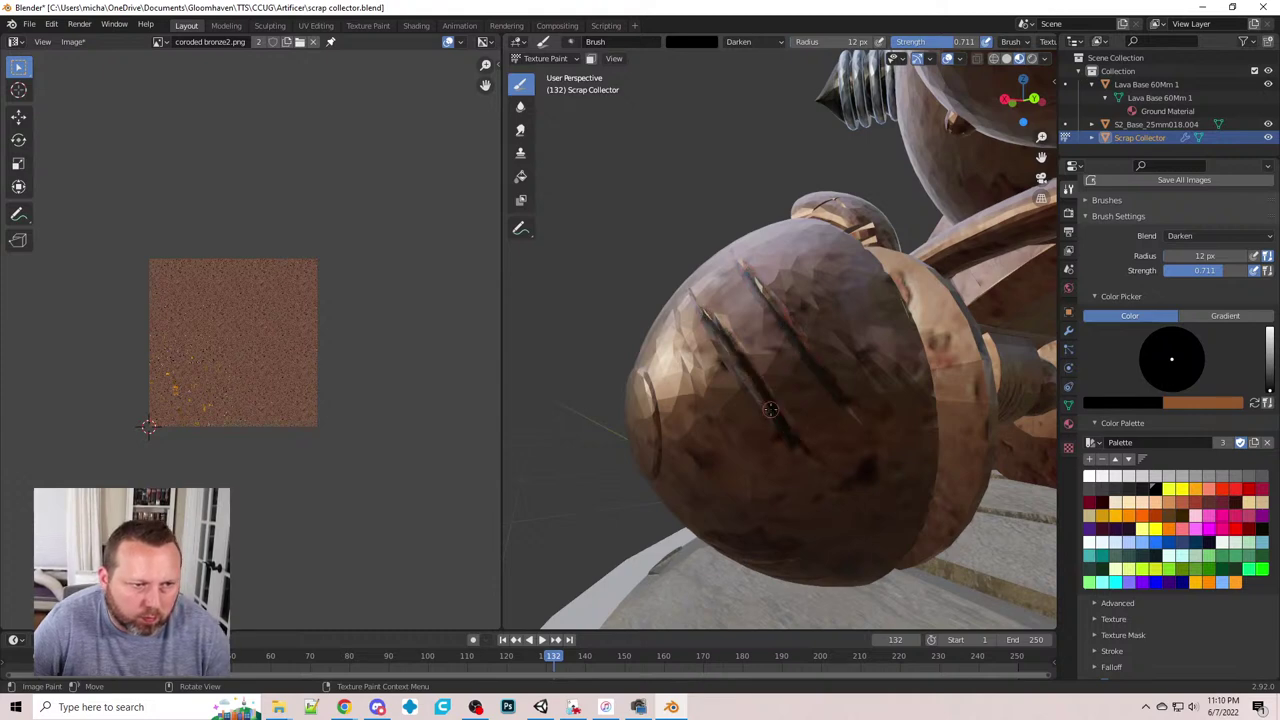
- Blacken the two upright scratches on the large rear foot ball, ending with a 9 px brush
{"action": "scroll", "coordinate": [770, 409], "scroll_direction": "down", "scroll_amount": 4}
{"action": "middle_click_drag", "start_coordinate": [700, 405], "coordinate": [829, 384]}
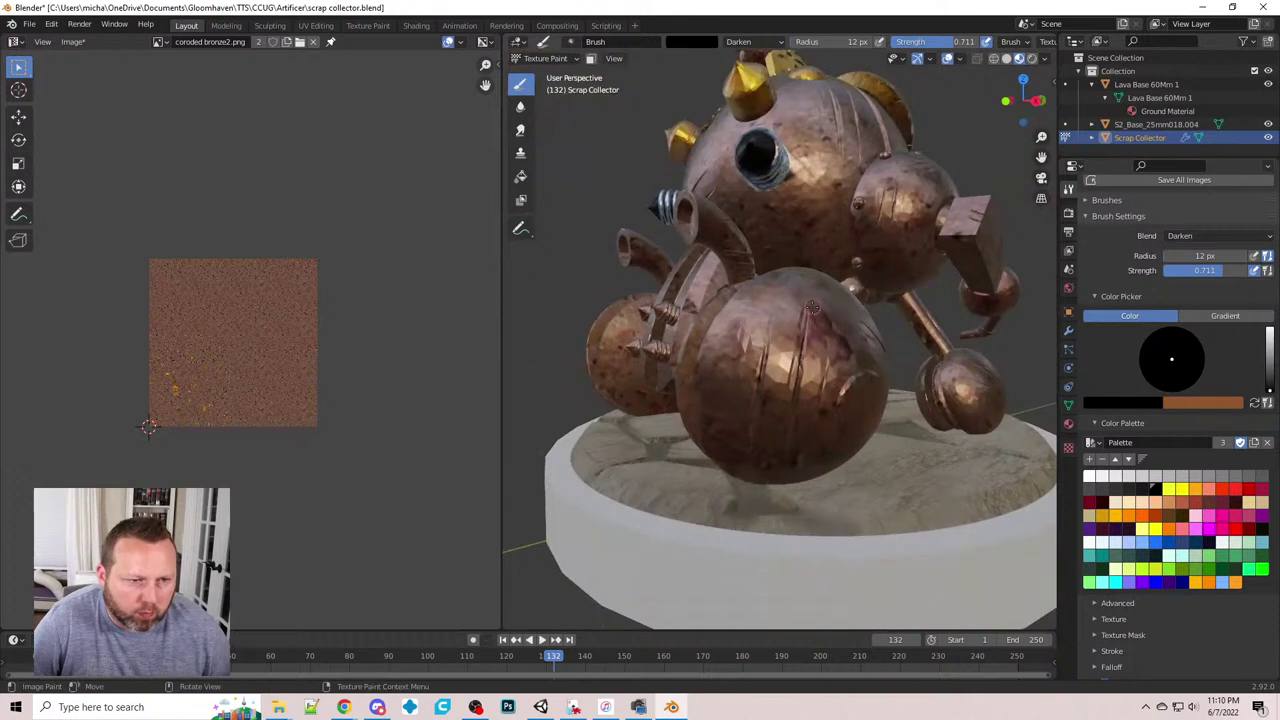
{"action": "left_click_drag", "start_coordinate": [796, 396], "coordinate": [784, 458]}
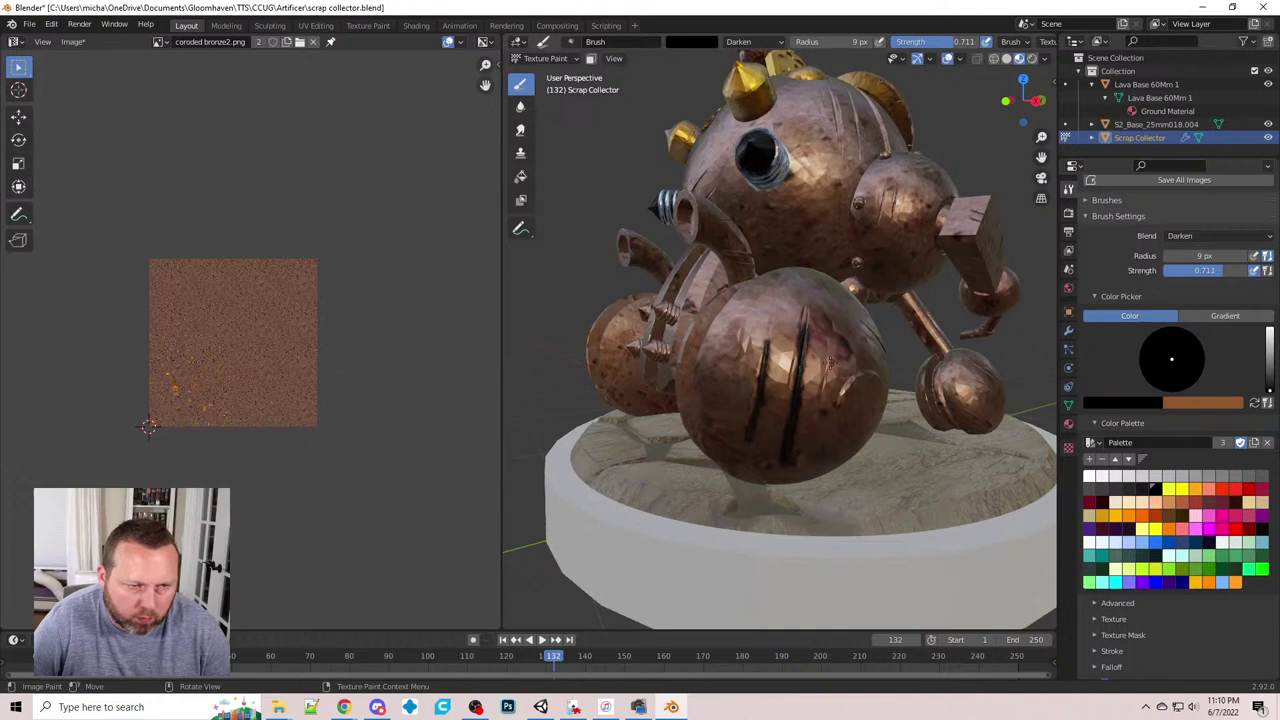
- Set the brush to 11 px and blacken the two long slanted scratches running toward the underside of the foot ball
{"action": "middle_click_drag", "start_coordinate": [820, 398], "coordinate": [742, 425]}
{"action": "scroll", "coordinate": [734, 397], "scroll_direction": "down", "scroll_amount": 5}
{"action": "scroll", "coordinate": [750, 420], "scroll_direction": "up", "scroll_amount": 5}
{"action": "middle_click_drag", "start_coordinate": [774, 371], "coordinate": [780, 193]}
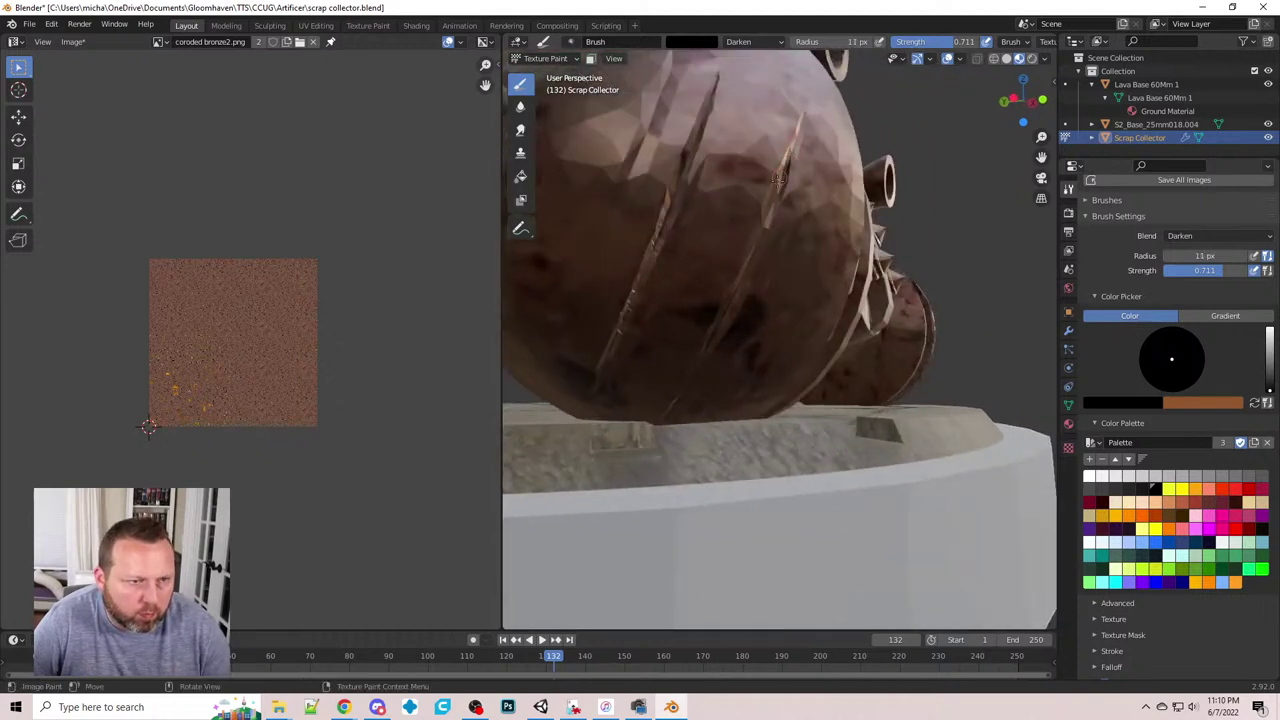
{"action": "left_click_drag", "start_coordinate": [778, 180], "coordinate": [727, 319]}
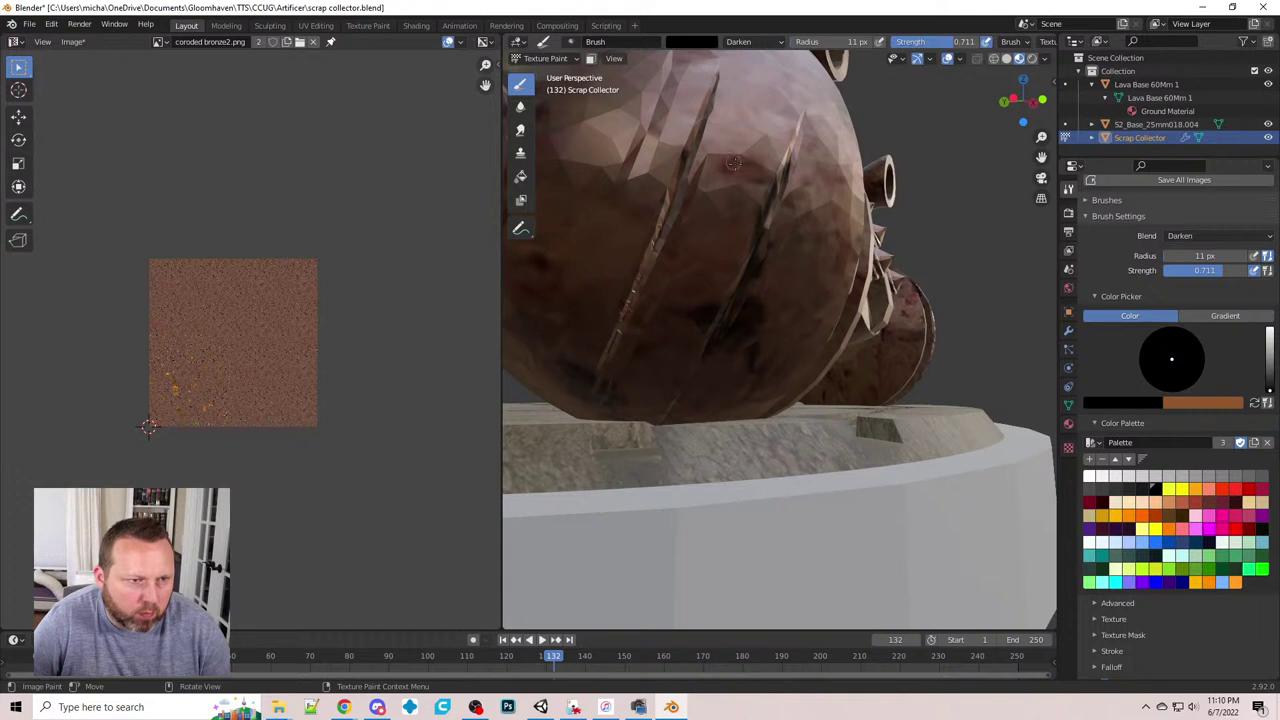
{"action": "key", "text": "ctrl+z"}
{"action": "left_click_drag", "start_coordinate": [790, 152], "coordinate": [719, 334]}
{"action": "left_click_drag", "start_coordinate": [711, 101], "coordinate": [614, 344]}
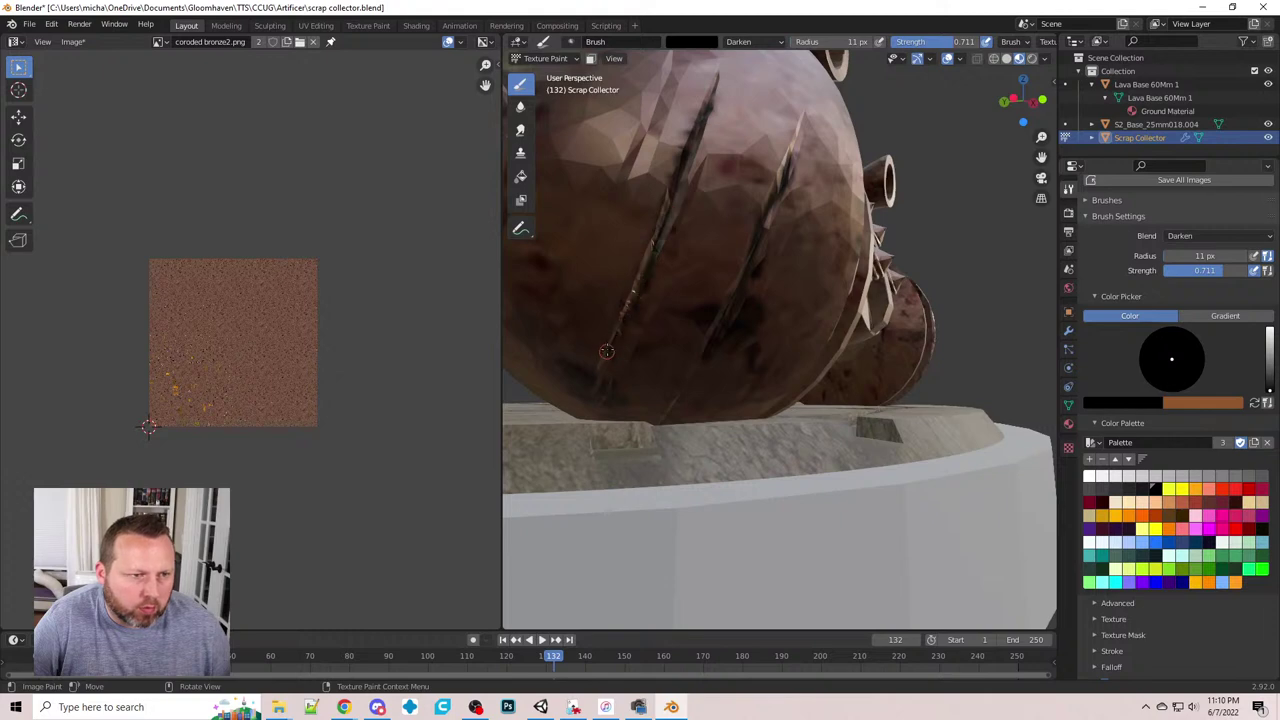
- Blacken the two diagonal scratches above the curved ridge on the foot ball
{"action": "scroll", "coordinate": [610, 342], "scroll_direction": "down", "scroll_amount": 3}
{"action": "middle_click_drag", "start_coordinate": [623, 316], "coordinate": [822, 389]}
{"action": "scroll", "coordinate": [781, 405], "scroll_direction": "up", "scroll_amount": 1}
{"action": "scroll", "coordinate": [822, 389], "scroll_direction": "down", "scroll_amount": 1}
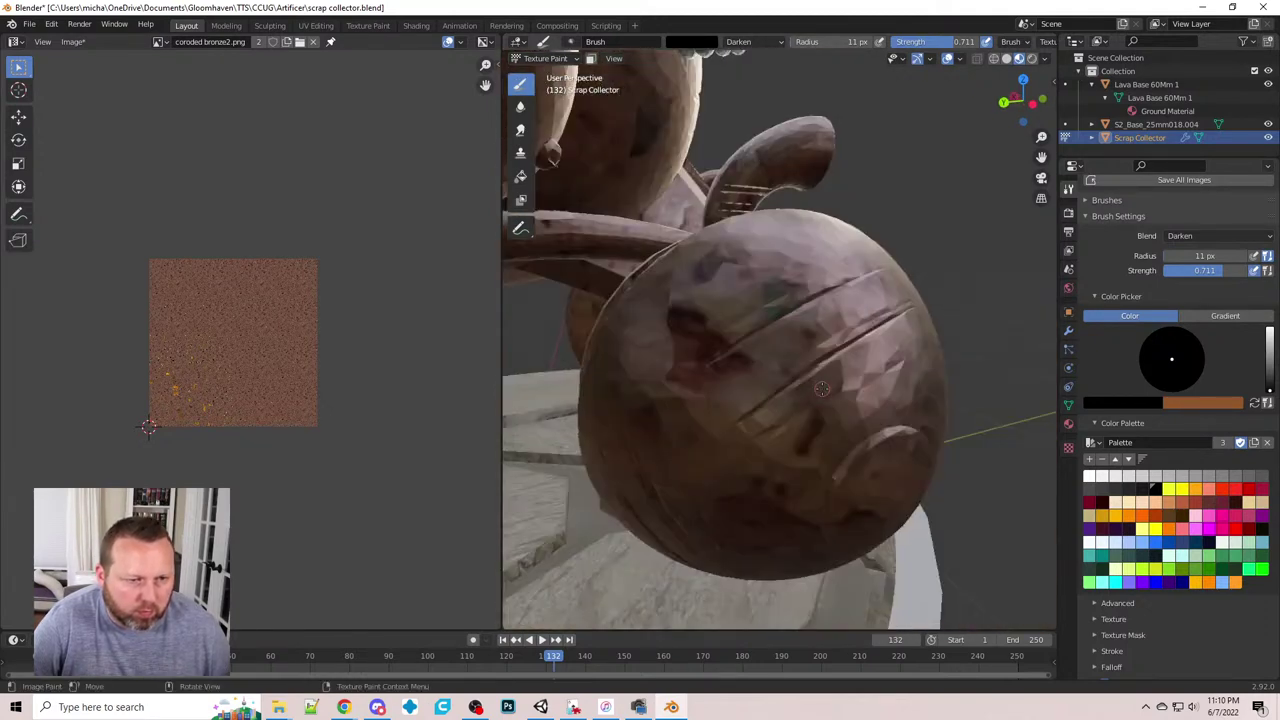
{"action": "left_click_drag", "start_coordinate": [866, 330], "coordinate": [770, 402]}
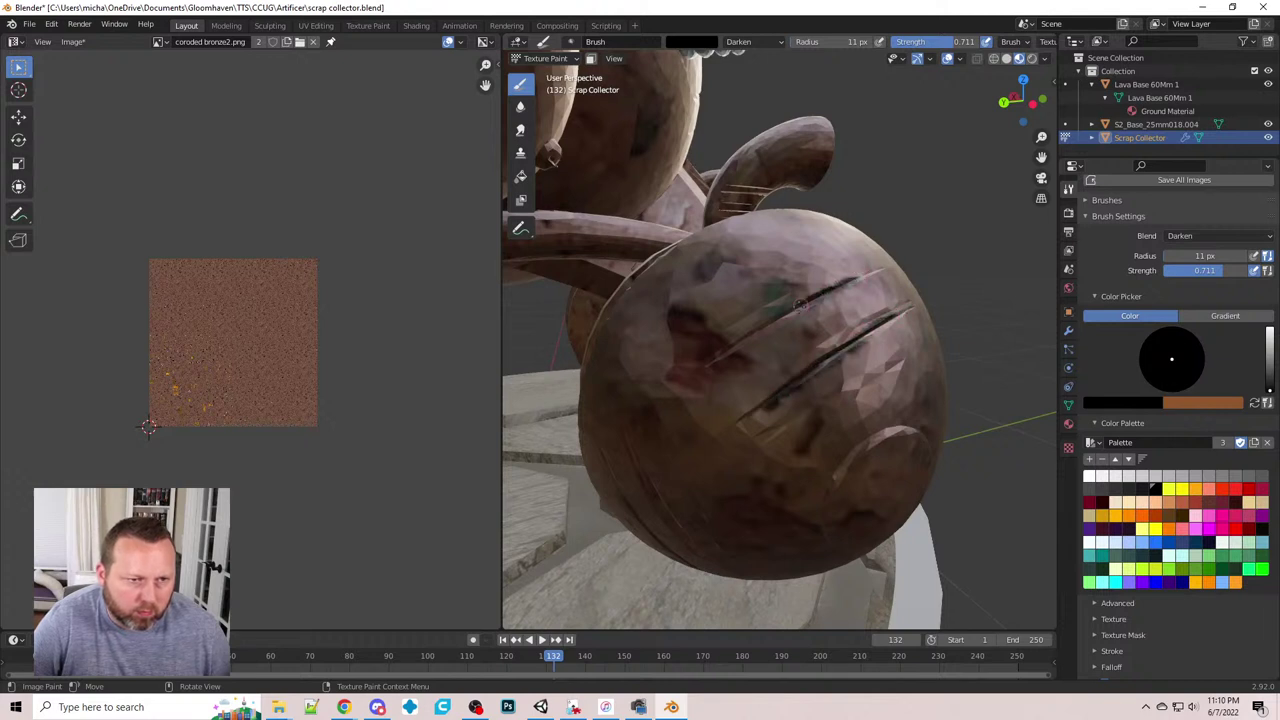
{"action": "left_click_drag", "start_coordinate": [800, 304], "coordinate": [745, 342]}
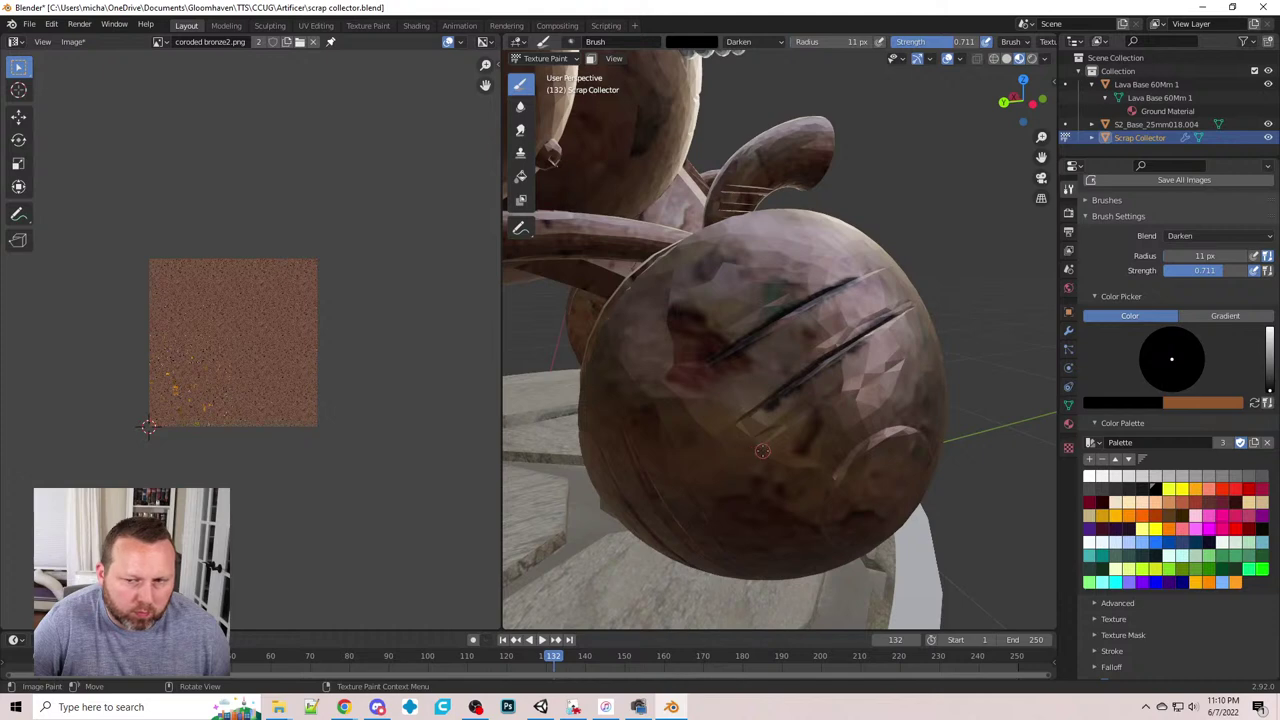
- Blacken the three long slanted scratches running down the lower side of the foot ball
{"action": "middle_click_drag", "start_coordinate": [762, 451], "coordinate": [812, 406]}
{"action": "middle_click_drag", "start_coordinate": [878, 371], "coordinate": [700, 224]}
{"action": "scroll", "coordinate": [826, 357], "scroll_direction": "up", "scroll_amount": 4}
{"action": "left_click_drag", "start_coordinate": [637, 222], "coordinate": [759, 457]}
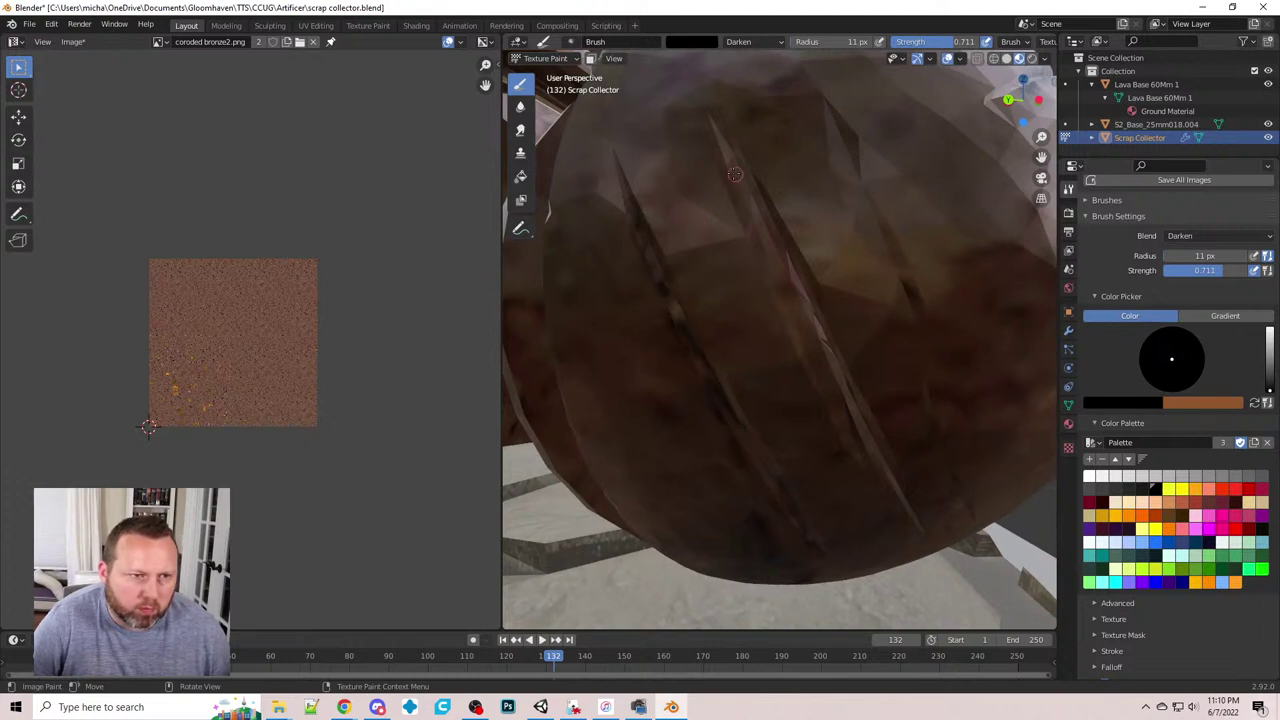
{"action": "key", "text": "bracketright"}
{"action": "key", "text": "bracketright"}
{"action": "key", "text": "bracketright"}
{"action": "key", "text": "bracketright"}
{"action": "left_click_drag", "start_coordinate": [734, 163], "coordinate": [905, 515]}
{"action": "left_click_drag", "start_coordinate": [840, 162], "coordinate": [930, 350]}
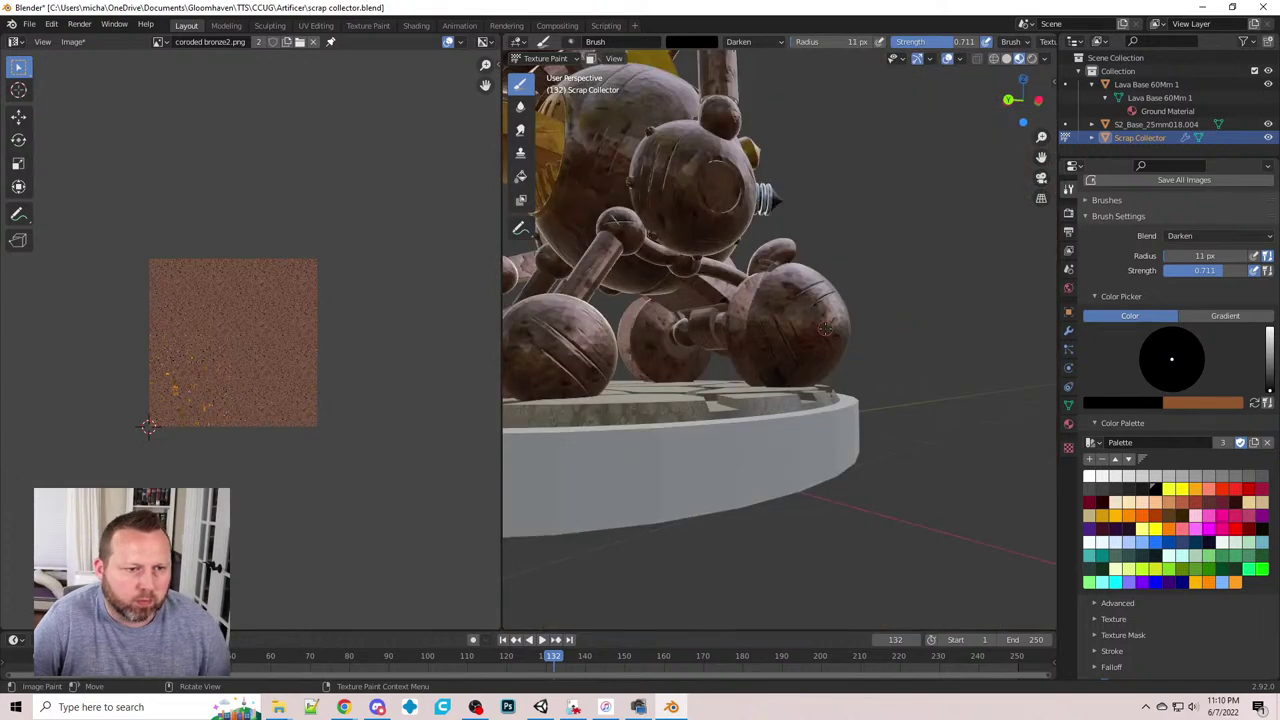
- Set the brush to 12 px and blacken the upper long diagonal scratch on the foot ball at the end of the tubular leg
{"action": "middle_click_drag", "start_coordinate": [825, 330], "coordinate": [786, 349]}
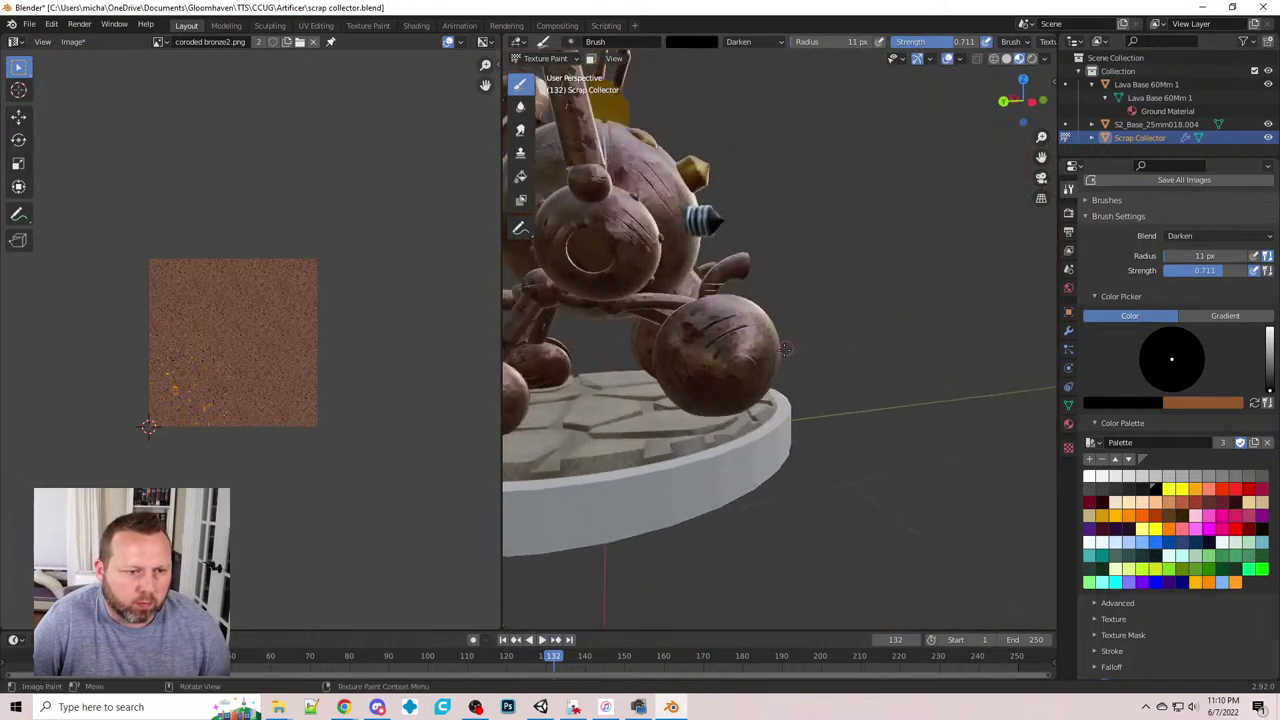
{"action": "middle_click_drag", "start_coordinate": [635, 418], "coordinate": [794, 396]}
{"action": "scroll", "coordinate": [746, 411], "scroll_direction": "up", "scroll_amount": 5}
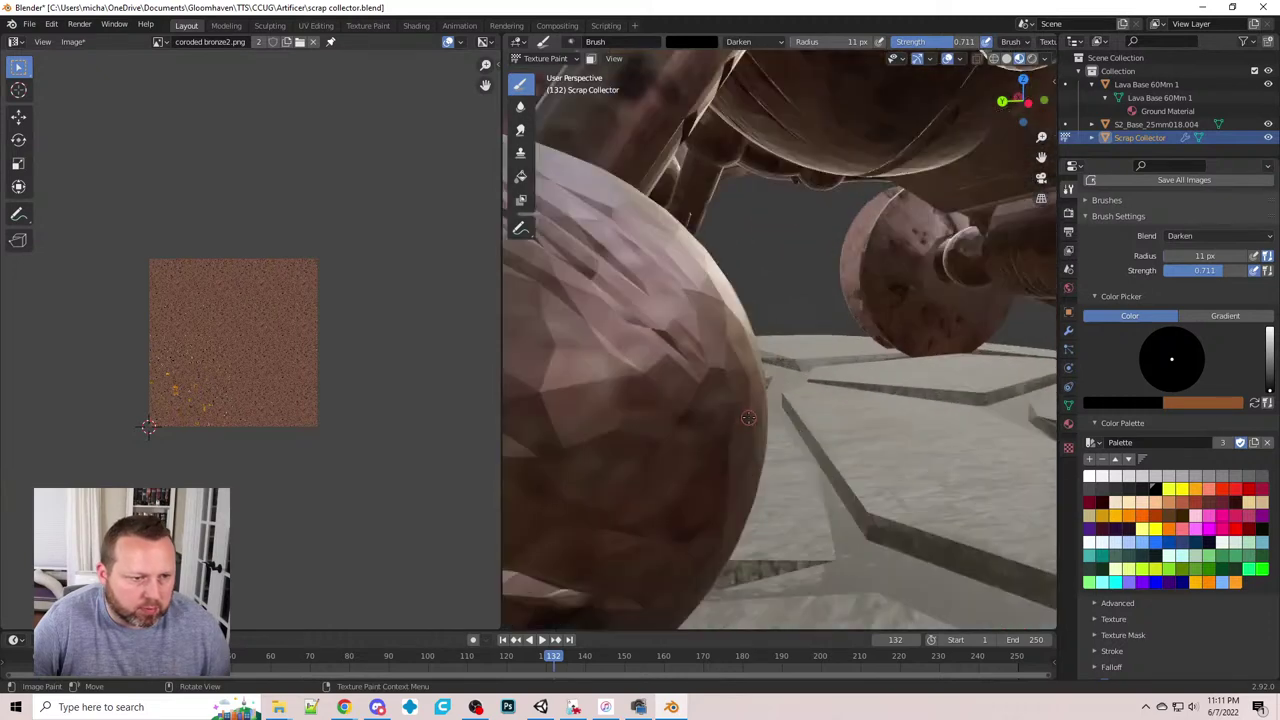
{"action": "scroll", "coordinate": [750, 410], "scroll_direction": "up", "scroll_amount": 3}
{"action": "scroll", "coordinate": [786, 406], "scroll_direction": "down", "scroll_amount": 2}
{"action": "scroll", "coordinate": [760, 399], "scroll_direction": "down", "scroll_amount": 4}
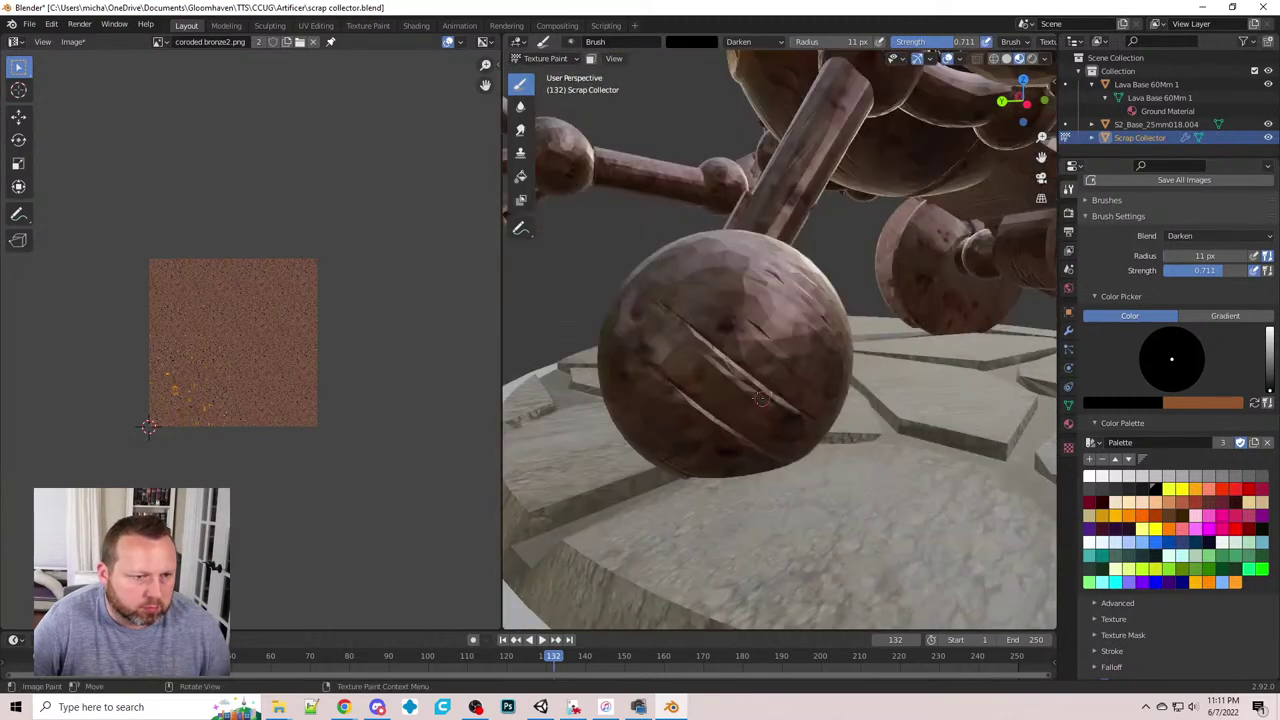
{"action": "left_click_drag", "start_coordinate": [704, 340], "coordinate": [812, 422]}
{"action": "mouse_move", "coordinate": [812, 422]}
{"action": "middle_mouse_down"}
{"action": "mouse_move", "coordinate": [781, 413]}
{"action": "mouse_move", "coordinate": [783, 331]}
{"action": "middle_mouse_up"}
{"action": "scroll", "coordinate": [781, 413], "scroll_direction": "up", "scroll_amount": 4}
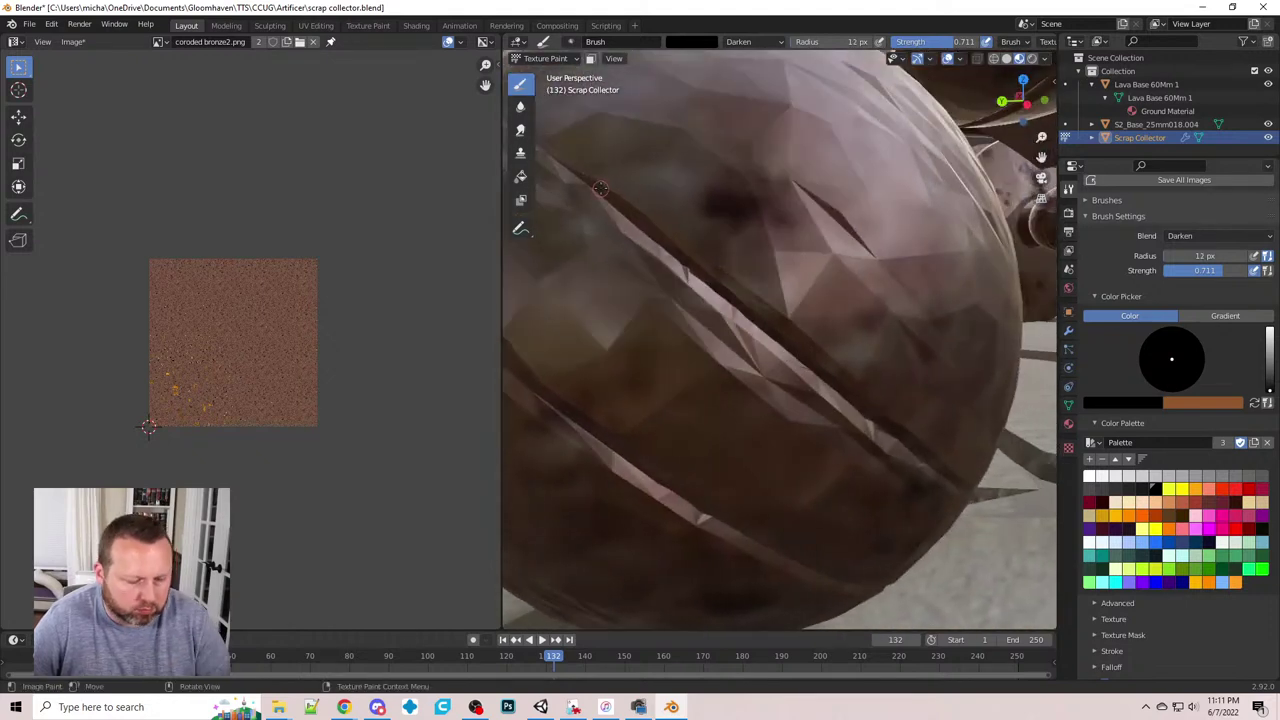
{"action": "left_click_drag", "start_coordinate": [568, 180], "coordinate": [914, 460]}
- Enlarge the brush to 17 px and blacken the lower diagonal scratch on the same foot ball
{"action": "middle_click_drag", "start_coordinate": [761, 435], "coordinate": [604, 250]}
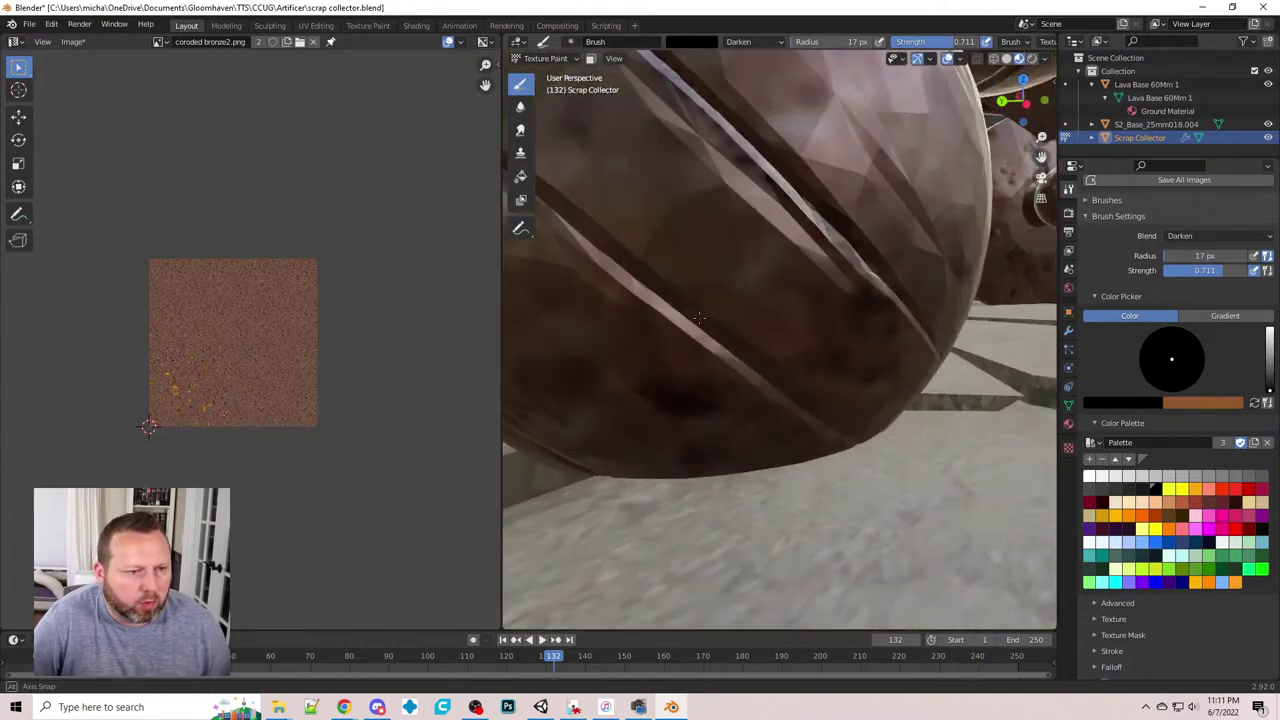
{"action": "mouse_move", "coordinate": [591, 232]}
{"action": "left_mouse_down"}
{"action": "mouse_move", "coordinate": [673, 314]}
{"action": "mouse_move", "coordinate": [834, 434]}
{"action": "left_mouse_up"}
{"action": "scroll", "coordinate": [915, 430], "scroll_direction": "down", "scroll_amount": 5}
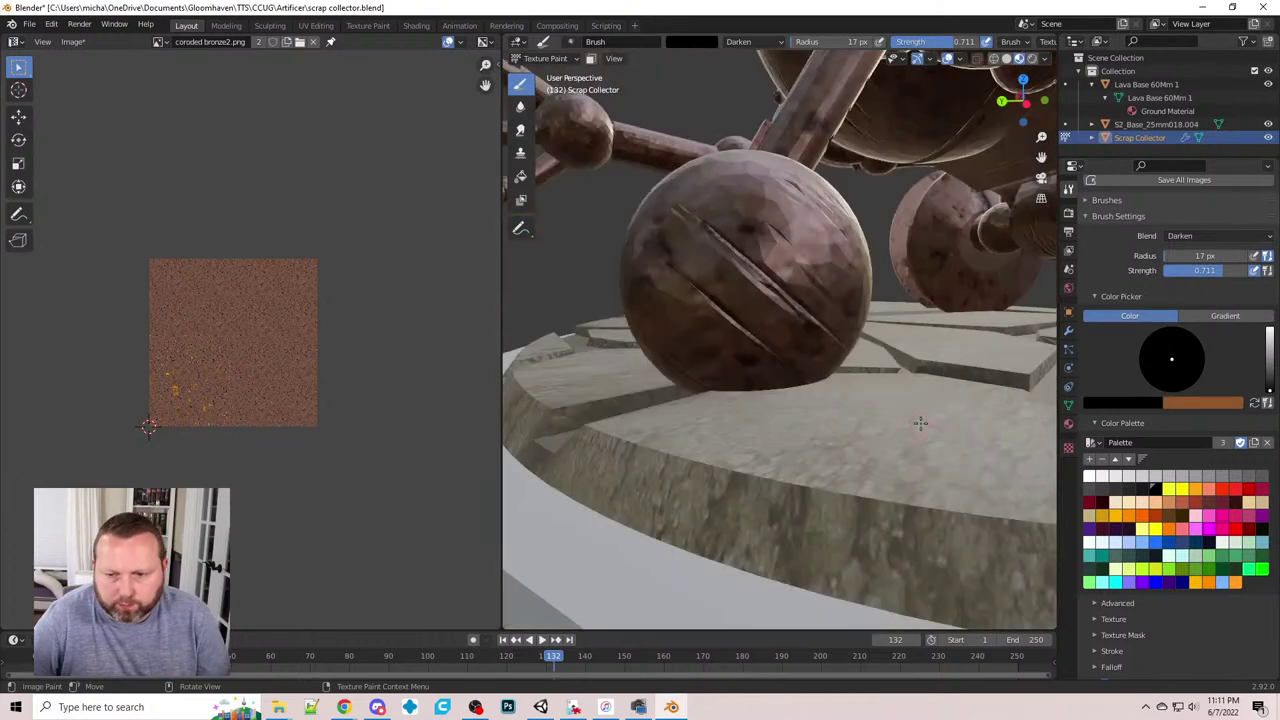
- Raise the brush strength to 0.904 and blacken the insides of the three slanted slots in the horizontal leg tube
{"action": "middle_click_drag", "start_coordinate": [896, 337], "coordinate": [793, 376]}
{"action": "scroll", "coordinate": [793, 376], "scroll_direction": "up", "scroll_amount": 8}
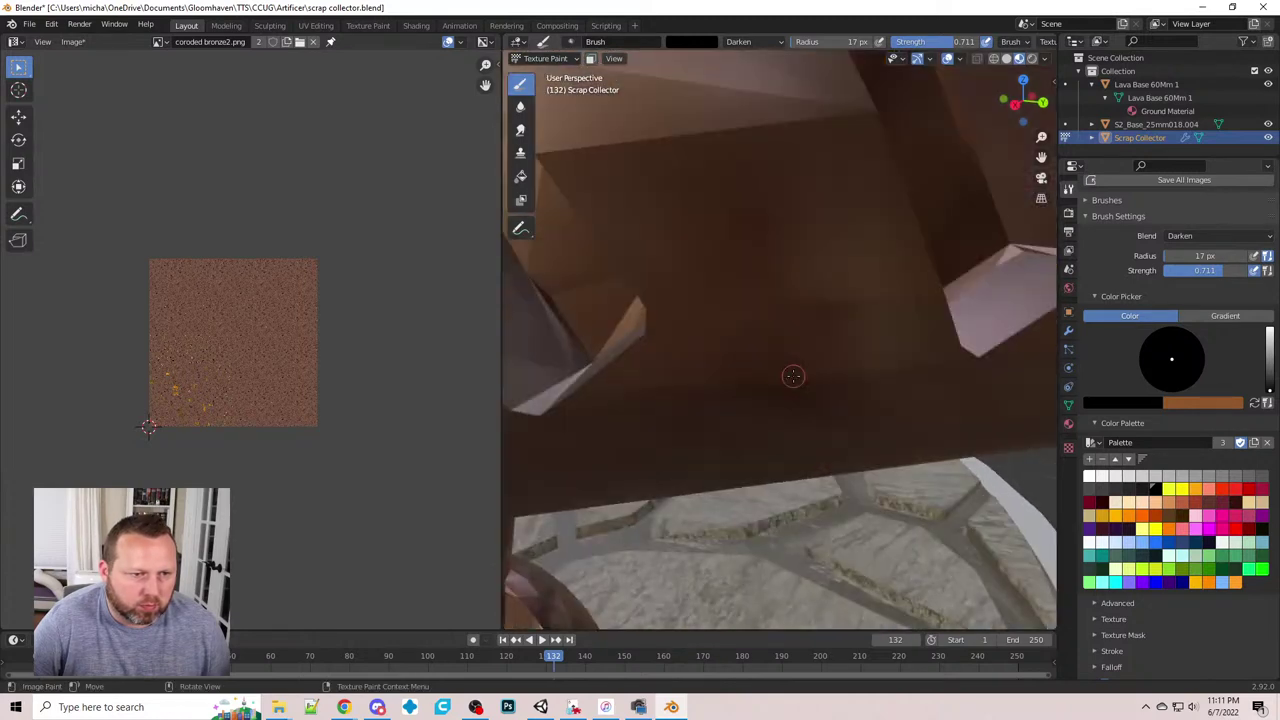
{"action": "scroll", "coordinate": [793, 376], "scroll_direction": "down", "scroll_amount": 4}
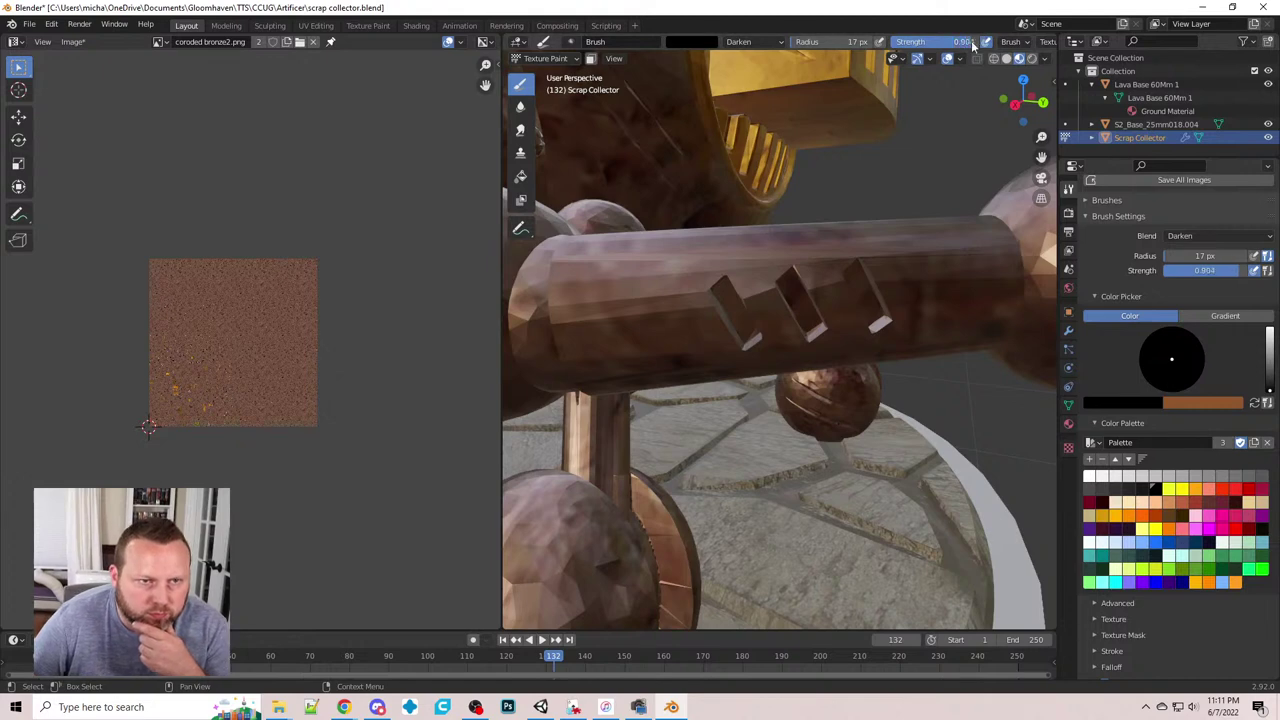
{"action": "middle_click_drag", "start_coordinate": [857, 265], "coordinate": [824, 343]}
{"action": "scroll", "coordinate": [836, 288], "scroll_direction": "up", "scroll_amount": 1}
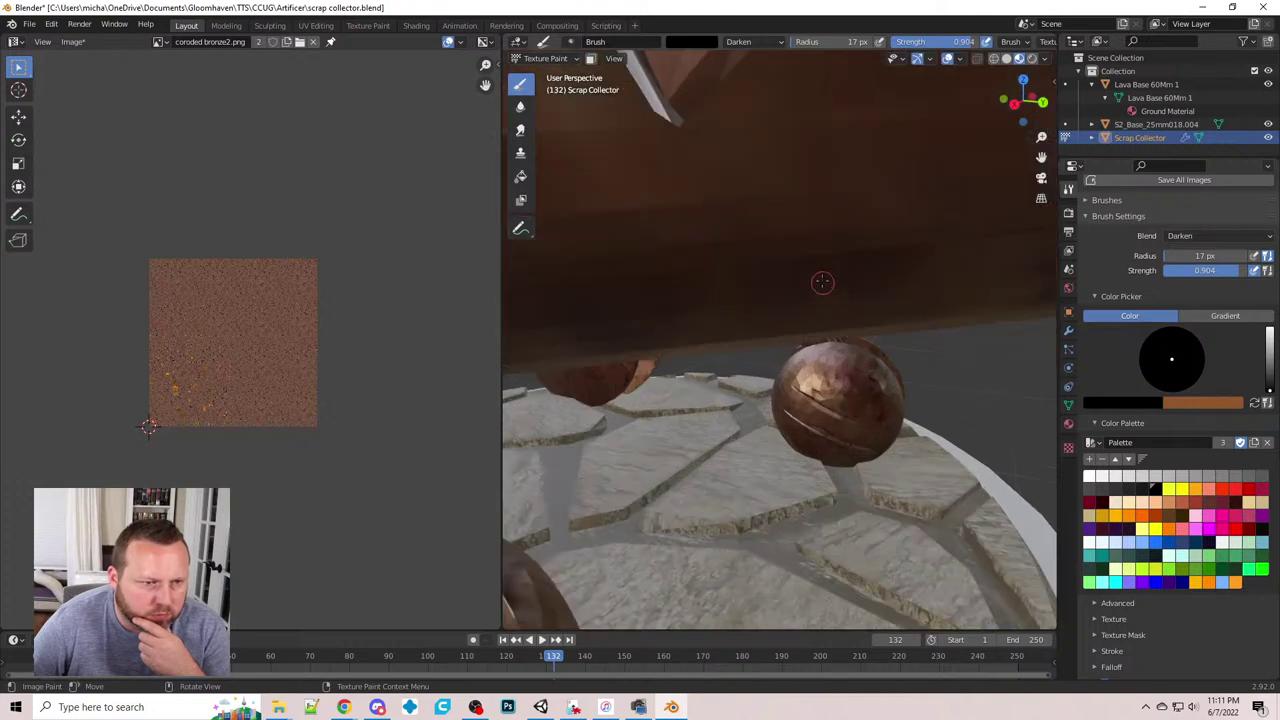
{"action": "scroll", "coordinate": [810, 279], "scroll_direction": "down", "scroll_amount": 1}
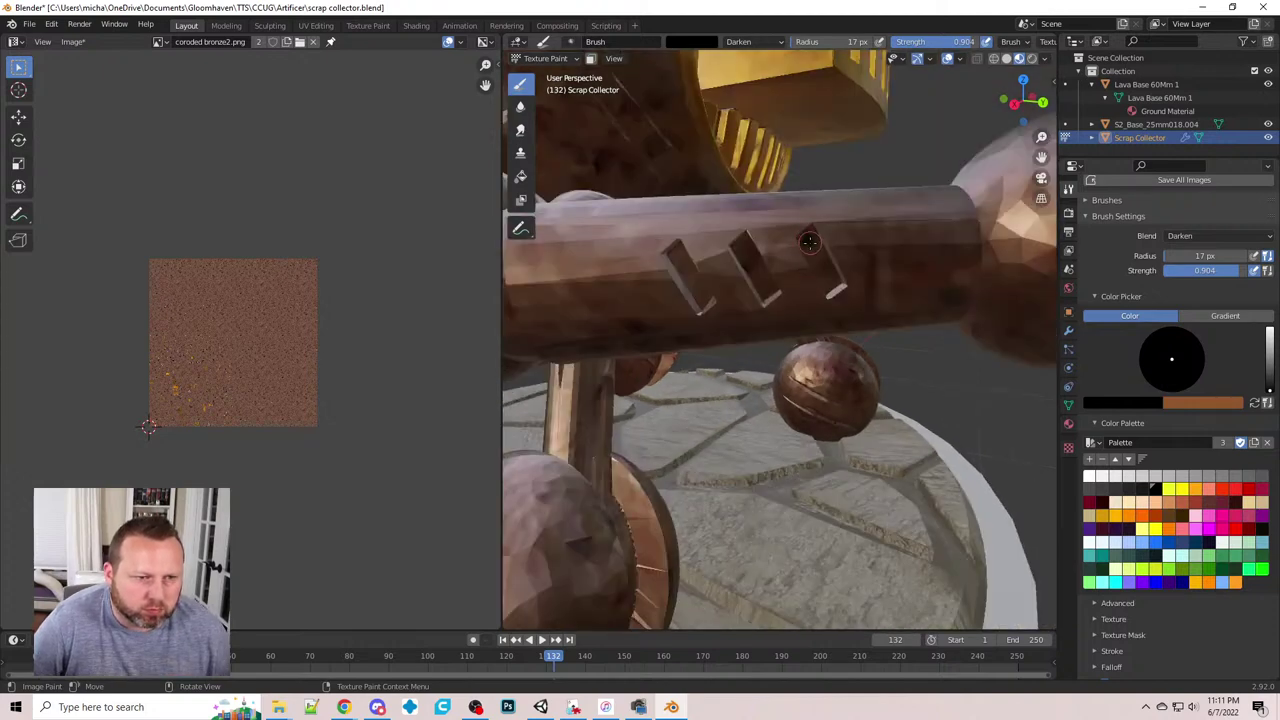
{"action": "left_click_drag", "start_coordinate": [810, 241], "coordinate": [826, 274]}
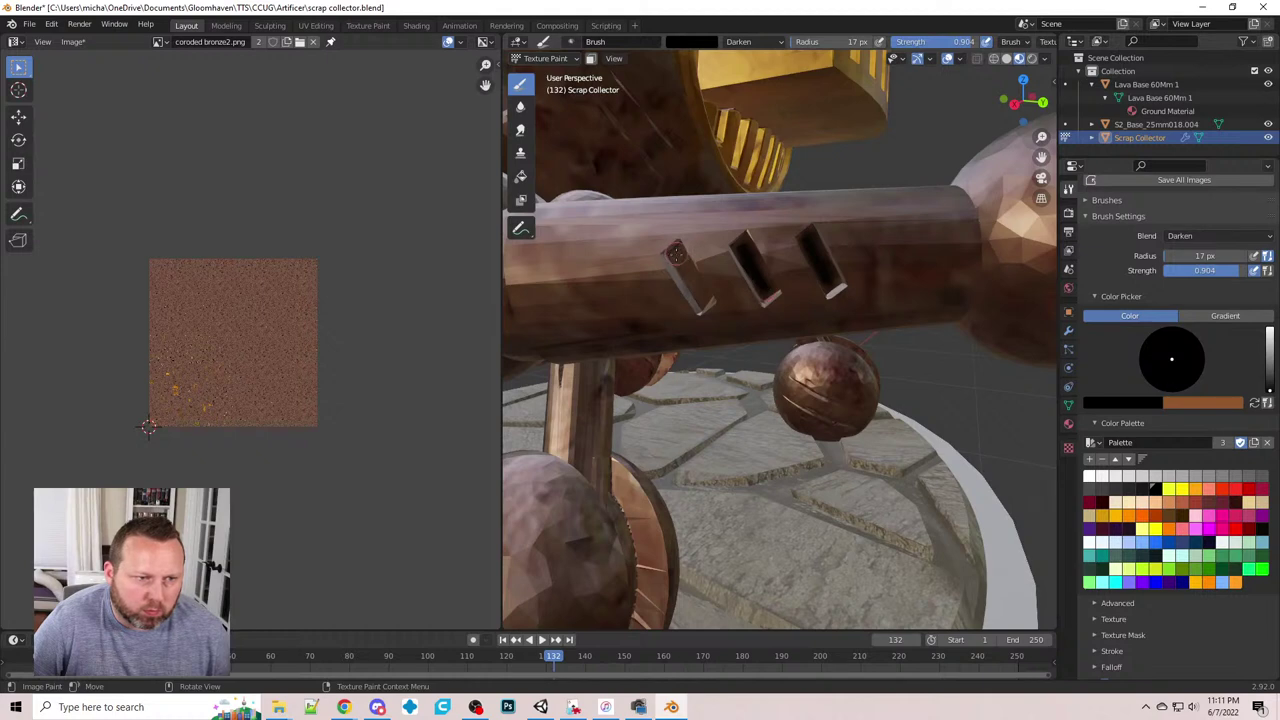
{"action": "left_click_drag", "start_coordinate": [676, 254], "coordinate": [692, 282]}
- Set the brush to 15 px and blacken the four slots of the round yellow vent above the drawer's silver coin
{"action": "mouse_move", "coordinate": [784, 248]}
{"action": "middle_mouse_down"}
{"action": "mouse_move", "coordinate": [719, 278]}
{"action": "mouse_move", "coordinate": [735, 314]}
{"action": "mouse_move", "coordinate": [775, 215]}
{"action": "mouse_move", "coordinate": [769, 260]}
{"action": "mouse_move", "coordinate": [775, 212]}
{"action": "mouse_move", "coordinate": [811, 230]}
{"action": "mouse_move", "coordinate": [786, 218]}
{"action": "middle_mouse_up"}
{"action": "scroll", "coordinate": [811, 230], "scroll_direction": "up", "scroll_amount": 4}
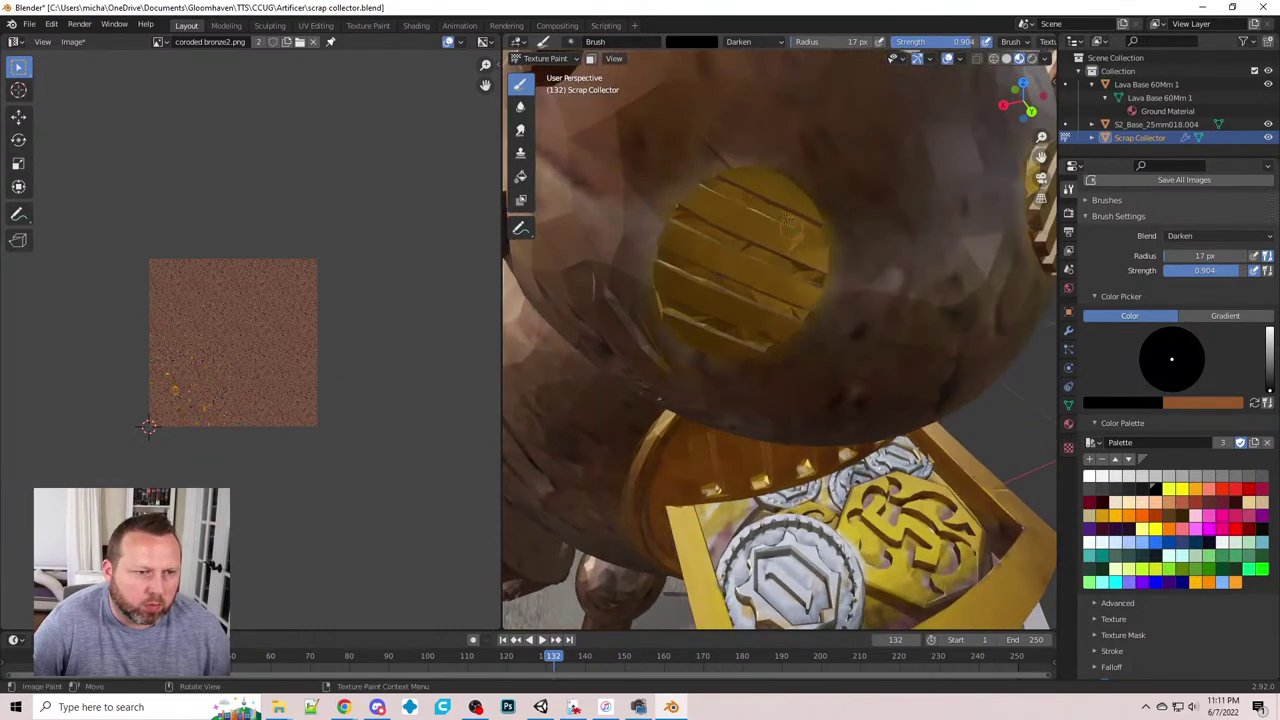
{"action": "key", "text": "bracketleft"}
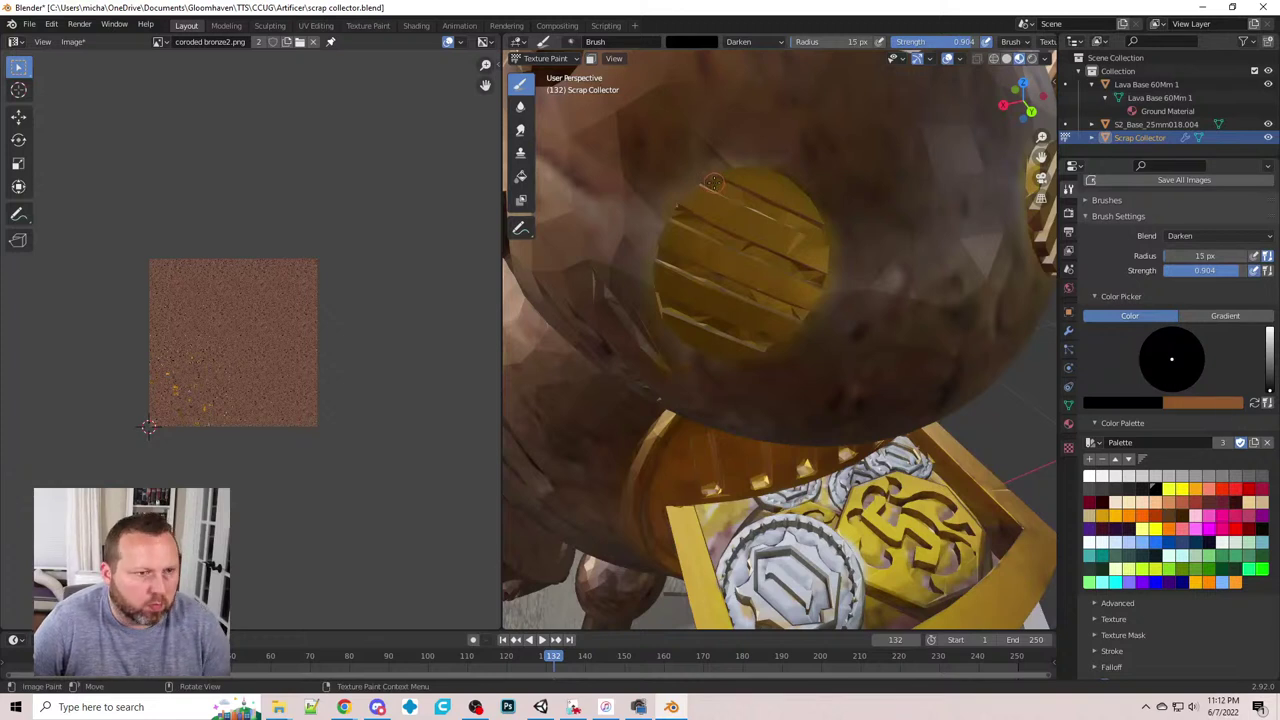
{"action": "left_click_drag", "start_coordinate": [723, 186], "coordinate": [823, 232]}
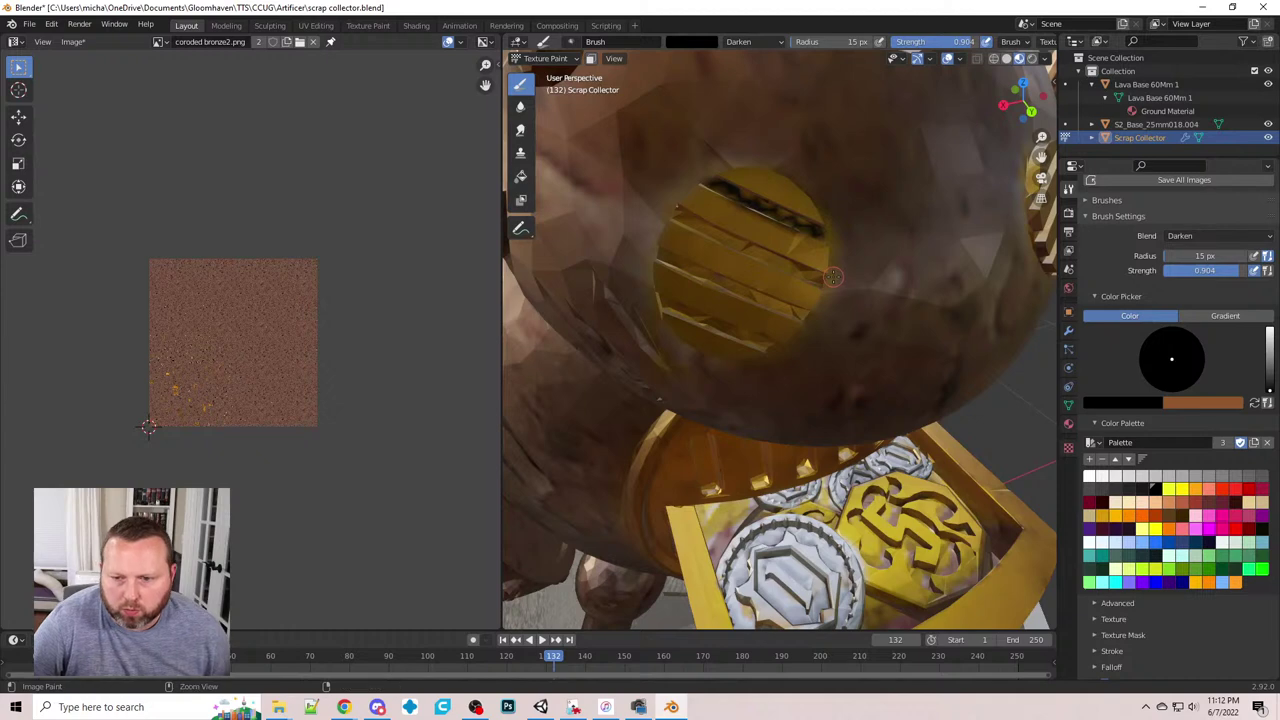
{"action": "key", "text": "ctrl+z"}
{"action": "mouse_move", "coordinate": [832, 278]}
{"action": "middle_mouse_down"}
{"action": "mouse_move", "coordinate": [833, 263]}
{"action": "mouse_move", "coordinate": [722, 268]}
{"action": "middle_mouse_up"}
{"action": "scroll", "coordinate": [822, 264], "scroll_direction": "up", "scroll_amount": 5}
{"action": "scroll", "coordinate": [822, 264], "scroll_direction": "down", "scroll_amount": 5}
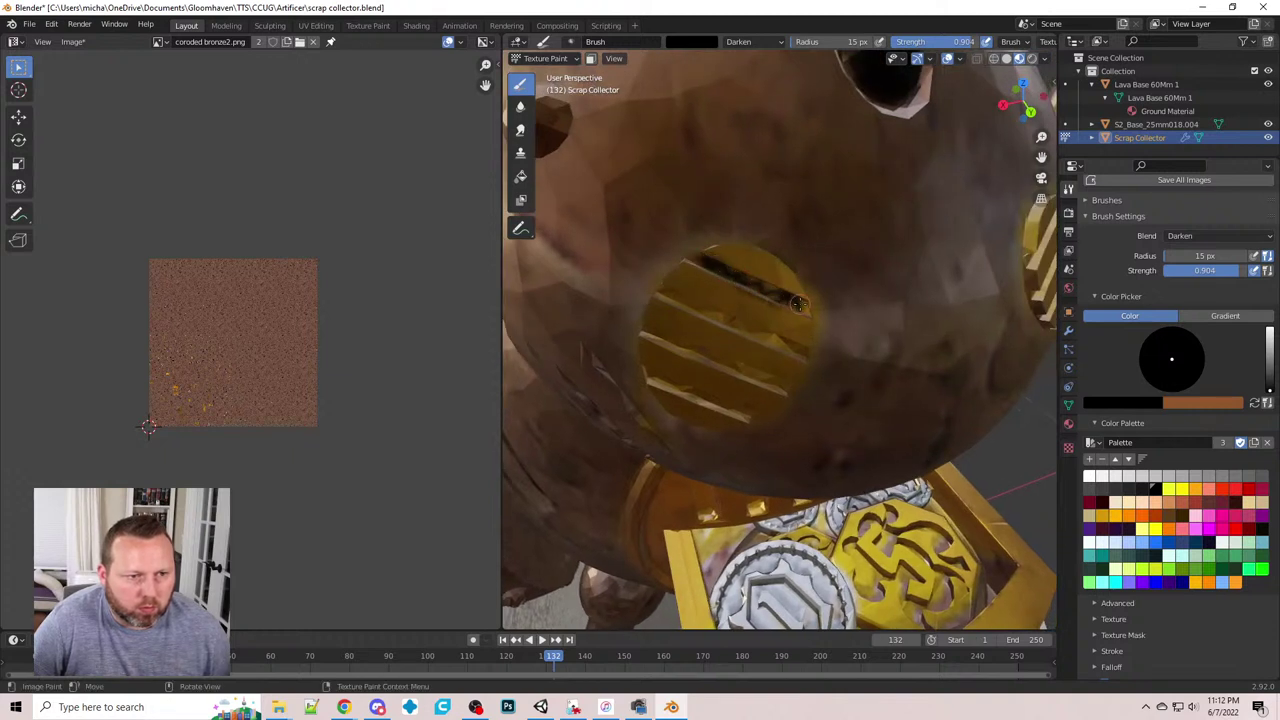
{"action": "left_click_drag", "start_coordinate": [664, 291], "coordinate": [789, 347]}
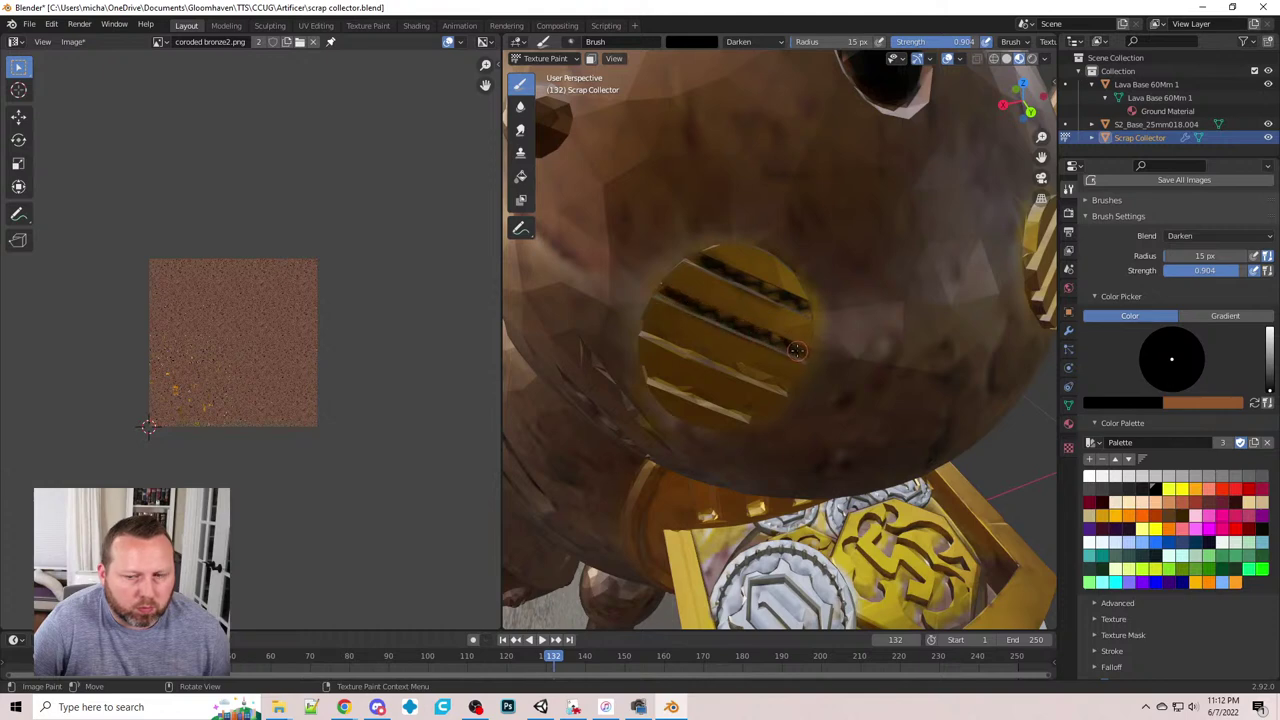
{"action": "middle_click_drag", "start_coordinate": [656, 331], "coordinate": [713, 174]}
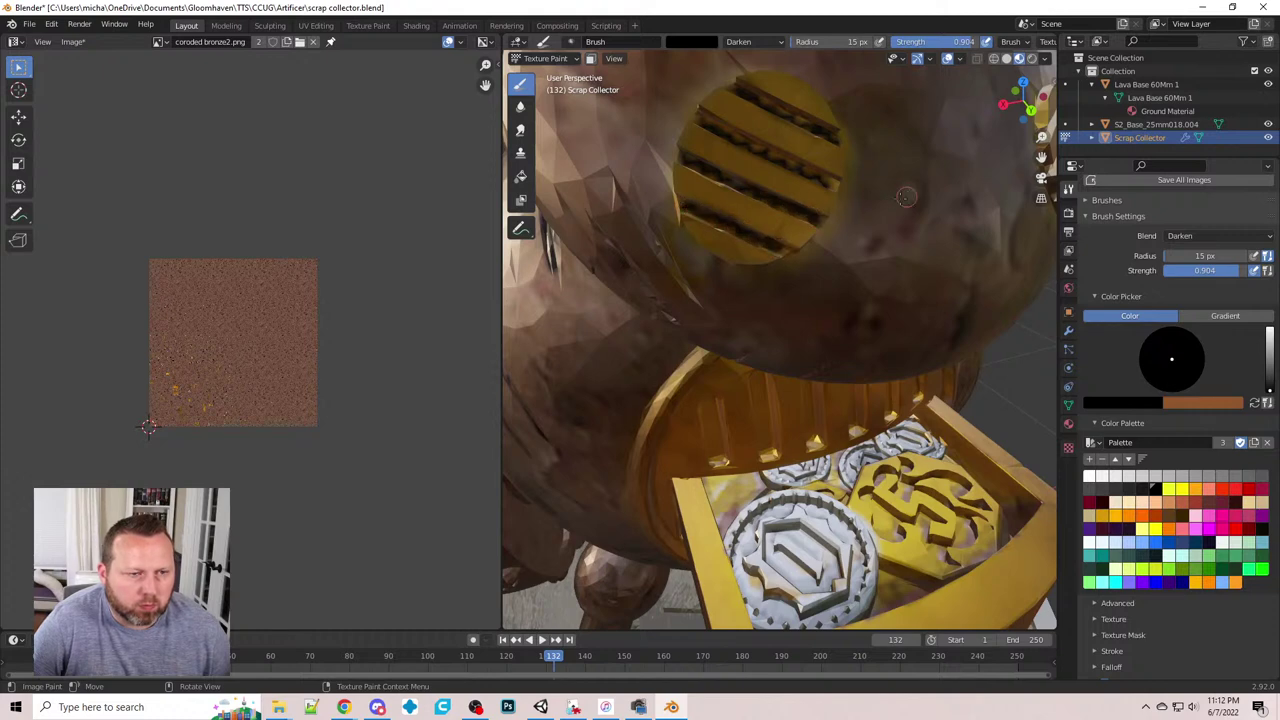
- Enlarge the brush to 37 px and blacken the two upper slots of the yellow vent on the opposite side of the head
{"action": "mouse_move", "coordinate": [906, 196]}
{"action": "middle_mouse_down"}
{"action": "mouse_move", "coordinate": [632, 173]}
{"action": "mouse_move", "coordinate": [660, 200]}
{"action": "mouse_move", "coordinate": [734, 203]}
{"action": "mouse_move", "coordinate": [672, 222]}
{"action": "middle_mouse_up"}
{"action": "mouse_move", "coordinate": [750, 225]}
{"action": "middle_mouse_down"}
{"action": "mouse_move", "coordinate": [708, 212]}
{"action": "mouse_move", "coordinate": [731, 217]}
{"action": "middle_mouse_up"}
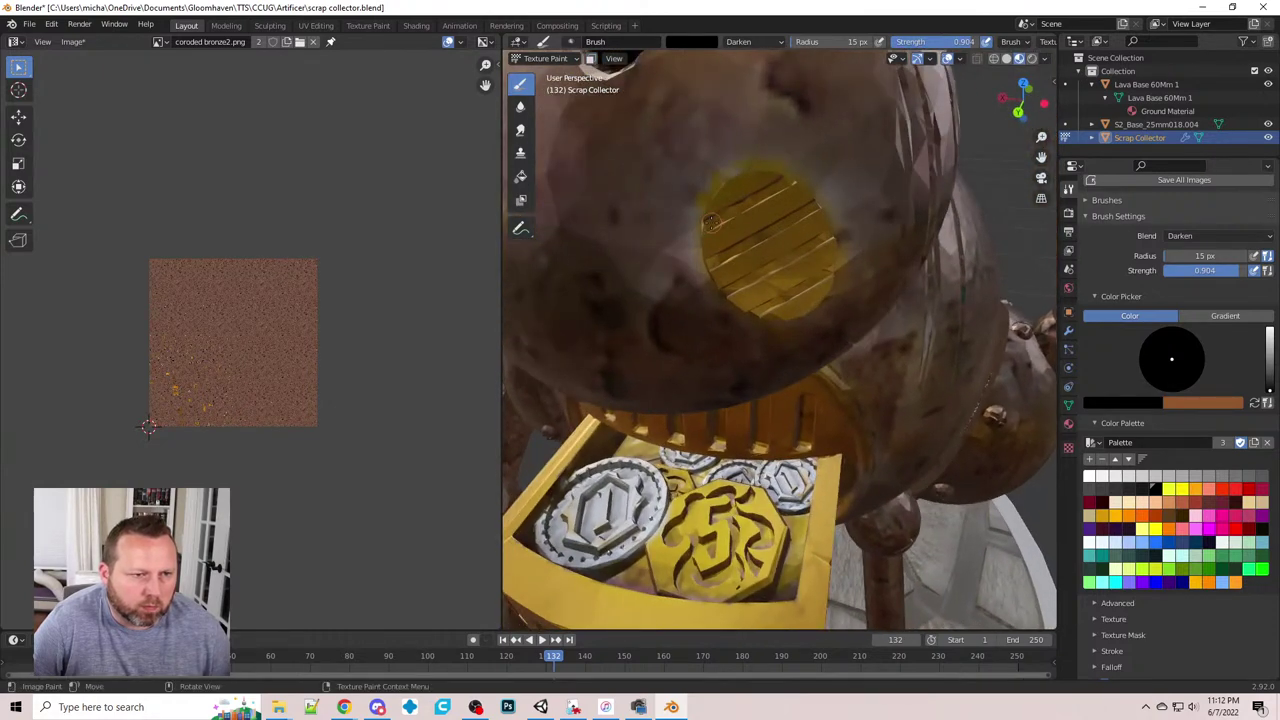
{"action": "left_click_drag", "start_coordinate": [728, 218], "coordinate": [782, 185]}
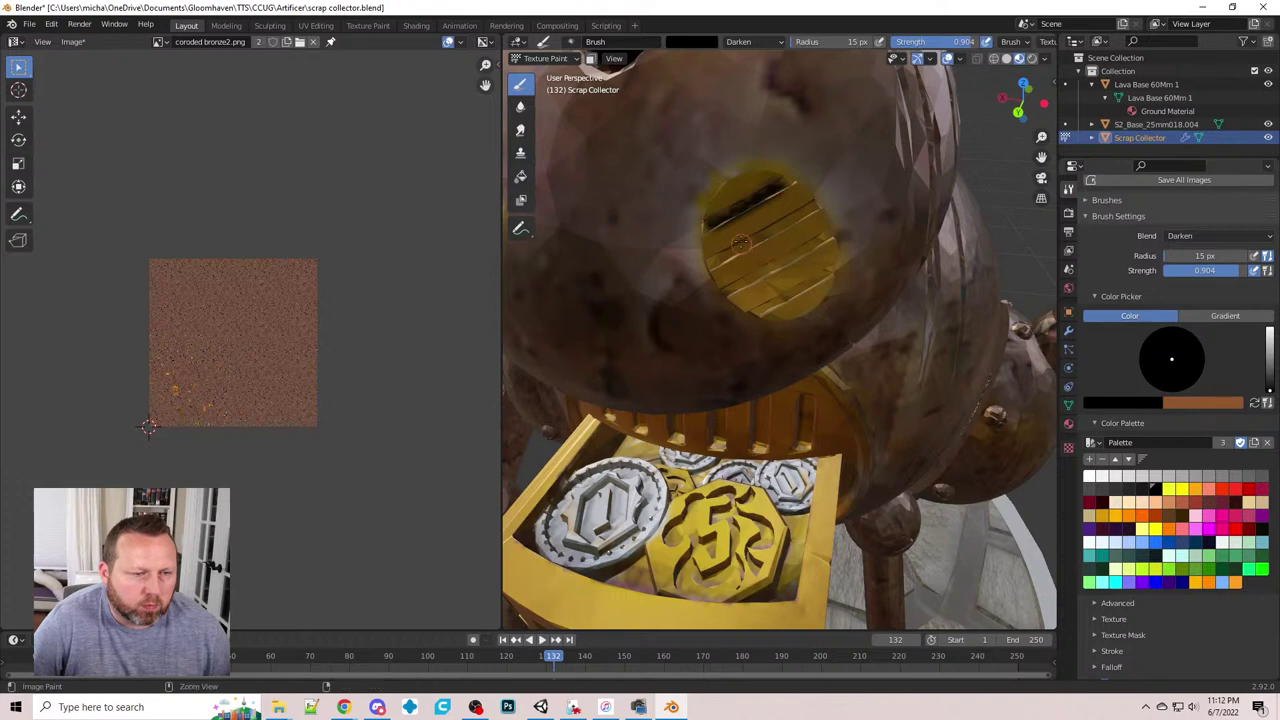
{"action": "key", "text": "ctrl+z"}
{"action": "scroll", "coordinate": [729, 249], "scroll_direction": "up", "scroll_amount": 8}
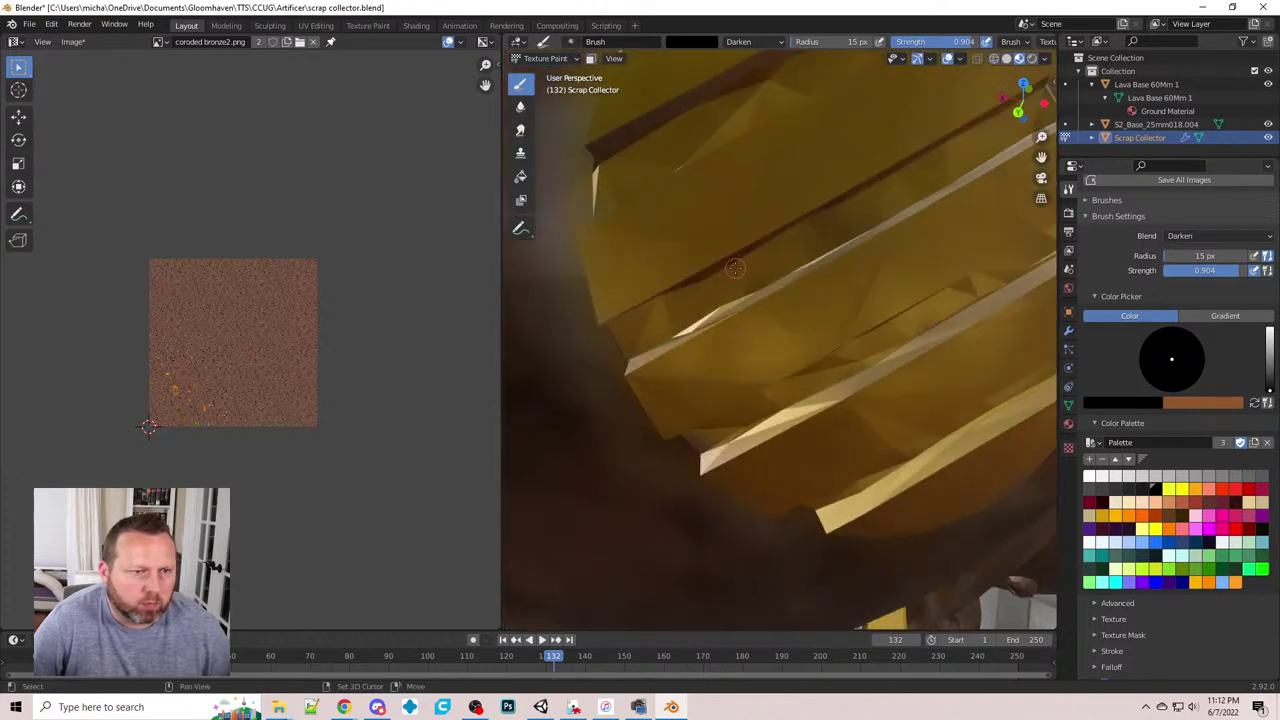
{"action": "middle_click_drag", "start_coordinate": [748, 248], "coordinate": [704, 287]}
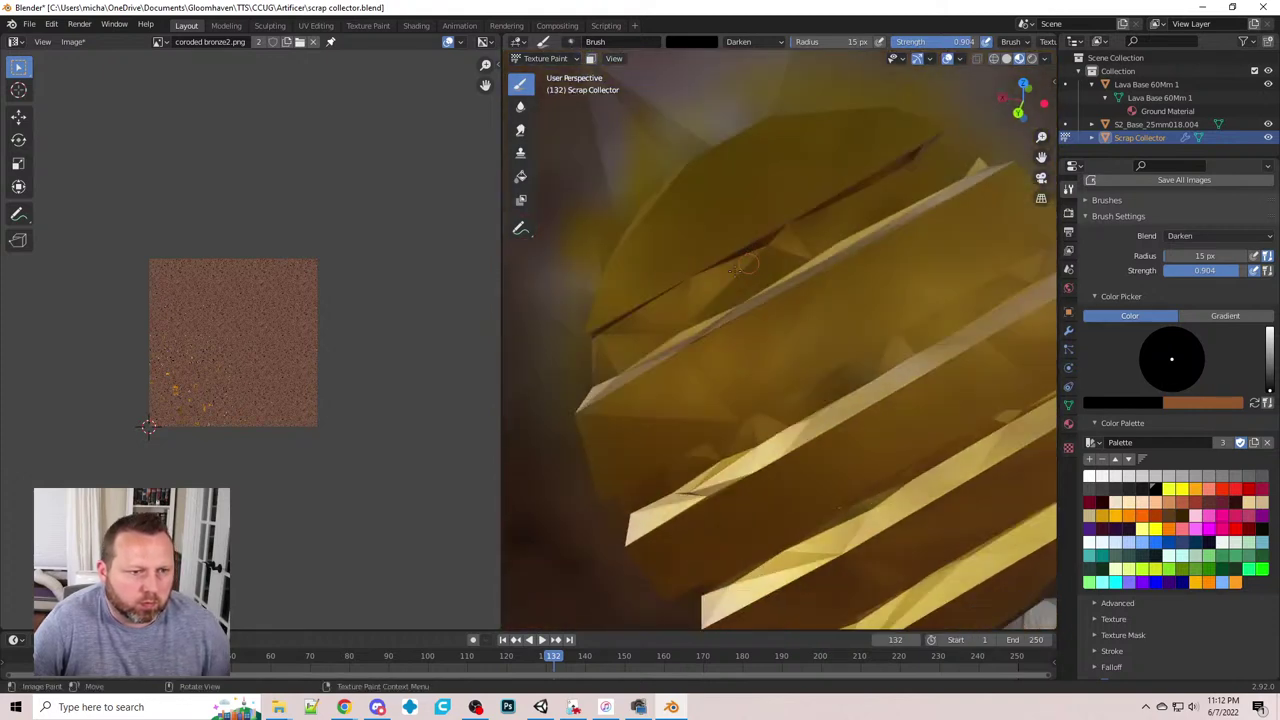
{"action": "key", "text": "bracketright"}
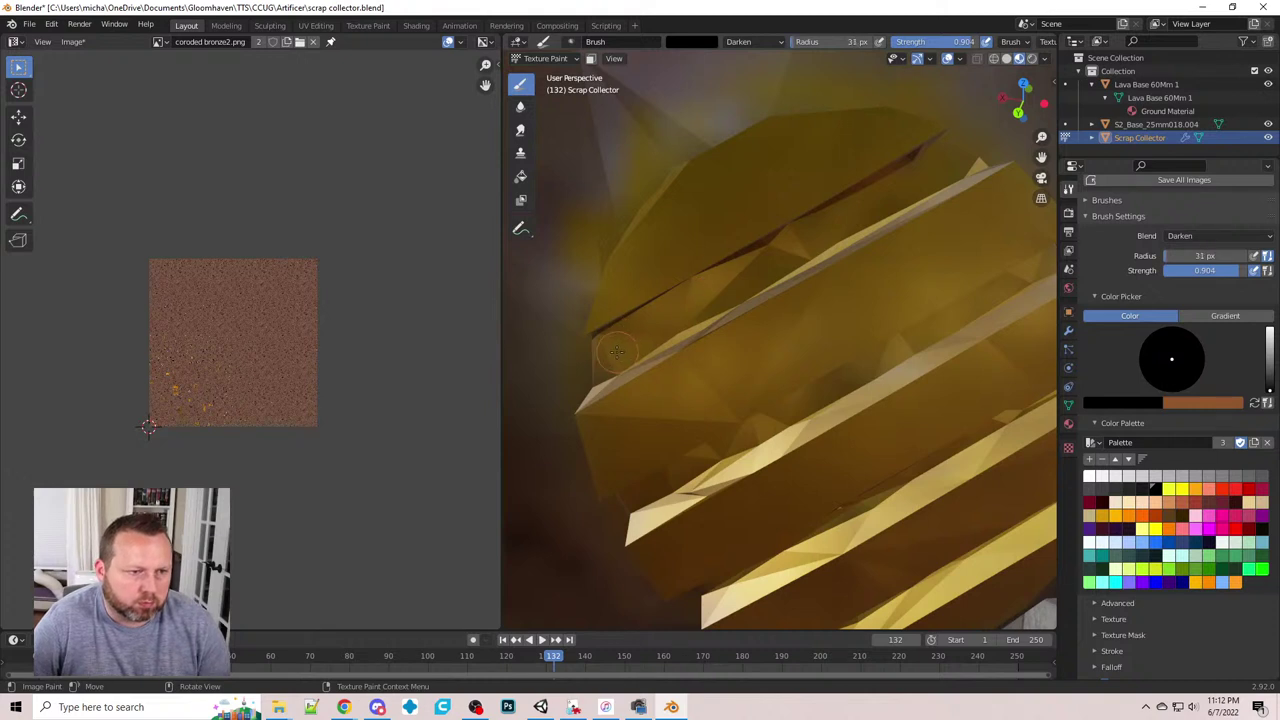
{"action": "mouse_move", "coordinate": [617, 352]}
{"action": "left_mouse_down"}
{"action": "mouse_move", "coordinate": [645, 322]}
{"action": "mouse_move", "coordinate": [731, 282]}
{"action": "left_mouse_up"}
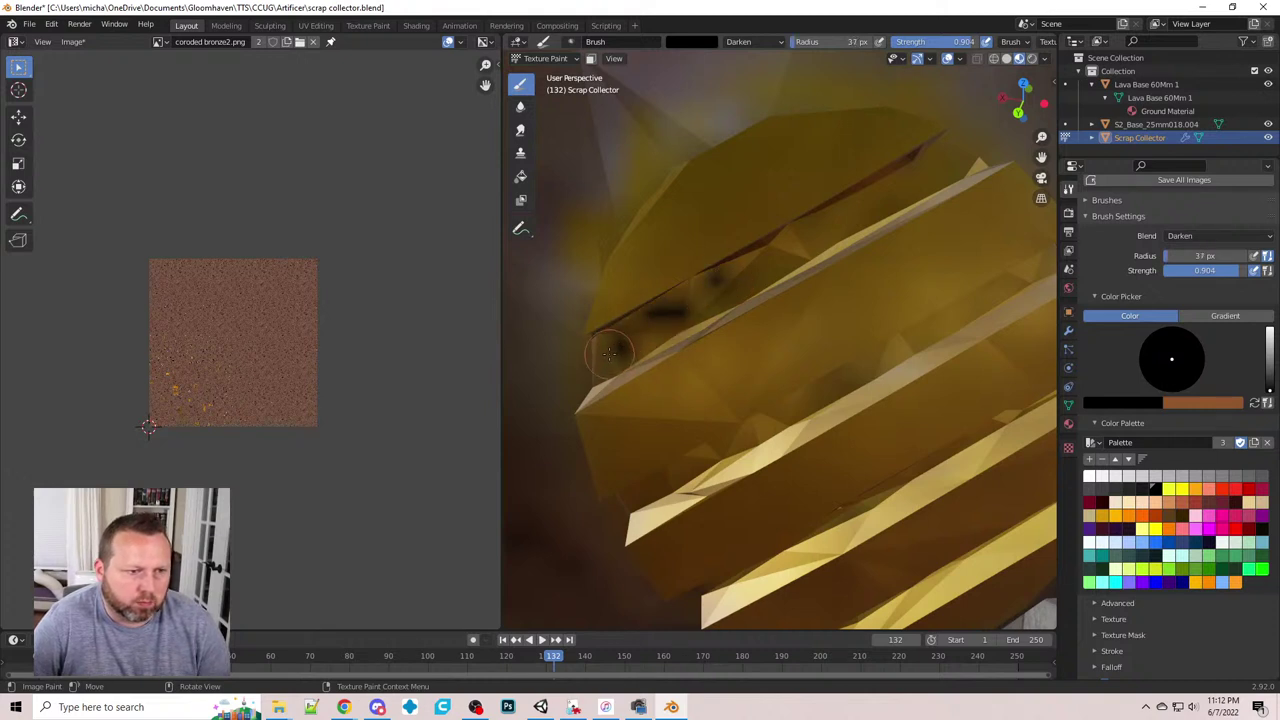
{"action": "mouse_move", "coordinate": [610, 352]}
{"action": "left_mouse_down"}
{"action": "mouse_move", "coordinate": [935, 165]}
{"action": "mouse_move", "coordinate": [848, 226]}
{"action": "left_mouse_up"}
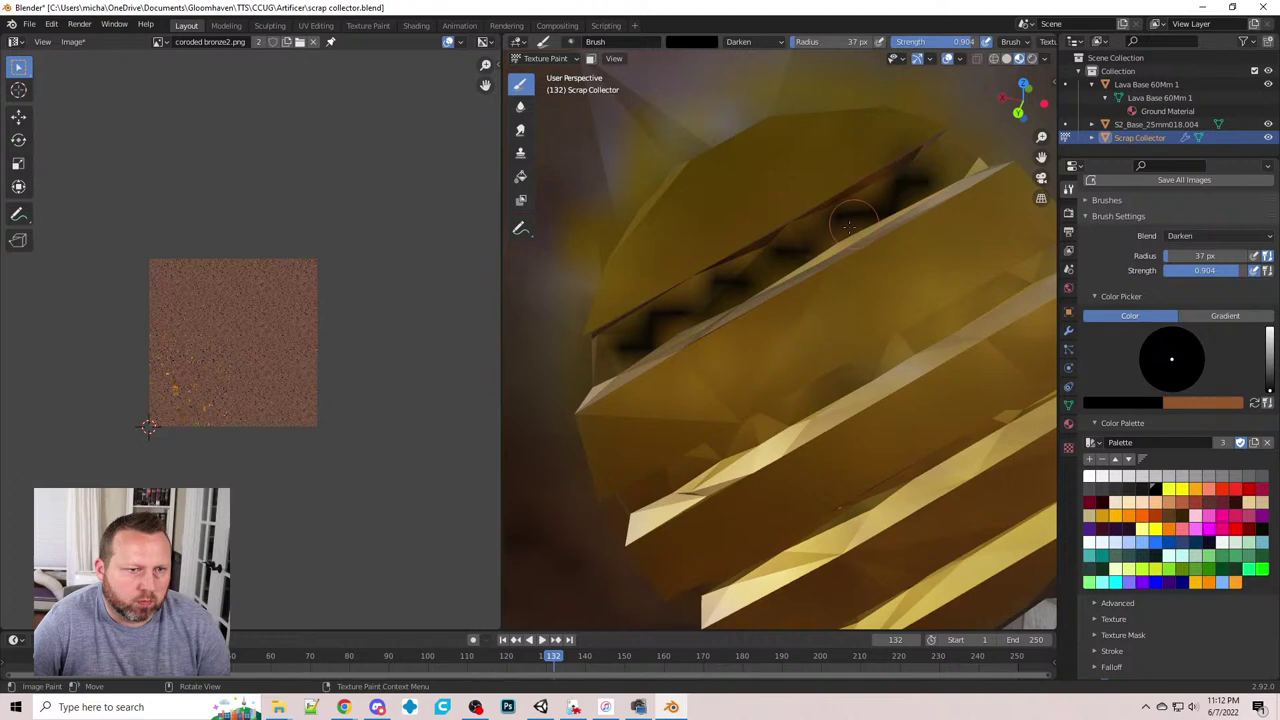
{"action": "left_click_drag", "start_coordinate": [686, 300], "coordinate": [603, 349]}
{"action": "mouse_move", "coordinate": [643, 486]}
{"action": "left_mouse_down"}
{"action": "mouse_move", "coordinate": [964, 324]}
{"action": "mouse_move", "coordinate": [1027, 276]}
{"action": "left_mouse_up"}
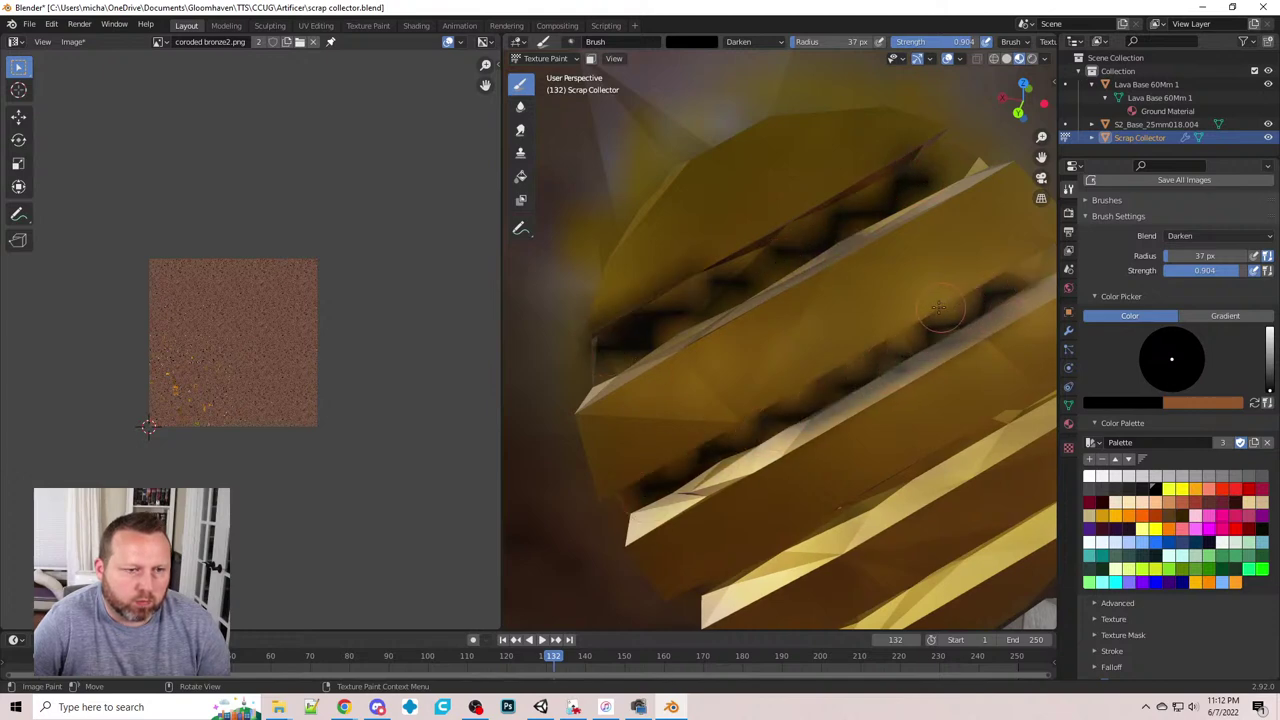
- Reduce the brush to 14 px, darken that vent's two upper slots further and blacken its two lower slots
{"action": "scroll", "coordinate": [939, 307], "scroll_direction": "down", "scroll_amount": 6}
{"action": "middle_click_drag", "start_coordinate": [900, 318], "coordinate": [809, 338]}
{"action": "key", "text": "bracketleft"}
{"action": "key", "text": "bracketleft"}
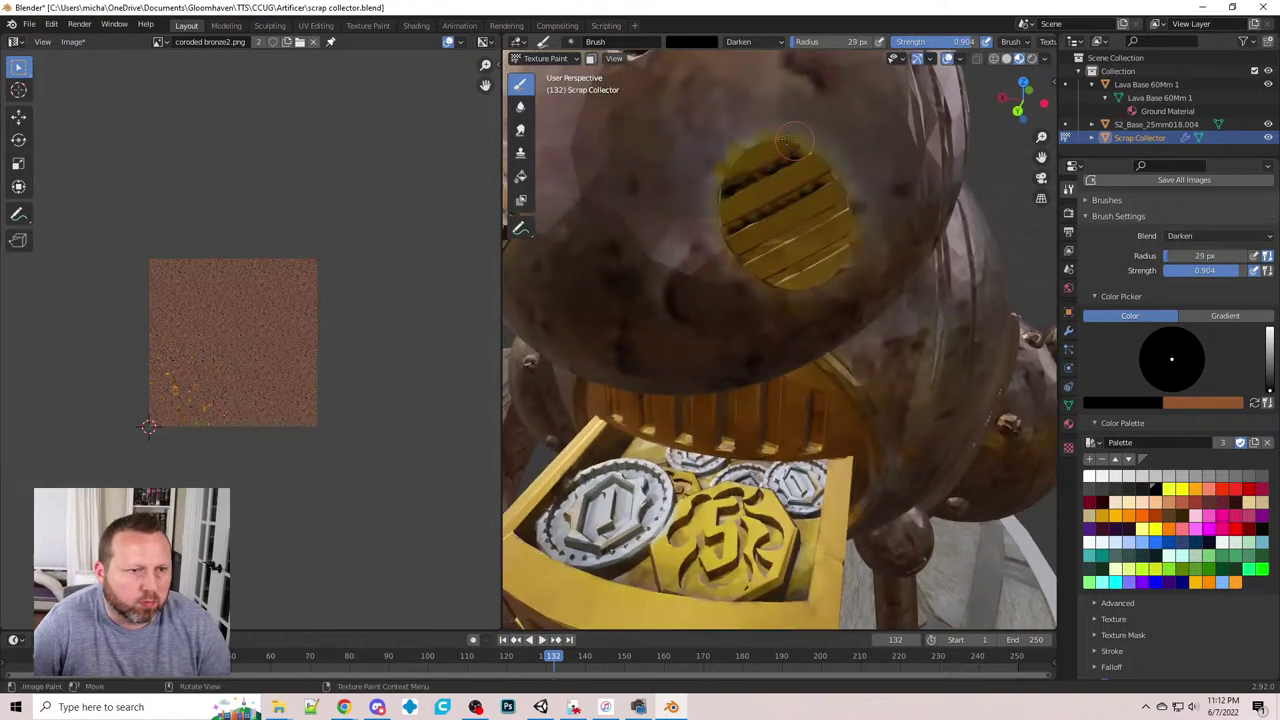
{"action": "key", "text": "bracketleft"}
{"action": "key", "text": "bracketleft"}
{"action": "key", "text": "bracketleft"}
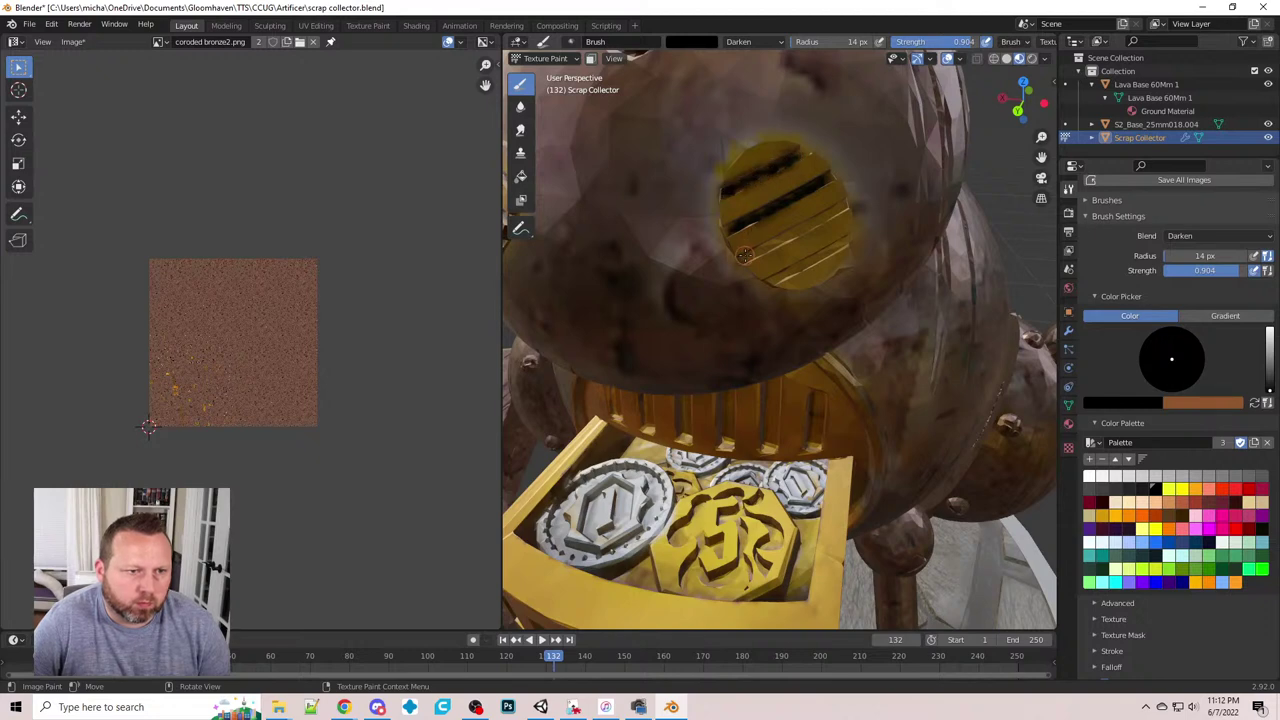
{"action": "left_click_drag", "start_coordinate": [744, 256], "coordinate": [842, 206]}
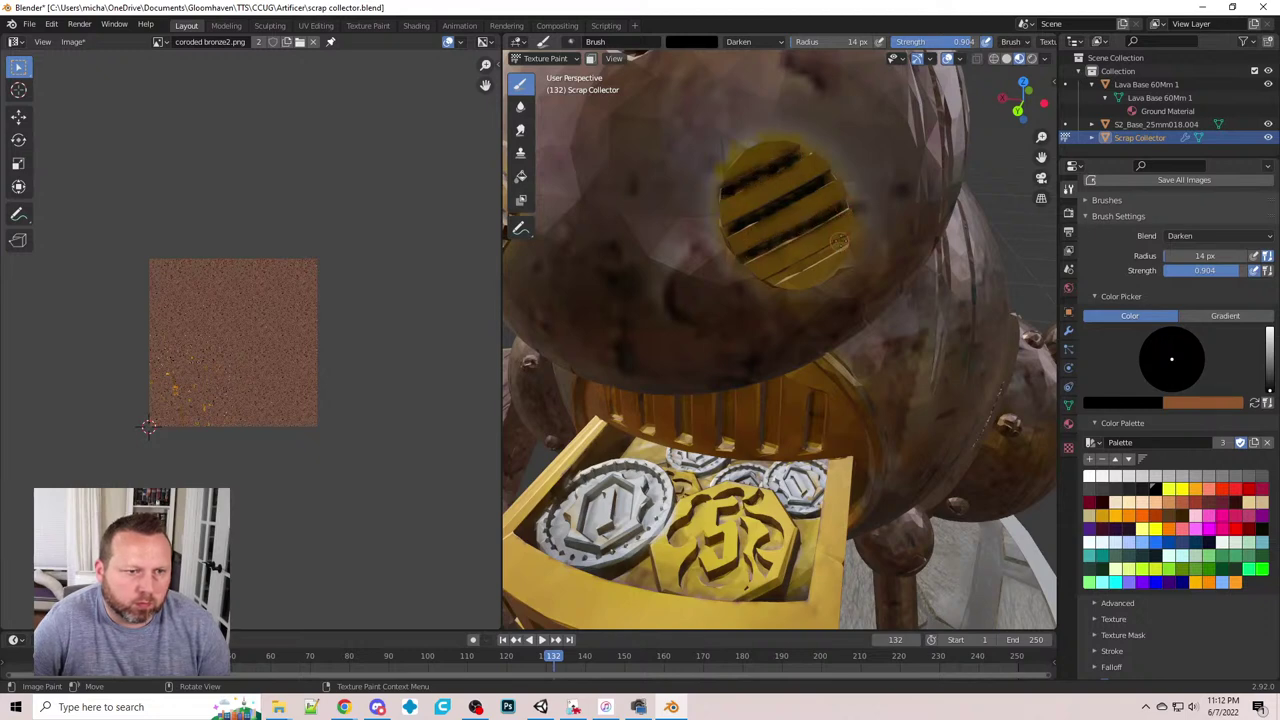
{"action": "left_click_drag", "start_coordinate": [811, 258], "coordinate": [773, 279]}
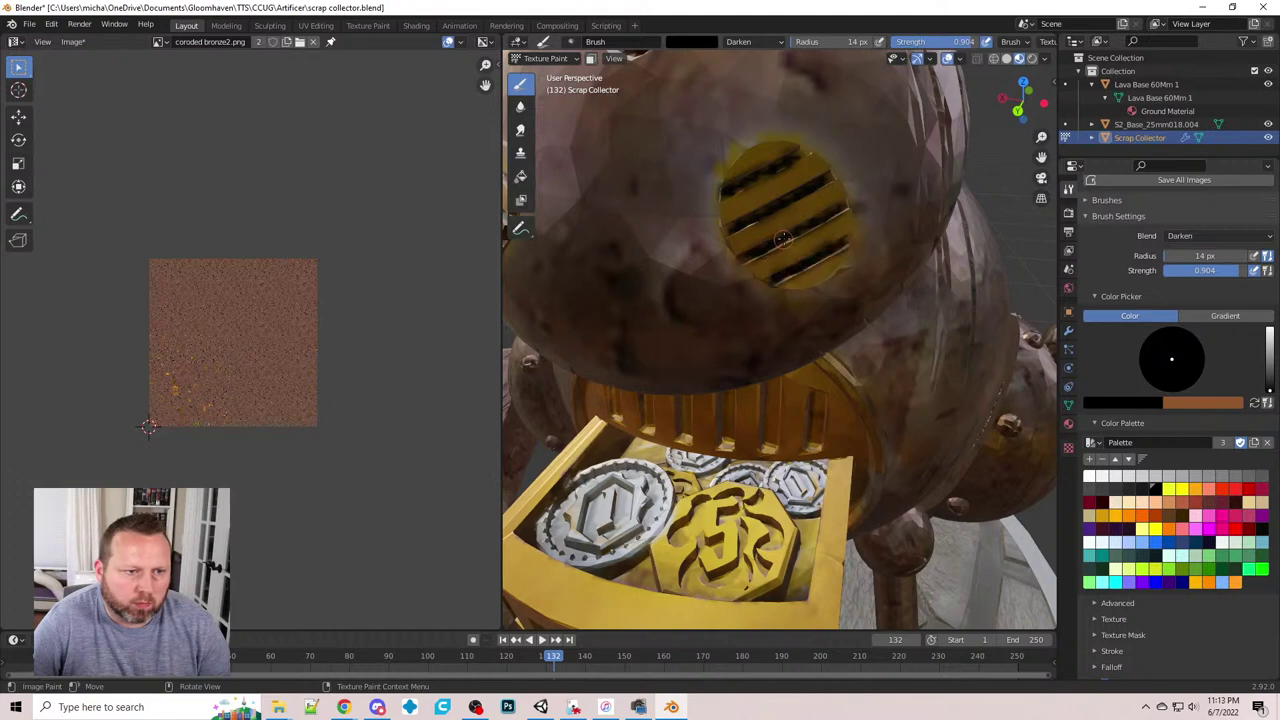
- Go over the four slots of the first yellow vent again with the 14 px black brush to fill their gaps
{"action": "middle_click_drag", "start_coordinate": [688, 216], "coordinate": [766, 220]}
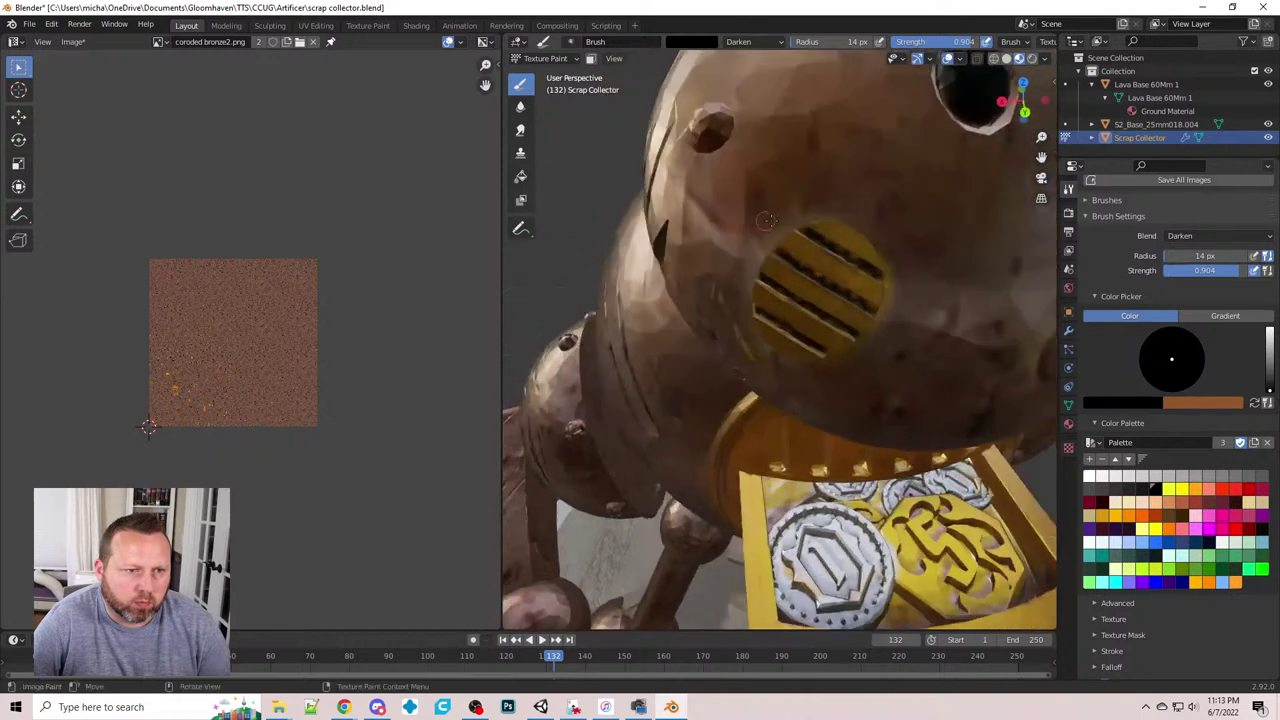
{"action": "left_click_drag", "start_coordinate": [808, 232], "coordinate": [838, 250]}
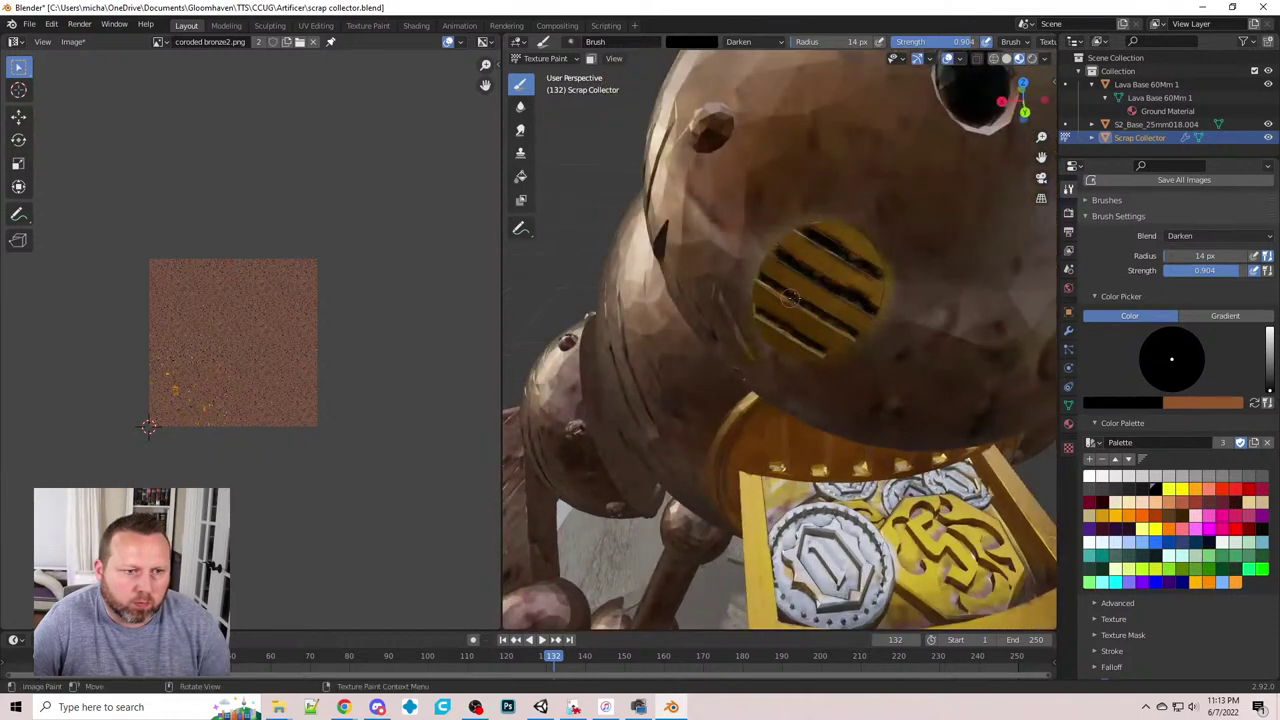
{"action": "key", "text": "super+x"}
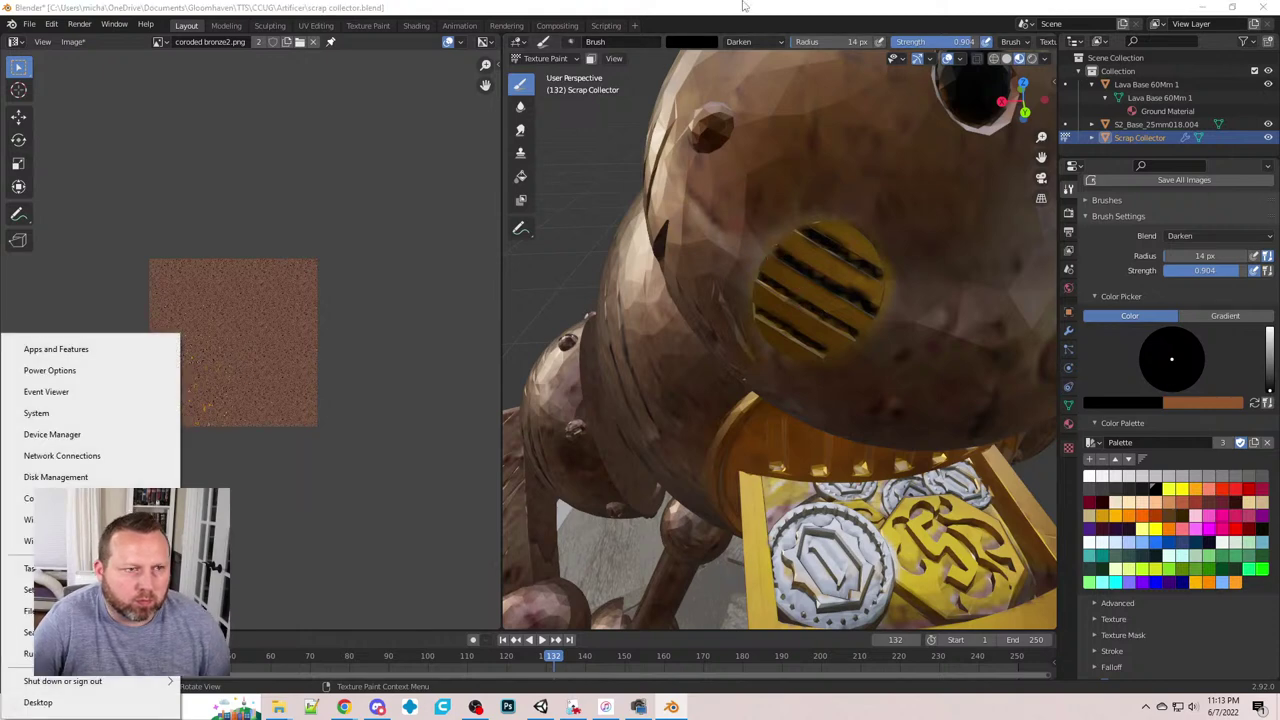
{"action": "key", "text": "Escape"}
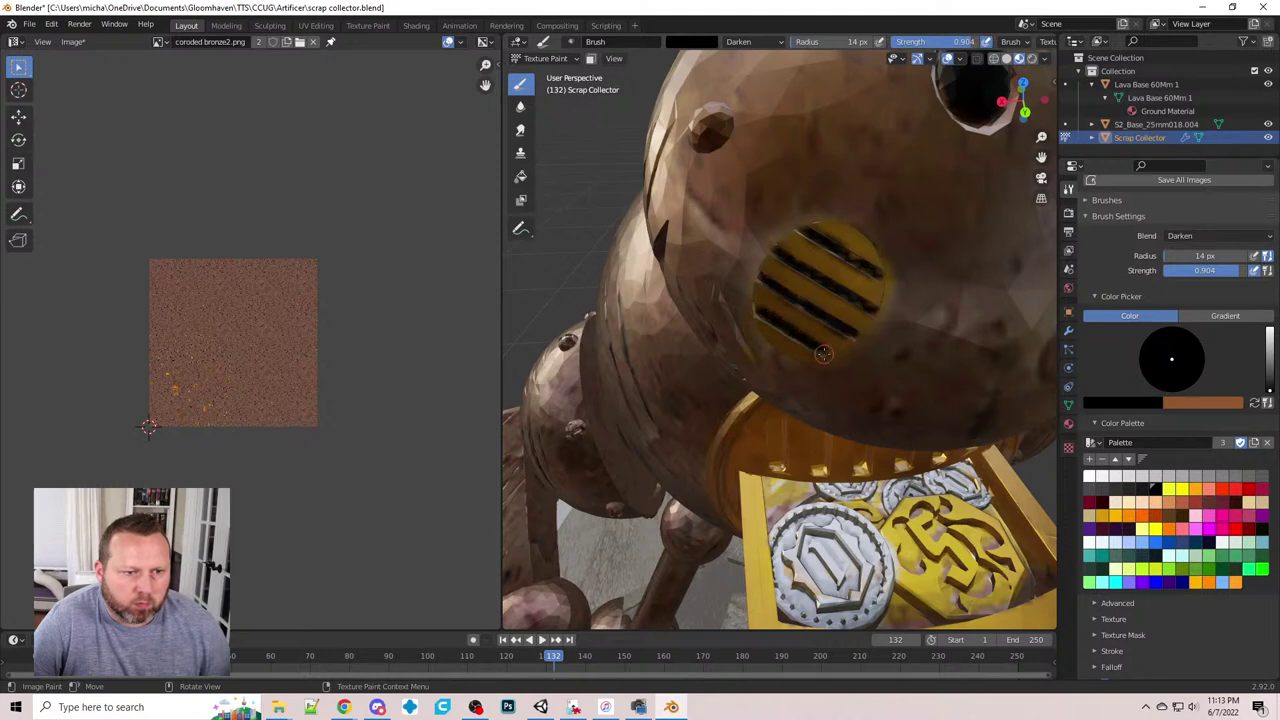
{"action": "scroll", "coordinate": [828, 360], "scroll_direction": "up", "scroll_amount": 5}
{"action": "middle_click_drag", "start_coordinate": [782, 296], "coordinate": [804, 291], "text": "shift"}
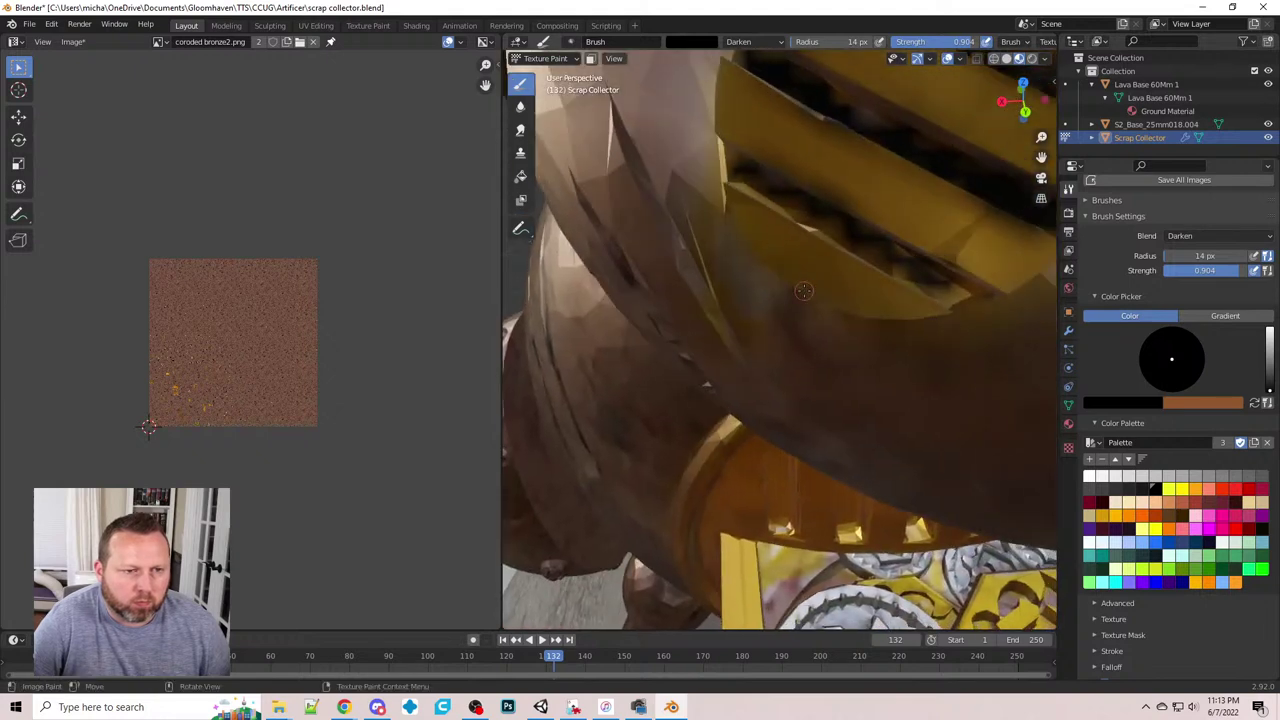
- Enlarge the brush to 24 px and darken the lower slots of the round yellow face vent with black
{"action": "key", "text": "f"}
{"action": "left_click", "coordinate": [741, 171]}
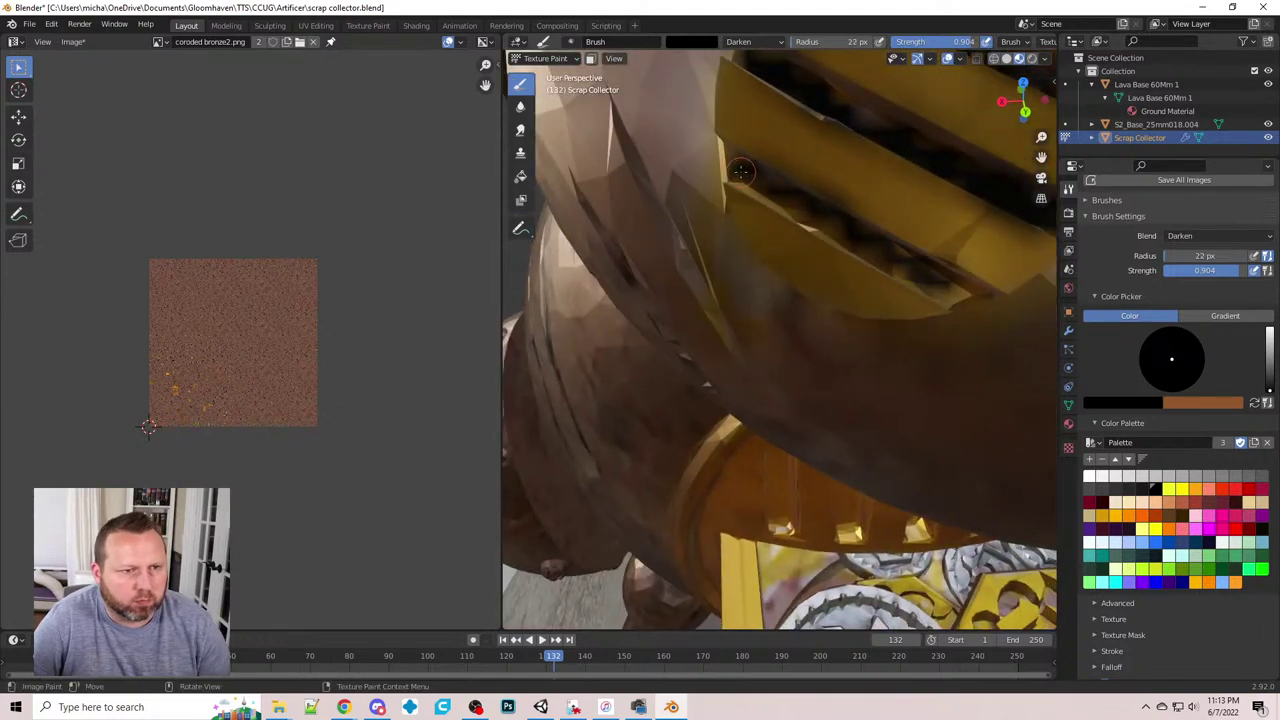
{"action": "mouse_move", "coordinate": [762, 187]}
{"action": "left_mouse_down"}
{"action": "mouse_move", "coordinate": [952, 297]}
{"action": "mouse_move", "coordinate": [918, 271]}
{"action": "left_mouse_up"}
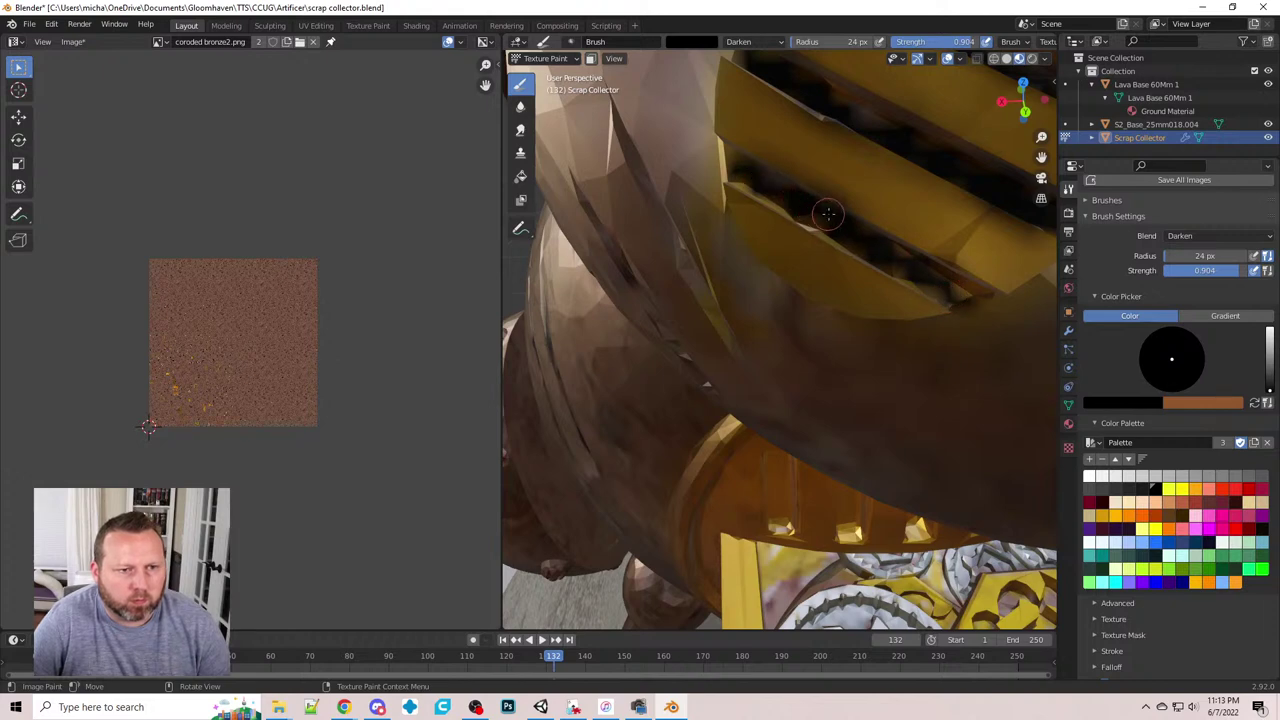
{"action": "middle_click_drag", "start_coordinate": [860, 216], "coordinate": [841, 202]}
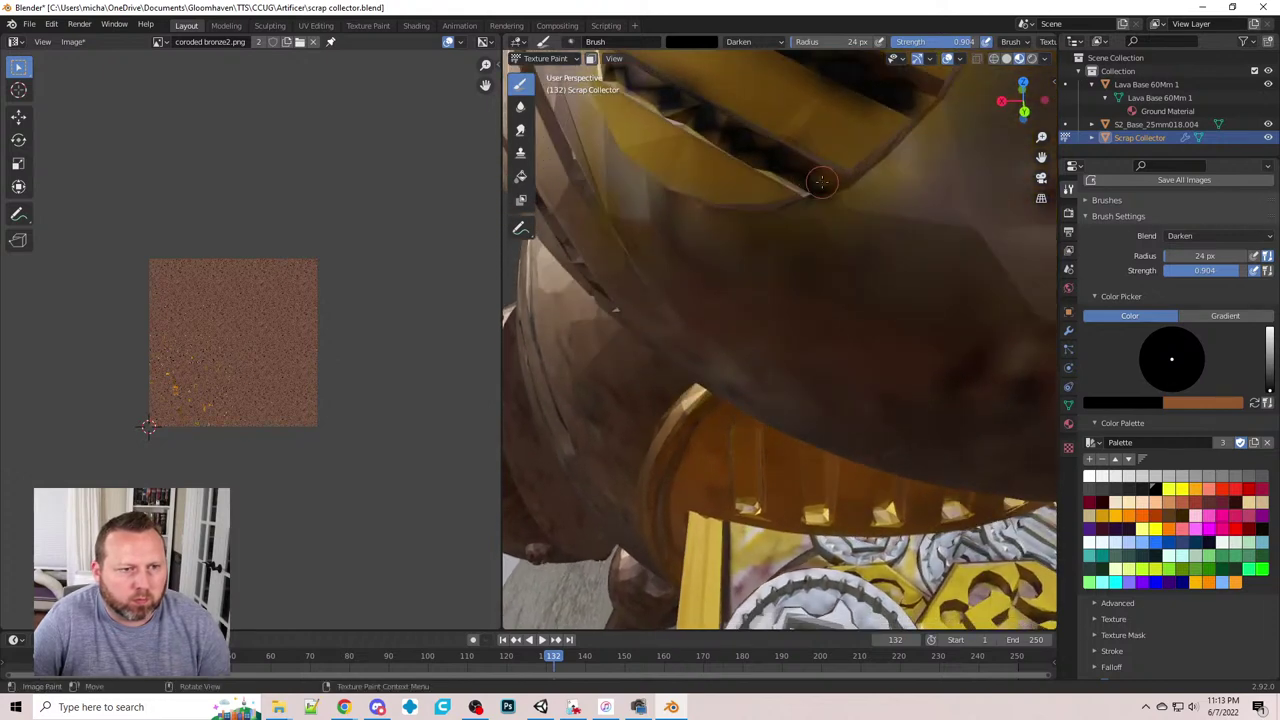
{"action": "scroll", "coordinate": [688, 119], "scroll_direction": "down", "scroll_amount": 4}
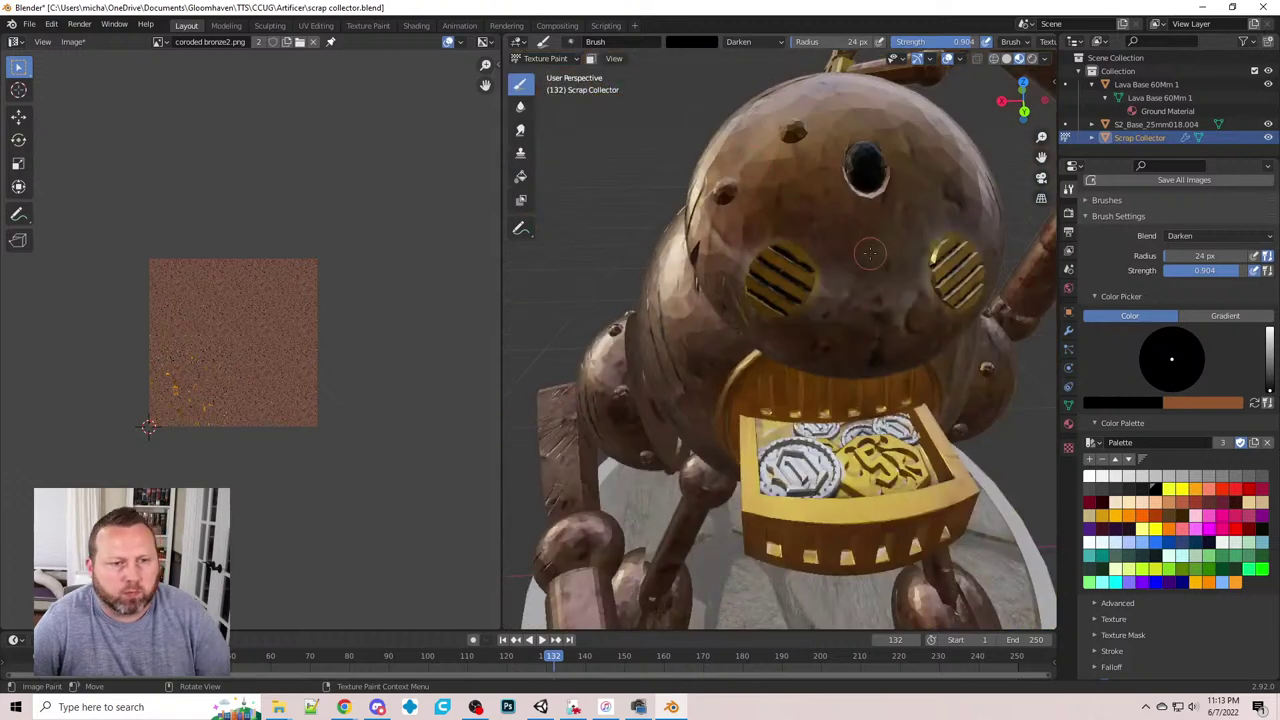
- Set the brush to a light orange-tan palette color with the Color blend mode for the face vent surroundings
{"action": "middle_click_drag", "start_coordinate": [867, 243], "coordinate": [808, 190]}
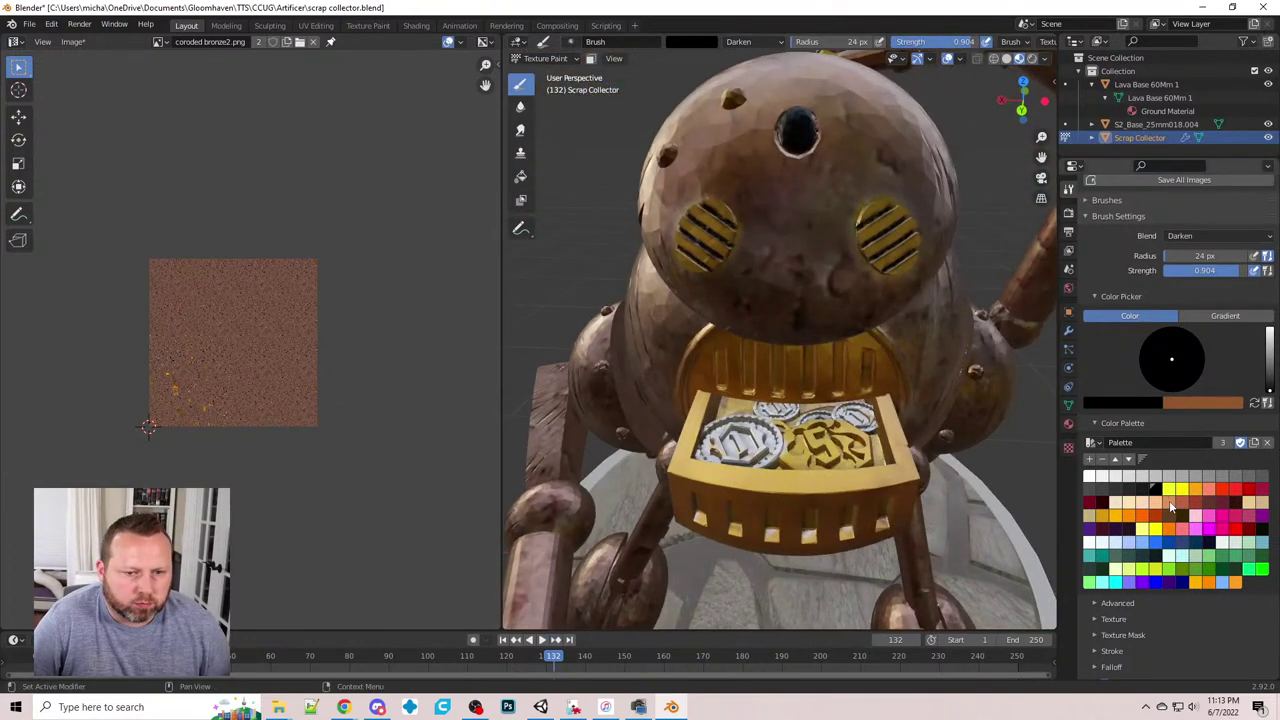
{"action": "left_click", "coordinate": [1171, 505]}
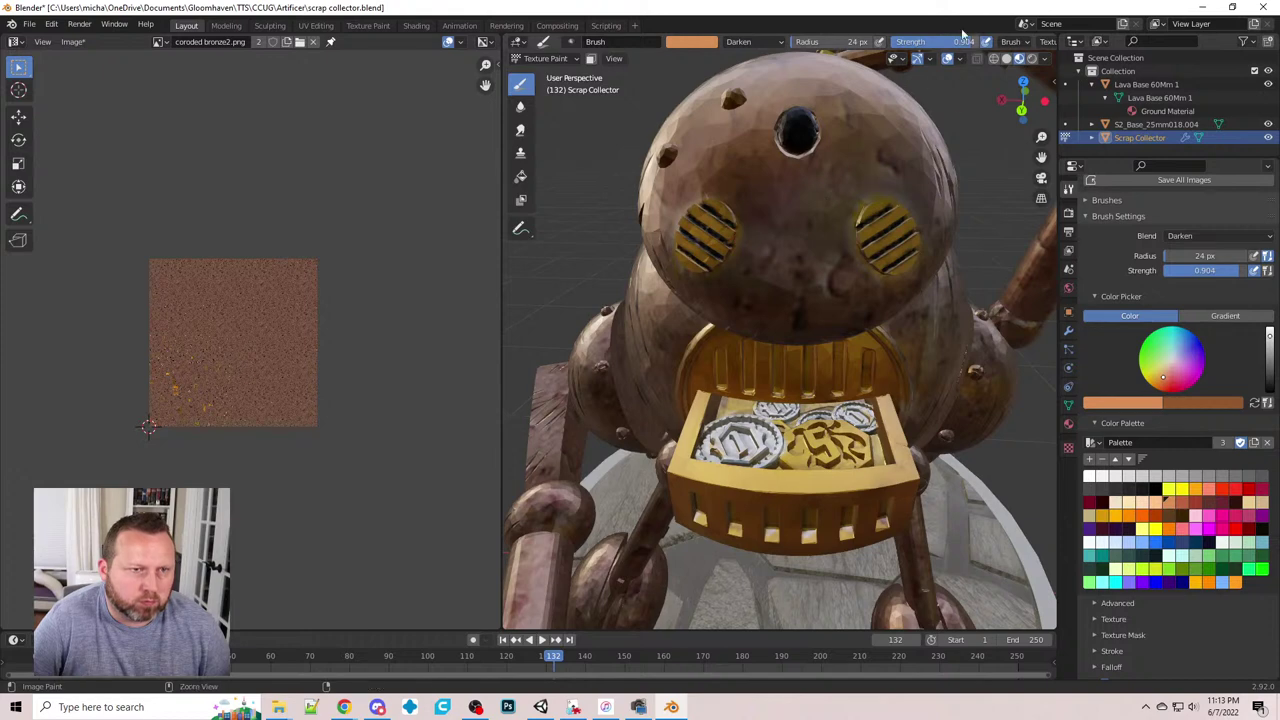
{"action": "left_click", "coordinate": [745, 42]}
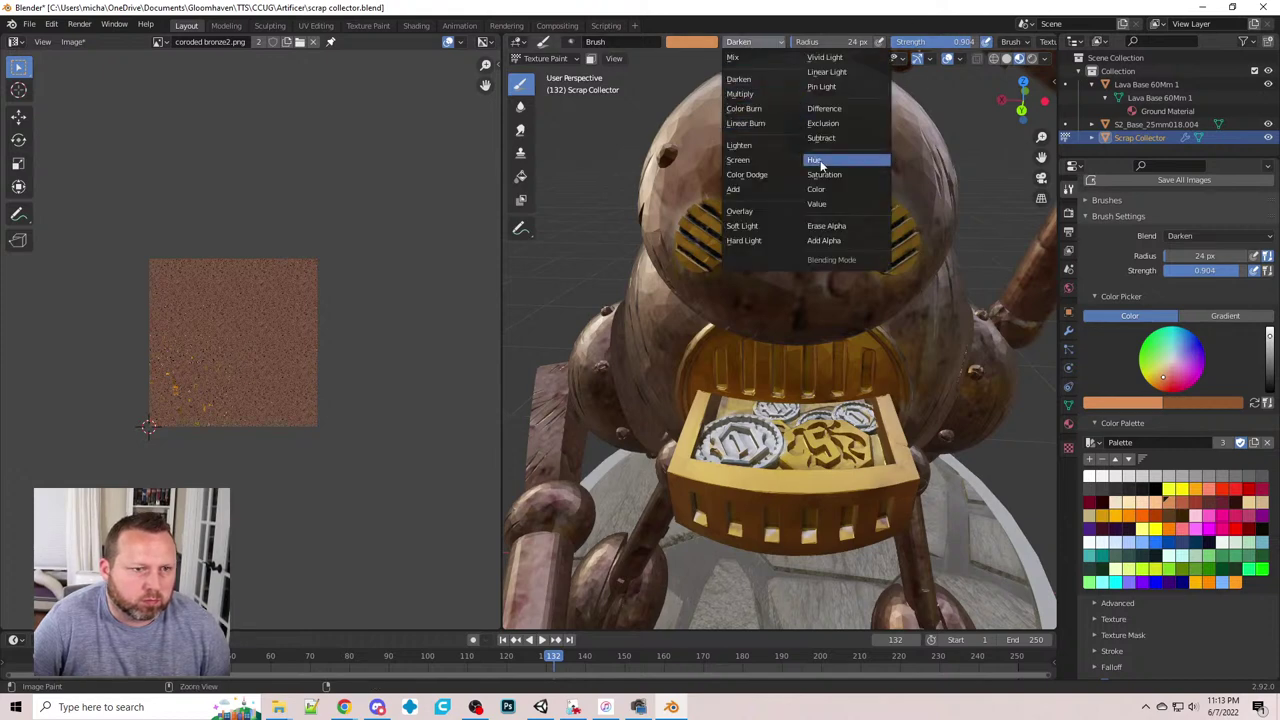
{"action": "left_click", "coordinate": [818, 190]}
{"action": "scroll", "coordinate": [746, 264], "scroll_direction": "up", "scroll_amount": 2}
{"action": "middle_click_drag", "start_coordinate": [735, 167], "coordinate": [775, 260], "text": "shift"}
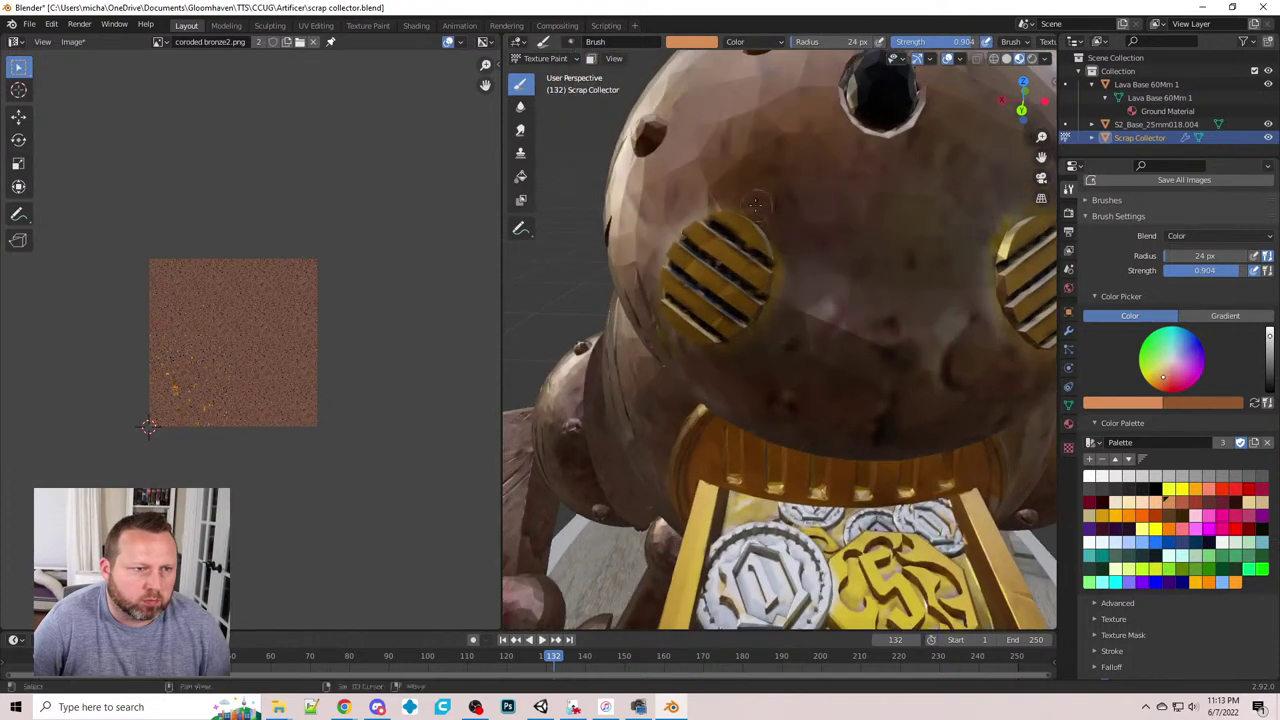
- Set the brush radius to 34 px and tint the bronze head around both round face vents with the tan color
{"action": "scroll", "coordinate": [771, 263], "scroll_direction": "up", "scroll_amount": 4}
{"action": "scroll", "coordinate": [786, 220], "scroll_direction": "down", "scroll_amount": 4}
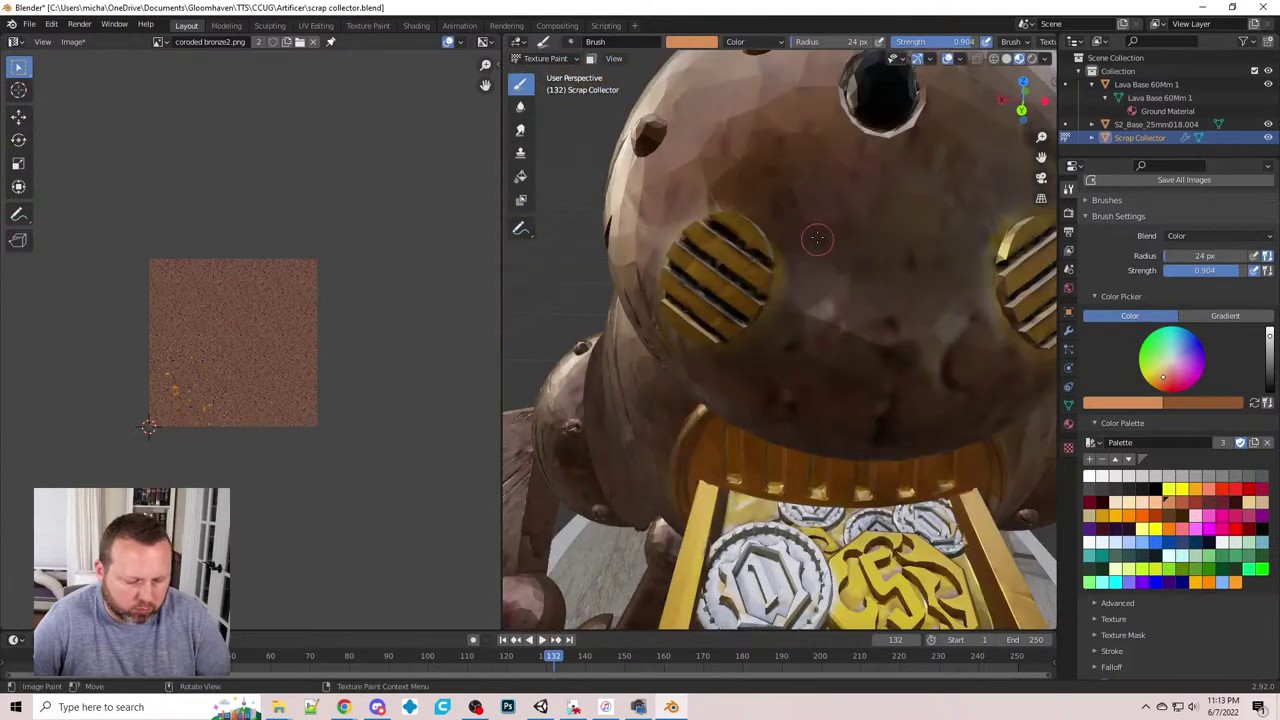
{"action": "key", "text": "bracketright"}
{"action": "key", "text": "bracketright"}
{"action": "key", "text": "bracketright"}
{"action": "key", "text": "bracketright"}
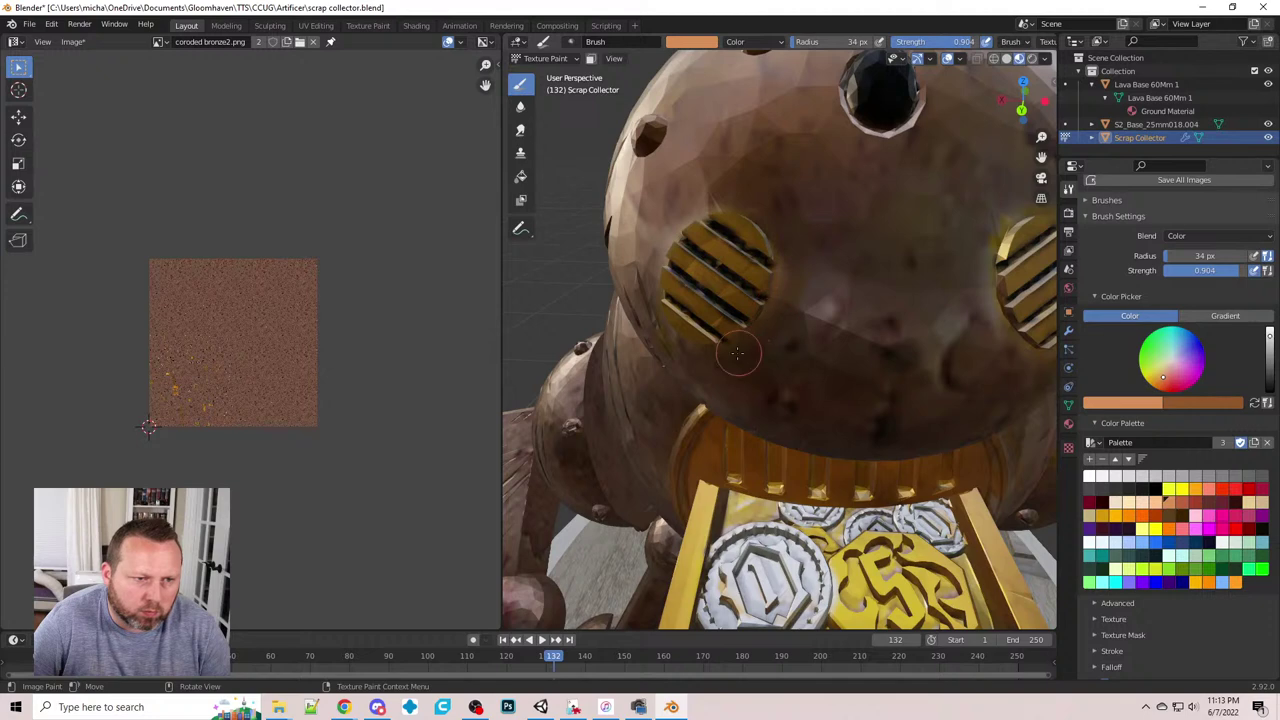
{"action": "middle_click_drag", "start_coordinate": [869, 234], "coordinate": [822, 244]}
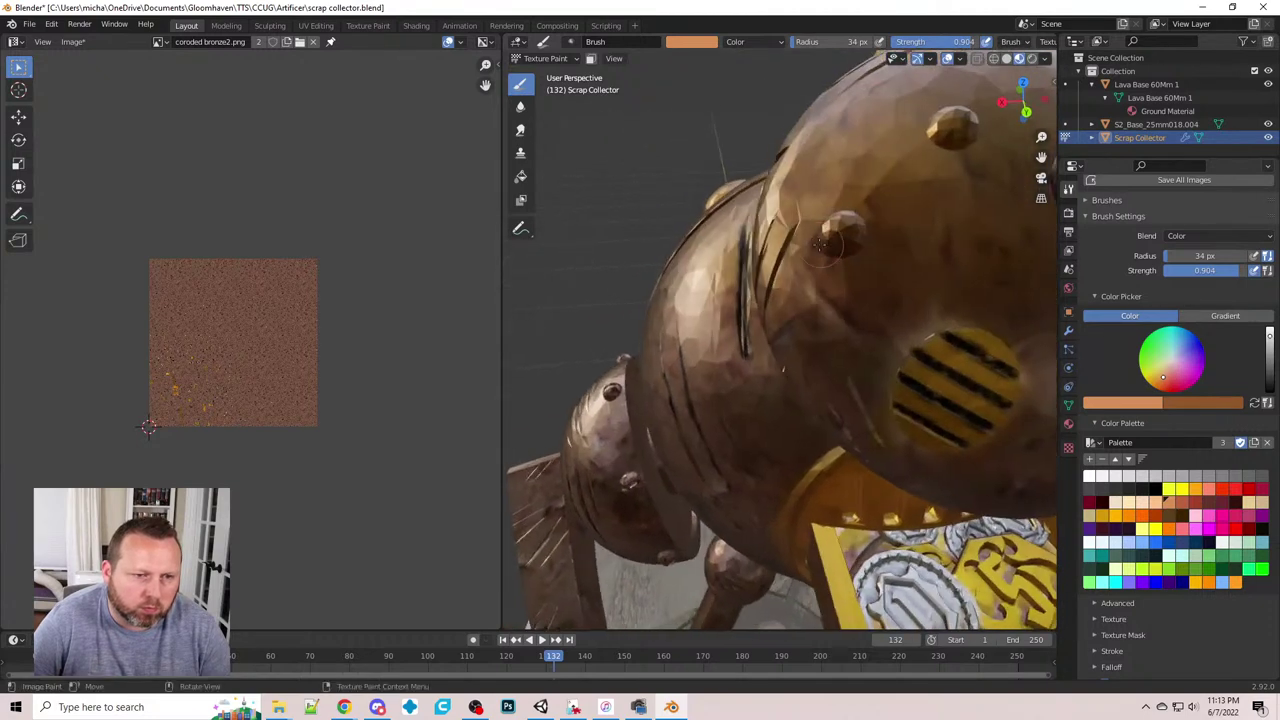
{"action": "middle_click_drag", "start_coordinate": [933, 303], "coordinate": [876, 278]}
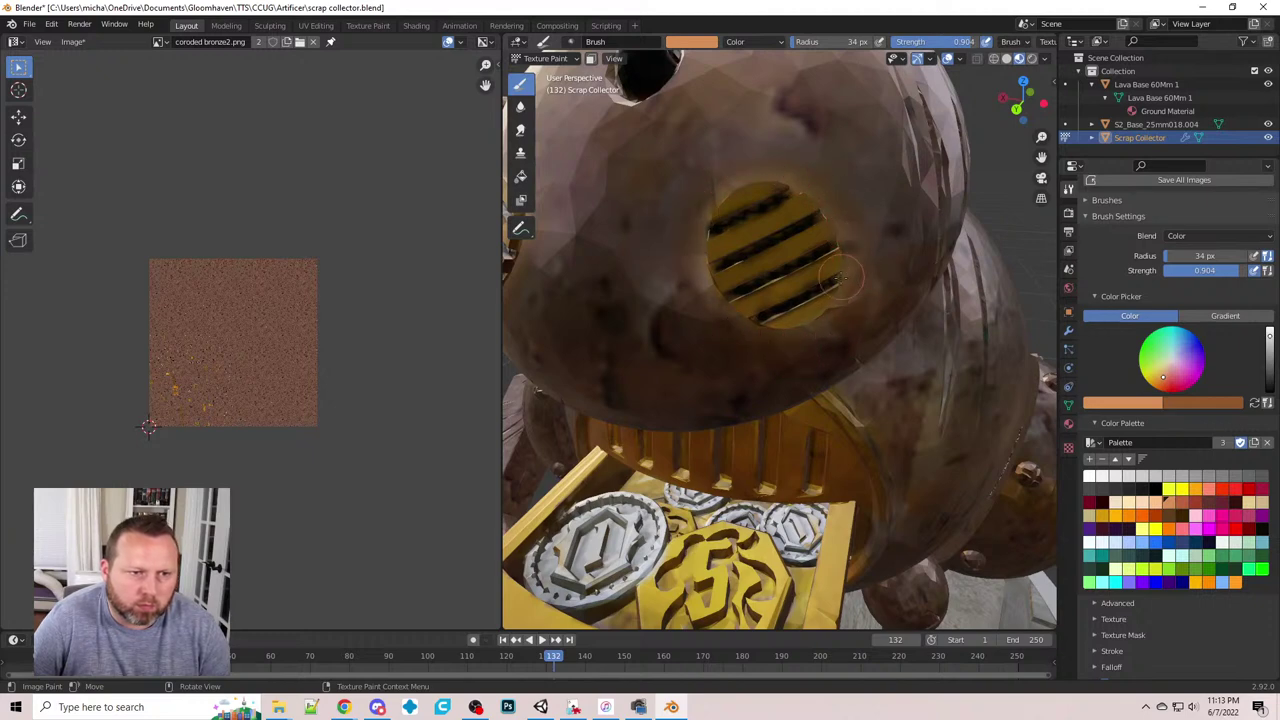
{"action": "middle_click_drag", "start_coordinate": [845, 360], "coordinate": [869, 290]}
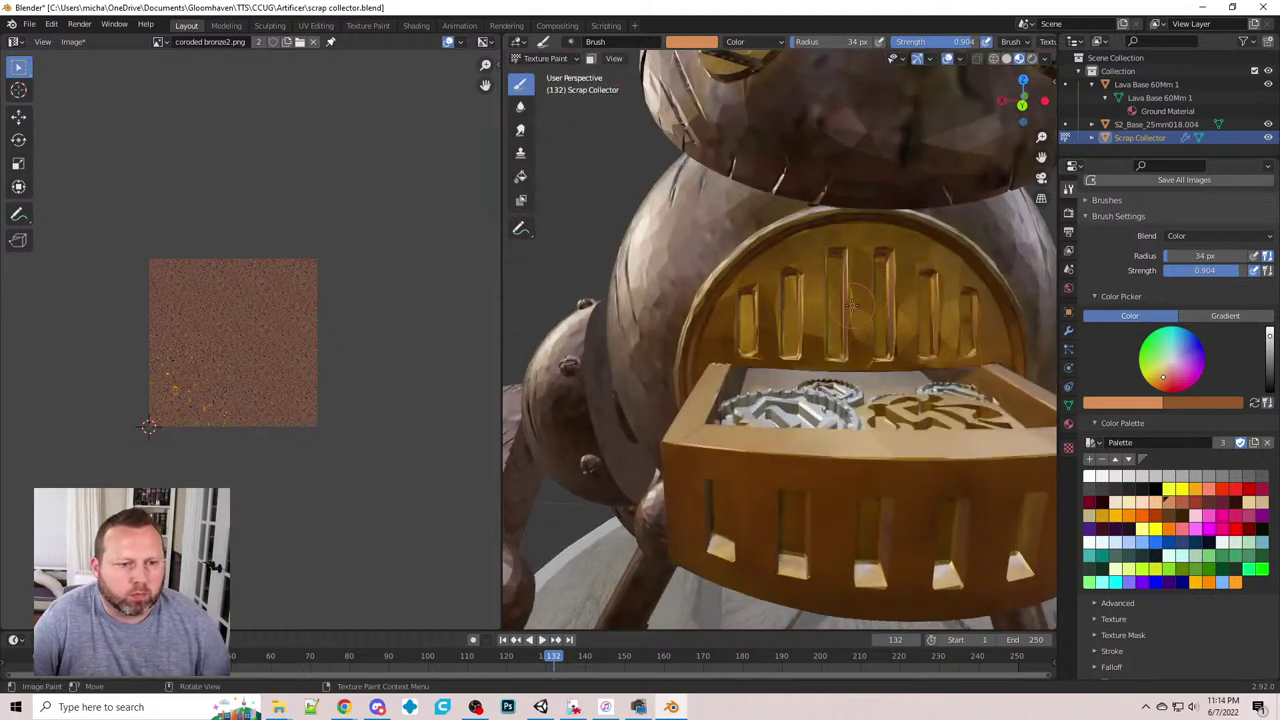
- Switch the brush to black with the Darken blend mode
{"action": "left_click", "coordinate": [1157, 489]}
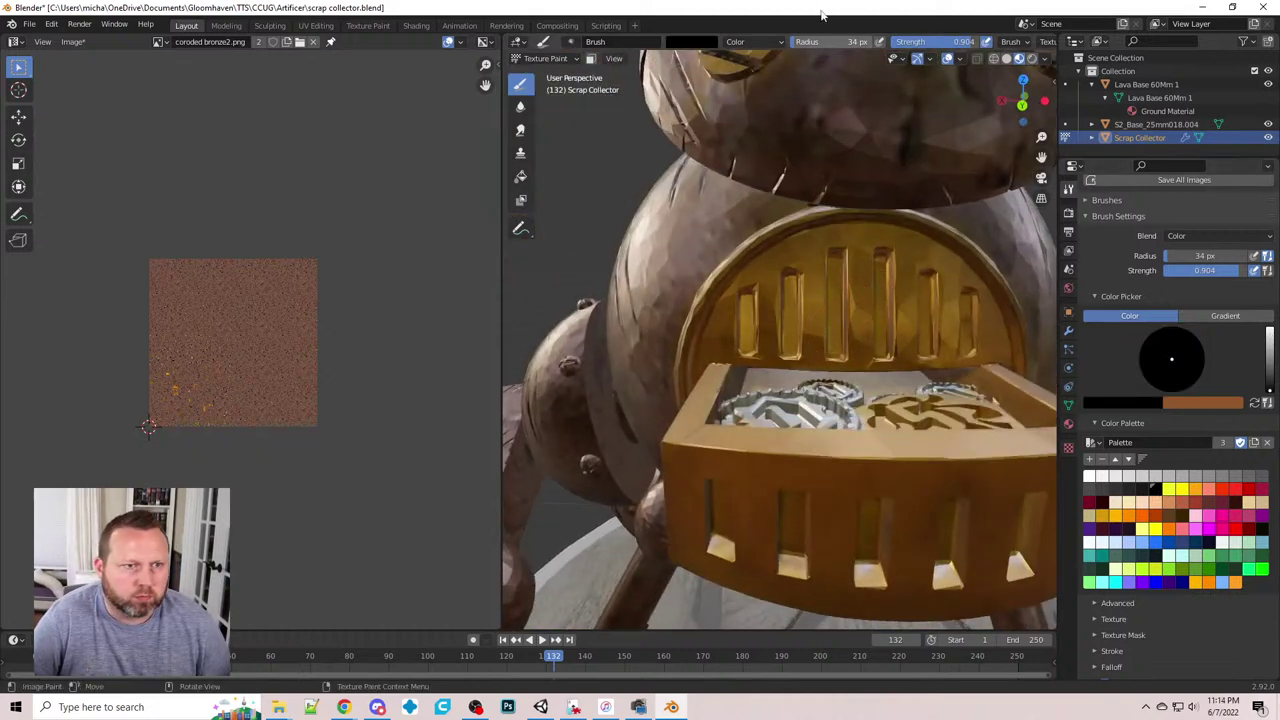
{"action": "left_click", "coordinate": [758, 42]}
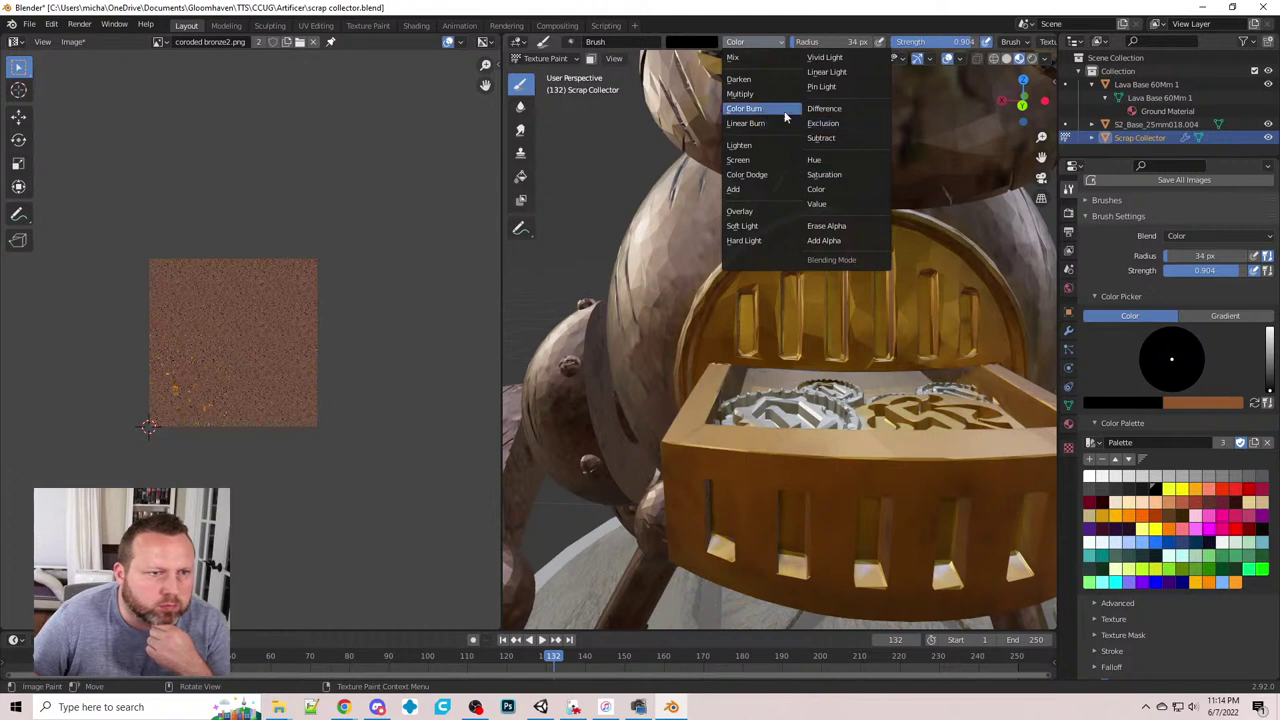
{"action": "left_click", "coordinate": [748, 79]}
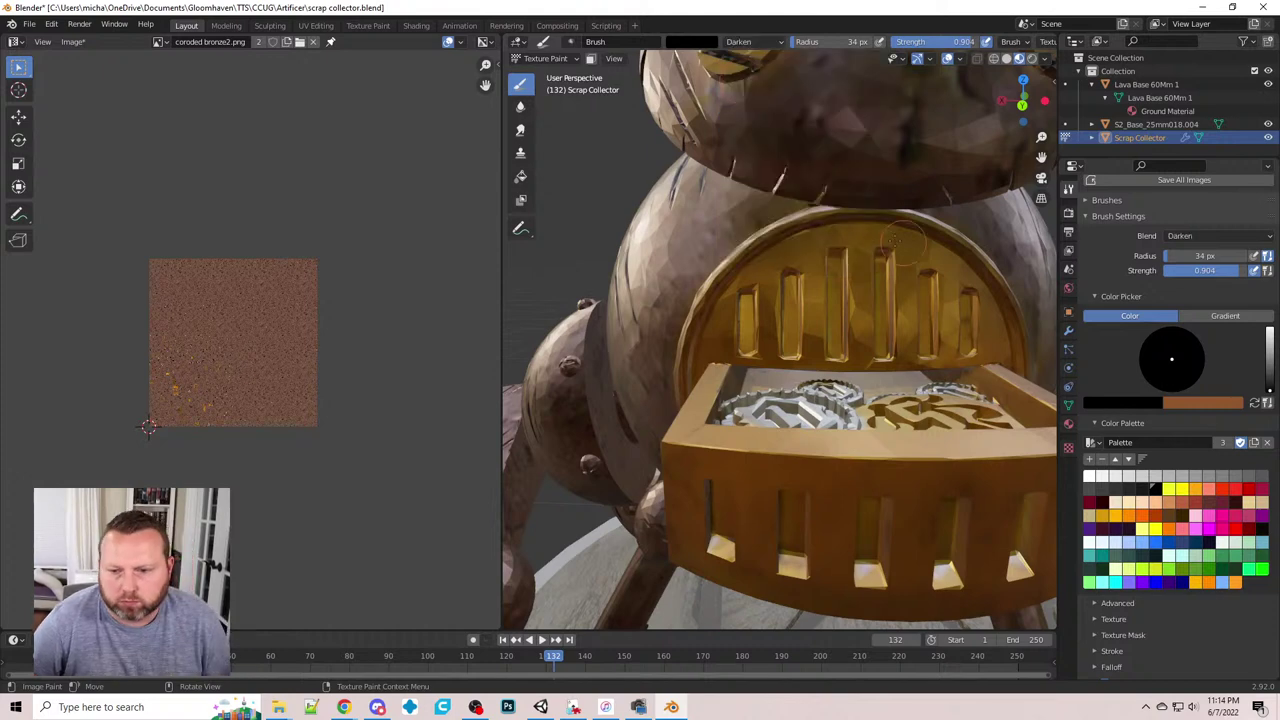
- Paint the inside of the first slot above the drawer black, using a 37 px brush
{"action": "scroll", "coordinate": [790, 315], "scroll_direction": "up", "scroll_amount": 3}
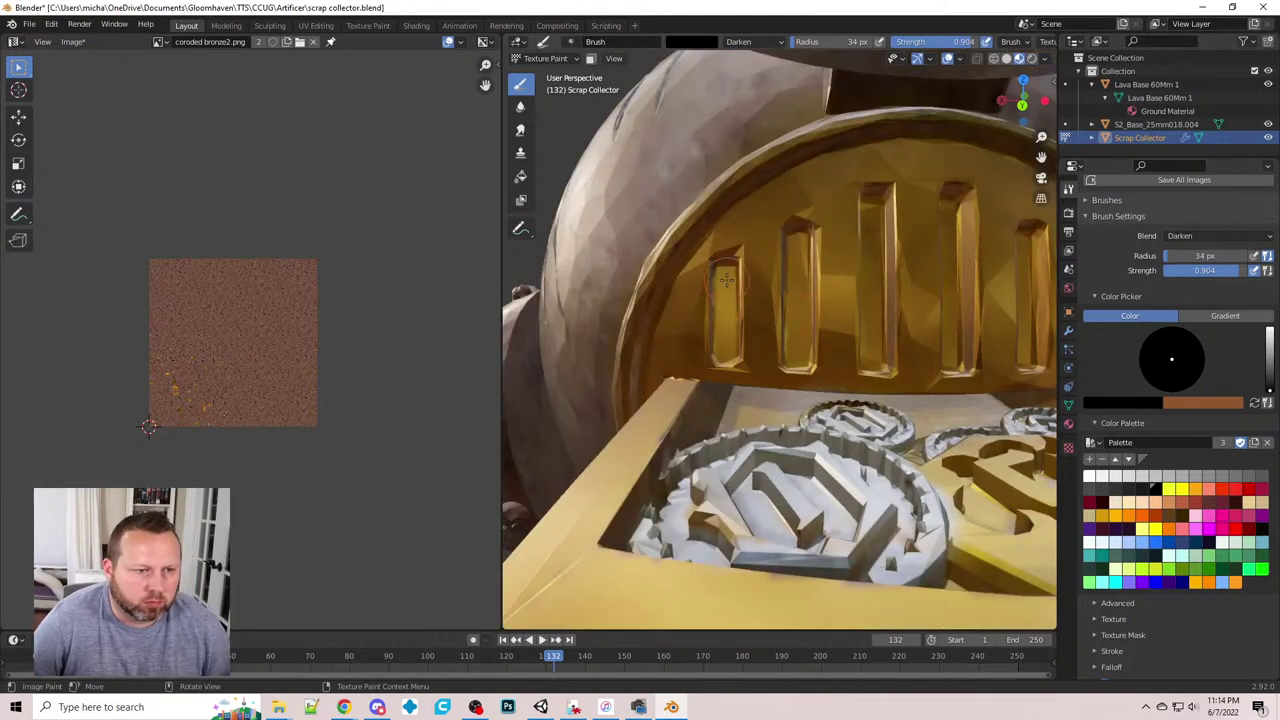
{"action": "left_click_drag", "start_coordinate": [727, 268], "coordinate": [723, 358]}
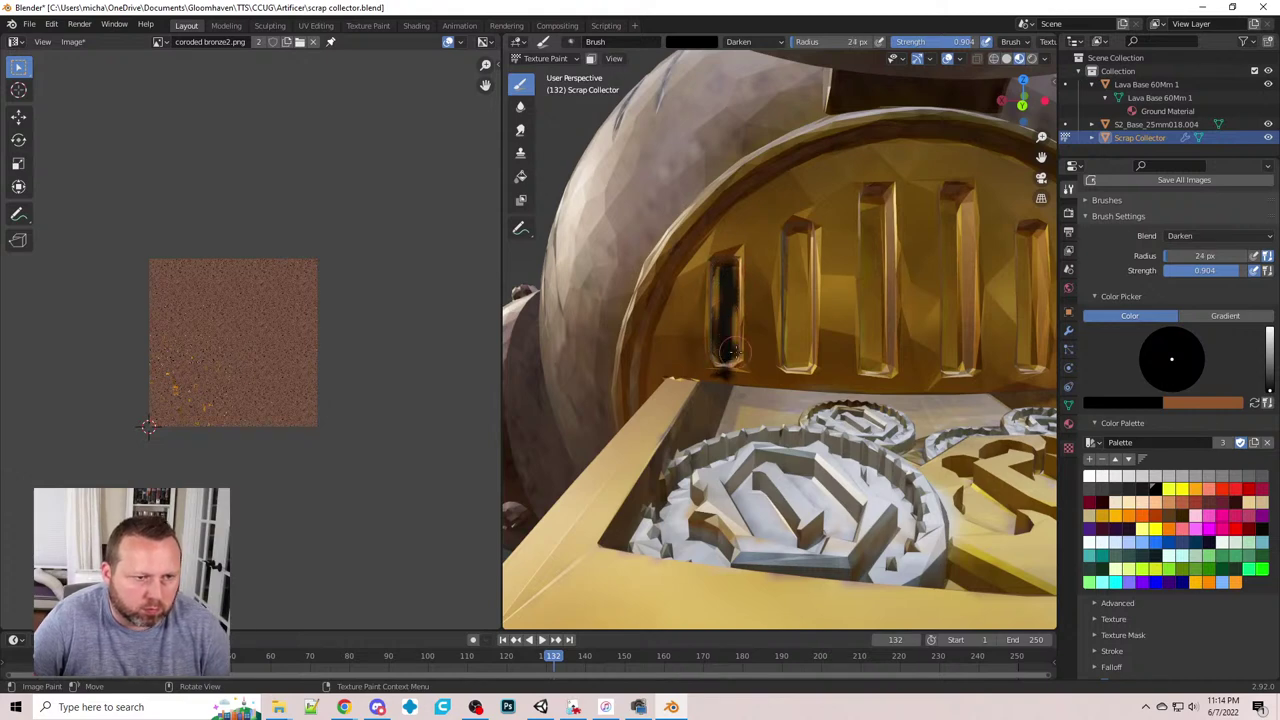
{"action": "key", "text": "ctrl+z"}
{"action": "scroll", "coordinate": [726, 326], "scroll_direction": "up", "scroll_amount": 3}
{"action": "middle_click_drag", "start_coordinate": [726, 326], "coordinate": [726, 345]}
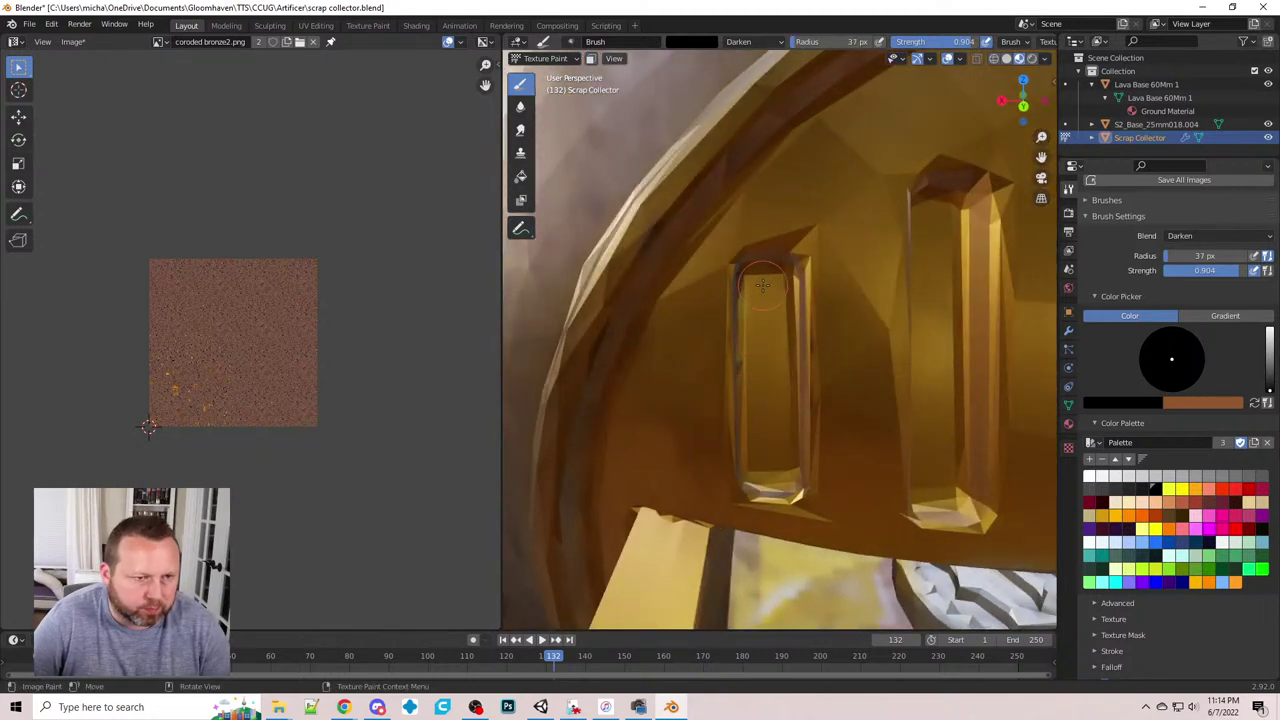
{"action": "mouse_move", "coordinate": [762, 285]}
{"action": "left_mouse_down"}
{"action": "mouse_move", "coordinate": [772, 450]}
{"action": "mouse_move", "coordinate": [776, 315]}
{"action": "mouse_move", "coordinate": [766, 286]}
{"action": "mouse_move", "coordinate": [770, 462]}
{"action": "left_mouse_up"}
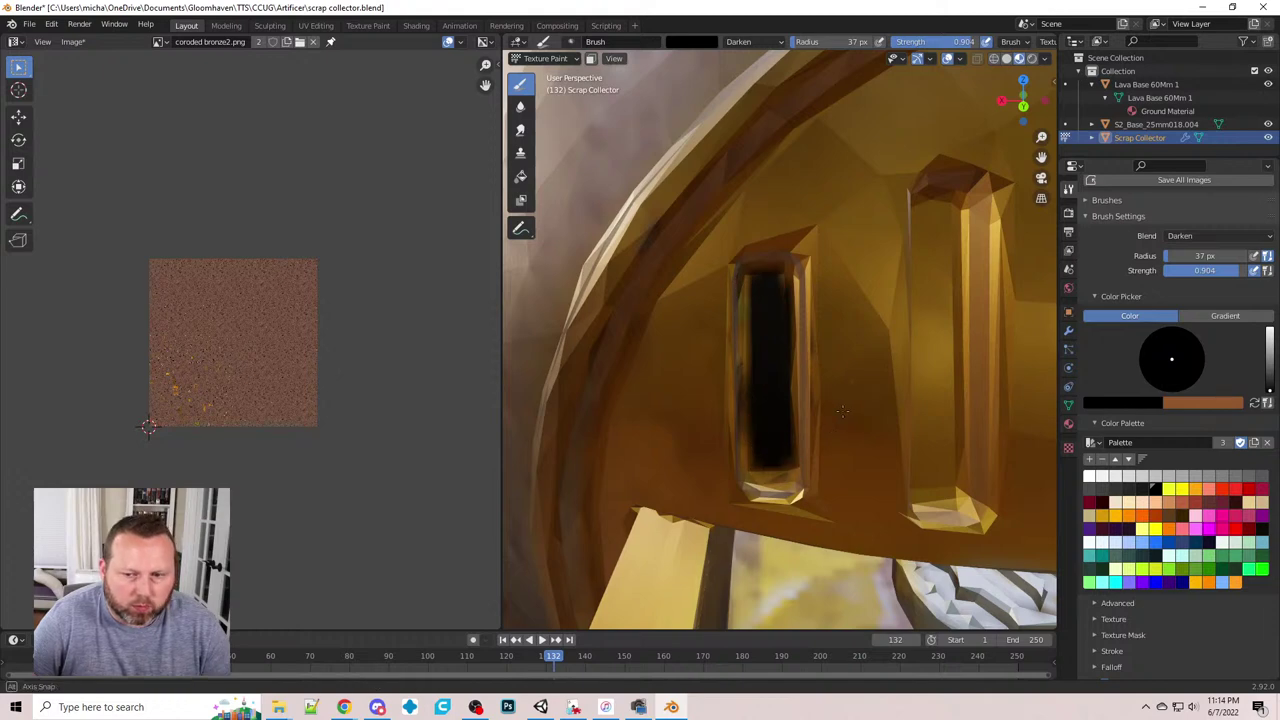
- Paint the second and third slots above the drawer black with a 41 px brush
{"action": "mouse_move", "coordinate": [843, 411]}
{"action": "middle_mouse_down"}
{"action": "mouse_move", "coordinate": [822, 386]}
{"action": "mouse_move", "coordinate": [815, 400]}
{"action": "middle_mouse_up"}
{"action": "key", "text": "bracketright"}
{"action": "left_click_drag", "start_coordinate": [844, 146], "coordinate": [836, 440]}
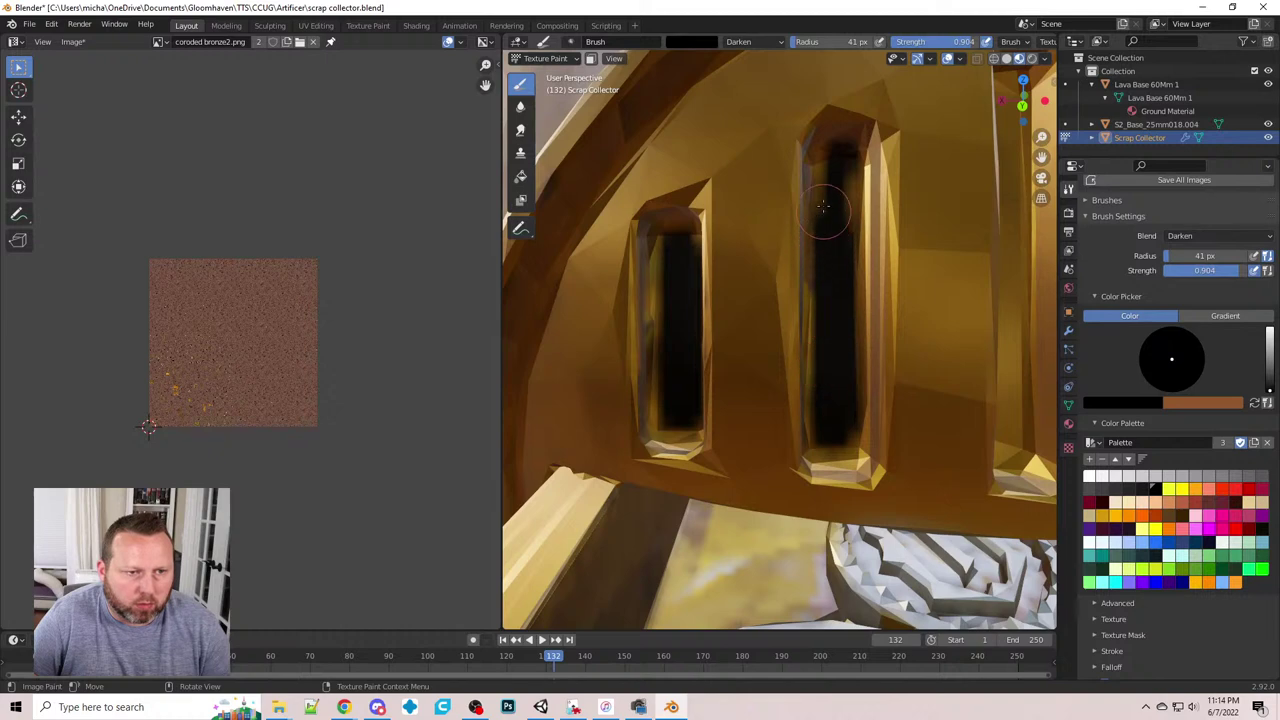
{"action": "middle_click_drag", "start_coordinate": [826, 423], "coordinate": [835, 120]}
{"action": "mouse_move", "coordinate": [831, 73]}
{"action": "left_mouse_down"}
{"action": "mouse_move", "coordinate": [838, 445]}
{"action": "mouse_move", "coordinate": [816, 440]}
{"action": "mouse_move", "coordinate": [826, 62]}
{"action": "mouse_move", "coordinate": [843, 86]}
{"action": "mouse_move", "coordinate": [838, 250]}
{"action": "mouse_move", "coordinate": [848, 108]}
{"action": "left_mouse_up"}
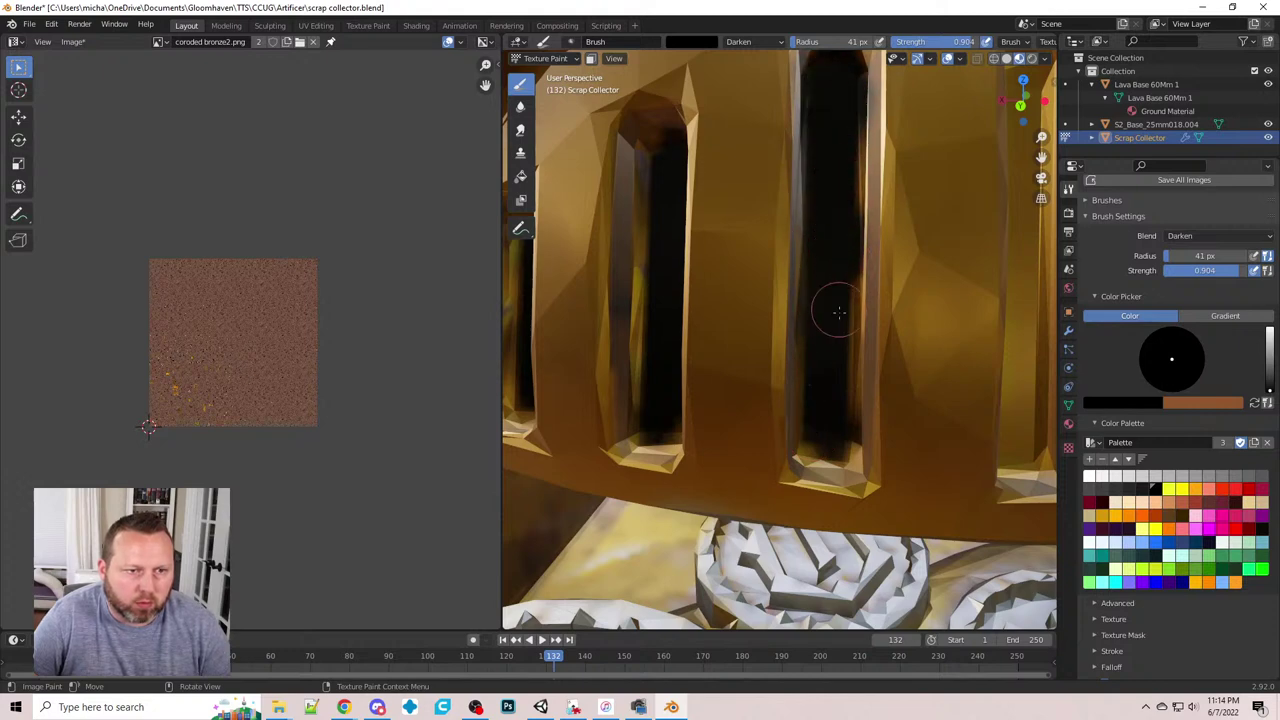
- Enlarge the brush to 45 px and blacken the remaining three slots above the drawer
{"action": "middle_click_drag", "start_coordinate": [851, 294], "coordinate": [837, 288]}
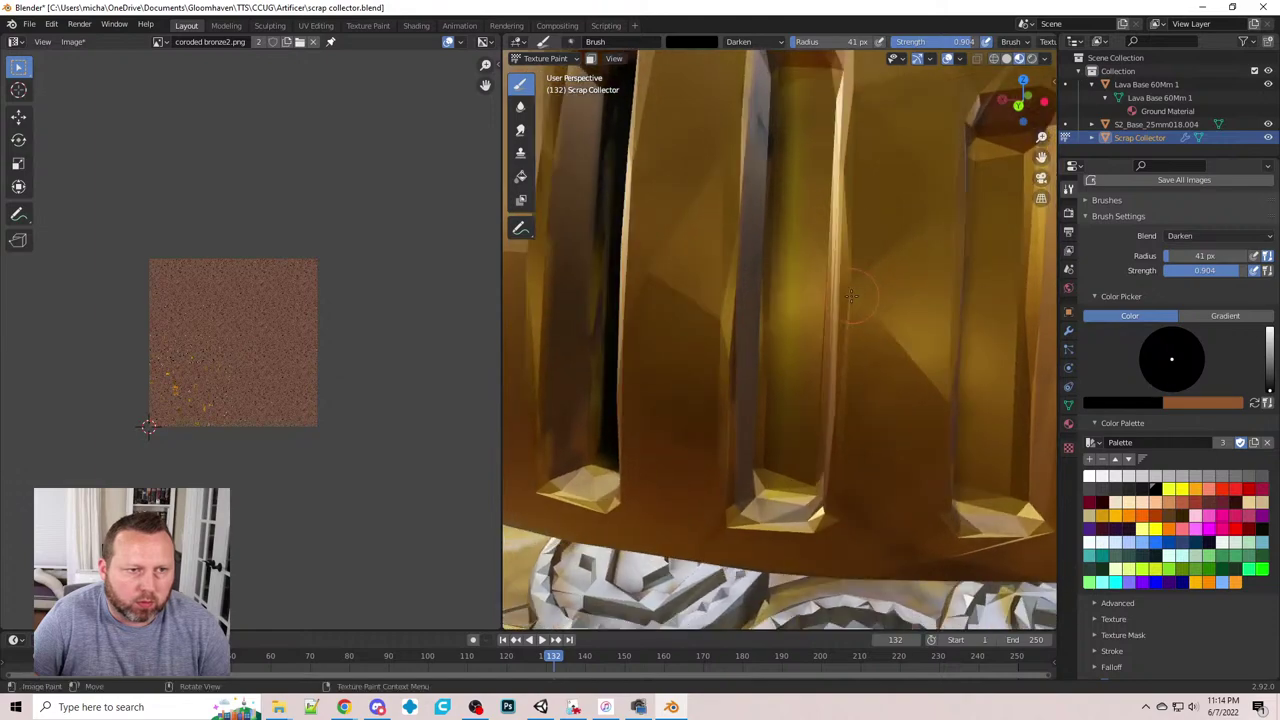
{"action": "scroll", "coordinate": [837, 262], "scroll_direction": "down", "scroll_amount": 3}
{"action": "mouse_move", "coordinate": [793, 240]}
{"action": "middle_mouse_down"}
{"action": "mouse_move", "coordinate": [838, 292]}
{"action": "mouse_move", "coordinate": [770, 323]}
{"action": "mouse_move", "coordinate": [772, 277]}
{"action": "middle_mouse_up"}
{"action": "key", "text": "bracketright"}
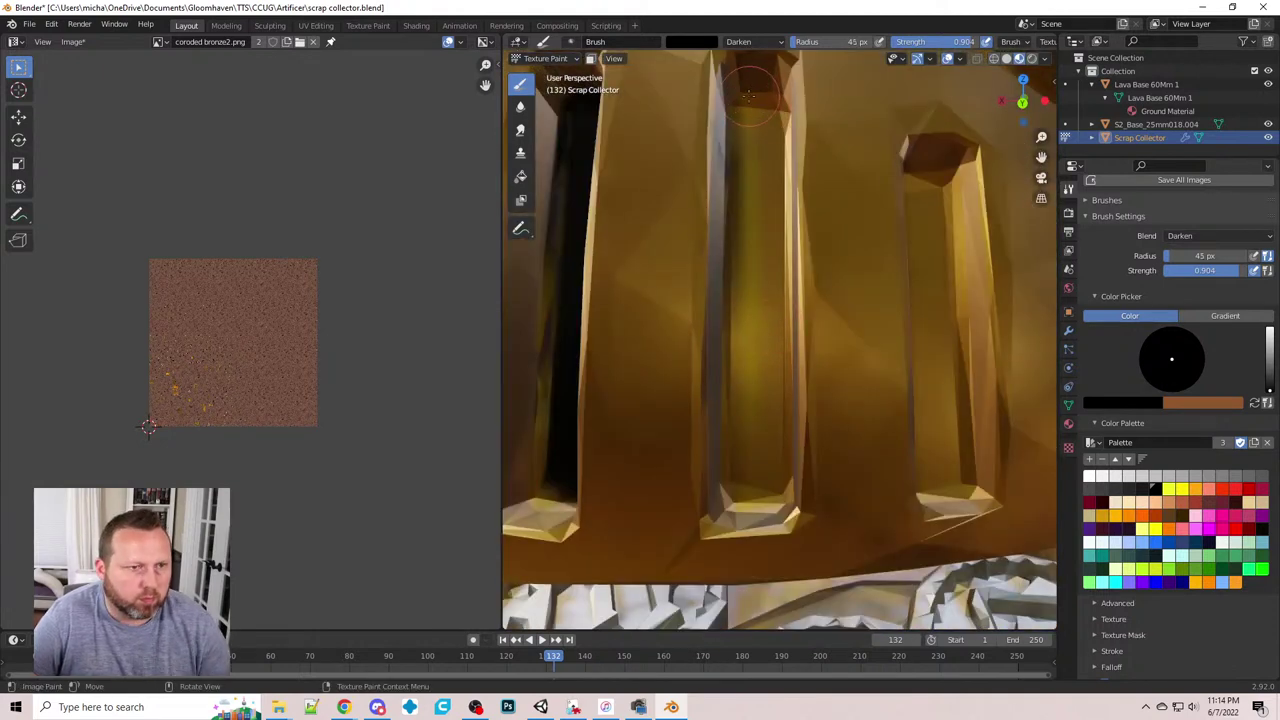
{"action": "mouse_move", "coordinate": [754, 94]}
{"action": "left_mouse_down"}
{"action": "mouse_move", "coordinate": [749, 471]}
{"action": "mouse_move", "coordinate": [763, 434]}
{"action": "mouse_move", "coordinate": [774, 152]}
{"action": "mouse_move", "coordinate": [751, 243]}
{"action": "mouse_move", "coordinate": [751, 420]}
{"action": "left_mouse_up"}
{"action": "middle_click_drag", "start_coordinate": [751, 420], "coordinate": [809, 170]}
{"action": "mouse_move", "coordinate": [809, 170]}
{"action": "left_mouse_down"}
{"action": "mouse_move", "coordinate": [792, 470]}
{"action": "mouse_move", "coordinate": [813, 445]}
{"action": "mouse_move", "coordinate": [805, 210]}
{"action": "mouse_move", "coordinate": [818, 333]}
{"action": "left_mouse_up"}
{"action": "middle_click_drag", "start_coordinate": [818, 333], "coordinate": [813, 325]}
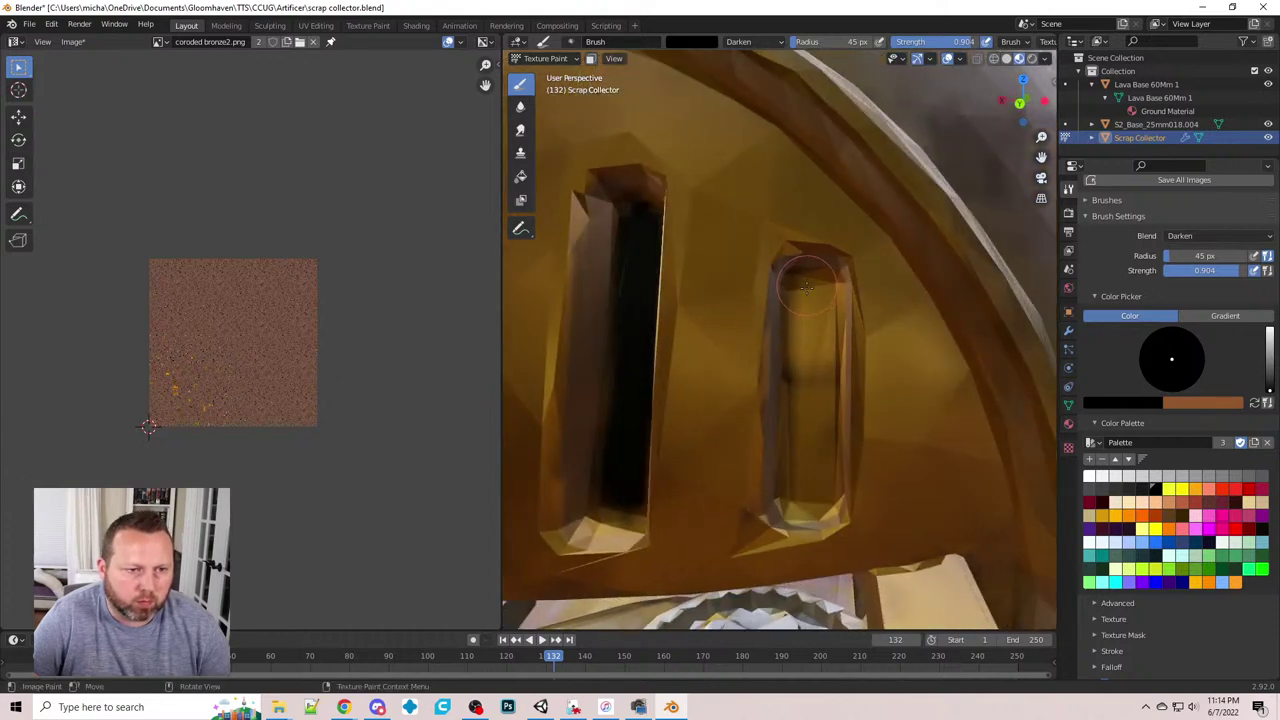
{"action": "mouse_move", "coordinate": [806, 287]}
{"action": "left_mouse_down"}
{"action": "mouse_move", "coordinate": [813, 484]}
{"action": "mouse_move", "coordinate": [821, 297]}
{"action": "left_mouse_up"}
{"action": "scroll", "coordinate": [840, 357], "scroll_direction": "down", "scroll_amount": 11}
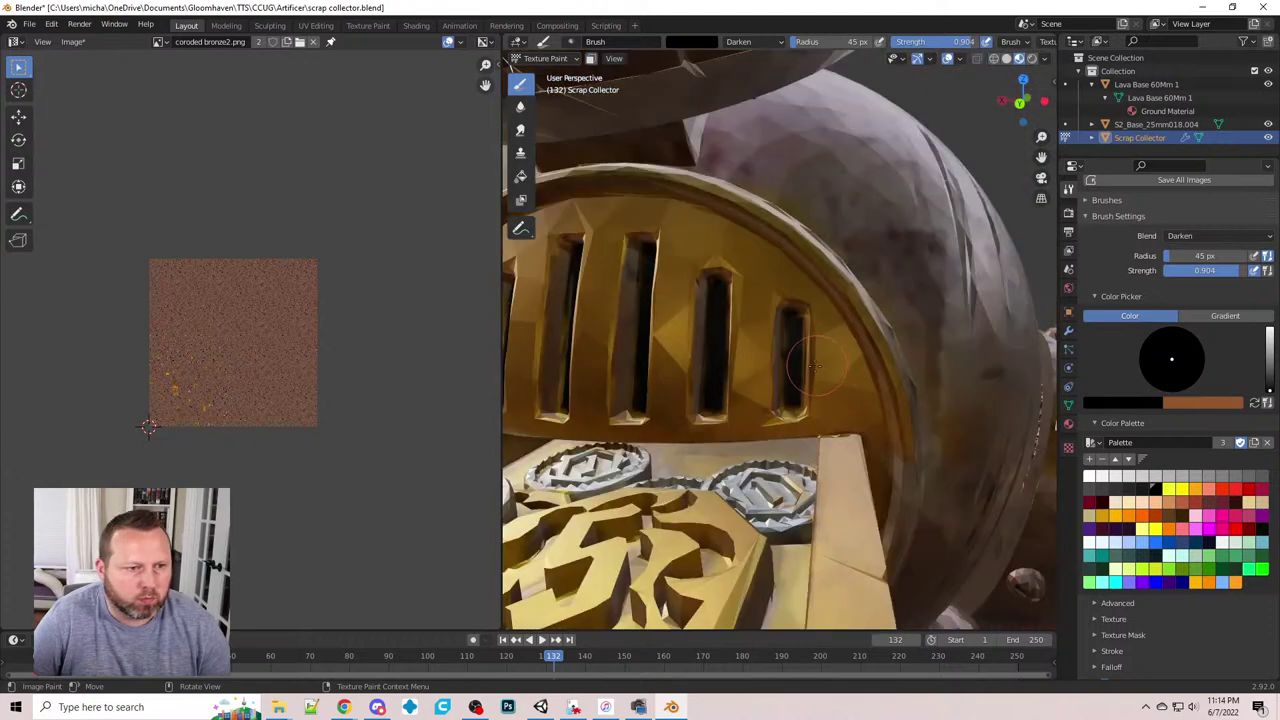
- Paint the first two slots of the round belly grille below the drawer black
{"action": "middle_click_drag", "start_coordinate": [705, 435], "coordinate": [735, 375]}
{"action": "scroll", "coordinate": [740, 340], "scroll_direction": "up", "scroll_amount": 3}
{"action": "left_click_drag", "start_coordinate": [681, 249], "coordinate": [676, 292]}
{"action": "left_click_drag", "start_coordinate": [757, 241], "coordinate": [761, 360]}
- Undo the oversized stroke on the third slot below the drawer and repaint it black with a 32 px brush
{"action": "left_click_drag", "start_coordinate": [837, 254], "coordinate": [837, 365]}
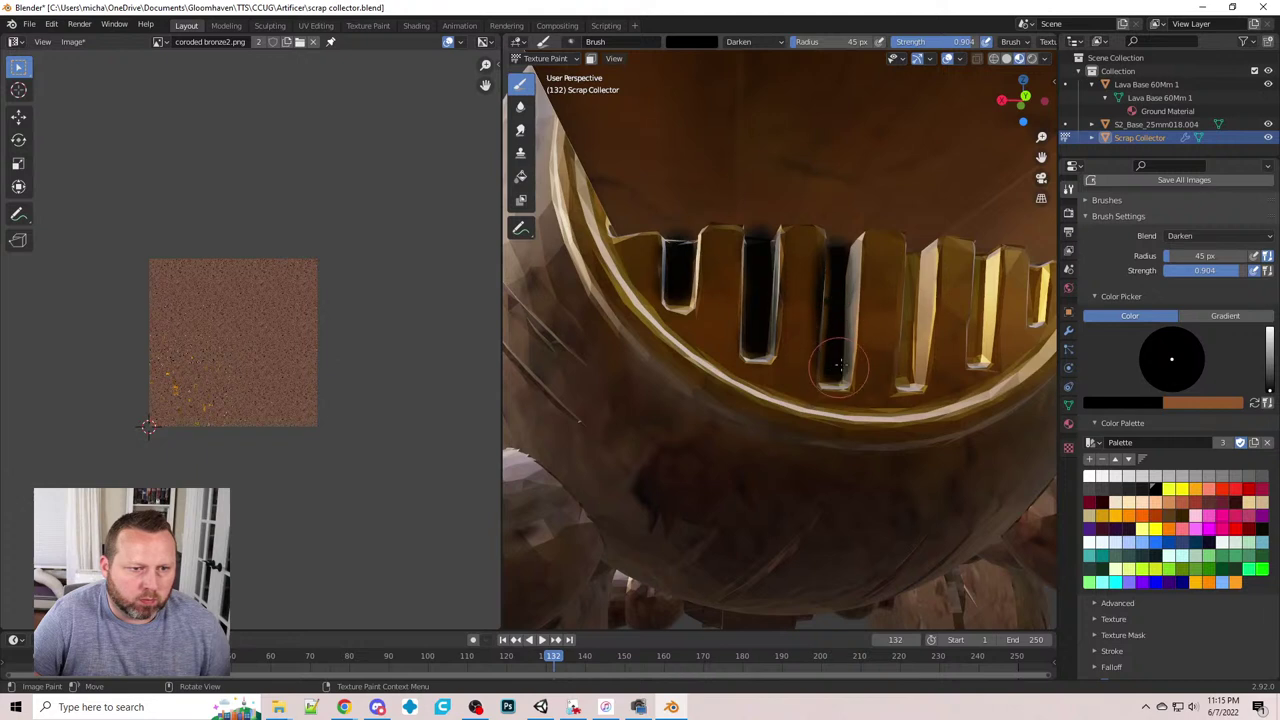
{"action": "key", "text": "ctrl+z"}
{"action": "middle_click_drag", "start_coordinate": [856, 343], "coordinate": [844, 338]}
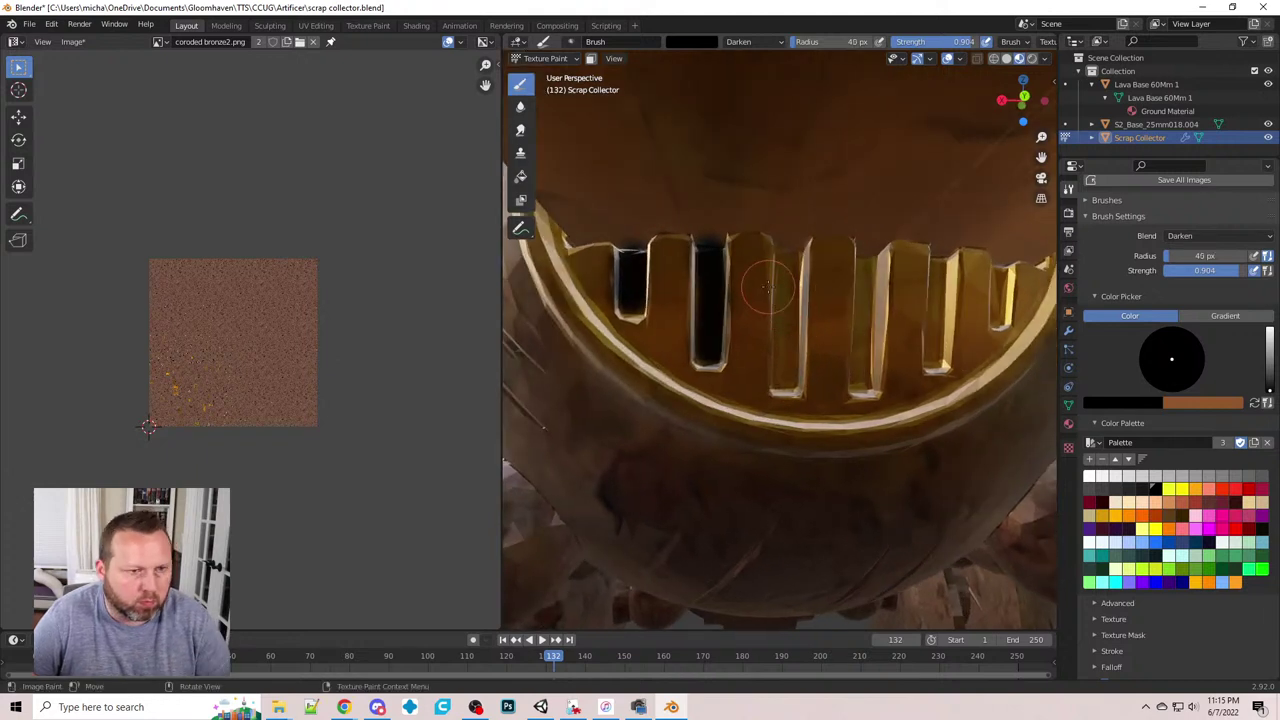
{"action": "key", "text": "bracketleft"}
{"action": "key", "text": "bracketleft"}
{"action": "key", "text": "bracketleft"}
{"action": "left_click_drag", "start_coordinate": [786, 257], "coordinate": [787, 380]}
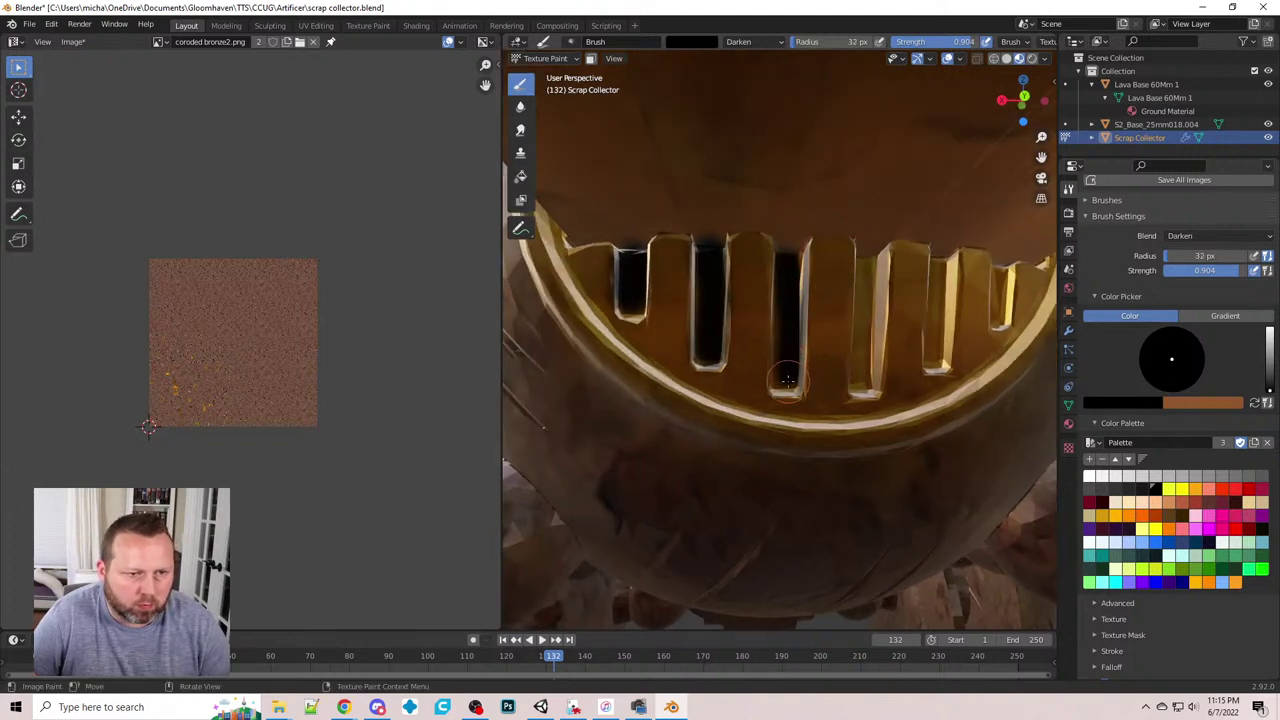
- Paint the remaining three slots of the belly grille below the drawer black
{"action": "middle_click_drag", "start_coordinate": [868, 258], "coordinate": [860, 276]}
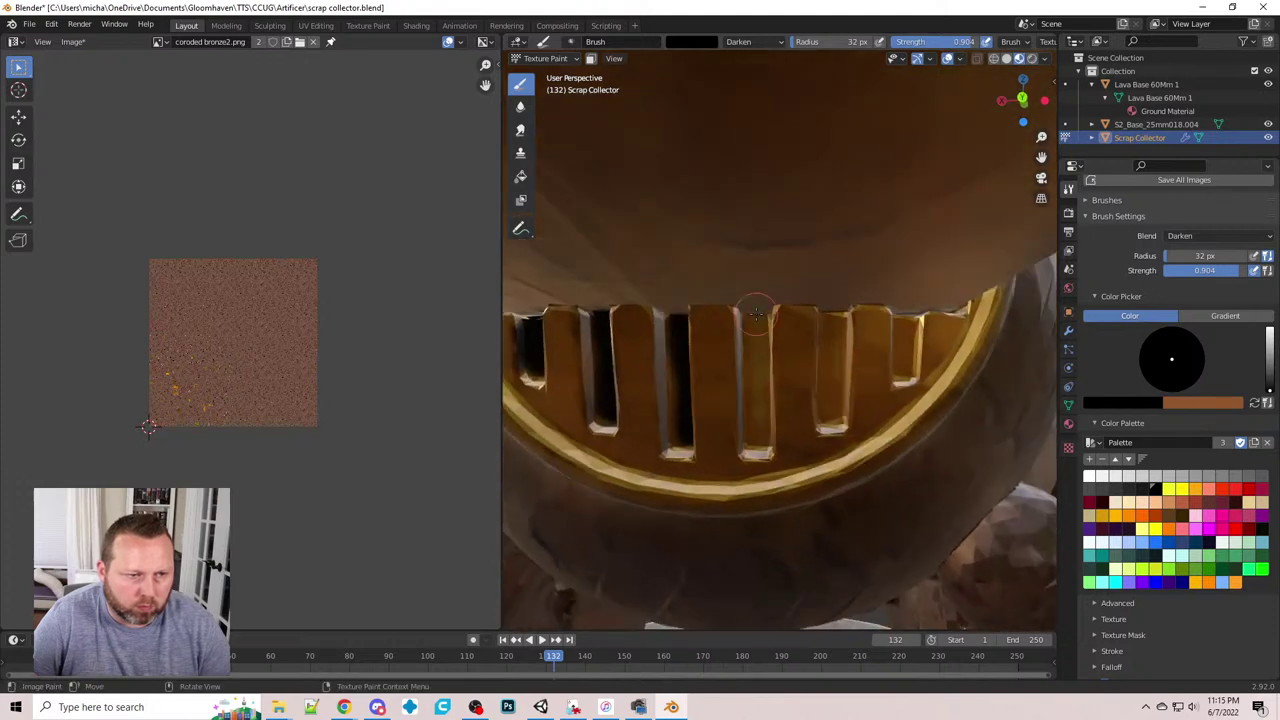
{"action": "left_click_drag", "start_coordinate": [756, 320], "coordinate": [754, 437]}
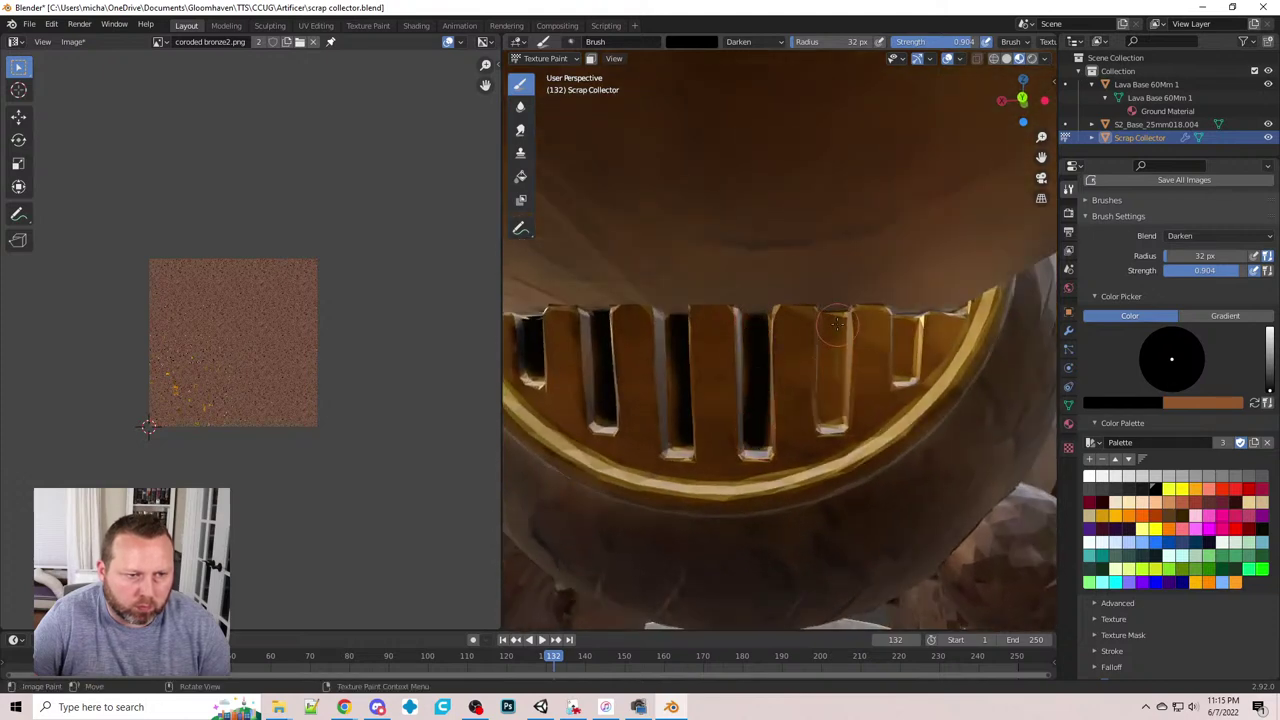
{"action": "left_click_drag", "start_coordinate": [836, 323], "coordinate": [830, 434]}
{"action": "left_click_drag", "start_coordinate": [898, 308], "coordinate": [902, 367]}
- Blacken the first three slots on the front of the drawer, starting from one end
{"action": "scroll", "coordinate": [854, 330], "scroll_direction": "down", "scroll_amount": 4}
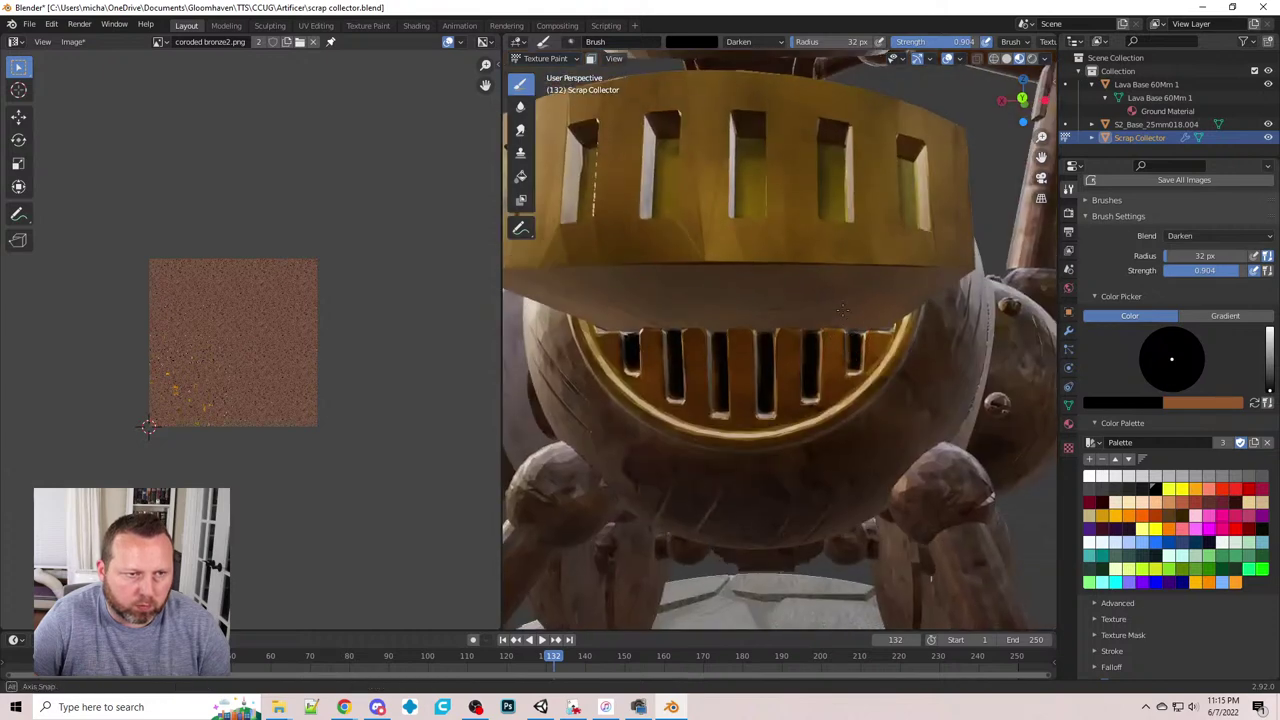
{"action": "middle_click_drag", "start_coordinate": [845, 296], "coordinate": [836, 324]}
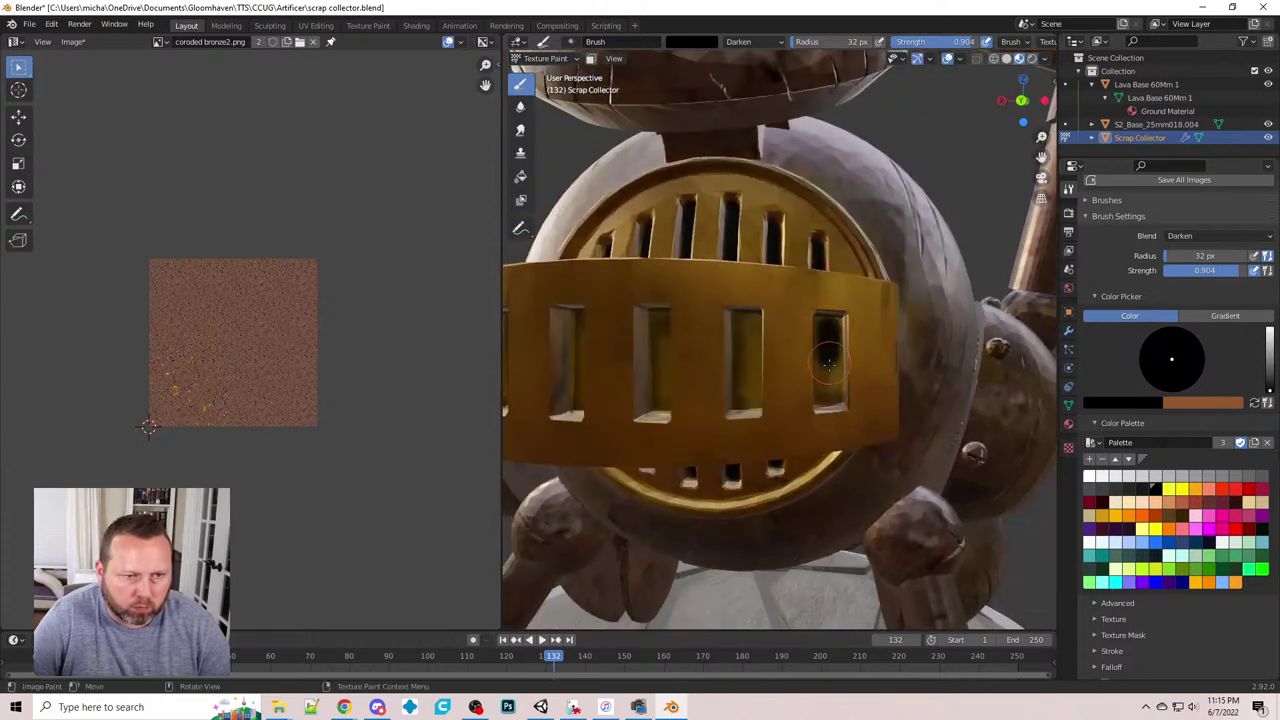
{"action": "left_click_drag", "start_coordinate": [828, 365], "coordinate": [828, 393]}
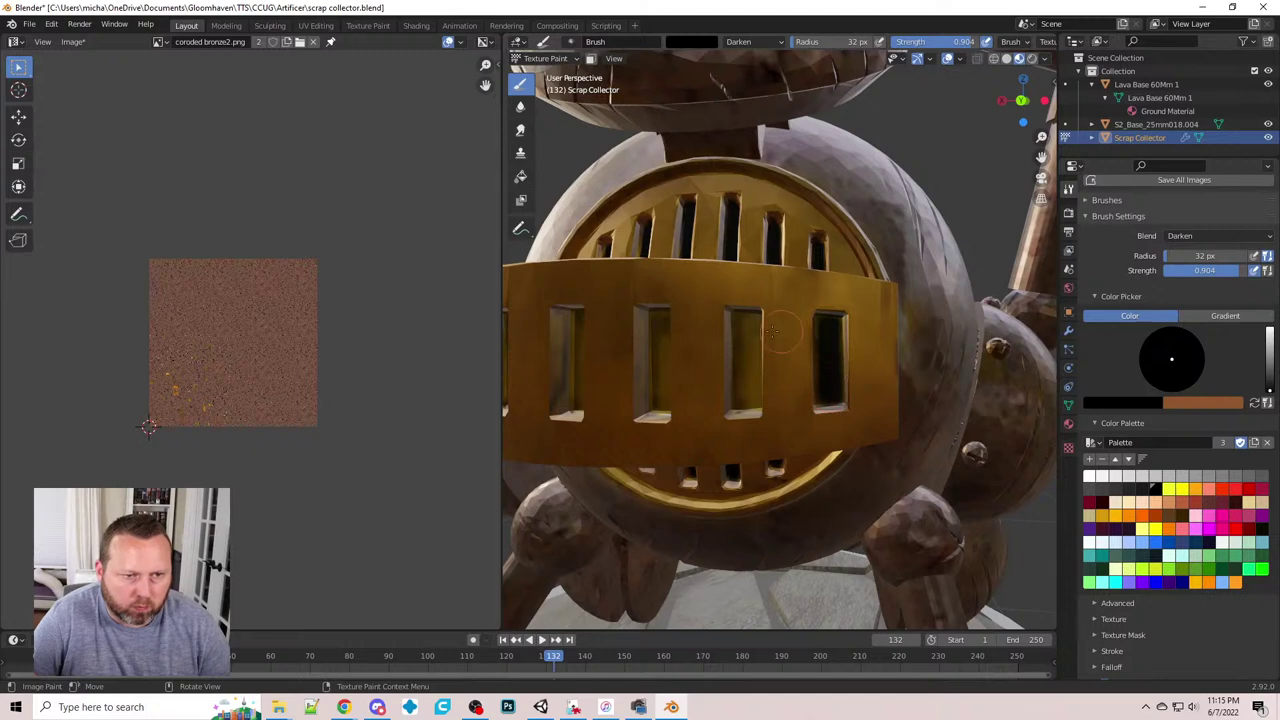
{"action": "middle_click_drag", "start_coordinate": [762, 333], "coordinate": [777, 330]}
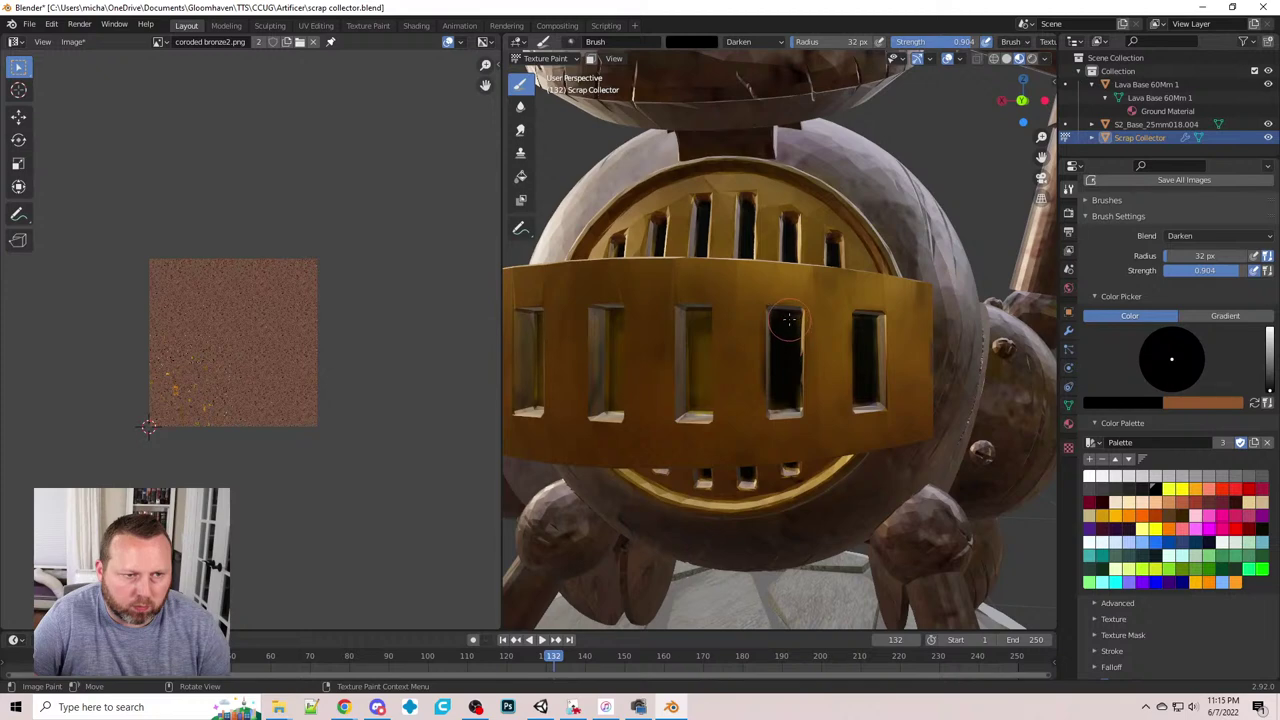
{"action": "middle_click_drag", "start_coordinate": [788, 319], "coordinate": [800, 318]}
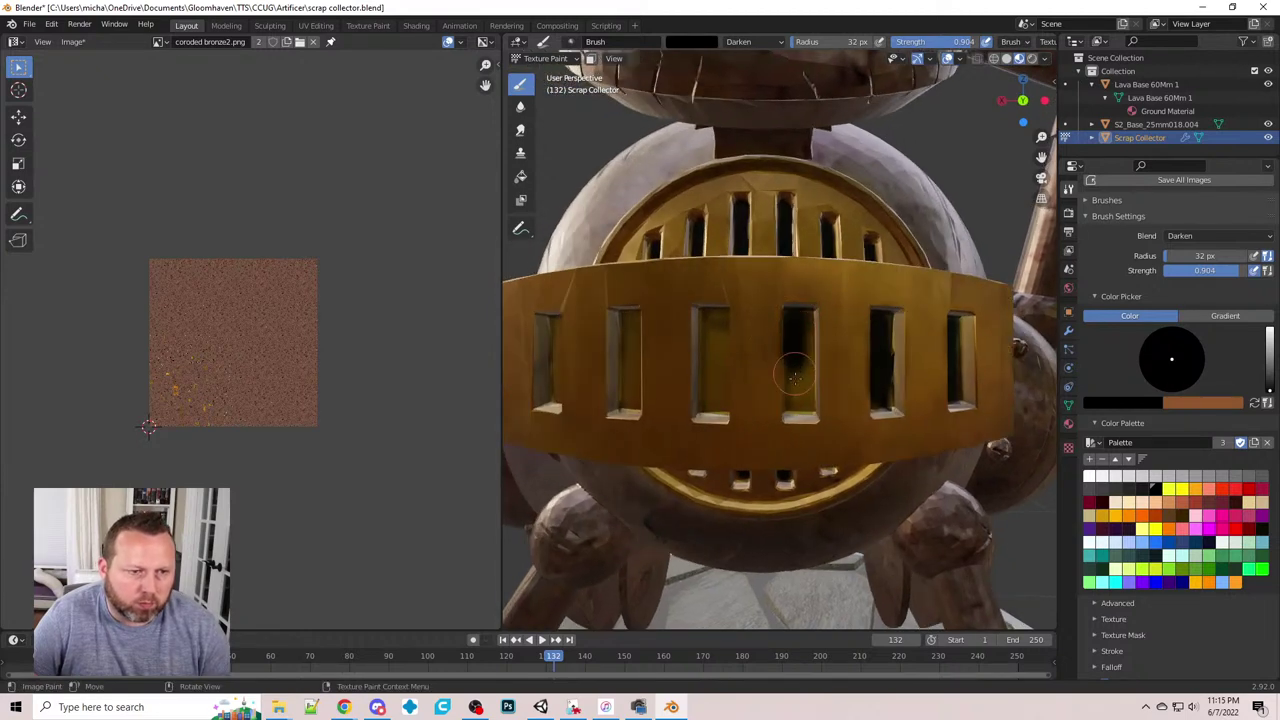
{"action": "left_click_drag", "start_coordinate": [795, 376], "coordinate": [798, 404]}
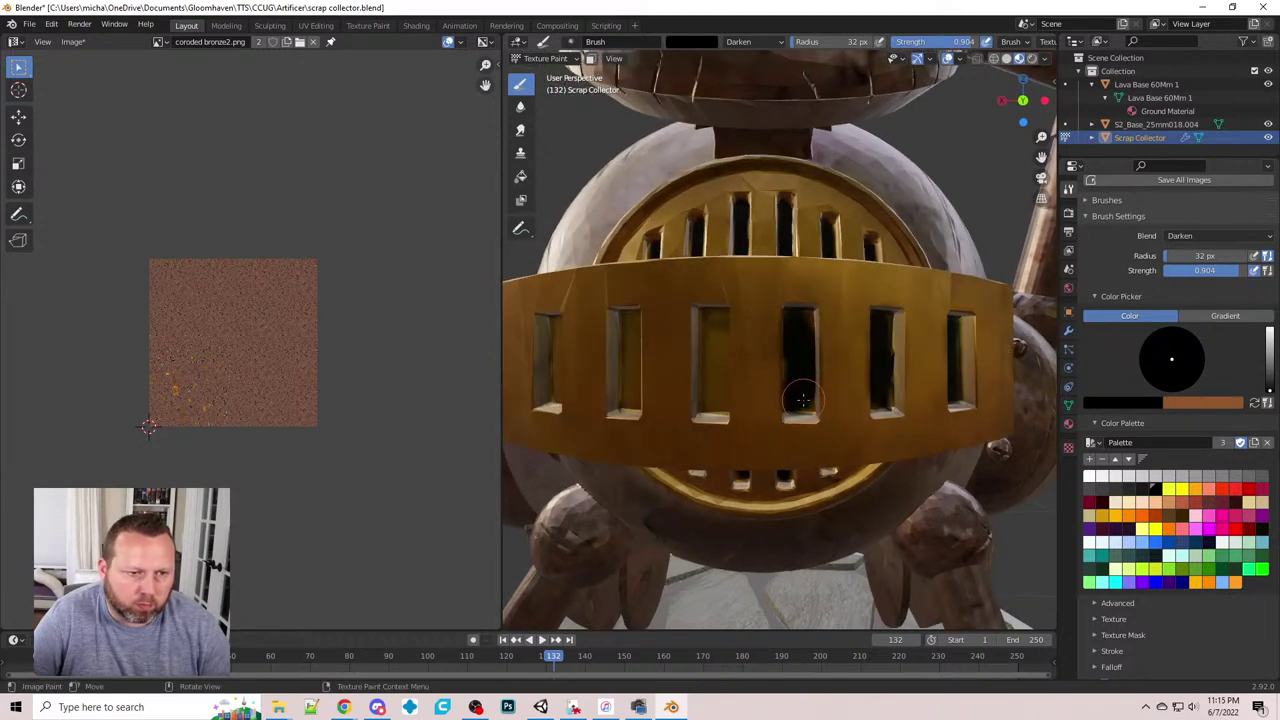
- Paint the remaining three slots of the drawer front black
{"action": "middle_click_drag", "start_coordinate": [802, 398], "coordinate": [810, 386]}
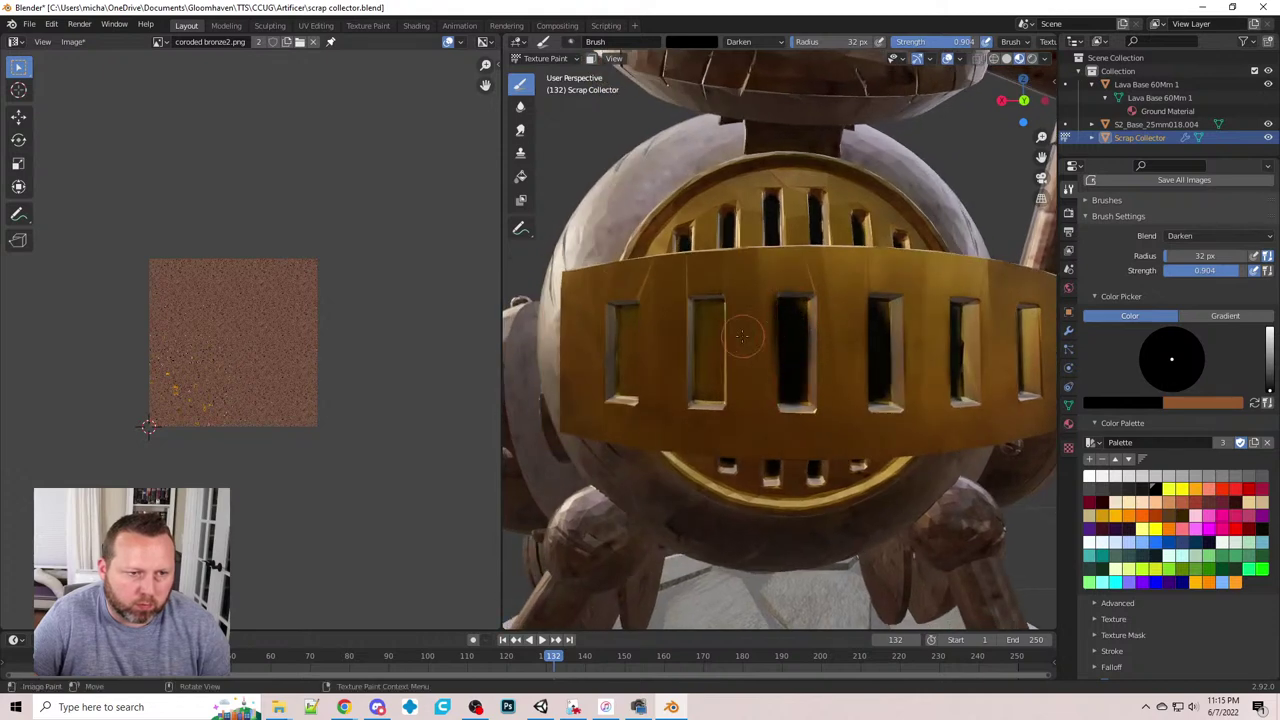
{"action": "middle_click_drag", "start_coordinate": [742, 336], "coordinate": [748, 330]}
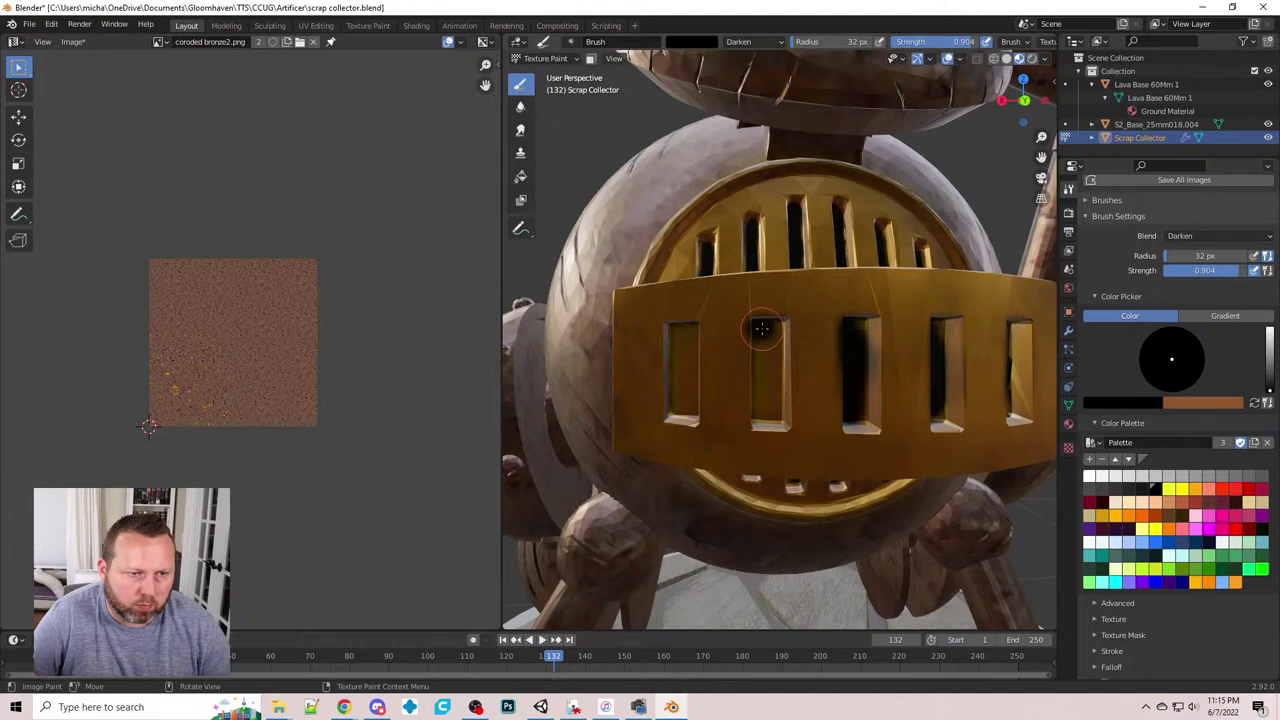
{"action": "left_click_drag", "start_coordinate": [761, 329], "coordinate": [763, 400]}
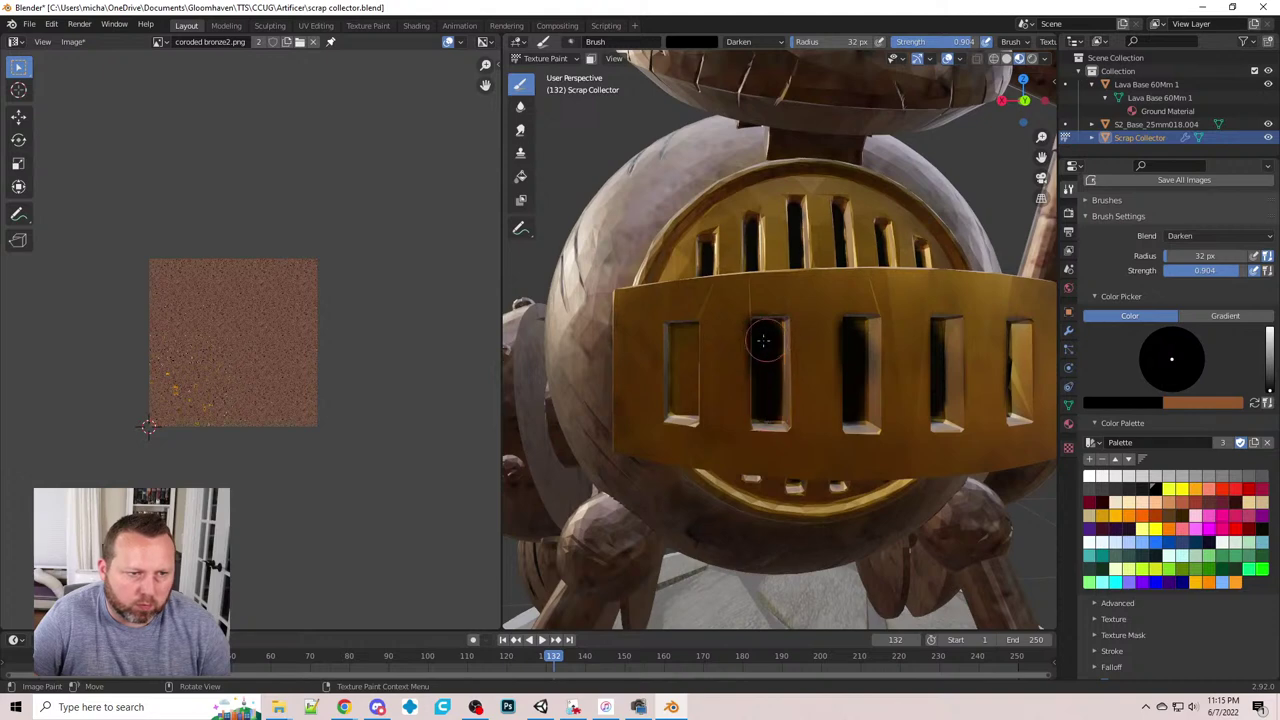
{"action": "middle_click_drag", "start_coordinate": [763, 341], "coordinate": [717, 347]}
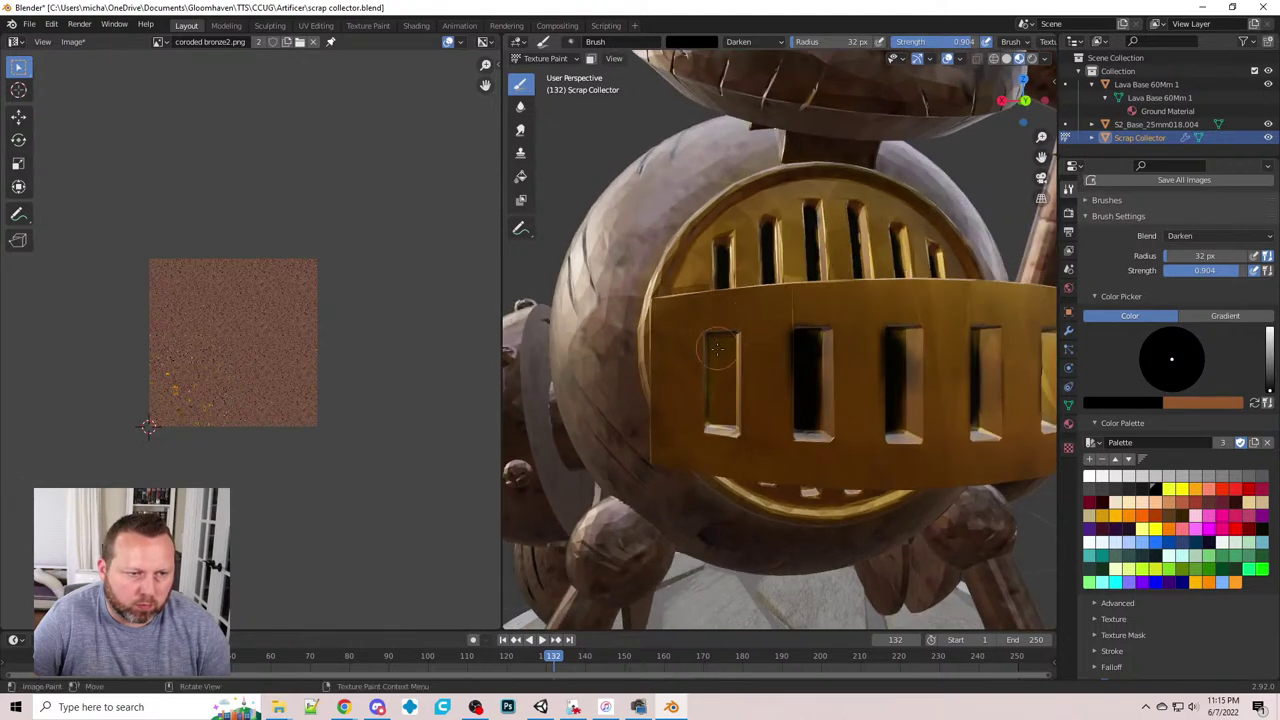
{"action": "left_click_drag", "start_coordinate": [719, 343], "coordinate": [722, 411]}
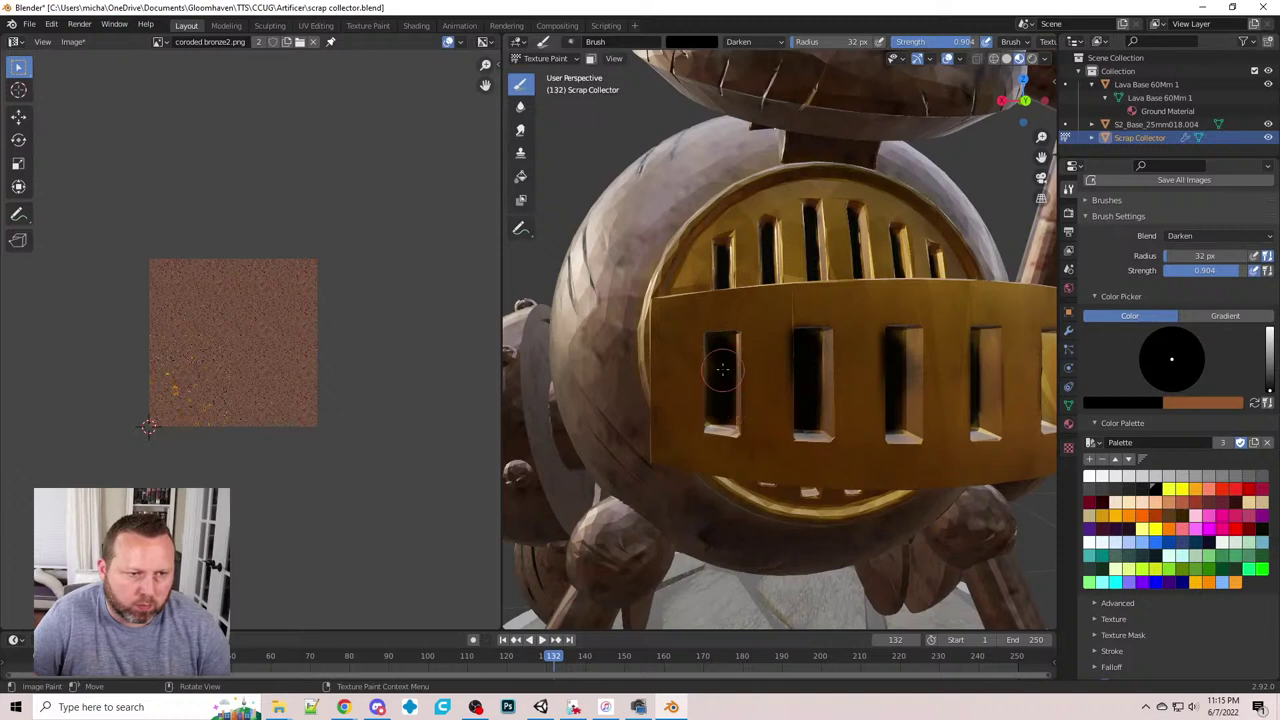
- Lower the brush strength to 0.126 and enlarge its radius to 62 px
{"action": "scroll", "coordinate": [735, 374], "scroll_direction": "down", "scroll_amount": 8}
{"action": "middle_click_drag", "start_coordinate": [735, 374], "coordinate": [912, 380]}
{"action": "middle_click_drag", "start_coordinate": [815, 318], "coordinate": [780, 325]}
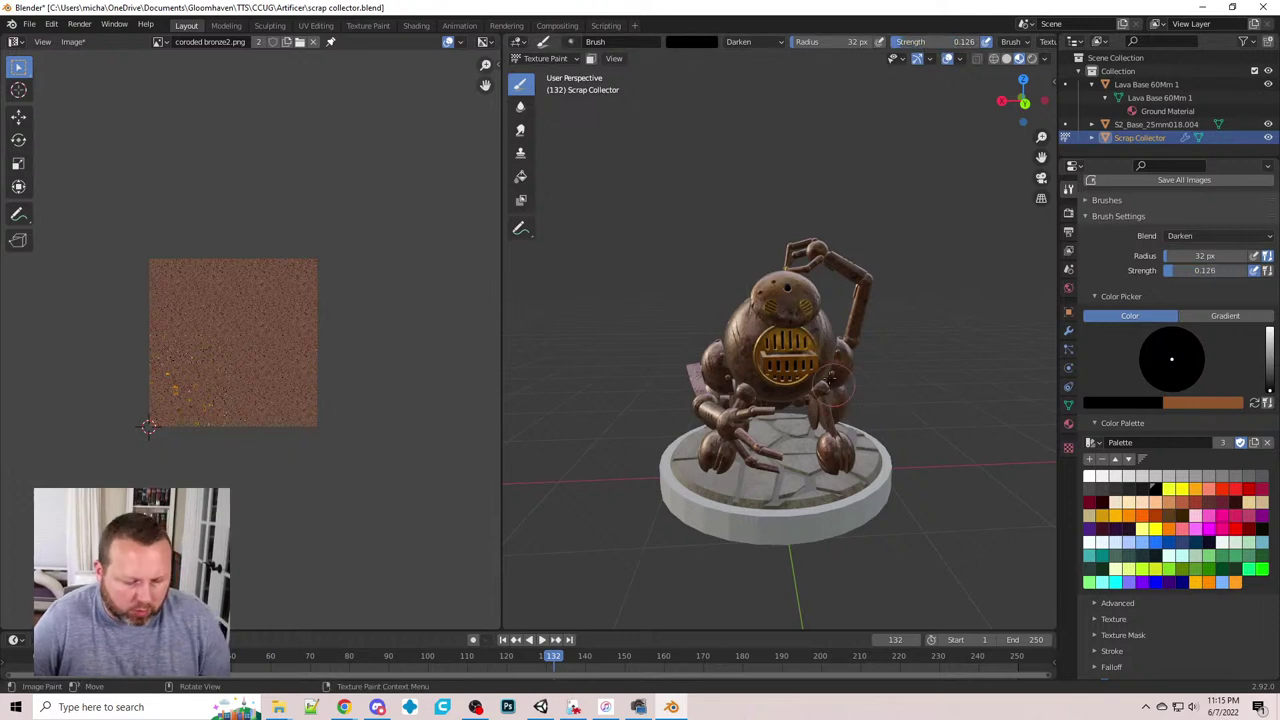
{"action": "key", "text": "bracketright"}
{"action": "key", "text": "bracketright"}
{"action": "key", "text": "bracketright"}
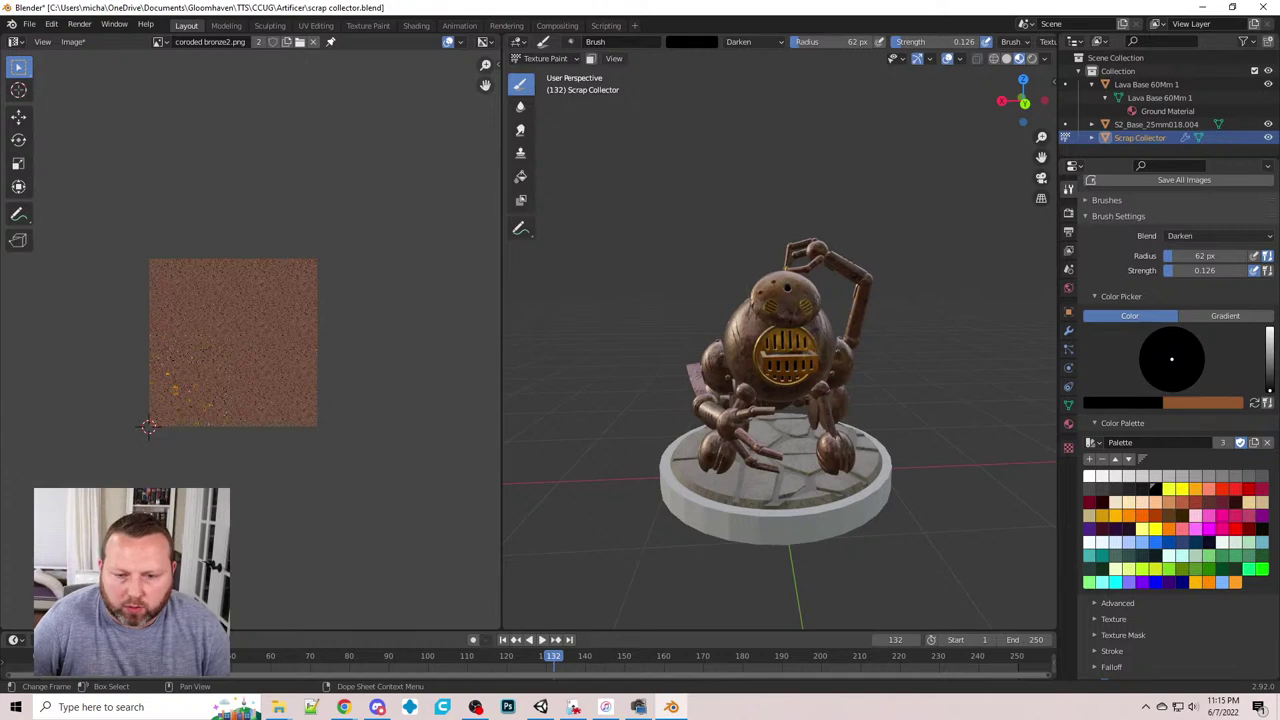
- Switch to the browser and examine the shadows on the robot's reference artwork, then return to Blender
{"action": "key", "text": "alt+Tab"}
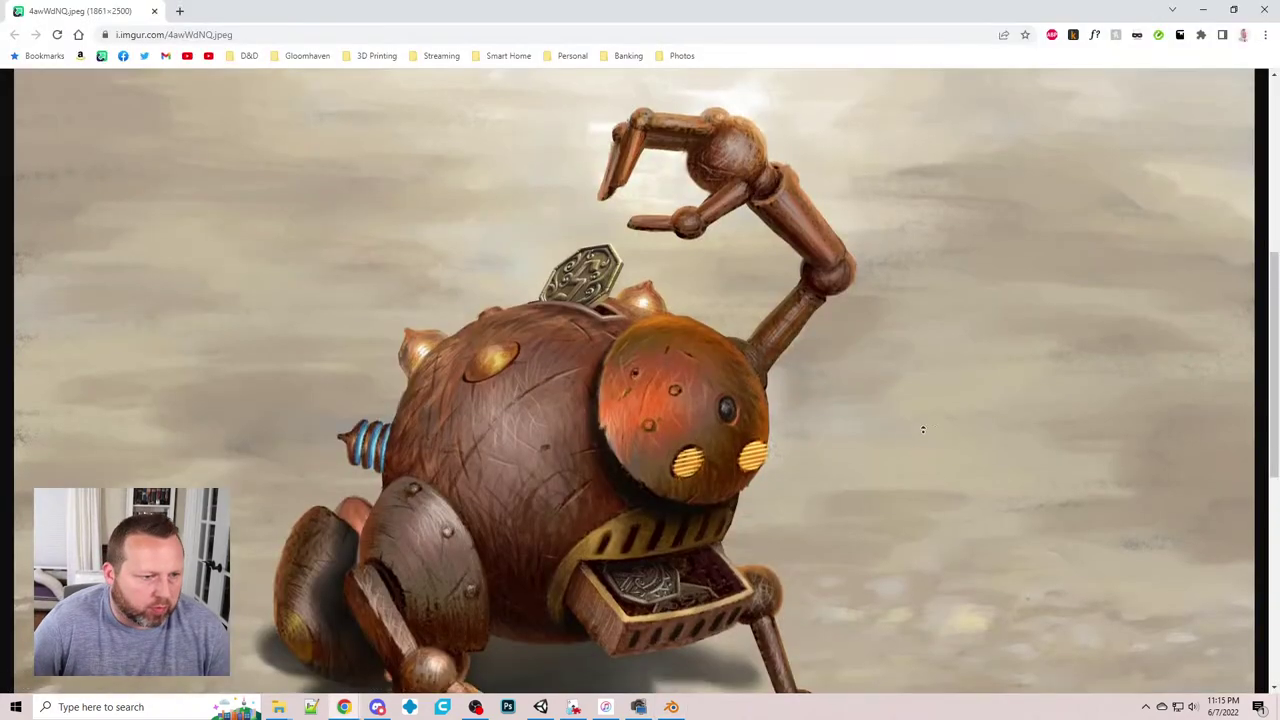
{"action": "scroll", "coordinate": [830, 537], "scroll_direction": "up", "scroll_amount": 1}
{"action": "scroll", "coordinate": [737, 497], "scroll_direction": "down", "scroll_amount": 2}
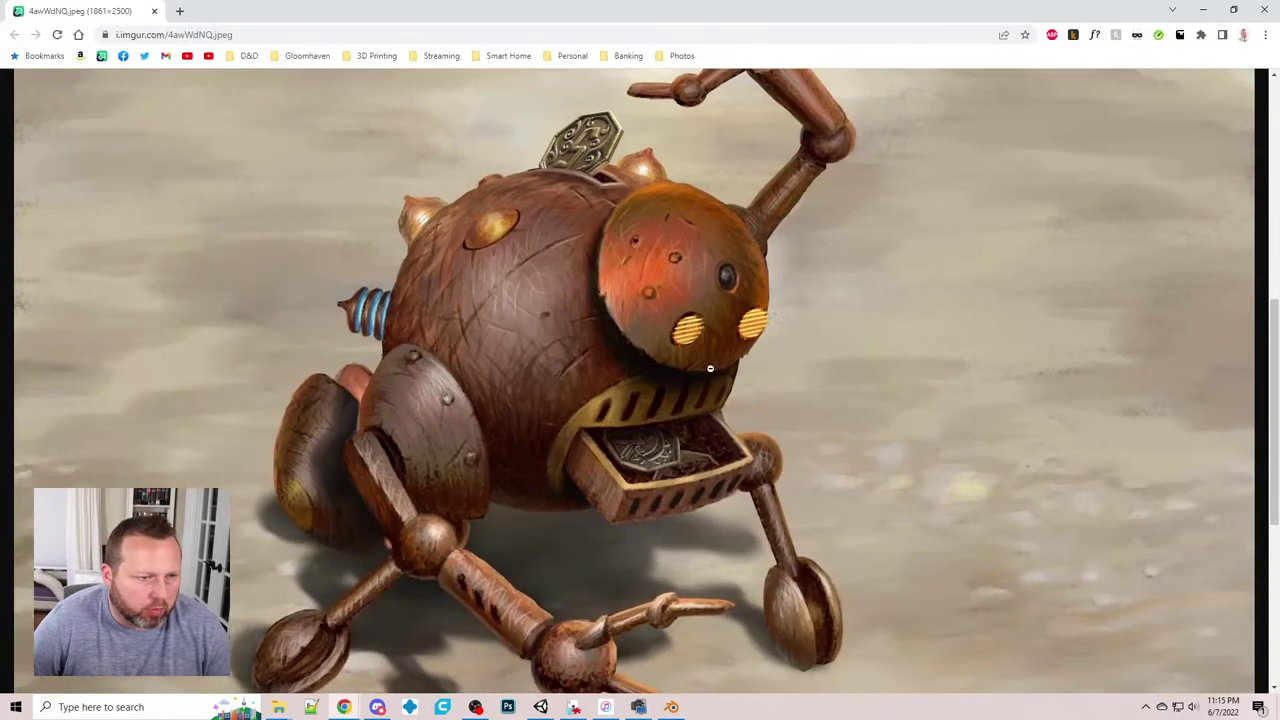
{"action": "scroll", "coordinate": [637, 421], "scroll_direction": "down", "scroll_amount": 2}
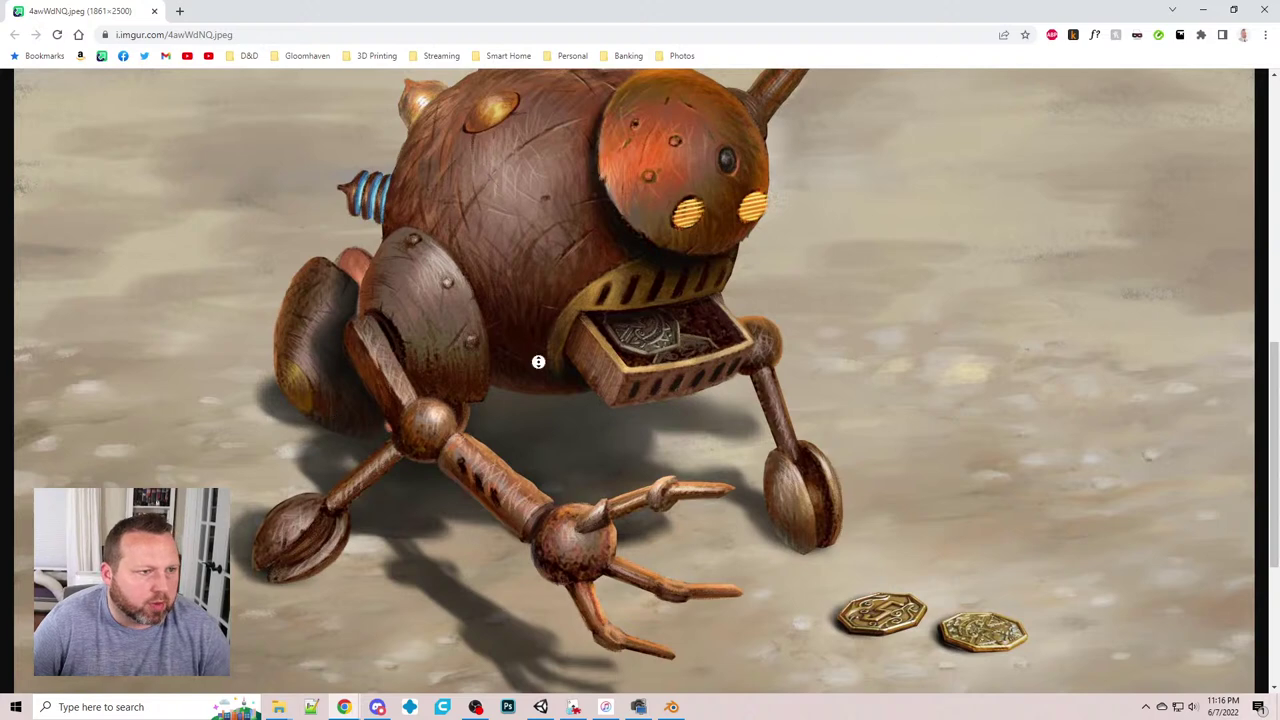
{"action": "scroll", "coordinate": [540, 380], "scroll_direction": "down", "scroll_amount": 1}
{"action": "scroll", "coordinate": [545, 385], "scroll_direction": "up", "scroll_amount": 2}
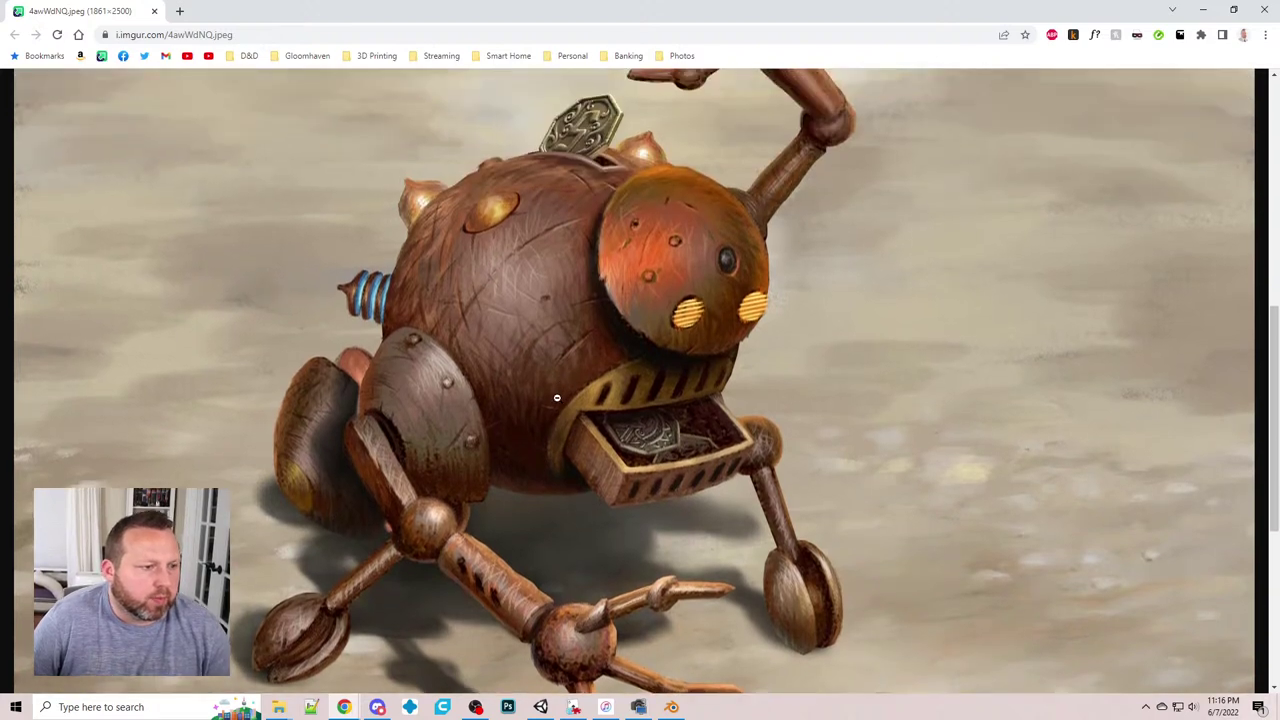
{"action": "scroll", "coordinate": [557, 398], "scroll_direction": "down", "scroll_amount": 3}
{"action": "scroll", "coordinate": [560, 423], "scroll_direction": "up", "scroll_amount": 3}
{"action": "key", "text": "alt+Tab"}
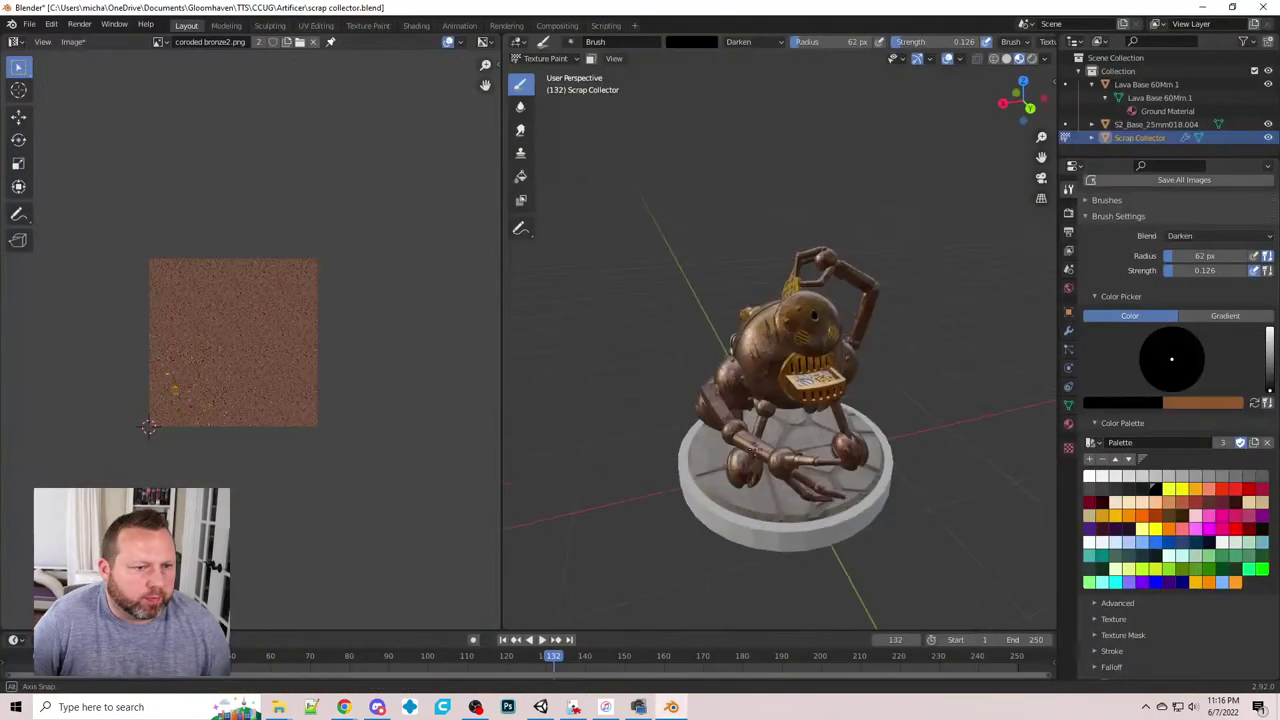
- Shade the spherical body beneath the head and around the grille with soft black strokes
{"action": "scroll", "coordinate": [835, 407], "scroll_direction": "up", "scroll_amount": 8}
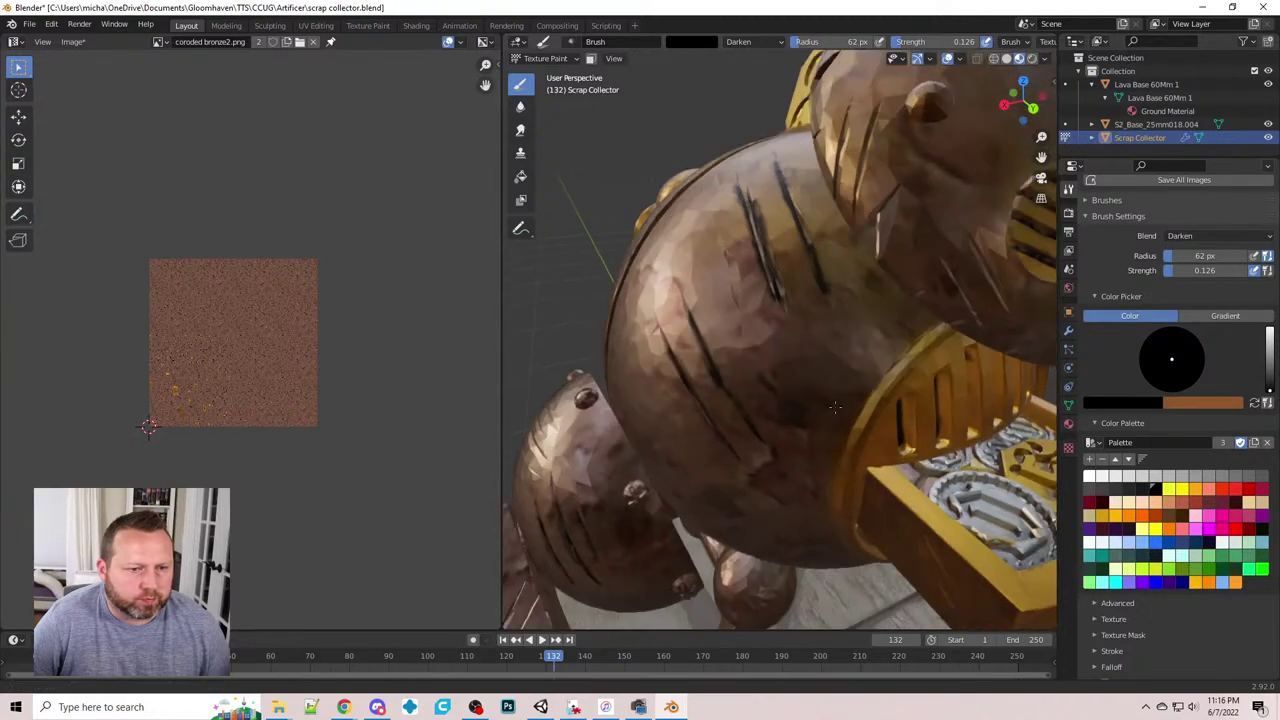
{"action": "middle_click_drag", "start_coordinate": [835, 407], "coordinate": [794, 103]}
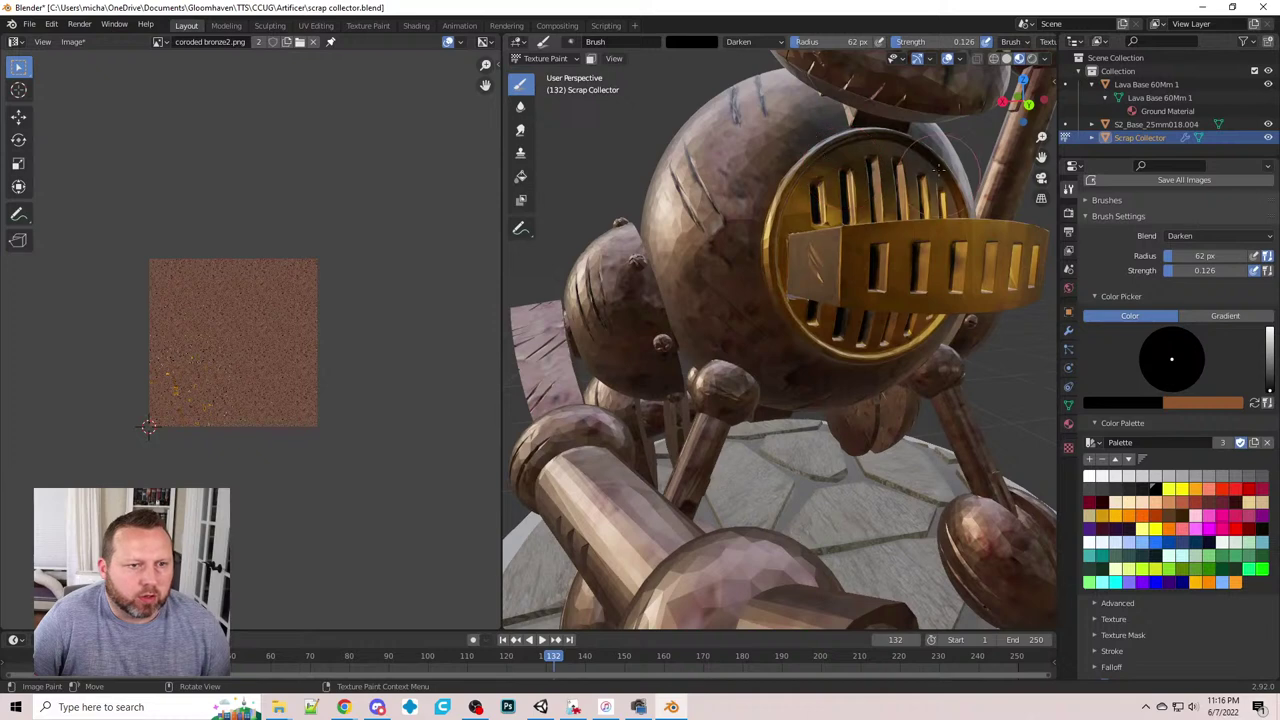
{"action": "middle_click_drag", "start_coordinate": [830, 160], "coordinate": [967, 234]}
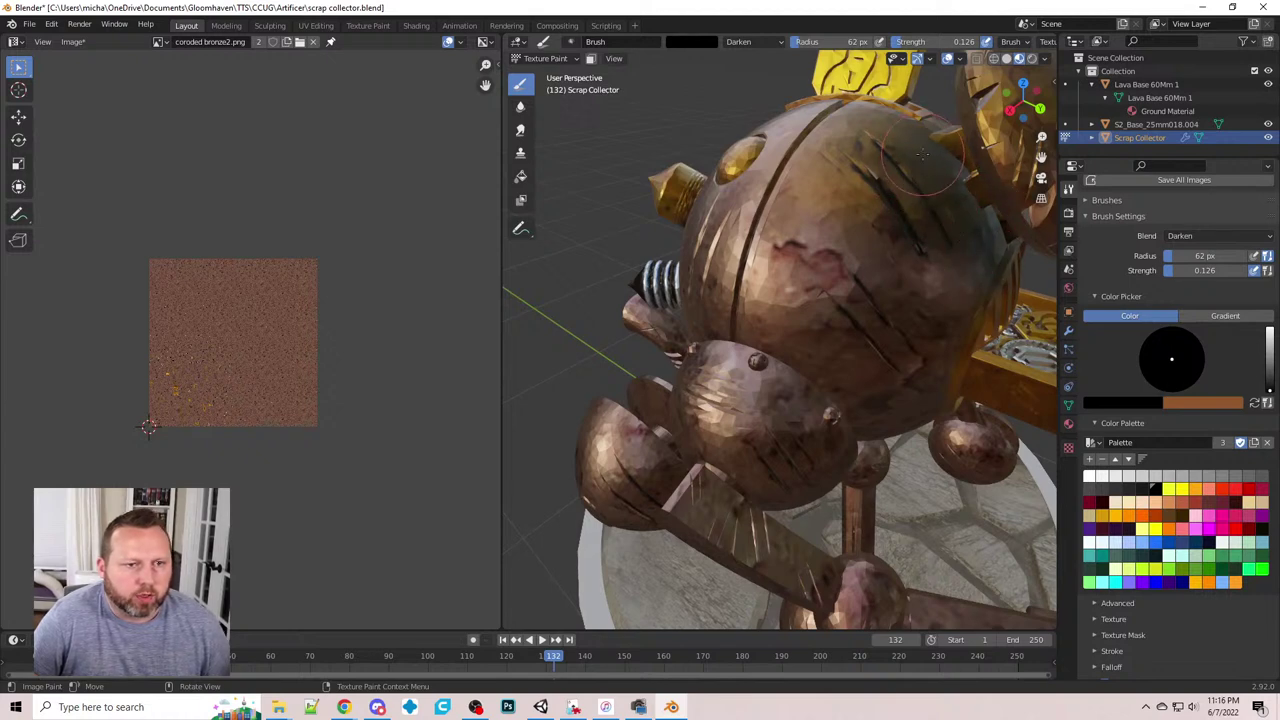
{"action": "middle_click_drag", "start_coordinate": [921, 153], "coordinate": [696, 185]}
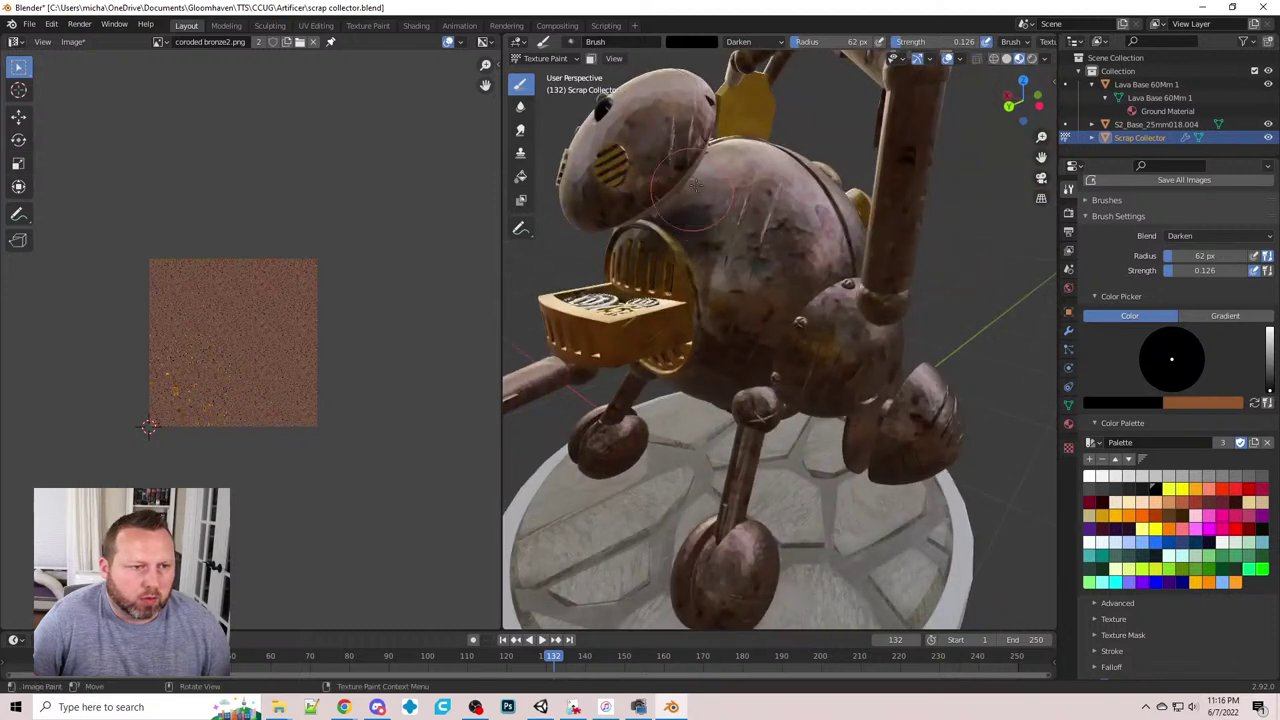
{"action": "mouse_move", "coordinate": [719, 173]}
{"action": "left_mouse_down"}
{"action": "mouse_move", "coordinate": [685, 222]}
{"action": "mouse_move", "coordinate": [679, 213]}
{"action": "mouse_move", "coordinate": [704, 192]}
{"action": "mouse_move", "coordinate": [685, 234]}
{"action": "mouse_move", "coordinate": [728, 234]}
{"action": "left_mouse_up"}
{"action": "middle_click_drag", "start_coordinate": [672, 250], "coordinate": [812, 352]}
{"action": "scroll", "coordinate": [697, 256], "scroll_direction": "down", "scroll_amount": 4}
{"action": "scroll", "coordinate": [781, 302], "scroll_direction": "up", "scroll_amount": 2}
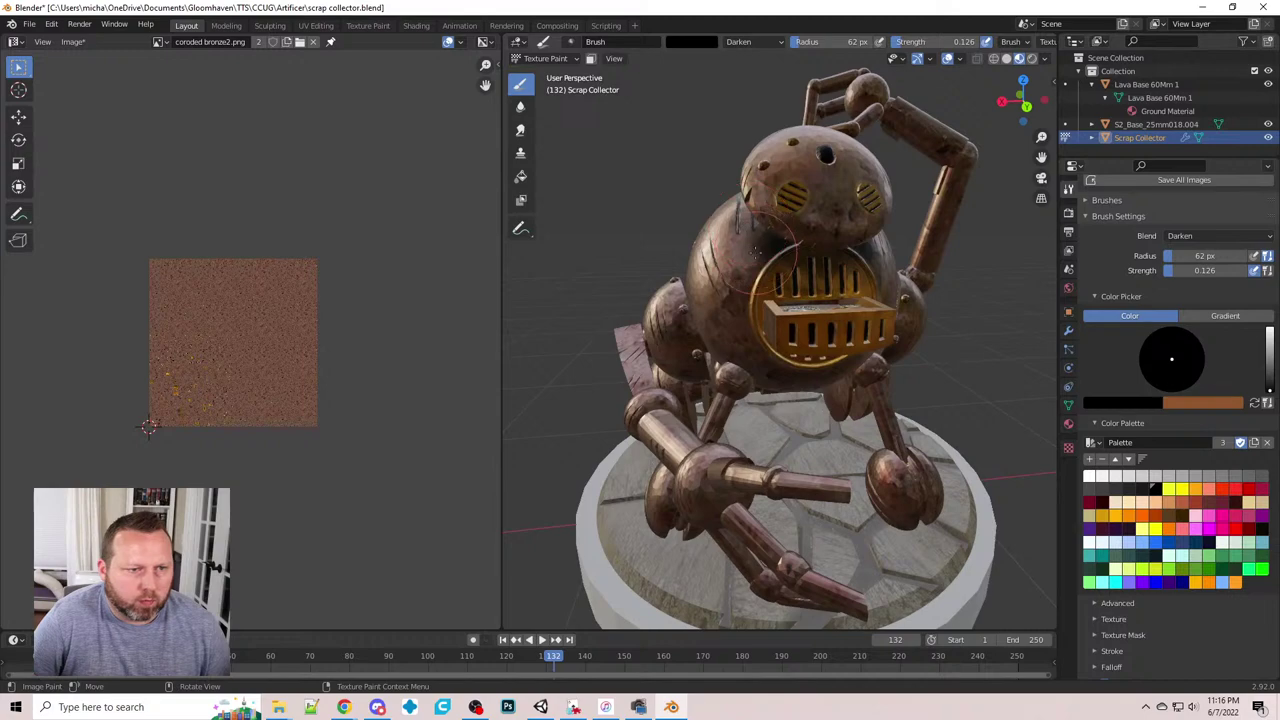
- Darken the neck area between the head and body from both sides
{"action": "middle_click_drag", "start_coordinate": [760, 245], "coordinate": [768, 465]}
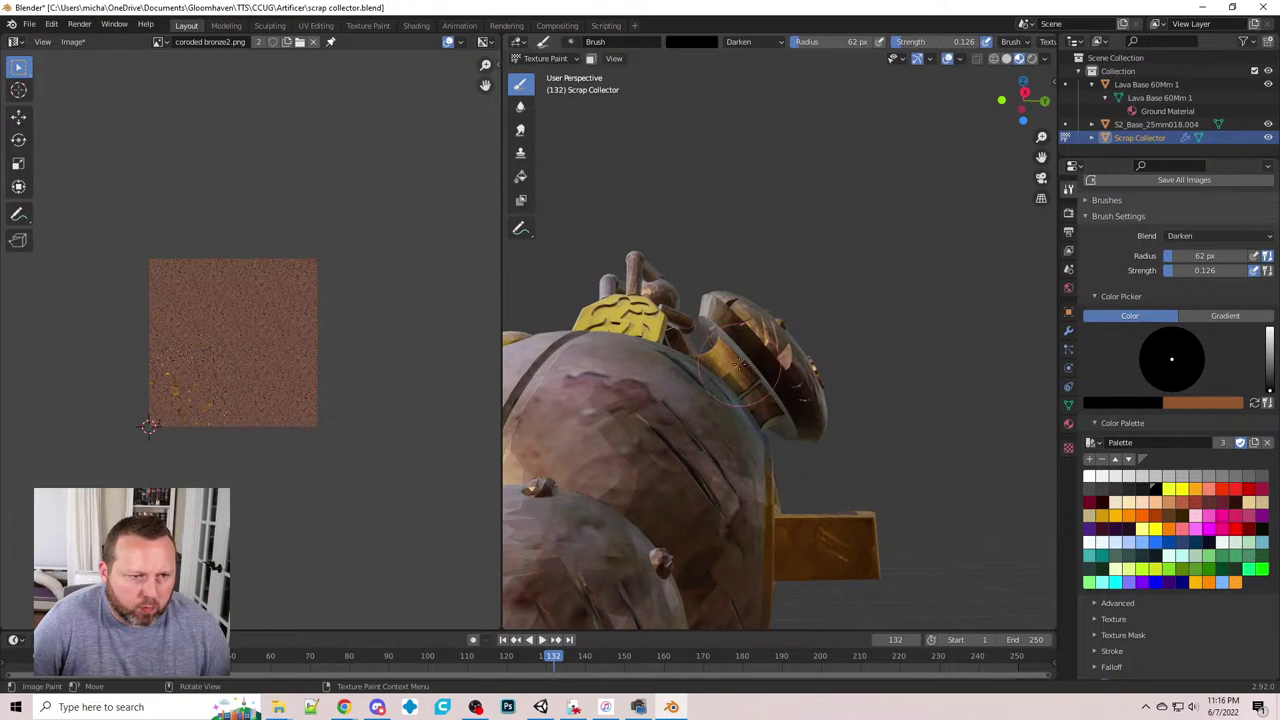
{"action": "mouse_move", "coordinate": [785, 395]}
{"action": "middle_mouse_down"}
{"action": "mouse_move", "coordinate": [757, 408]}
{"action": "mouse_move", "coordinate": [766, 392]}
{"action": "middle_mouse_up"}
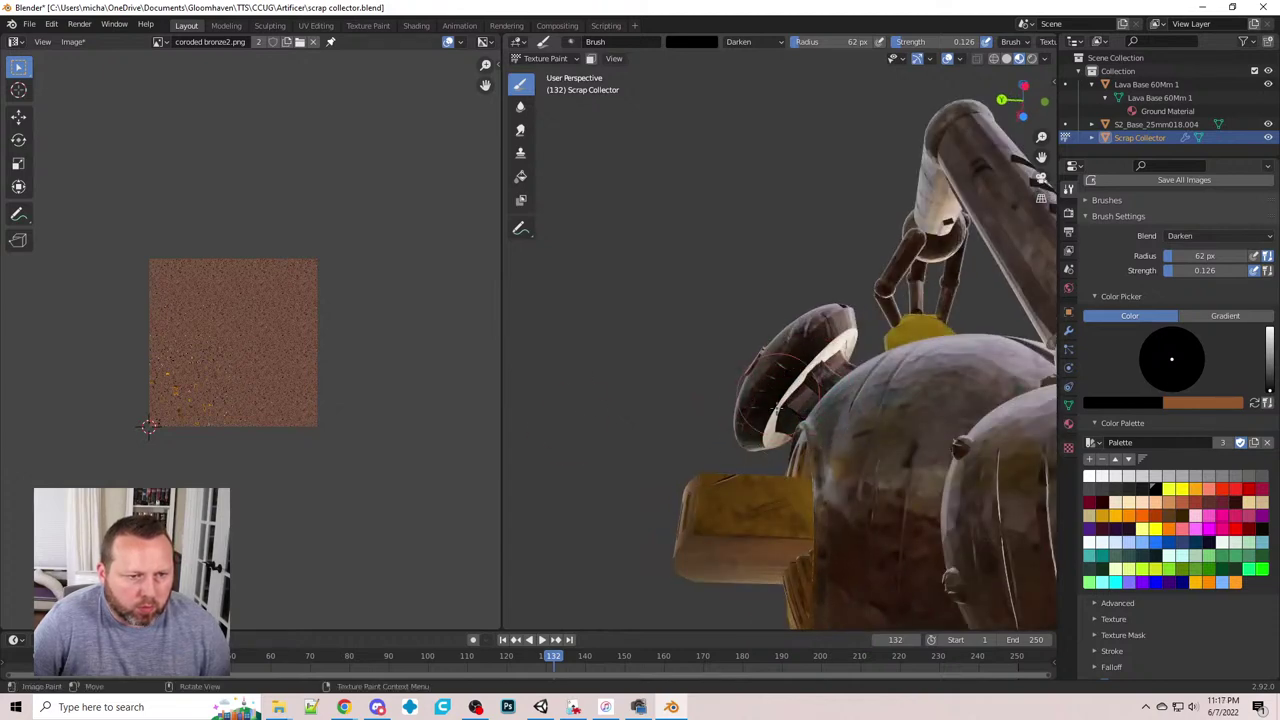
{"action": "middle_click_drag", "start_coordinate": [788, 421], "coordinate": [850, 425]}
{"action": "scroll", "coordinate": [800, 415], "scroll_direction": "down", "scroll_amount": 3}
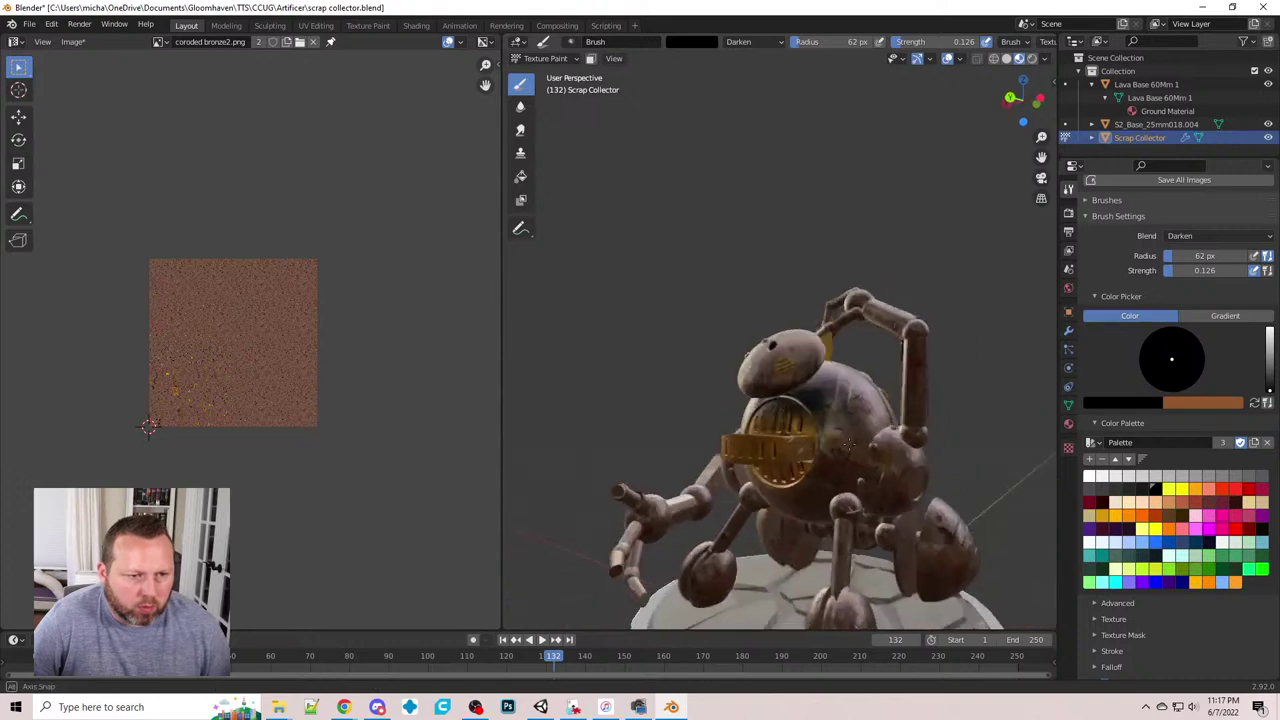
- Shade the underside of the drawer with faint black strokes
{"action": "middle_click_drag", "start_coordinate": [740, 390], "coordinate": [793, 411]}
{"action": "scroll", "coordinate": [793, 411], "scroll_direction": "down", "scroll_amount": 2}
{"action": "scroll", "coordinate": [794, 410], "scroll_direction": "up", "scroll_amount": 3}
{"action": "middle_click_drag", "start_coordinate": [723, 580], "coordinate": [726, 460]}
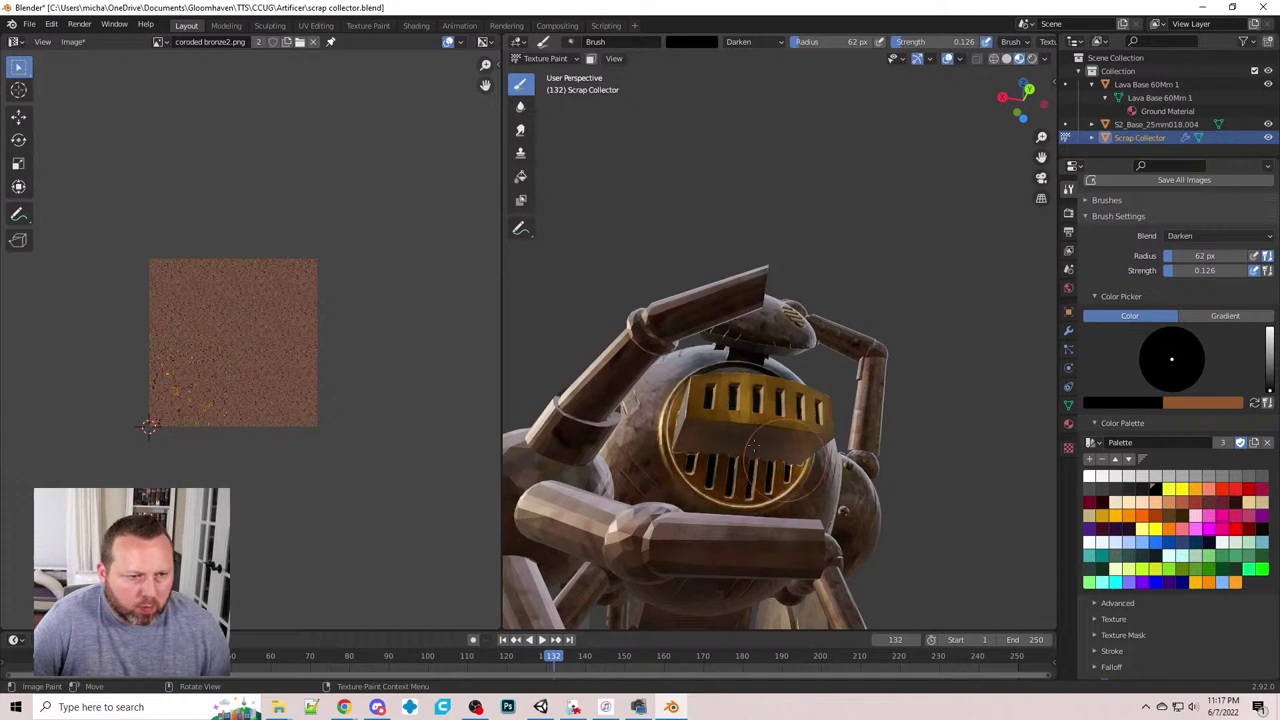
{"action": "mouse_move", "coordinate": [733, 445]}
{"action": "middle_mouse_down"}
{"action": "mouse_move", "coordinate": [752, 450]}
{"action": "mouse_move", "coordinate": [742, 457]}
{"action": "middle_mouse_up"}
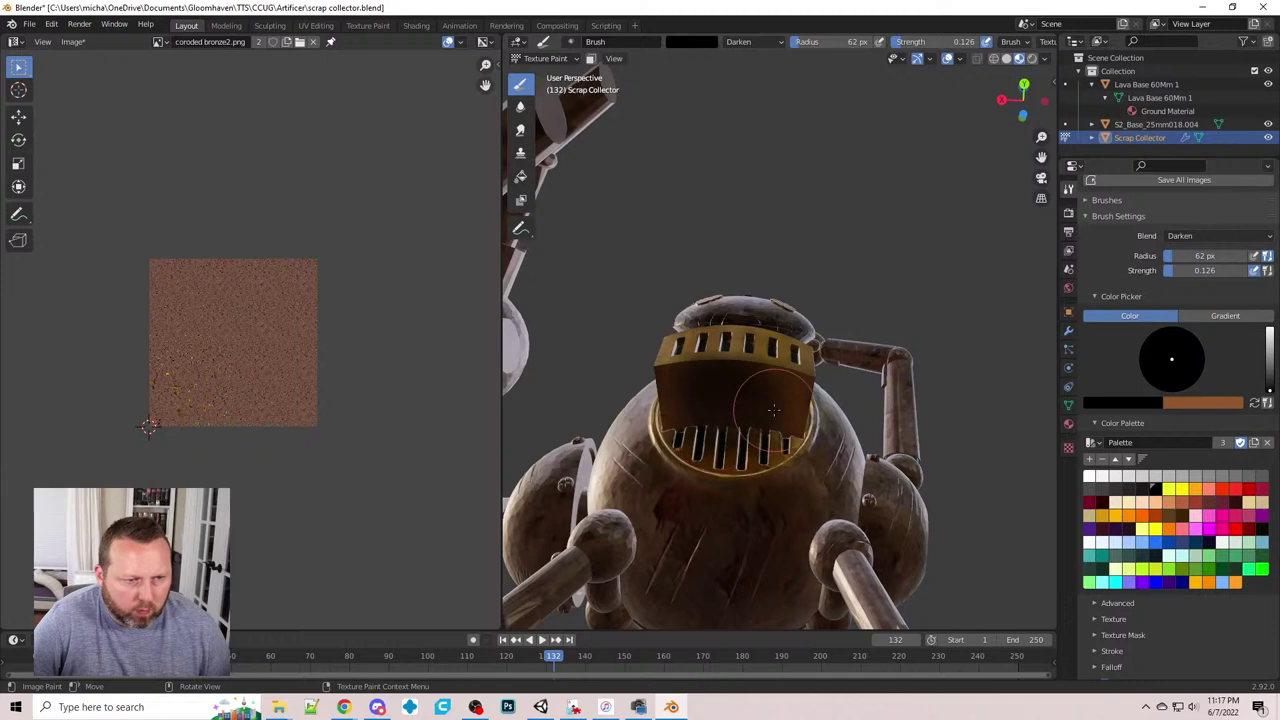
- Enlarge the brush to 83 px and darken the underside of the forward arm and hand
{"action": "mouse_move", "coordinate": [756, 461]}
{"action": "middle_mouse_down"}
{"action": "mouse_move", "coordinate": [748, 543]}
{"action": "mouse_move", "coordinate": [571, 479]}
{"action": "mouse_move", "coordinate": [848, 413]}
{"action": "mouse_move", "coordinate": [900, 415]}
{"action": "middle_mouse_up"}
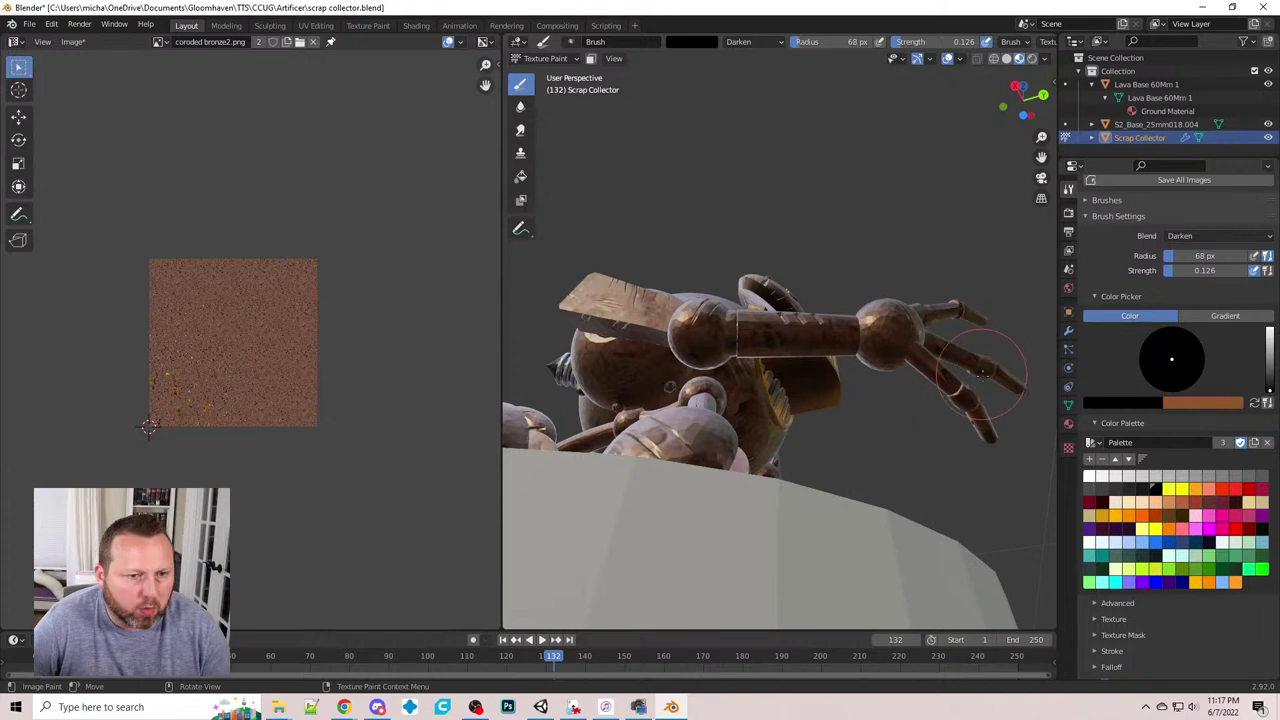
{"action": "key", "text": "bracketright"}
{"action": "key", "text": "bracketright"}
{"action": "key", "text": "bracketright"}
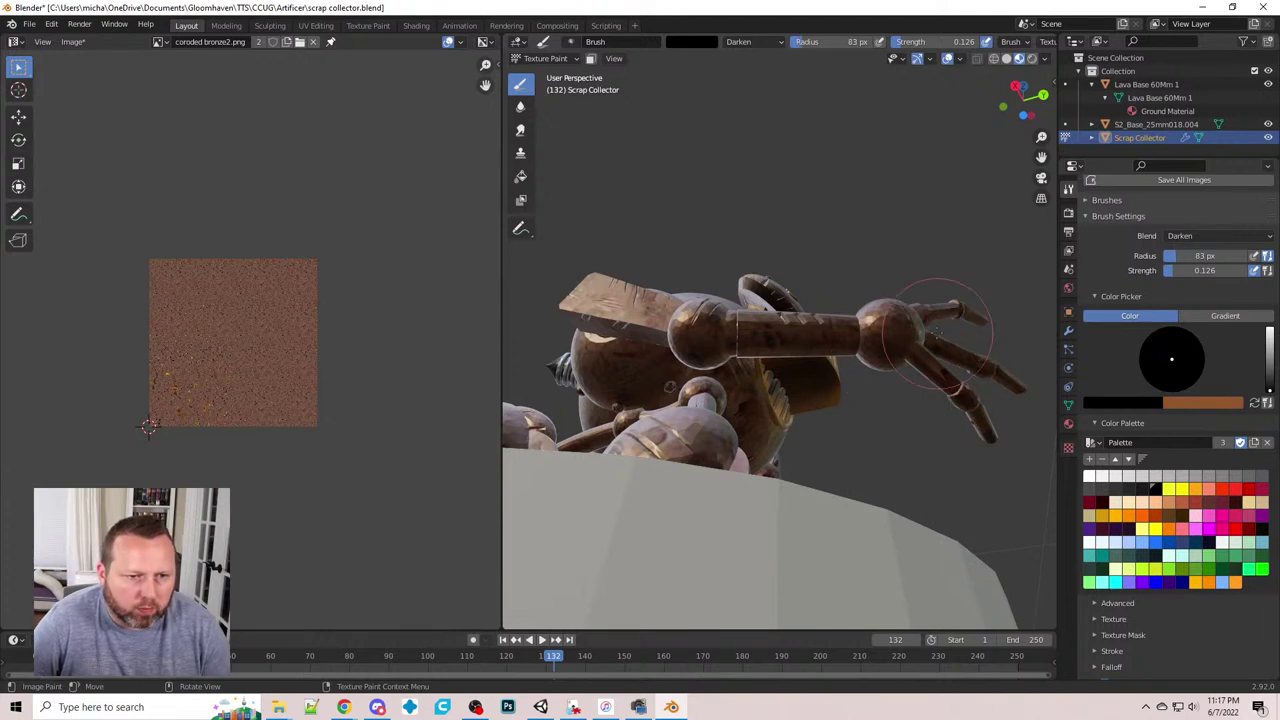
{"action": "mouse_move", "coordinate": [968, 318]}
{"action": "middle_mouse_down"}
{"action": "mouse_move", "coordinate": [950, 385]}
{"action": "mouse_move", "coordinate": [968, 395]}
{"action": "middle_mouse_up"}
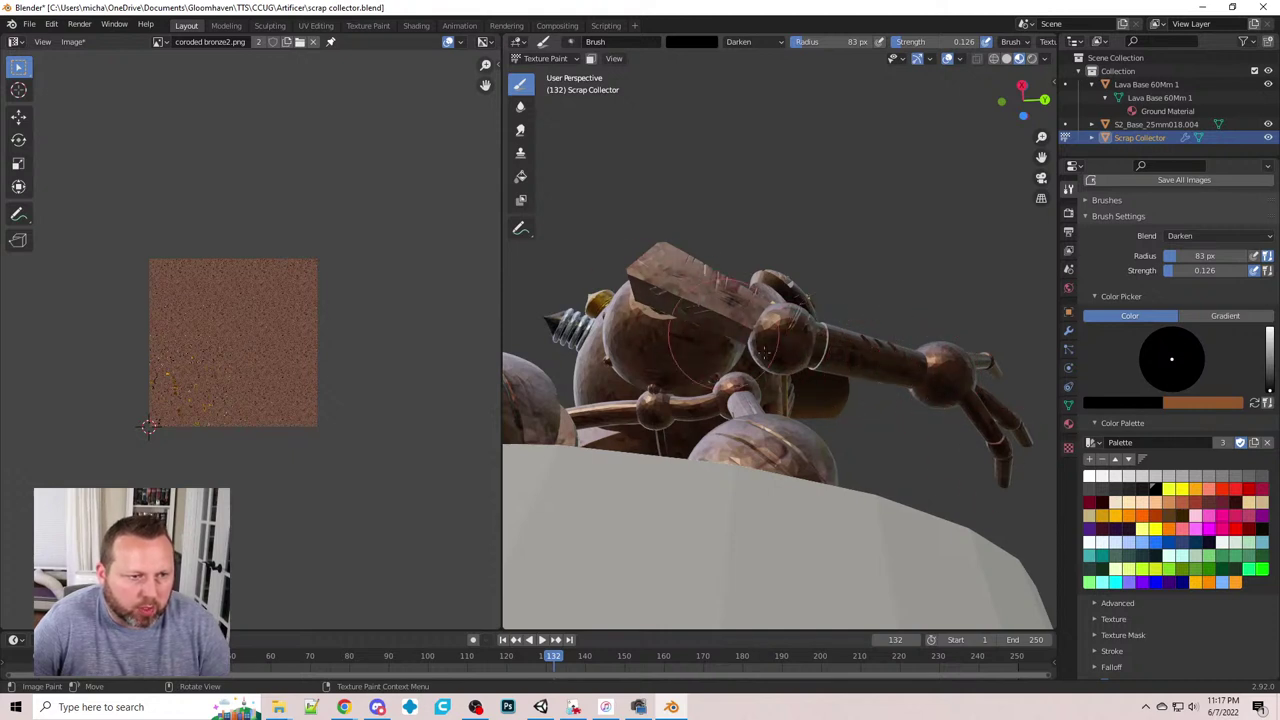
- Shade the undersides of the body and legs with the low-strength black brush
{"action": "middle_click_drag", "start_coordinate": [943, 440], "coordinate": [930, 410]}
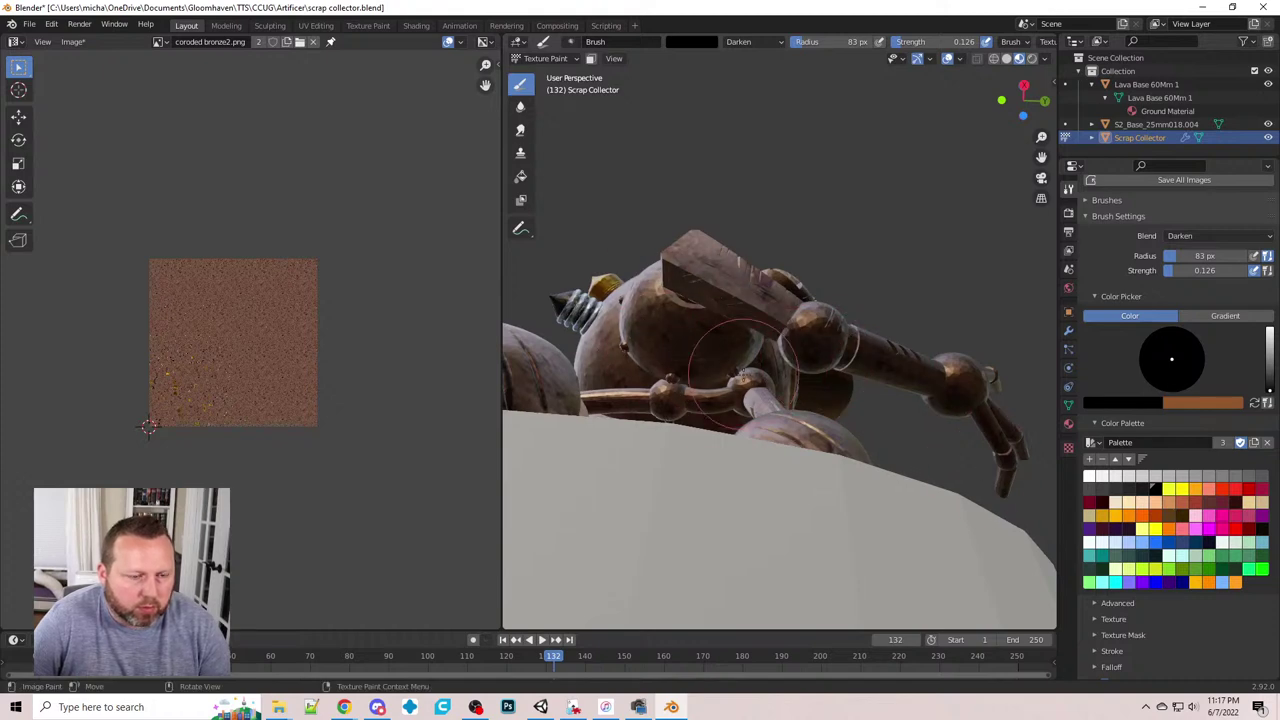
{"action": "mouse_move", "coordinate": [722, 348]}
{"action": "middle_mouse_down"}
{"action": "mouse_move", "coordinate": [814, 398]}
{"action": "mouse_move", "coordinate": [845, 492]}
{"action": "middle_mouse_up"}
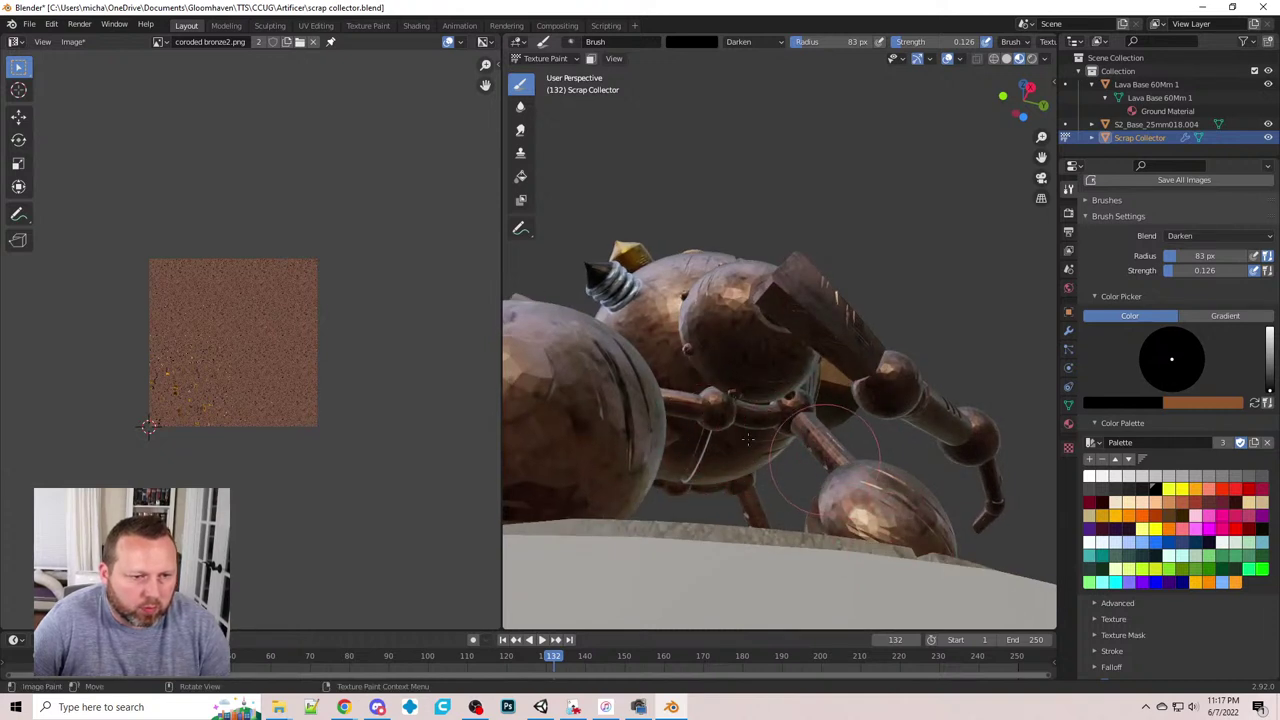
{"action": "middle_click_drag", "start_coordinate": [757, 320], "coordinate": [710, 470]}
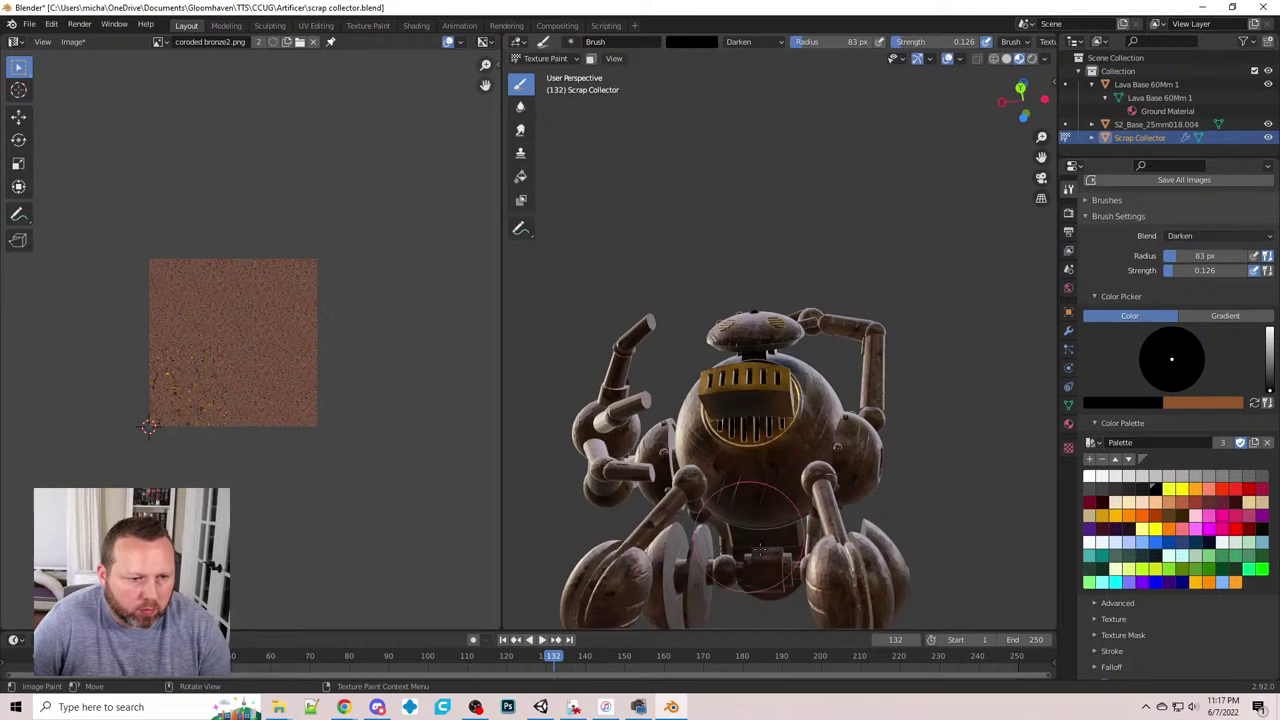
{"action": "middle_click_drag", "start_coordinate": [818, 561], "coordinate": [852, 581]}
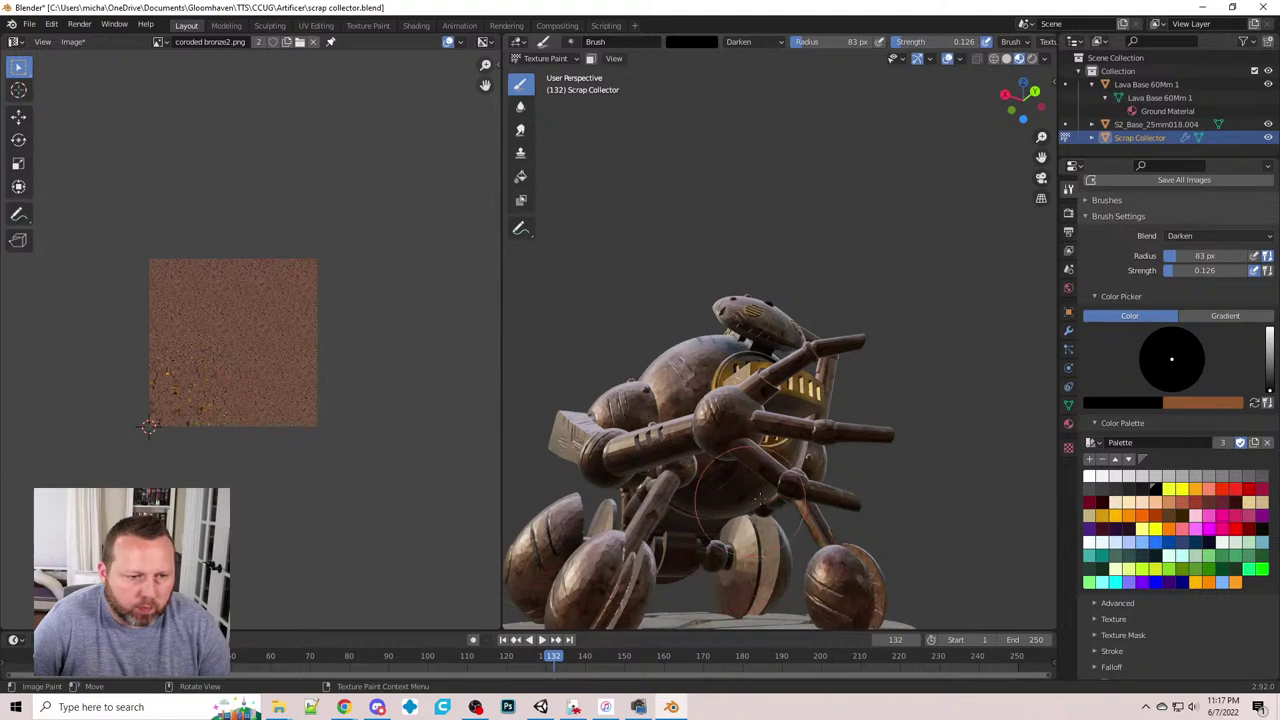
- Darken the underside of the body's lower front with the low-strength black brush
{"action": "middle_click_drag", "start_coordinate": [735, 493], "coordinate": [880, 465]}
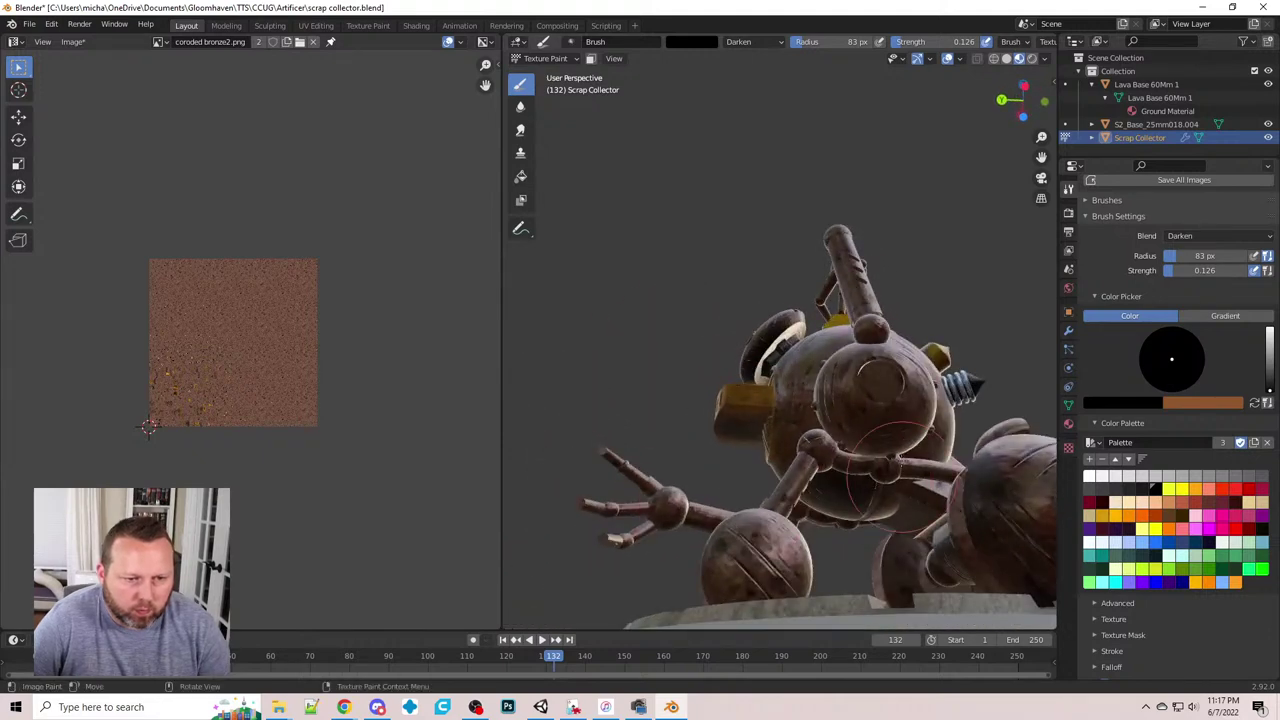
{"action": "mouse_move", "coordinate": [901, 462]}
{"action": "left_mouse_down"}
{"action": "mouse_move", "coordinate": [868, 450]}
{"action": "mouse_move", "coordinate": [880, 460]}
{"action": "mouse_move", "coordinate": [941, 420]}
{"action": "mouse_move", "coordinate": [875, 440]}
{"action": "mouse_move", "coordinate": [873, 458]}
{"action": "mouse_move", "coordinate": [899, 457]}
{"action": "mouse_move", "coordinate": [919, 521]}
{"action": "mouse_move", "coordinate": [861, 537]}
{"action": "mouse_move", "coordinate": [907, 519]}
{"action": "left_mouse_up"}
{"action": "middle_click_drag", "start_coordinate": [907, 519], "coordinate": [935, 557]}
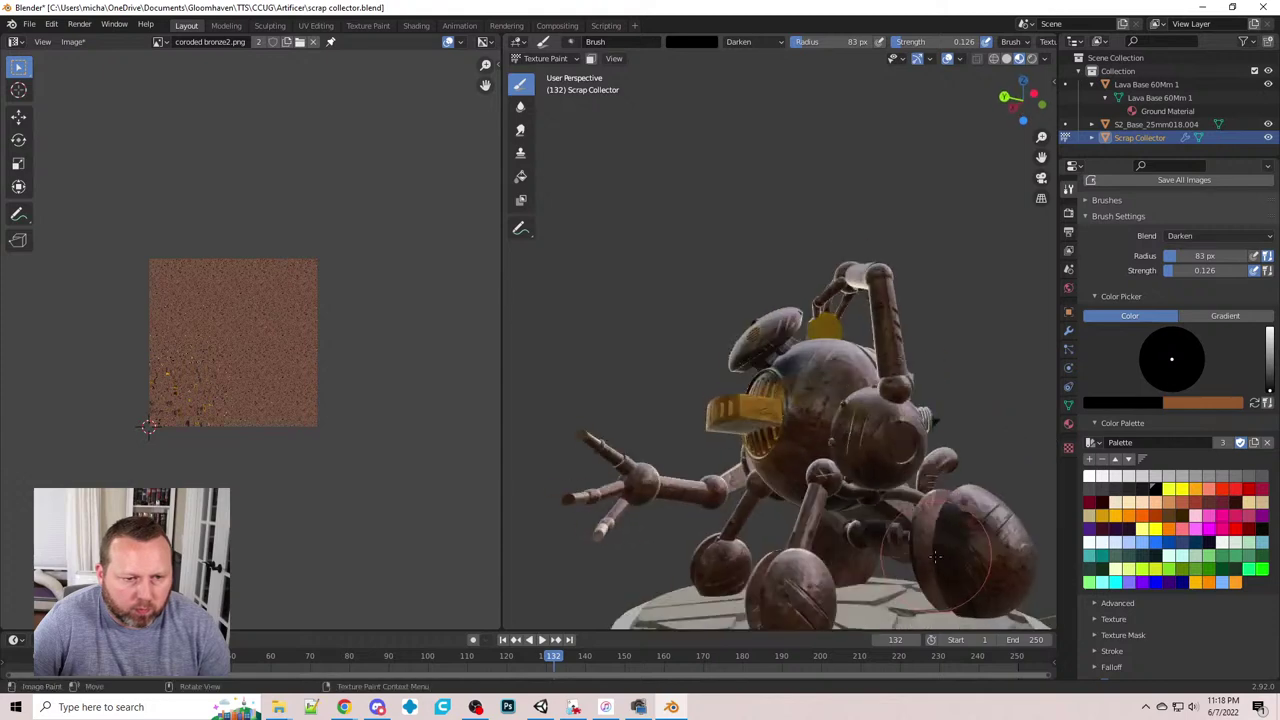
- Set the brush to 94 px and 0.778 strength and start blackening the floor of the slot beneath the gold coin
{"action": "mouse_move", "coordinate": [878, 452]}
{"action": "middle_mouse_down"}
{"action": "mouse_move", "coordinate": [960, 444]}
{"action": "mouse_move", "coordinate": [946, 369]}
{"action": "middle_mouse_up"}
{"action": "scroll", "coordinate": [857, 387], "scroll_direction": "up", "scroll_amount": 6}
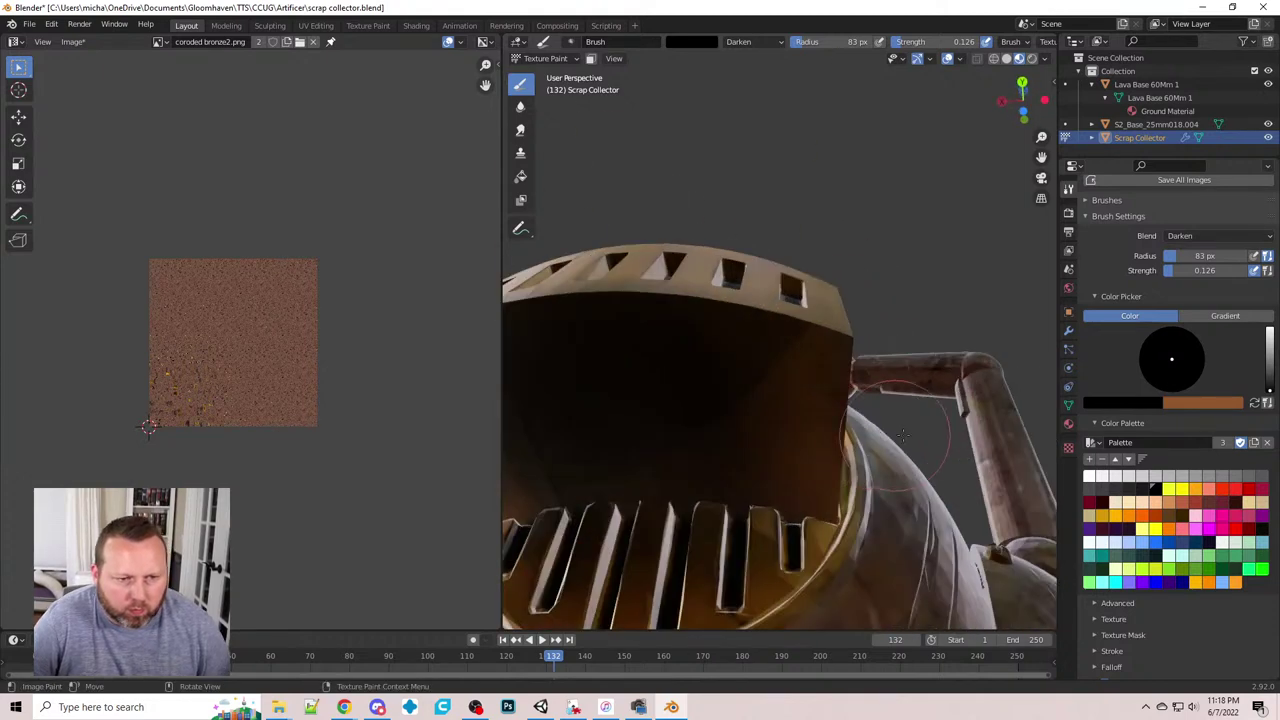
{"action": "middle_click_drag", "start_coordinate": [902, 436], "coordinate": [540, 365]}
{"action": "scroll", "coordinate": [379, 355], "scroll_direction": "down", "scroll_amount": 1}
{"action": "scroll", "coordinate": [680, 365], "scroll_direction": "down", "scroll_amount": 3}
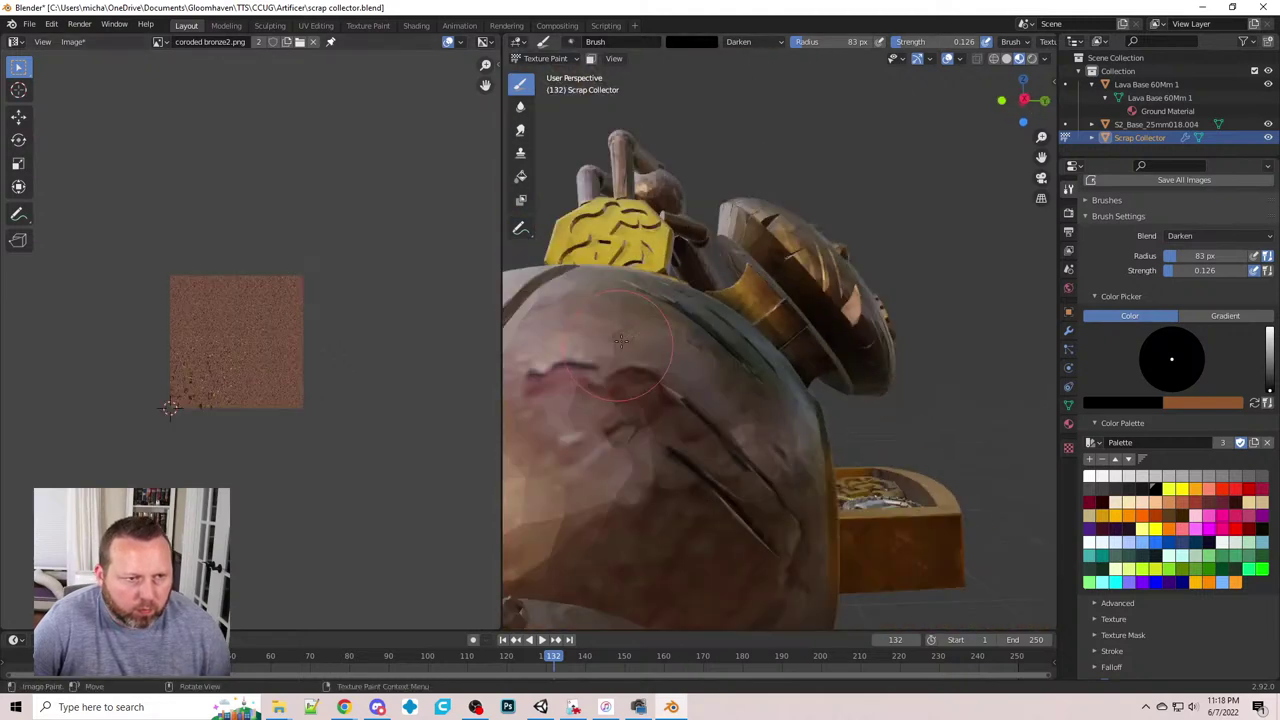
{"action": "mouse_move", "coordinate": [680, 370]}
{"action": "middle_mouse_down"}
{"action": "mouse_move", "coordinate": [712, 437]}
{"action": "mouse_move", "coordinate": [898, 575]}
{"action": "mouse_move", "coordinate": [870, 520]}
{"action": "middle_mouse_up"}
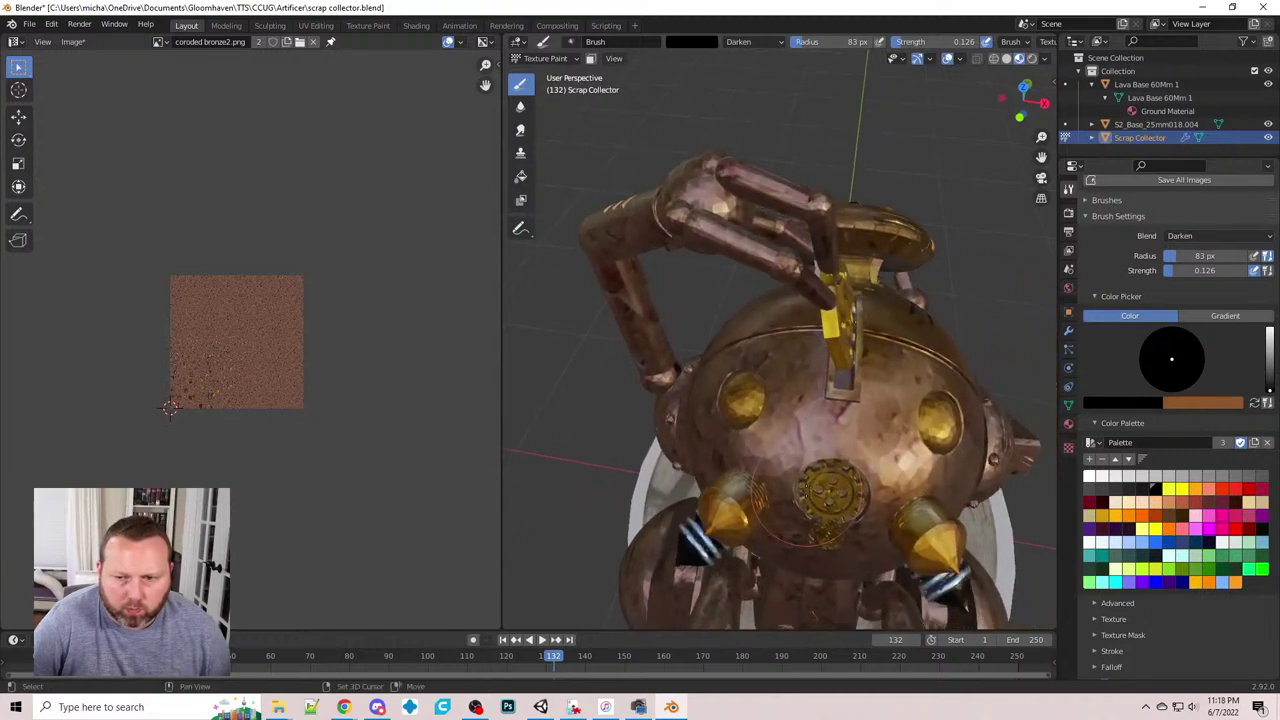
{"action": "scroll", "coordinate": [874, 513], "scroll_direction": "up", "scroll_amount": 2}
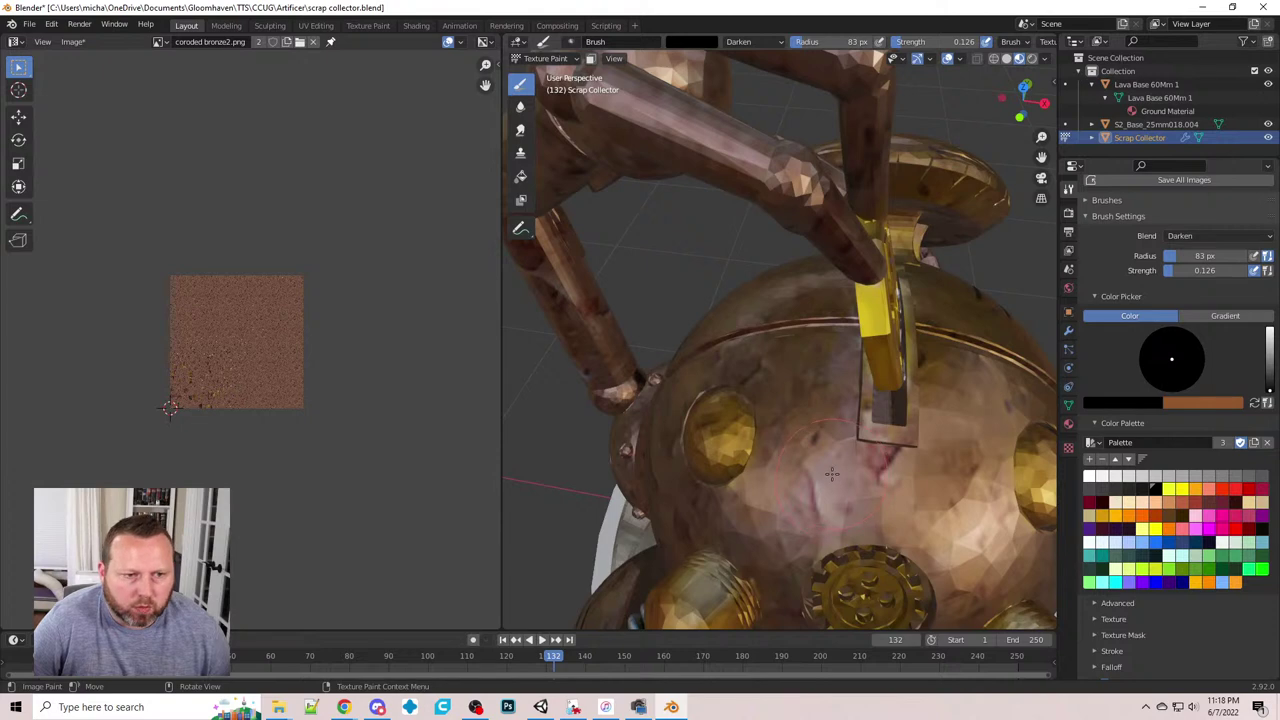
{"action": "scroll", "coordinate": [831, 474], "scroll_direction": "up", "scroll_amount": 4}
{"action": "scroll", "coordinate": [765, 448], "scroll_direction": "up", "scroll_amount": 2}
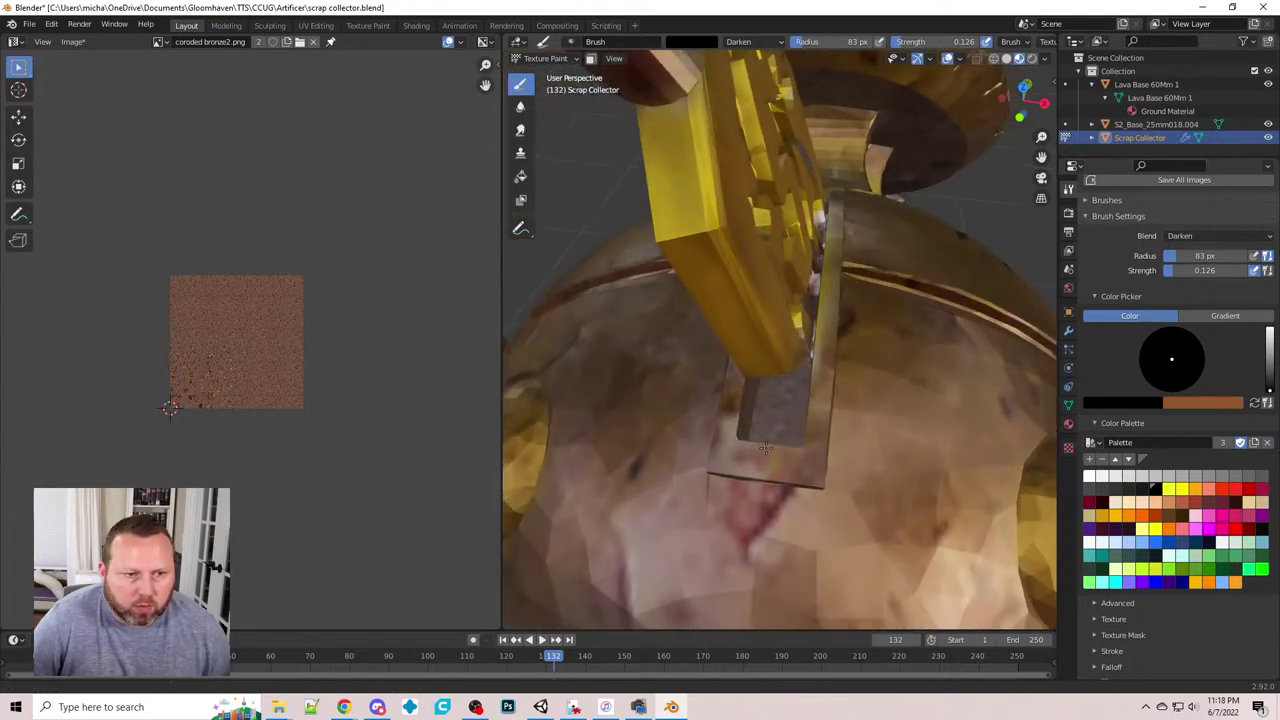
{"action": "middle_click_drag", "start_coordinate": [765, 448], "coordinate": [786, 343]}
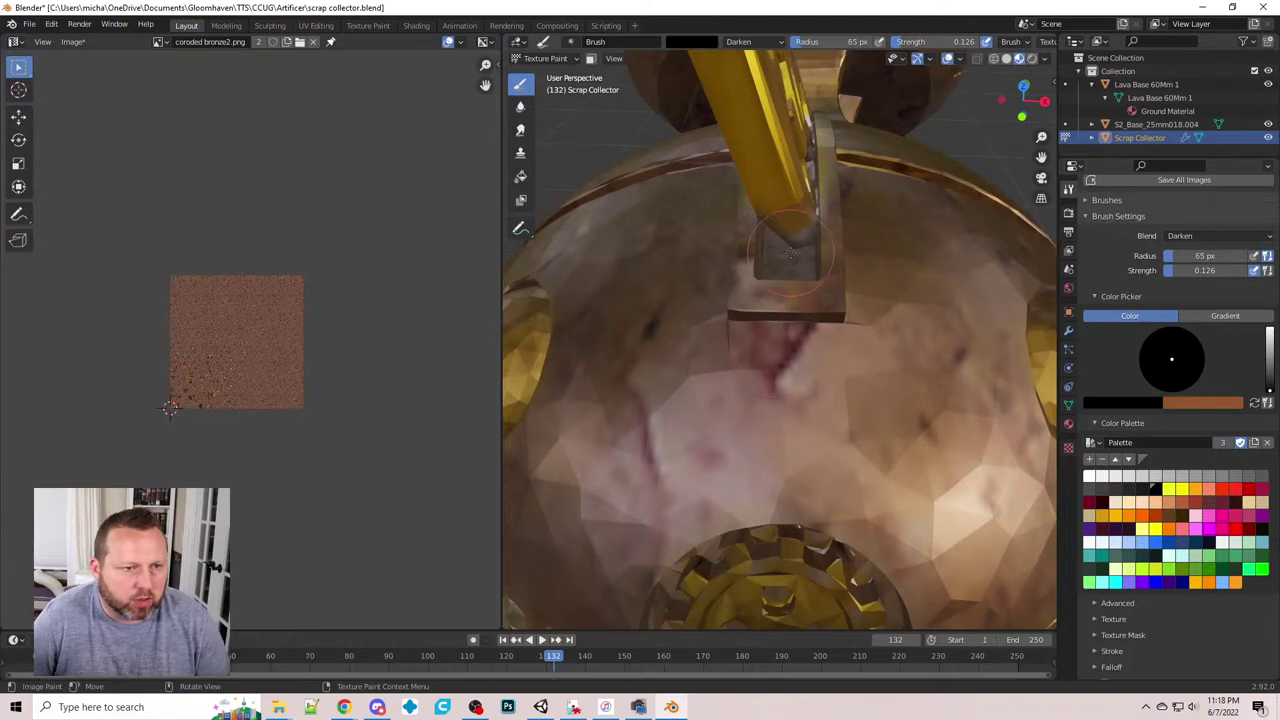
{"action": "mouse_move", "coordinate": [788, 257]}
{"action": "middle_mouse_down"}
{"action": "mouse_move", "coordinate": [773, 318]}
{"action": "mouse_move", "coordinate": [780, 366]}
{"action": "mouse_move", "coordinate": [755, 390]}
{"action": "middle_mouse_up"}
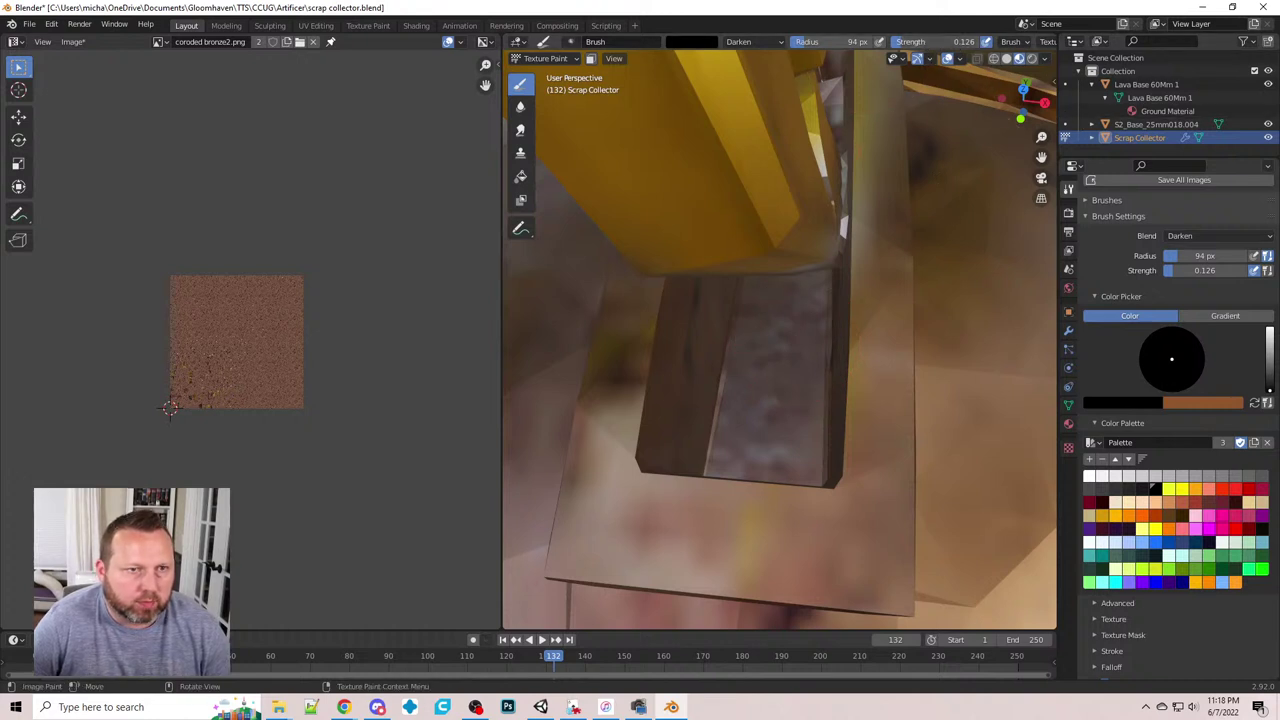
{"action": "left_click_drag", "start_coordinate": [903, 41], "coordinate": [957, 41]}
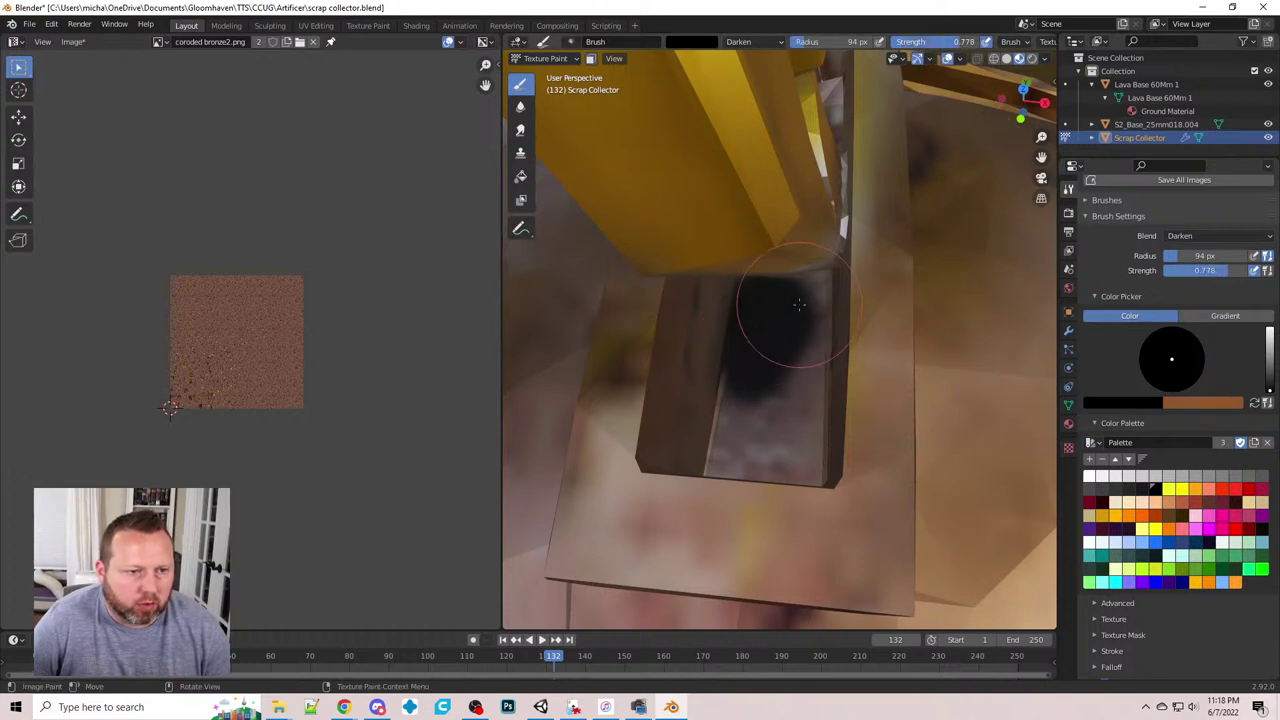
{"action": "mouse_move", "coordinate": [816, 295]}
{"action": "left_mouse_down"}
{"action": "mouse_move", "coordinate": [809, 409]}
{"action": "mouse_move", "coordinate": [743, 414]}
{"action": "mouse_move", "coordinate": [754, 410]}
{"action": "left_mouse_up"}
- Extend the black over the remaining slot floor along the coin's near side
{"action": "middle_click_drag", "start_coordinate": [754, 398], "coordinate": [756, 455]}
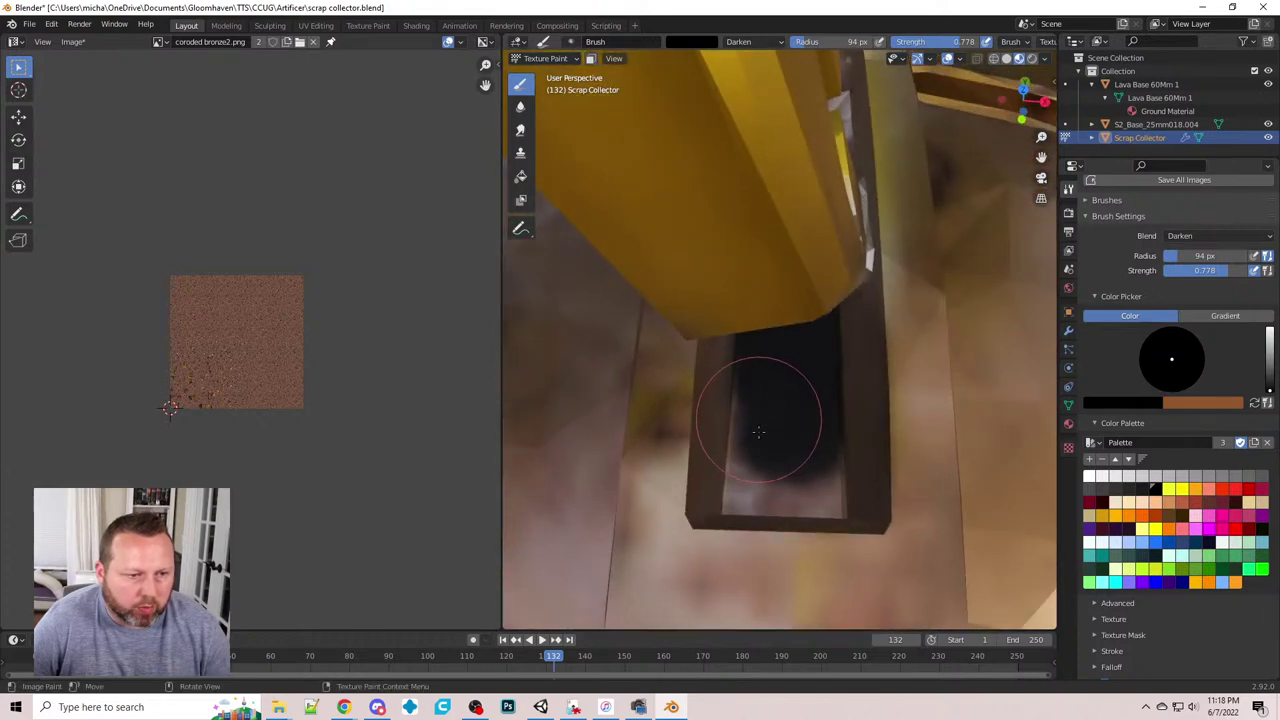
{"action": "left_click_drag", "start_coordinate": [757, 460], "coordinate": [754, 473]}
{"action": "middle_click_drag", "start_coordinate": [754, 473], "coordinate": [757, 528]}
{"action": "mouse_move", "coordinate": [757, 528]}
{"action": "left_mouse_down"}
{"action": "mouse_move", "coordinate": [745, 555]}
{"action": "mouse_move", "coordinate": [790, 565]}
{"action": "mouse_move", "coordinate": [771, 531]}
{"action": "mouse_move", "coordinate": [808, 563]}
{"action": "mouse_move", "coordinate": [760, 530]}
{"action": "left_mouse_up"}
{"action": "middle_click_drag", "start_coordinate": [760, 530], "coordinate": [790, 232]}
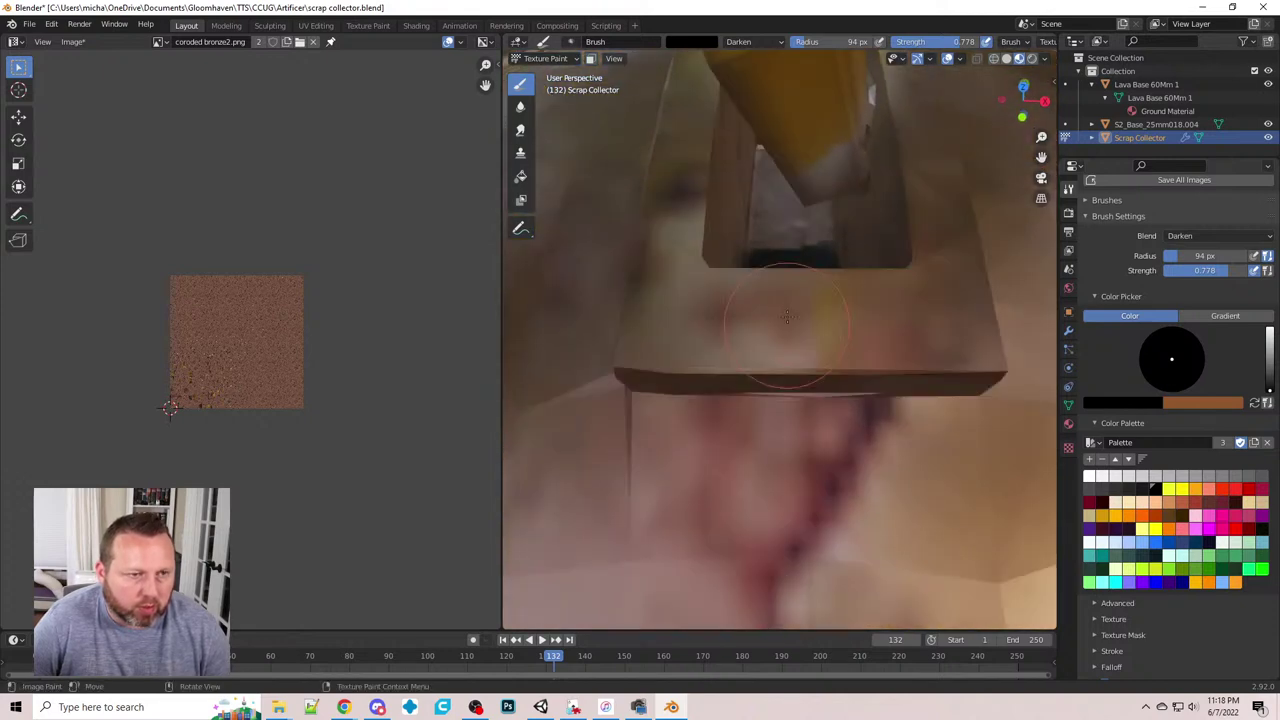
{"action": "mouse_move", "coordinate": [790, 232]}
{"action": "left_mouse_down"}
{"action": "mouse_move", "coordinate": [808, 223]}
{"action": "mouse_move", "coordinate": [794, 232]}
{"action": "left_mouse_up"}
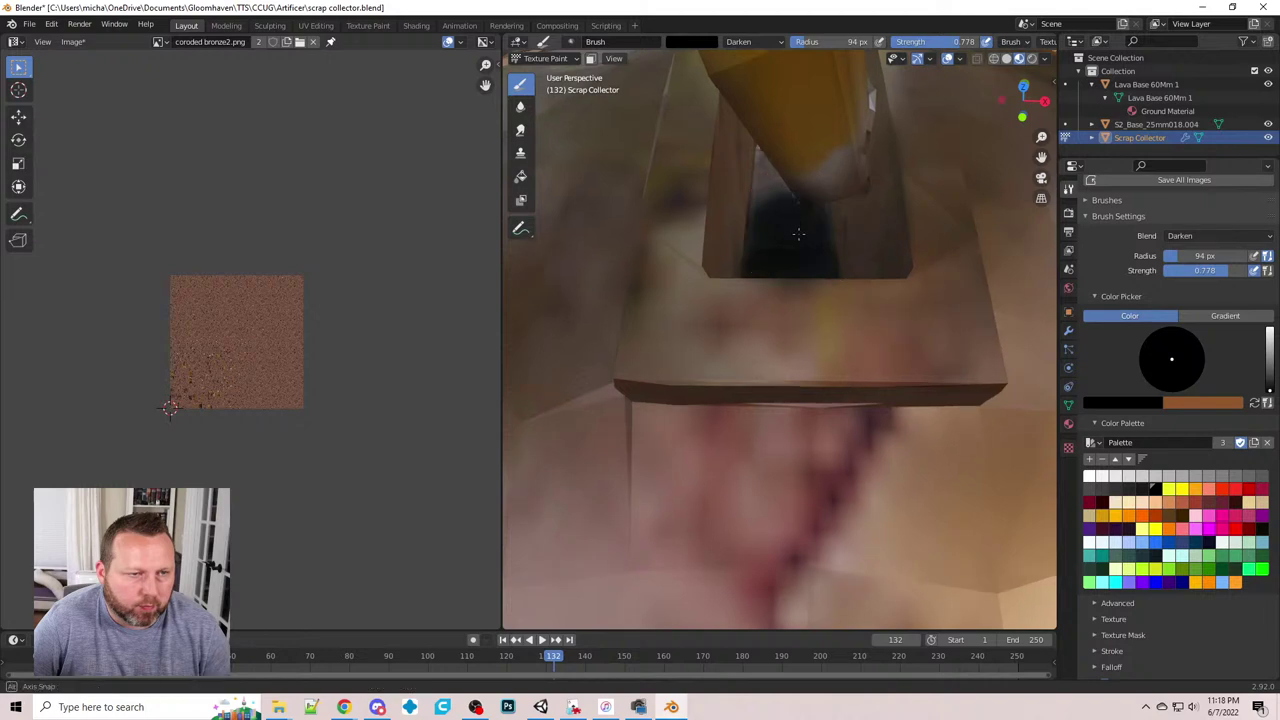
{"action": "mouse_move", "coordinate": [794, 232]}
{"action": "middle_mouse_down"}
{"action": "mouse_move", "coordinate": [938, 293]}
{"action": "mouse_move", "coordinate": [838, 309]}
{"action": "mouse_move", "coordinate": [640, 200]}
{"action": "middle_mouse_up"}
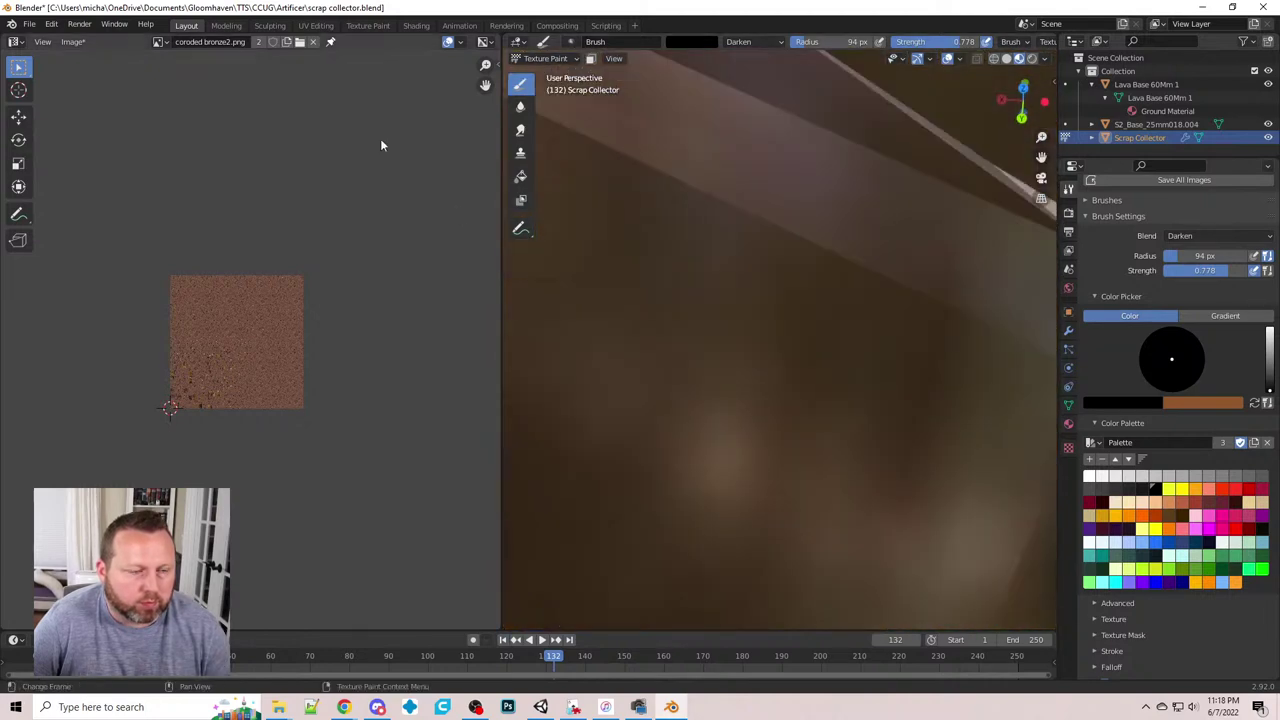
- Blacken the slot floor at the opposite end, behind the gold coin
{"action": "middle_click_drag", "start_coordinate": [384, 159], "coordinate": [403, 203]}
{"action": "scroll", "coordinate": [740, 295], "scroll_direction": "down", "scroll_amount": 5}
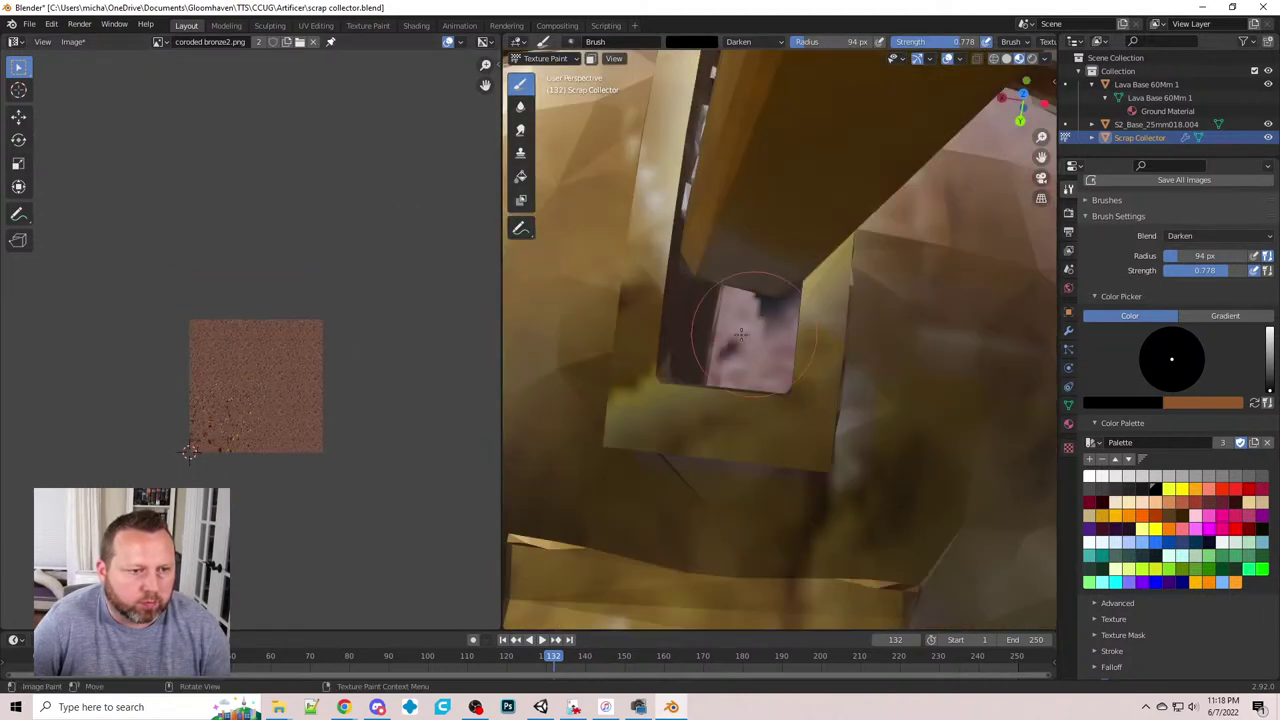
{"action": "mouse_move", "coordinate": [740, 300]}
{"action": "middle_mouse_down"}
{"action": "mouse_move", "coordinate": [751, 346]}
{"action": "mouse_move", "coordinate": [738, 287]}
{"action": "middle_mouse_up"}
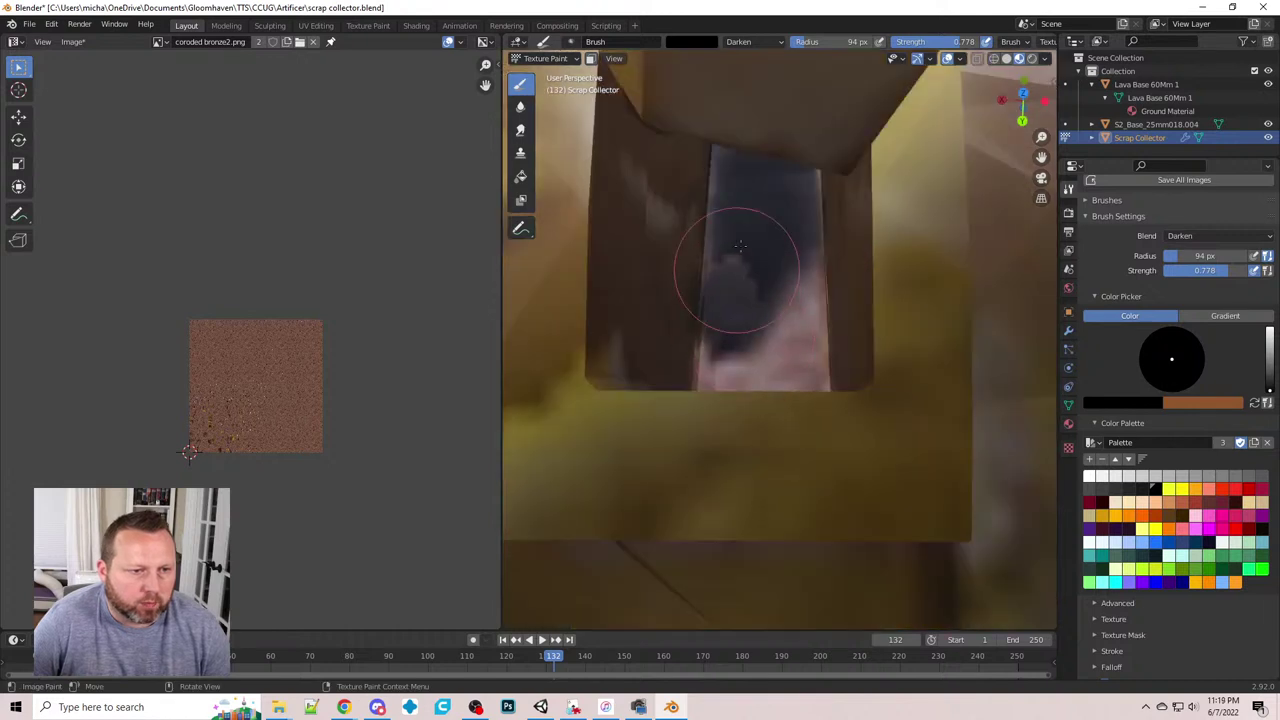
{"action": "left_click_drag", "start_coordinate": [740, 245], "coordinate": [790, 287]}
{"action": "middle_click_drag", "start_coordinate": [786, 316], "coordinate": [777, 377]}
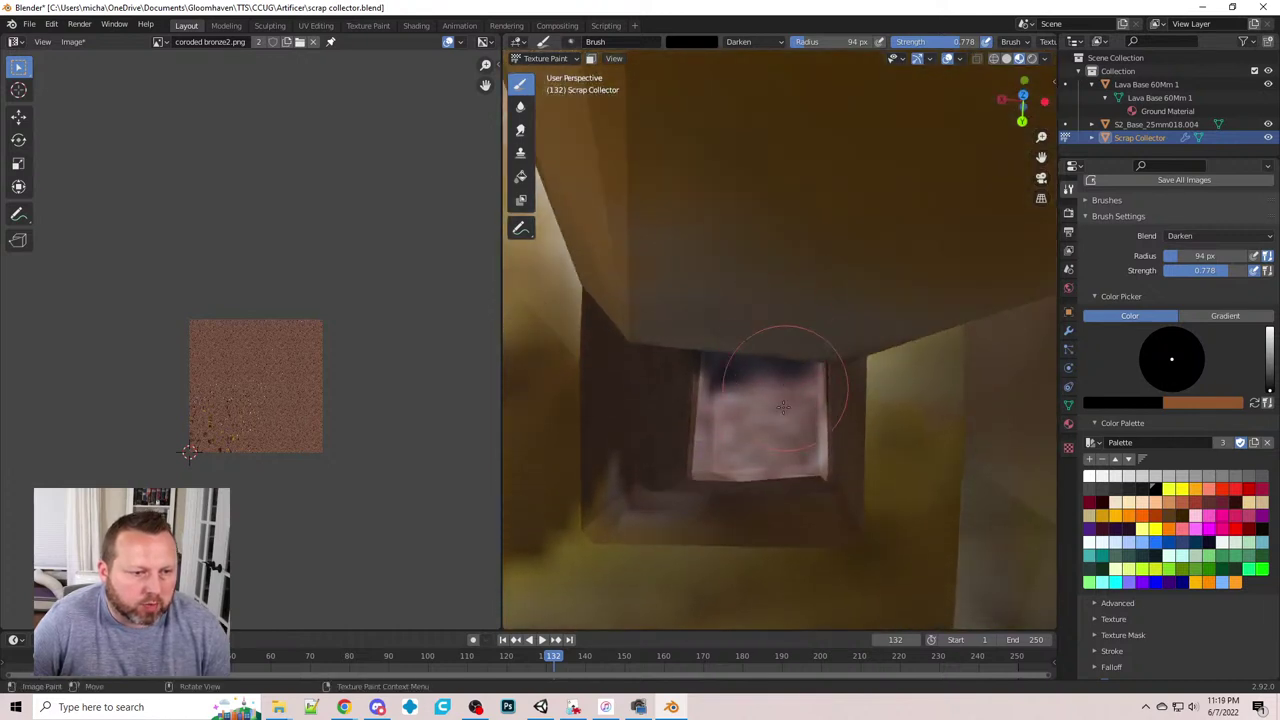
{"action": "mouse_move", "coordinate": [777, 377]}
{"action": "left_mouse_down"}
{"action": "mouse_move", "coordinate": [790, 407]}
{"action": "mouse_move", "coordinate": [780, 429]}
{"action": "mouse_move", "coordinate": [729, 423]}
{"action": "mouse_move", "coordinate": [740, 432]}
{"action": "left_mouse_up"}
{"action": "middle_click_drag", "start_coordinate": [740, 432], "coordinate": [759, 306]}
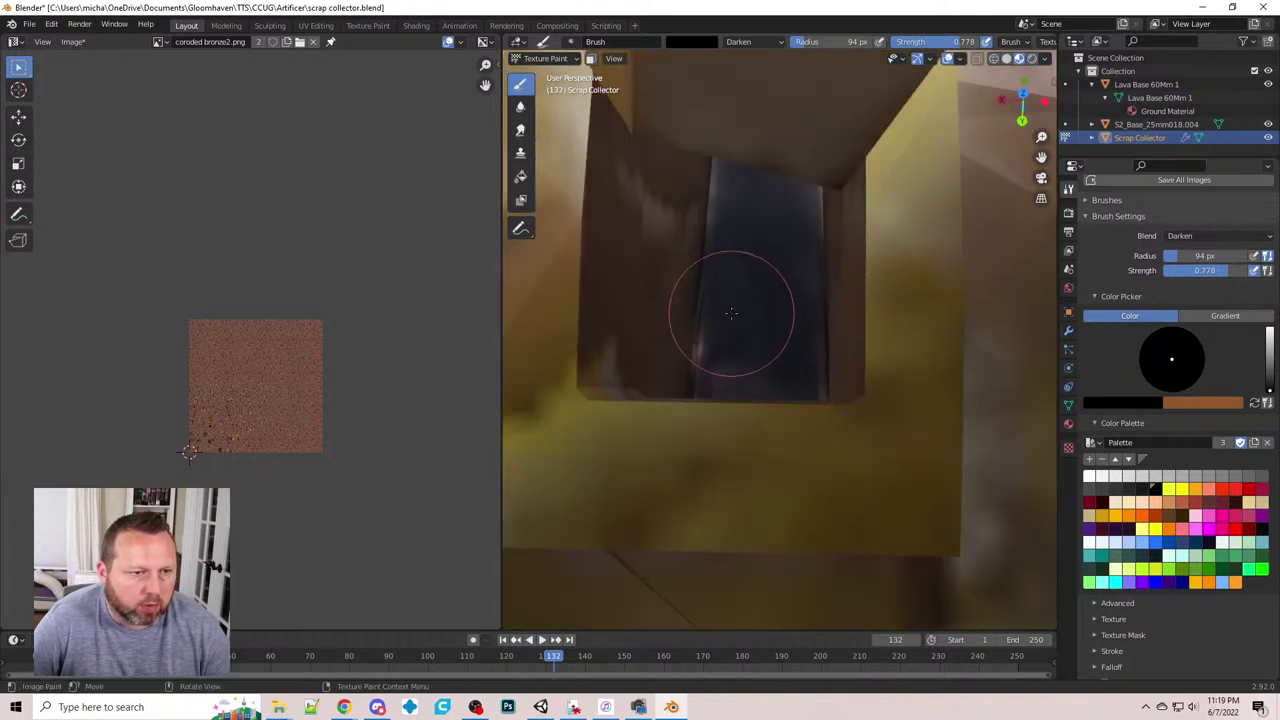
- Reduce the brush strength to 0.111 and shade the lower part of the gold coin's face above the slot
{"action": "middle_click_drag", "start_coordinate": [766, 243], "coordinate": [985, 255]}
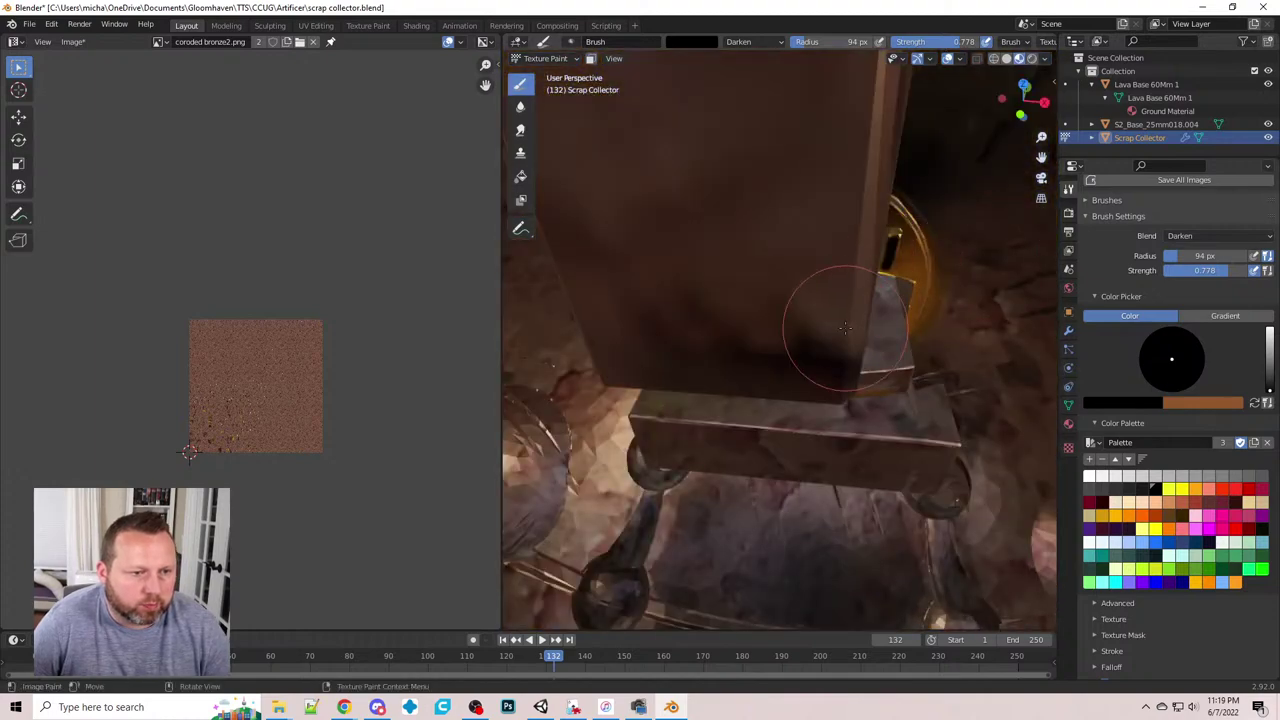
{"action": "scroll", "coordinate": [820, 350], "scroll_direction": "down", "scroll_amount": 7}
{"action": "middle_click_drag", "start_coordinate": [778, 360], "coordinate": [760, 338]}
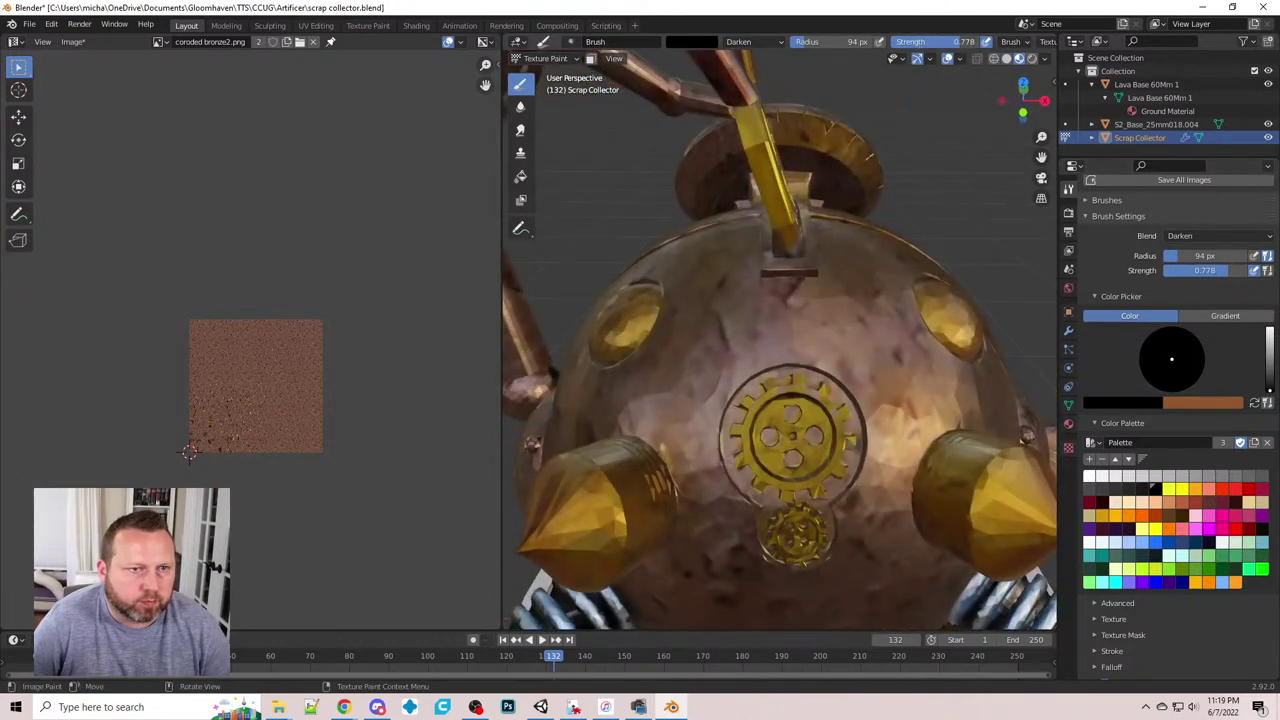
{"action": "left_click_drag", "start_coordinate": [956, 41], "coordinate": [918, 41]}
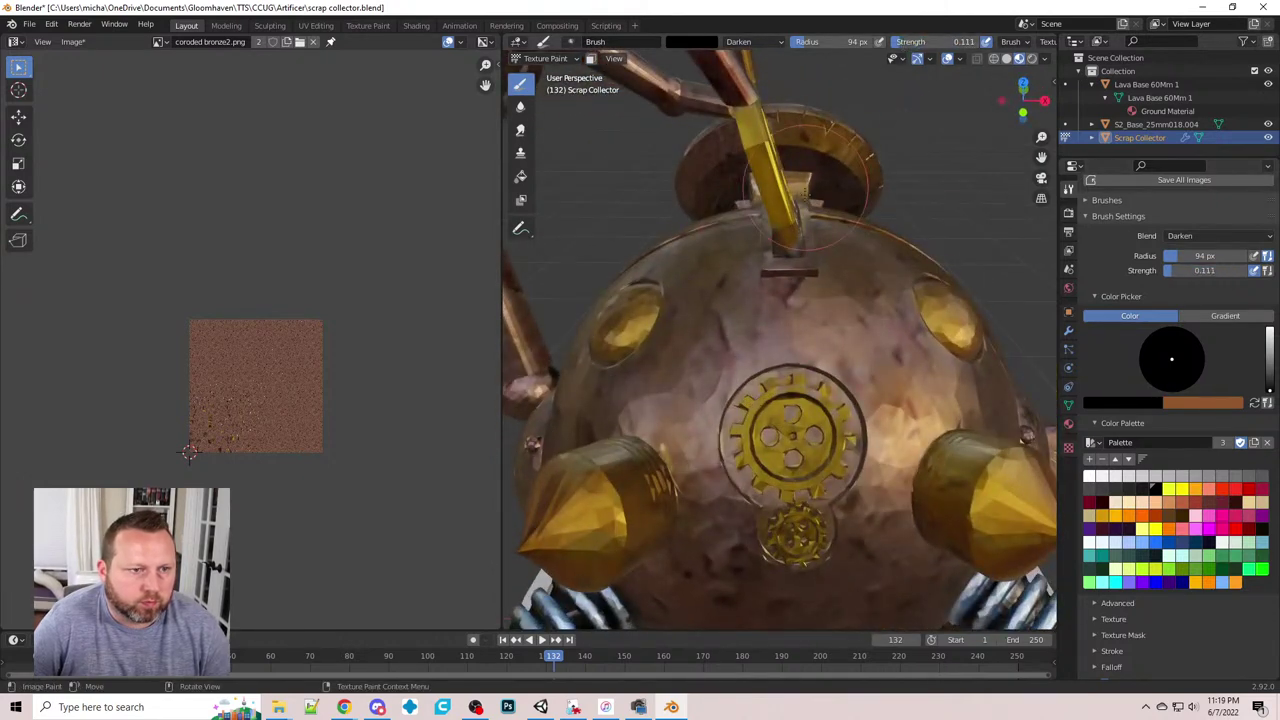
{"action": "middle_click_drag", "start_coordinate": [795, 259], "coordinate": [780, 325]}
{"action": "scroll", "coordinate": [795, 205], "scroll_direction": "up", "scroll_amount": 4}
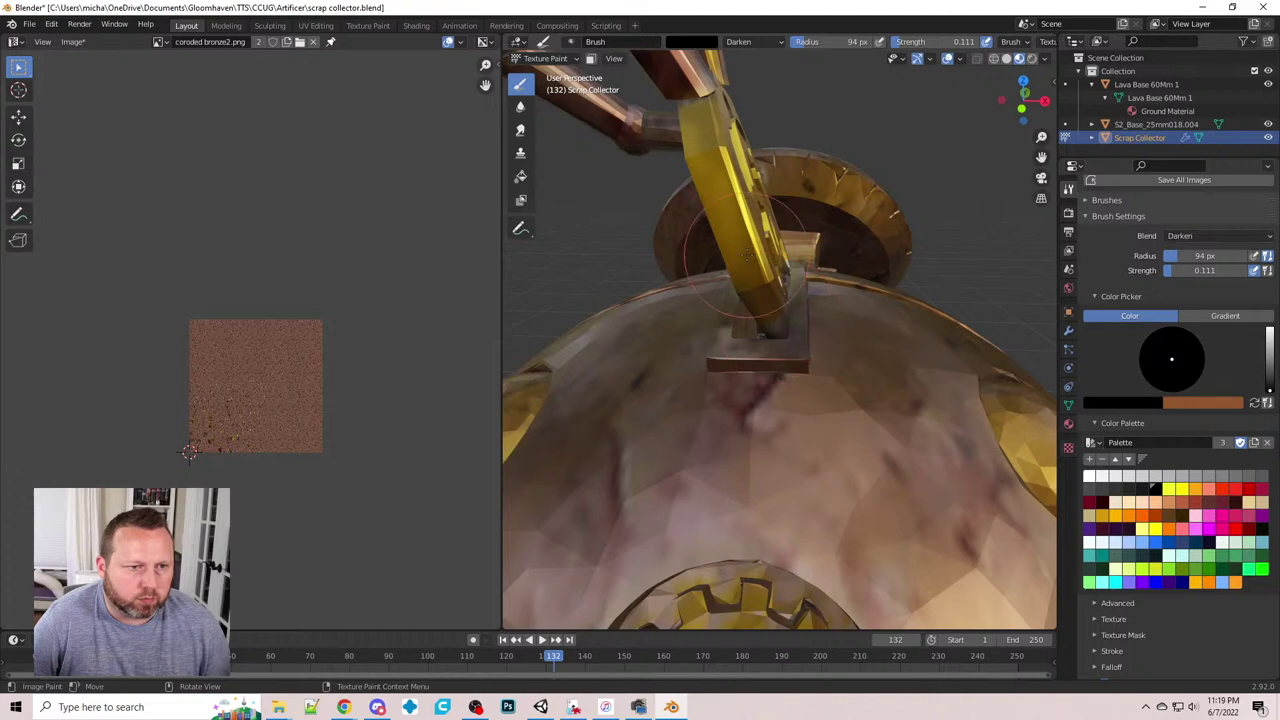
{"action": "middle_click_drag", "start_coordinate": [800, 300], "coordinate": [850, 222]}
{"action": "left_click_drag", "start_coordinate": [604, 252], "coordinate": [732, 247]}
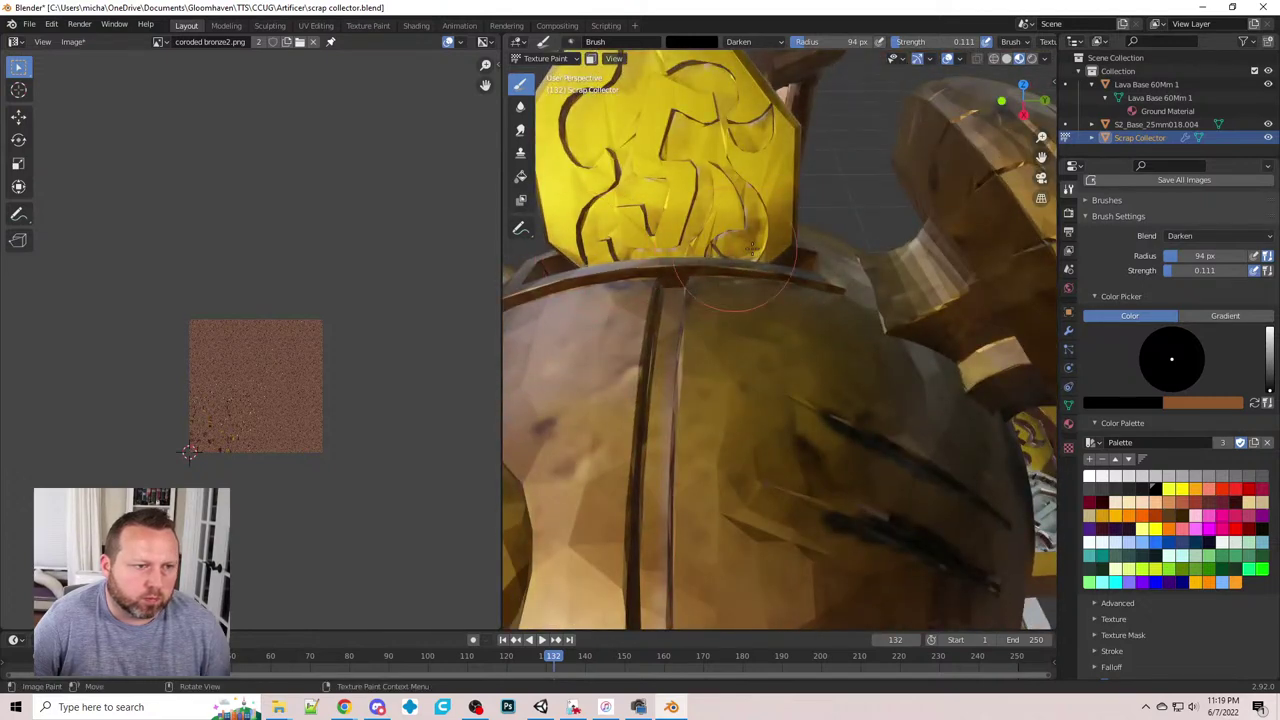
{"action": "left_click_drag", "start_coordinate": [598, 242], "coordinate": [766, 211]}
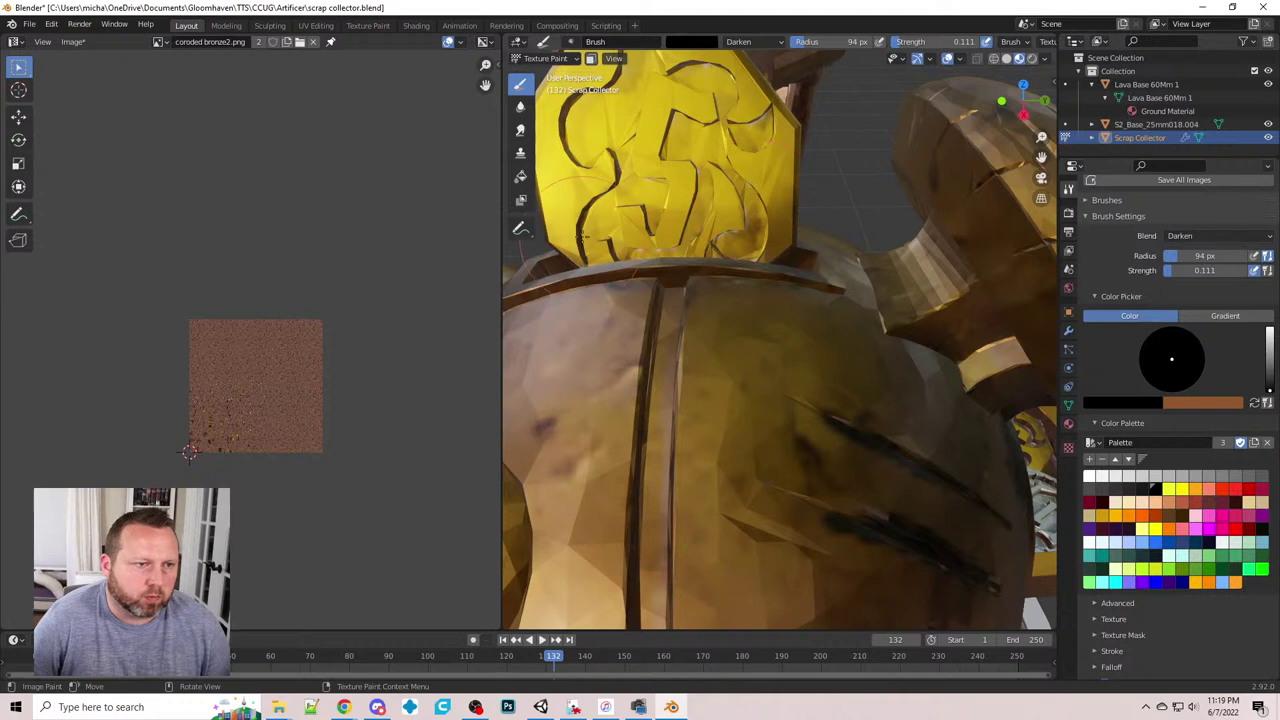
- Shrink the brush to 30 px and shade along the engraved grooves on the gold coin
{"action": "mouse_move", "coordinate": [583, 233]}
{"action": "middle_mouse_down"}
{"action": "mouse_move", "coordinate": [693, 180]}
{"action": "mouse_move", "coordinate": [684, 238]}
{"action": "mouse_move", "coordinate": [770, 465]}
{"action": "mouse_move", "coordinate": [740, 358]}
{"action": "middle_mouse_up"}
{"action": "key", "text": "bracketleft"}
{"action": "key", "text": "bracketleft"}
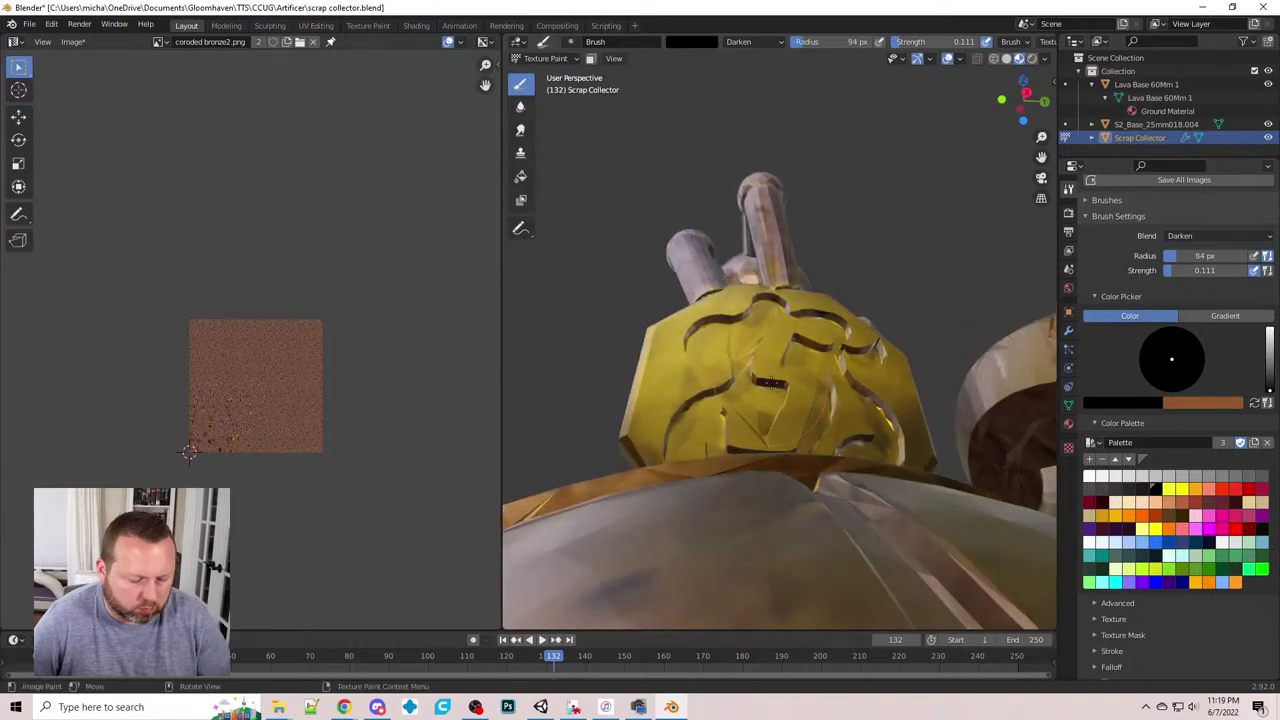
{"action": "key", "text": "f"}
{"action": "left_click", "coordinate": [702, 344]}
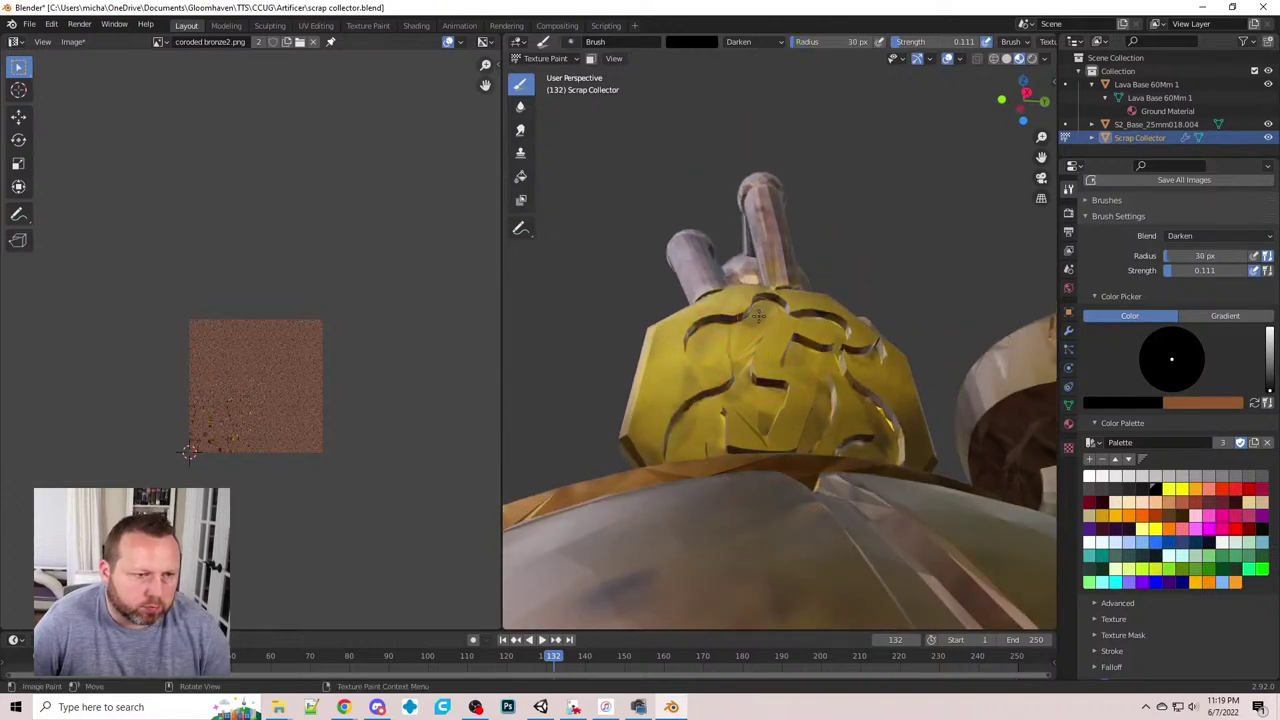
{"action": "left_click_drag", "start_coordinate": [776, 311], "coordinate": [688, 353]}
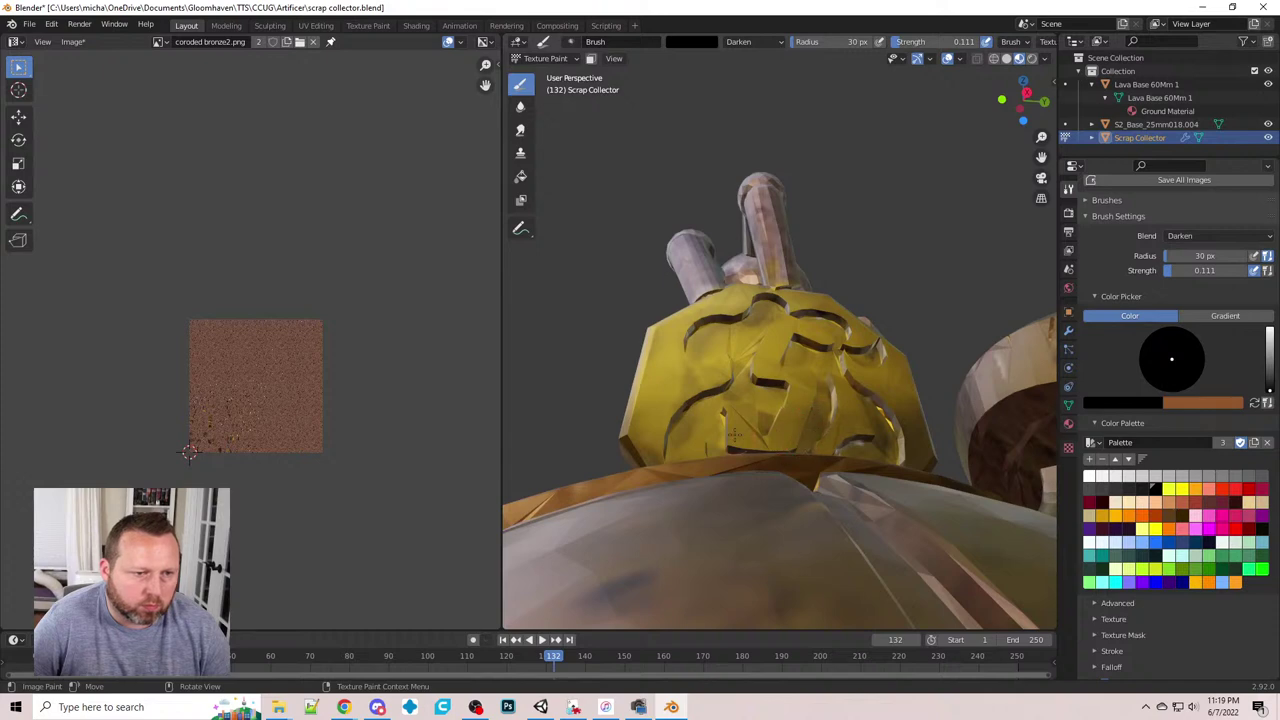
- Enlarge the brush to 48 px and softly shade the body beneath the front spikes and springs
{"action": "mouse_move", "coordinate": [728, 447]}
{"action": "middle_mouse_down"}
{"action": "mouse_move", "coordinate": [709, 361]}
{"action": "mouse_move", "coordinate": [762, 500]}
{"action": "mouse_move", "coordinate": [740, 488]}
{"action": "mouse_move", "coordinate": [779, 405]}
{"action": "mouse_move", "coordinate": [703, 478]}
{"action": "mouse_move", "coordinate": [698, 532]}
{"action": "middle_mouse_up"}
{"action": "key", "text": "bracketright"}
{"action": "key", "text": "bracketright"}
{"action": "key", "text": "bracketright"}
{"action": "key", "text": "bracketright"}
{"action": "key", "text": "bracketright"}
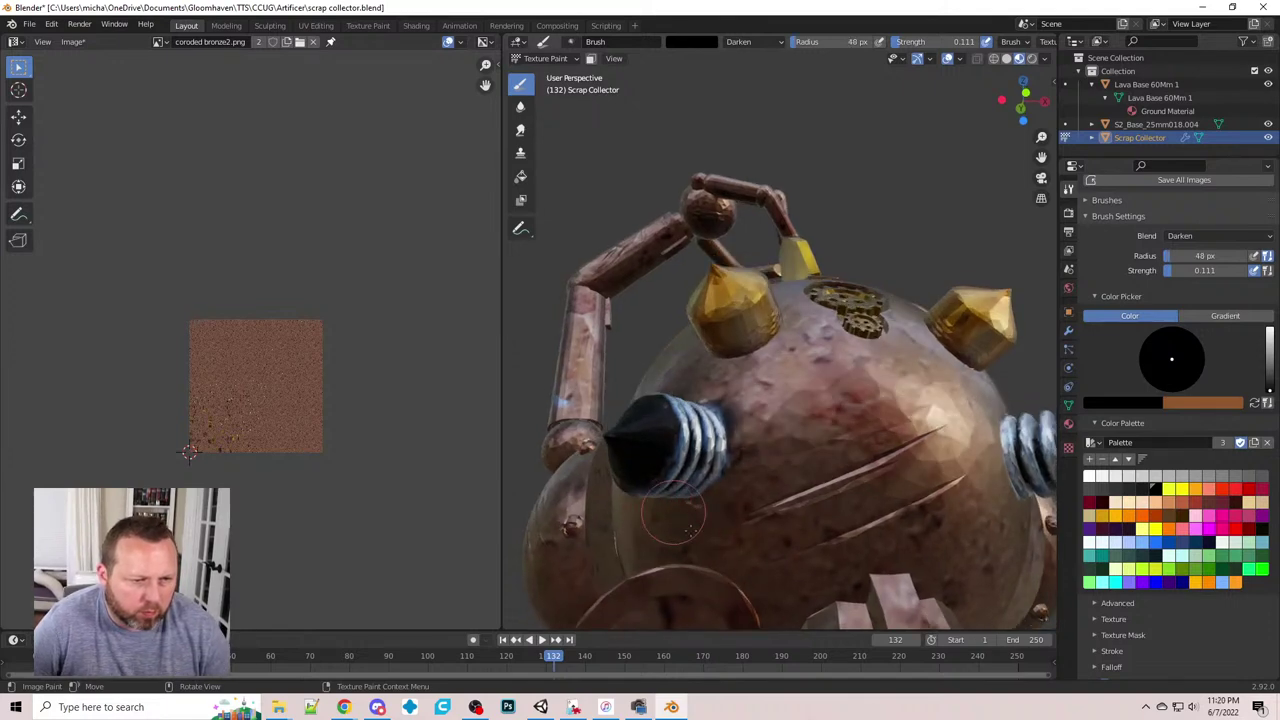
{"action": "middle_click_drag", "start_coordinate": [698, 556], "coordinate": [757, 491]}
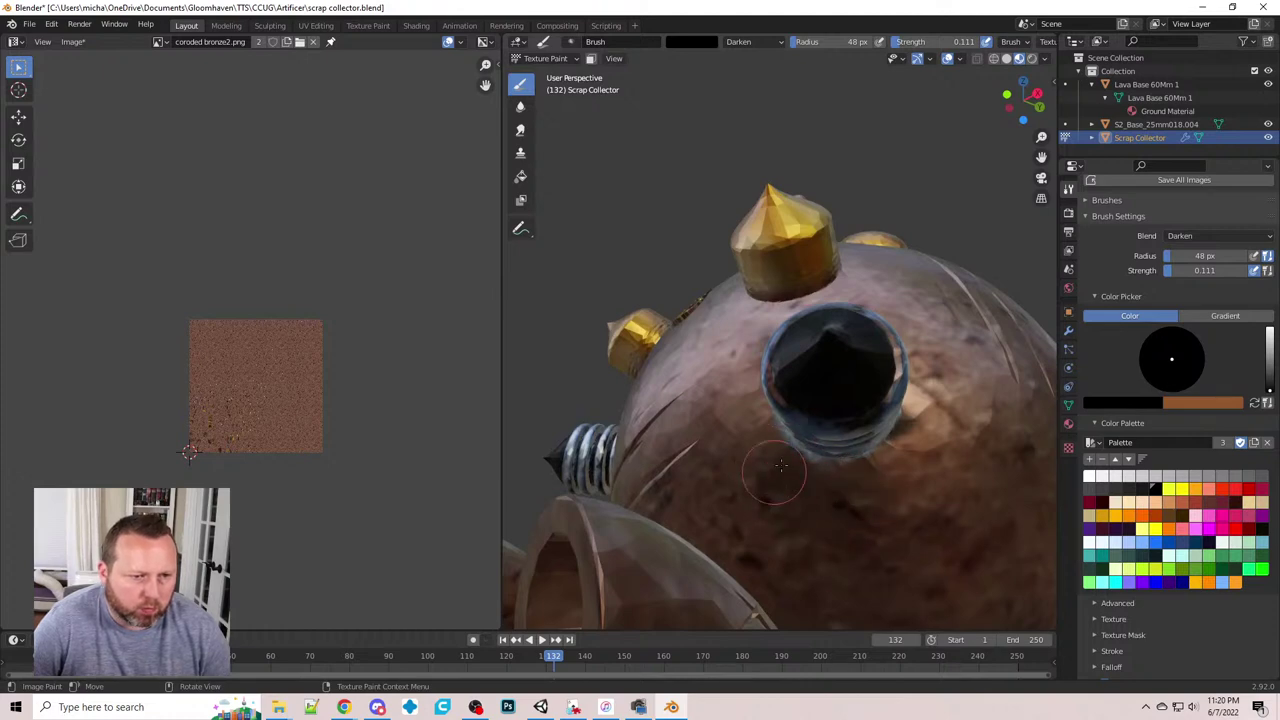
- Set the brush to 71 px and 0.889 strength and blacken the interiors of the two round tube openings
{"action": "middle_click_drag", "start_coordinate": [833, 478], "coordinate": [736, 97]}
{"action": "scroll", "coordinate": [760, 508], "scroll_direction": "up", "scroll_amount": 3}
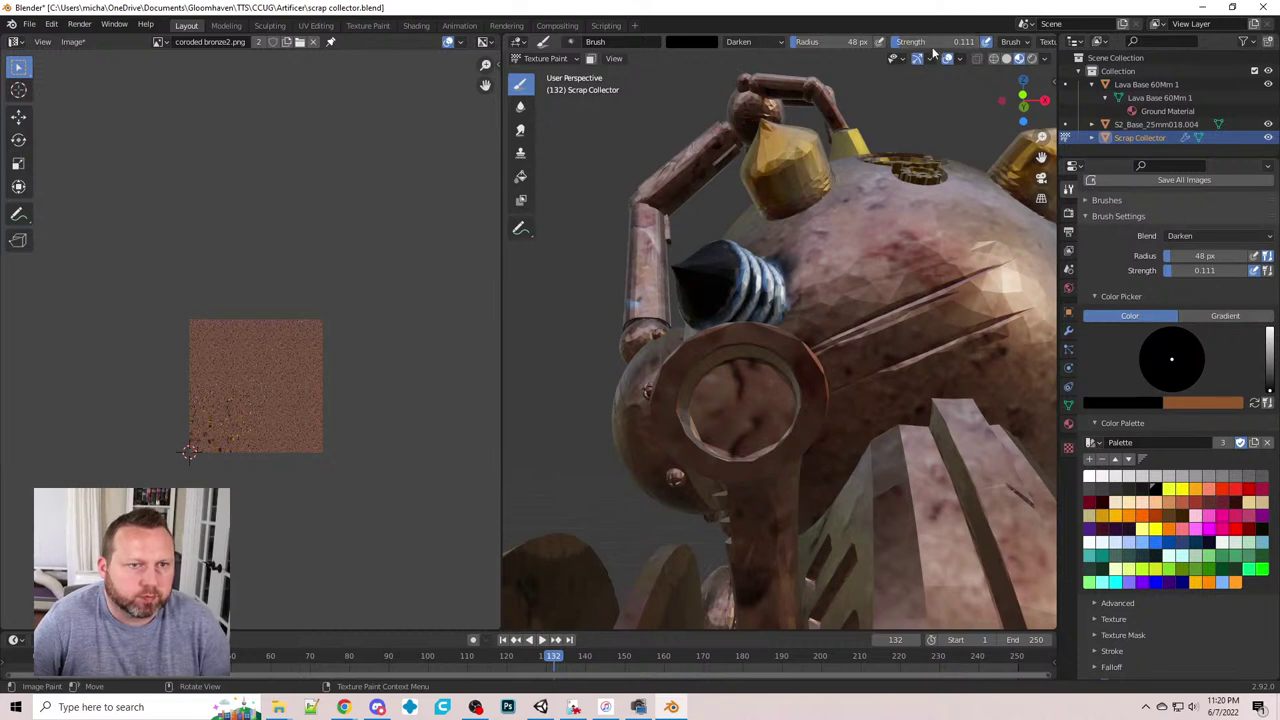
{"action": "left_click_drag", "start_coordinate": [932, 47], "coordinate": [1005, 47]}
{"action": "key", "text": "bracketright"}
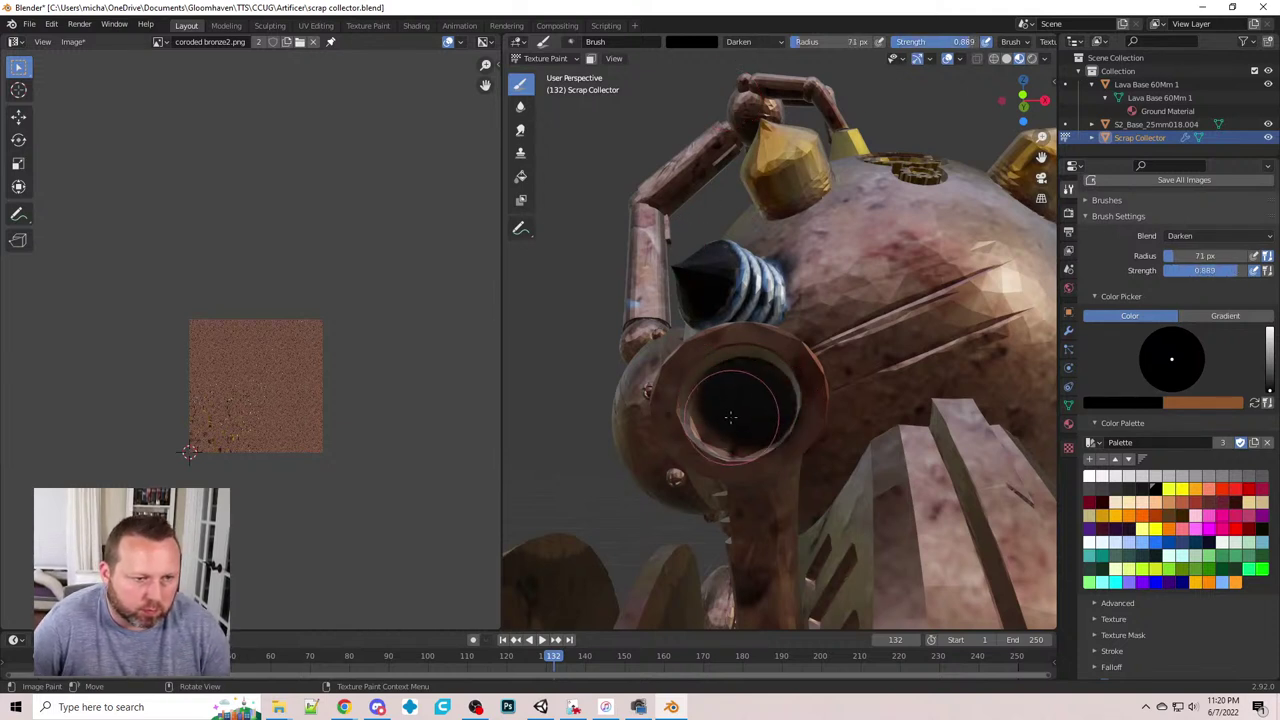
{"action": "mouse_move", "coordinate": [721, 420]}
{"action": "middle_mouse_down"}
{"action": "mouse_move", "coordinate": [769, 466]}
{"action": "mouse_move", "coordinate": [798, 453]}
{"action": "mouse_move", "coordinate": [777, 444]}
{"action": "middle_mouse_up"}
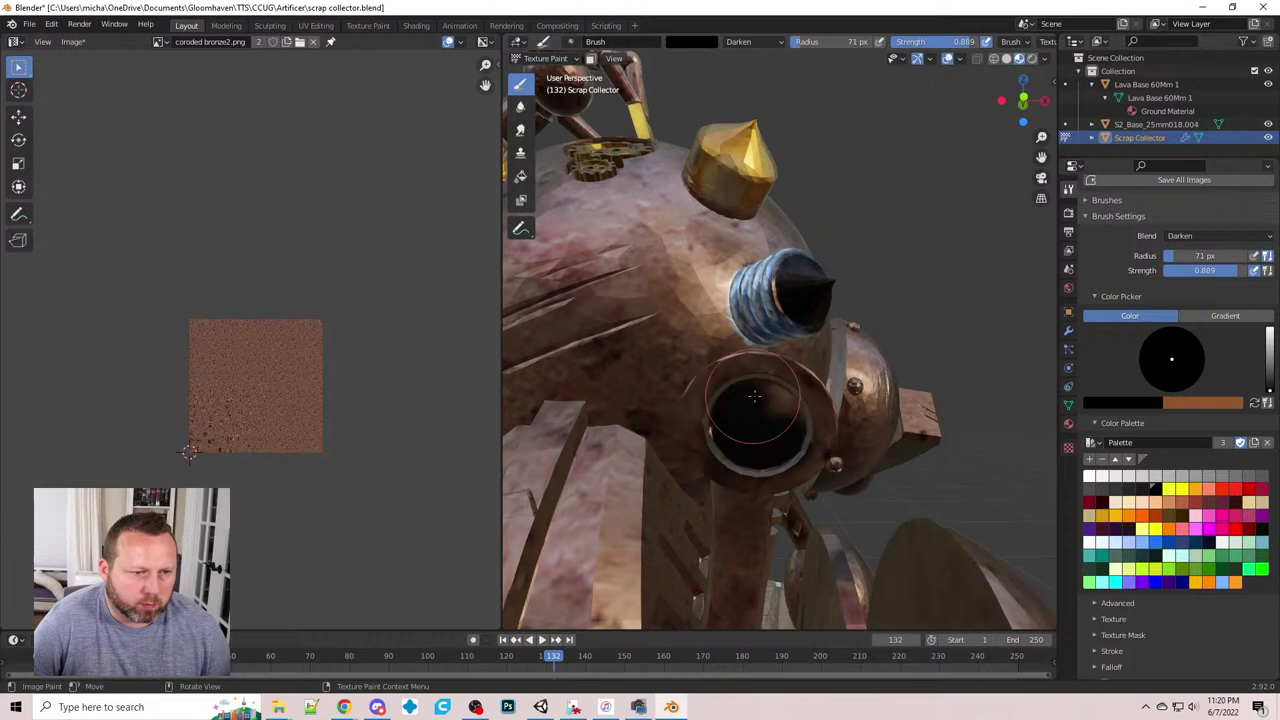
- Reduce the brush strength to 0.119 and examine the front plate, tubes and side of the body from several angles
{"action": "scroll", "coordinate": [737, 438], "scroll_direction": "down", "scroll_amount": 8}
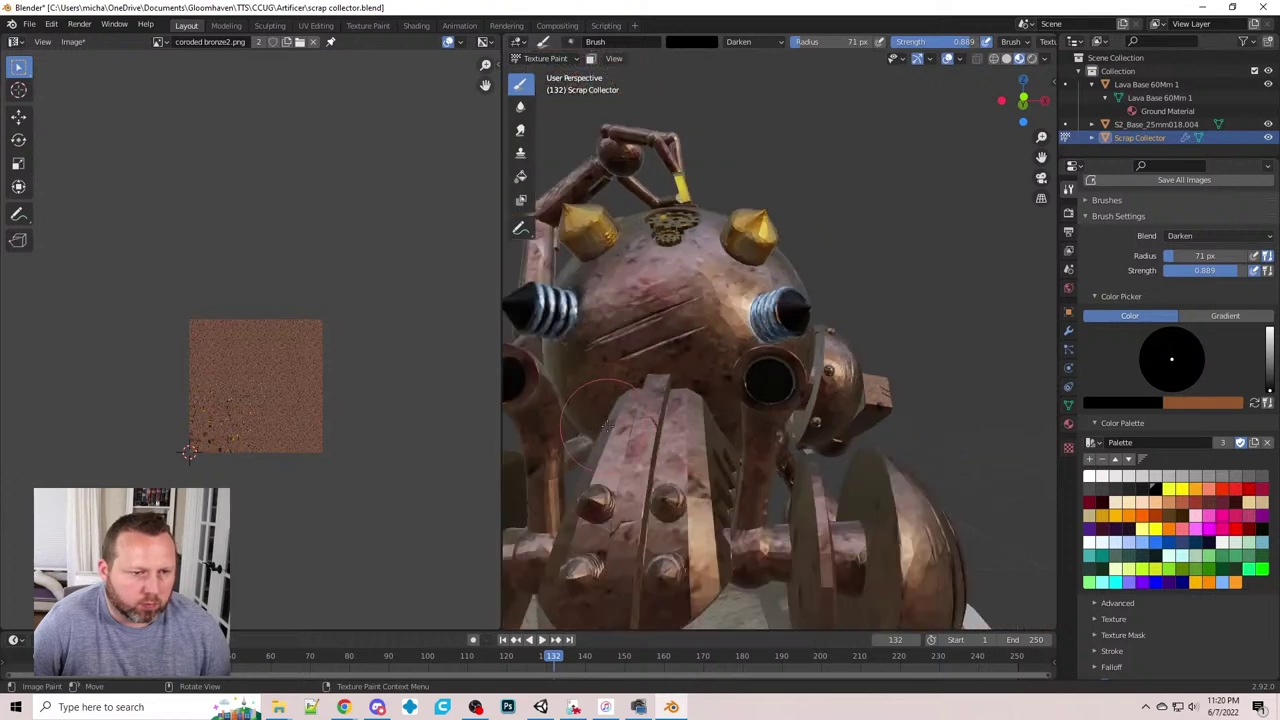
{"action": "middle_click_drag", "start_coordinate": [737, 438], "coordinate": [693, 380]}
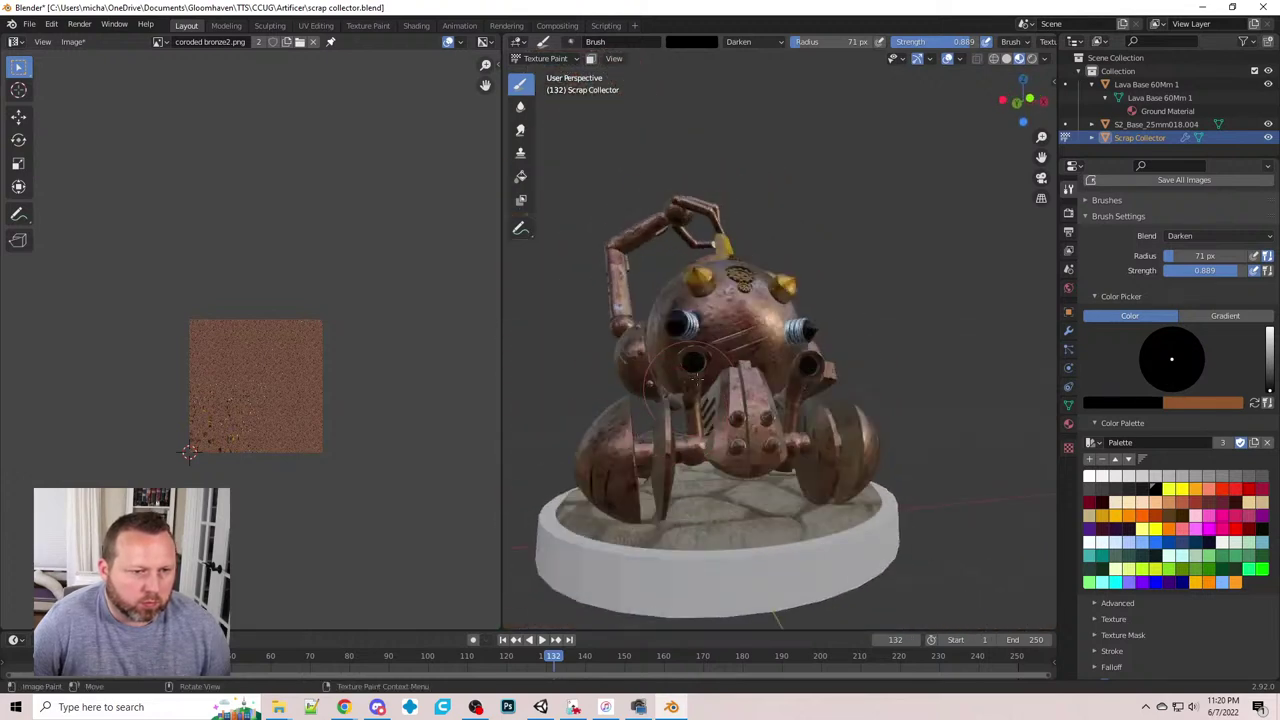
{"action": "left_click_drag", "start_coordinate": [948, 47], "coordinate": [899, 45]}
{"action": "middle_click_drag", "start_coordinate": [736, 505], "coordinate": [670, 430]}
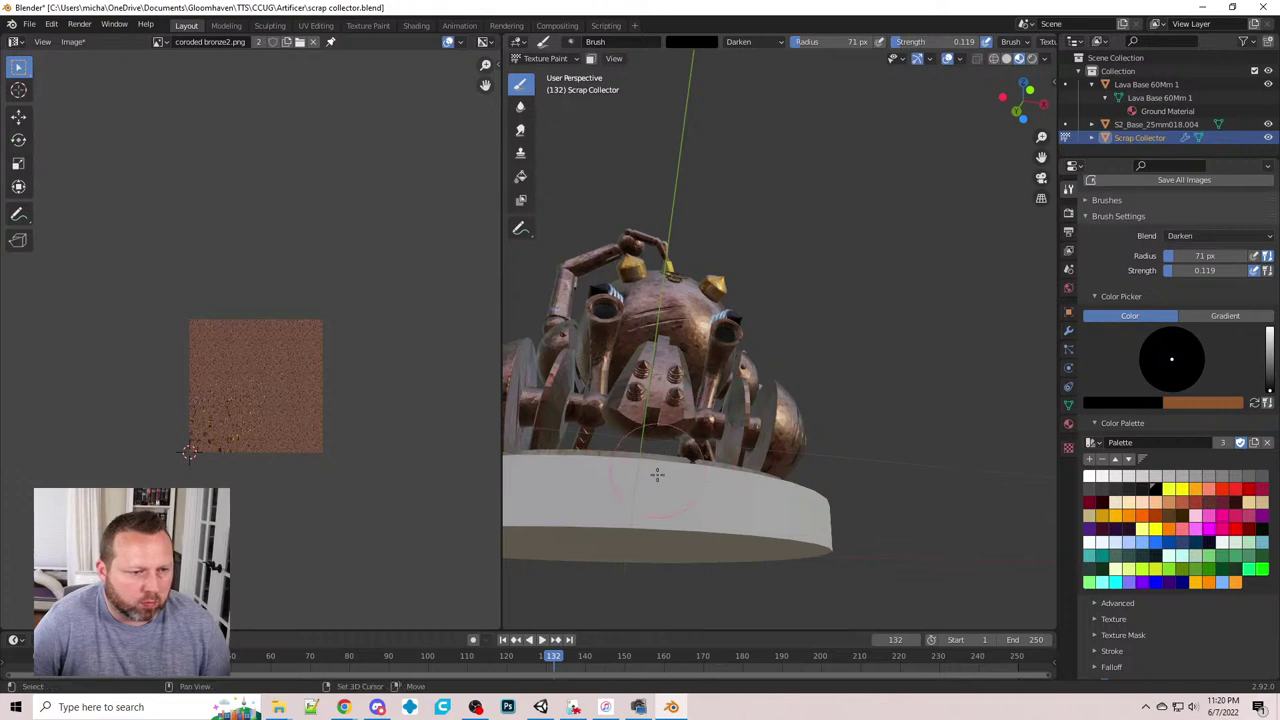
{"action": "mouse_move", "coordinate": [665, 448]}
{"action": "middle_mouse_down"}
{"action": "mouse_move", "coordinate": [716, 446]}
{"action": "mouse_move", "coordinate": [655, 446]}
{"action": "middle_mouse_up"}
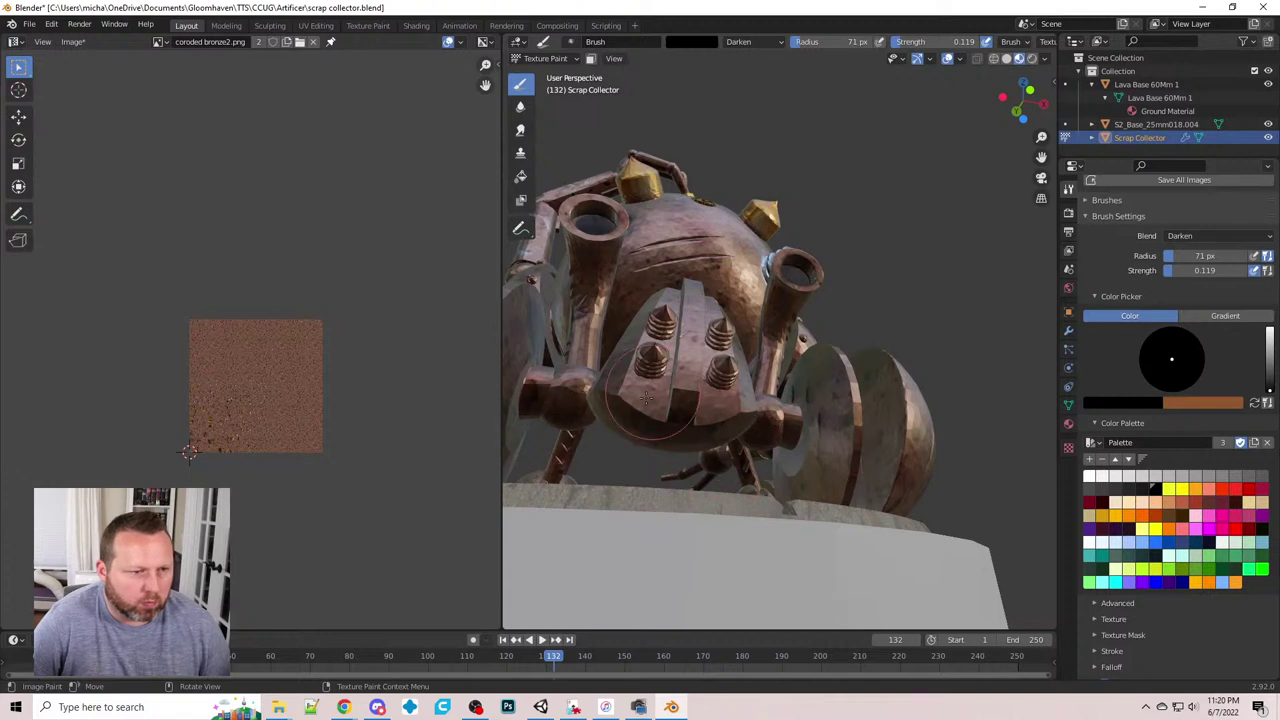
{"action": "middle_click_drag", "start_coordinate": [645, 397], "coordinate": [768, 466]}
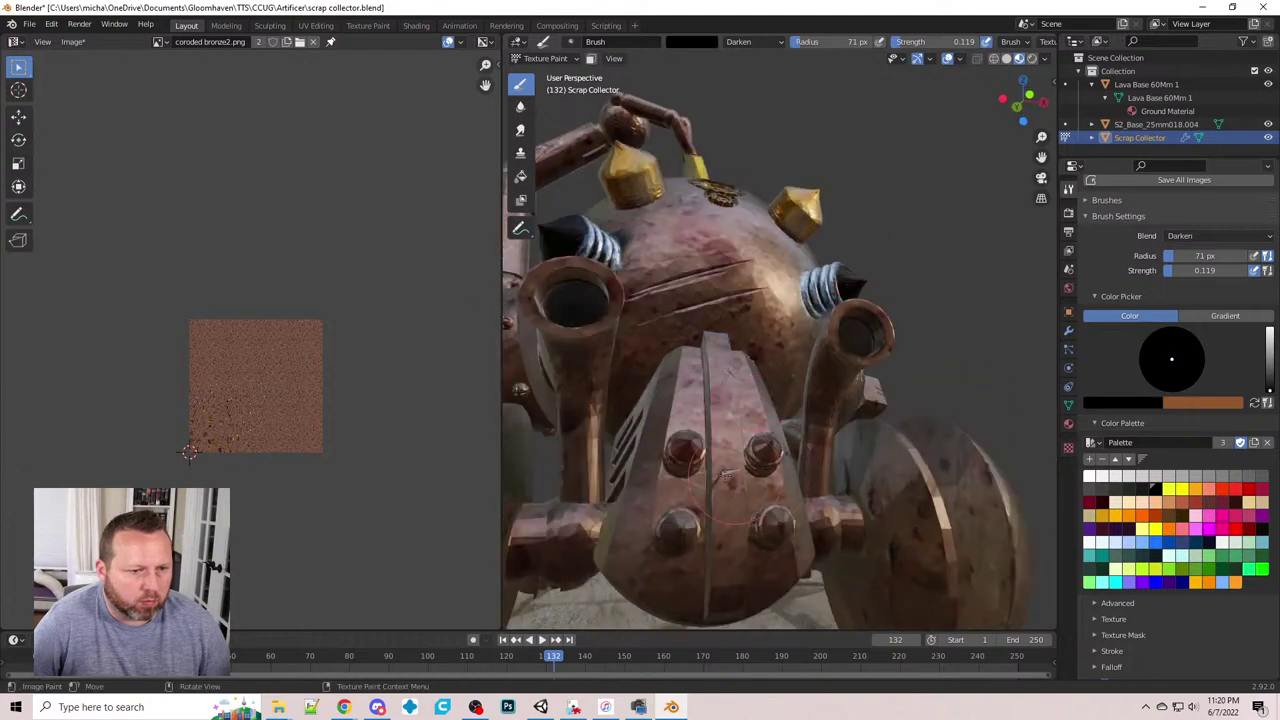
{"action": "middle_click_drag", "start_coordinate": [632, 415], "coordinate": [730, 400]}
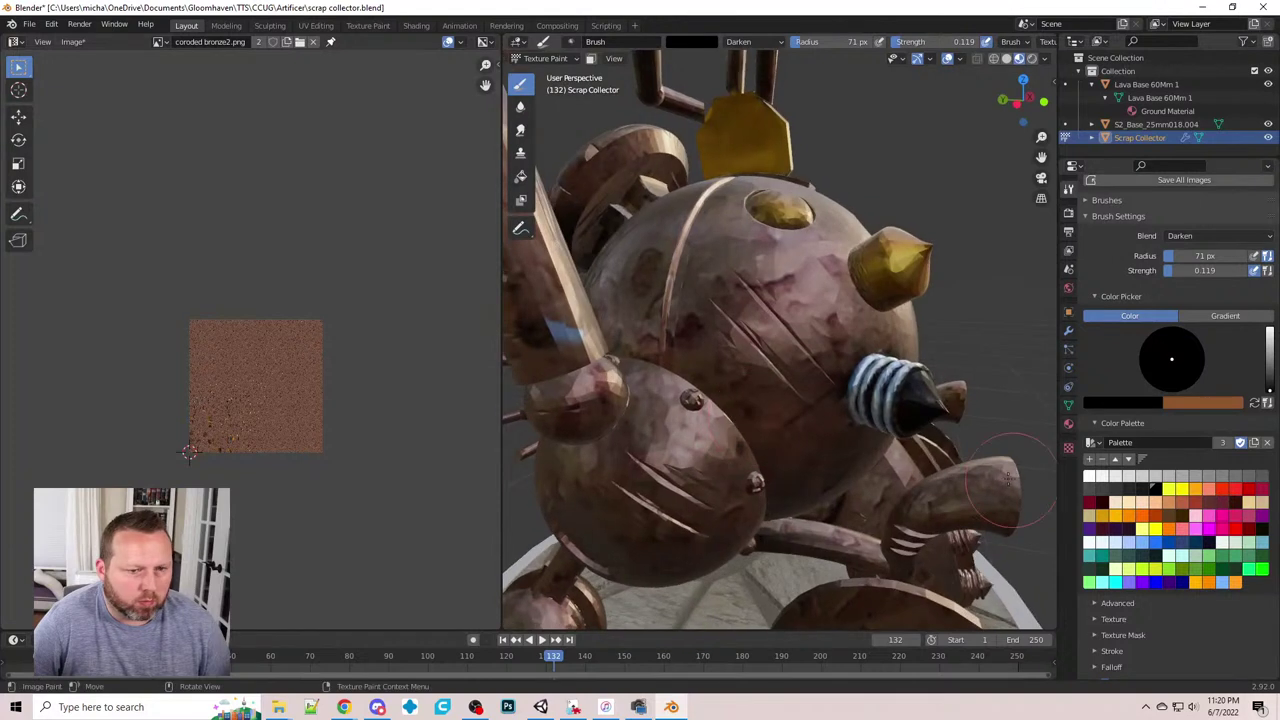
- Set the brush to 0.607 strength and 5 px and blacken the scratches on the side shoulder sphere
{"action": "left_click_drag", "start_coordinate": [934, 45], "coordinate": [977, 45]}
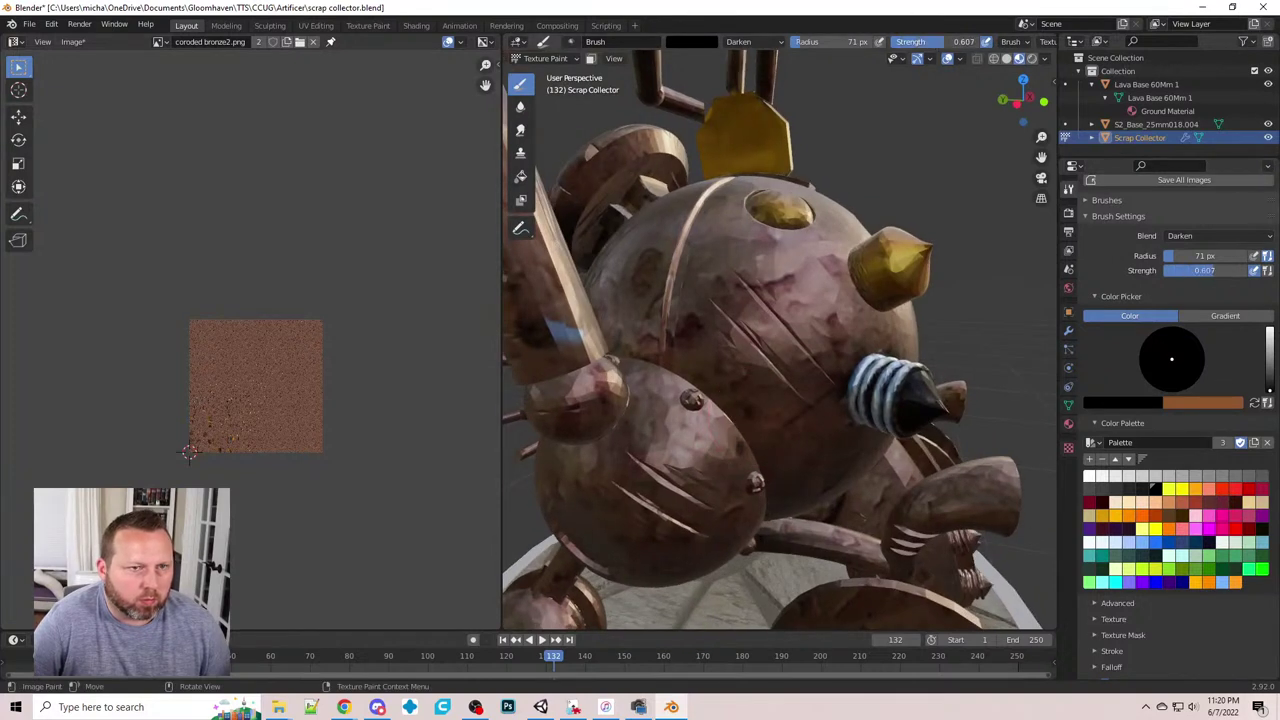
{"action": "left_click_drag", "start_coordinate": [815, 45], "coordinate": [807, 45]}
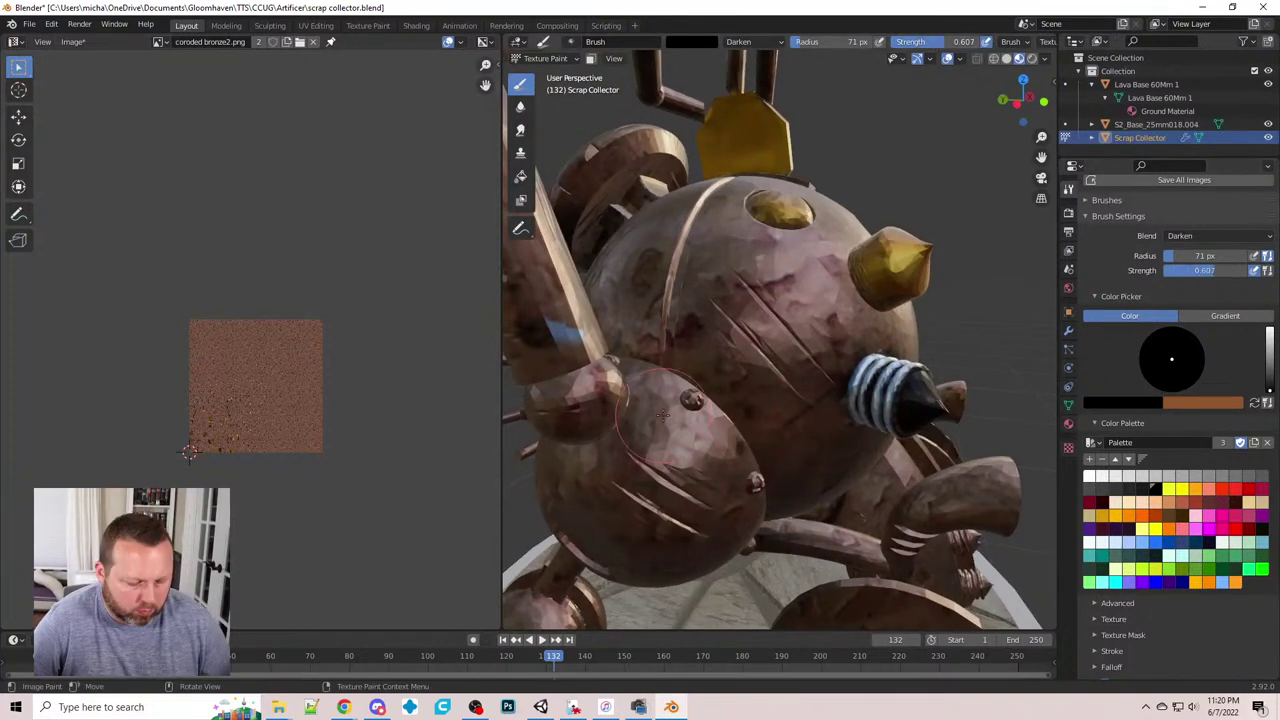
{"action": "key", "text": "bracketleft"}
{"action": "key", "text": "bracketleft"}
{"action": "key", "text": "bracketleft"}
{"action": "key", "text": "bracketleft"}
{"action": "key", "text": "bracketleft"}
{"action": "middle_click_drag", "start_coordinate": [614, 495], "coordinate": [656, 464]}
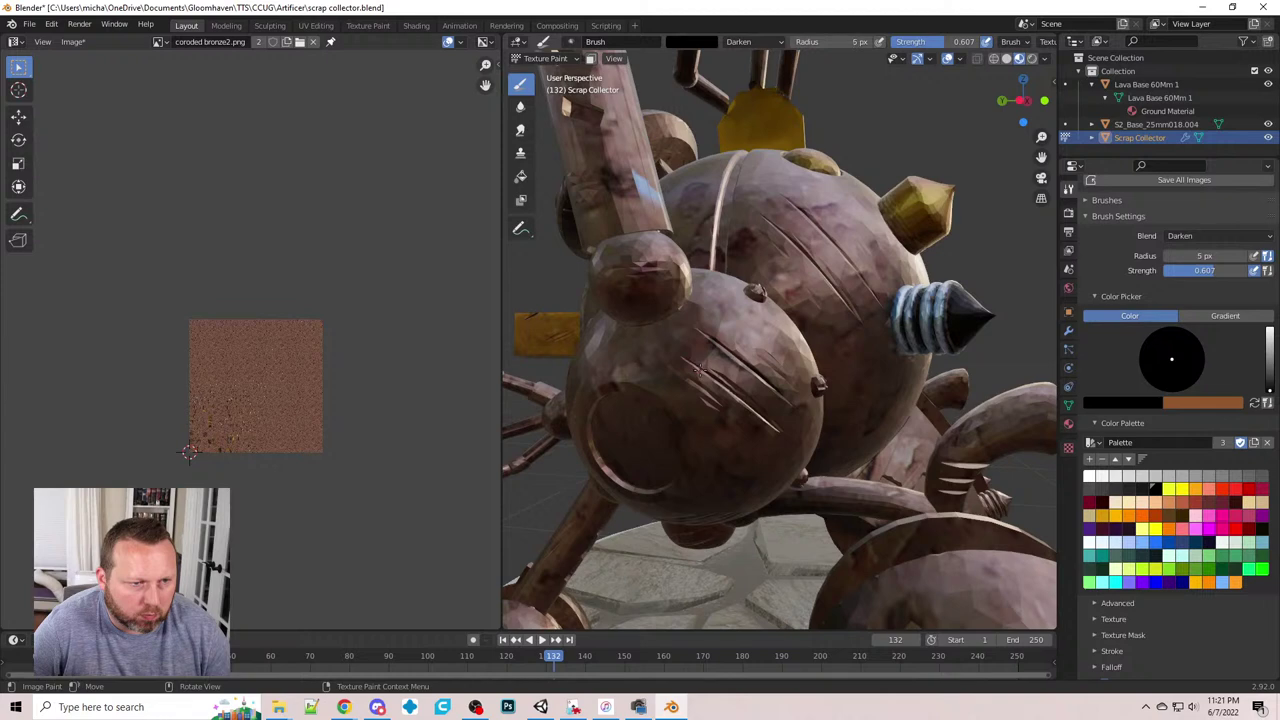
{"action": "left_click_drag", "start_coordinate": [700, 367], "coordinate": [725, 390]}
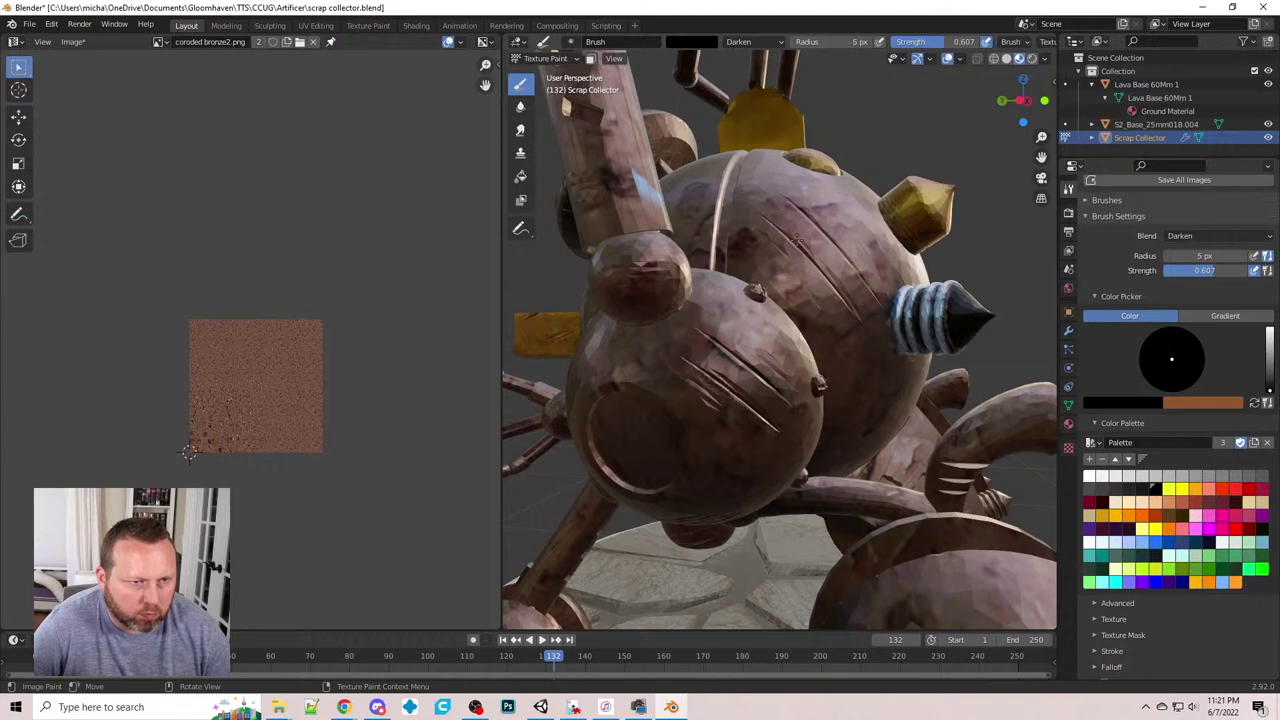
- Enlarge the brush to 10 px and blacken the two long scratches on the side of the main body
{"action": "scroll", "coordinate": [795, 238], "scroll_direction": "up", "scroll_amount": 5}
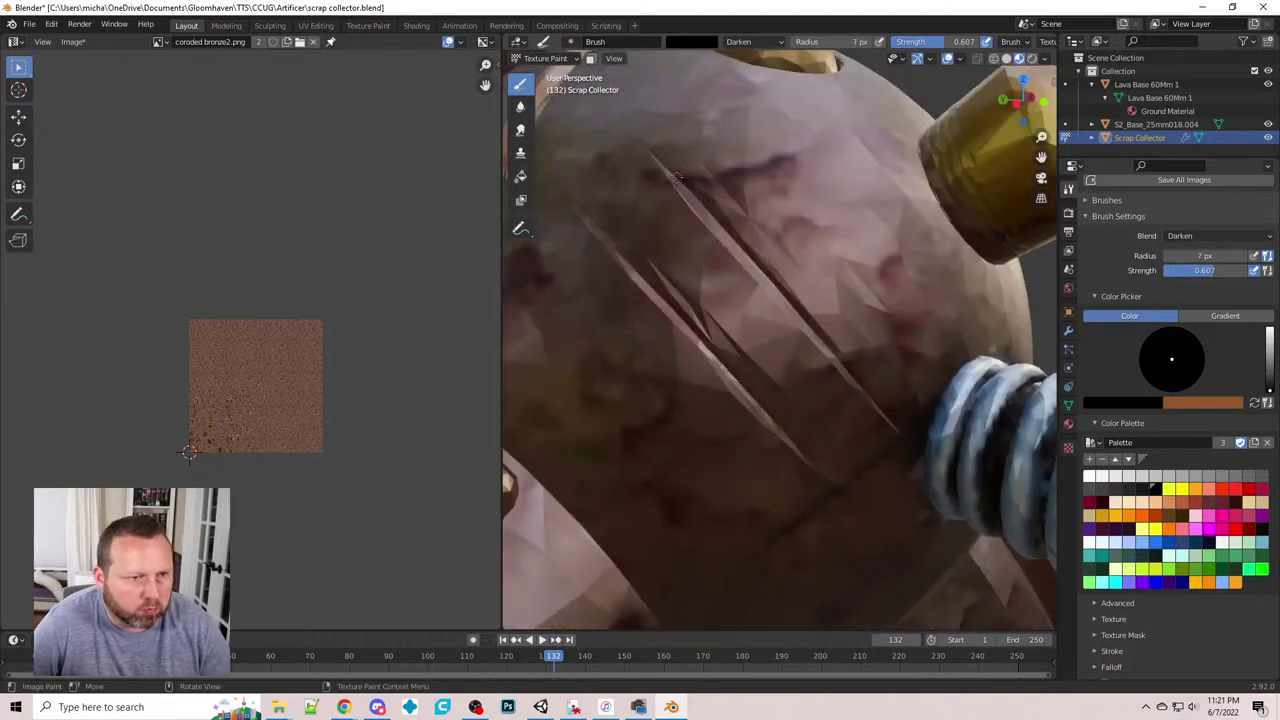
{"action": "left_click_drag", "start_coordinate": [680, 181], "coordinate": [877, 400]}
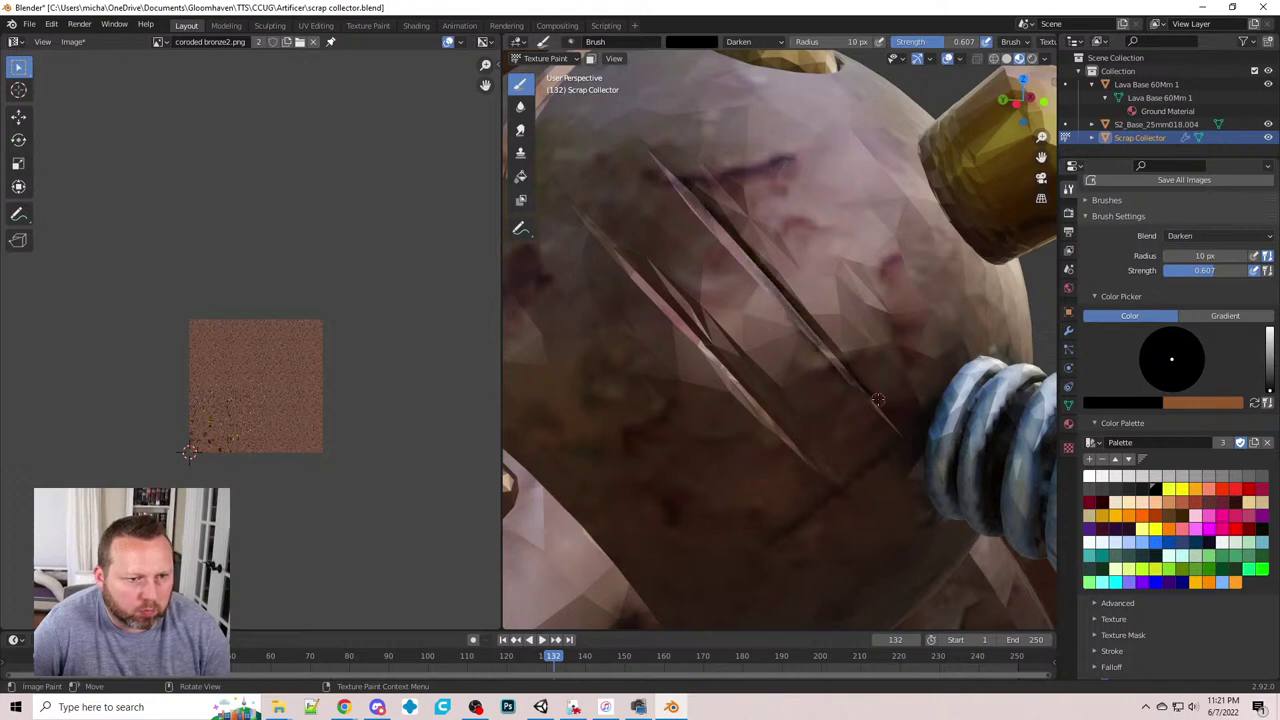
{"action": "left_click_drag", "start_coordinate": [593, 238], "coordinate": [782, 430]}
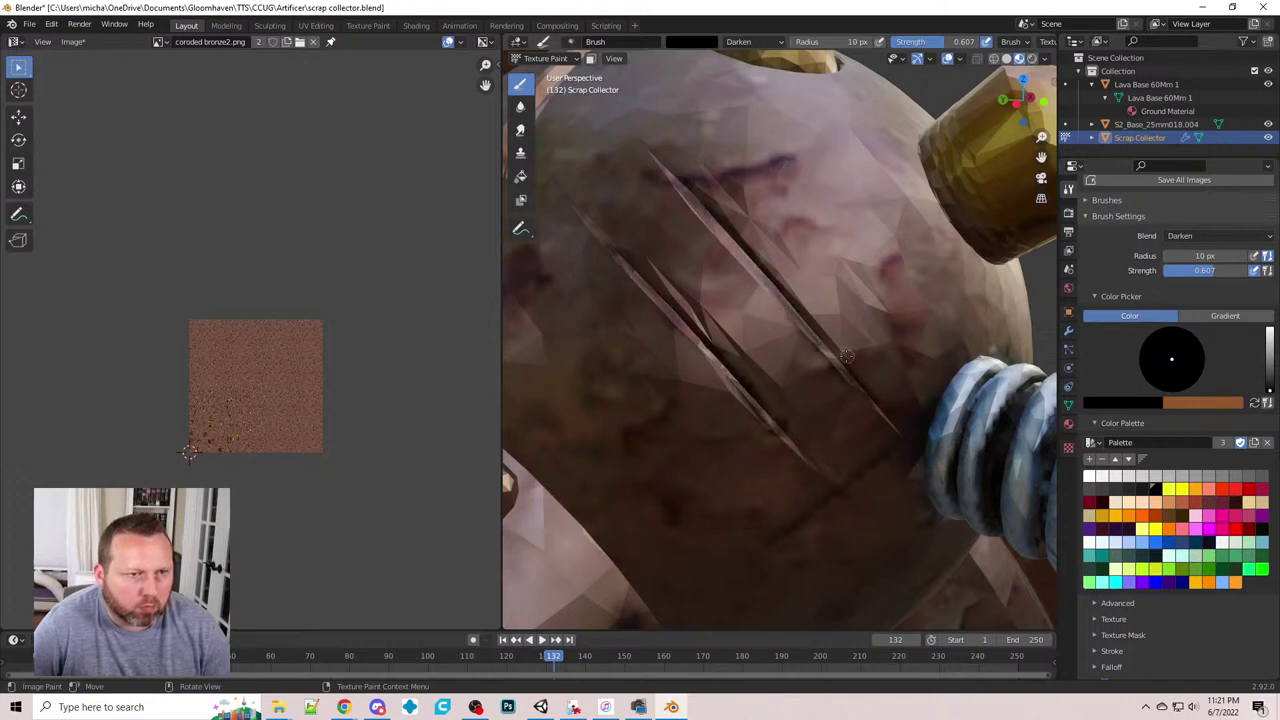
- Enlarge the brush to 13 px and blacken the long scratches on the body's front above the plate
{"action": "scroll", "coordinate": [848, 356], "scroll_direction": "down", "scroll_amount": 5}
{"action": "mouse_move", "coordinate": [848, 356]}
{"action": "middle_mouse_down"}
{"action": "mouse_move", "coordinate": [824, 320]}
{"action": "mouse_move", "coordinate": [656, 312]}
{"action": "mouse_move", "coordinate": [676, 305]}
{"action": "middle_mouse_up"}
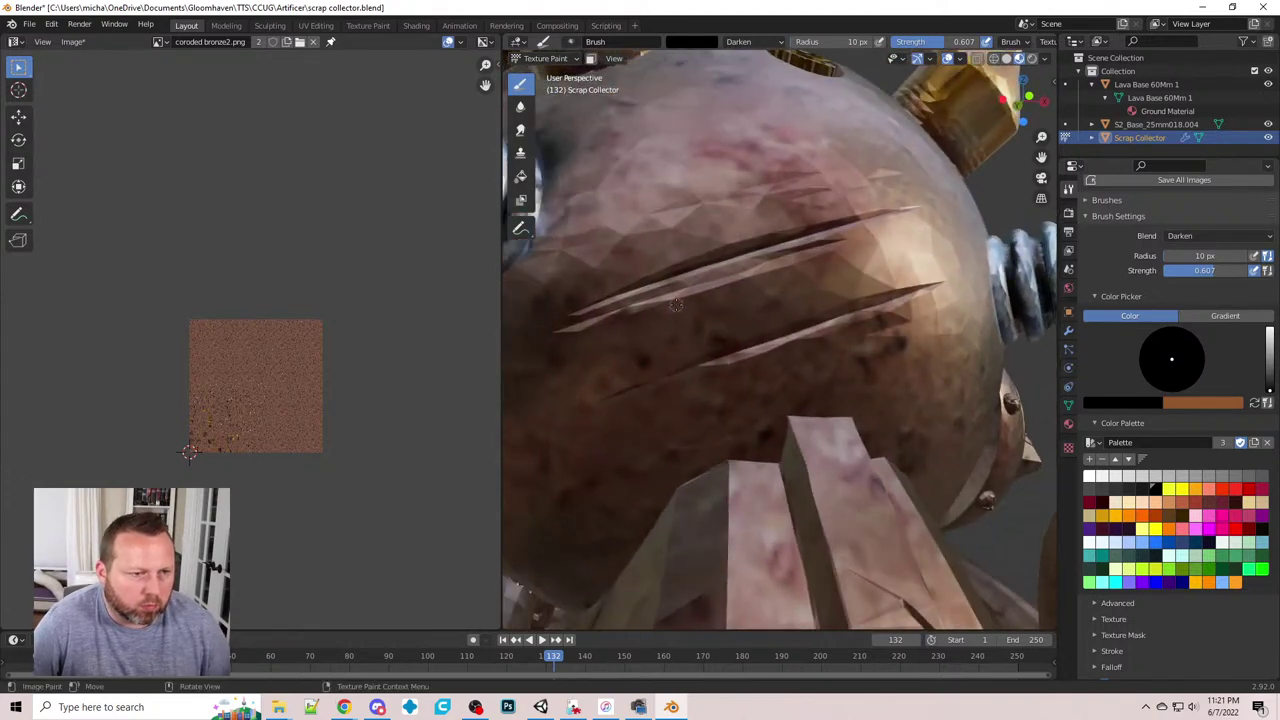
{"action": "left_click_drag", "start_coordinate": [605, 300], "coordinate": [838, 222]}
{"action": "left_click_drag", "start_coordinate": [596, 315], "coordinate": [799, 246]}
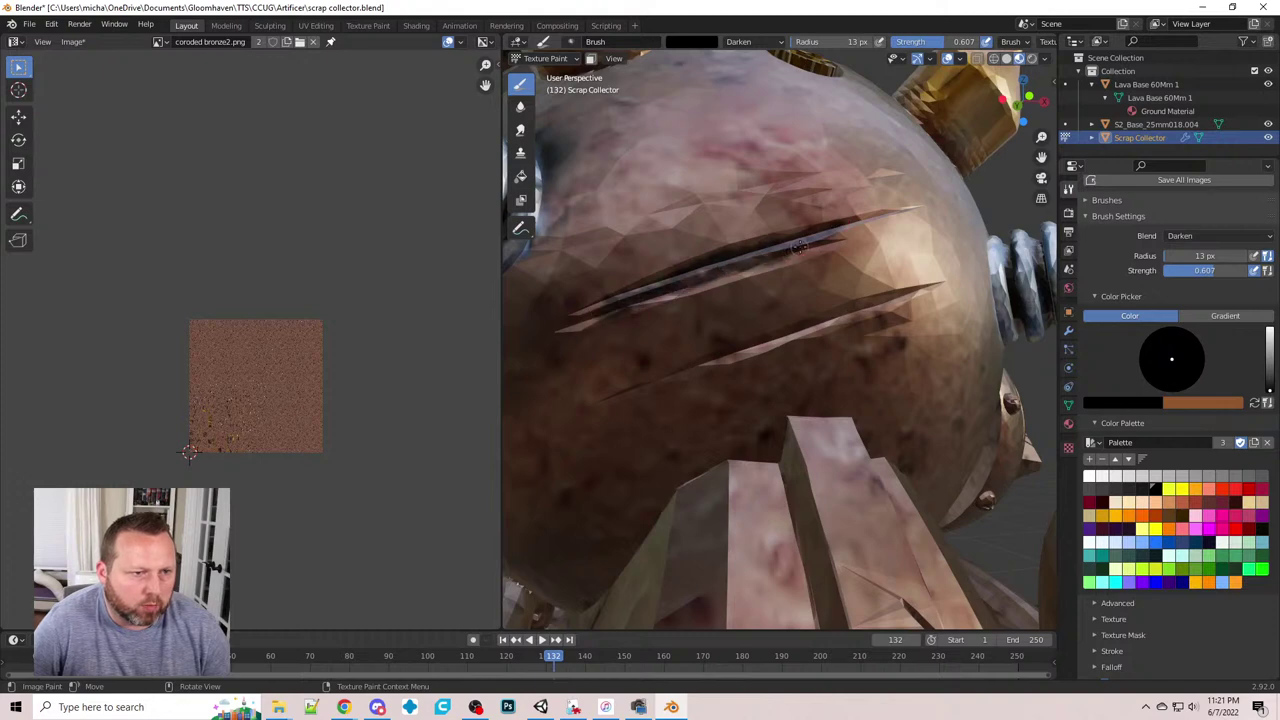
{"action": "left_click_drag", "start_coordinate": [693, 383], "coordinate": [888, 298]}
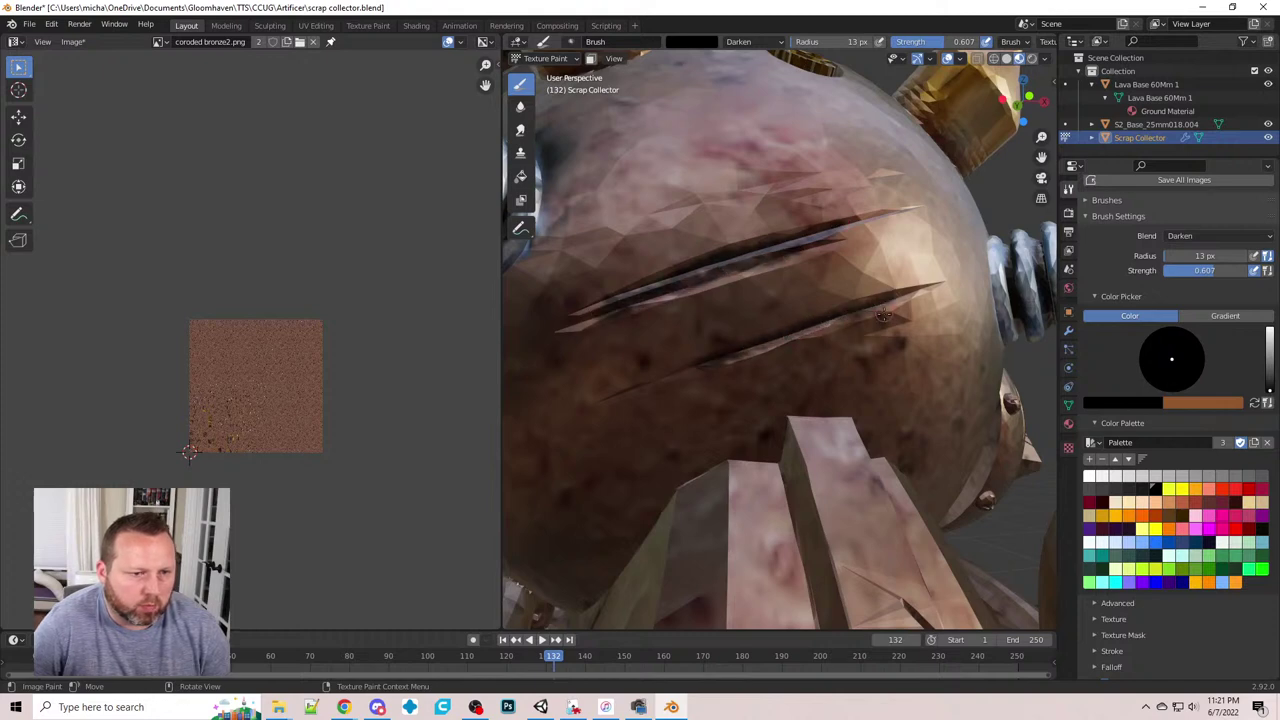
- Pick the yellow-orange palette colour and set the brush to 82 px with the Color blend mode
{"action": "scroll", "coordinate": [819, 330], "scroll_direction": "down", "scroll_amount": 5}
{"action": "middle_click_drag", "start_coordinate": [819, 338], "coordinate": [800, 465]}
{"action": "scroll", "coordinate": [800, 440], "scroll_direction": "down", "scroll_amount": 4}
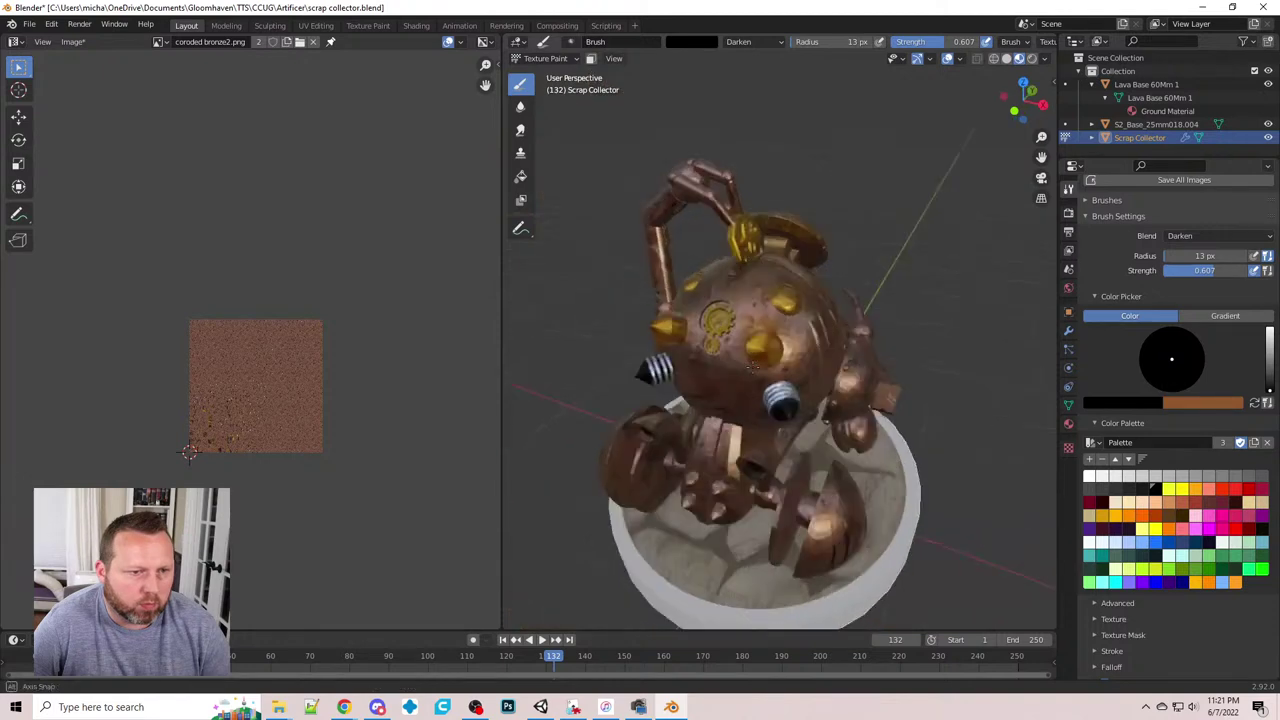
{"action": "middle_click_drag", "start_coordinate": [800, 385], "coordinate": [690, 370]}
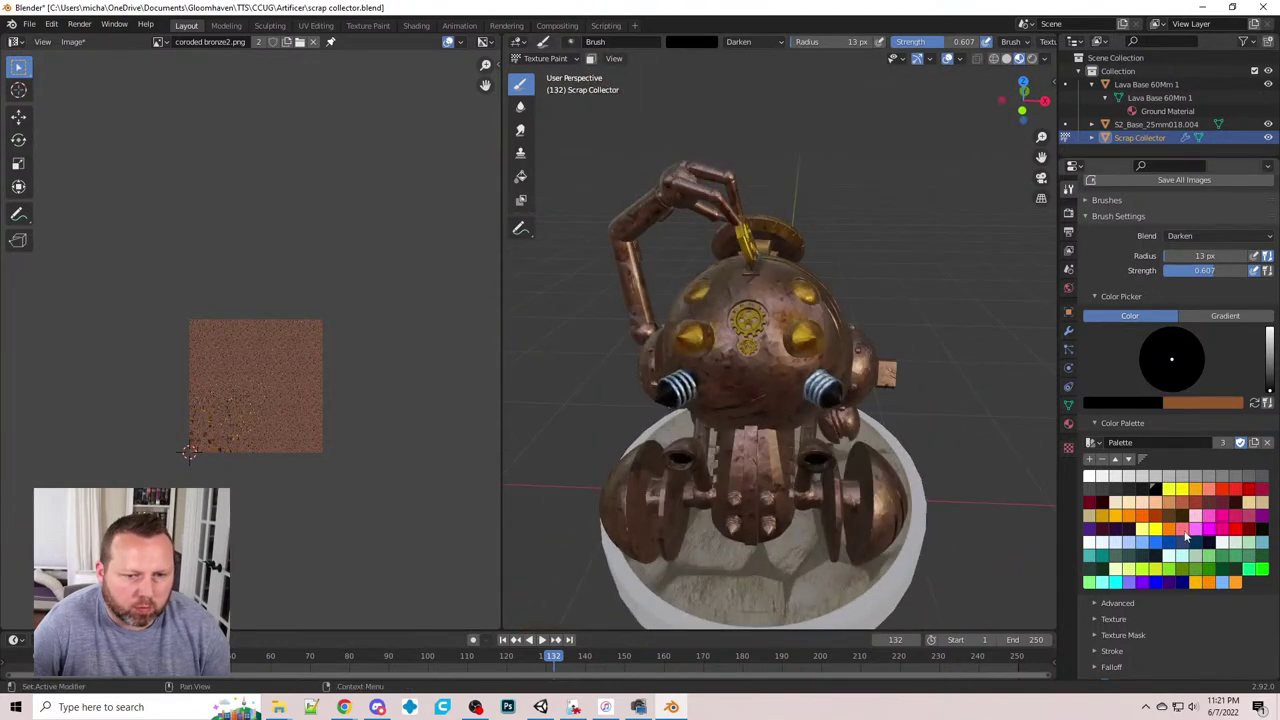
{"action": "left_click", "coordinate": [1198, 584]}
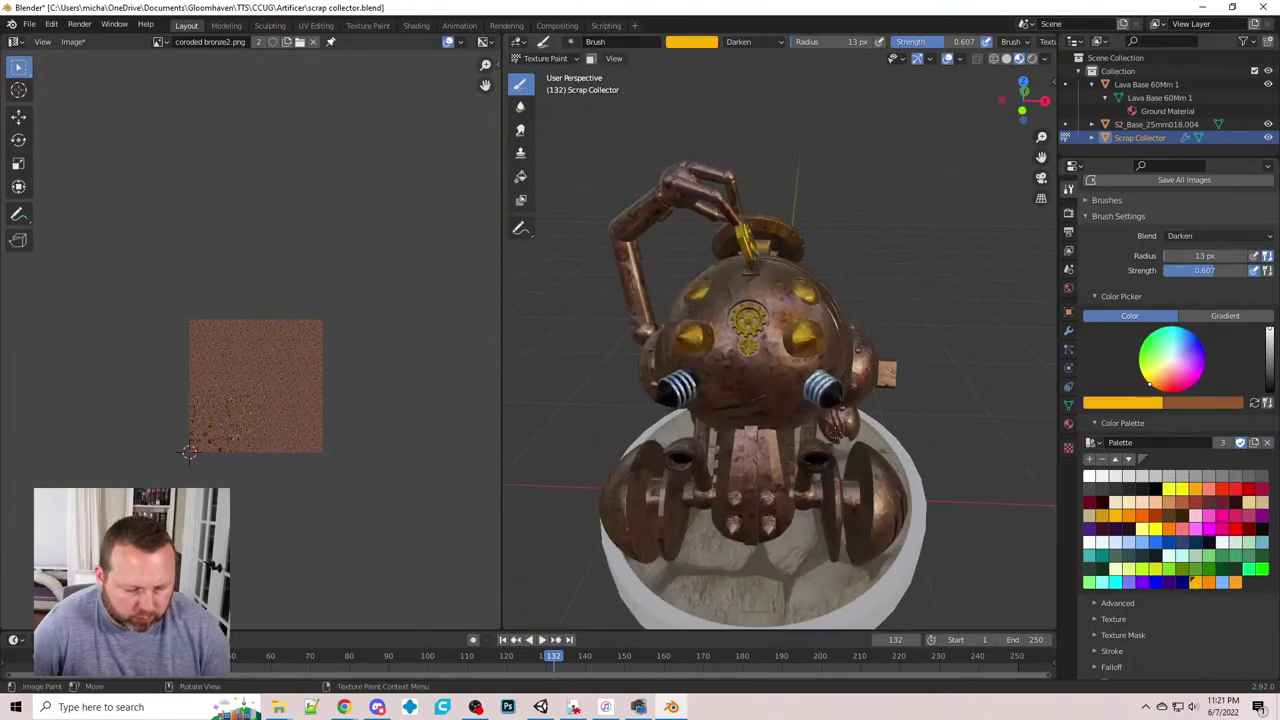
{"action": "key", "text": "f"}
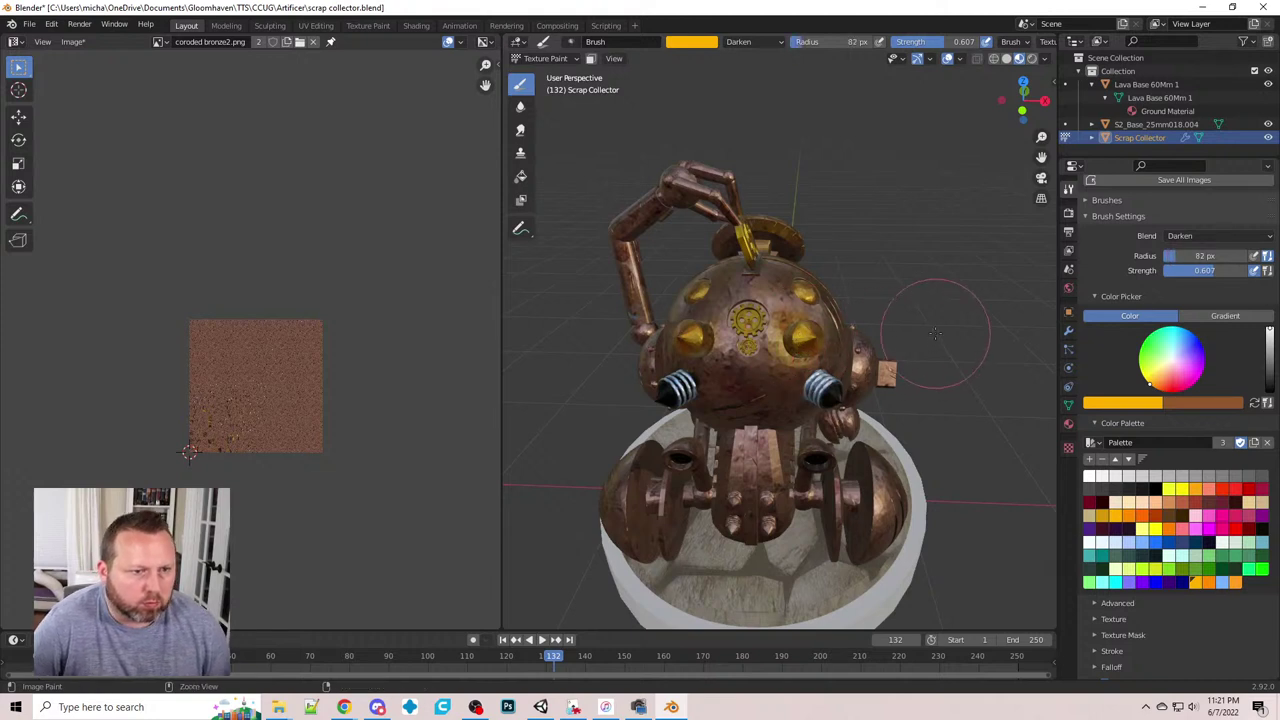
{"action": "left_click", "coordinate": [767, 44]}
{"action": "left_click", "coordinate": [767, 44]}
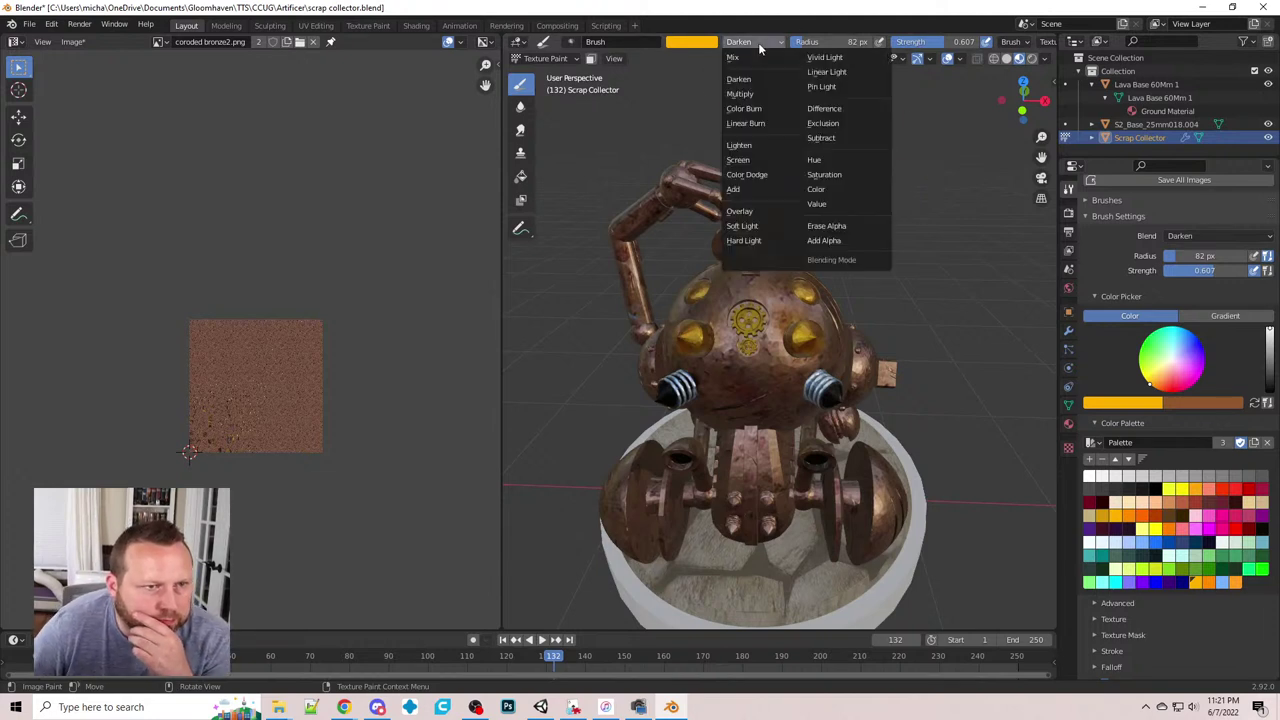
{"action": "left_click", "coordinate": [816, 189]}
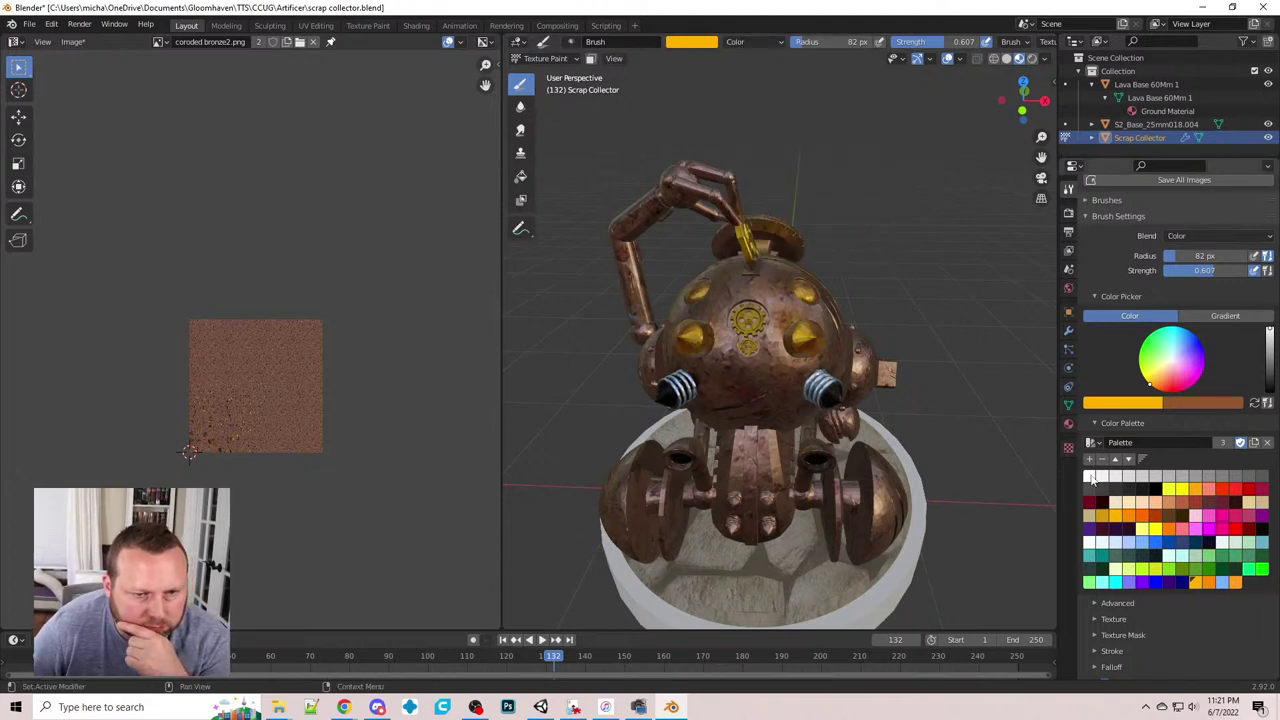
{"action": "left_click", "coordinate": [1089, 476]}
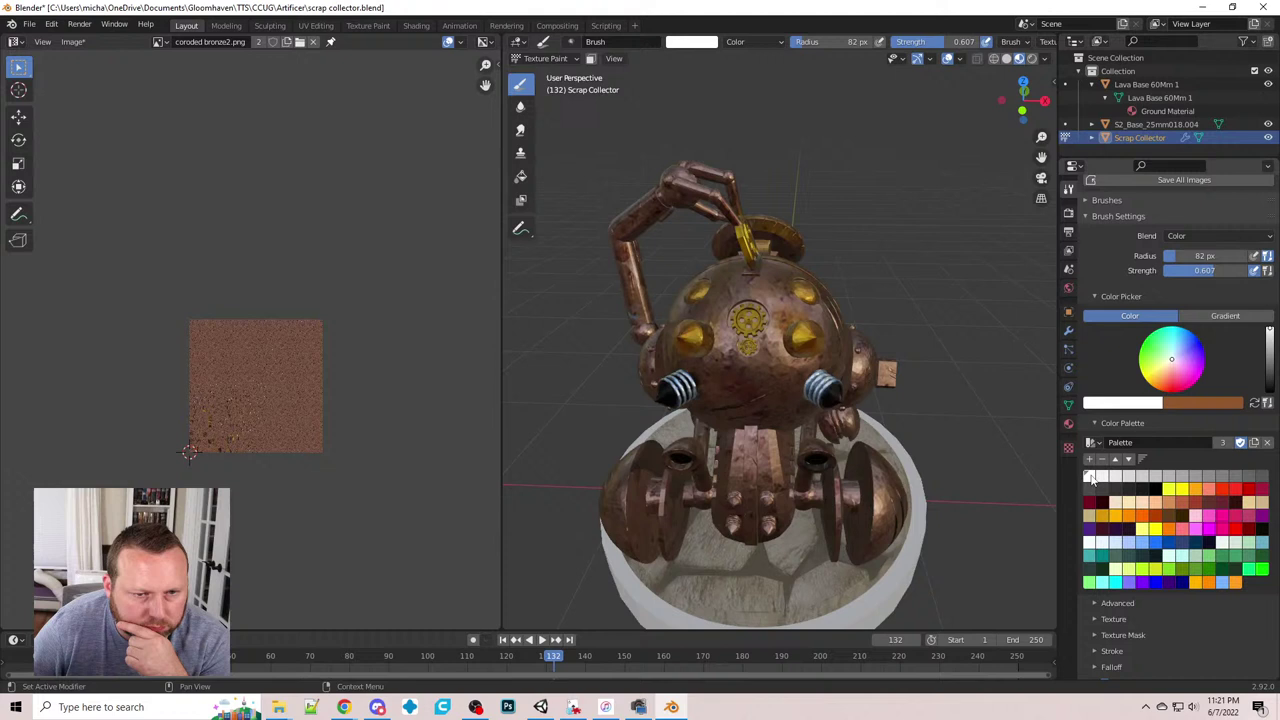
{"action": "left_click", "coordinate": [1203, 586]}
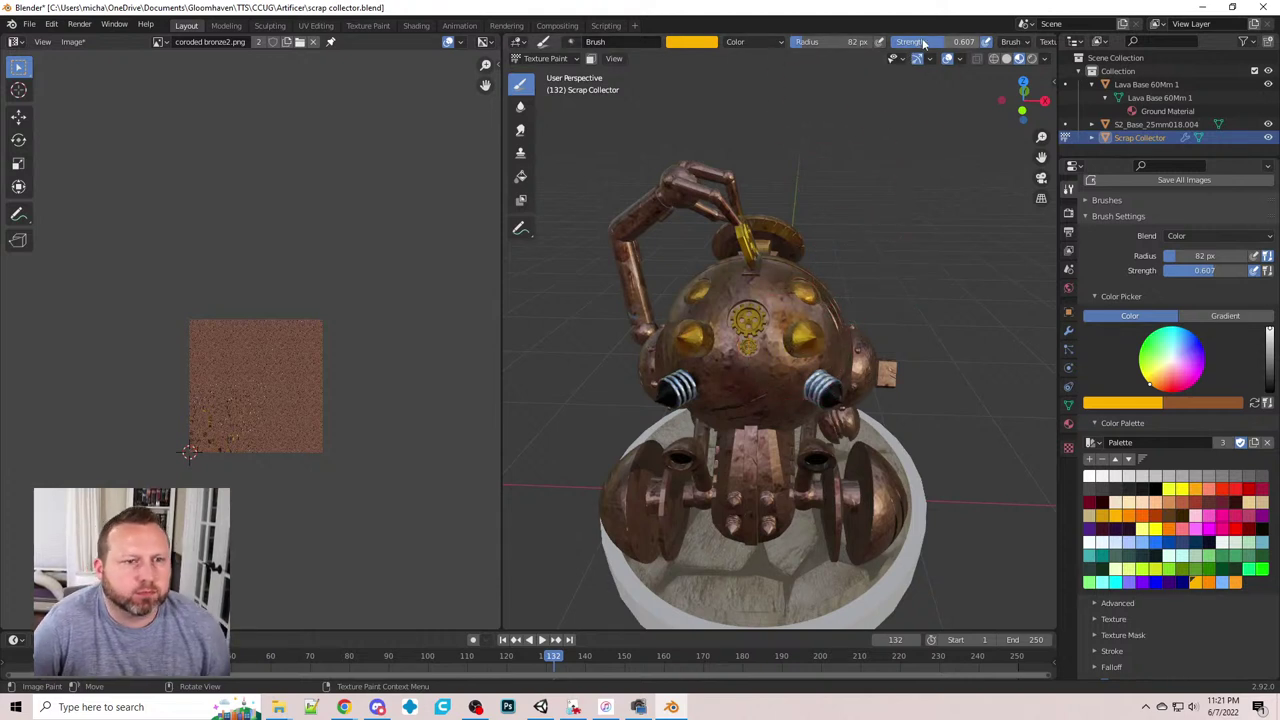
- Reduce the brush to 0.111 strength and 22 px and softly tint the body around the gold spikes yellow-orange
{"action": "left_click_drag", "start_coordinate": [938, 42], "coordinate": [900, 42]}
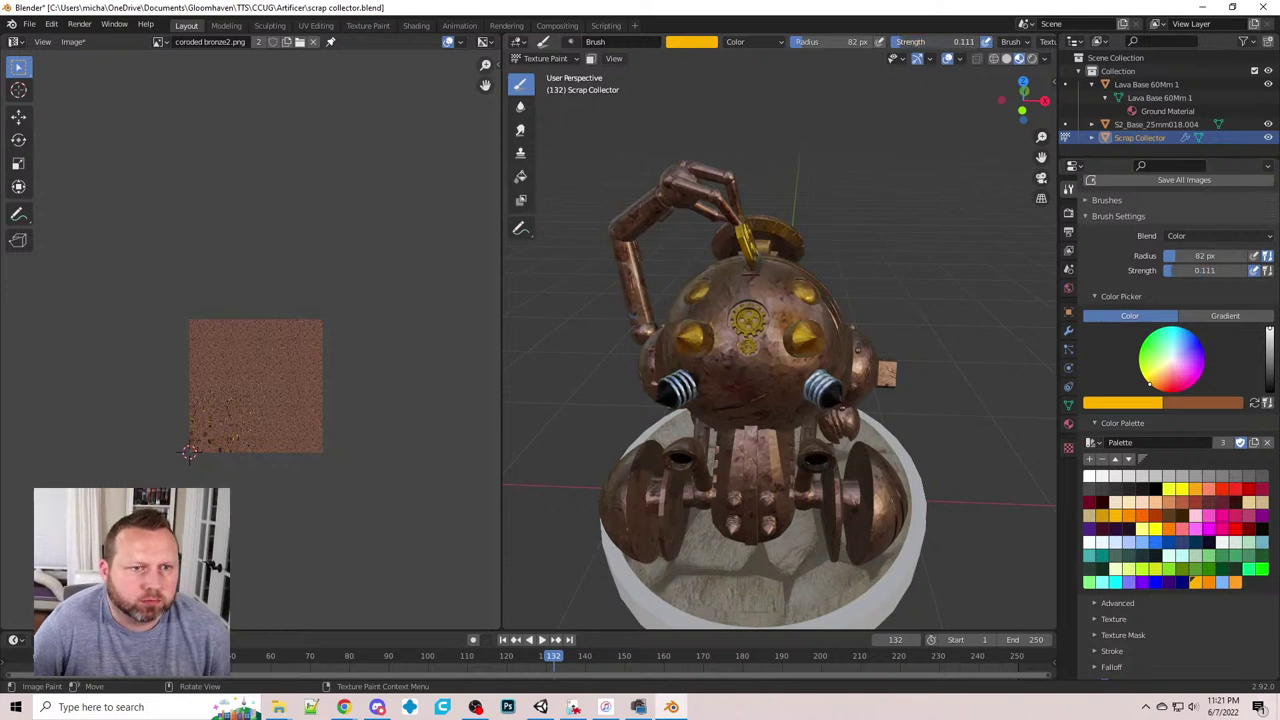
{"action": "key", "text": "bracketleft"}
{"action": "key", "text": "bracketleft"}
{"action": "key", "text": "bracketleft"}
{"action": "key", "text": "bracketleft"}
{"action": "key", "text": "bracketleft"}
{"action": "key", "text": "bracketleft"}
{"action": "key", "text": "bracketleft"}
{"action": "key", "text": "bracketleft"}
{"action": "key", "text": "bracketleft"}
{"action": "key", "text": "bracketleft"}
{"action": "key", "text": "bracketleft"}
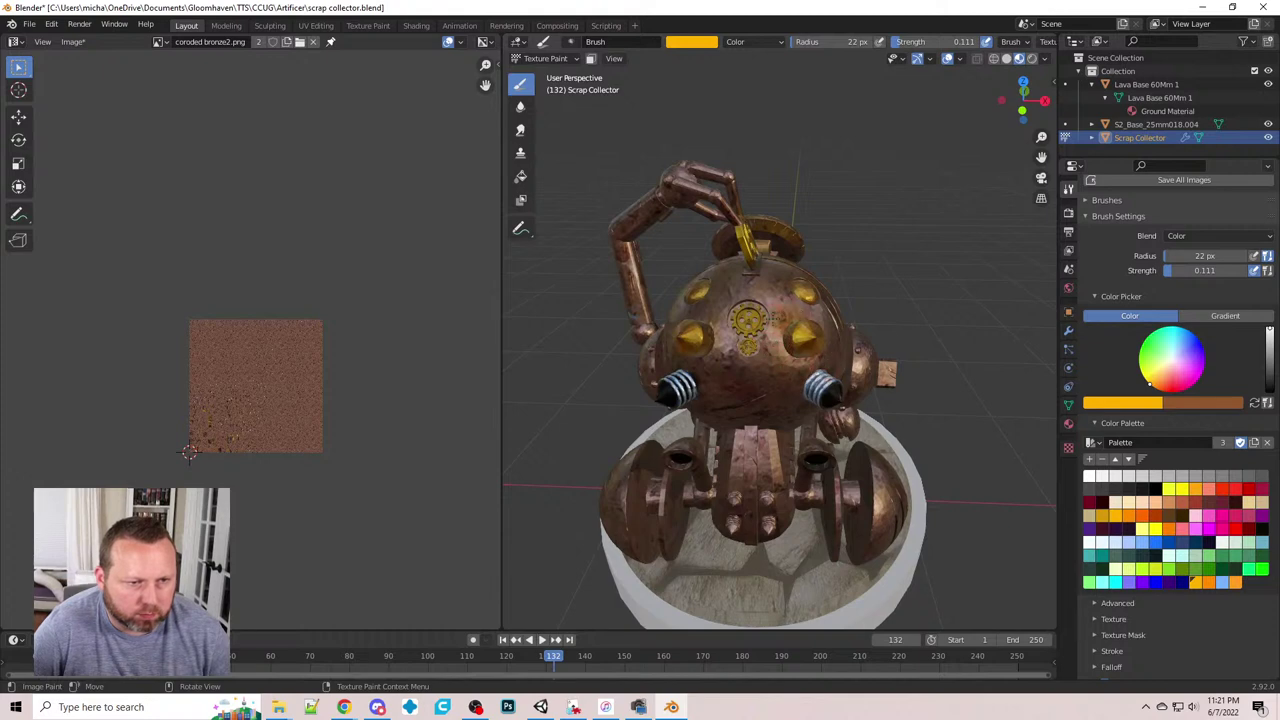
{"action": "middle_click_drag", "start_coordinate": [829, 318], "coordinate": [747, 320]}
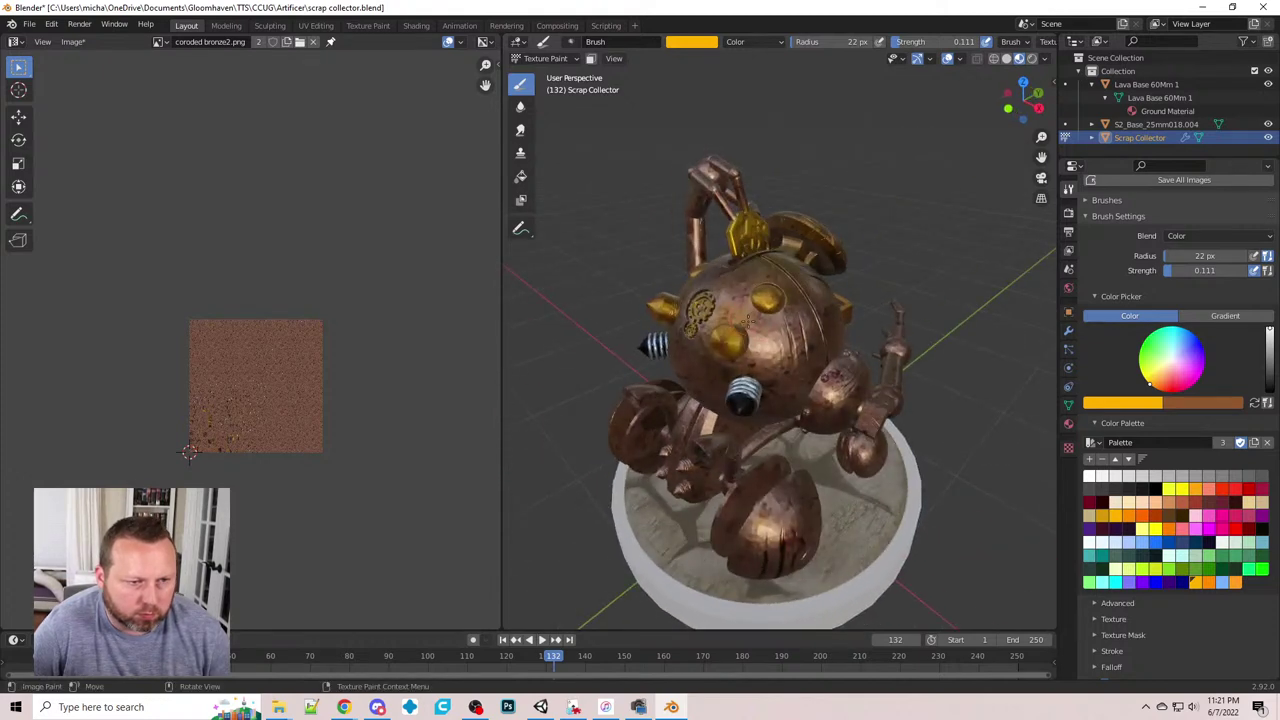
{"action": "middle_click_drag", "start_coordinate": [724, 368], "coordinate": [712, 310]}
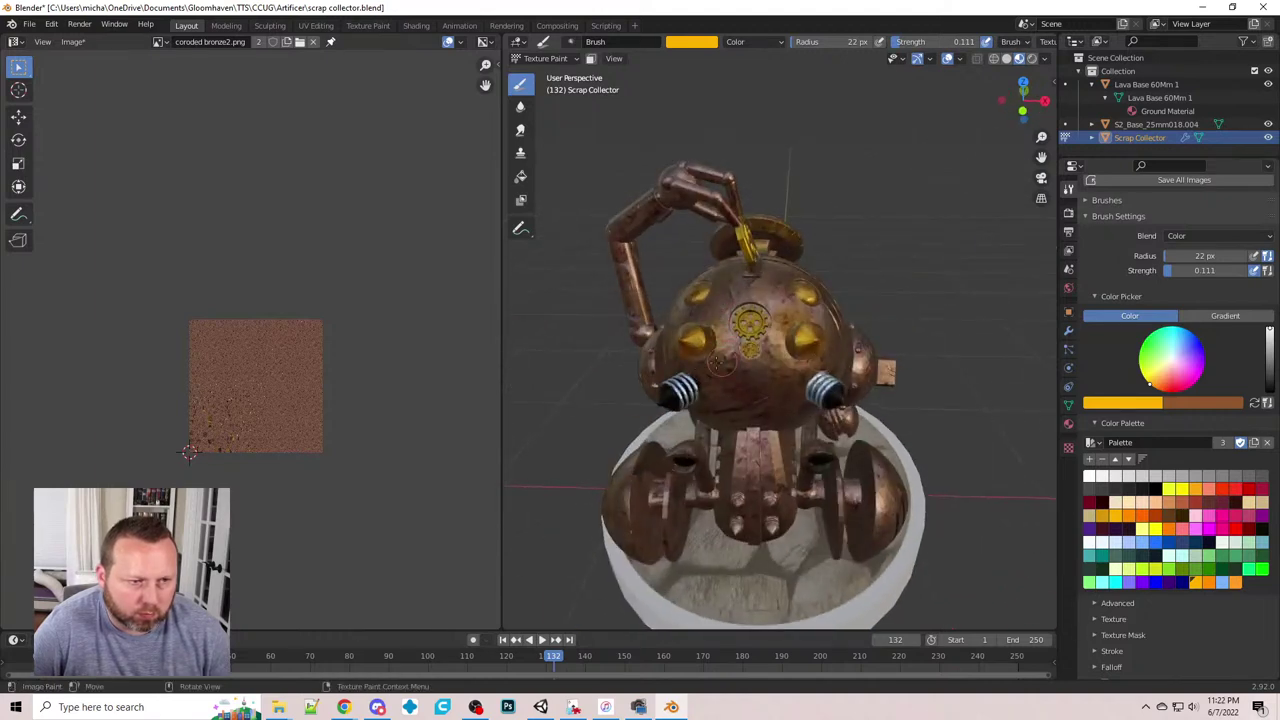
{"action": "middle_click_drag", "start_coordinate": [720, 363], "coordinate": [778, 328]}
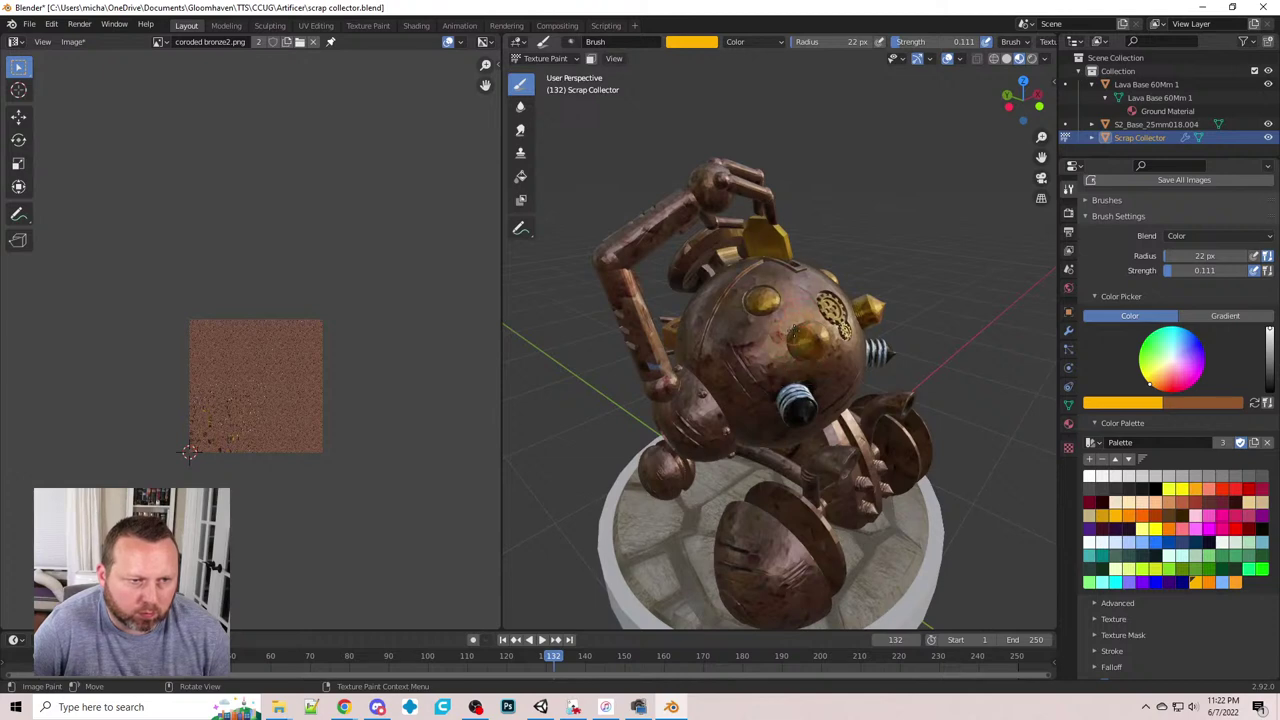
{"action": "middle_click_drag", "start_coordinate": [812, 370], "coordinate": [768, 424]}
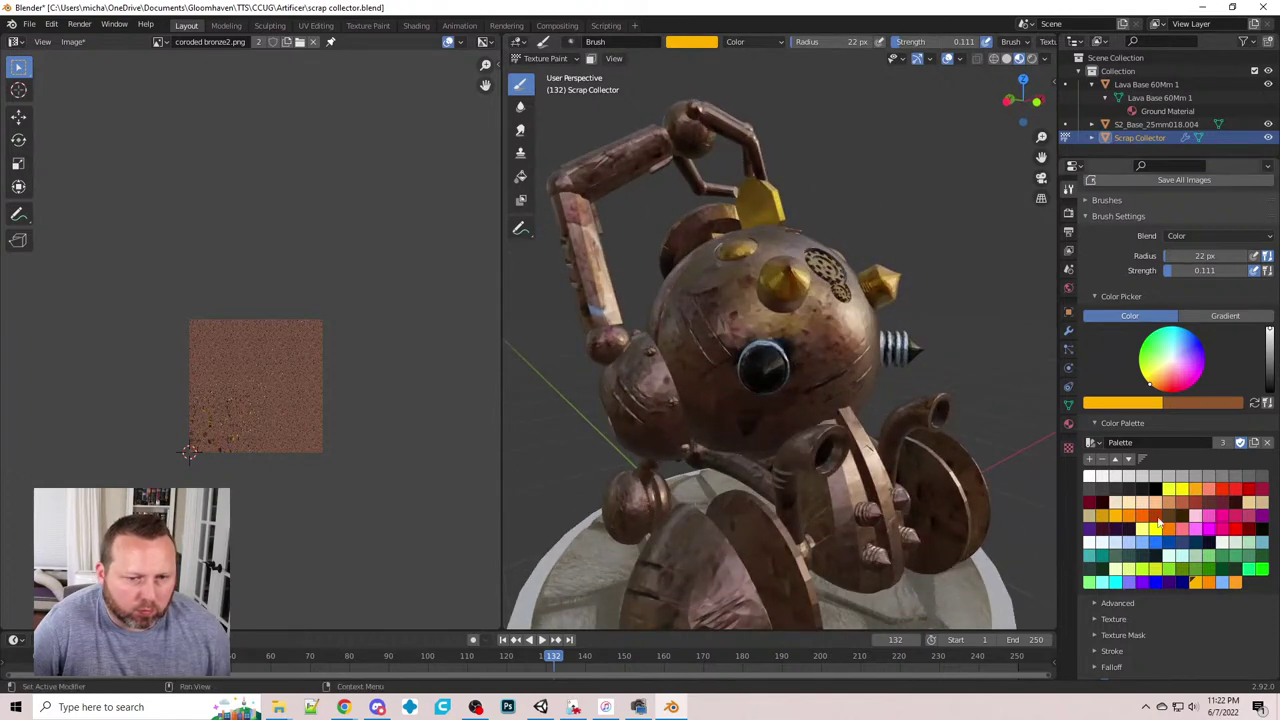
- Pick the light blue palette colour for the brush and use it with the Color blend mode
{"action": "middle_click_drag", "start_coordinate": [748, 372], "coordinate": [770, 384]}
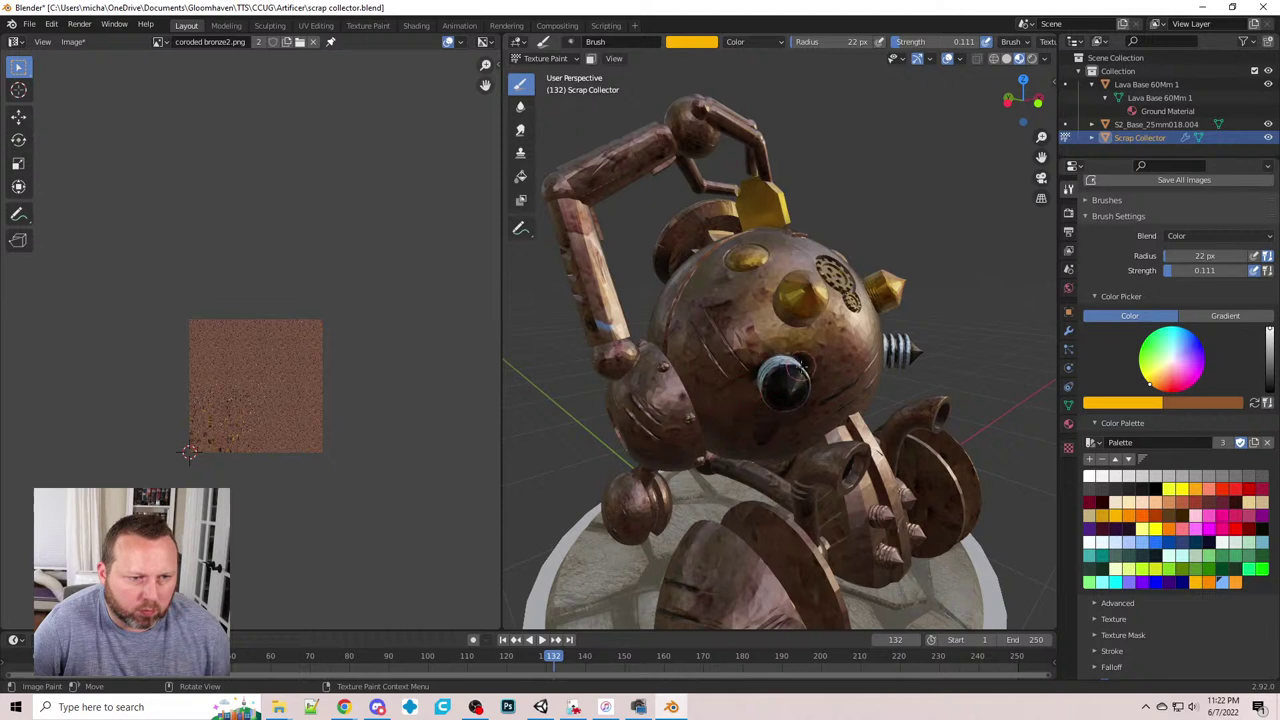
{"action": "left_click", "coordinate": [743, 41]}
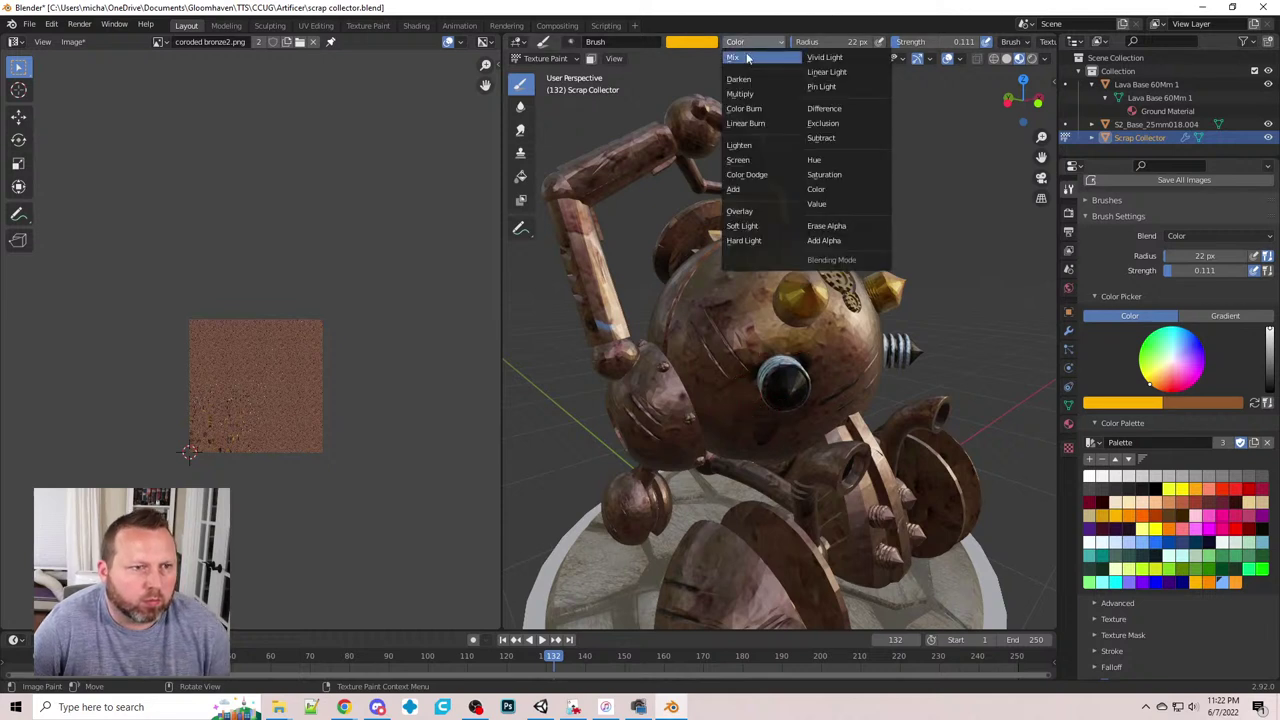
{"action": "left_click", "coordinate": [747, 58]}
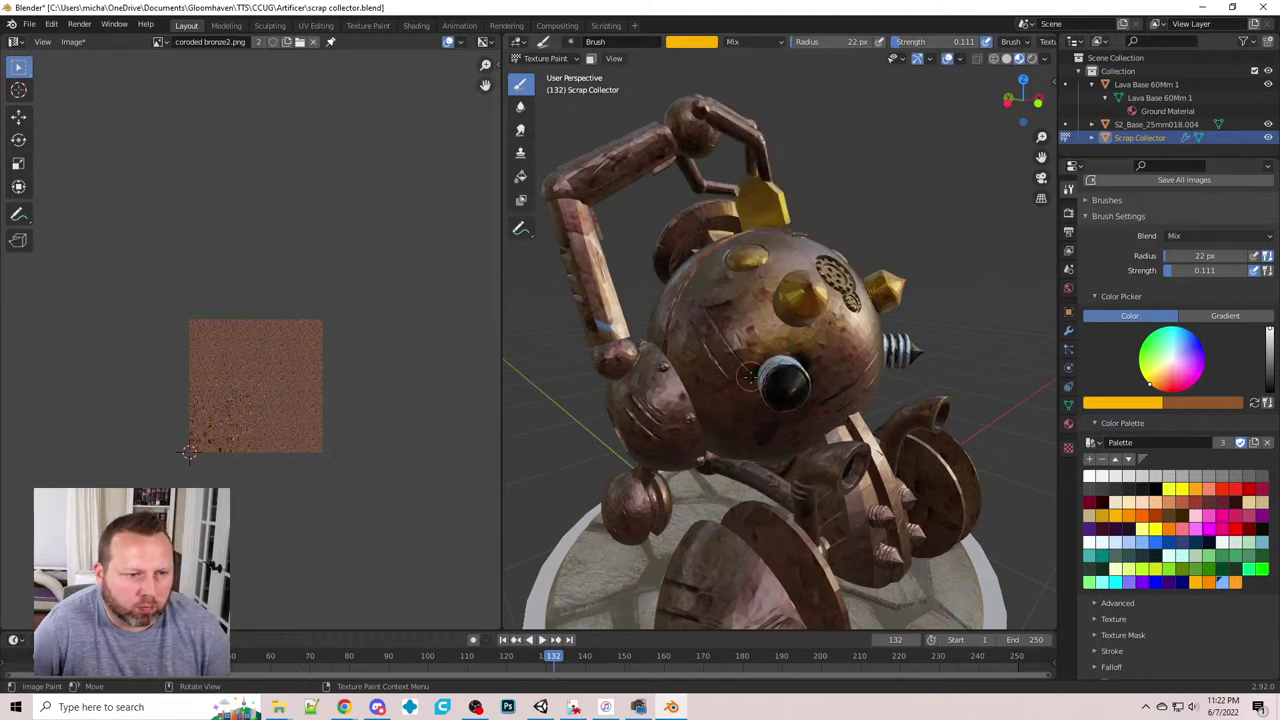
{"action": "left_click", "coordinate": [1223, 583]}
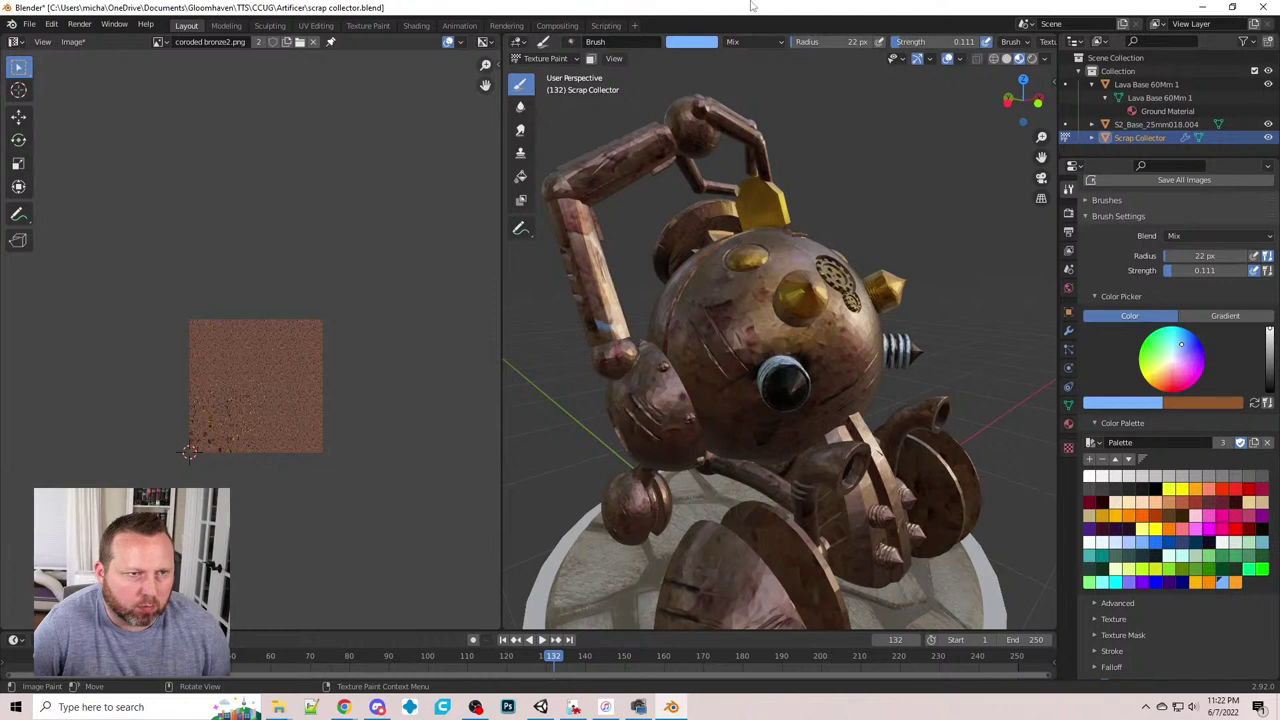
{"action": "left_click", "coordinate": [744, 42]}
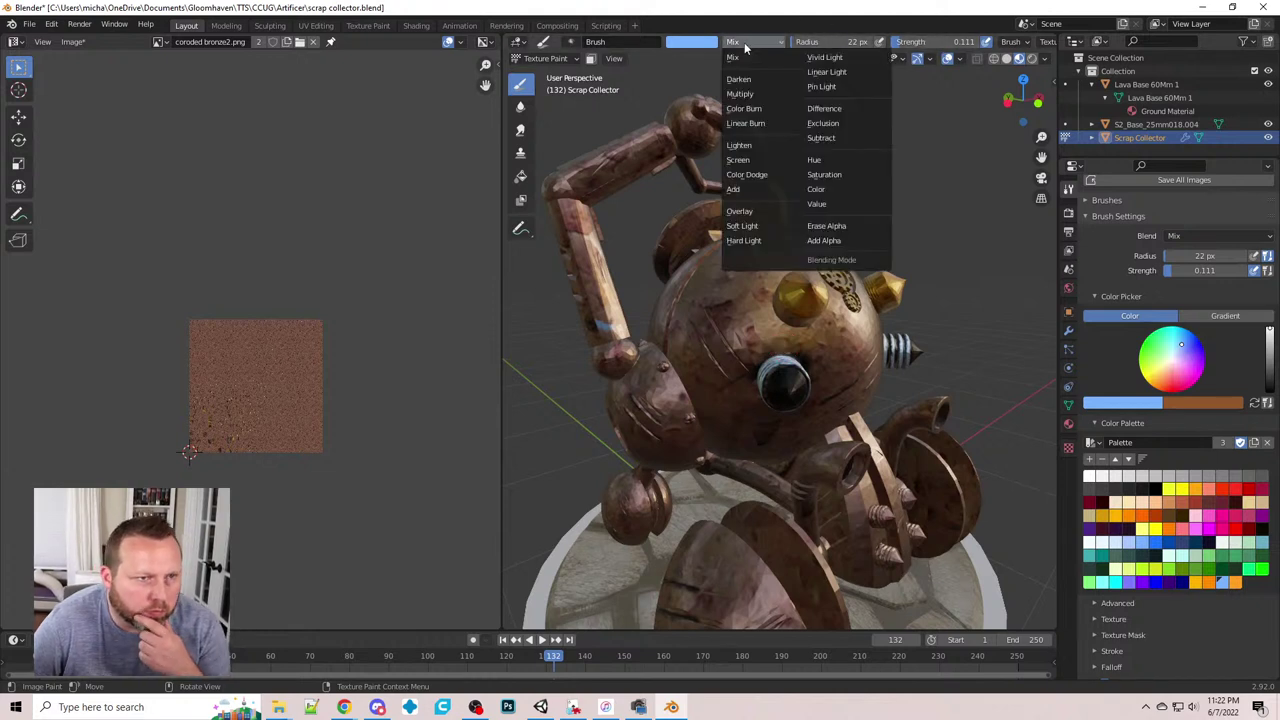
{"action": "left_click", "coordinate": [815, 189]}
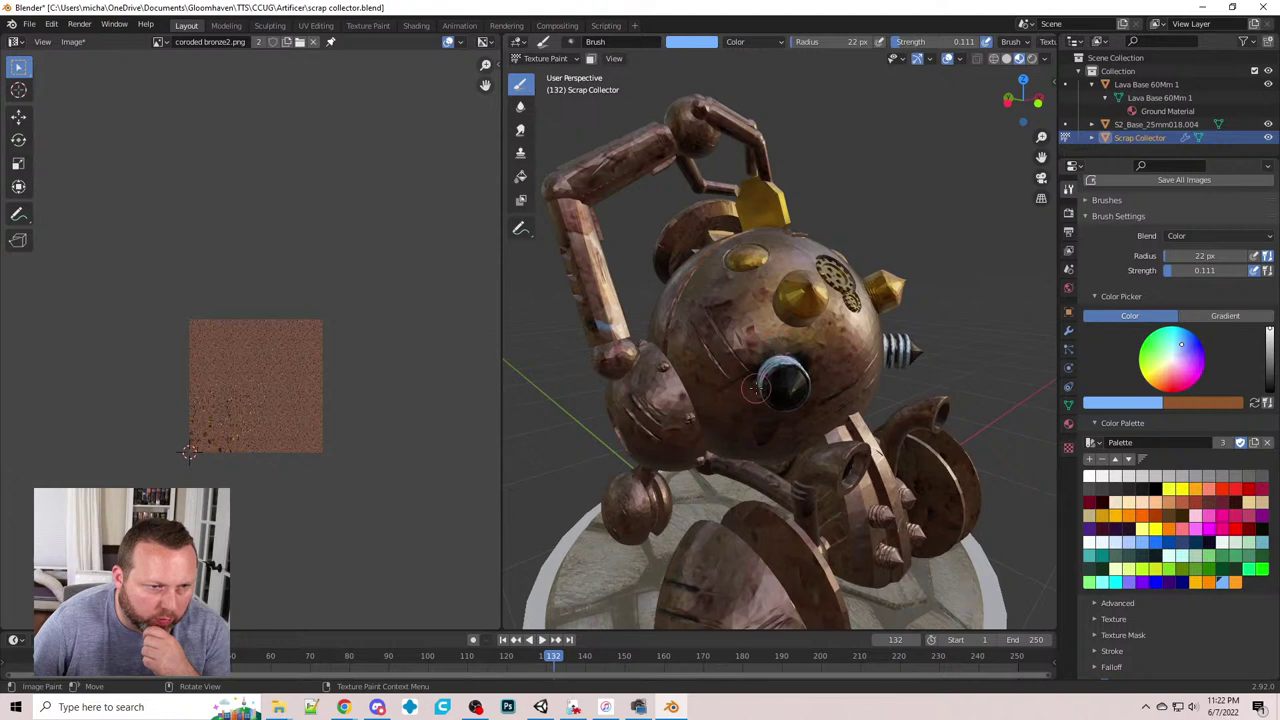
- Softly tint the body around the two springs light blue, enlarging the brush to 31 px
{"action": "middle_click_drag", "start_coordinate": [758, 375], "coordinate": [712, 345]}
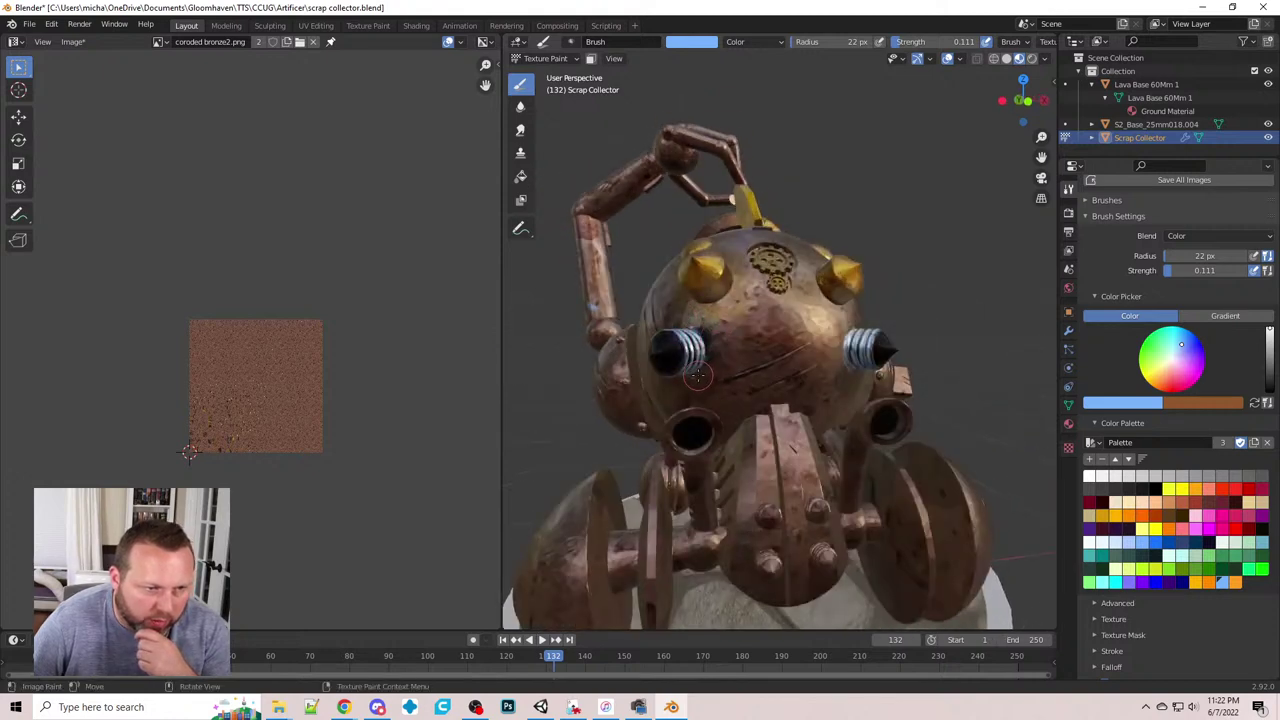
{"action": "middle_click_drag", "start_coordinate": [710, 360], "coordinate": [762, 316]}
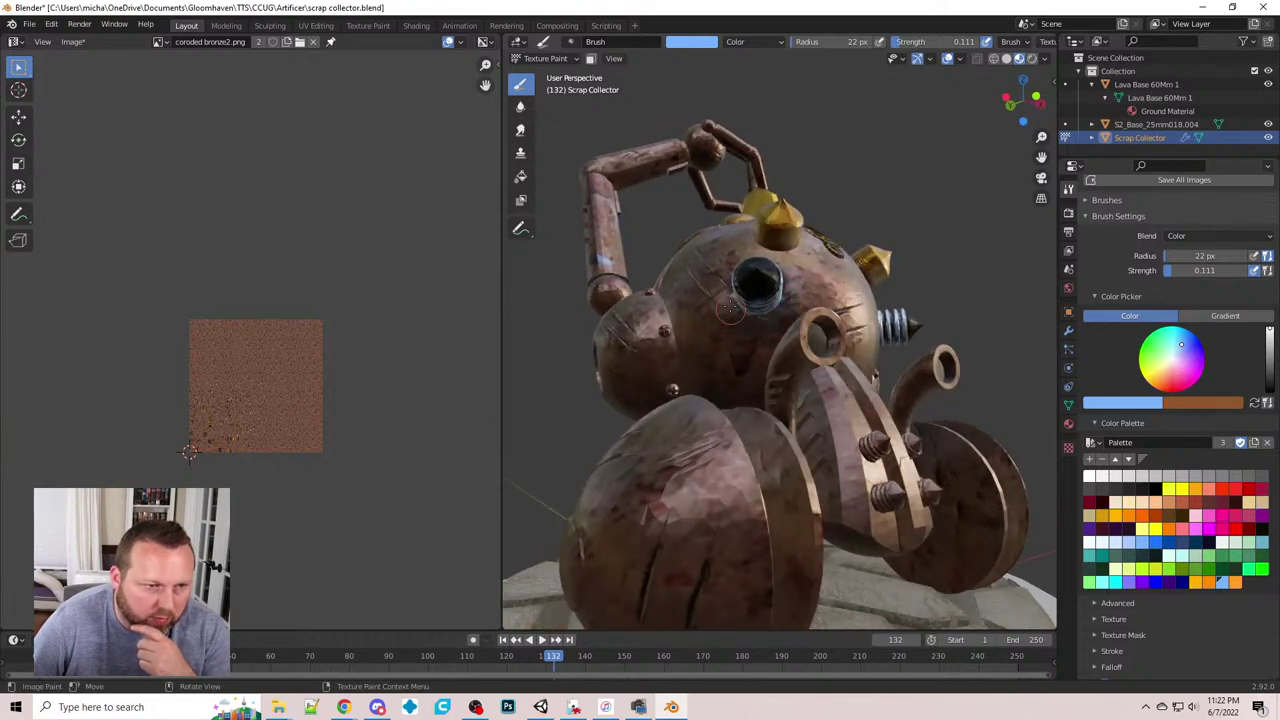
{"action": "mouse_move", "coordinate": [735, 312]}
{"action": "middle_mouse_down"}
{"action": "mouse_move", "coordinate": [800, 345]}
{"action": "mouse_move", "coordinate": [805, 328]}
{"action": "mouse_move", "coordinate": [705, 377]}
{"action": "middle_mouse_up"}
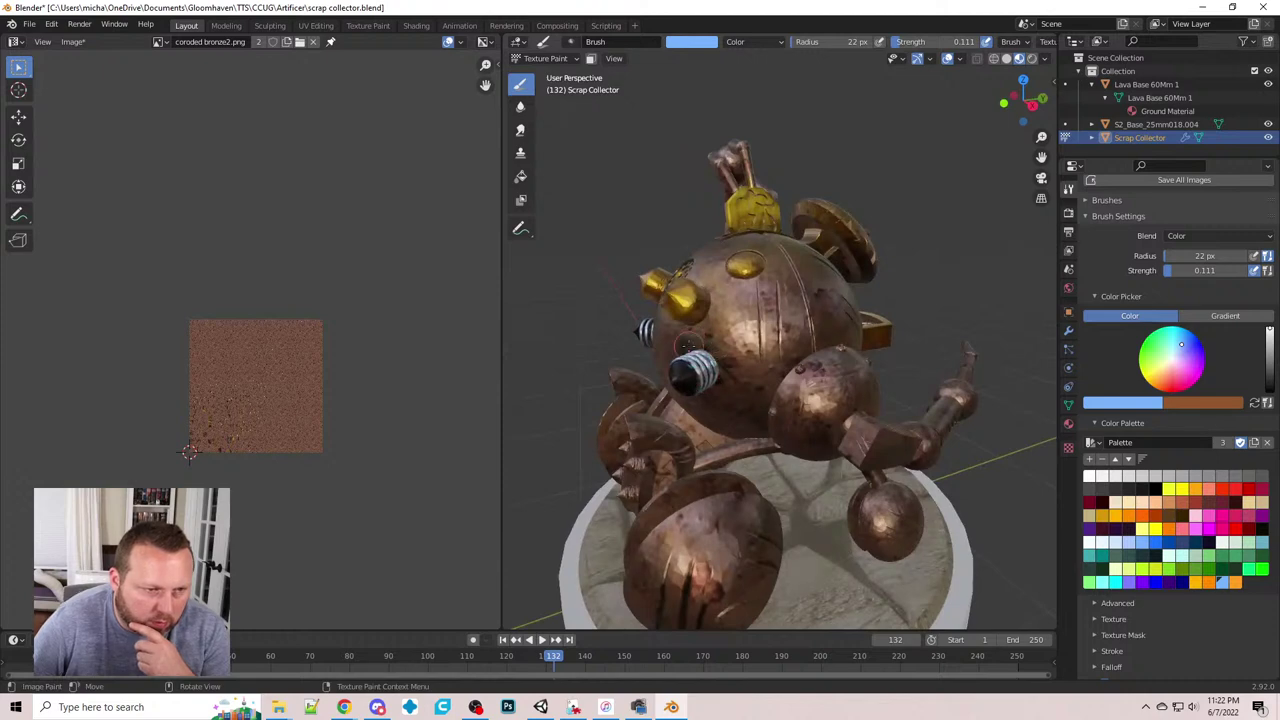
{"action": "scroll", "coordinate": [718, 375], "scroll_direction": "up", "scroll_amount": 5}
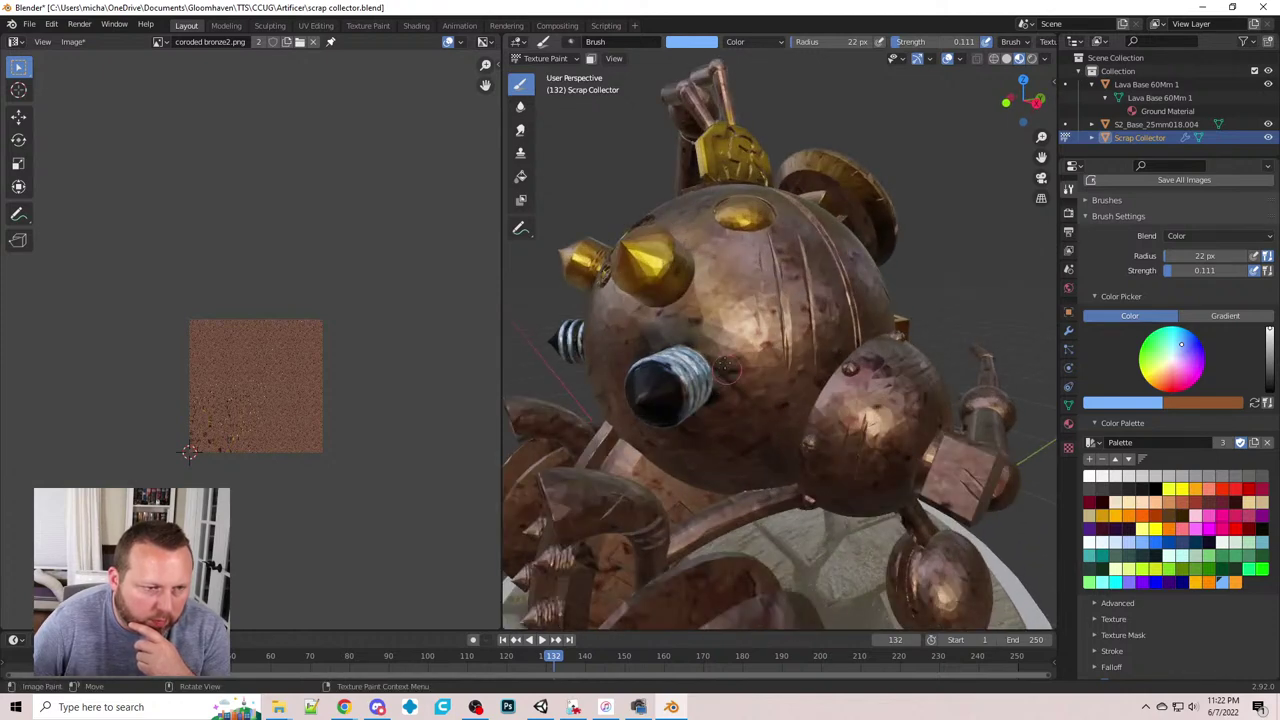
{"action": "mouse_move", "coordinate": [707, 420]}
{"action": "middle_mouse_down"}
{"action": "mouse_move", "coordinate": [752, 357]}
{"action": "mouse_move", "coordinate": [721, 355]}
{"action": "mouse_move", "coordinate": [720, 316]}
{"action": "middle_mouse_up"}
{"action": "key", "text": "bracketright"}
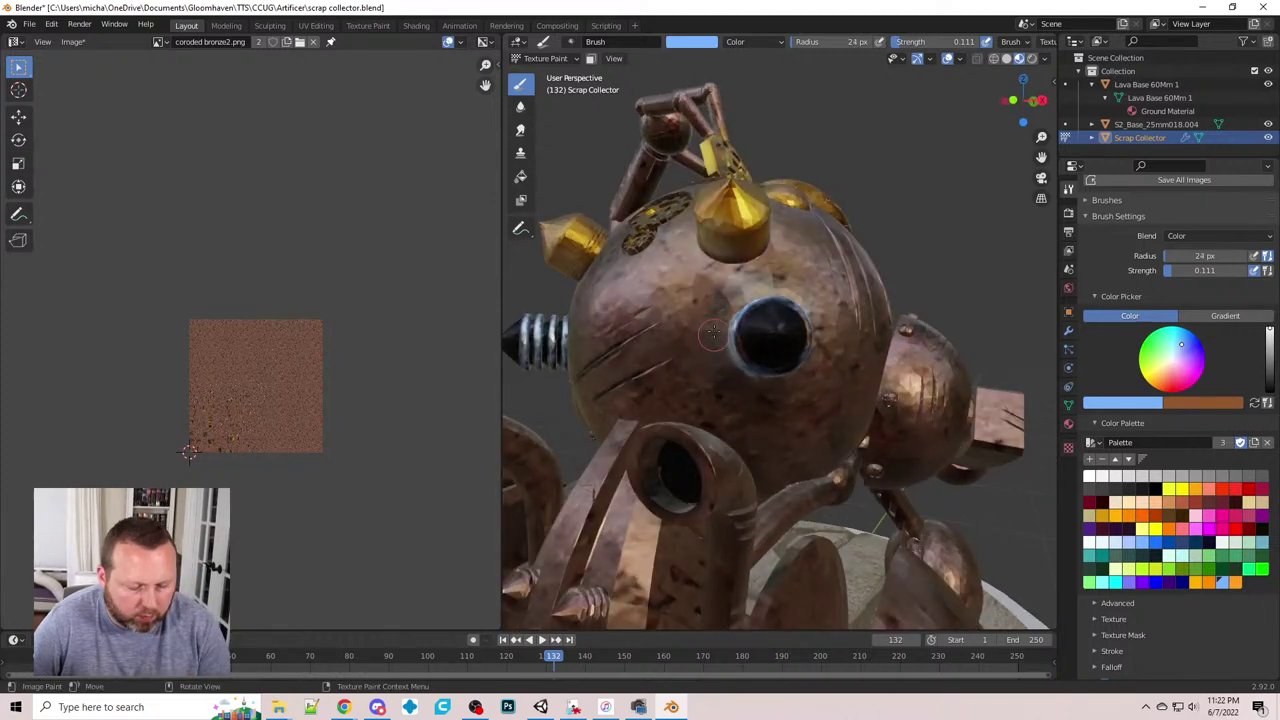
{"action": "scroll", "coordinate": [776, 313], "scroll_direction": "down", "scroll_amount": 3}
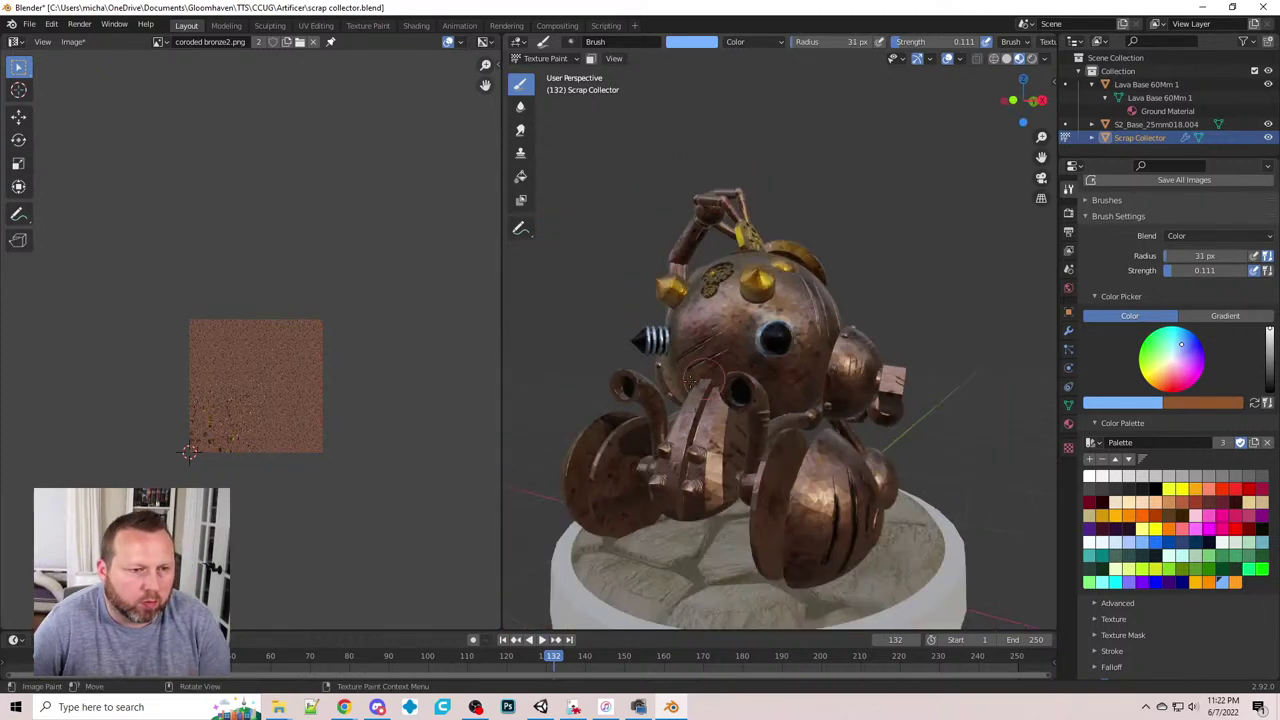
{"action": "middle_click_drag", "start_coordinate": [776, 313], "coordinate": [712, 412]}
{"action": "scroll", "coordinate": [738, 393], "scroll_direction": "down", "scroll_amount": 3}
{"action": "scroll", "coordinate": [775, 375], "scroll_direction": "up", "scroll_amount": 3}
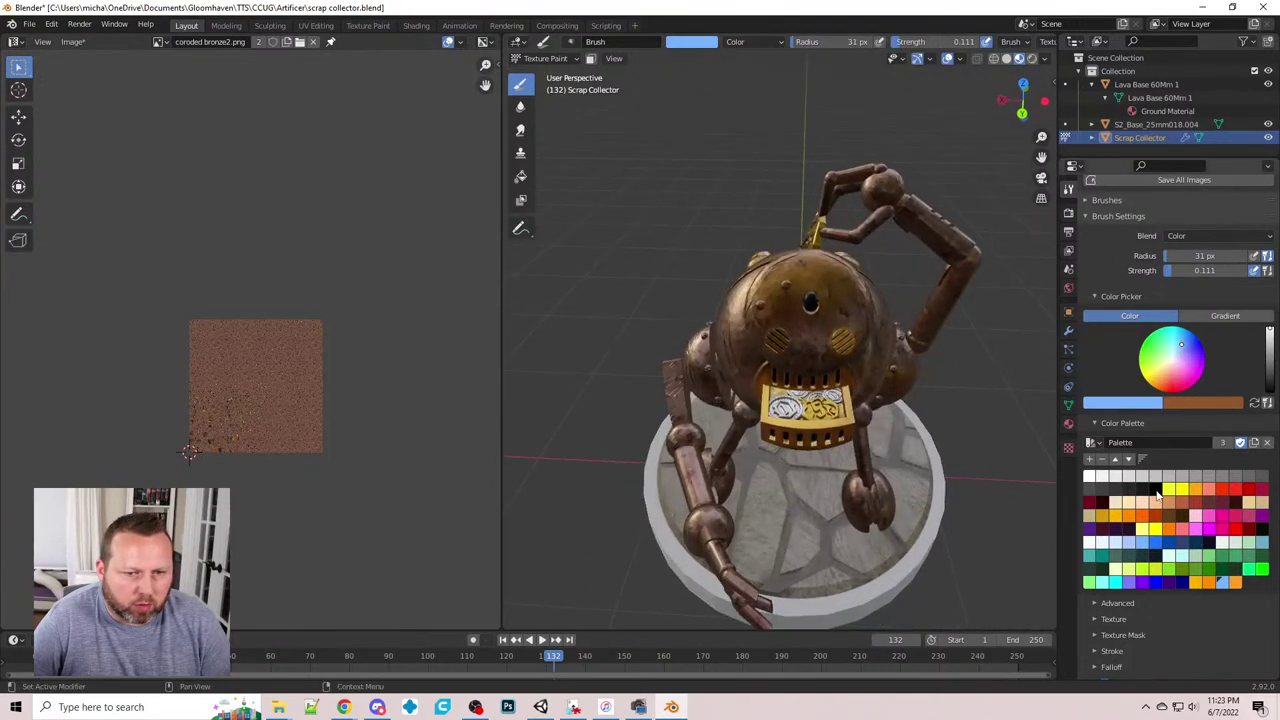
- Set the brush to black at 50 px with the Darken blend mode for shading the coin drawer
{"action": "left_click", "coordinate": [1156, 490]}
{"action": "scroll", "coordinate": [805, 382], "scroll_direction": "up", "scroll_amount": 2}
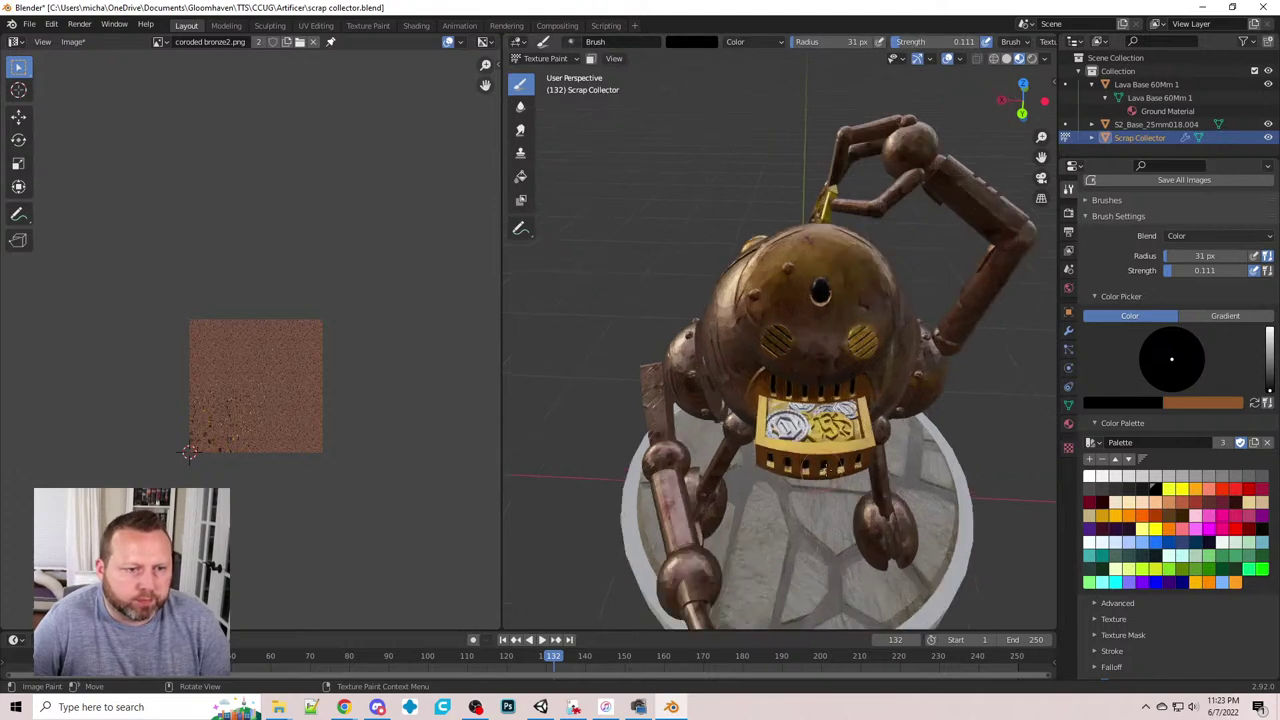
{"action": "scroll", "coordinate": [830, 480], "scroll_direction": "up", "scroll_amount": 3}
{"action": "middle_click_drag", "start_coordinate": [836, 498], "coordinate": [761, 313], "text": "shift"}
{"action": "scroll", "coordinate": [743, 352], "scroll_direction": "up", "scroll_amount": 3}
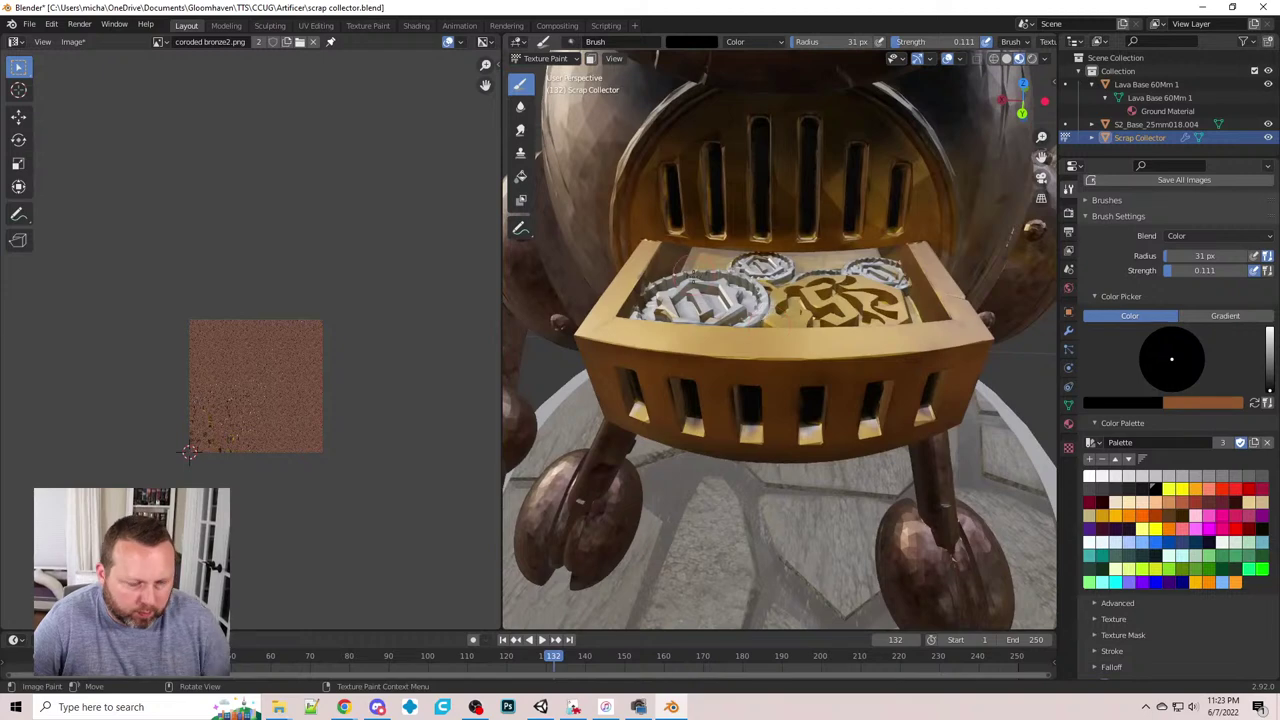
{"action": "key", "text": "bracketright"}
{"action": "key", "text": "bracketright"}
{"action": "key", "text": "bracketright"}
{"action": "key", "text": "bracketright"}
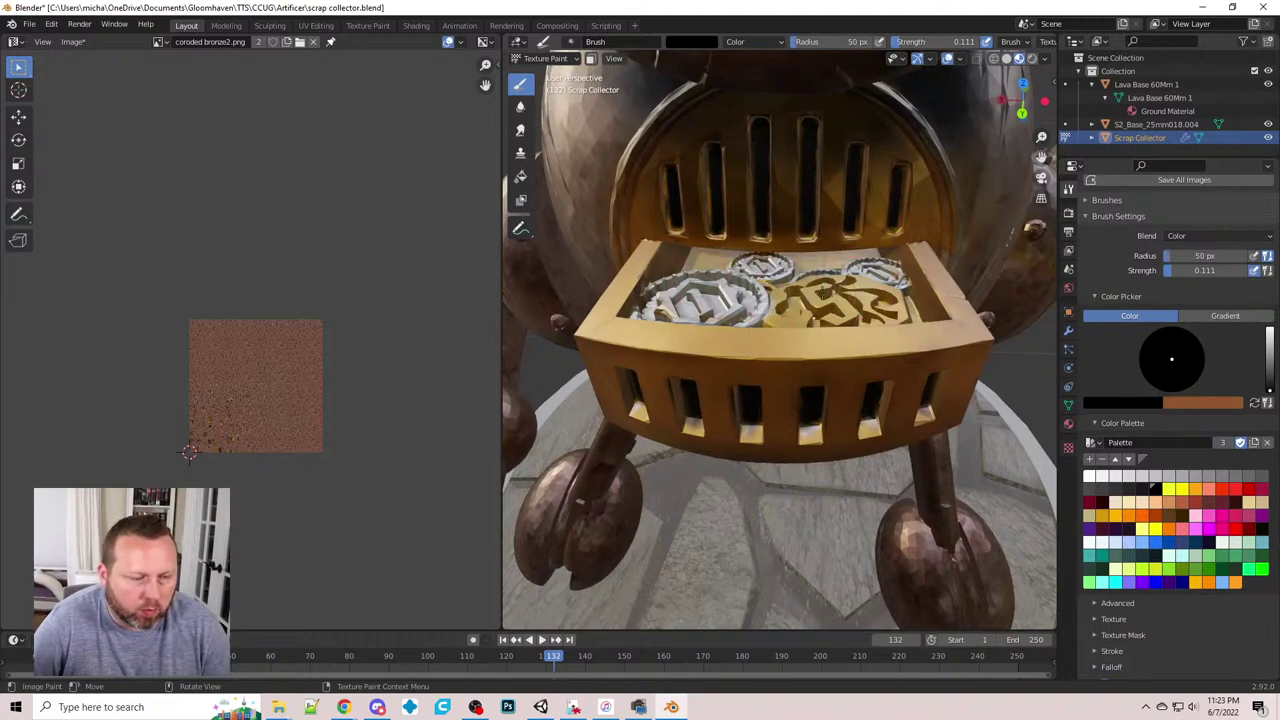
{"action": "middle_click_drag", "start_coordinate": [848, 272], "coordinate": [836, 347]}
{"action": "left_click", "coordinate": [751, 39]}
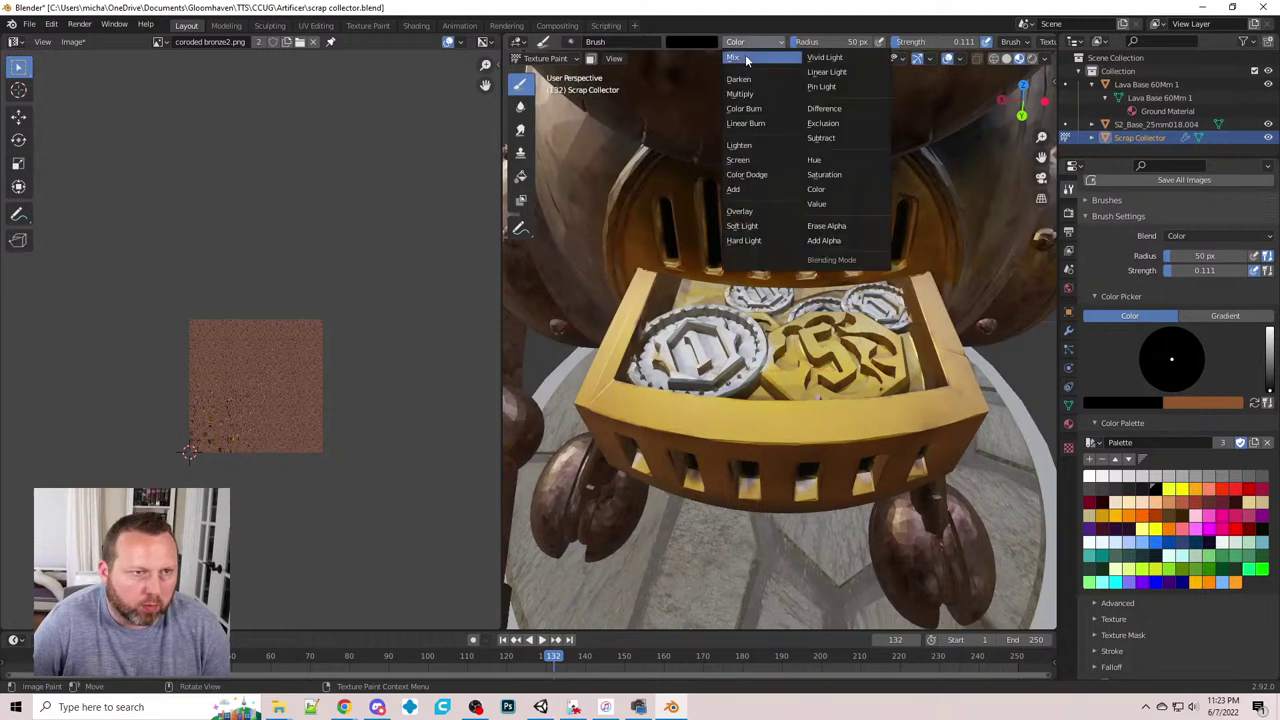
{"action": "left_click", "coordinate": [761, 79]}
- Softly darken the coins and the inside of the open drawer on the robot's front
{"action": "middle_click_drag", "start_coordinate": [762, 120], "coordinate": [768, 255]}
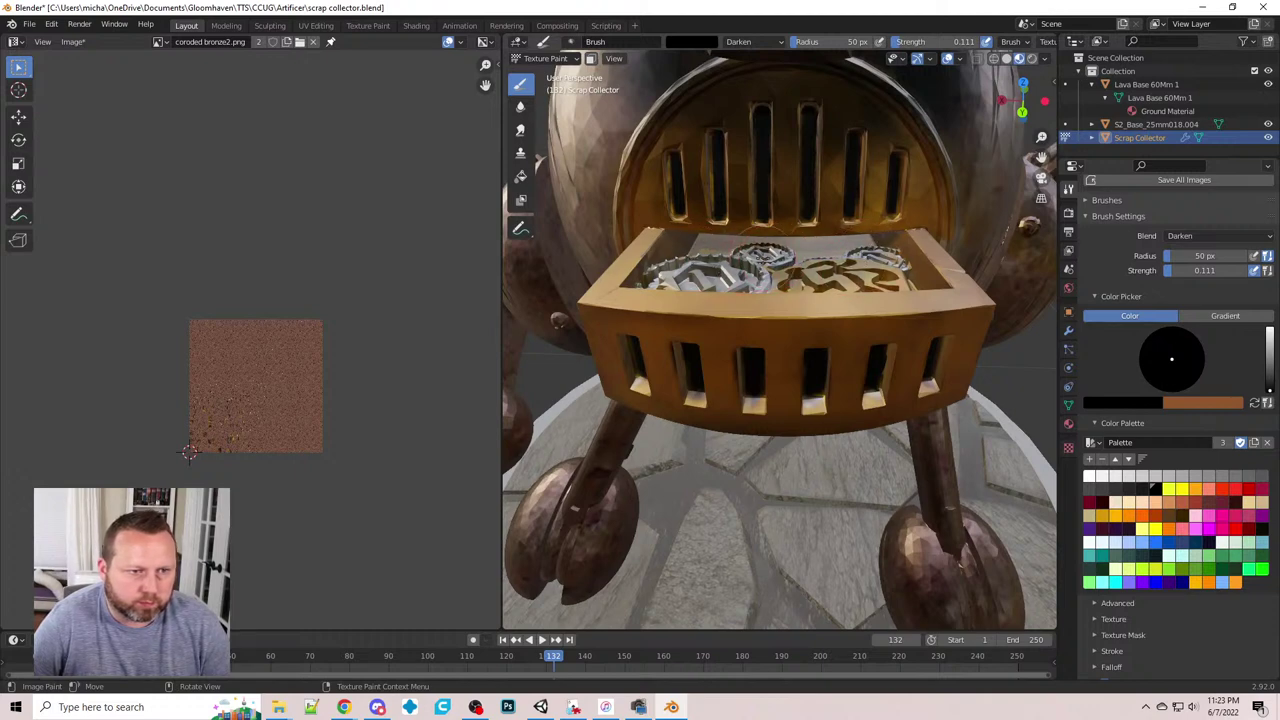
{"action": "middle_click_drag", "start_coordinate": [765, 255], "coordinate": [798, 314]}
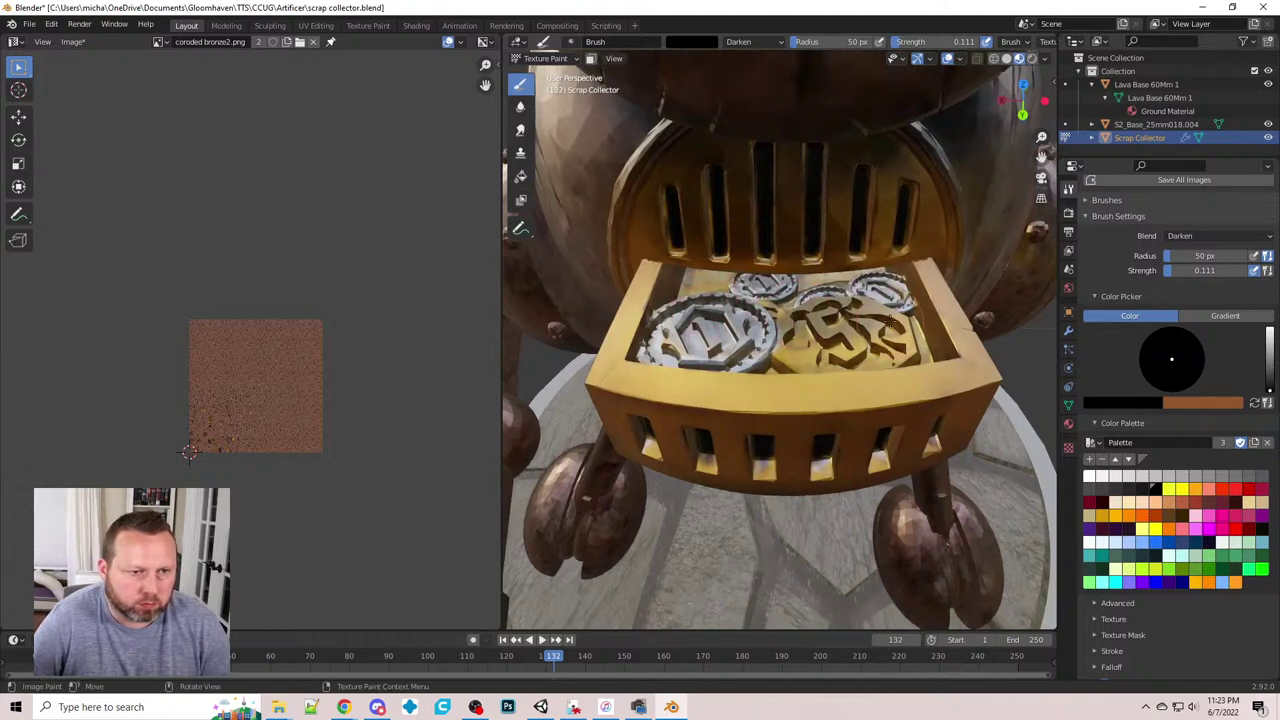
{"action": "middle_click_drag", "start_coordinate": [876, 290], "coordinate": [836, 332]}
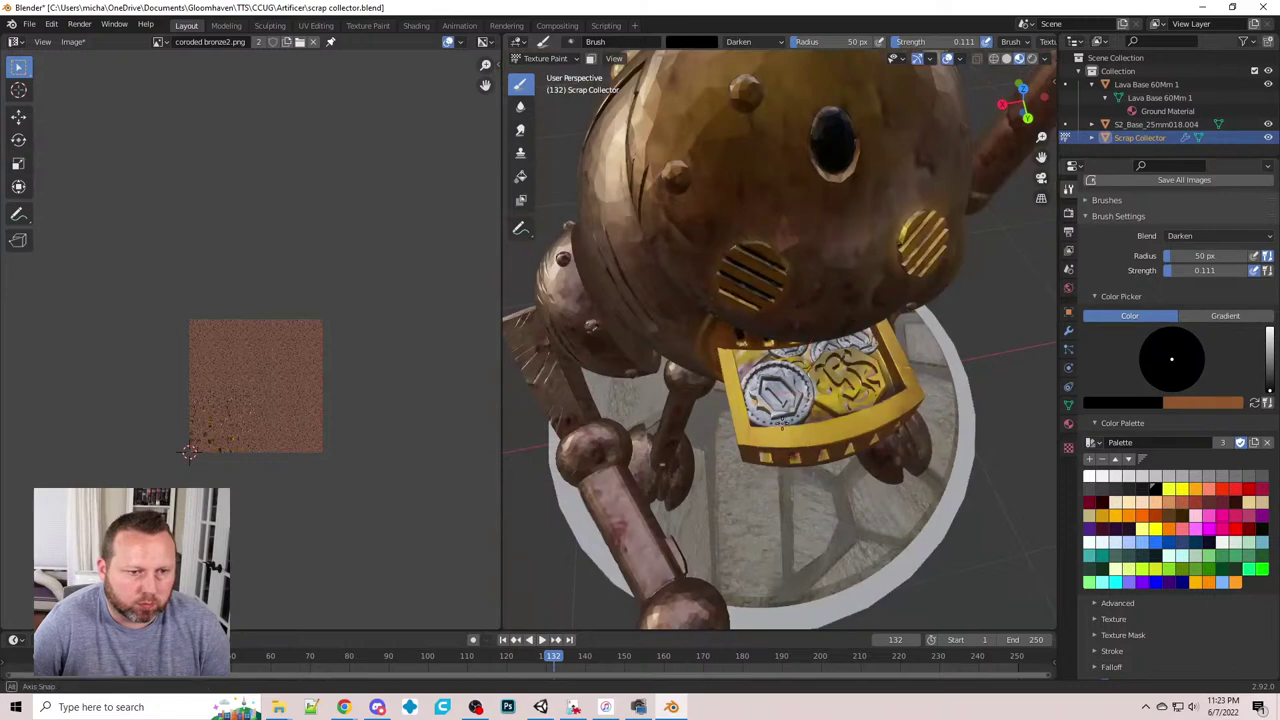
{"action": "middle_click_drag", "start_coordinate": [878, 449], "coordinate": [758, 343]}
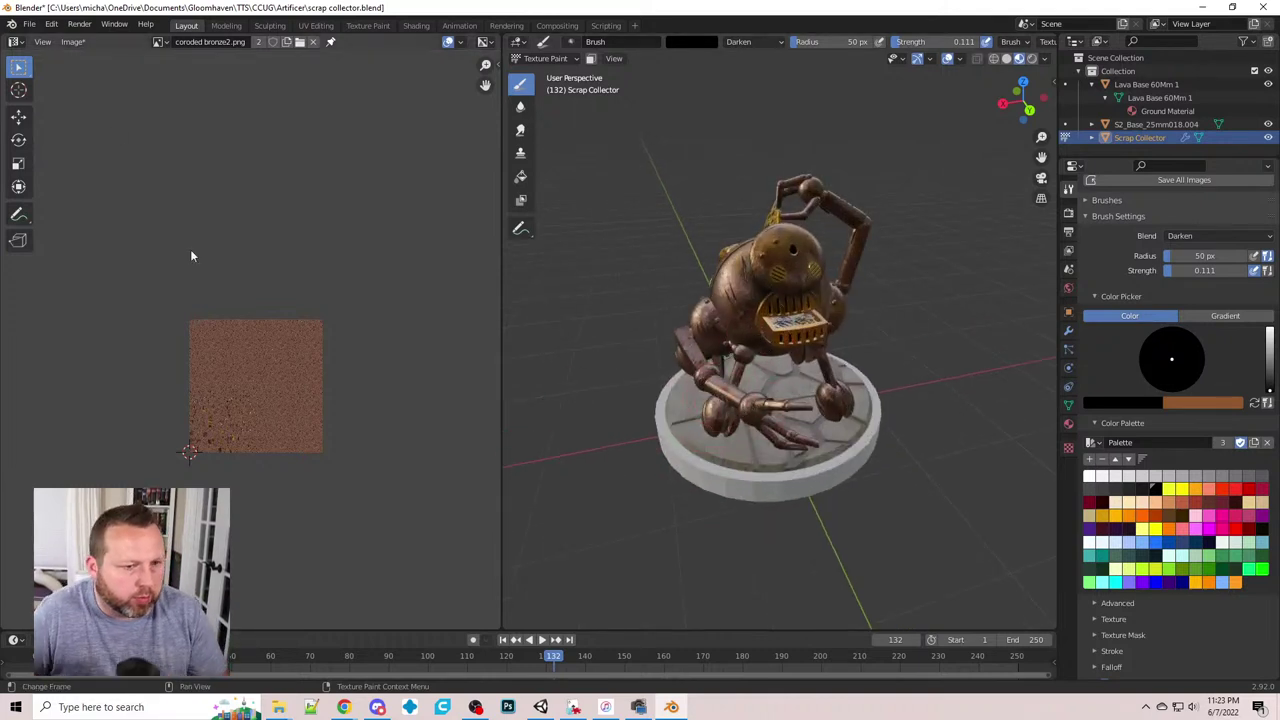
- Save the painted texture as scrape collector.png in the Artificer folder, one level above textures
{"action": "left_click", "coordinate": [70, 42]}
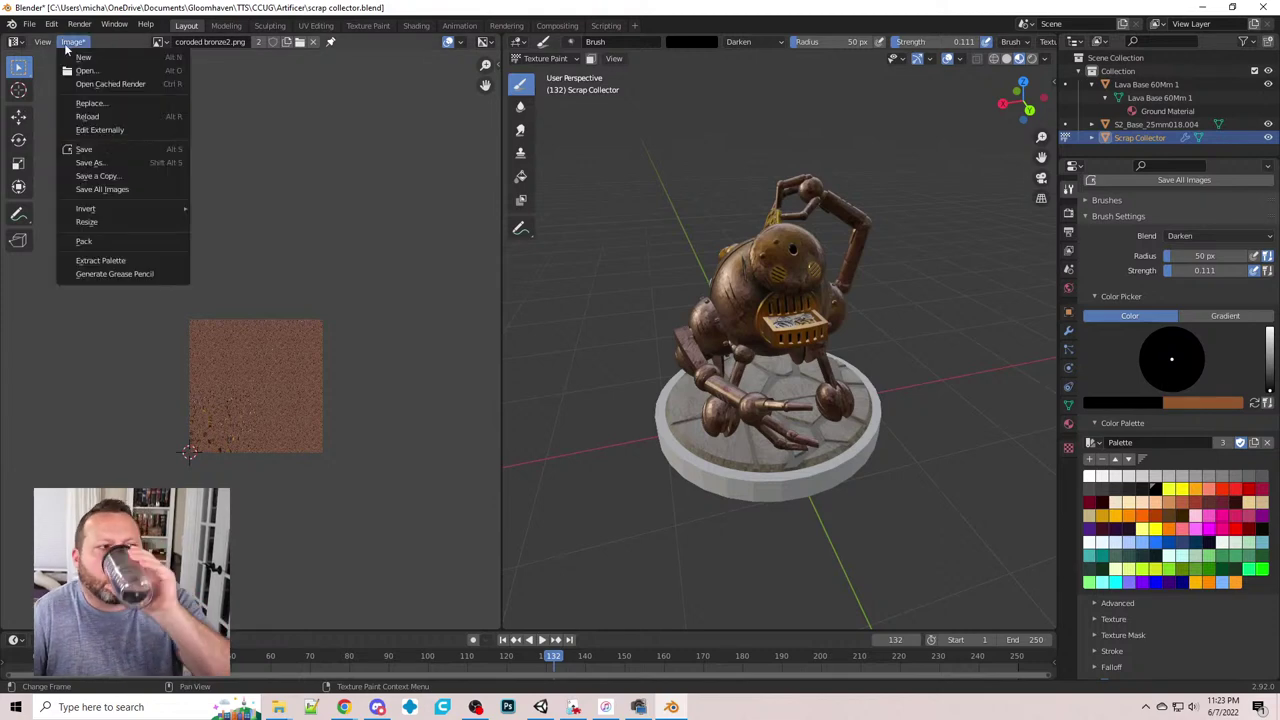
{"action": "left_click", "coordinate": [101, 165]}
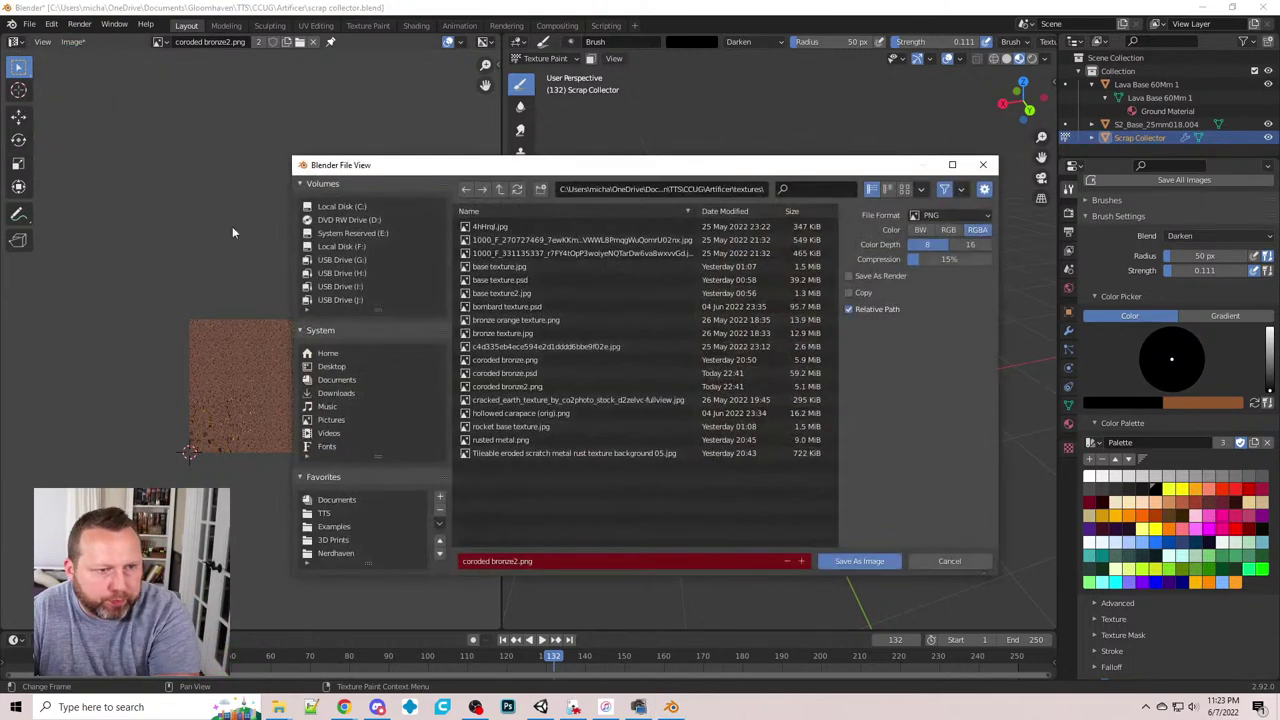
{"action": "left_click", "coordinate": [500, 189]}
{"action": "left_click", "coordinate": [492, 561]}
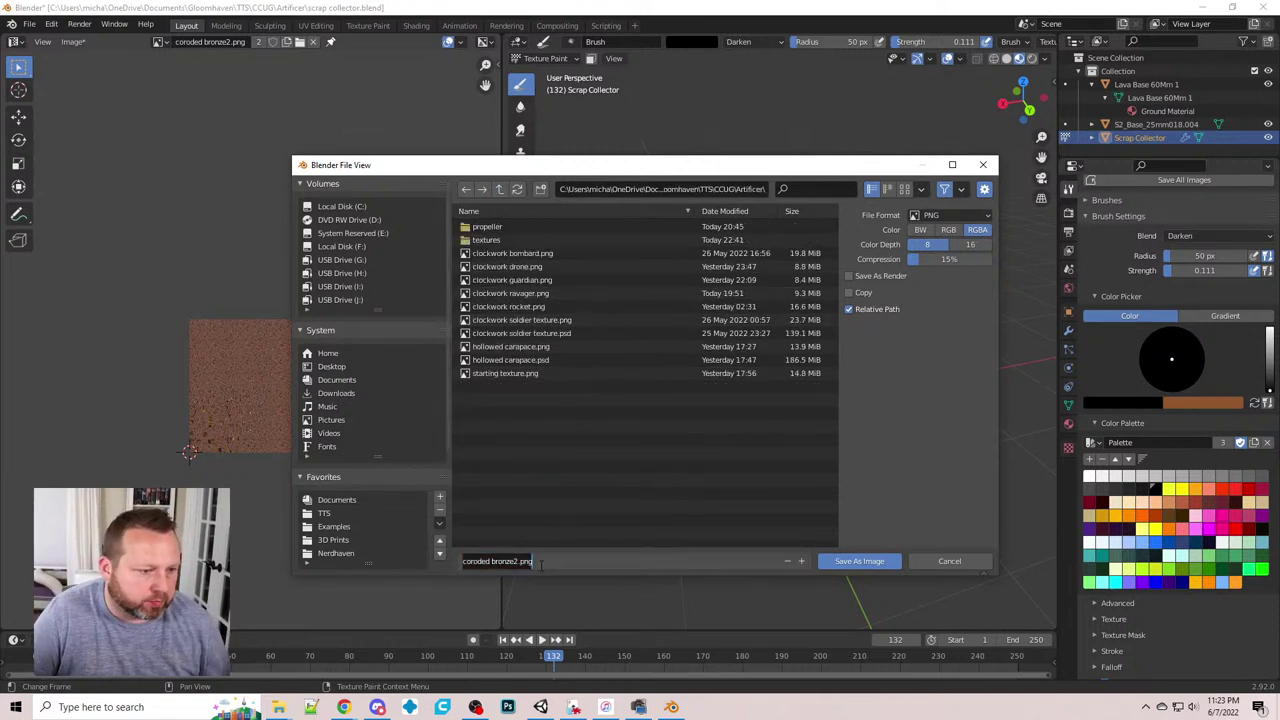
{"action": "key", "text": "BackSpace"}
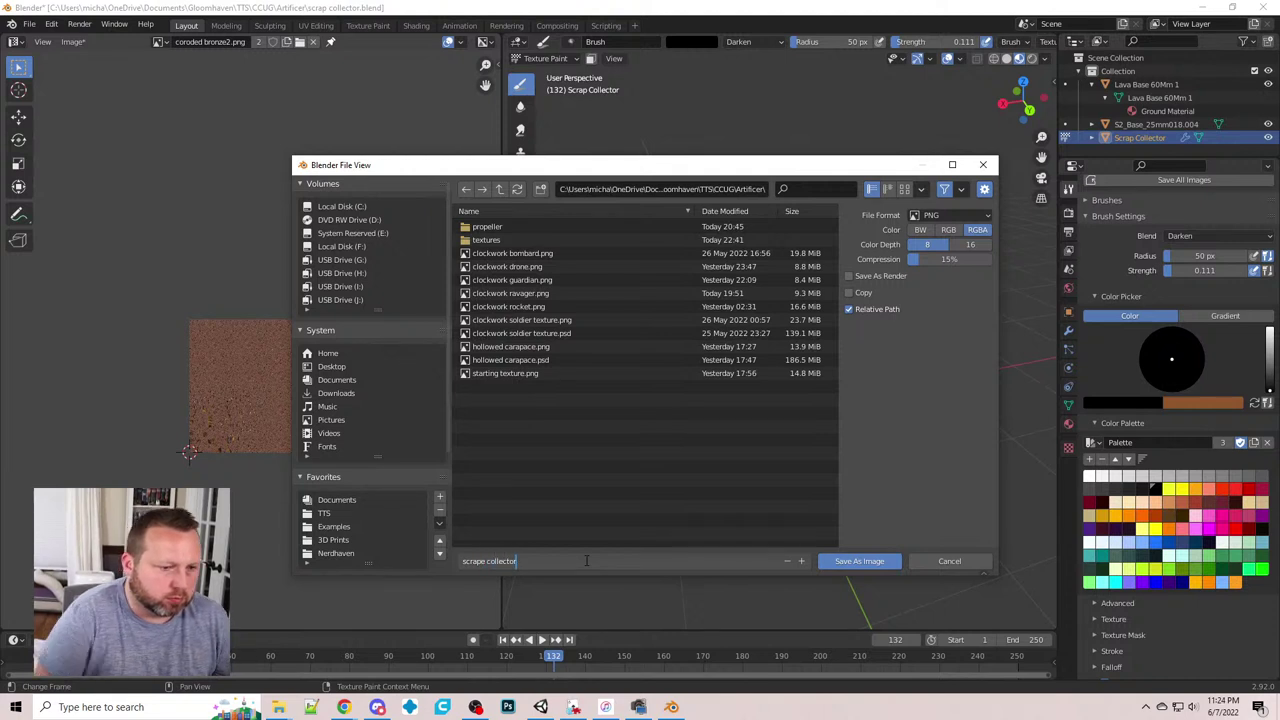
{"action": "left_click", "coordinate": [860, 563]}
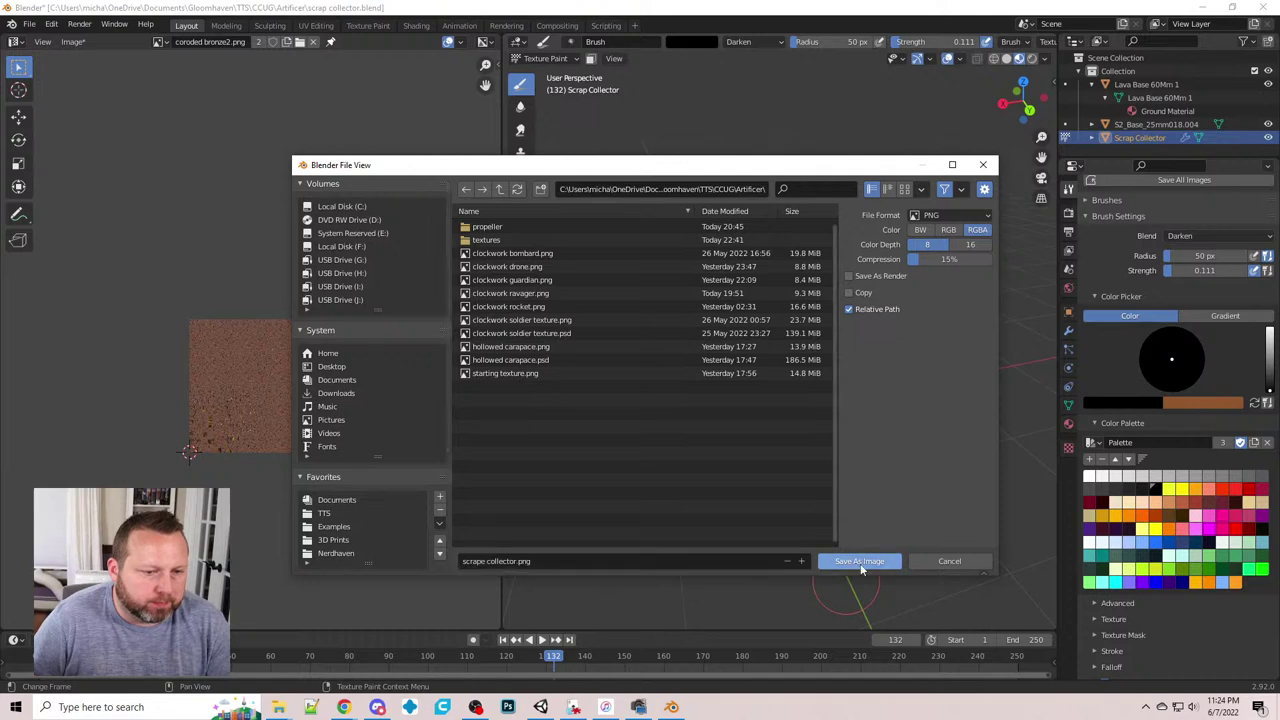
{"action": "left_click", "coordinate": [862, 563]}
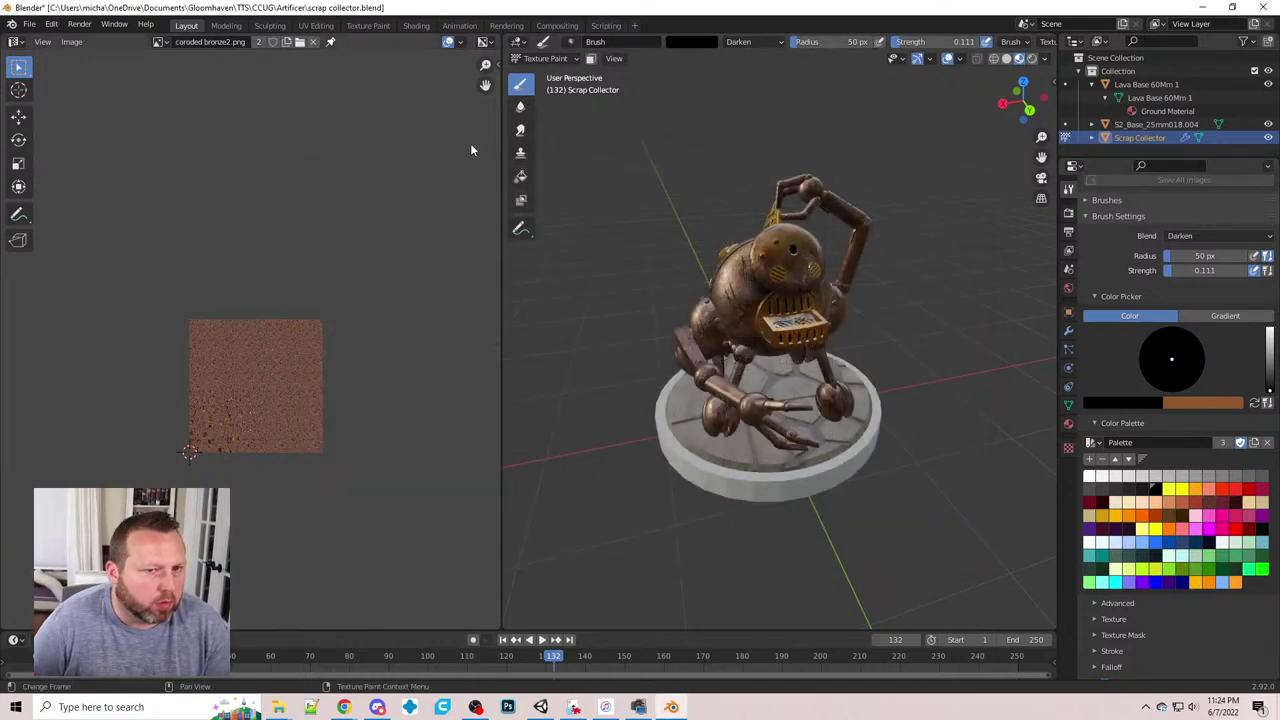
- Switch to Object Mode and select Lava Base 60Mm 1, S2_Base_25mm018.004 and Scrap Collector together
{"action": "left_click", "coordinate": [1120, 86]}
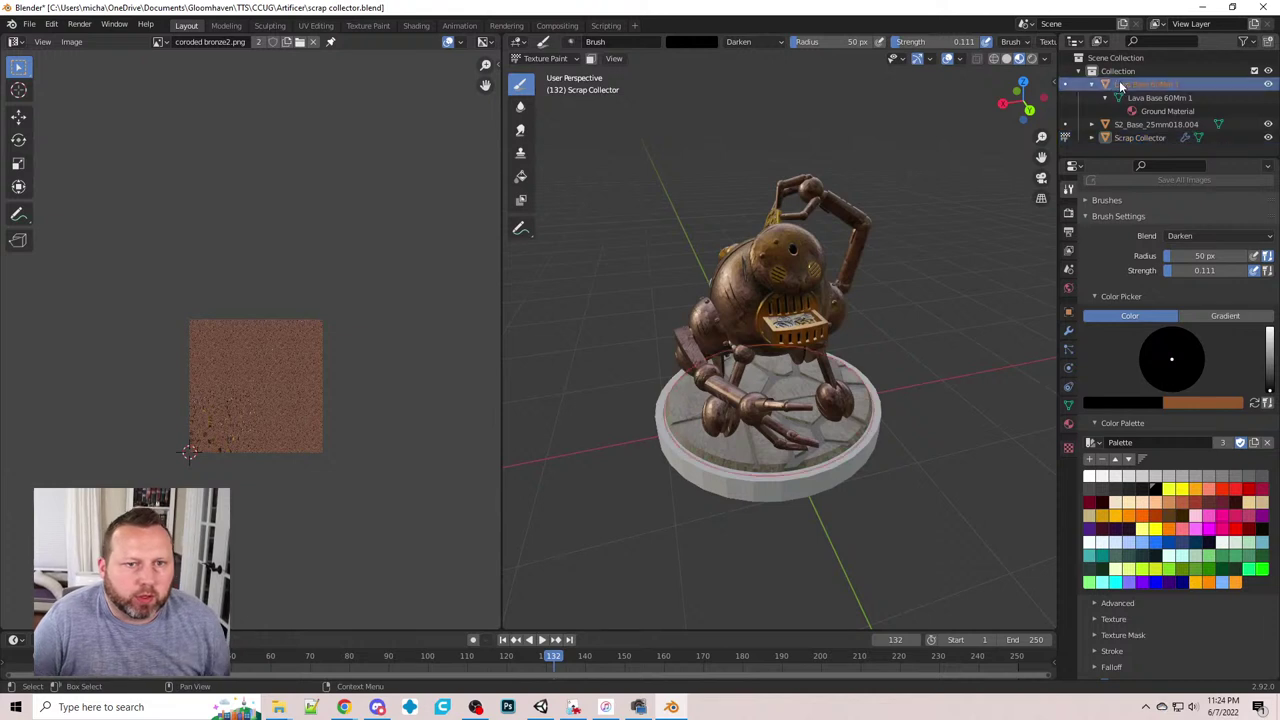
{"action": "left_click", "coordinate": [1122, 139], "text": "shift"}
{"action": "left_click", "coordinate": [545, 58]}
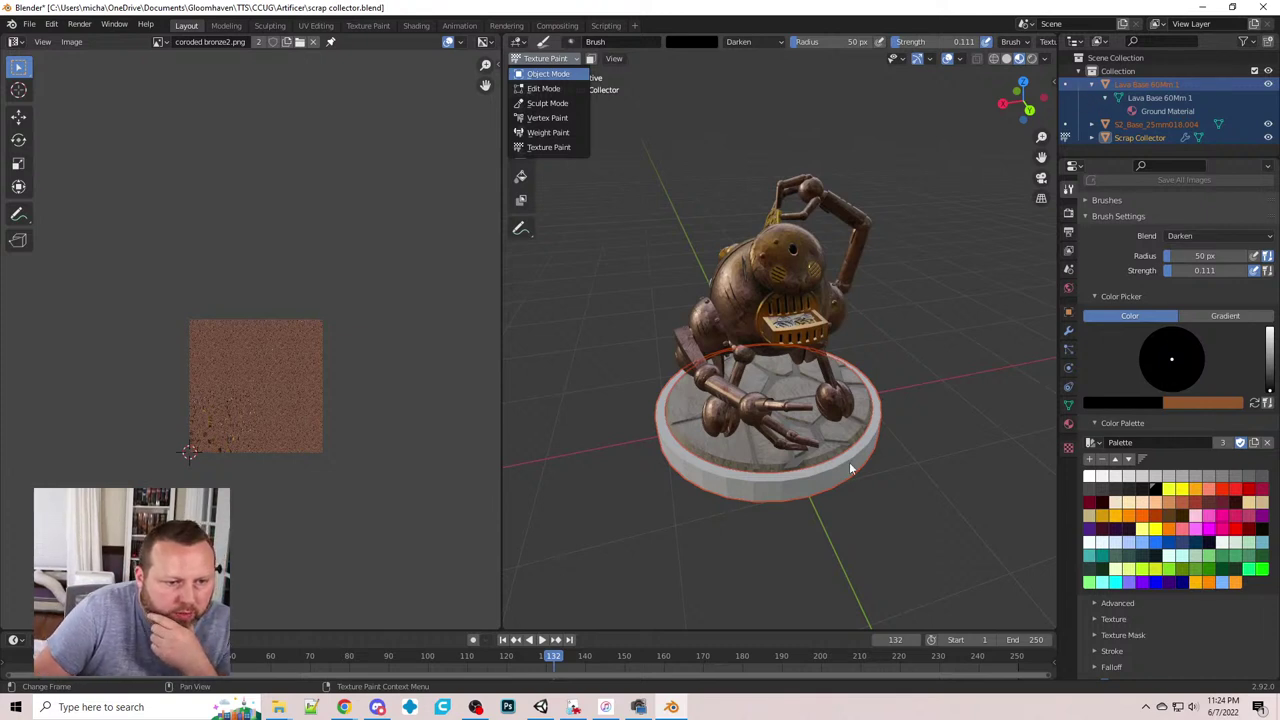
{"action": "key", "text": "Return"}
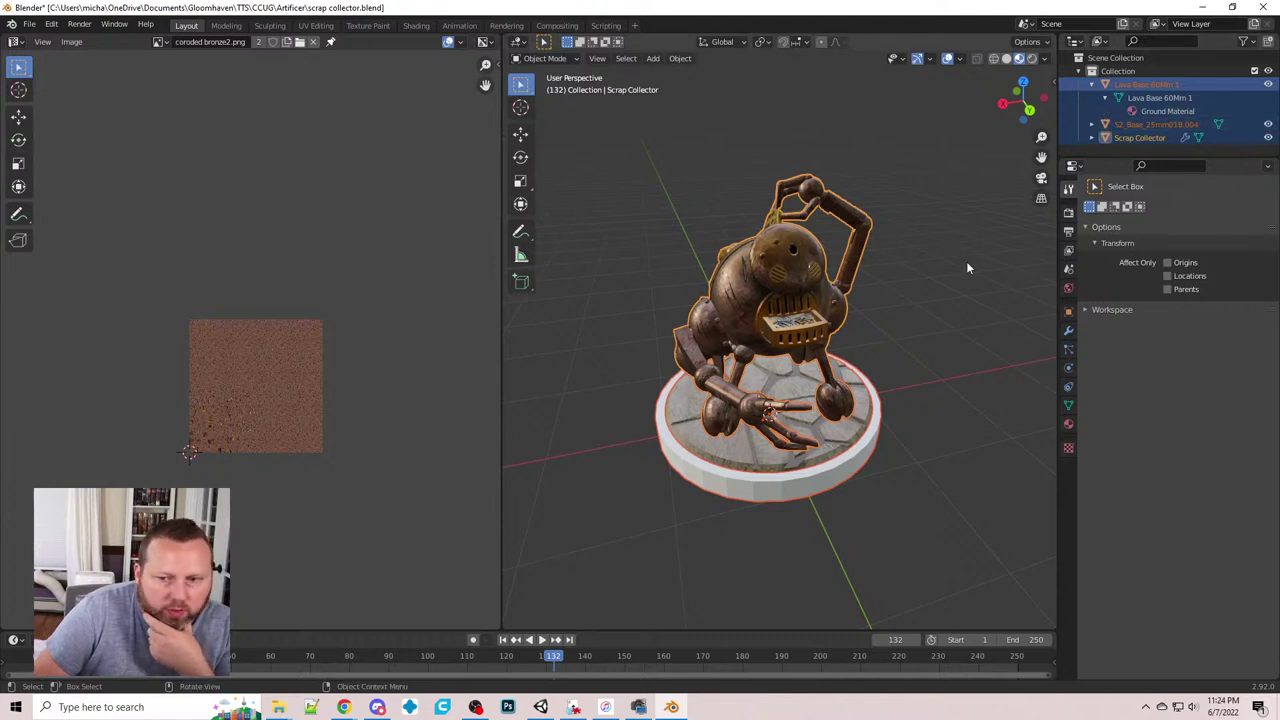
{"action": "scroll", "coordinate": [850, 385], "scroll_direction": "down", "scroll_amount": 3}
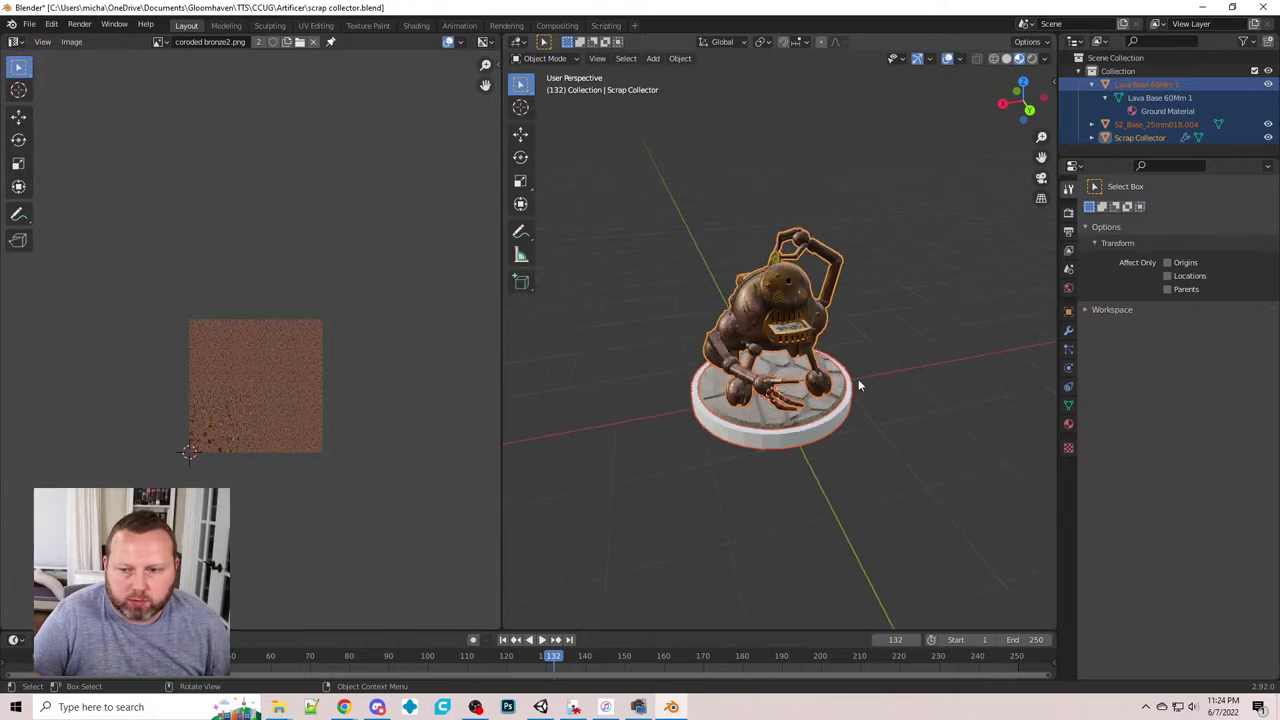
{"action": "middle_click_drag", "start_coordinate": [857, 380], "coordinate": [896, 433]}
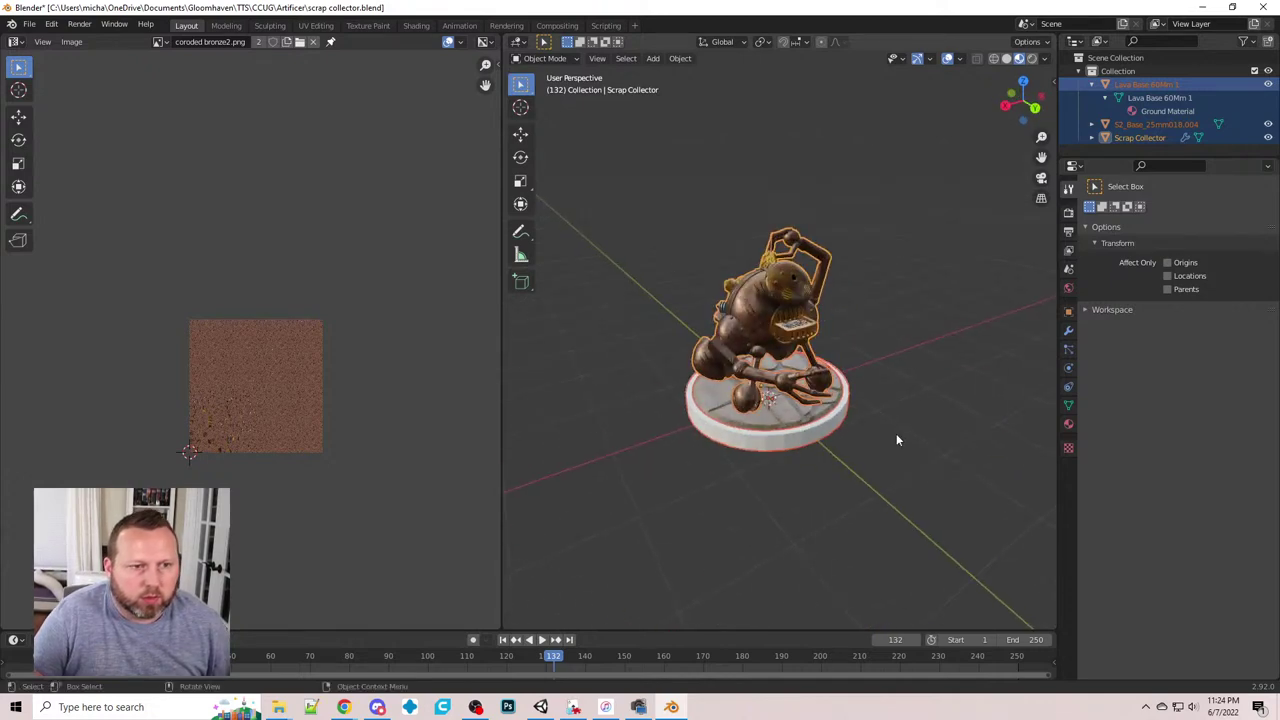
{"action": "left_click", "coordinate": [1152, 137]}
{"action": "left_click", "coordinate": [1160, 86], "text": "shift"}
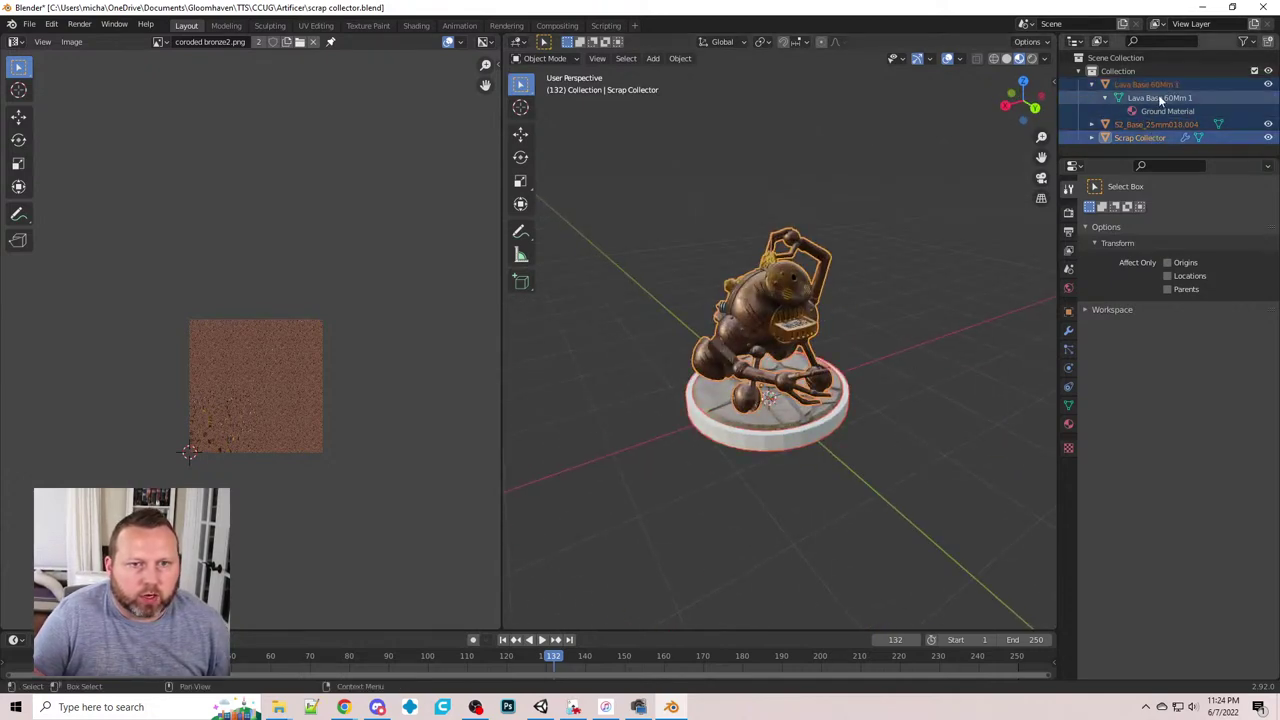
- Save the scrap collector project file and start an FBX export of the model
{"action": "left_click", "coordinate": [29, 23]}
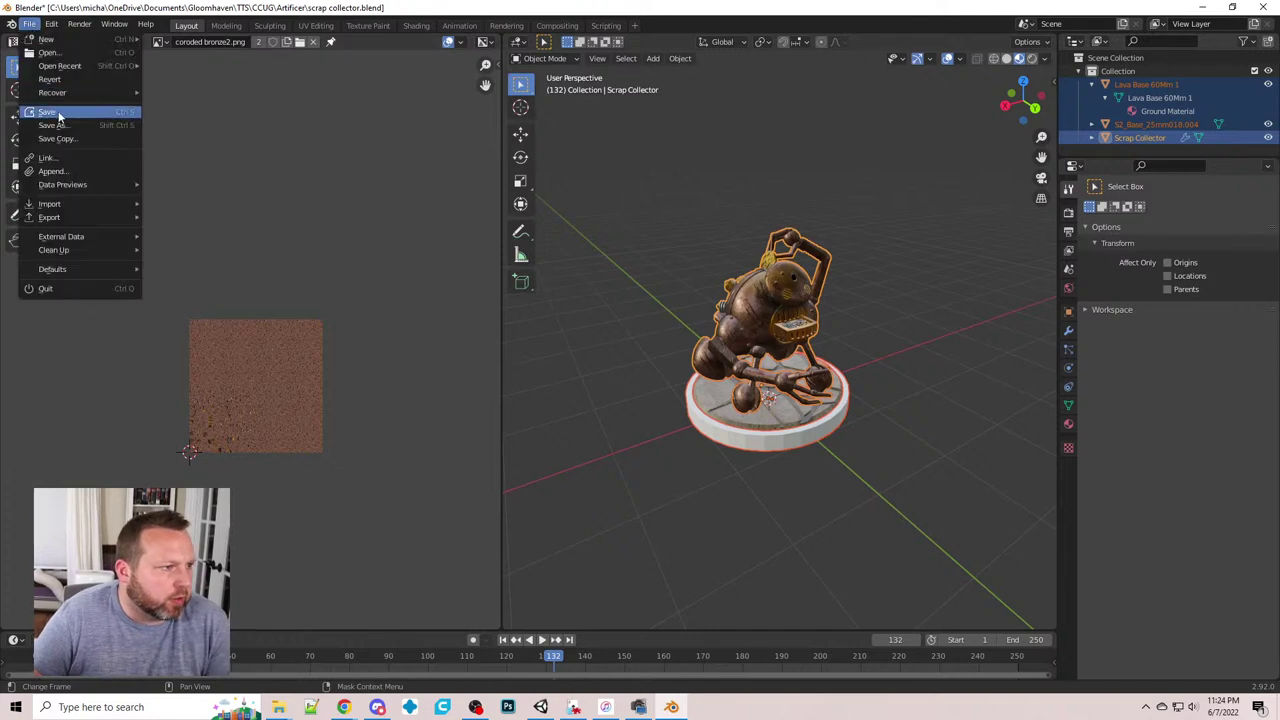
{"action": "left_click", "coordinate": [57, 112]}
{"action": "left_click", "coordinate": [30, 26]}
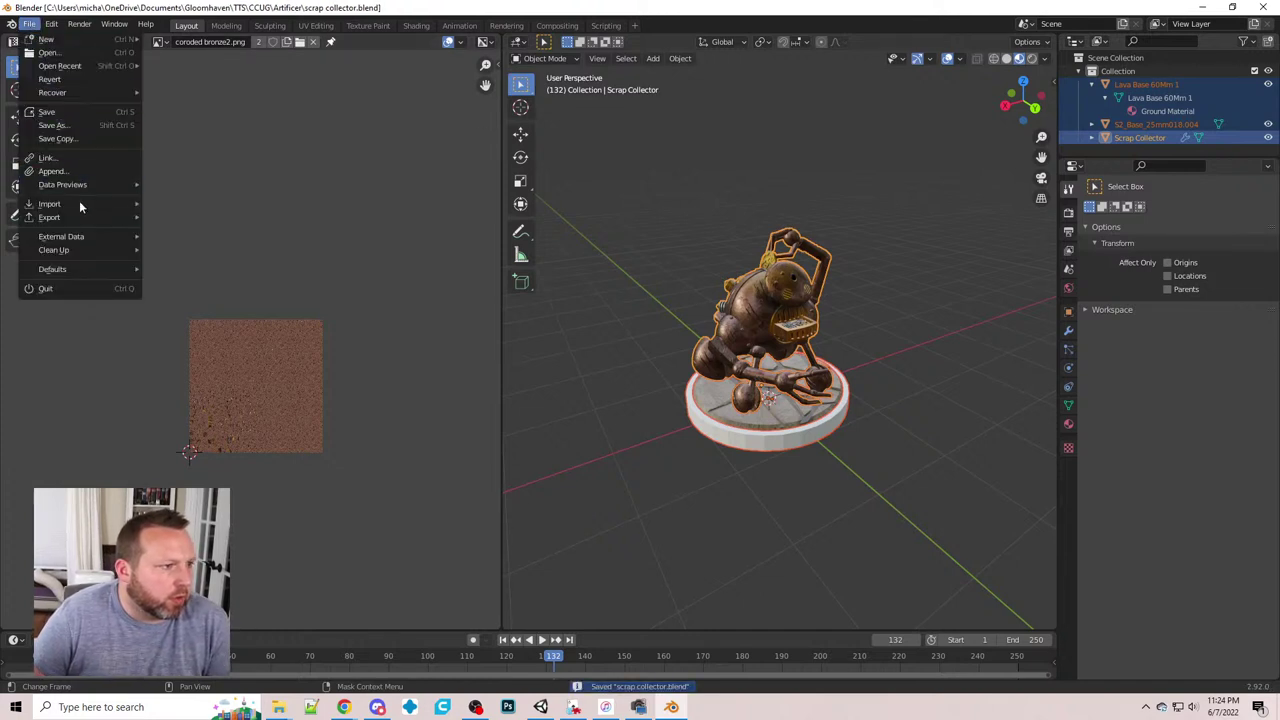
{"action": "mouse_move", "coordinate": [65, 218]}
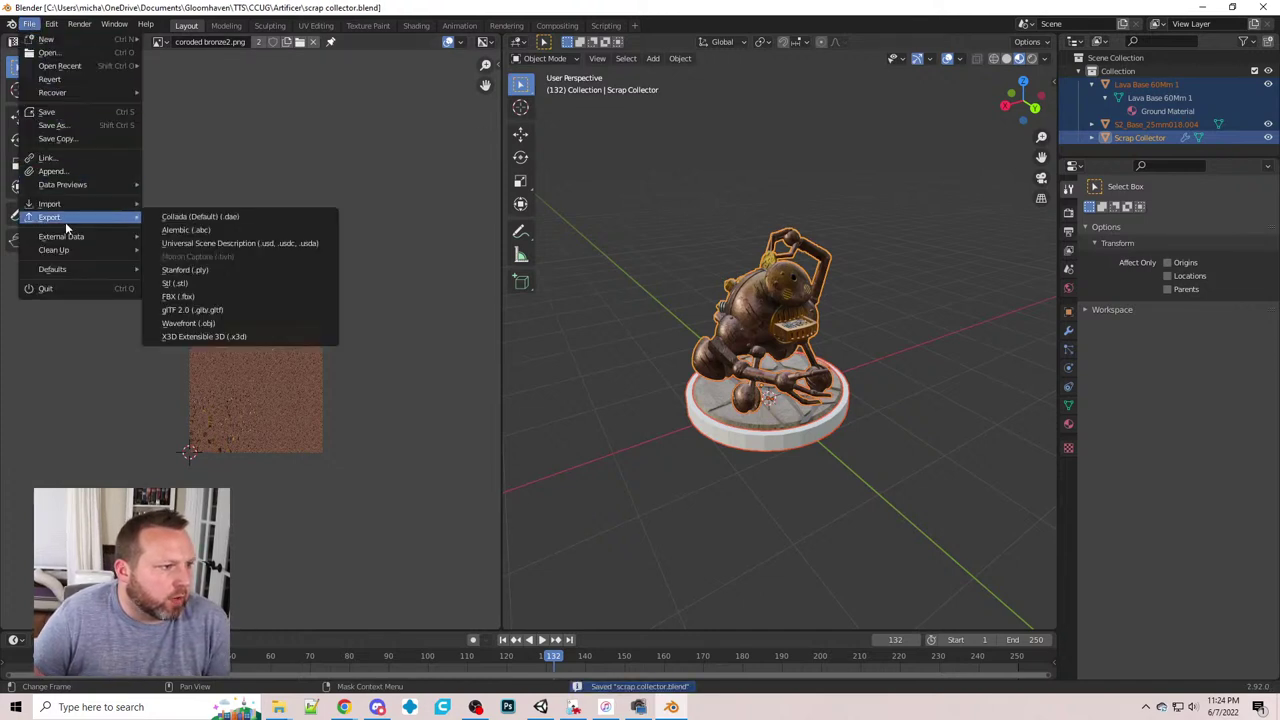
{"action": "left_click", "coordinate": [210, 296]}
- Set the FBX export to Copy path mode, limited to selected objects and the active collection, with Mesh as the only object type
{"action": "left_click", "coordinate": [918, 241]}
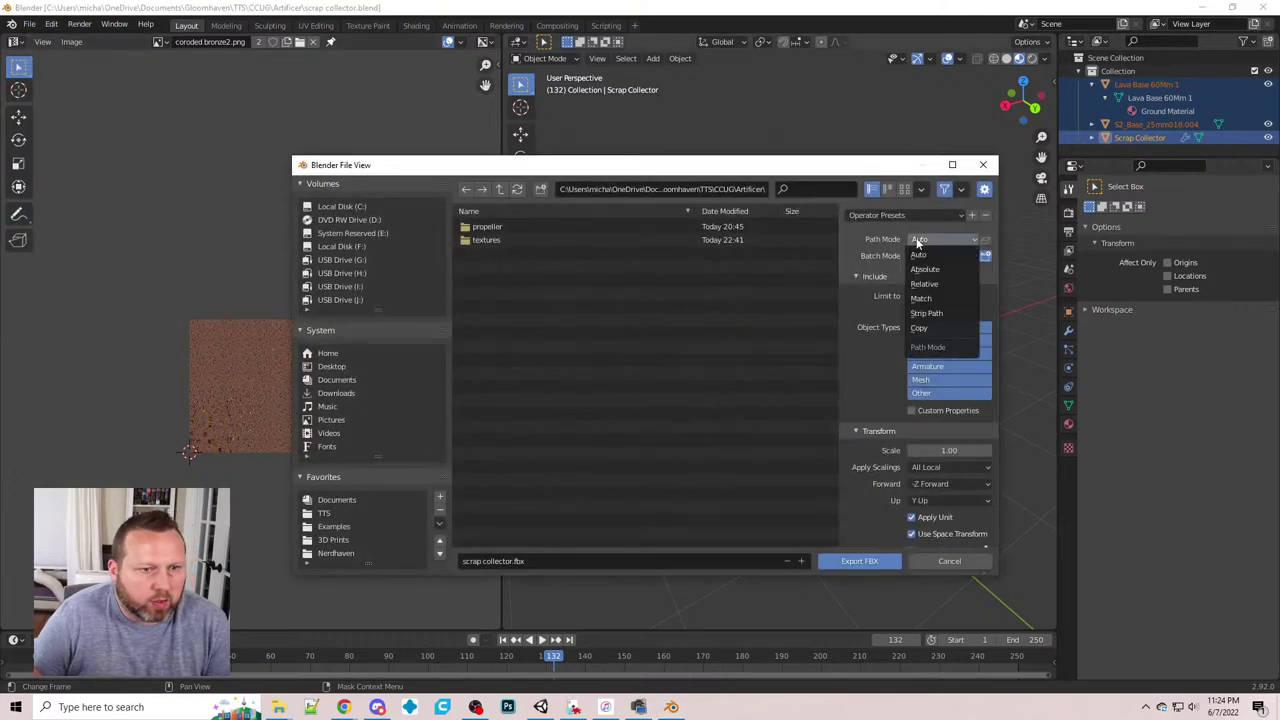
{"action": "left_click", "coordinate": [926, 327]}
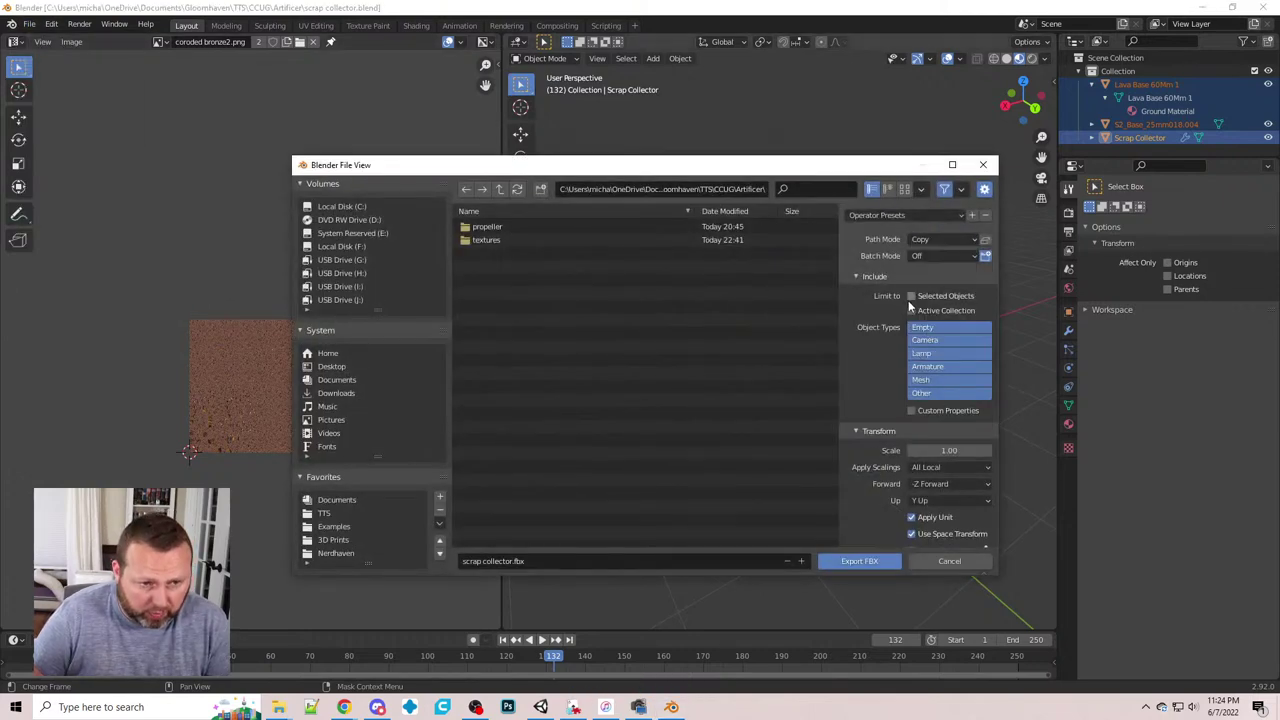
{"action": "left_click", "coordinate": [913, 296]}
{"action": "left_click", "coordinate": [913, 310]}
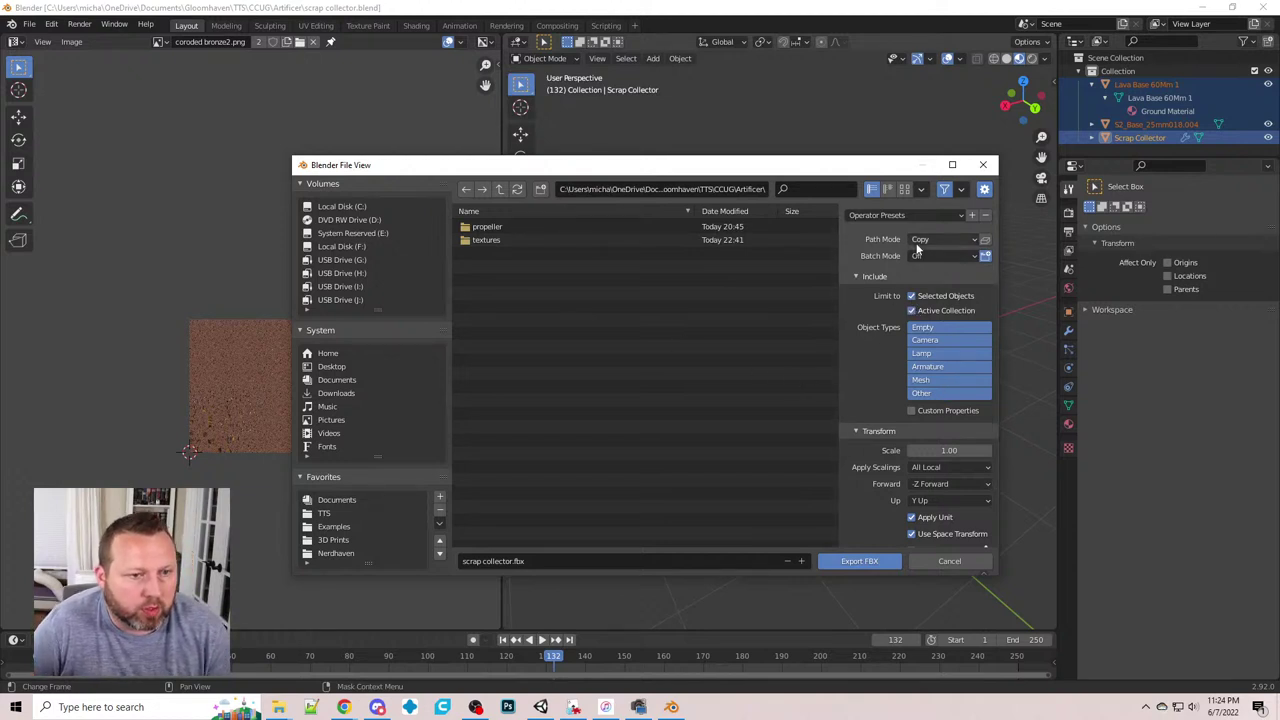
{"action": "left_click", "coordinate": [944, 380]}
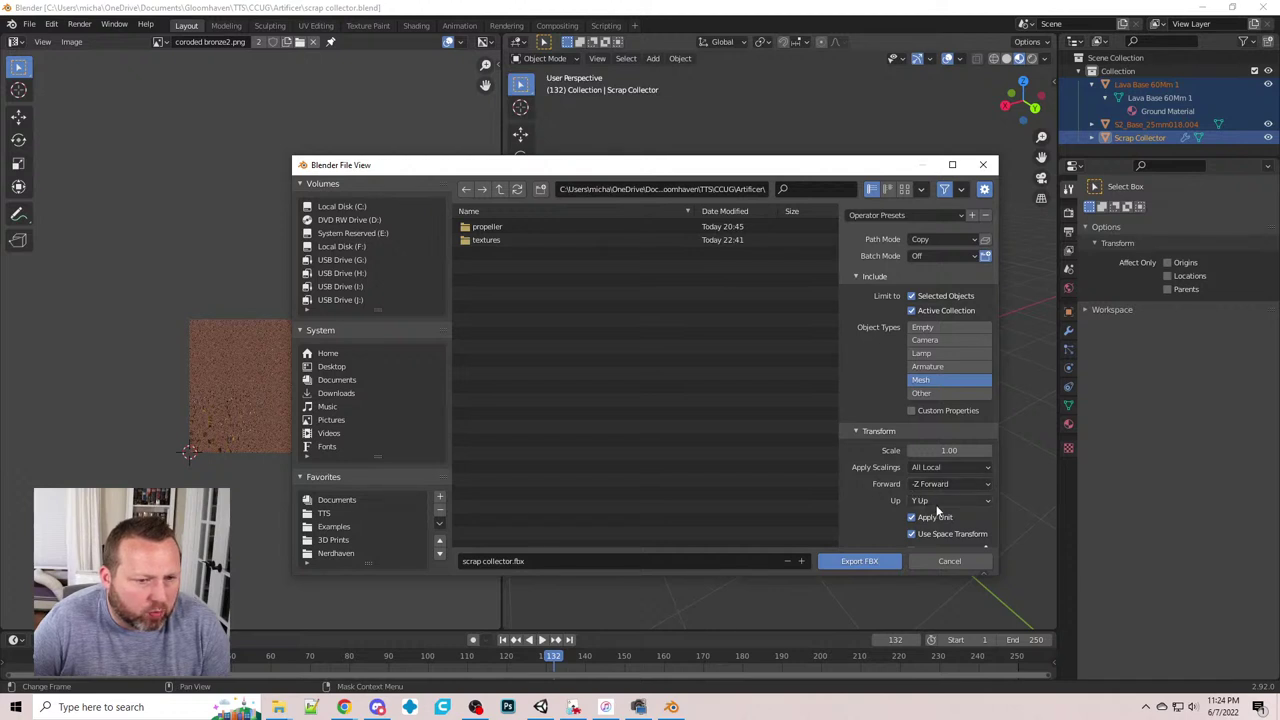
- Export the model as scrap collector.fbx into the Artificer folder inside the TTS Mod's Examples assets
{"action": "left_click", "coordinate": [338, 527]}
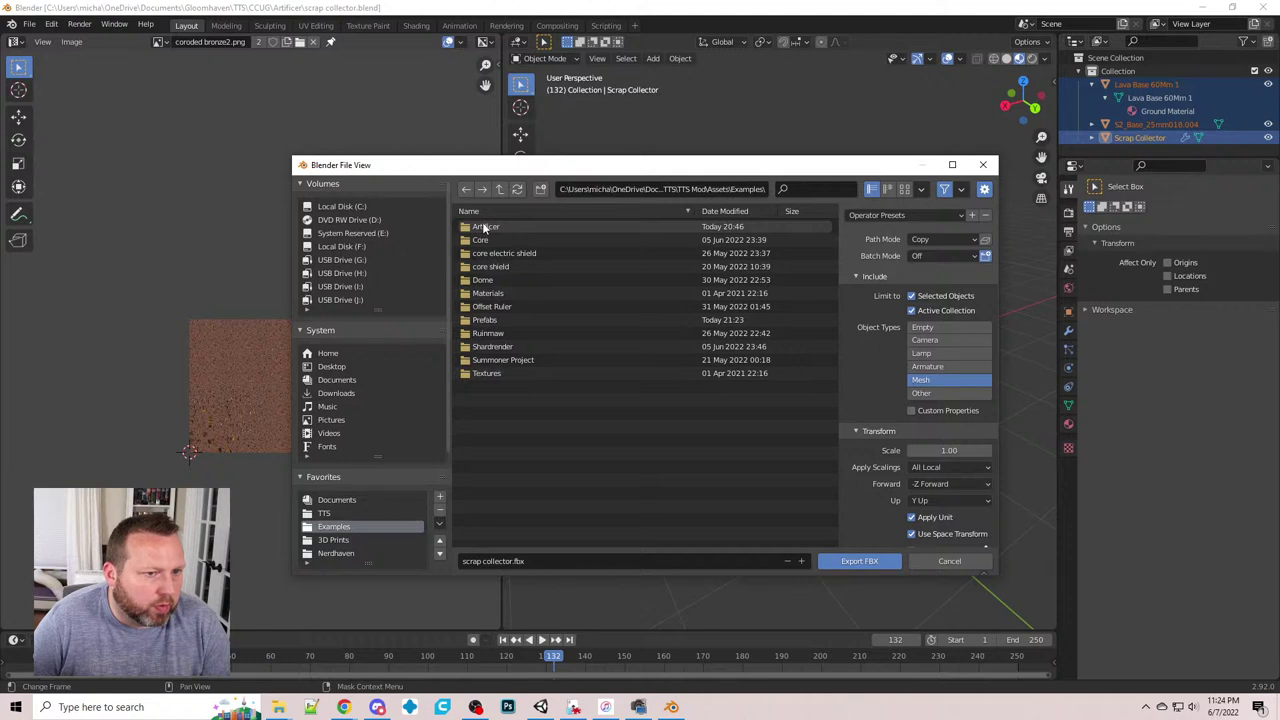
{"action": "double_click", "coordinate": [485, 228]}
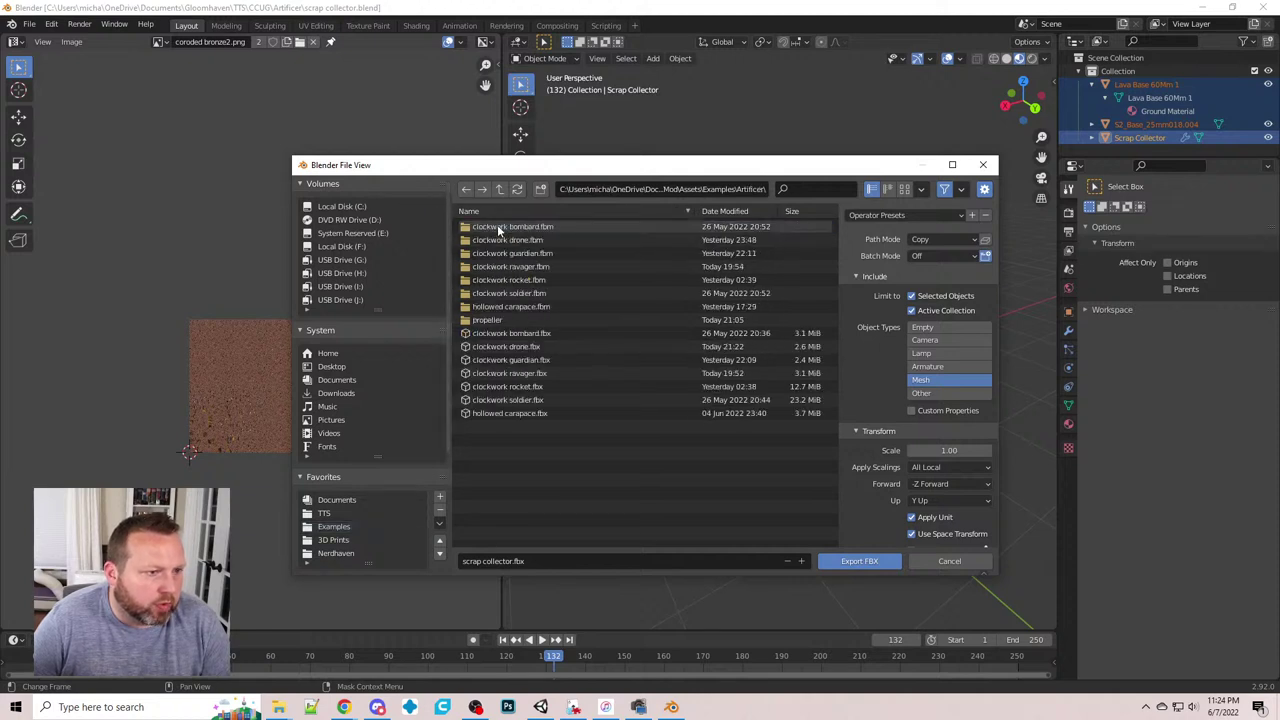
{"action": "left_click", "coordinate": [539, 562]}
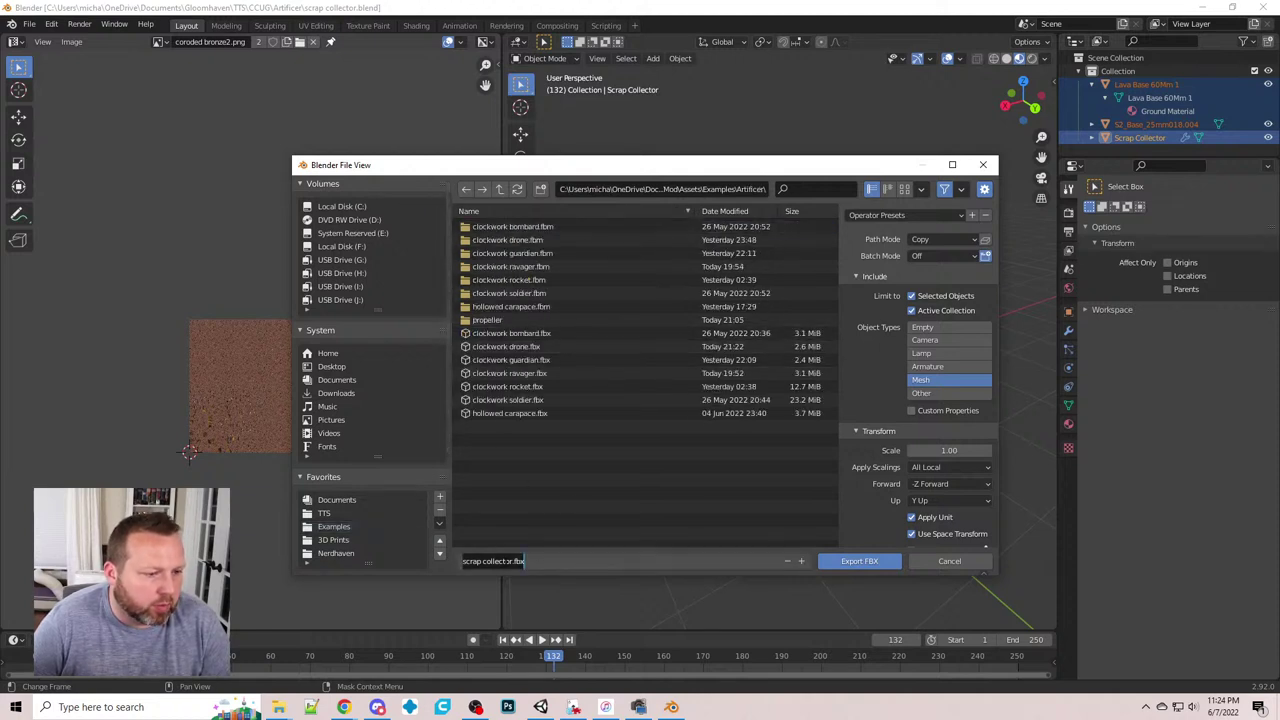
{"action": "key", "text": "Home"}
{"action": "key", "text": "Delete"}
{"action": "key", "text": "Delete"}
{"action": "key", "text": "Delete"}
{"action": "key", "text": "Delete"}
{"action": "key", "text": "Delete"}
{"action": "key", "text": "Delete"}
{"action": "key", "text": "Delete"}
{"action": "key", "text": "Delete"}
{"action": "key", "text": "Delete"}
{"action": "key", "text": "Delete"}
{"action": "key", "text": "Delete"}
{"action": "key", "text": "Delete"}
{"action": "key", "text": "Delete"}
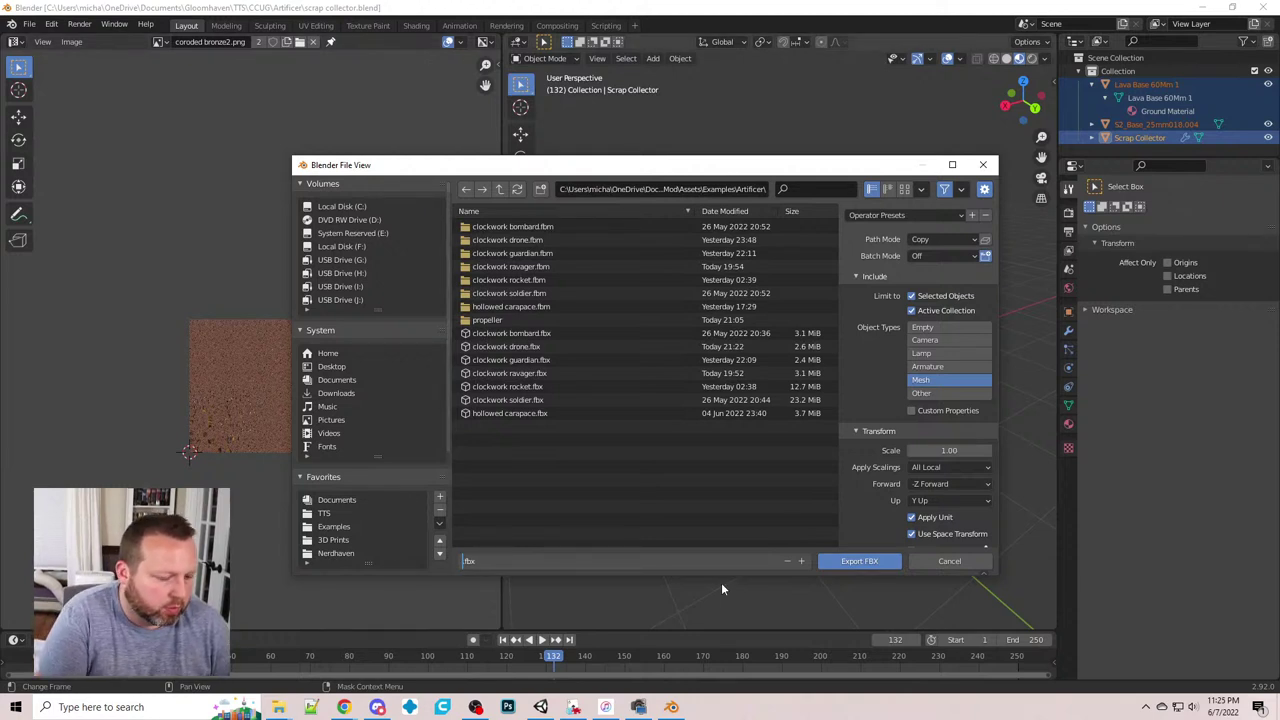
{"action": "type", "text": "scrap co"}
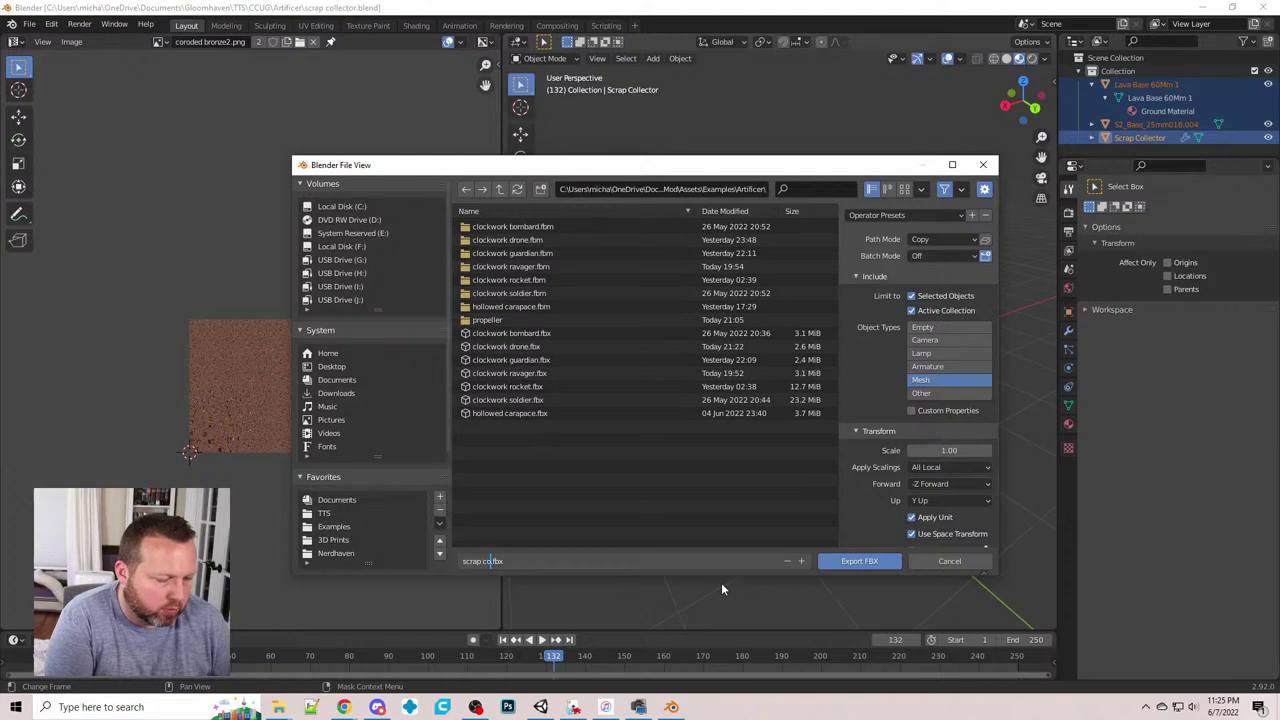
{"action": "type", "text": "llector"}
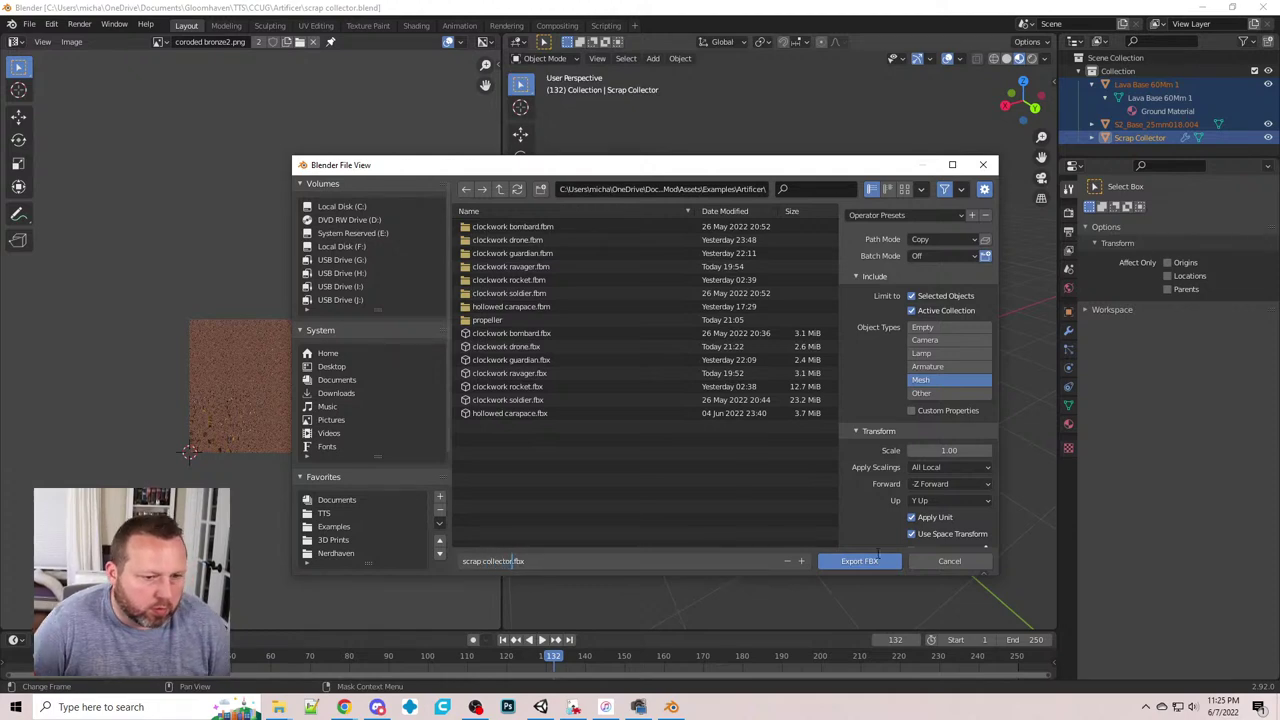
{"action": "left_click", "coordinate": [867, 559]}
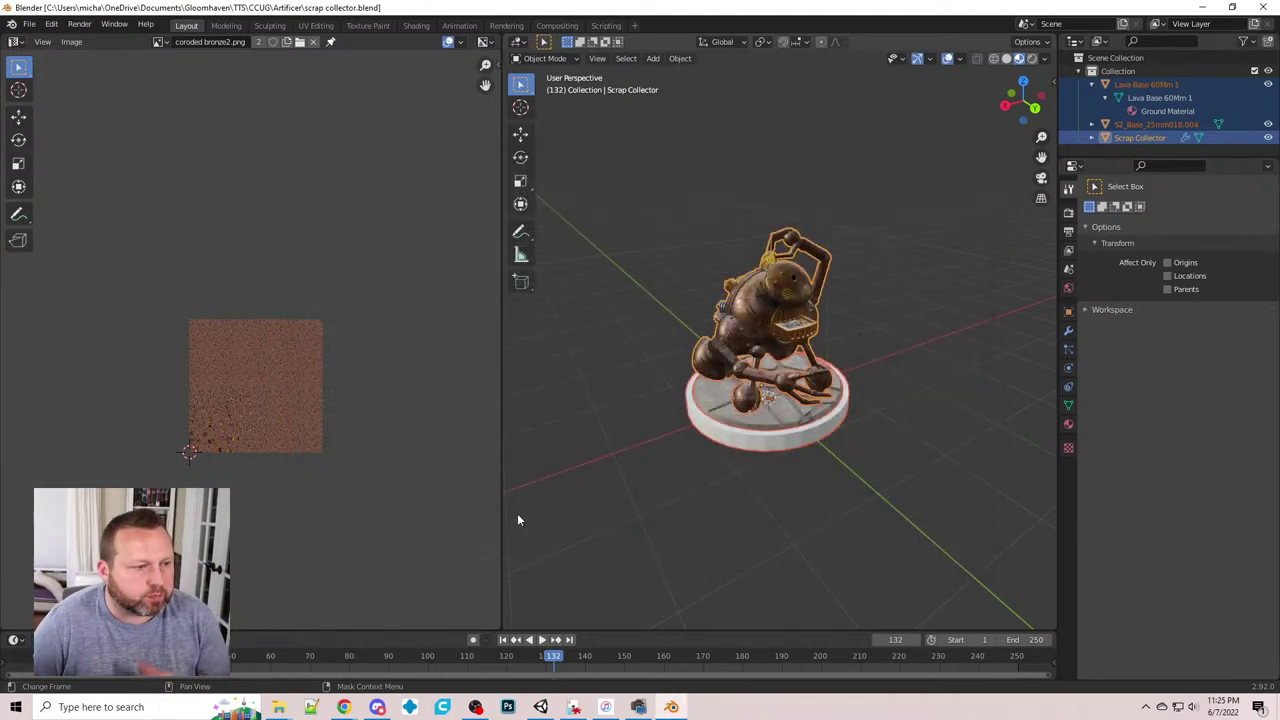
- Quit Blender, saving the changes to scrap collector.blend
{"action": "left_click", "coordinate": [29, 24]}
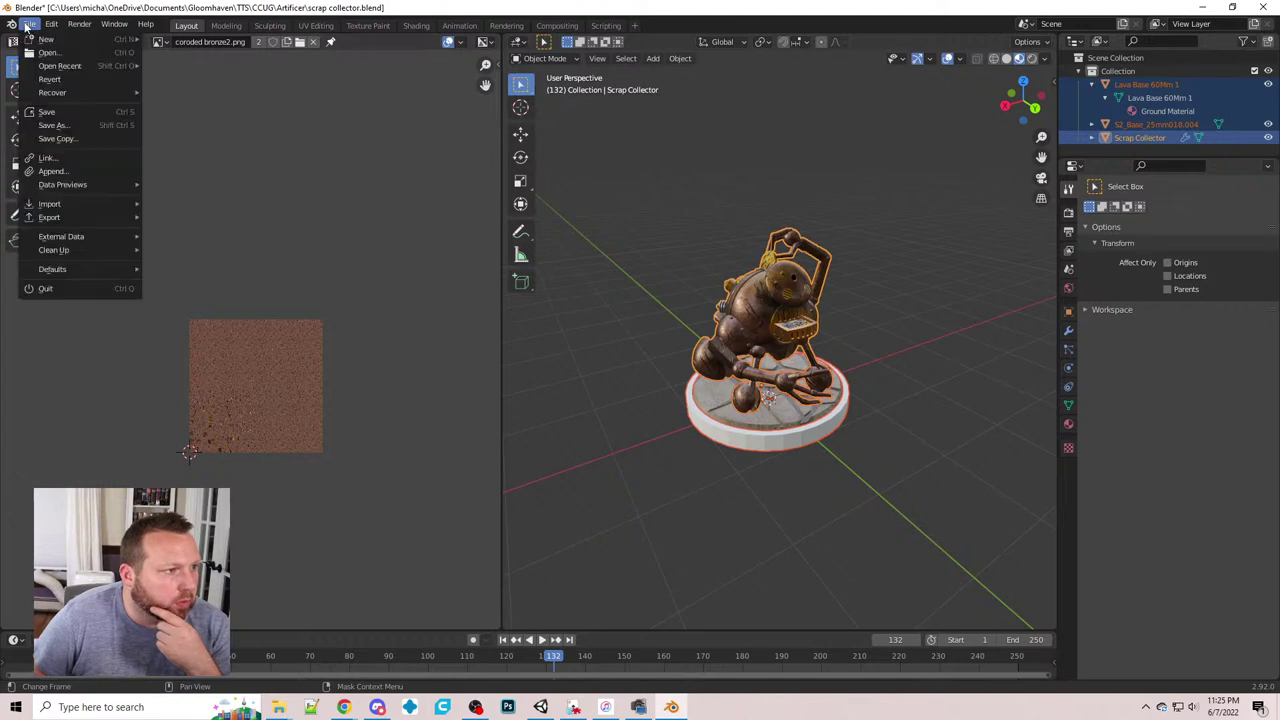
{"action": "left_click", "coordinate": [69, 290]}
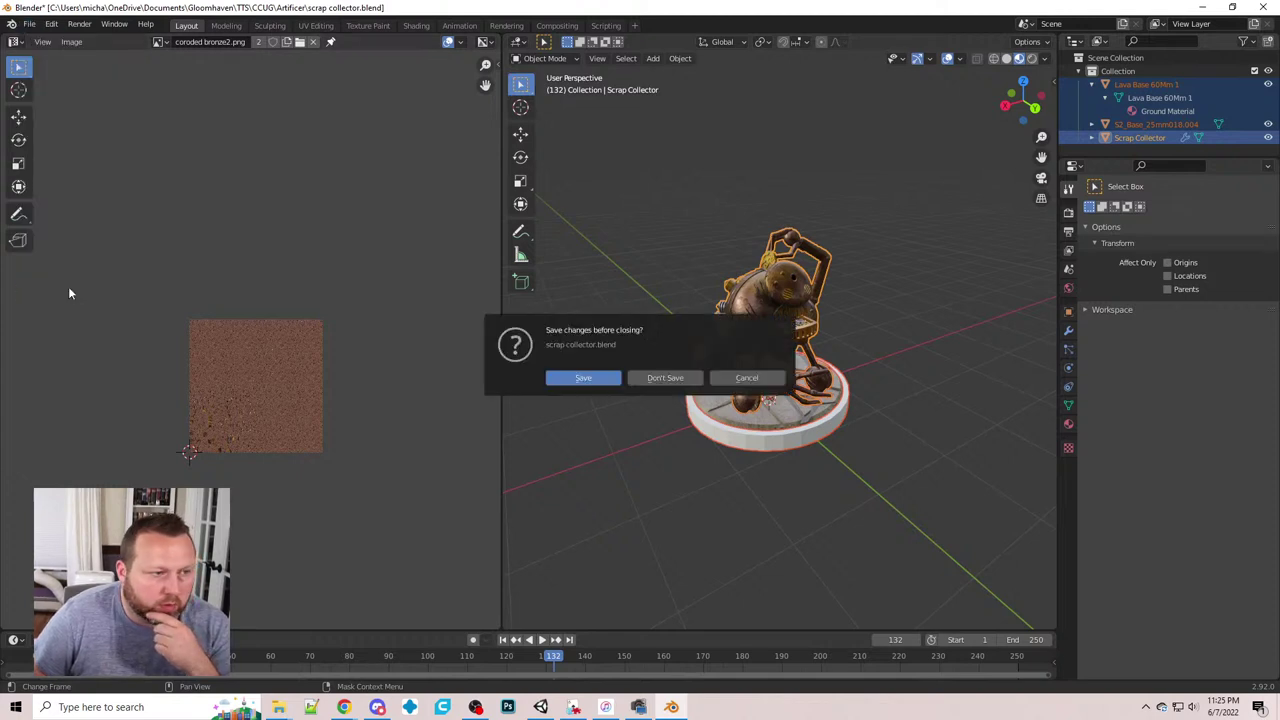
{"action": "left_click", "coordinate": [576, 383]}
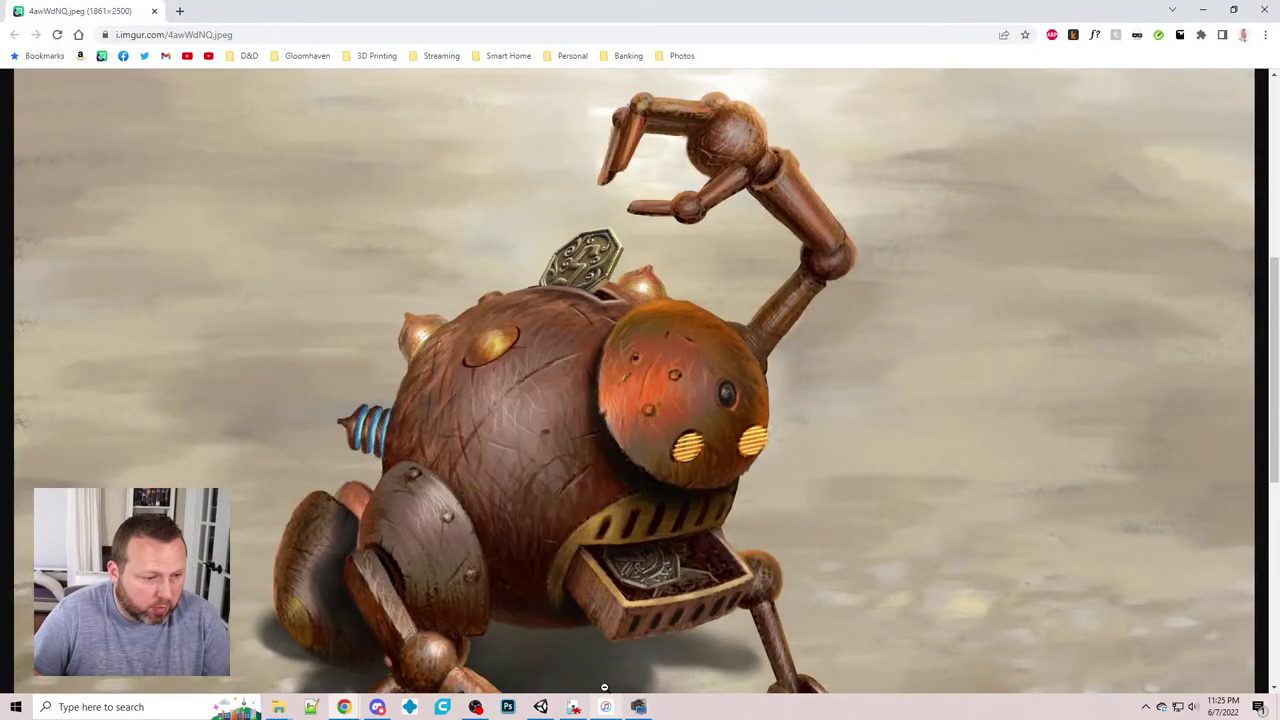
- Switch to Unity and create a new empty scene in the TTS Mod project
{"action": "left_click", "coordinate": [540, 707]}
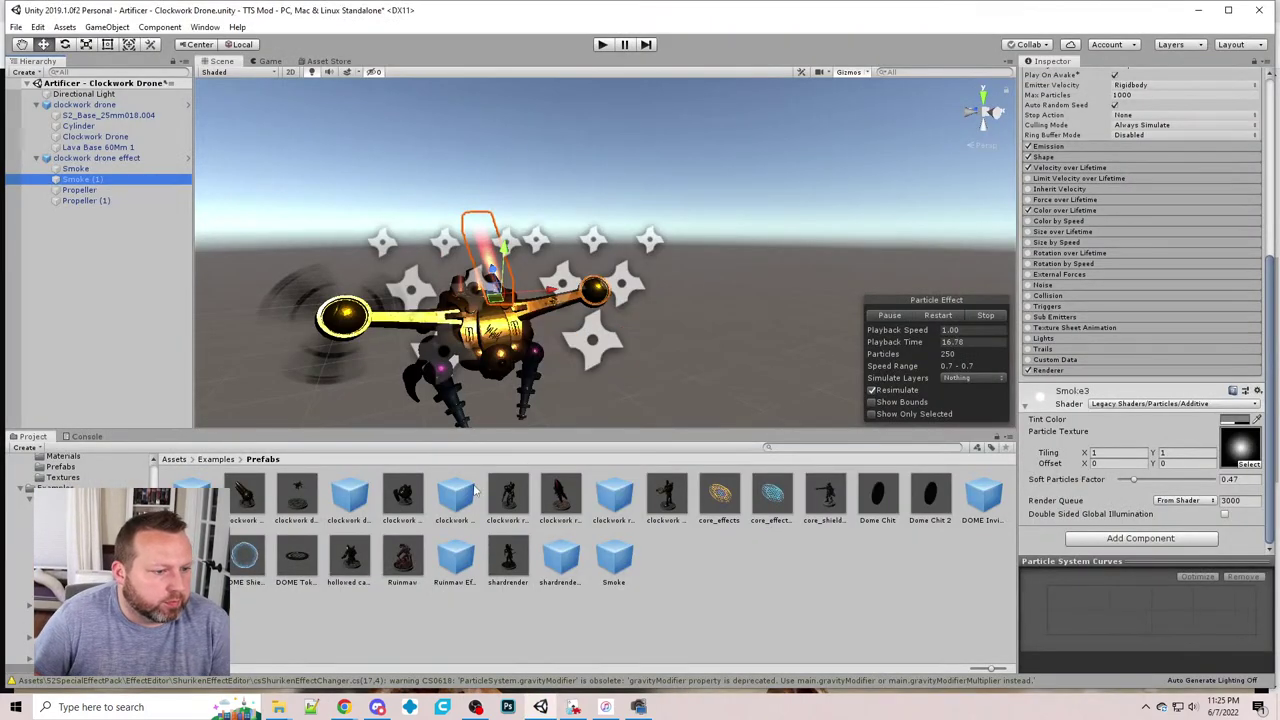
{"action": "left_click", "coordinate": [38, 27]}
{"action": "mouse_move", "coordinate": [16, 27]}
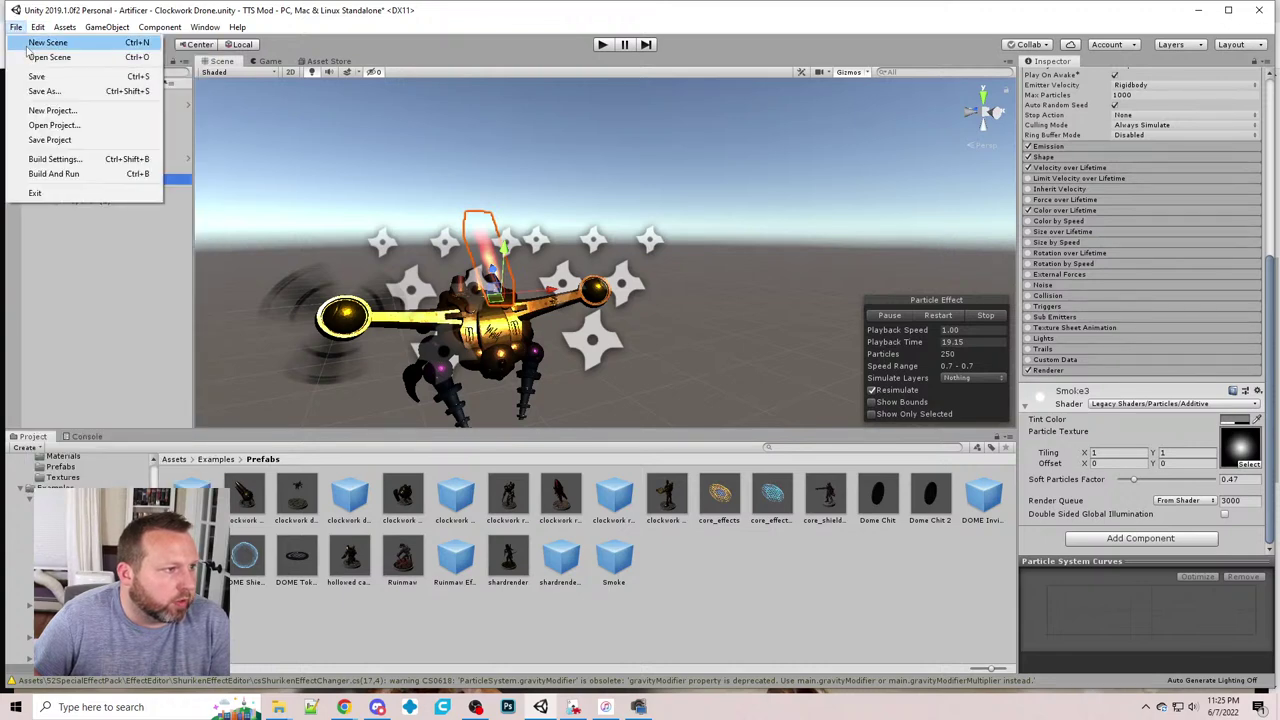
{"action": "left_click", "coordinate": [47, 42]}
{"action": "left_click", "coordinate": [622, 377]}
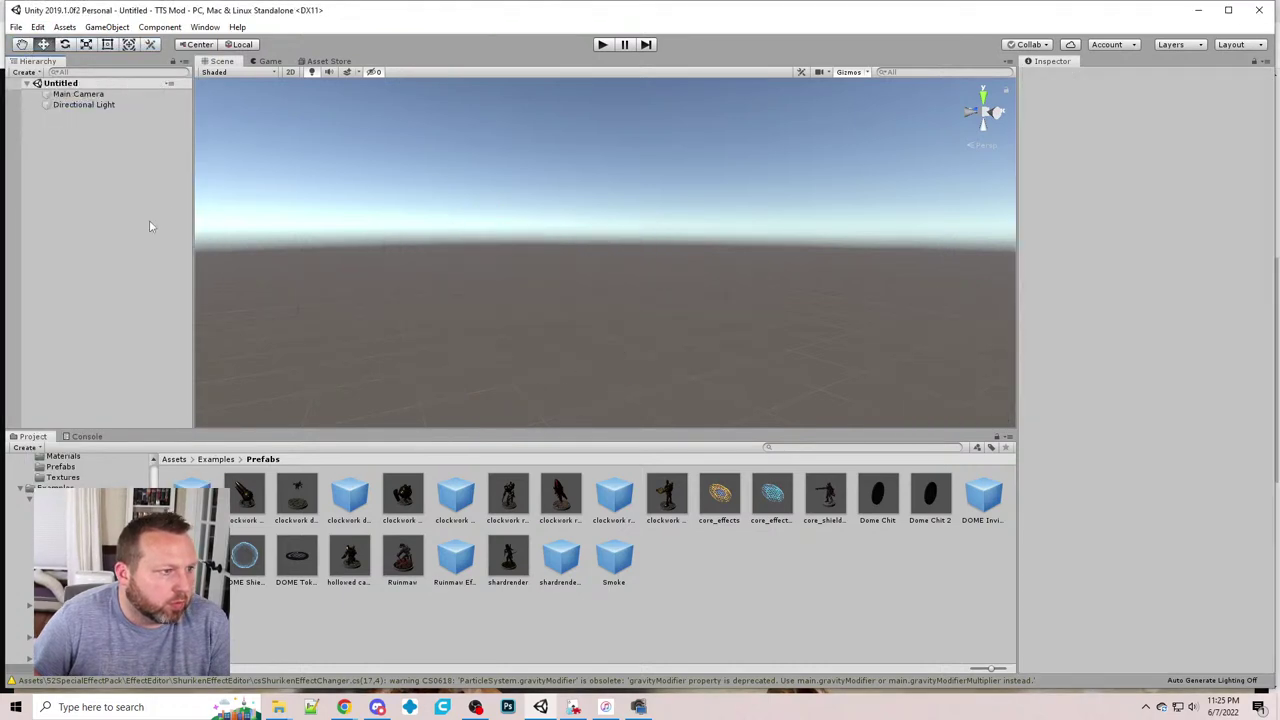
- Delete the Main Camera and set the Directional Light's shadow type to No Shadows
{"action": "left_click", "coordinate": [72, 94]}
{"action": "key", "text": "Delete"}
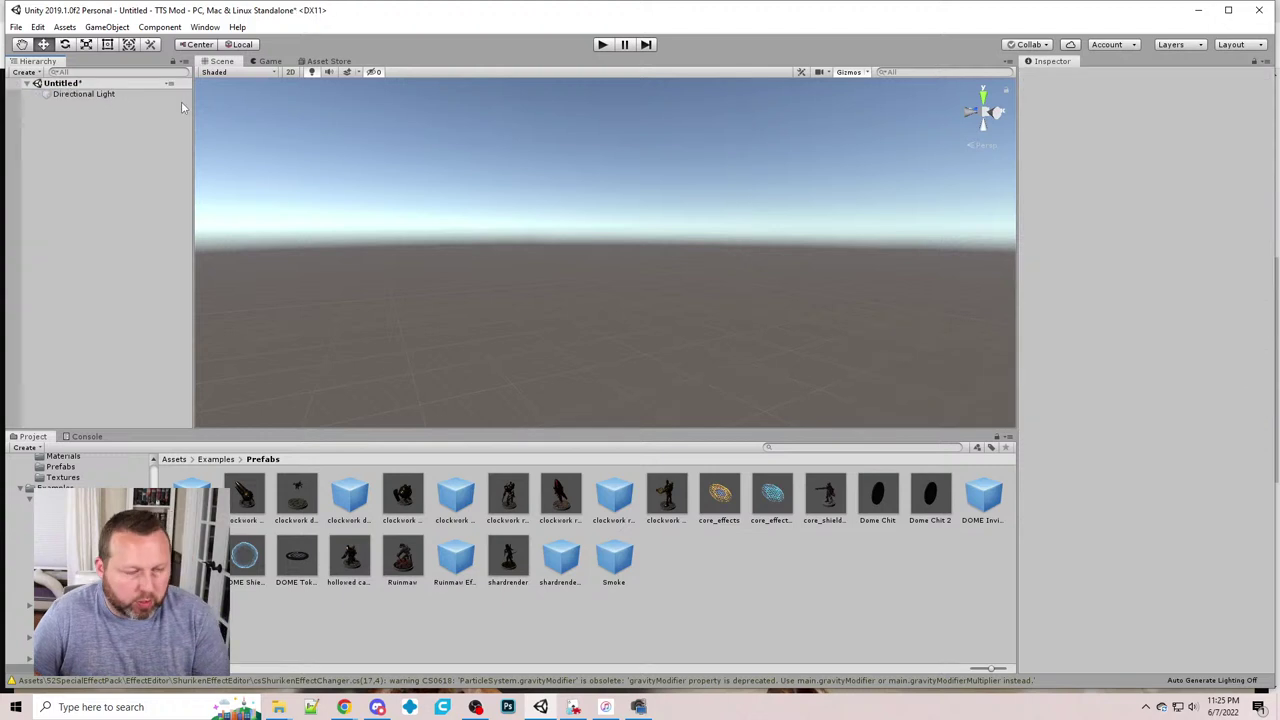
{"action": "left_click", "coordinate": [126, 95]}
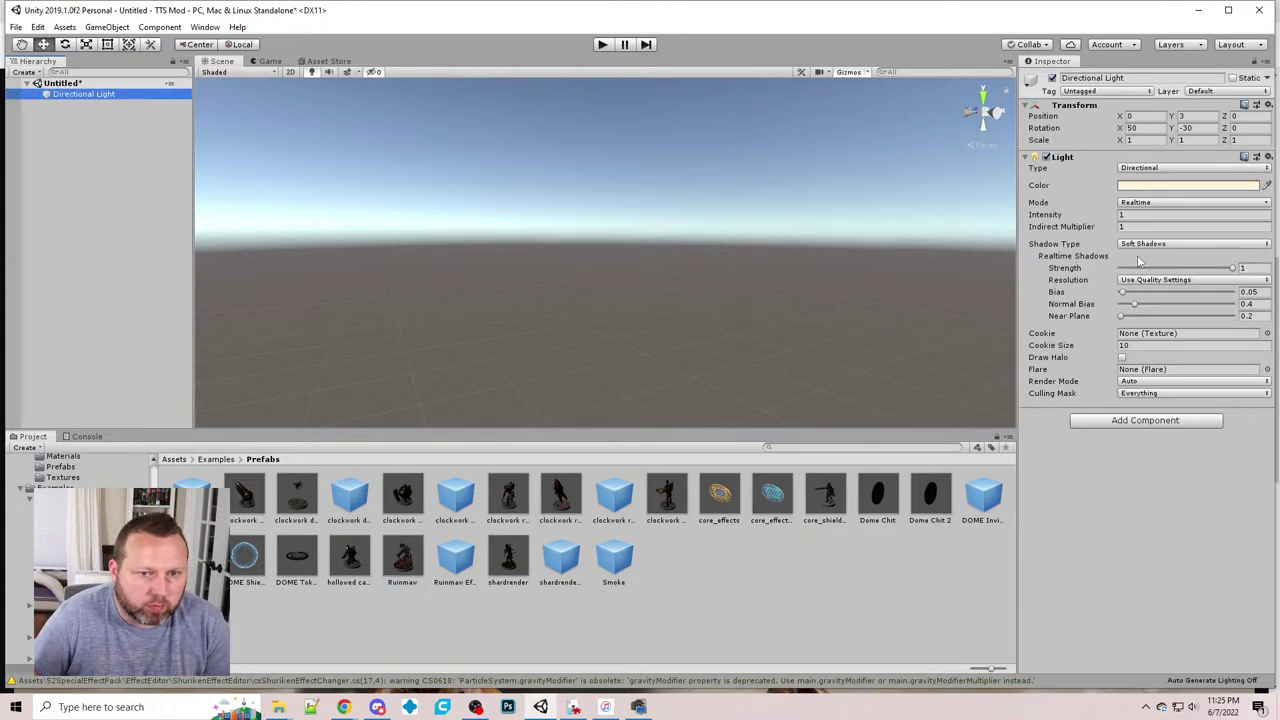
{"action": "left_click", "coordinate": [1150, 244]}
{"action": "left_click", "coordinate": [1160, 257]}
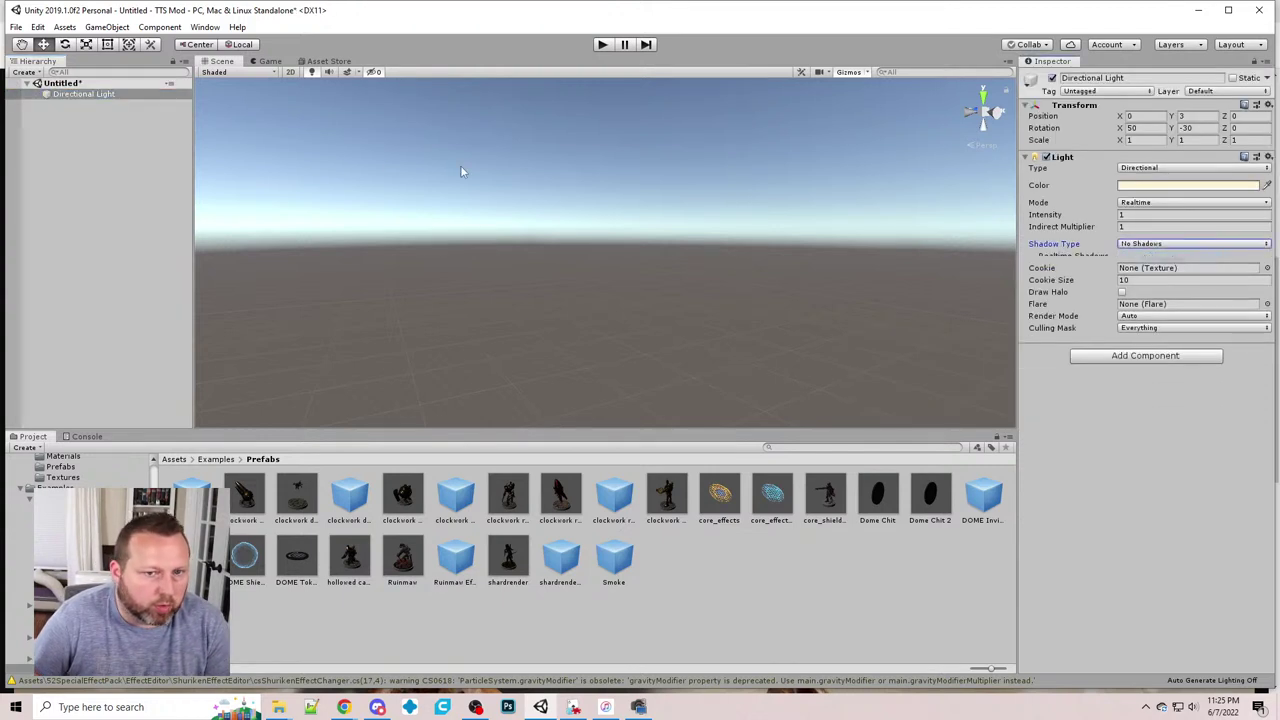
{"action": "left_click", "coordinate": [62, 127]}
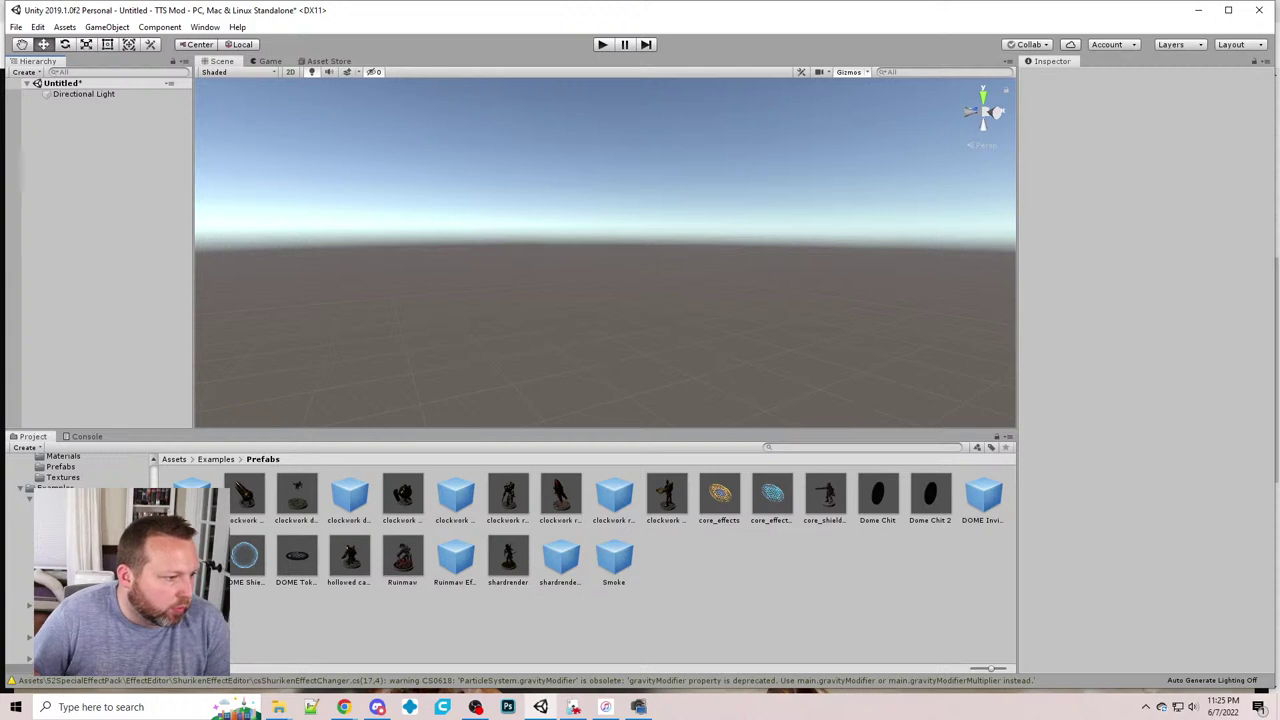
- Add the scrap collector model from the Artificer assets folder to the scene and set its position to 0, 0, 0
{"action": "left_click", "coordinate": [62, 498]}
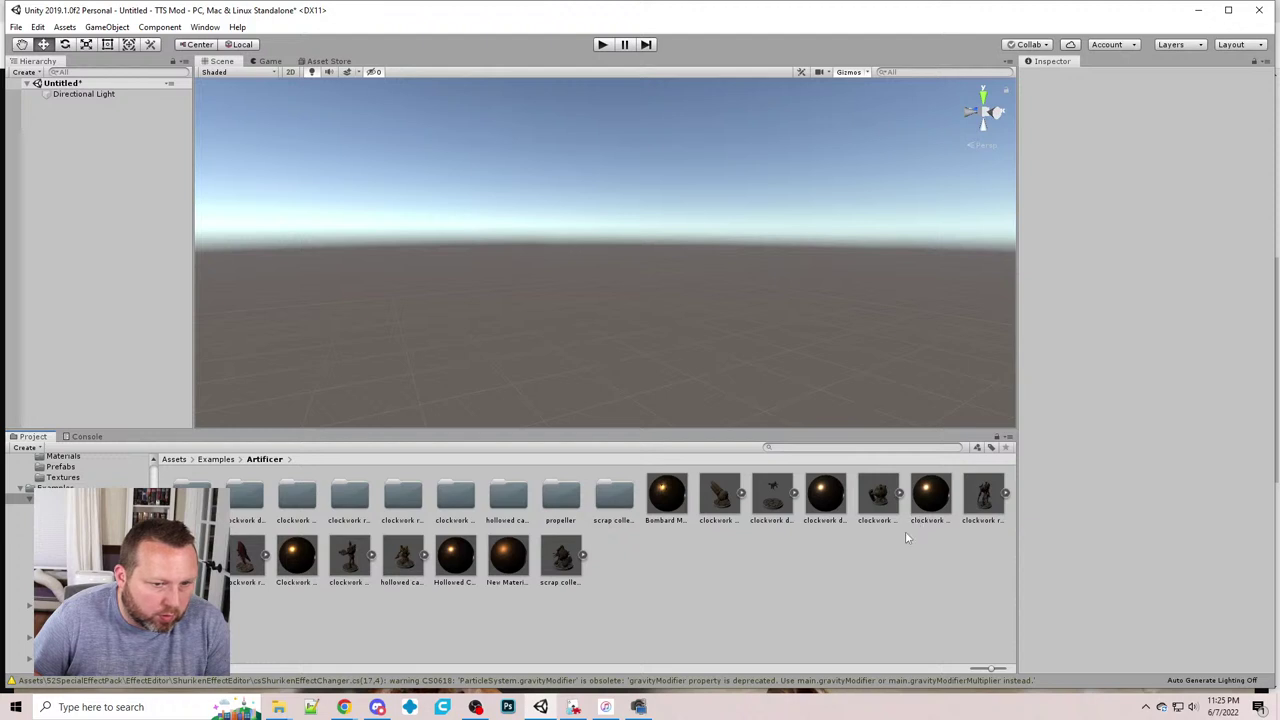
{"action": "left_click_drag", "start_coordinate": [556, 572], "coordinate": [590, 360]}
{"action": "left_click", "coordinate": [1158, 128]}
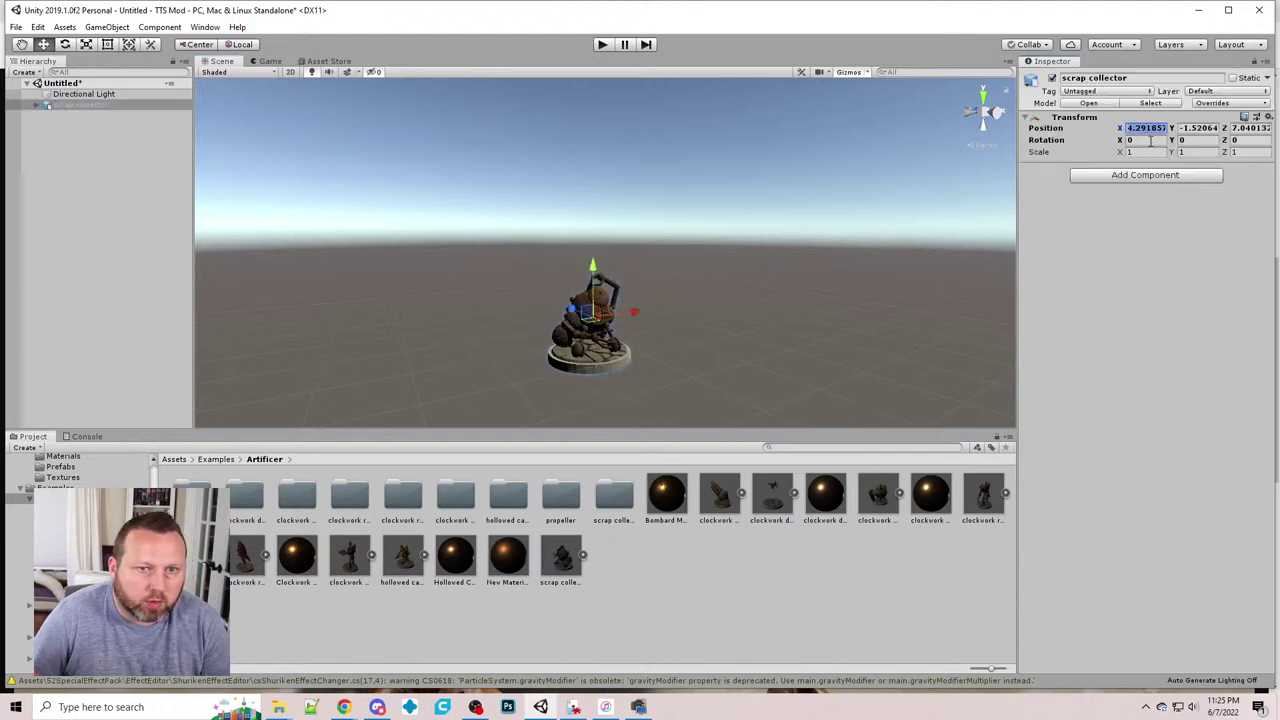
{"action": "type", "text": "0"}
{"action": "key", "text": "Tab"}
{"action": "type", "text": "0"}
{"action": "key", "text": "Tab"}
{"action": "type", "text": "0"}
{"action": "key", "text": "Tab"}
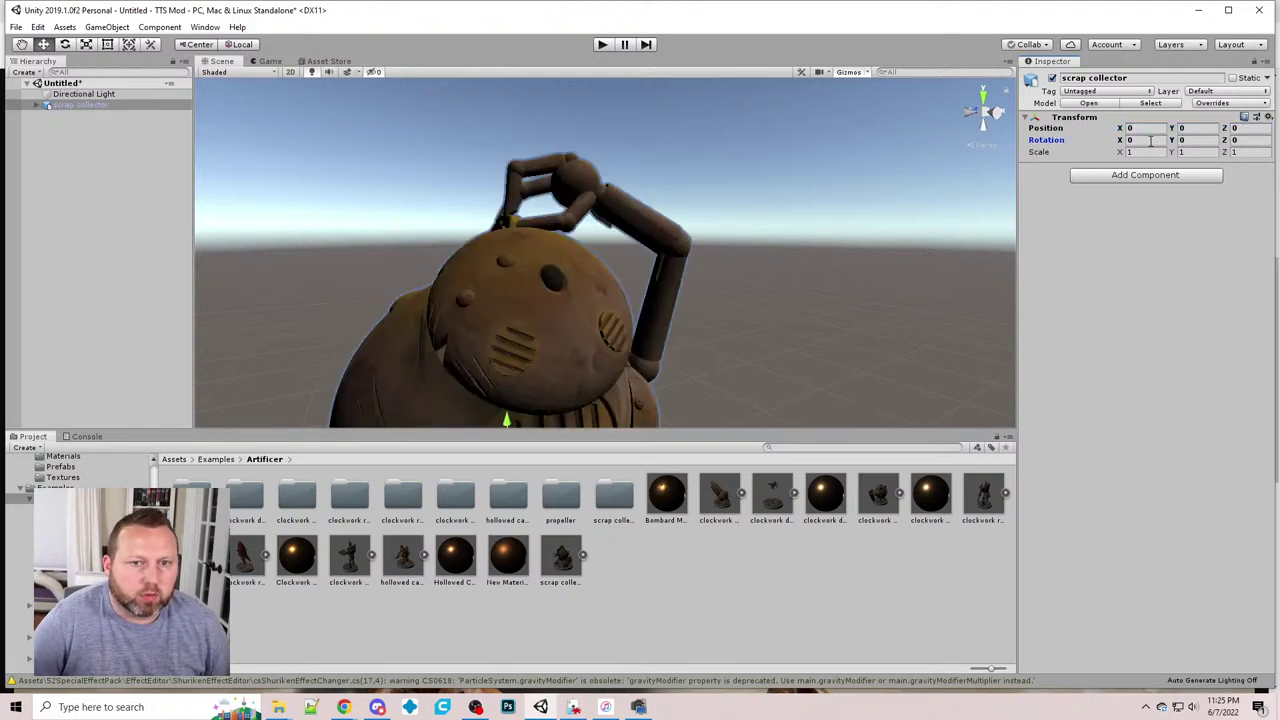
{"action": "scroll", "coordinate": [705, 261], "scroll_direction": "down", "scroll_amount": 5}
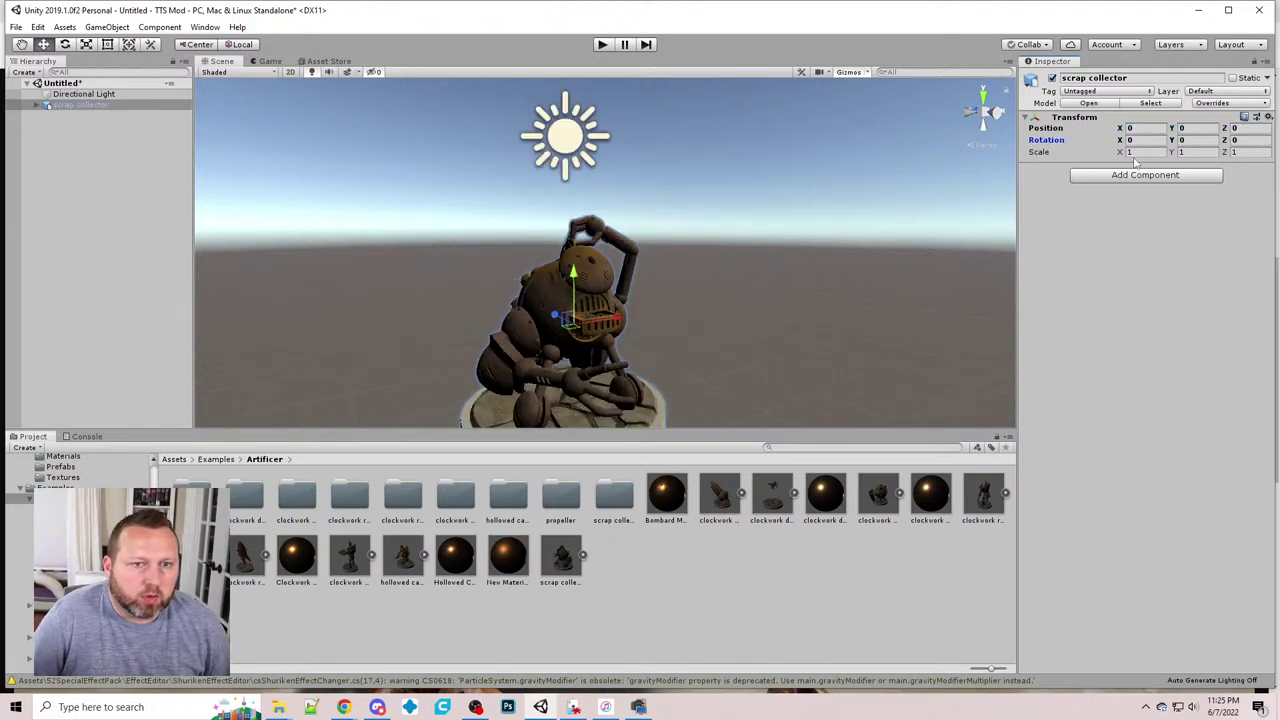
- Unpack the scrap collector prefab in the scene into ordinary game objects
{"action": "right_click", "coordinate": [128, 108]}
{"action": "left_click", "coordinate": [153, 254]}
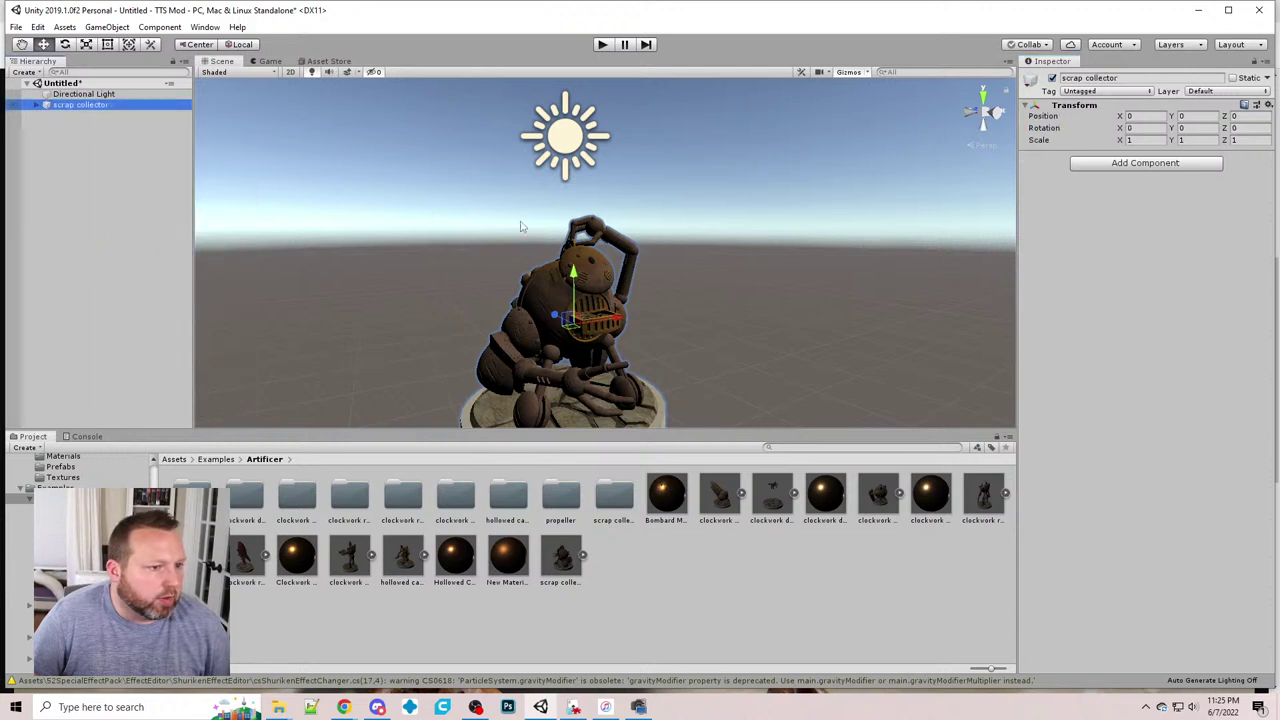
{"action": "scroll", "coordinate": [617, 318], "scroll_direction": "down", "scroll_amount": 3}
{"action": "right_click_drag", "start_coordinate": [637, 338], "coordinate": [616, 352]}
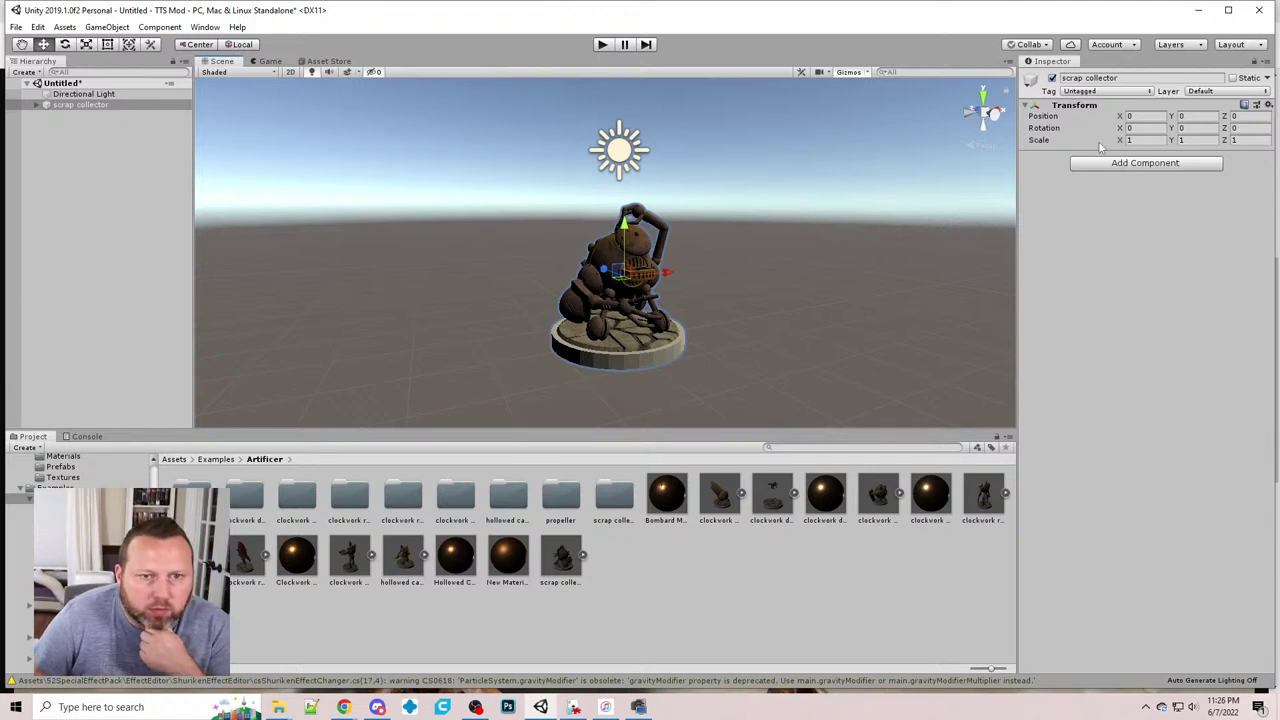
- Expand the scrap collector's child objects and add a 3D Cylinder to the scene
{"action": "left_click", "coordinate": [1146, 139]}
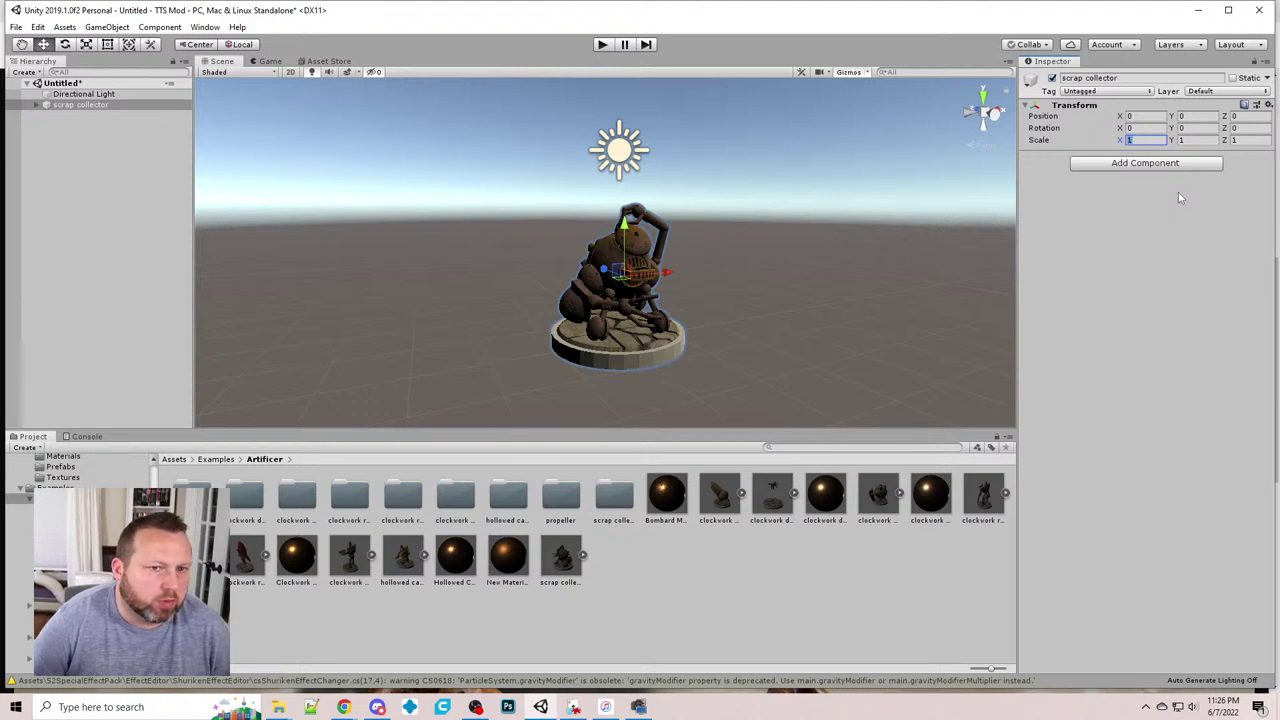
{"action": "left_click", "coordinate": [80, 104]}
{"action": "left_click", "coordinate": [39, 104]}
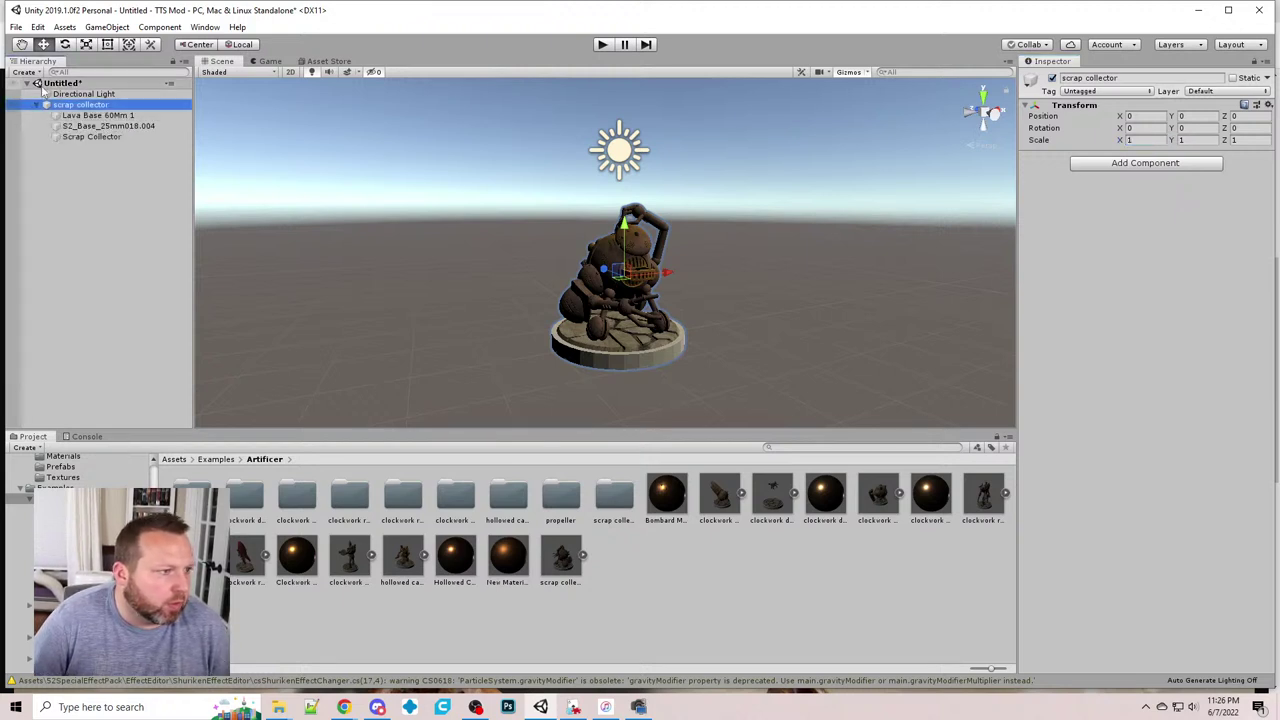
{"action": "left_click", "coordinate": [107, 27]}
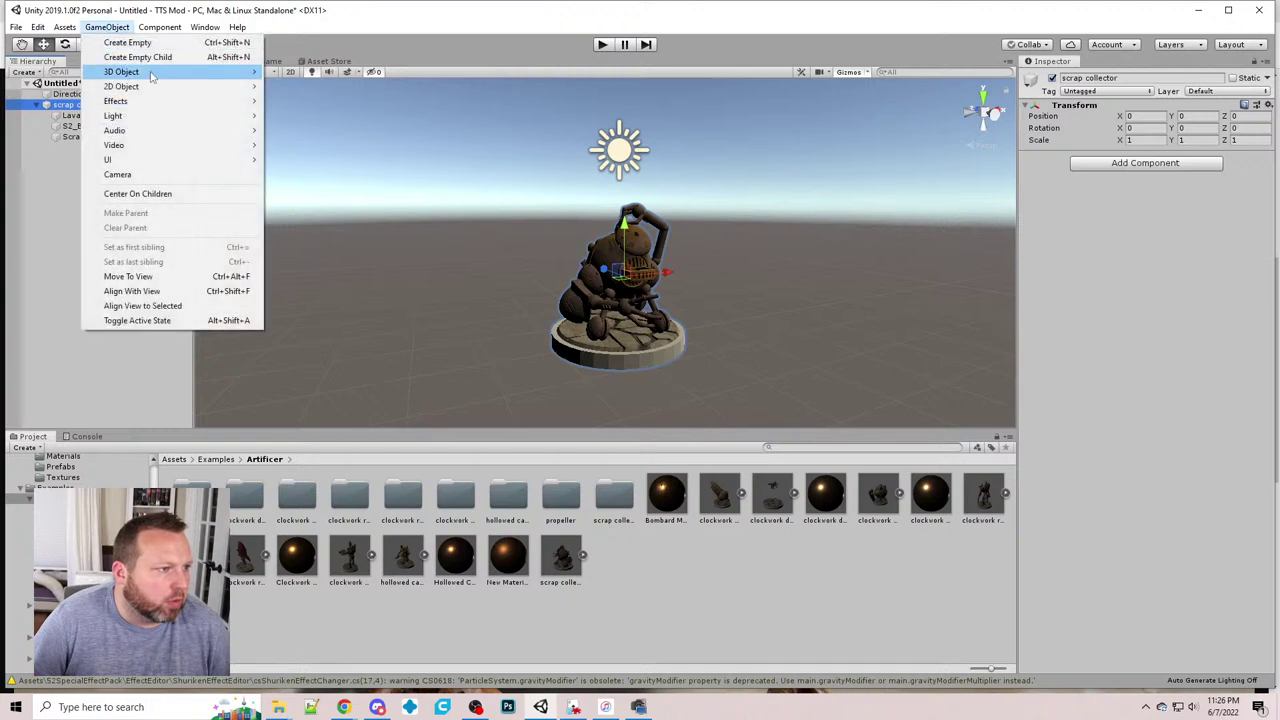
{"action": "mouse_move", "coordinate": [127, 75]}
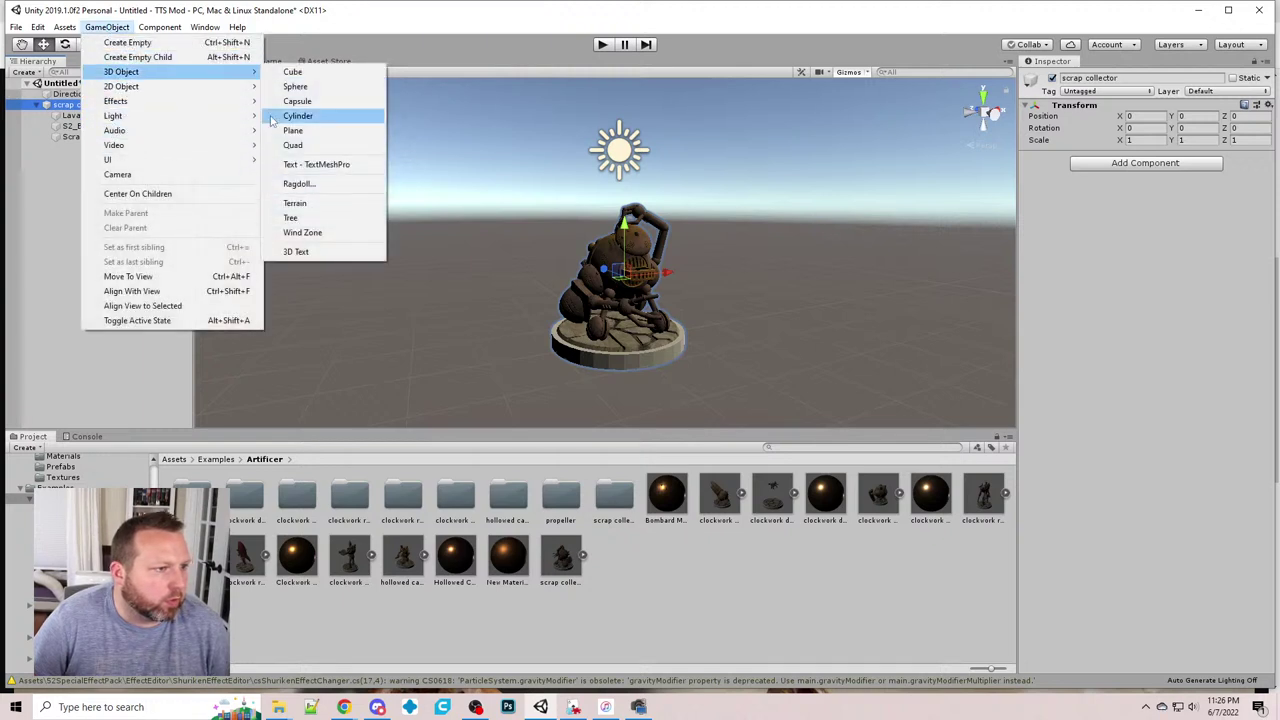
{"action": "left_click", "coordinate": [290, 116]}
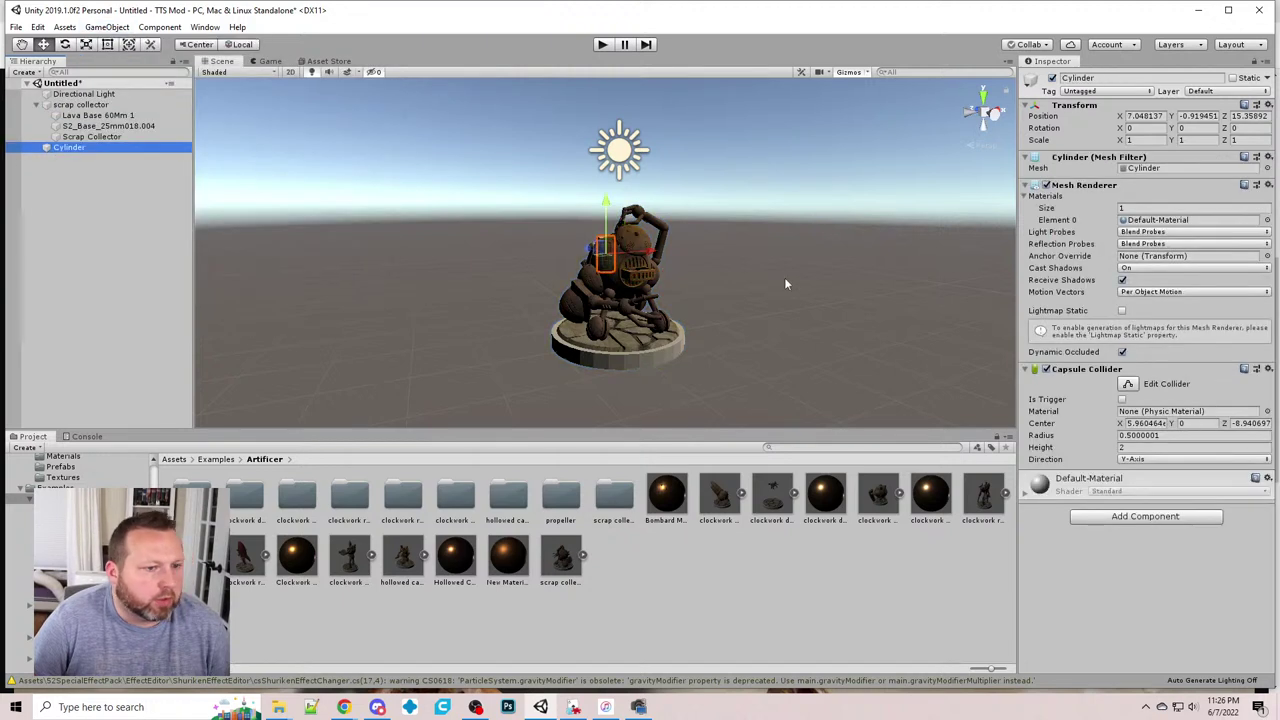
- Set the cylinder's position to X 0, Y 1.2, Z 0
{"action": "left_click", "coordinate": [1152, 117]}
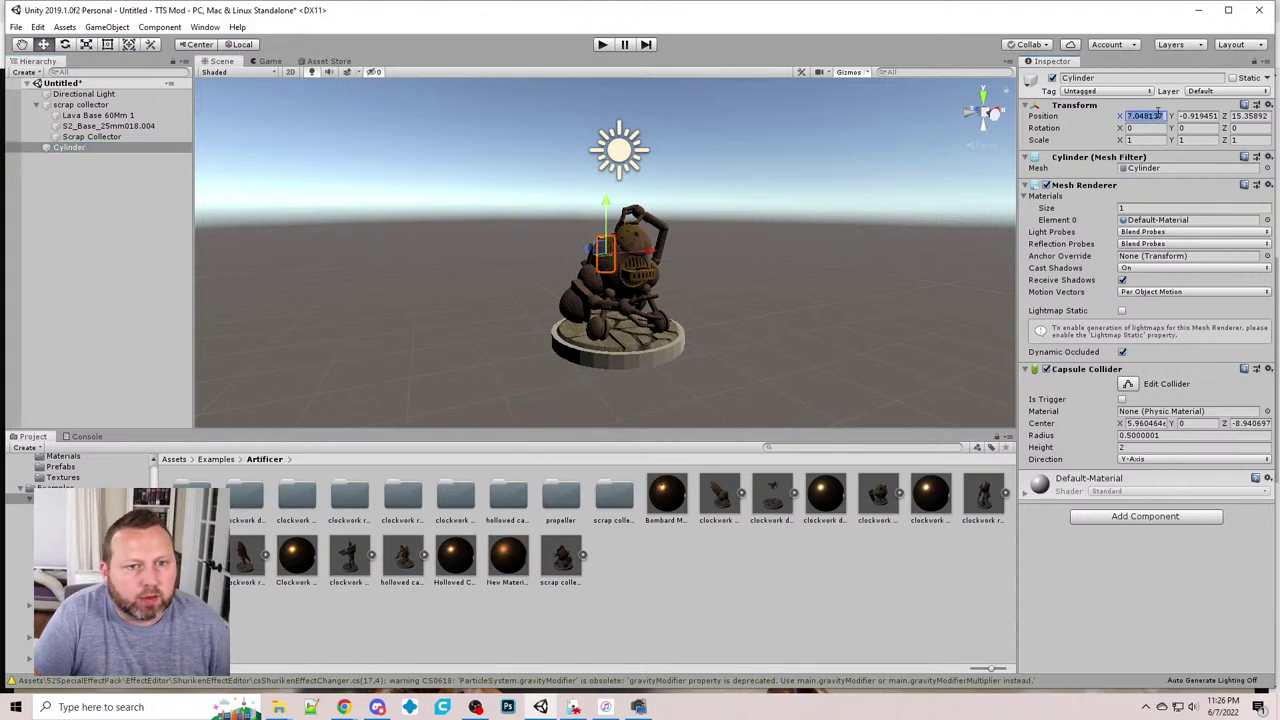
{"action": "type", "text": "0"}
{"action": "key", "text": "Tab"}
{"action": "type", "text": "0"}
{"action": "key", "text": "Tab"}
{"action": "type", "text": "0"}
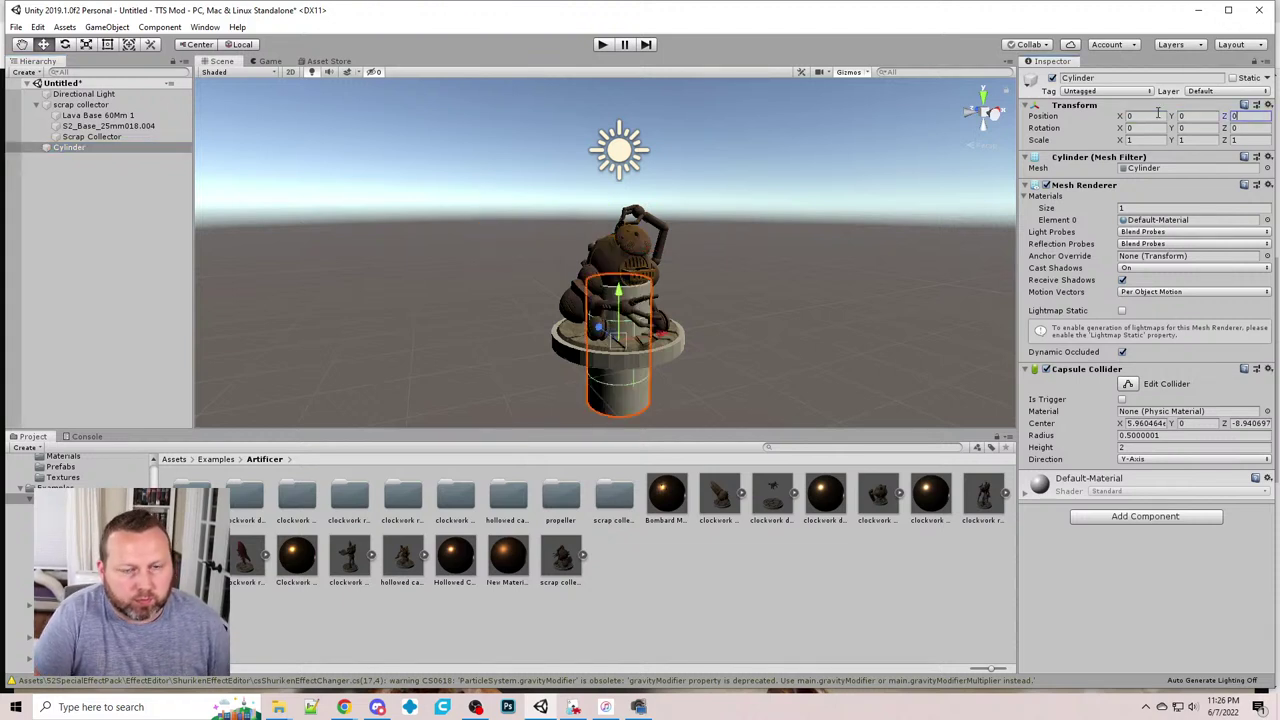
{"action": "key", "text": "shift+Tab"}
{"action": "key", "text": "shift+Tab"}
{"action": "key", "text": "Tab"}
{"action": "type", "text": "1.2"}
{"action": "key", "text": "Tab"}
- Set the cylinder's scale to 1.2 on the X, Y and Z axes
{"action": "key", "text": "Tab"}
{"action": "key", "text": "Tab"}
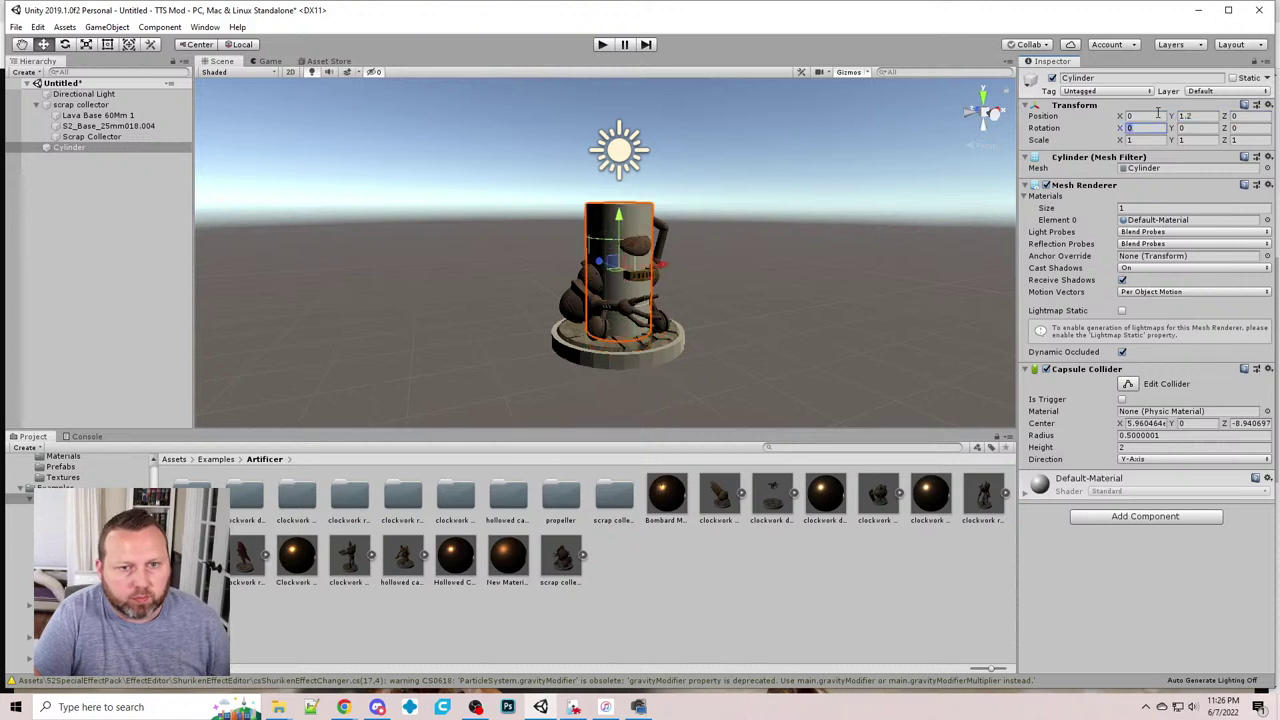
{"action": "key", "text": "Tab"}
{"action": "type", "text": "1.2"}
{"action": "key", "text": "Tab"}
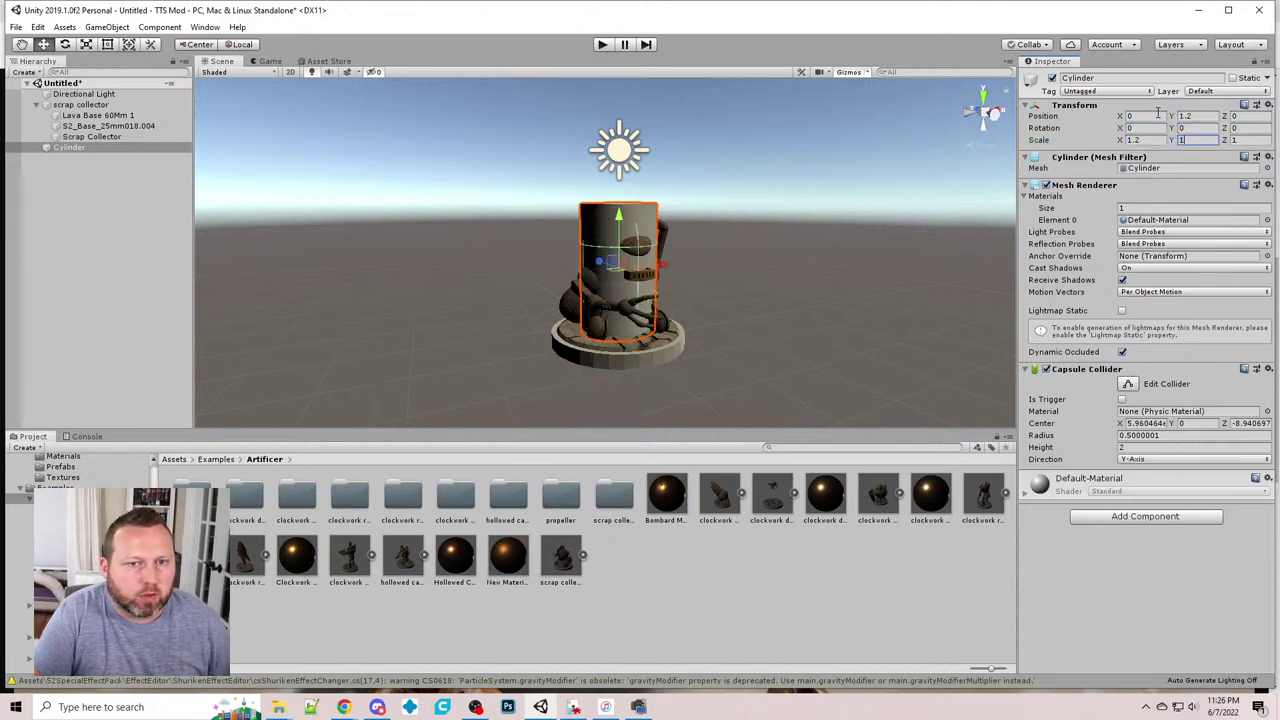
{"action": "type", "text": "1.2"}
{"action": "key", "text": "Tab"}
{"action": "type", "text": "1.2"}
{"action": "key", "text": "Tab"}
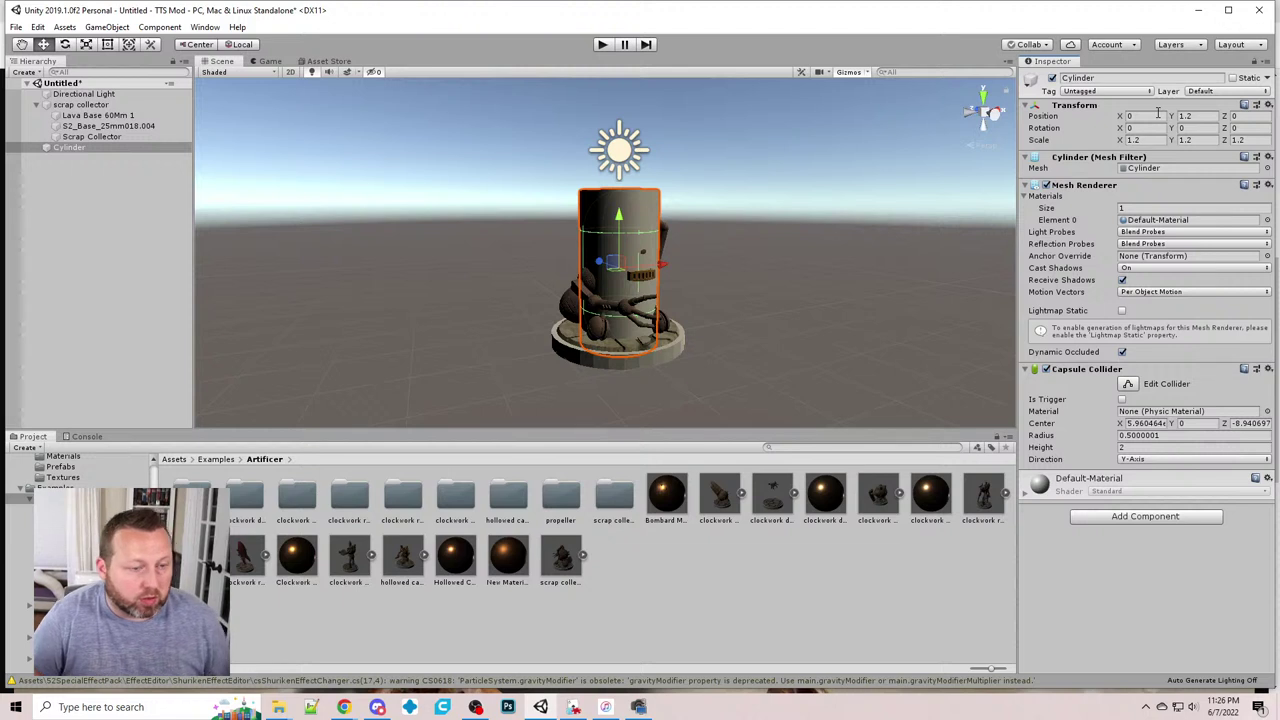
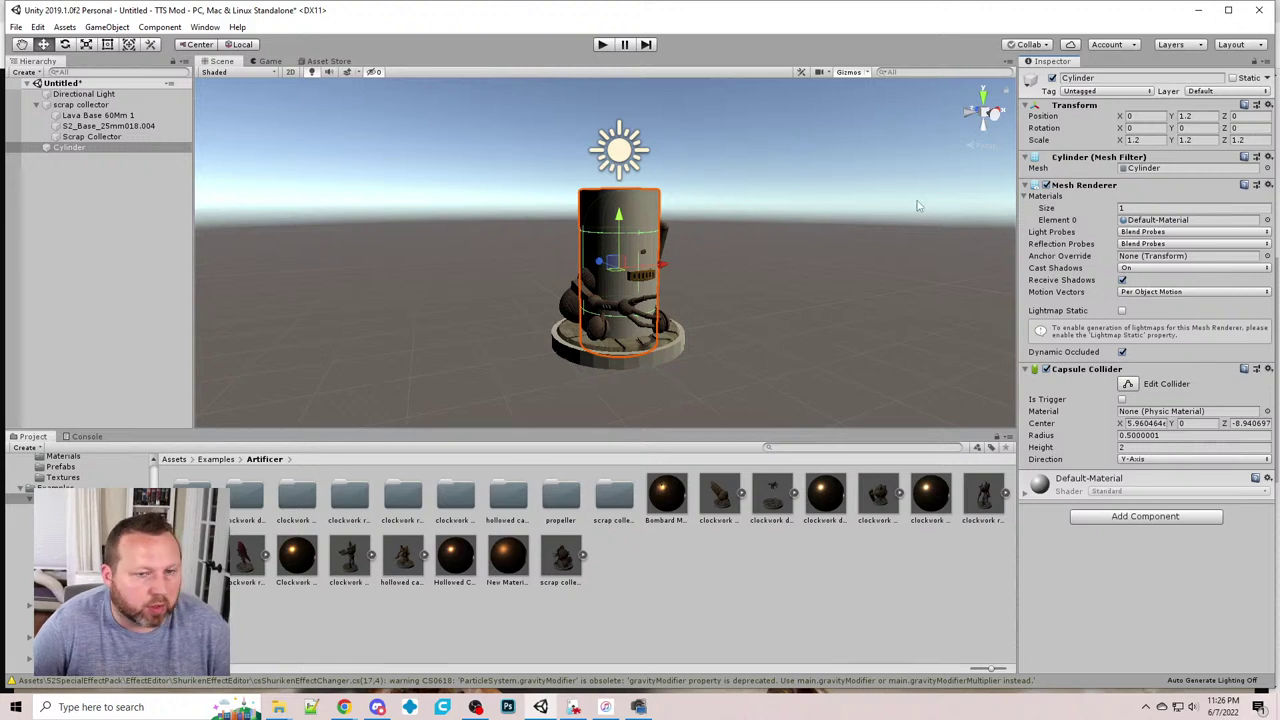
- Remove the Mesh Renderer and Capsule Collider components from the cylinder
{"action": "left_click", "coordinate": [1096, 189]}
{"action": "left_click", "coordinate": [1097, 188]}
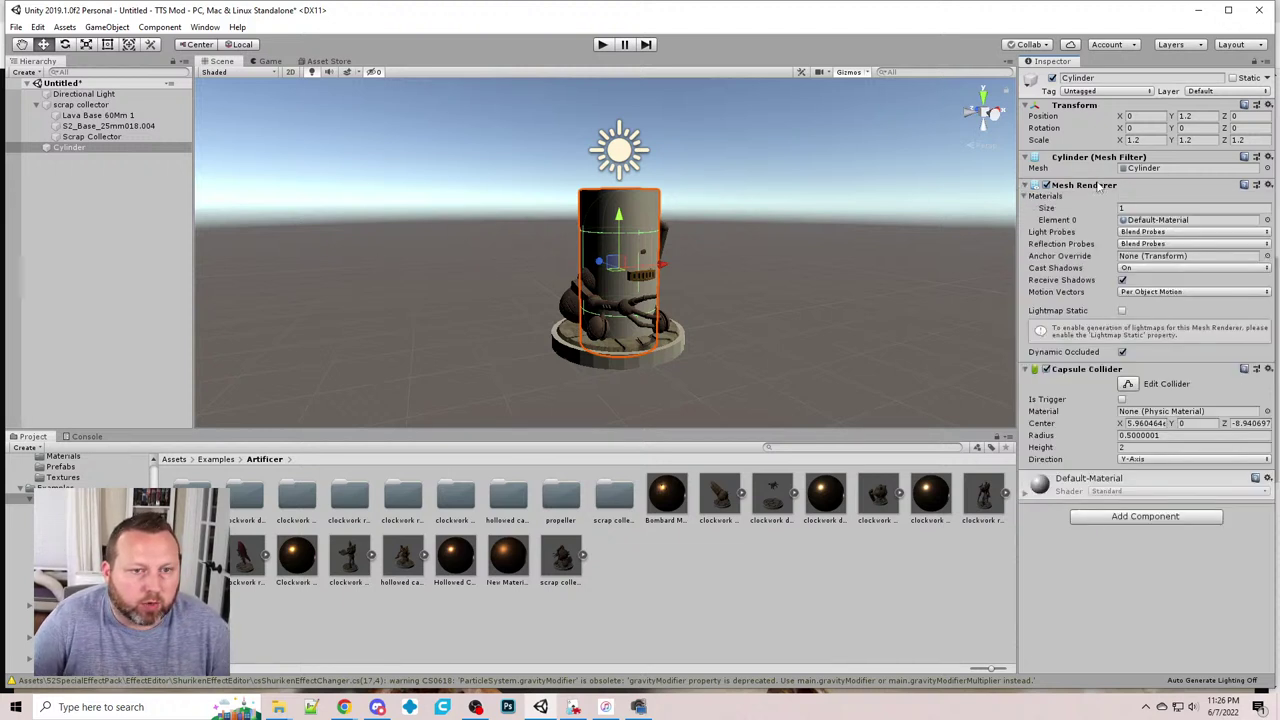
{"action": "right_click", "coordinate": [1098, 186]}
{"action": "left_click", "coordinate": [1150, 240]}
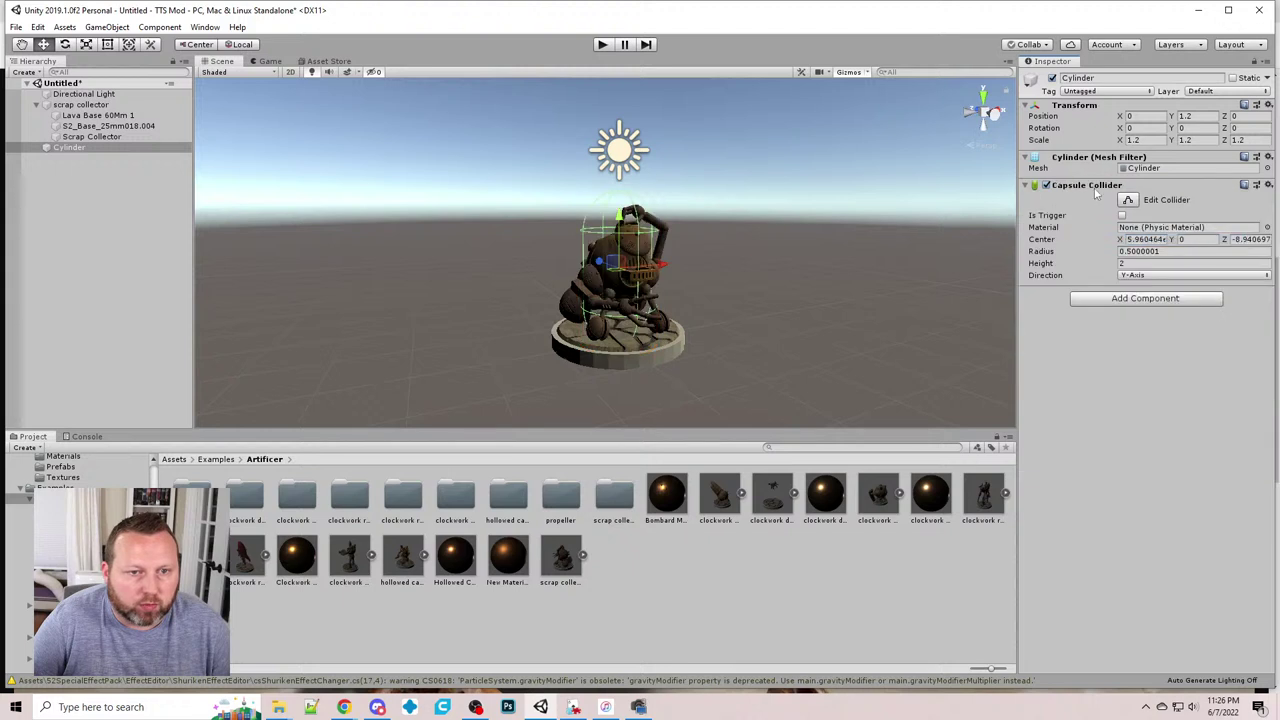
{"action": "right_click", "coordinate": [1095, 188]}
{"action": "left_click", "coordinate": [1148, 241]}
- Add a Mesh Collider physics component to the cylinder
{"action": "left_click", "coordinate": [1145, 190]}
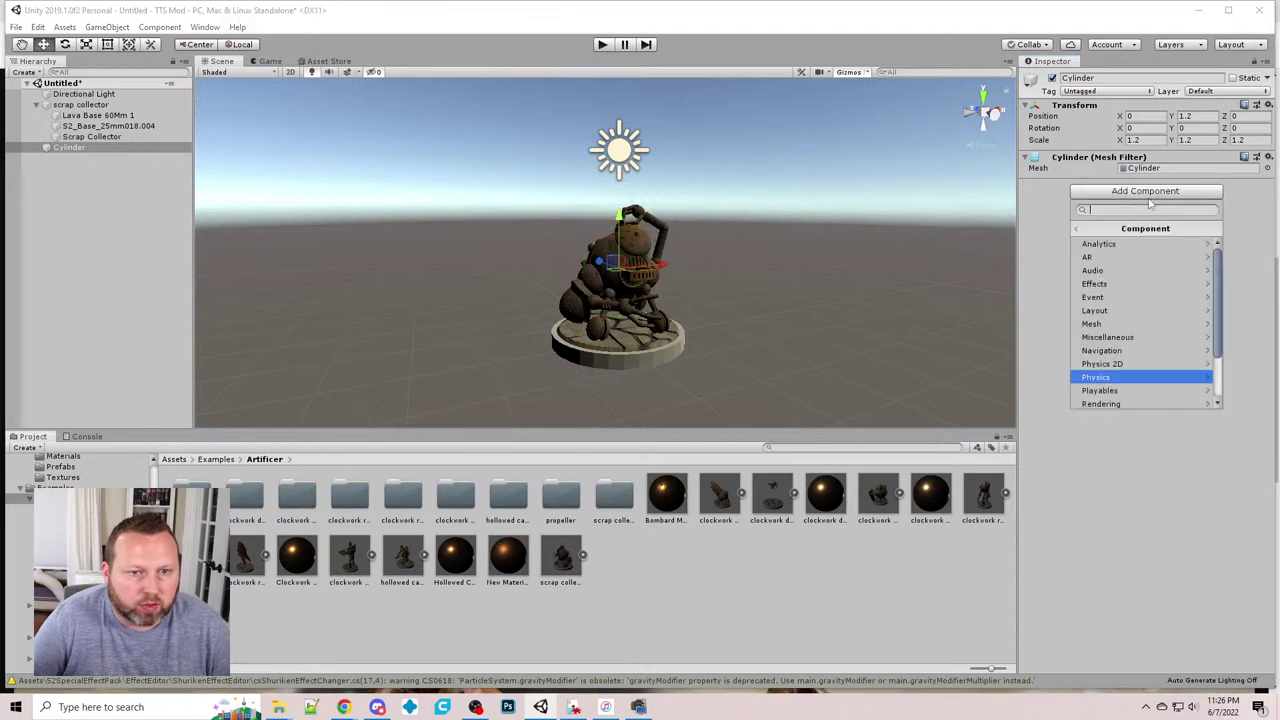
{"action": "left_click", "coordinate": [1117, 379]}
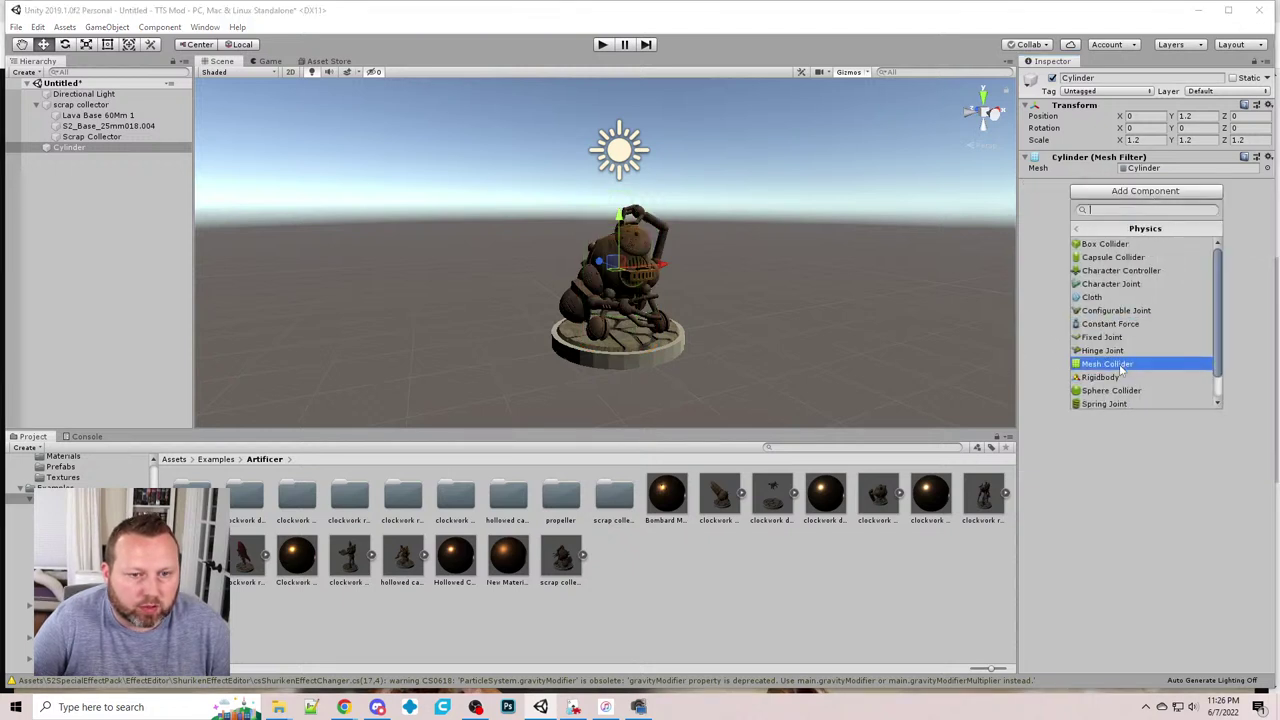
{"action": "left_click", "coordinate": [1120, 367]}
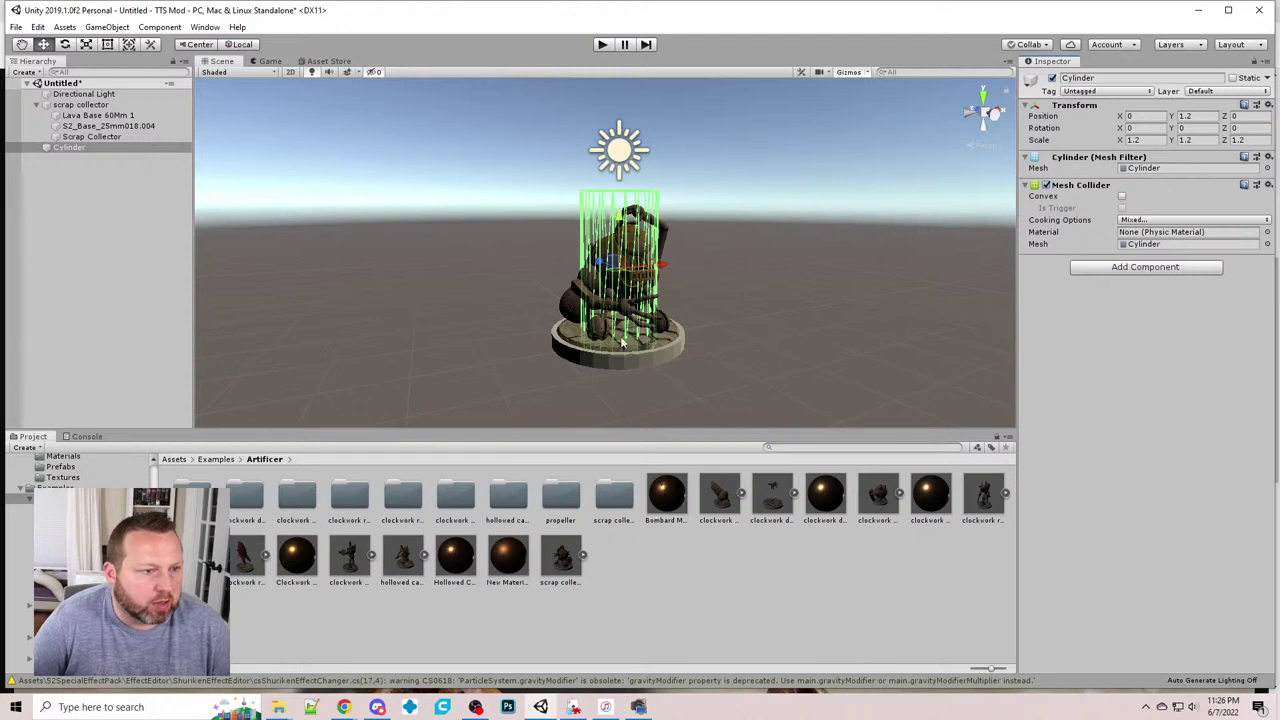
- Scale the parent scrap collector object to 0.8 on the X, Y and Z axes
{"action": "middle_click_drag", "start_coordinate": [622, 342], "coordinate": [615, 370]}
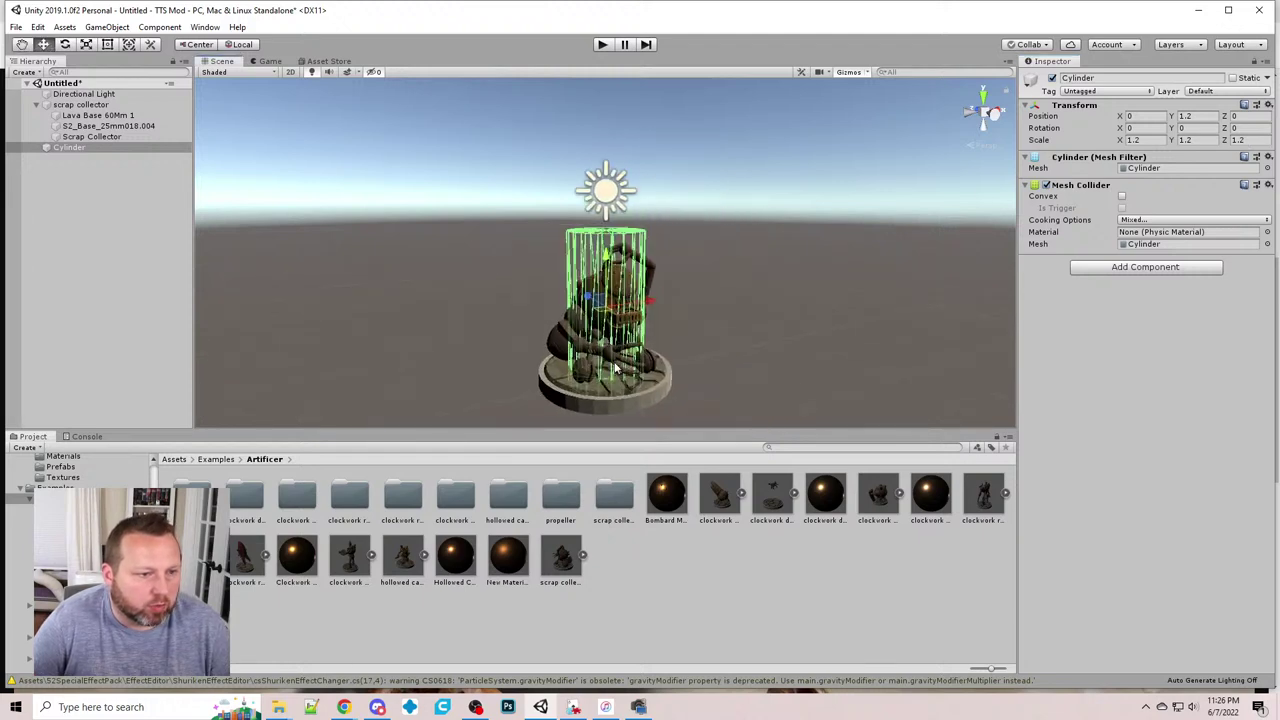
{"action": "right_click_drag", "start_coordinate": [720, 278], "coordinate": [683, 334]}
{"action": "mouse_move", "coordinate": [678, 317]}
{"action": "middle_mouse_down"}
{"action": "mouse_move", "coordinate": [665, 329]}
{"action": "mouse_move", "coordinate": [668, 304]}
{"action": "middle_mouse_up"}
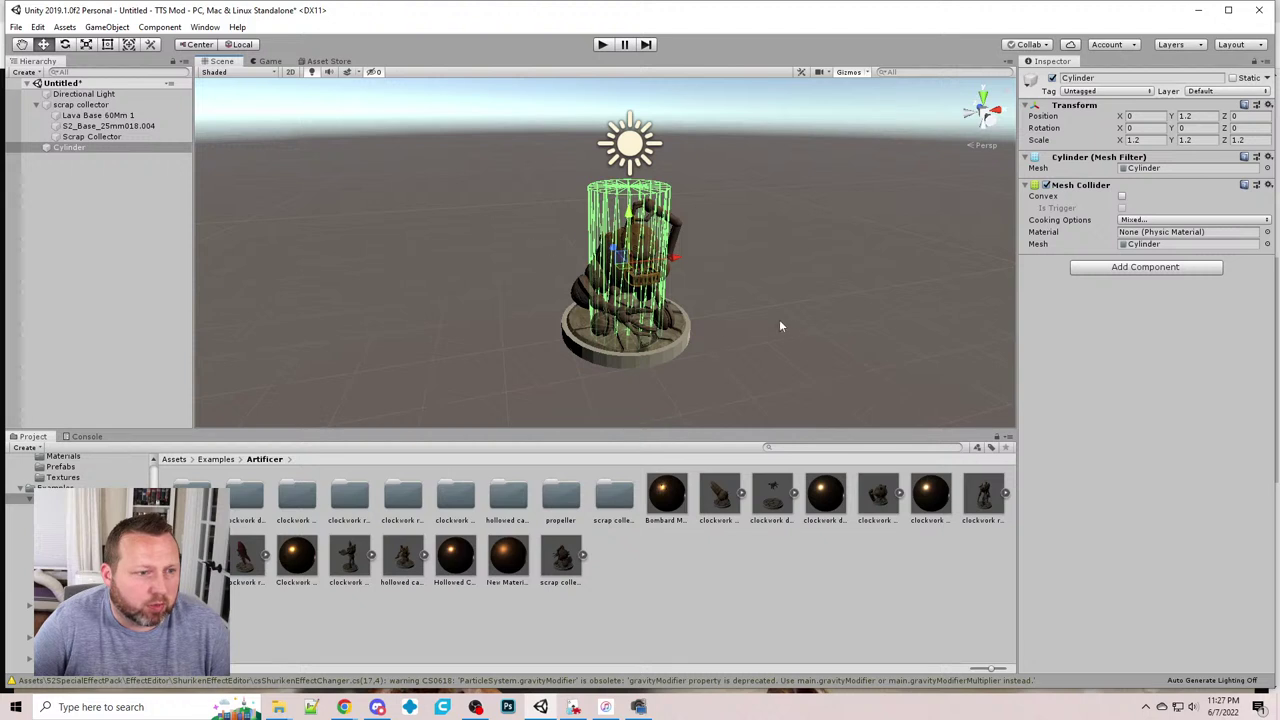
{"action": "middle_click_drag", "start_coordinate": [718, 324], "coordinate": [717, 303]}
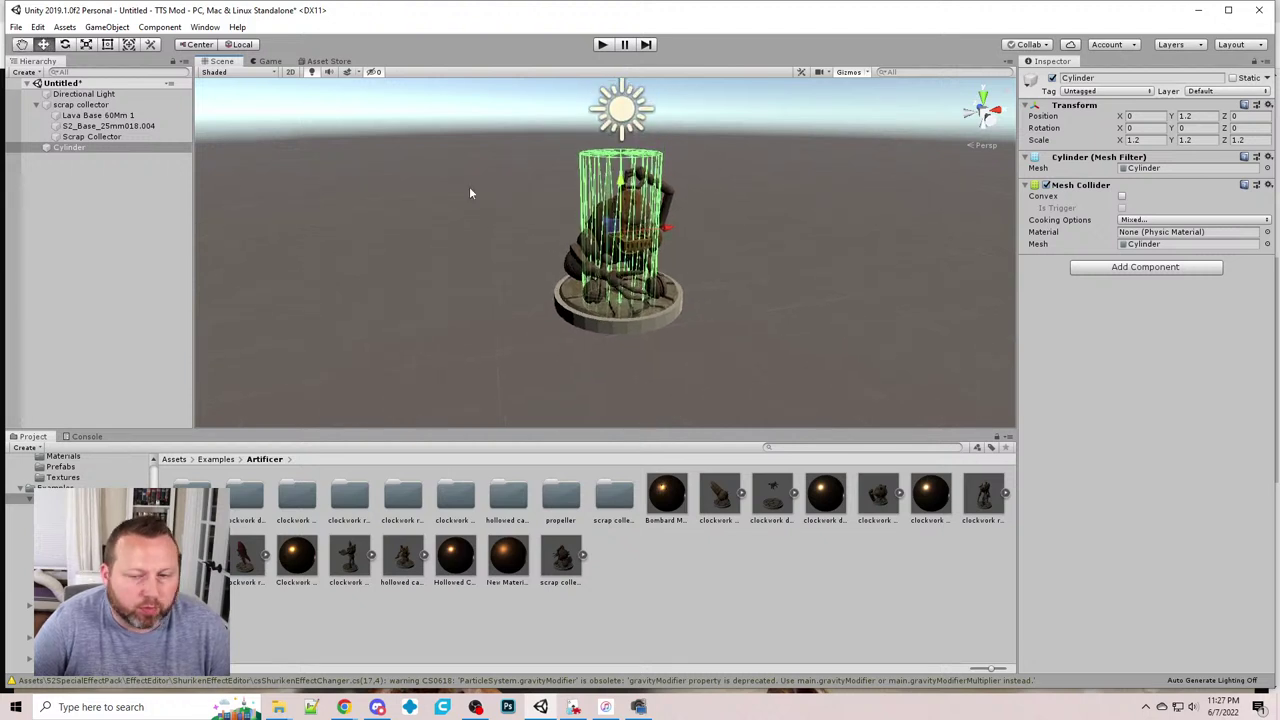
{"action": "left_click", "coordinate": [90, 137]}
{"action": "left_click", "coordinate": [80, 104]}
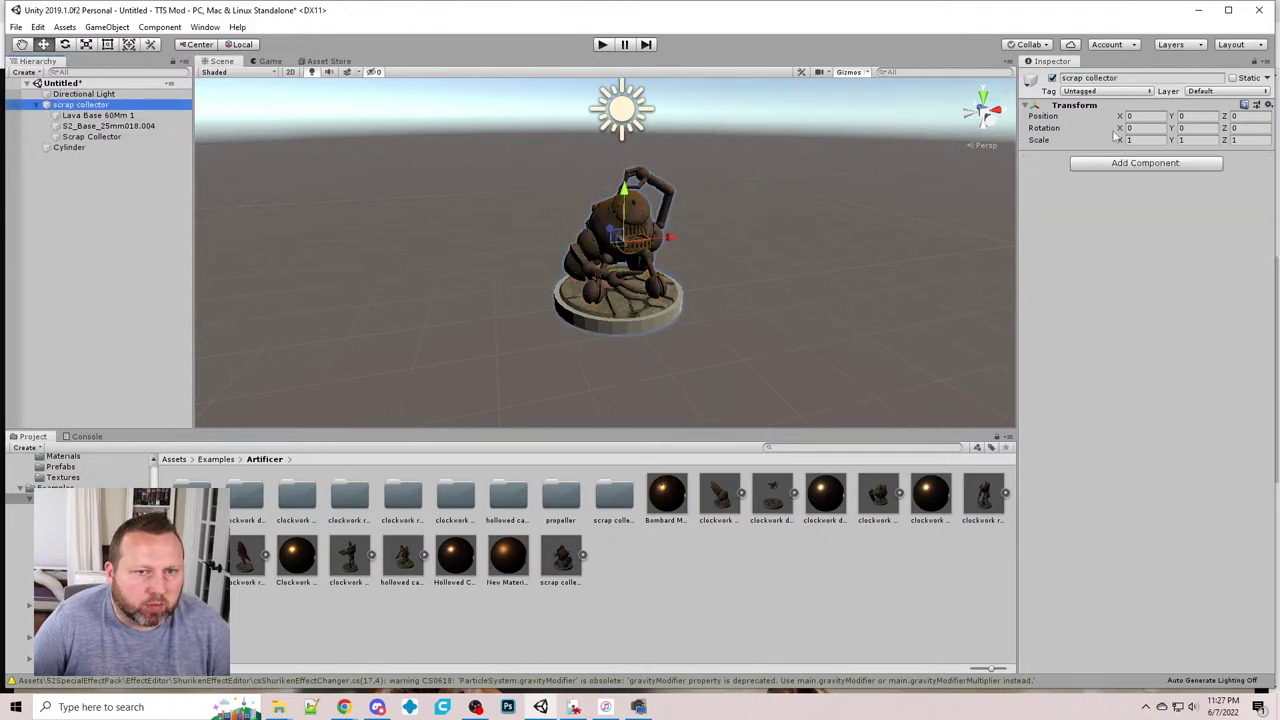
{"action": "left_click", "coordinate": [70, 148]}
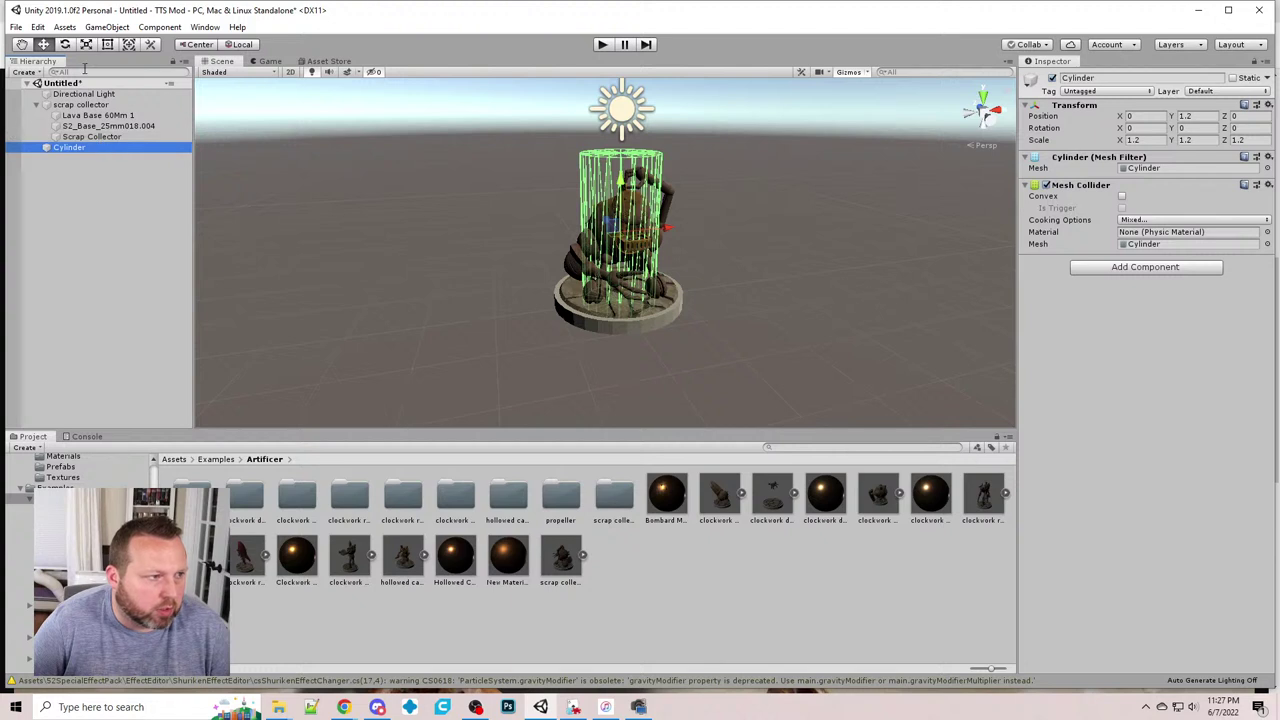
{"action": "left_click", "coordinate": [84, 104]}
{"action": "left_click_drag", "start_coordinate": [1134, 140], "coordinate": [995, 146]}
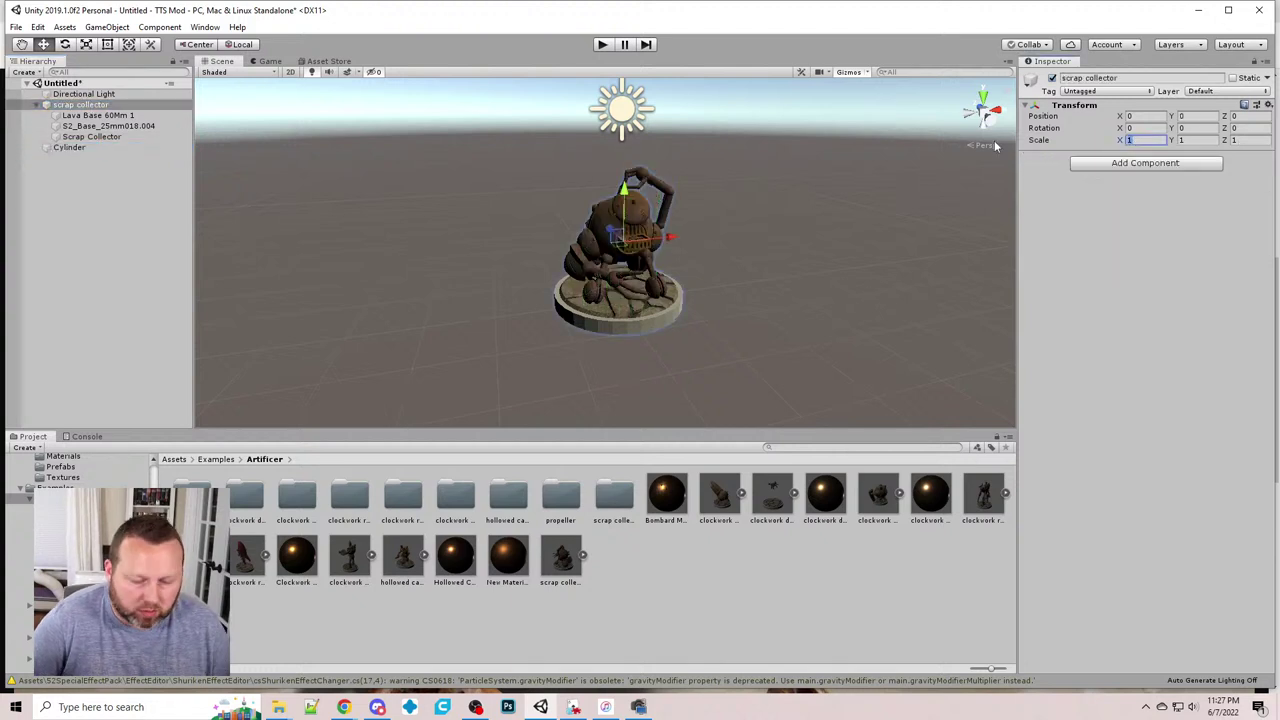
{"action": "type", "text": ".8"}
{"action": "key", "text": "Tab"}
{"action": "type", "text": "..8"}
{"action": "key", "text": "Tab"}
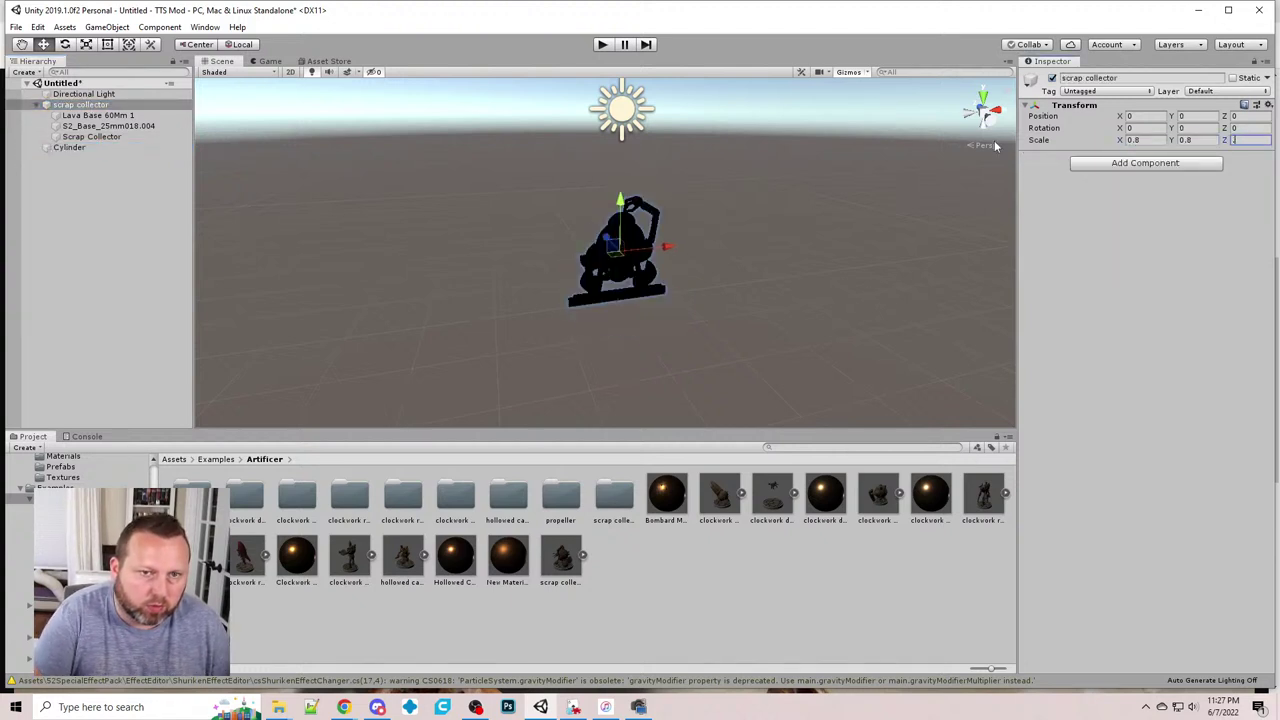
{"action": "type", "text": "0.8"}
- Set both the cylinder's Y position and its Y scale to 0.9 to fit the collider to the smaller model
{"action": "left_click", "coordinate": [69, 147]}
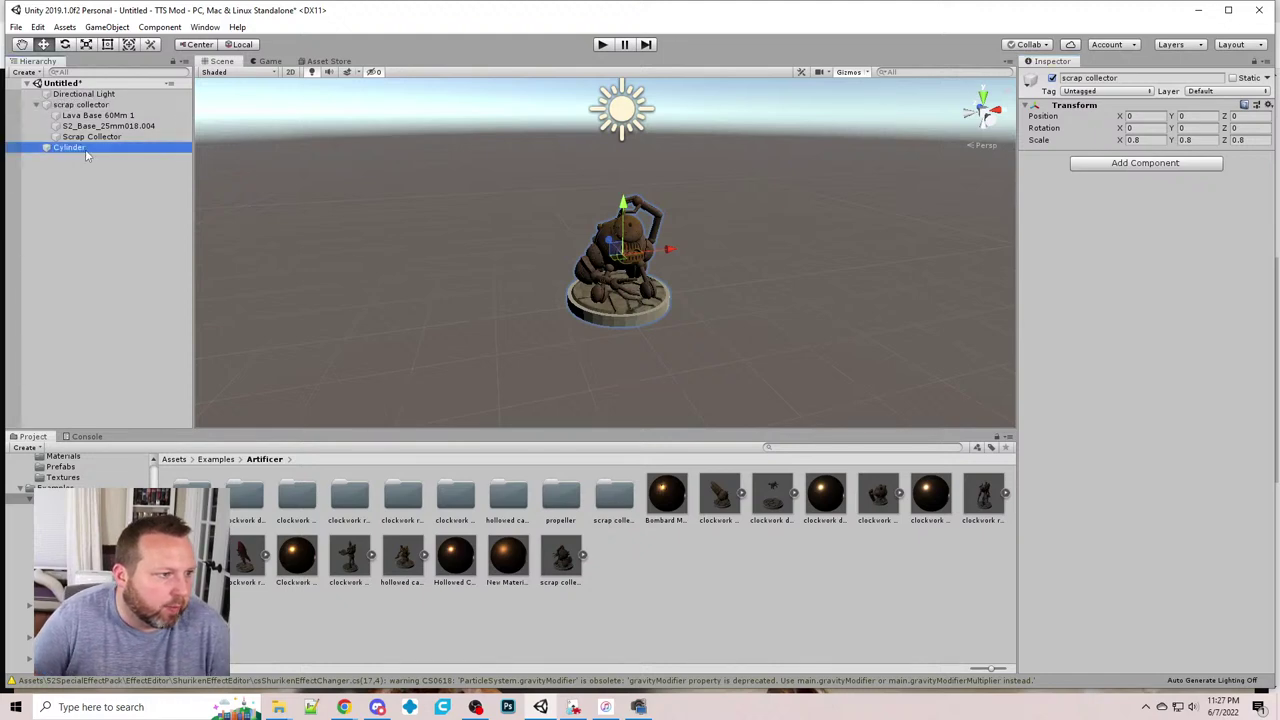
{"action": "right_click_drag", "start_coordinate": [494, 318], "coordinate": [433, 309]}
{"action": "middle_click_drag", "start_coordinate": [516, 289], "coordinate": [480, 270]}
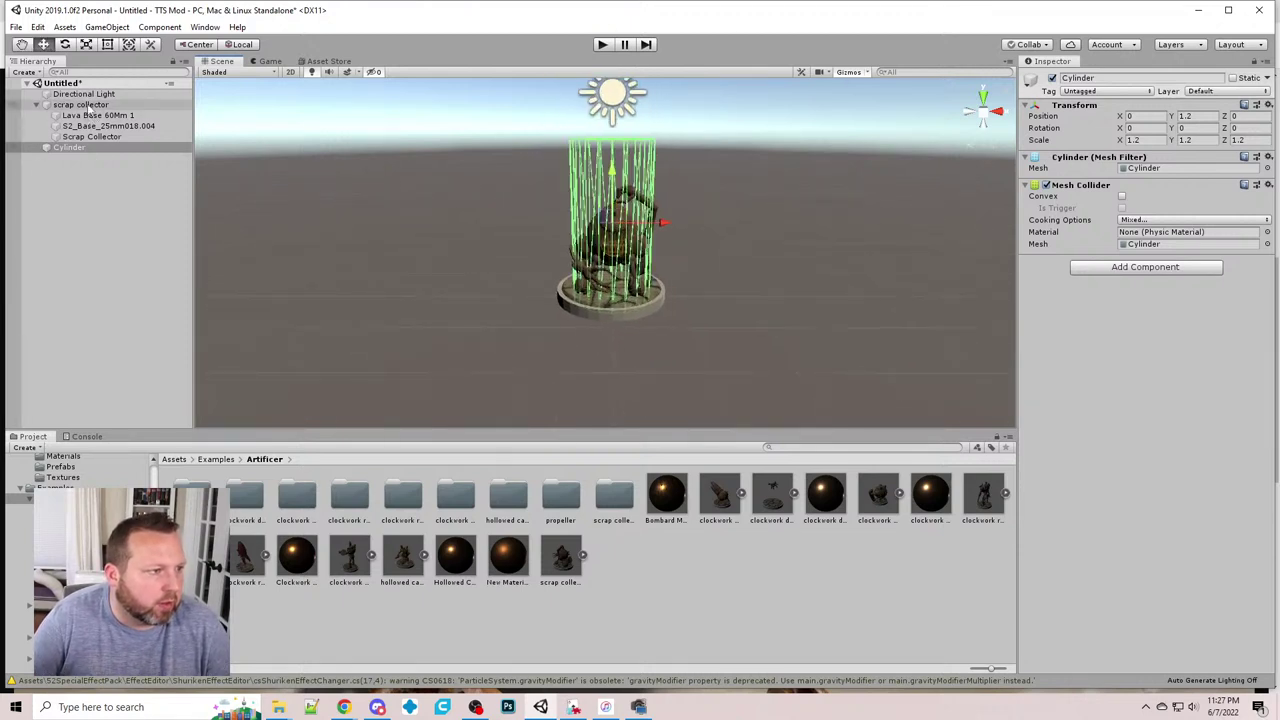
{"action": "left_click", "coordinate": [1190, 117]}
{"action": "type", "text": "0.9"}
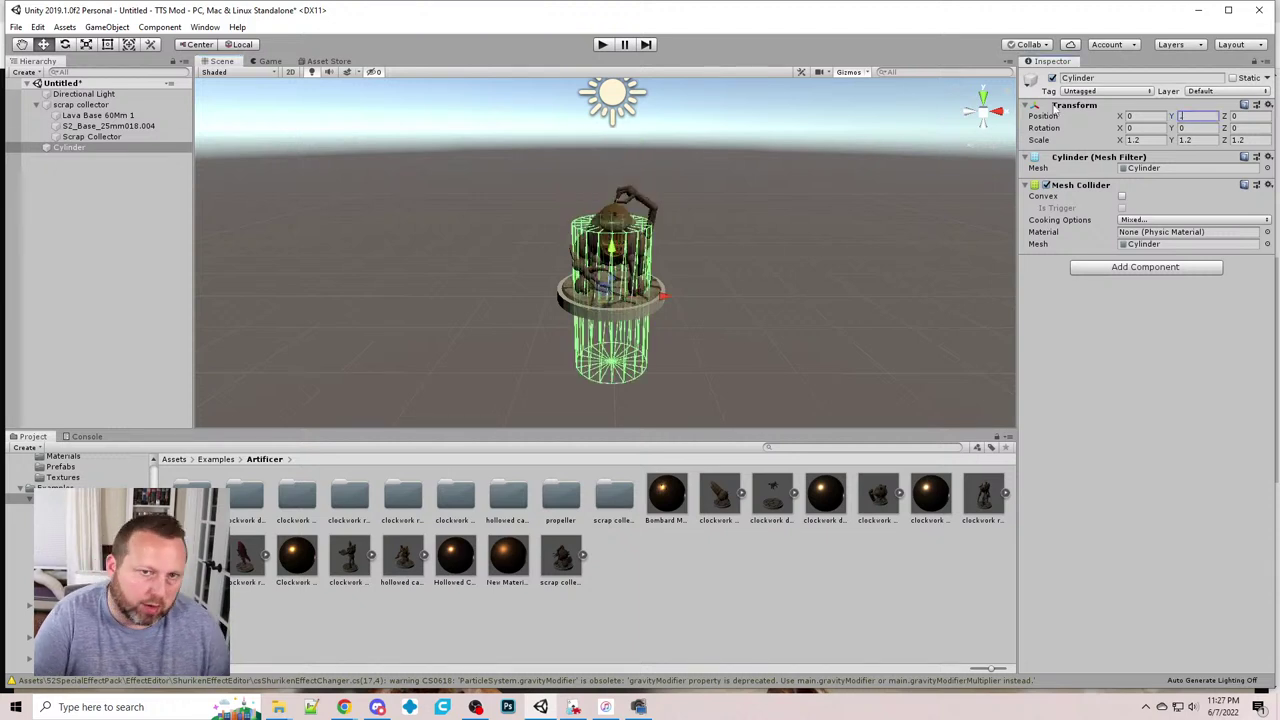
{"action": "key", "text": "Tab"}
{"action": "key", "text": "Tab"}
{"action": "key", "text": "Tab"}
{"action": "key", "text": "Tab"}
{"action": "key", "text": "Tab"}
{"action": "key", "text": "Tab"}
{"action": "type", "text": ".9"}
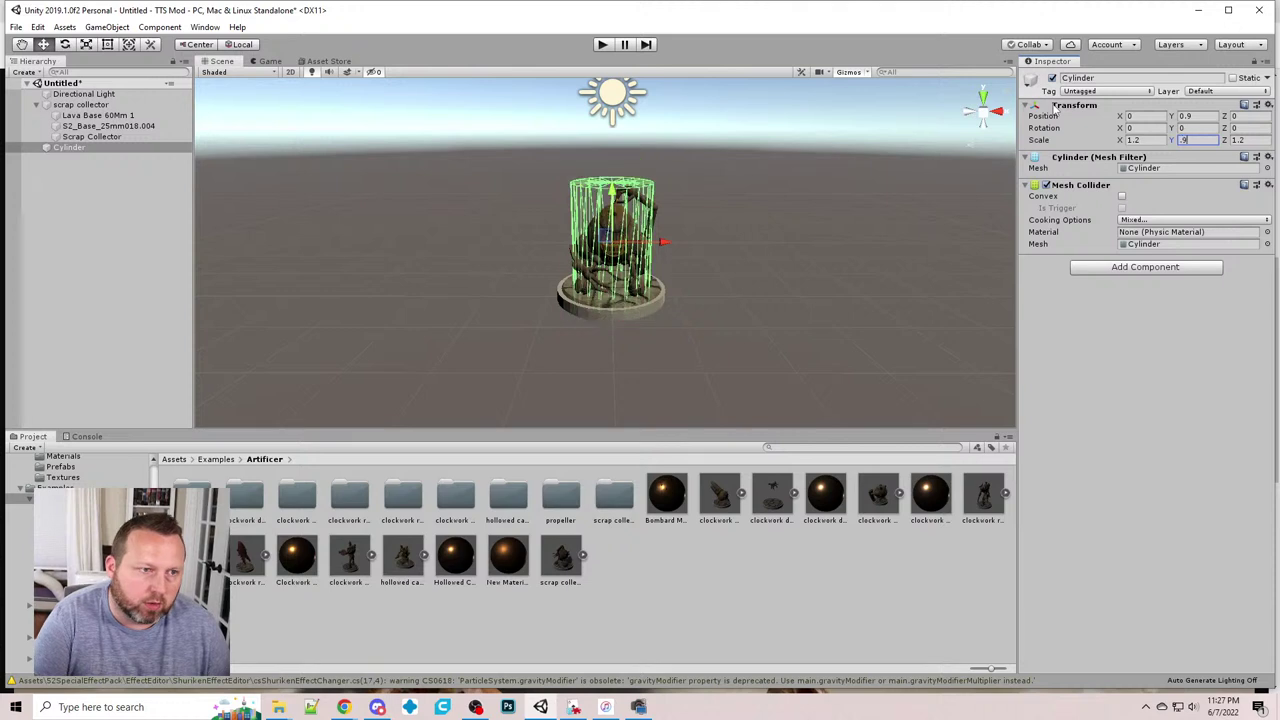
- Make S2_Base_25mm018.004 the first child of scrap collector and nest the Cylinder directly after it
{"action": "left_click", "coordinate": [684, 255]}
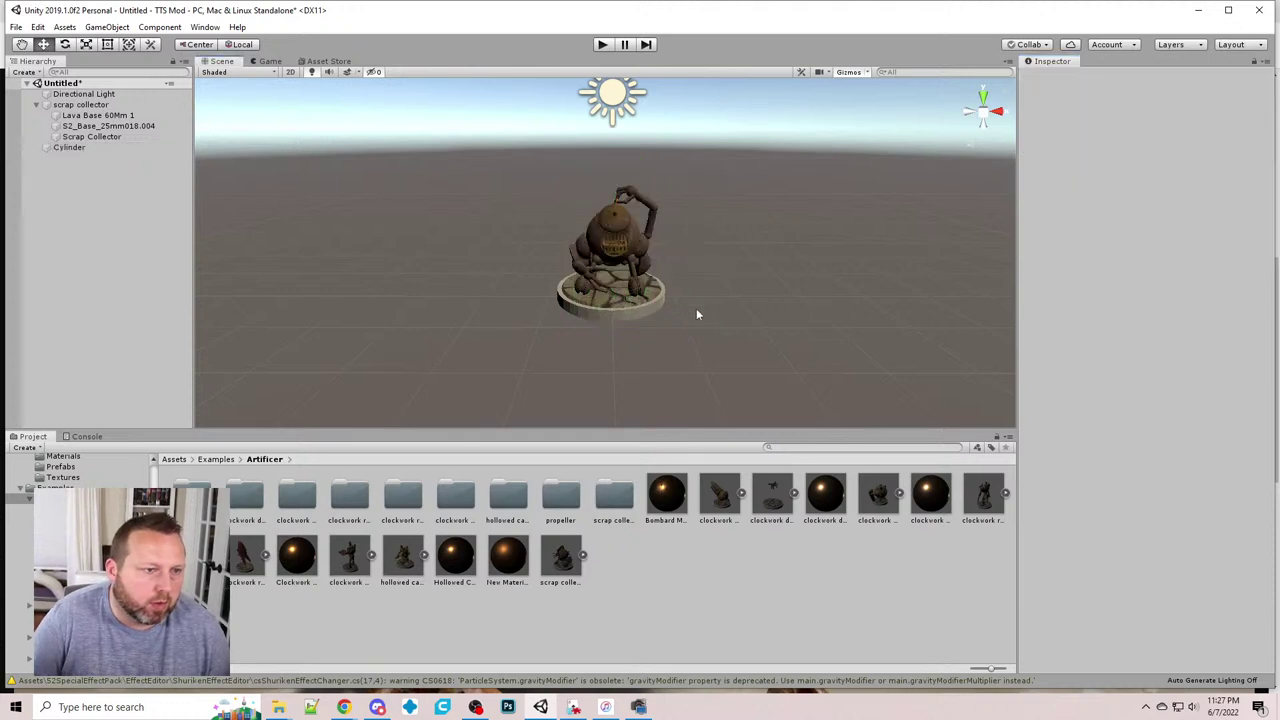
{"action": "mouse_move", "coordinate": [697, 311]}
{"action": "middle_mouse_down"}
{"action": "mouse_move", "coordinate": [712, 298]}
{"action": "mouse_move", "coordinate": [688, 307]}
{"action": "middle_mouse_up"}
{"action": "left_click", "coordinate": [98, 149]}
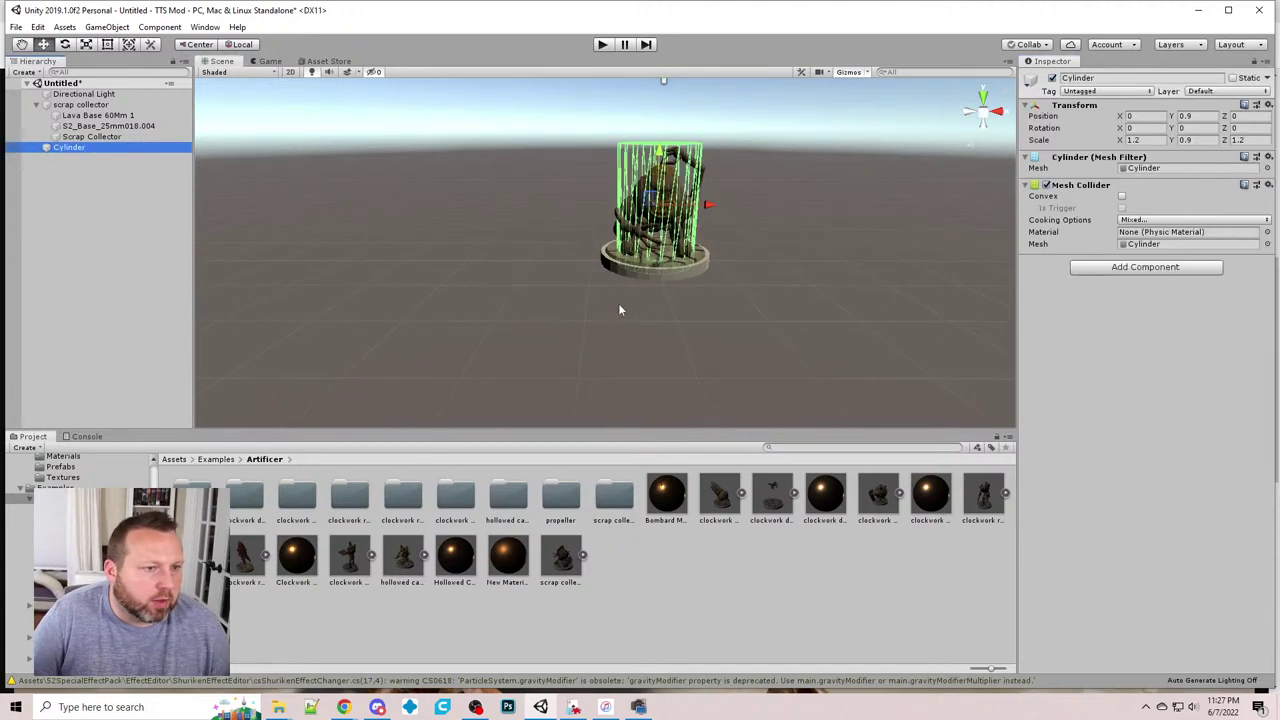
{"action": "right_click_drag", "start_coordinate": [641, 243], "coordinate": [624, 219]}
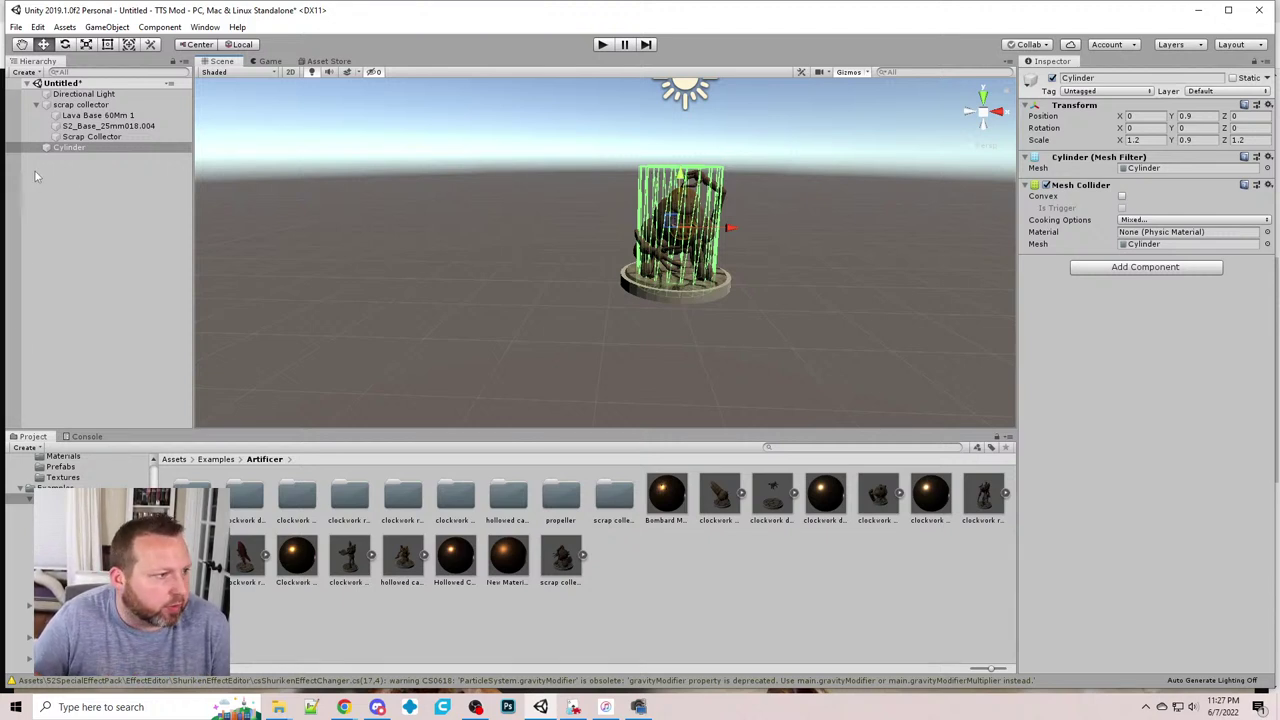
{"action": "left_click_drag", "start_coordinate": [63, 152], "coordinate": [98, 116]}
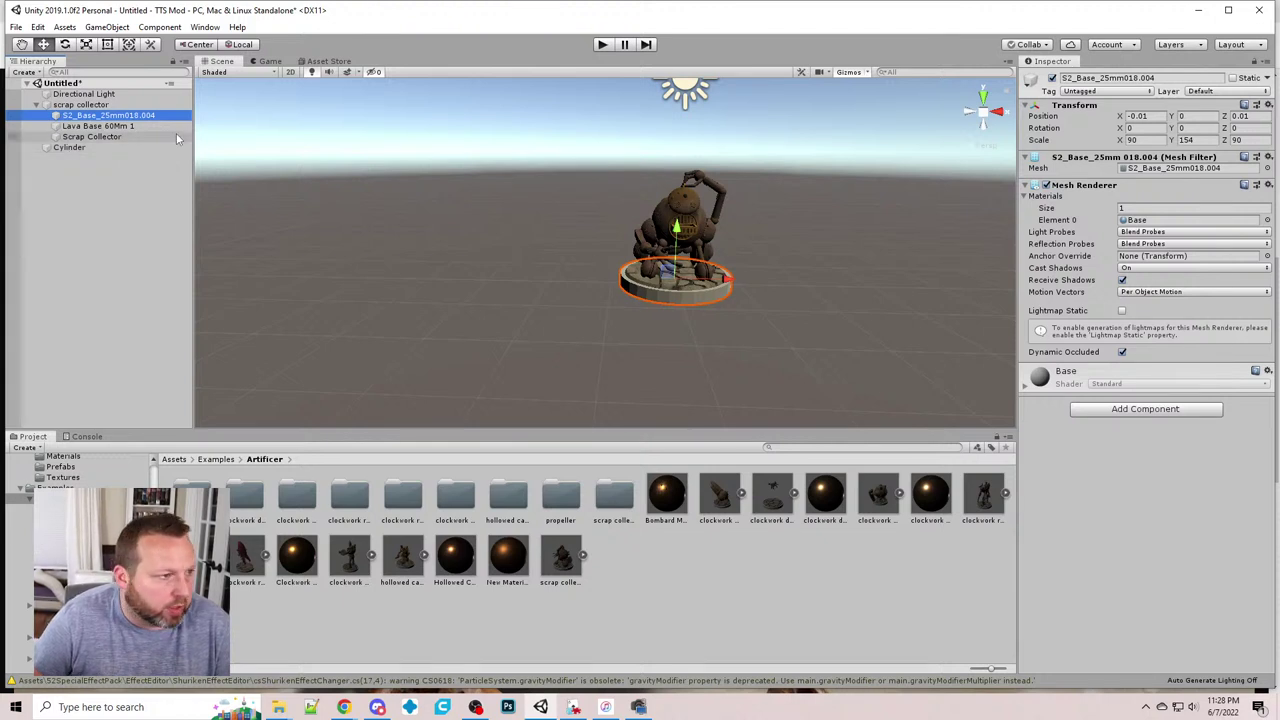
{"action": "left_click_drag", "start_coordinate": [80, 148], "coordinate": [88, 122]}
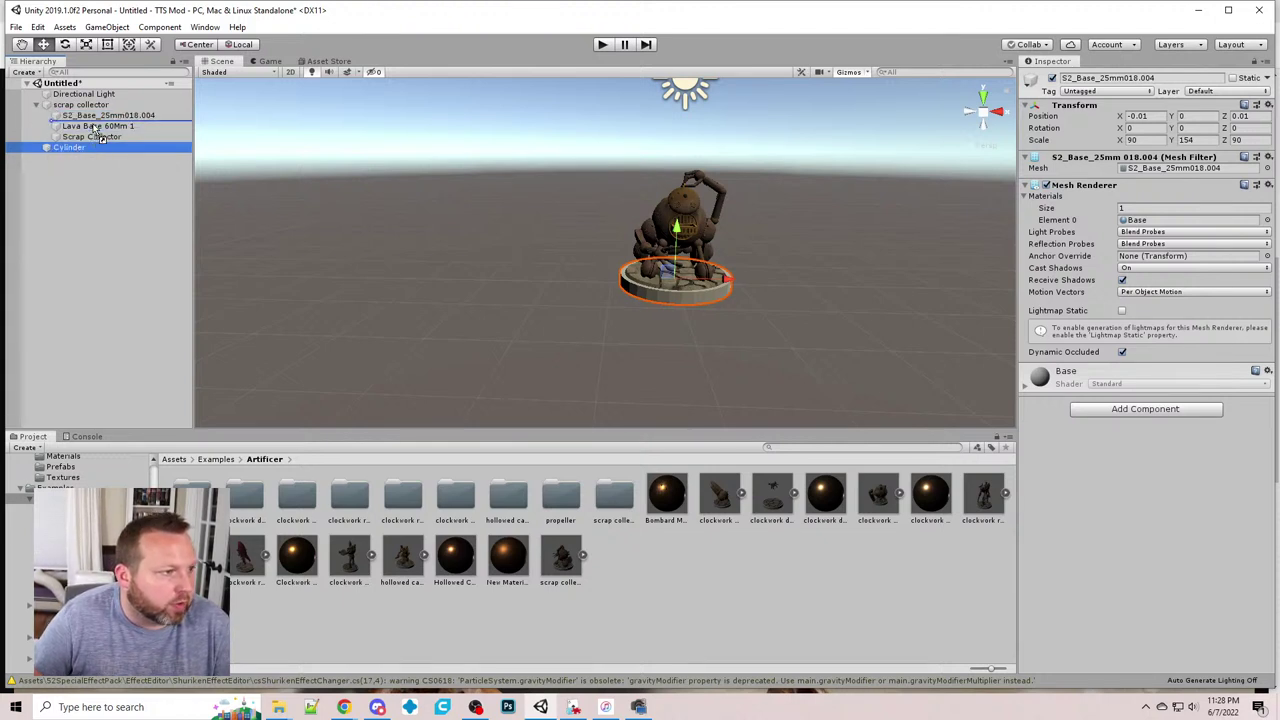
{"action": "left_click", "coordinate": [219, 138]}
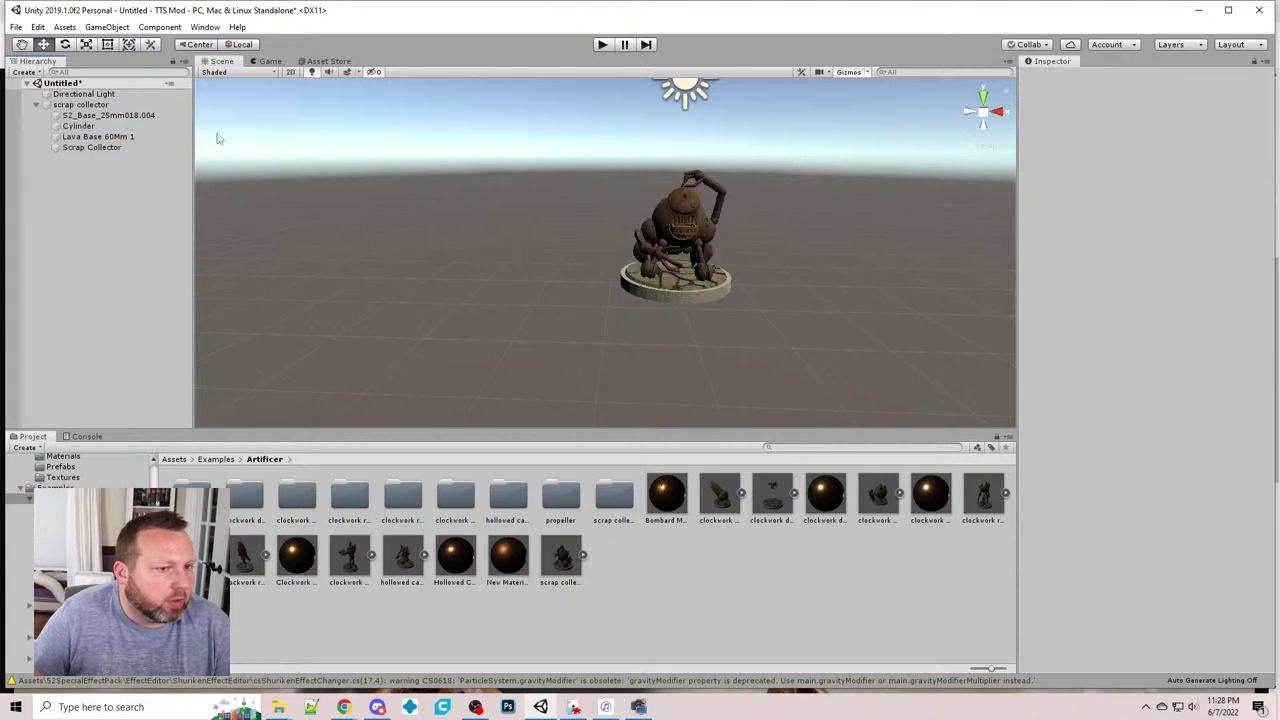
- Expand the Scrap Collector mesh's material settings and create a new material named "scrap collector" in the Artificer folder
{"action": "left_click", "coordinate": [100, 148]}
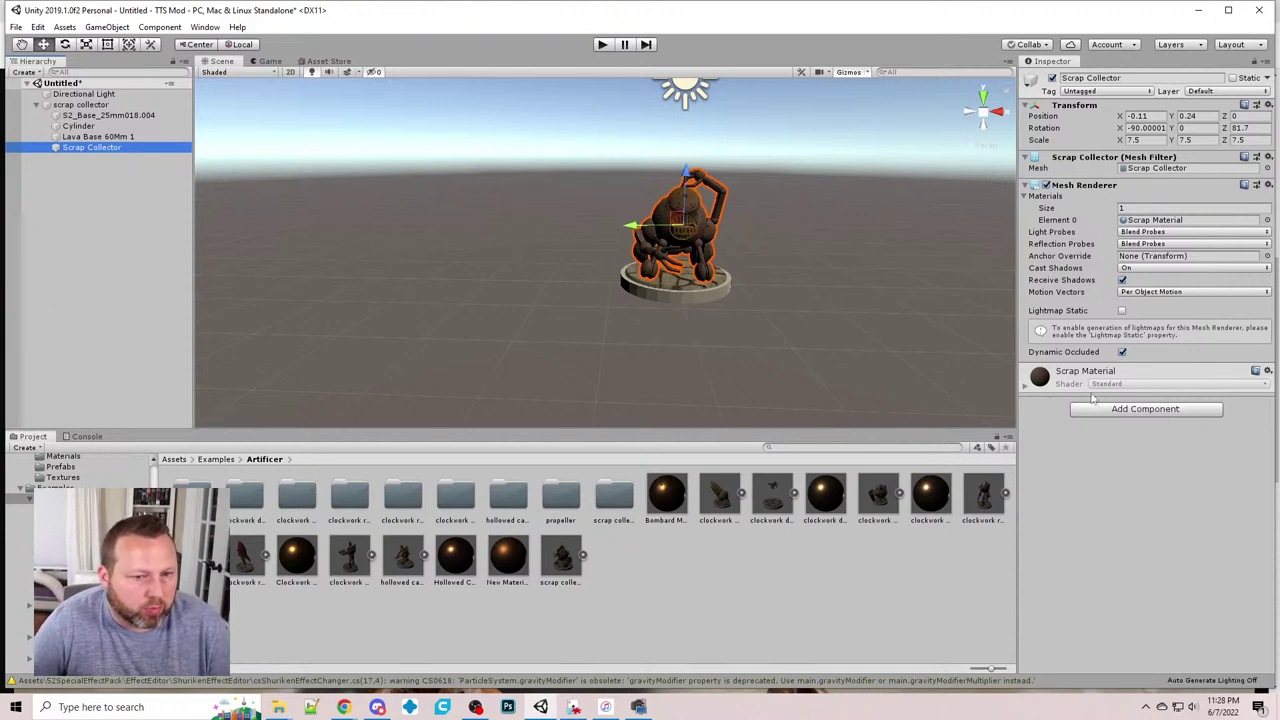
{"action": "left_click", "coordinate": [1027, 390]}
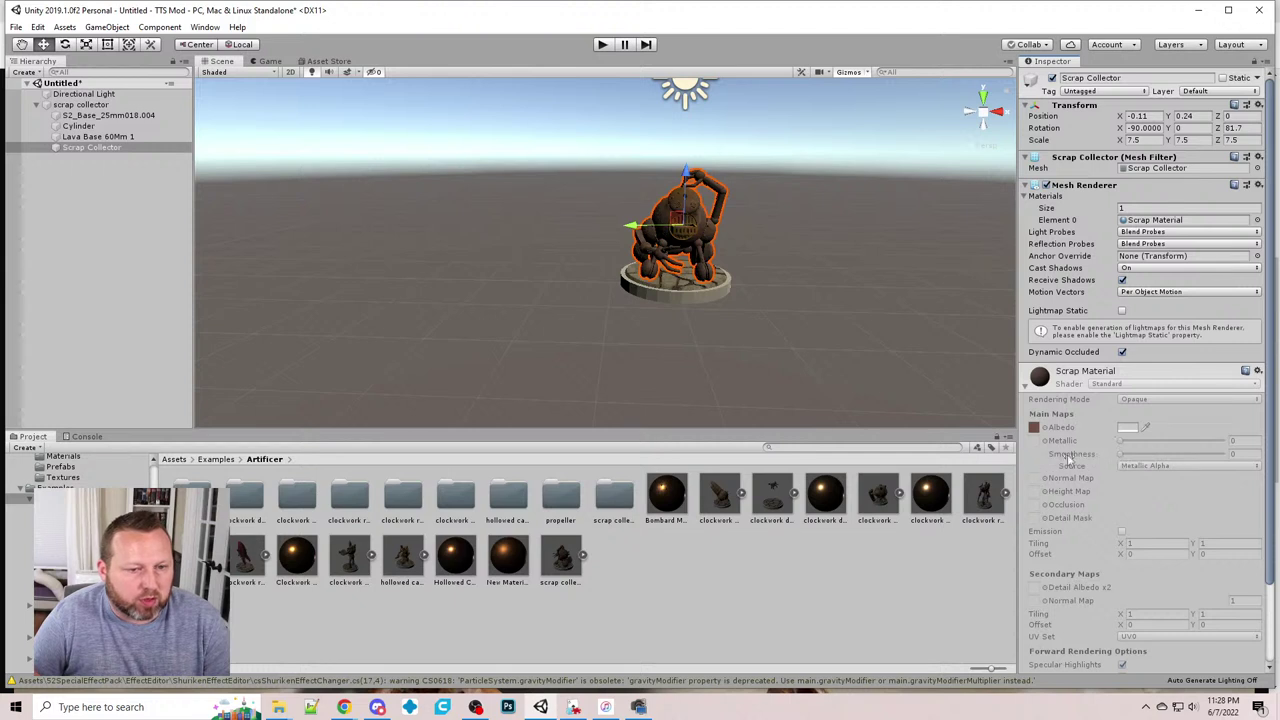
{"action": "right_click", "coordinate": [630, 564]}
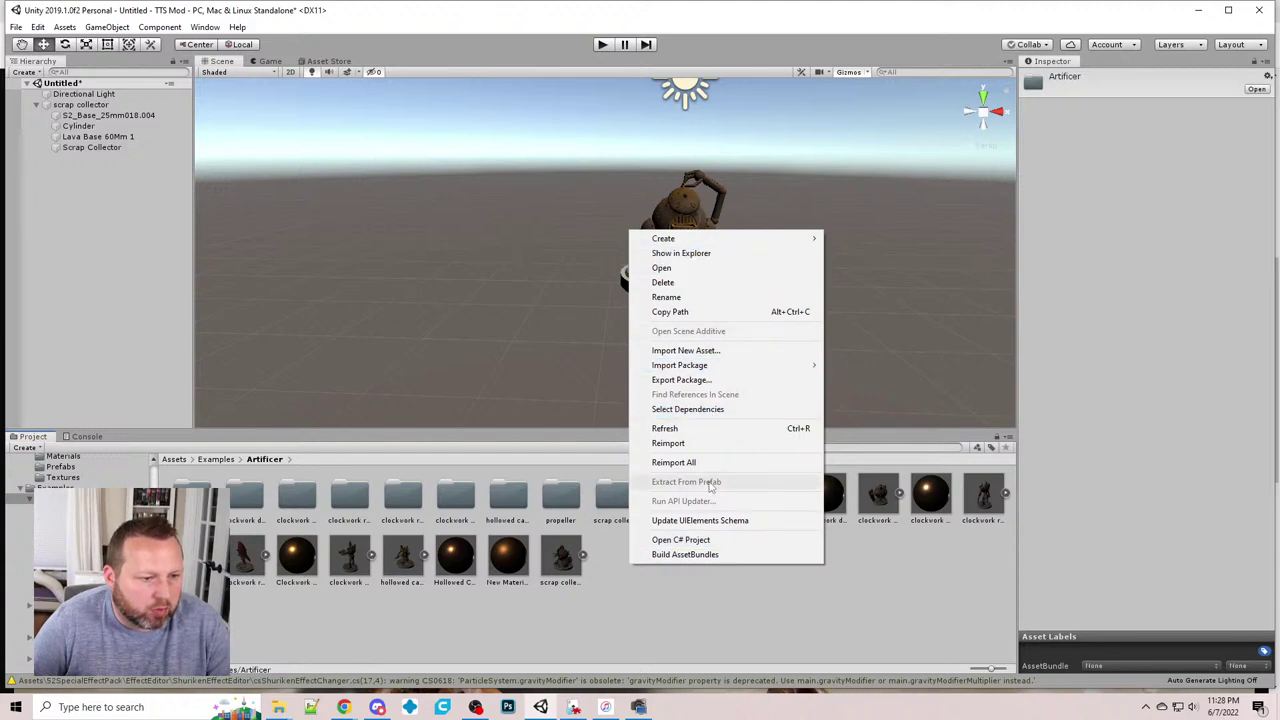
{"action": "mouse_move", "coordinate": [760, 240]}
{"action": "left_click", "coordinate": [880, 371]}
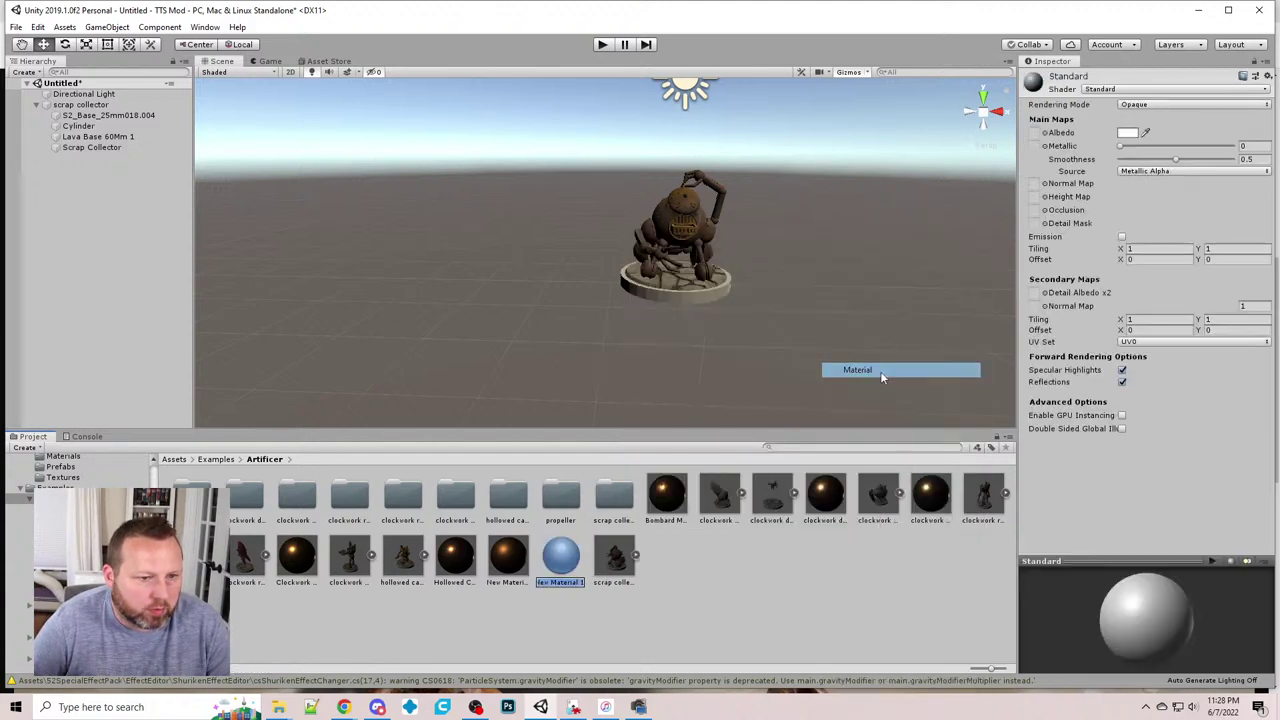
{"action": "type", "text": "sc"}
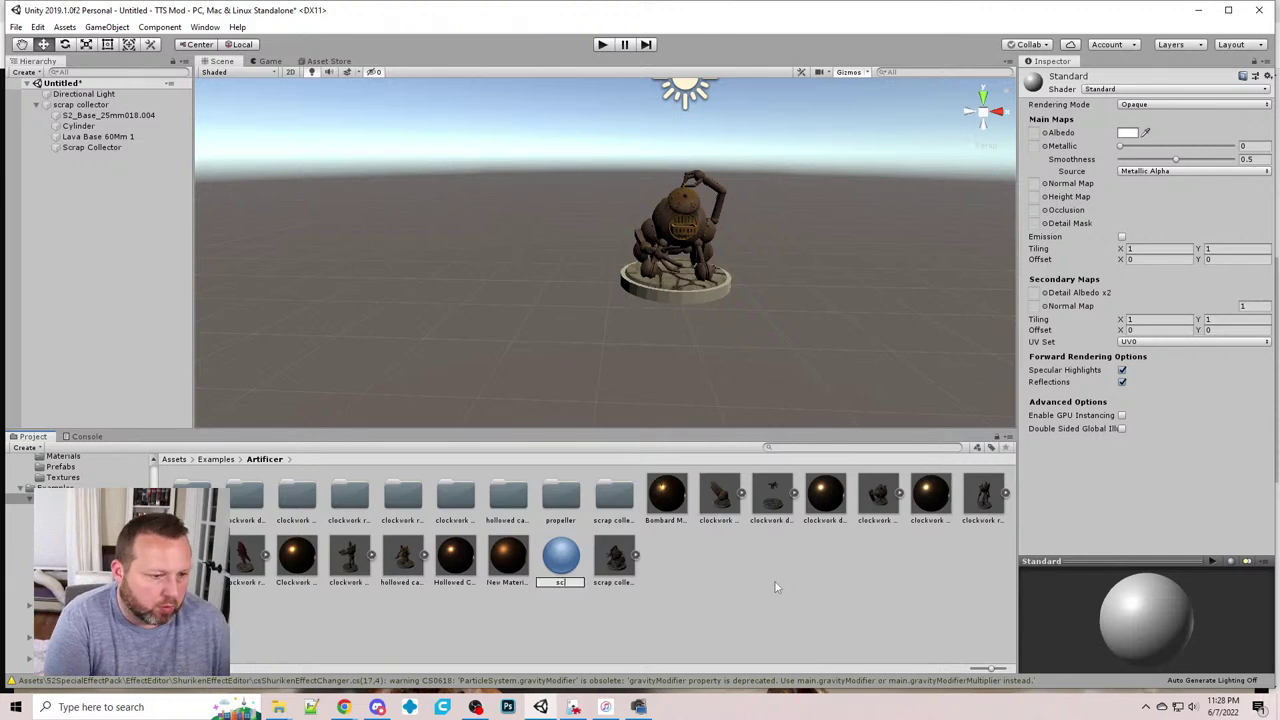
{"action": "type", "text": "rap collector"}
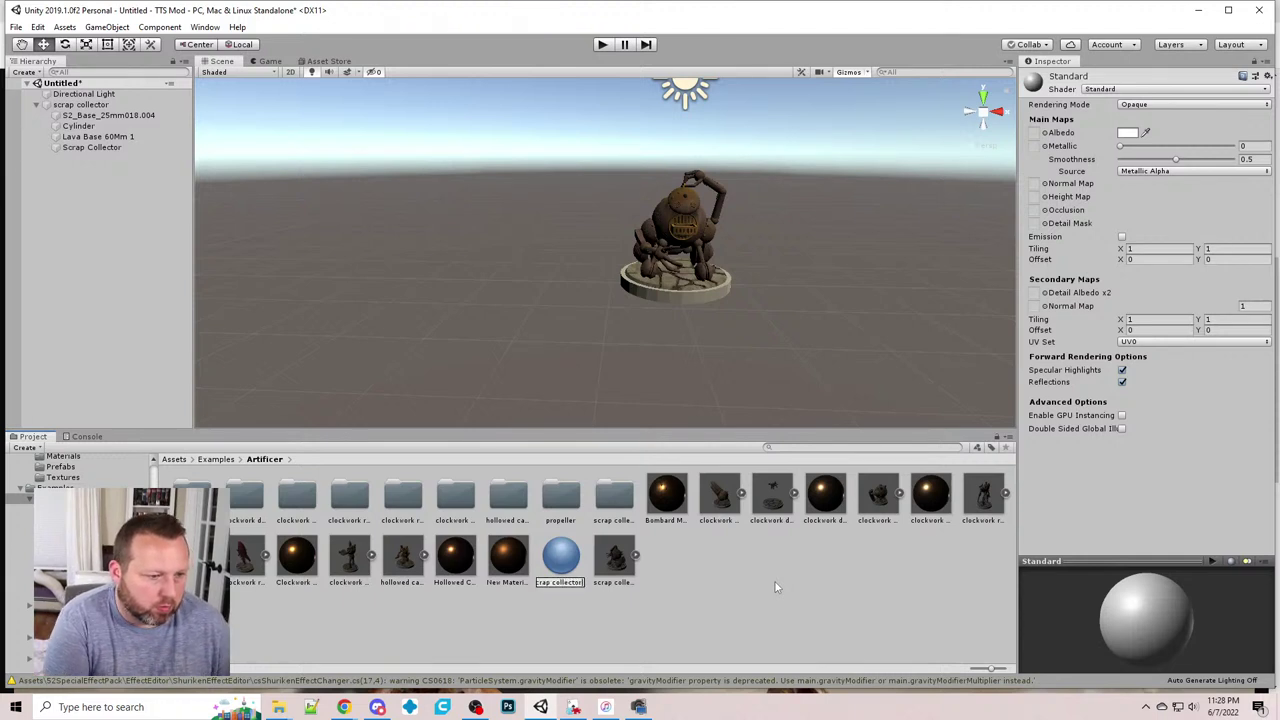
{"action": "key", "text": "Return"}
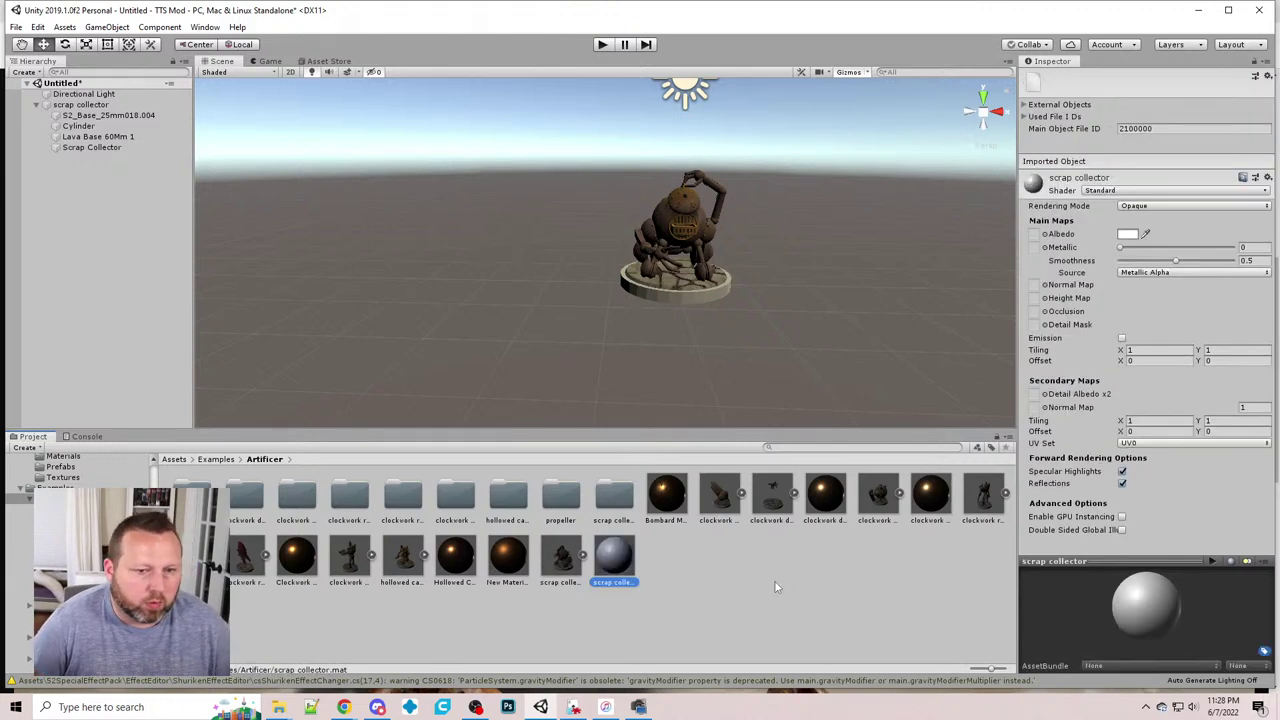
- Assign the "scrape collector" texture as the Albedo map of the scrap collector material
{"action": "left_click", "coordinate": [1035, 234]}
{"action": "scroll", "coordinate": [68, 140], "scroll_direction": "down", "scroll_amount": 3}
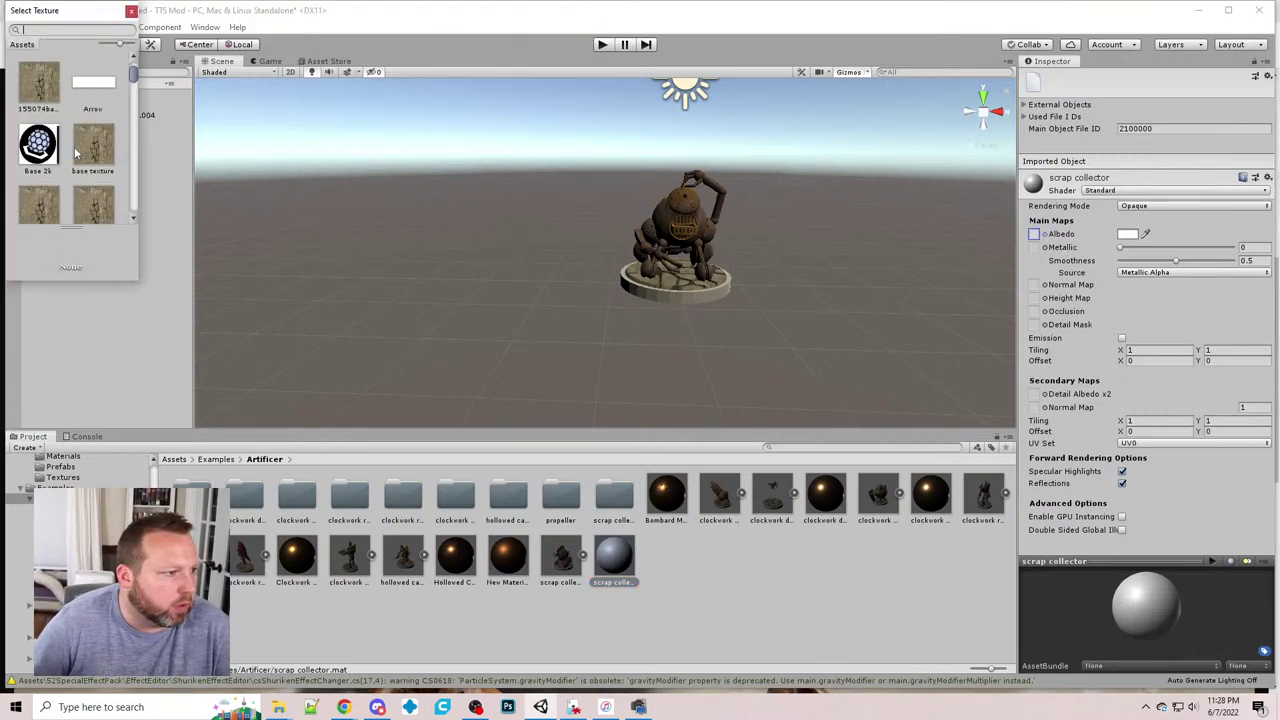
{"action": "scroll", "coordinate": [68, 140], "scroll_direction": "down", "scroll_amount": 5}
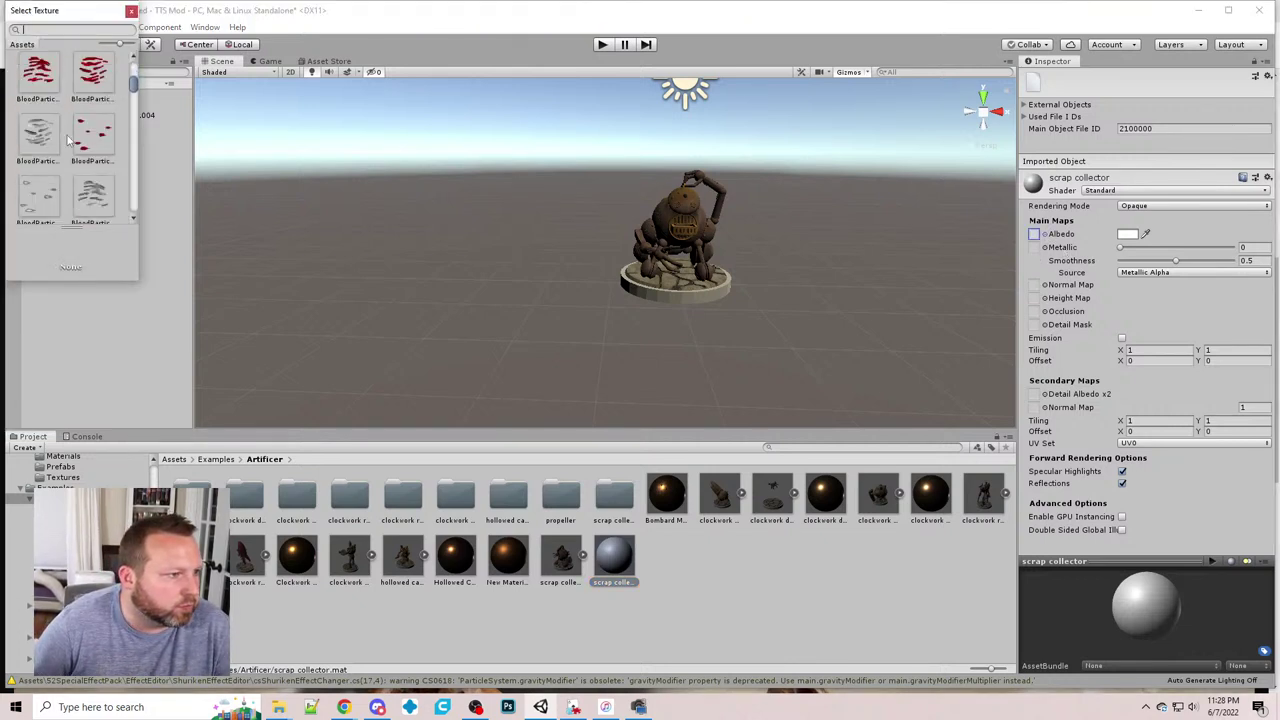
{"action": "scroll", "coordinate": [68, 150], "scroll_direction": "down", "scroll_amount": 5}
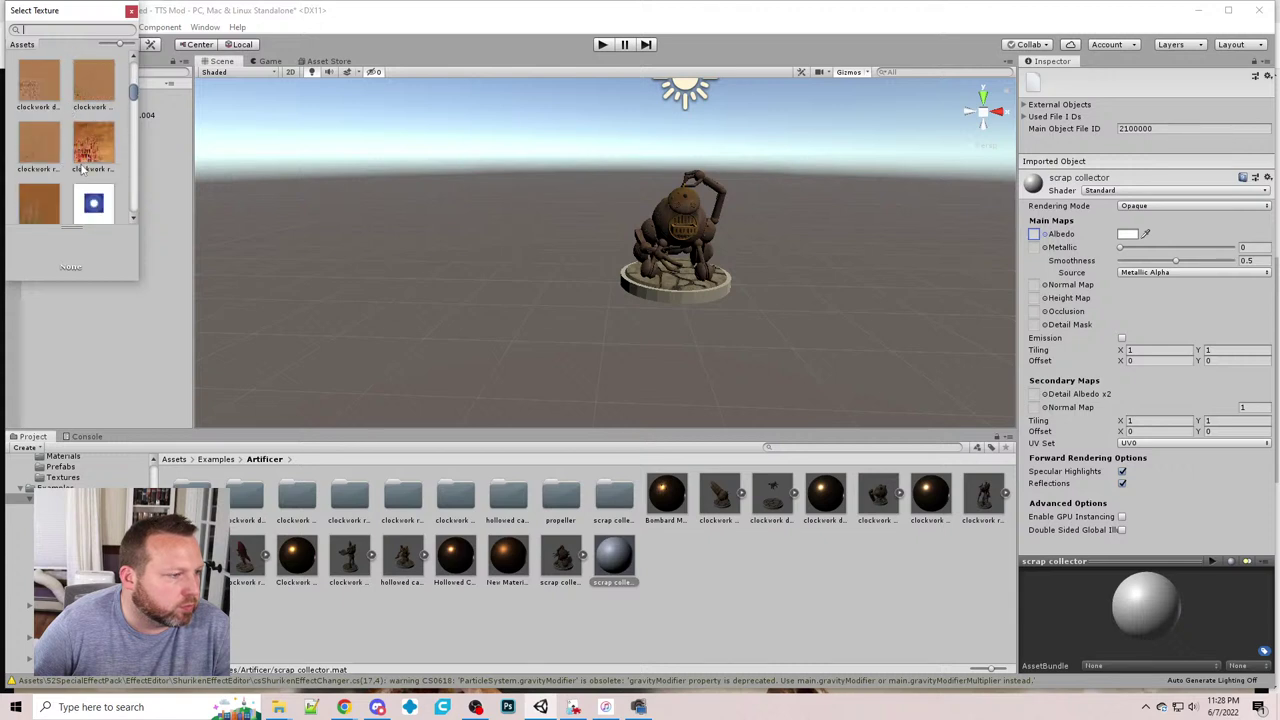
{"action": "scroll", "coordinate": [71, 180], "scroll_direction": "down", "scroll_amount": 3}
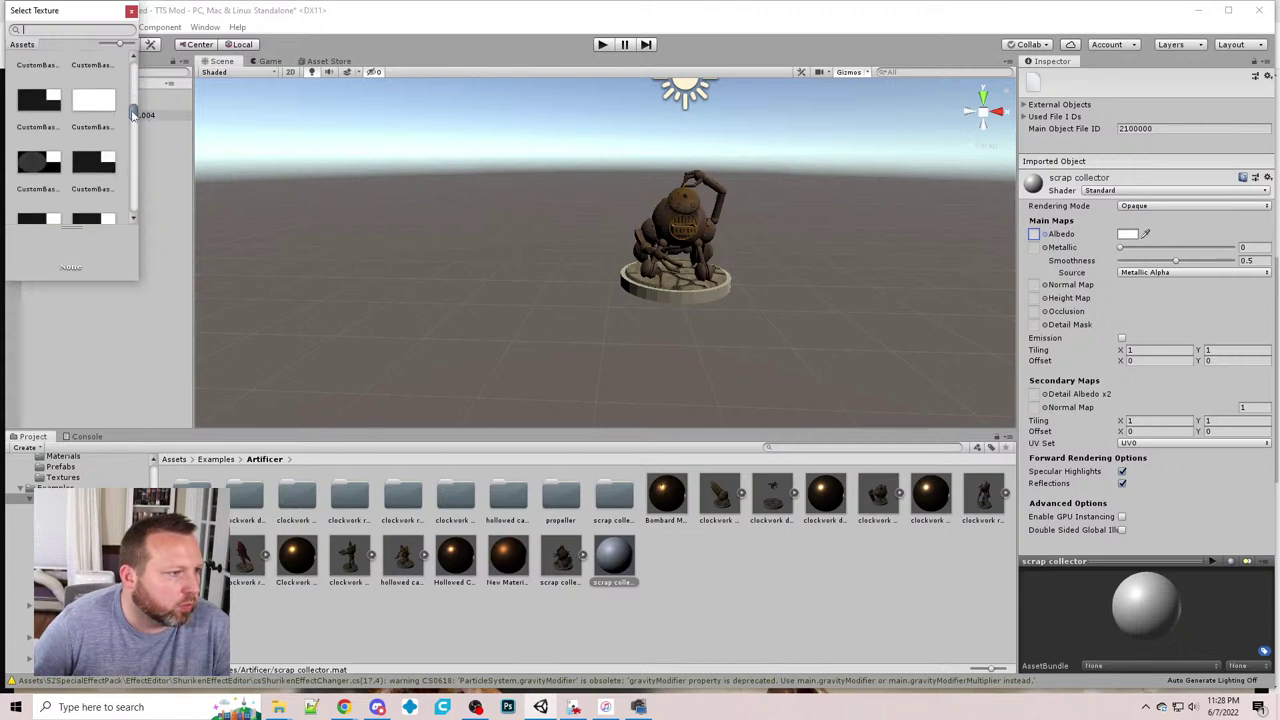
{"action": "left_click_drag", "start_coordinate": [134, 117], "coordinate": [135, 171]}
{"action": "left_click", "coordinate": [42, 152]}
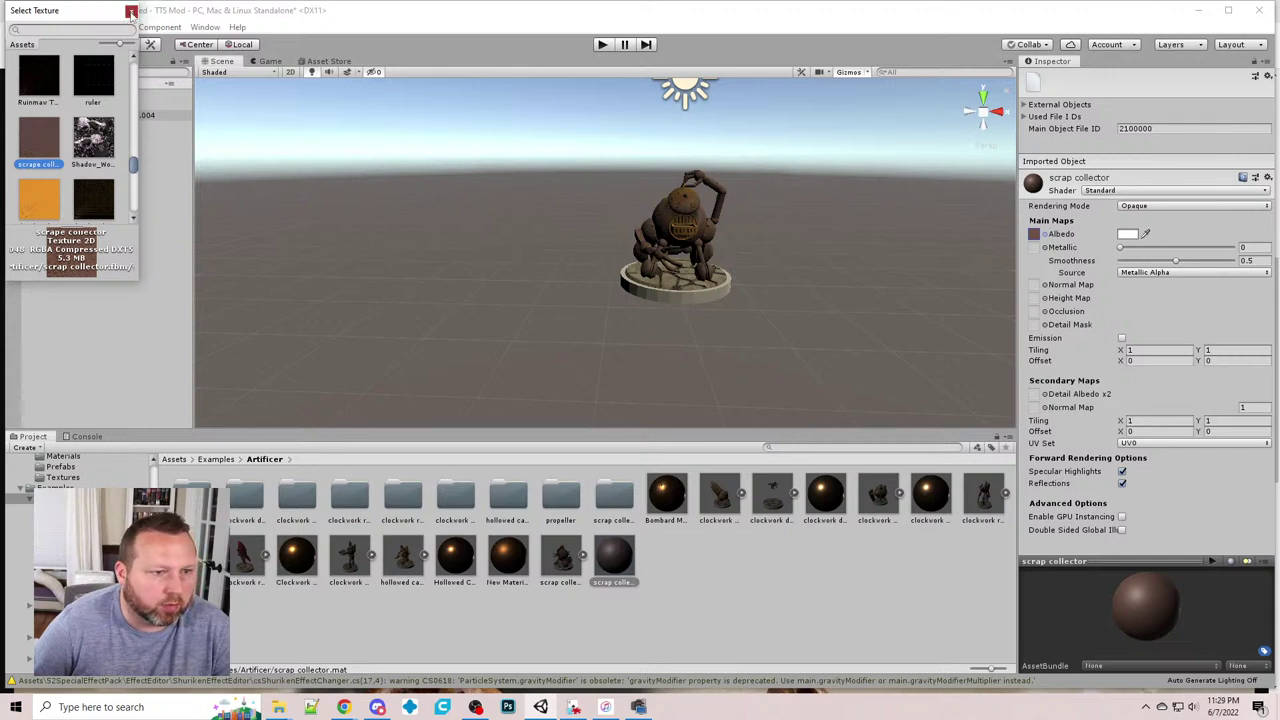
{"action": "left_click", "coordinate": [130, 12]}
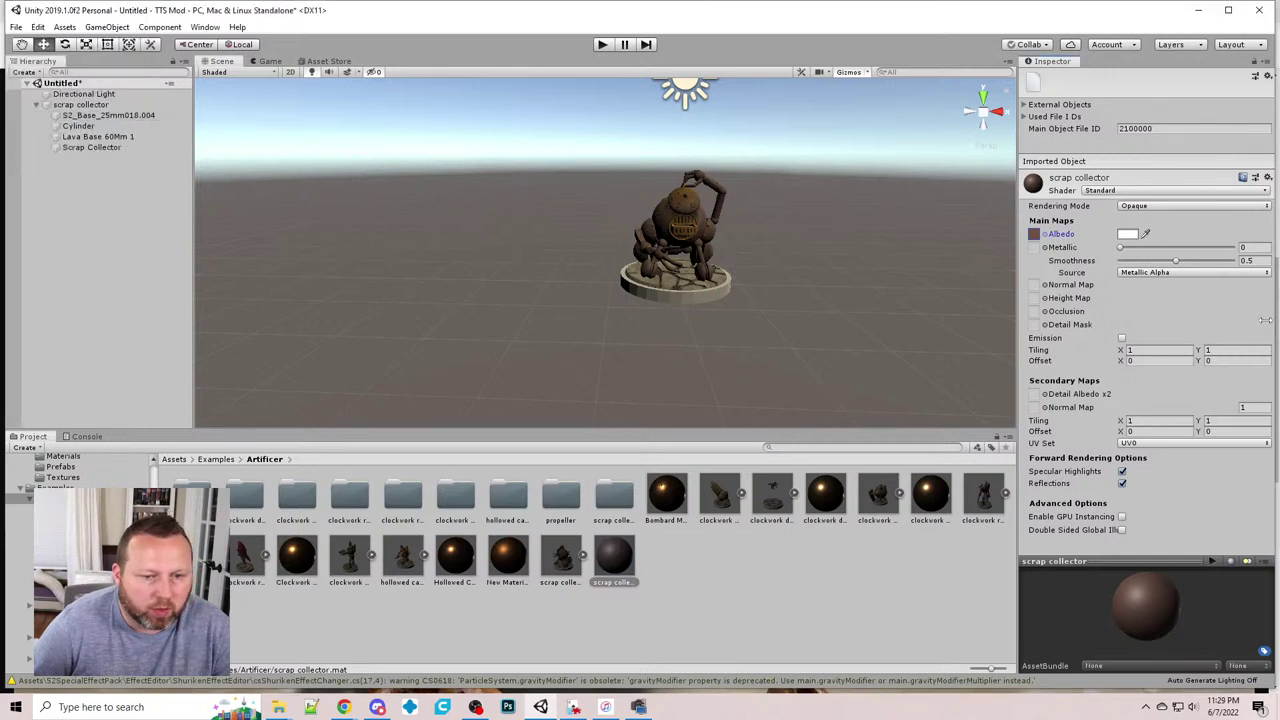
- Set the scrap collector material's Metallic to 0.9 and Smoothness to 0.7, and apply it to the robot model in the scene
{"action": "left_click", "coordinate": [1260, 246]}
{"action": "type", "text": ".9"}
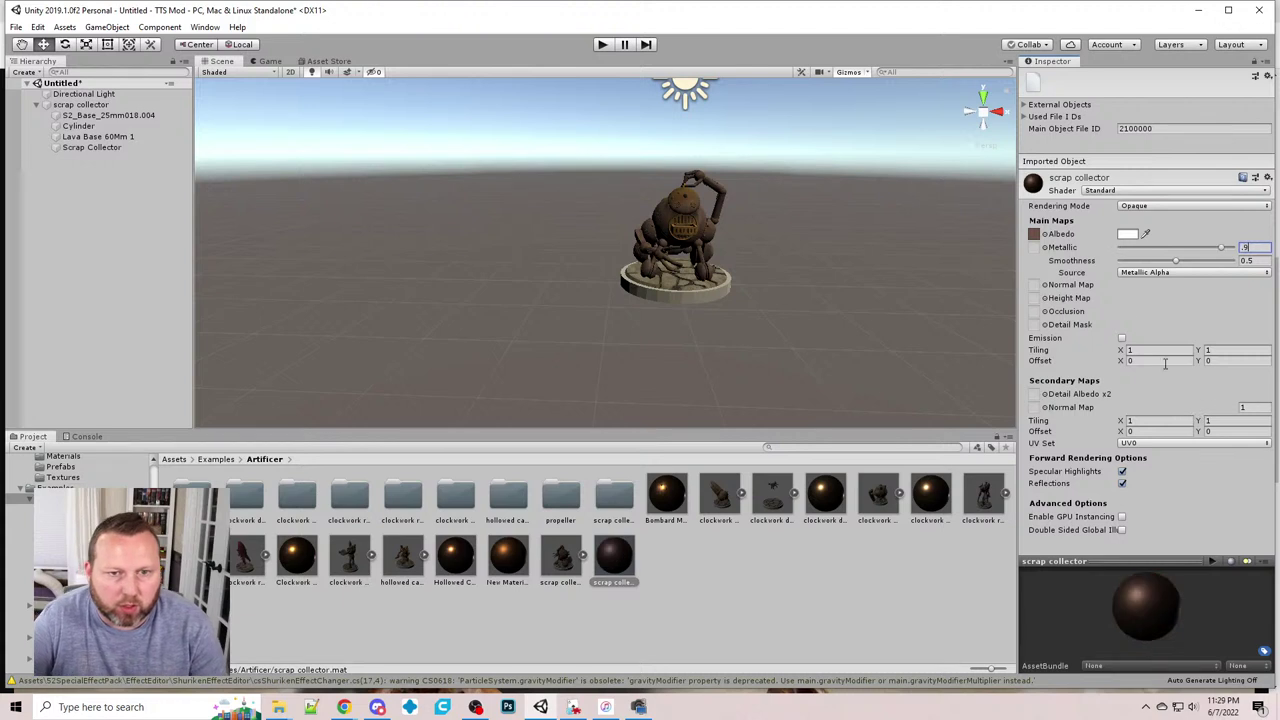
{"action": "key", "text": "Tab"}
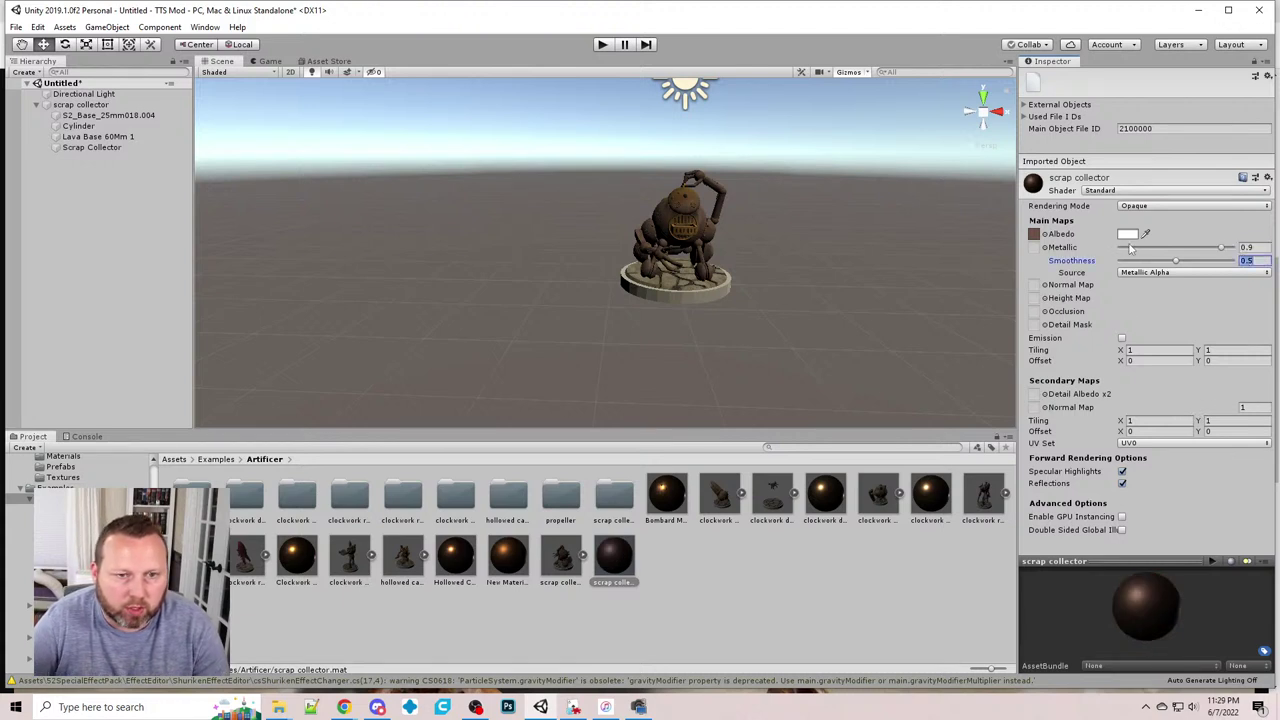
{"action": "type", "text": ".7"}
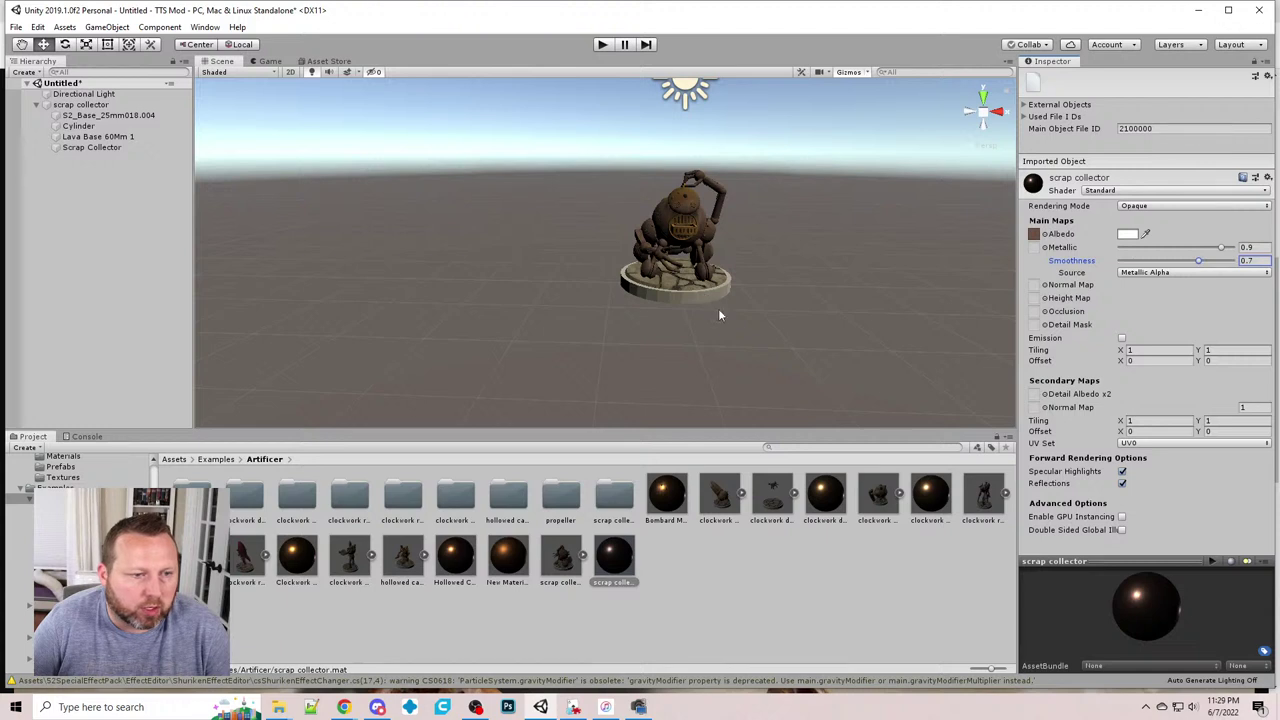
{"action": "left_click", "coordinate": [700, 586]}
{"action": "left_click_drag", "start_coordinate": [613, 557], "coordinate": [670, 232]}
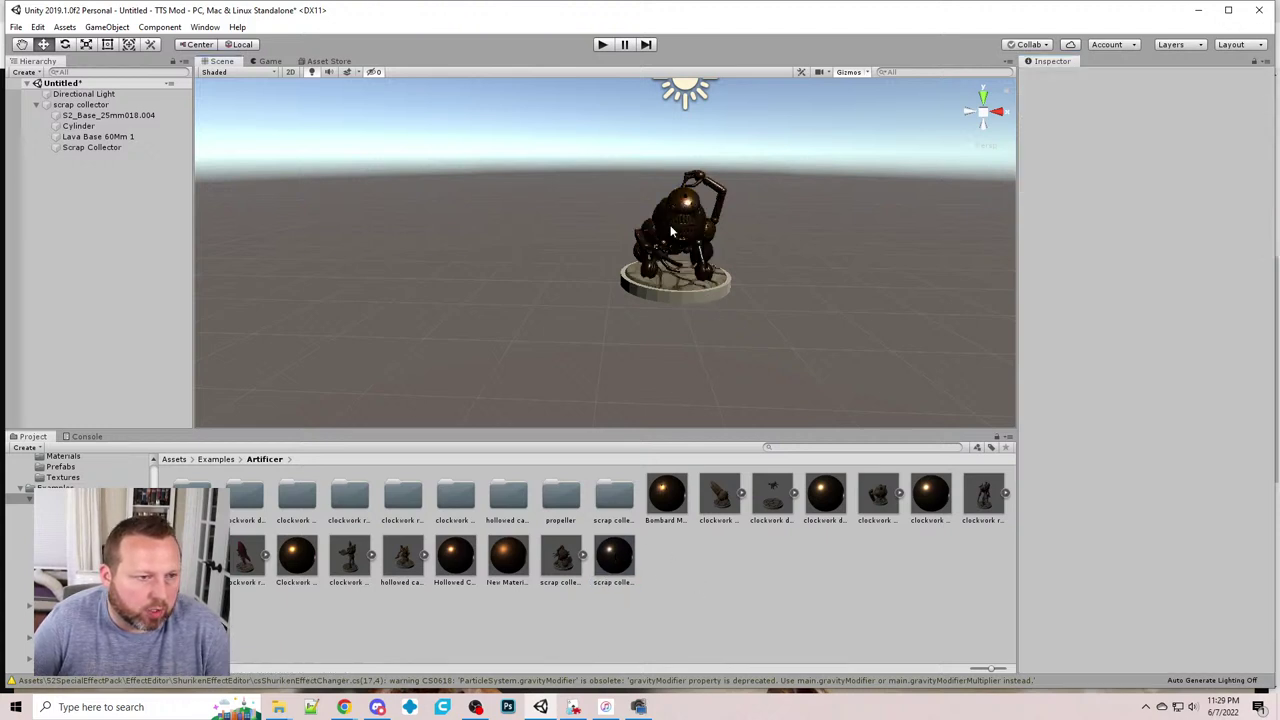
- Examine the textured scrap collector and its collider from several angles, and compare the model with the reference artwork in the browser
{"action": "middle_click_drag", "start_coordinate": [503, 291], "coordinate": [491, 326]}
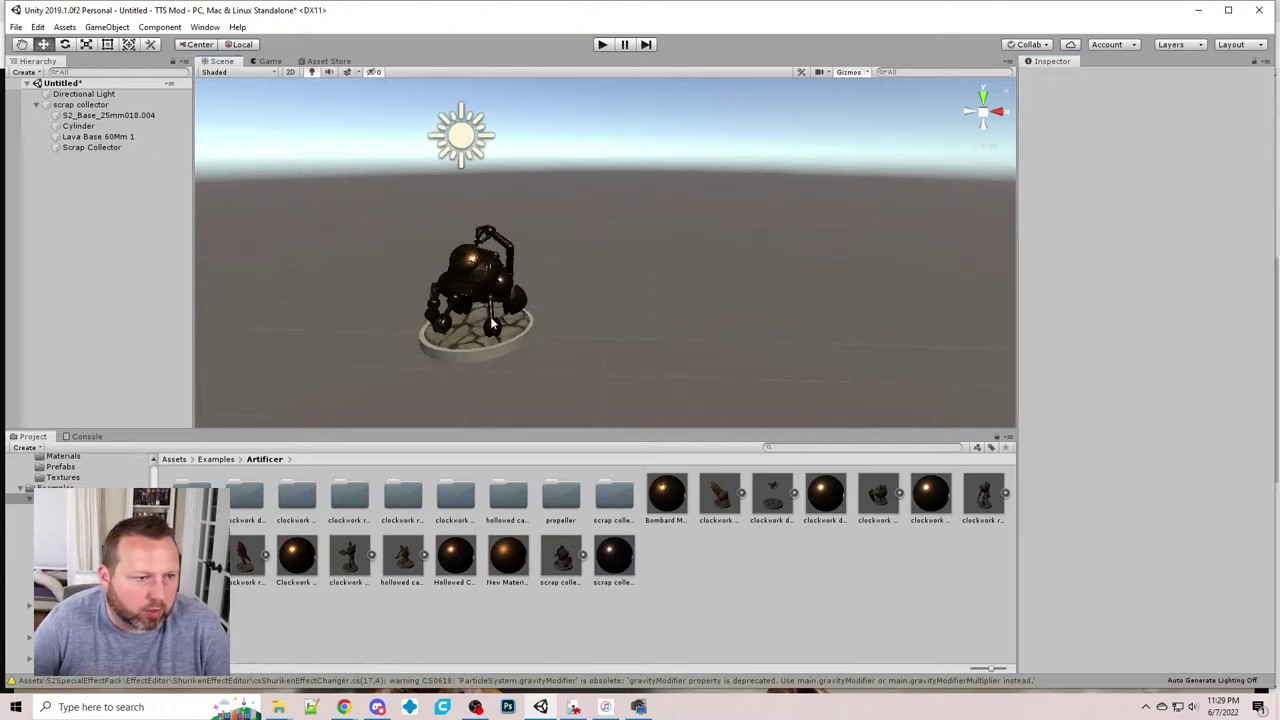
{"action": "right_click_drag", "start_coordinate": [491, 326], "coordinate": [597, 334]}
{"action": "middle_click_drag", "start_coordinate": [494, 343], "coordinate": [590, 335]}
{"action": "left_click_drag", "start_coordinate": [590, 335], "coordinate": [580, 345], "text": "alt"}
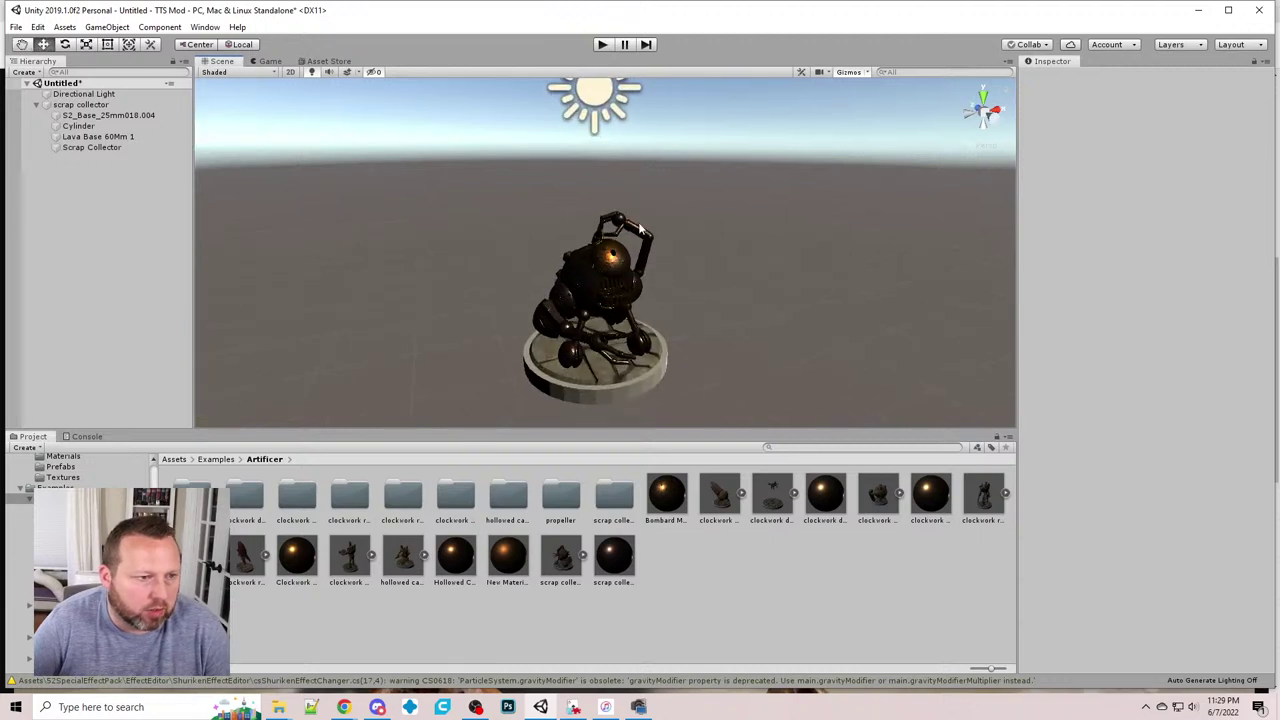
{"action": "scroll", "coordinate": [711, 346], "scroll_direction": "up", "scroll_amount": 3}
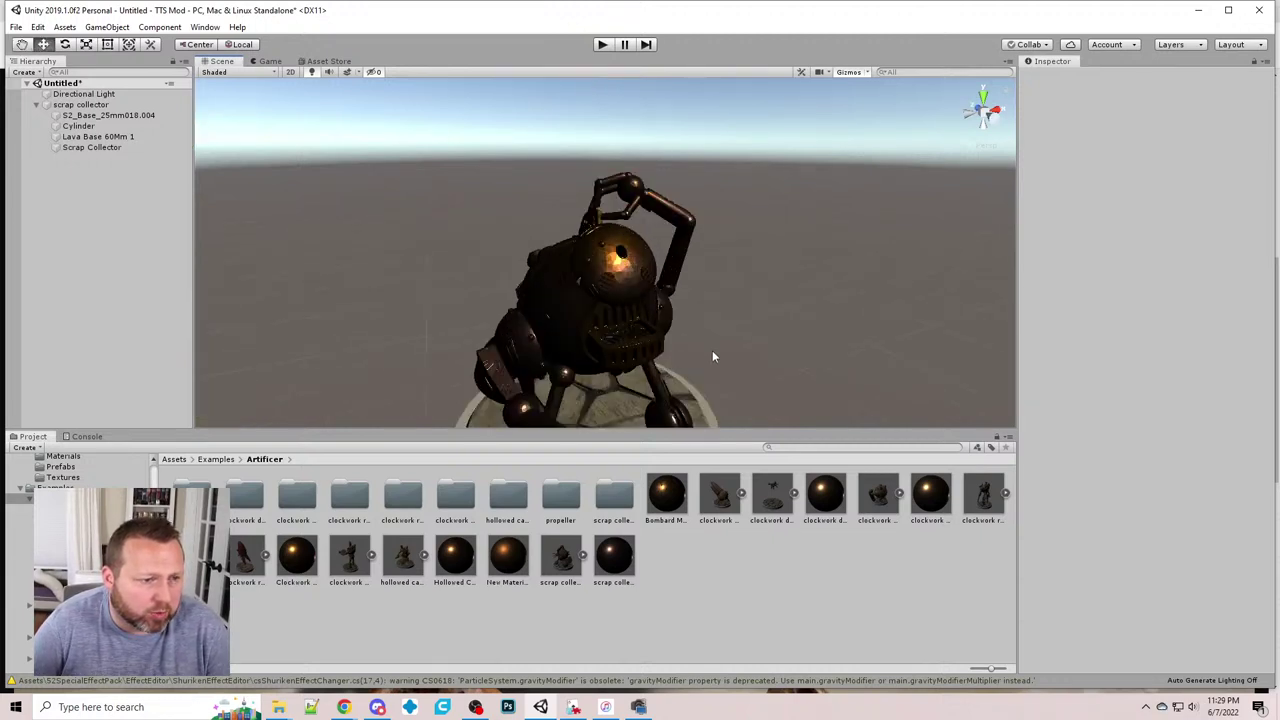
{"action": "scroll", "coordinate": [709, 349], "scroll_direction": "down", "scroll_amount": 1}
{"action": "left_click_drag", "start_coordinate": [706, 349], "coordinate": [718, 305], "text": "alt"}
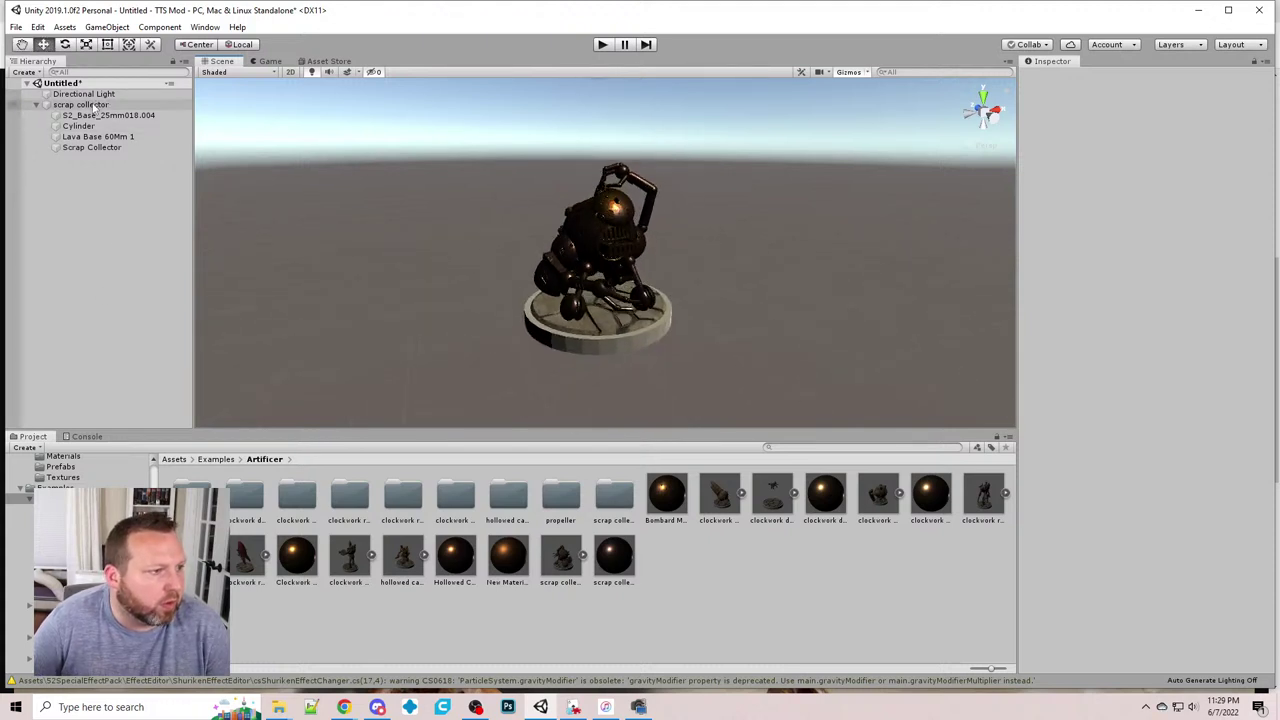
{"action": "left_click", "coordinate": [80, 104]}
{"action": "left_click_drag", "start_coordinate": [674, 290], "coordinate": [625, 305], "text": "alt"}
{"action": "middle_click_drag", "start_coordinate": [625, 305], "coordinate": [642, 308]}
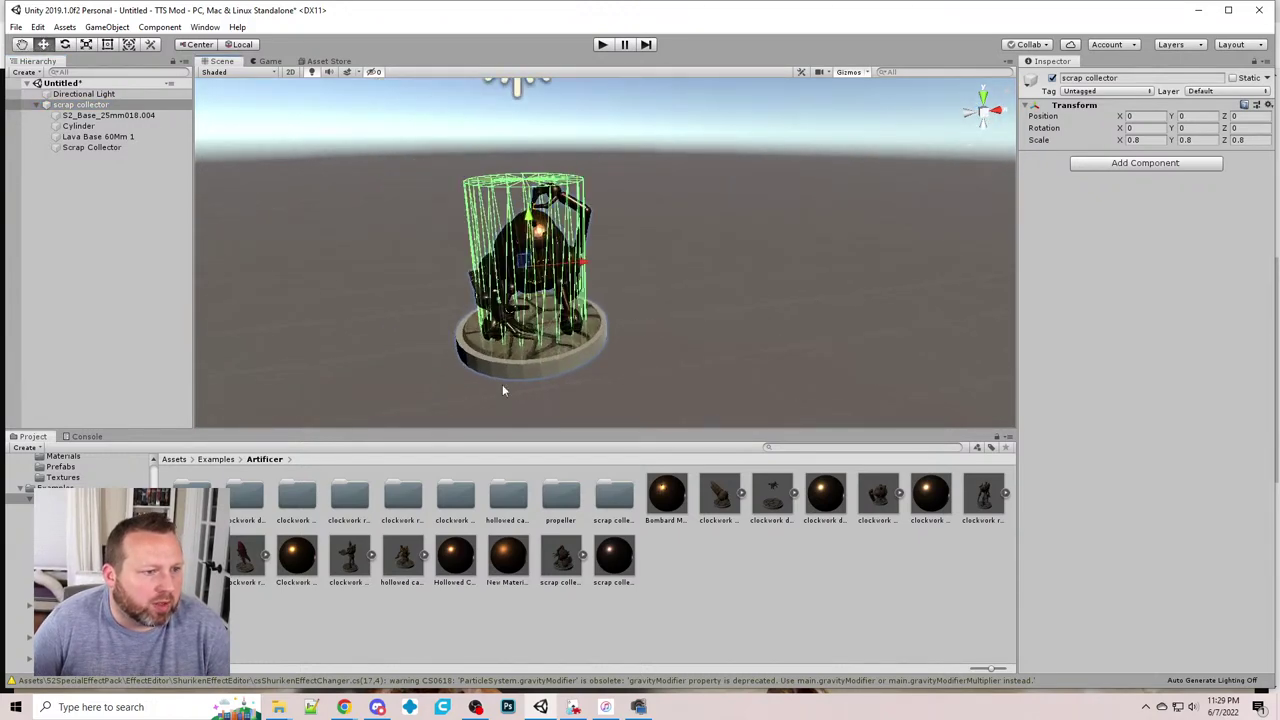
{"action": "right_click_drag", "start_coordinate": [502, 384], "coordinate": [511, 354]}
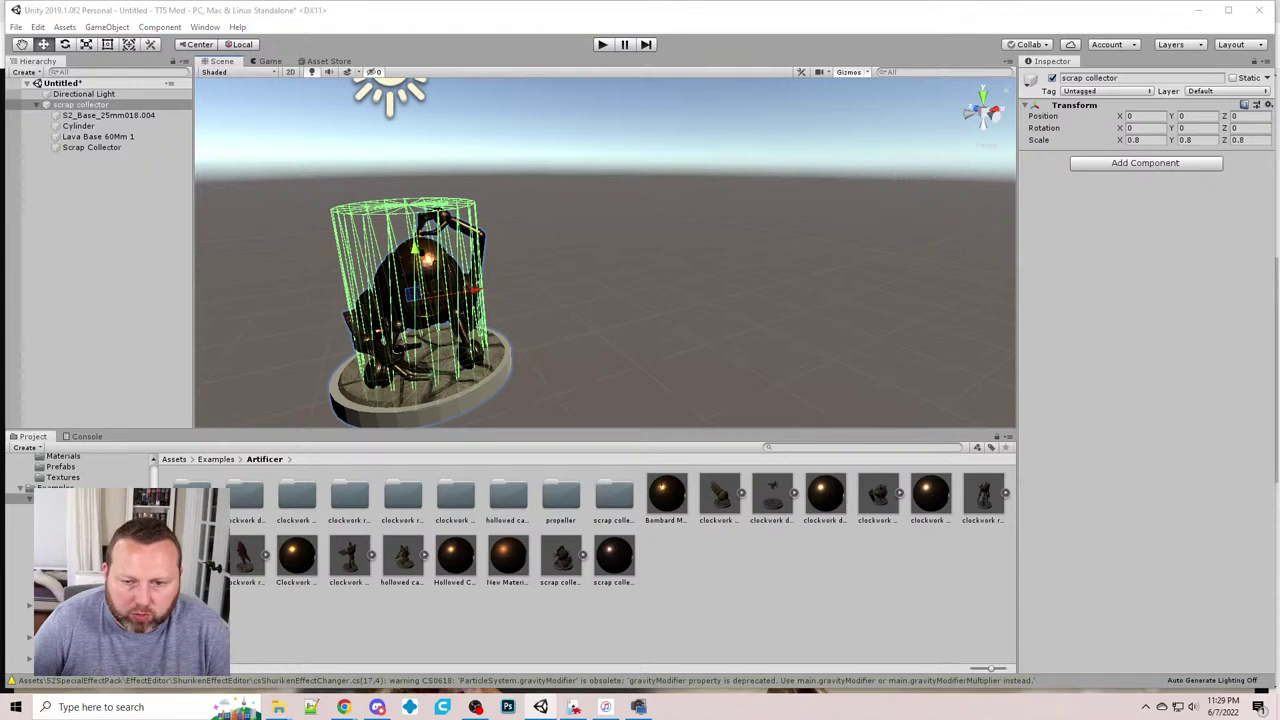
{"action": "key", "text": "alt+Tab"}
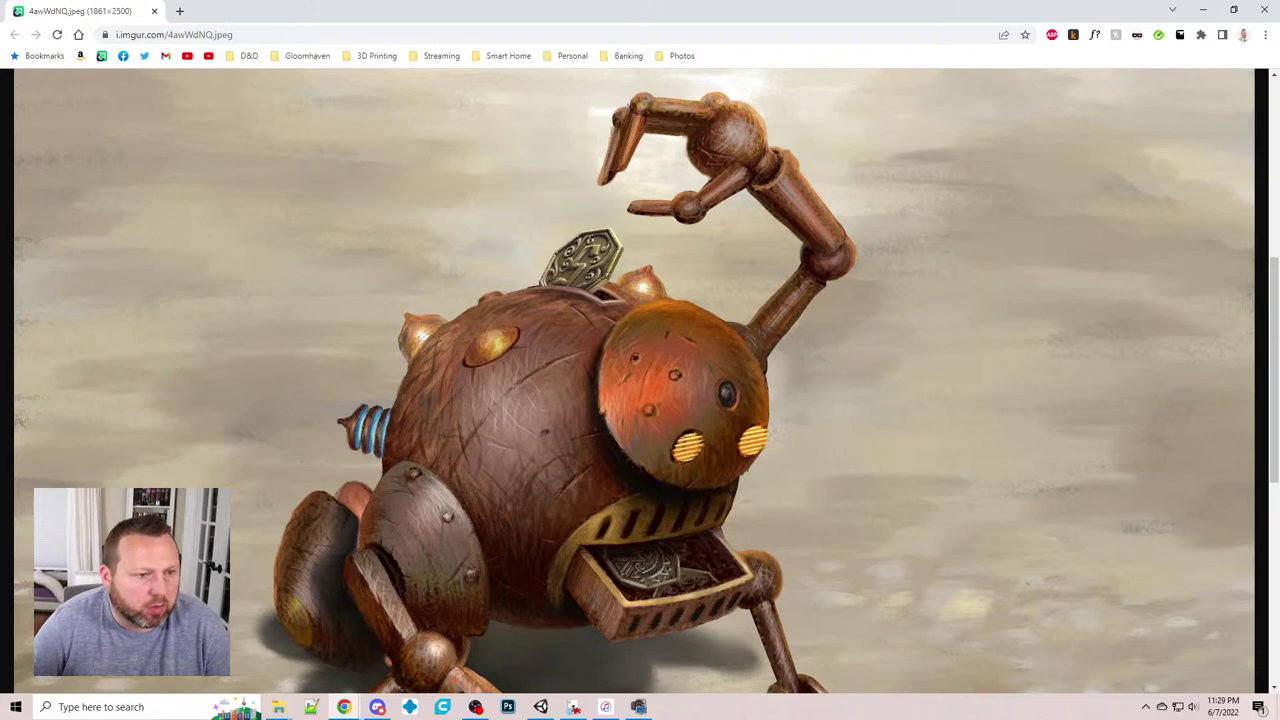
{"action": "left_click", "coordinate": [1200, 10]}
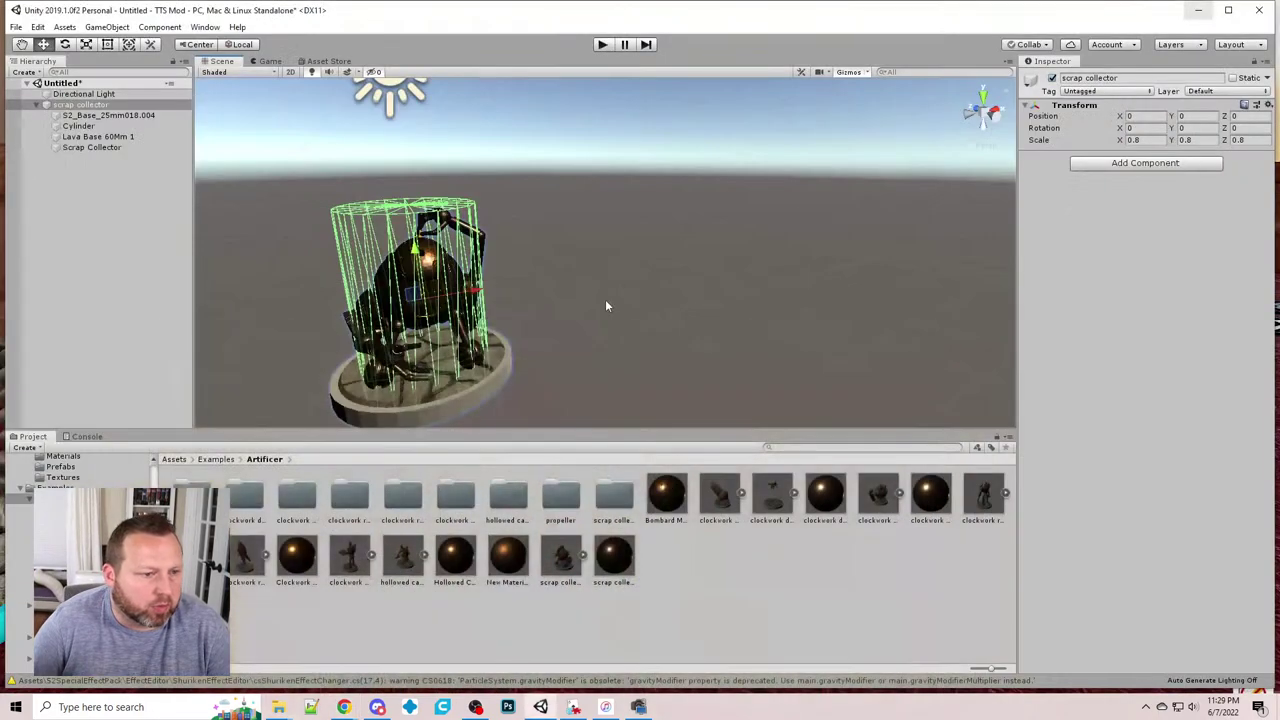
- Create a prefab from the parent scrap collector object in the Examples/Prefabs folder
{"action": "left_click", "coordinate": [90, 104]}
{"action": "scroll", "coordinate": [30, 482], "scroll_direction": "down", "scroll_amount": 3}
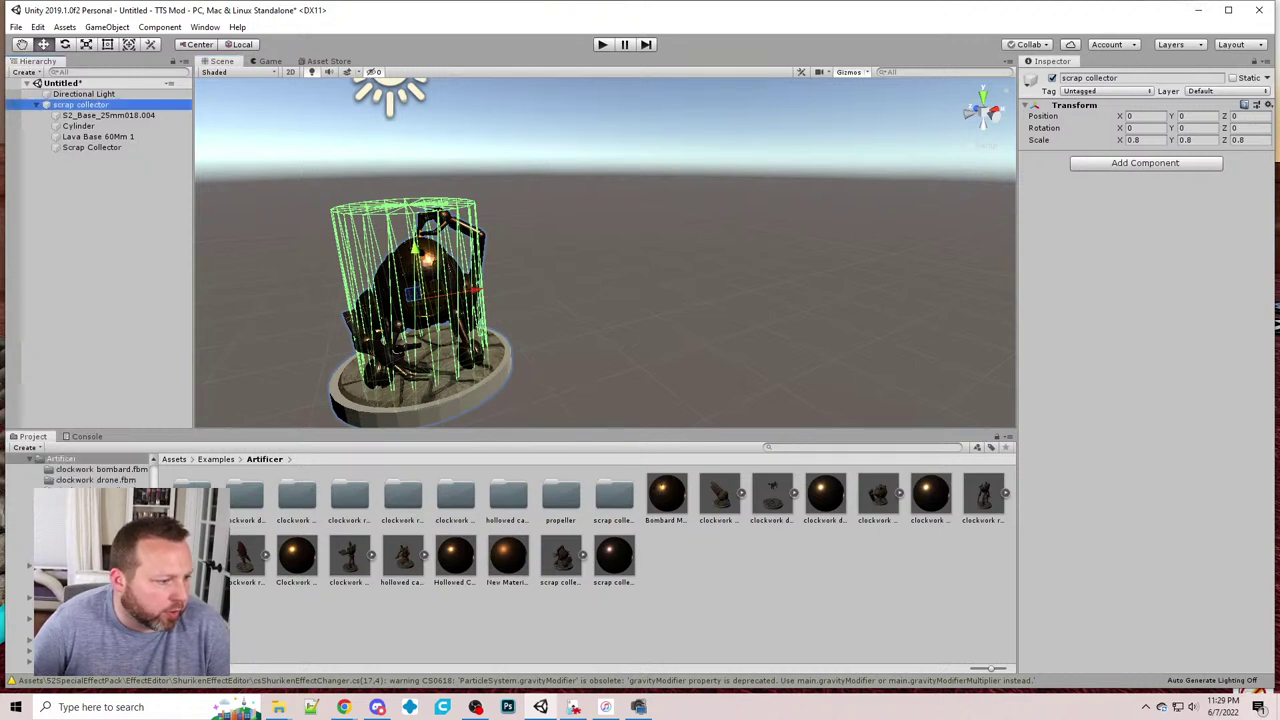
{"action": "scroll", "coordinate": [90, 472], "scroll_direction": "down", "scroll_amount": 2}
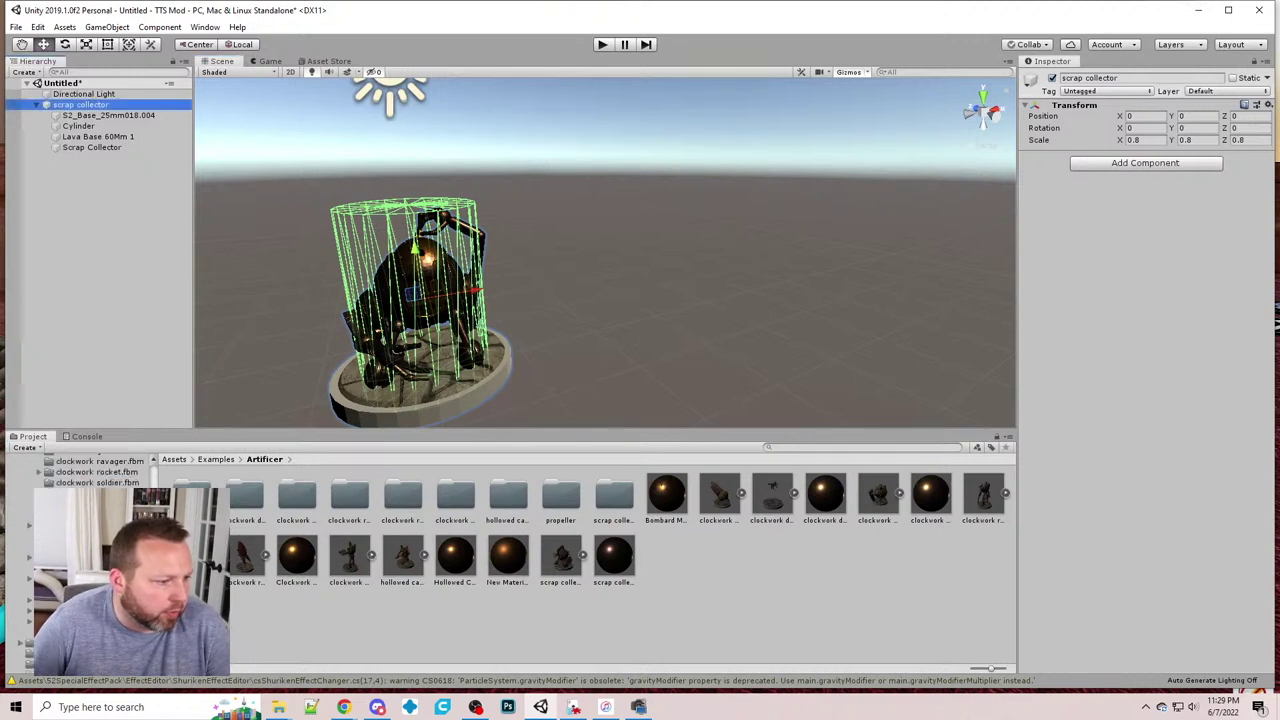
{"action": "left_click", "coordinate": [85, 116]}
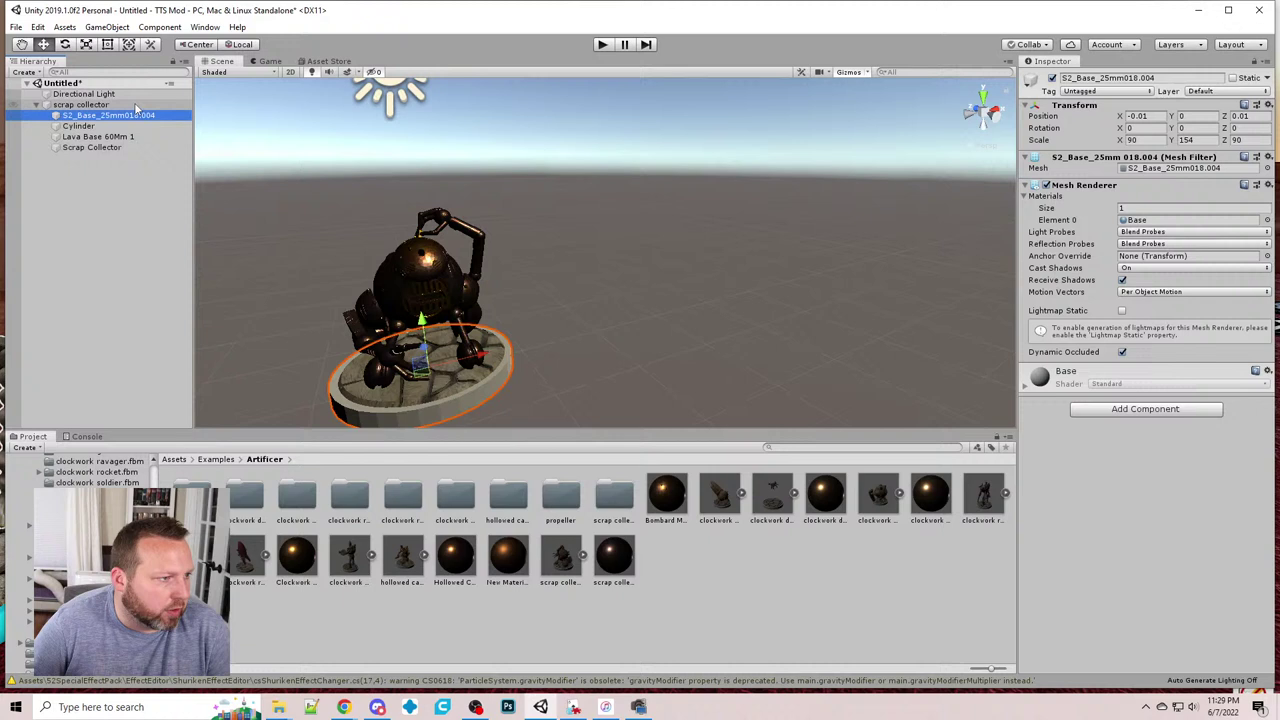
{"action": "left_click", "coordinate": [76, 105]}
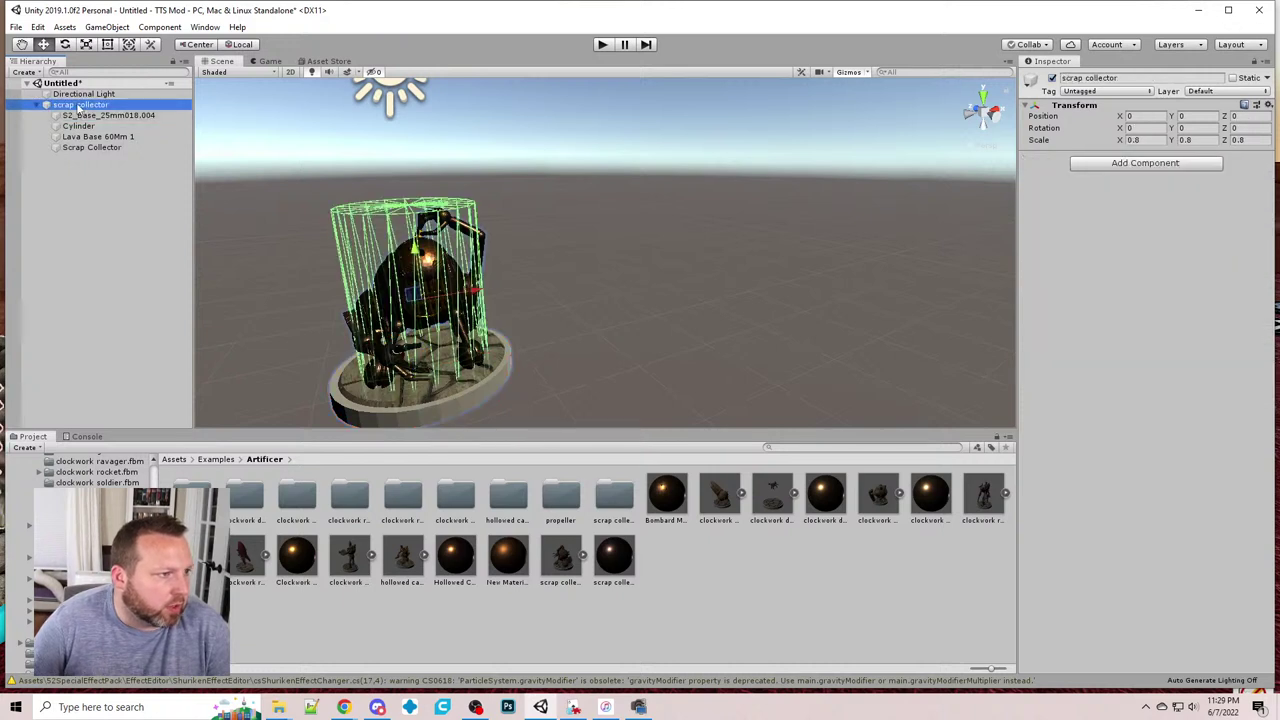
{"action": "left_click_drag", "start_coordinate": [80, 105], "coordinate": [80, 610]}
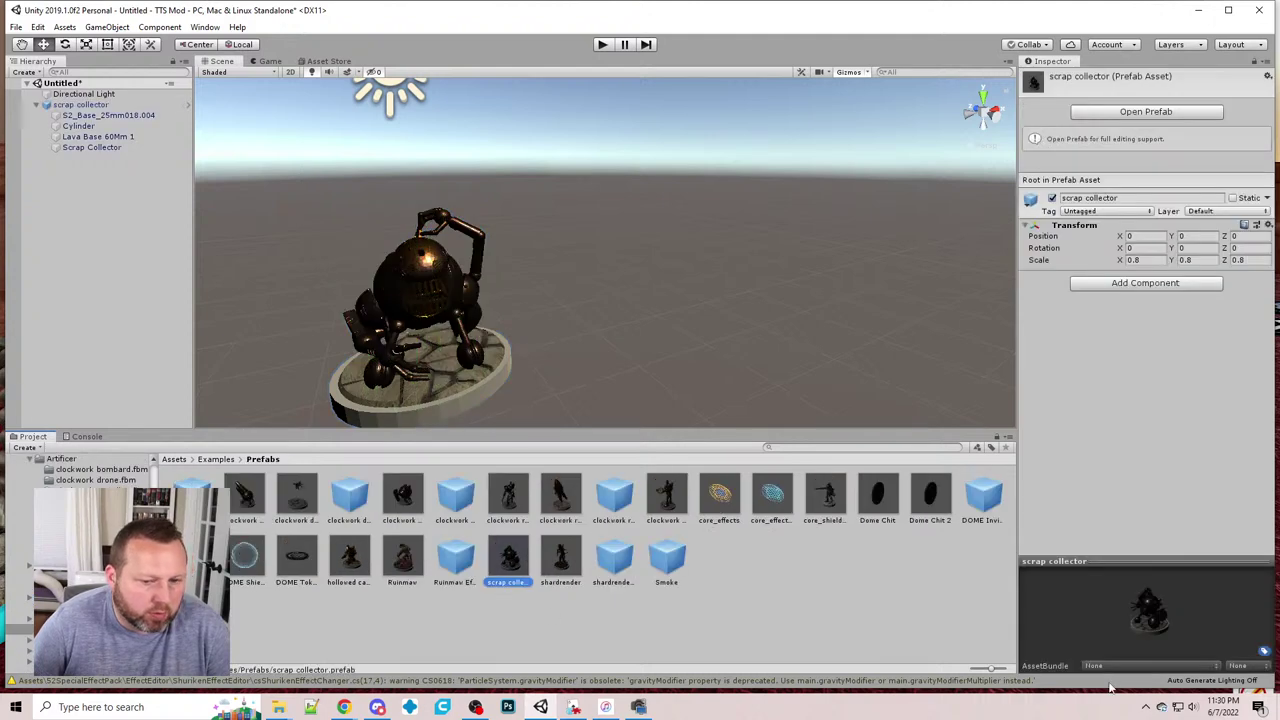
{"action": "left_click", "coordinate": [1116, 667]}
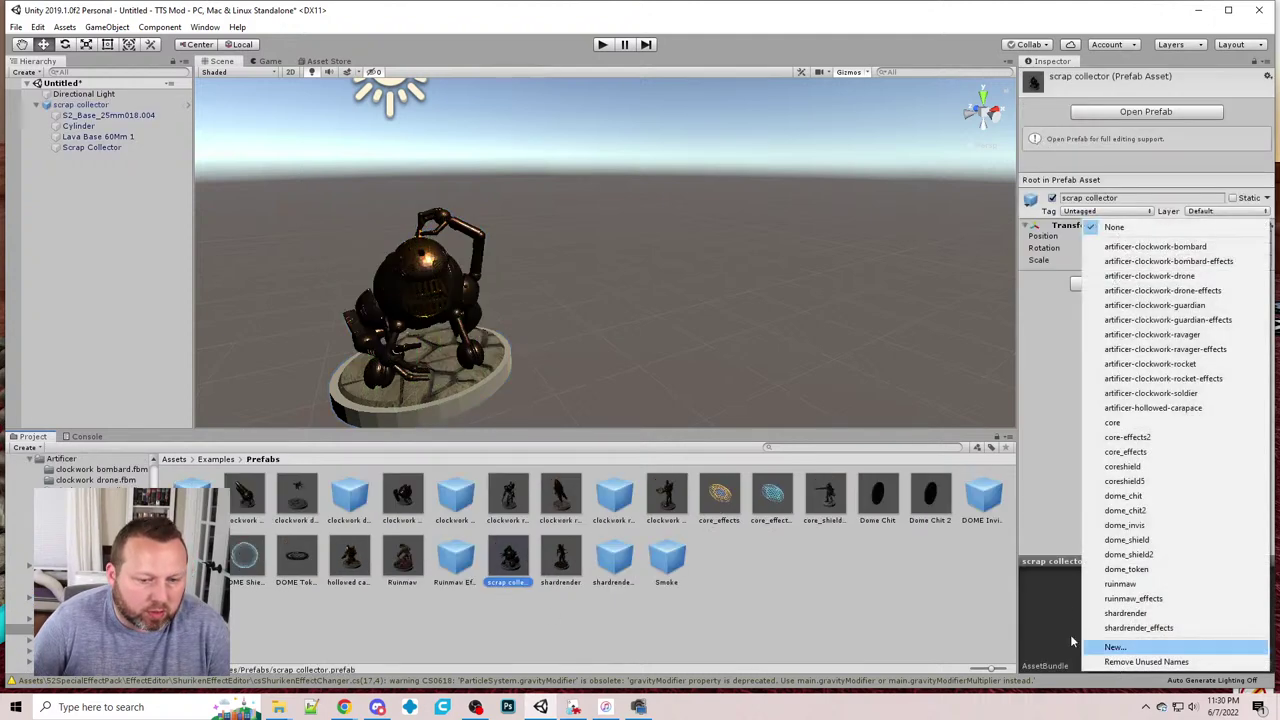
{"action": "left_click", "coordinate": [1136, 652]}
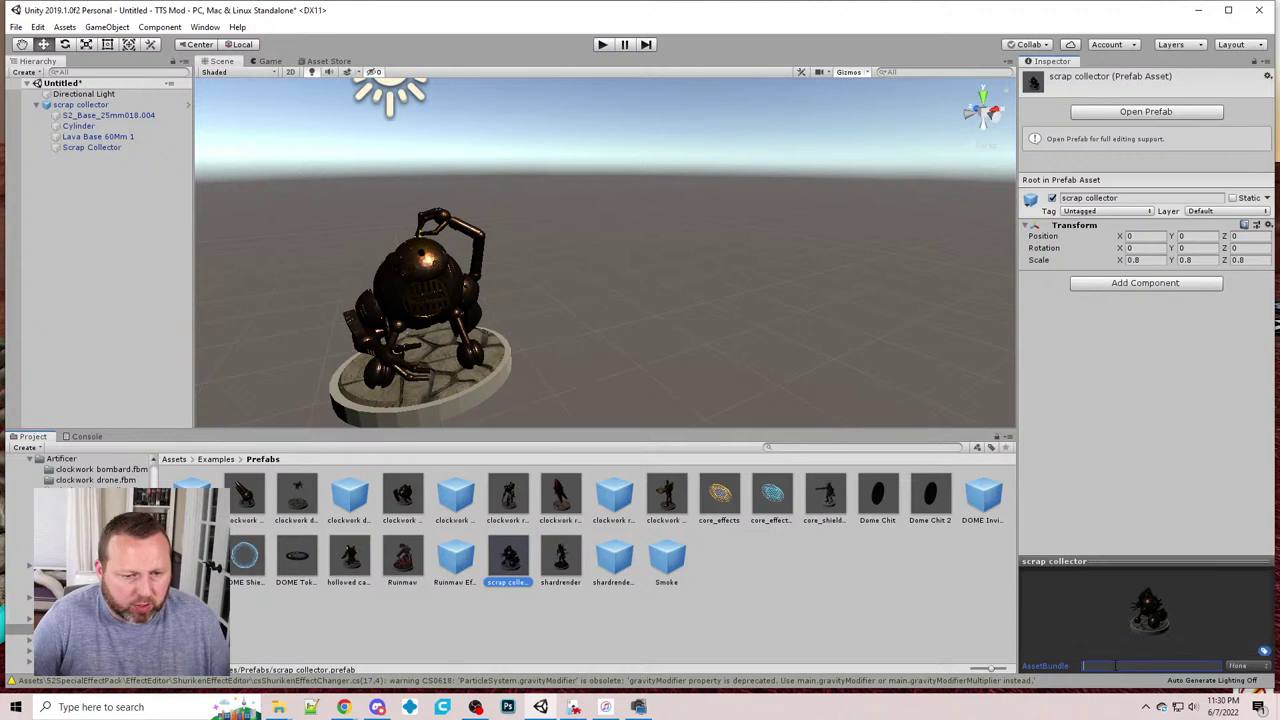
{"action": "left_click", "coordinate": [832, 604]}
- Assign the scrap collector prefab to a new AssetBundle named "artificer-scrap-collector"
{"action": "left_click", "coordinate": [508, 560]}
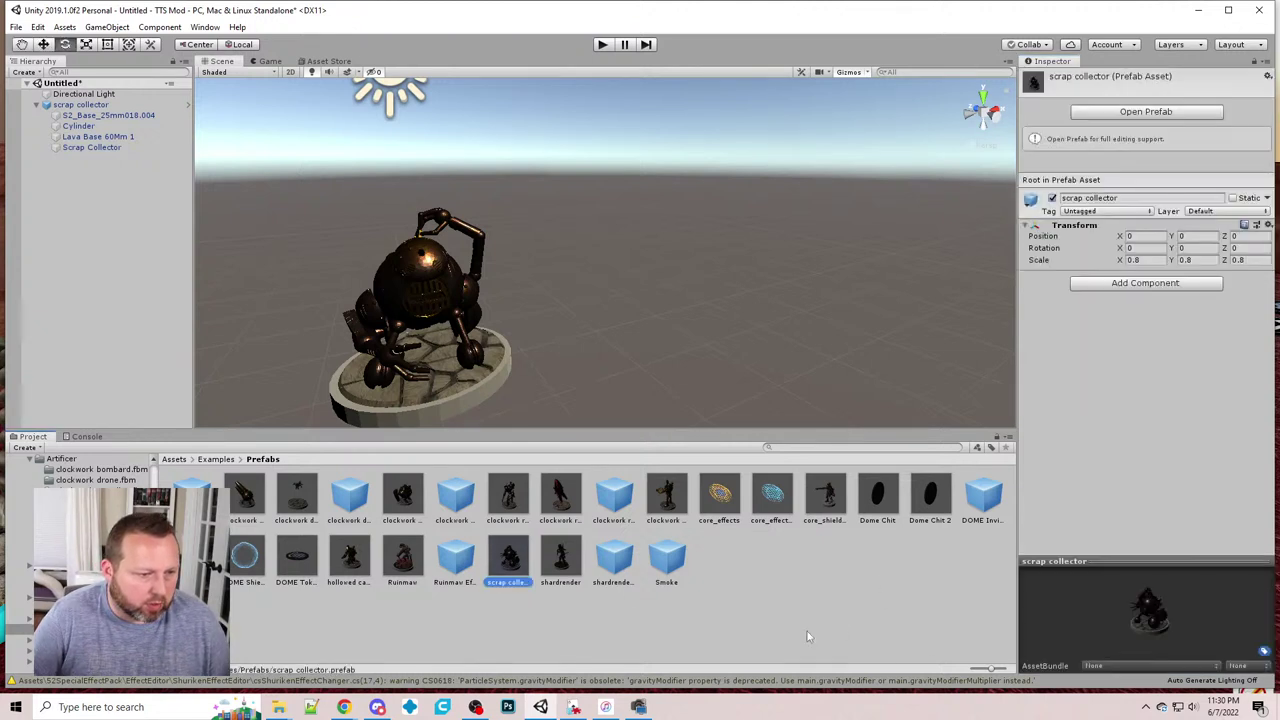
{"action": "left_click", "coordinate": [1150, 665]}
{"action": "left_click", "coordinate": [1193, 648]}
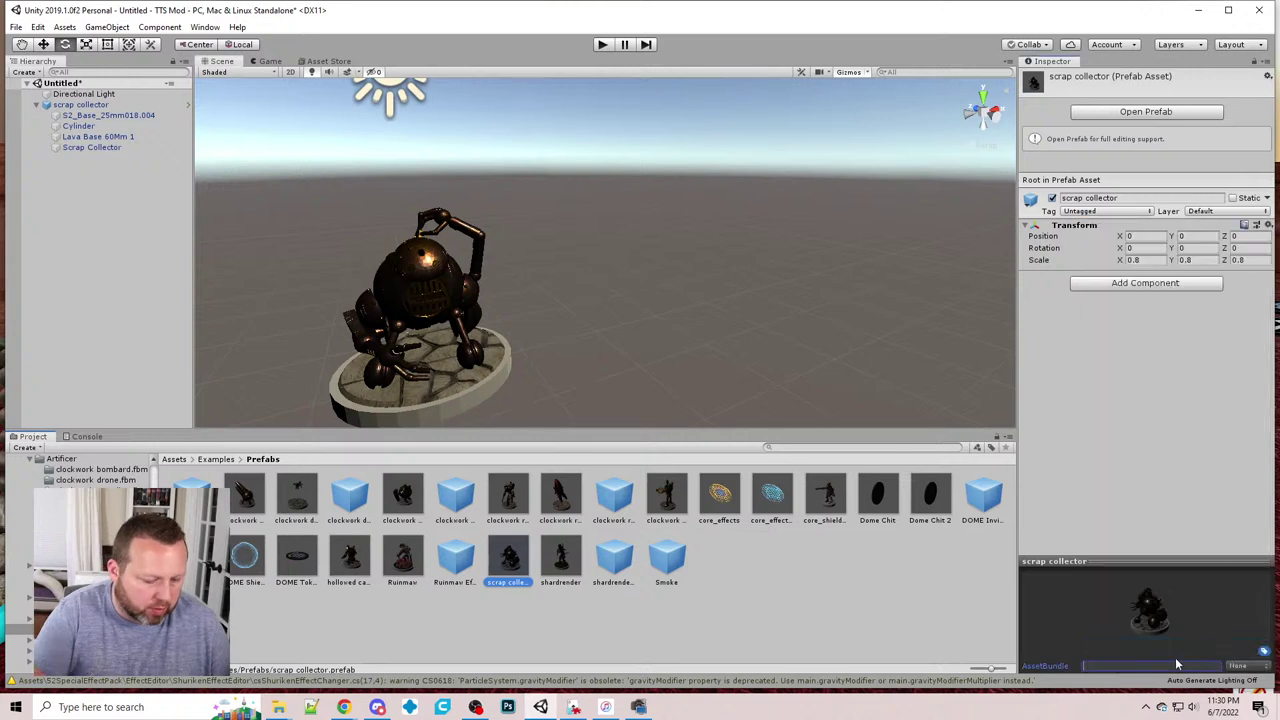
{"action": "type", "text": "artificer-scrap-collector"}
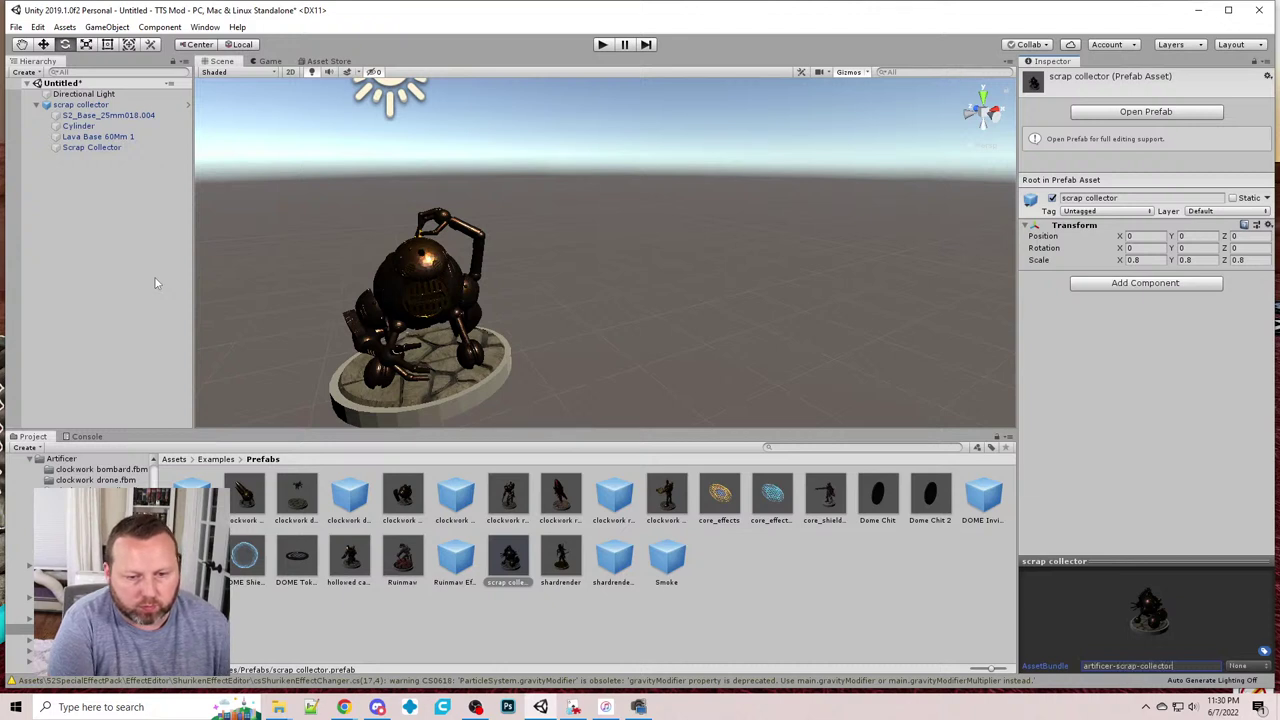
{"action": "key", "text": "Return"}
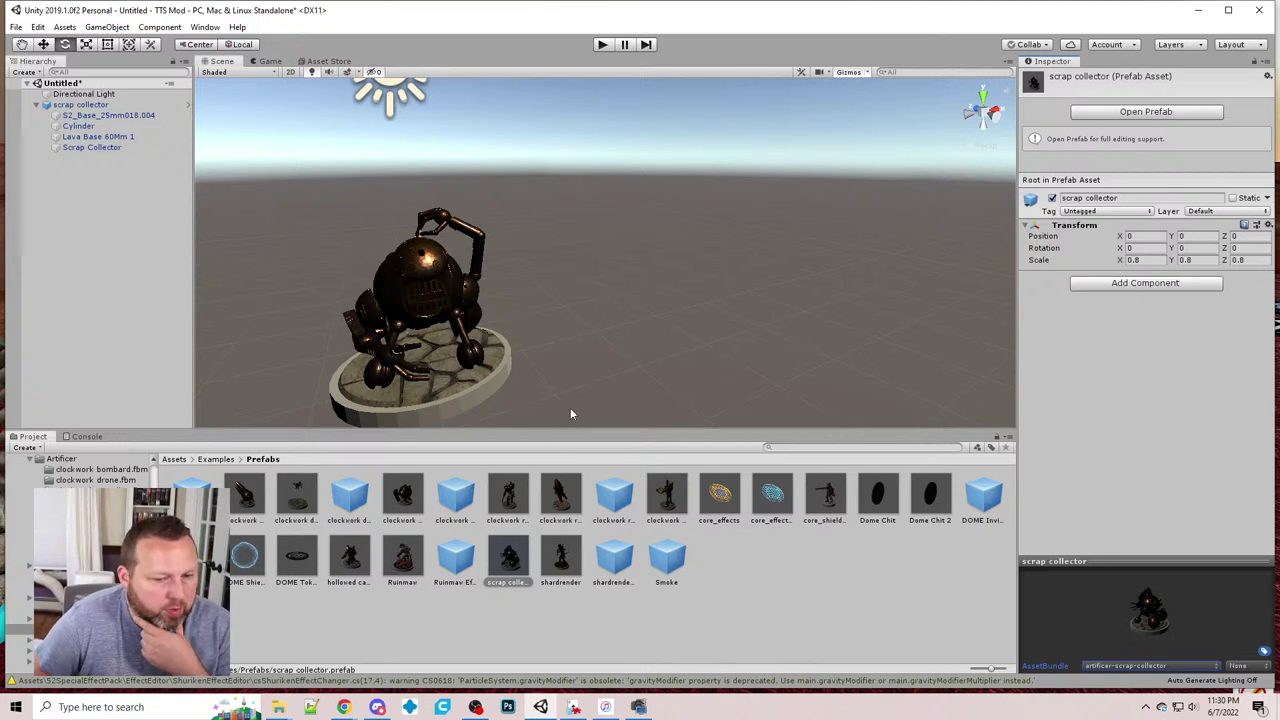
- Save the scene as "Artificer - Scrap Collector.unity" in the project's Assets folder
{"action": "left_click", "coordinate": [34, 26]}
{"action": "mouse_move", "coordinate": [18, 26]}
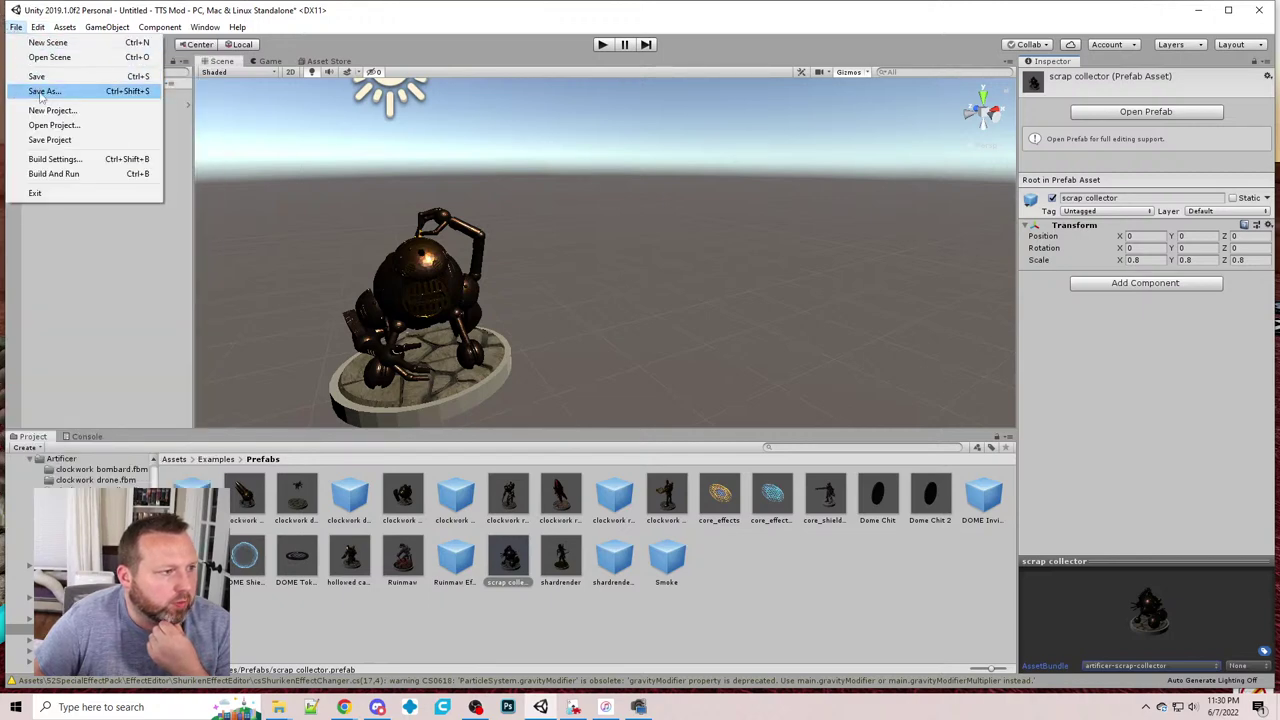
{"action": "left_click", "coordinate": [45, 91]}
{"action": "left_click", "coordinate": [180, 285]}
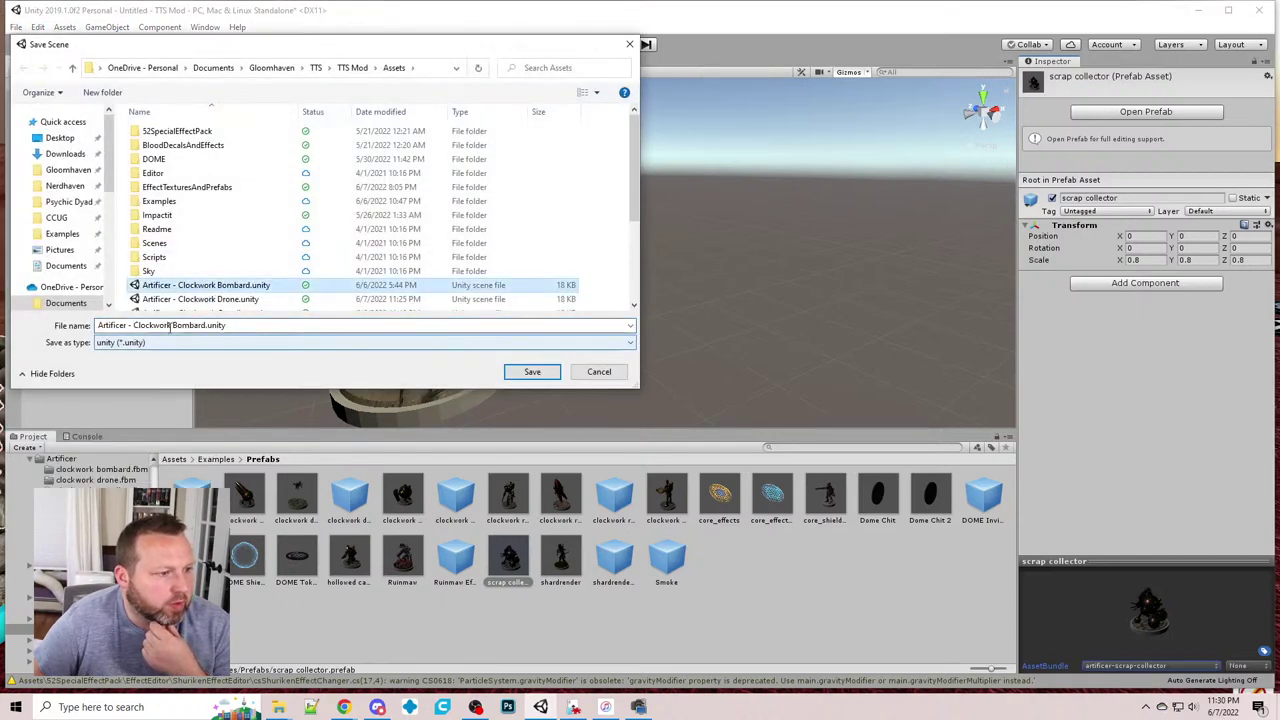
{"action": "left_click", "coordinate": [130, 326]}
{"action": "left_click_drag", "start_coordinate": [132, 327], "coordinate": [203, 324]}
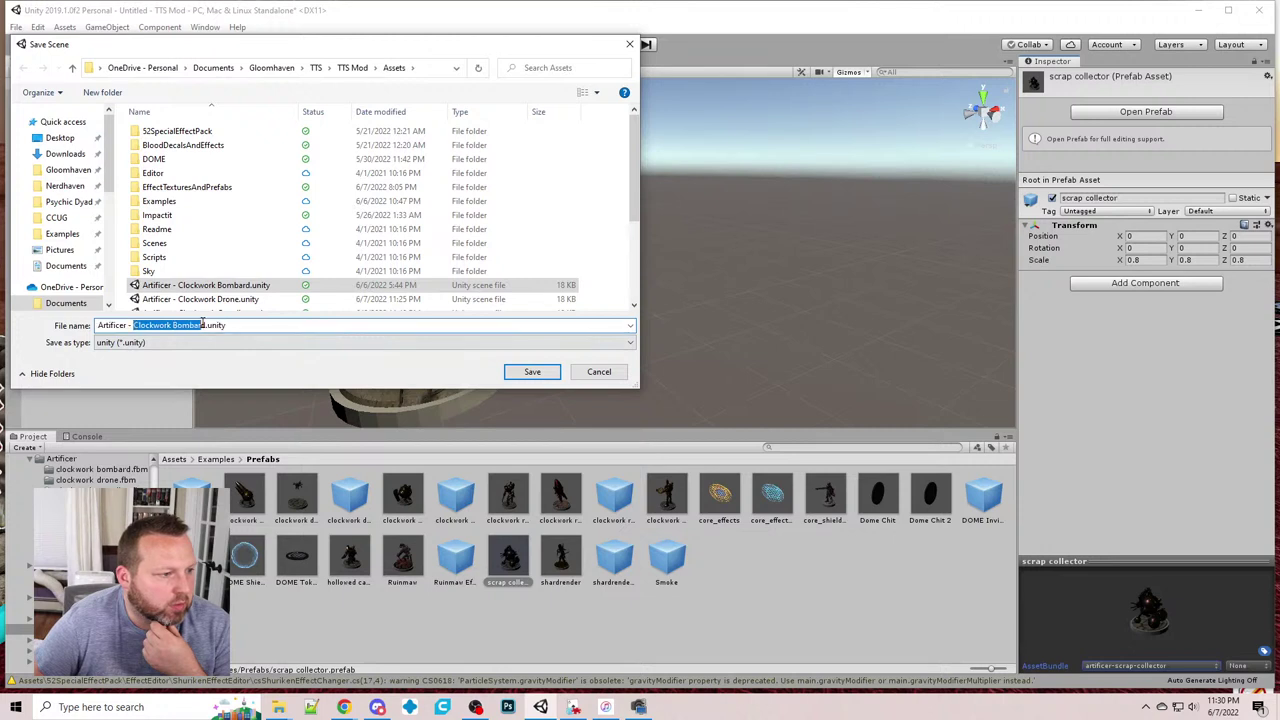
{"action": "type", "text": "Scrap C"}
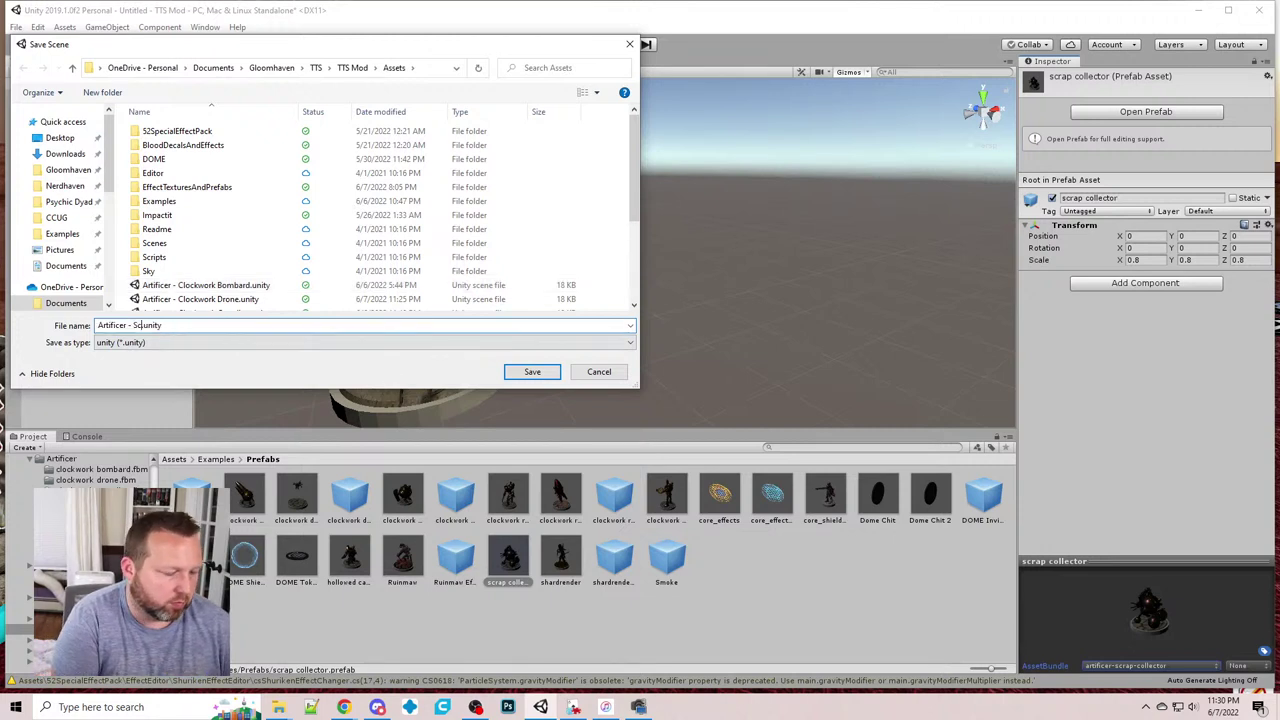
{"action": "type", "text": "ollector"}
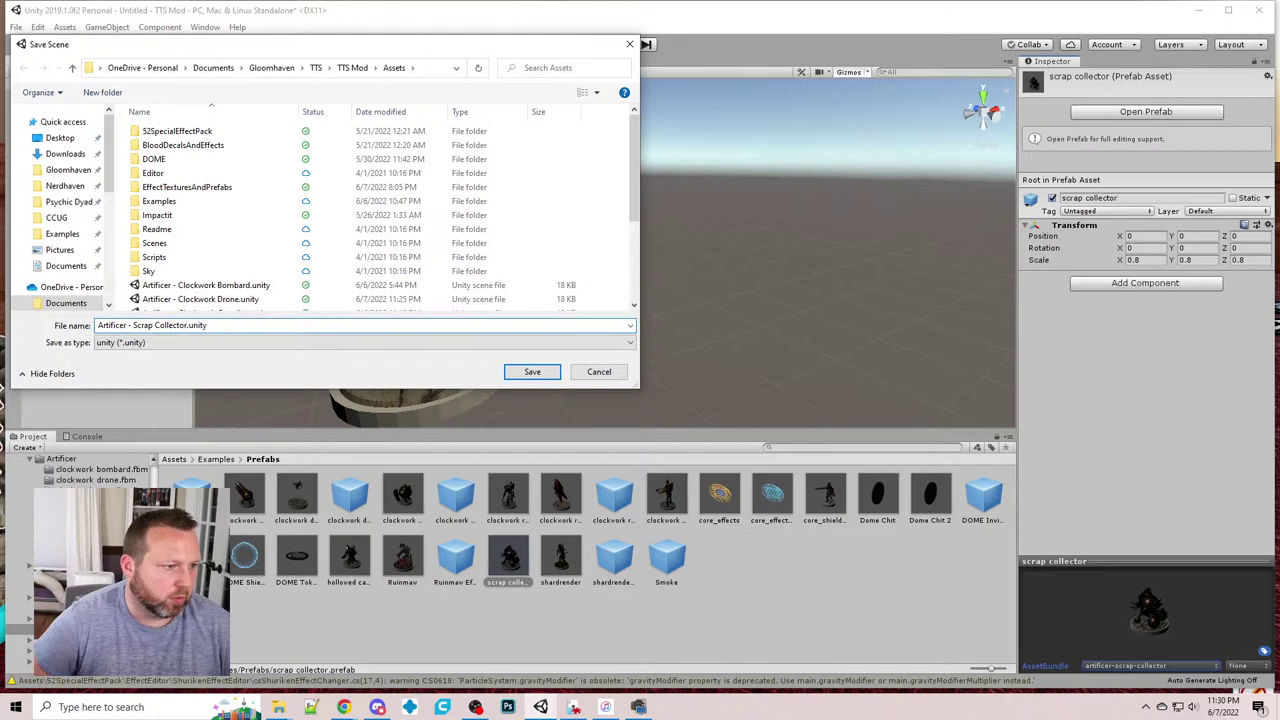
{"action": "key", "text": "Return"}
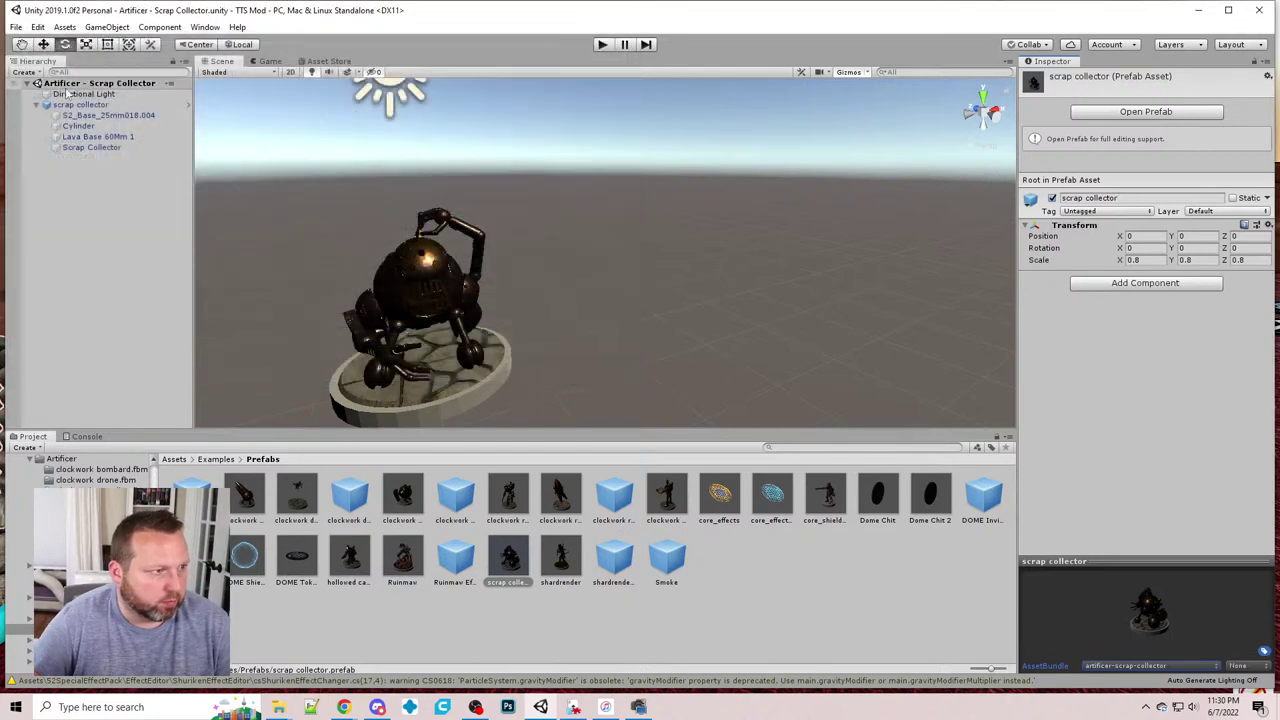
- Save the project and build its AssetBundles with the scrap collector prefab selected
{"action": "left_click", "coordinate": [17, 27]}
{"action": "left_click", "coordinate": [52, 139]}
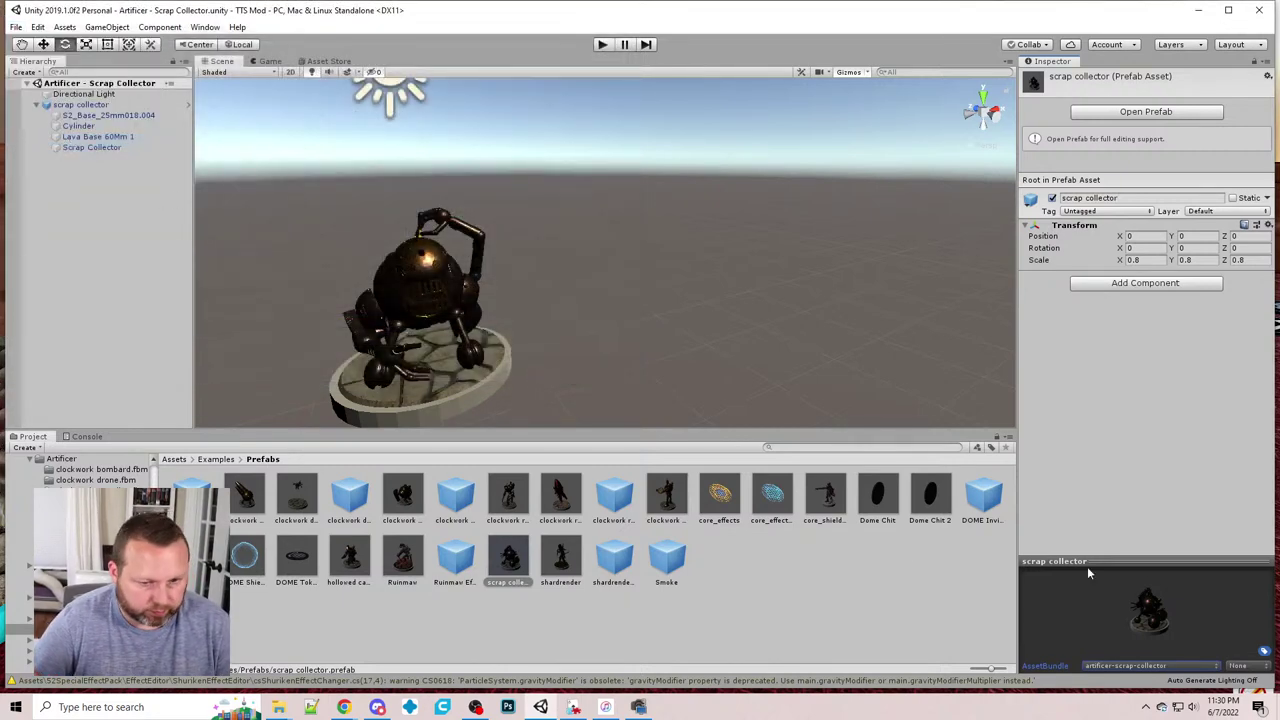
{"action": "left_click", "coordinate": [538, 614]}
{"action": "left_click", "coordinate": [512, 565]}
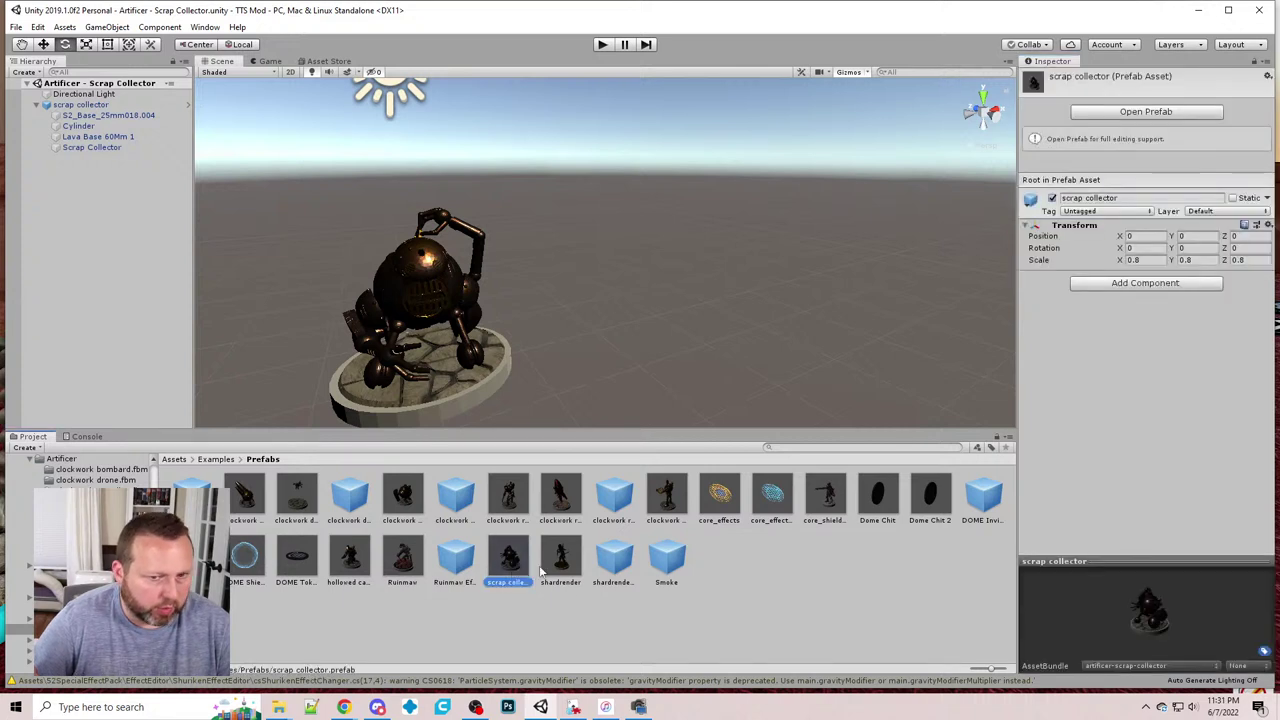
{"action": "left_click", "coordinate": [106, 27]}
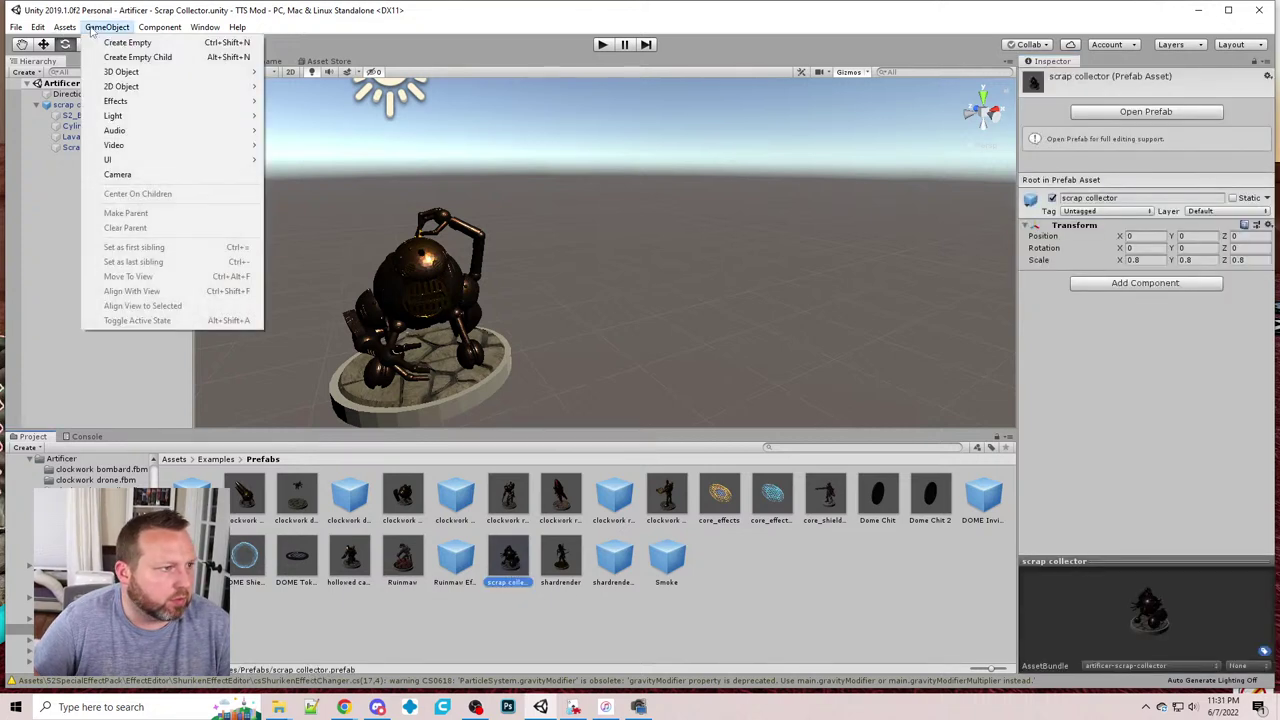
{"action": "left_click", "coordinate": [285, 13]}
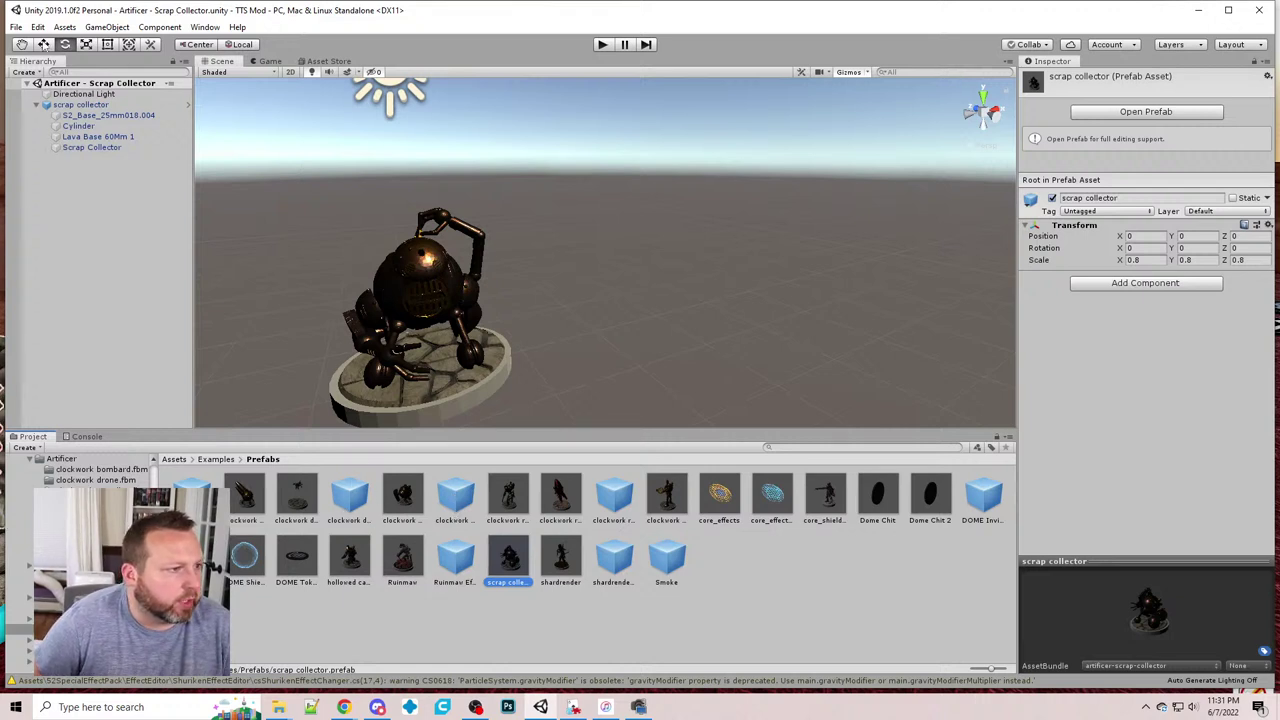
{"action": "left_click", "coordinate": [65, 27]}
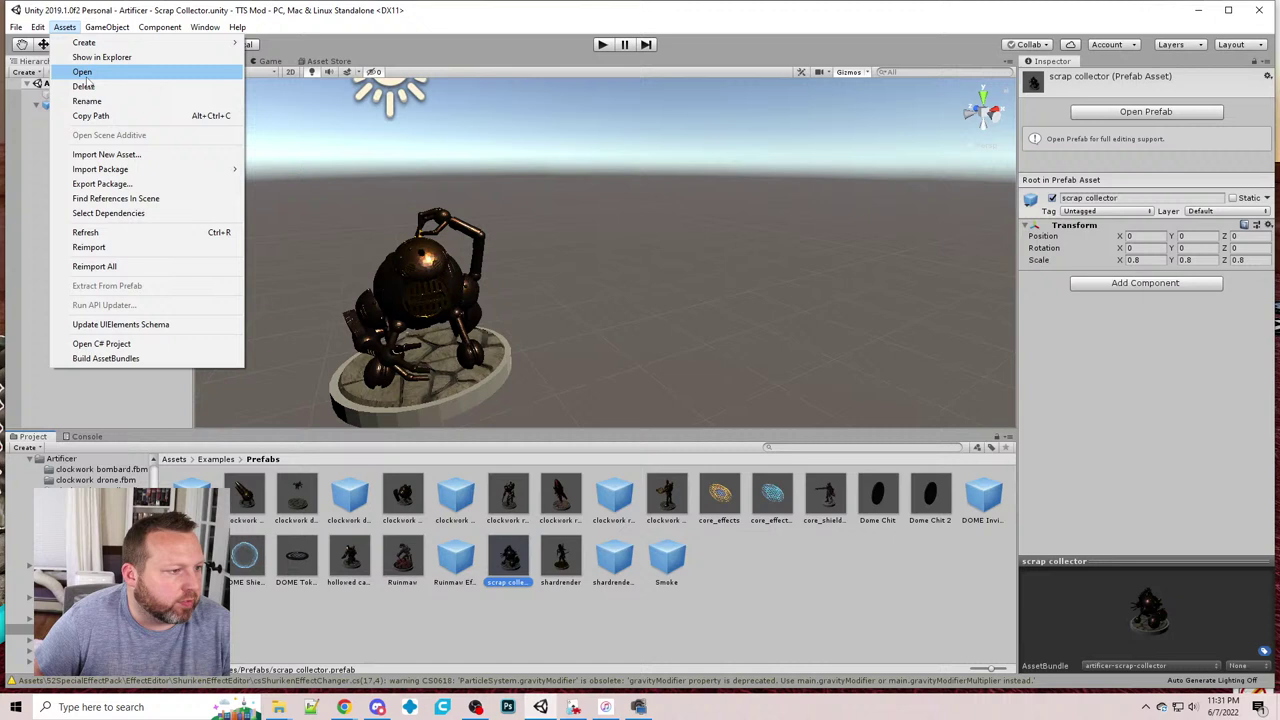
{"action": "left_click", "coordinate": [120, 357]}
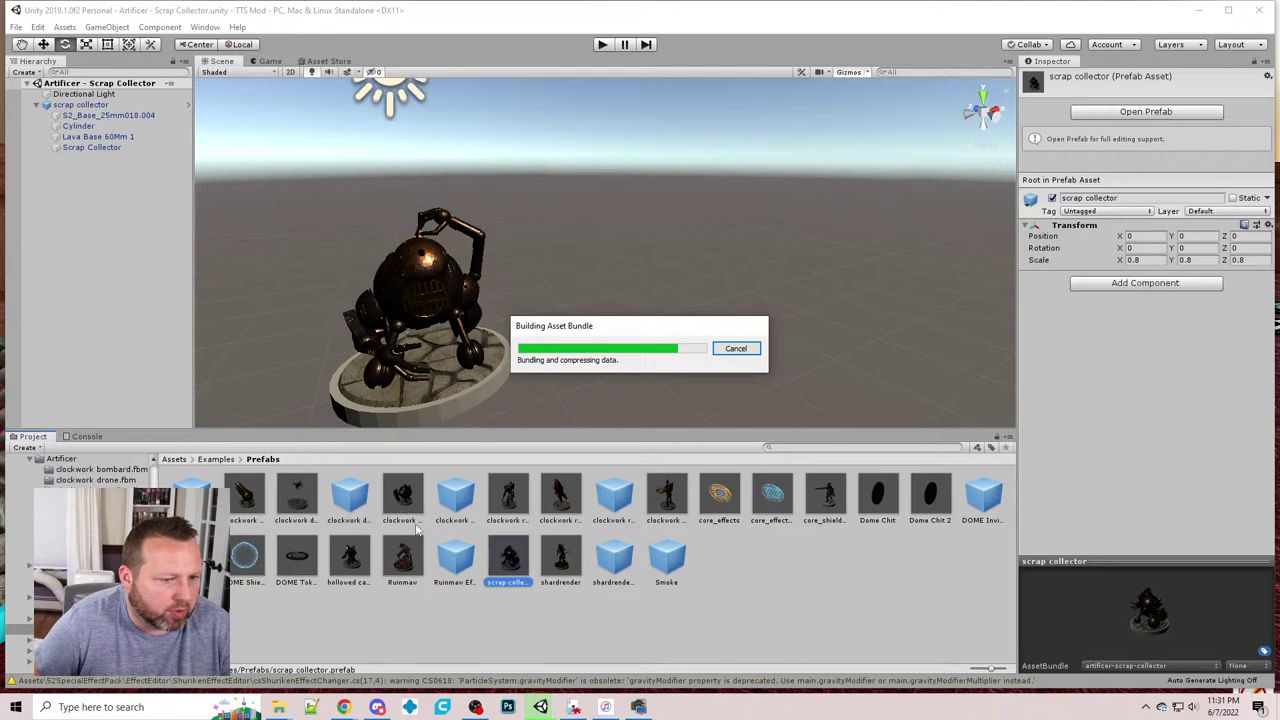
{"action": "mouse_move", "coordinate": [278, 707]}
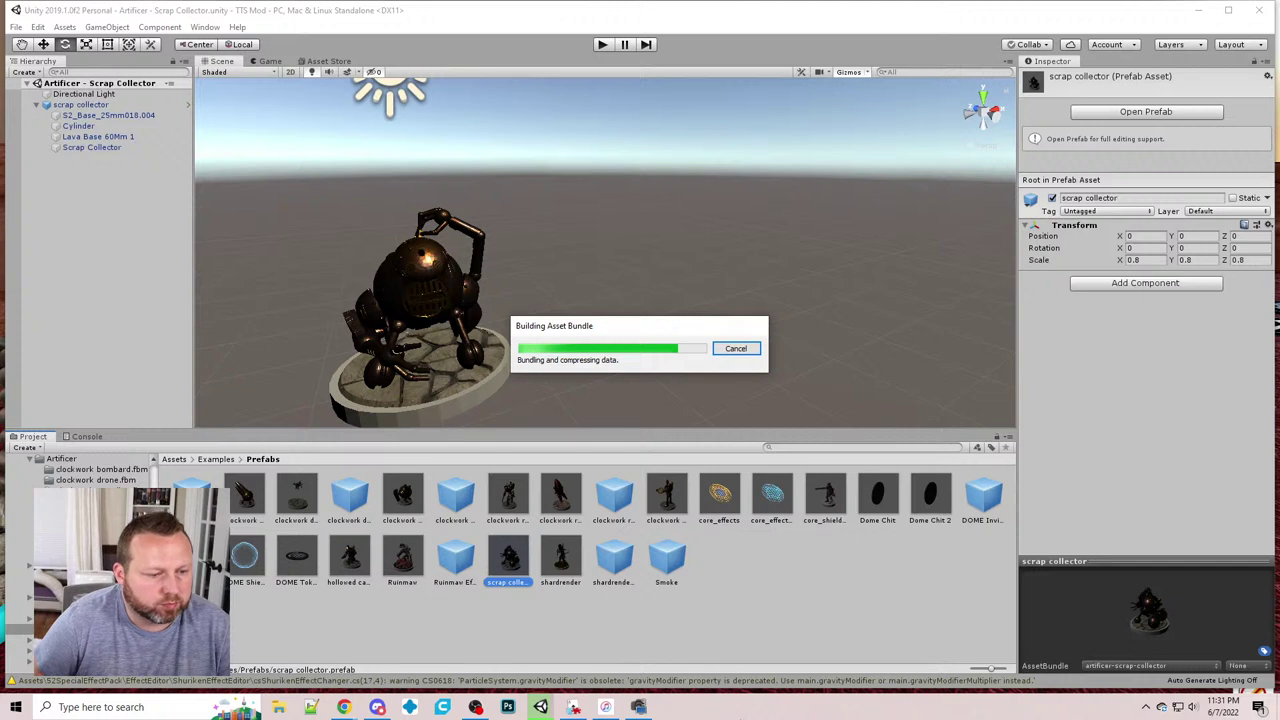
{"action": "mouse_move", "coordinate": [605, 707]}
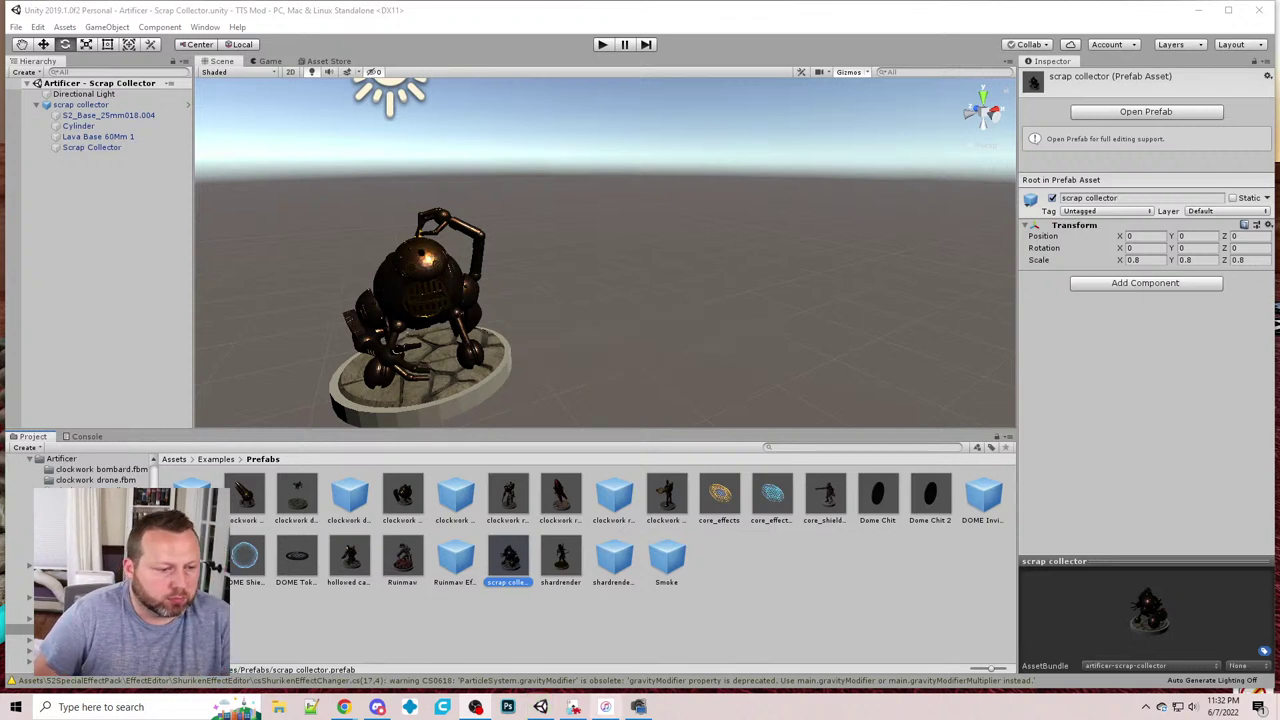
- Switch to Tabletop Simulator and place a custom AssetBundle object on the table beside the drill-armed miniature
{"action": "left_click", "coordinate": [573, 707]}
{"action": "scroll", "coordinate": [640, 510], "scroll_direction": "down", "scroll_amount": 5}
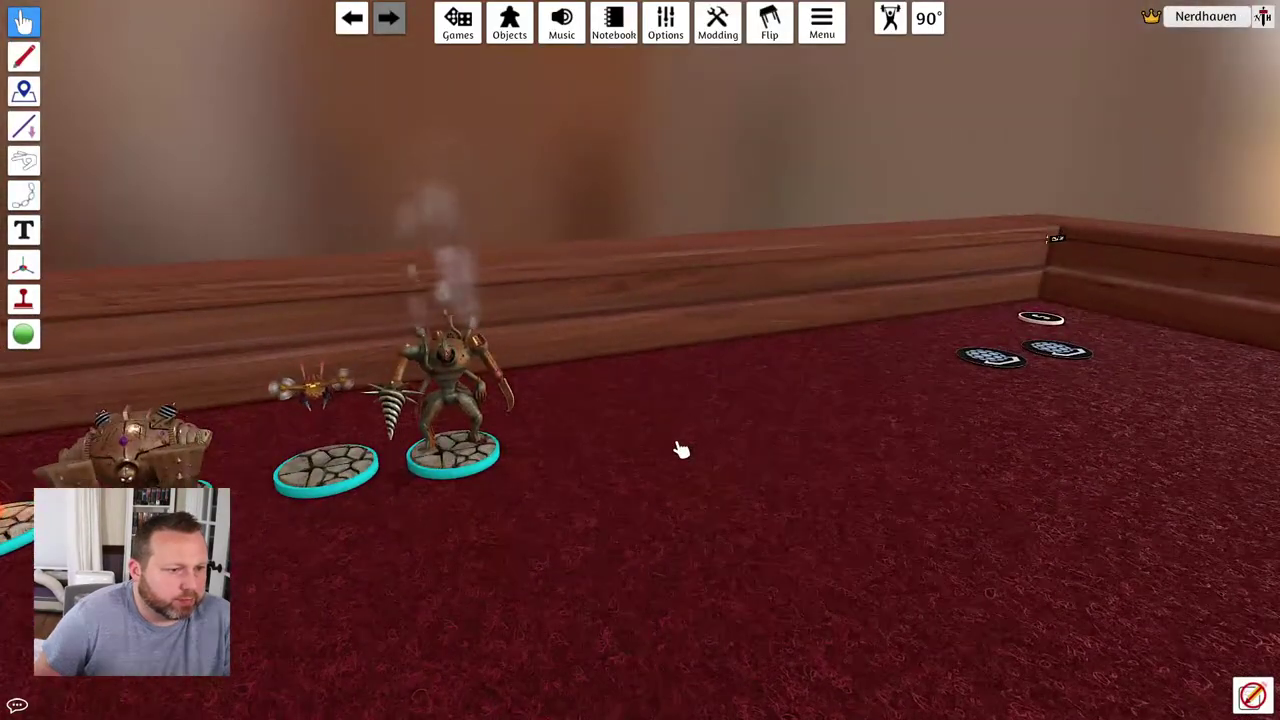
{"action": "left_click", "coordinate": [509, 22]}
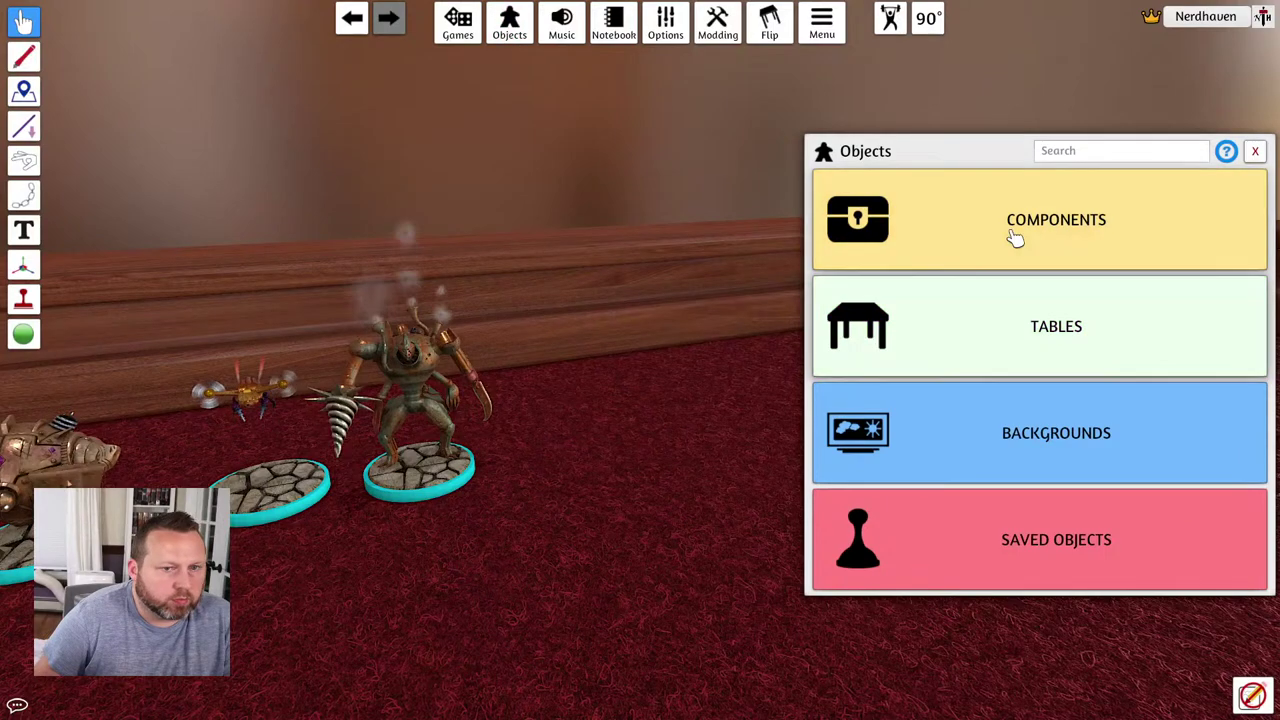
{"action": "left_click", "coordinate": [1011, 240]}
{"action": "left_click", "coordinate": [857, 288]}
{"action": "left_click", "coordinate": [1126, 338]}
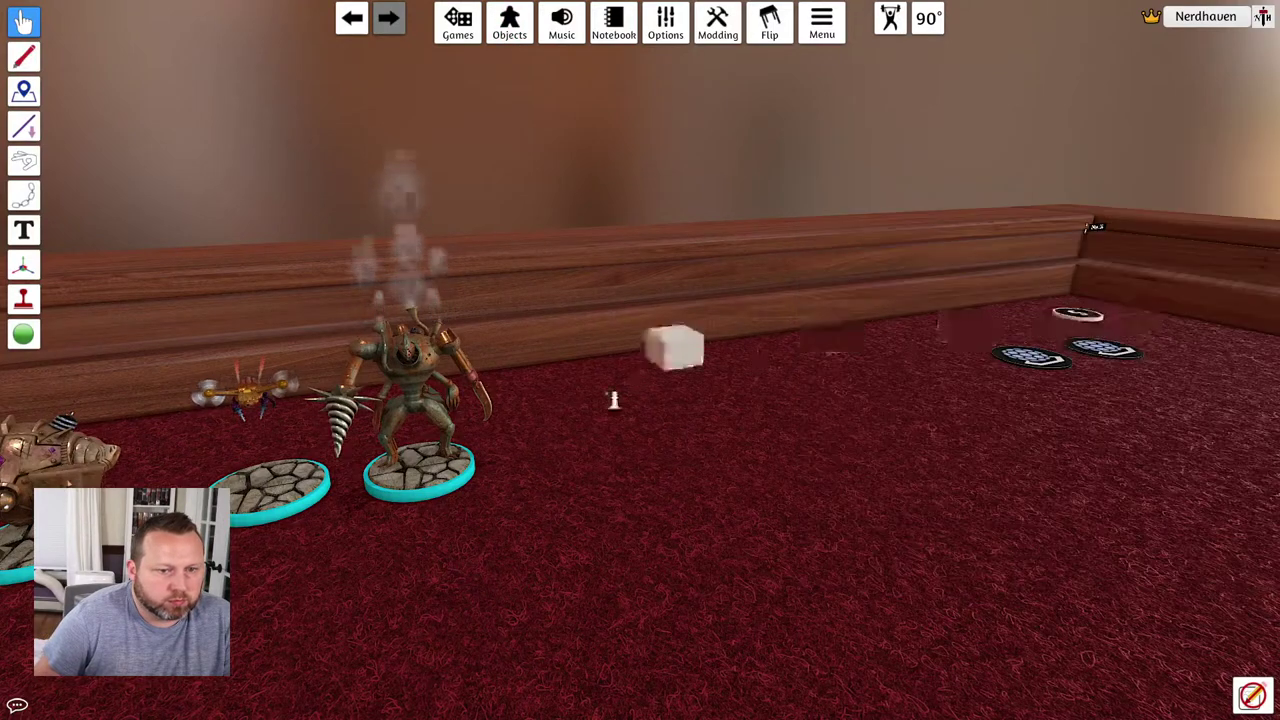
{"action": "left_click", "coordinate": [589, 455]}
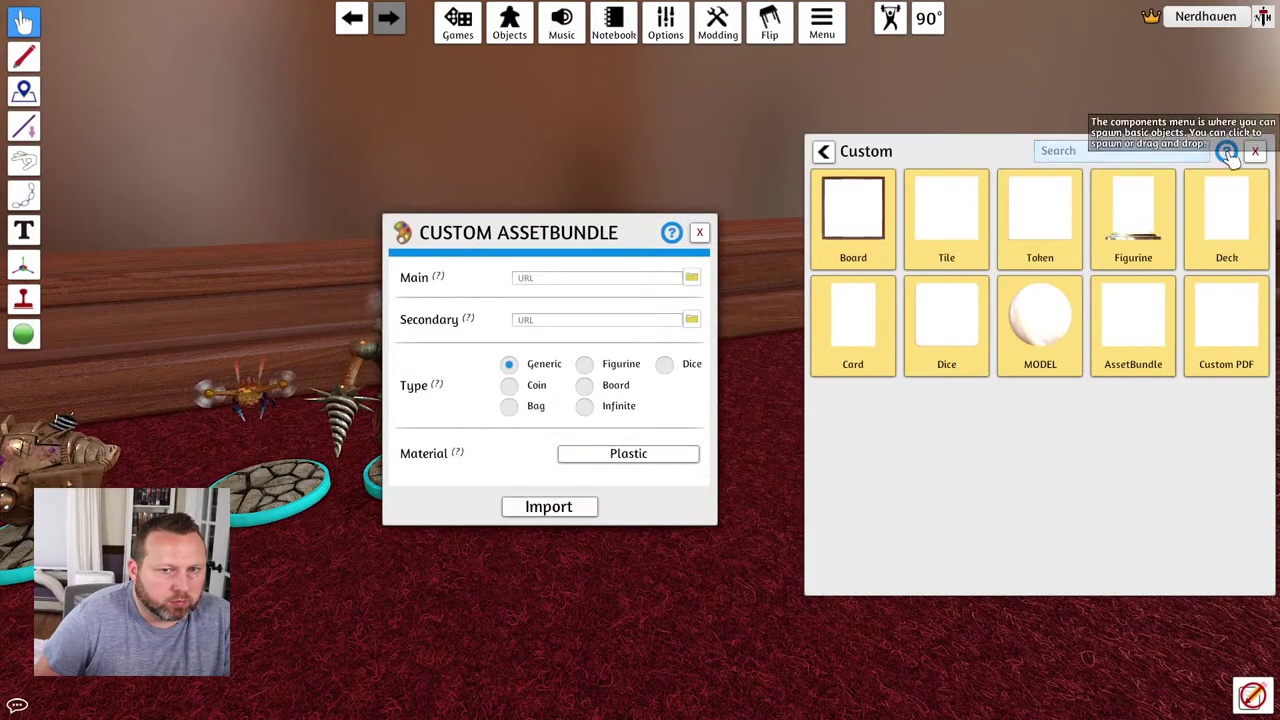
{"action": "left_click", "coordinate": [1255, 151]}
- Load artificer-scrap-collector.unity3d as the main AssetBundle file, uploading it to the Steam Cloud root folder as "artificer-scrap-collector"
{"action": "left_click", "coordinate": [692, 278]}
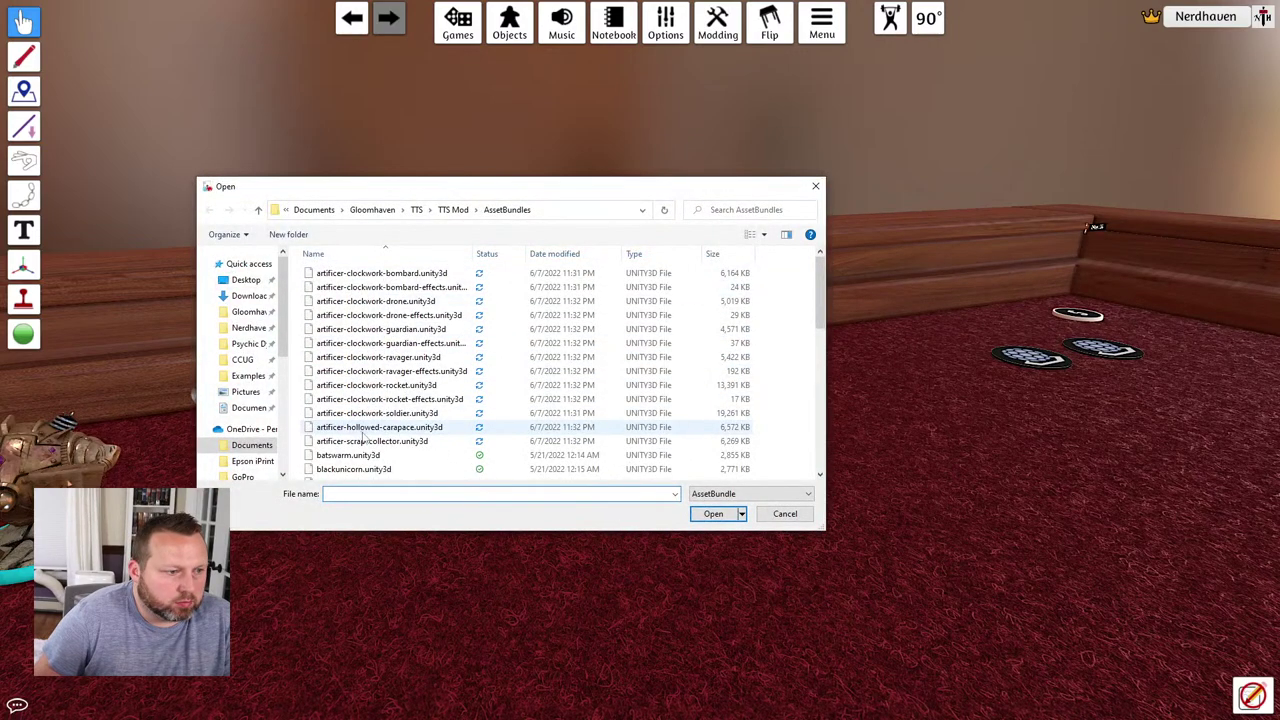
{"action": "double_click", "coordinate": [420, 427]}
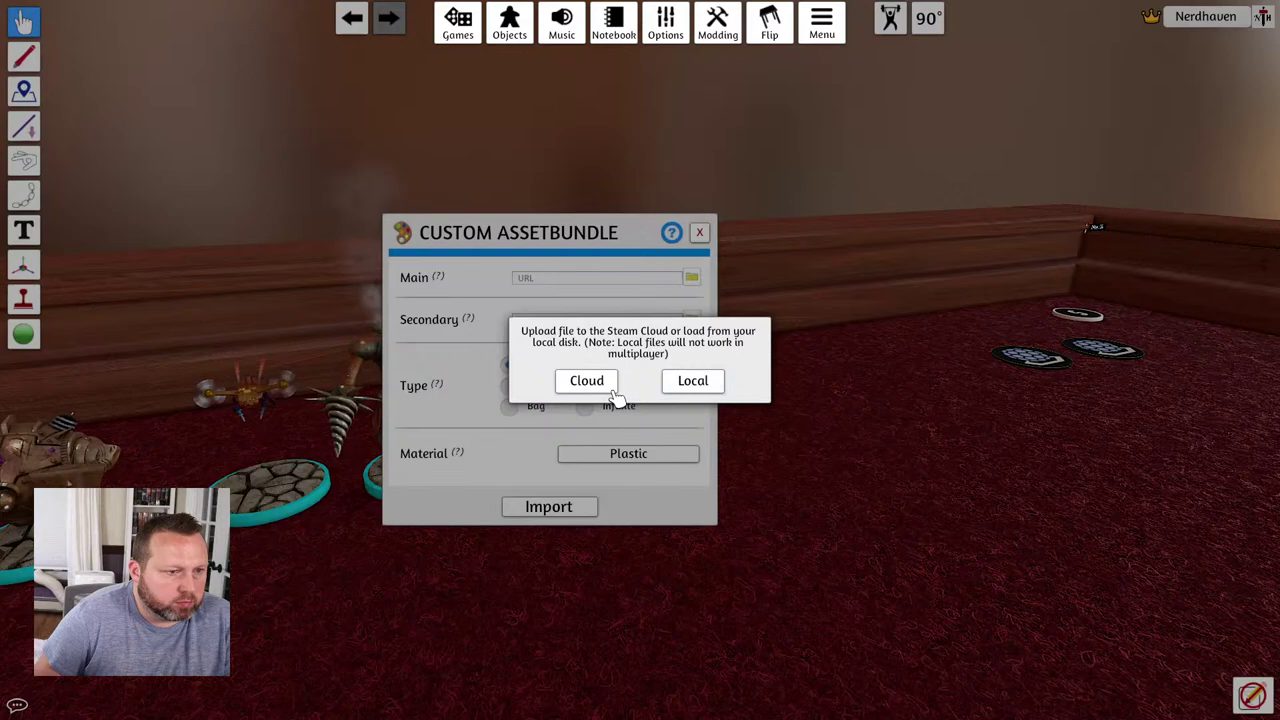
{"action": "left_click", "coordinate": [610, 388]}
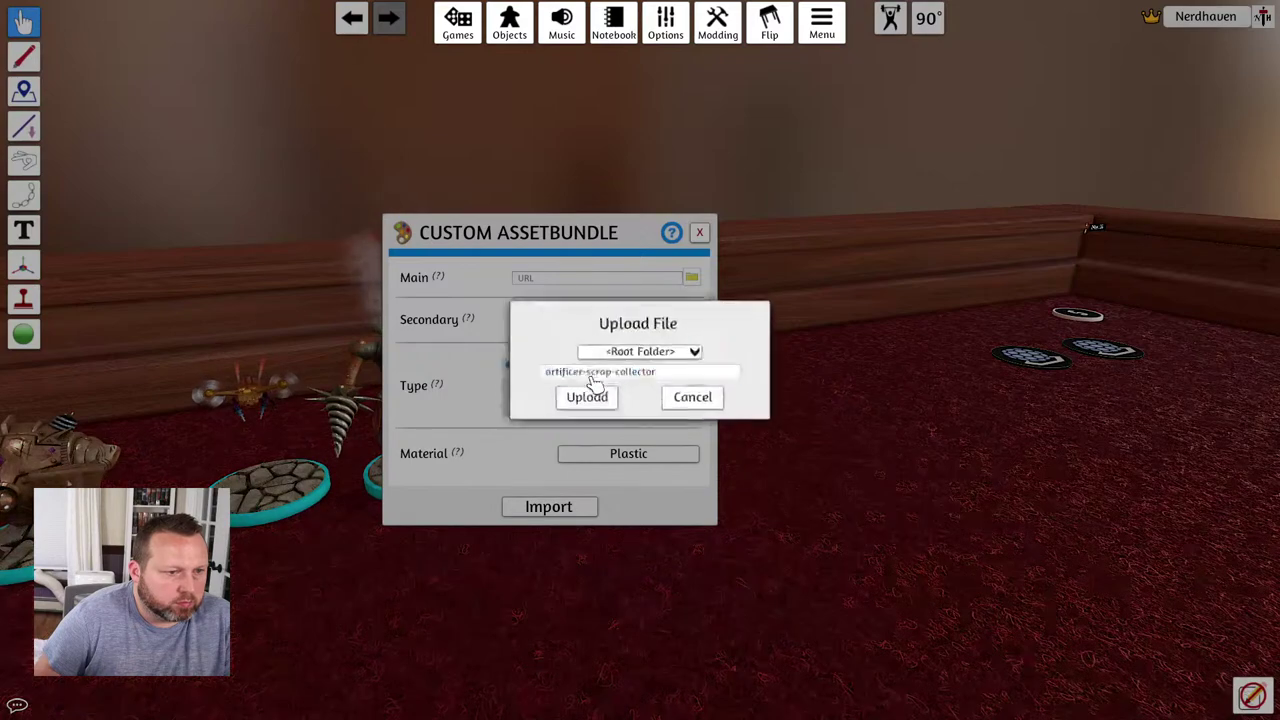
{"action": "left_click", "coordinate": [580, 397]}
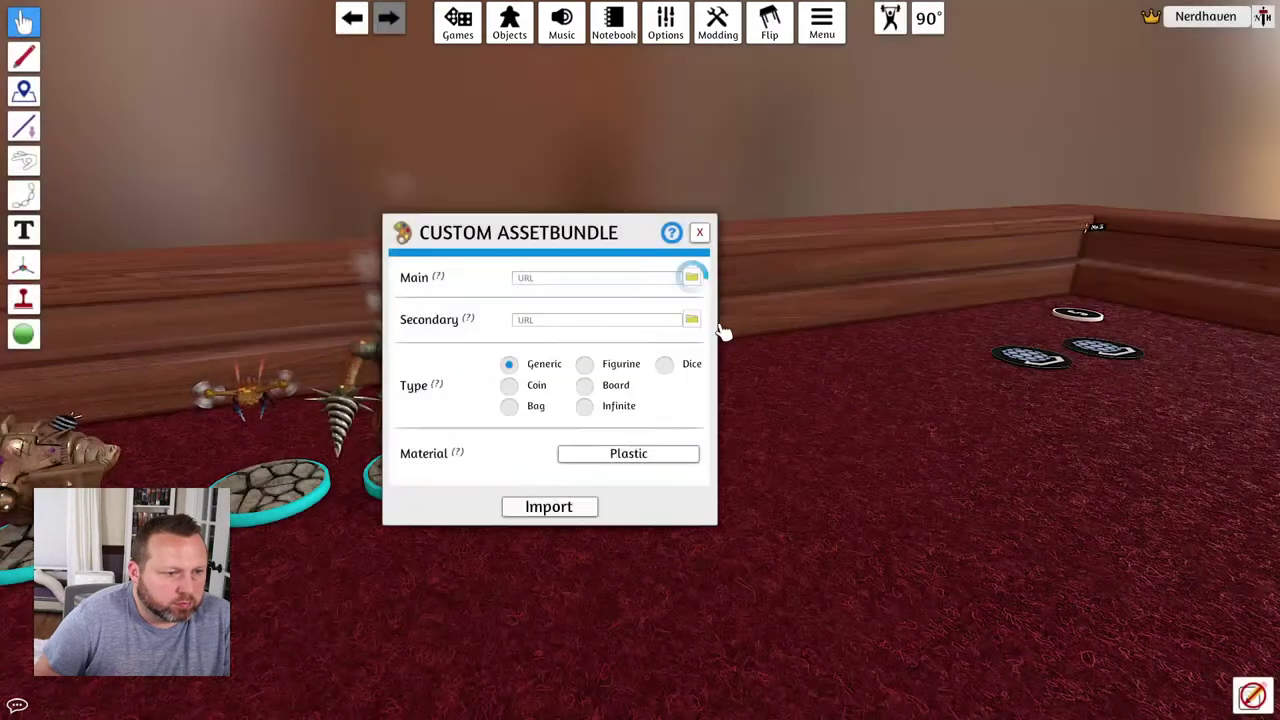
- Set the custom AssetBundle's type to Figurine and its material to Metal, and import it
{"action": "left_click", "coordinate": [586, 366]}
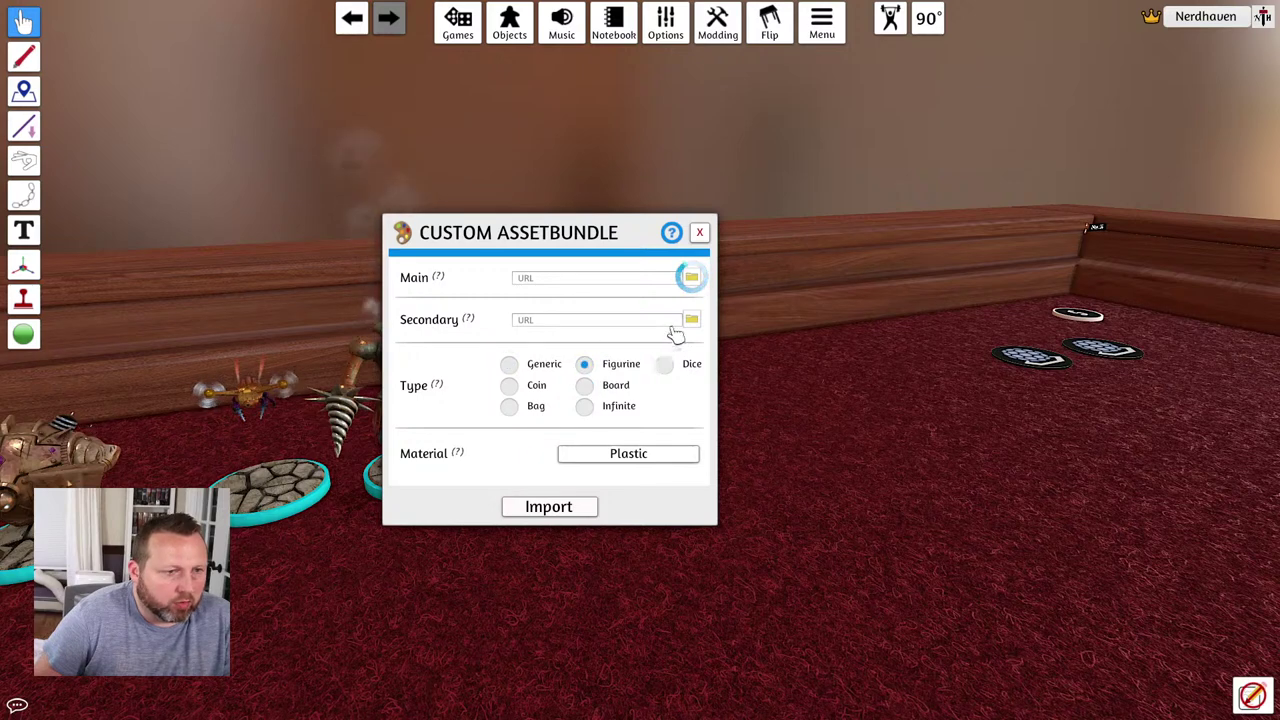
{"action": "left_click", "coordinate": [626, 456]}
{"action": "left_click", "coordinate": [630, 402]}
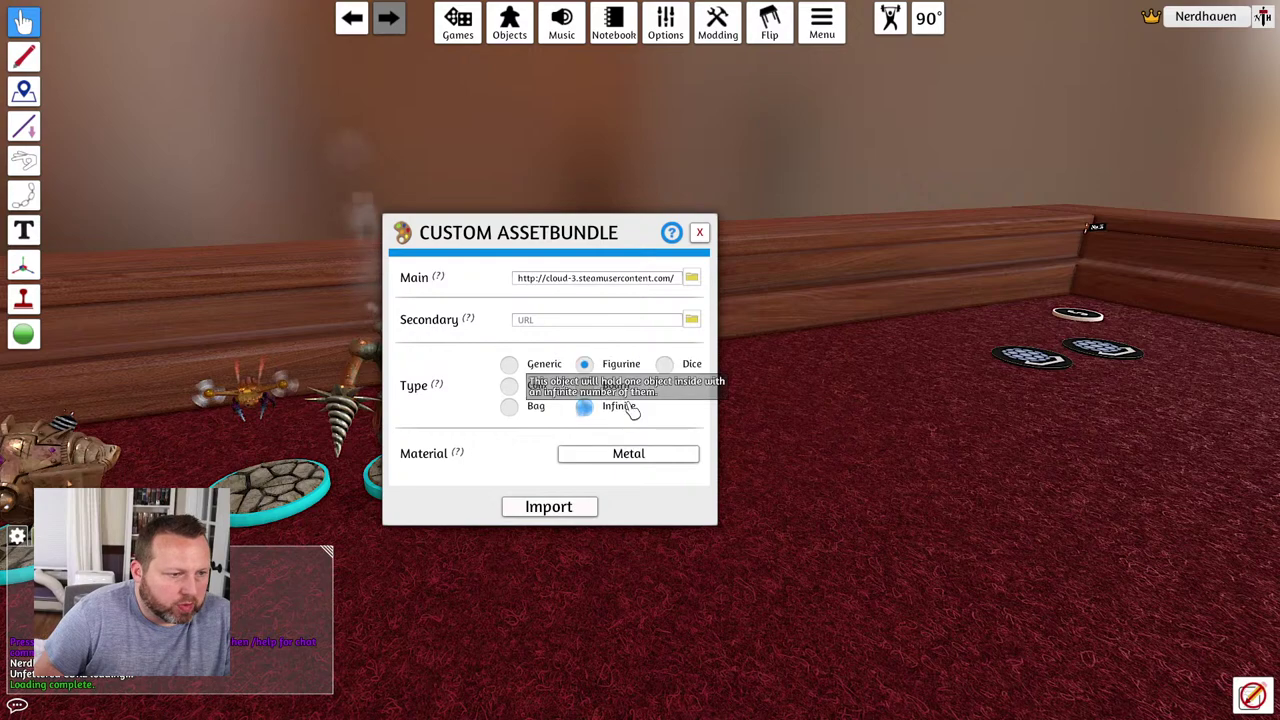
{"action": "left_click", "coordinate": [640, 453]}
{"action": "left_click", "coordinate": [623, 402]}
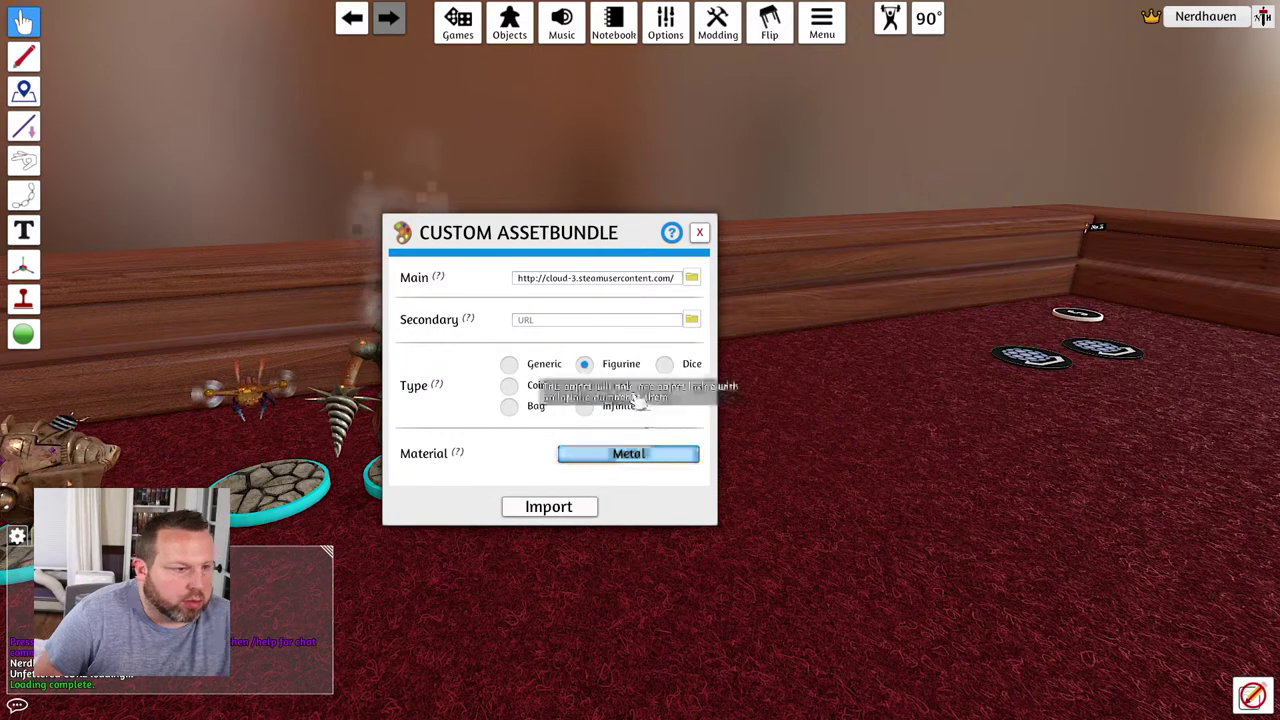
{"action": "left_click_drag", "start_coordinate": [558, 240], "coordinate": [819, 246]}
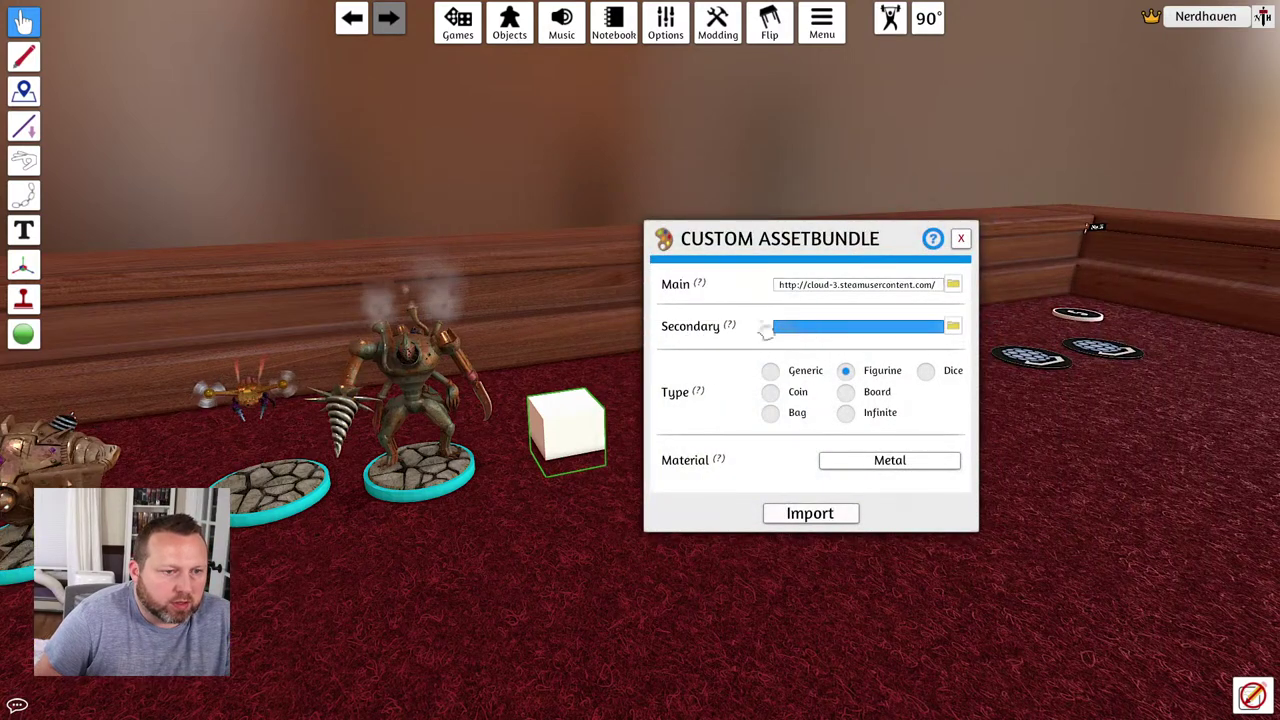
{"action": "left_click", "coordinate": [828, 516]}
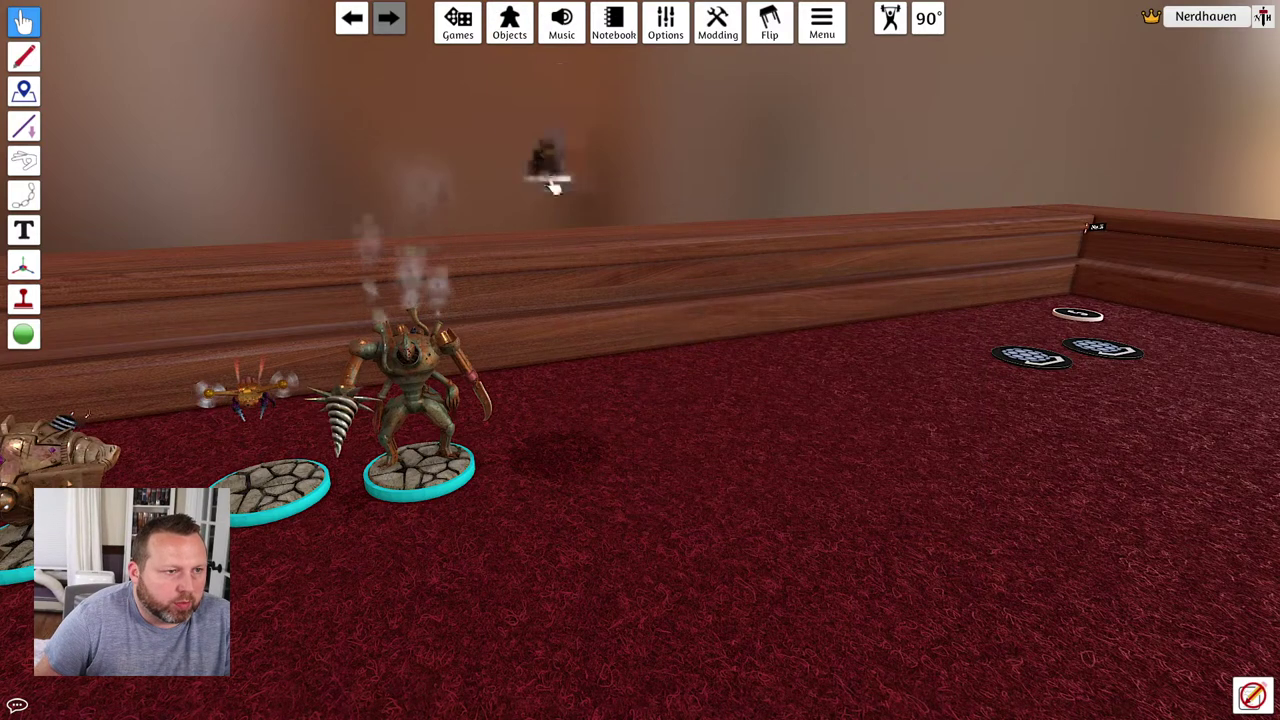
- Examine the imported scrap collector up close and compare its size and look with the neighbouring miniatures
{"action": "left_click", "coordinate": [566, 406]}
{"action": "scroll", "coordinate": [645, 512], "scroll_direction": "up", "scroll_amount": 4}
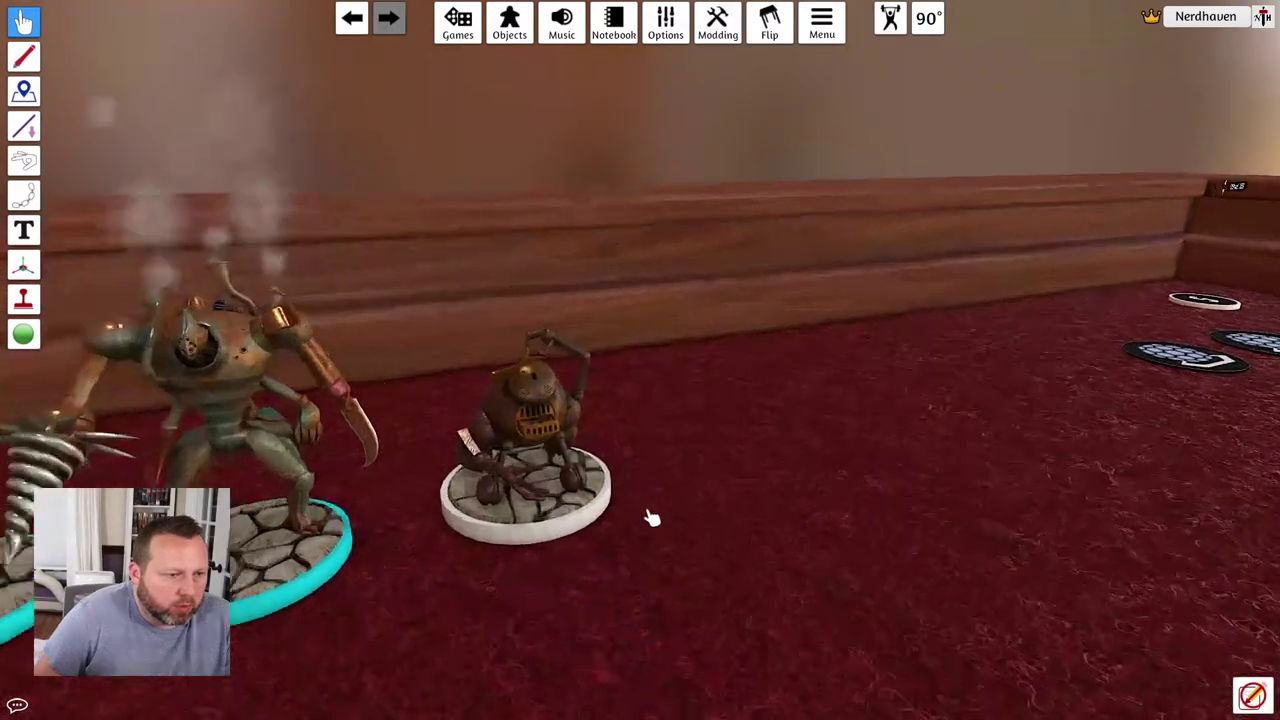
{"action": "key", "text": "a"}
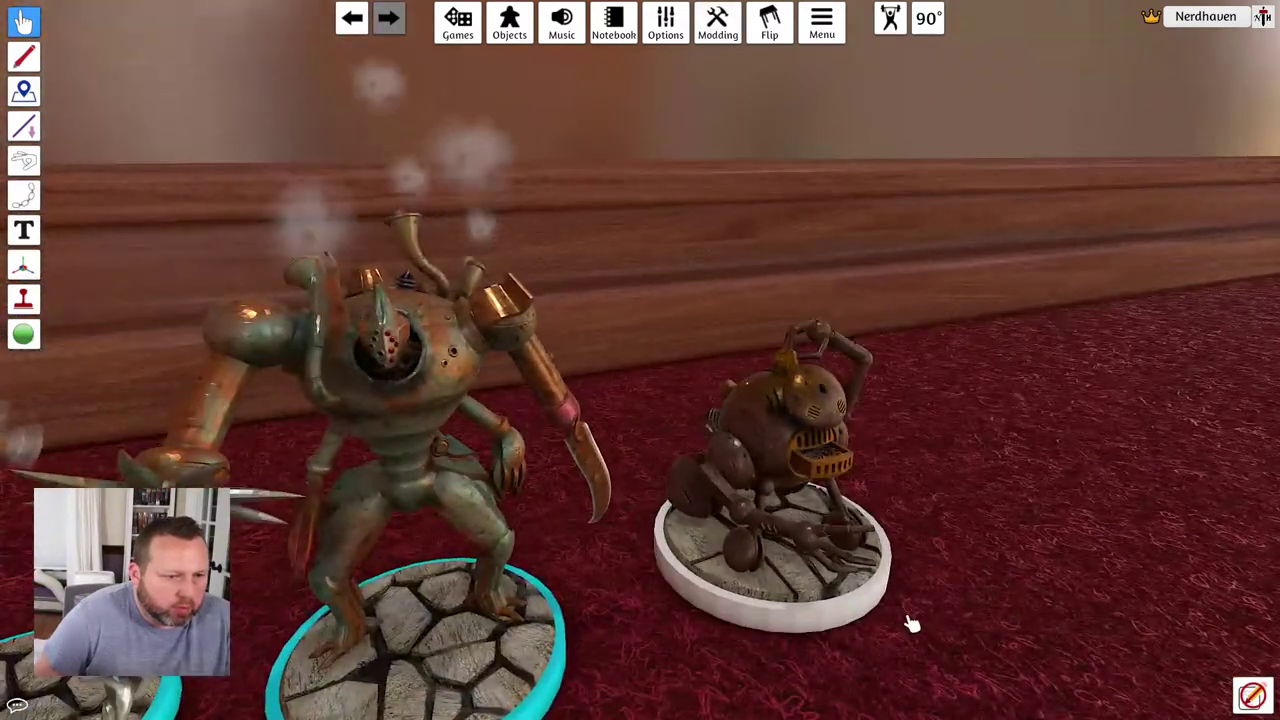
{"action": "right_click_drag", "start_coordinate": [912, 624], "coordinate": [754, 583]}
{"action": "key", "text": "d"}
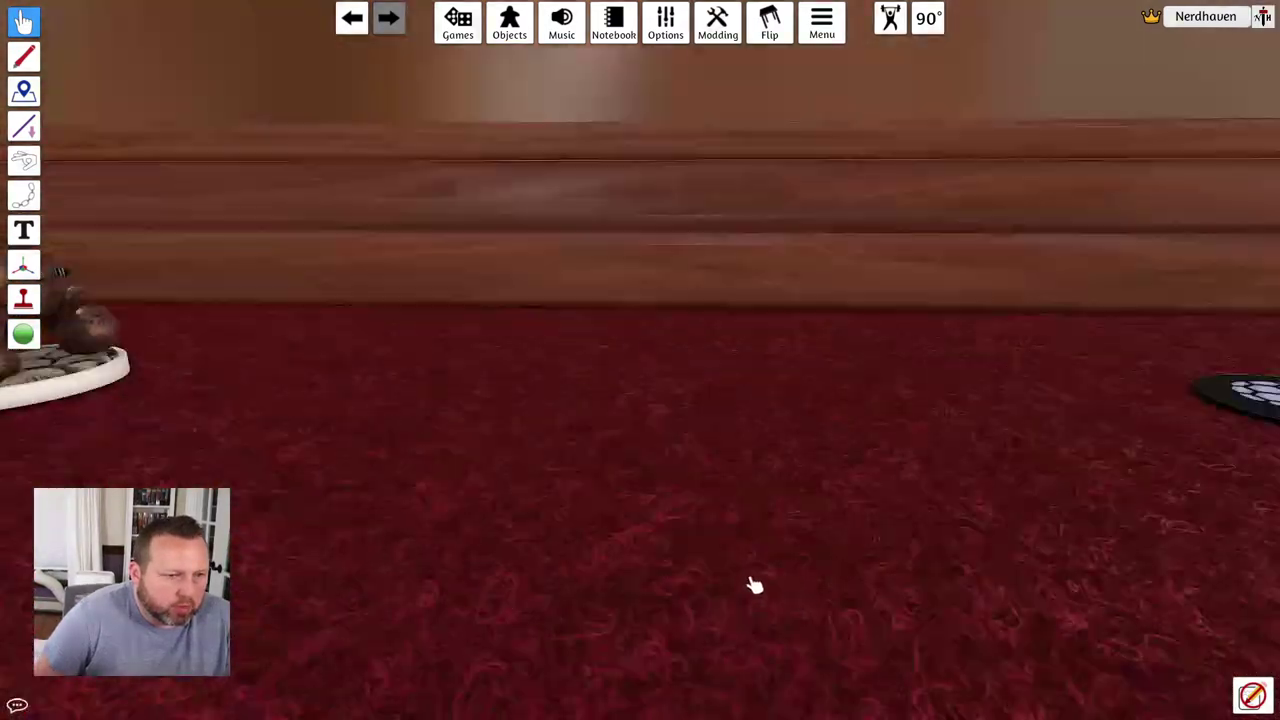
{"action": "key", "text": "a"}
{"action": "scroll", "coordinate": [800, 576], "scroll_direction": "down", "scroll_amount": 2}
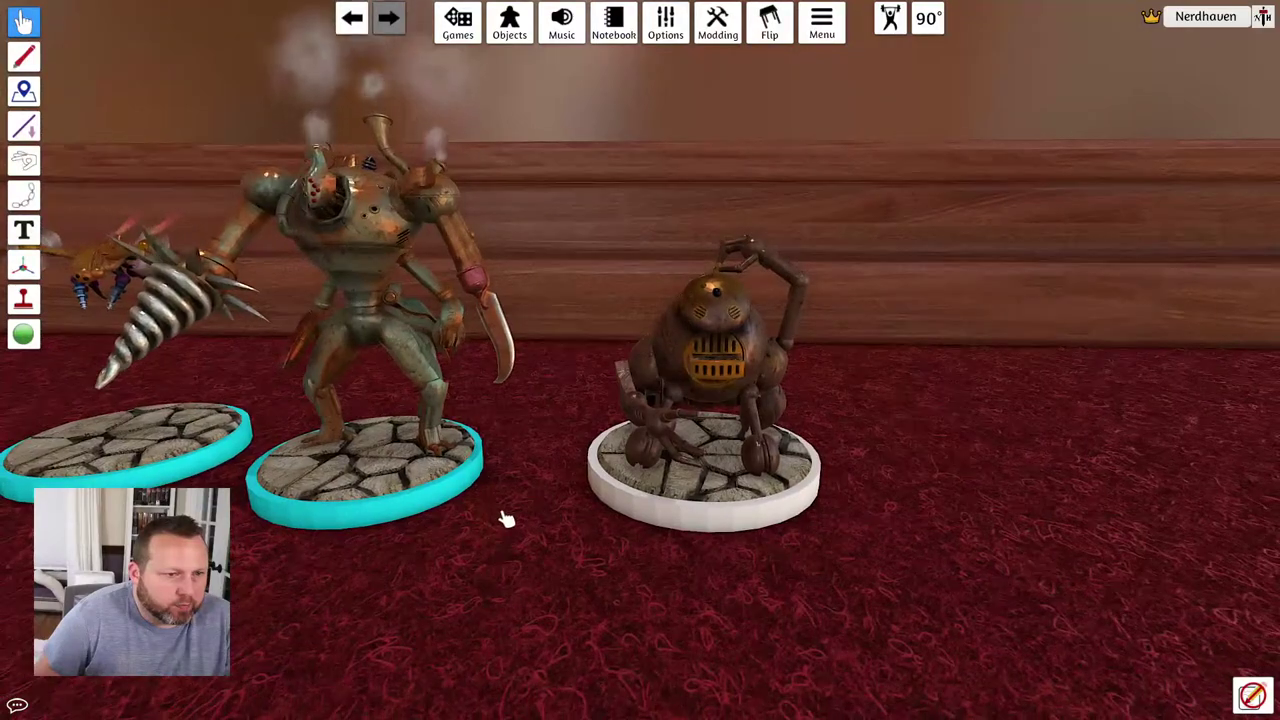
{"action": "scroll", "coordinate": [500, 515], "scroll_direction": "down", "scroll_amount": 3}
- Check the color tint of the drill-armed miniature and apply the same cyan tint to the scrap collector
{"action": "right_click", "coordinate": [461, 431]}
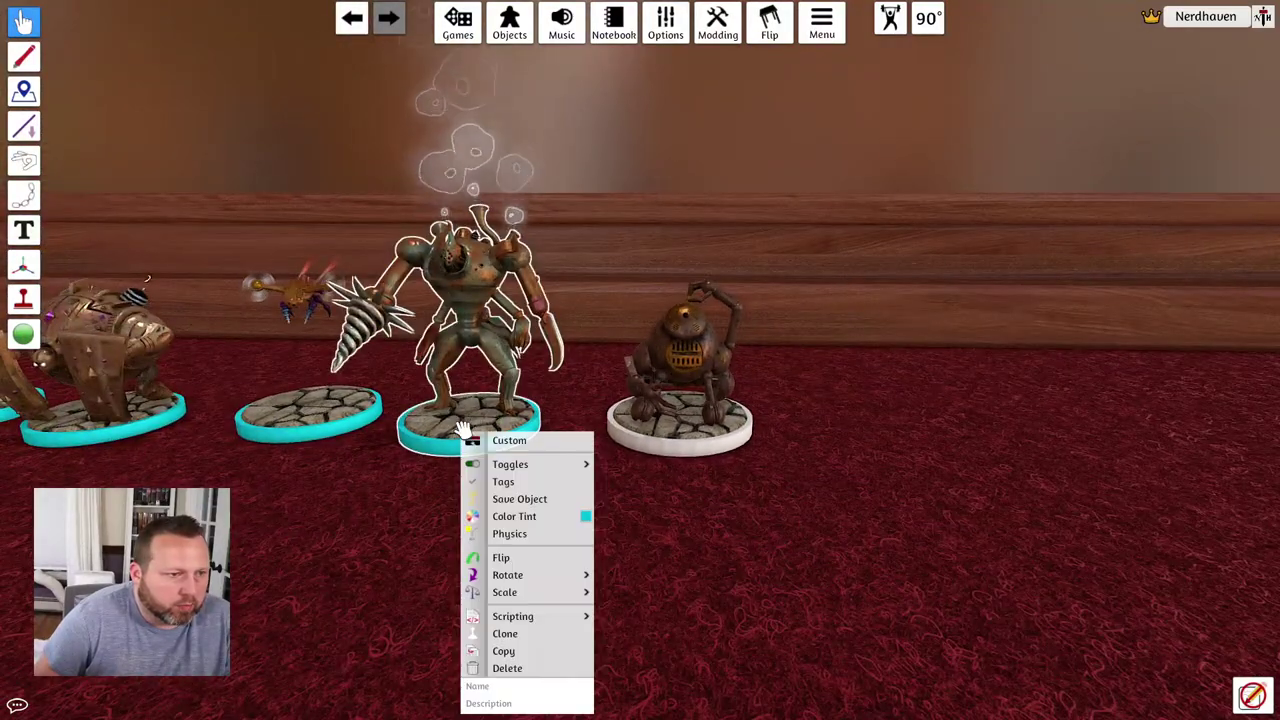
{"action": "left_click", "coordinate": [585, 516]}
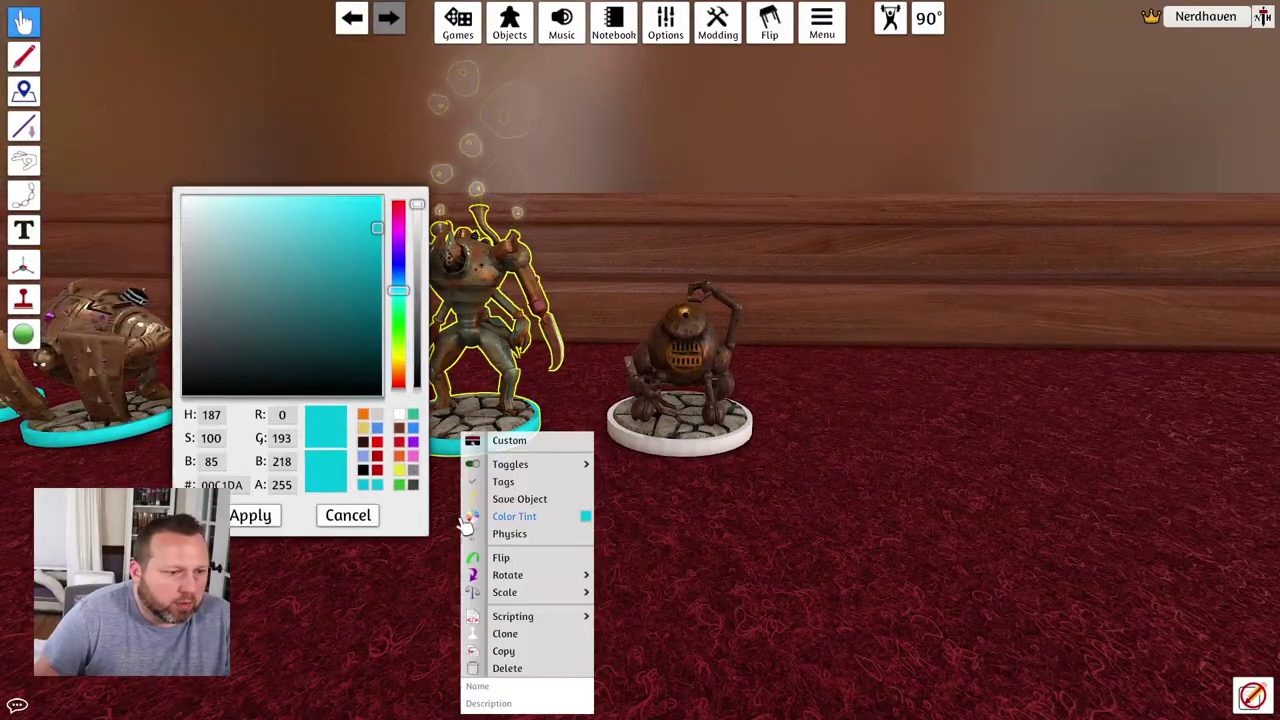
{"action": "left_click", "coordinate": [348, 515]}
{"action": "right_click", "coordinate": [652, 429]}
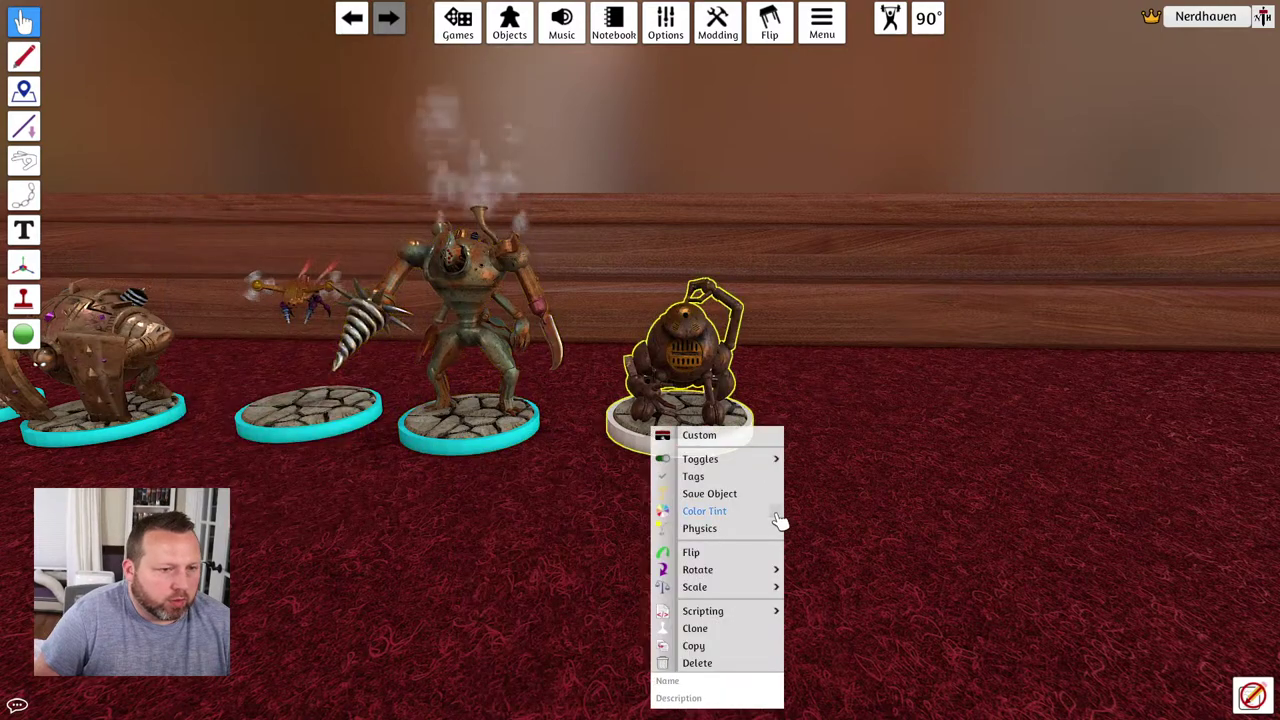
{"action": "left_click", "coordinate": [778, 512]}
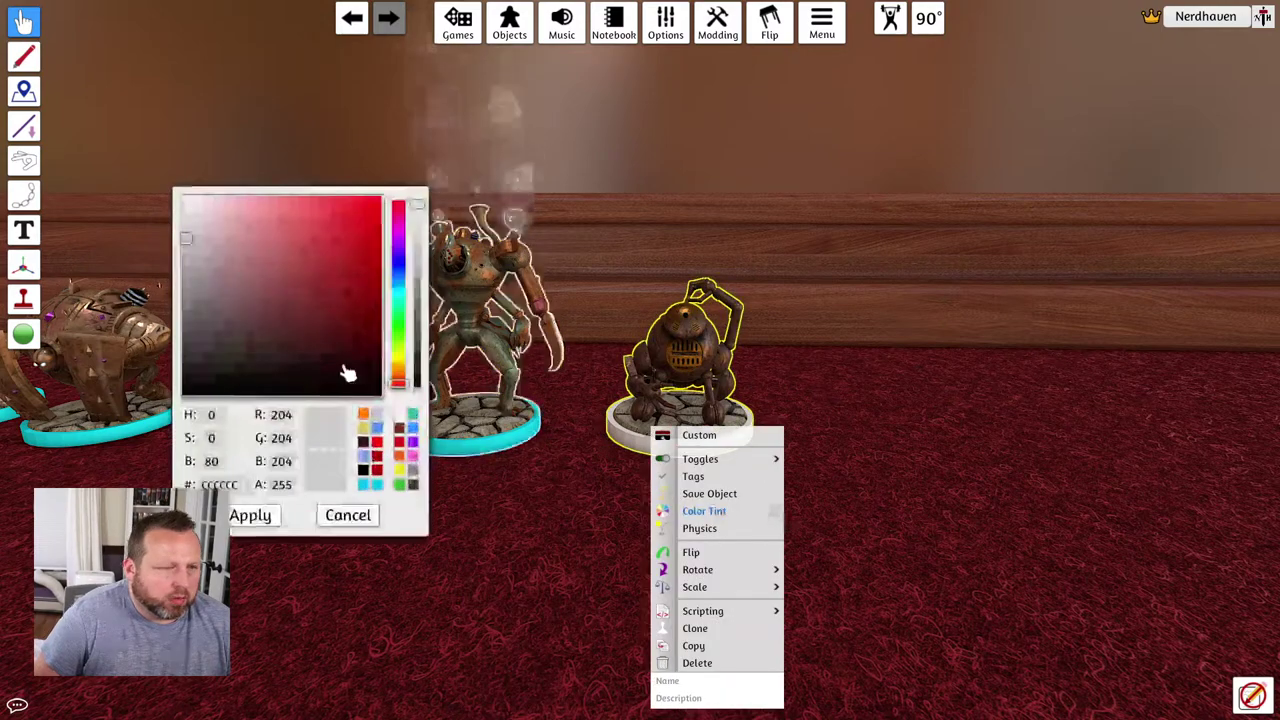
{"action": "left_click", "coordinate": [250, 515]}
{"action": "left_click", "coordinate": [903, 472]}
- Inspect the tinted scrap collector within the full row of miniatures and up close
{"action": "right_click_drag", "start_coordinate": [698, 500], "coordinate": [685, 531]}
{"action": "scroll", "coordinate": [686, 532], "scroll_direction": "down", "scroll_amount": 6}
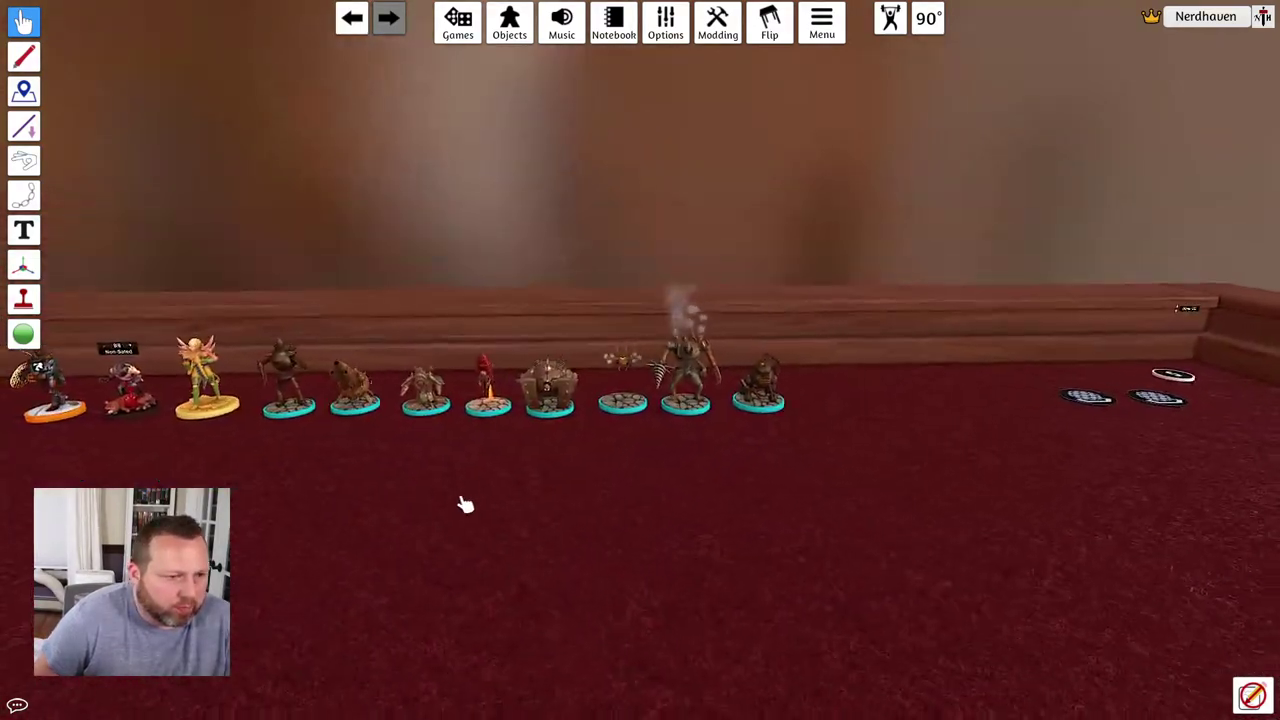
{"action": "scroll", "coordinate": [608, 489], "scroll_direction": "up", "scroll_amount": 8}
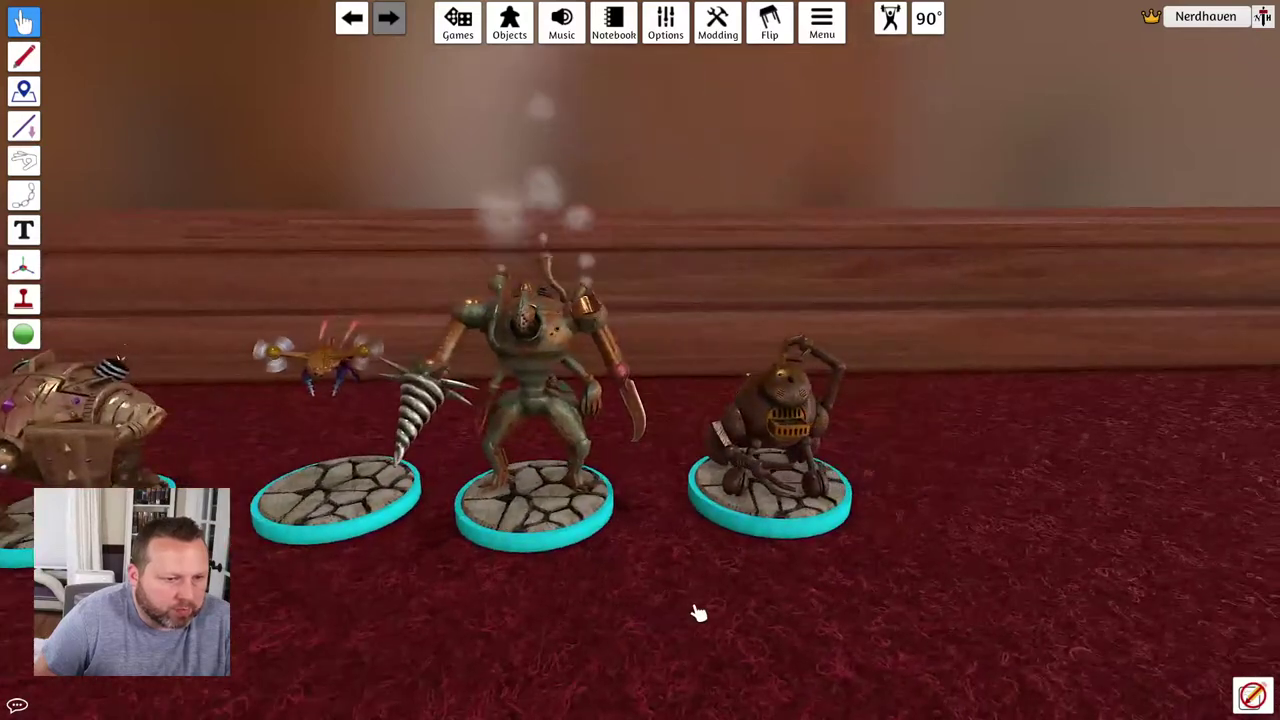
{"action": "key", "text": "d"}
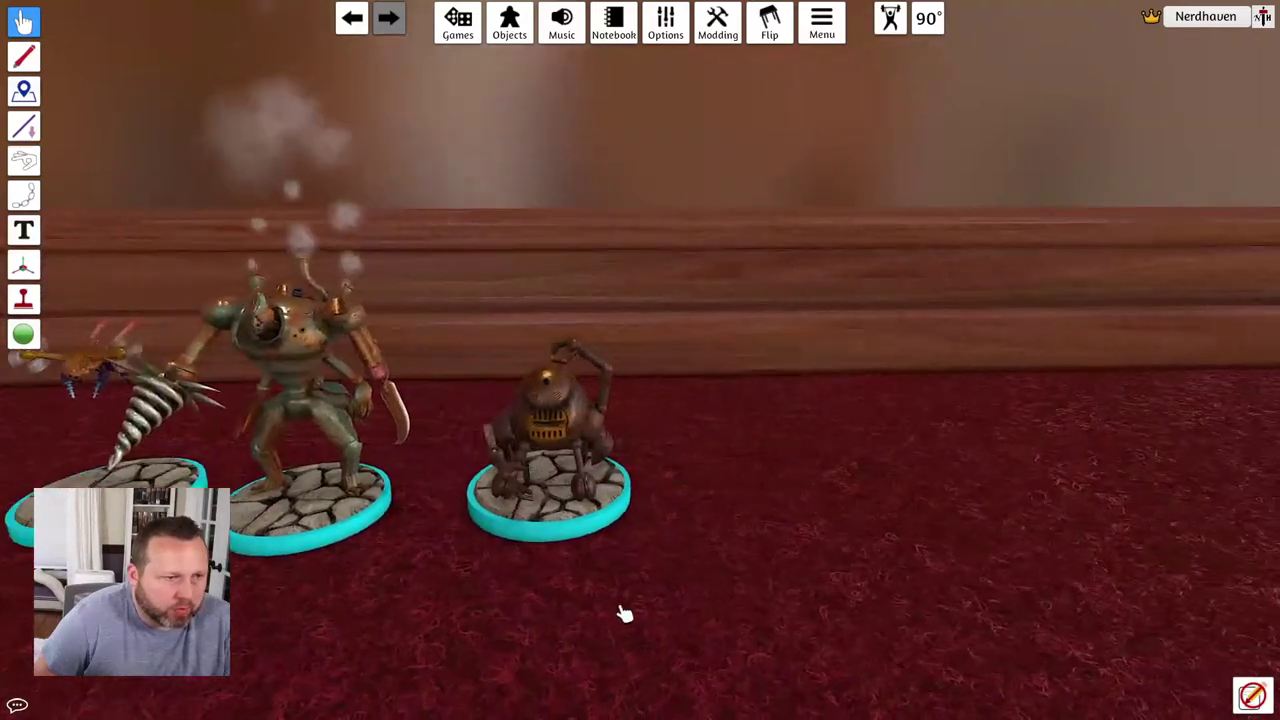
{"action": "scroll", "coordinate": [666, 583], "scroll_direction": "up", "scroll_amount": 2}
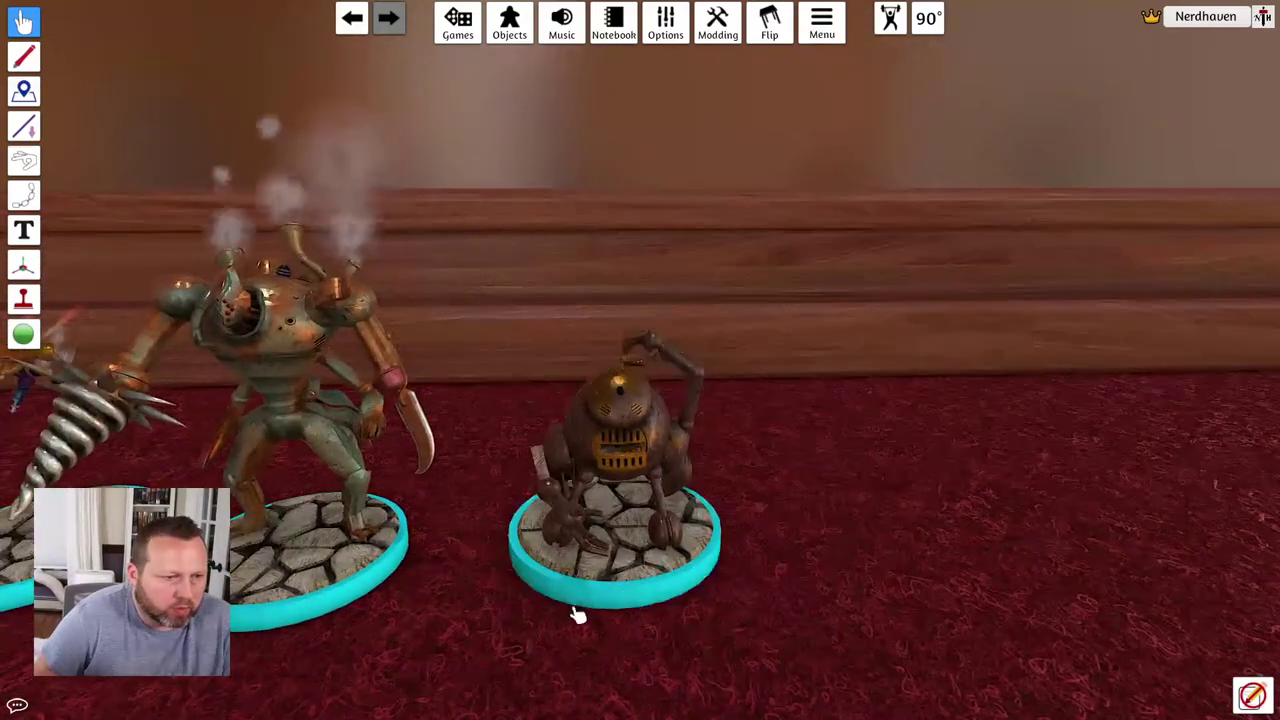